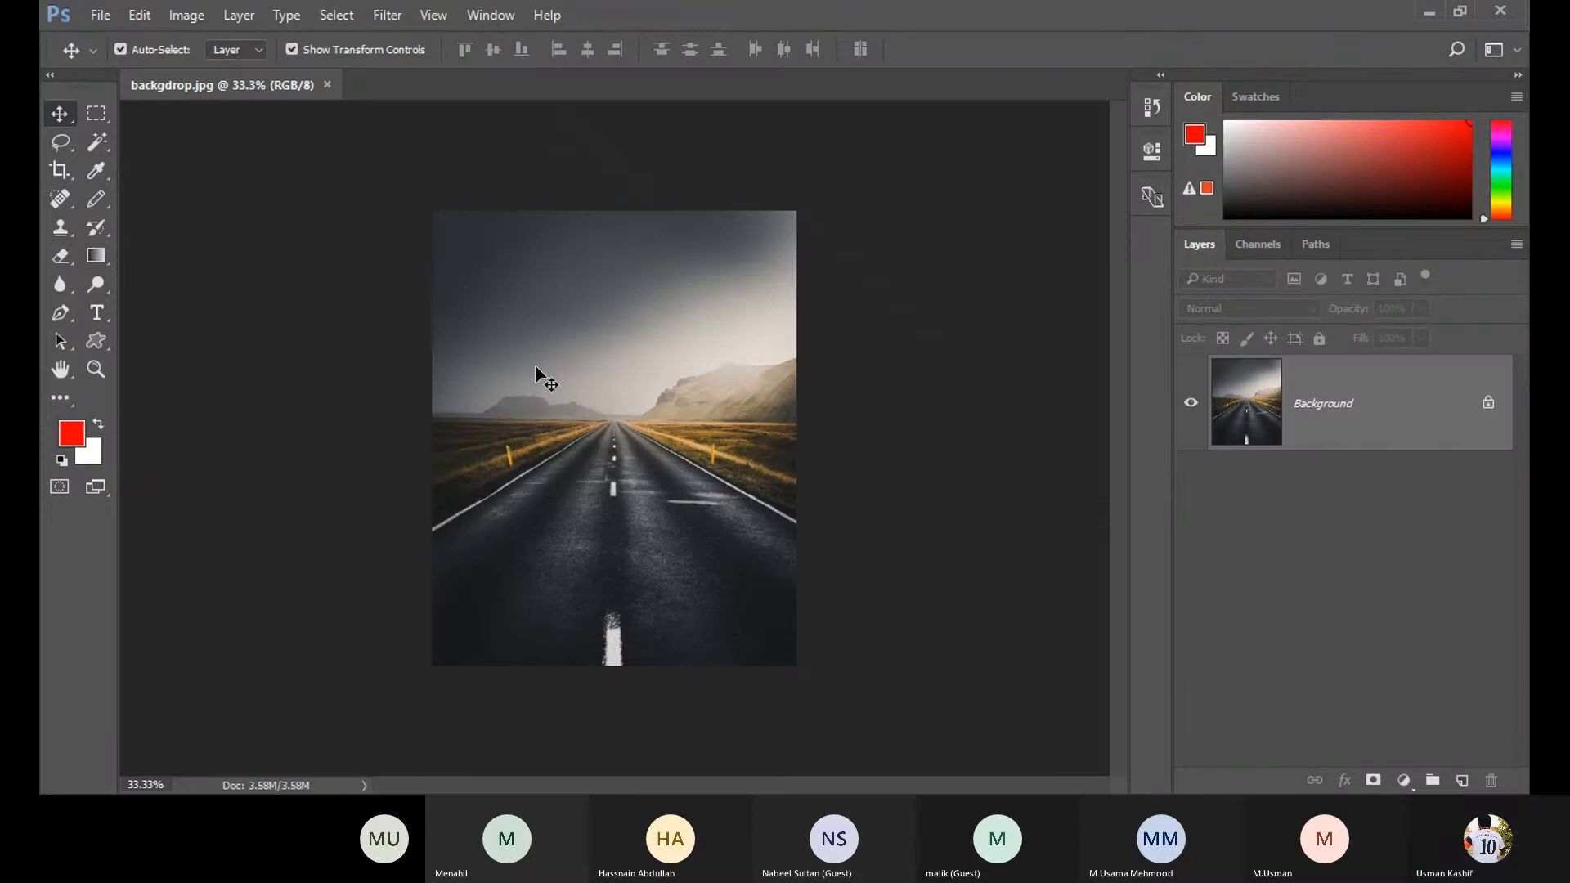
Examine the blending mode choices offered by the Gradient tool on the road photo.
key("ctrl+plus")
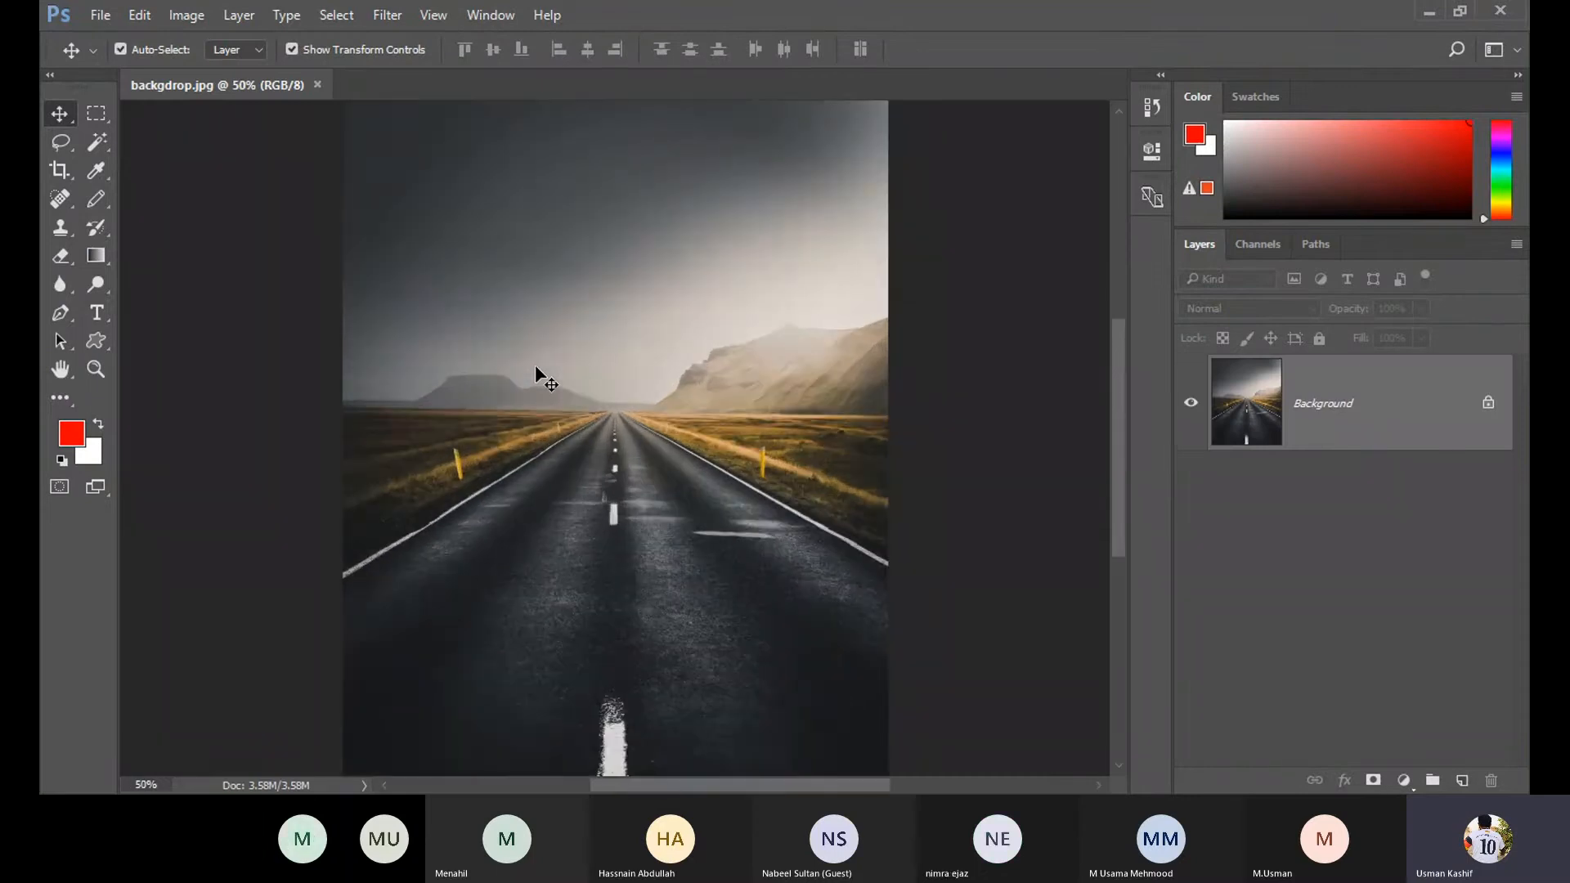
left_click_drag(1122, 397, 1121, 366)
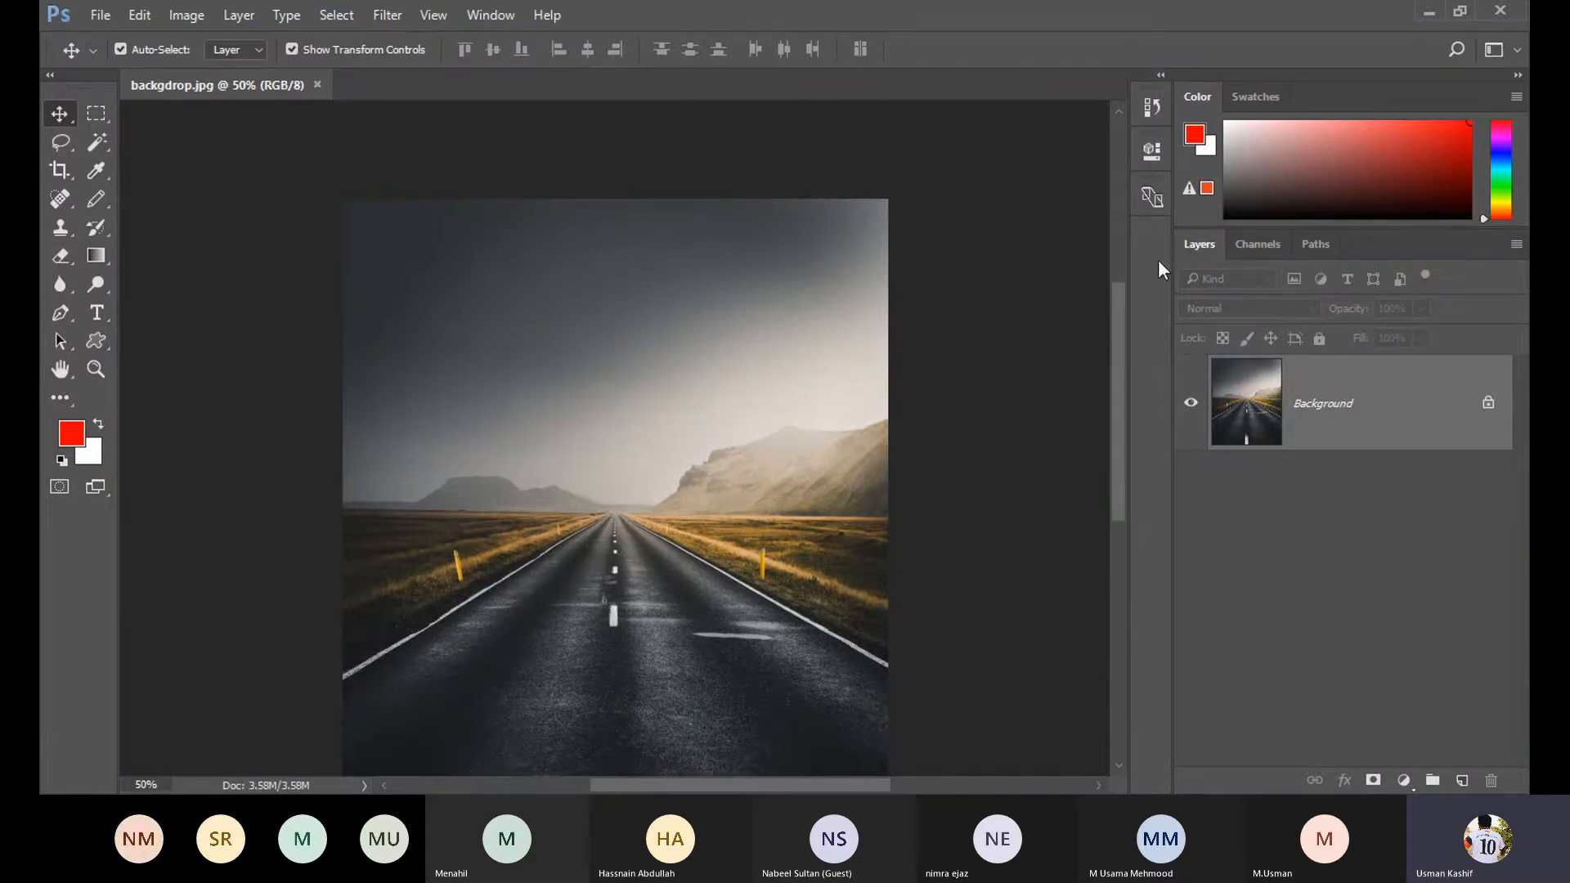
left_click(98, 255)
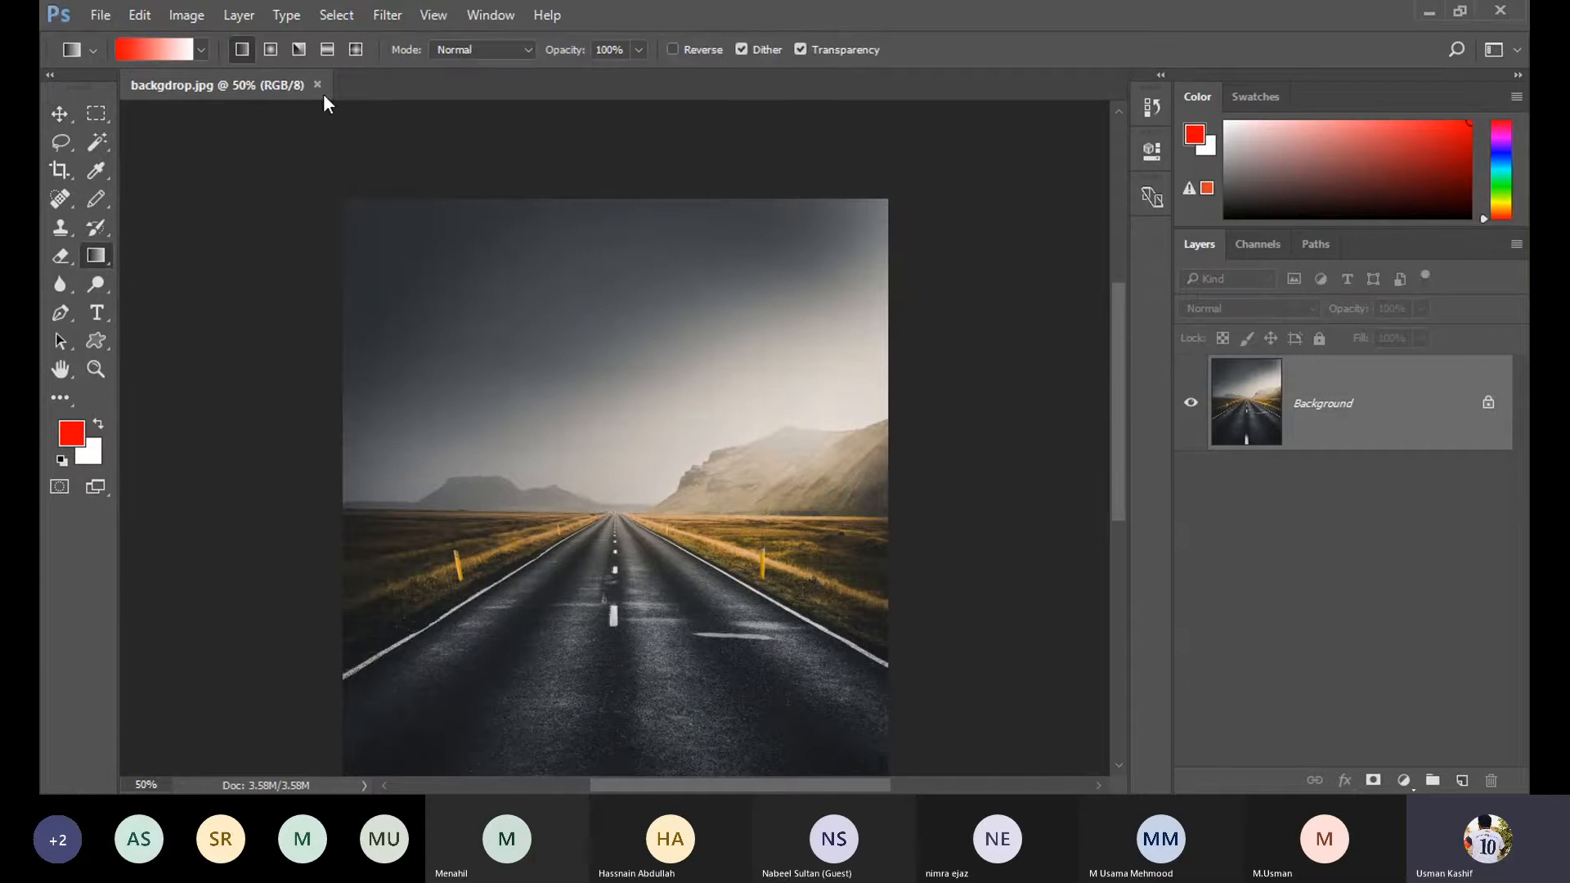
left_click(477, 47)
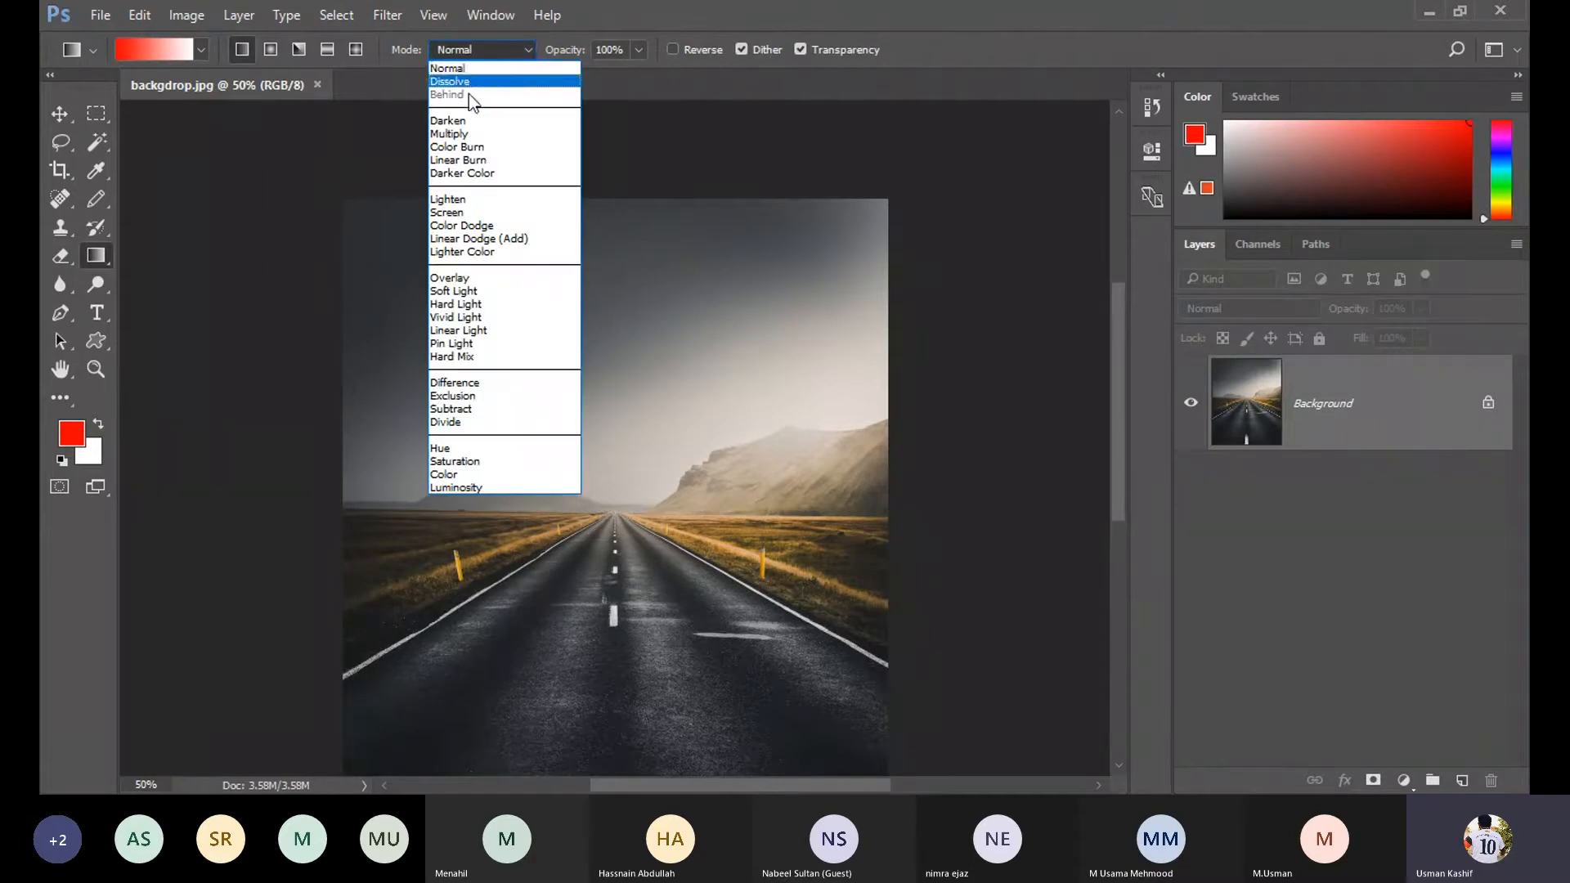
left_click(495, 45)
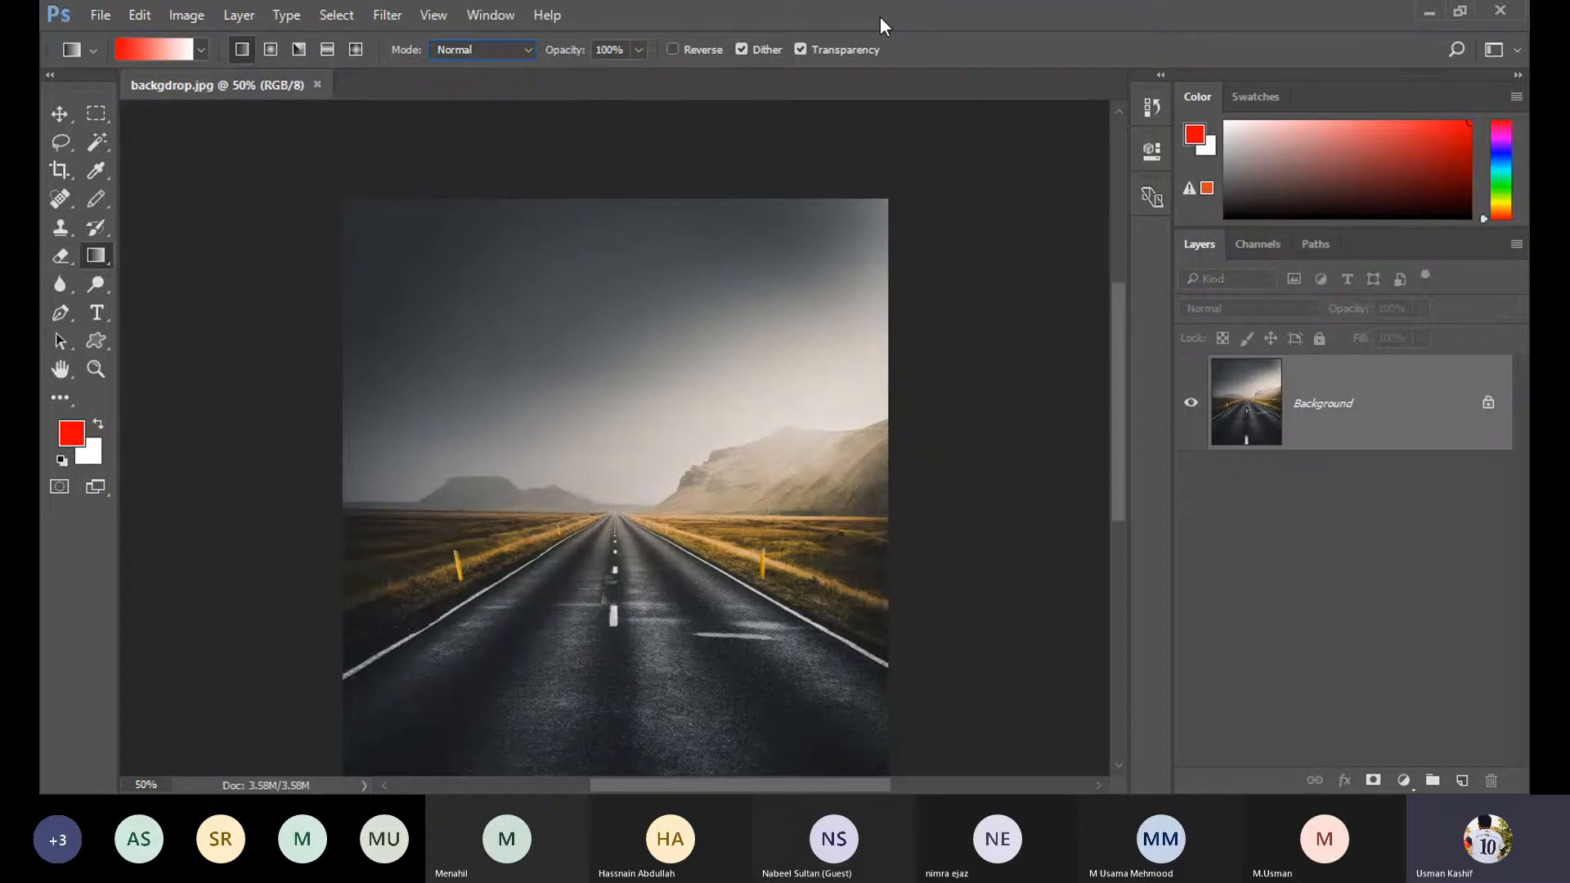
left_click(55, 113)
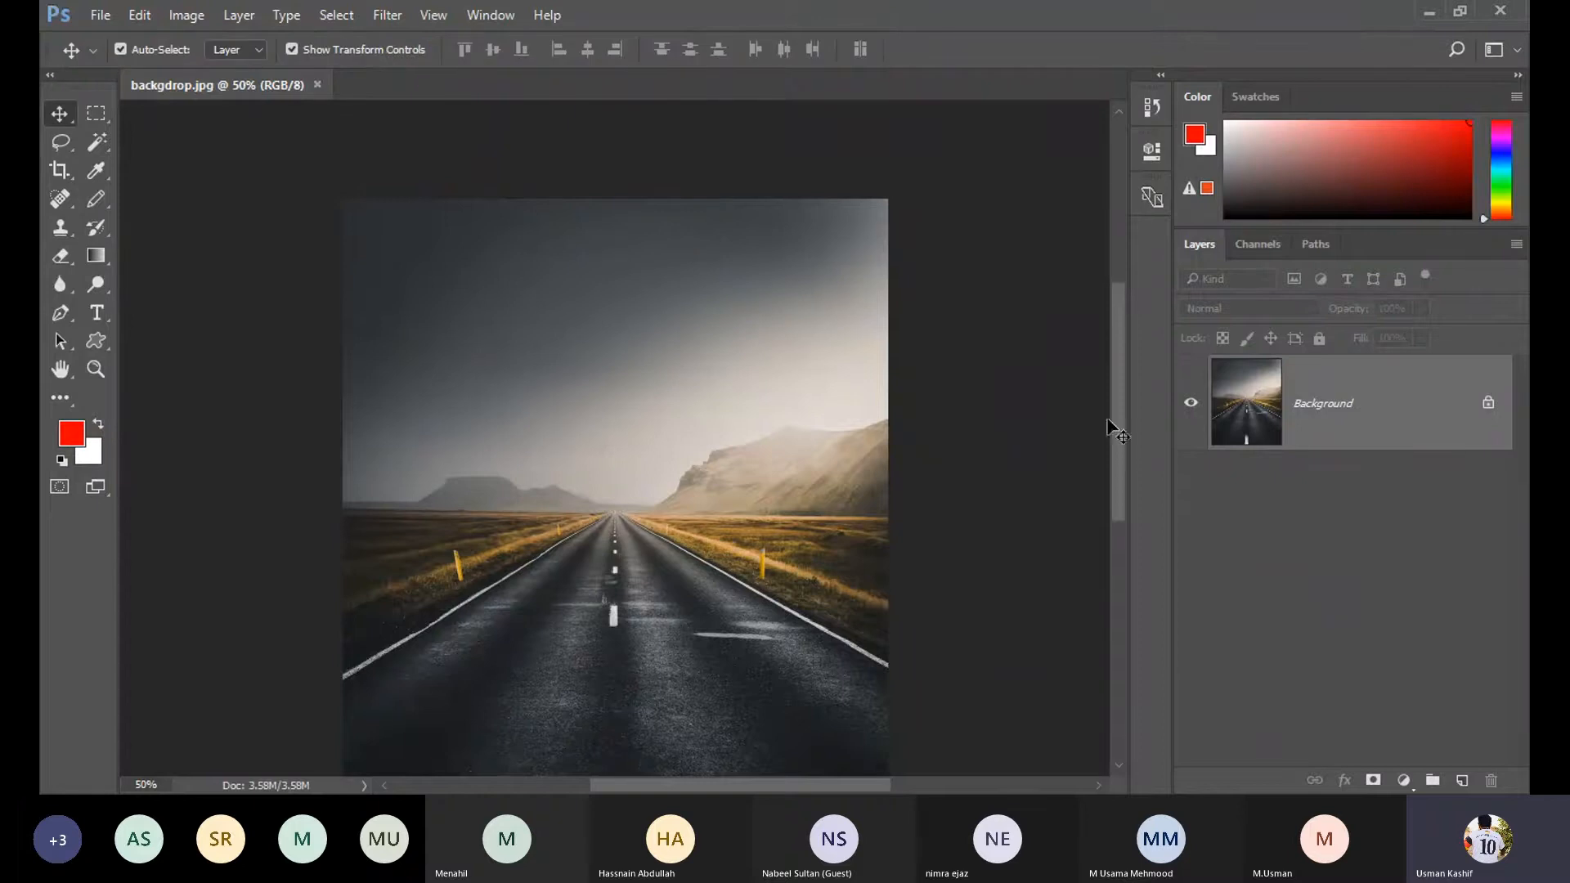
Create a new blank document with the preset settings.
key("ctrl")
key("ctrl+n")
key("Return")
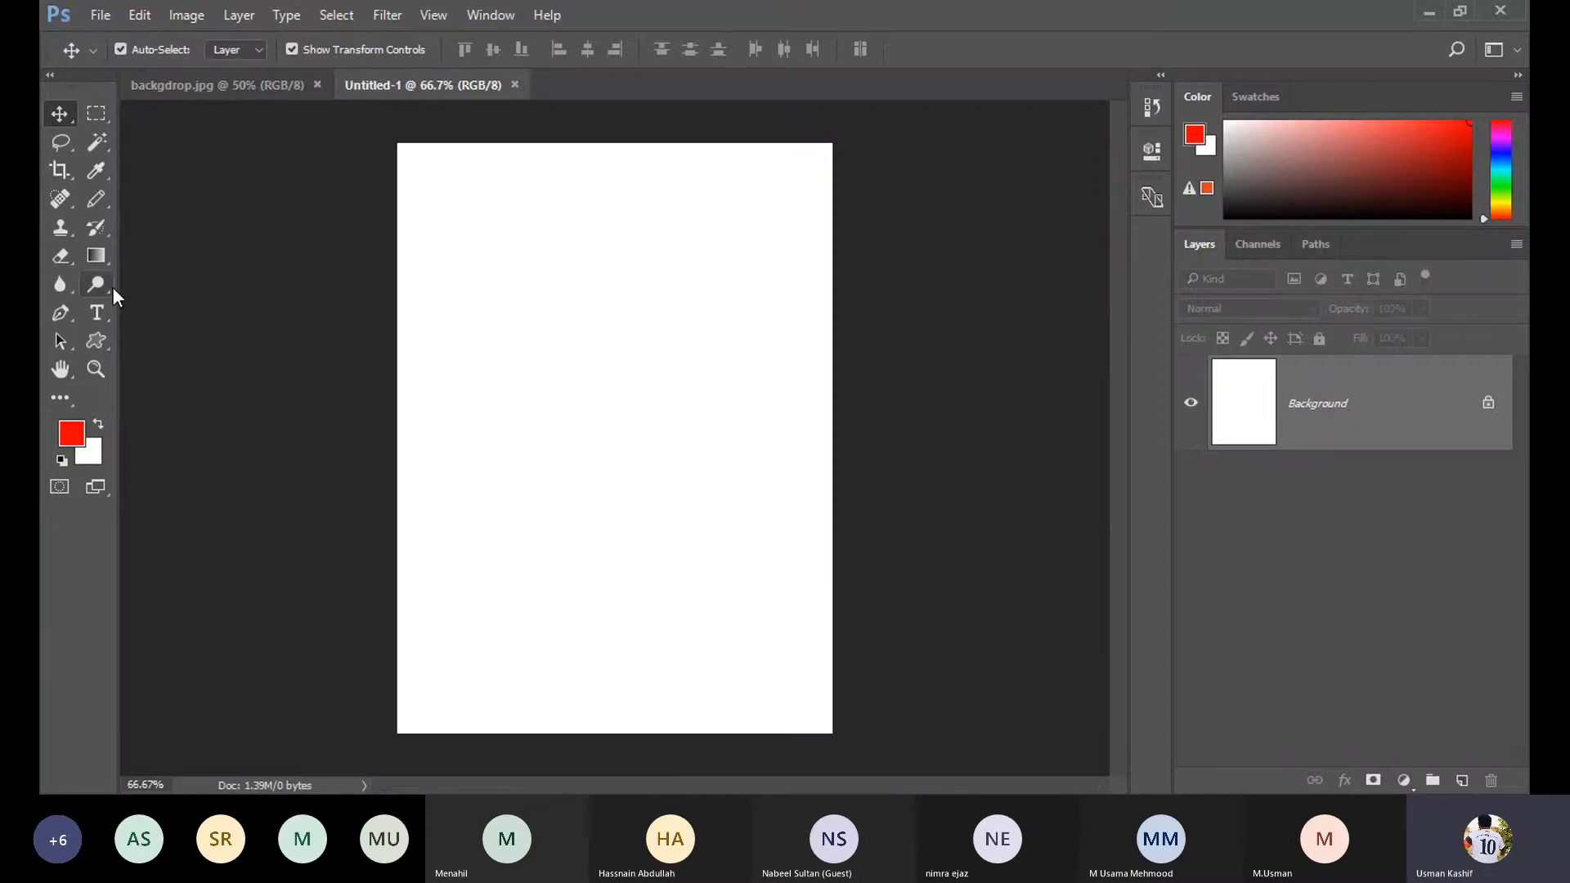
Add the red text "blending modes" and "blending options" on two lines and move it slightly higher on the page.
left_click(96, 313)
left_click(480, 313)
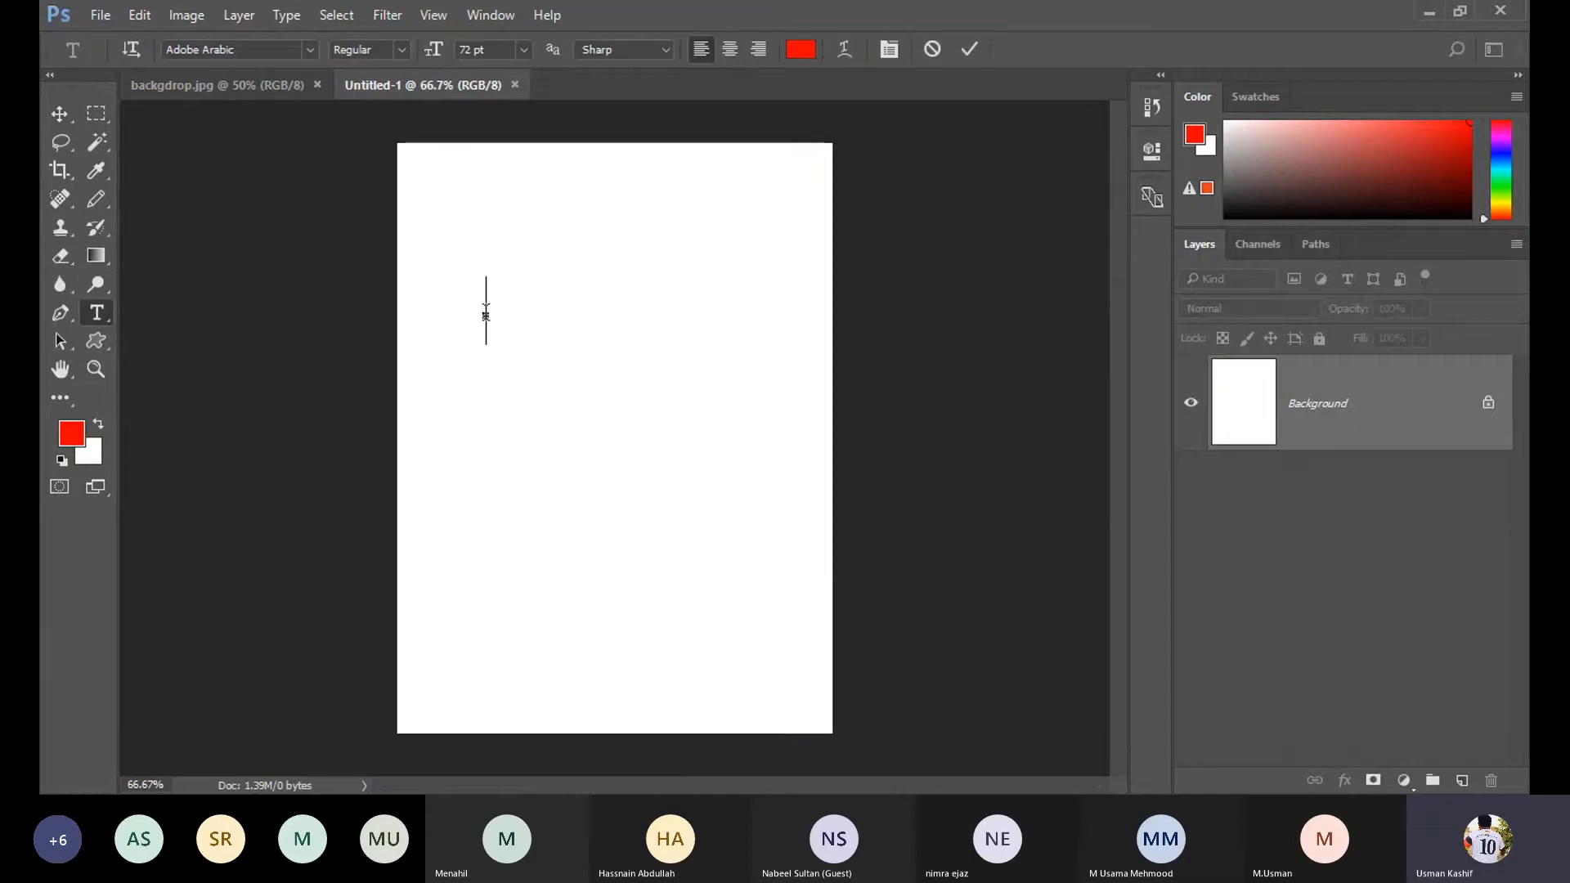
type("blending modes")
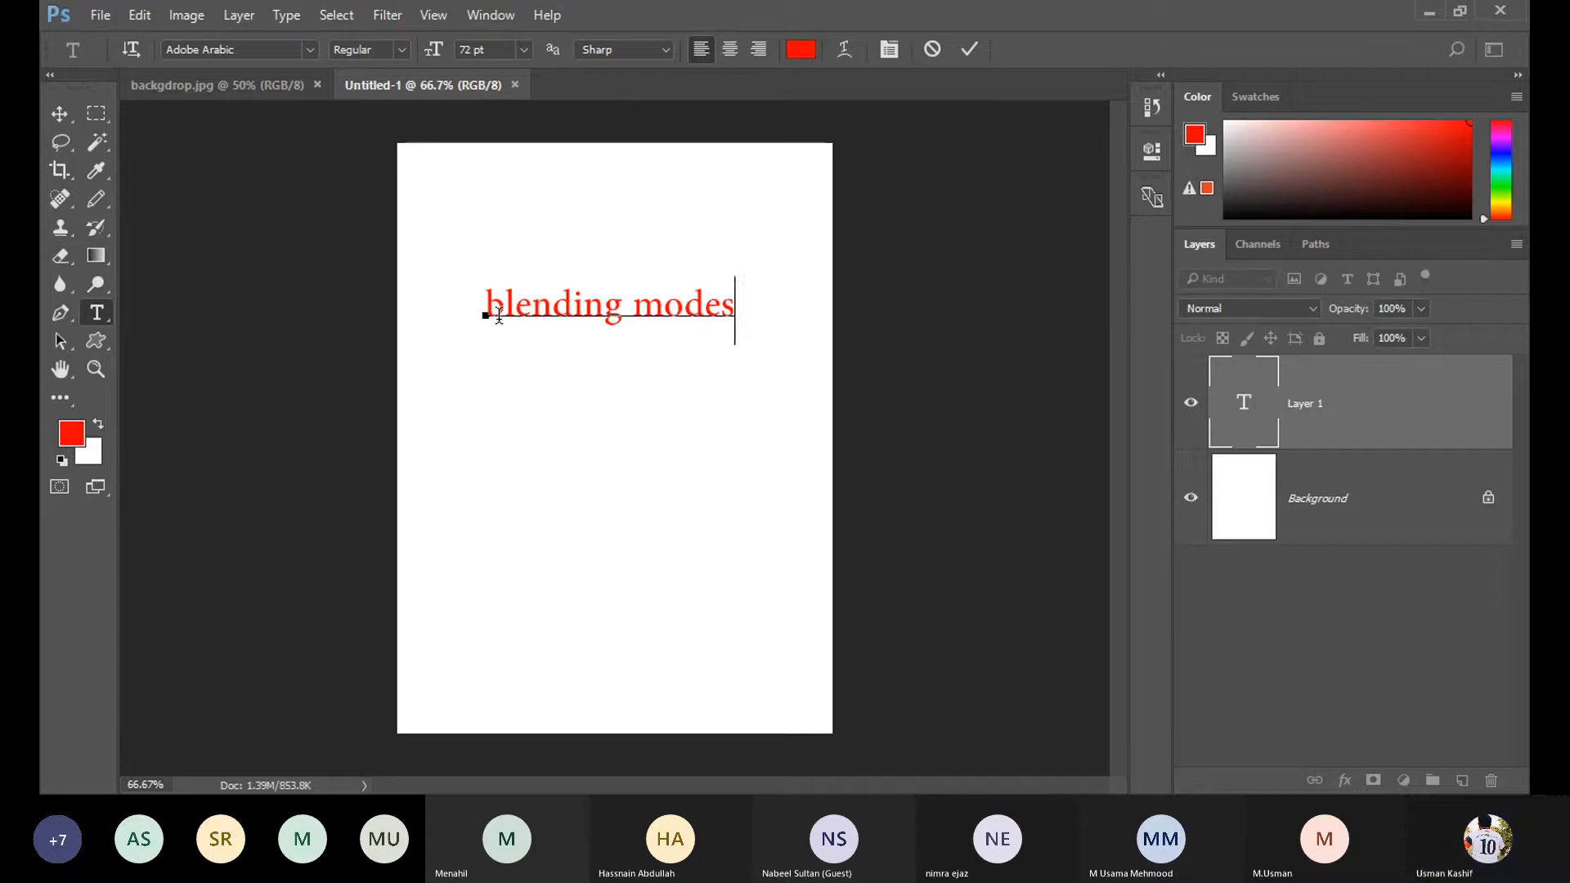
key("Return")
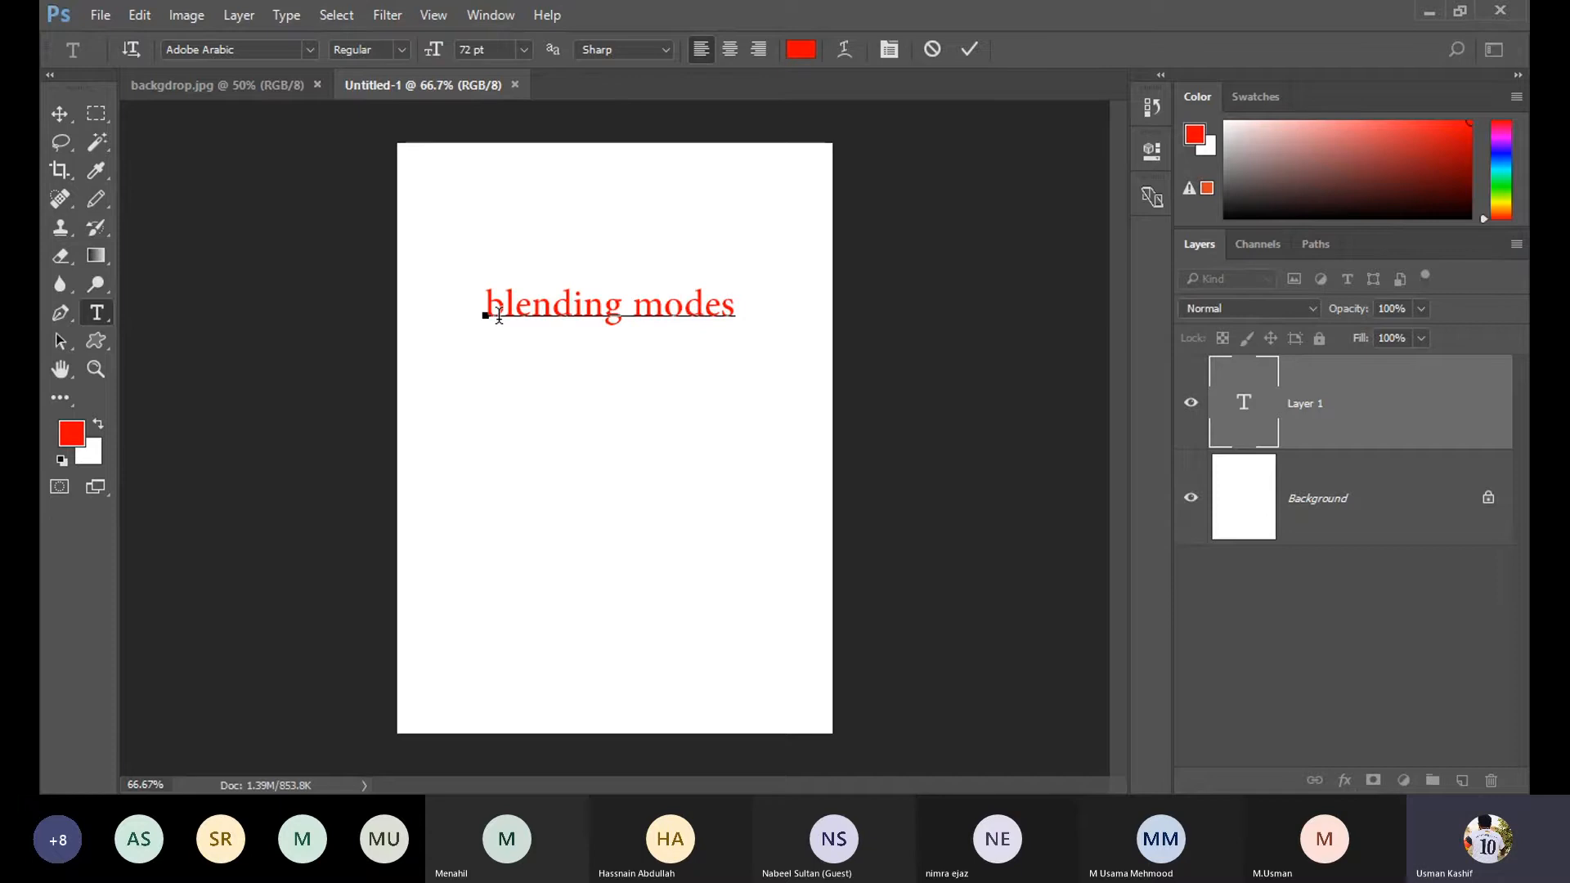
type("blending modes b")
type("lending options")
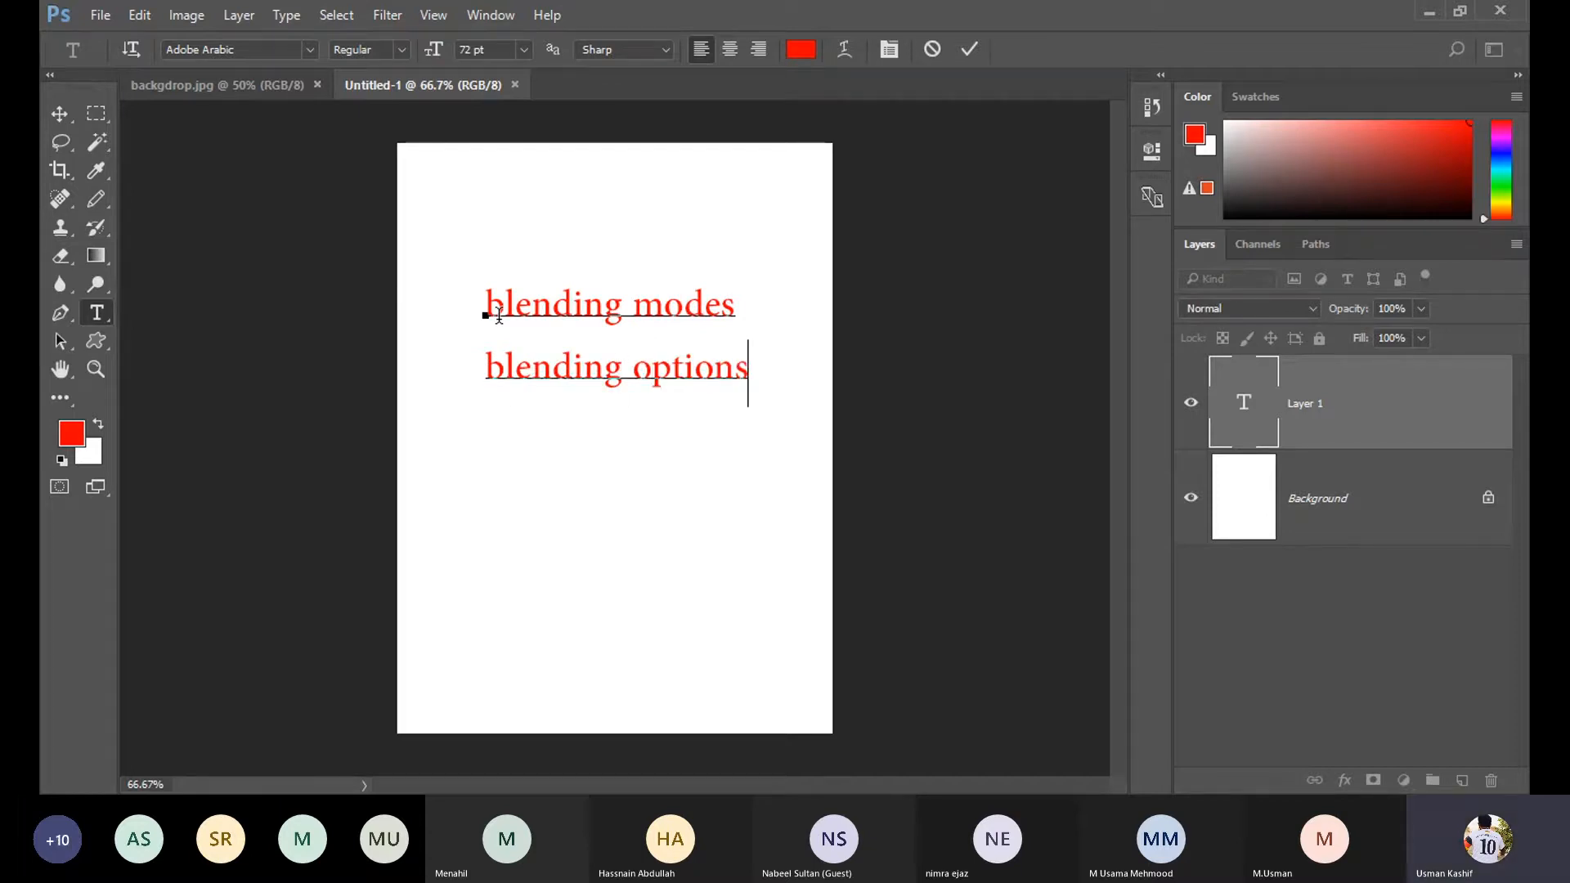
left_click(69, 121)
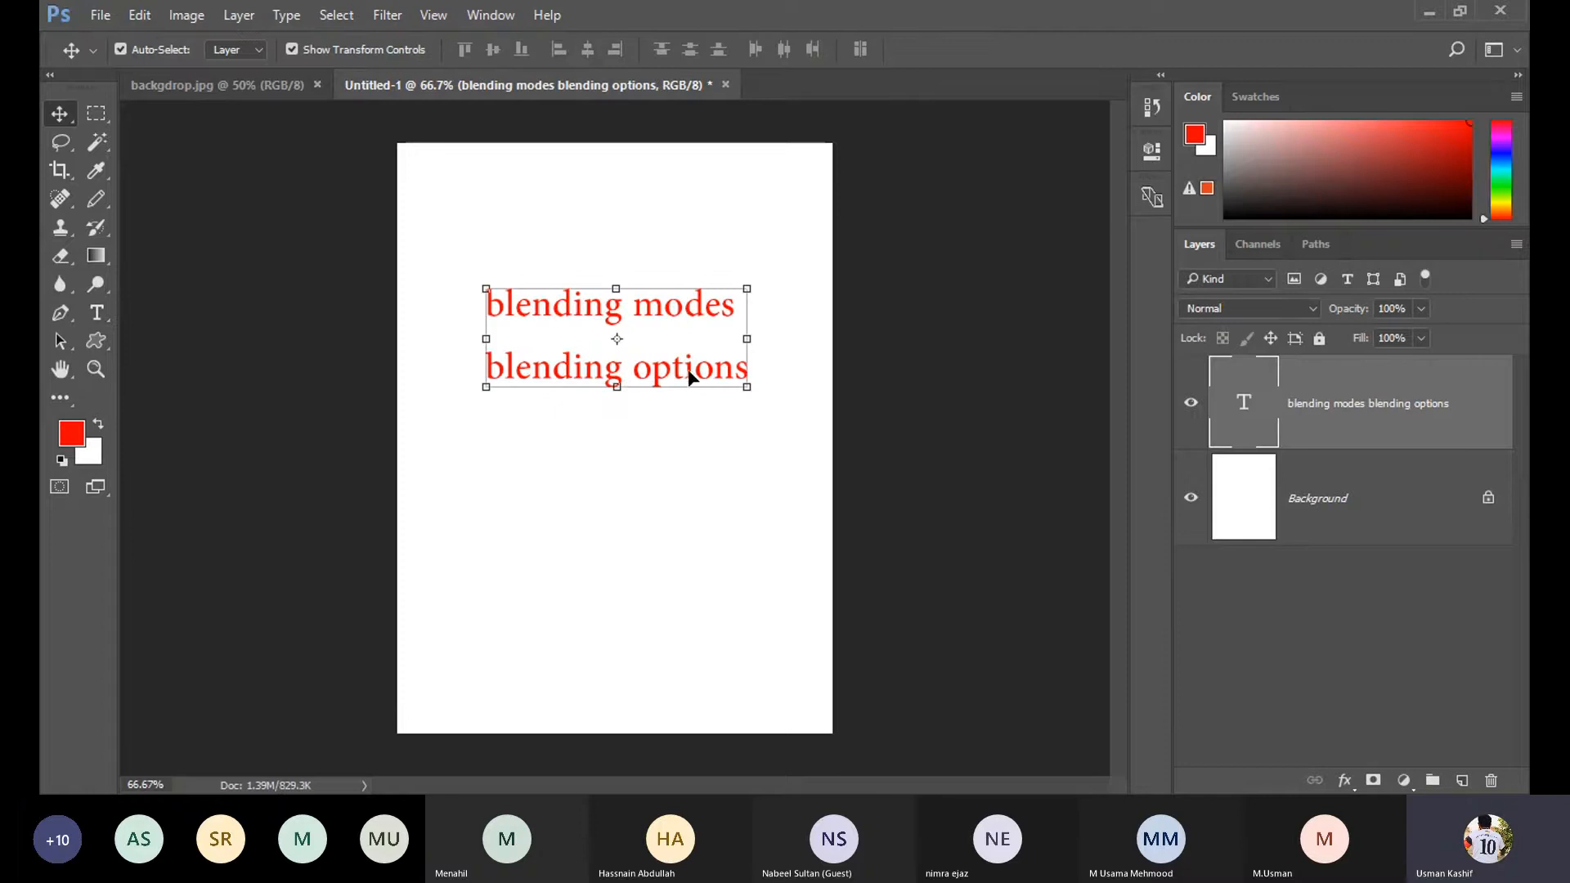
left_click_drag(690, 374, 695, 319)
left_click(660, 410)
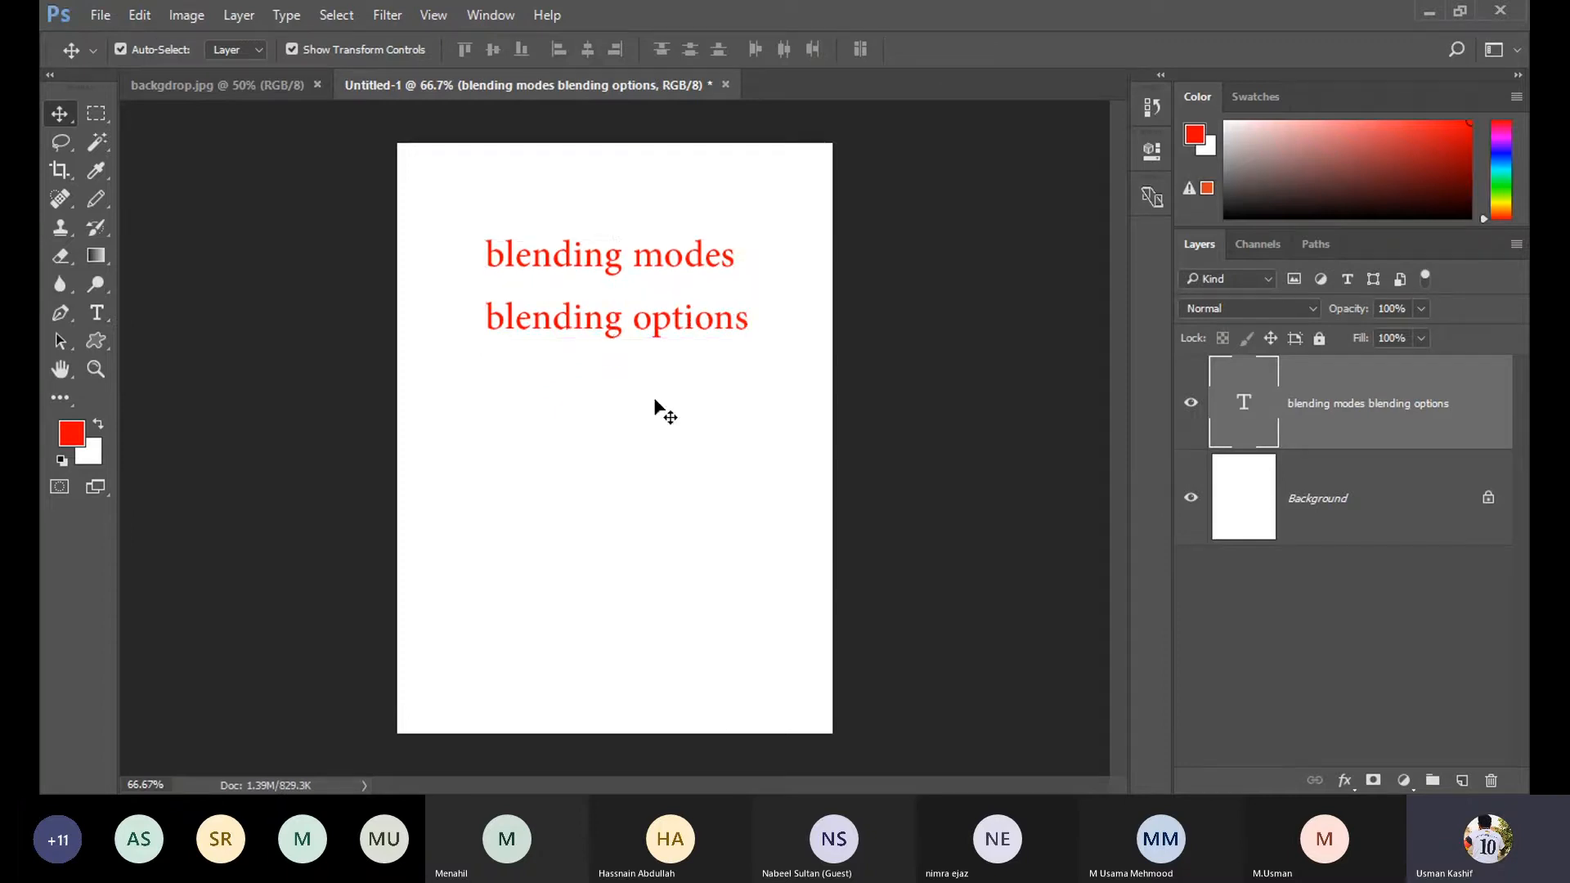
Return to backgdrop.jpg and open radial lines.jpg from the Desktop, ignoring its embedded colour profile.
left_click(238, 90)
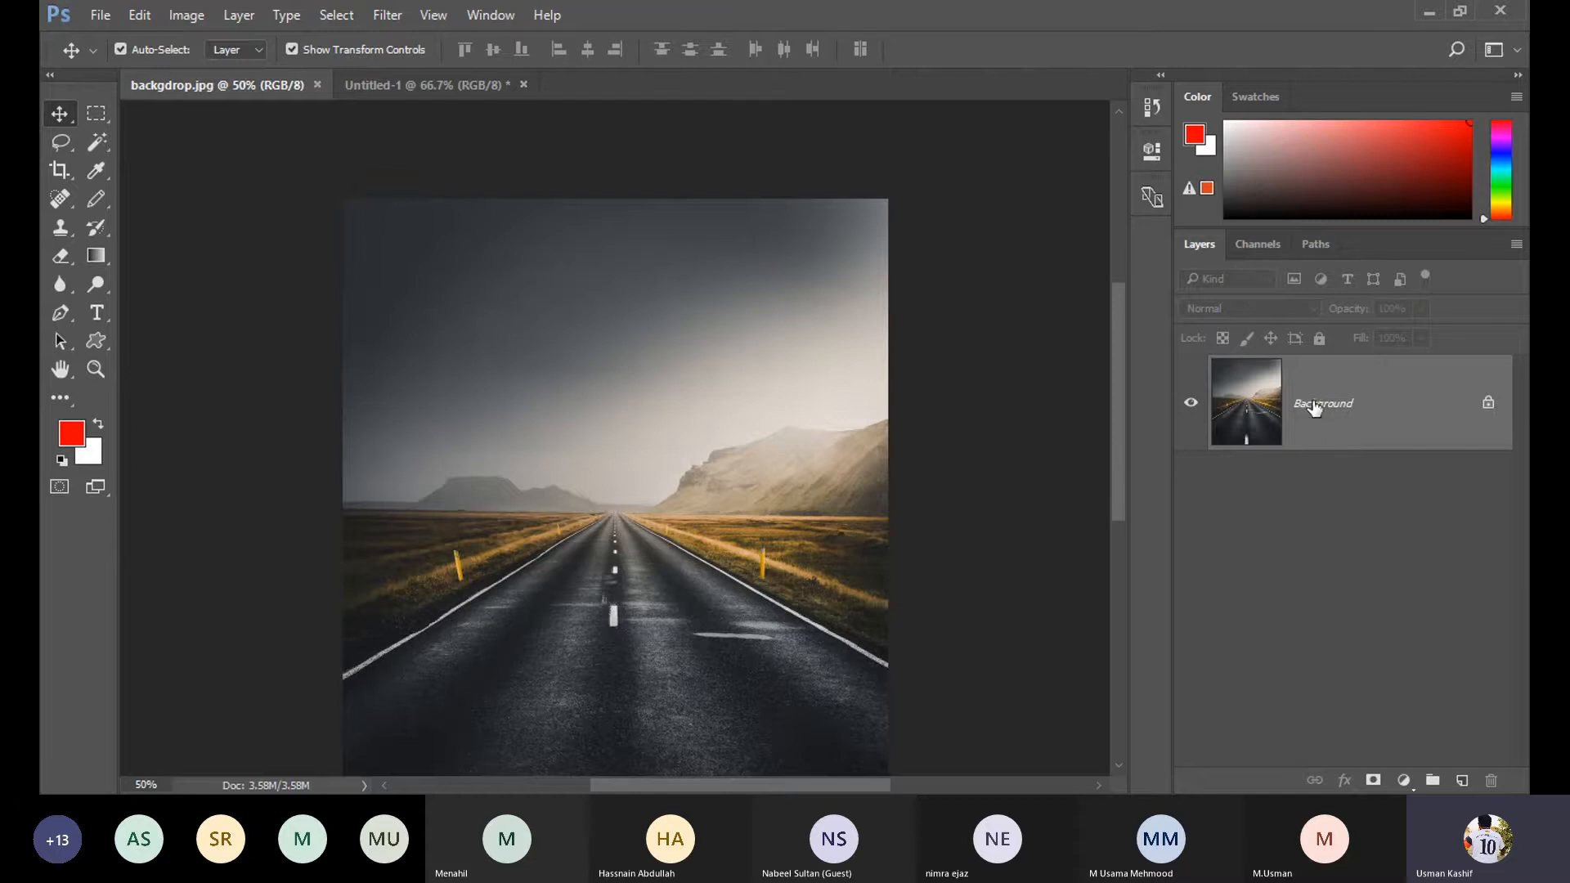
key("ctrl+o")
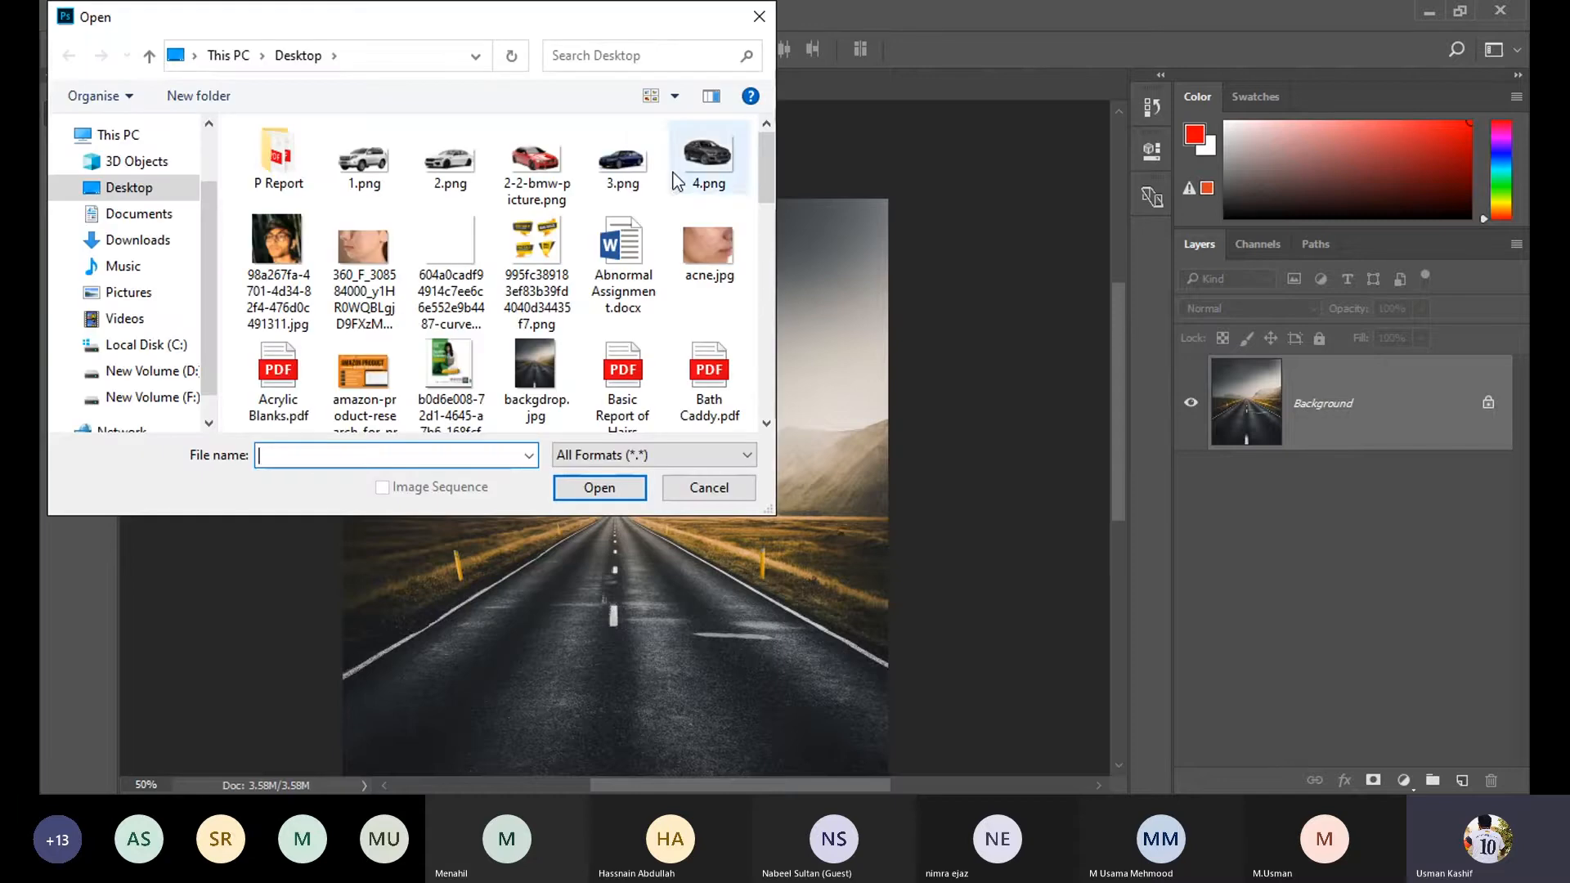
left_click(452, 262)
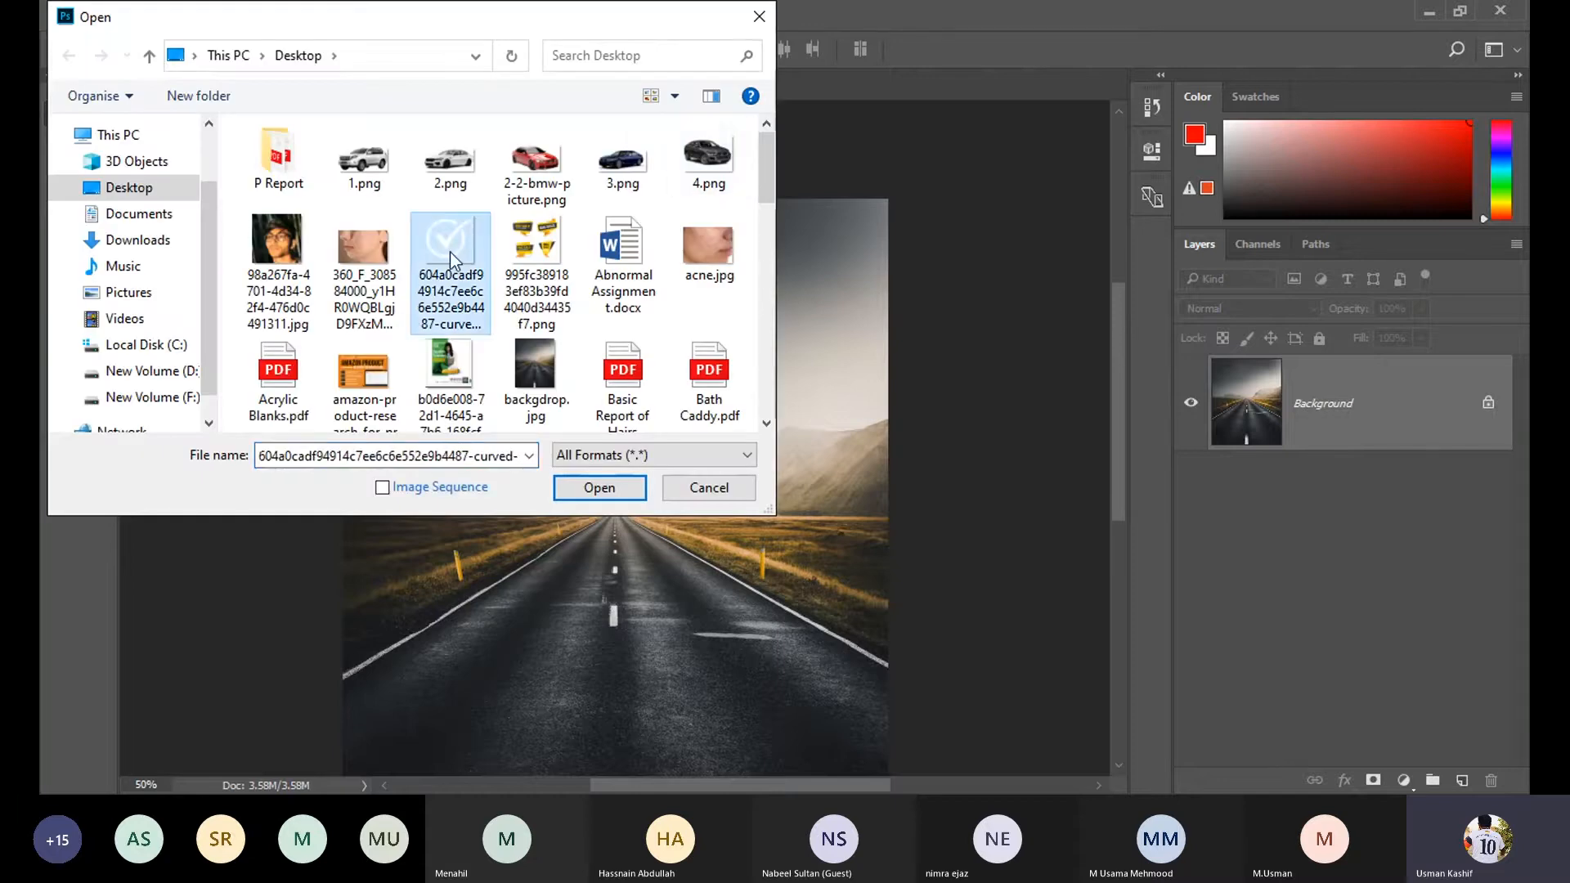
key("r")
key("Return")
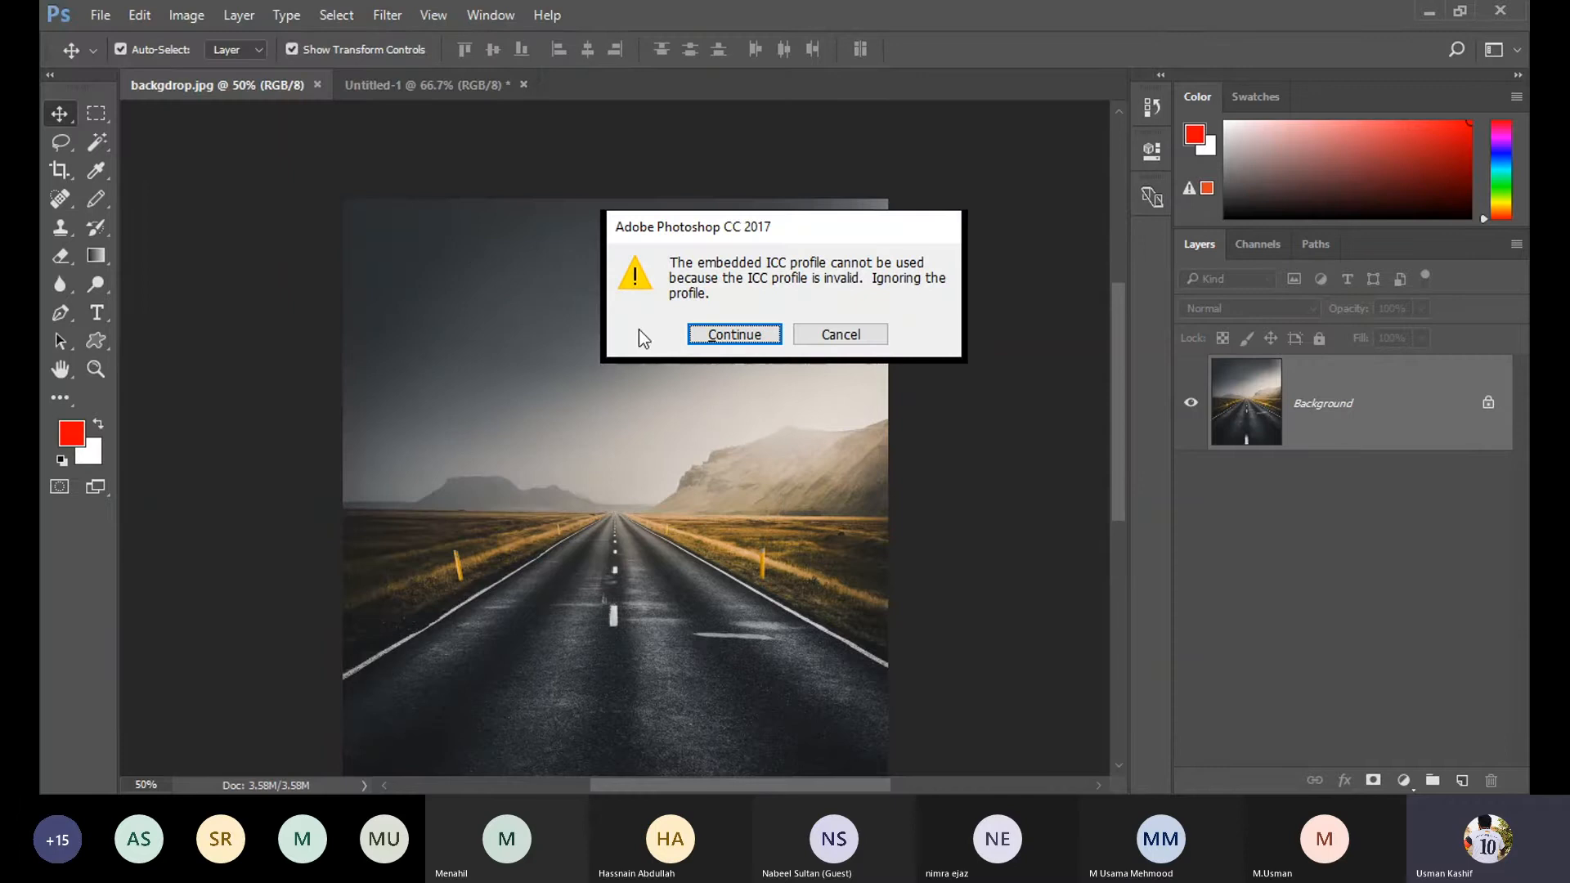
left_click(717, 342)
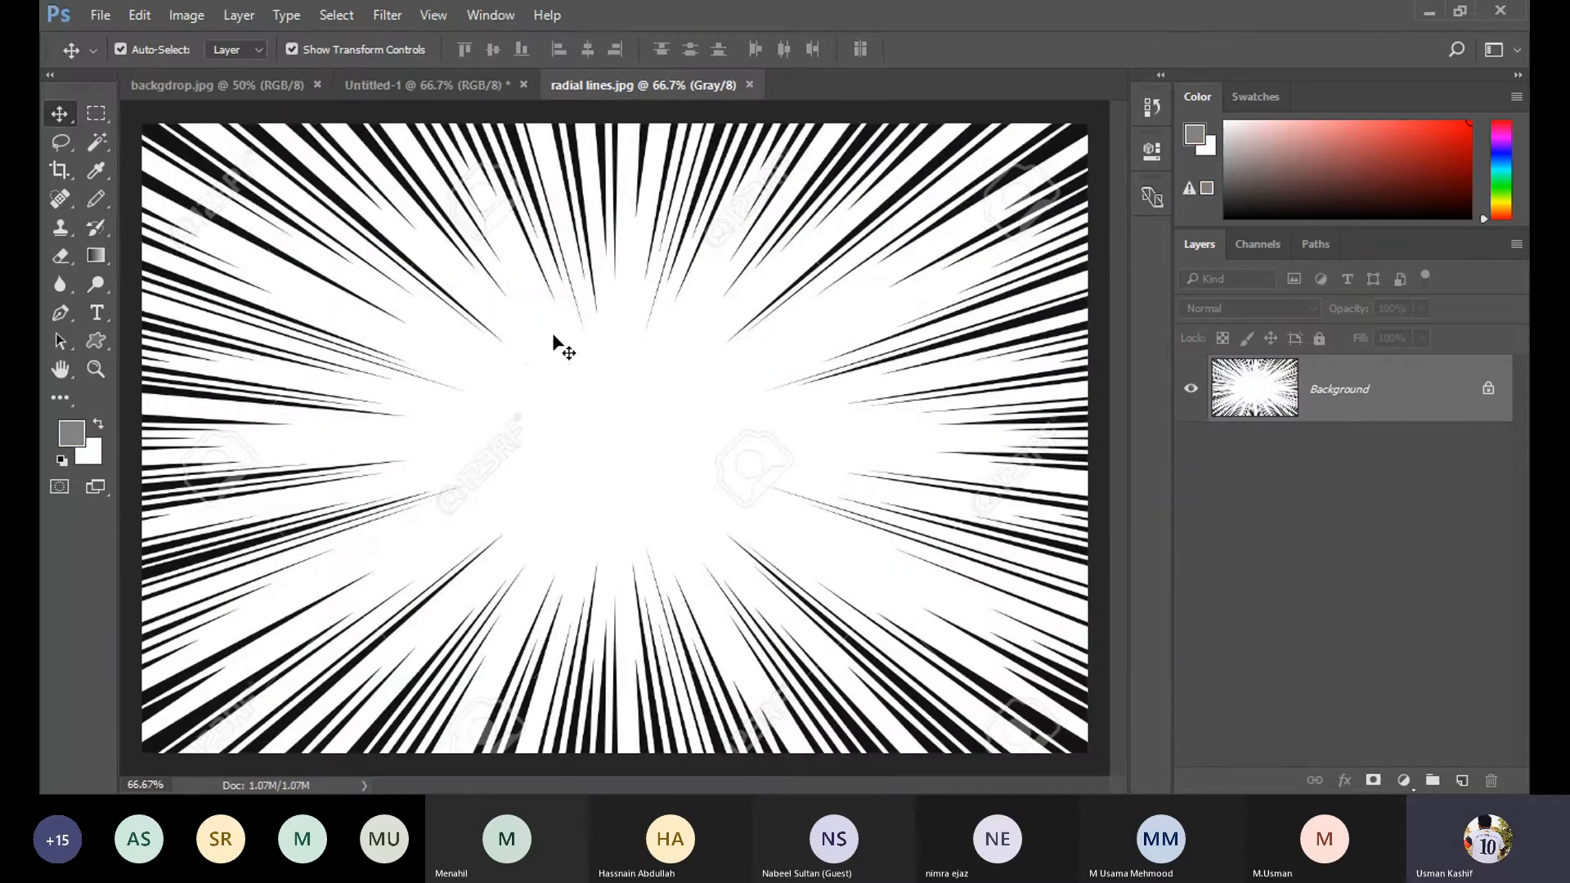
Copy the radial lines image into backgdrop.jpg as a layer centred over the upper part of the photo, and select that layer.
left_click_drag(553, 337, 503, 337)
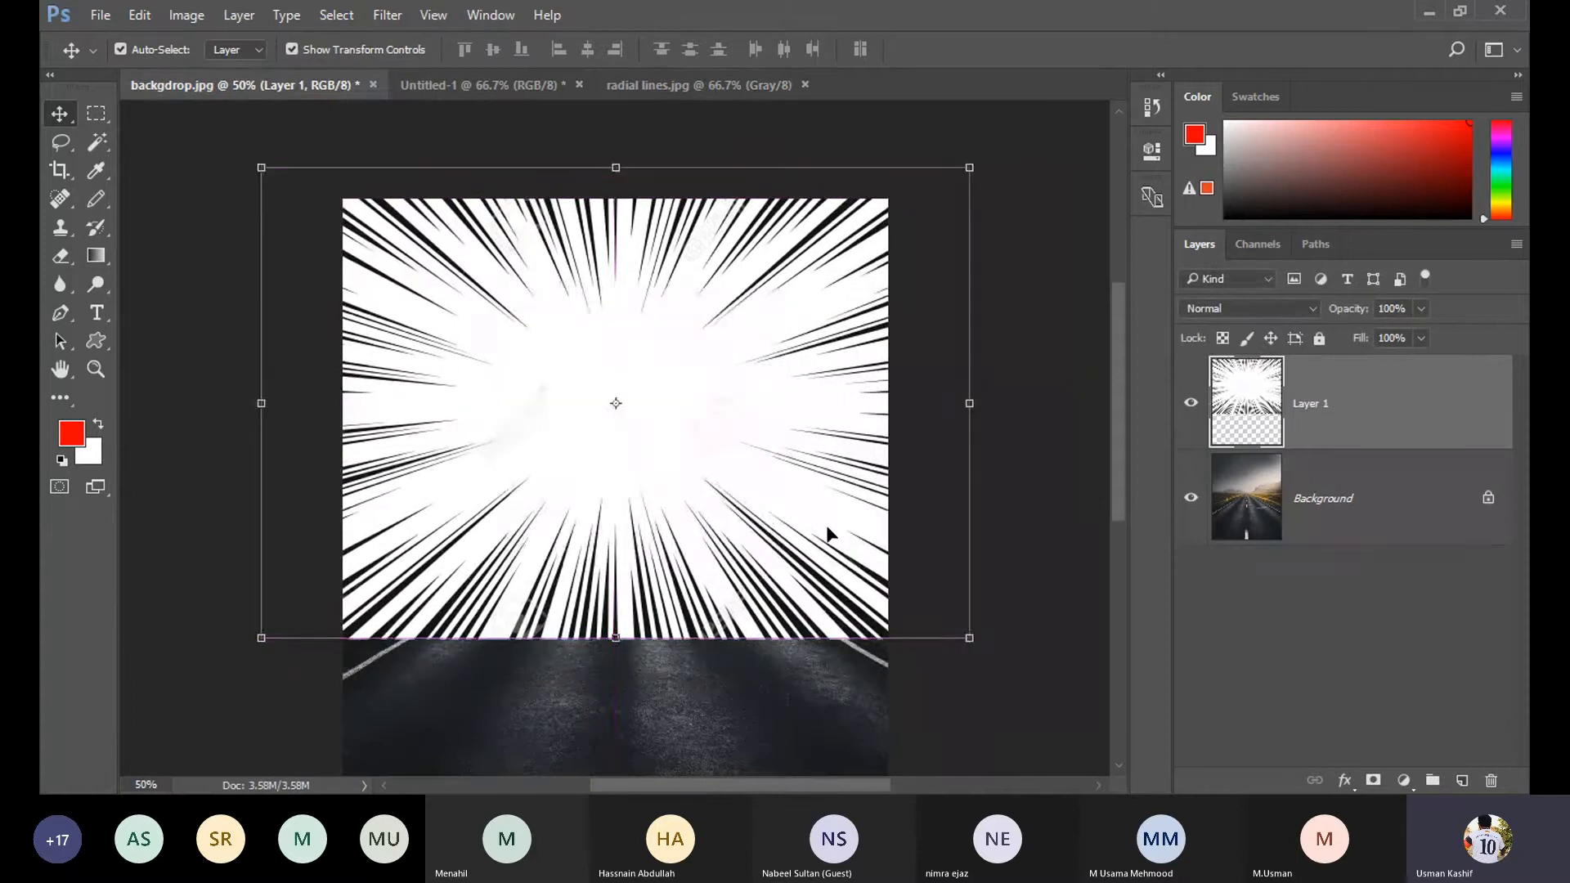
left_click(1097, 459)
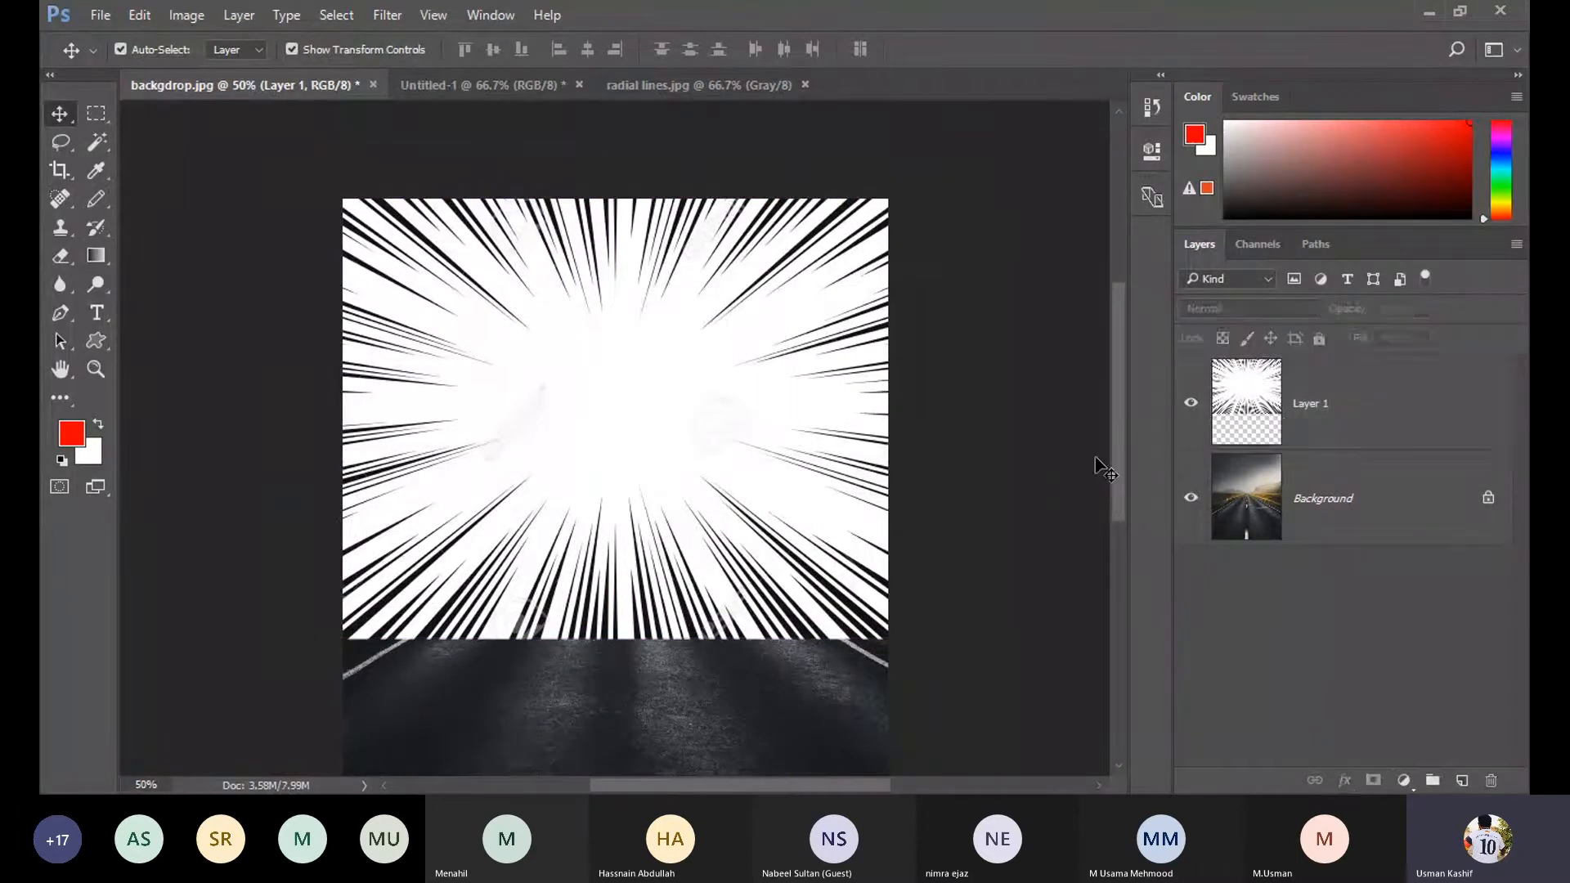
left_click(1309, 360)
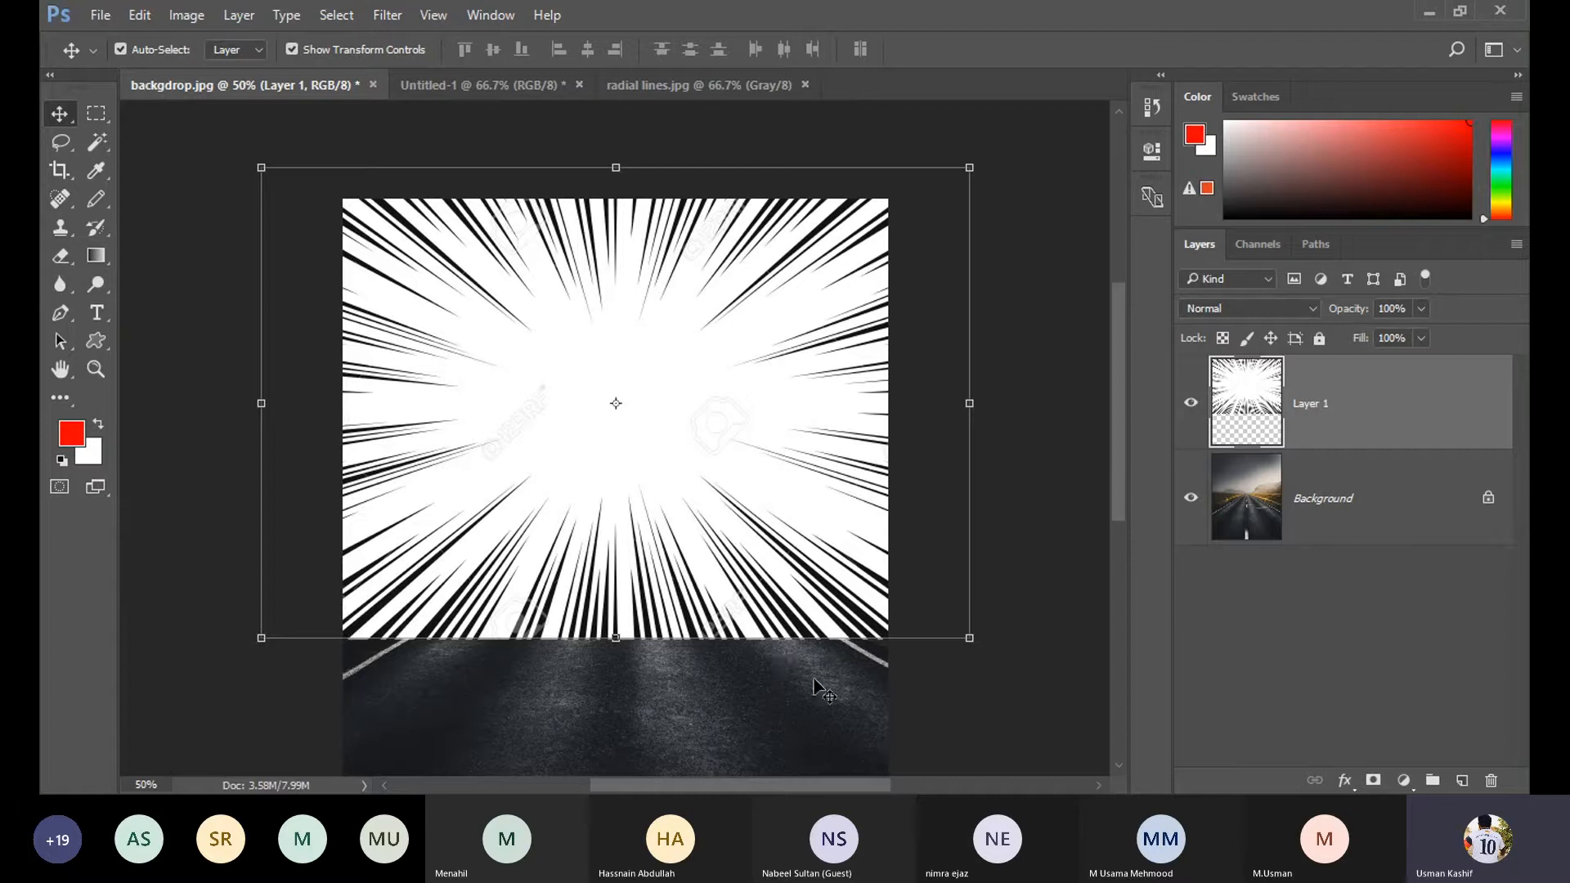
Set the radial lines layer's blending mode to Dissolve and lower its opacity to 45%.
left_click(1228, 307)
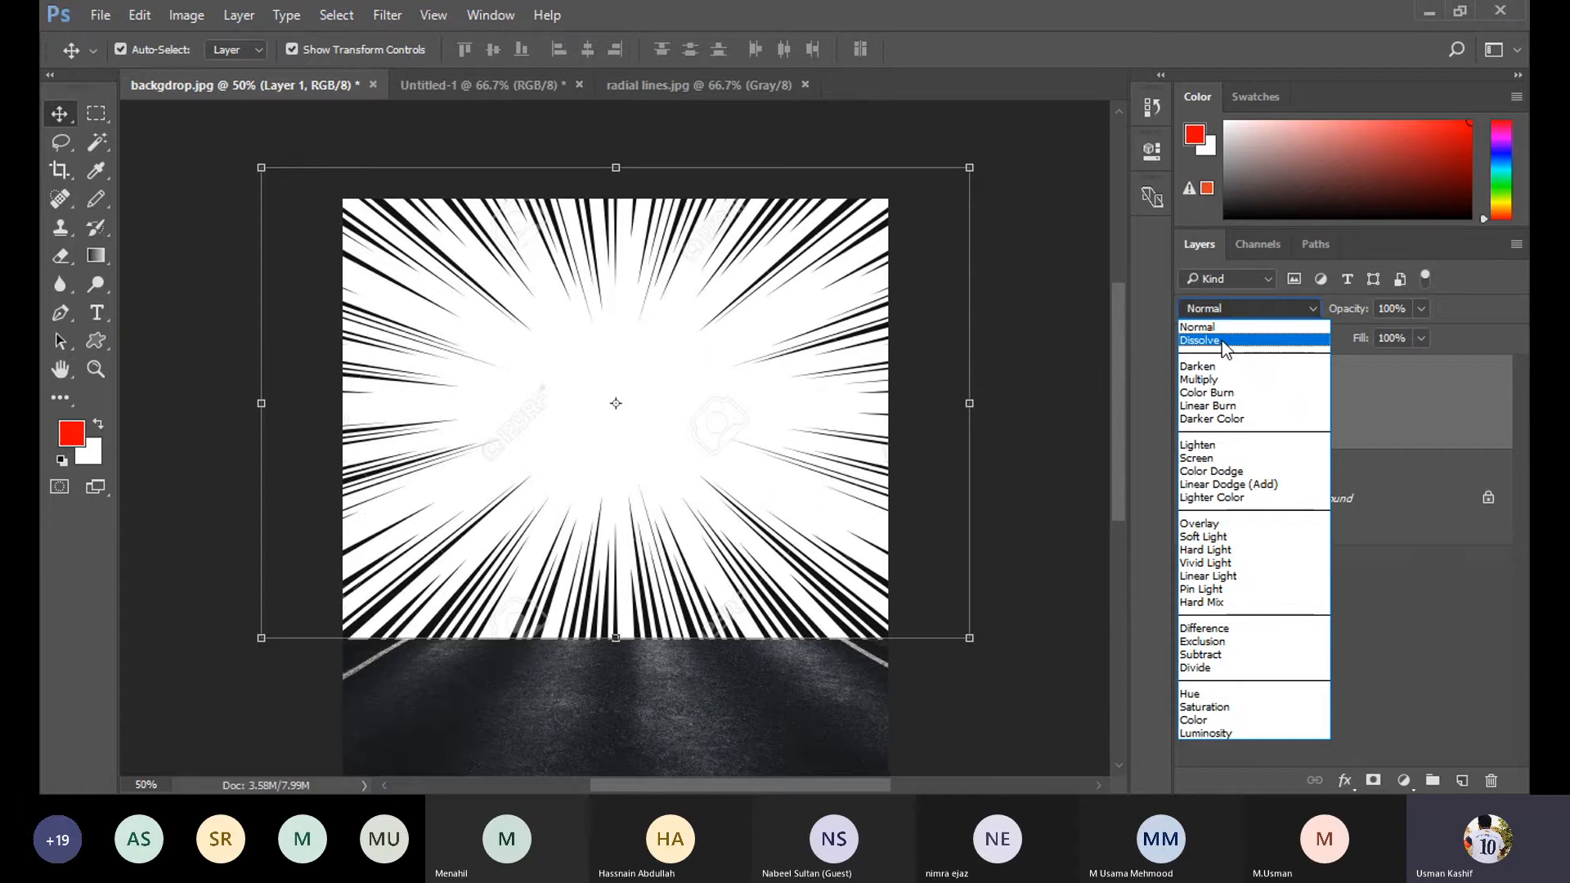
left_click(1226, 340)
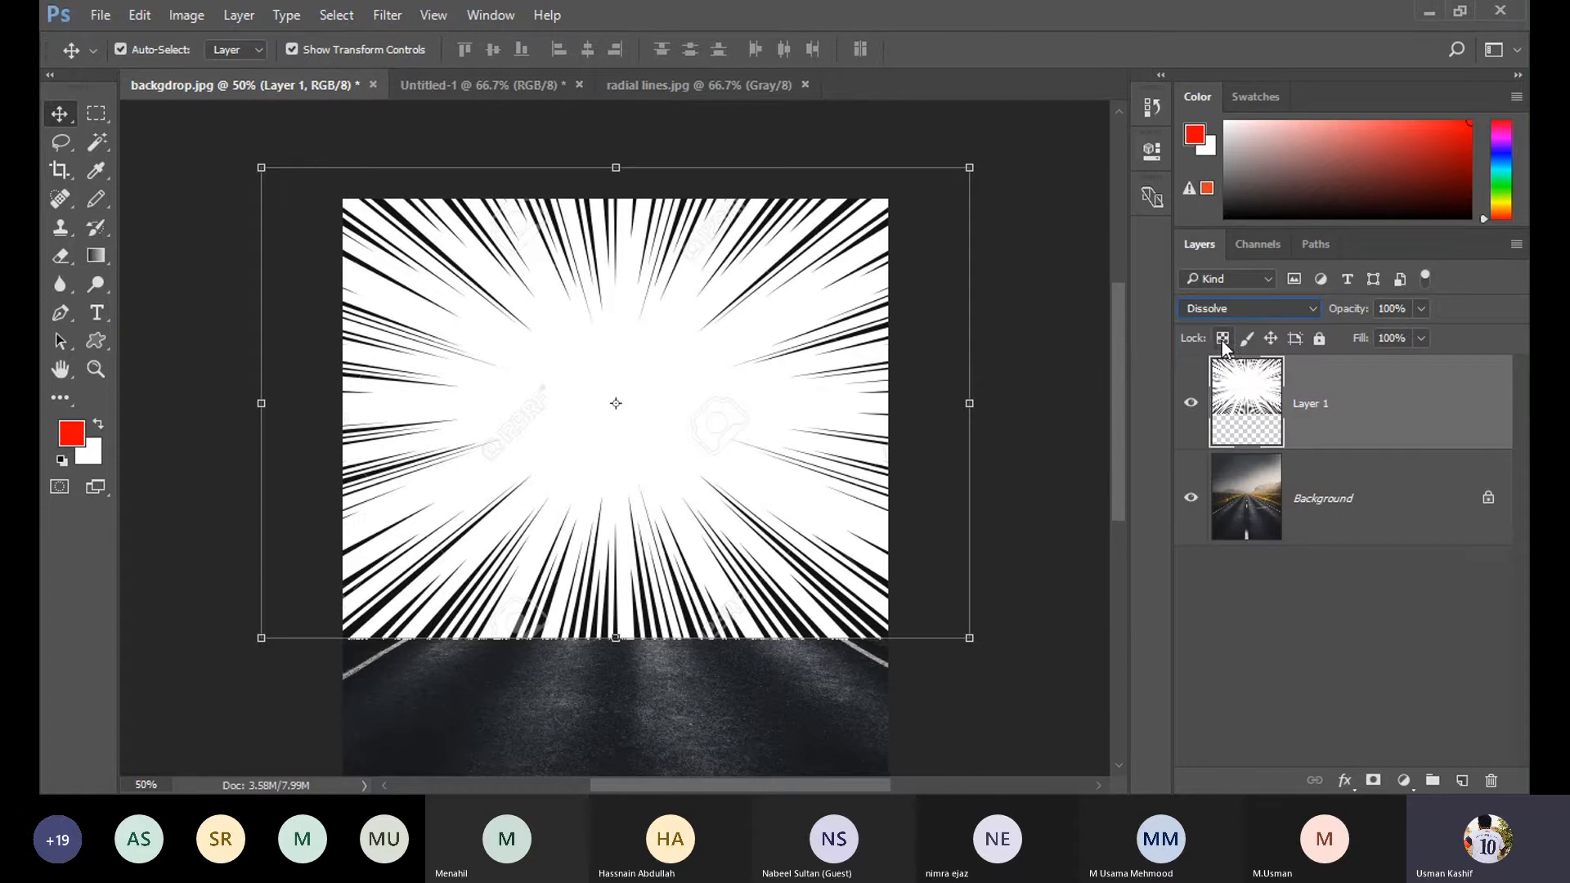
key("ctrl+plus")
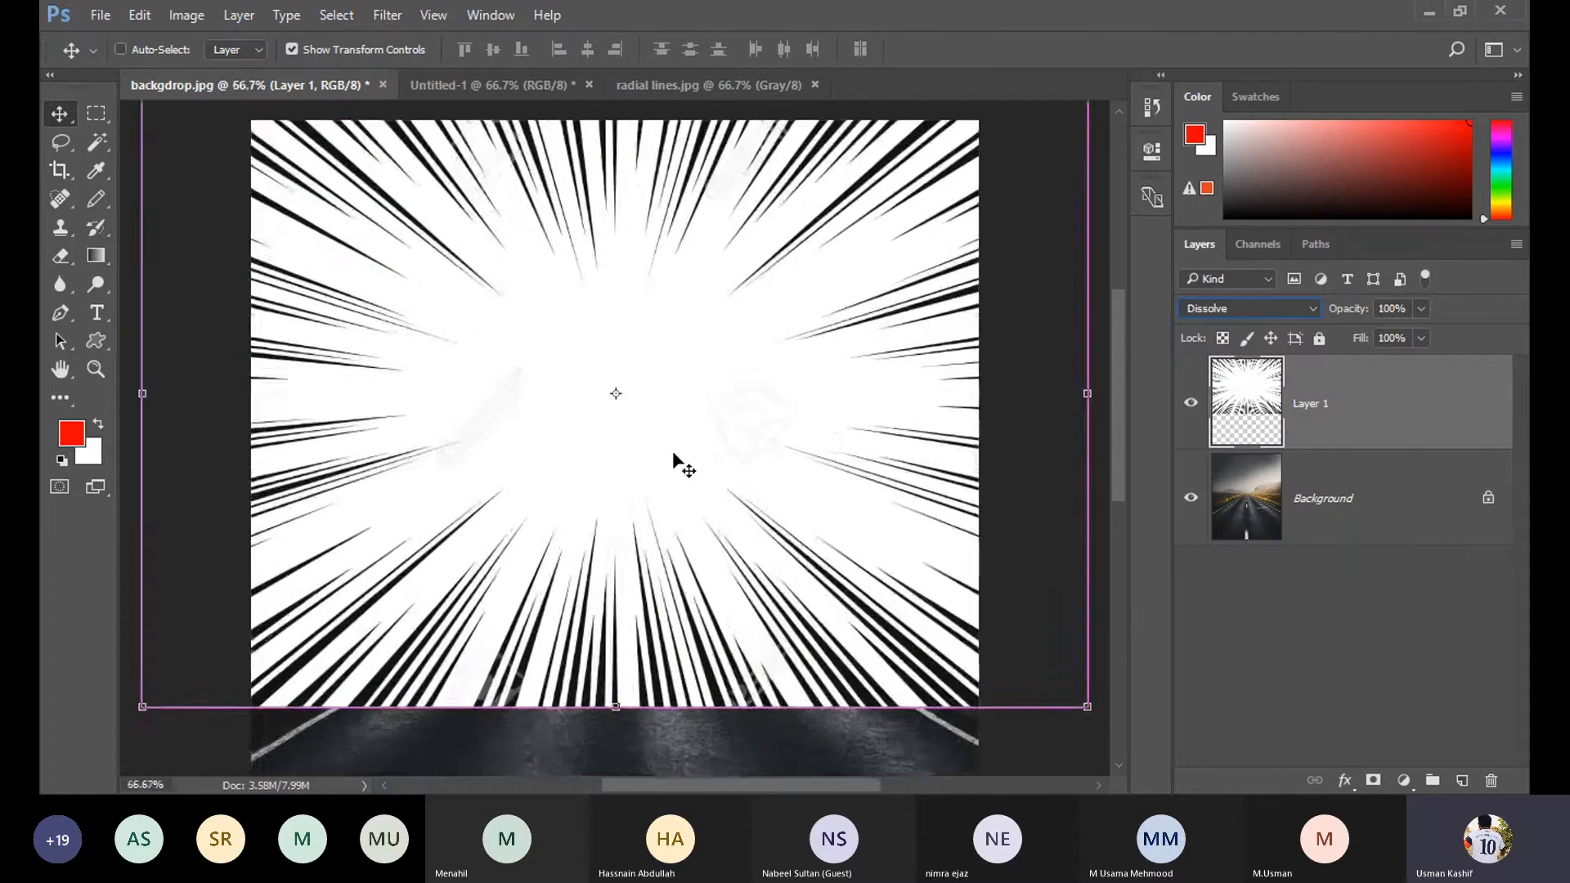
key("ctrl+plus")
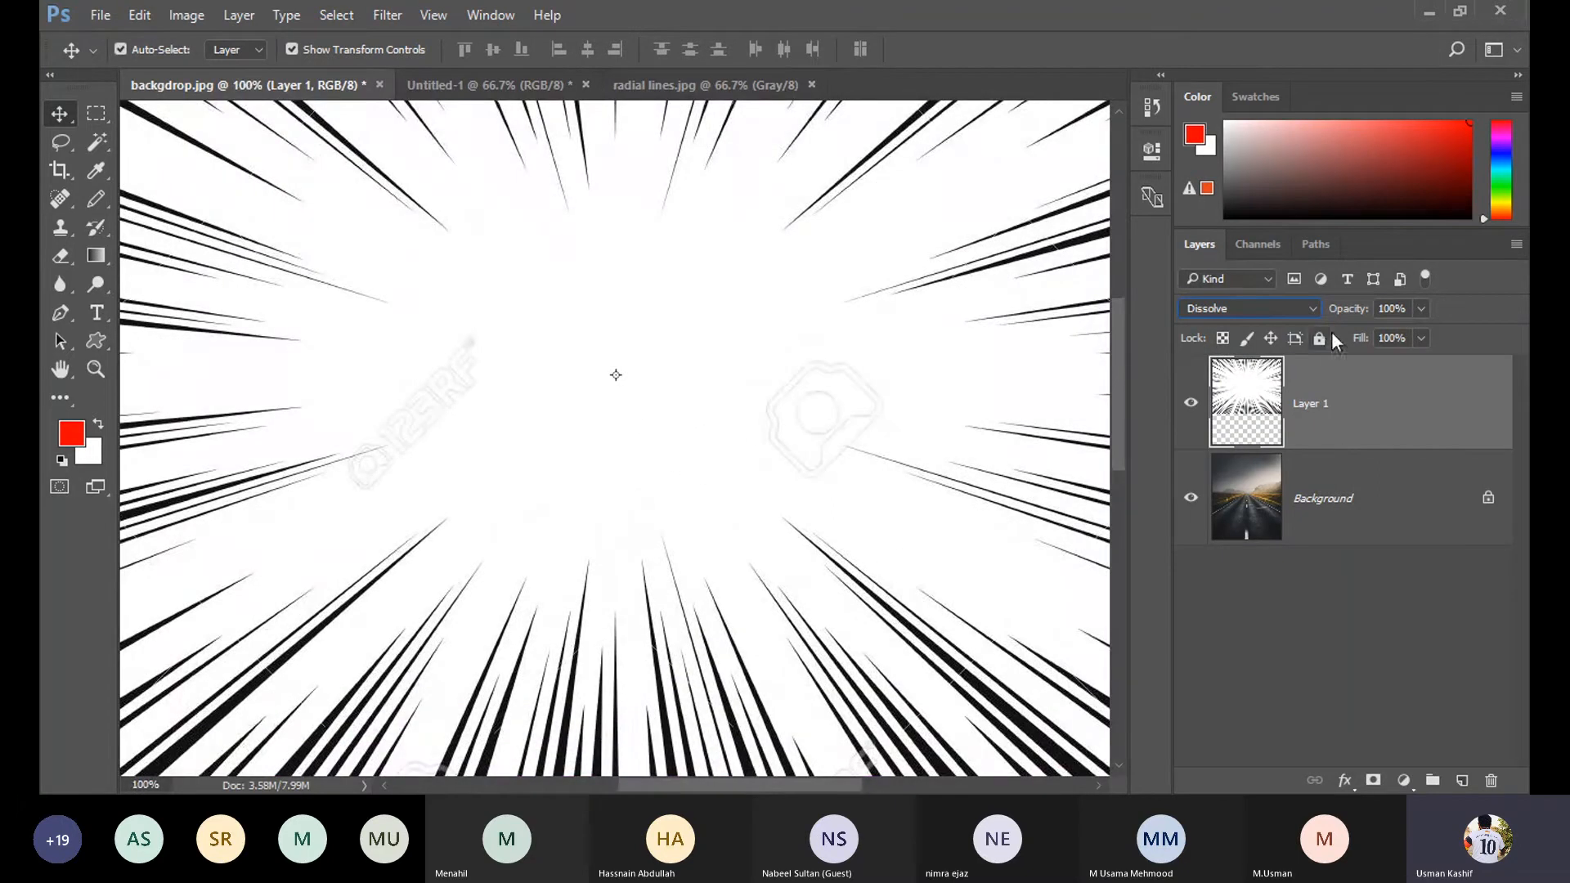
left_click(1422, 308)
left_click_drag(1427, 334, 1366, 344)
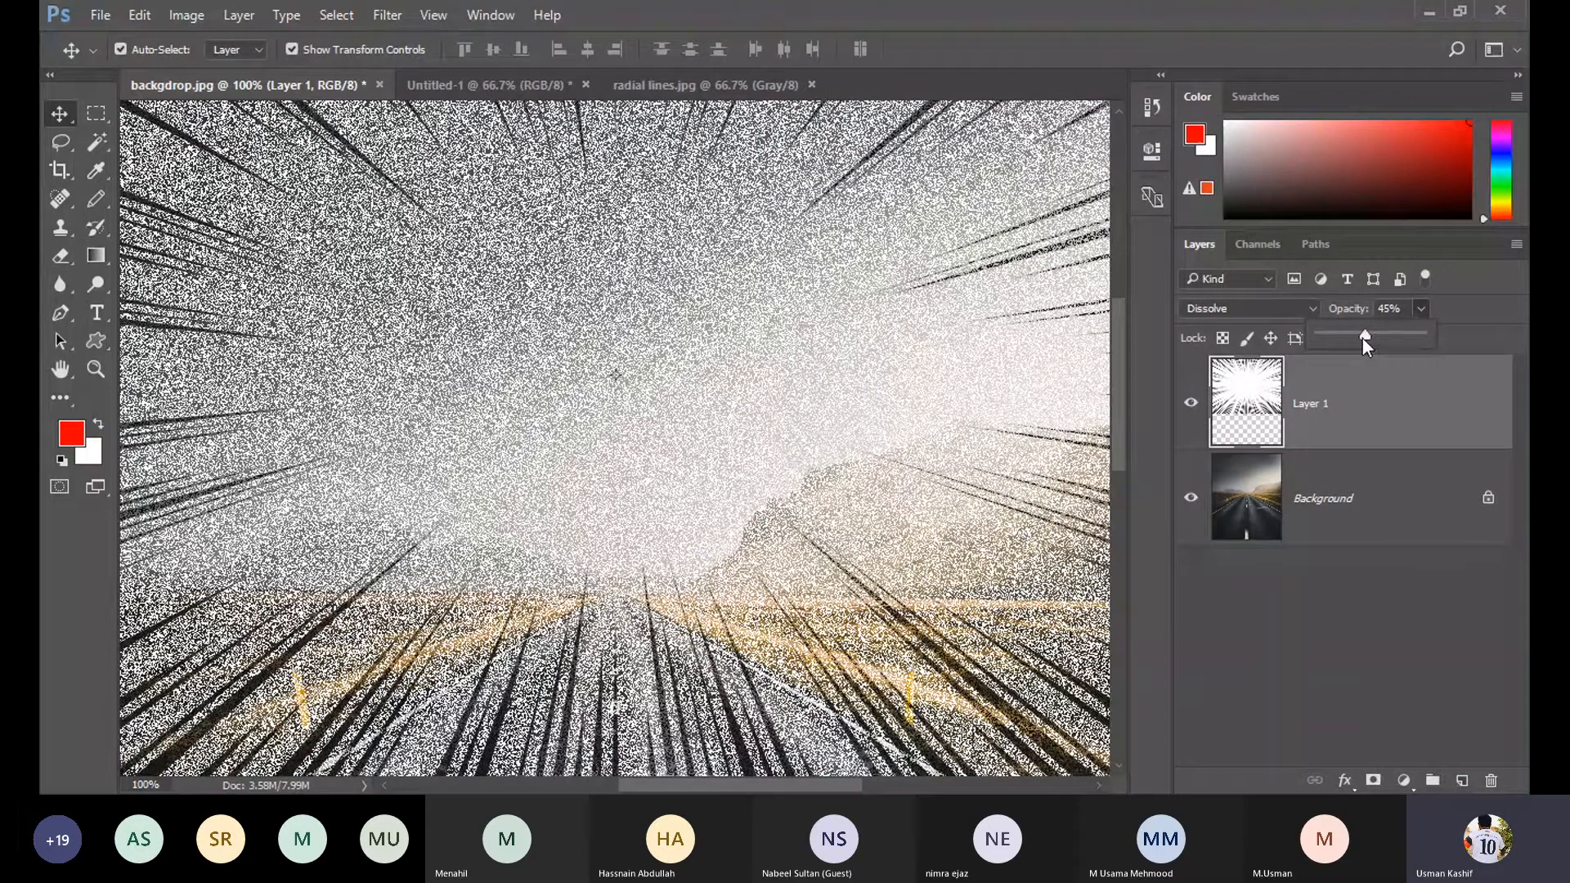
Restore the radial lines layer to 100% opacity and set its blending mode to Normal.
left_click_drag(1364, 336, 1430, 337)
left_click(1227, 310)
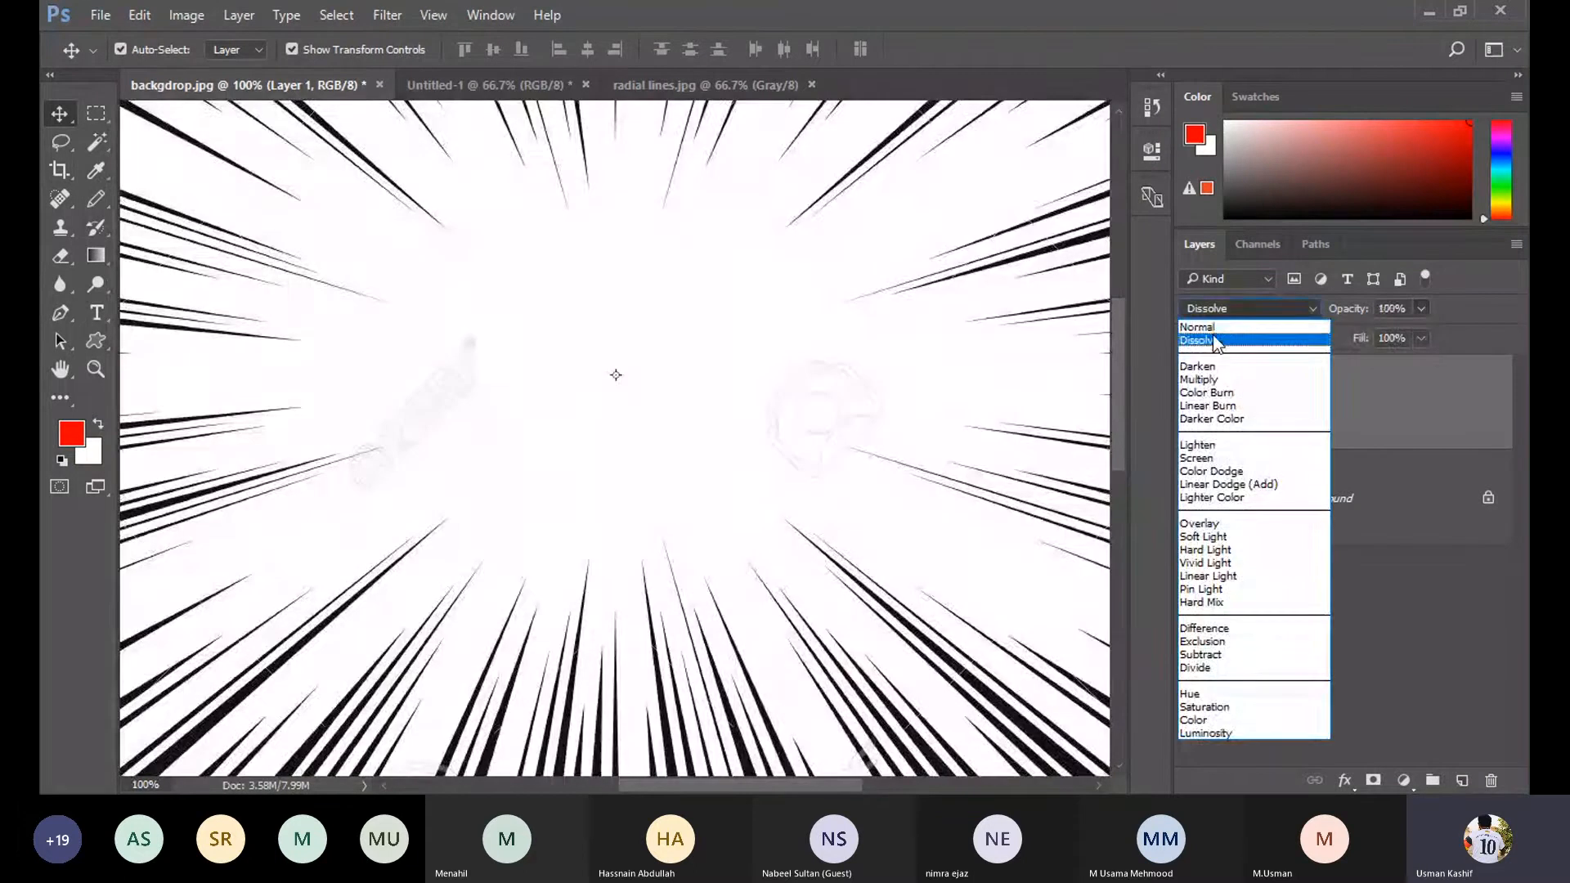
left_click(1229, 329)
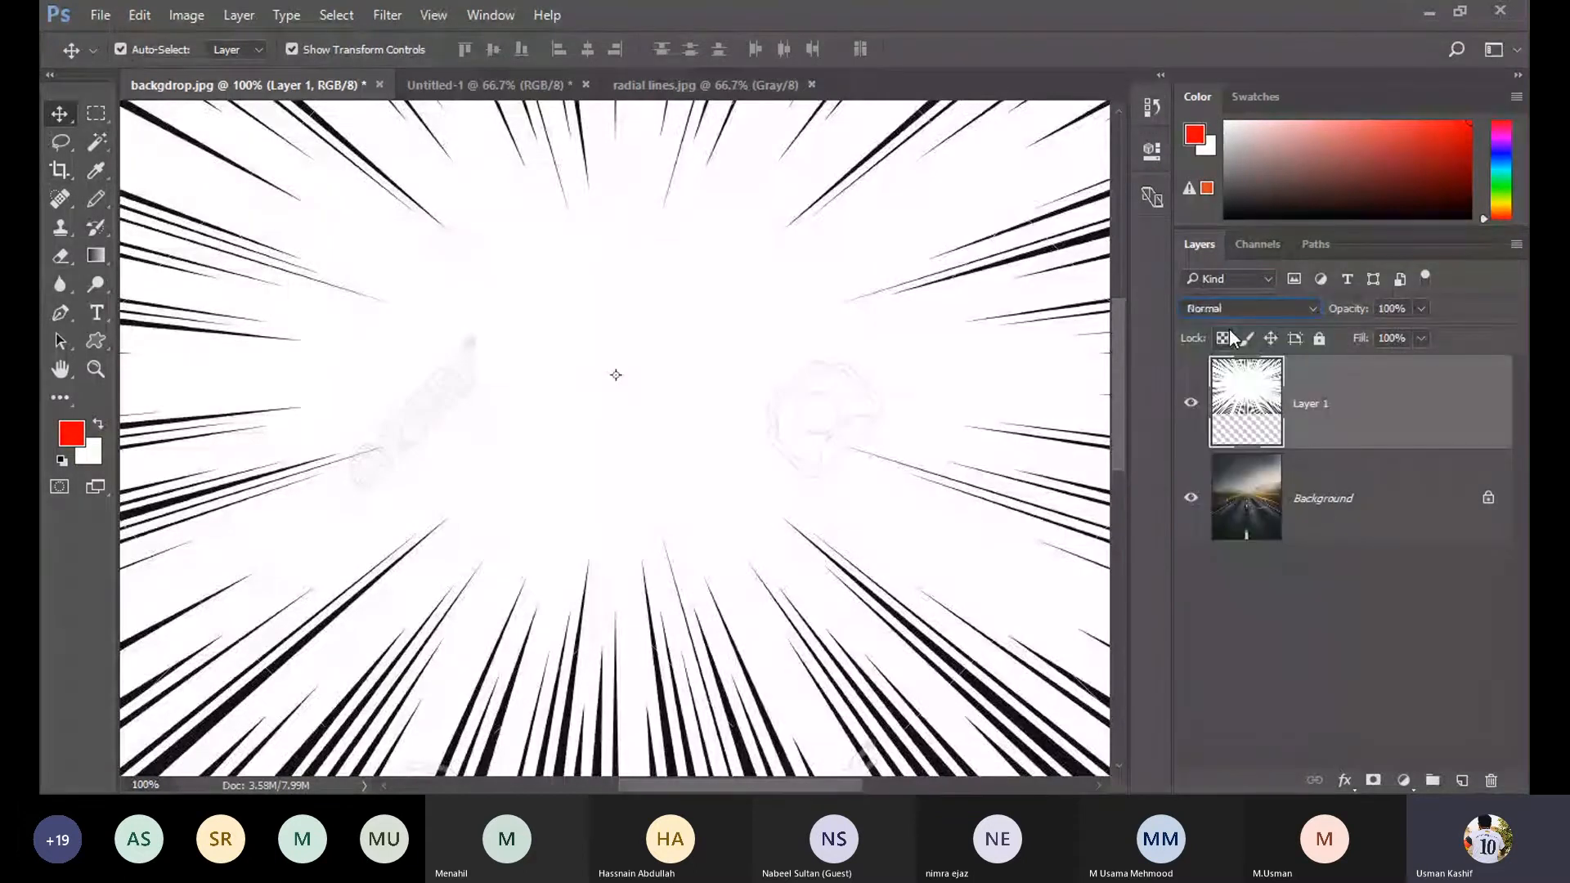
Preview the radial lines layer in Normal mode at 25% opacity and return it to 100%.
left_click(1413, 310)
left_click_drag(1403, 331, 1345, 335)
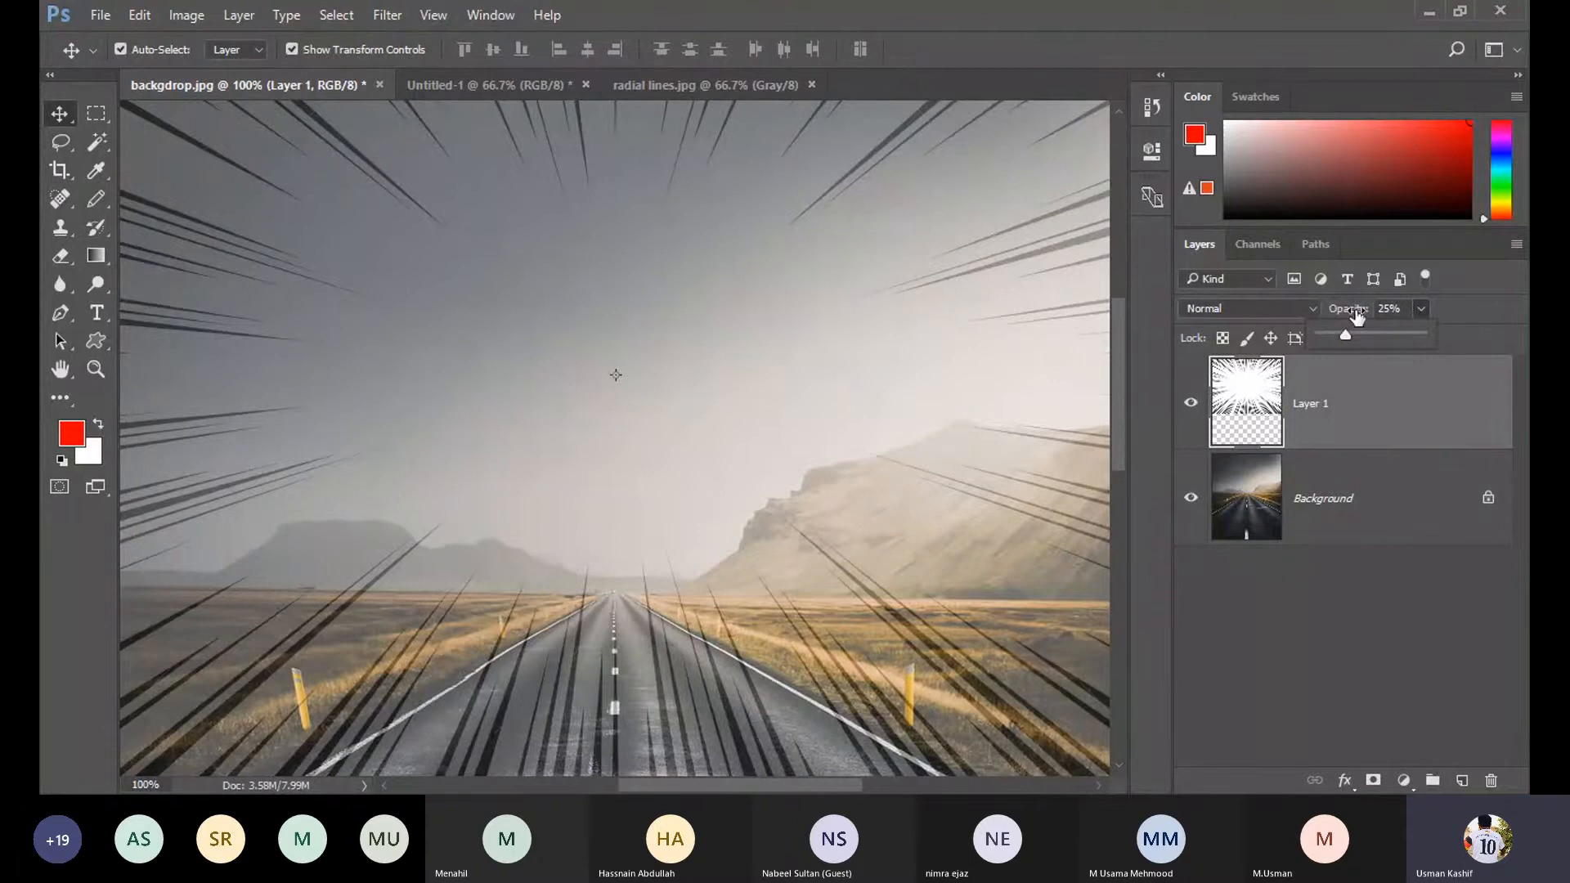
left_click_drag(1433, 341, 1462, 341)
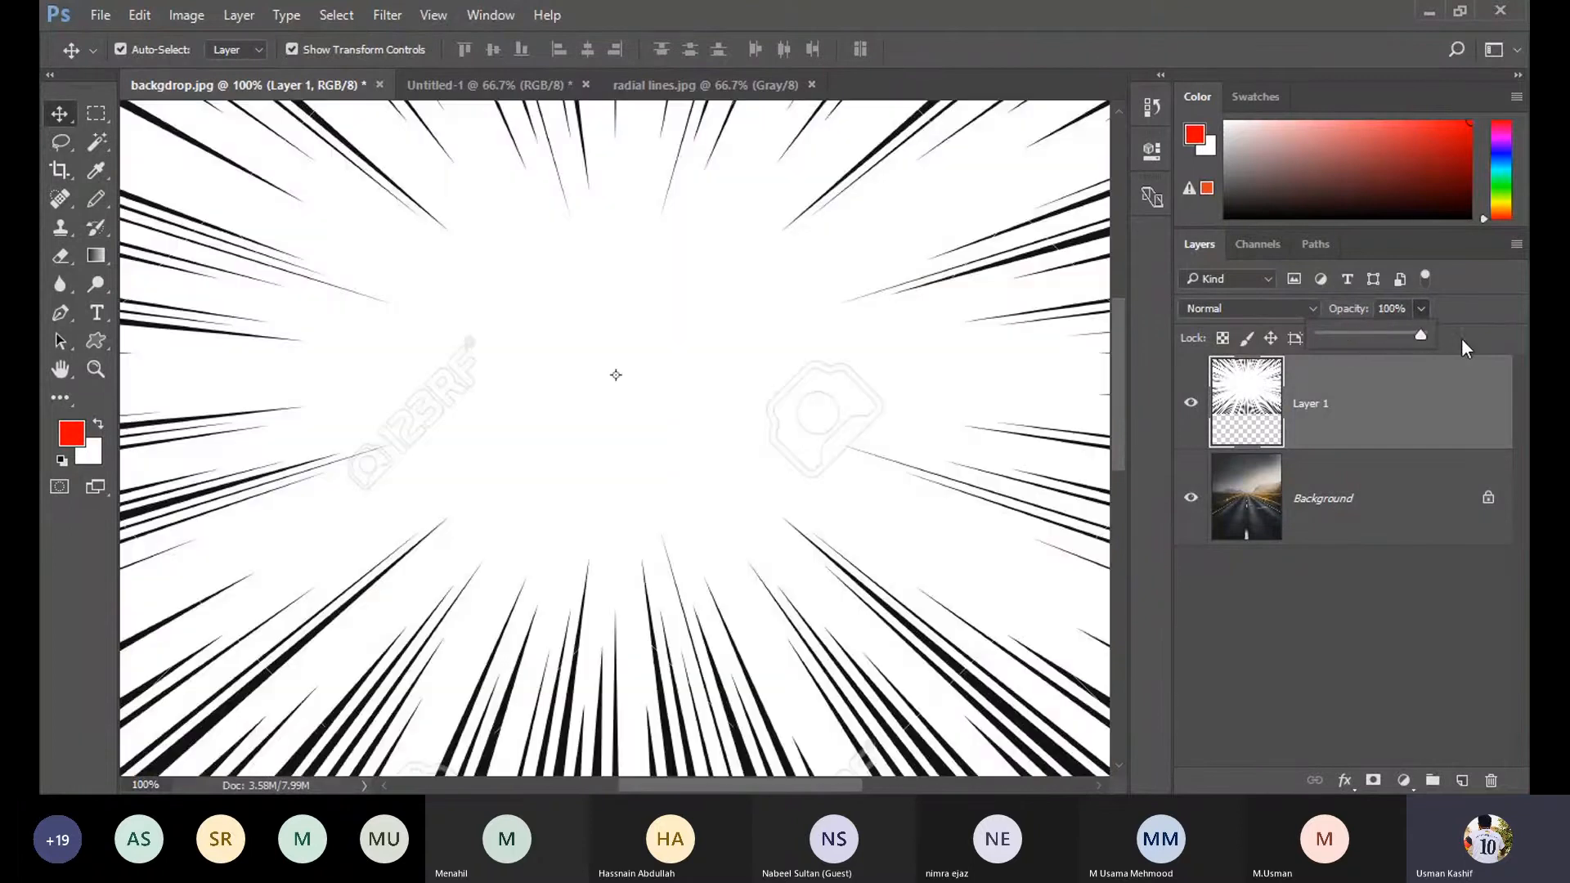
Apply the Dissolve blending mode to the radial lines layer and reduce its opacity to 68%.
left_click(1194, 307)
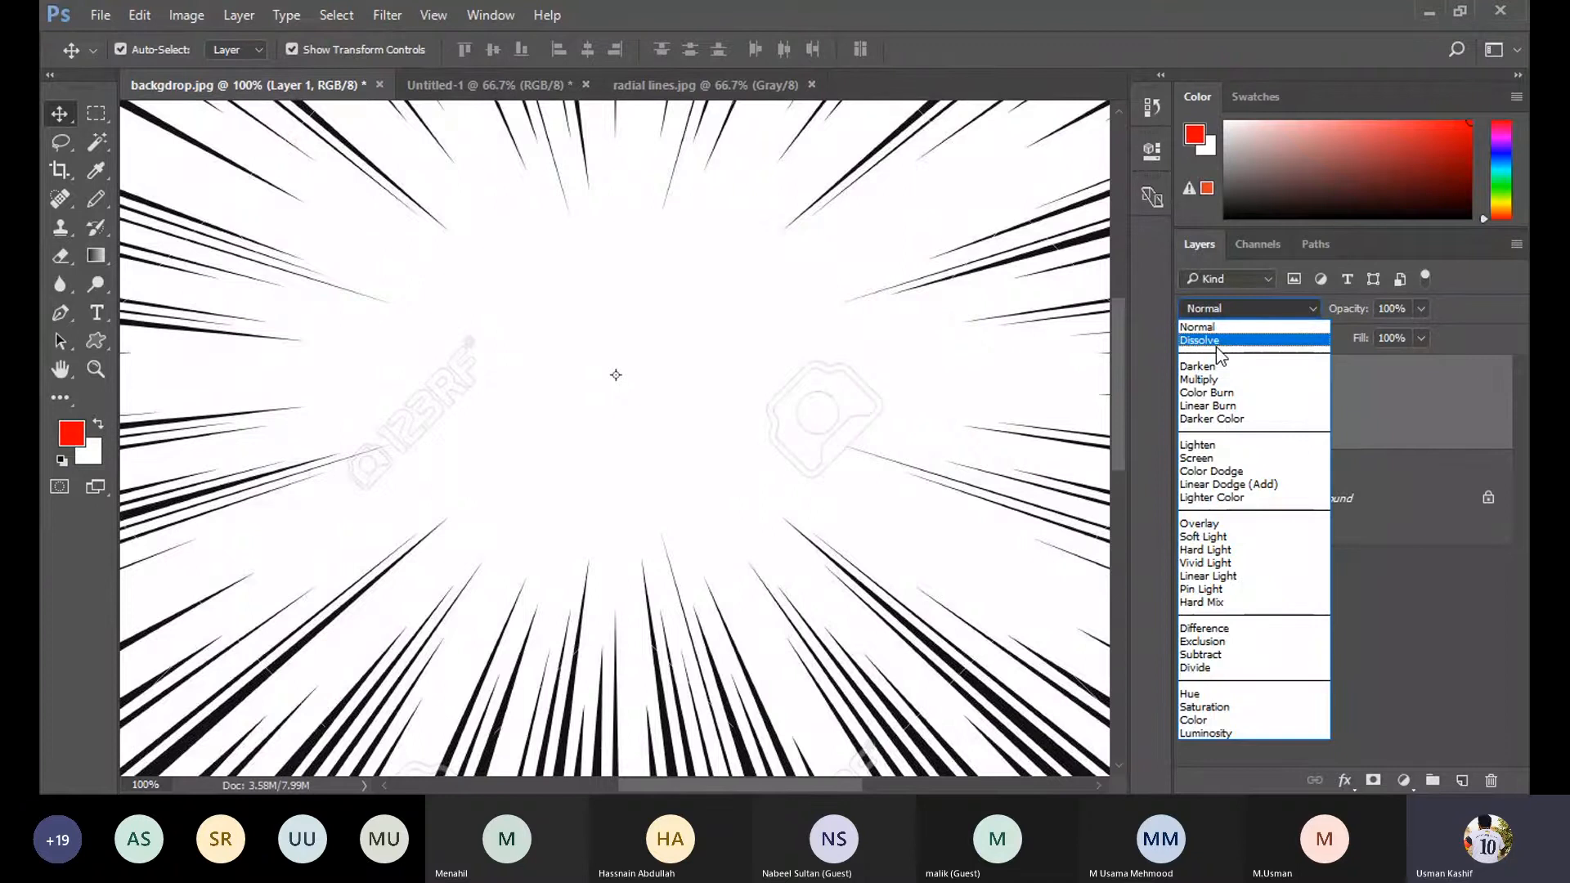
left_click(1217, 348)
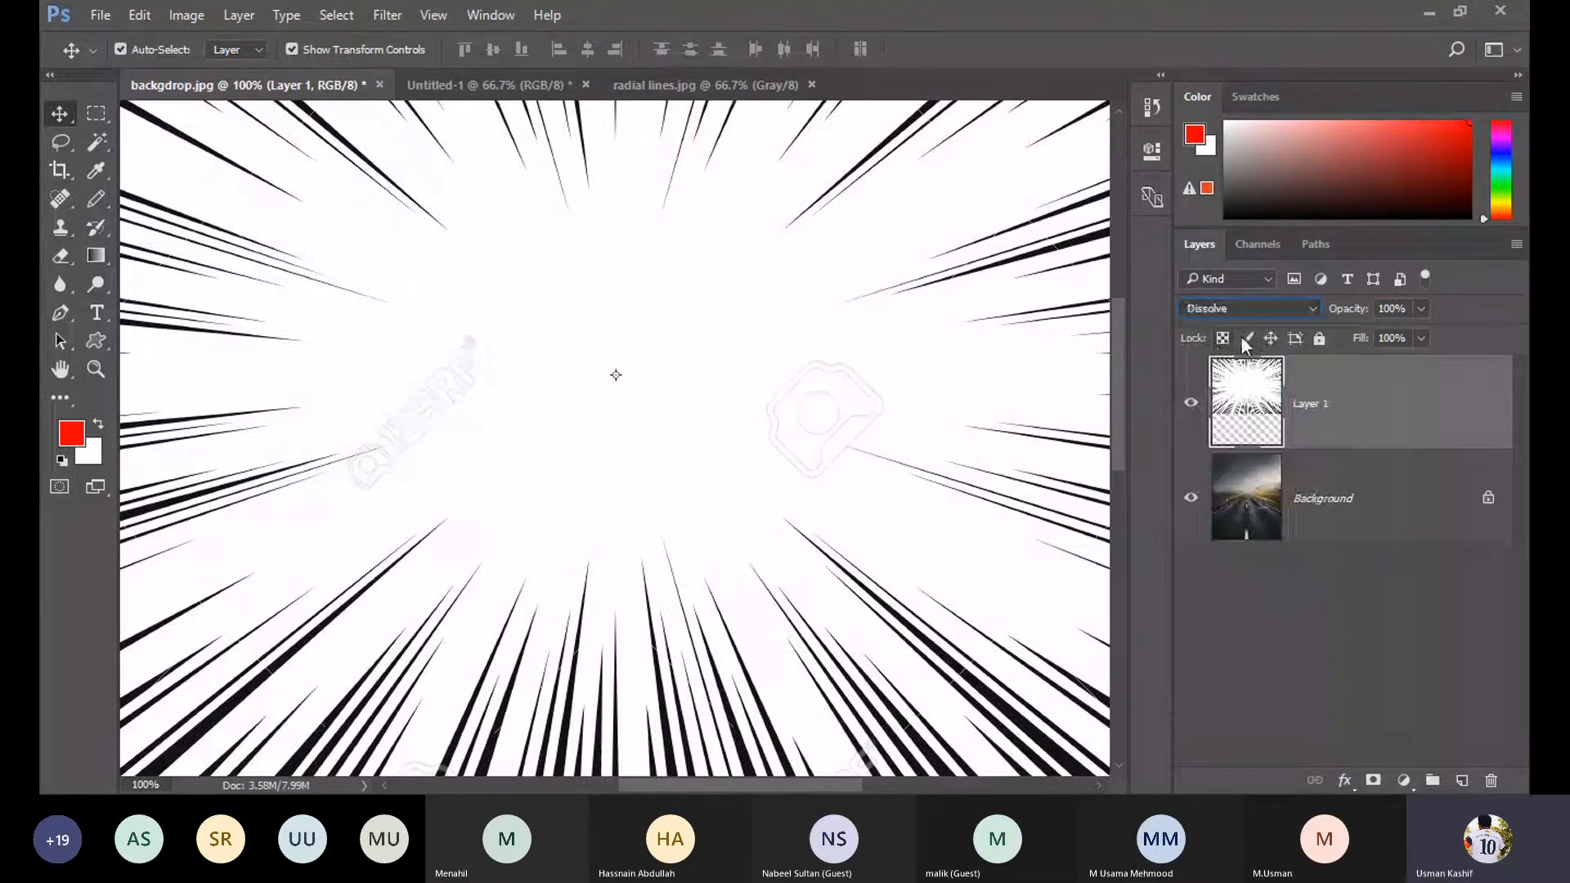
left_click(1420, 308)
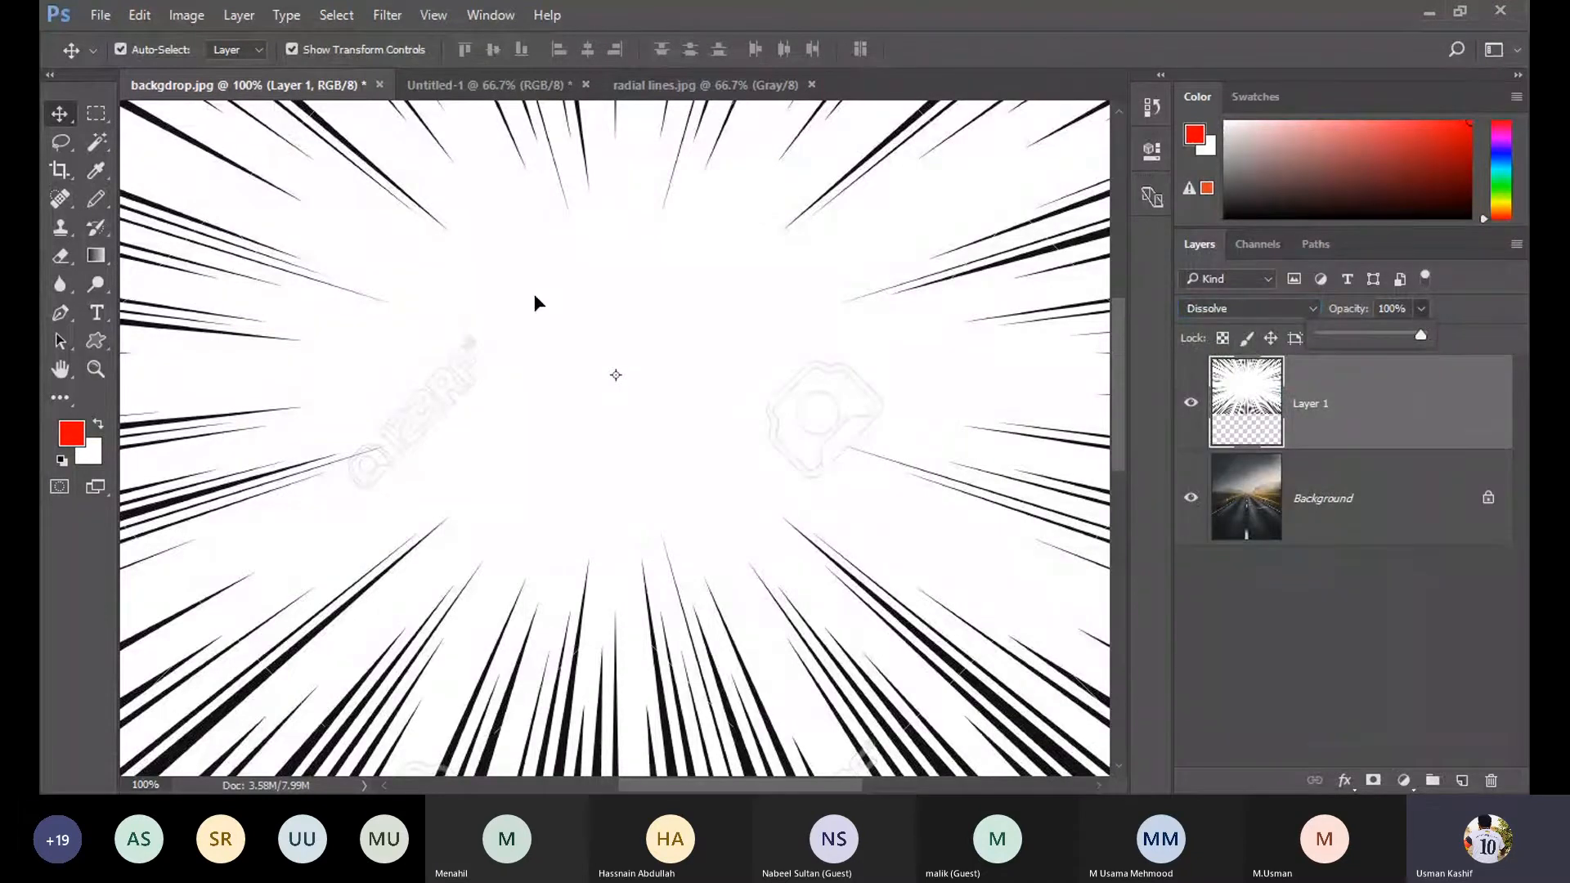
left_click_drag(1423, 336, 1416, 335)
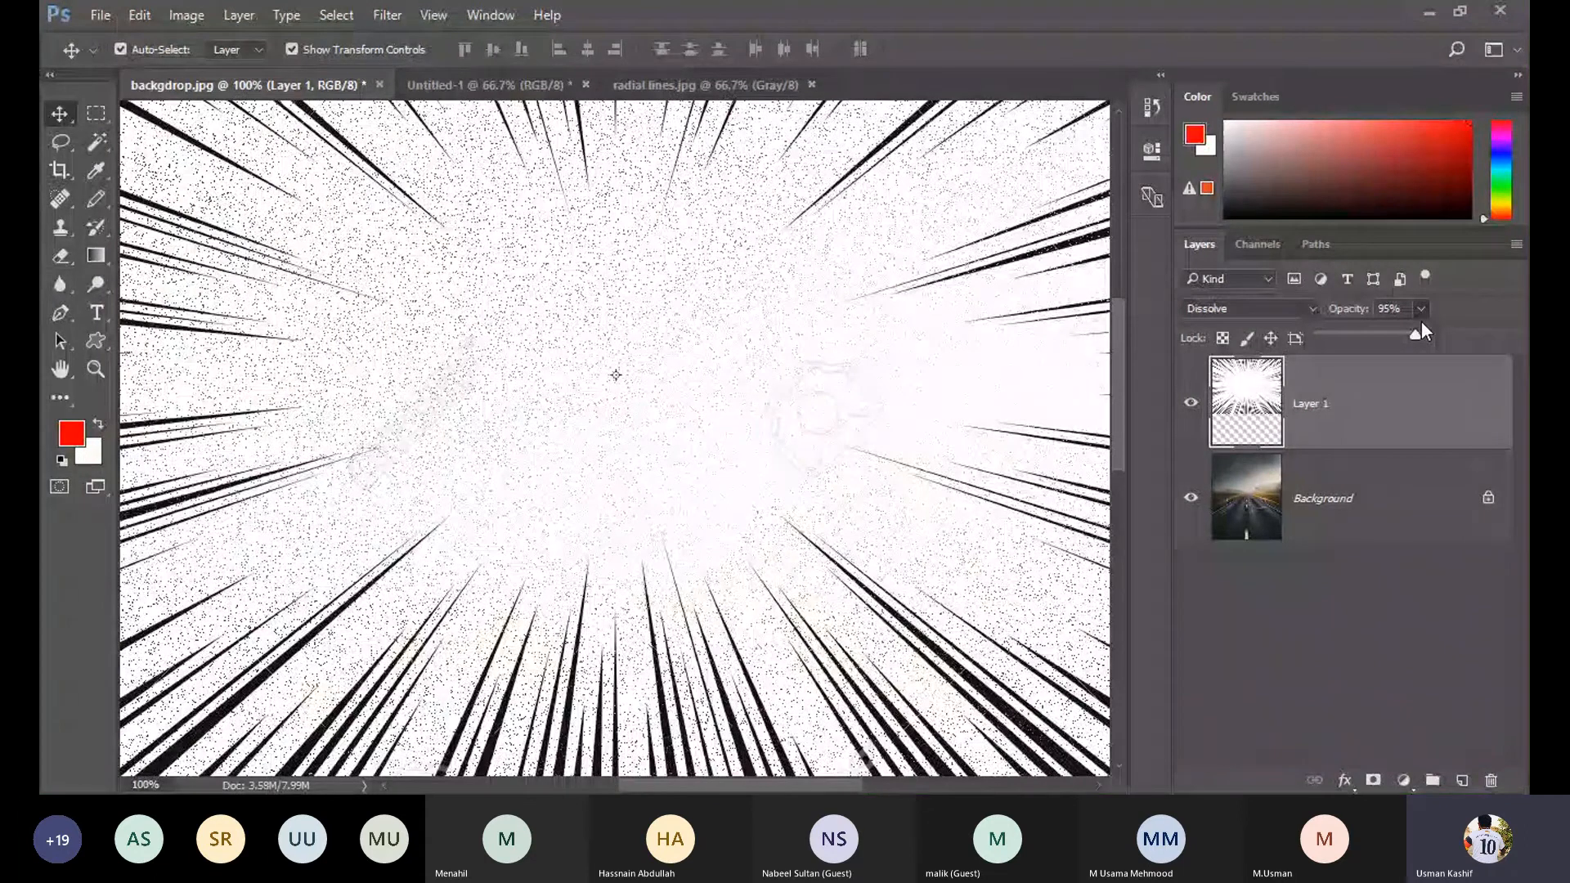
left_click_drag(1420, 331, 1385, 342)
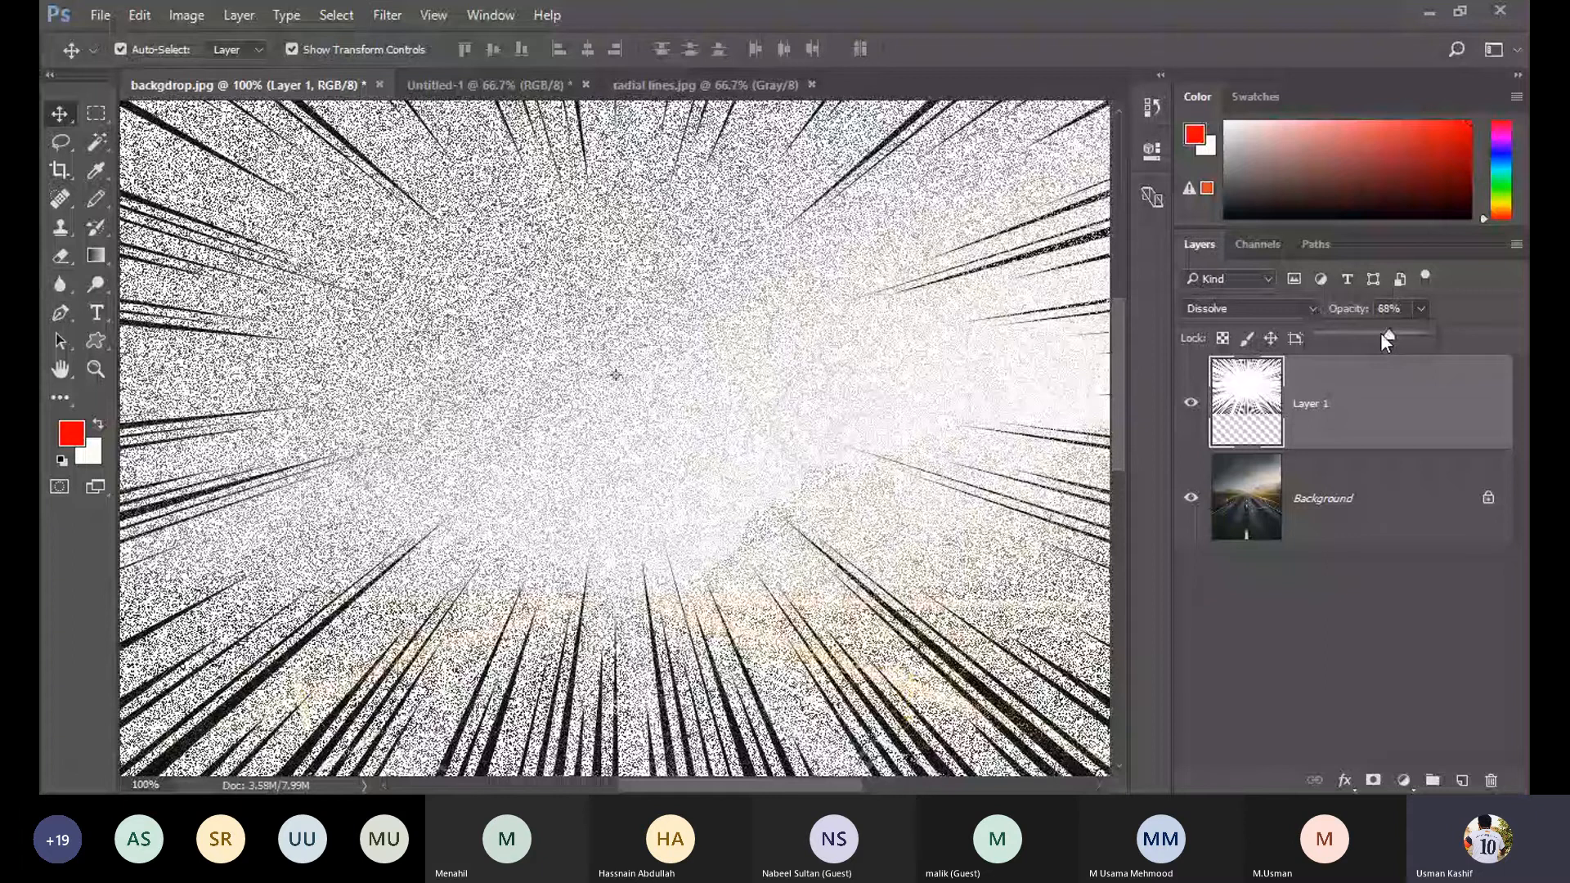
Lower the Dissolve-blended radial lines layer's opacity to 34%, then restore it to 100%.
left_click_drag(1387, 336, 1355, 335)
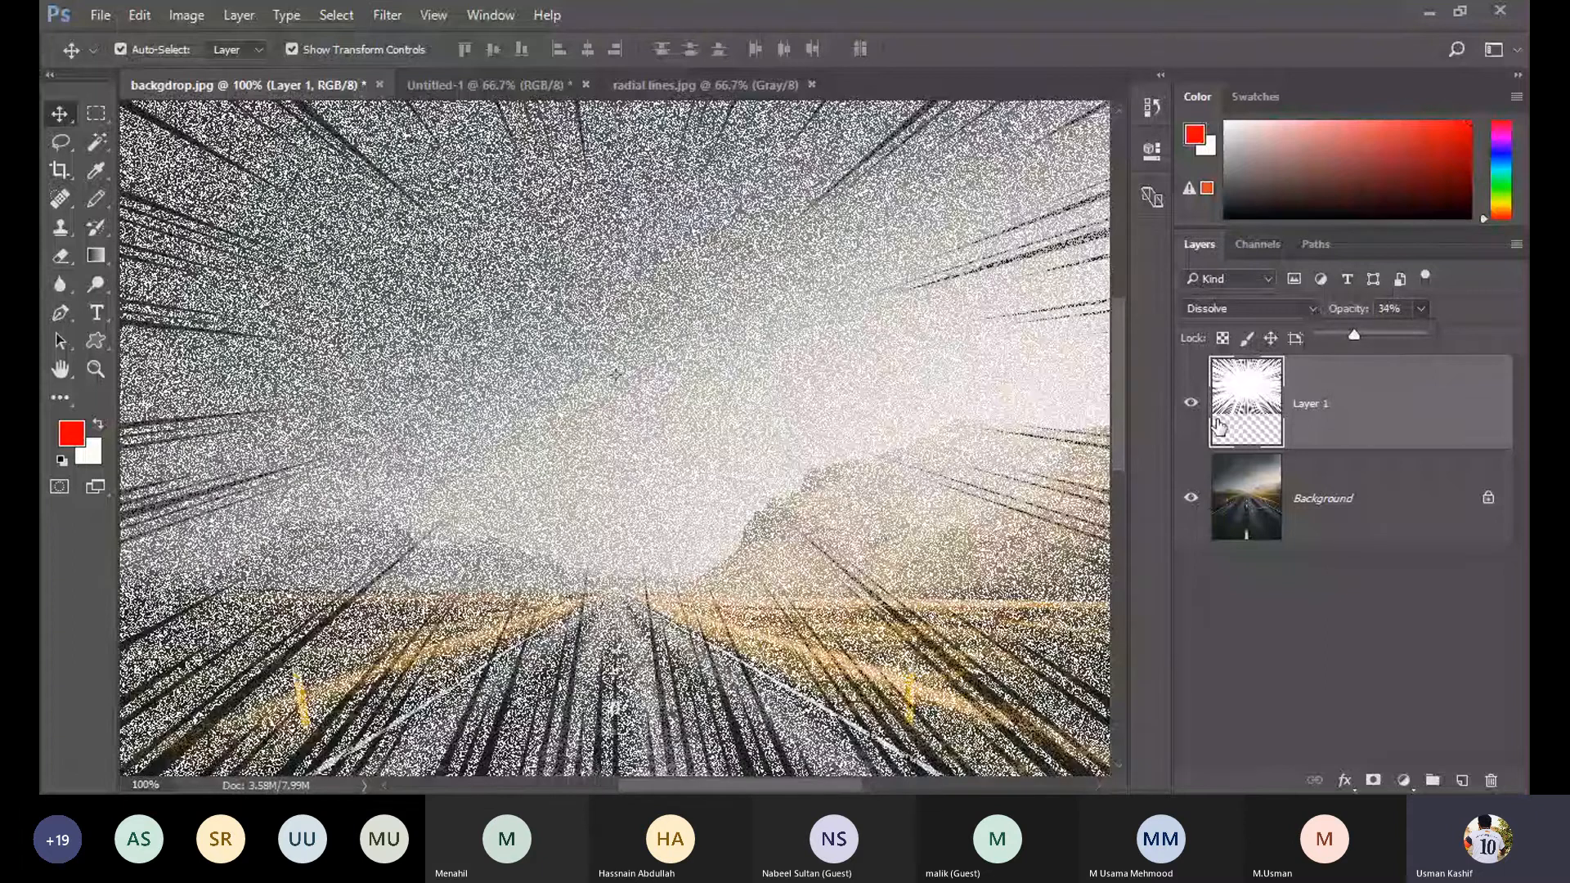
key("ctrl+minus")
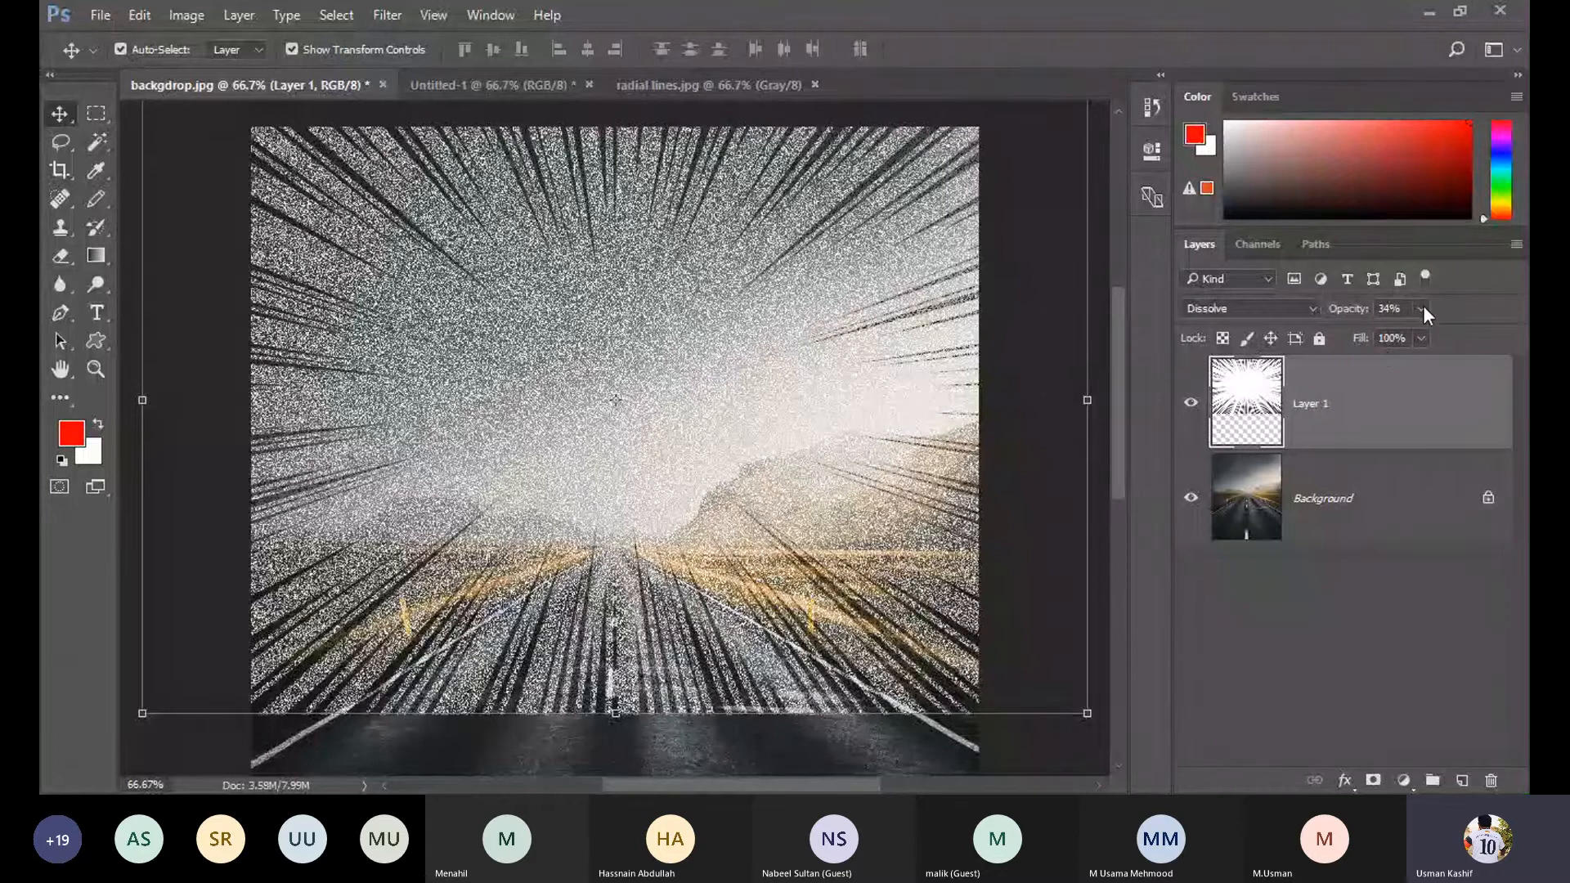
left_click(1421, 338)
left_click_drag(1432, 336, 1498, 336)
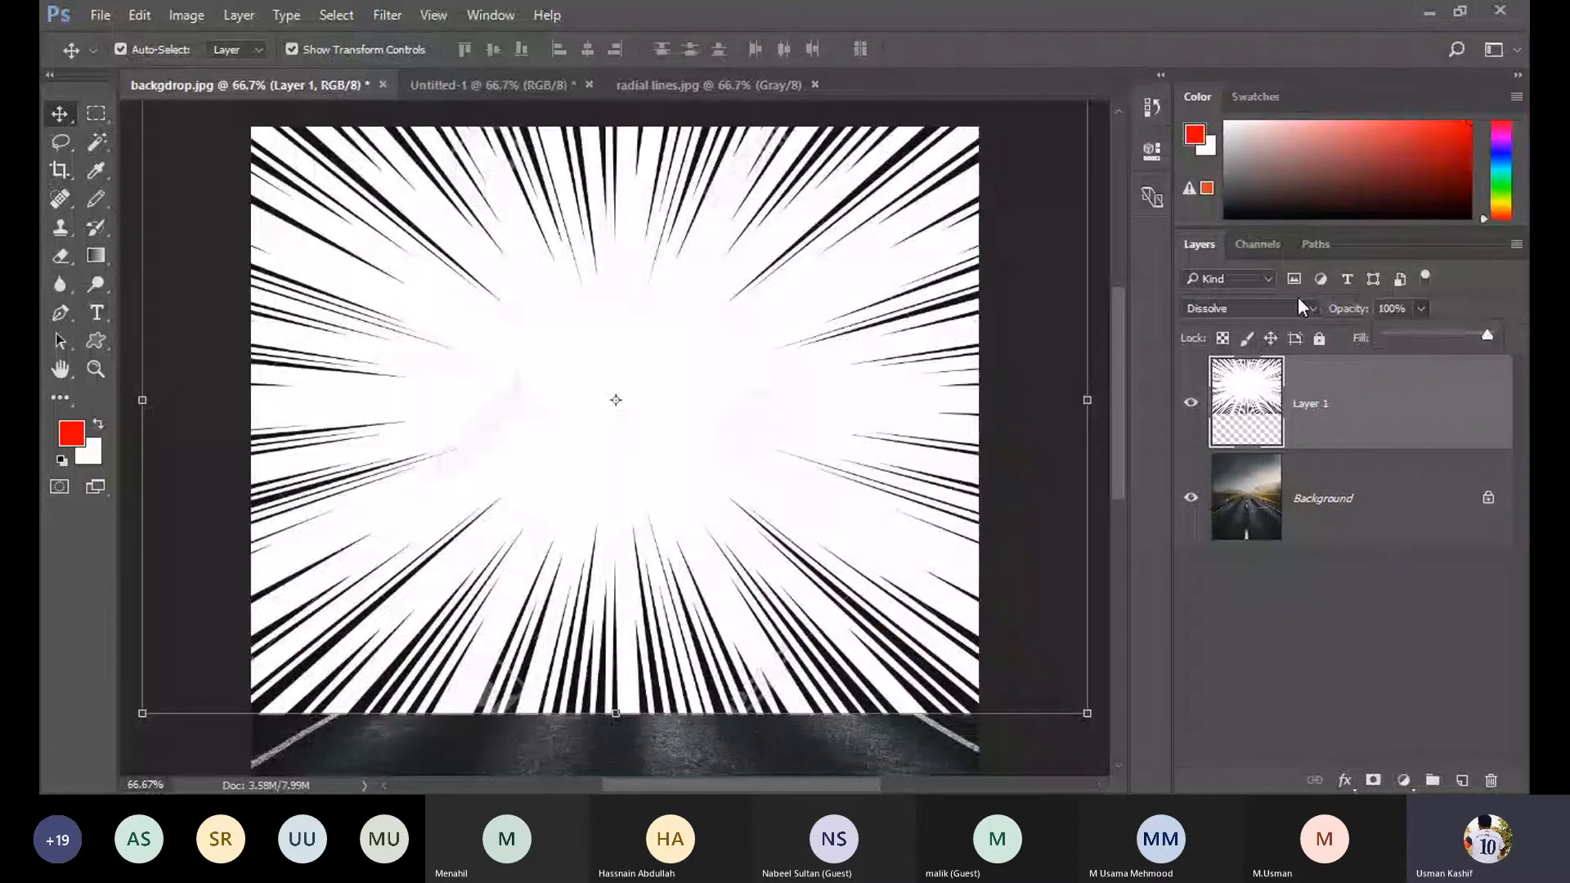
Apply the Darken blending mode to the radial lines layer, then change it to Darker Color.
left_click(1275, 312)
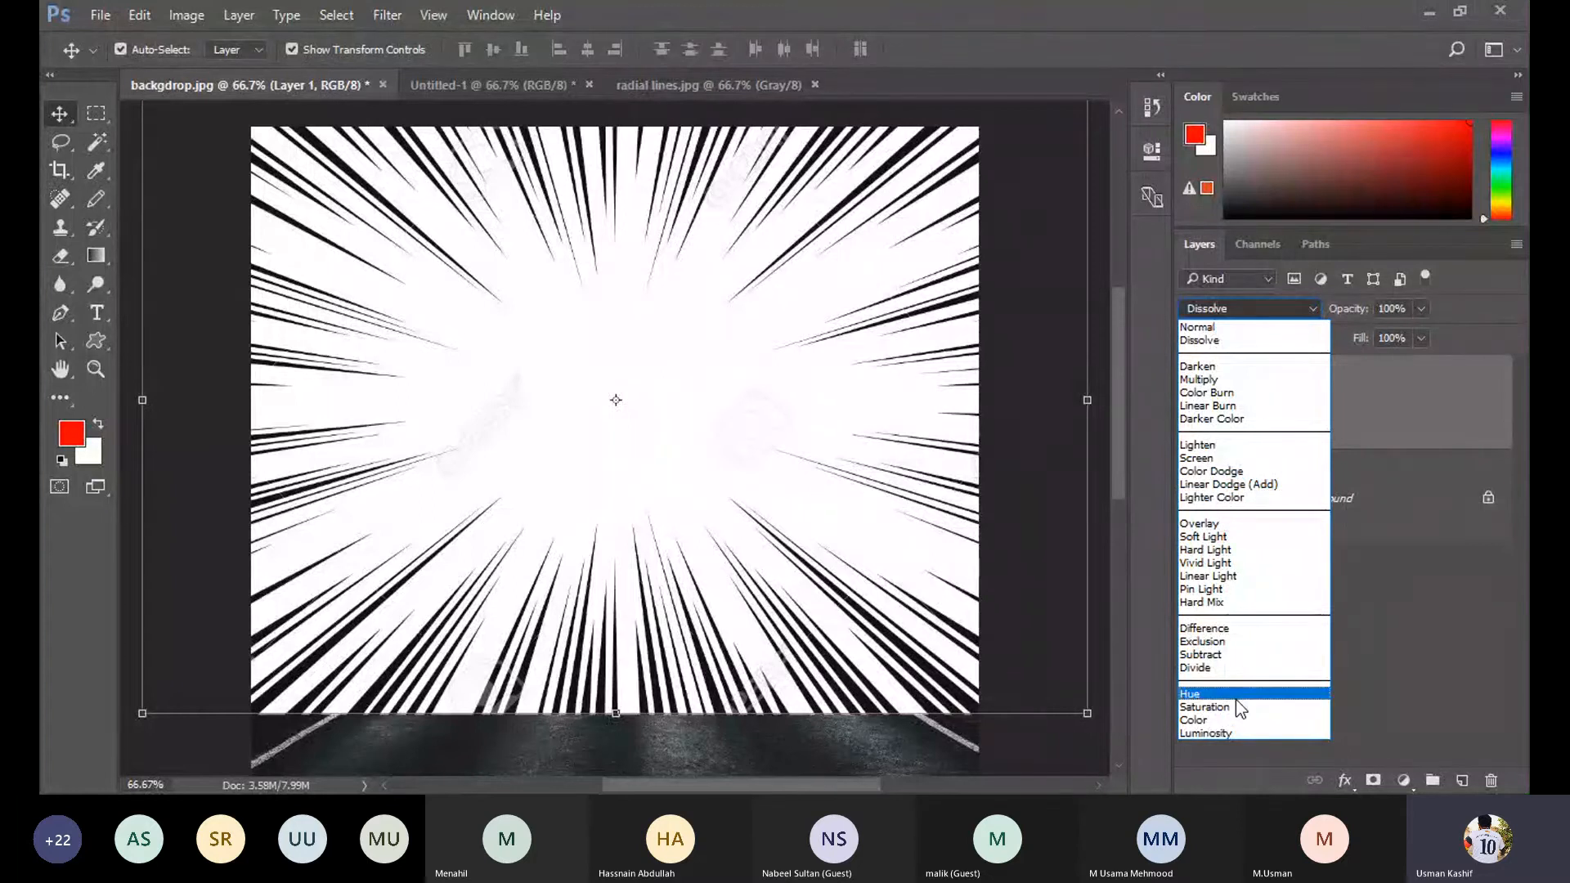
left_click(1281, 377)
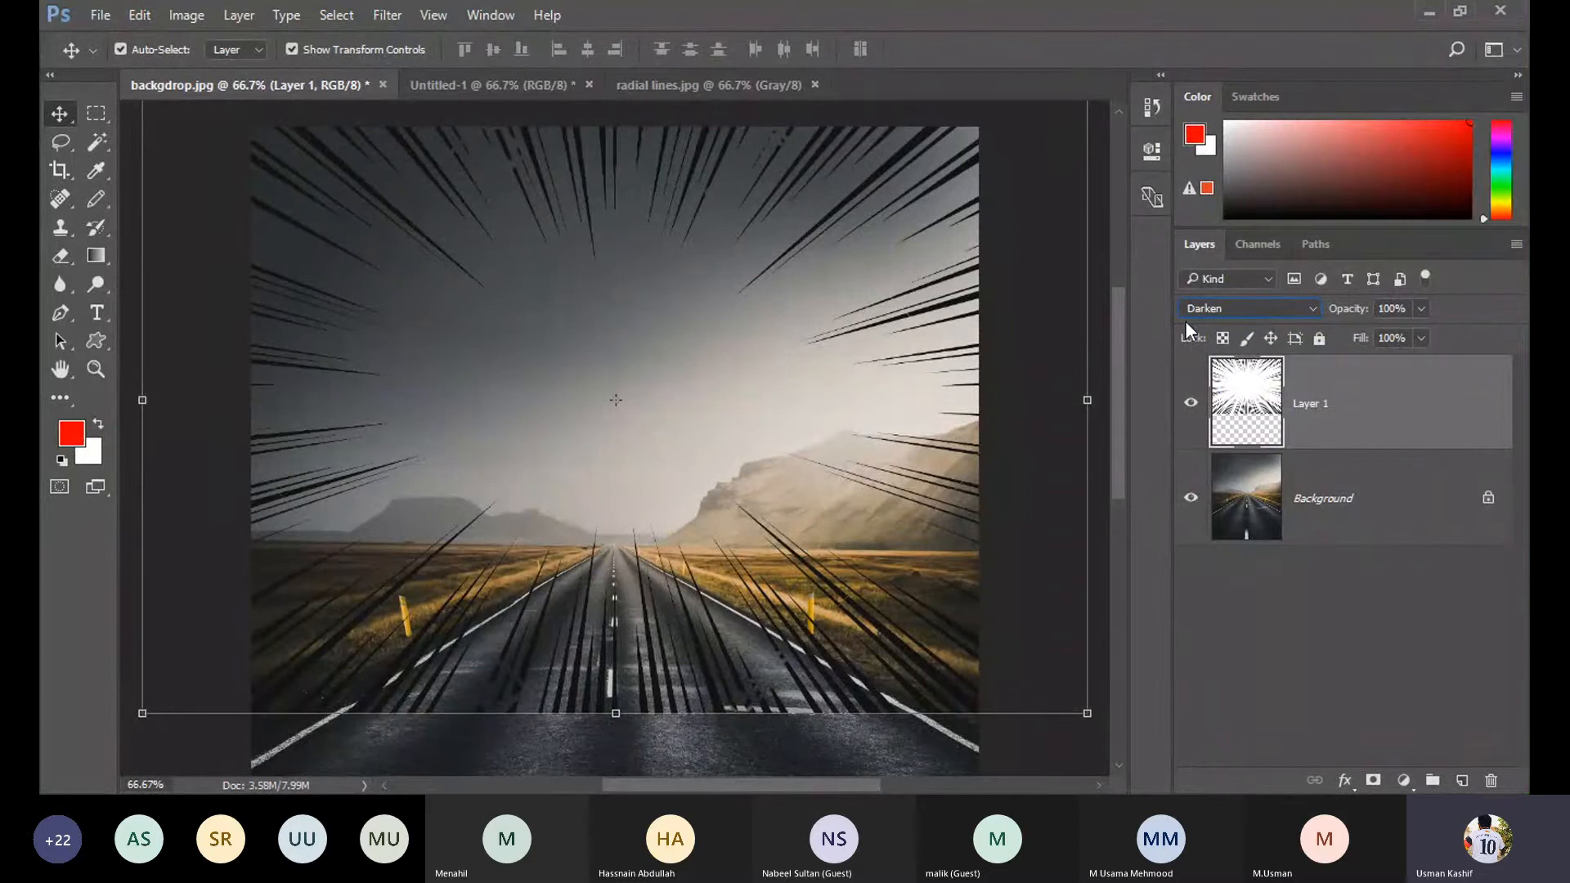
left_click(1266, 309)
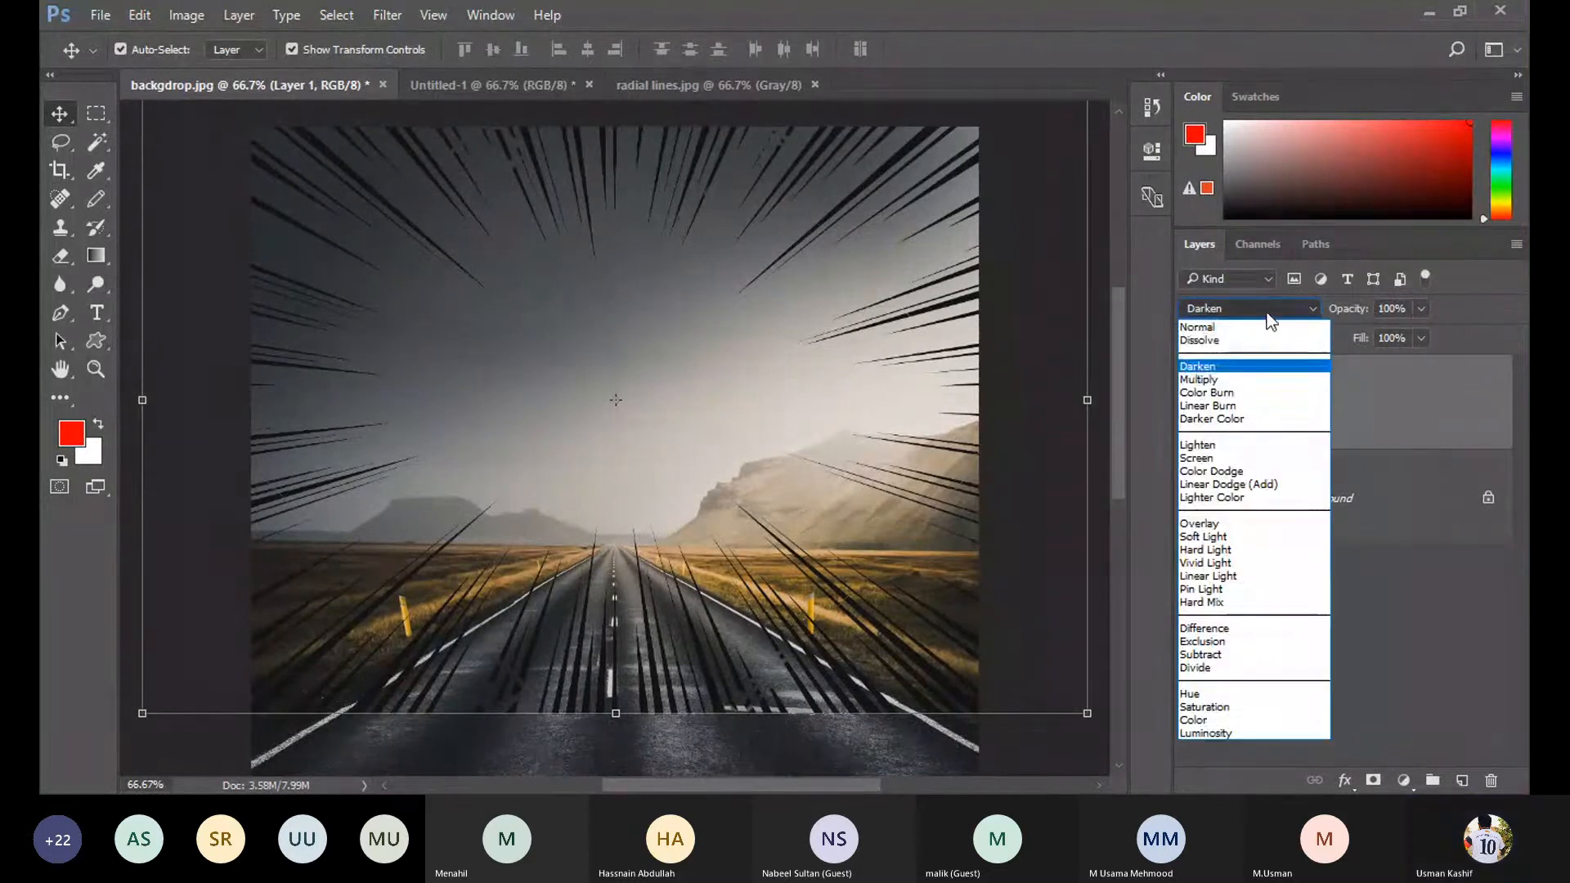
left_click(1244, 420)
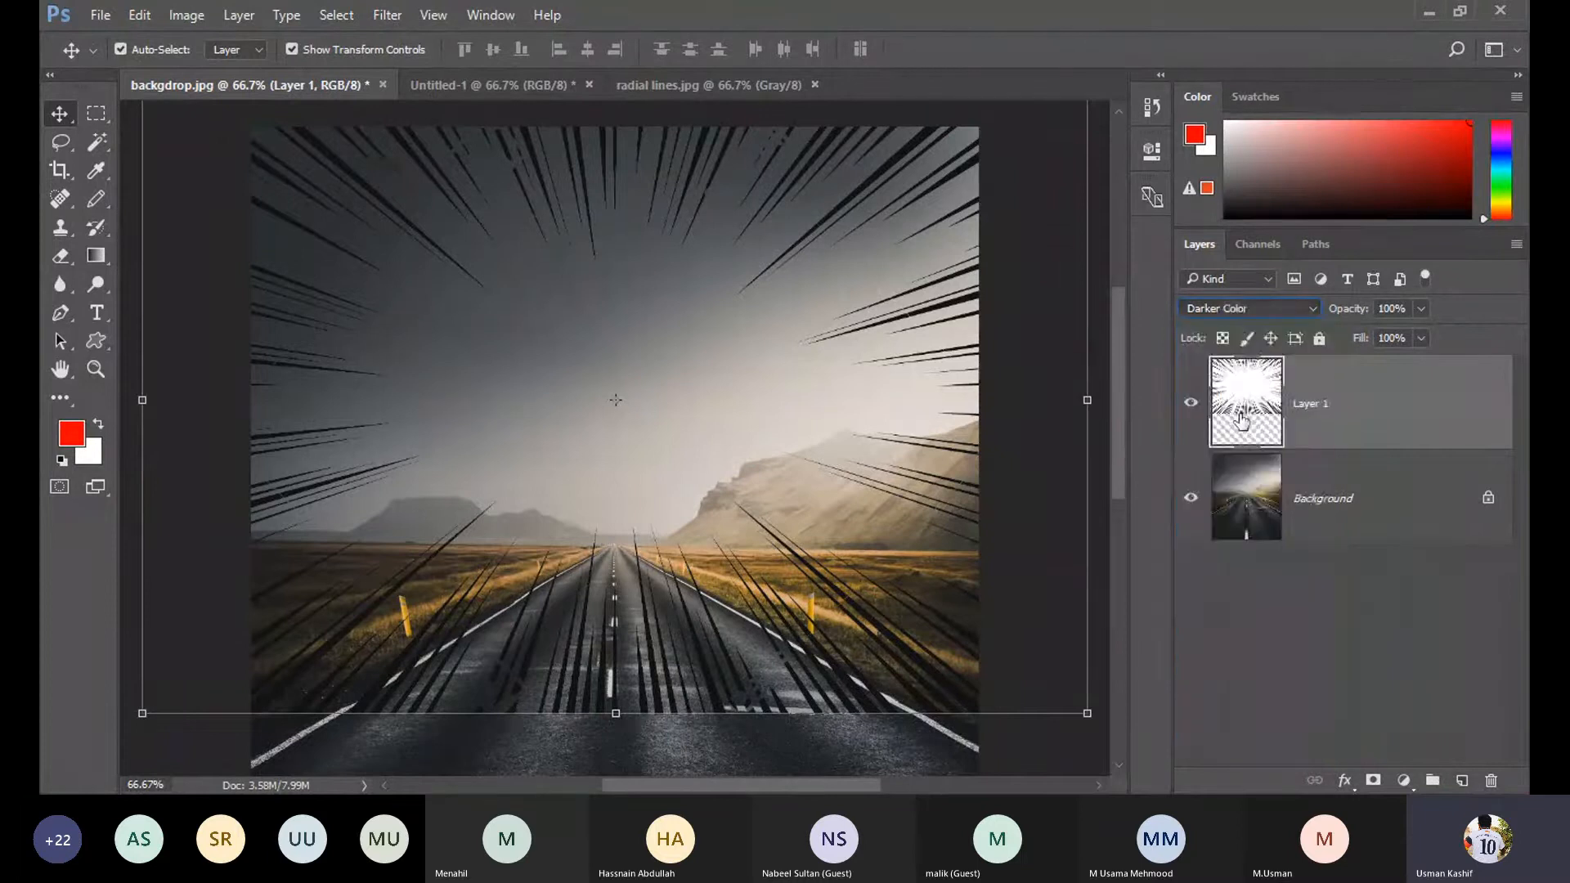
Step the radial lines layer's blending mode back through Linear Burn and Color Burn to Dissolve.
left_click(1254, 318)
key("Up")
key("Return")
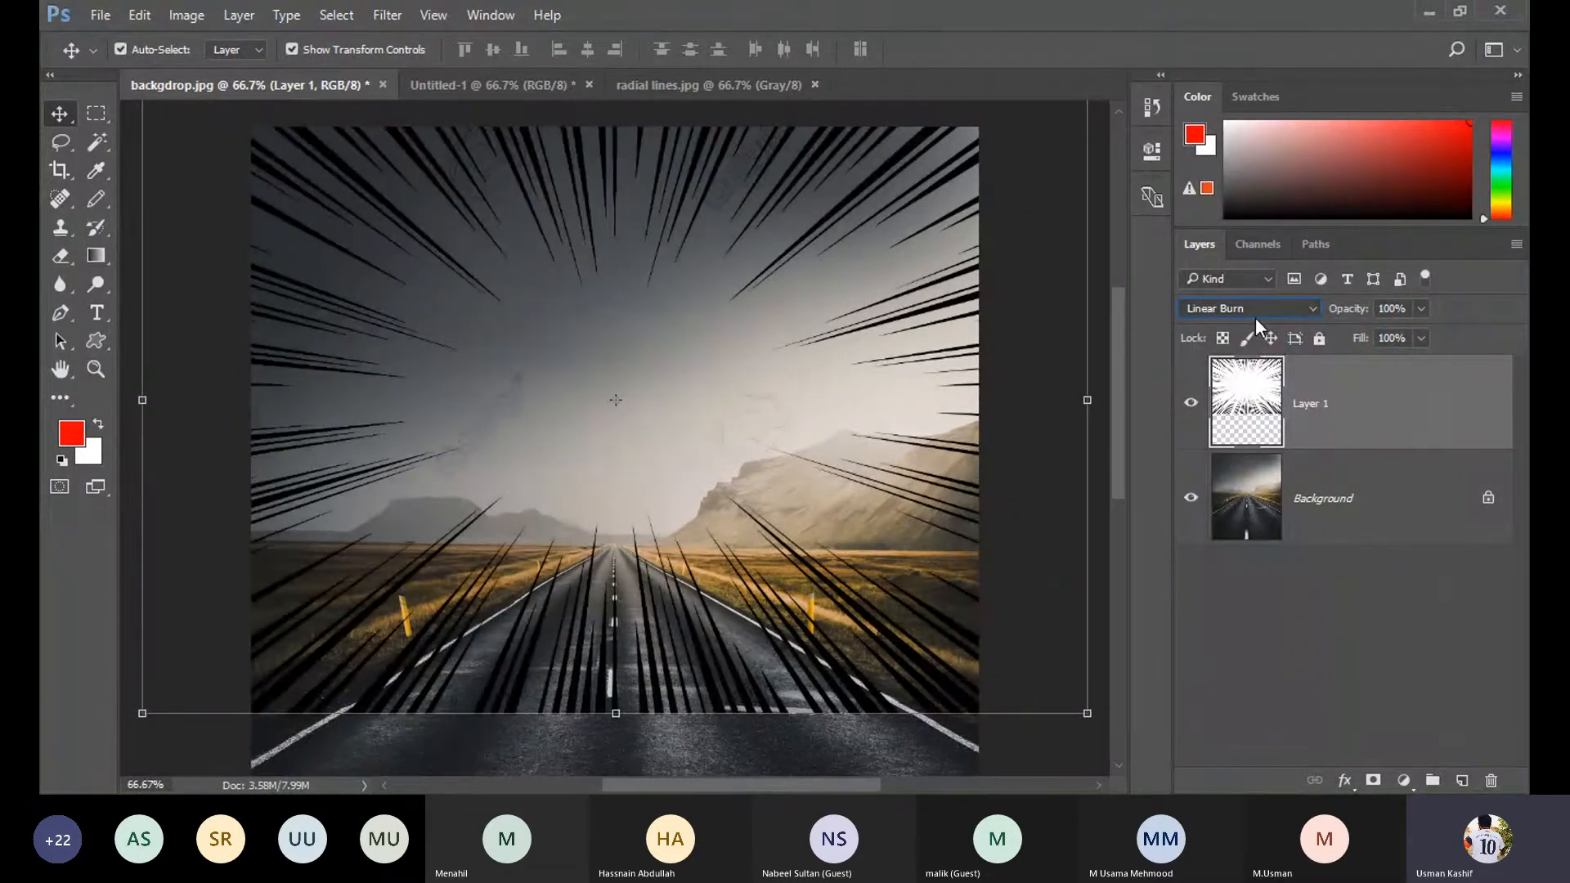
key("Up")
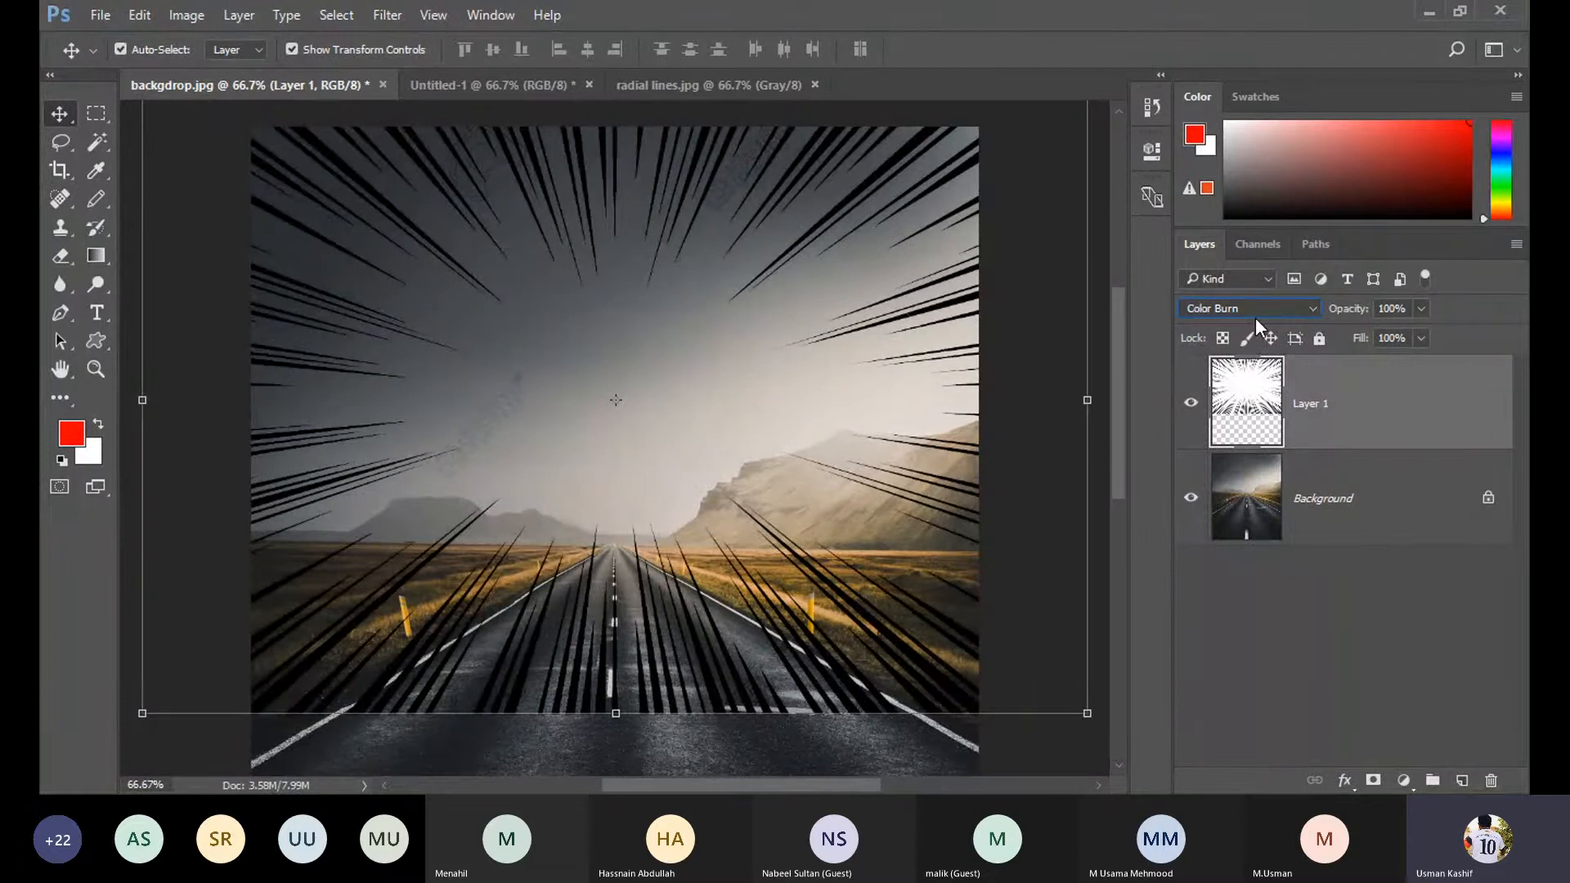
key("Up")
key("Up")
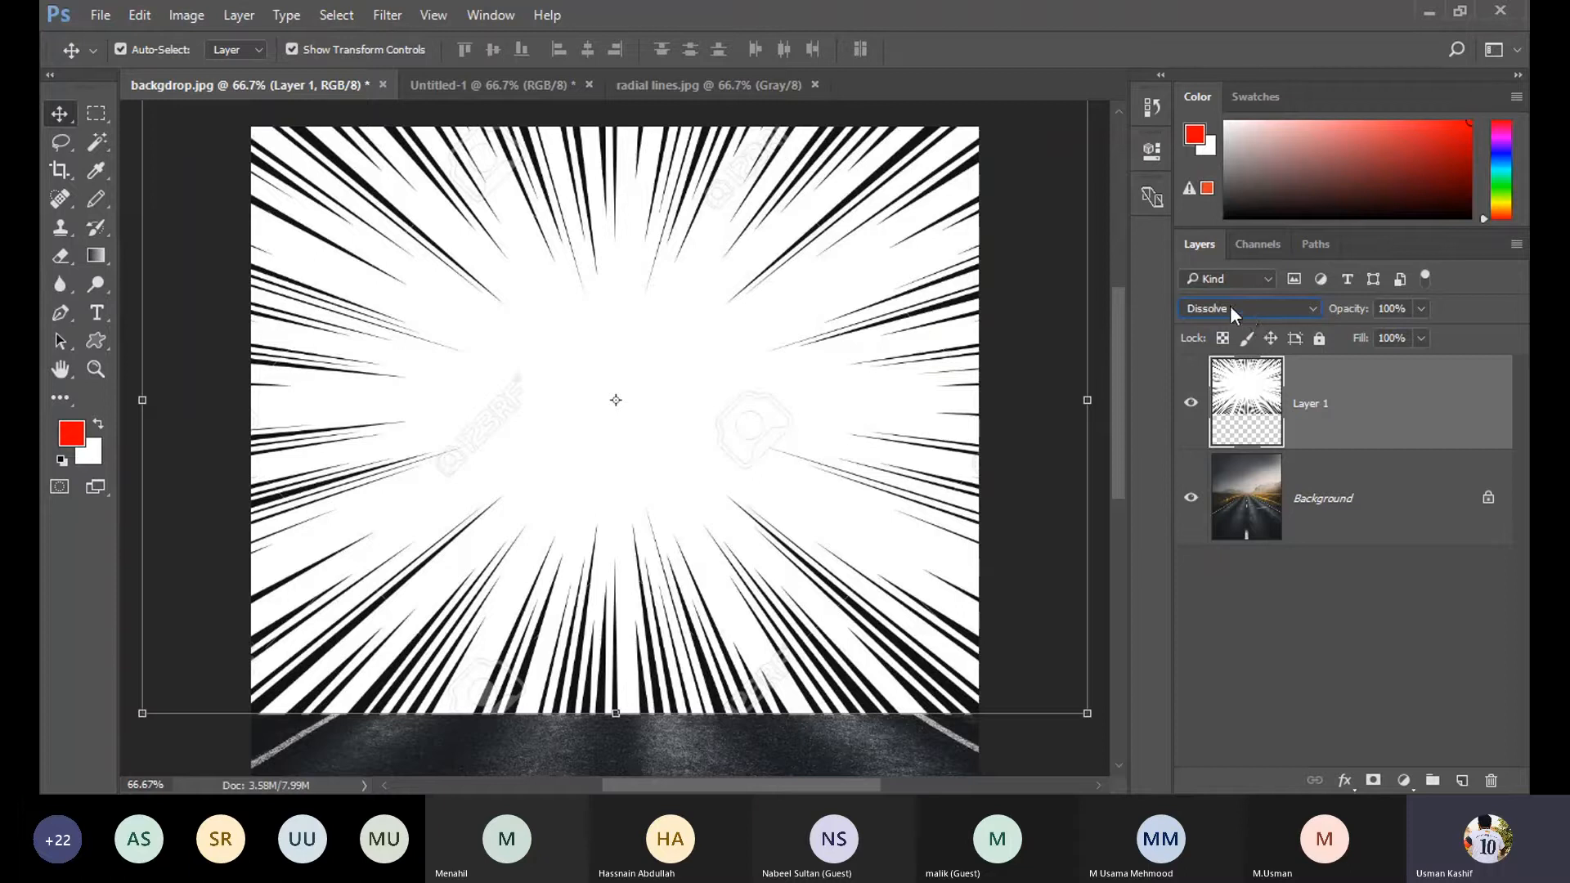
Switch the radial lines layer's blending mode to Darken and on to Multiply, with the whole image in view.
left_click(1230, 311)
scroll(1189, 311, "down", 1)
key("ctrl+minus")
key("ctrl+minus")
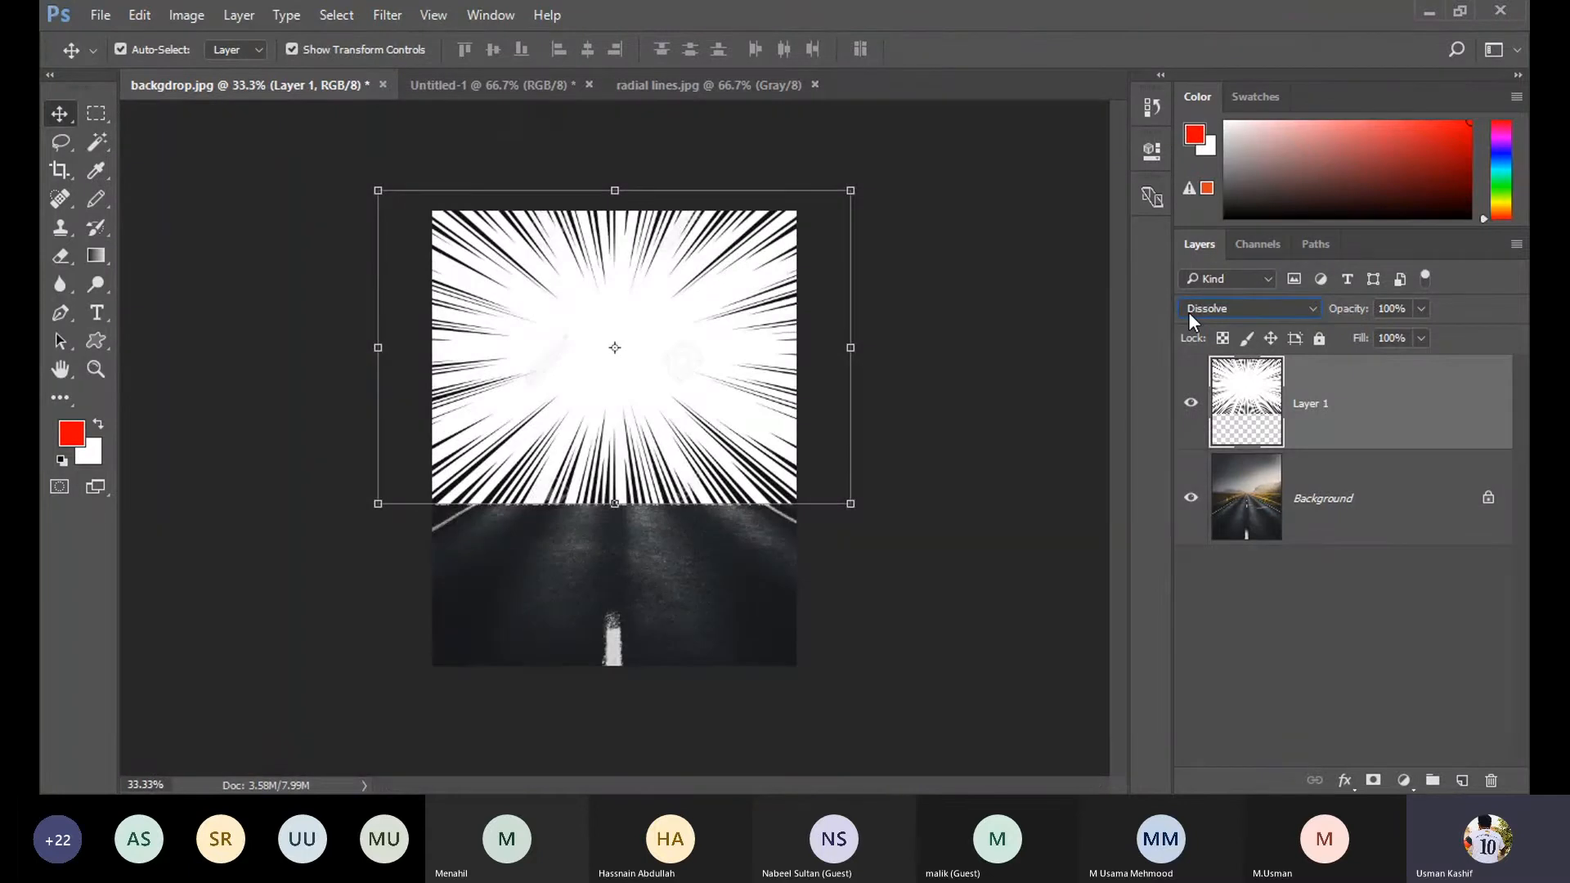
scroll(1190, 312, "down", 1)
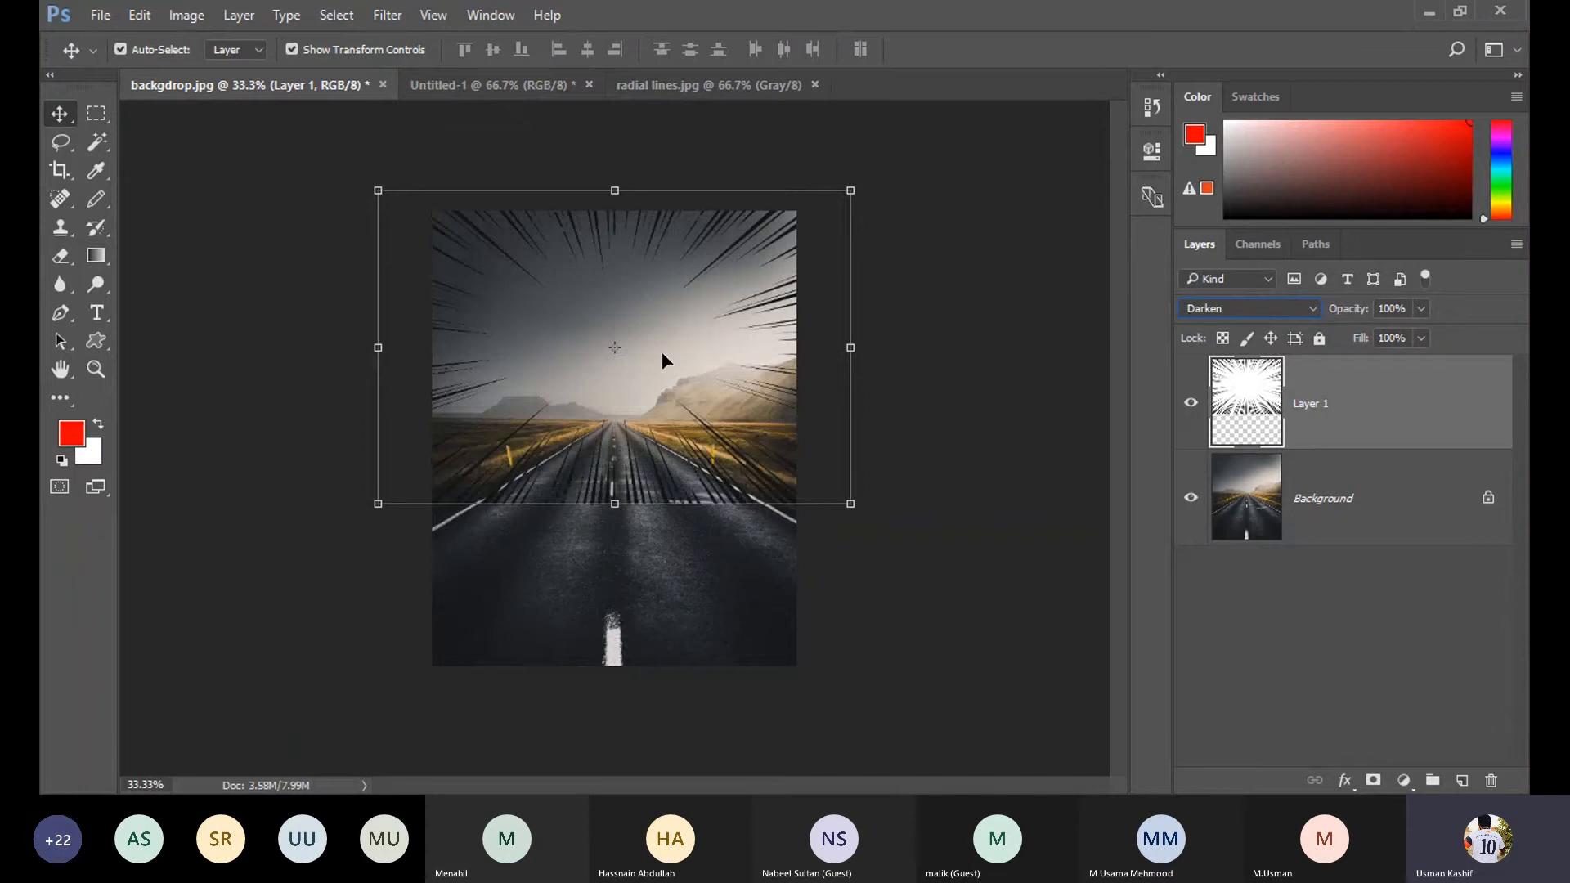
key("Down")
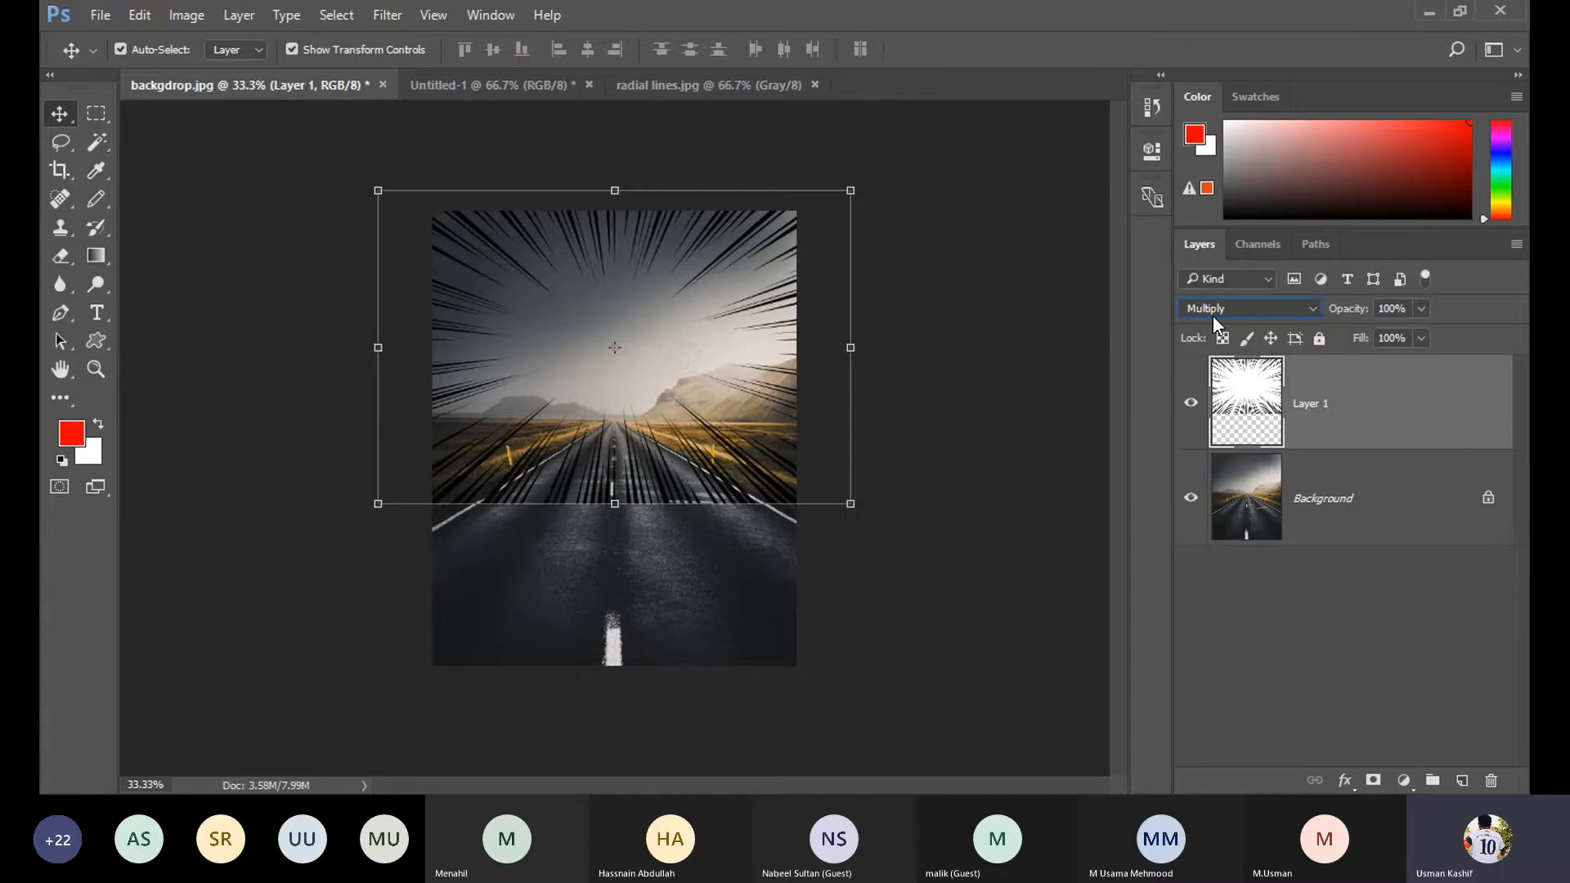
Reduce the Multiply-blended radial lines layer's opacity to 18% and deselect the layer.
left_click(1422, 309)
left_click_drag(1399, 337, 1341, 342)
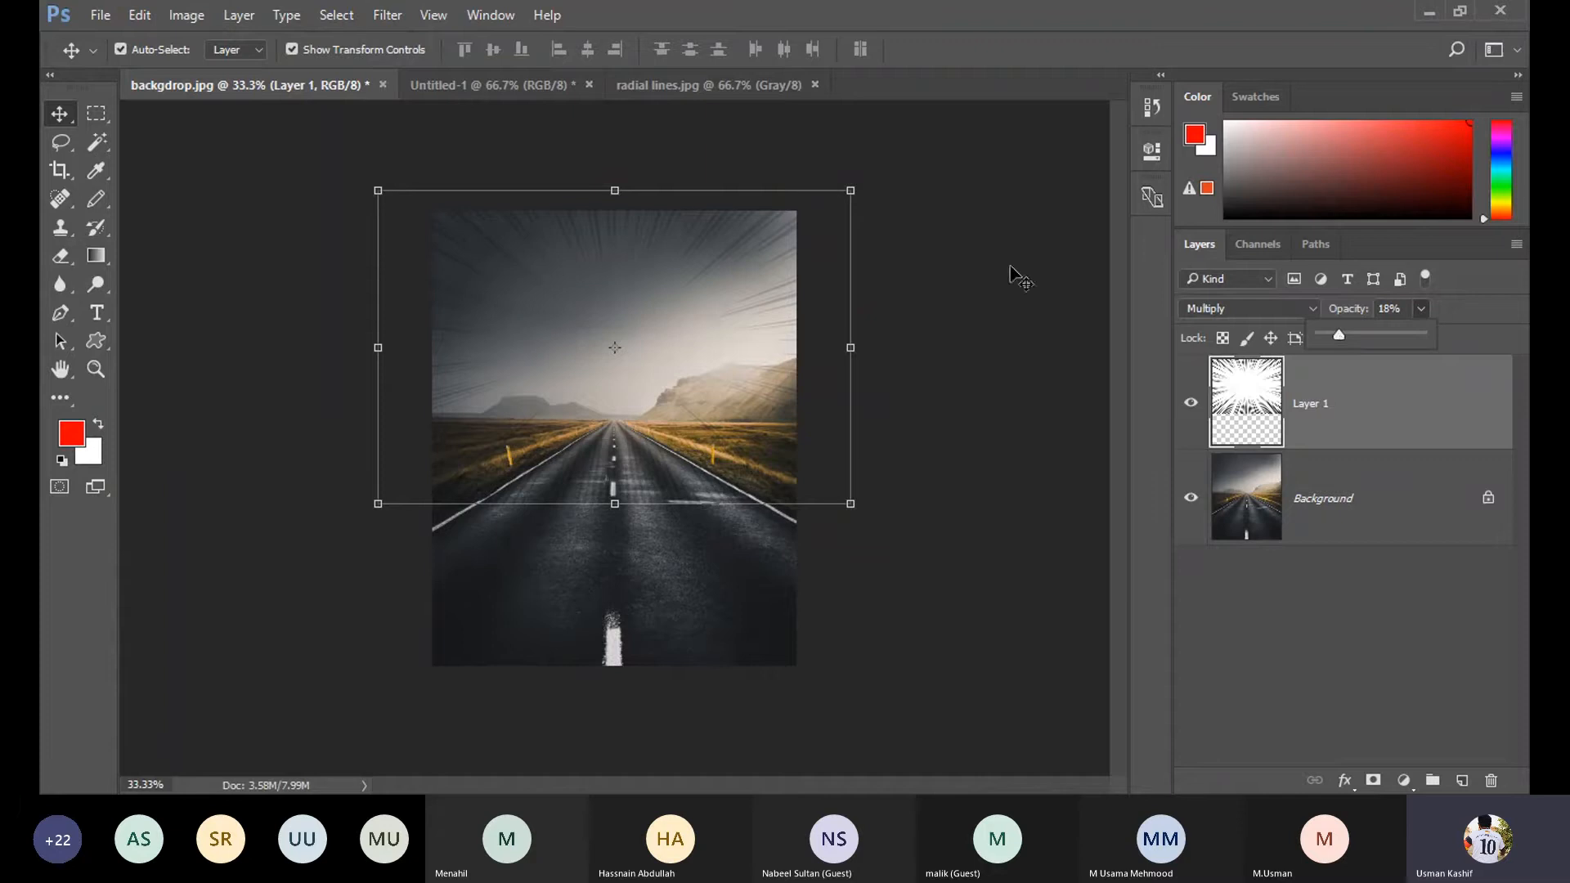
left_click(940, 242)
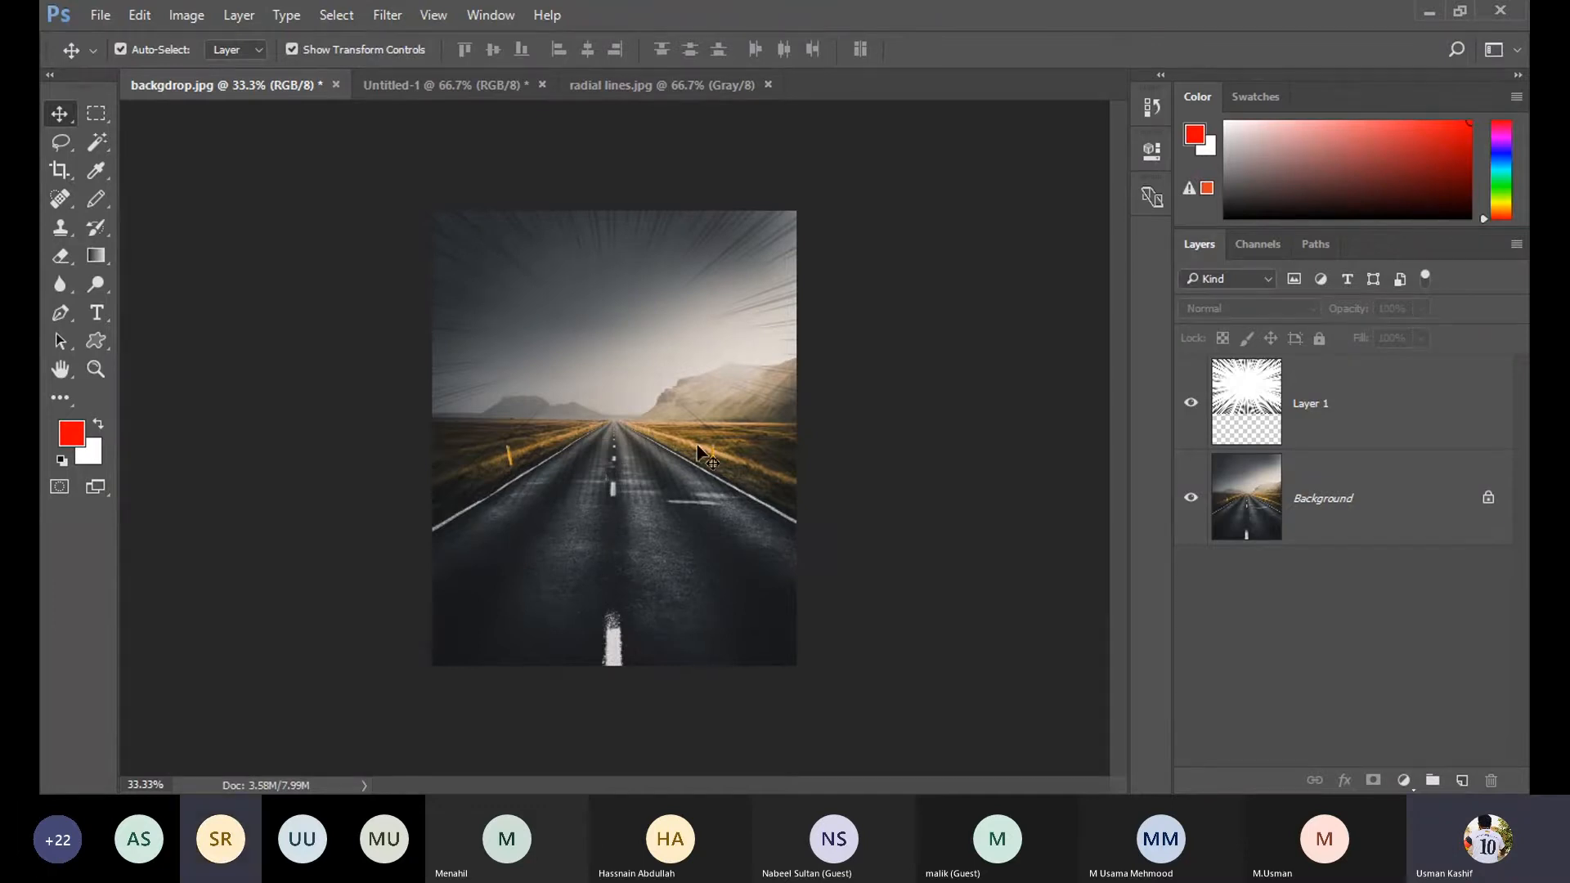
Reselect the radial lines layer and step its blending mode from Color Burn to Darker Color.
key("ctrl+plus")
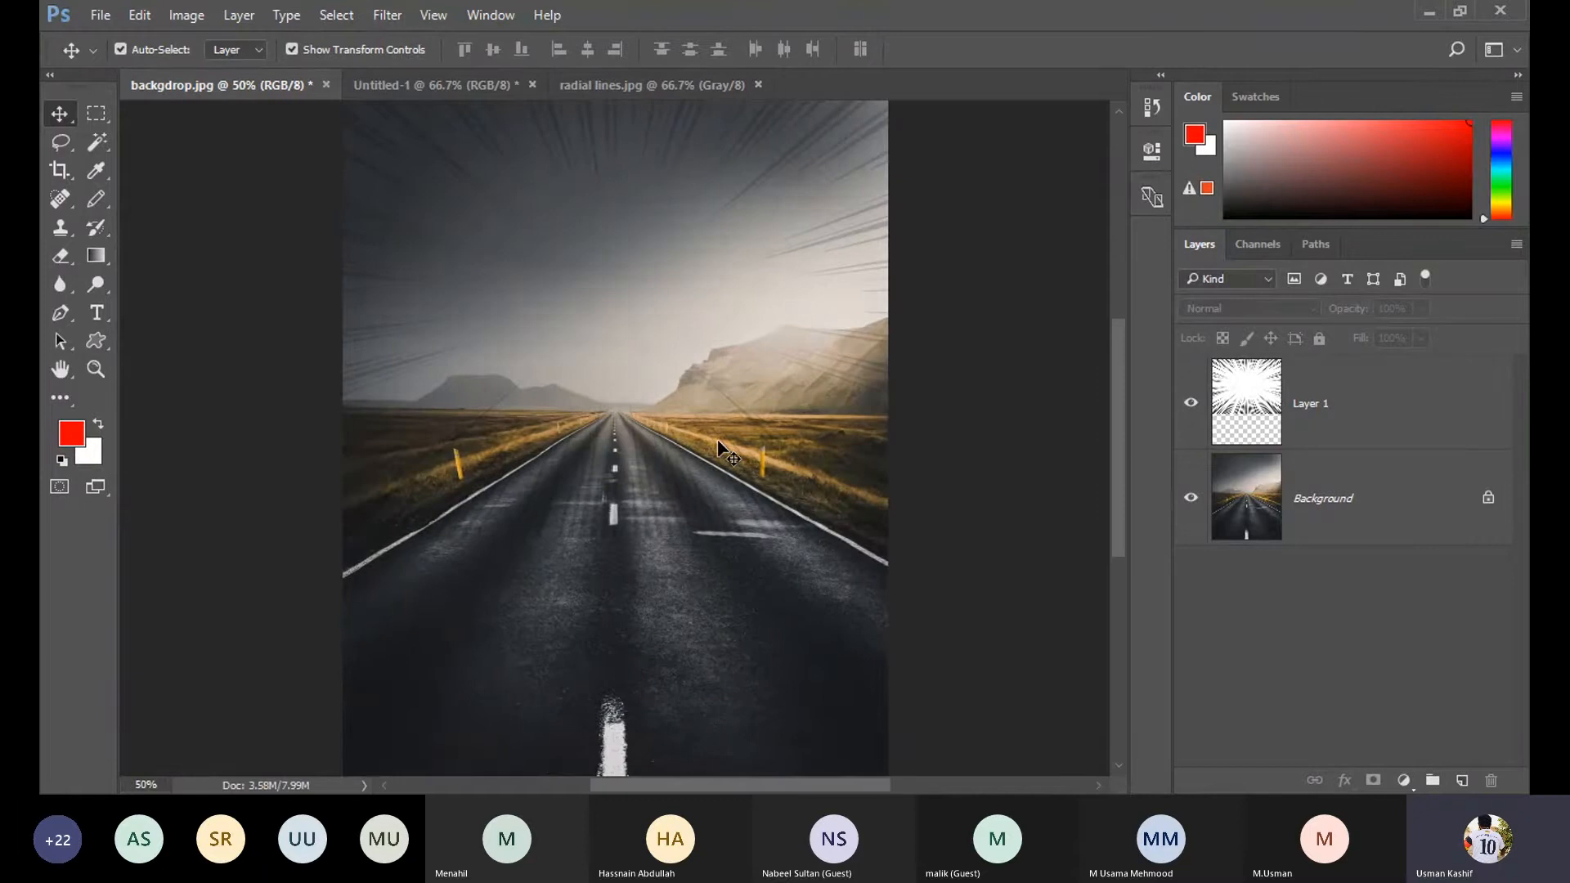
left_click_drag(1116, 465, 1115, 435)
left_click(1332, 385)
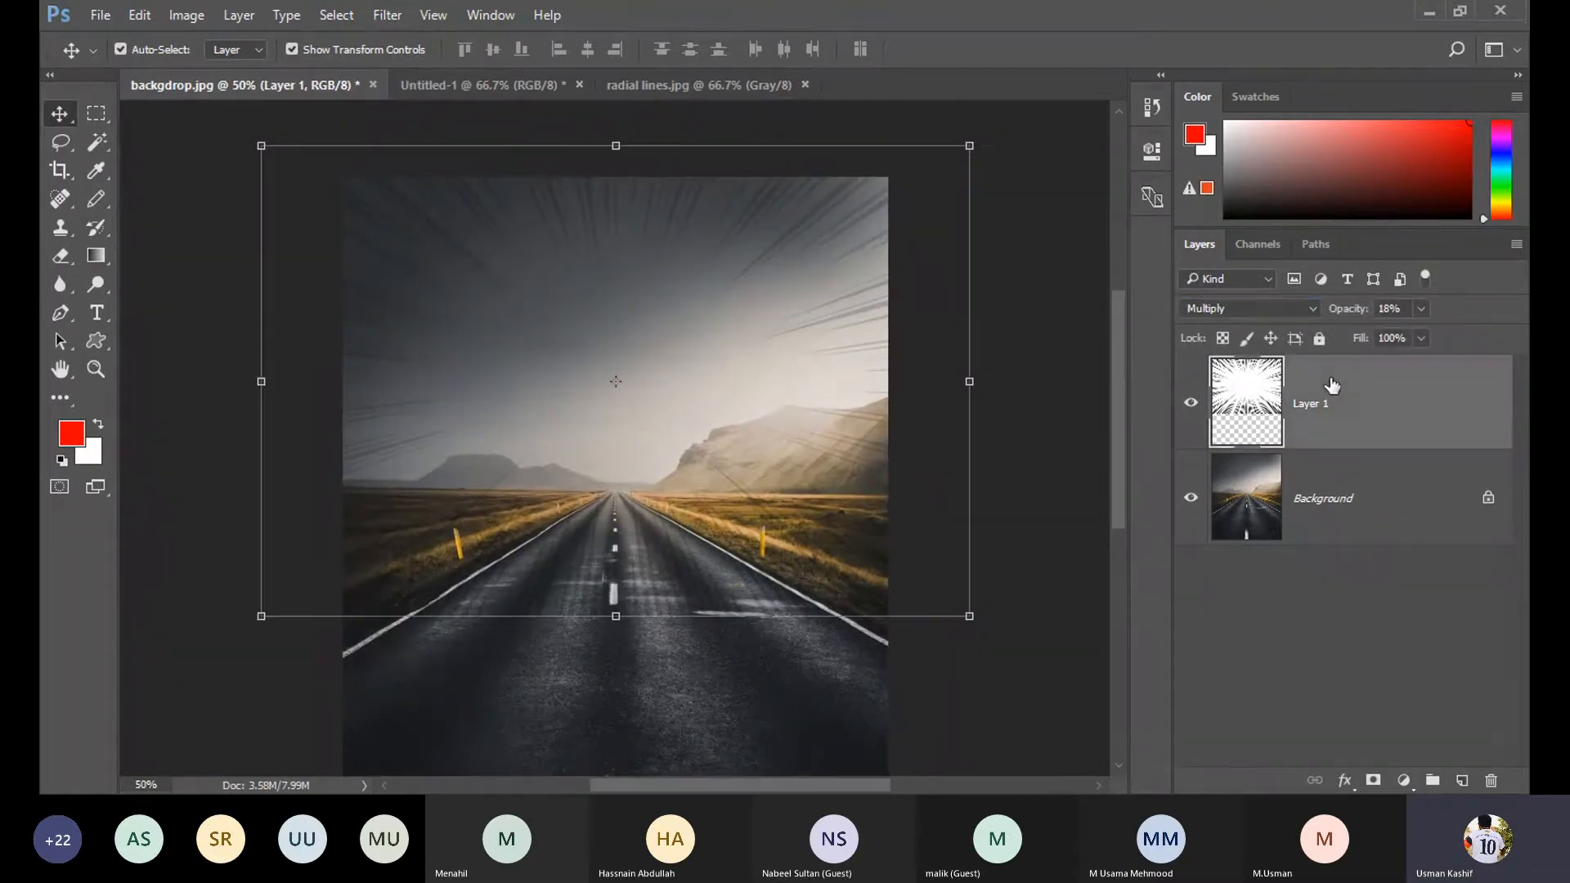
left_click(1293, 308)
key("Down")
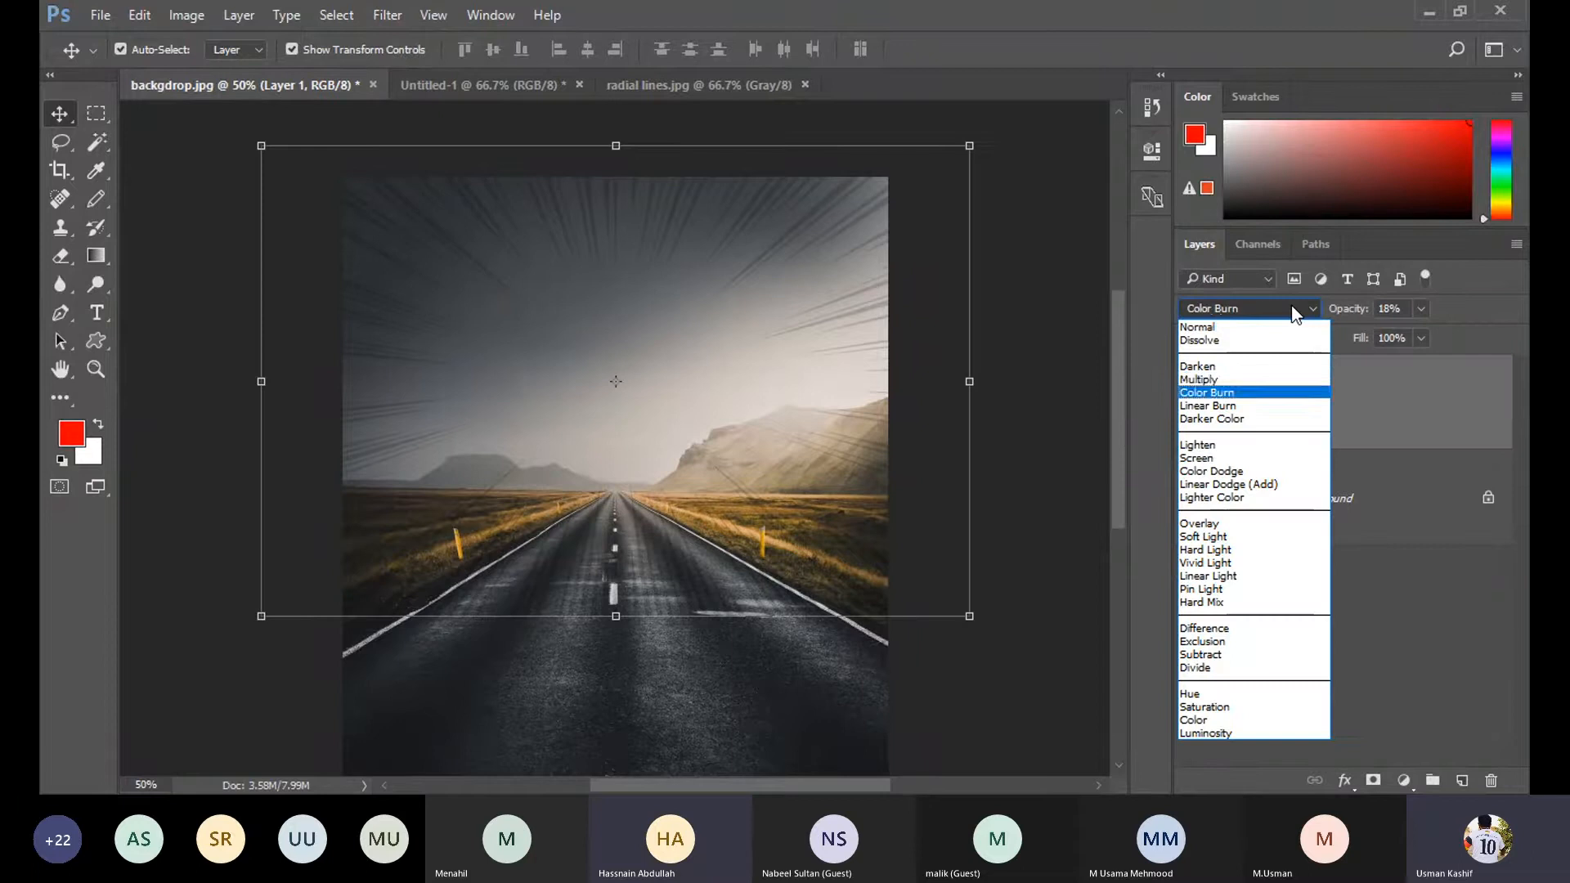
key("Return")
key("Down")
key("Down")
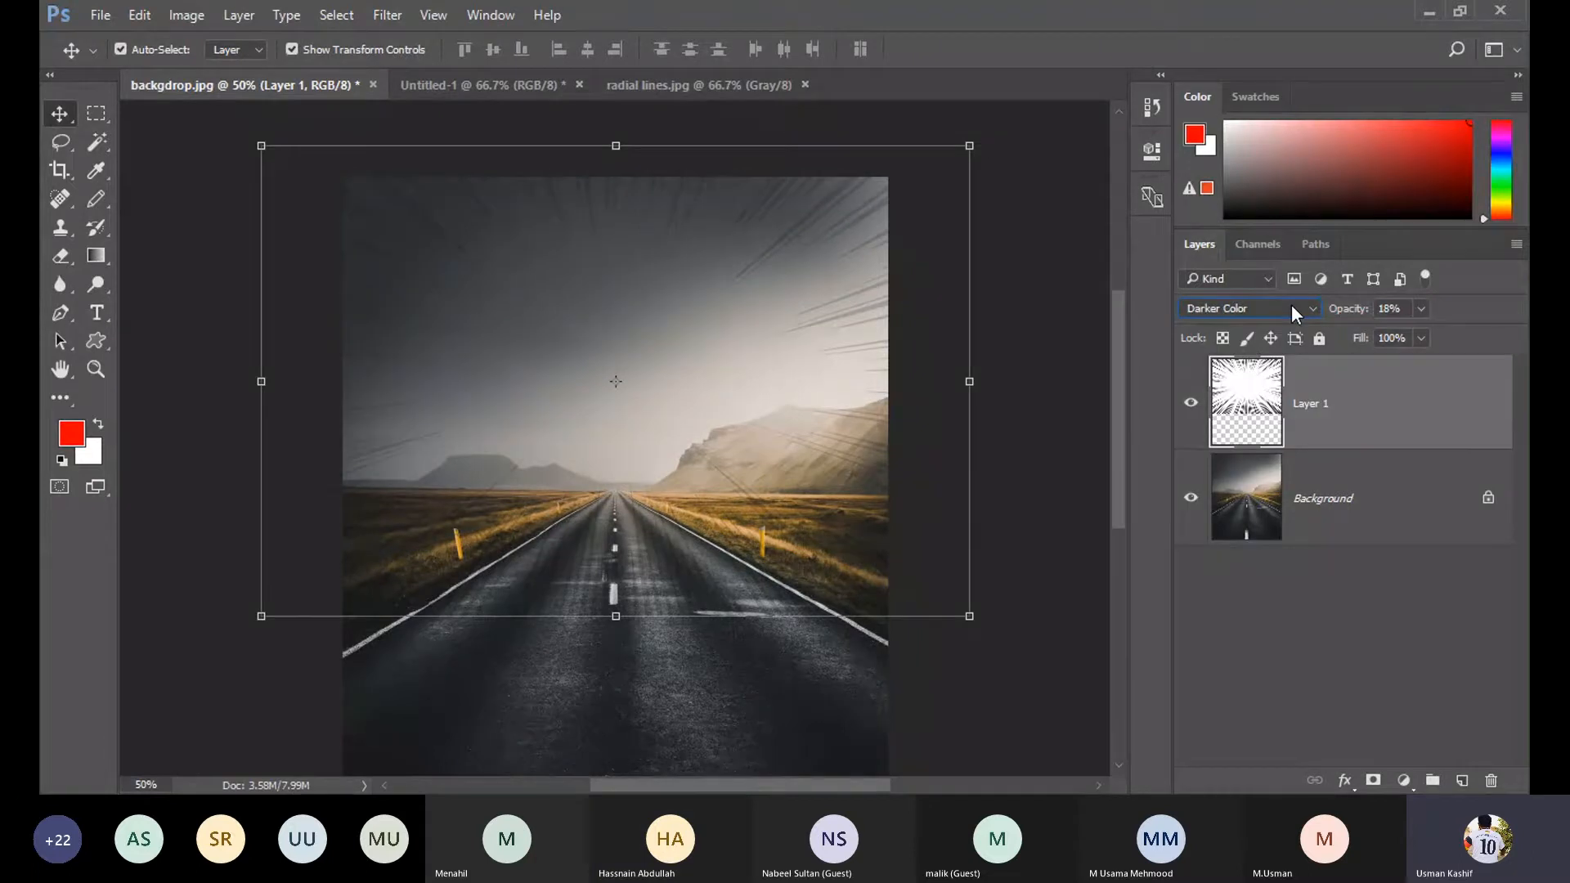
left_click(1292, 307)
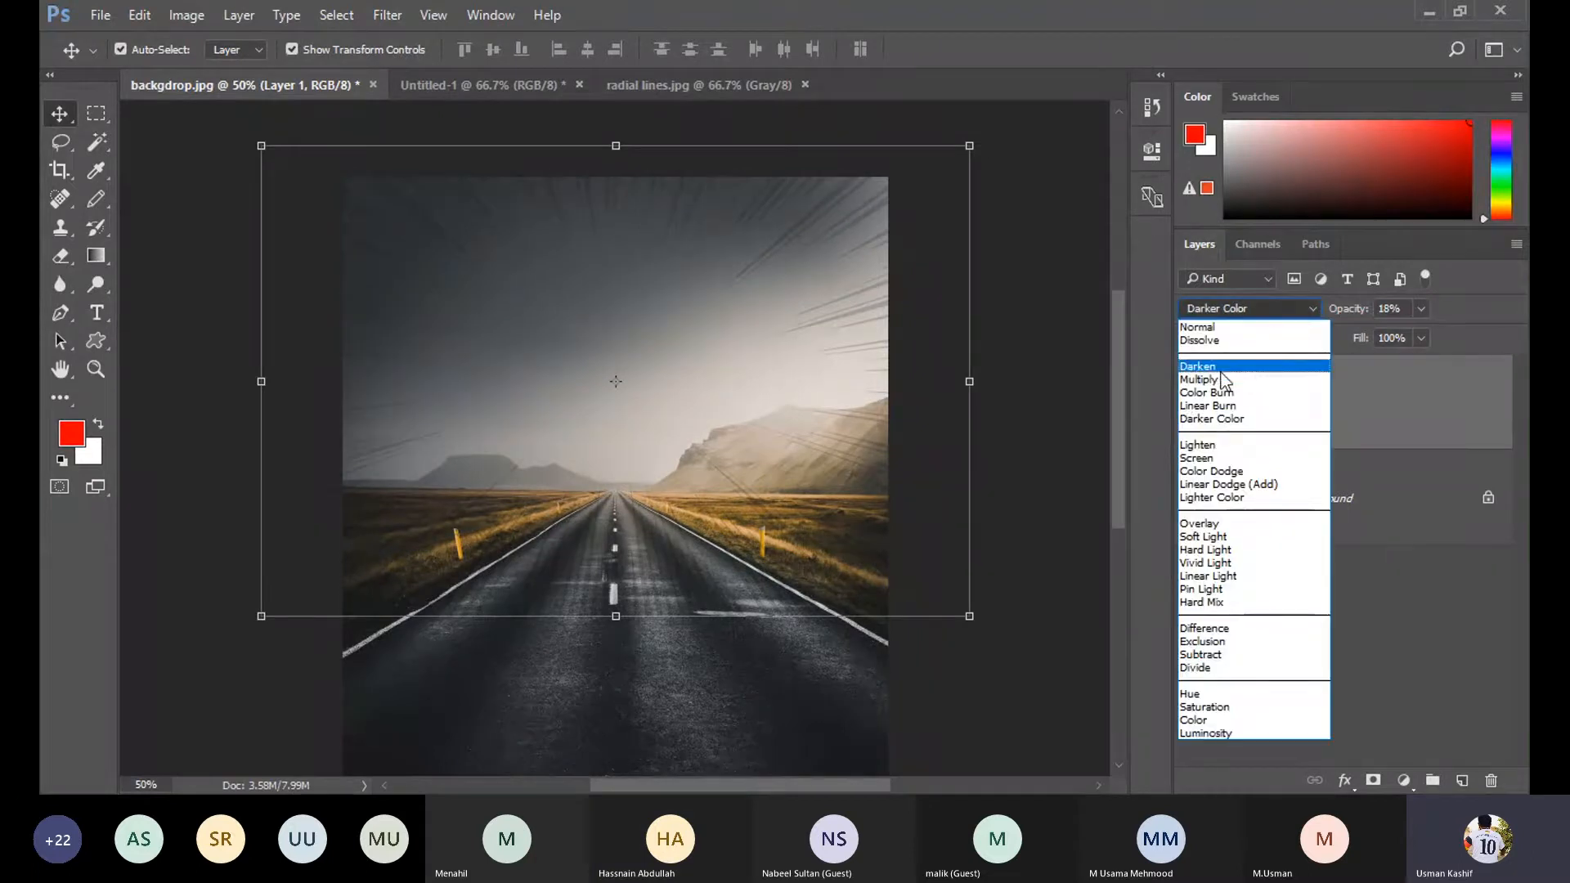
left_click(1228, 425)
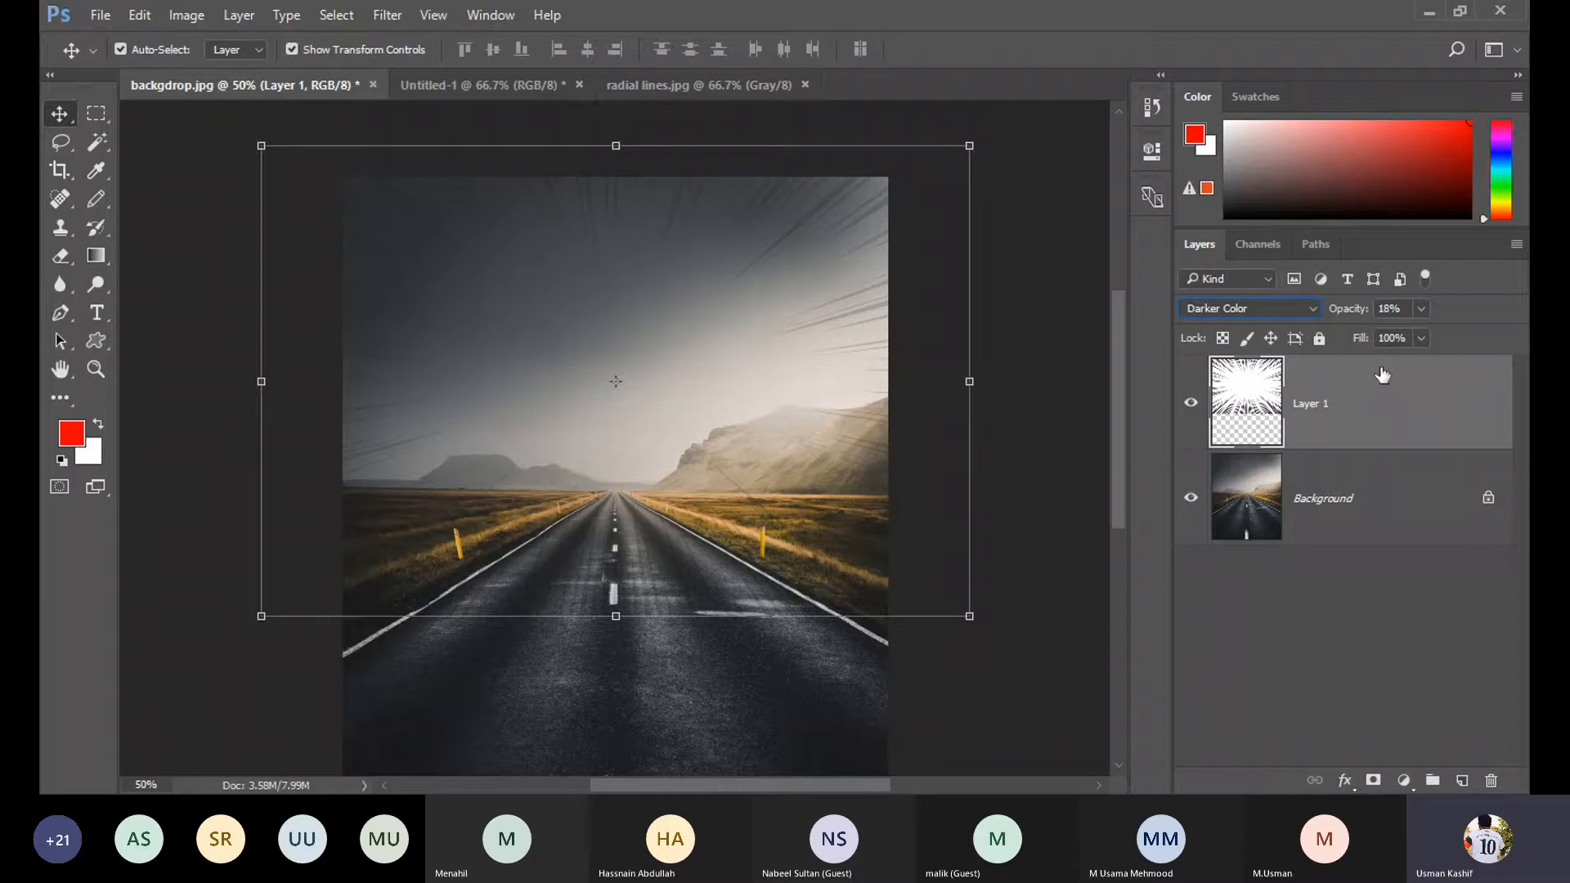
Raise the radial lines layer's opacity to 100% and set its blending mode to Lighten.
left_click(1421, 308)
left_click_drag(1419, 334, 1510, 342)
left_click(1229, 311)
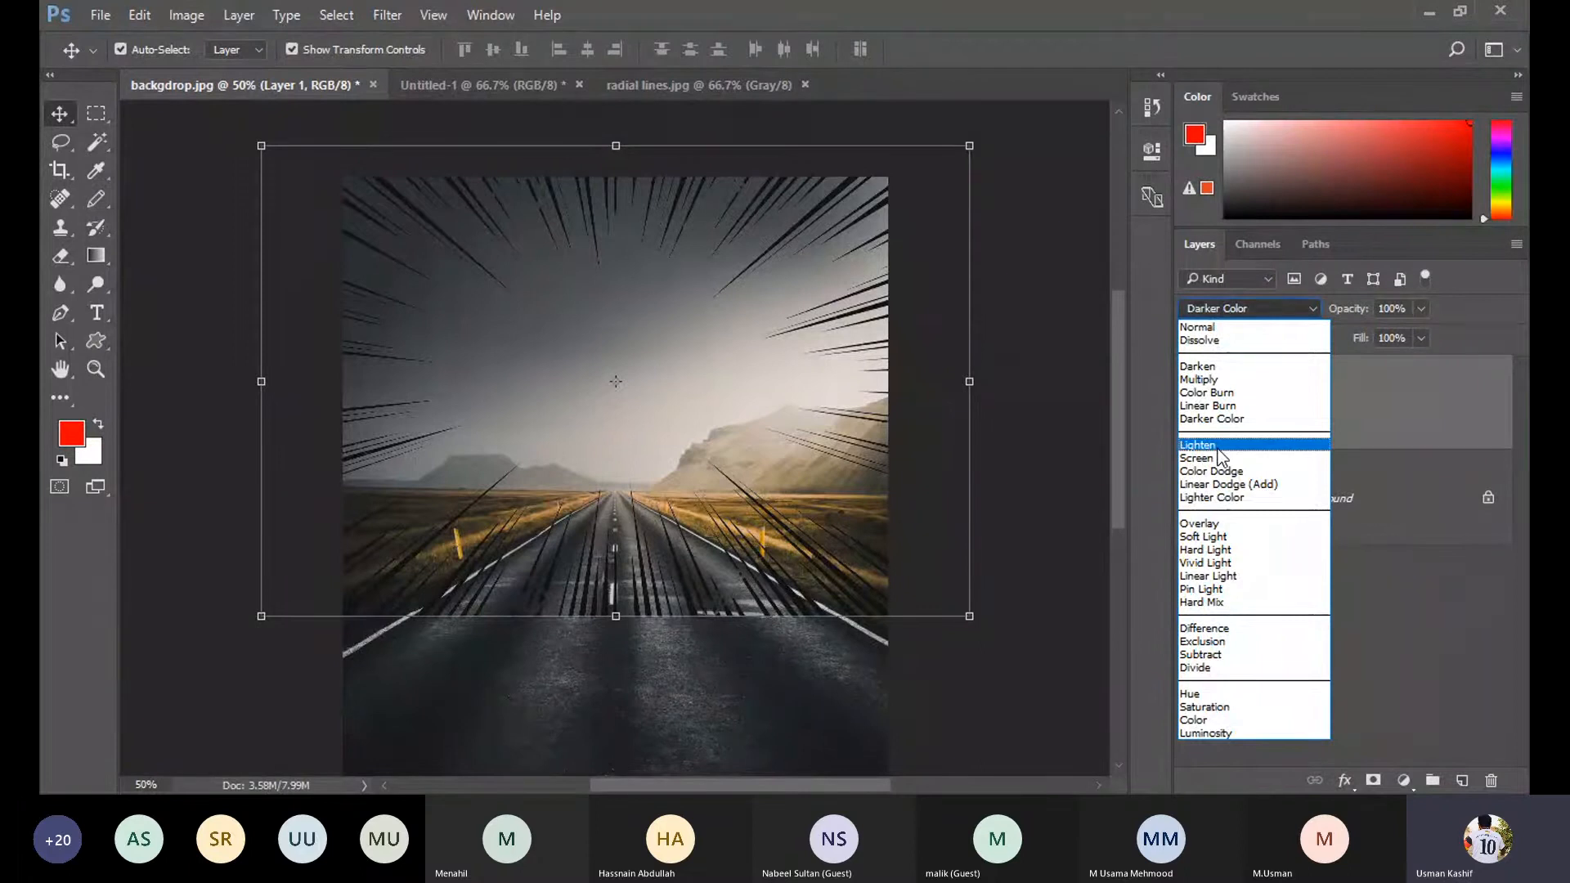
left_click(1218, 446)
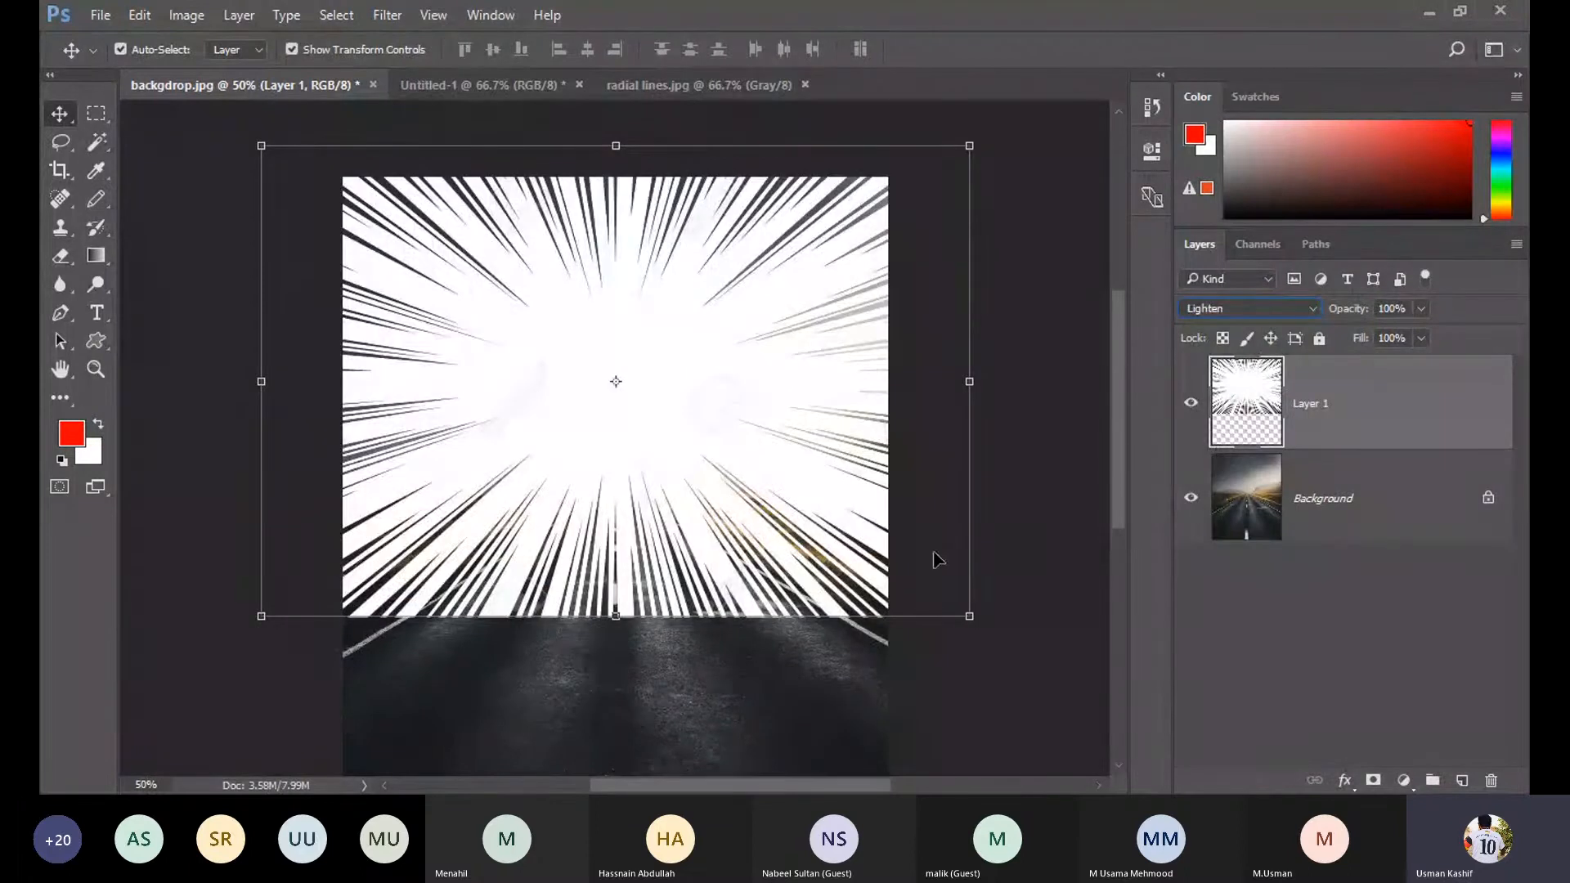
Apply the Screen blending mode to the radial lines layer, preview it at 26% opacity and return it to 100%.
key("shift+plus")
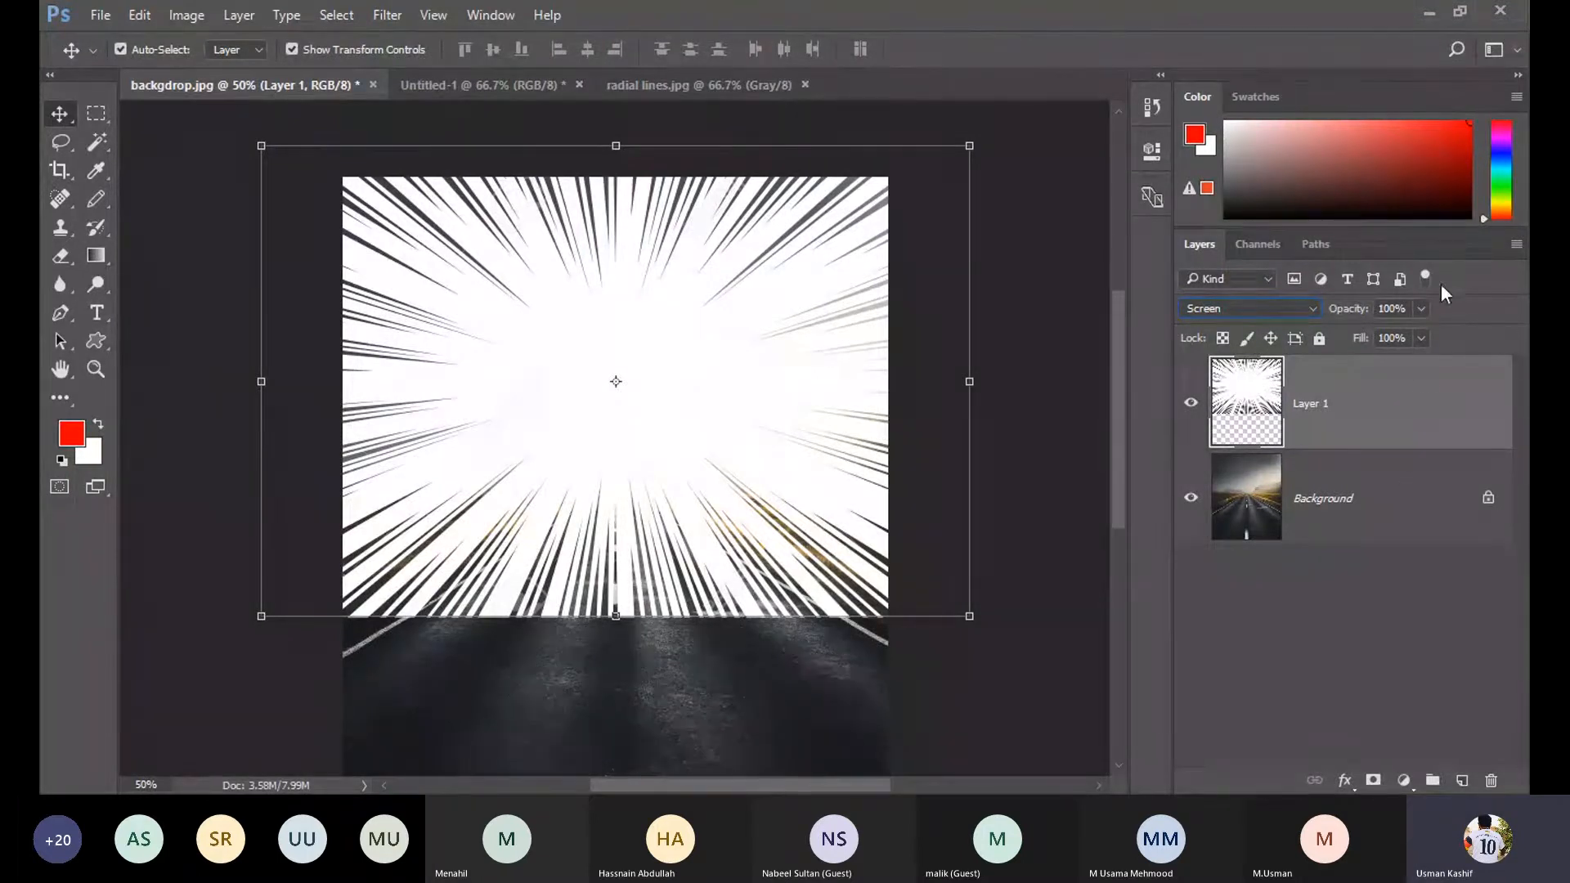
left_click(1422, 309)
left_click_drag(1377, 331, 1347, 336)
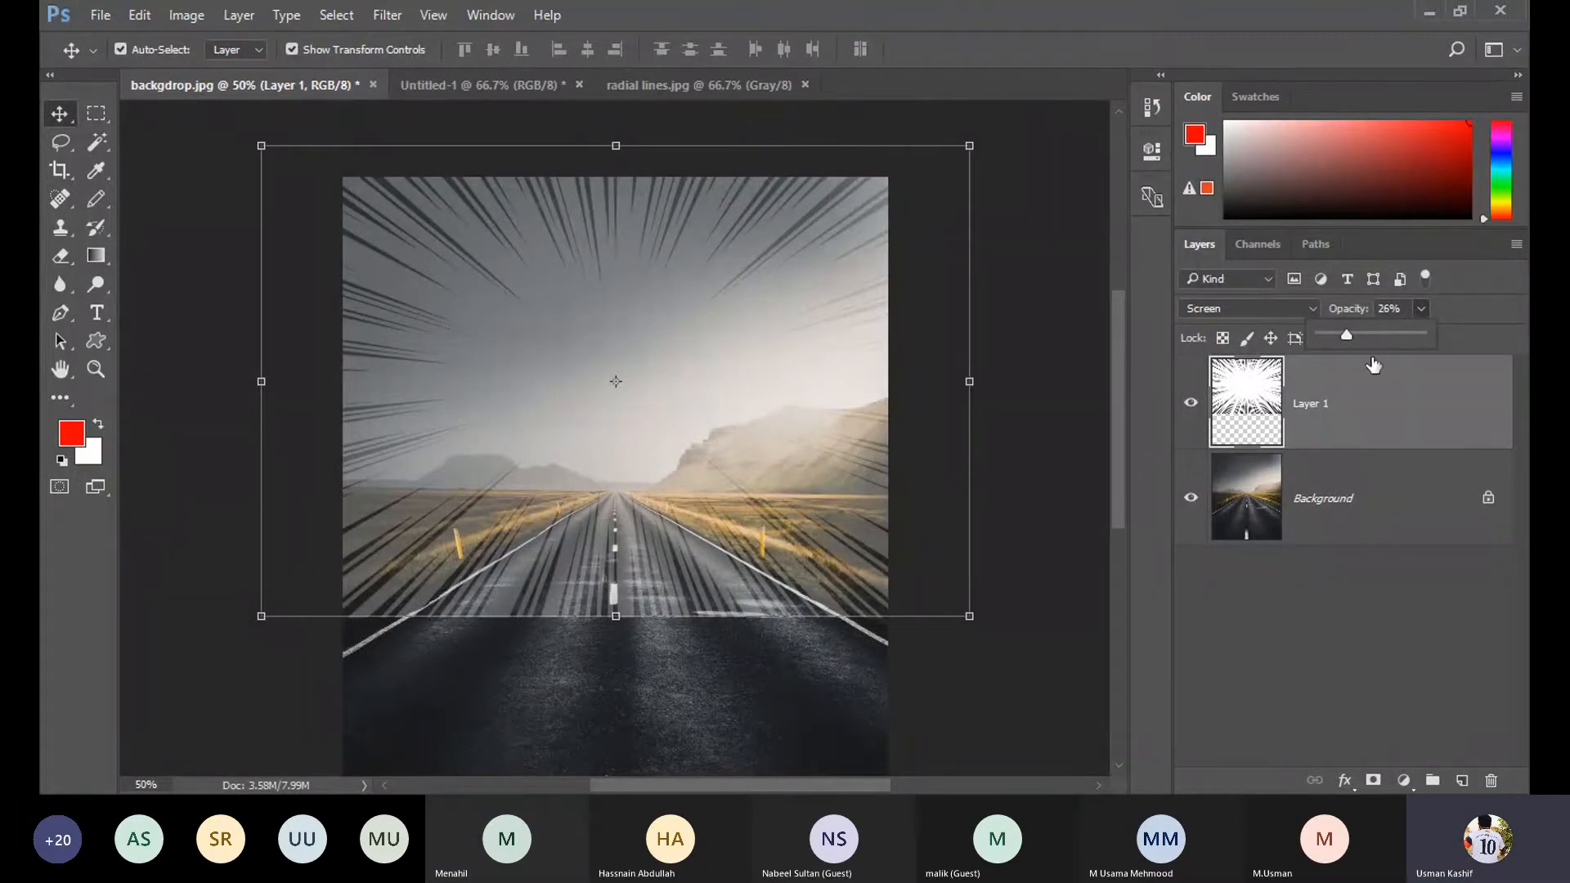
left_click_drag(1347, 336, 1498, 327)
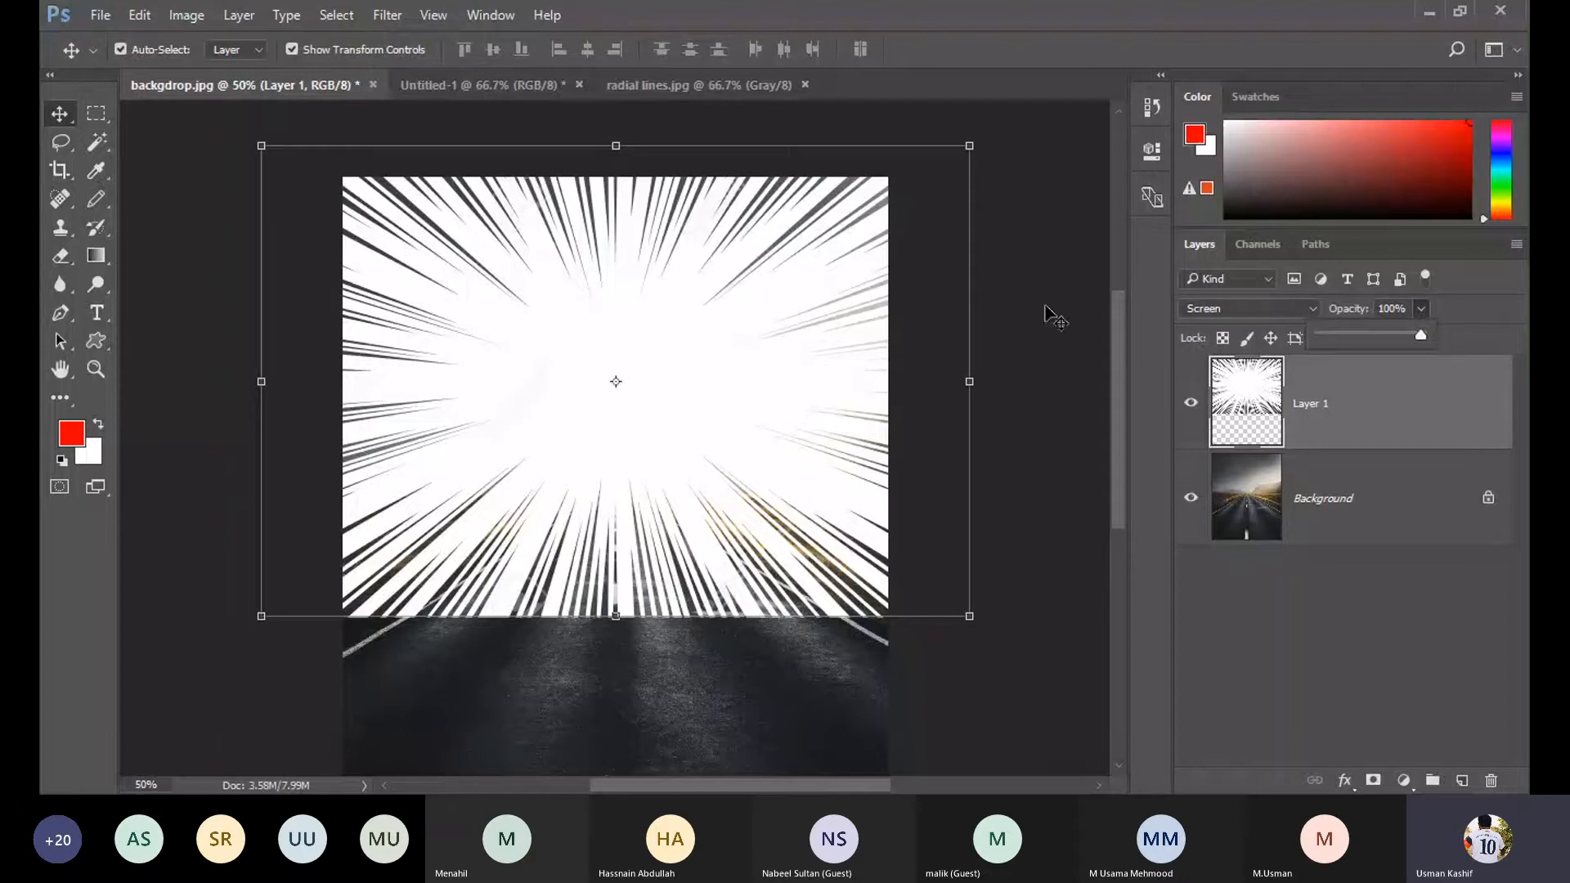
Move the radial lines layer slightly down and to the left on the canvas.
left_click(1044, 316)
left_click_drag(771, 335, 726, 356)
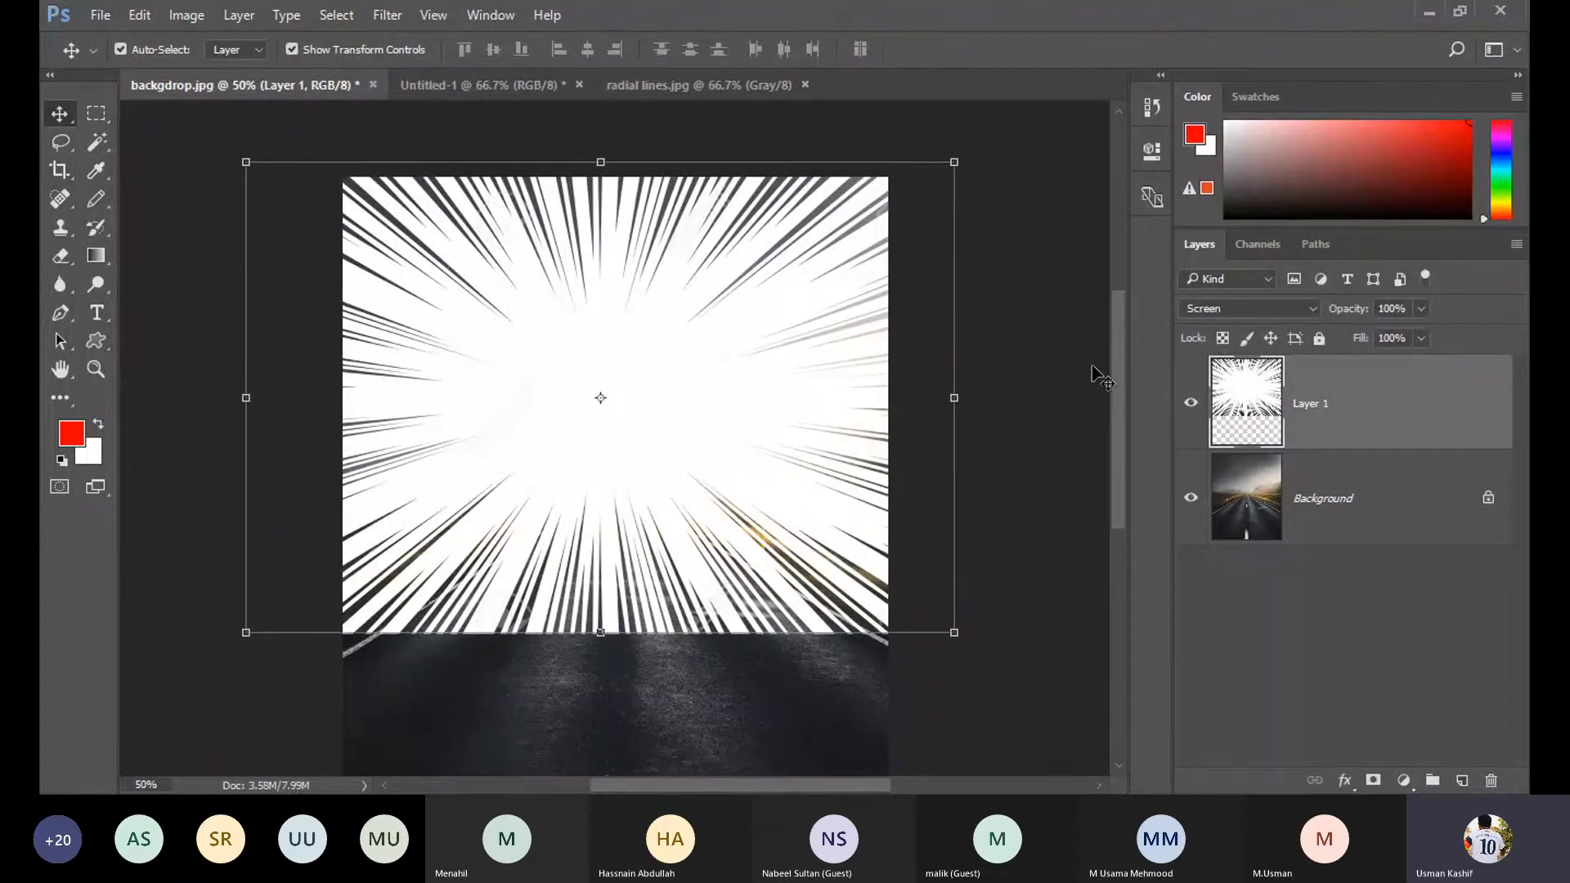
Cycle the radial lines layer's blending mode back to the darkening modes and forward again to Screen.
left_click(1206, 308)
key("Up")
key("Up")
key("Up")
key("Up")
key("Up")
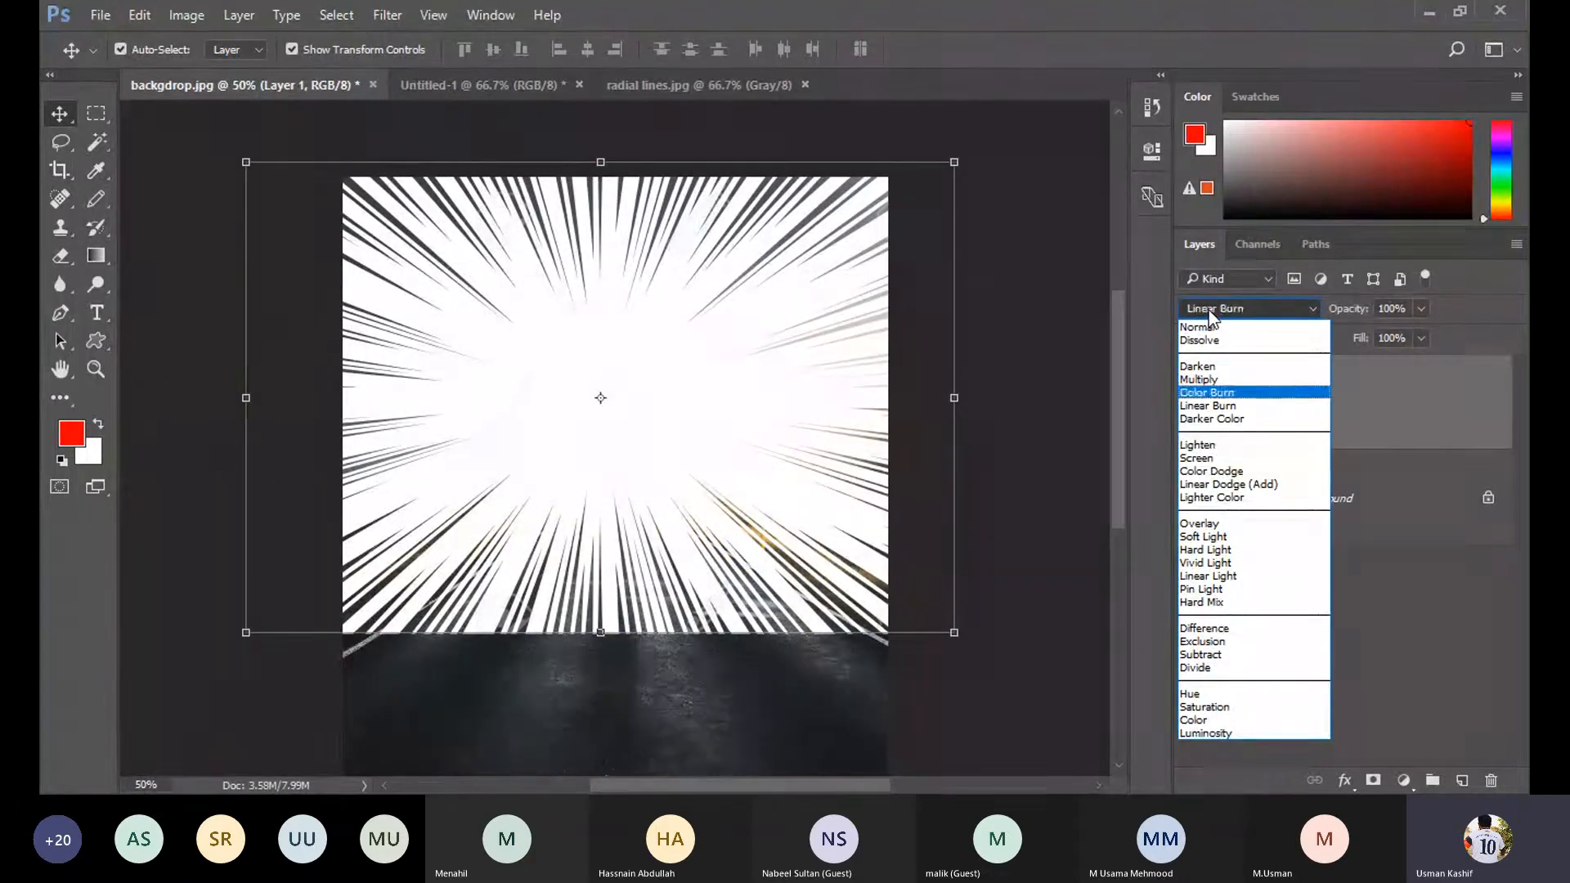
key("Return")
key("Down")
key("Down")
key("Down")
key("Down")
key("Down")
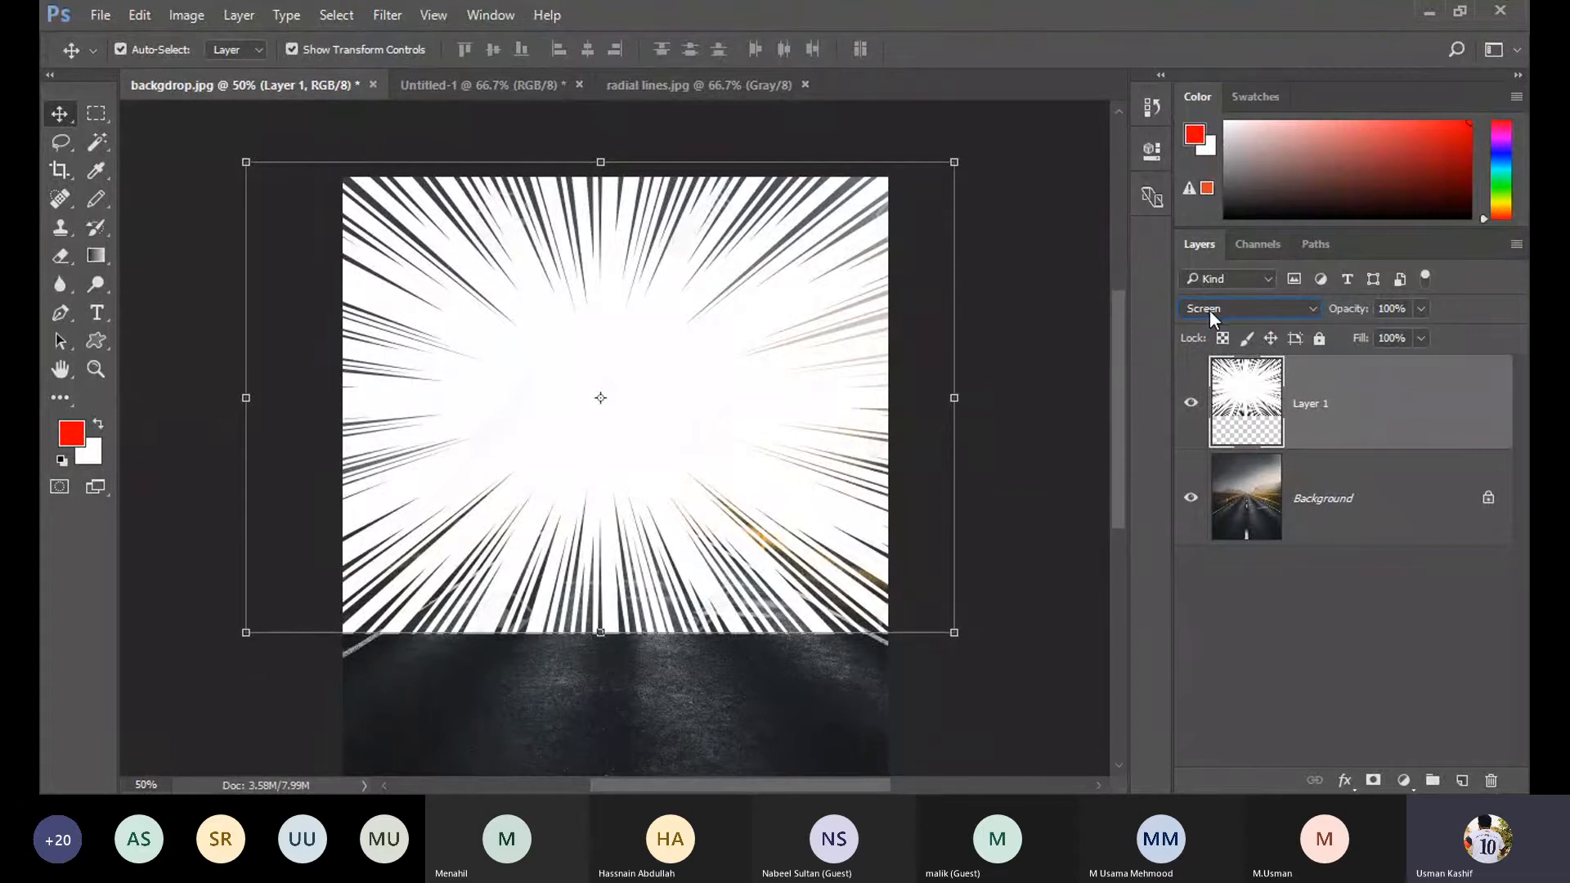
Return the radial lines layer to Normal blending and align it horizontally centred with the photo's top edge.
key("ctrl+z")
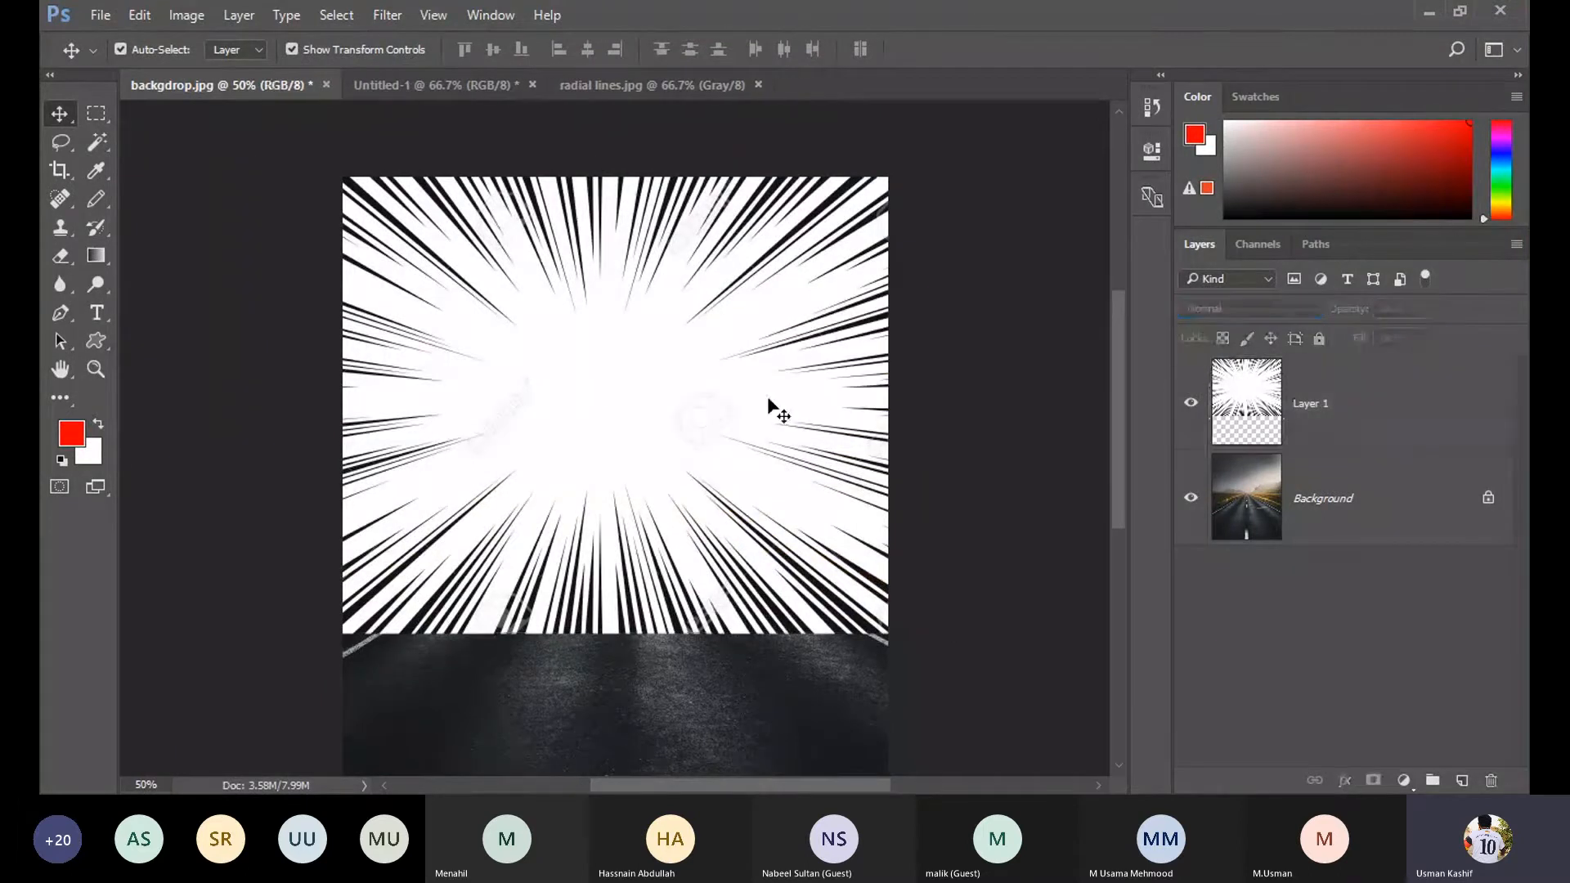
mouse_move(735, 393)
left_mouse_down()
mouse_move(749, 390)
mouse_move(747, 414)
left_mouse_up()
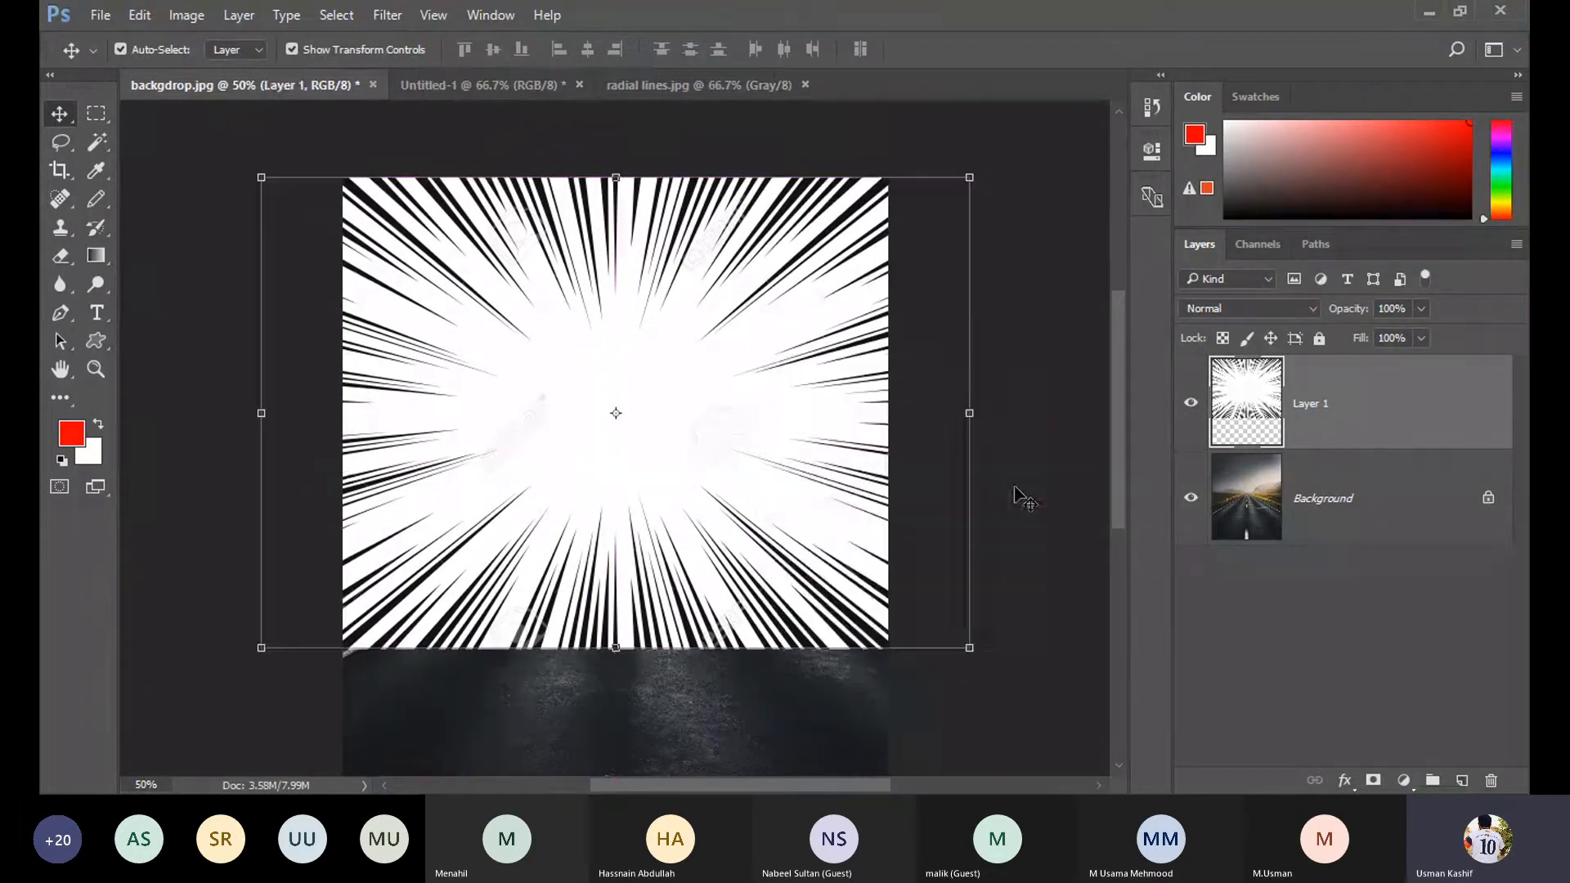
Deselect the radial lines layer and toggle the Background layer's visibility off and on.
left_click(1020, 494)
key("ctrl+minus")
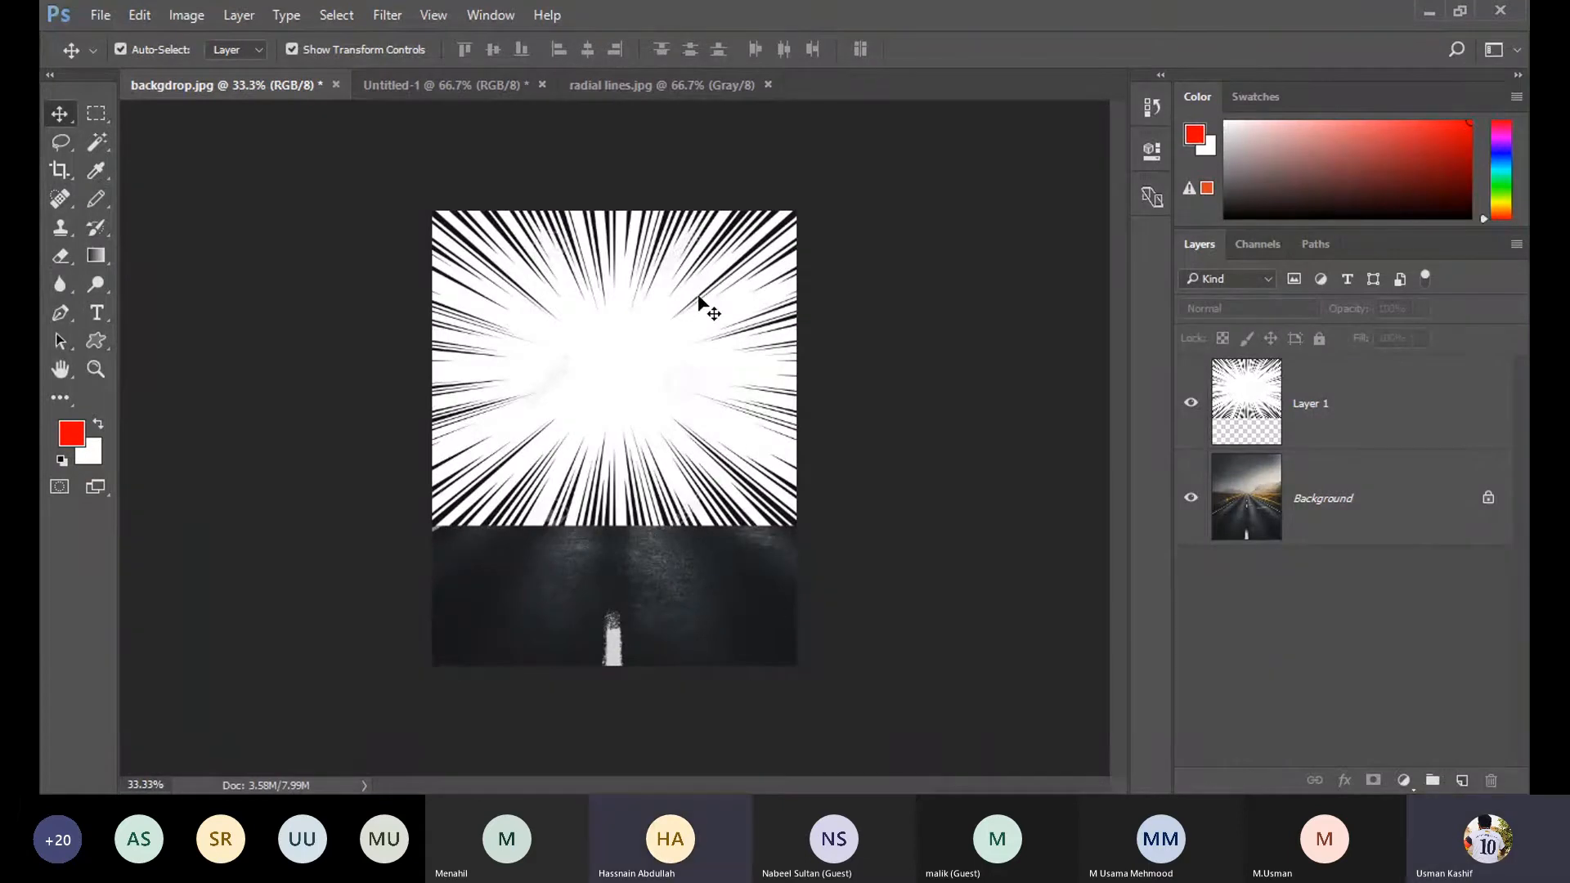
left_click(1195, 509)
left_click(1196, 509)
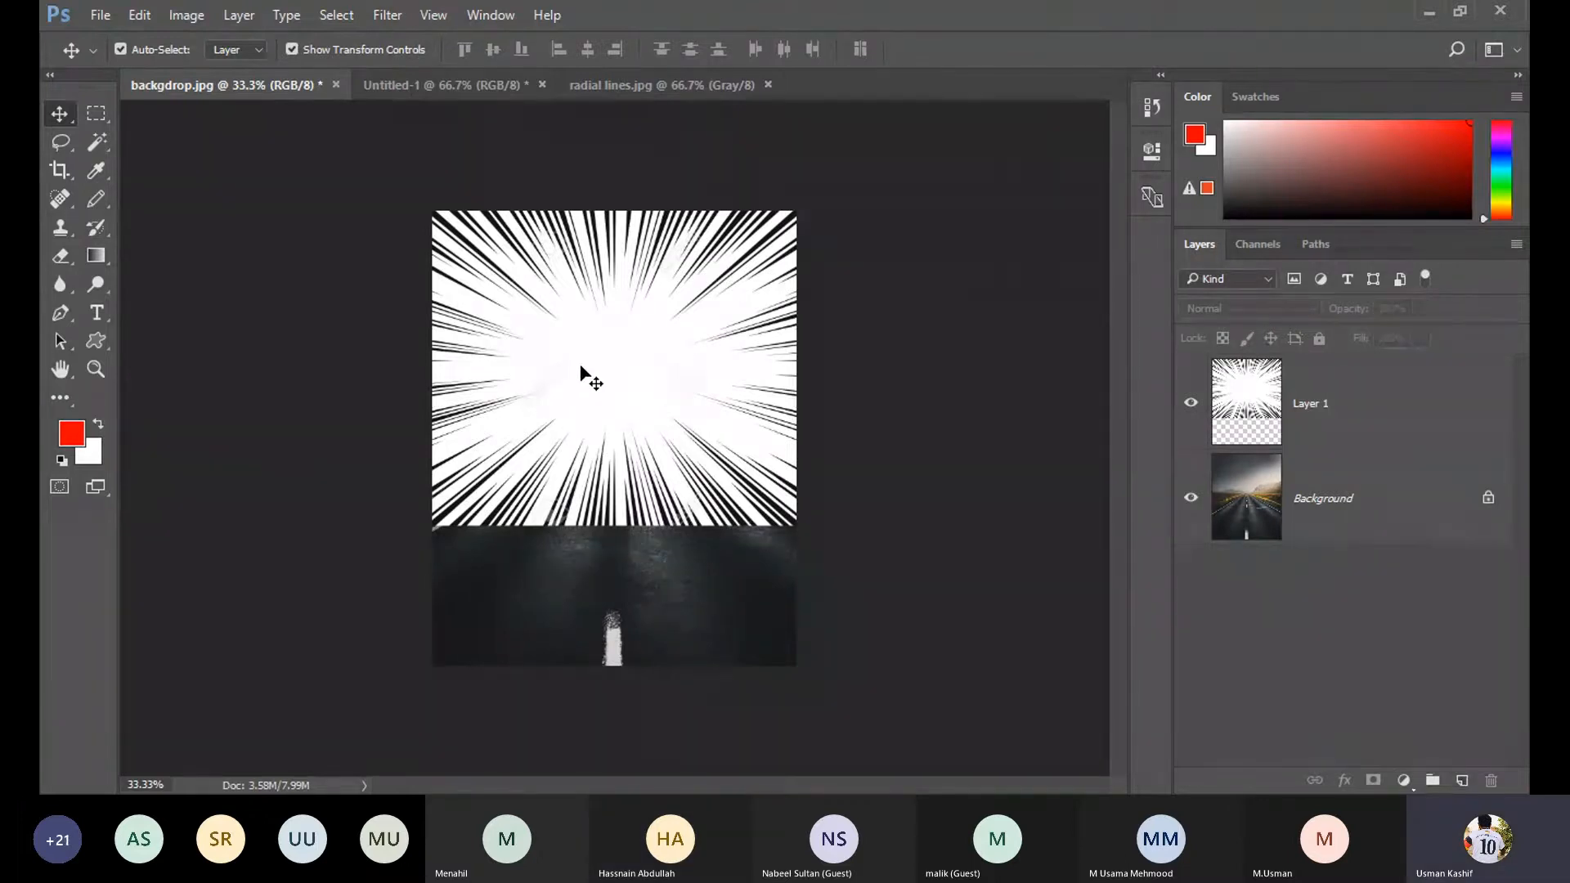
Select the radial lines layer and set its blending mode to Multiply.
left_click(1339, 413)
left_click(1279, 307)
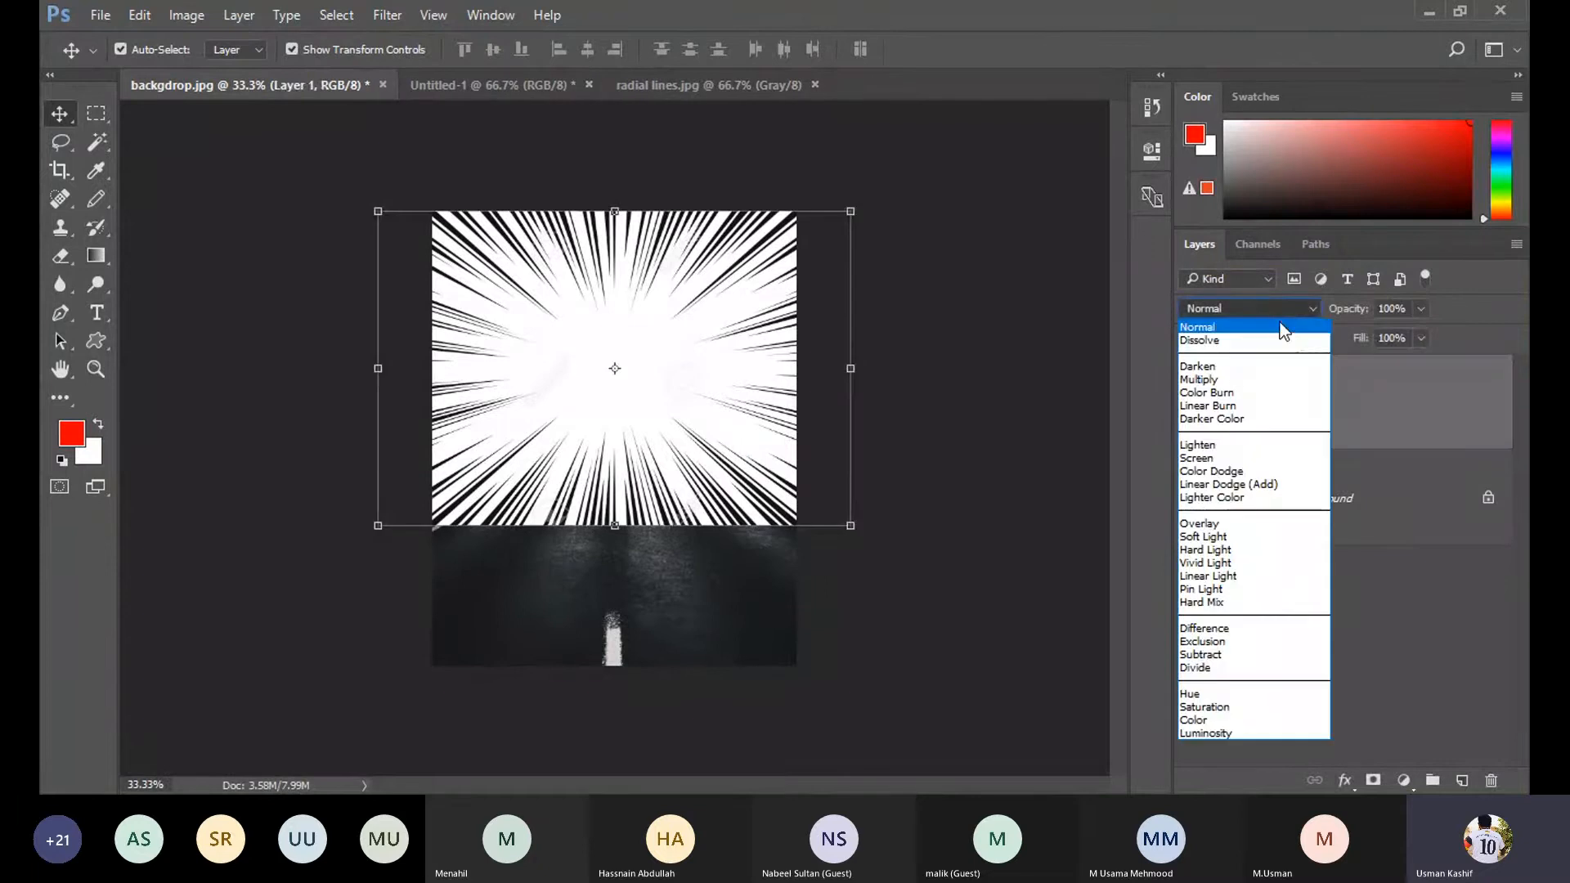
left_click(1288, 380)
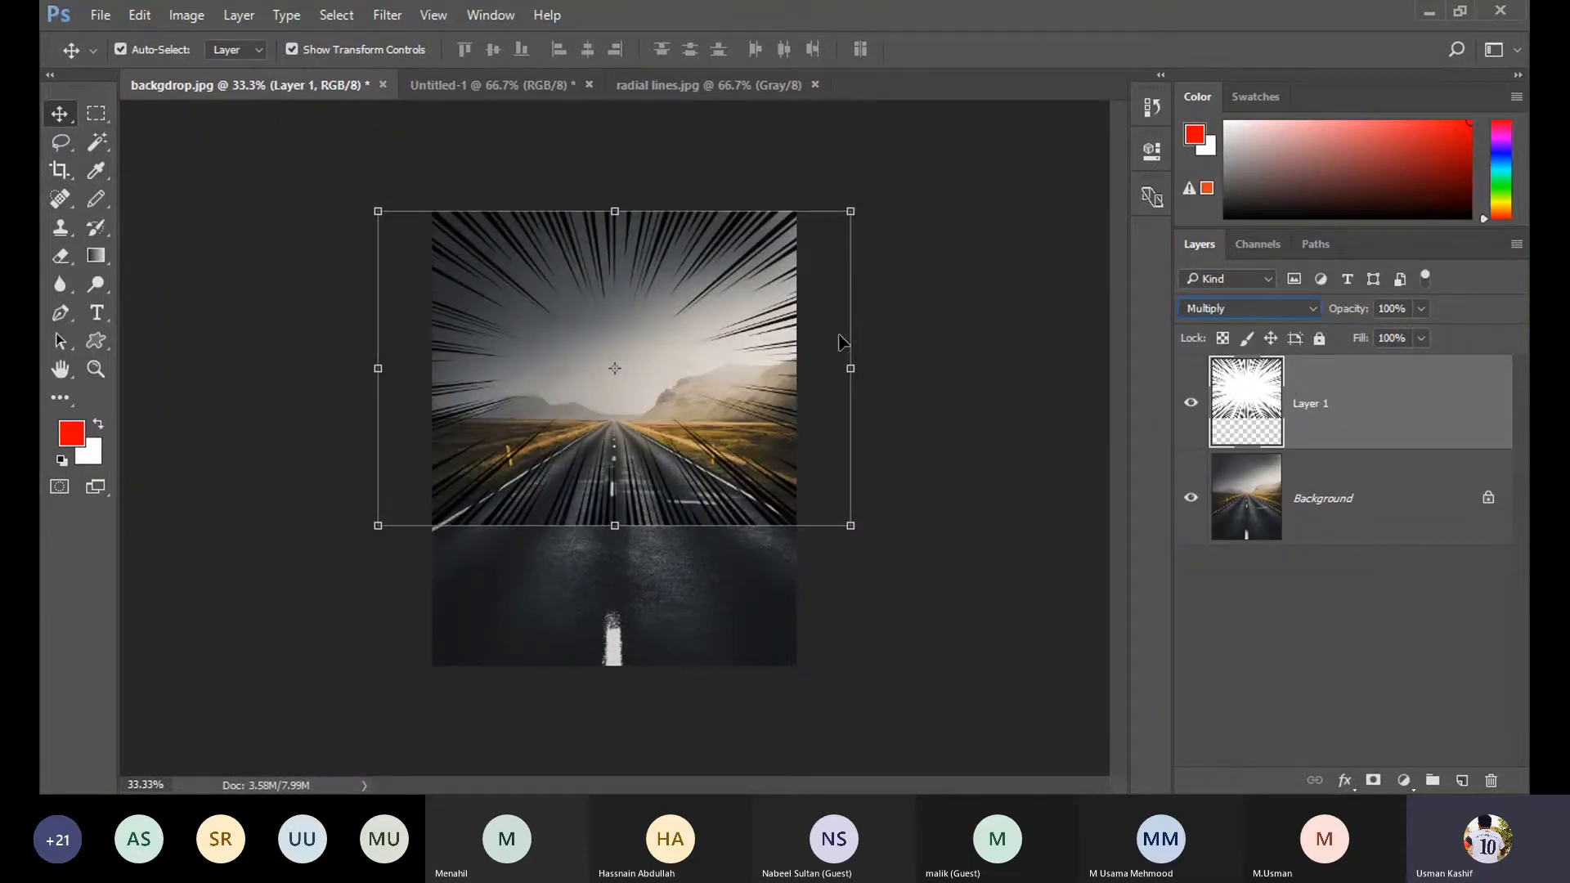
Reduce the radial lines layer's opacity to 28% and its fill to 58%, then deselect the layer.
left_click(931, 364)
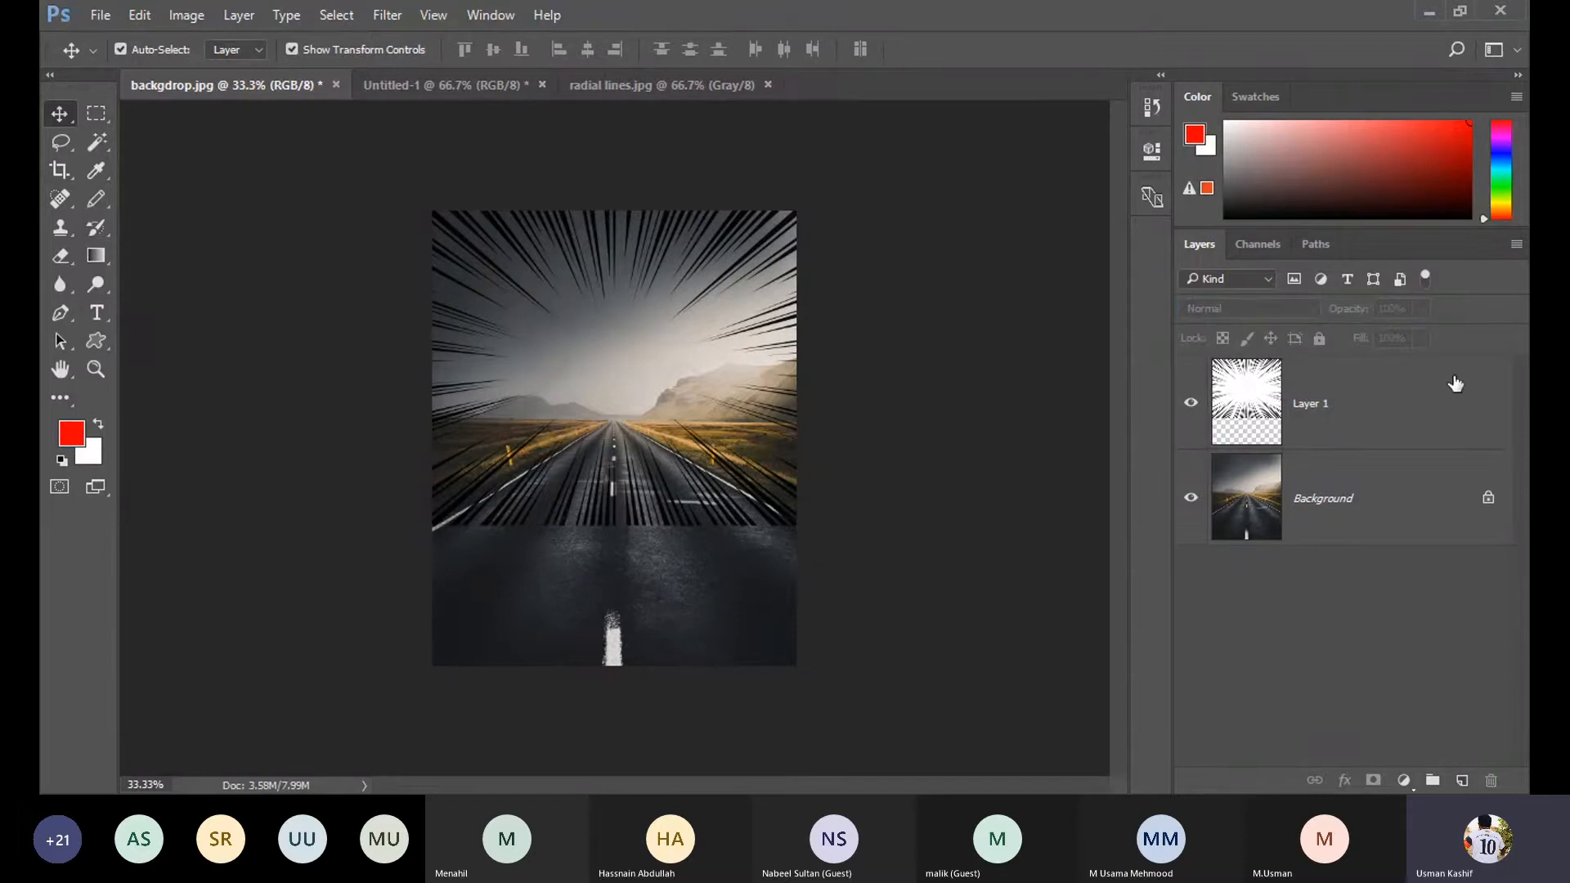
left_click(1396, 417)
left_click(1421, 309)
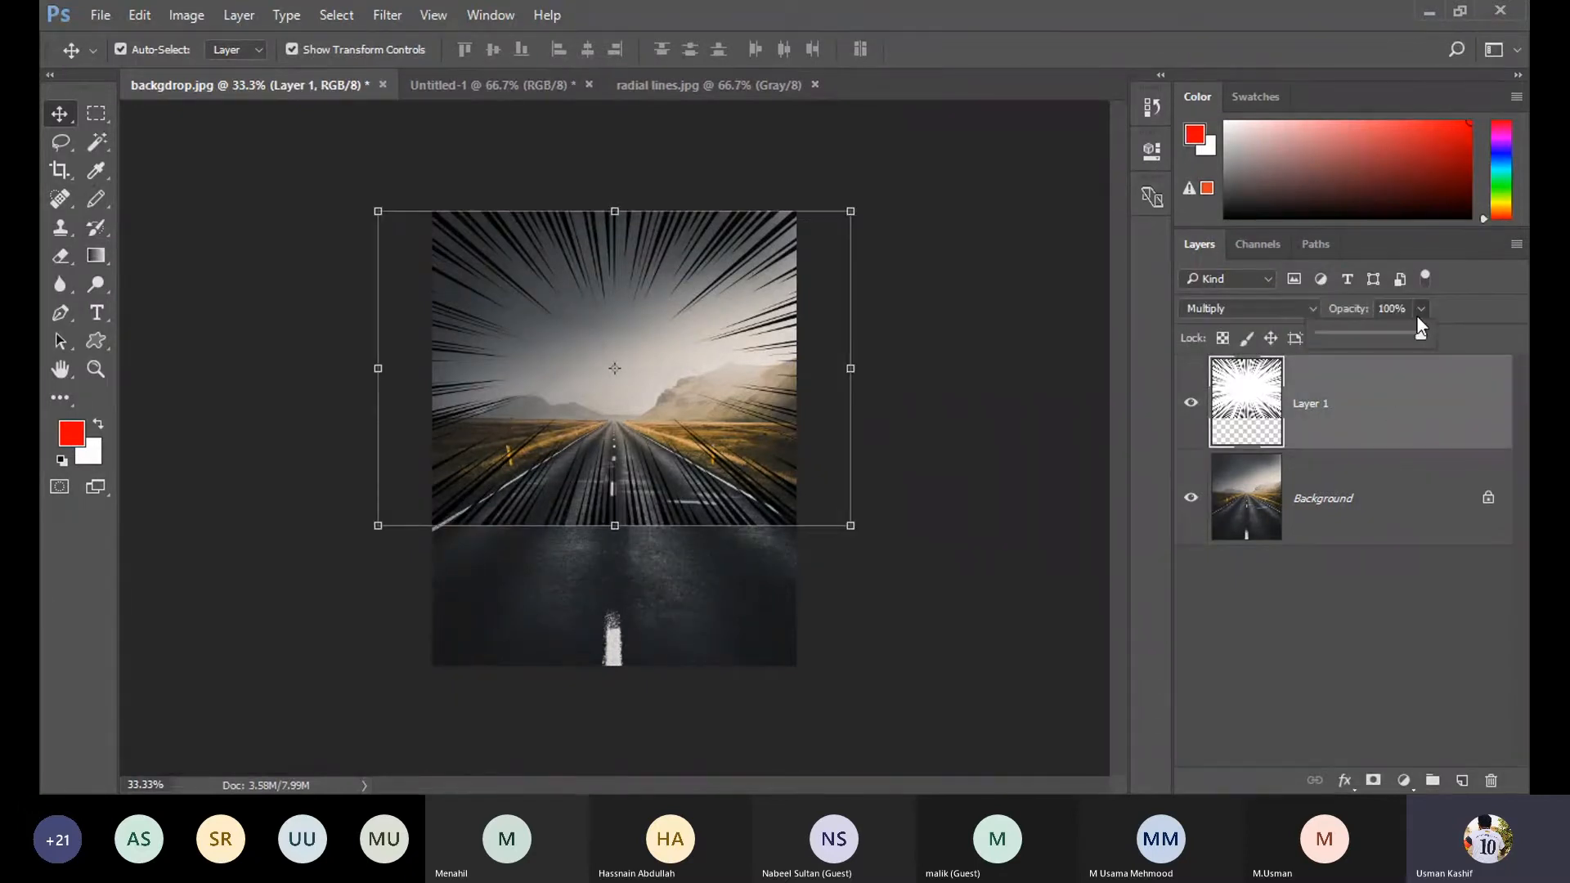
left_click_drag(1426, 333, 1350, 335)
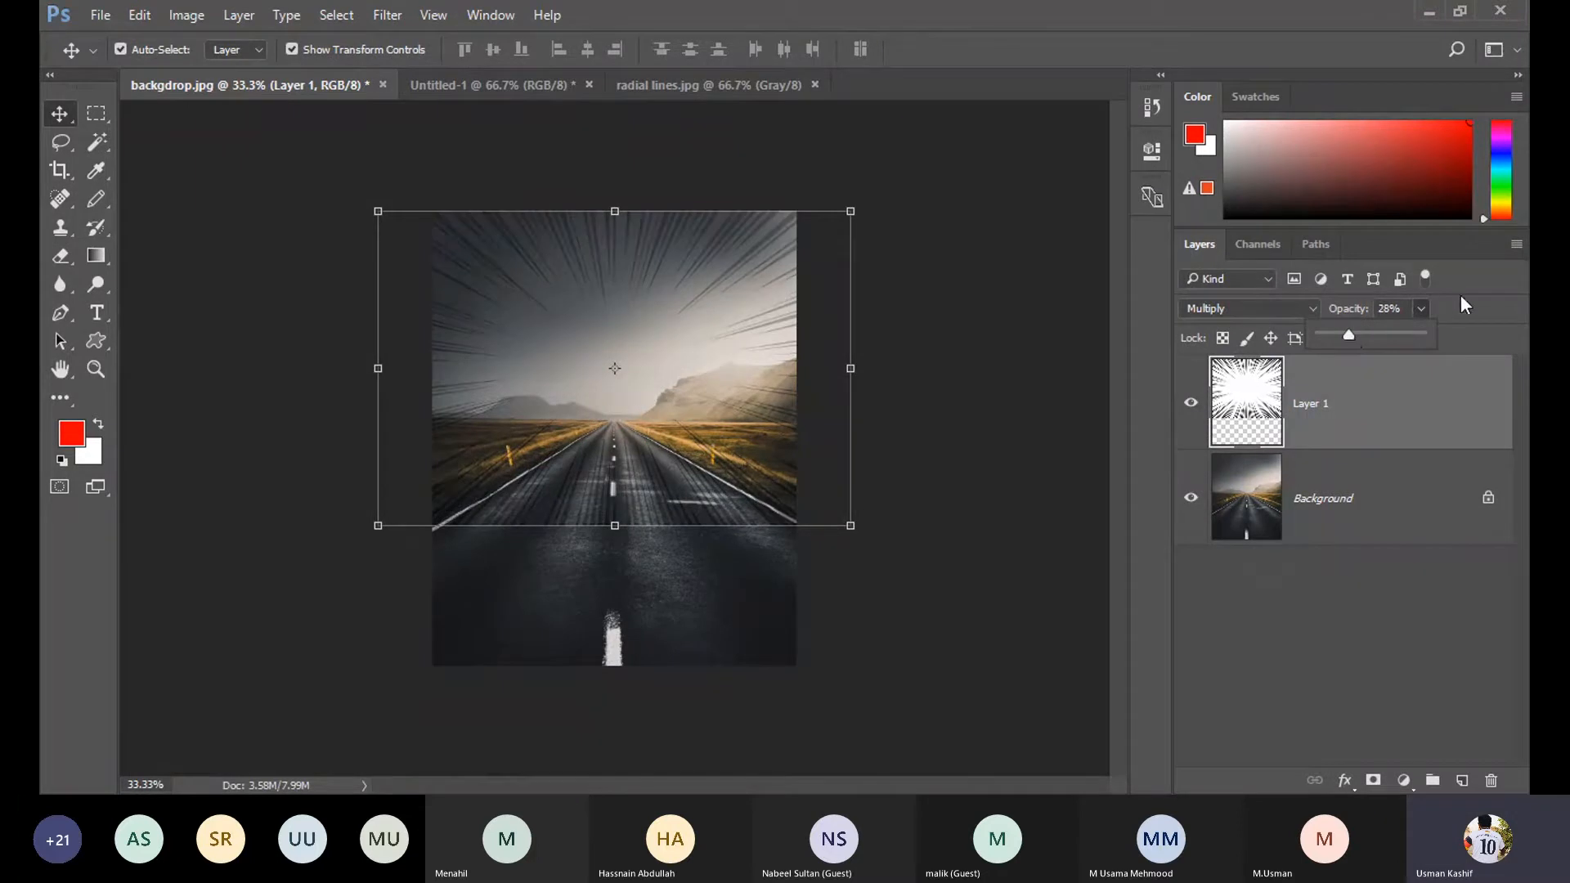
left_click(1421, 338)
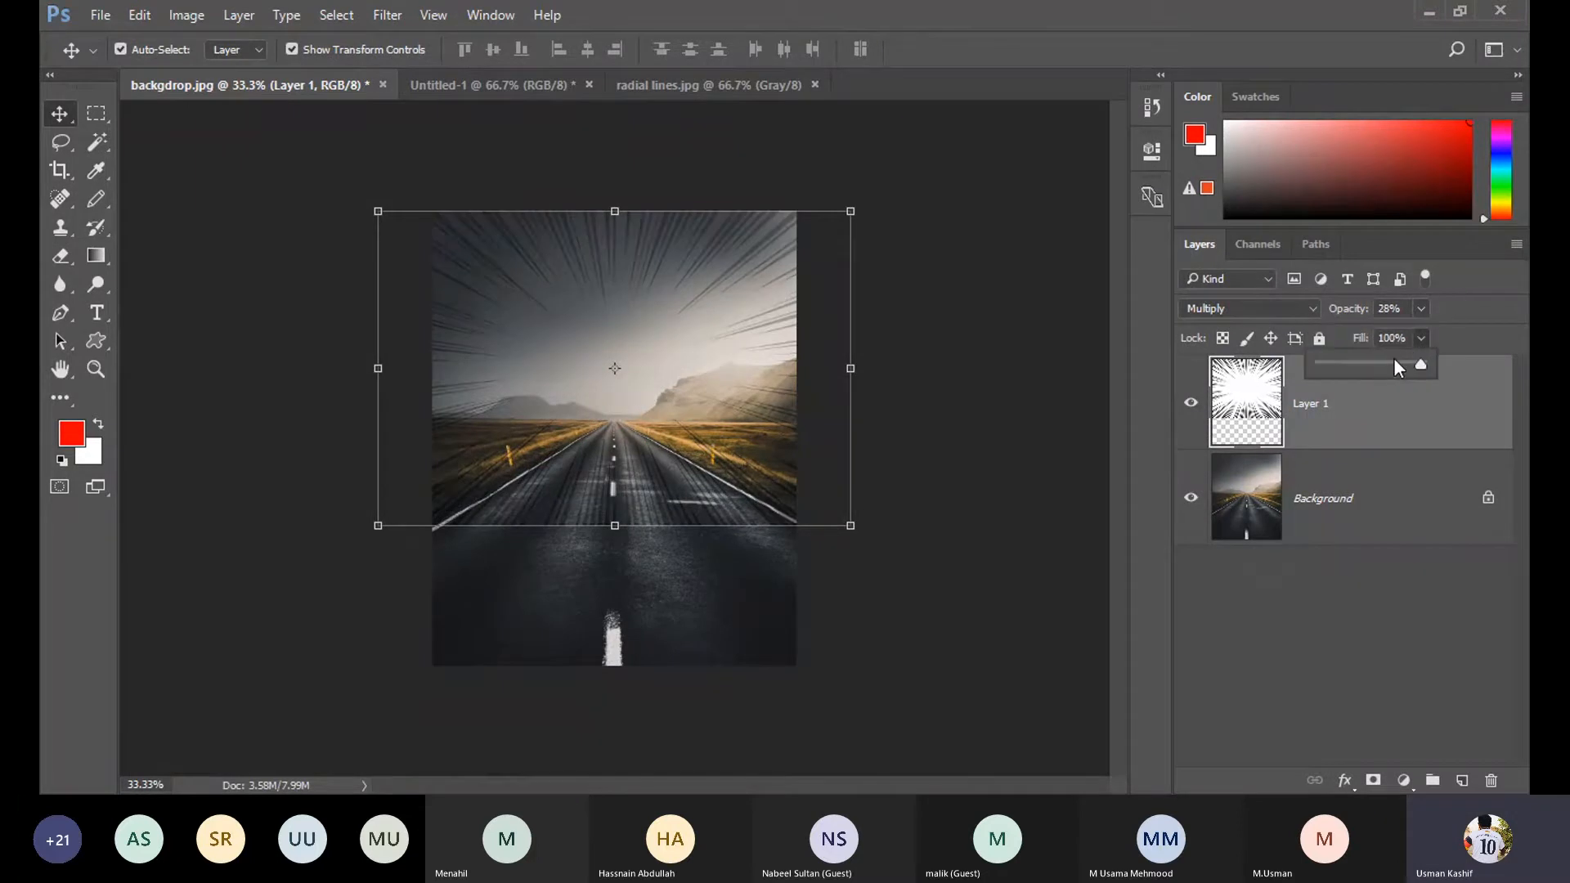
left_click_drag(1389, 362, 1395, 364)
left_click(922, 342)
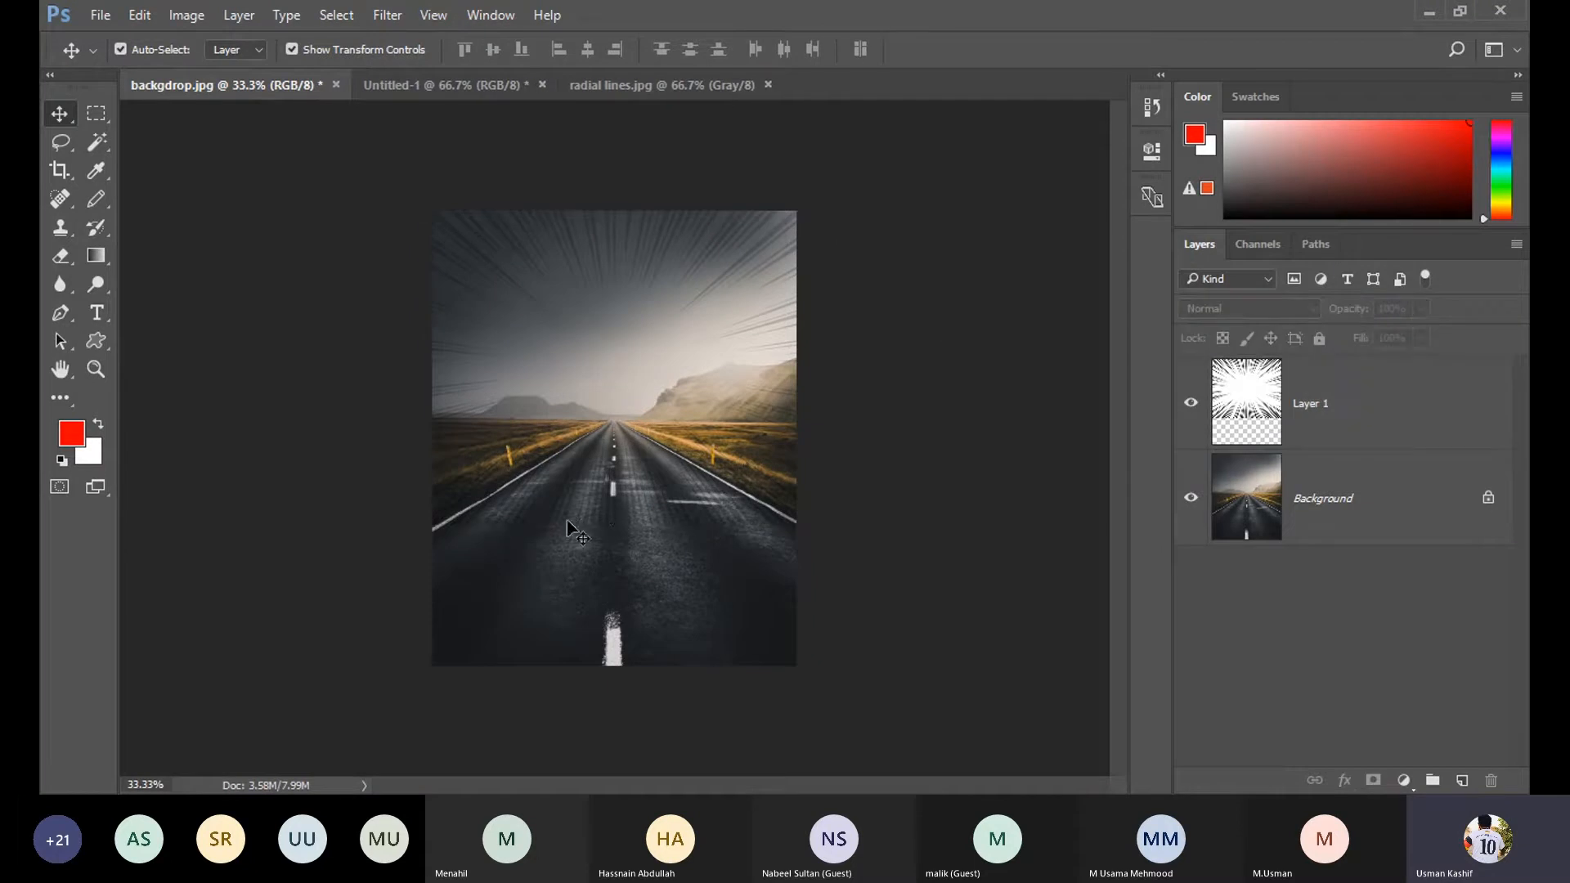
Erase the radial lines over the road and fields on Layer 1 with the Eraser tool, then deselect the layer.
key("ctrl+plus")
key("ctrl+plus")
key("ctrl+plus")
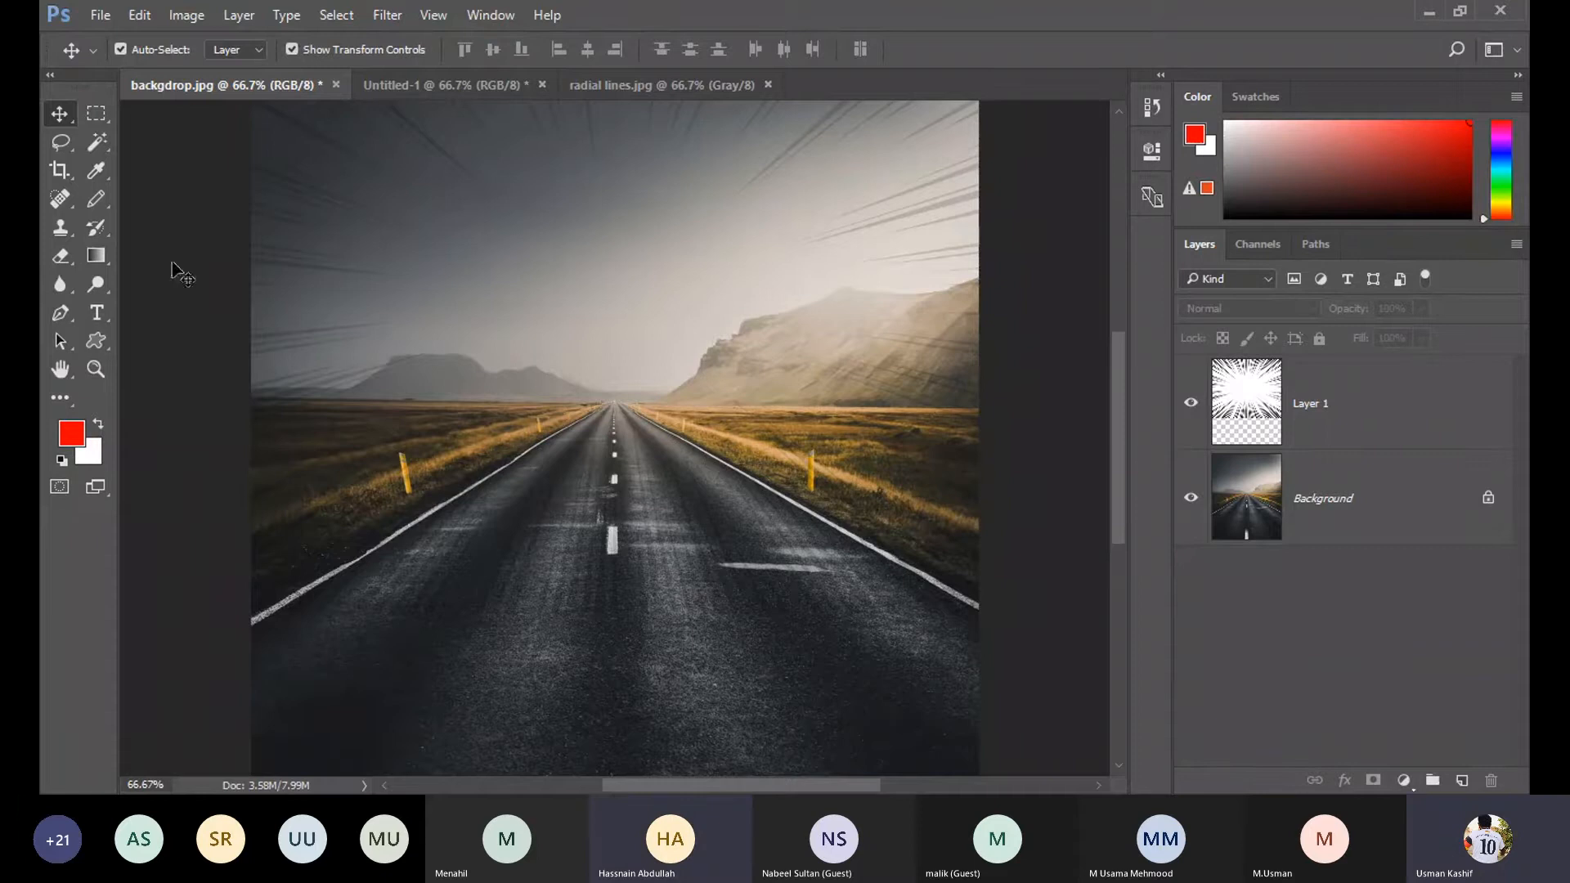
left_click(62, 257)
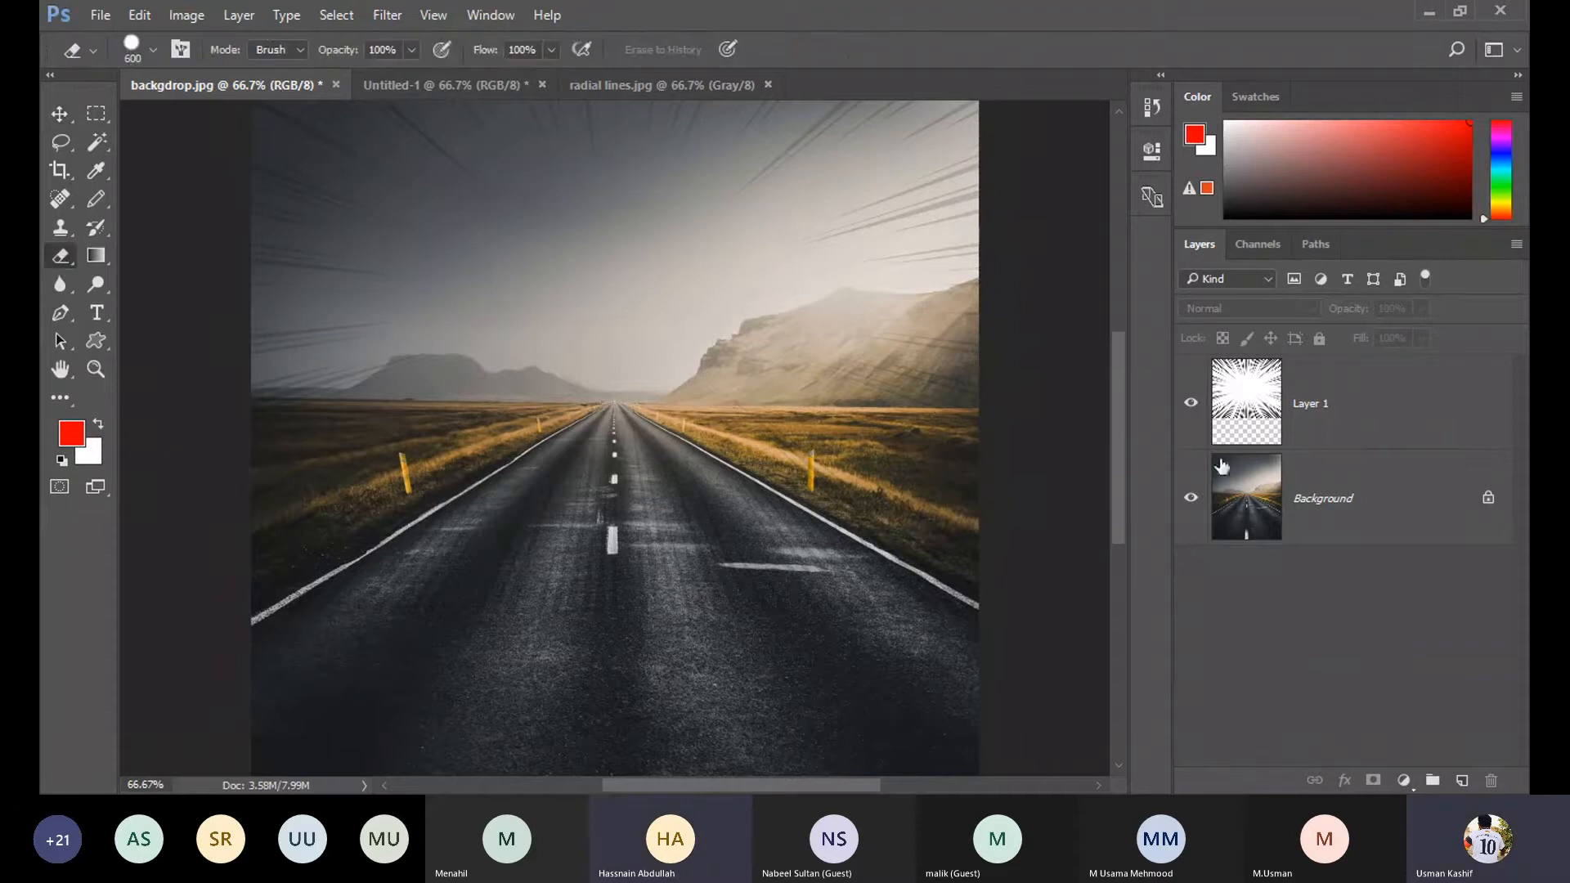
left_click(1288, 428)
mouse_move(435, 406)
left_mouse_down()
mouse_move(544, 421)
mouse_move(490, 425)
left_mouse_up()
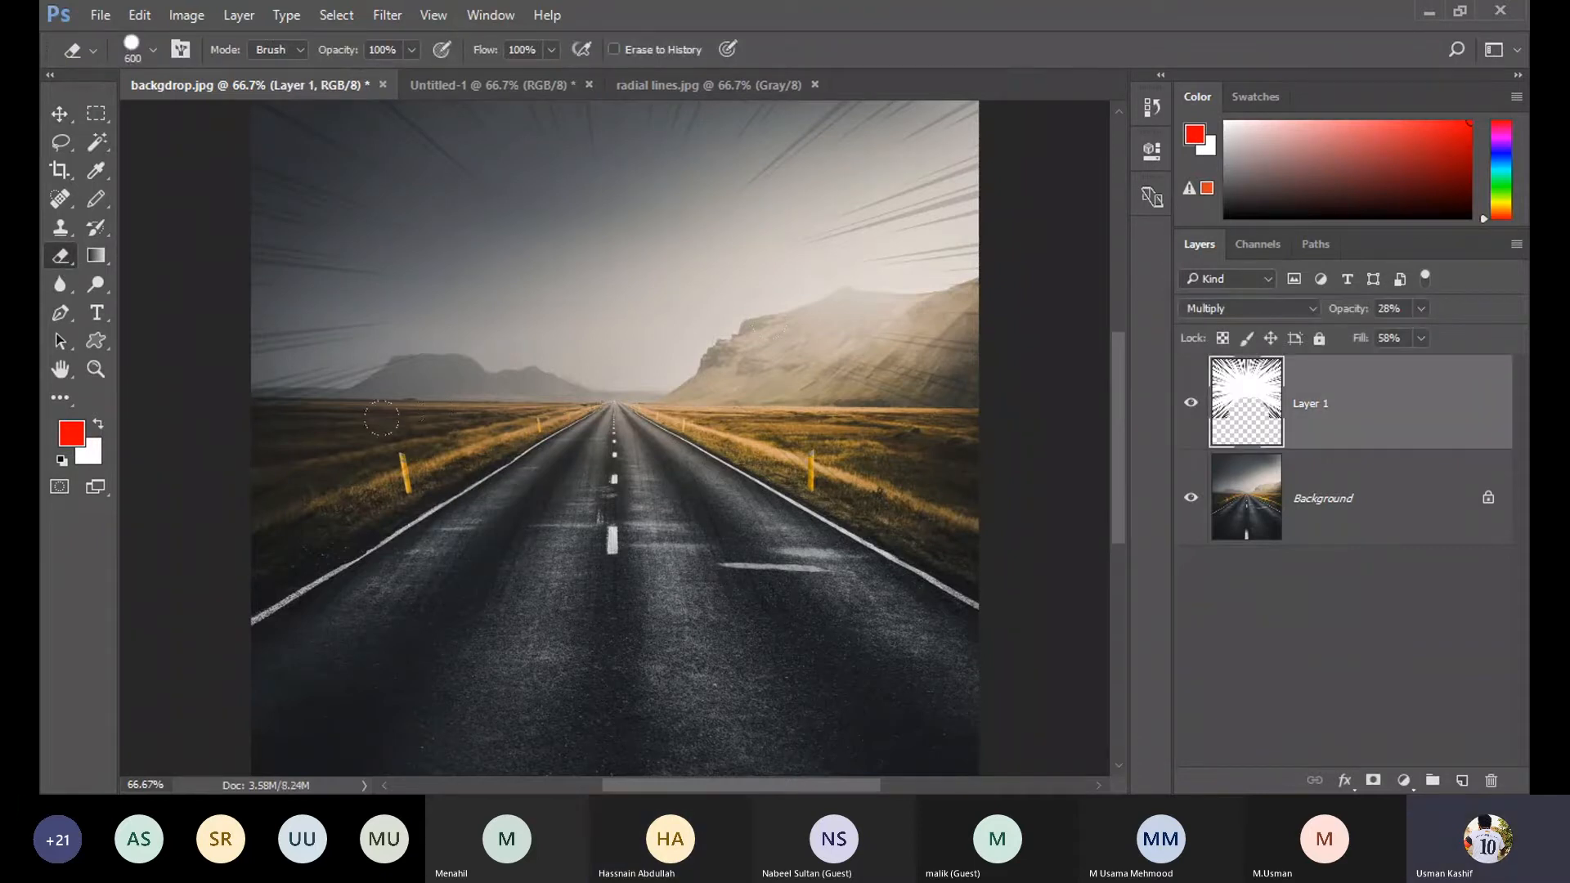
left_click_drag(337, 465, 425, 474)
key("ctrl+minus")
key("ctrl+minus")
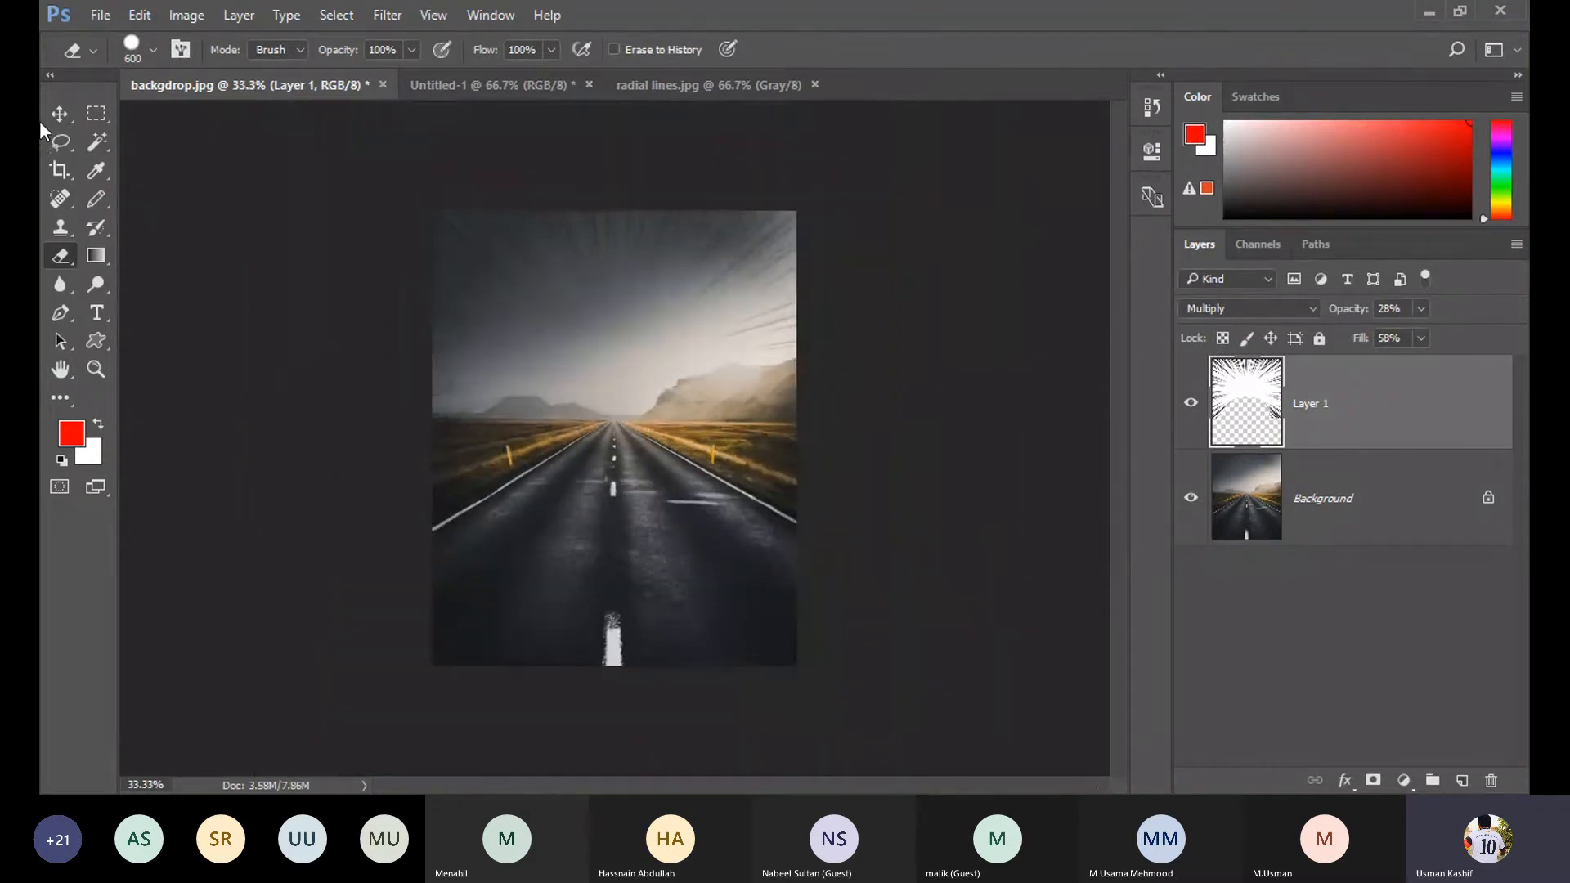
left_click(69, 115)
left_click(245, 266)
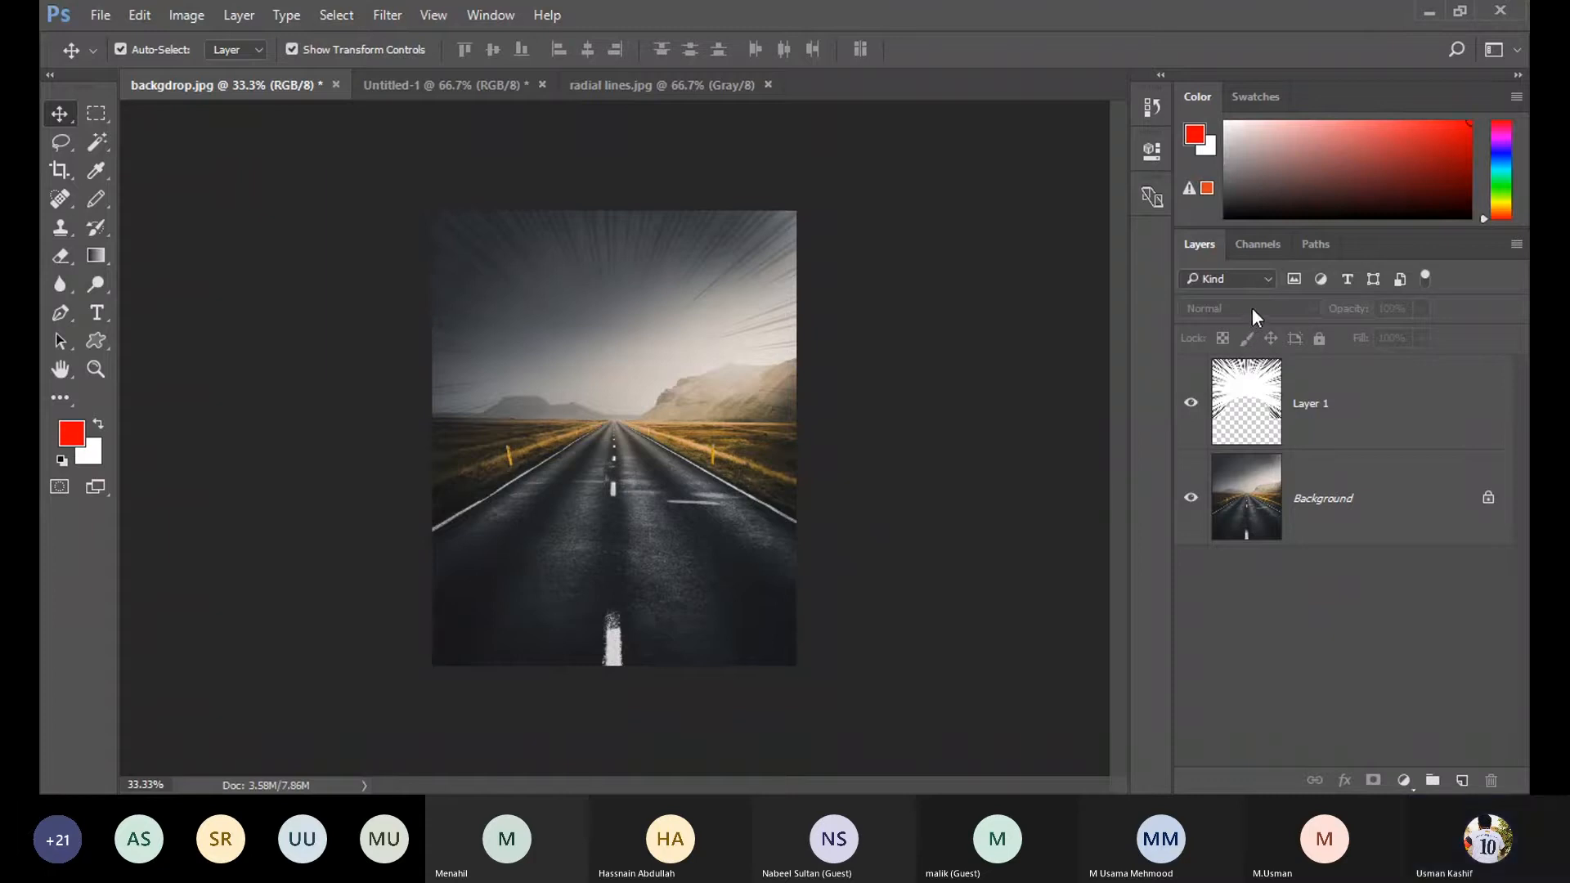
Select the radial lines layer and cycle its blending mode from Multiply through the lightening modes to Overlay.
left_click(1313, 403)
left_click(1274, 313)
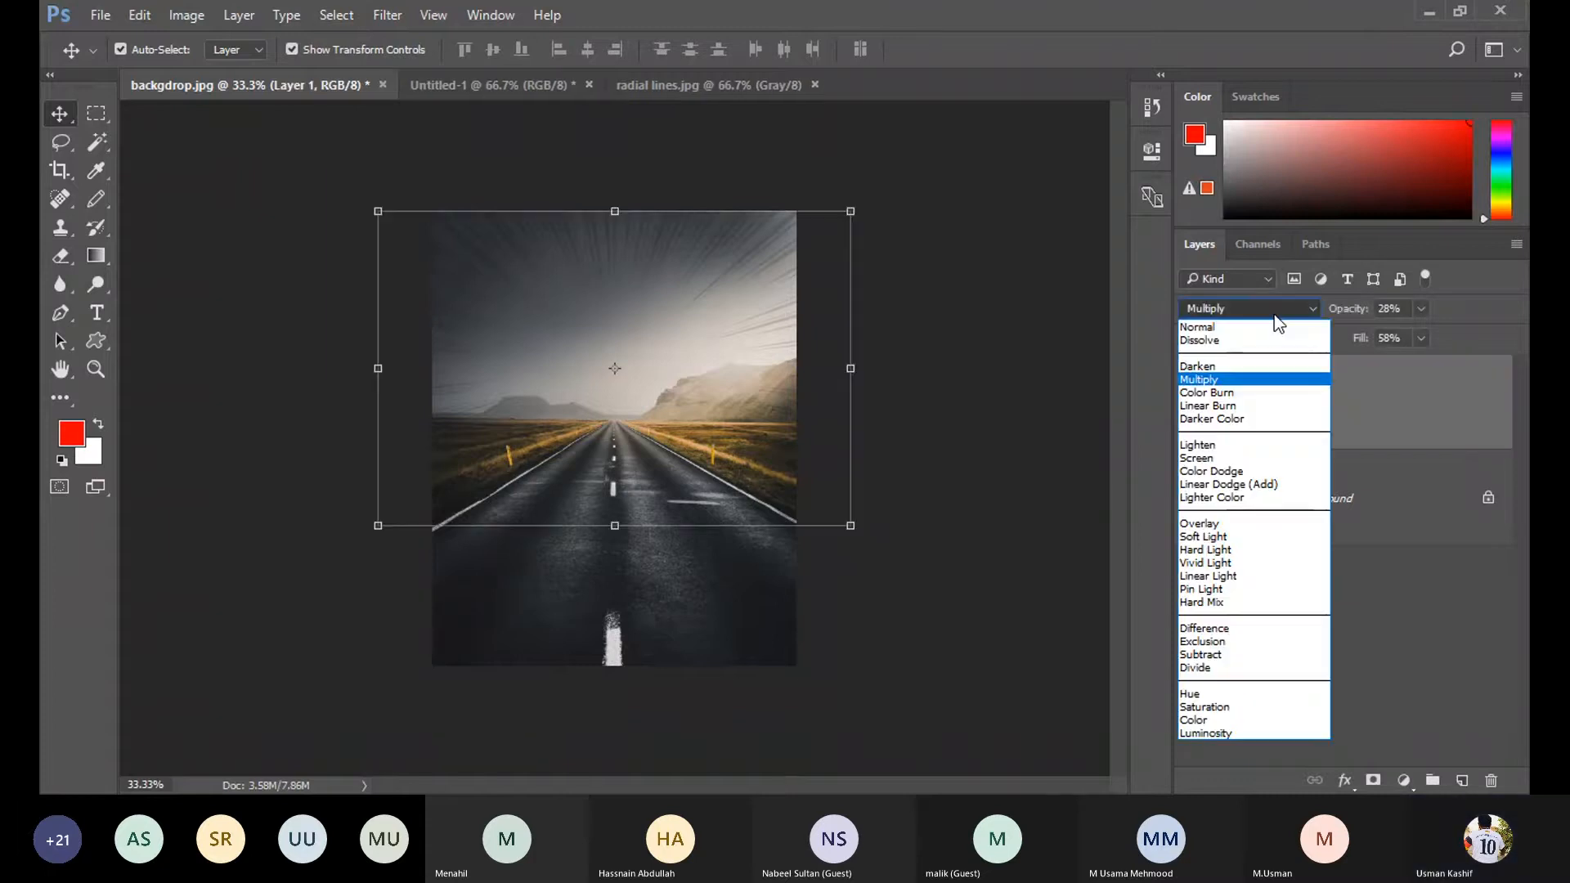
left_click(1274, 313)
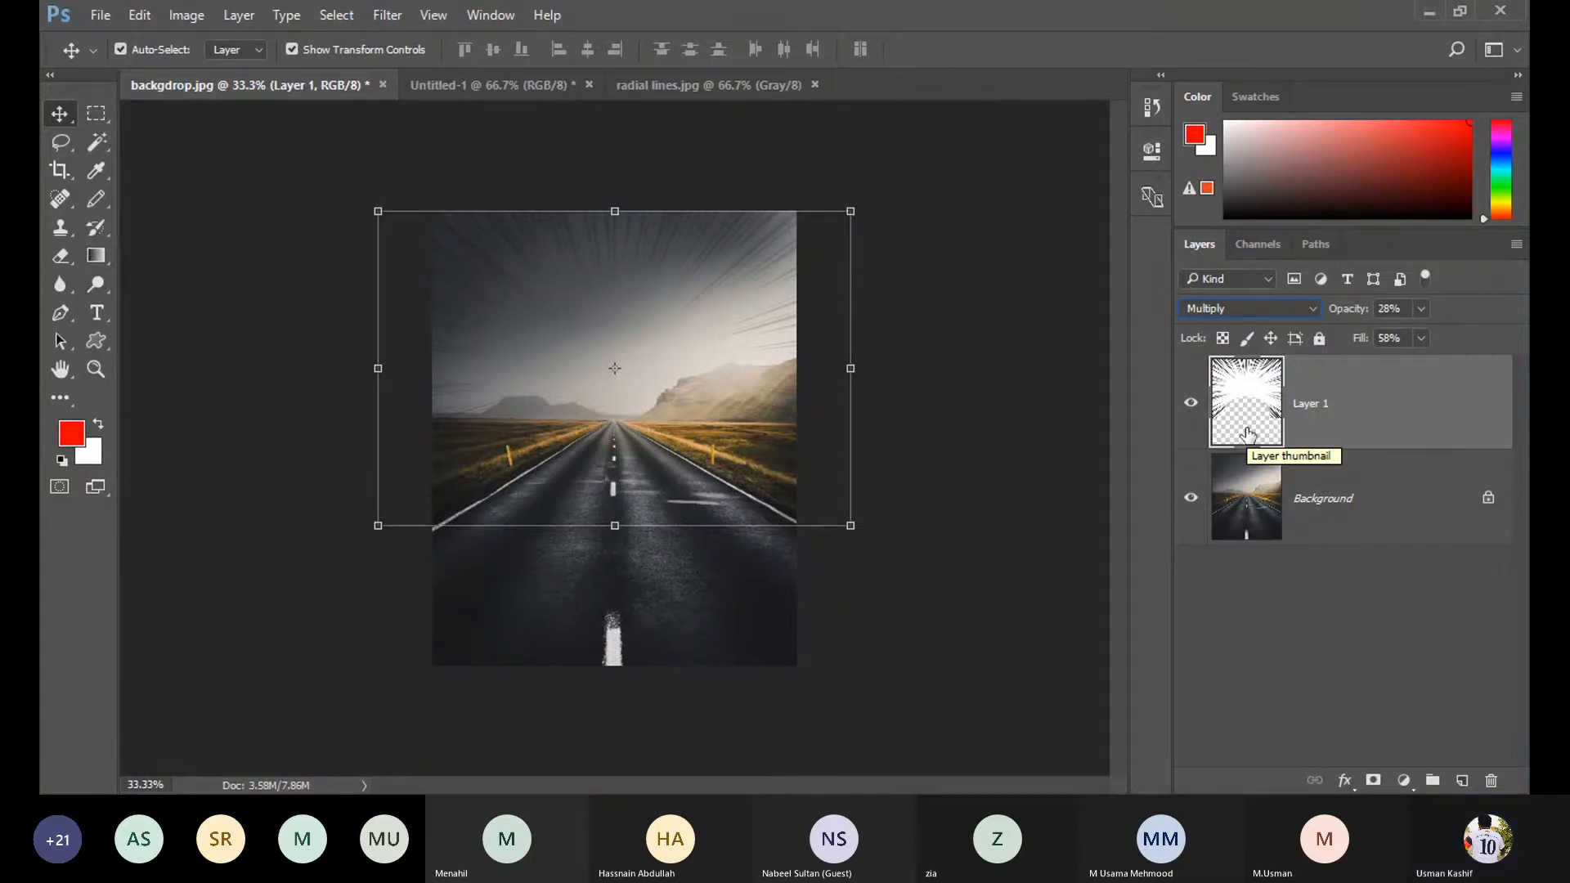
left_click(1280, 308)
key("Down")
key("Down")
key("Down")
key("Down")
key("Down")
key("Down")
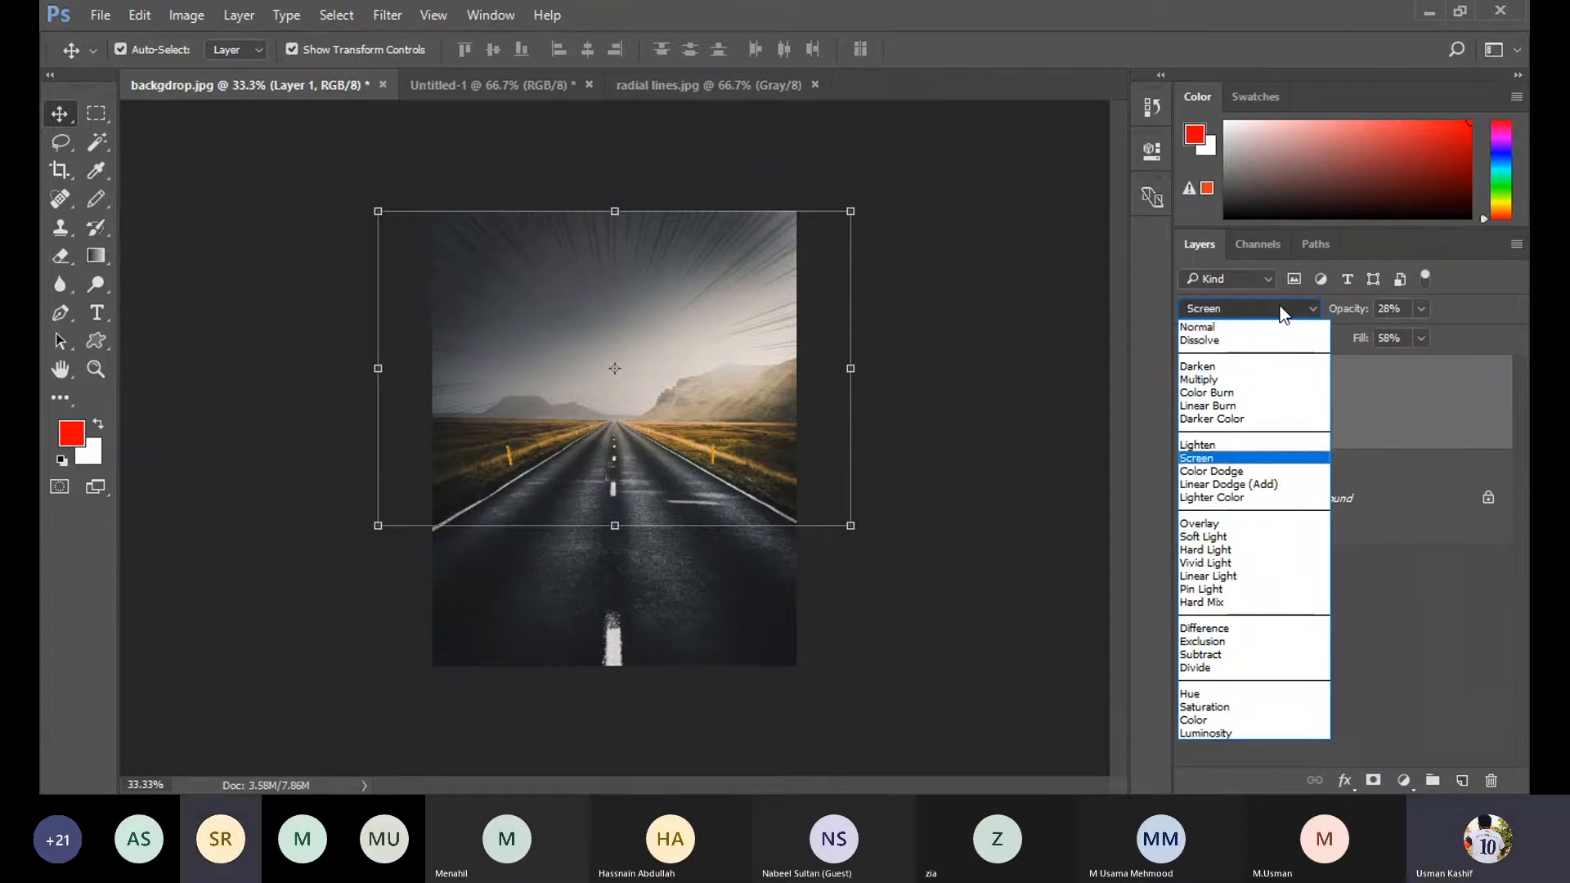
key("Down")
key("Down")
key("Down")
key("Return")
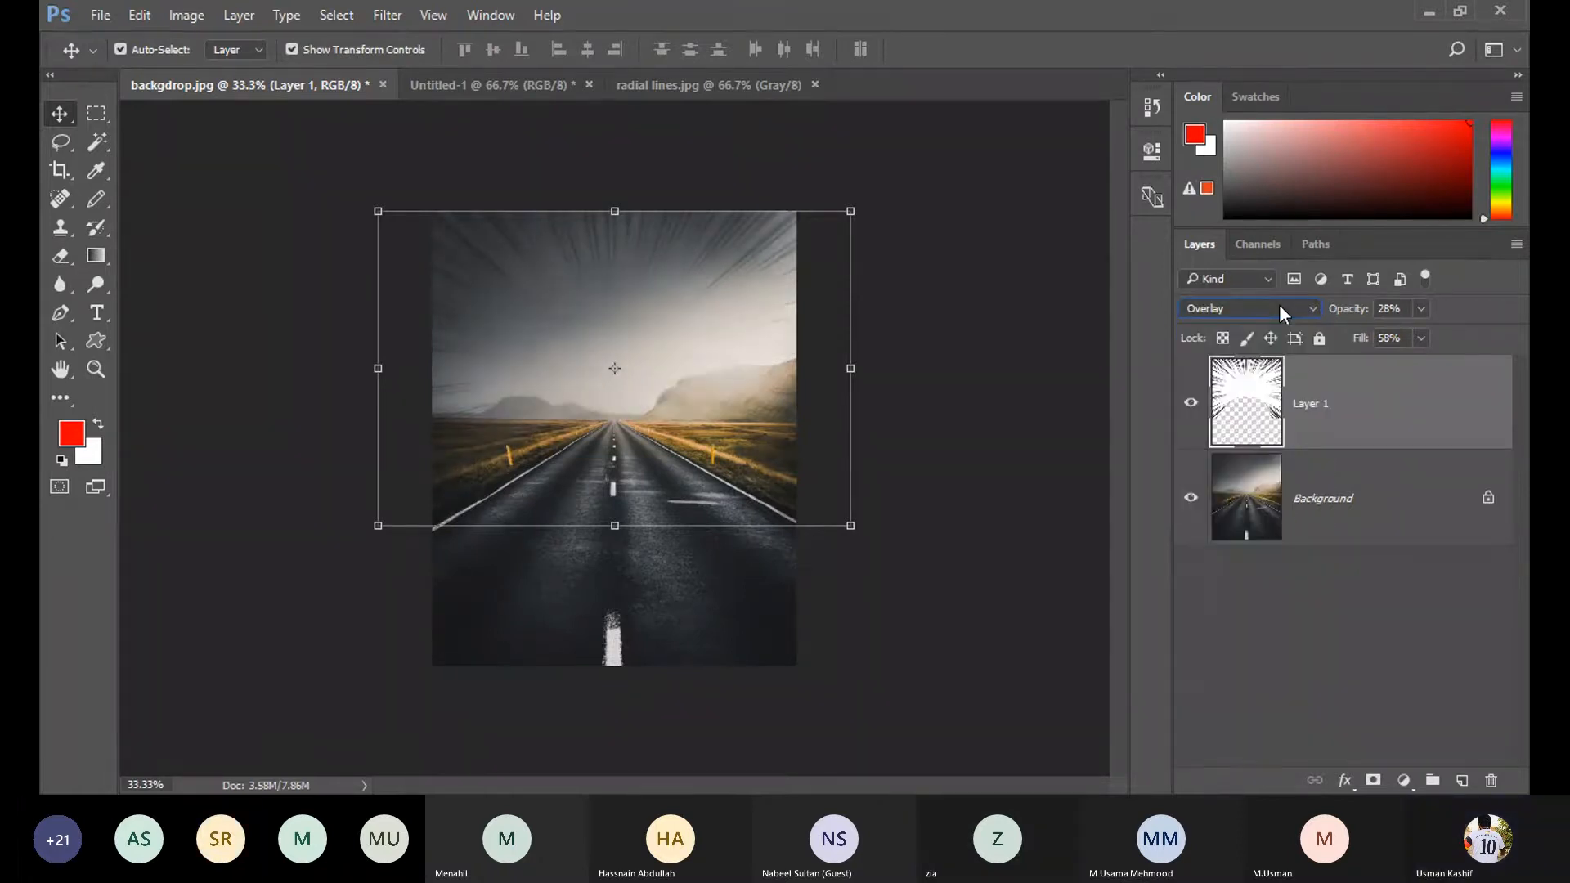
Cycle the radial lines layer's blending mode through the contrast modes from Overlay to Hard Mix.
key("Down")
key("Down")
key("Down")
key("Down")
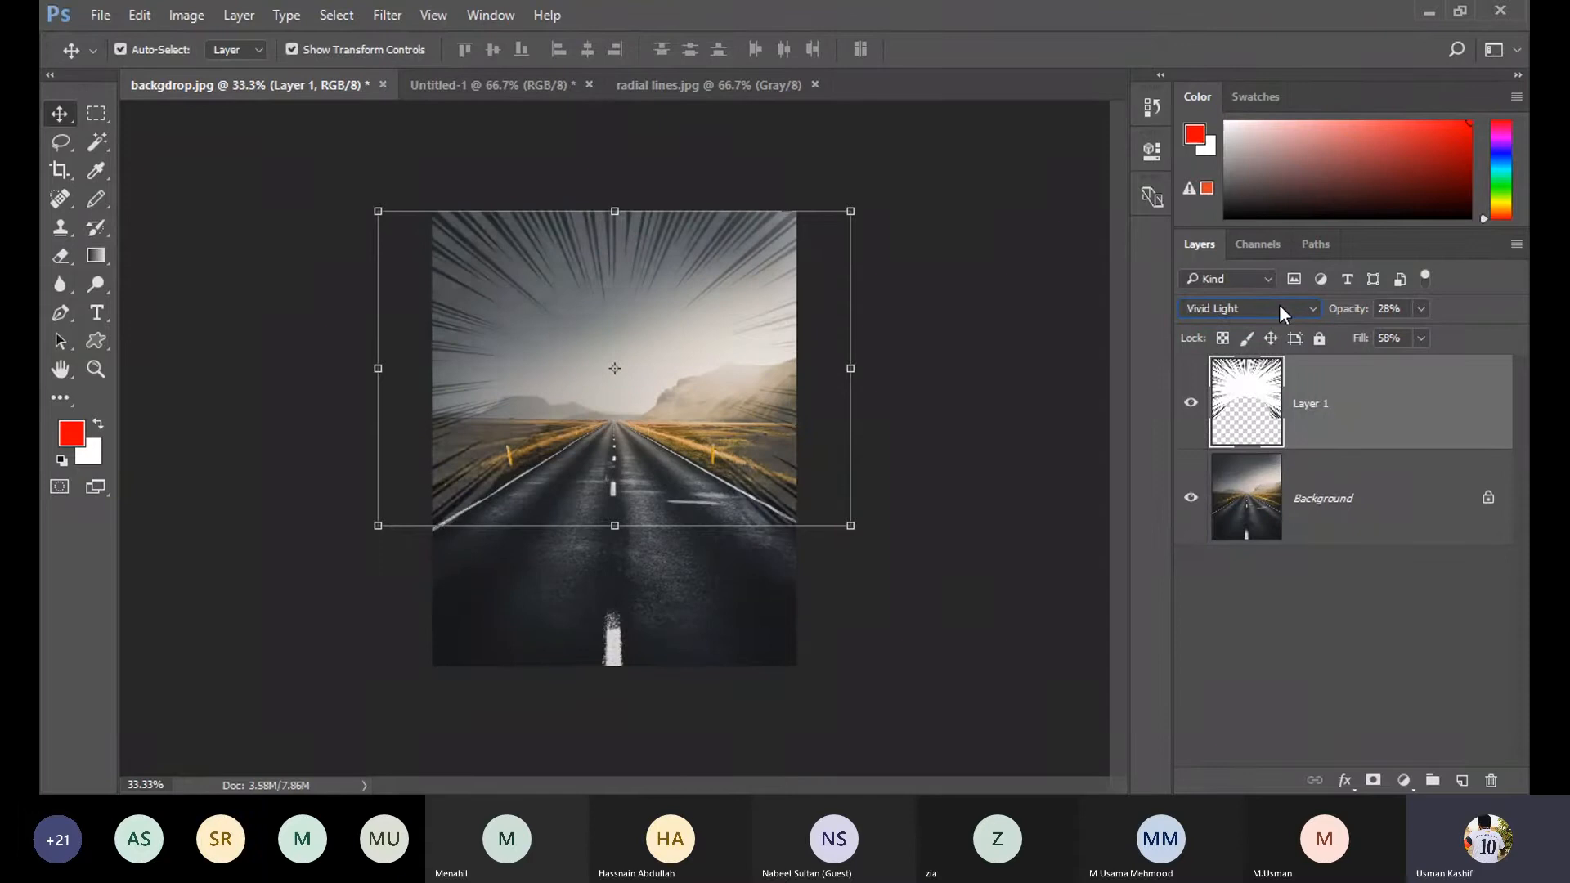
key("Down")
key("Down")
key("Down")
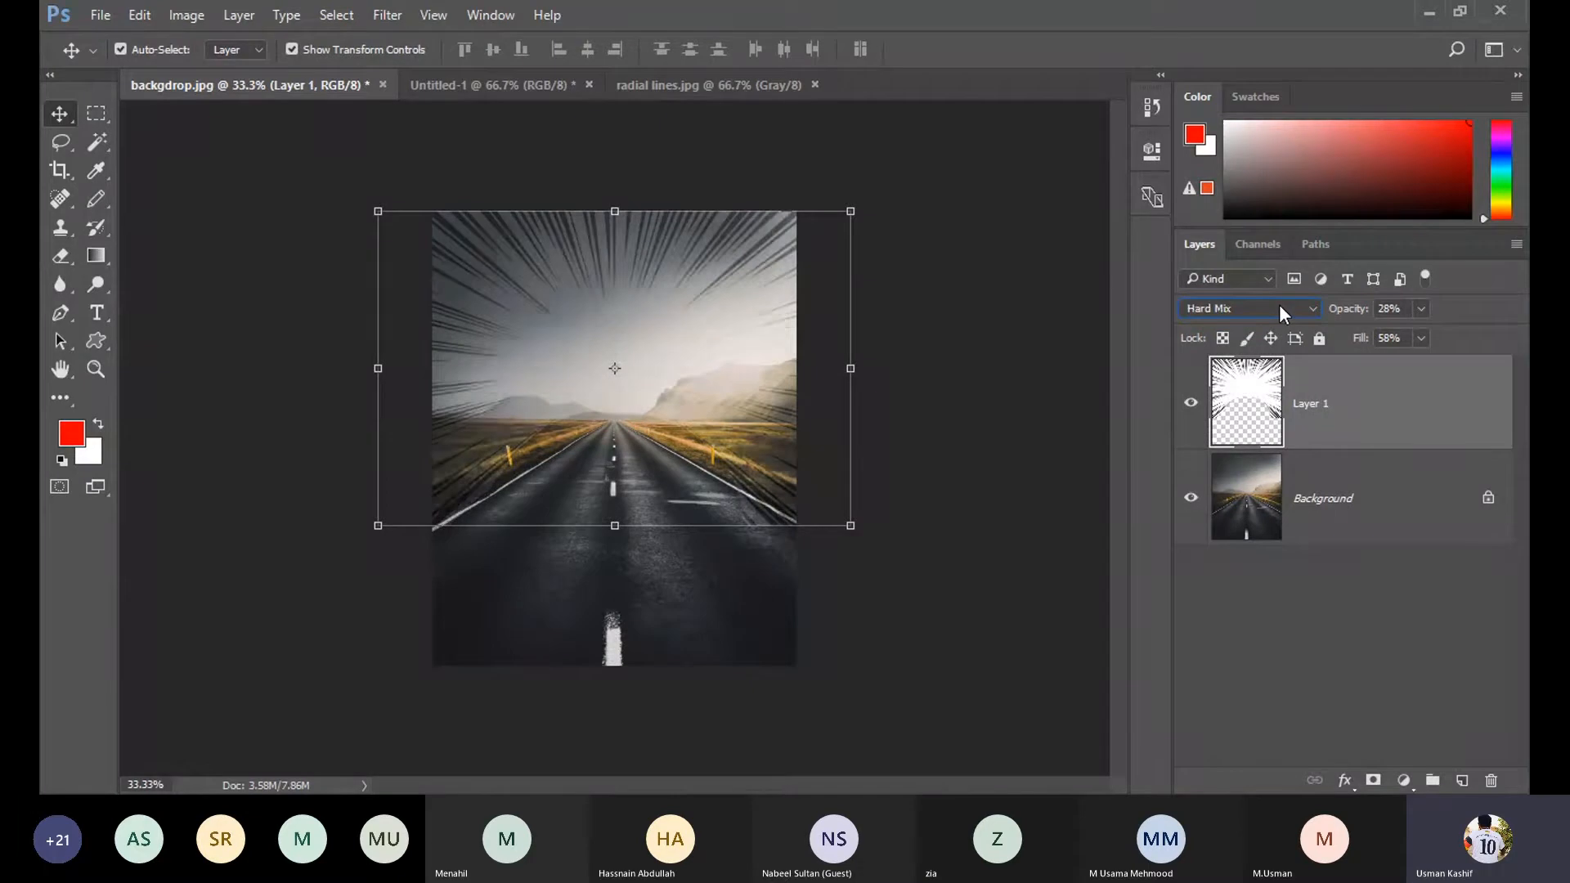
Continue cycling the radial lines layer's blending mode through Subtract and the other comparison modes to Color.
key("Down")
key("Down")
key("Down")
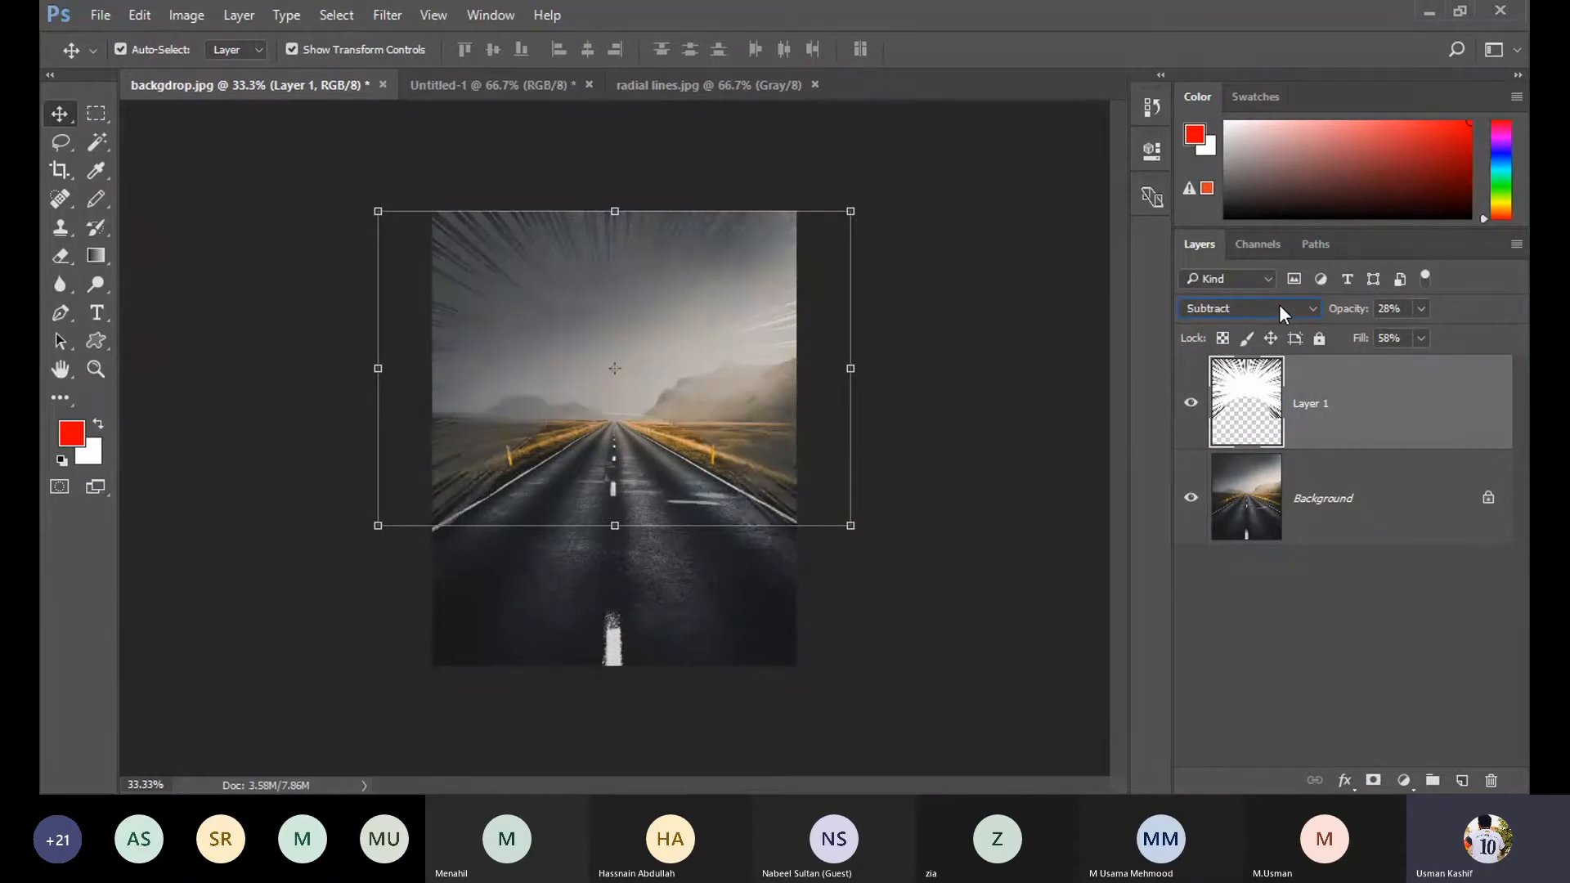
key("Down")
key("Down")
key("Down")
key("Down")
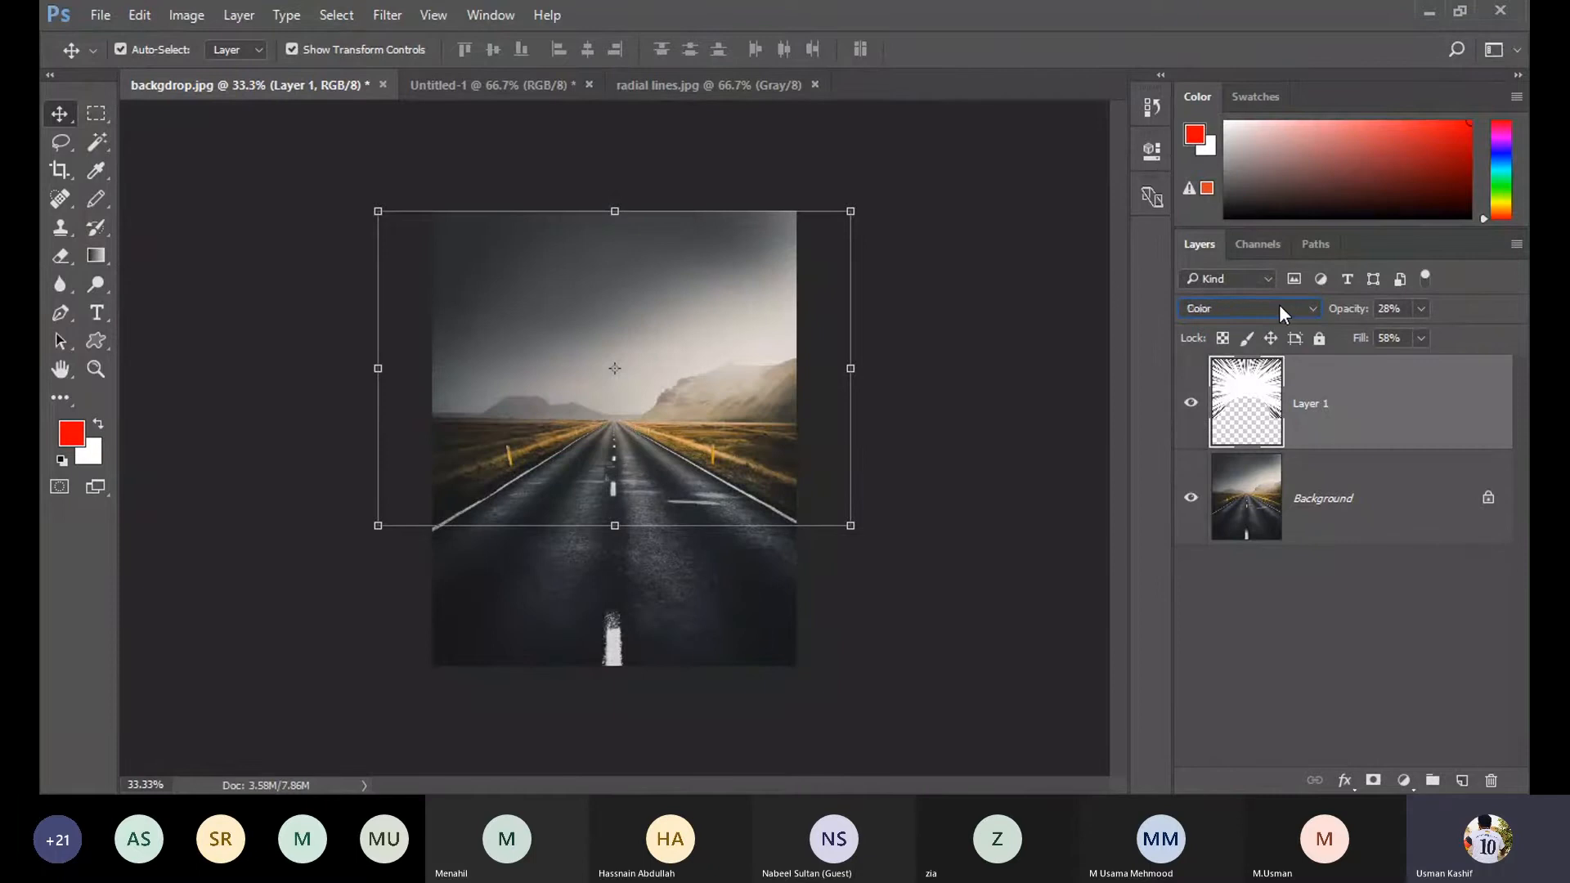
Cycle the radial lines layer's blending mode backward from Color through Pin Light to Overlay.
key("Up")
key("Up")
key("Up")
key("Up")
key("Up")
key("Up")
key("Up")
key("Up")
key("Up")
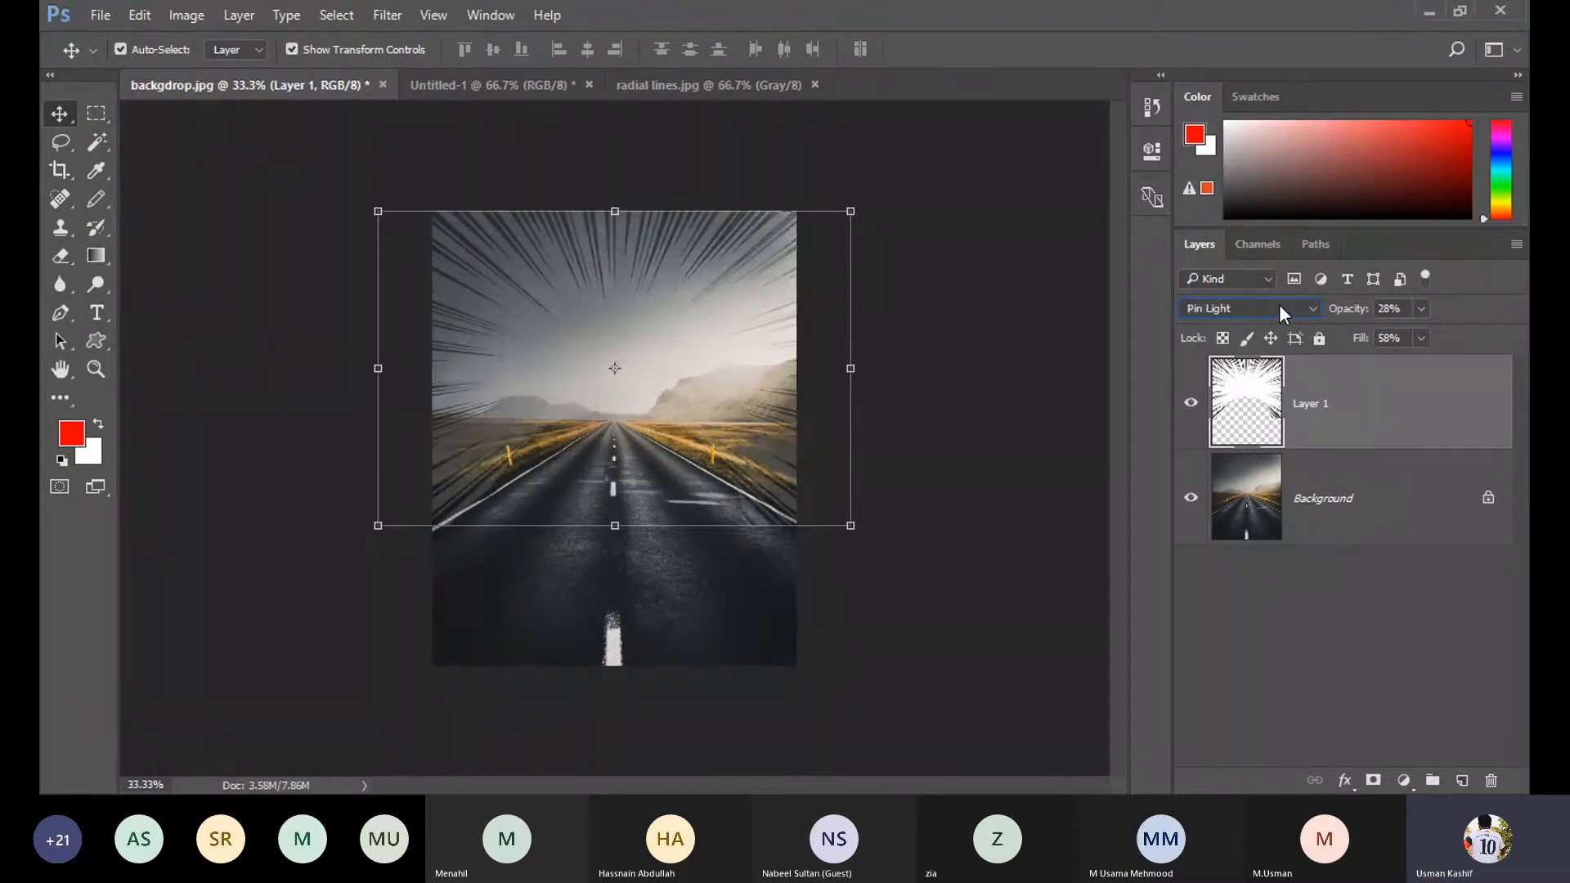
key("Up")
key("Up")
key("Up")
key("Up")
key("Up")
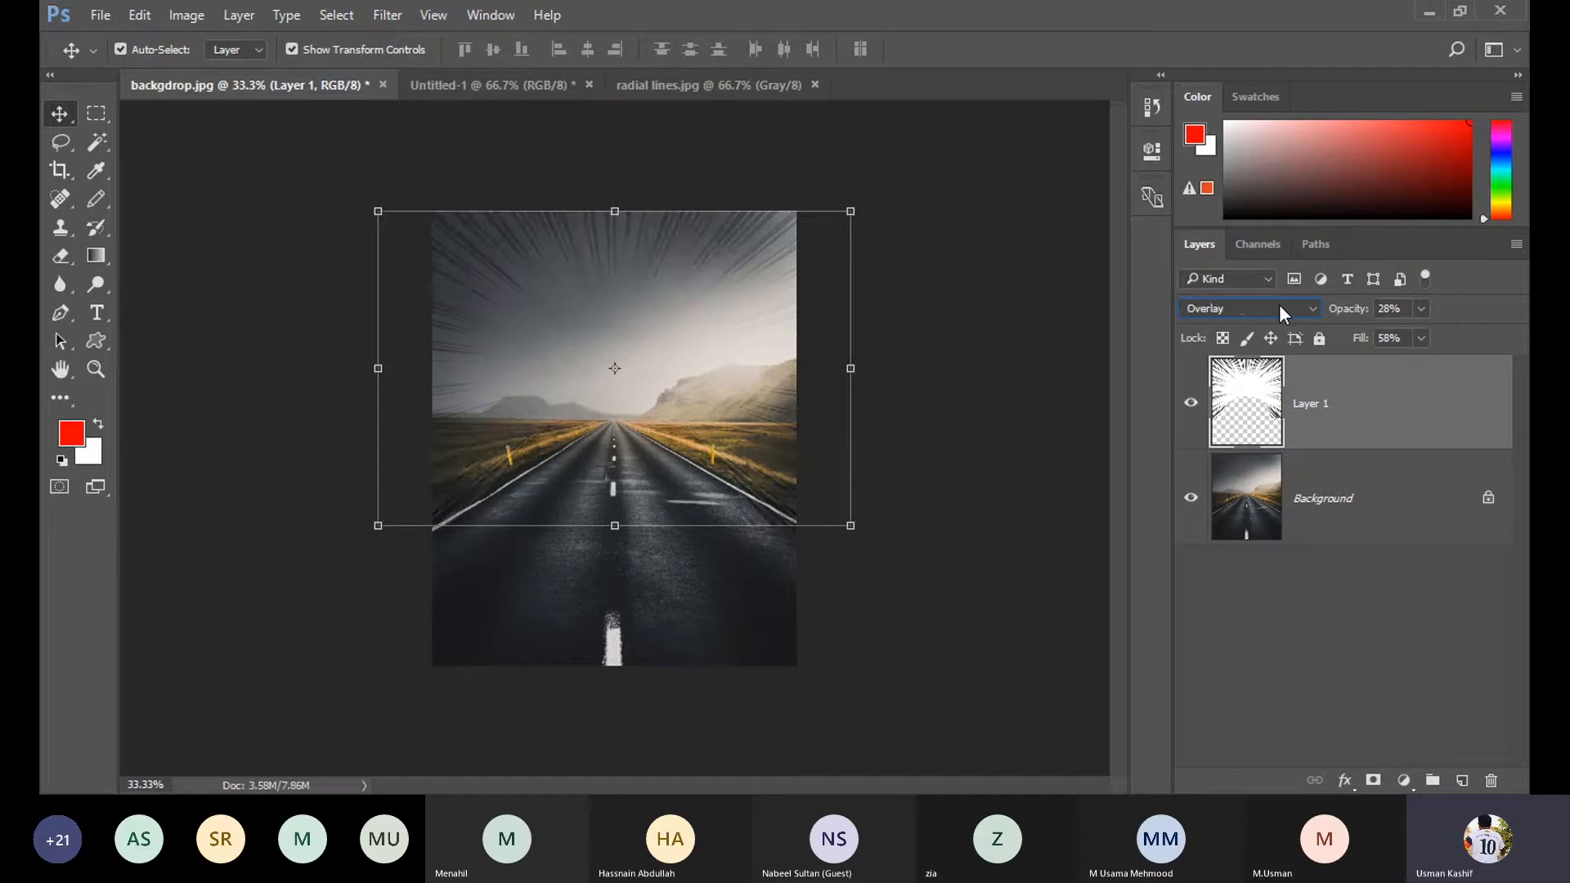
Cycle the radial lines layer's blending mode backward through the lightening and darkening modes to Normal.
key("Up")
key("Up")
key("Up")
key("Up")
key("Up")
key("Up")
key("Up")
key("Up")
key("Up")
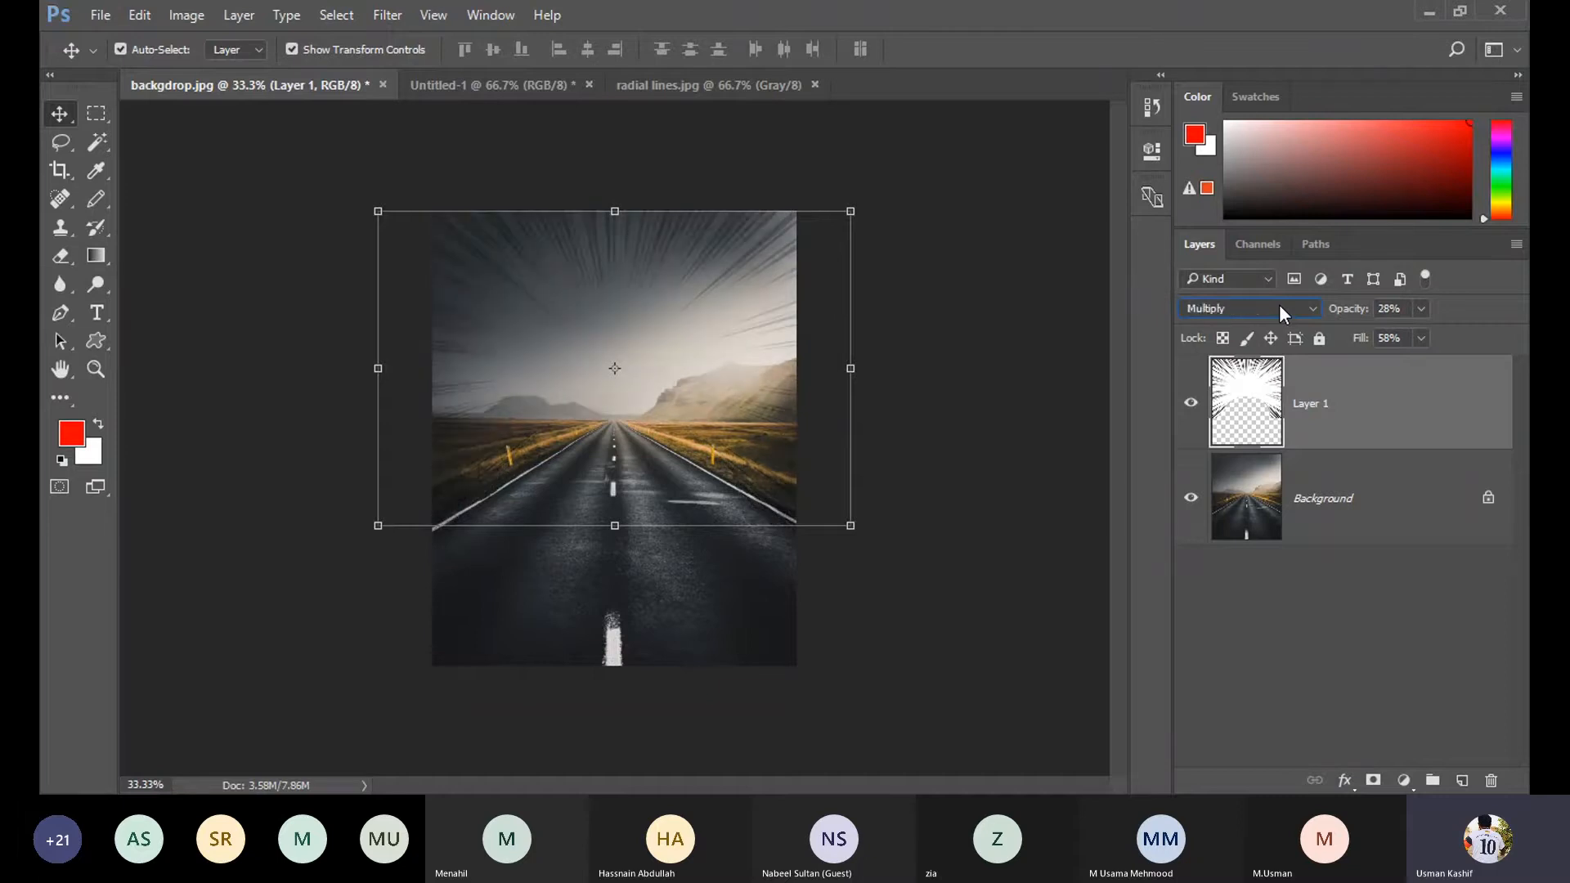
key("Up")
key("Up")
key("Up")
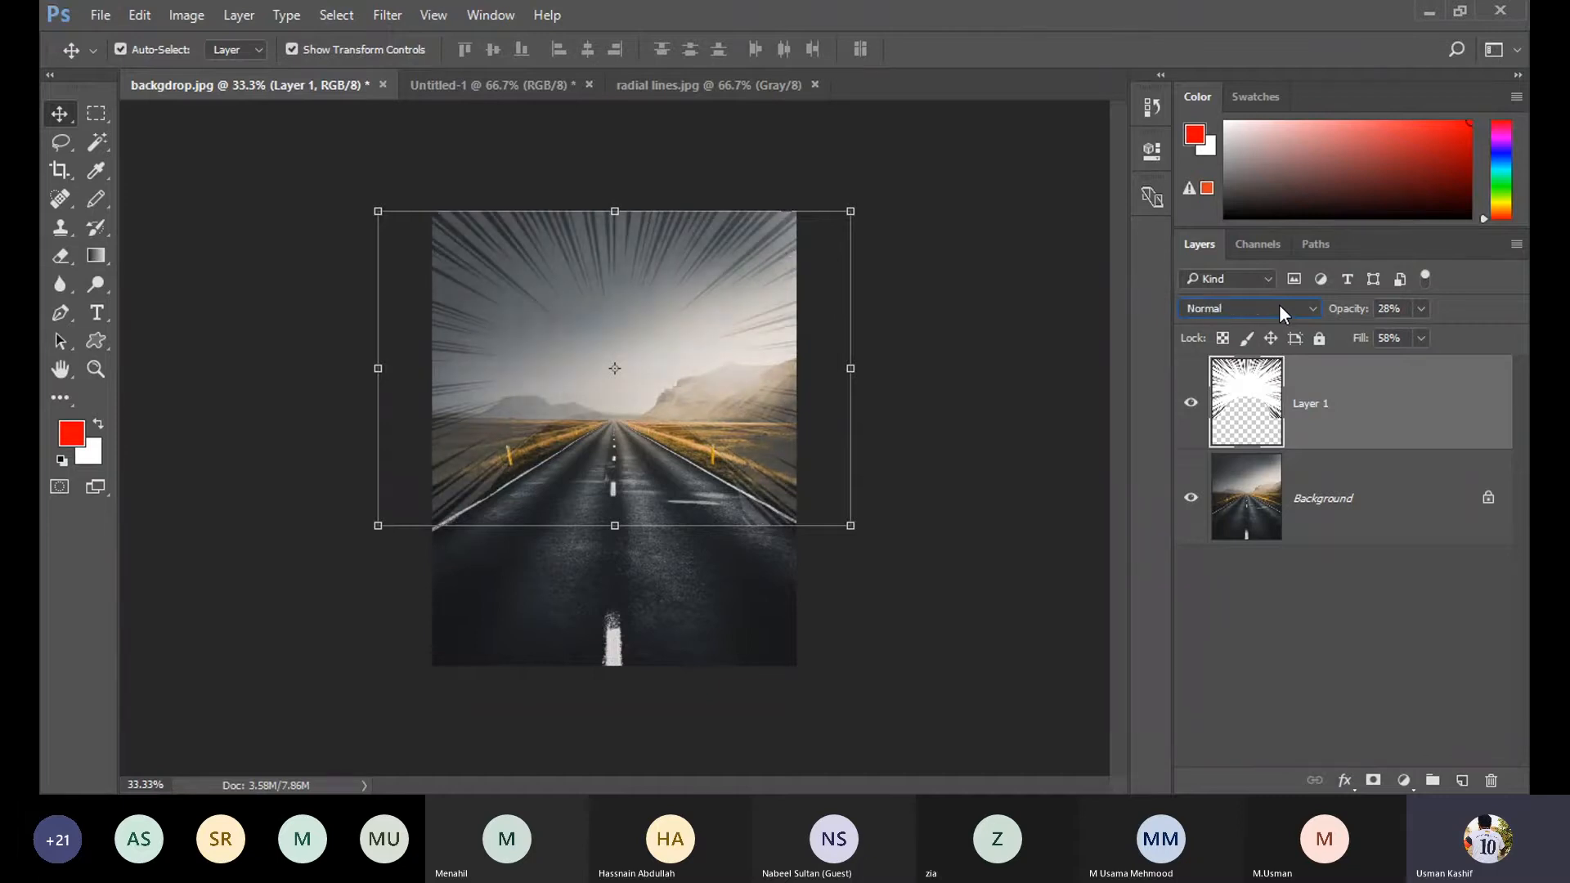
Set both the fill and the opacity of the radial lines layer to 100%.
left_click(1421, 337)
left_click_drag(1421, 365, 1464, 366)
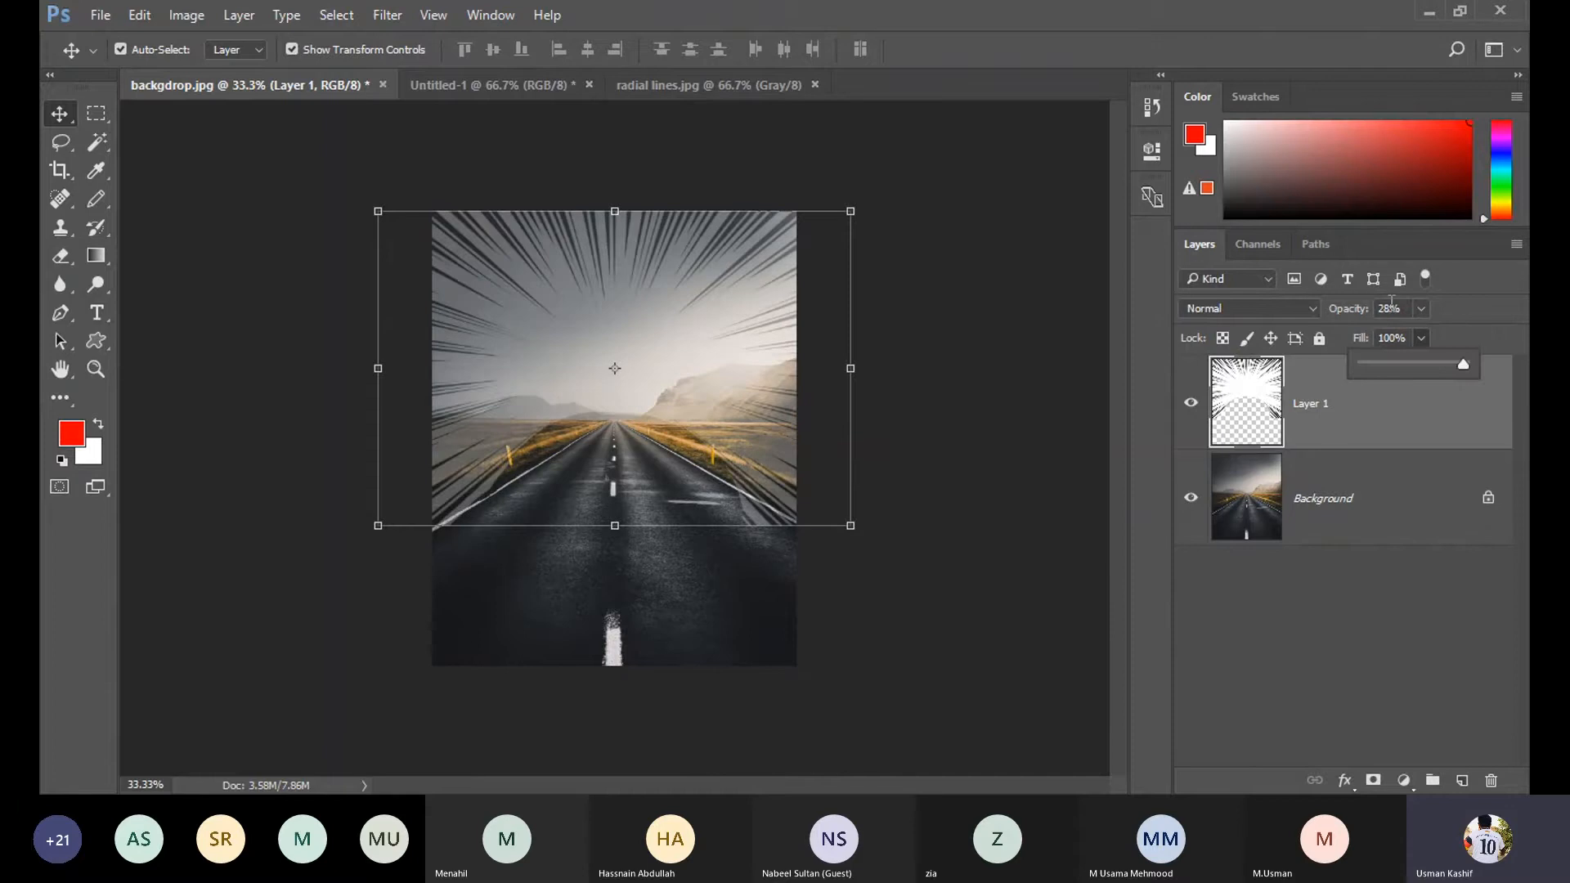
left_click(1419, 309)
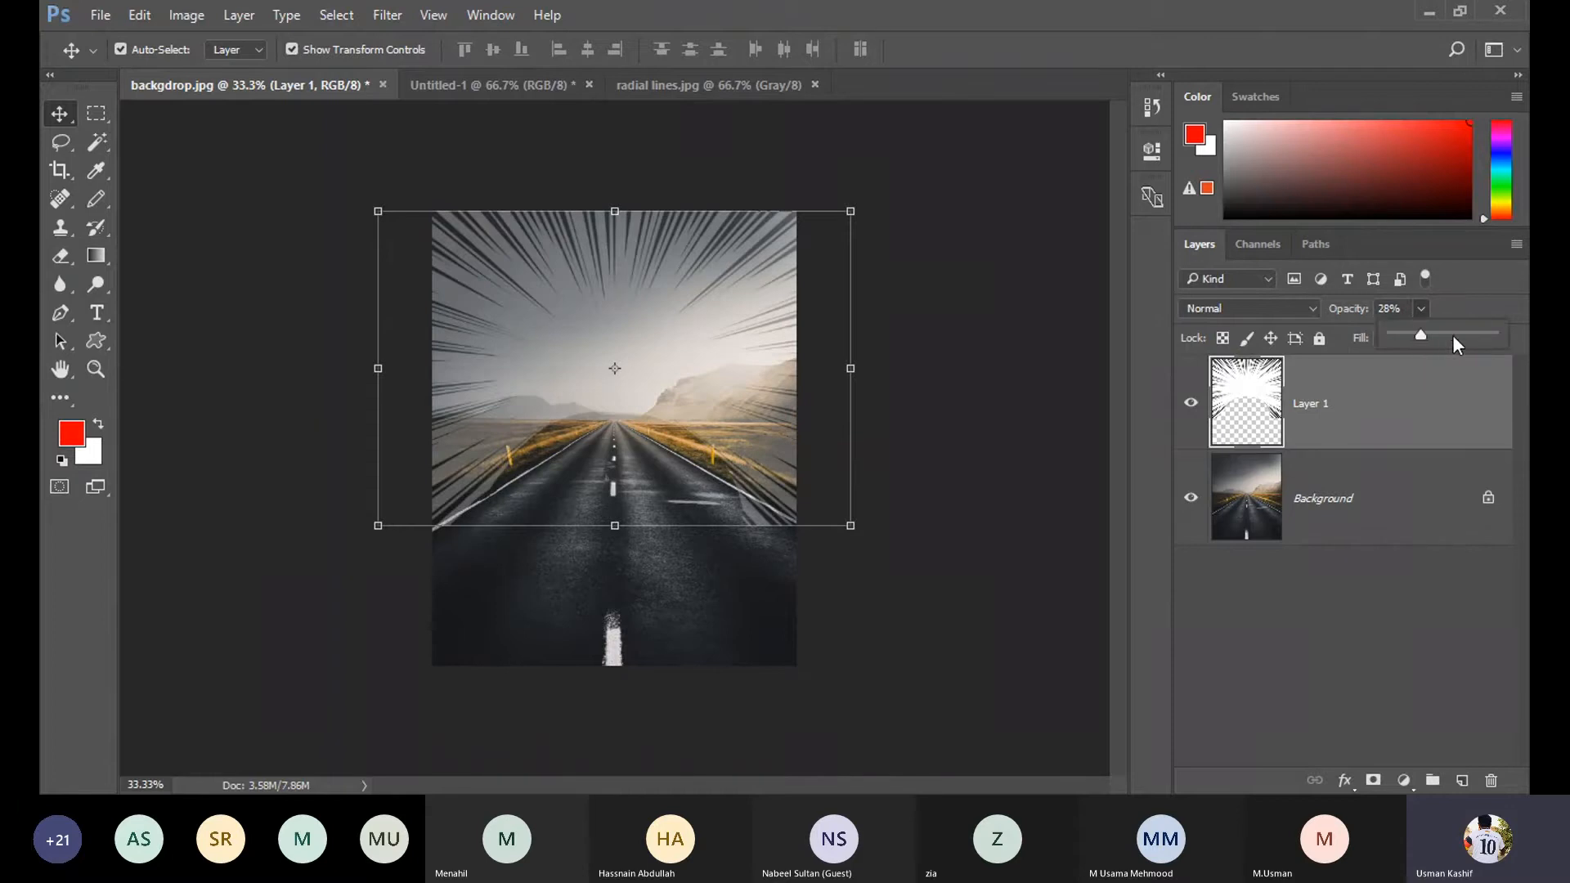
left_click_drag(1452, 336, 1494, 332)
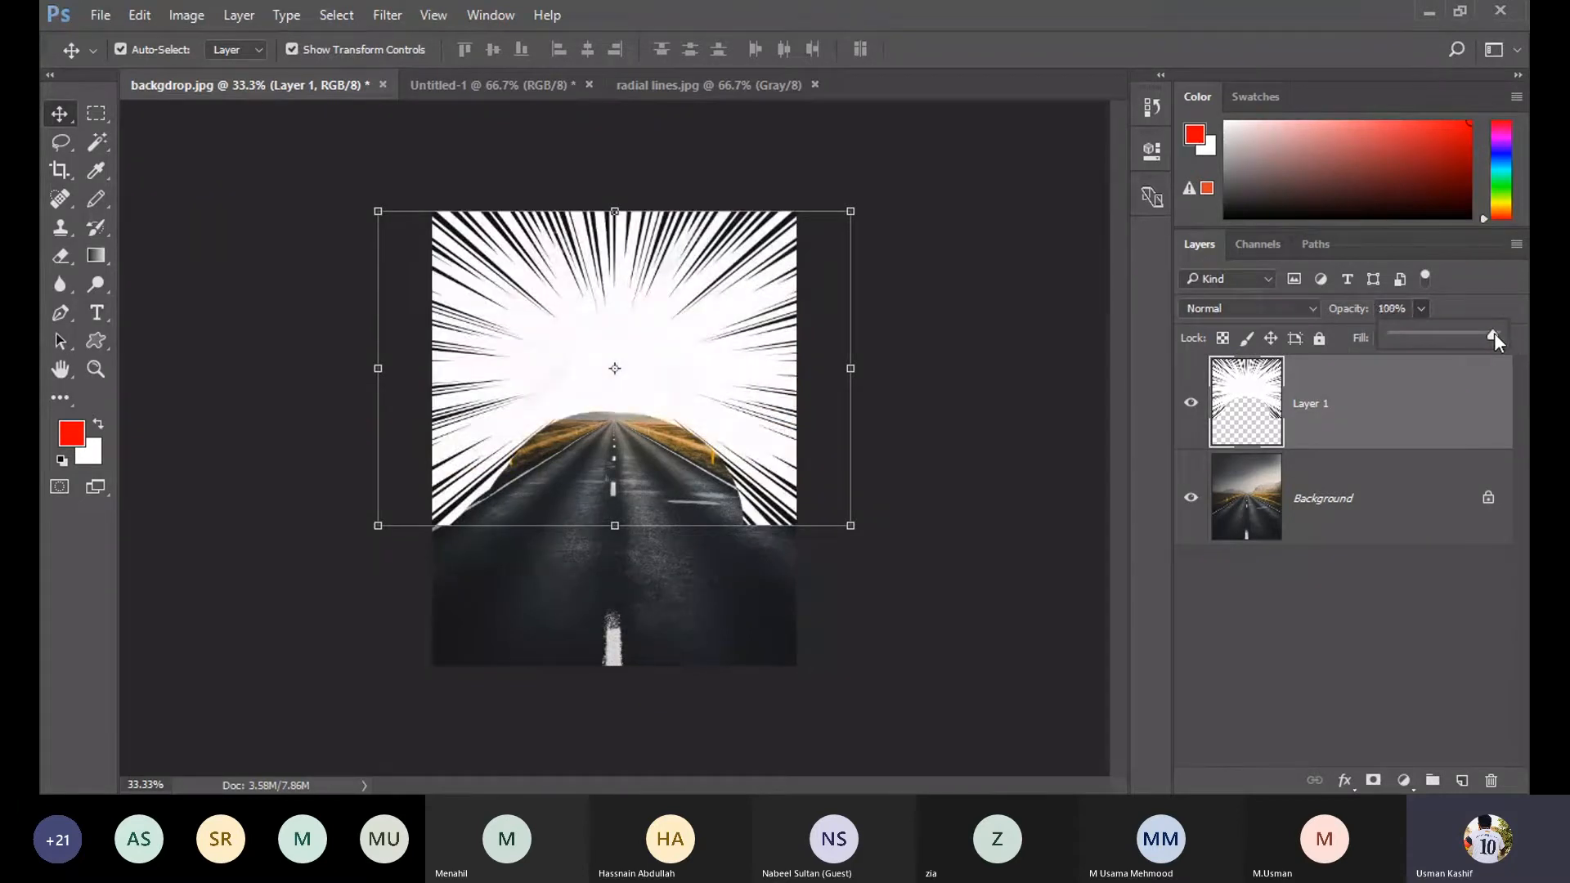
left_click(1392, 293)
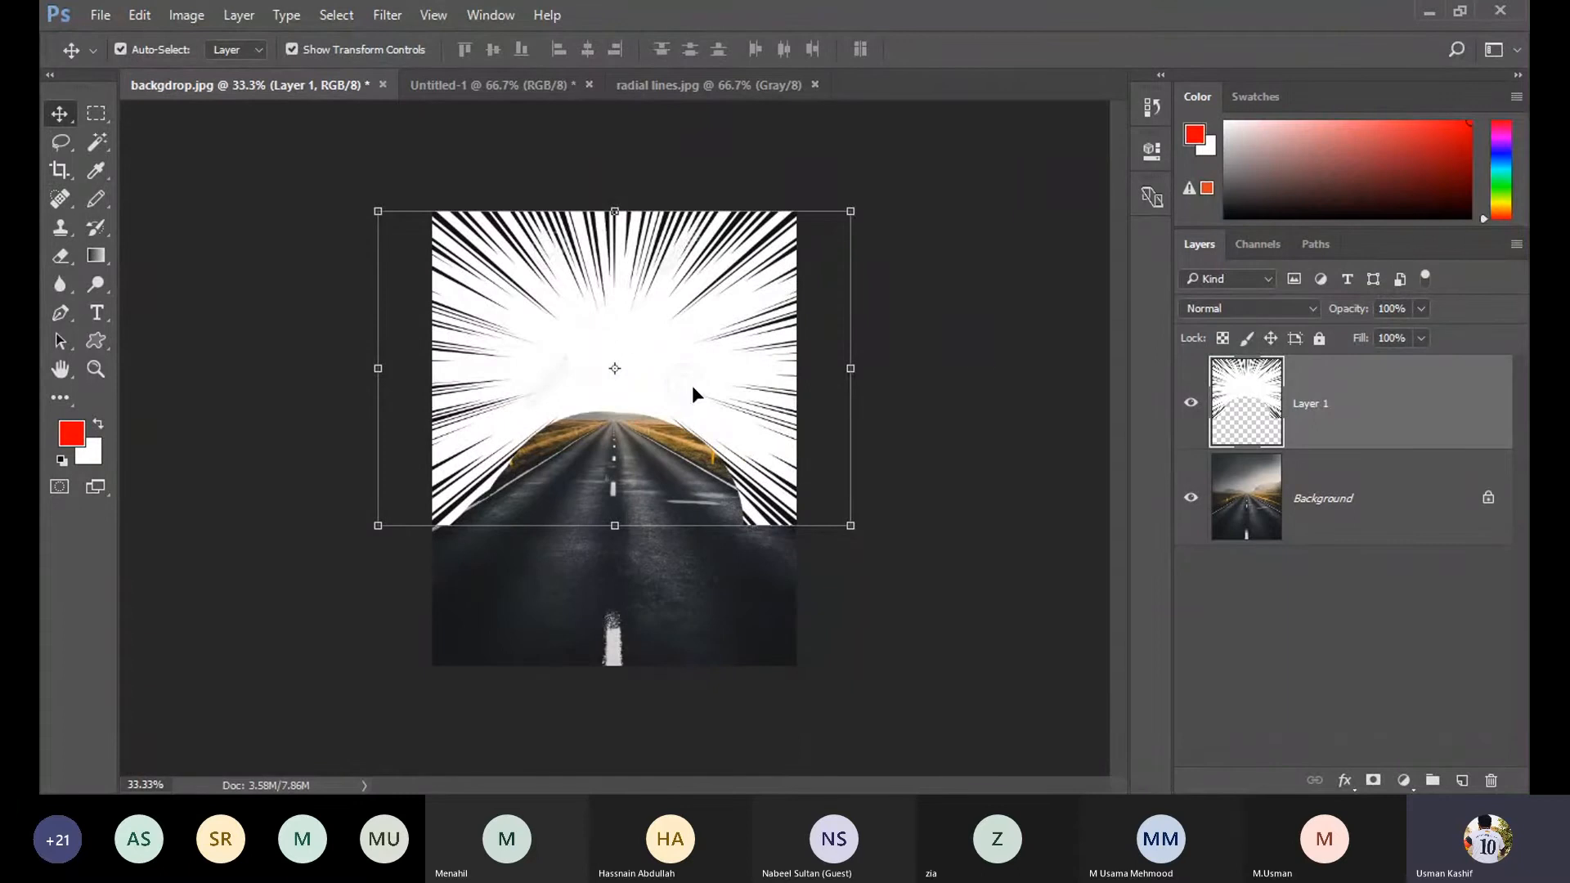
Cycle the full-opacity radial lines layer's blending mode from Normal through Multiply to Linear Burn.
left_click(1227, 310)
left_click(1200, 327)
key("Down")
key("Down")
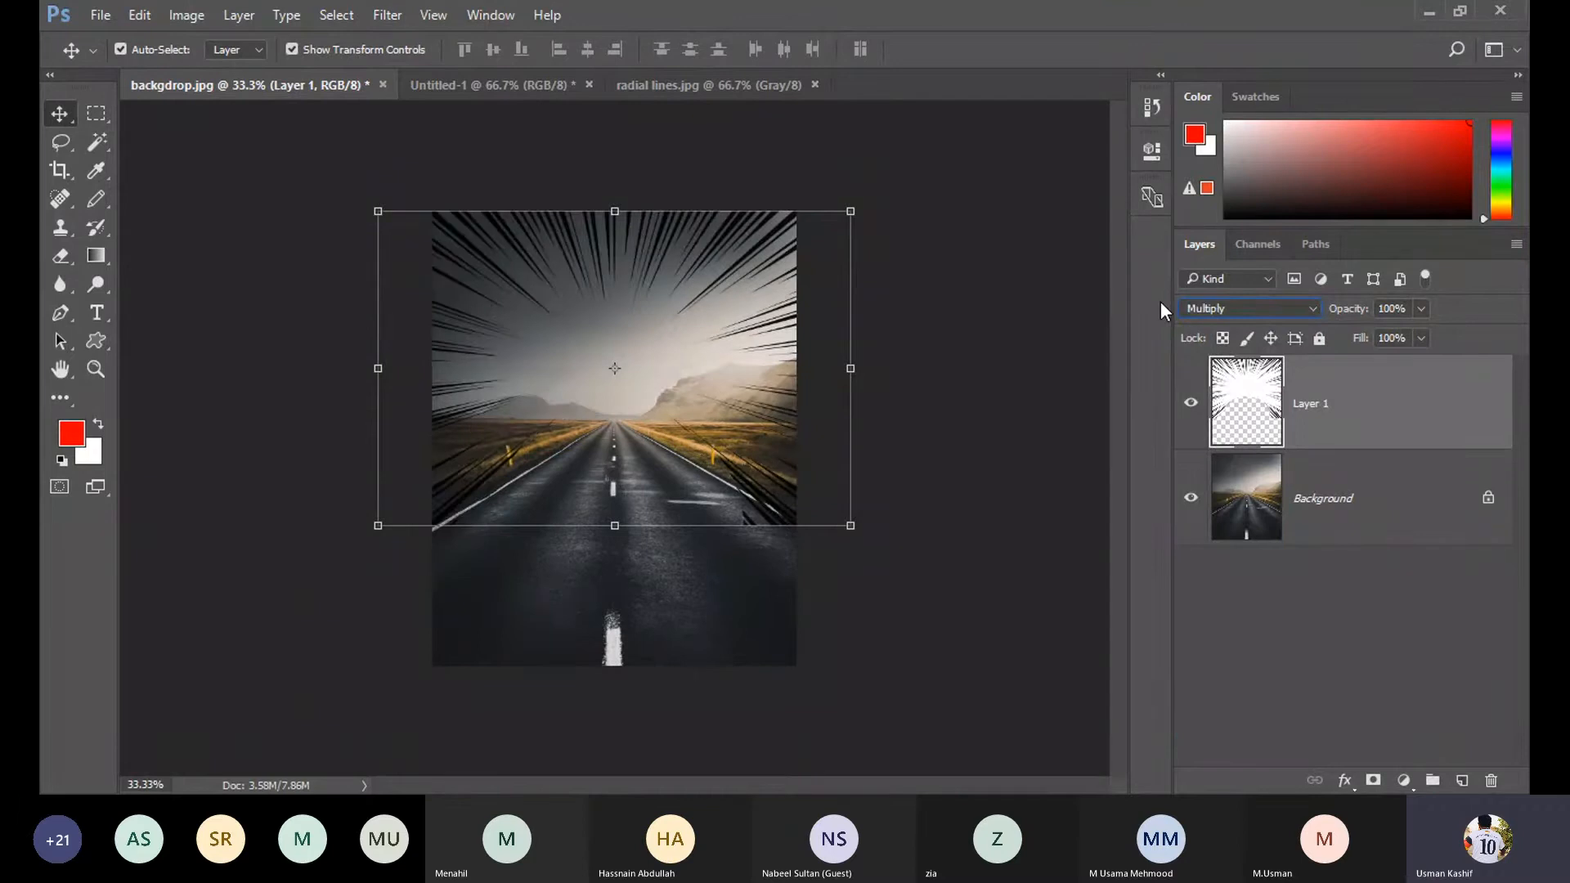
key("Down")
key("Down")
key("Down")
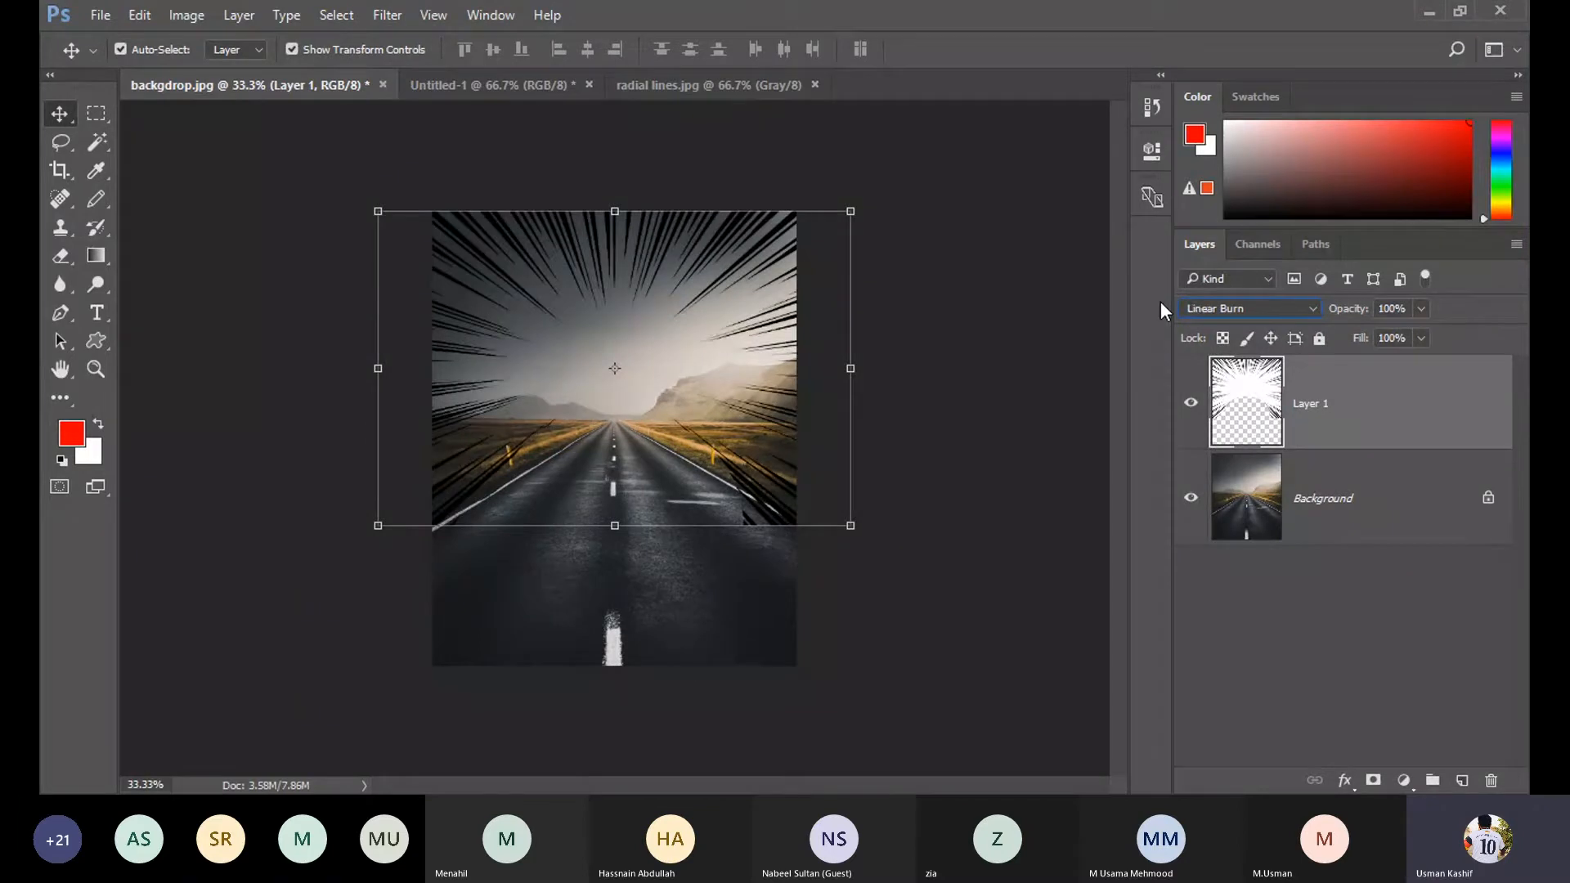
Advance the radial lines layer's blending mode through Screen and the other lightening modes to Overlay.
key("Down")
key("Down")
key("Down")
key("Down")
key("Down")
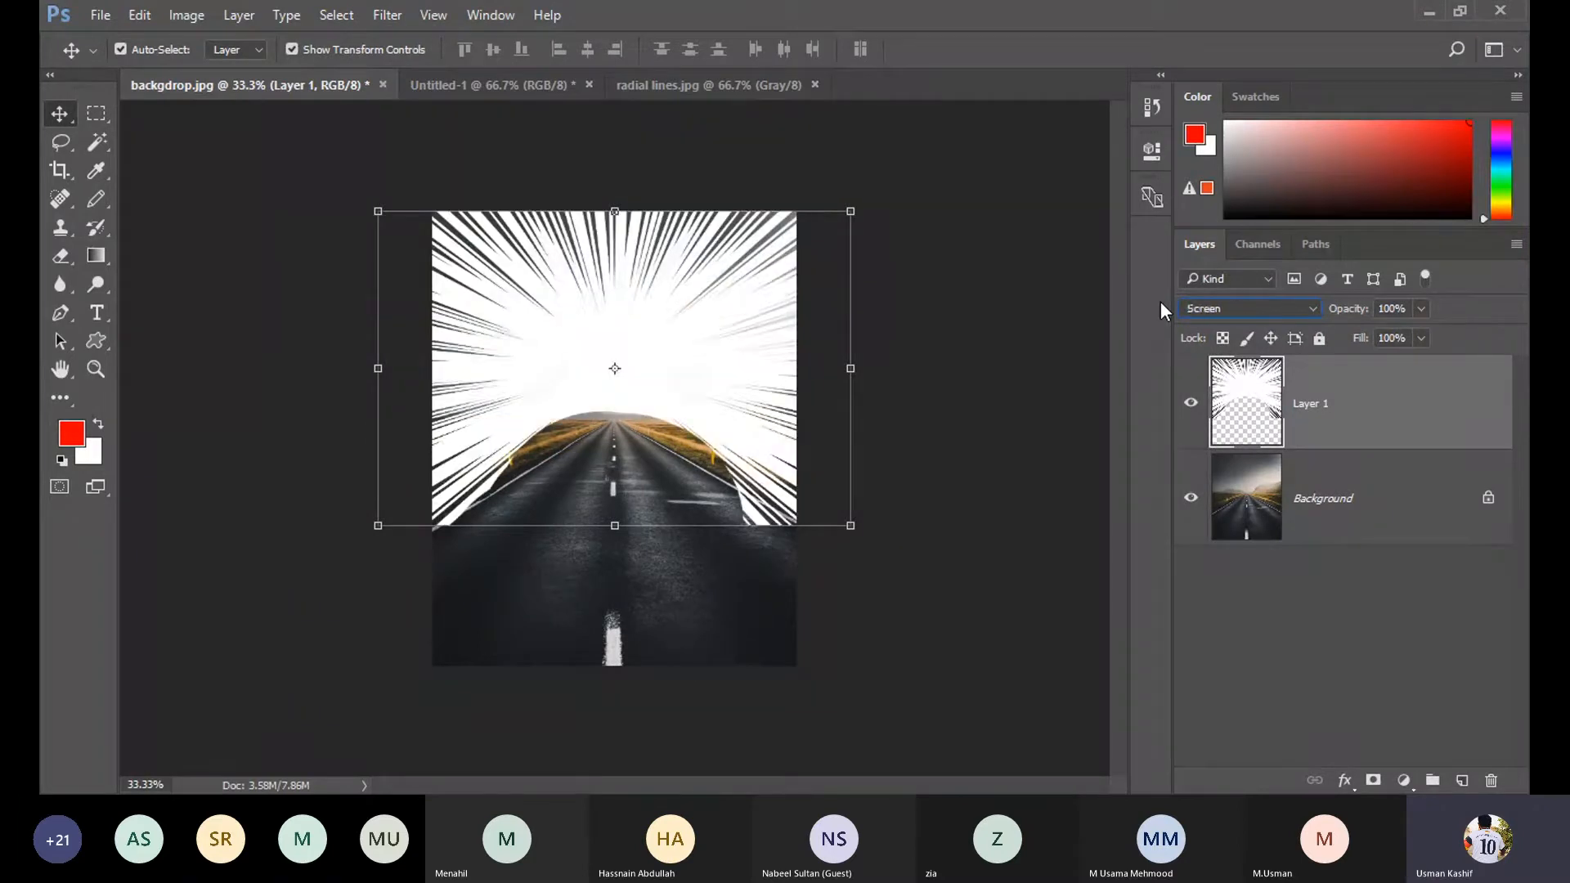
key("Down")
key("Down")
key("Down")
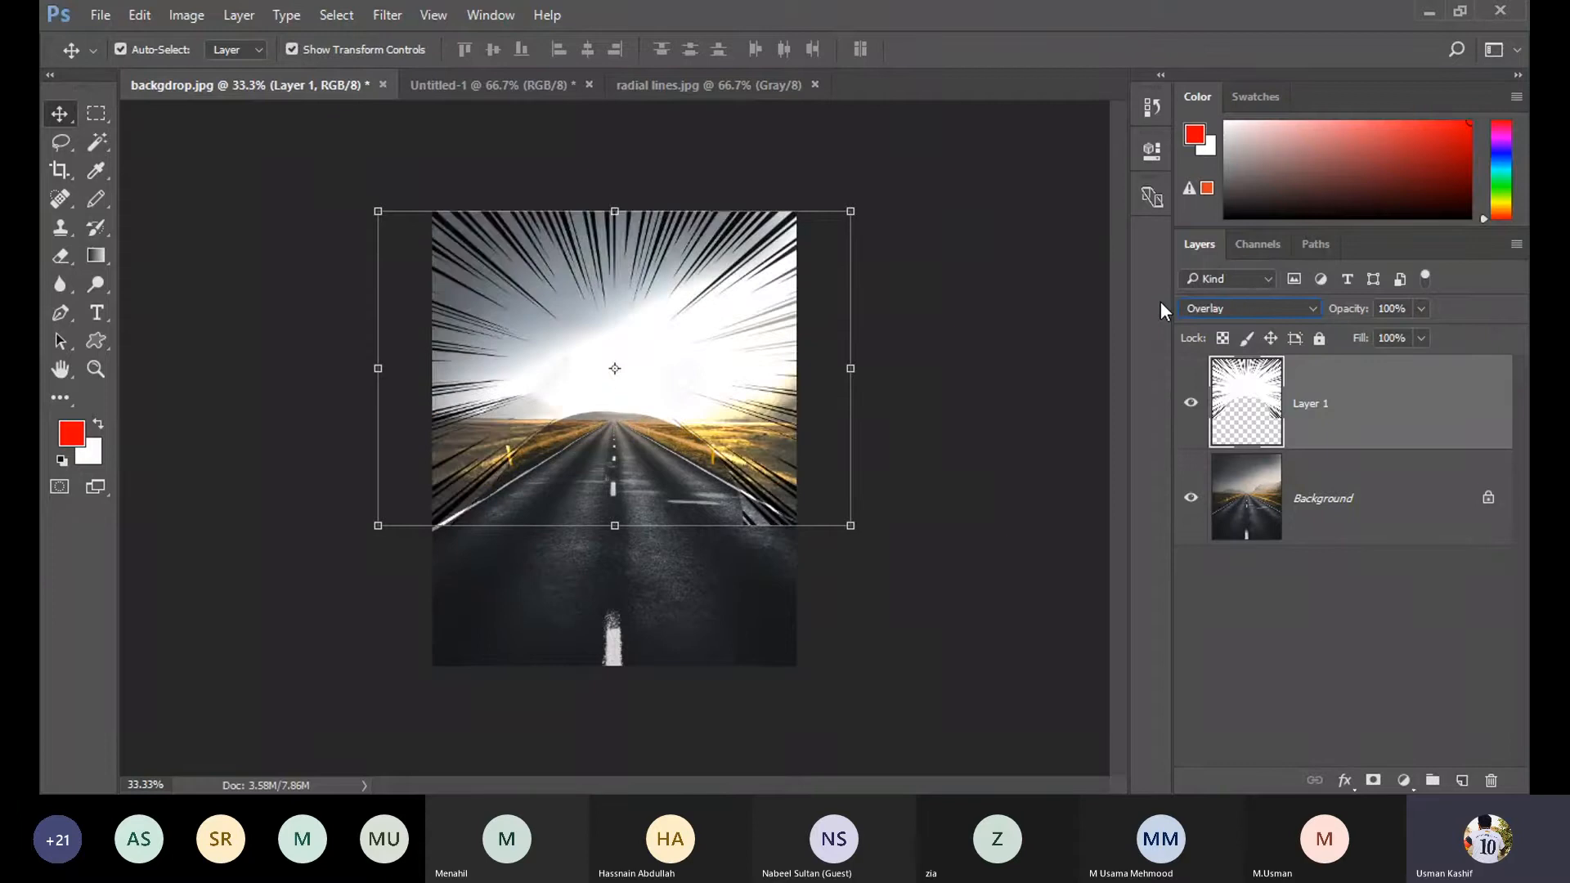
Advance the radial lines layer's blending mode through Vivid Light and Difference to Divide.
key("Down")
key("Down")
key("Down")
key("Down")
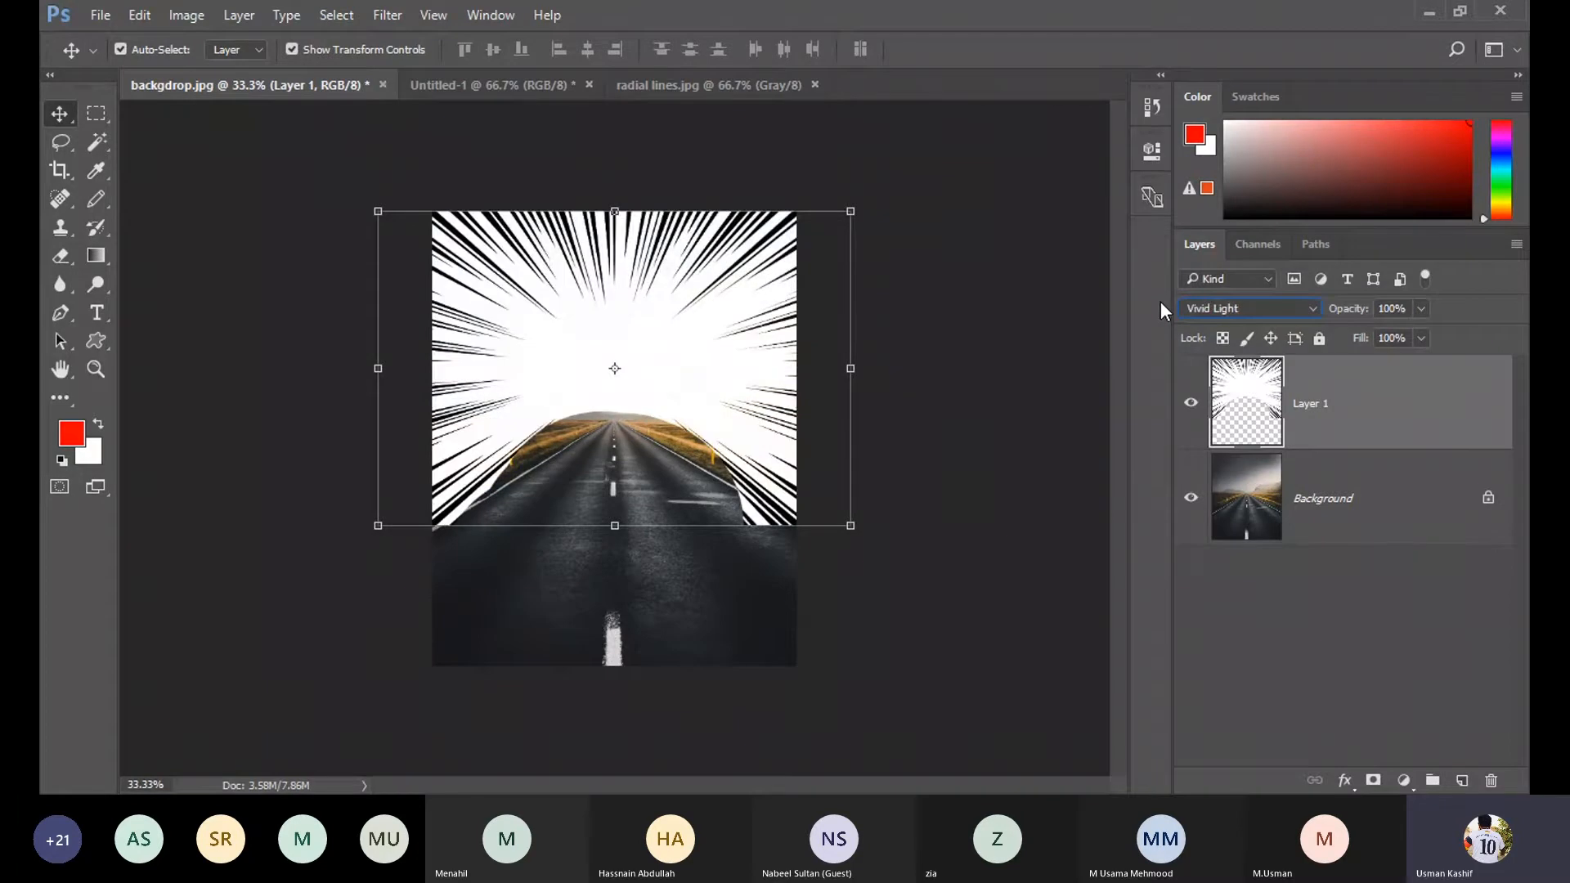
key("Down")
key("Down")
key("Down")
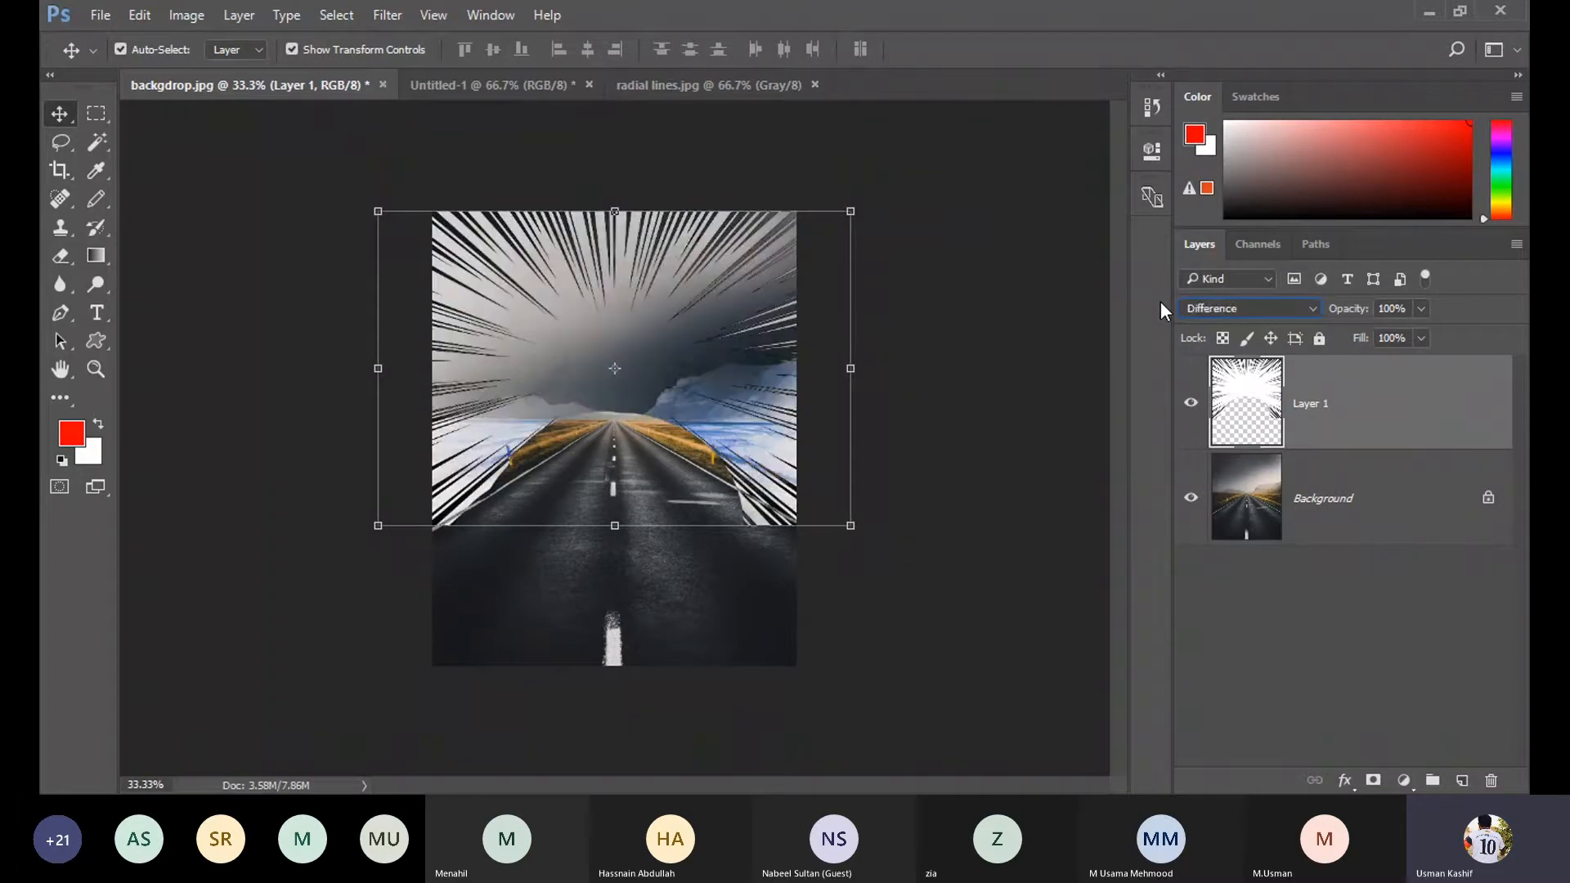
key("Down")
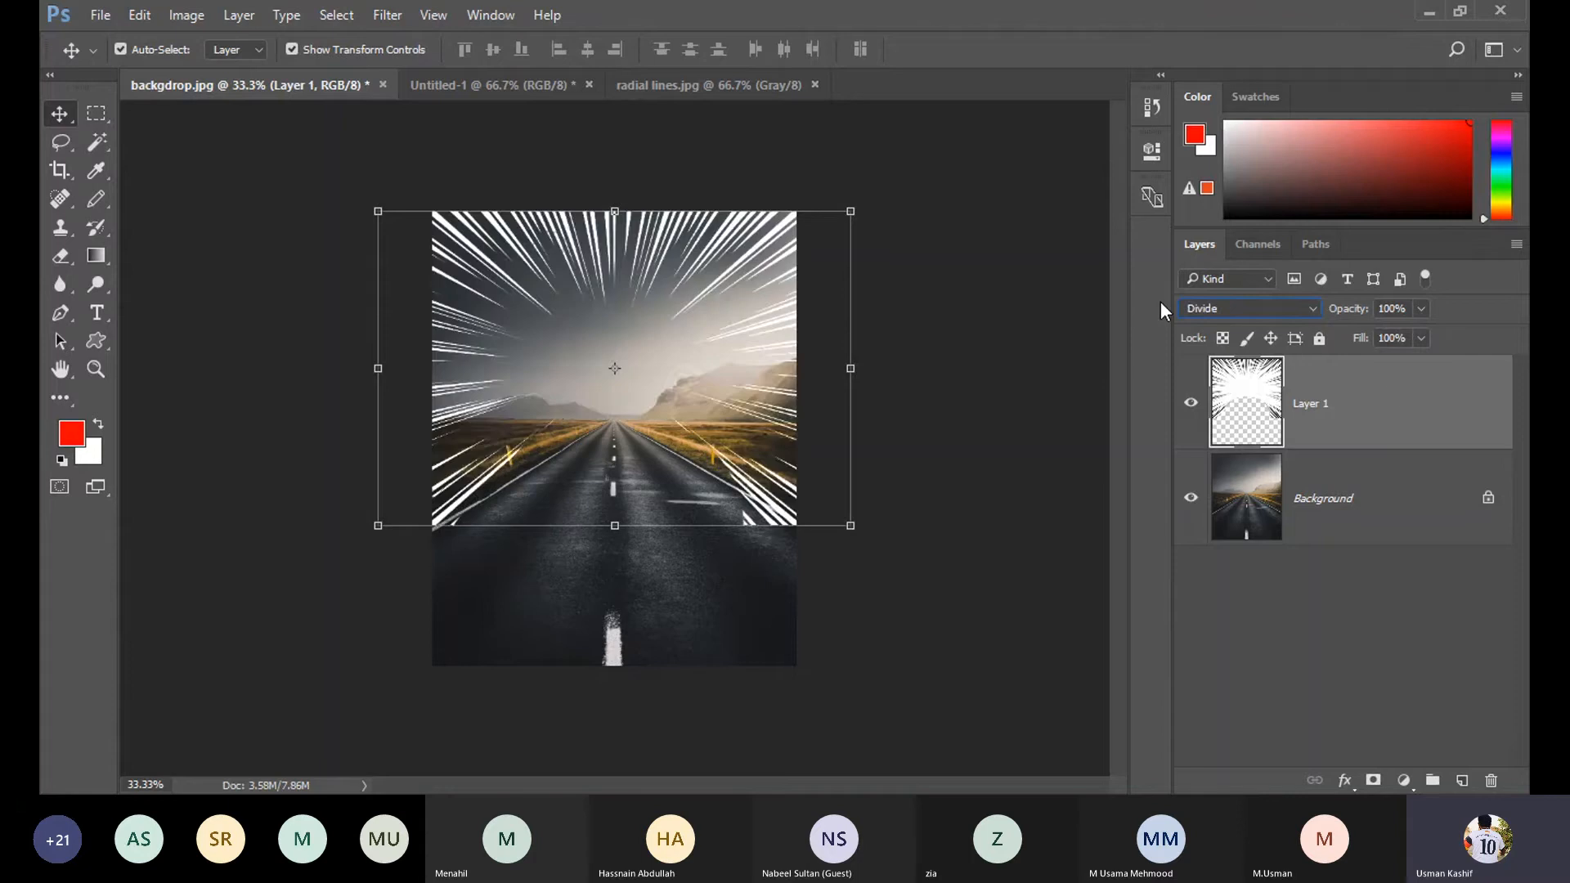
Reduce the Divide-blended radial lines layer's opacity to 11% and its fill to 67%.
left_click(1422, 309)
left_click_drag(1388, 339, 1336, 338)
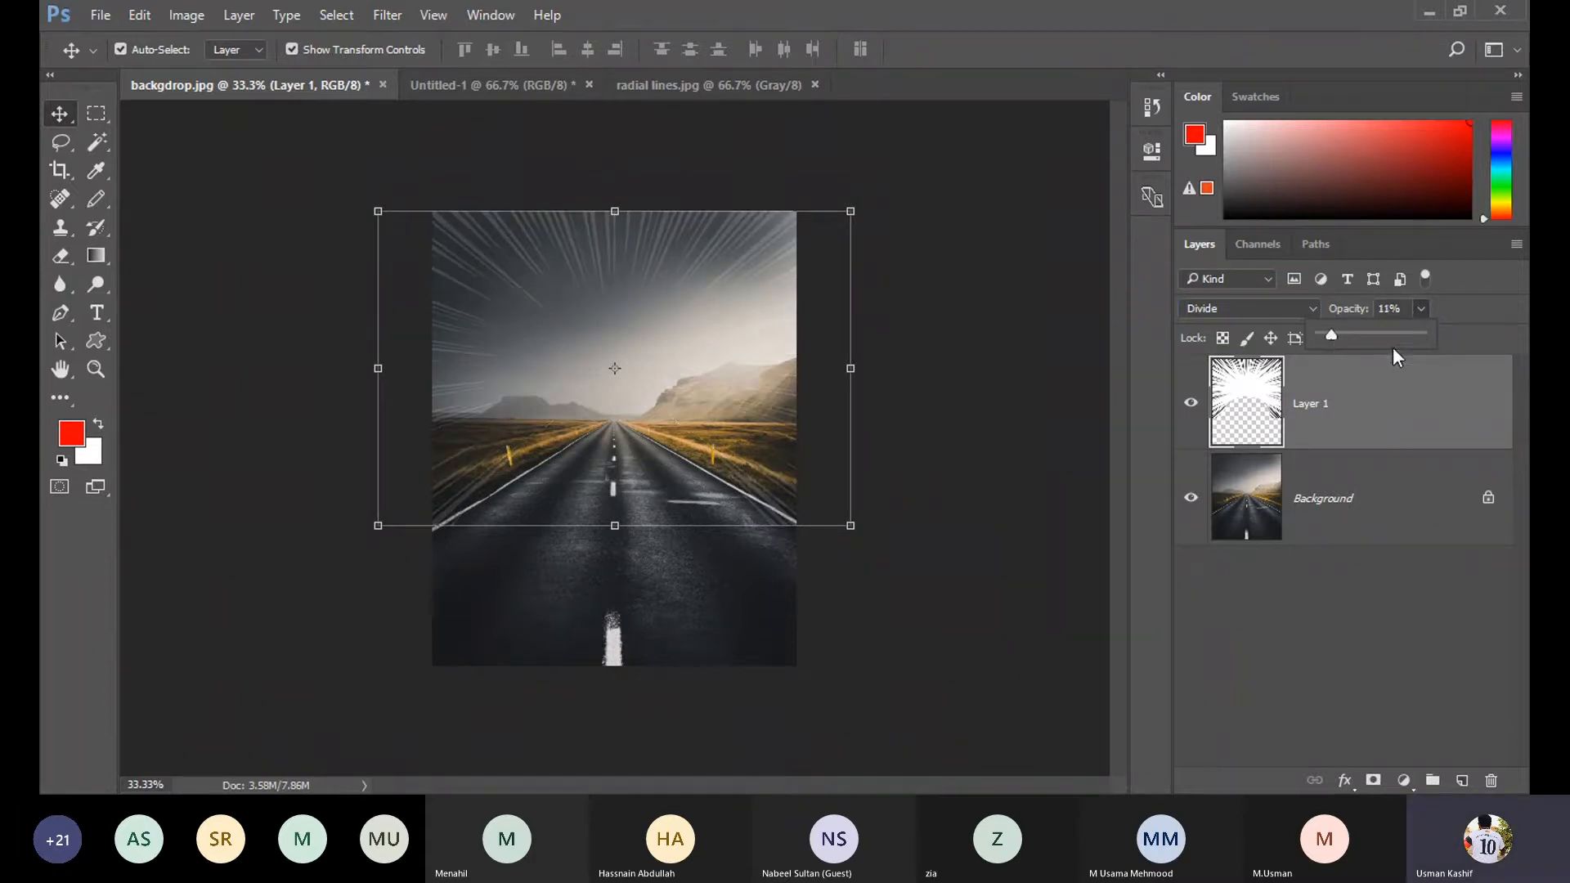
left_click(1461, 338)
left_click(1421, 338)
left_click_drag(1427, 363, 1371, 366)
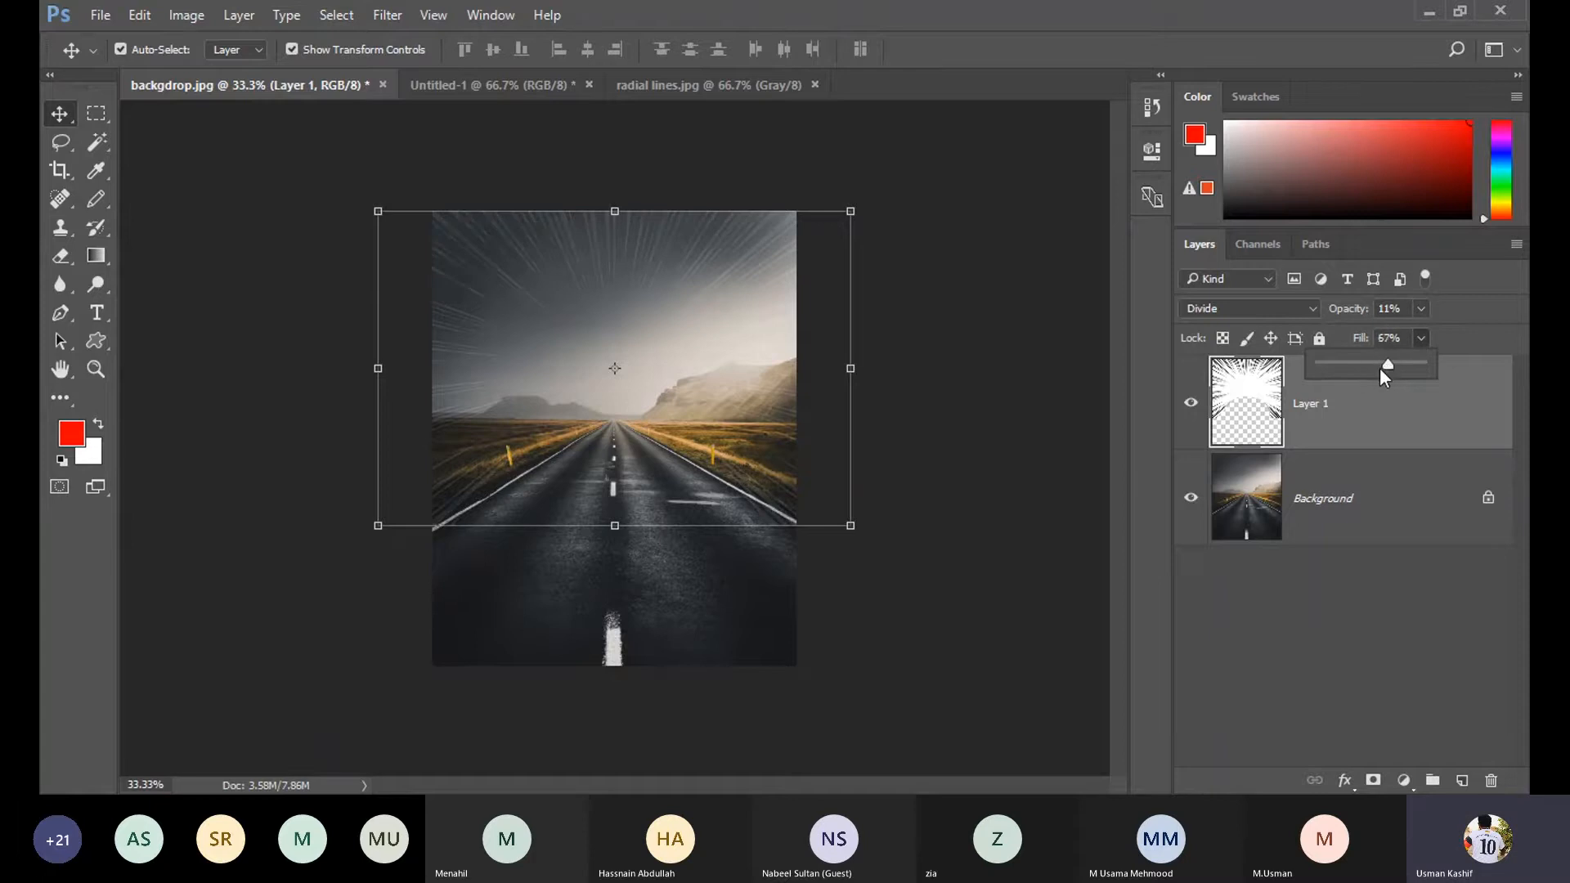
Raise the Divide-blended radial lines layer's opacity to 51%, restore its fill to 100%, and bring its opacity up to 100%.
left_click(1420, 309)
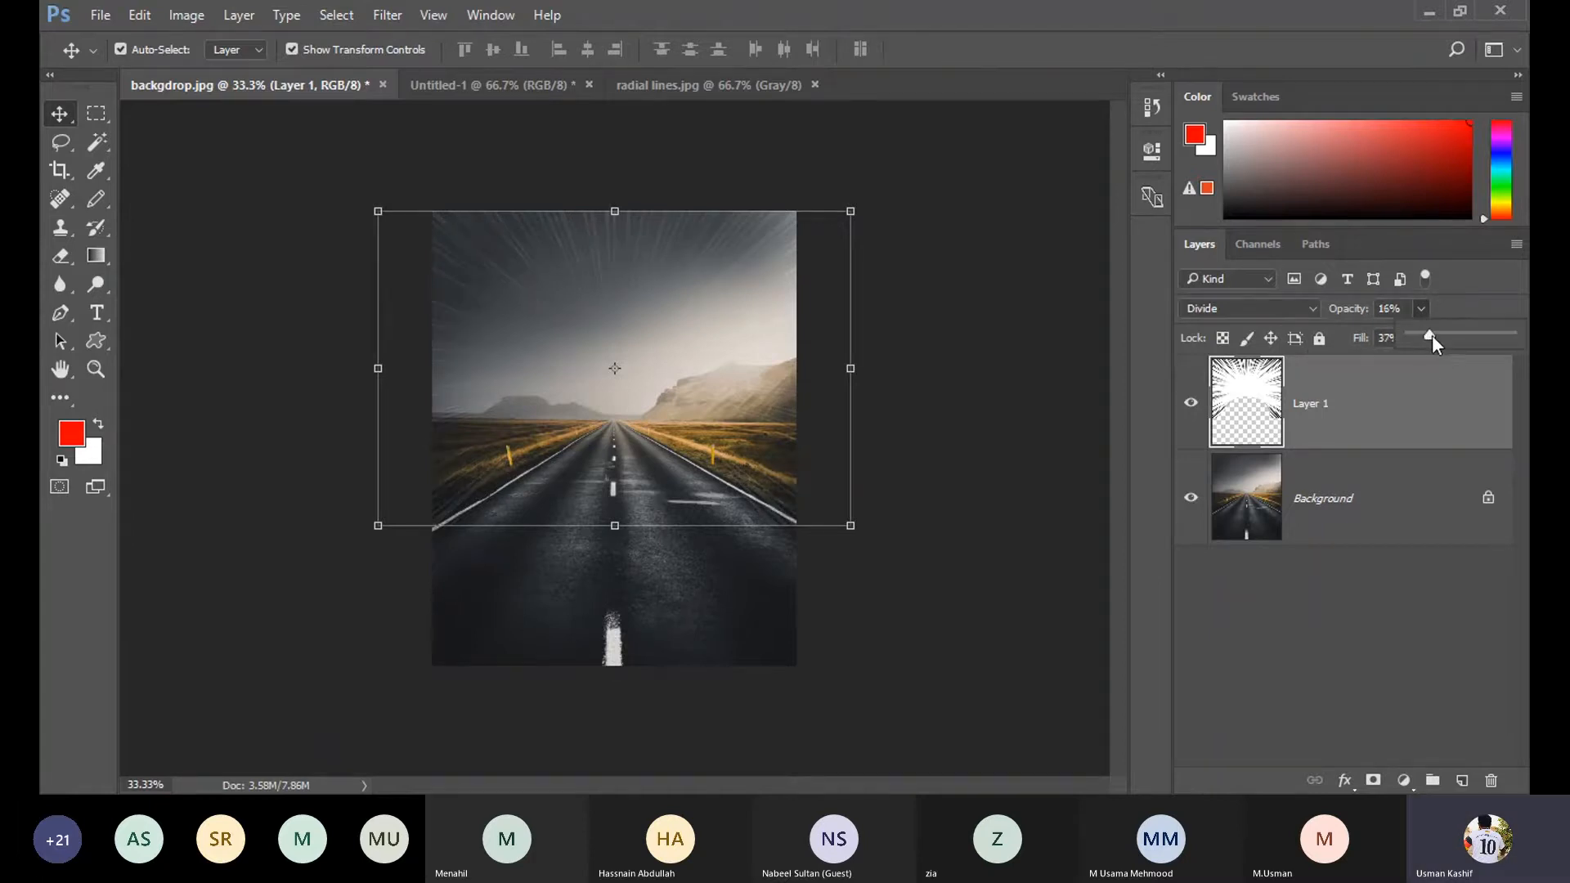
left_click_drag(1449, 336, 1461, 336)
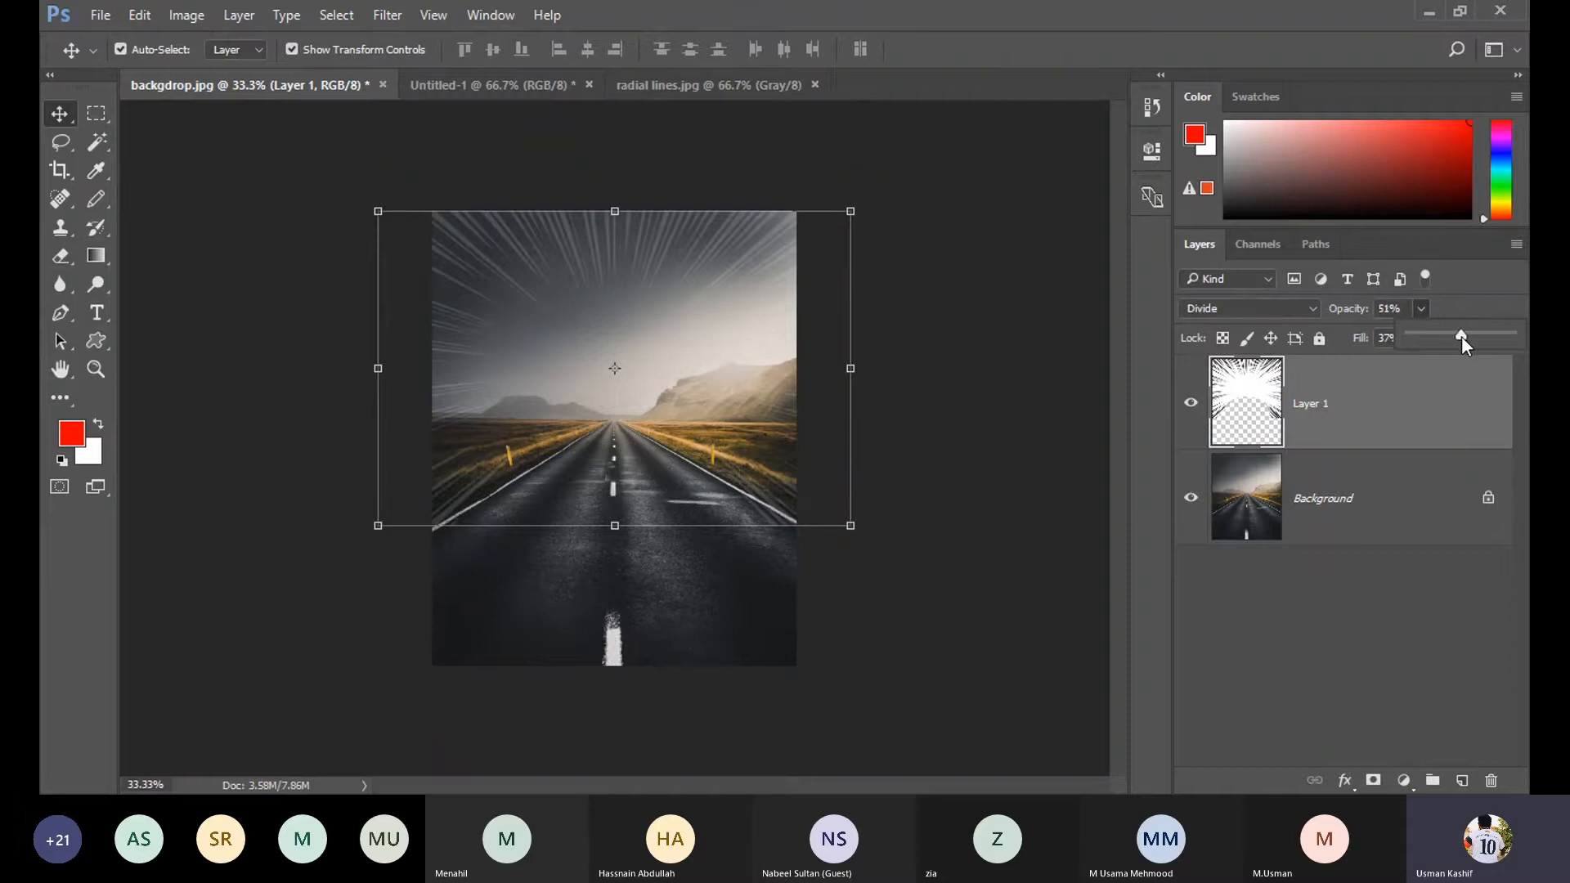
left_click(1421, 338)
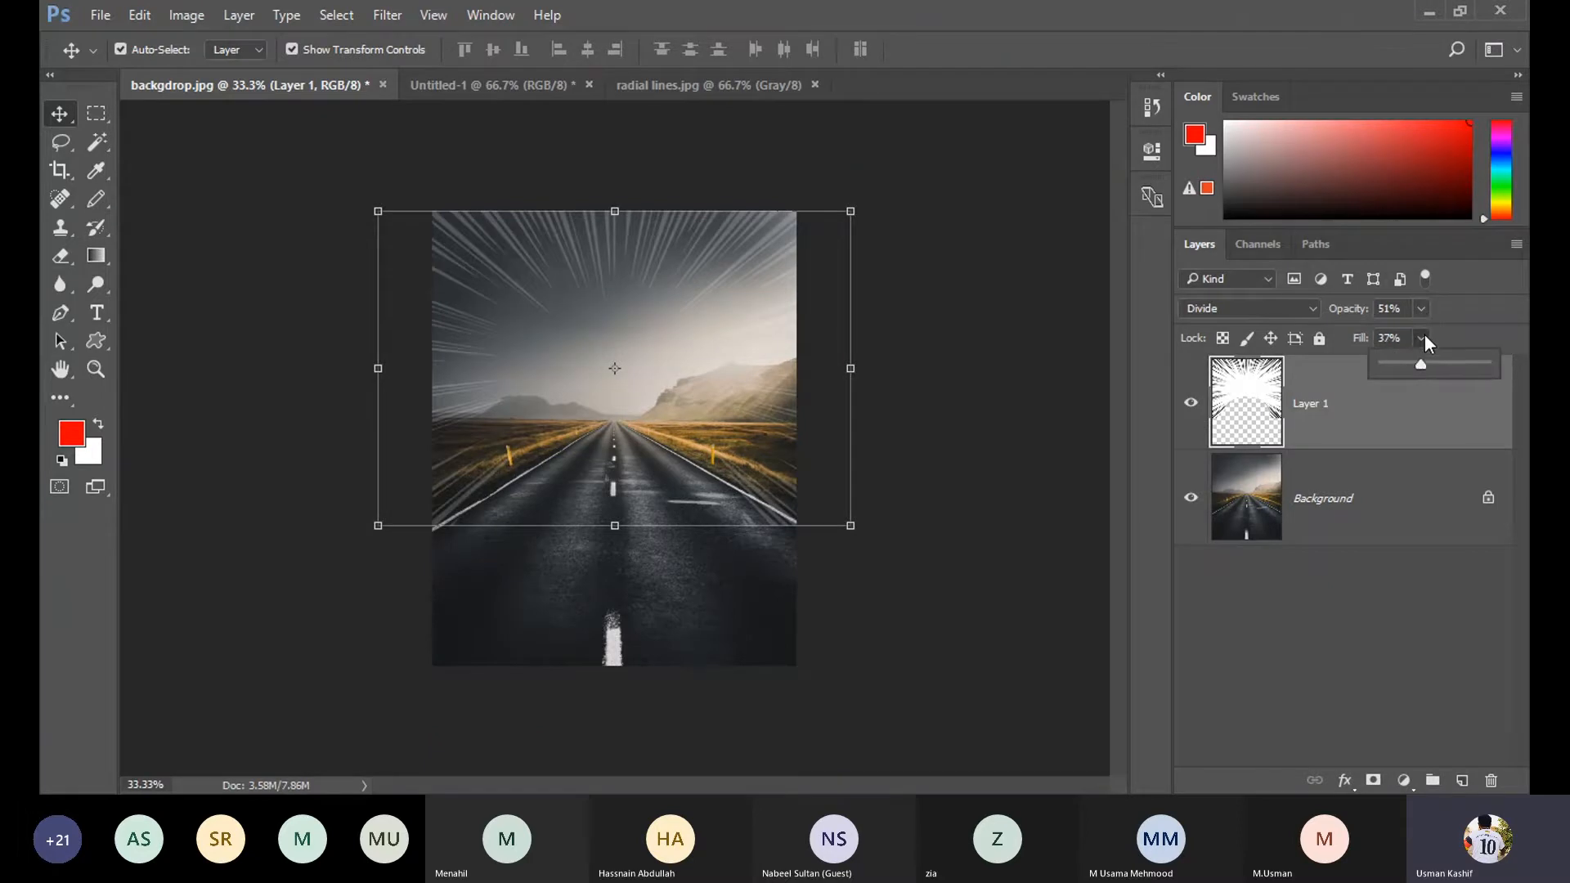
left_click_drag(1421, 366, 1503, 385)
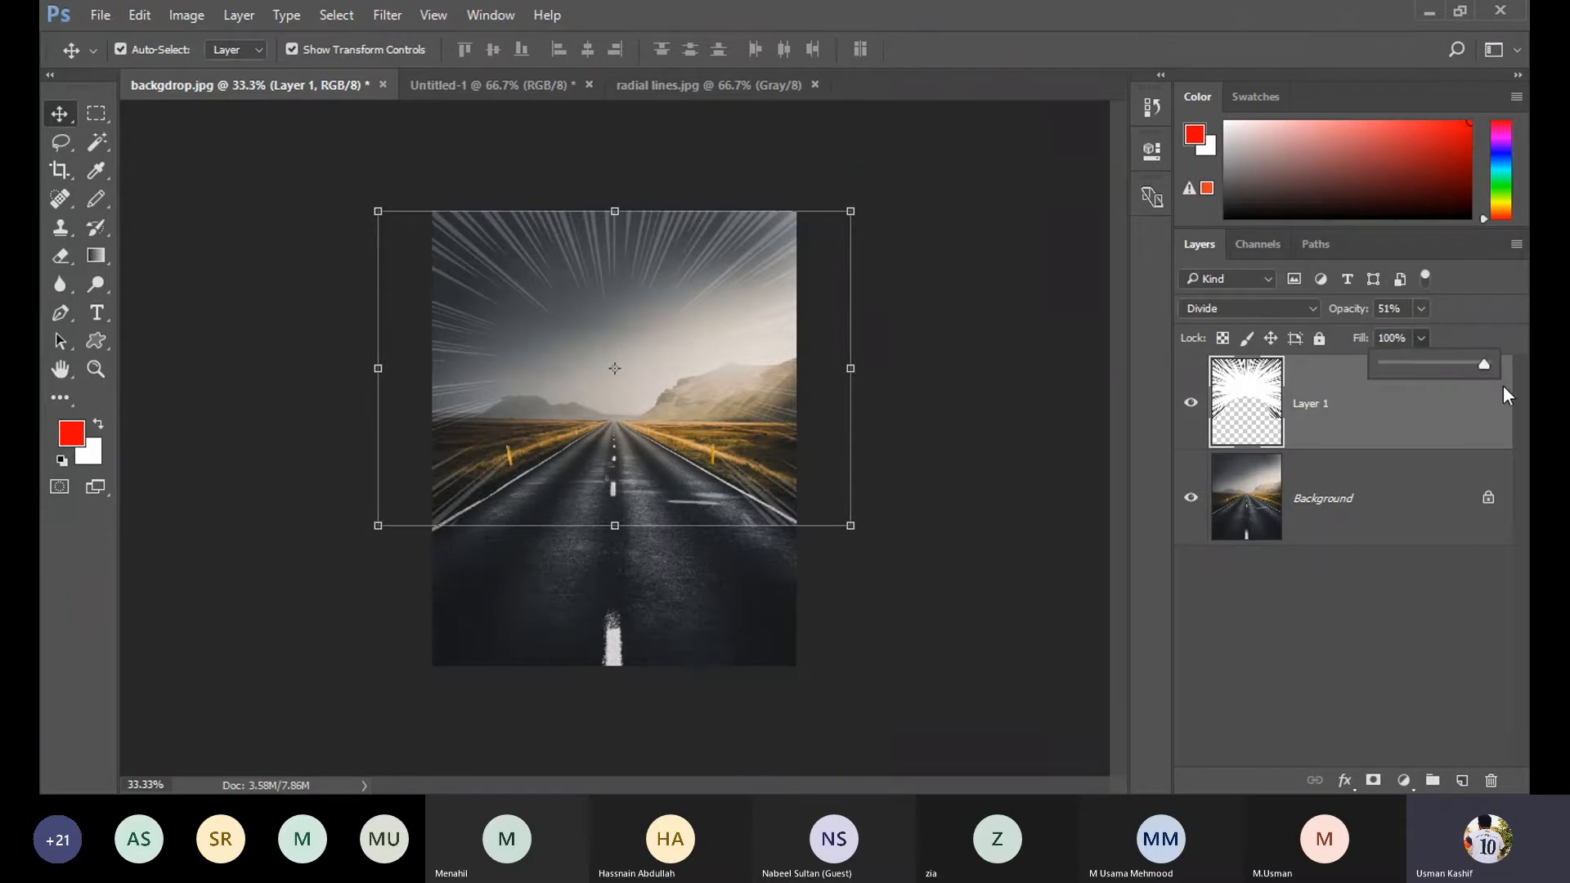
left_click(1421, 309)
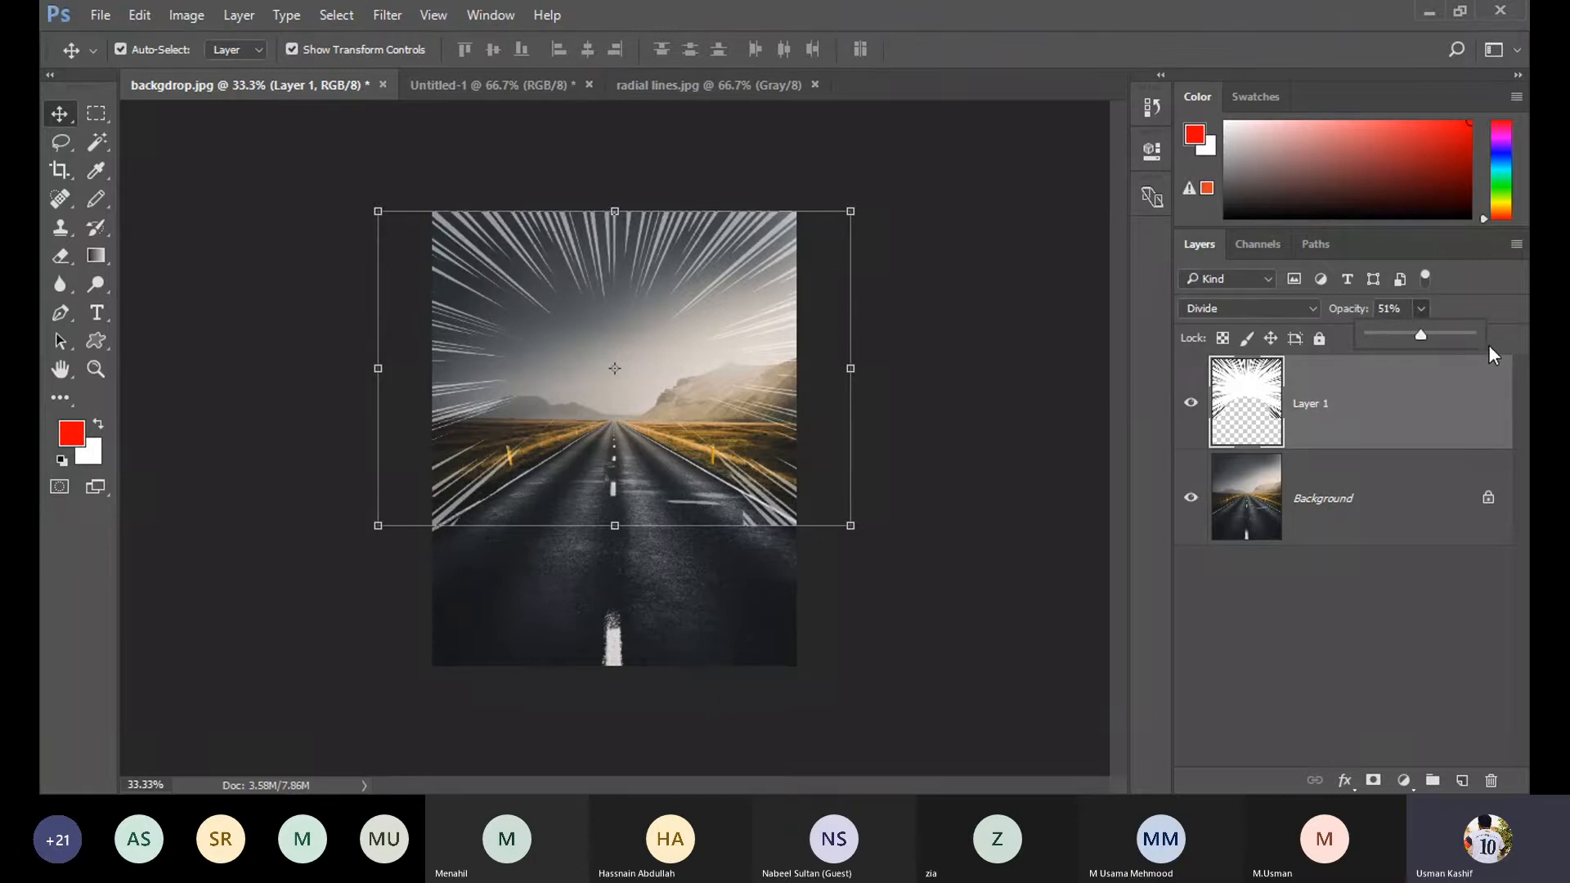
left_click_drag(1422, 334, 1482, 334)
Step the radial lines layer's blending mode backward from Divide through Subtract to Vivid Light.
left_click(1255, 318)
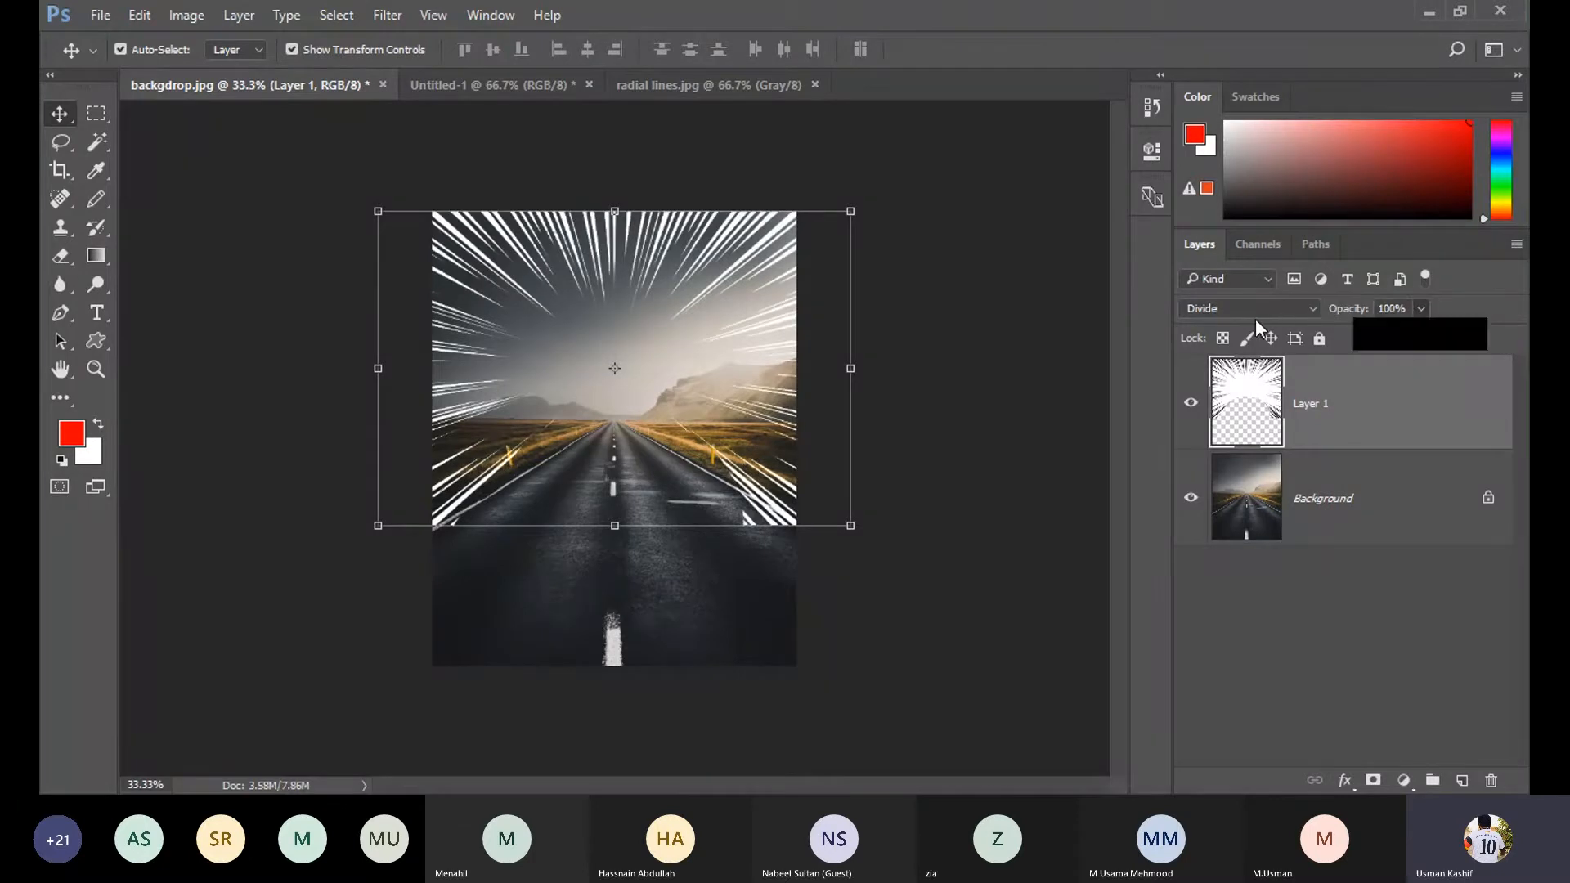
left_click(1250, 310)
left_click(1247, 311)
key("Up")
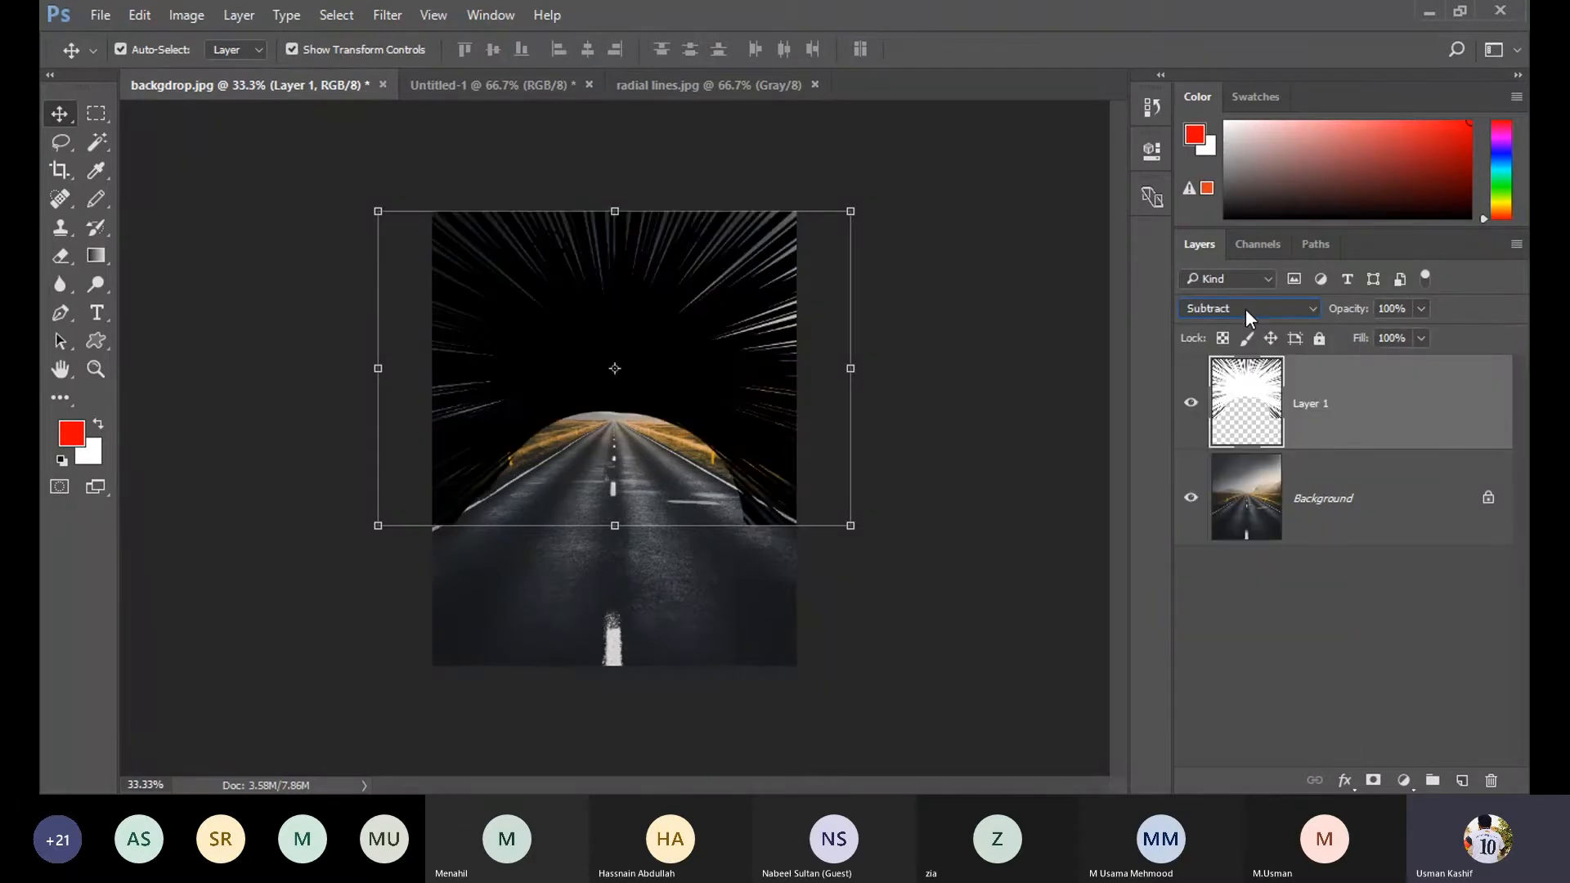
key("Up")
key("Up")
key("Up")
key("Up")
key("Up")
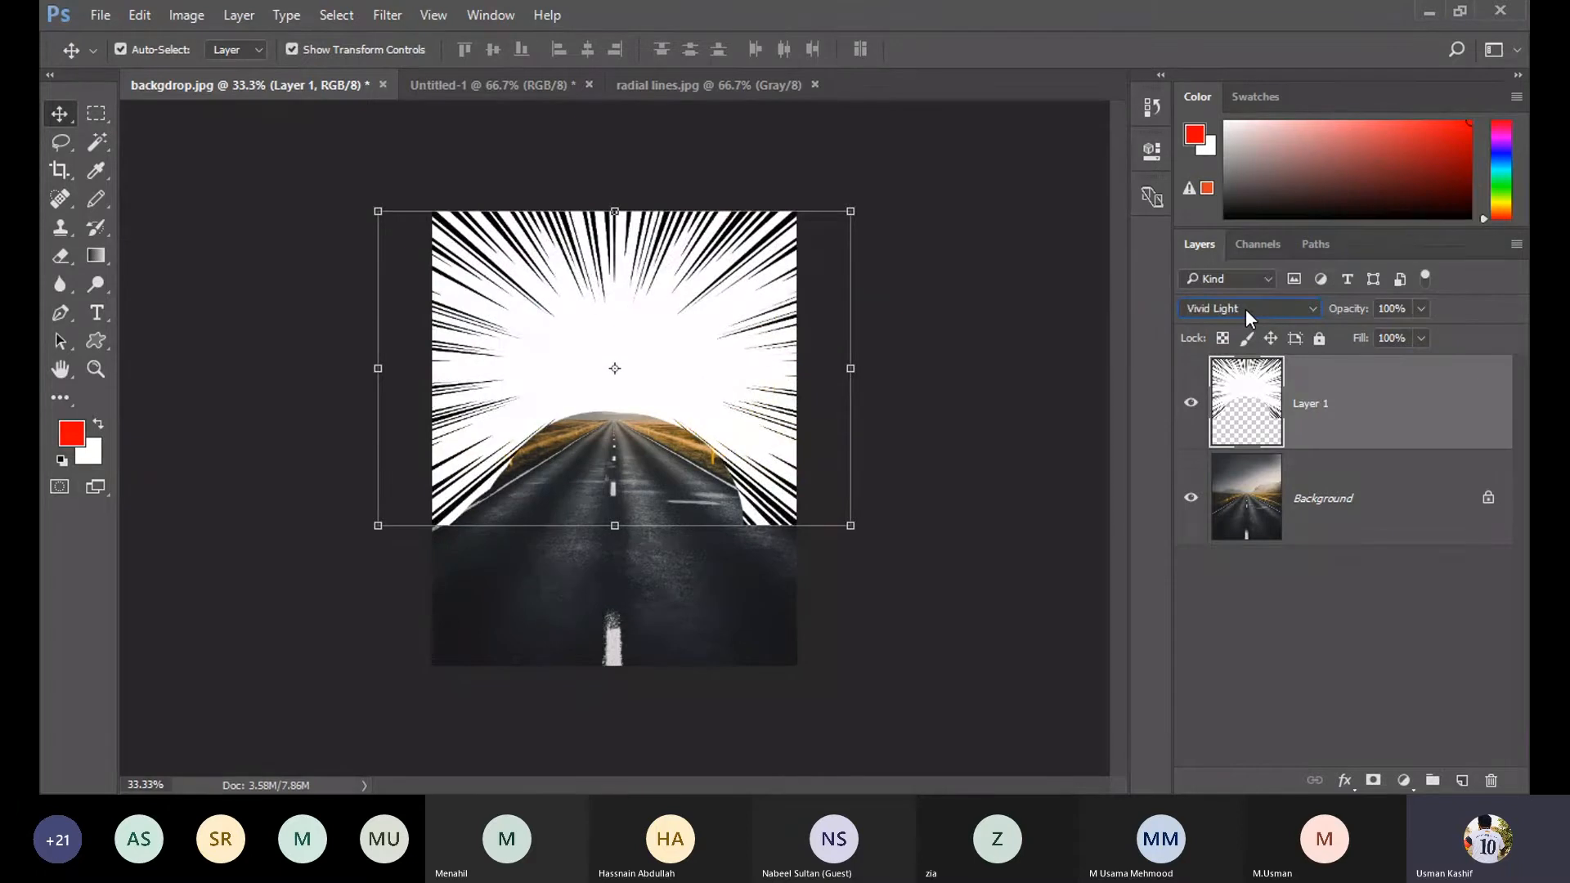
Continue stepping the radial lines layer's blending mode backward through Overlay and Darker Color to Multiply.
key("Up")
key("Up")
key("Up")
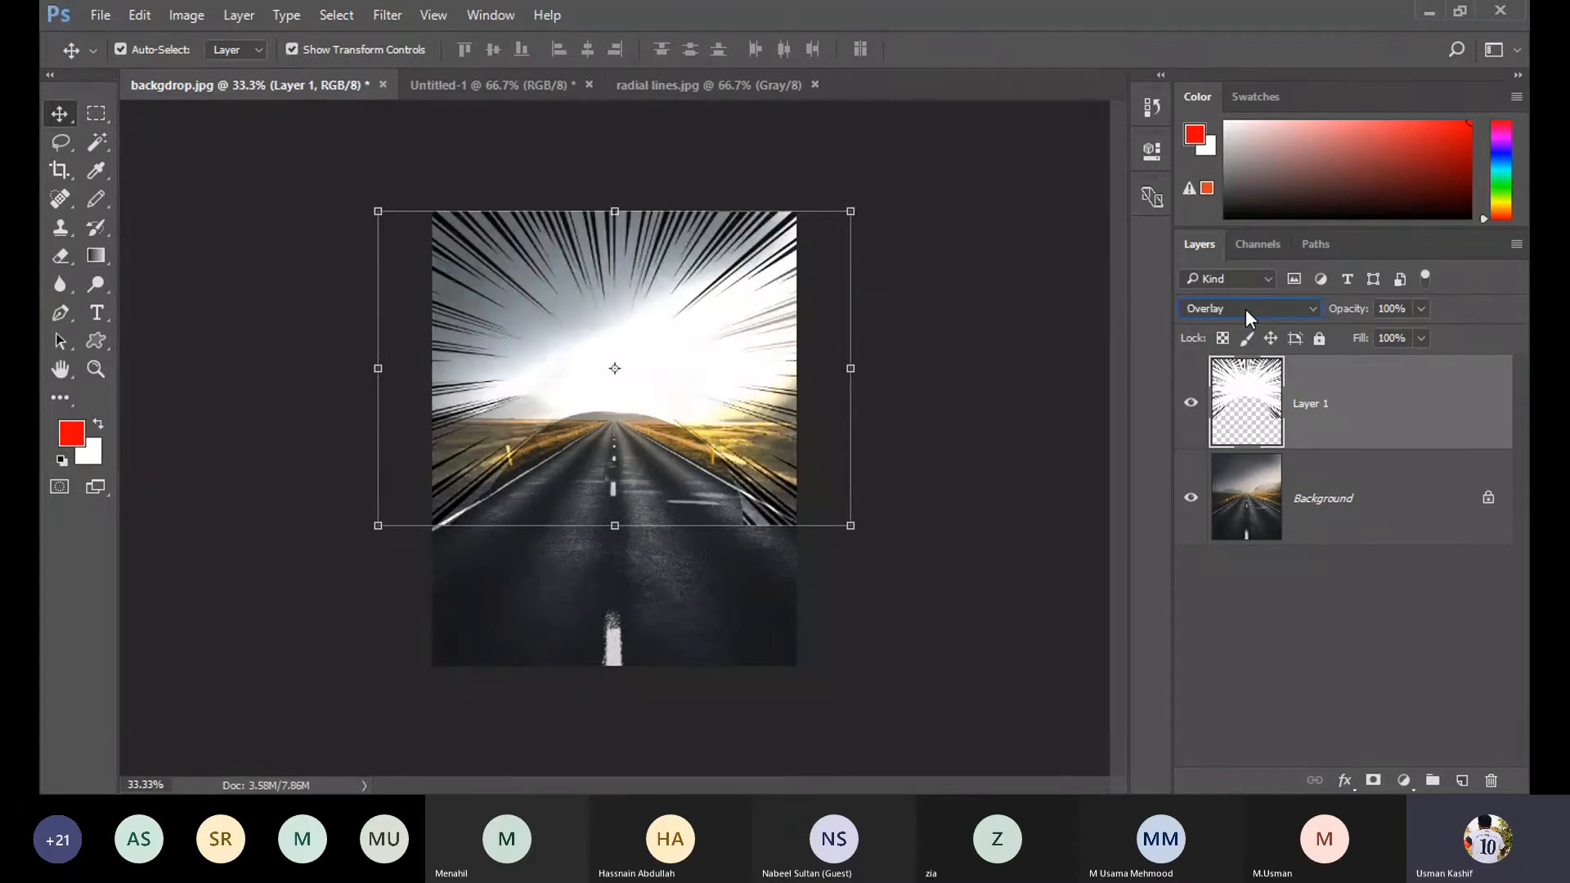
key("Up")
key("Up")
key("Up")
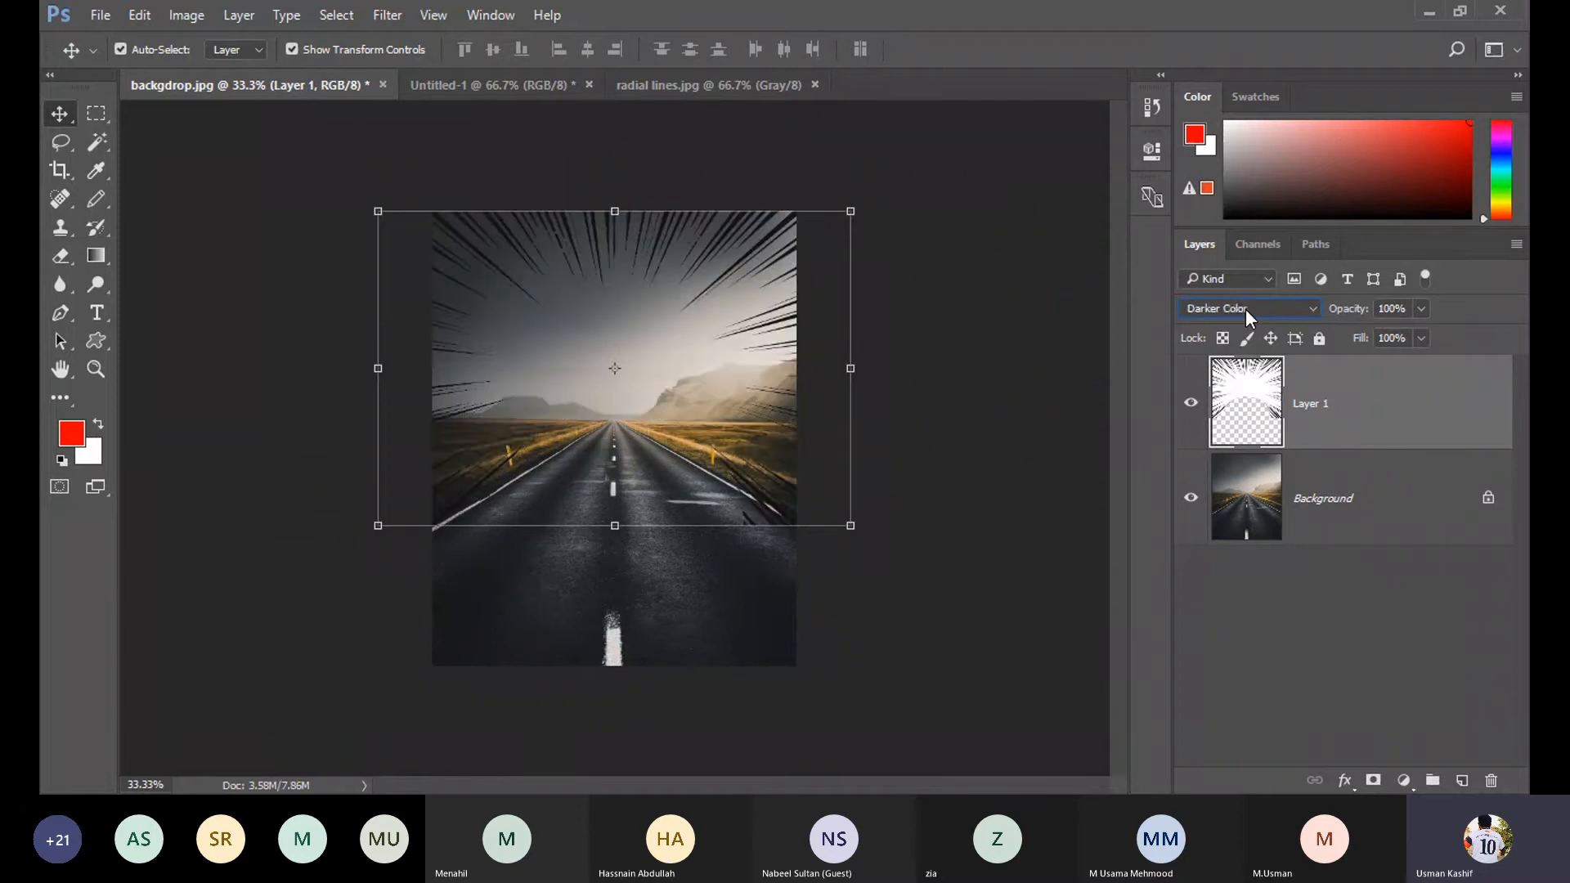
key("Up")
key("Up")
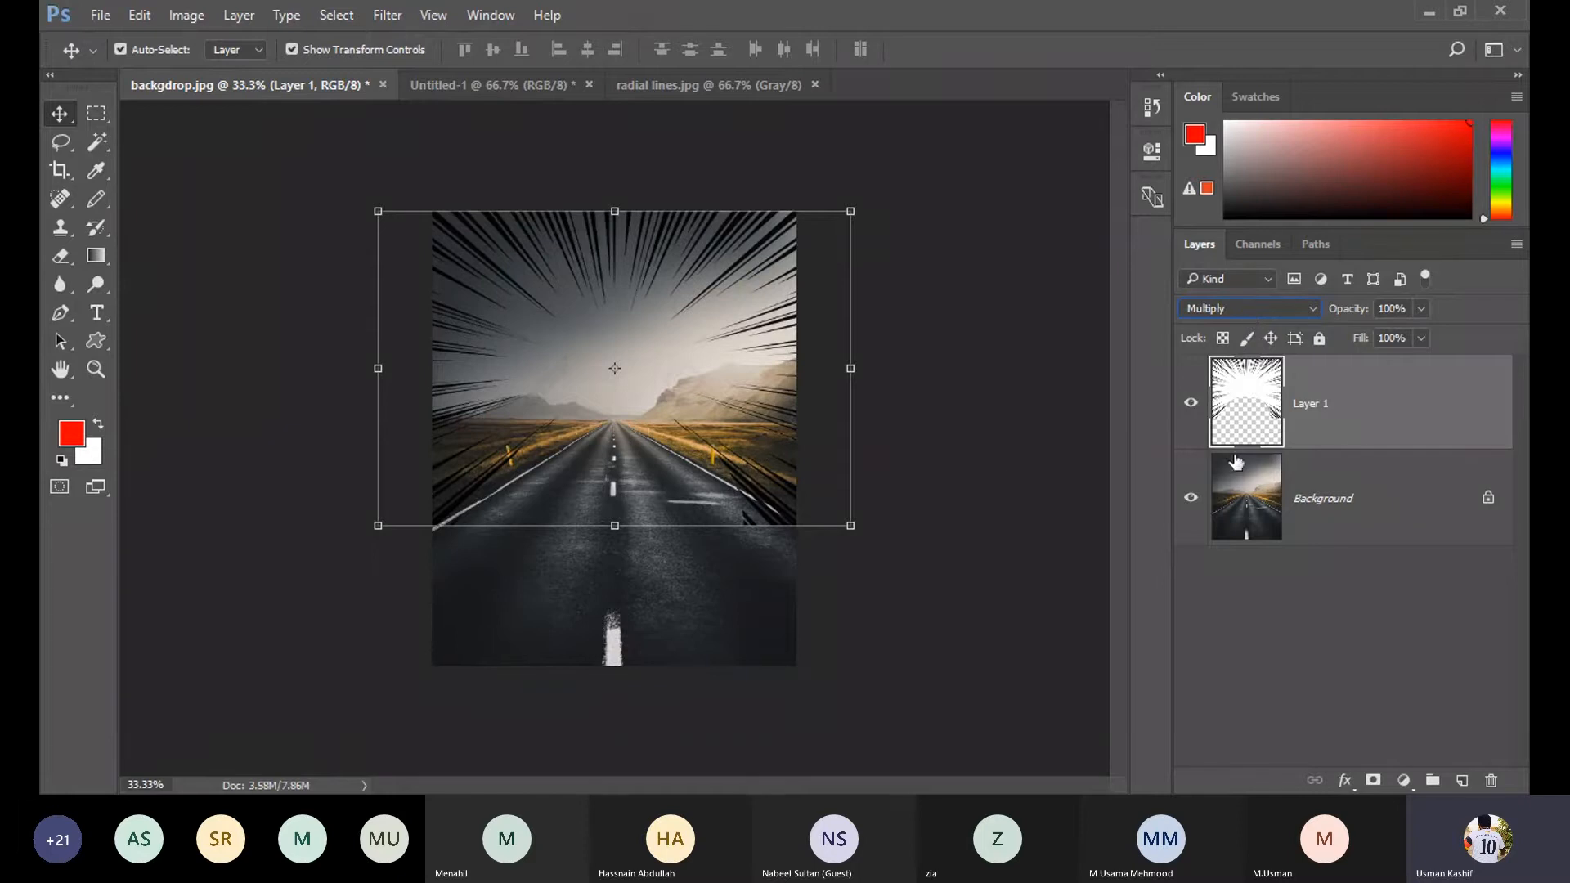
Set the Multiply-blended radial lines layer's opacity to 51% and fill to 48%, and deselect it to view the result.
left_click(1421, 309)
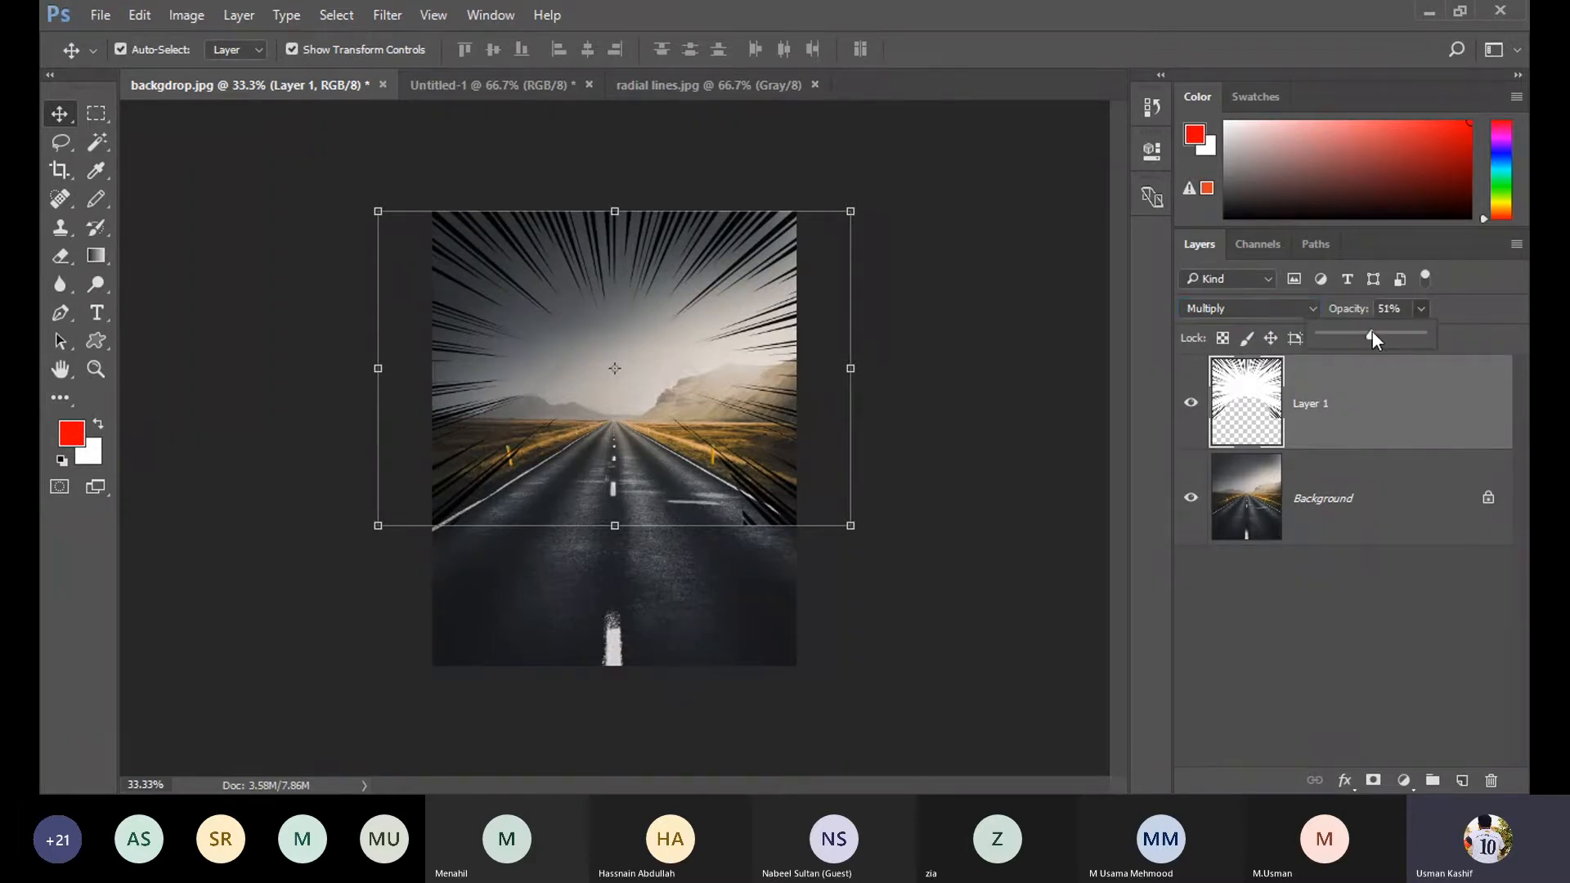
left_click(1480, 324)
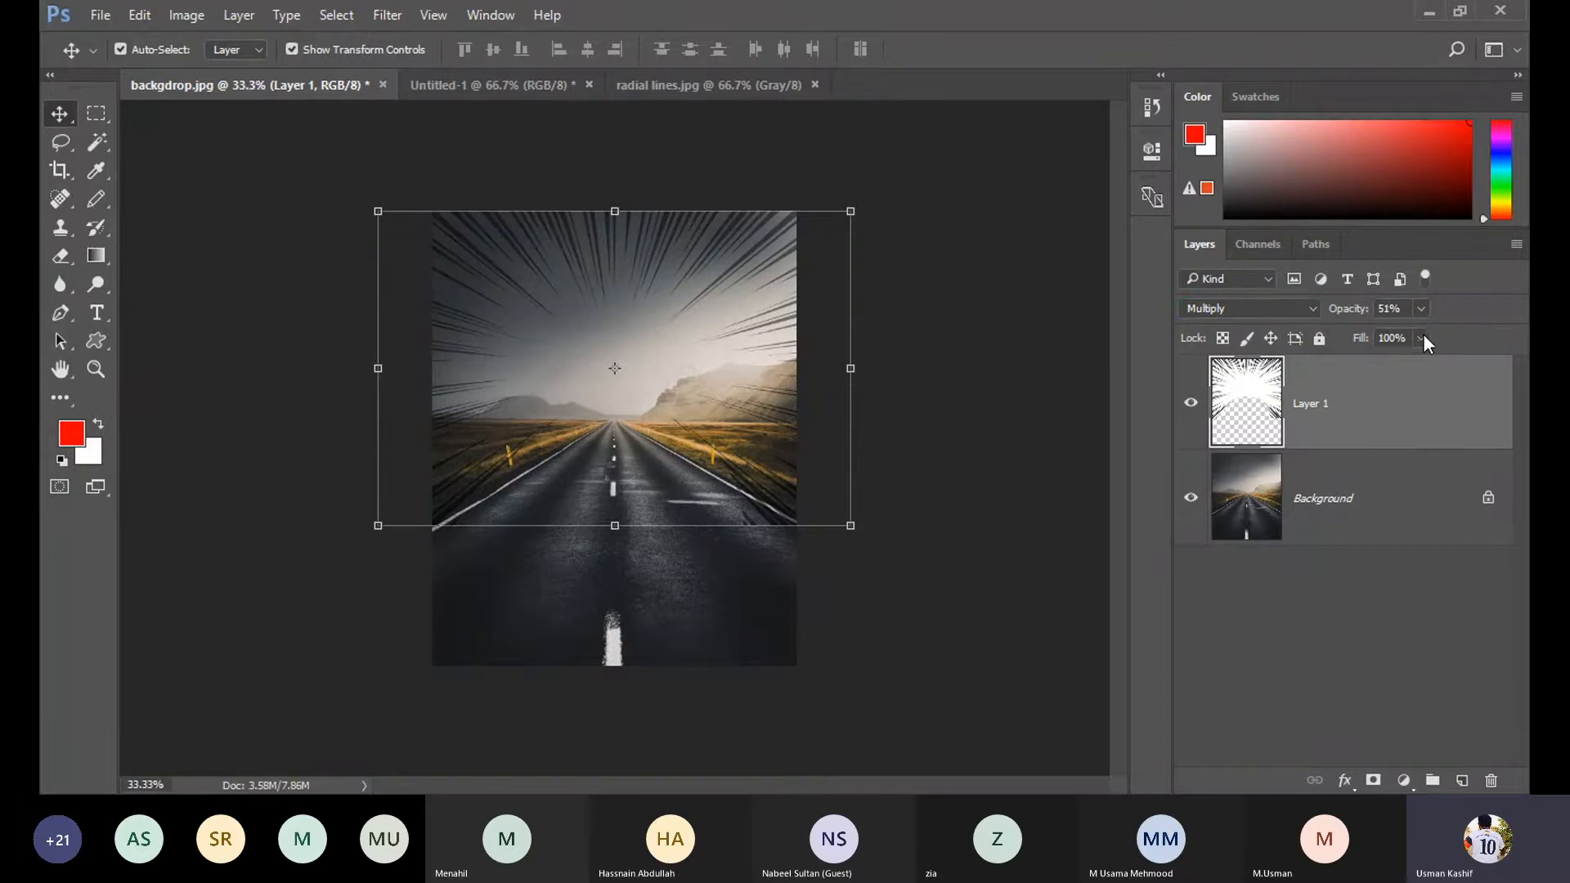
left_click_drag(1421, 338, 1369, 366)
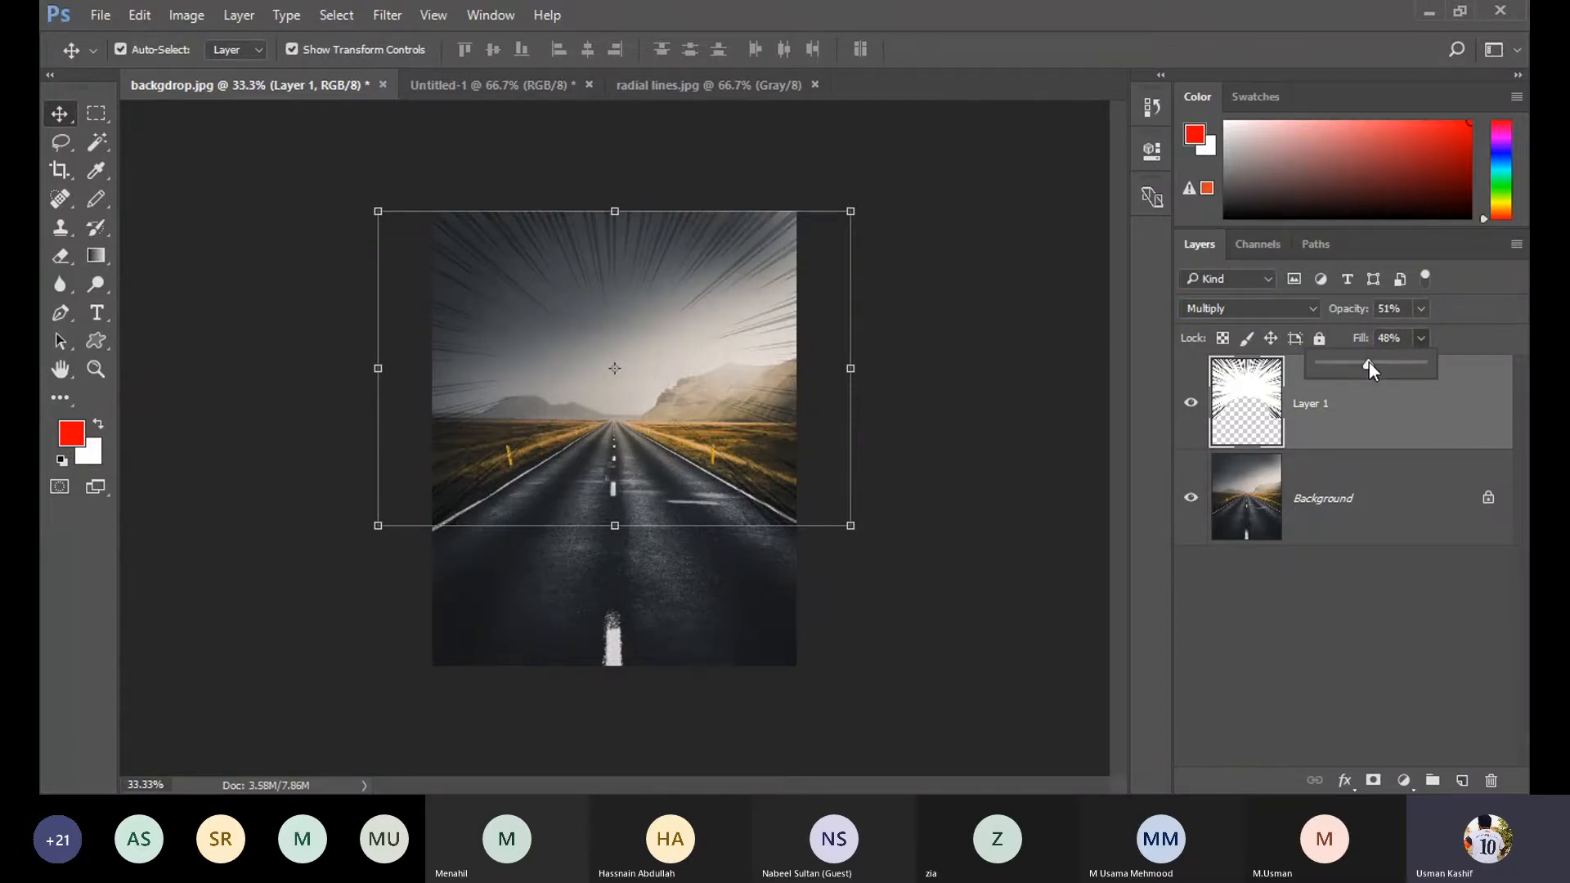
left_click(965, 327)
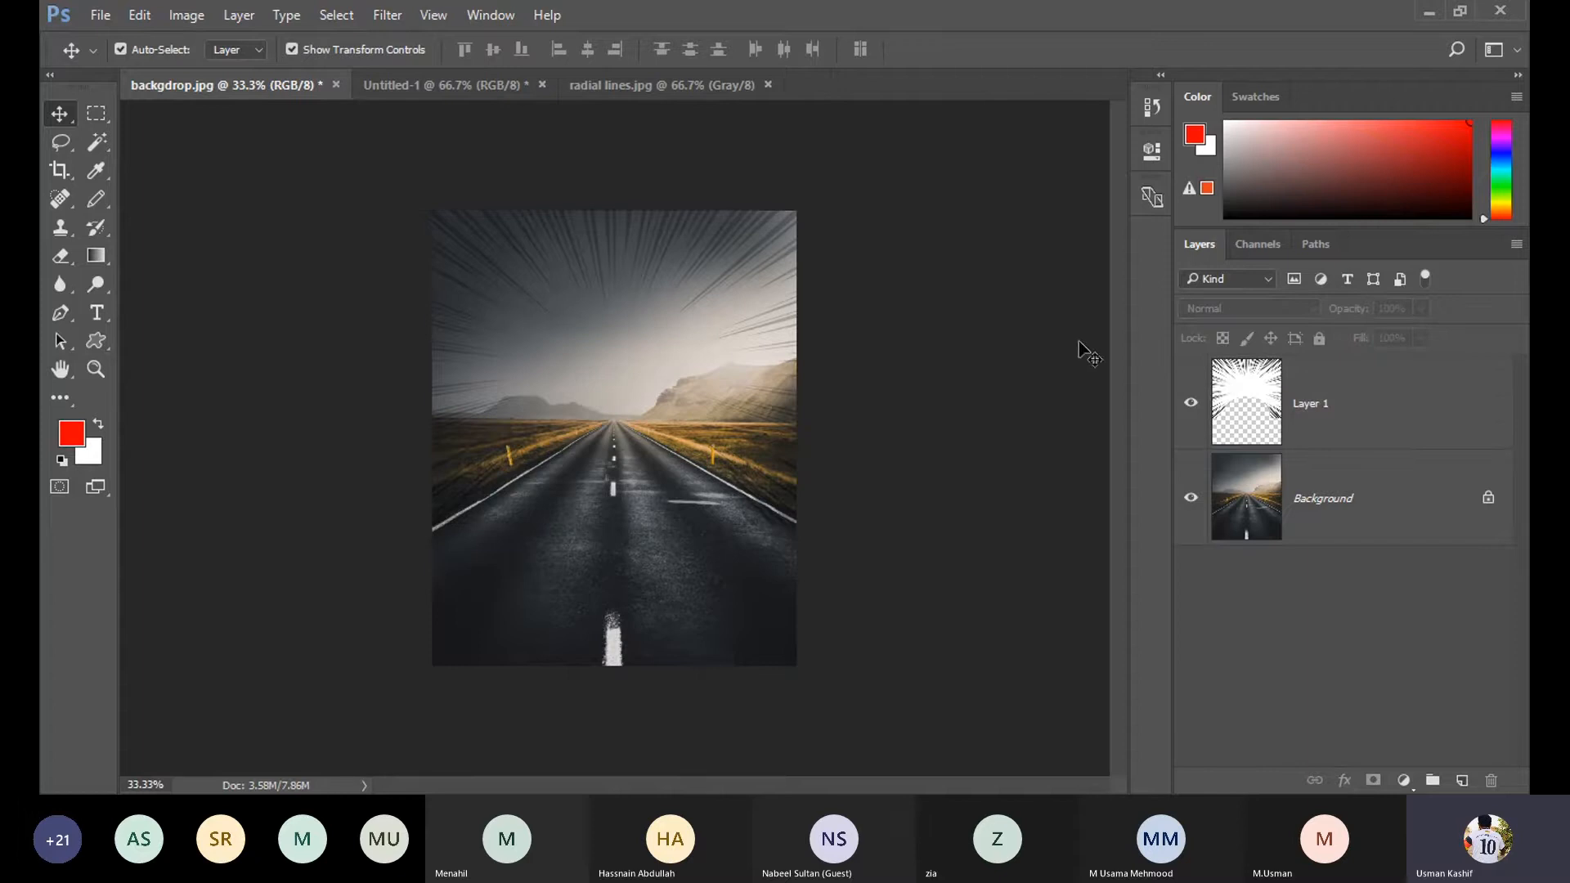
left_click(1309, 417)
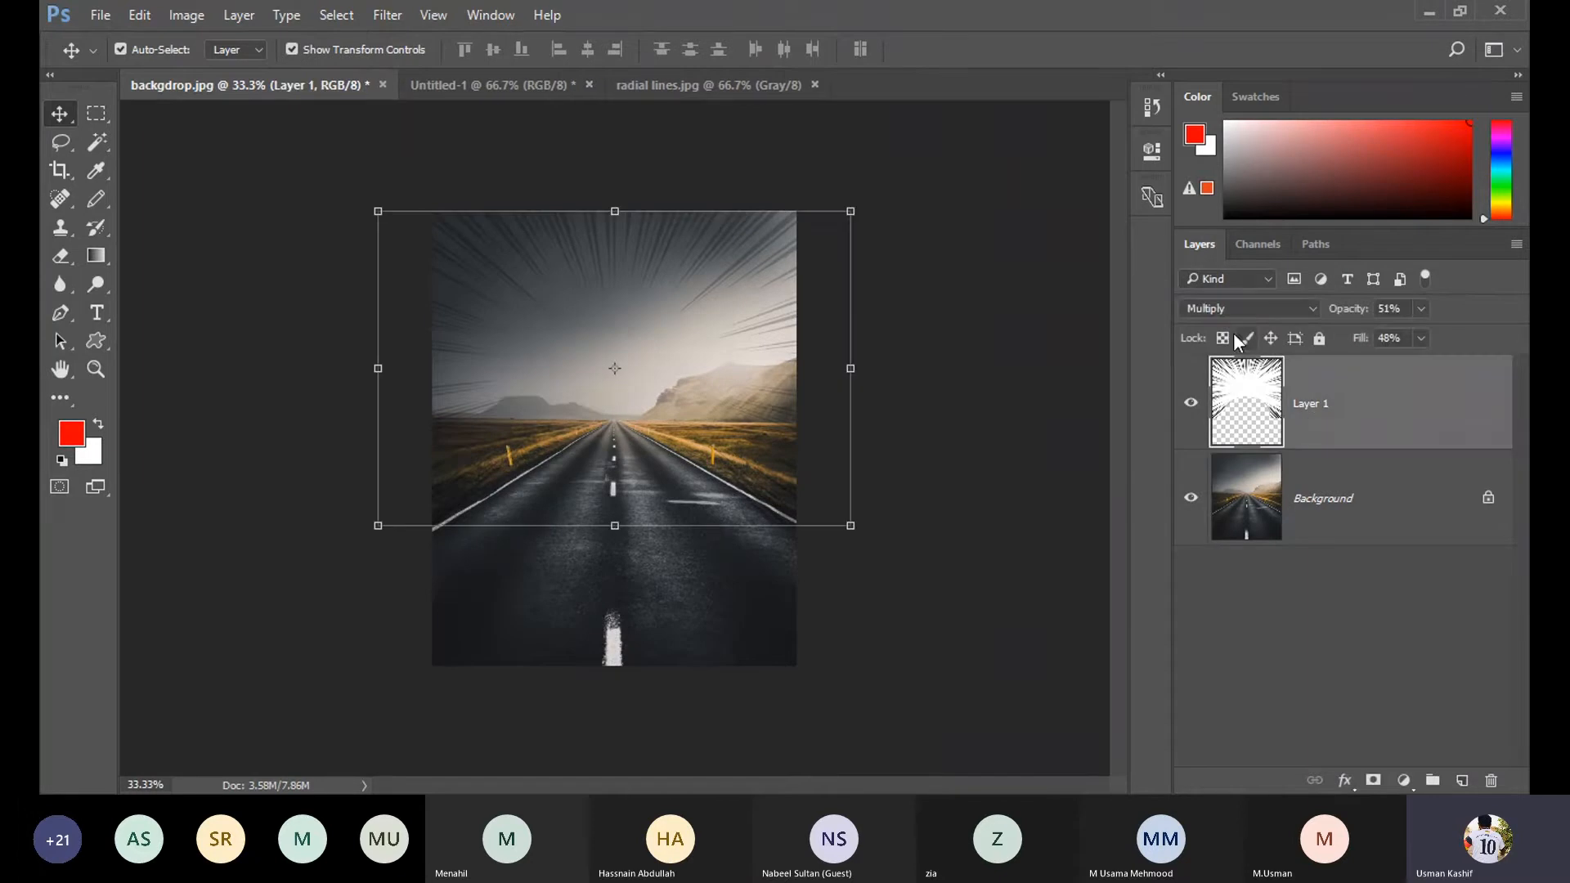
left_click(1070, 309)
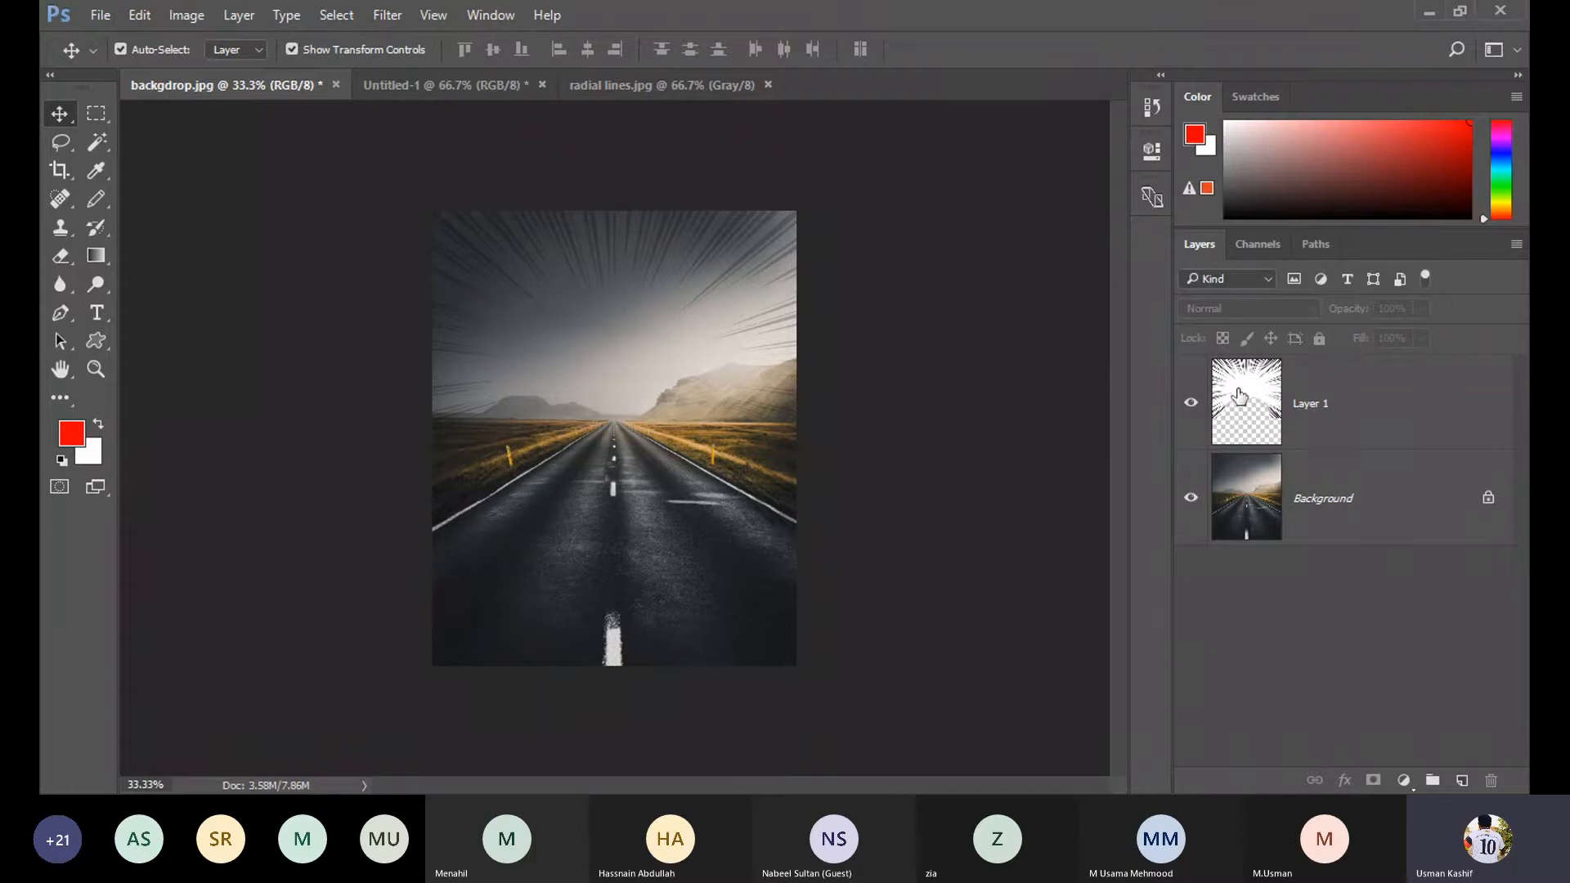
Compare Color Burn with Multiply on the radial lines layer and return its blending mode to Multiply.
left_click(1339, 427)
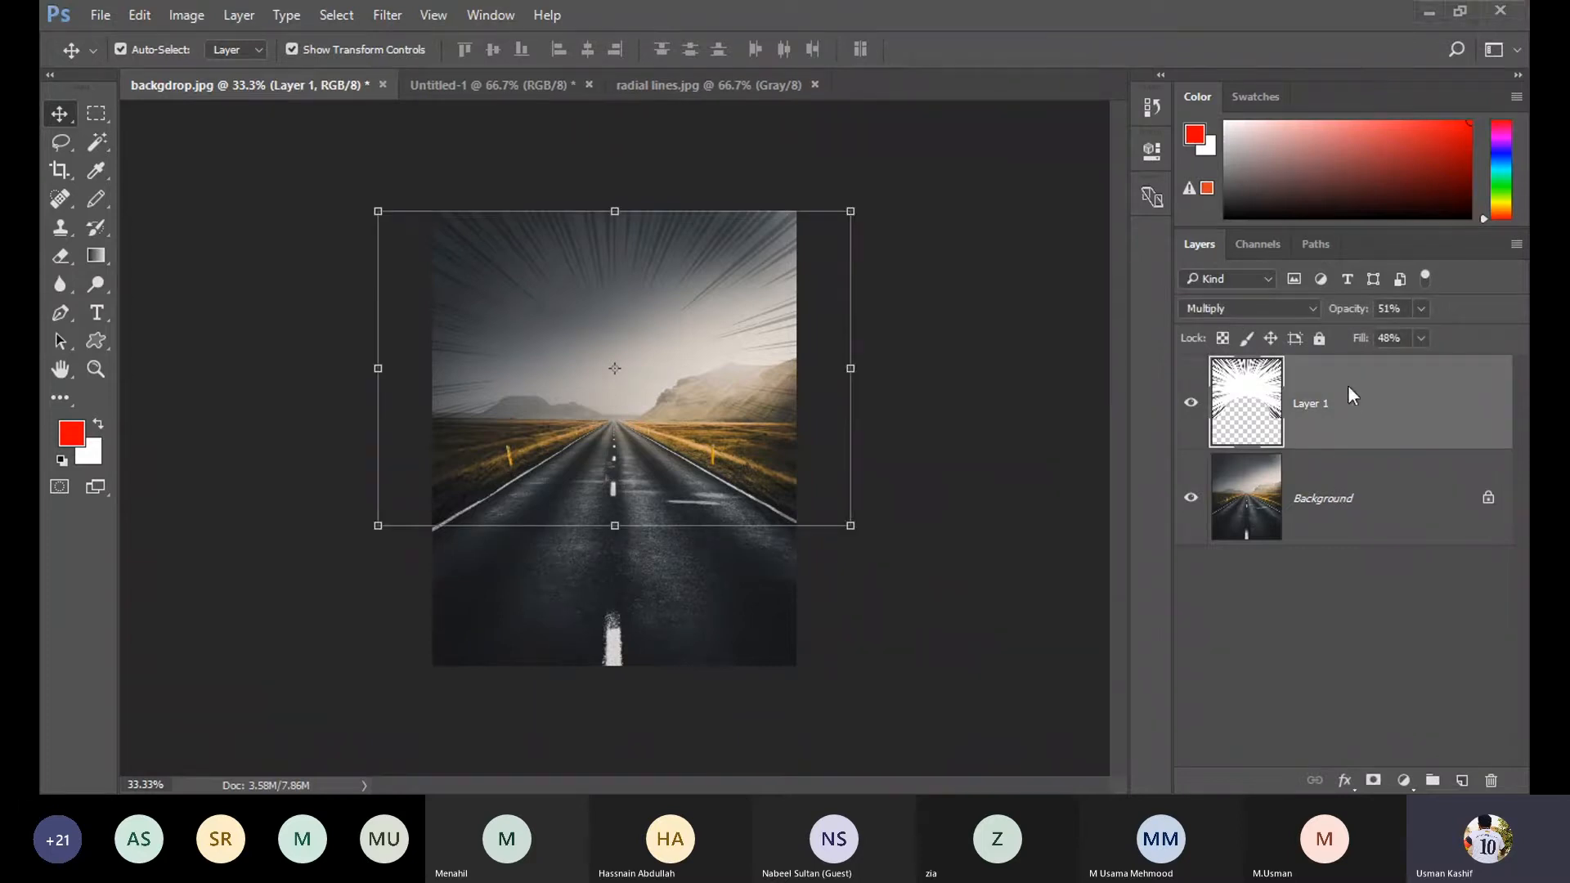
left_click(1260, 307)
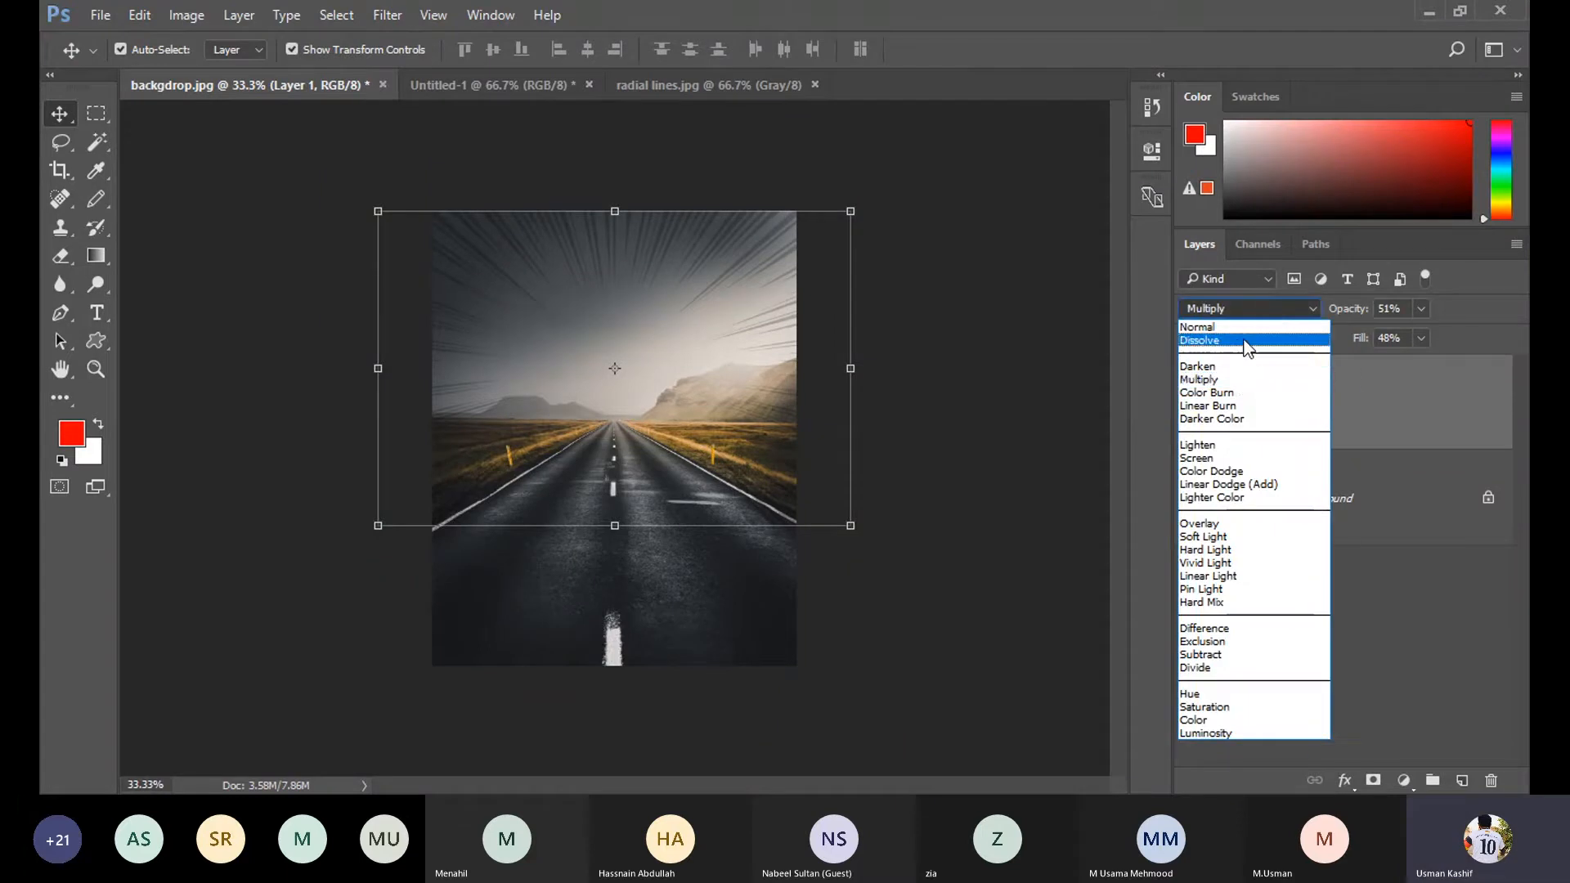
left_click(1238, 382)
key("Down")
key("Down")
key("Up")
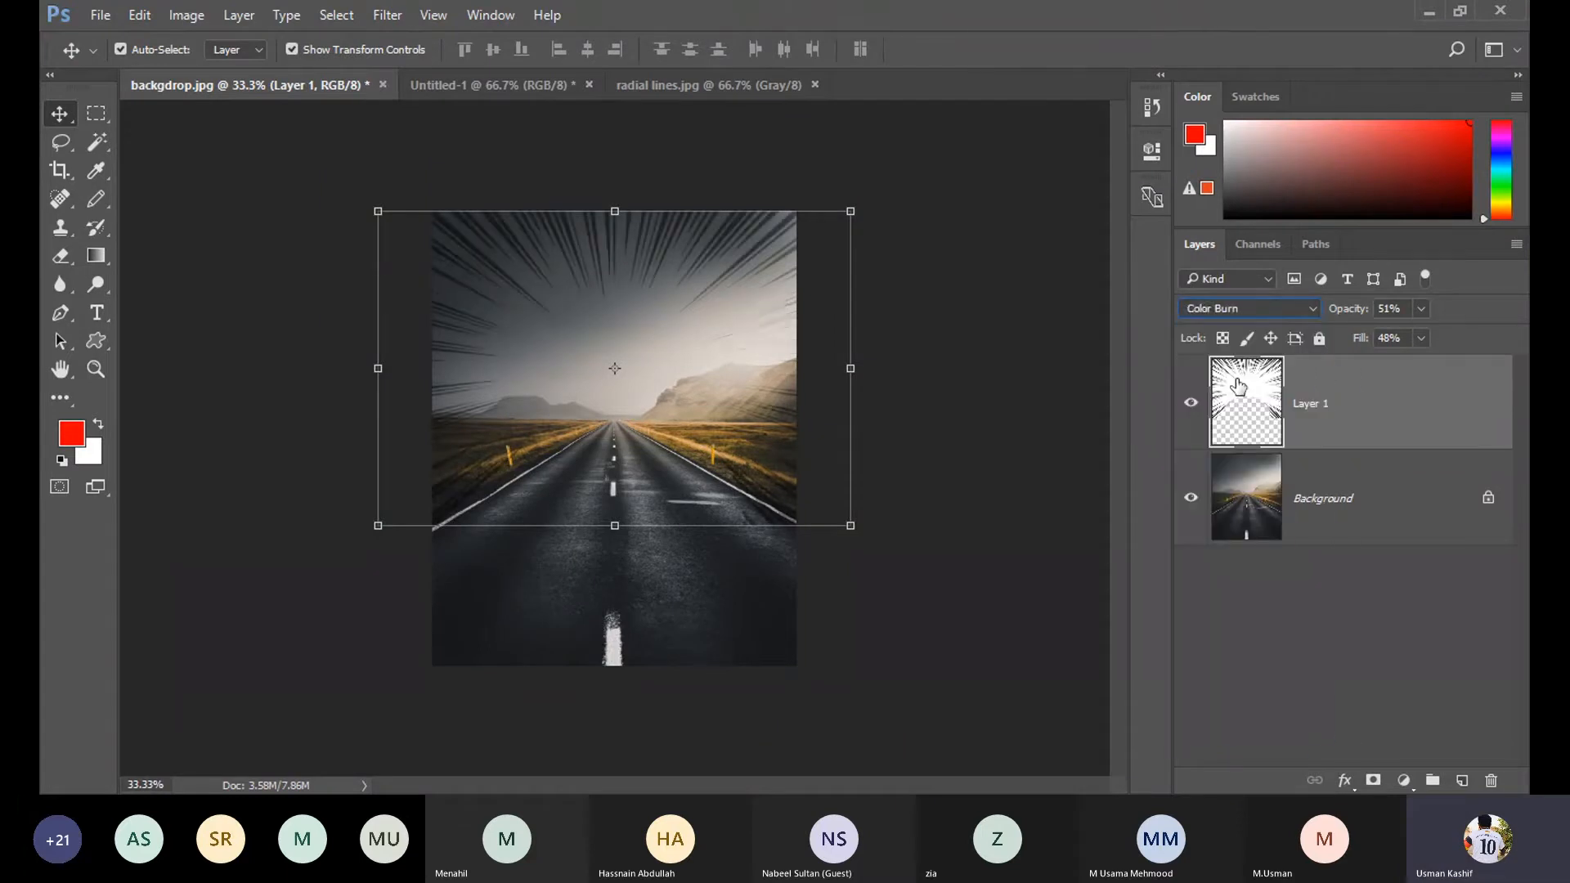
key("Up")
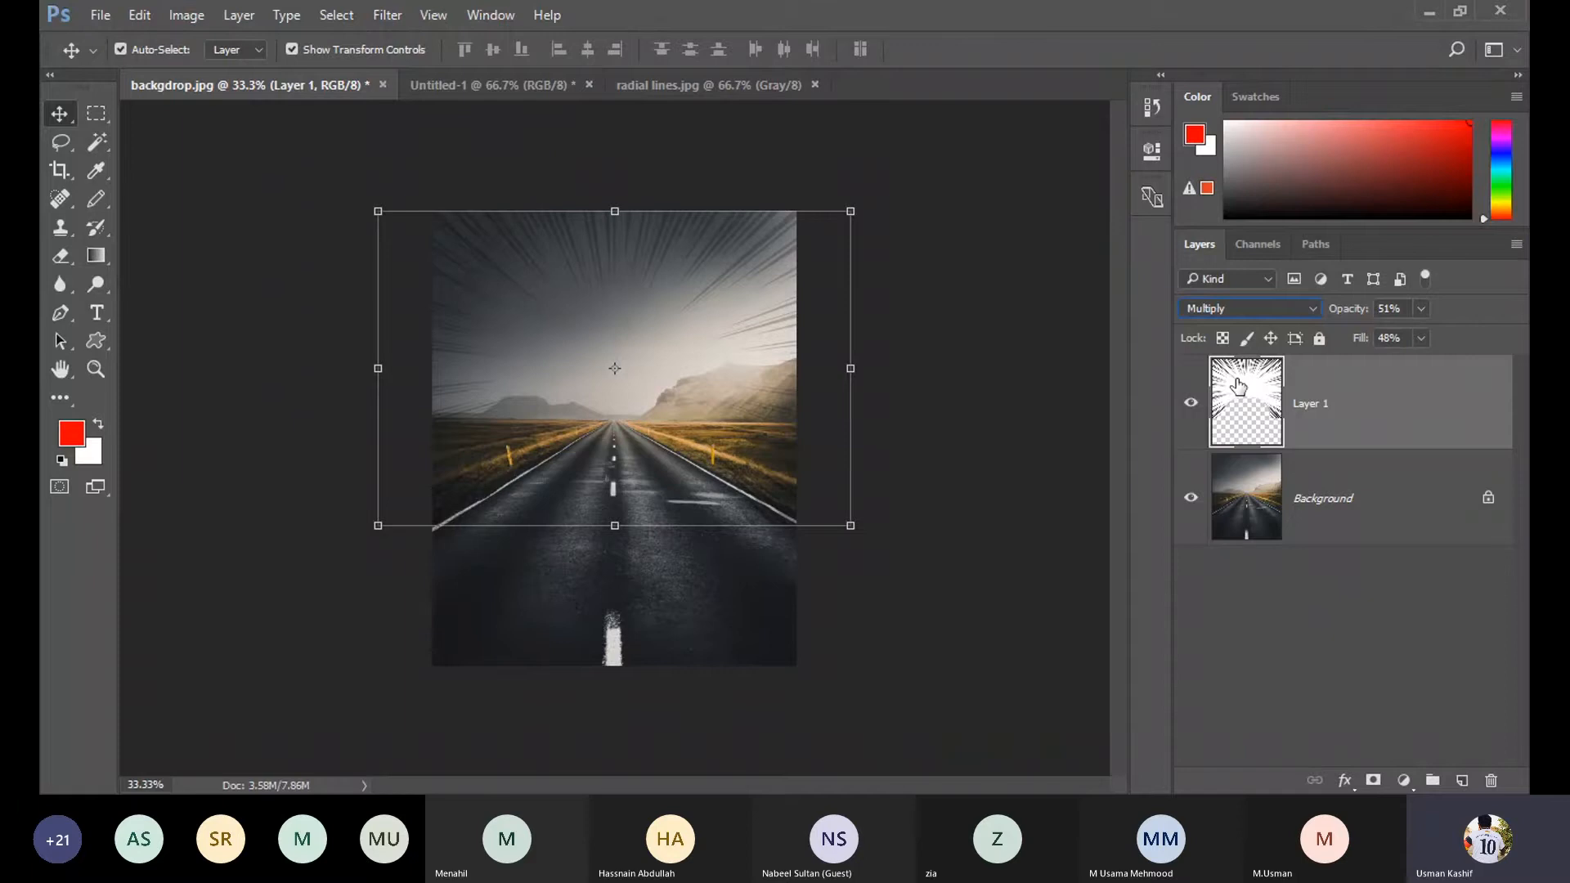
left_click(1028, 388)
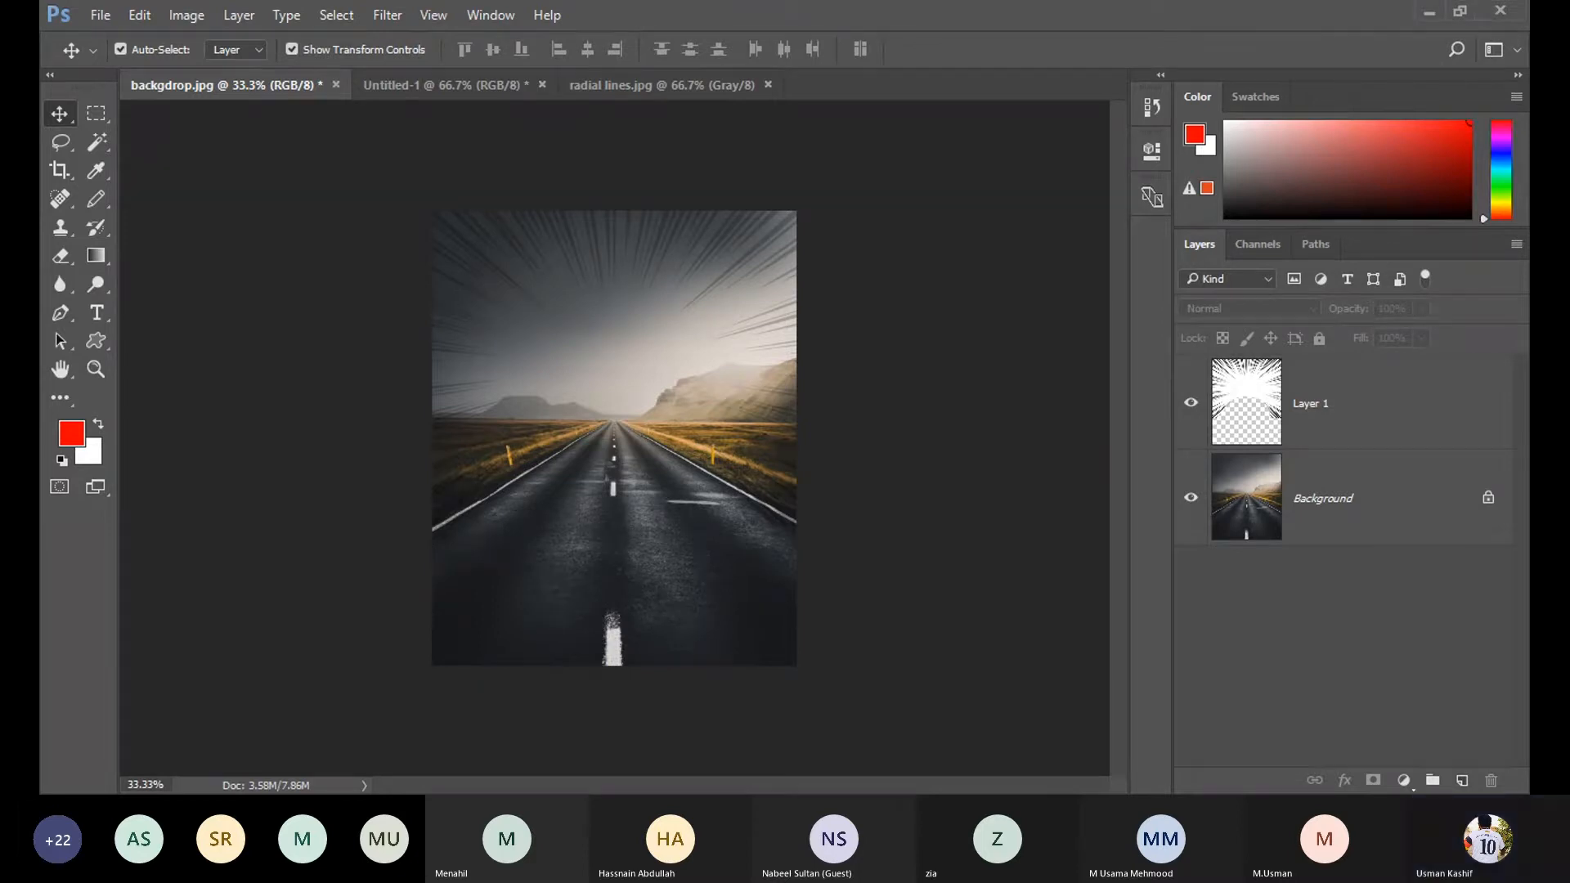
left_click(710, 288)
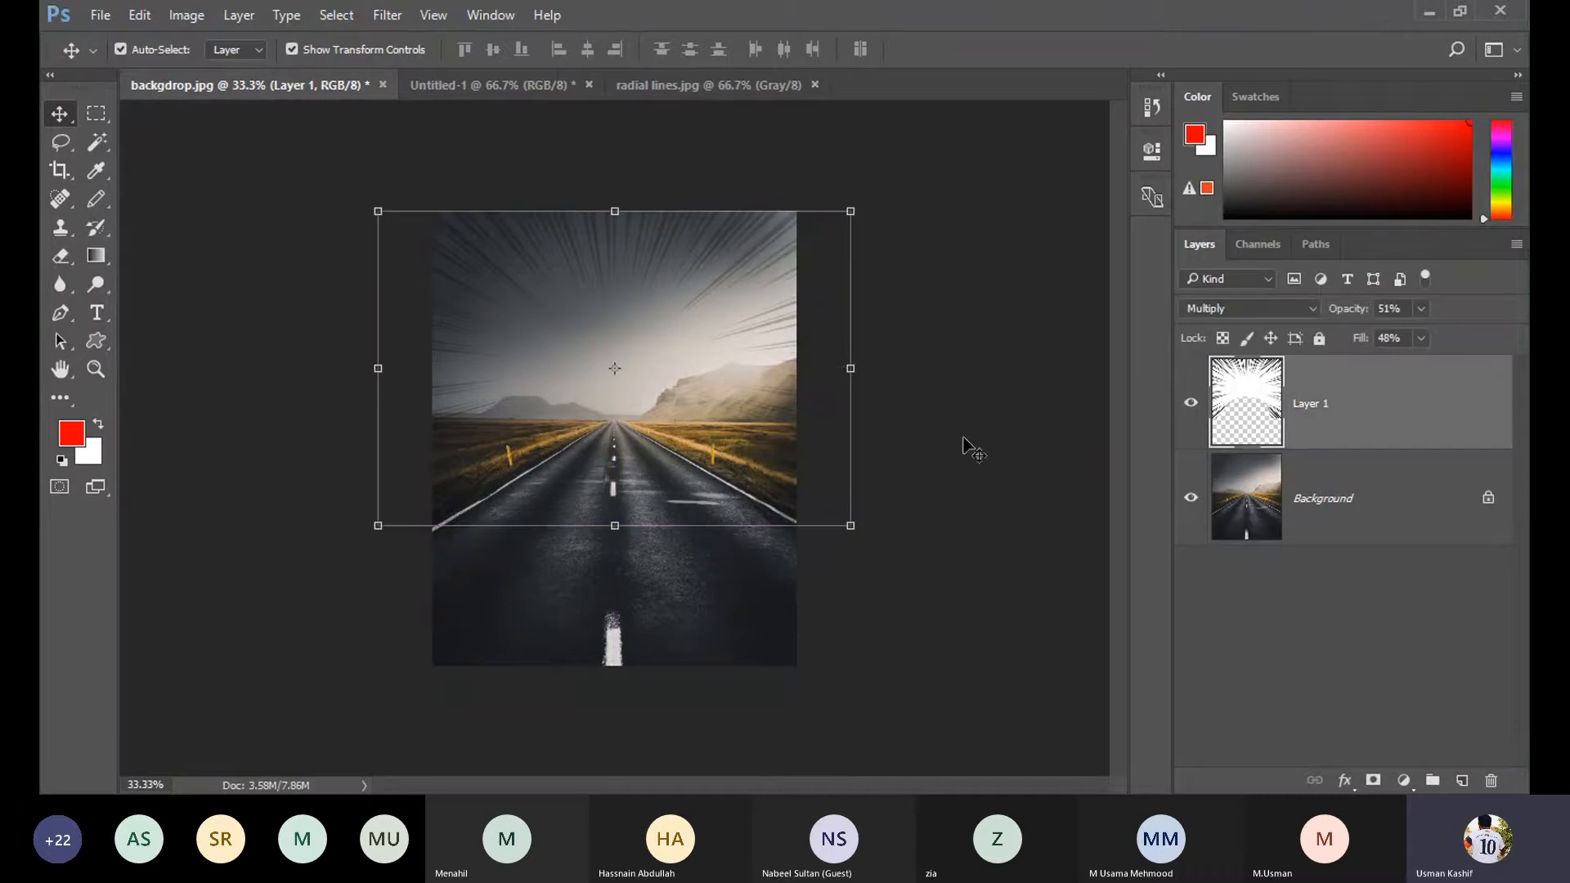
left_click(967, 446)
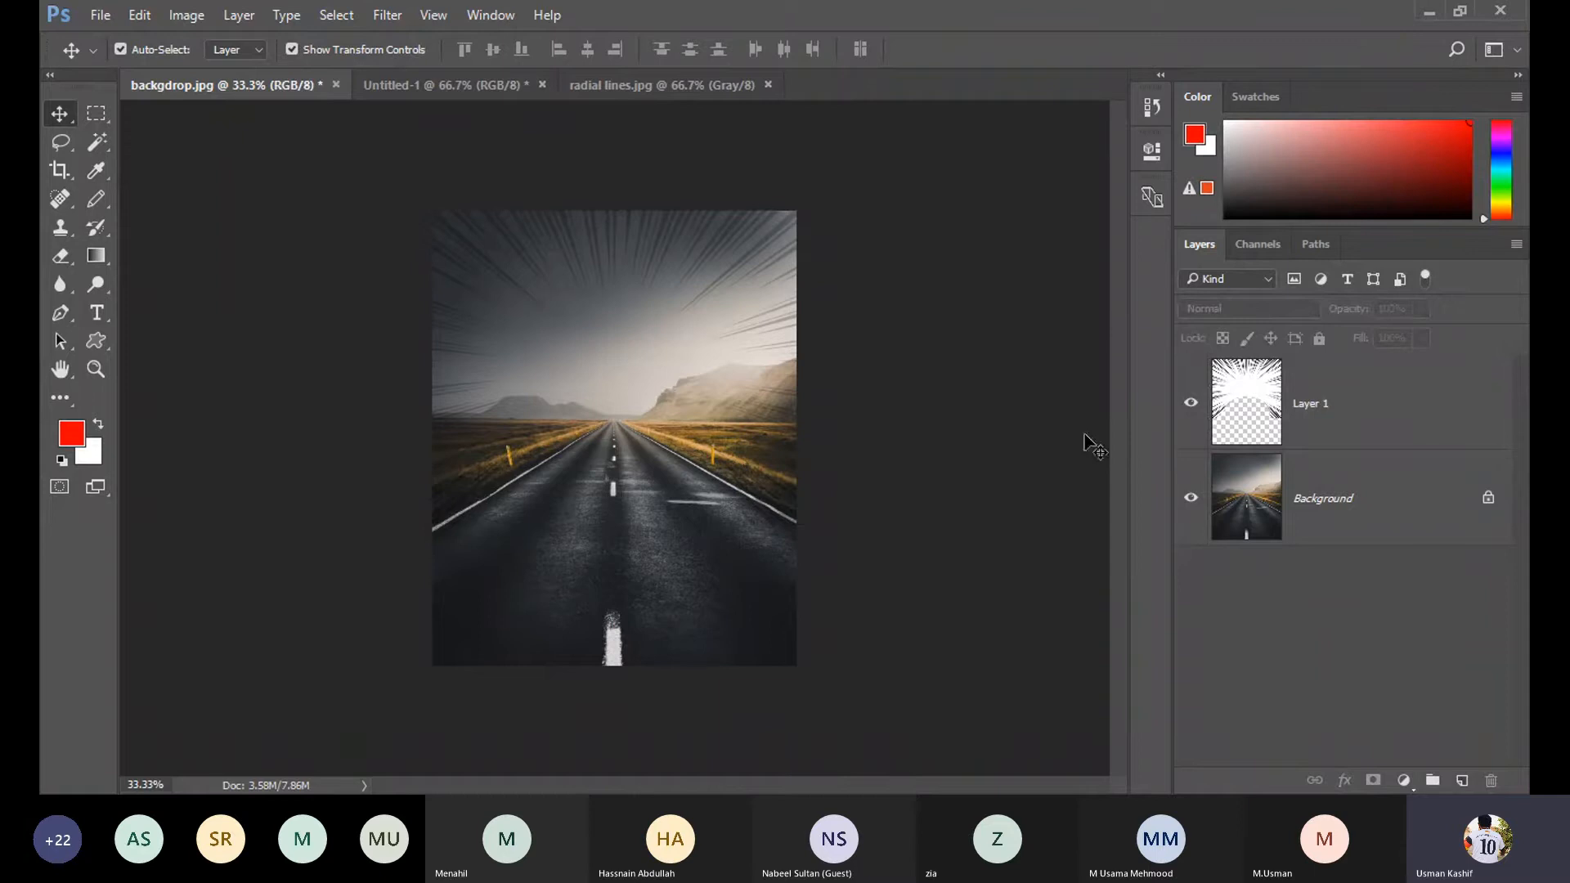
Delete the radial lines layer from the road photo document, leaving only the background.
left_click(404, 232)
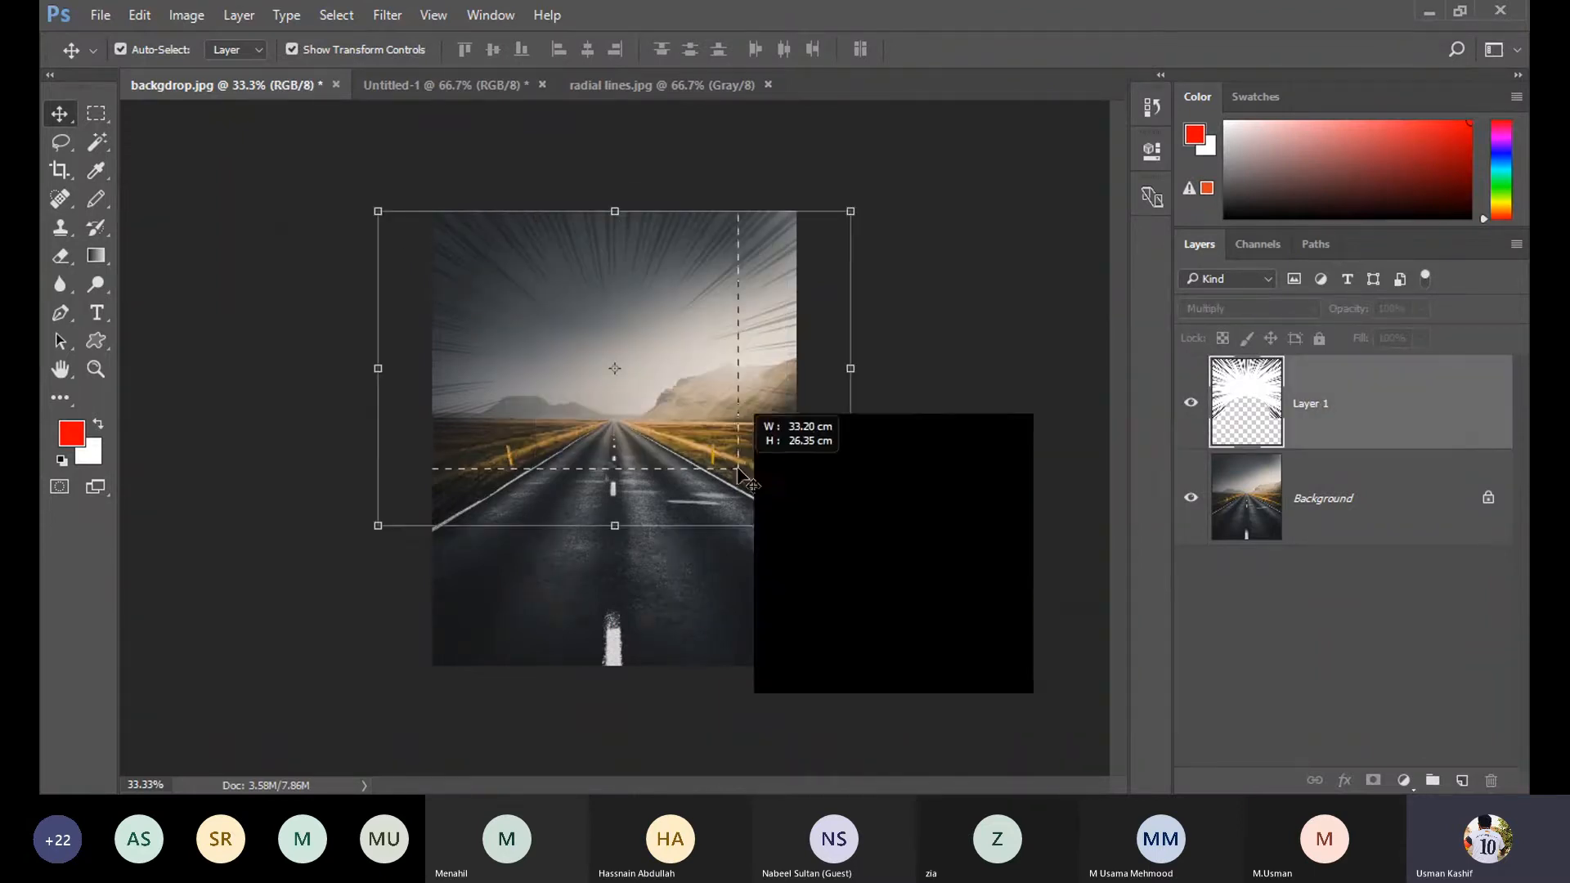
left_click(836, 576)
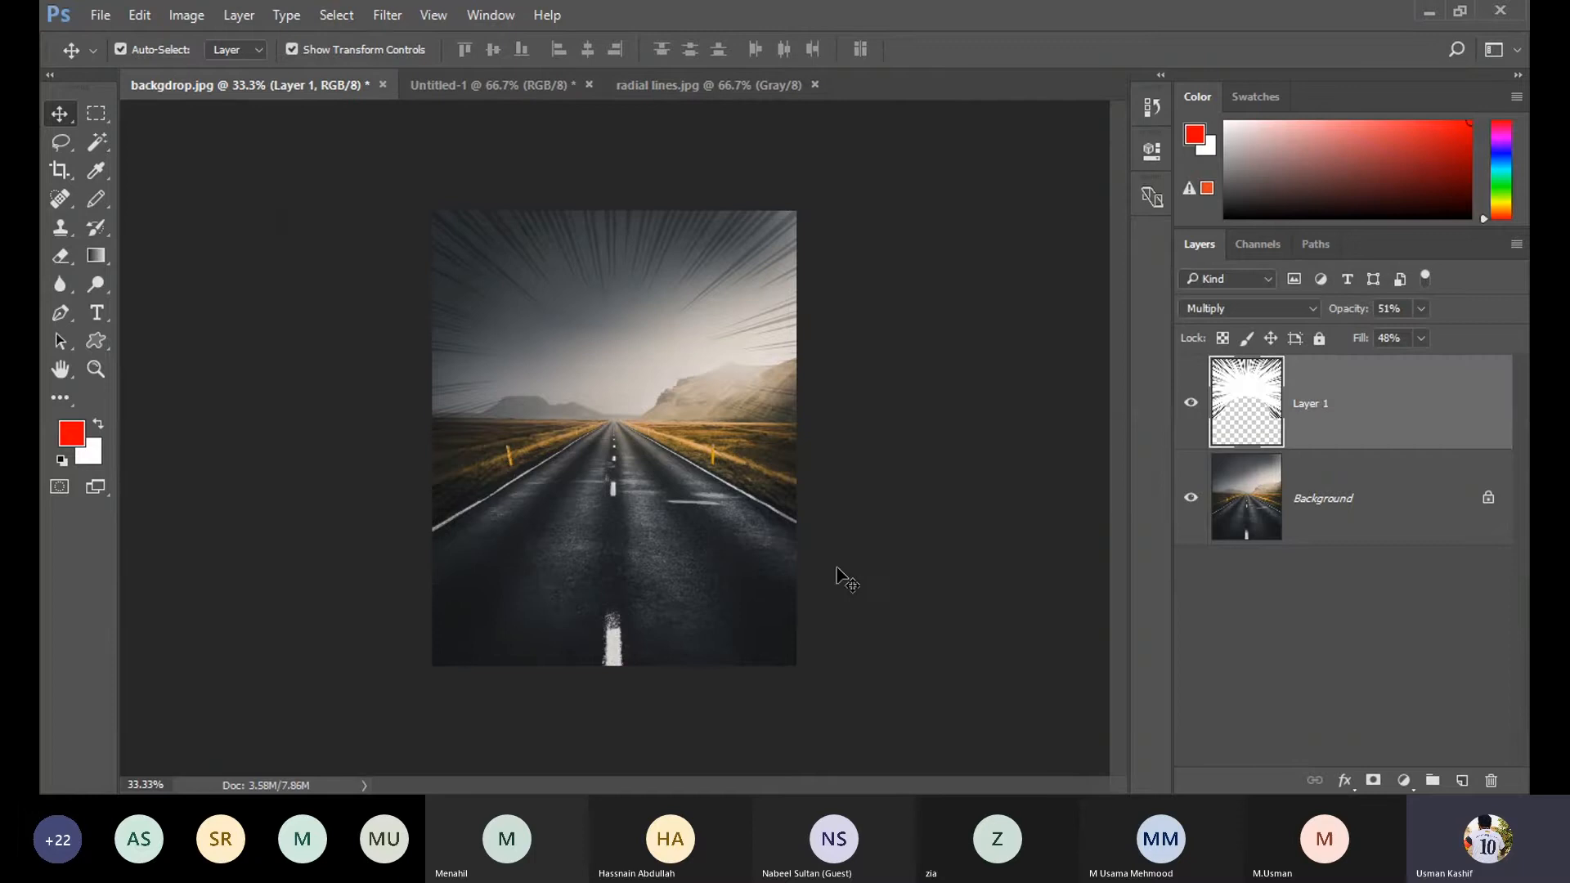
left_click(653, 269)
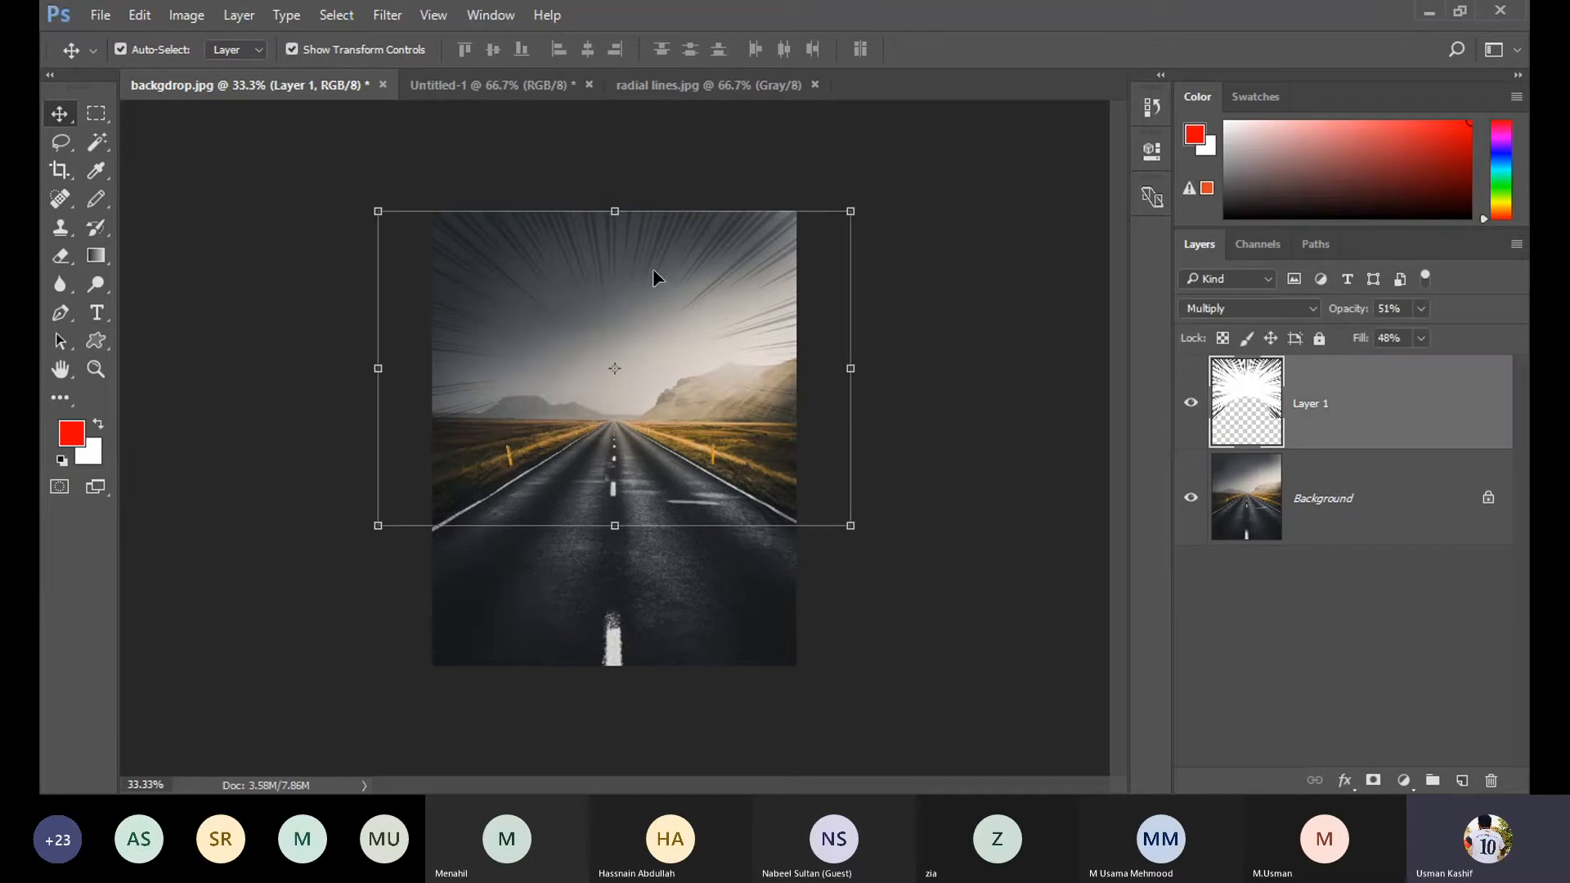
key("Delete")
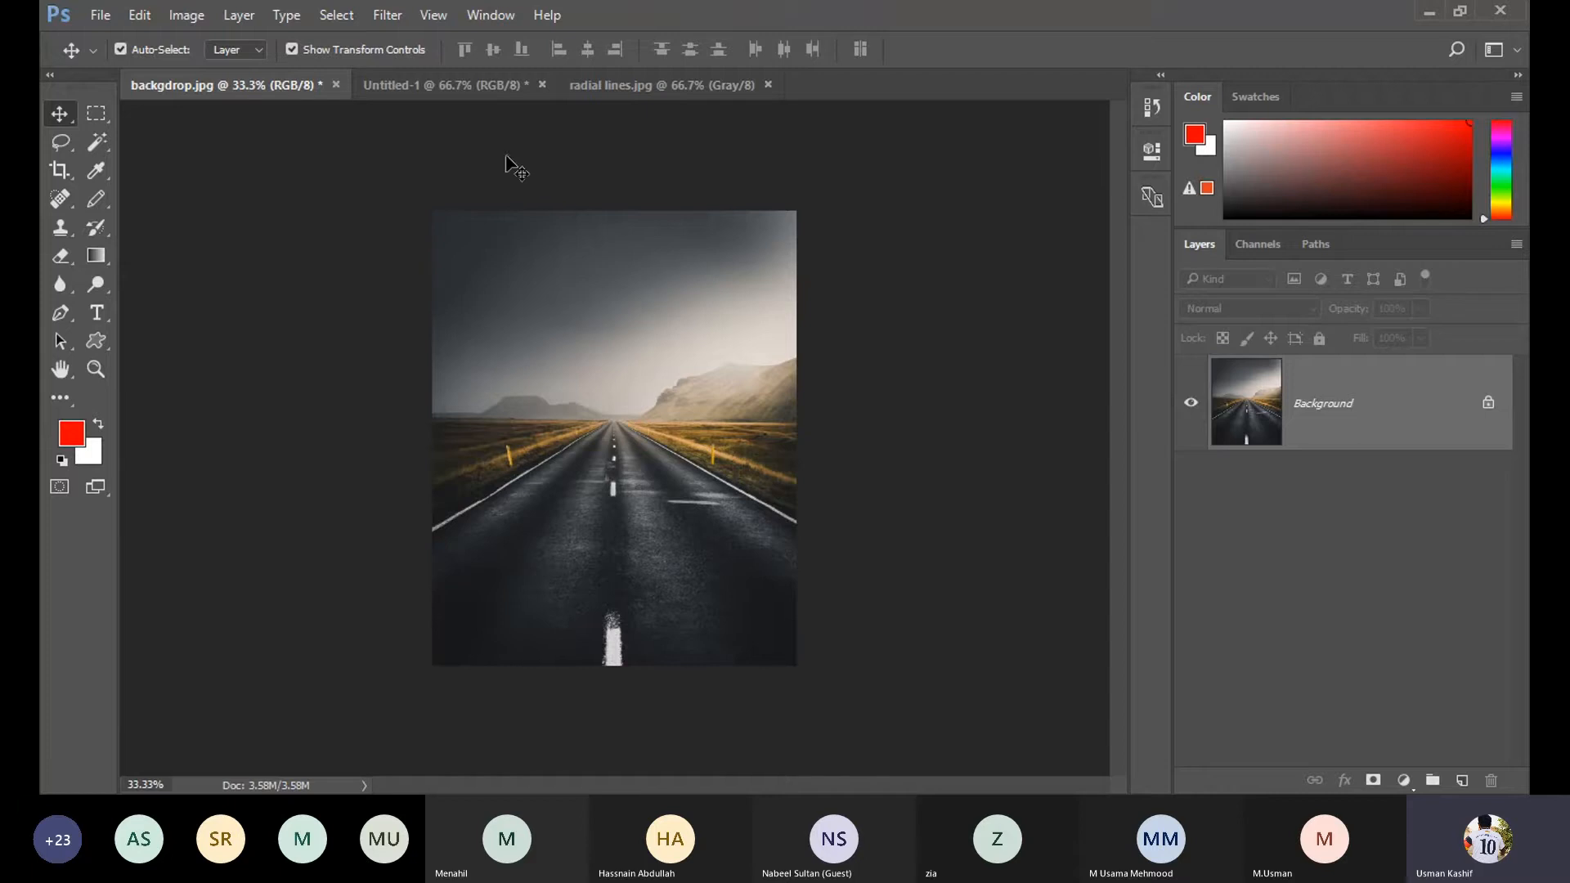
Close radial lines.jpg and close backgdrop.jpg without saving its changes.
left_click(467, 85)
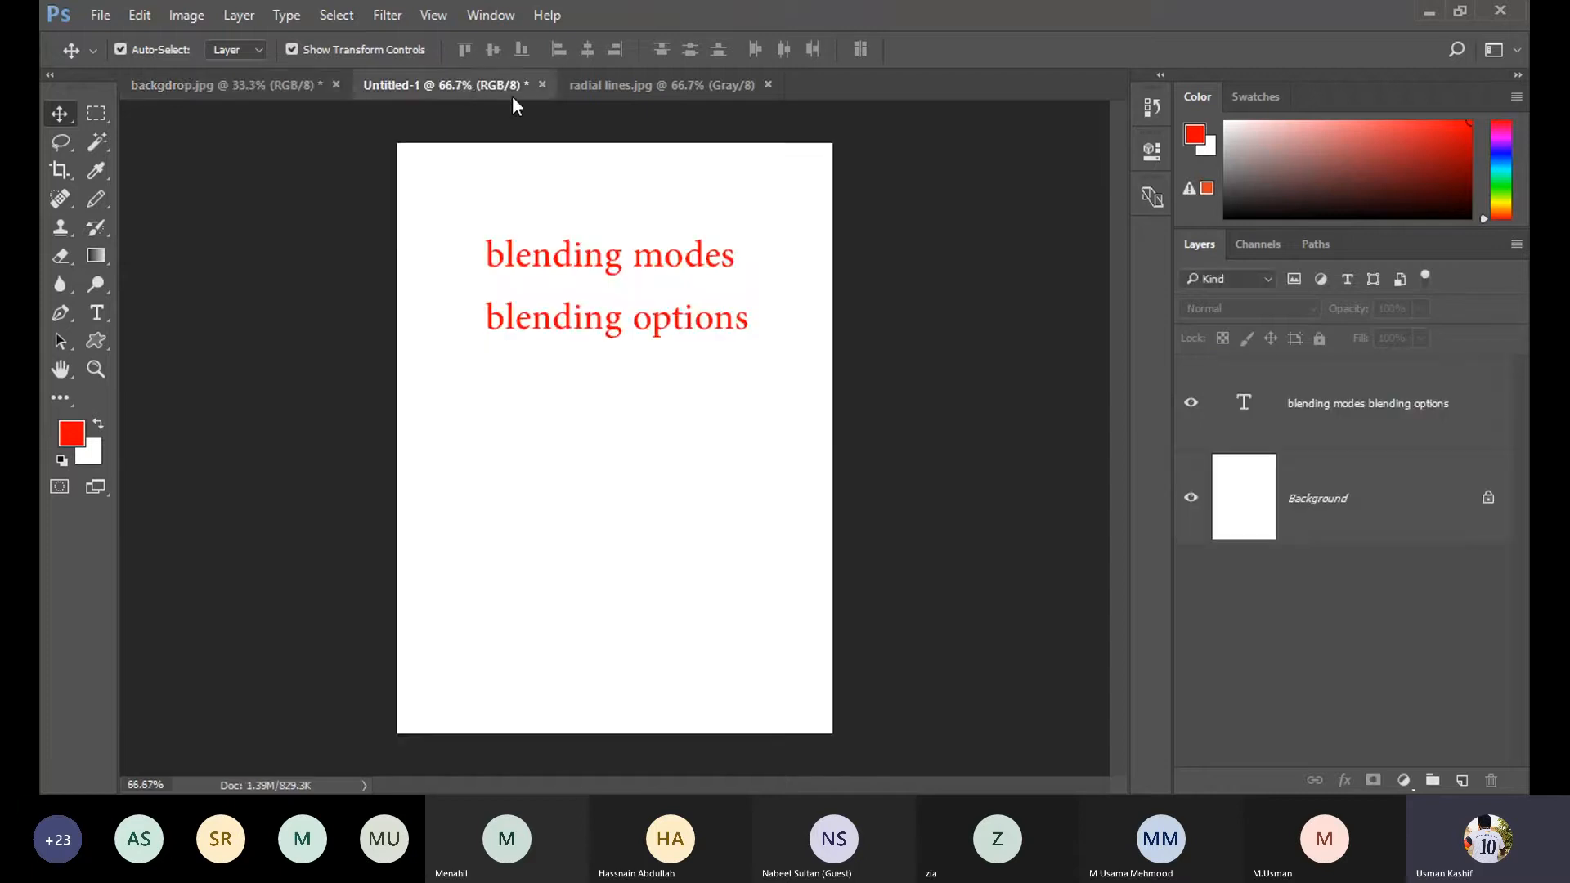
left_click(672, 92)
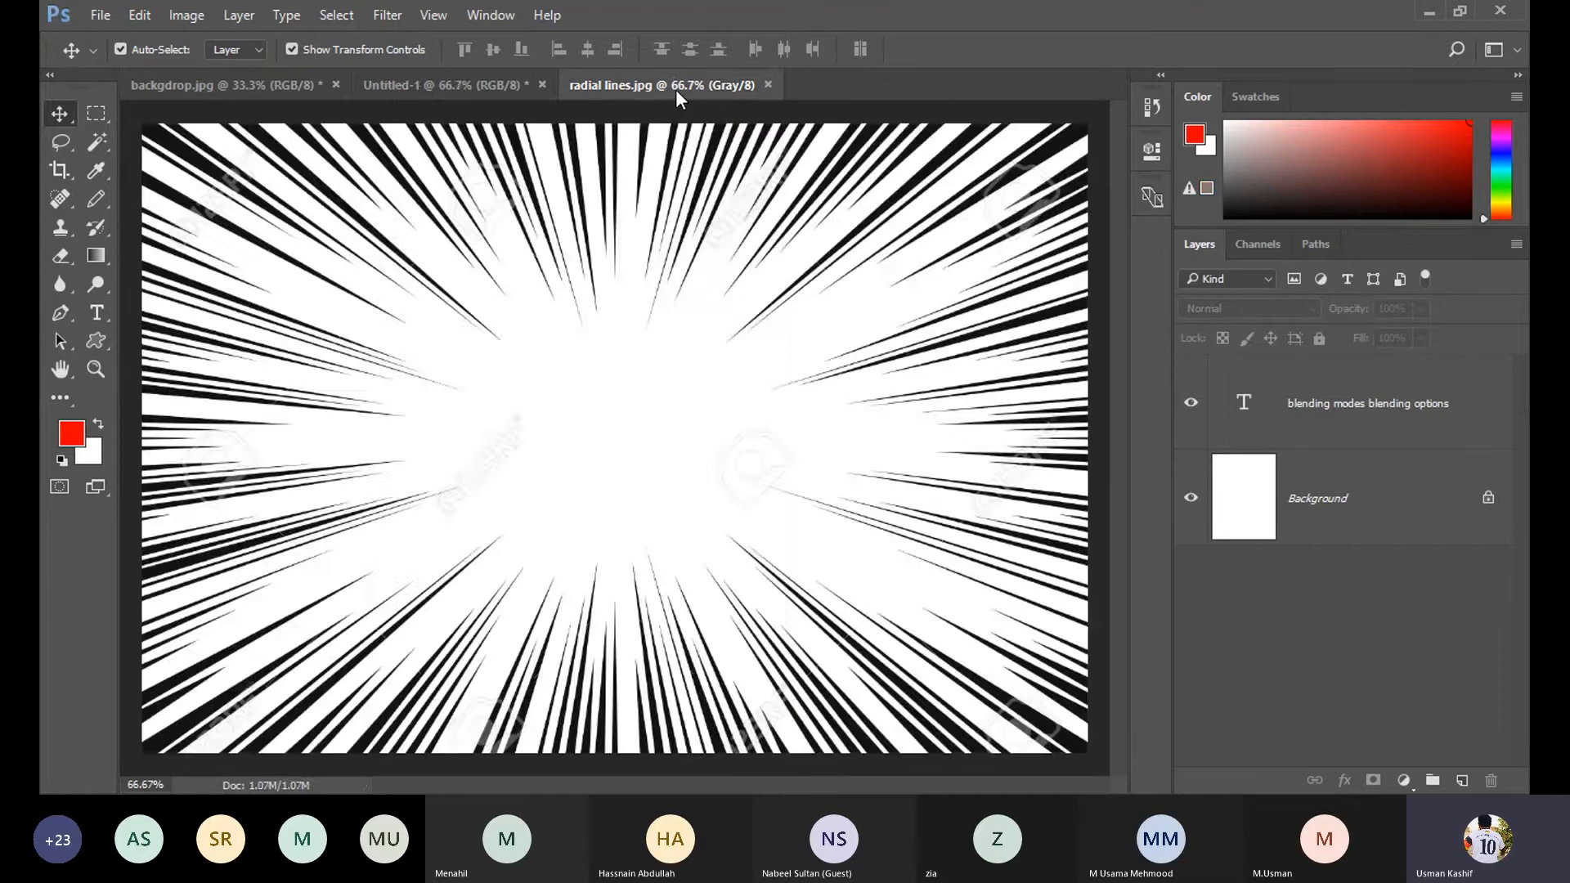
left_click(768, 84)
left_click(336, 85)
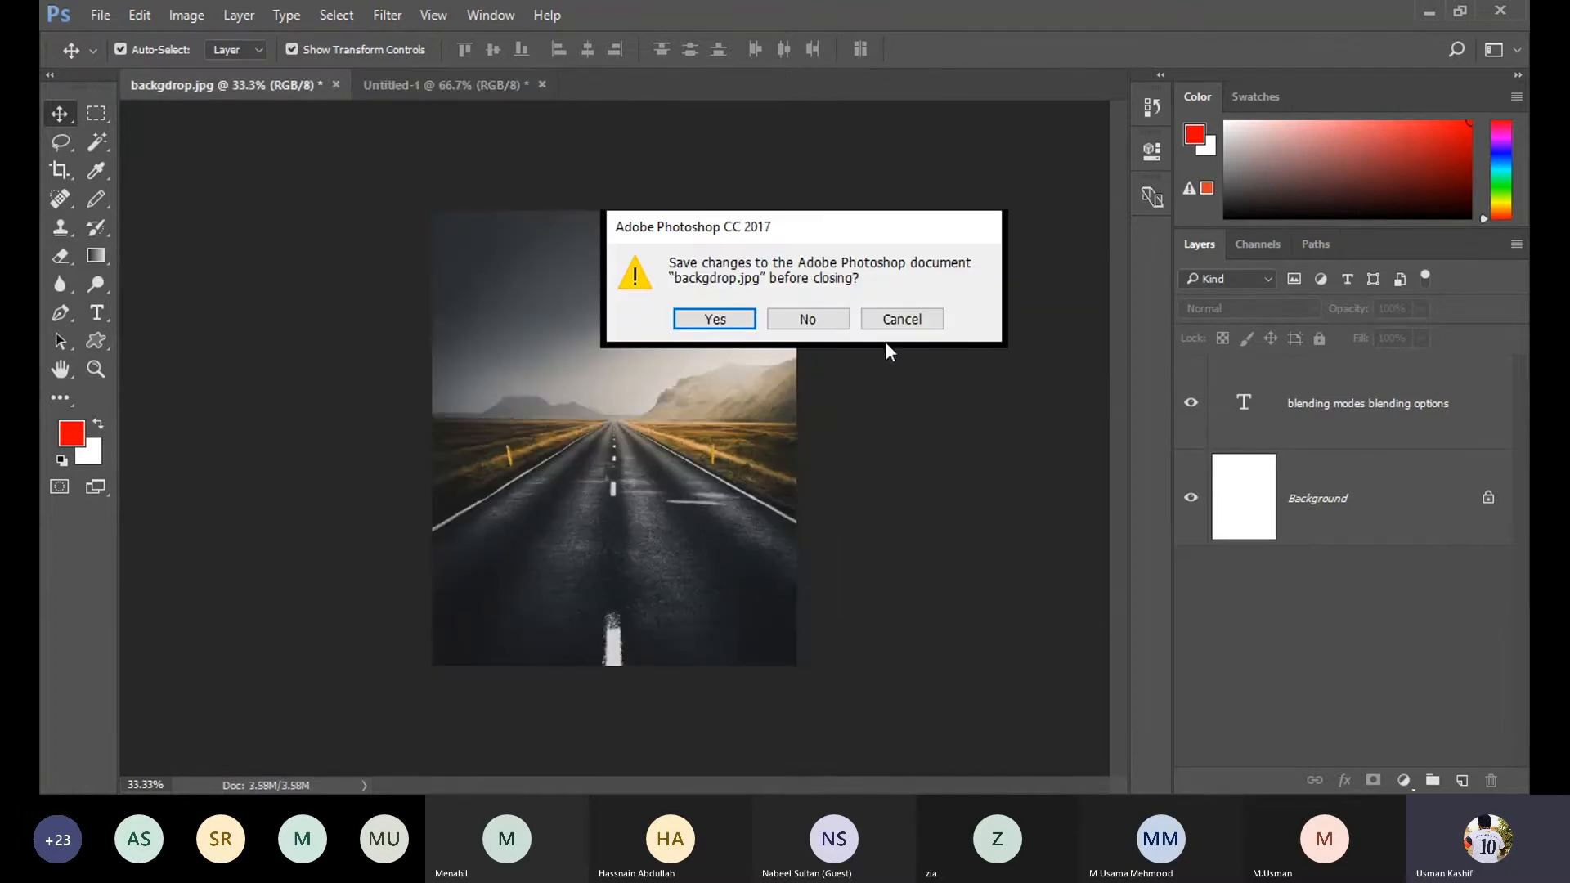
left_click(808, 319)
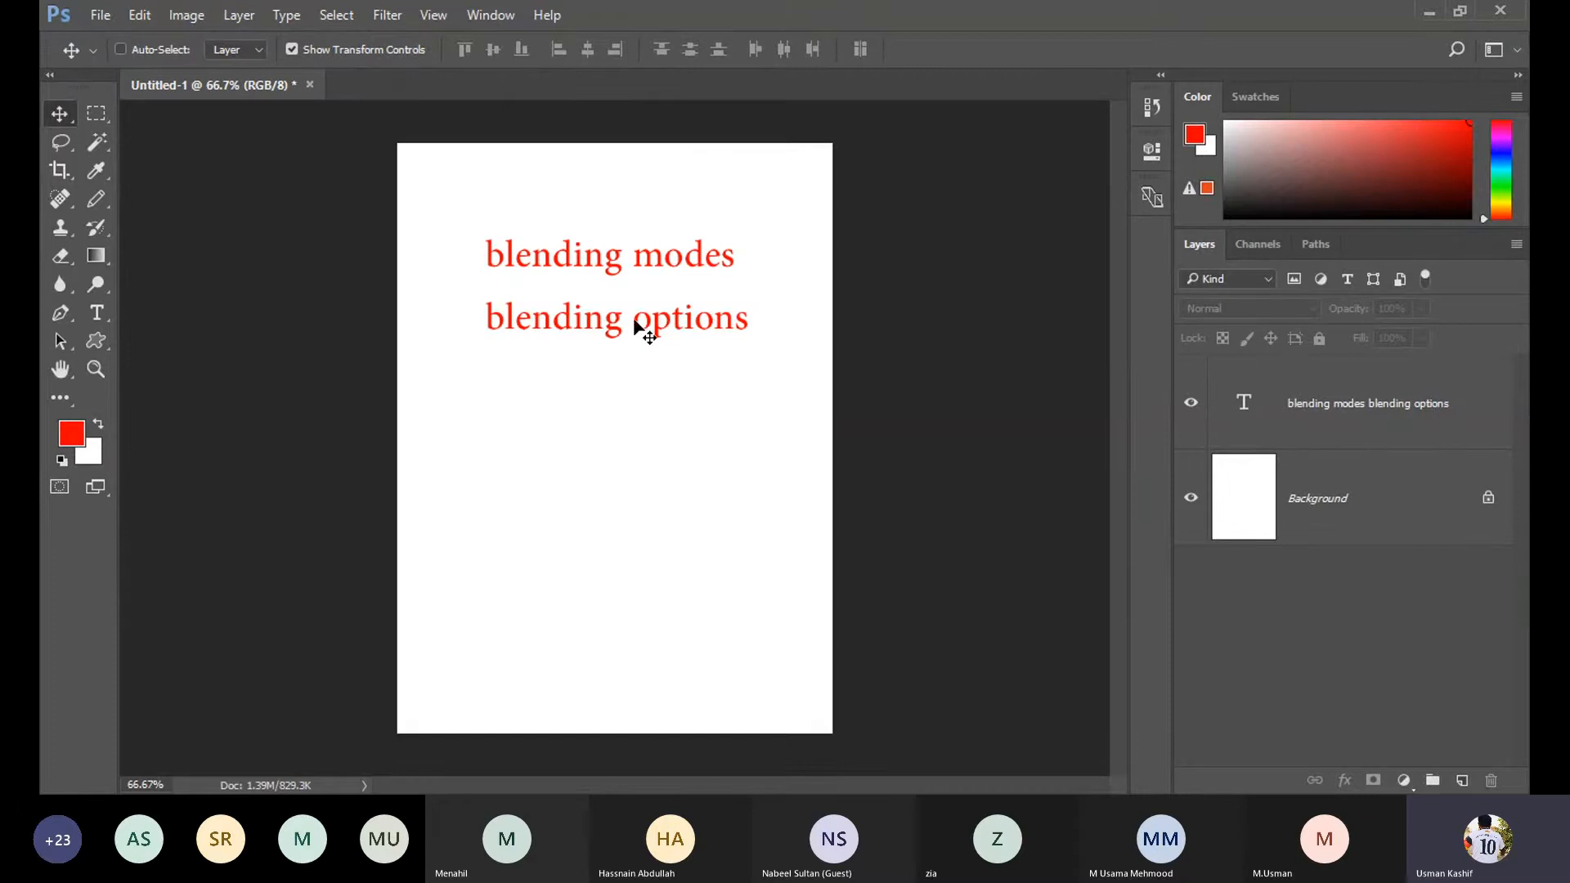
Zoom the untitled document to 100% and move the two-line blending text downward on the white page.
key("ctrl+plus")
key("ctrl+plus")
key("ctrl+minus")
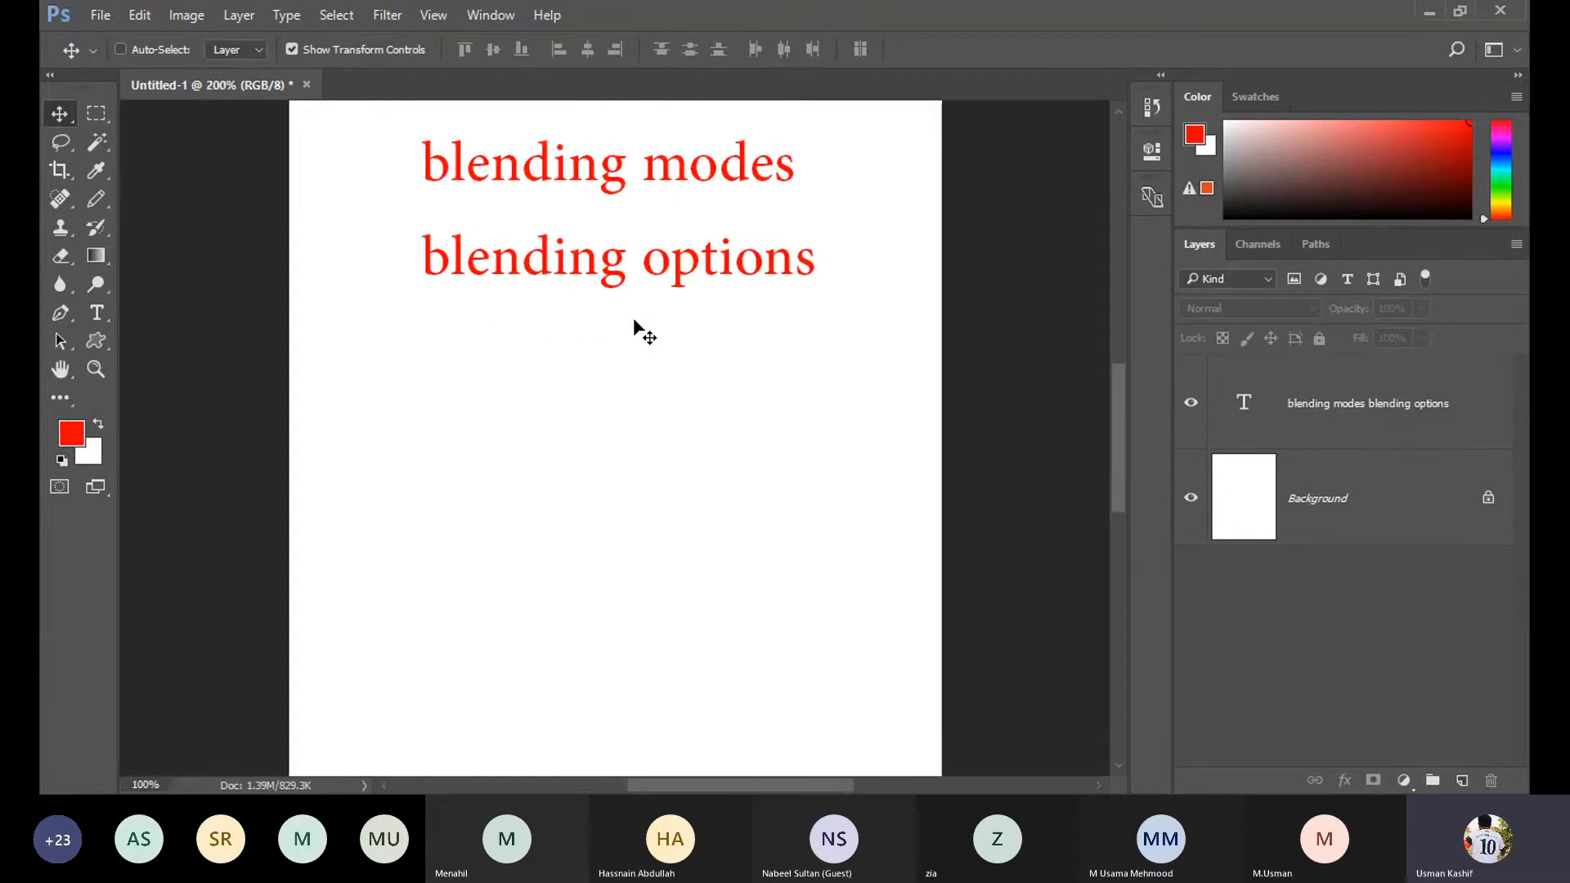
left_click_drag(725, 263, 691, 449)
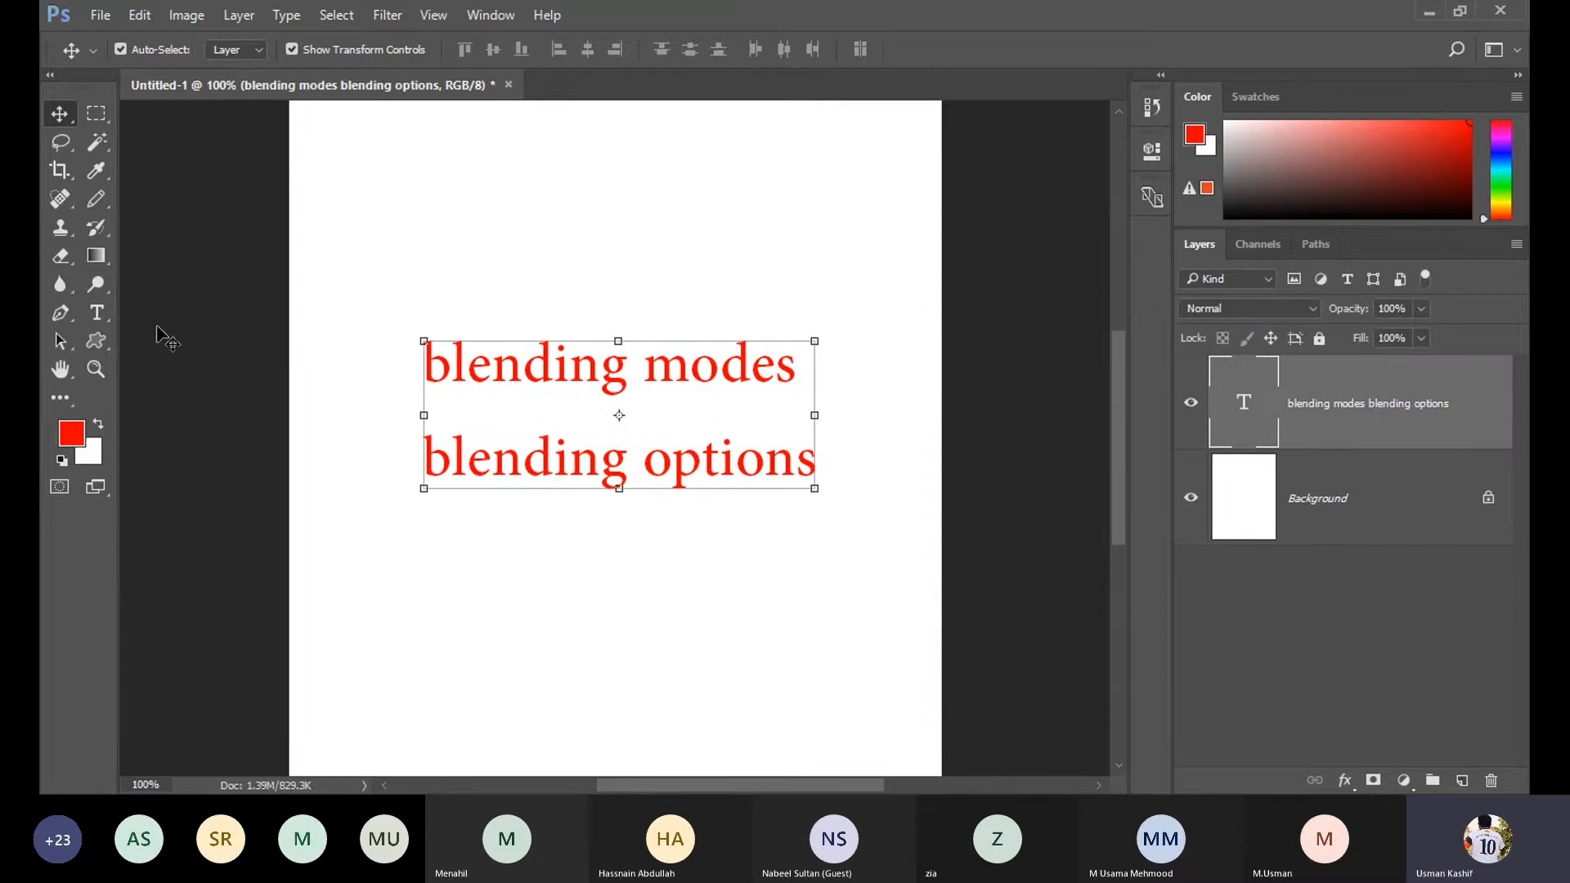
Replace the two-line blending text with a single first name in capital letters.
key("t")
left_click(644, 467)
key("ctrl+a")
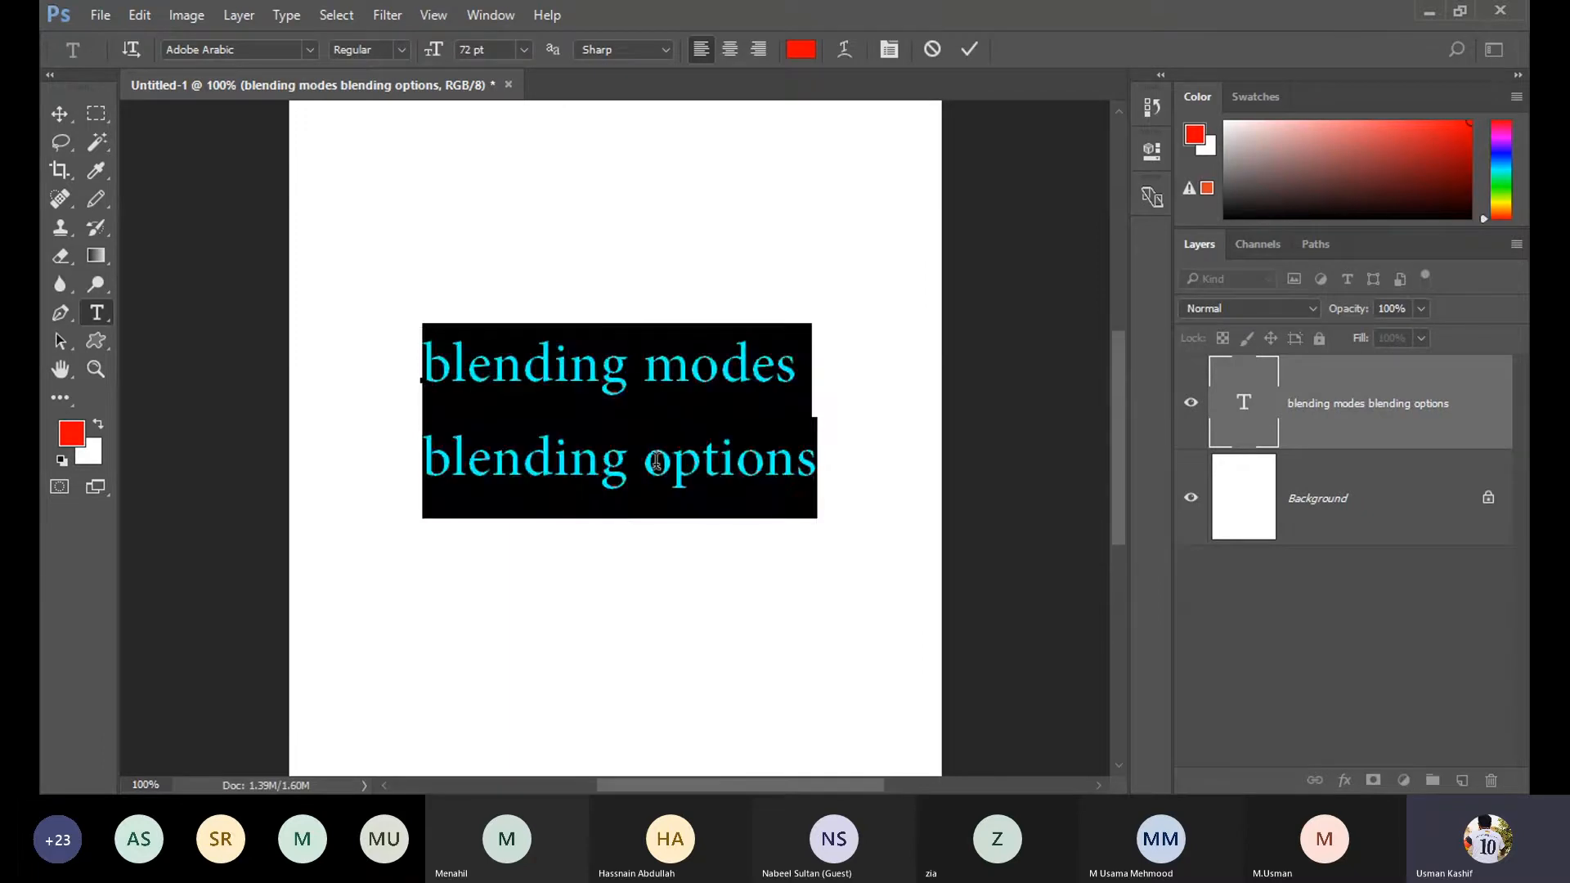
type("USMAN")
Set the font of the whole name text to Bebas Neue Bold.
key("ctrl+a")
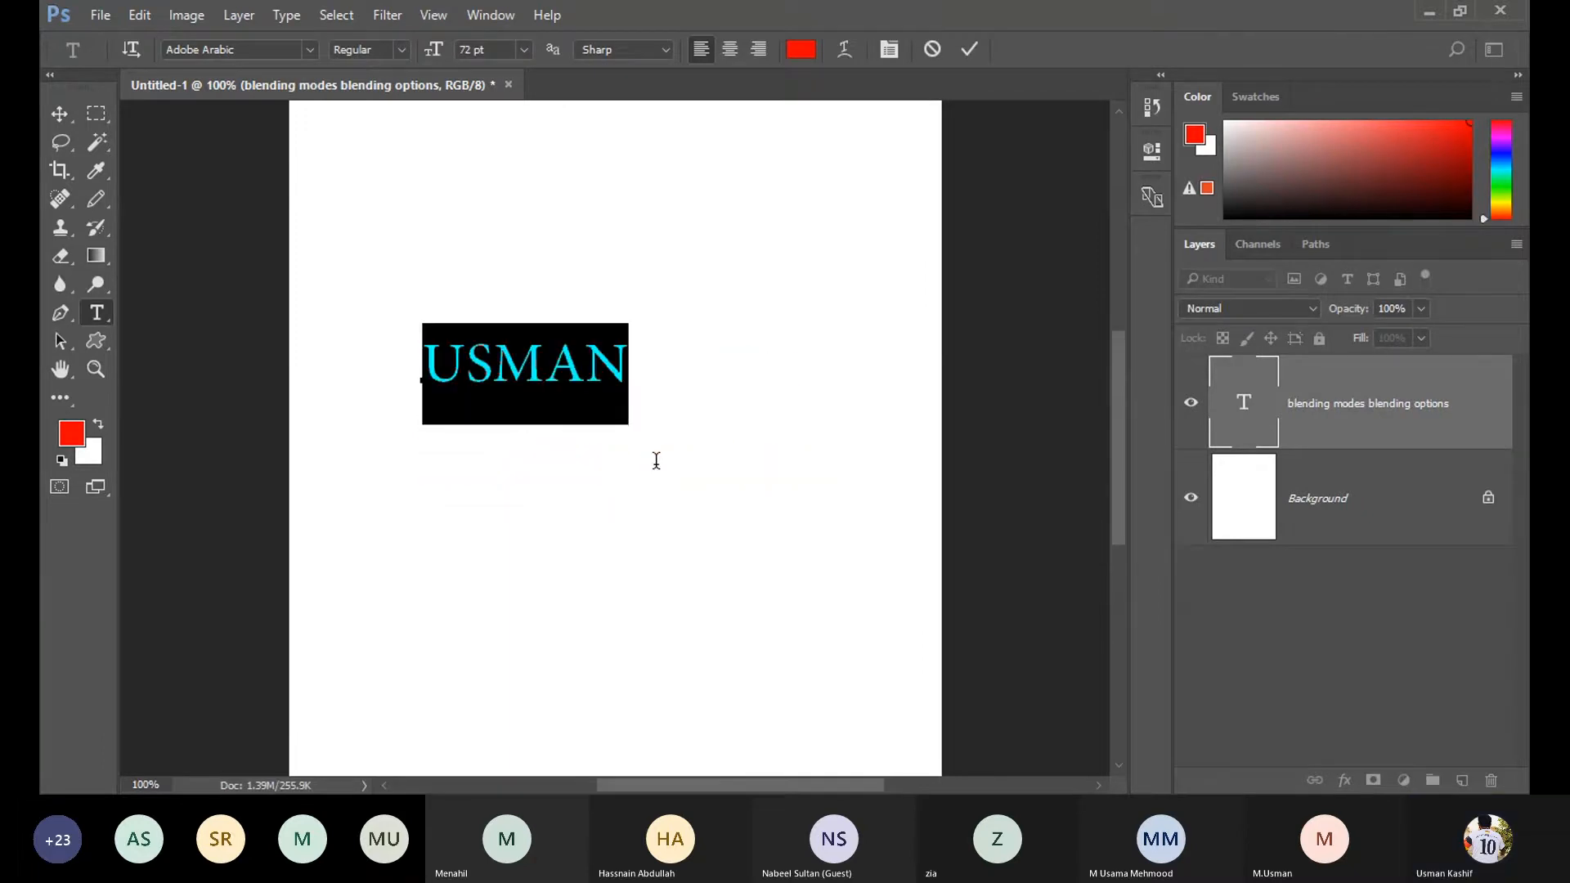
left_click(231, 50)
type("b")
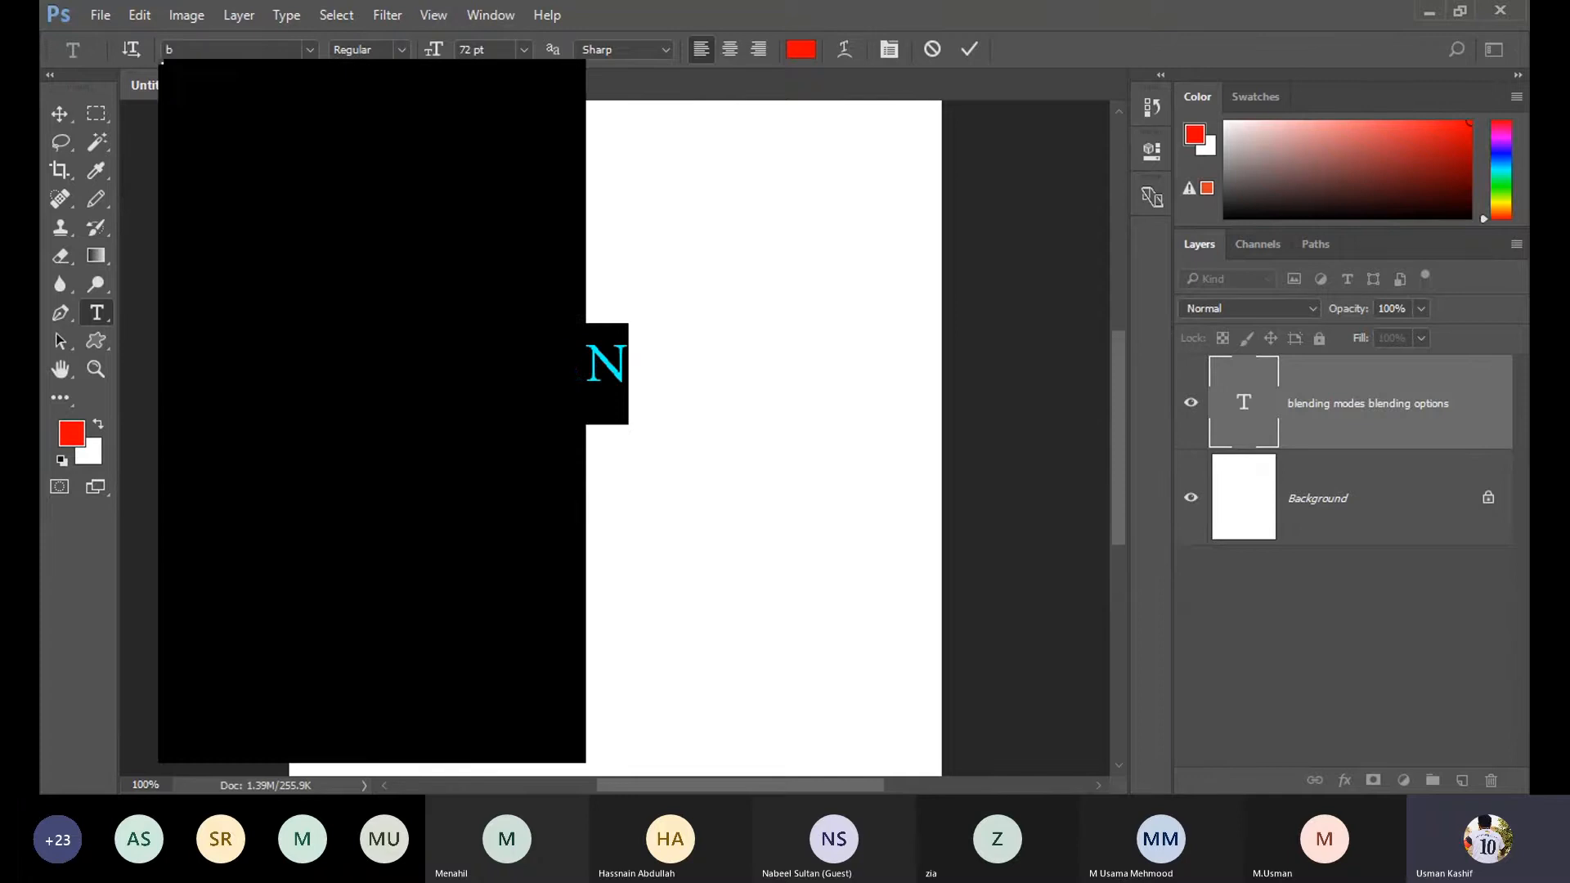
type("eb")
key("Down")
key("Down")
key("Down")
key("Down")
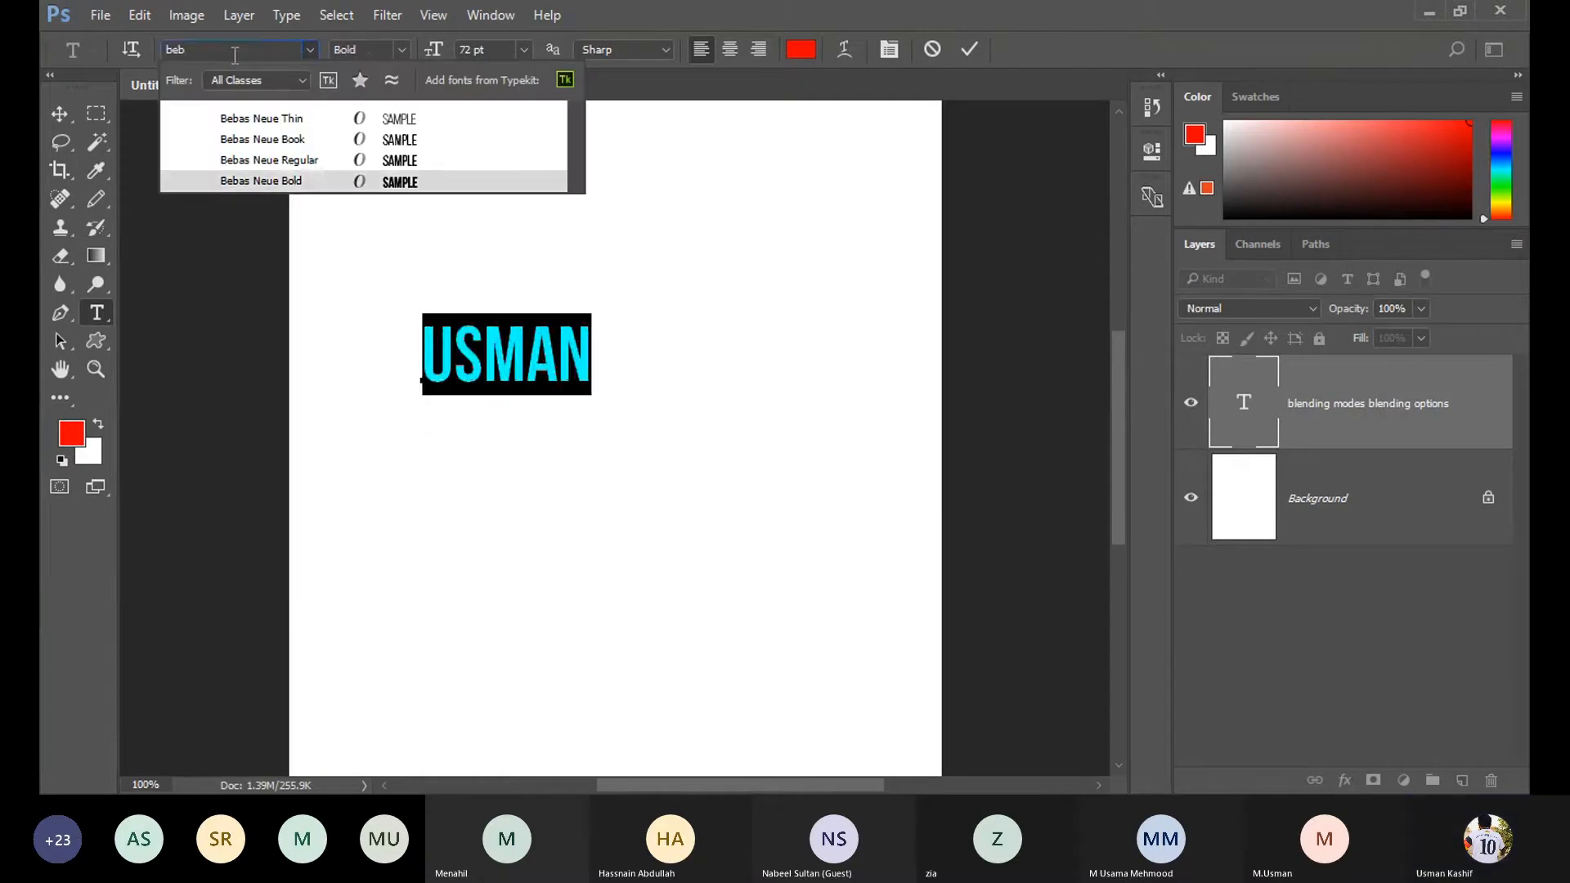
left_click(258, 189)
Change the colour of the name text to orange, ff9000.
left_click(800, 49)
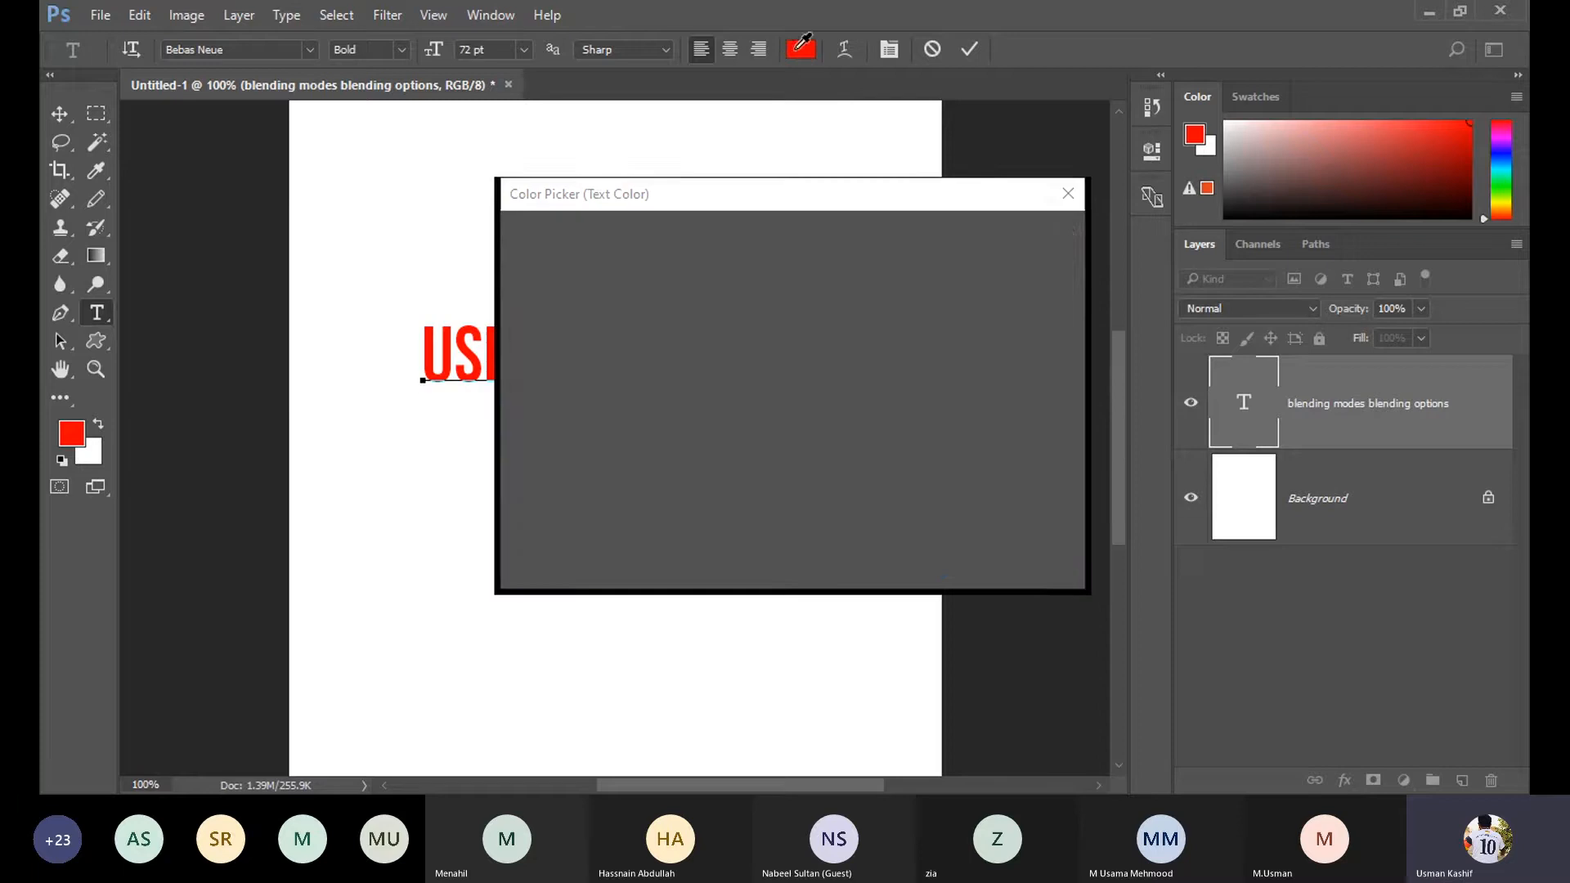
left_click_drag(817, 399, 815, 499)
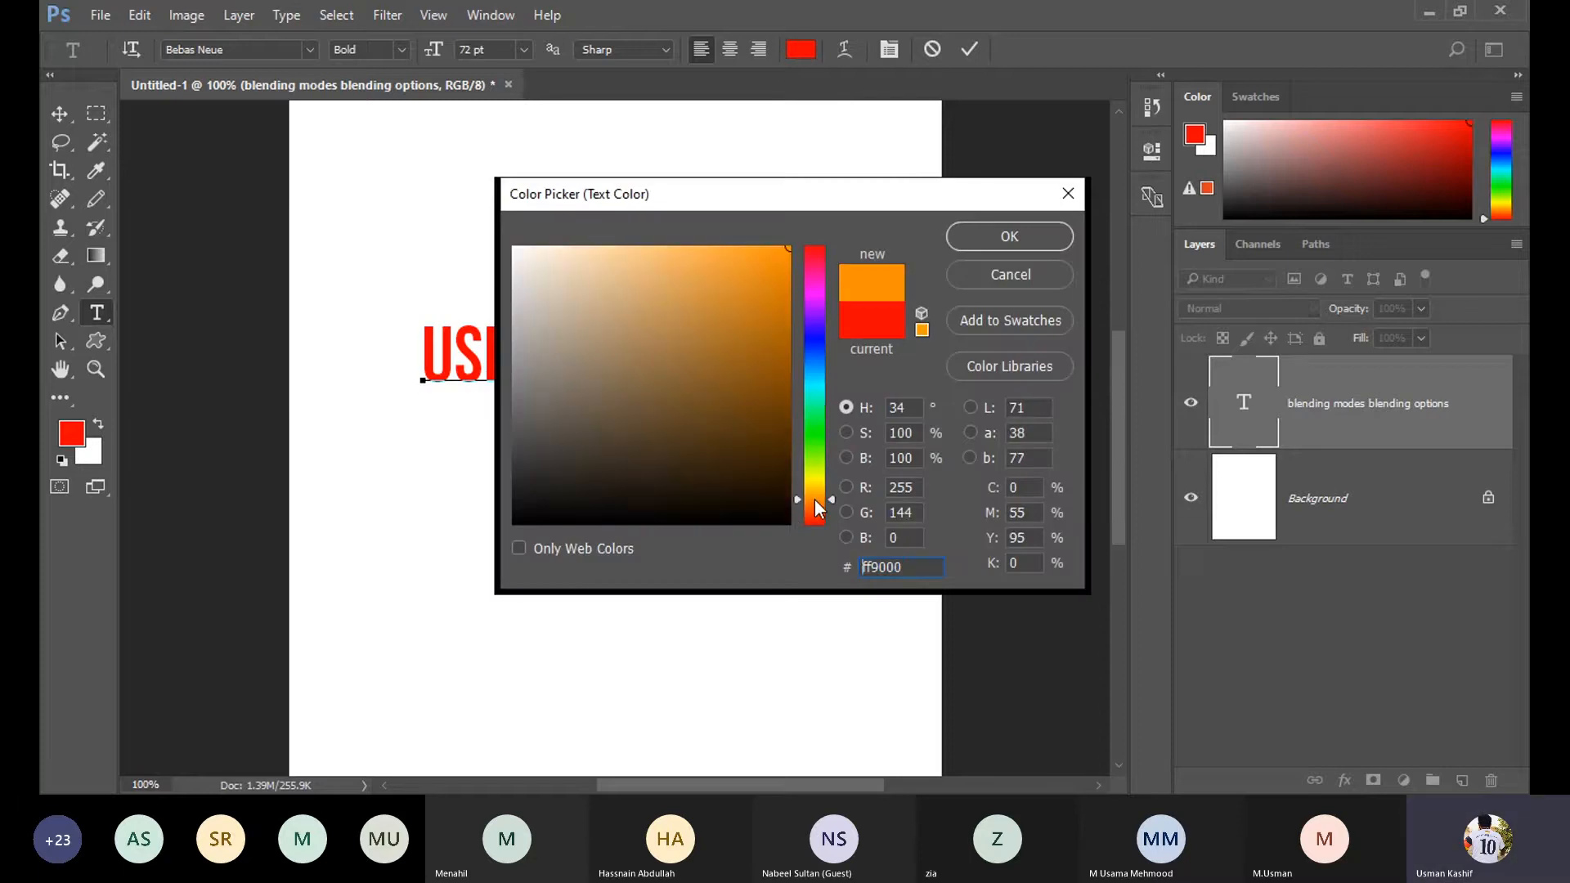
left_click(981, 236)
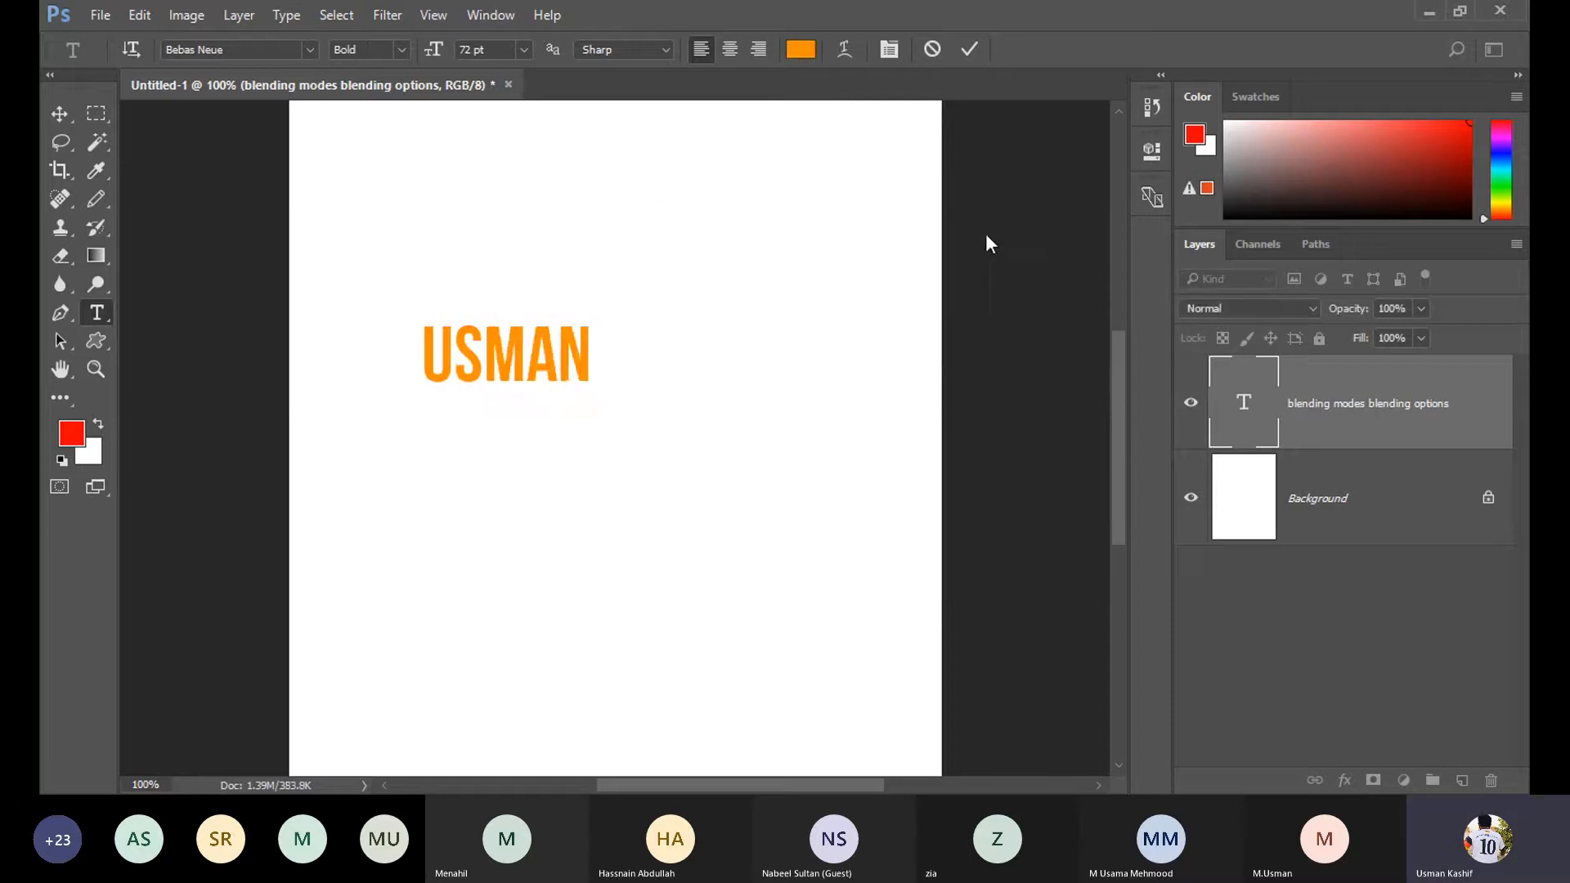
Scale the name text up proportionally to about 335% and centre it horizontally on the white page.
left_click(59, 114)
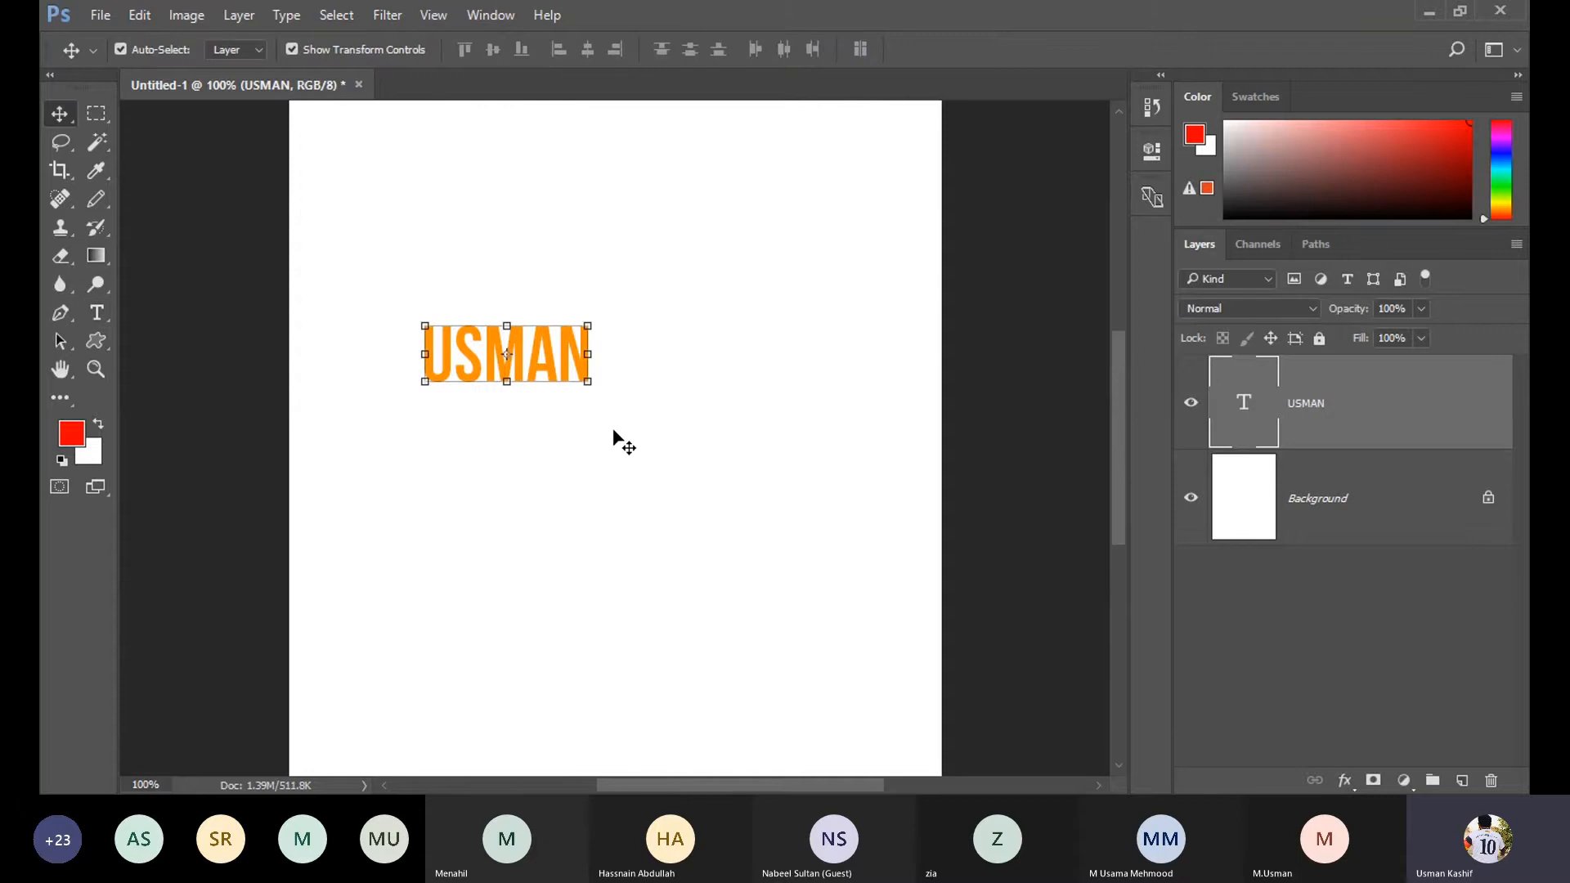
left_click_drag(589, 383, 851, 520)
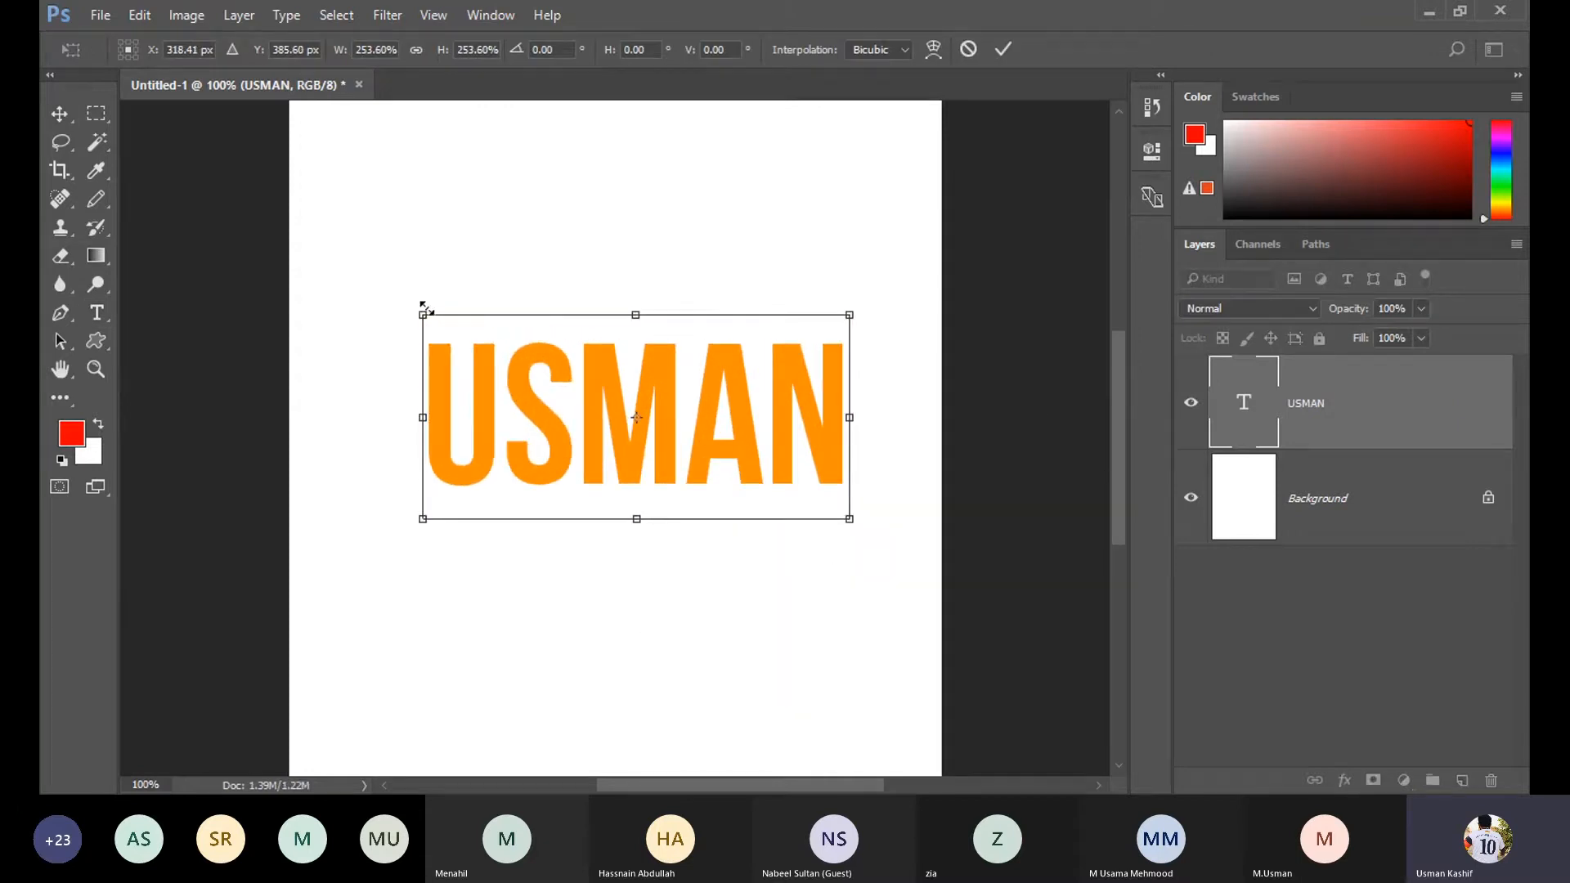
left_click_drag(425, 308, 346, 278)
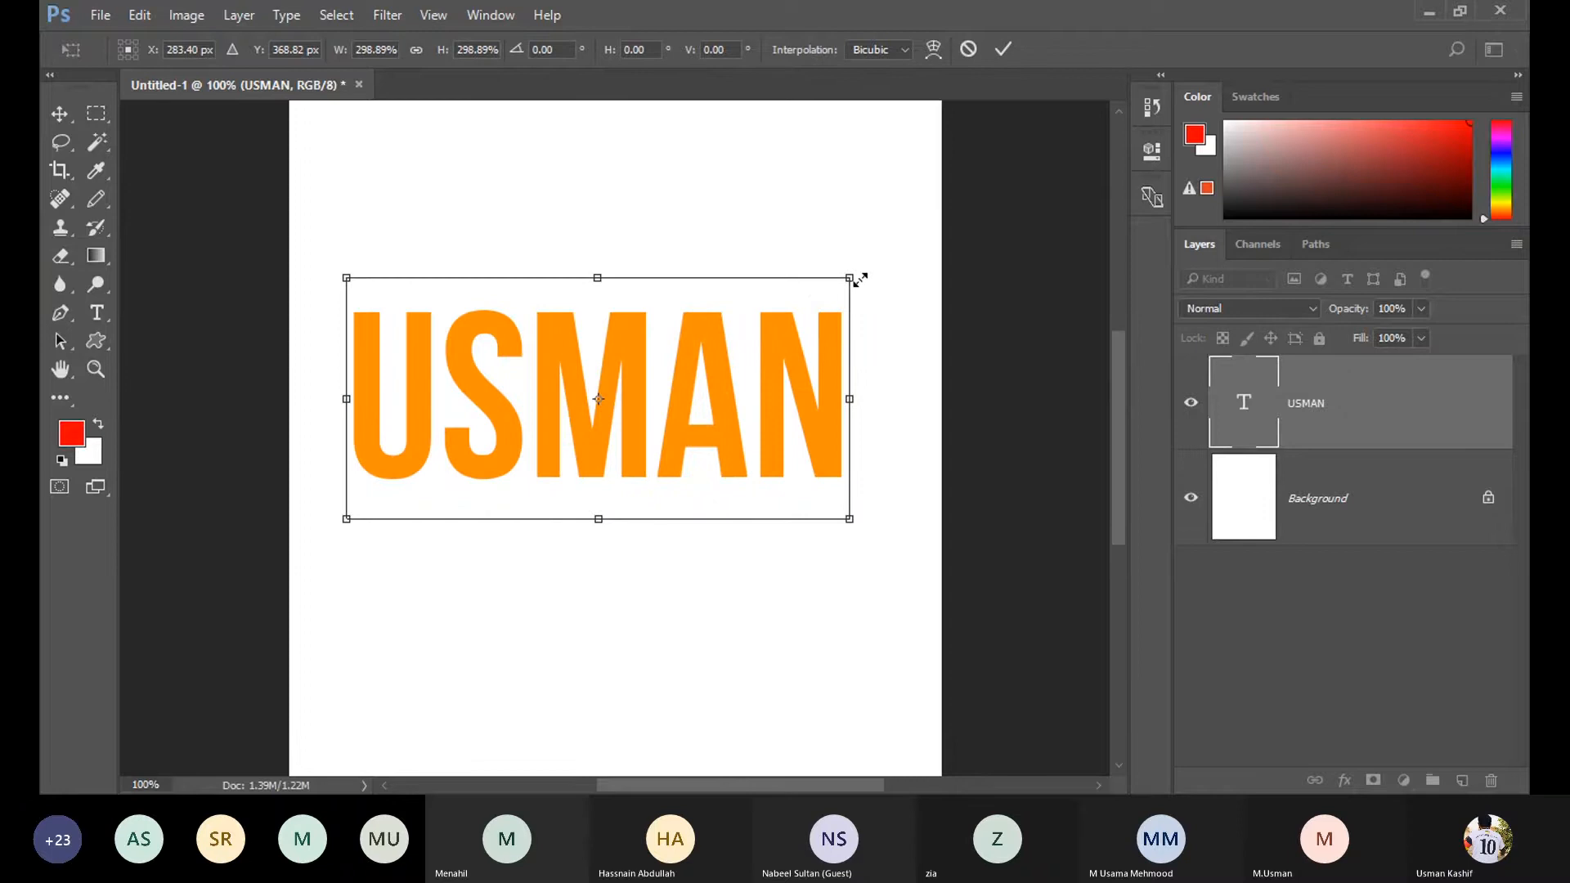
left_click_drag(860, 279, 903, 258)
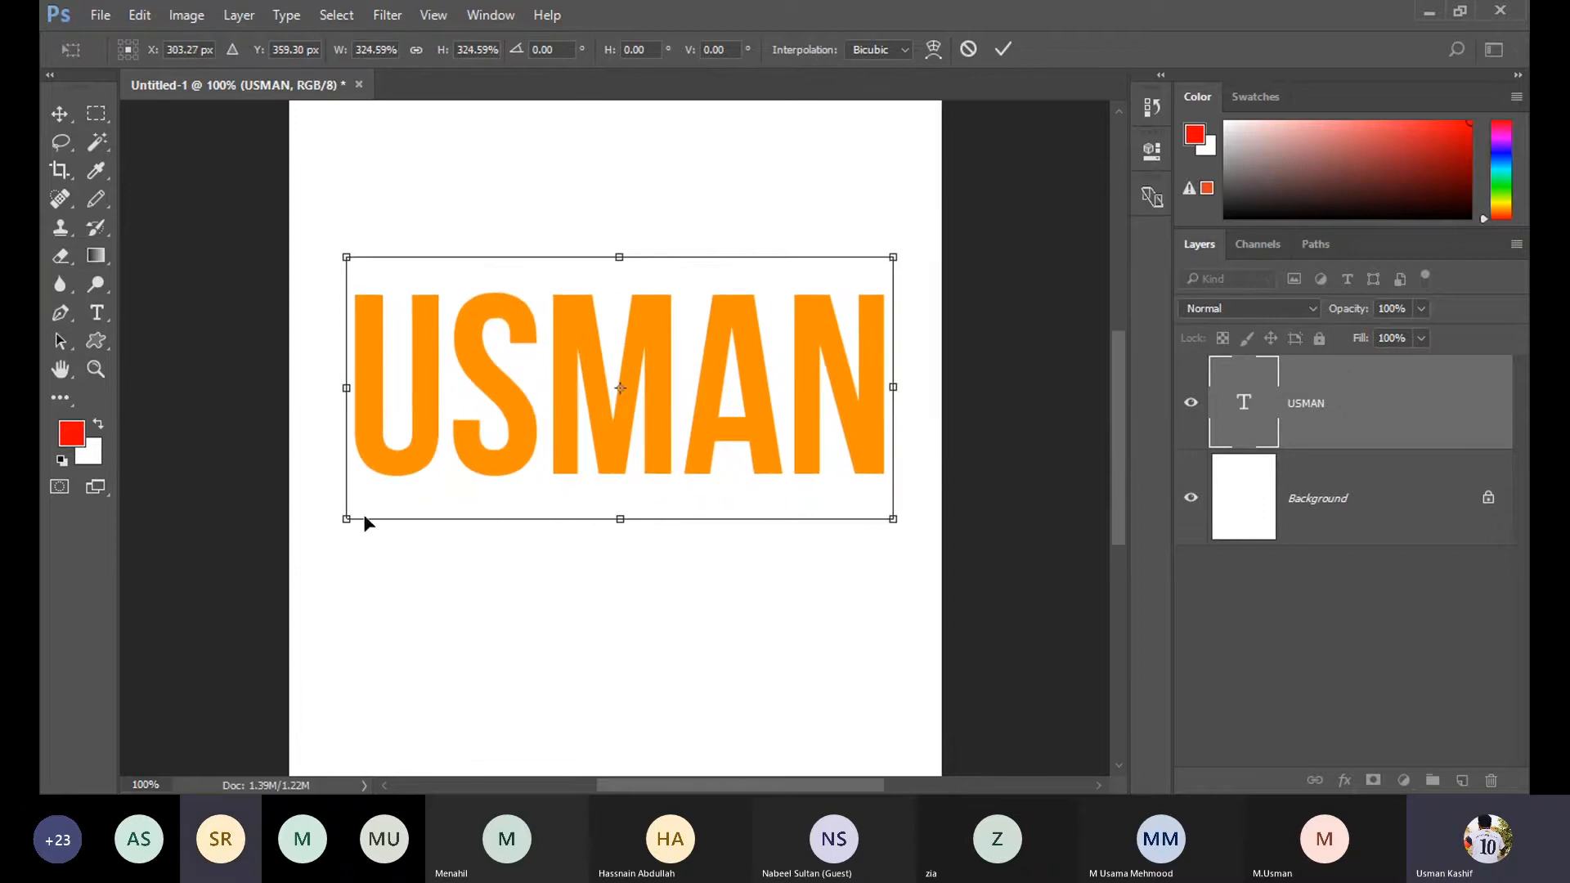
left_click_drag(347, 520, 329, 528)
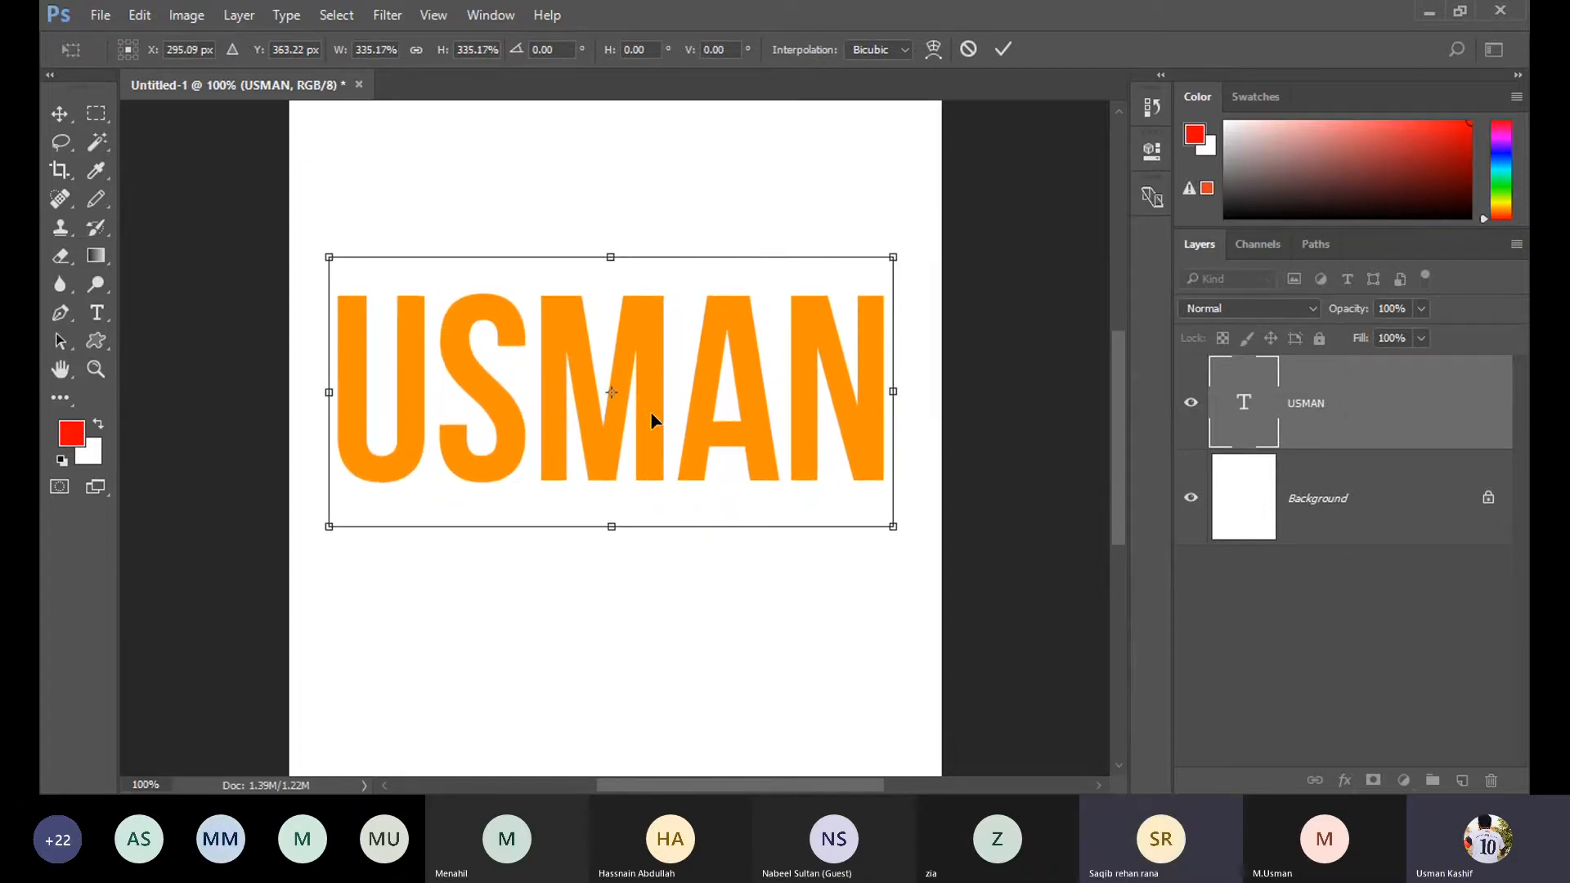
key("Return")
mouse_move(651, 411)
left_mouse_down()
mouse_move(669, 494)
mouse_move(670, 412)
mouse_move(669, 428)
mouse_move(689, 417)
mouse_move(655, 411)
left_mouse_up()
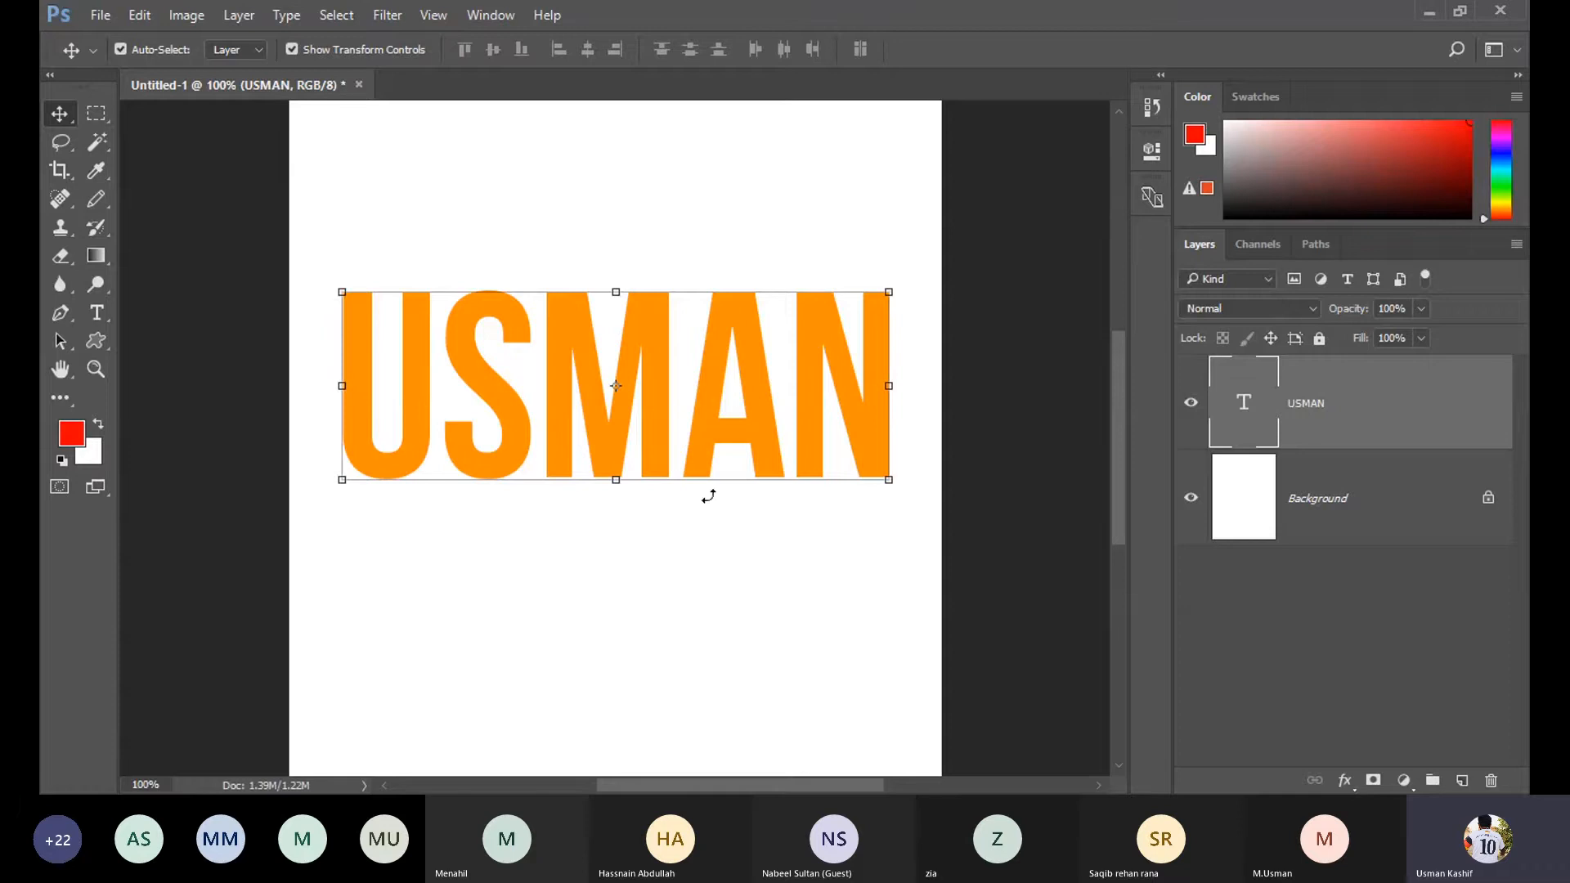
Recolour the name text to pure red, ff0000.
left_click(721, 537)
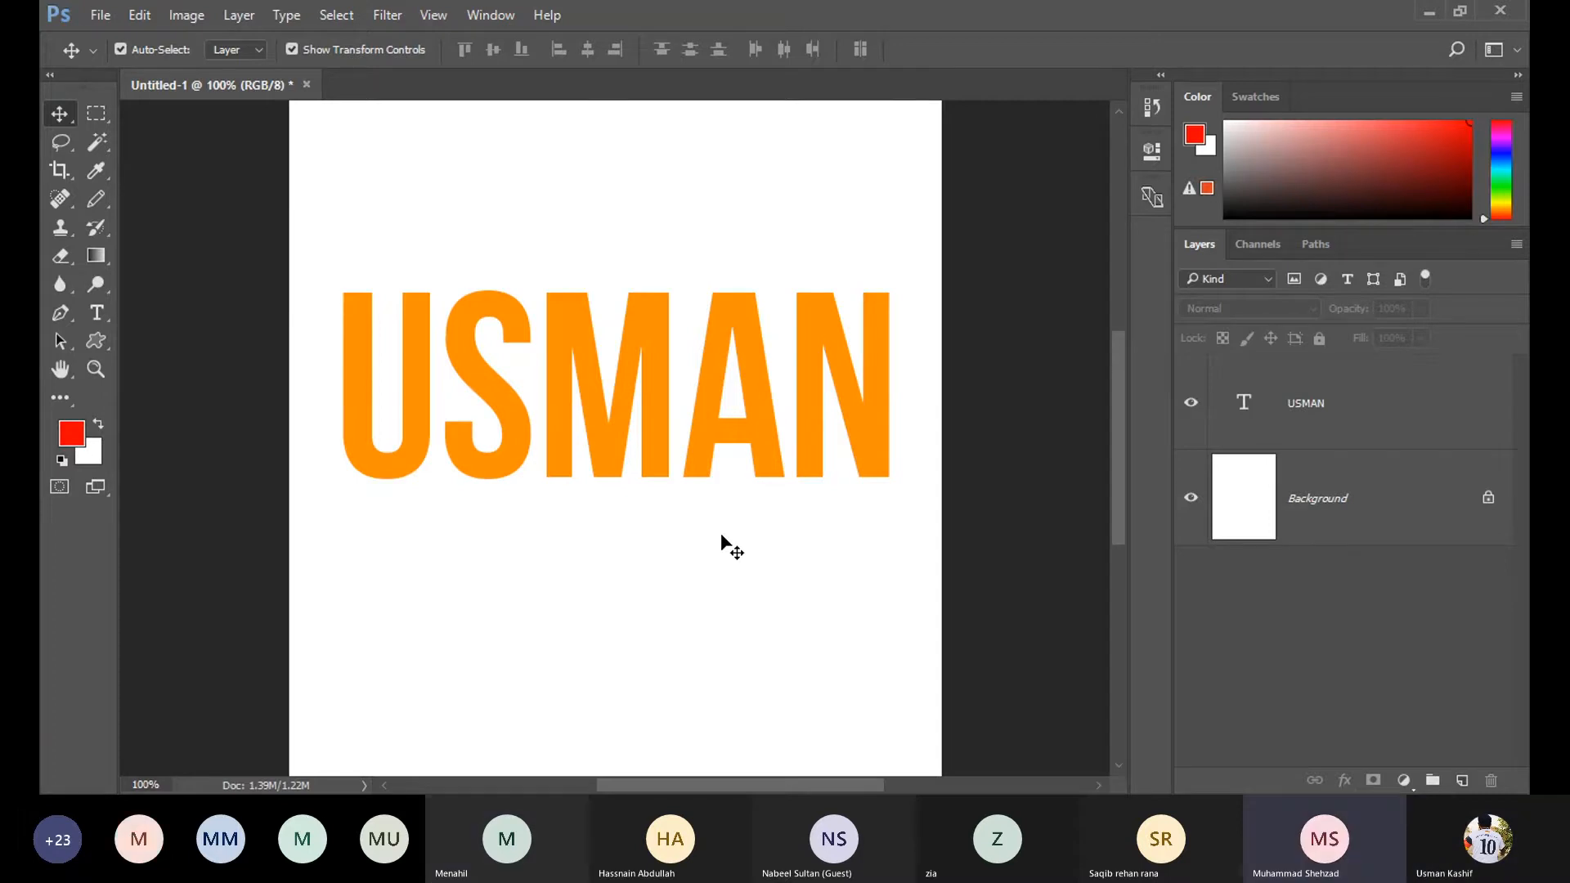
left_click(646, 411)
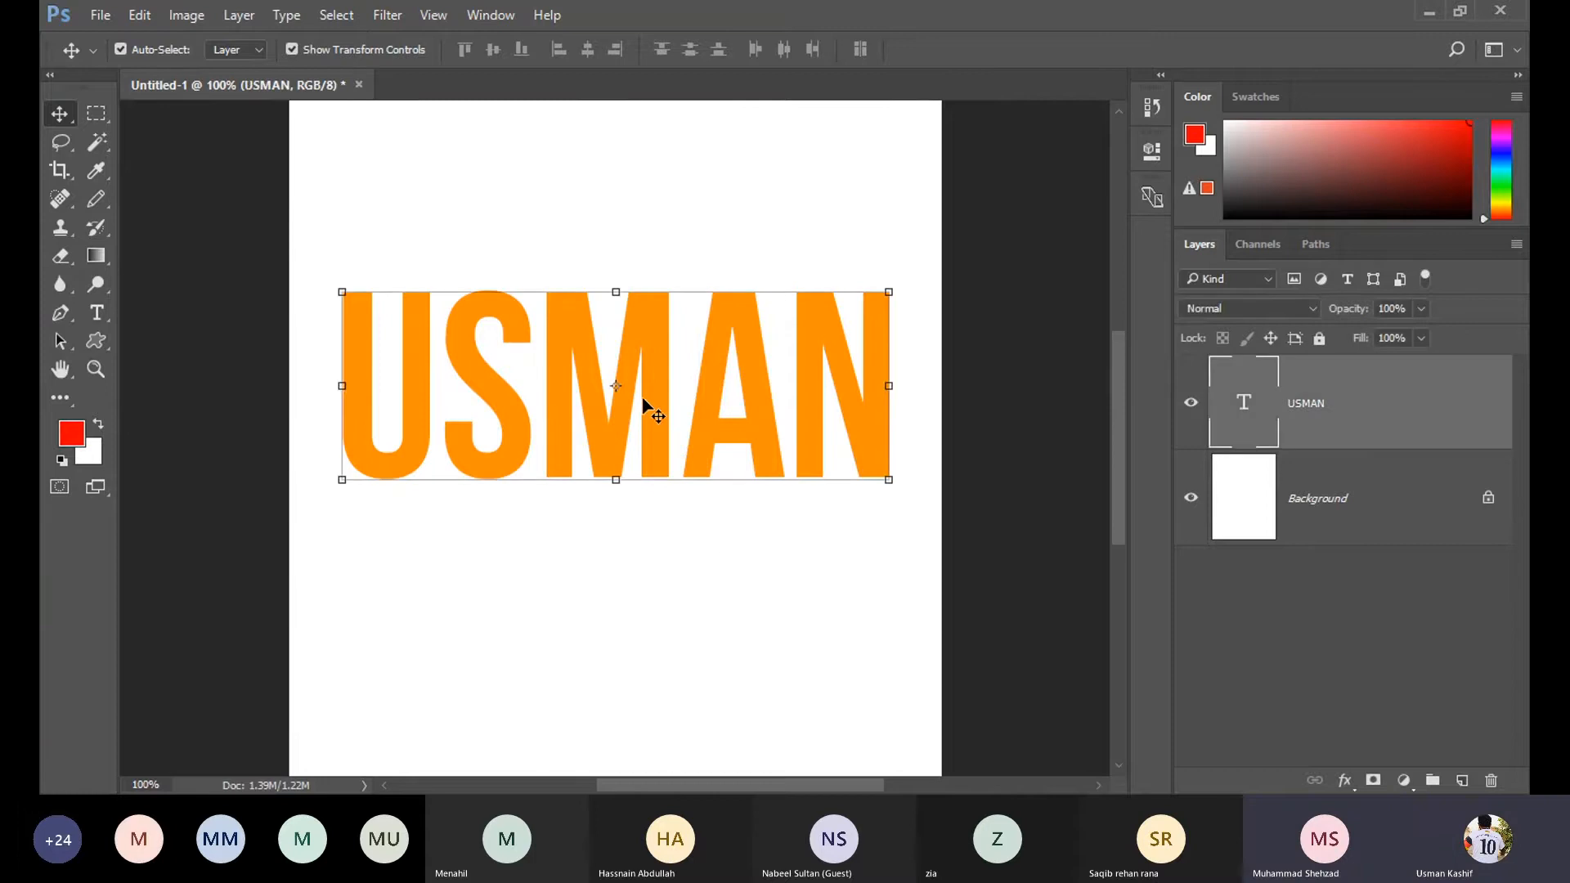
left_click(96, 313)
left_click(797, 50)
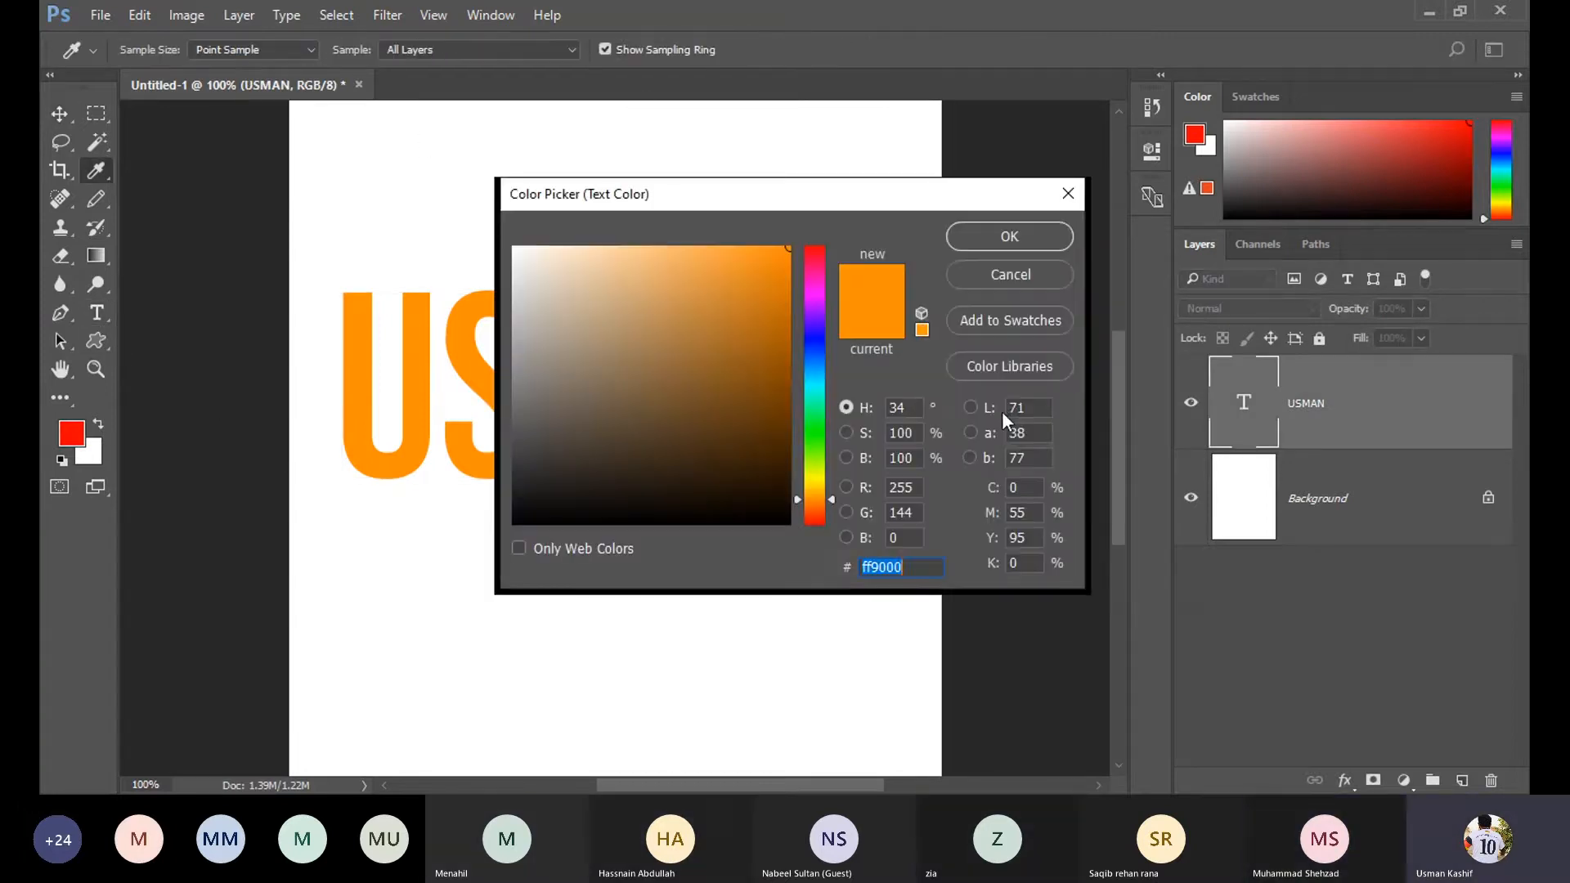
left_click(815, 249)
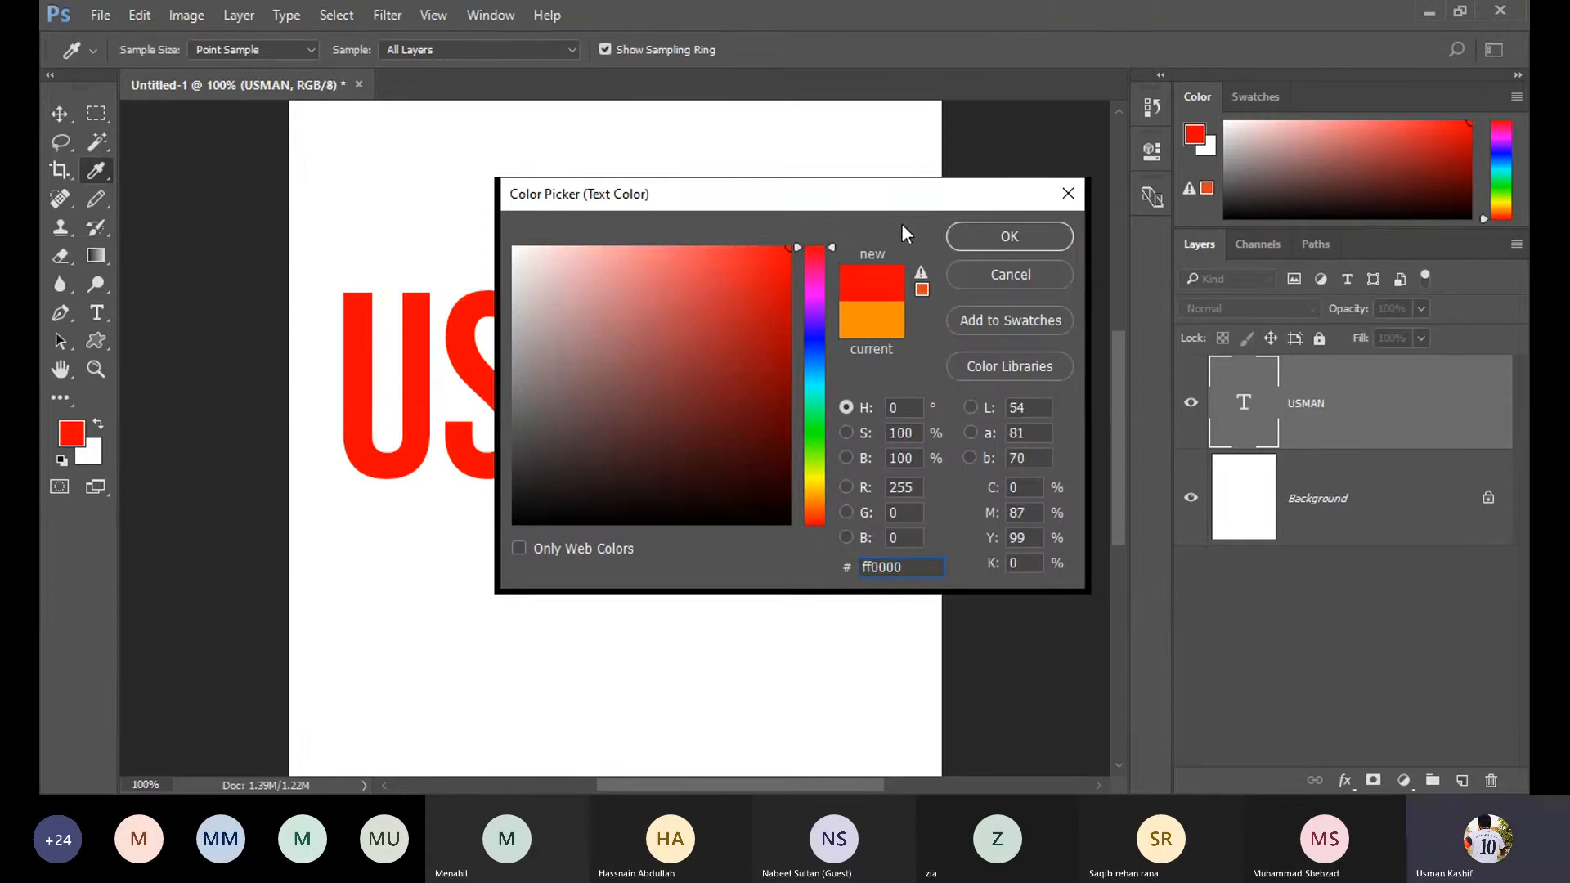
left_click(1014, 235)
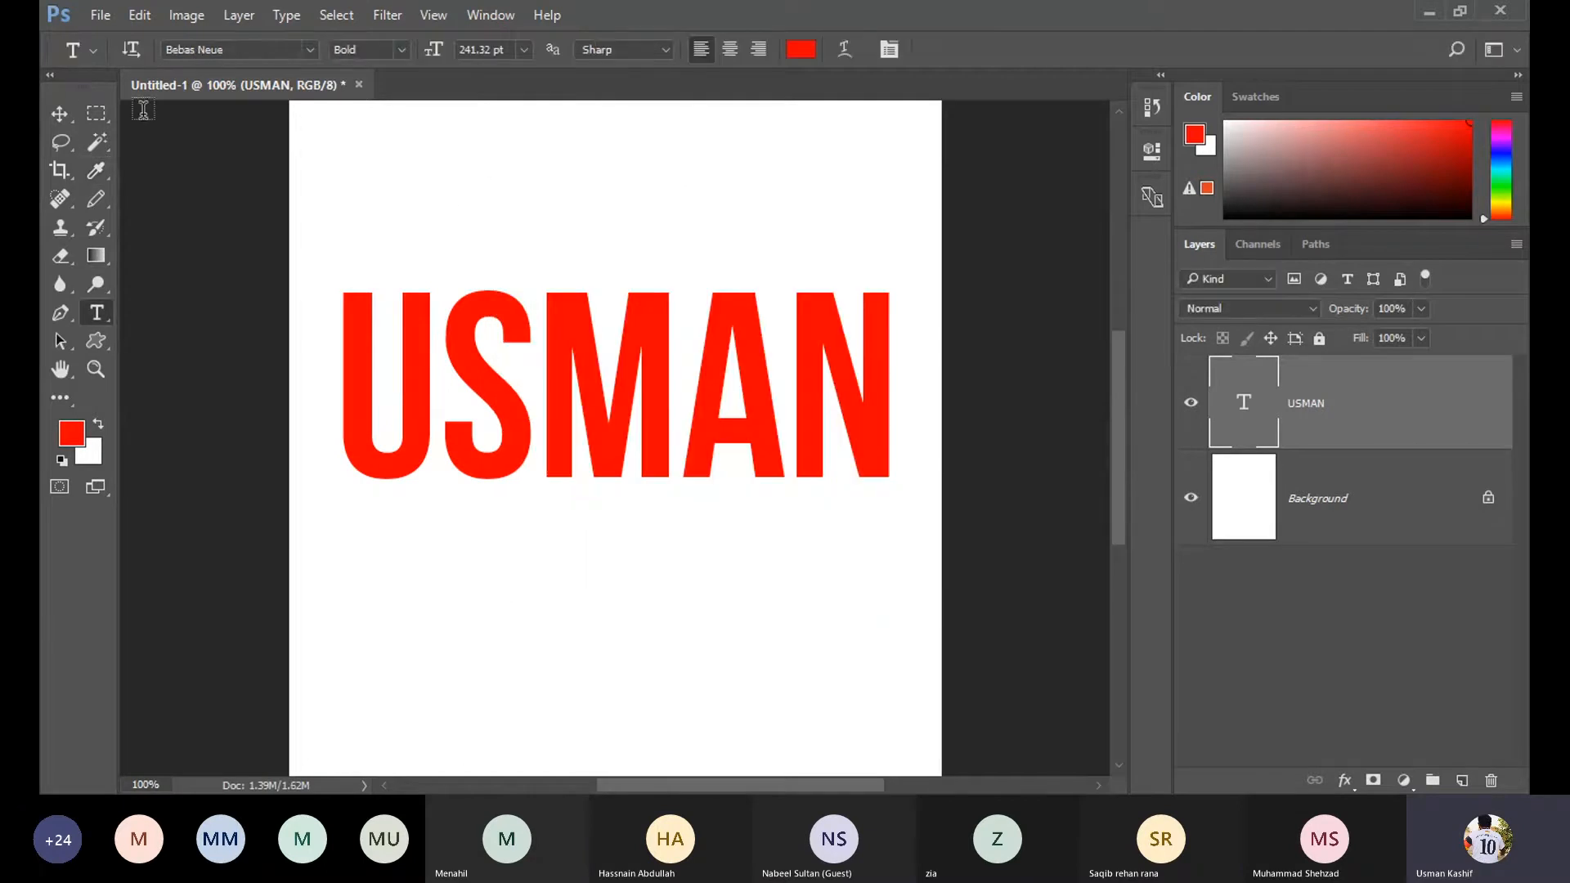
left_click(59, 113)
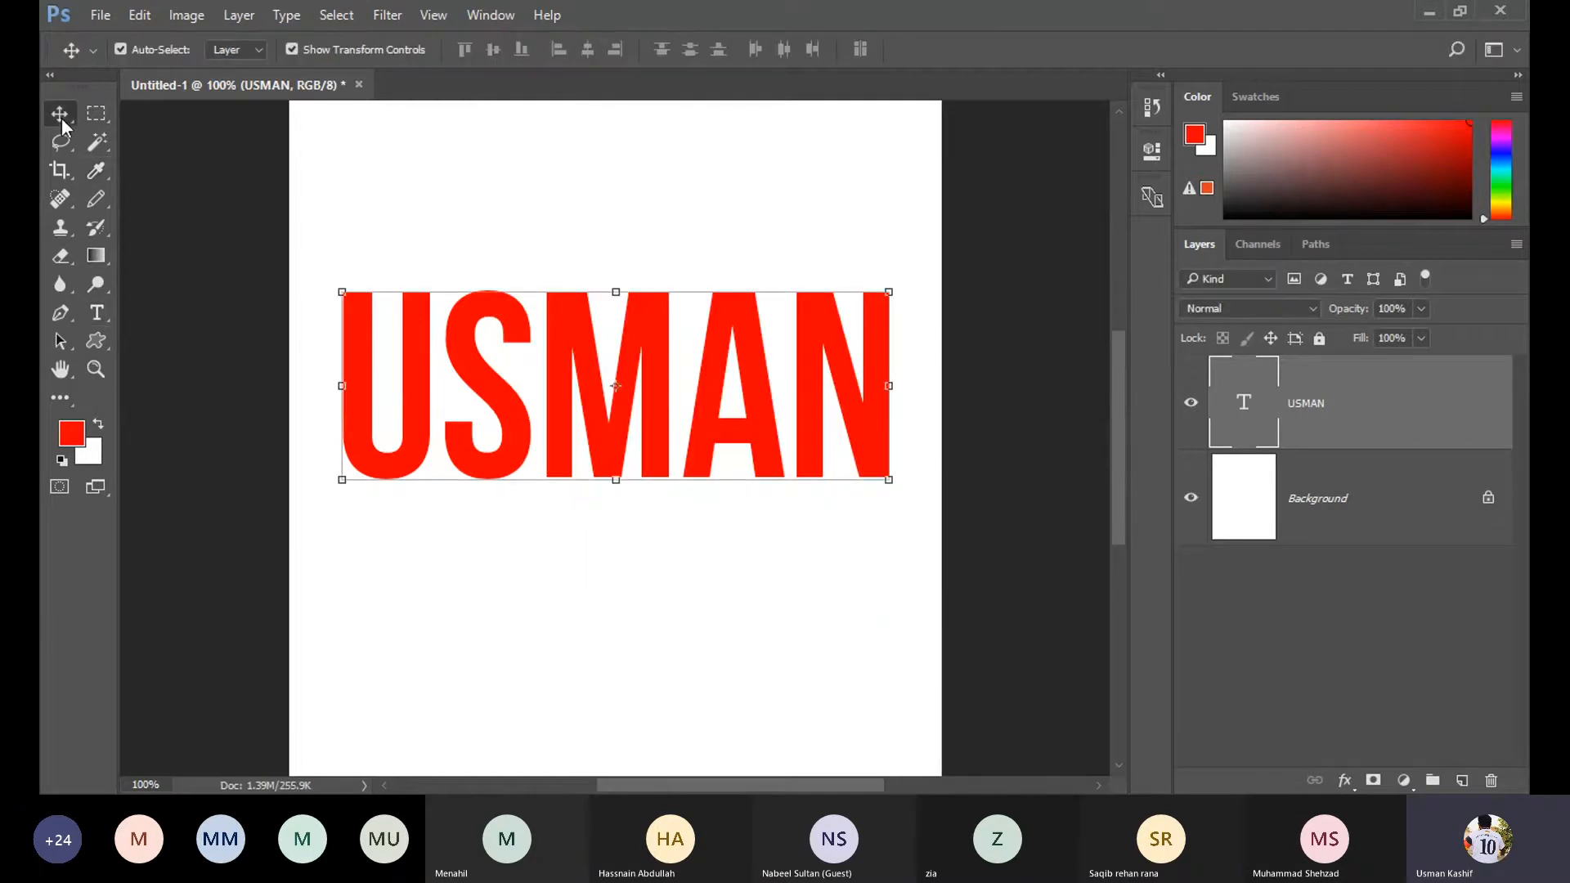
Display the collection of preset layer styles in the workspace.
left_click(763, 359)
left_click(789, 225)
left_click(728, 315)
left_click(493, 18)
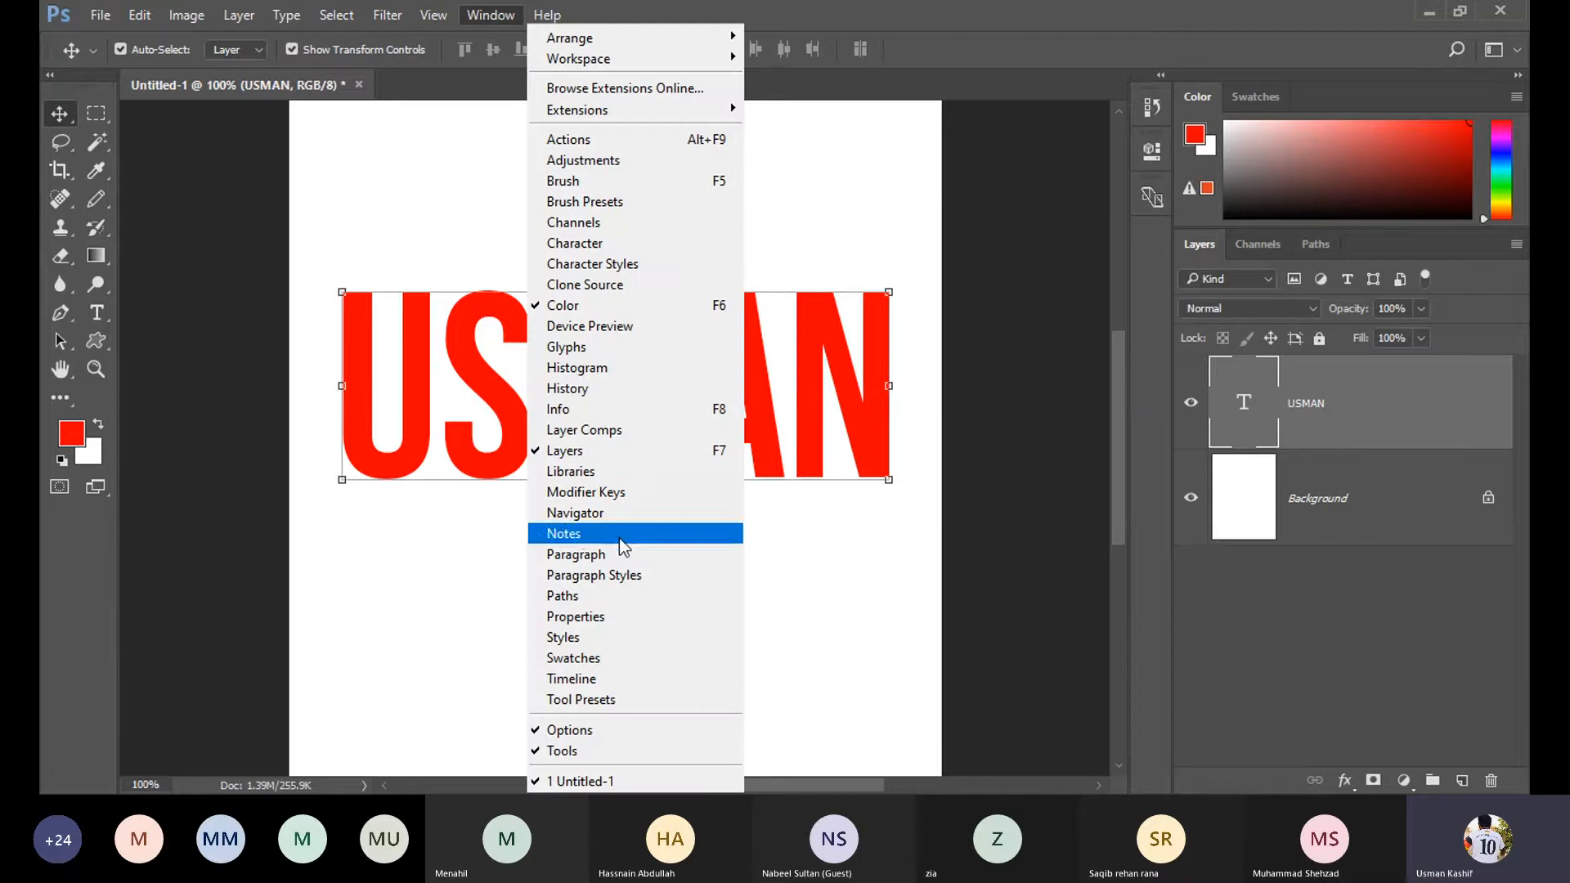
left_click(648, 637)
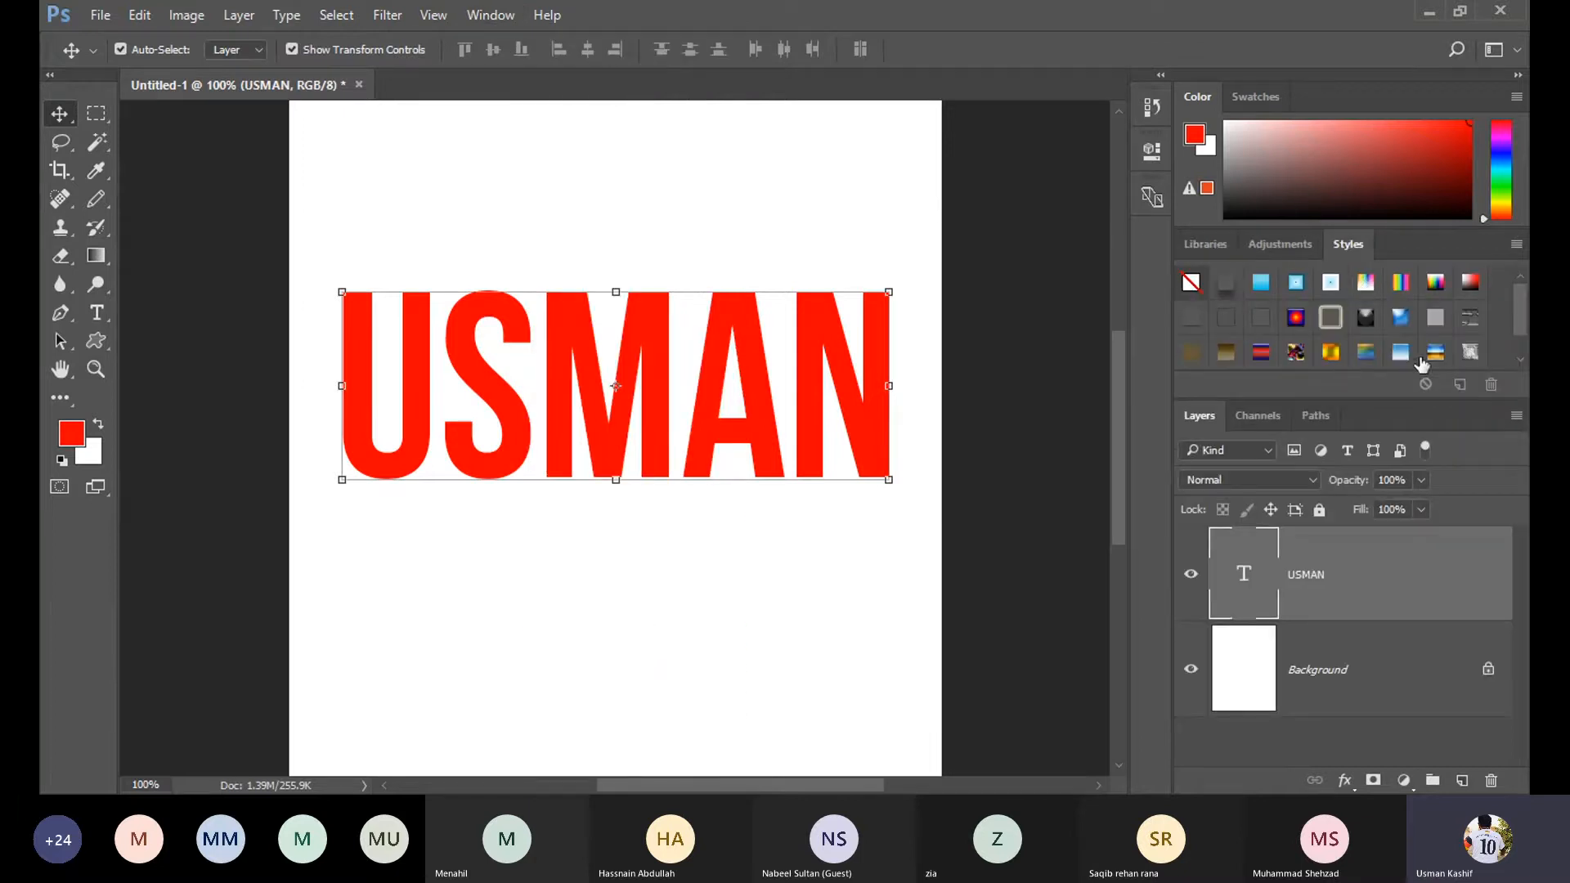
mouse_move(1528, 307)
left_mouse_down()
mouse_move(1528, 330)
mouse_move(1526, 293)
left_mouse_up()
left_click(845, 574)
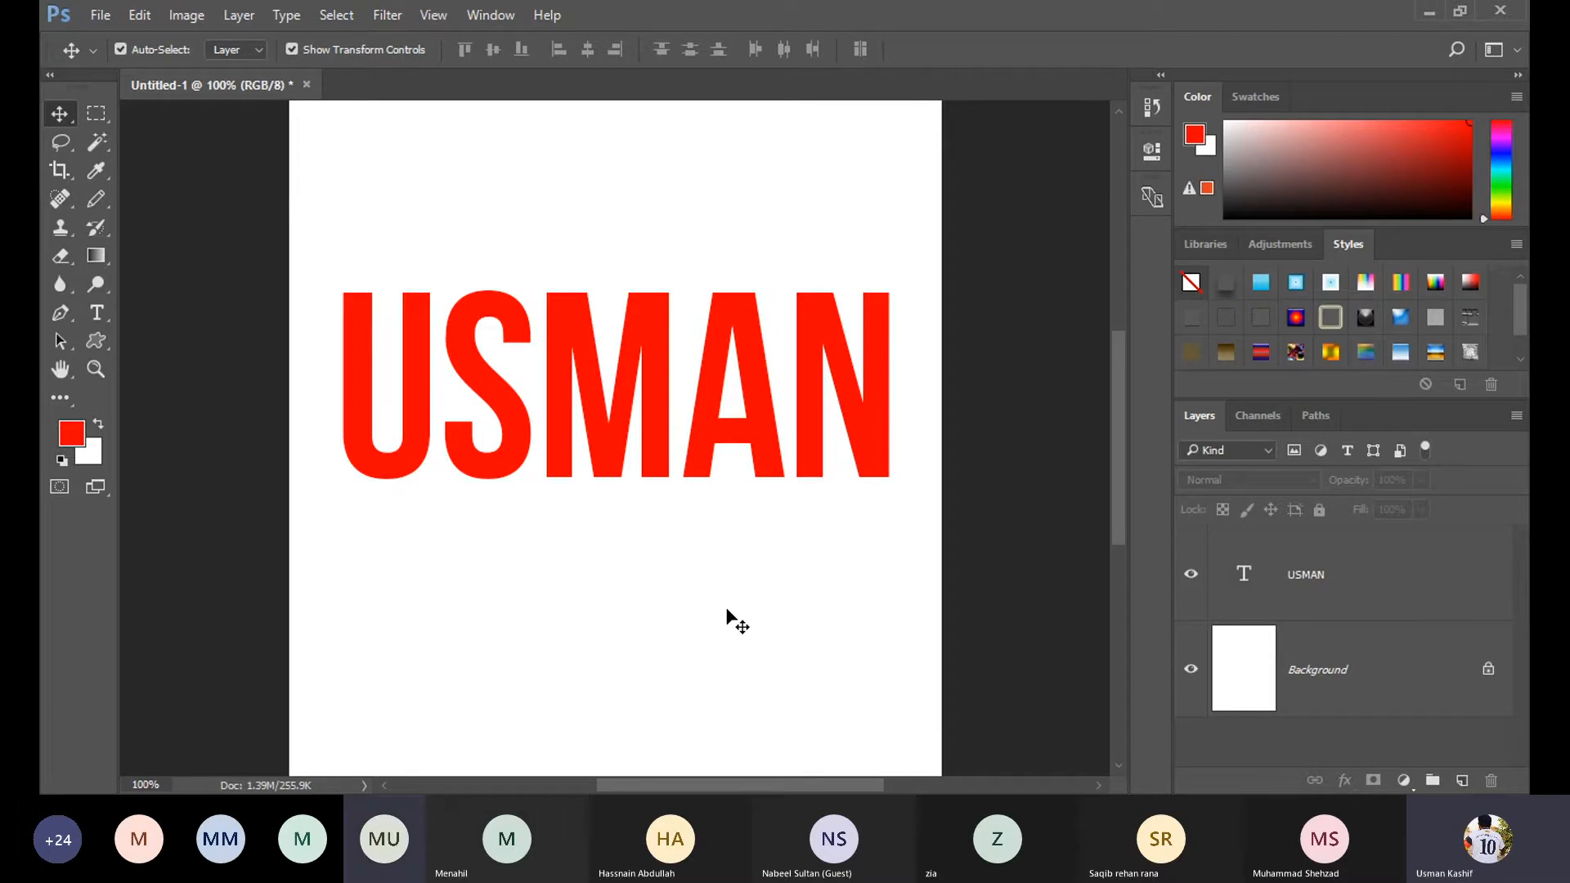
Try the rainbow gradient, blue glossy, orange satin and multicoloured pattern preset styles on the name text layer.
left_click(1308, 575)
left_click(814, 554)
left_click(748, 421)
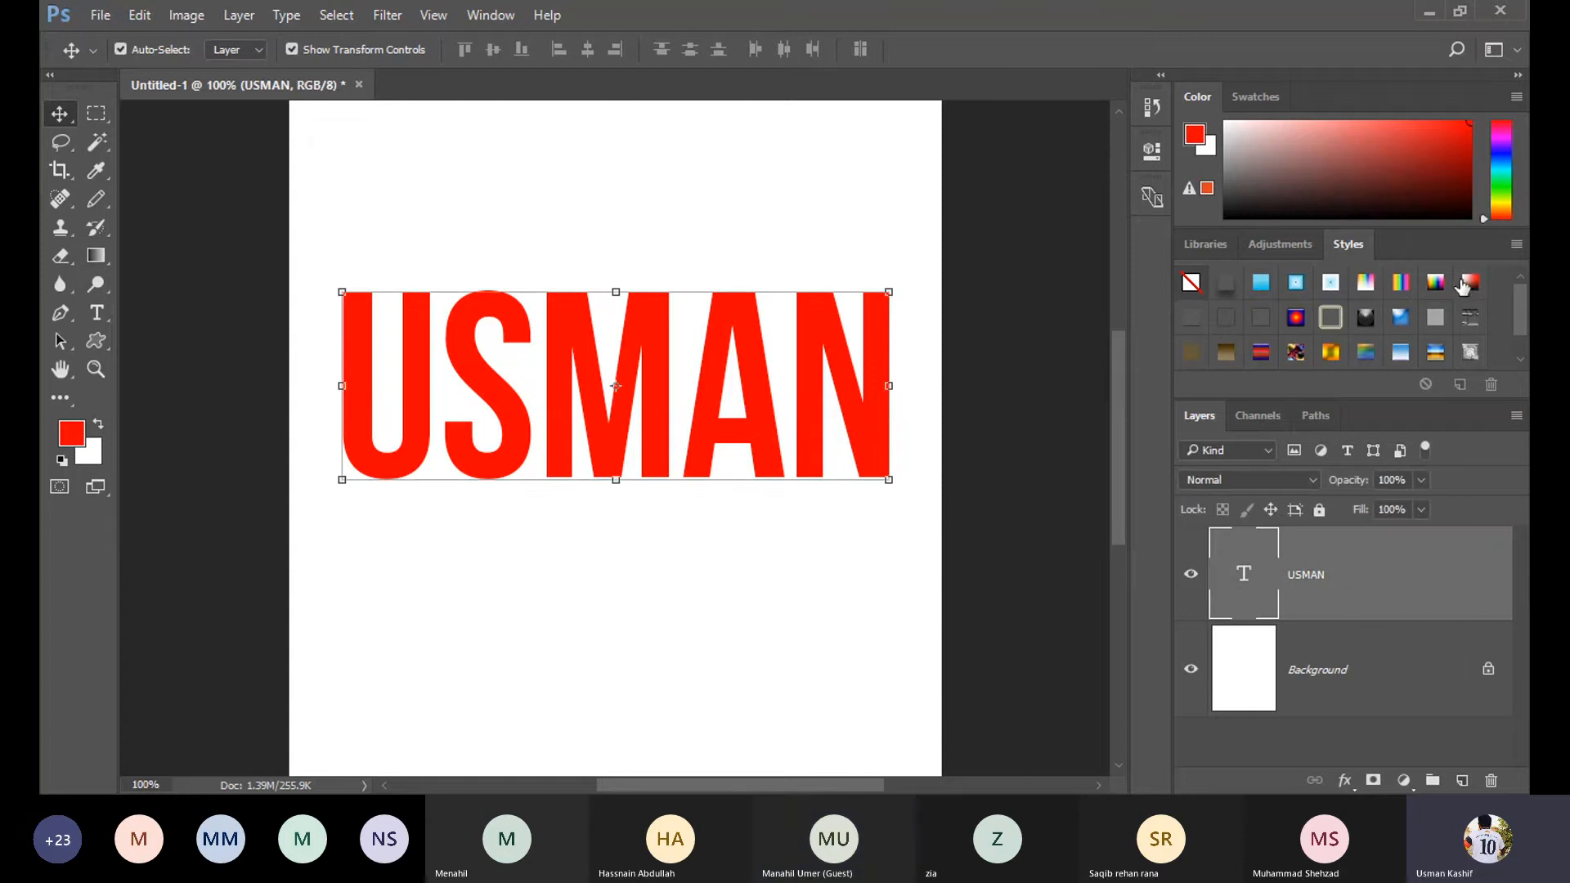
left_click(1436, 283)
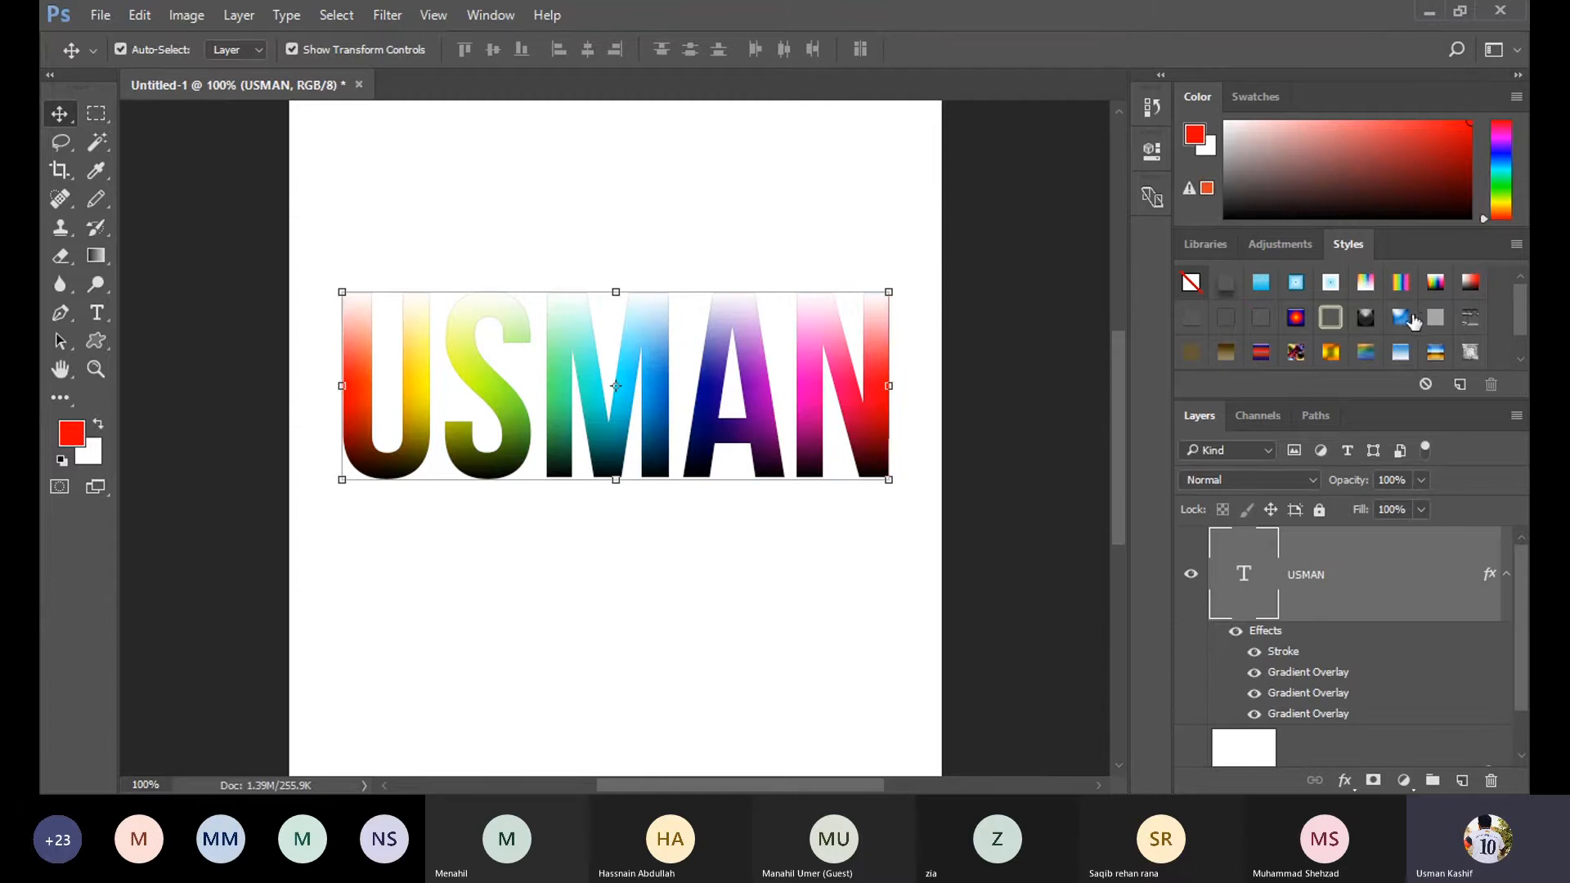
left_click(1401, 319)
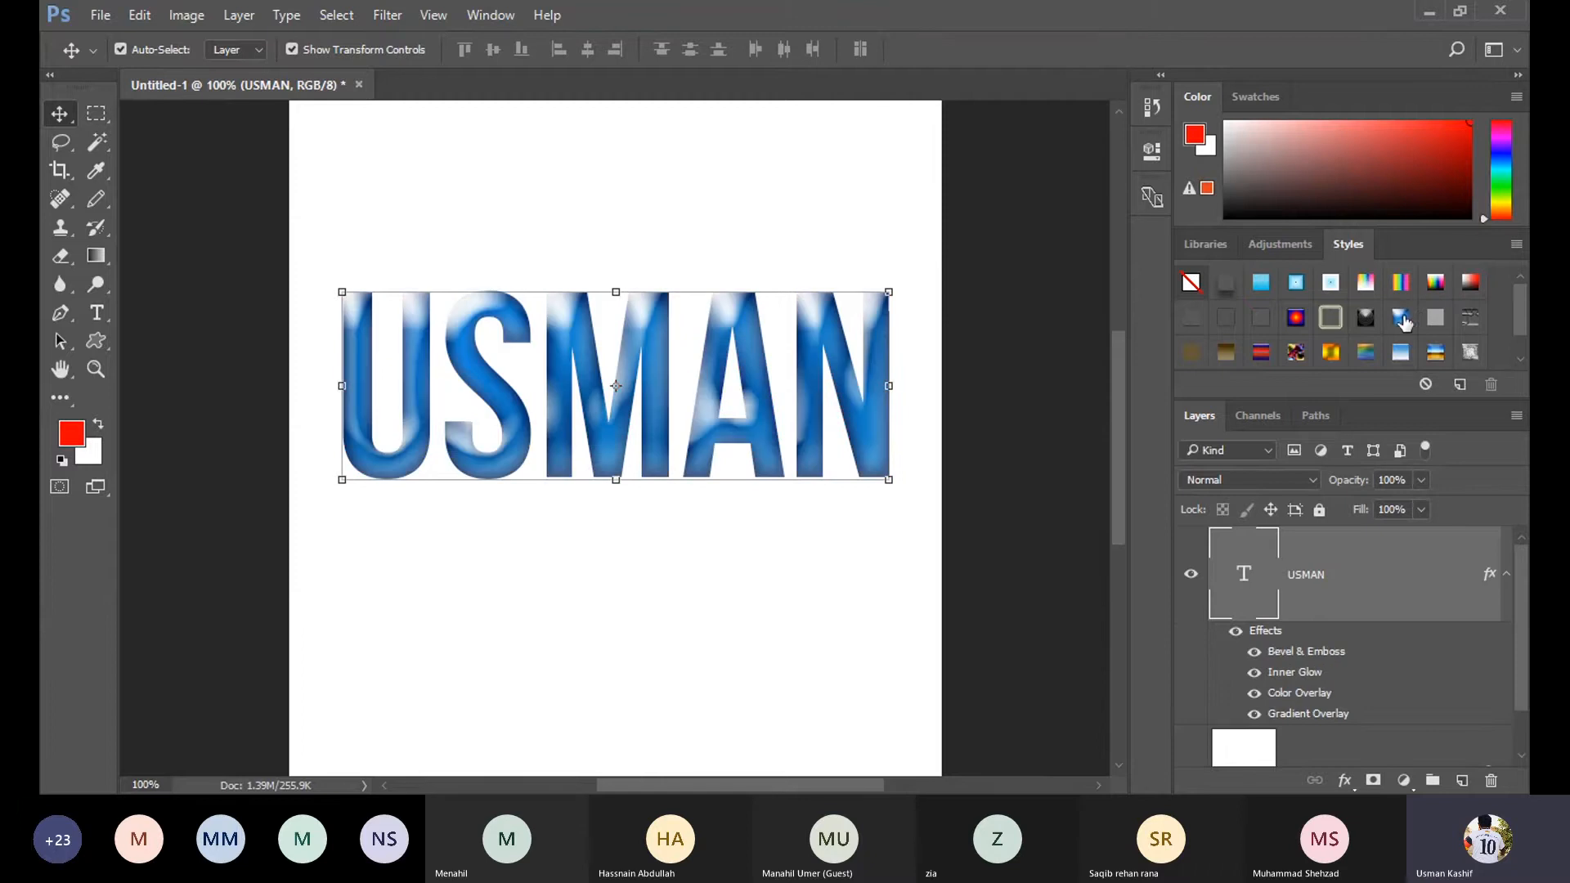
left_click(1332, 353)
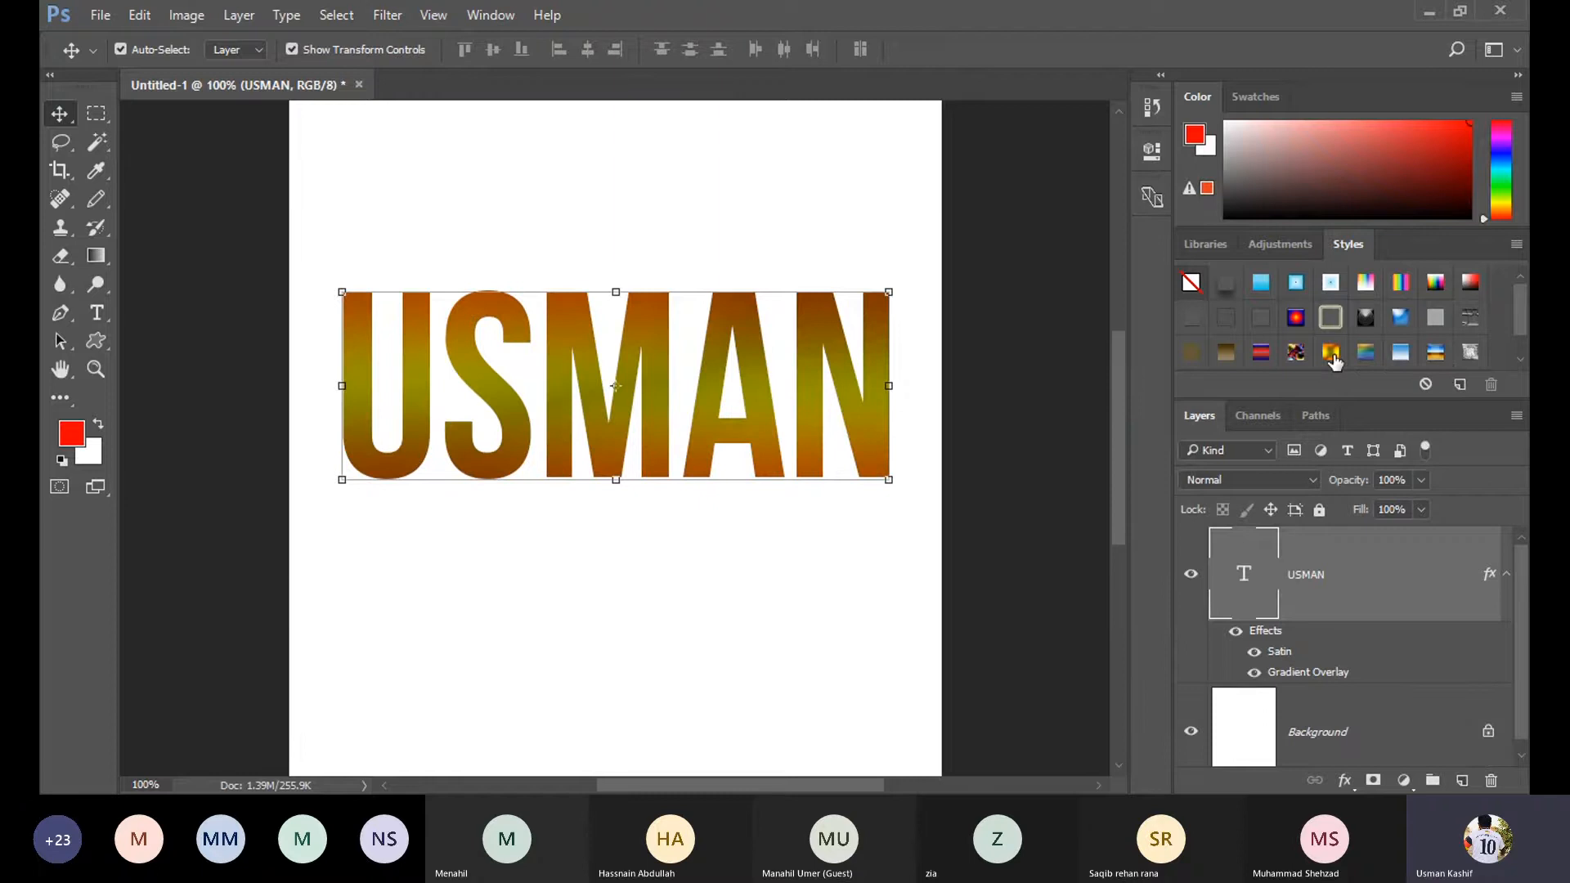
left_click(1292, 353)
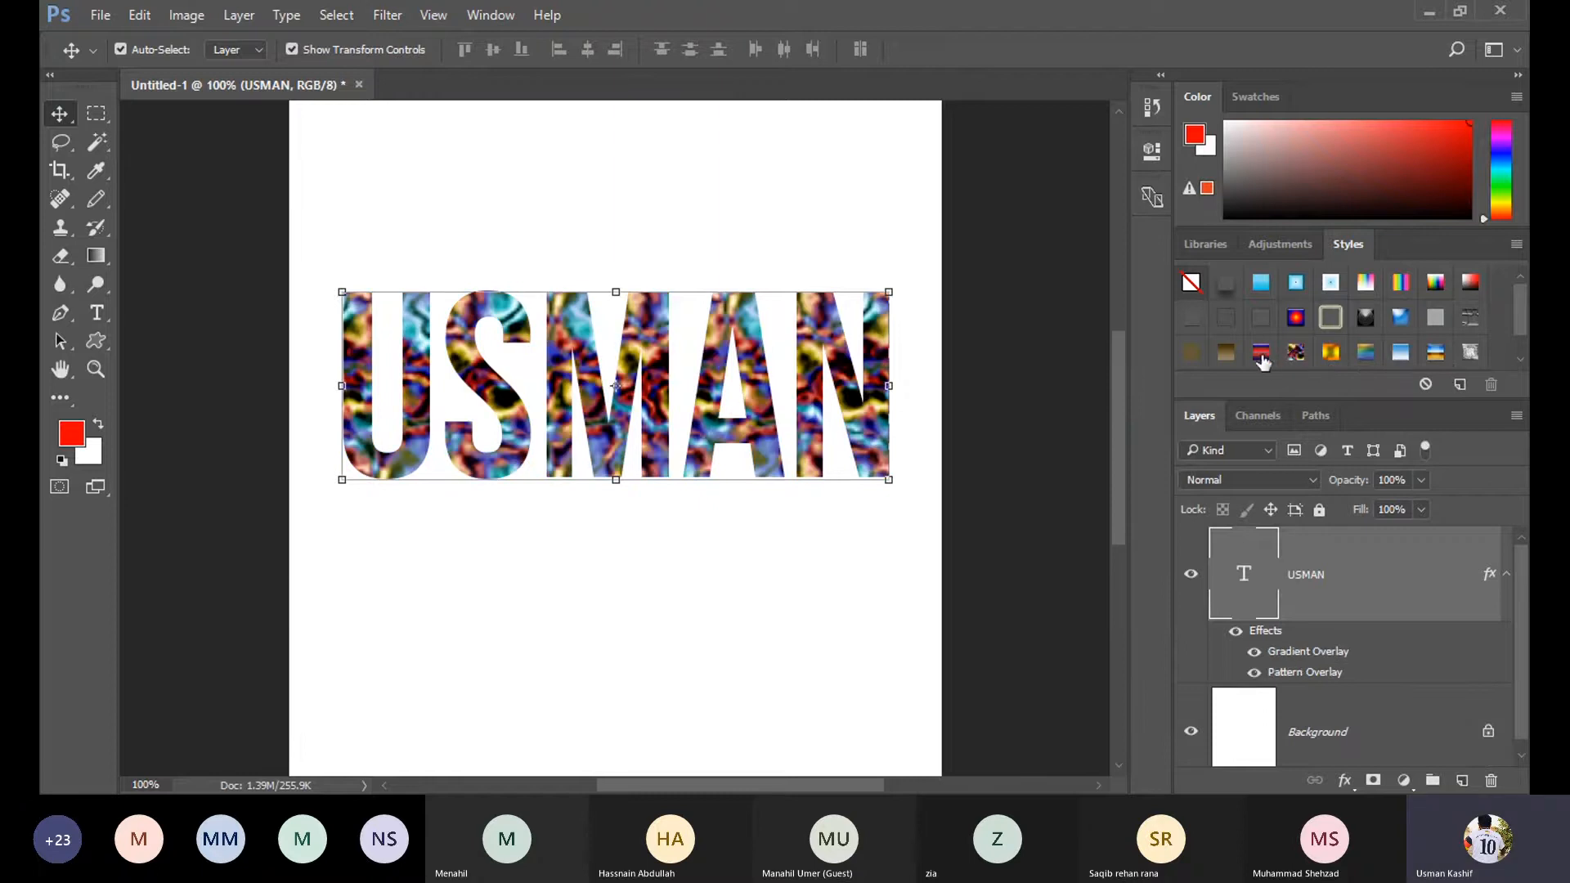
Compare the Blanket (Texture), Sun Faded Photo (Image), plain brown and black-and-grey preset styles on the name text layer.
left_click(1262, 355)
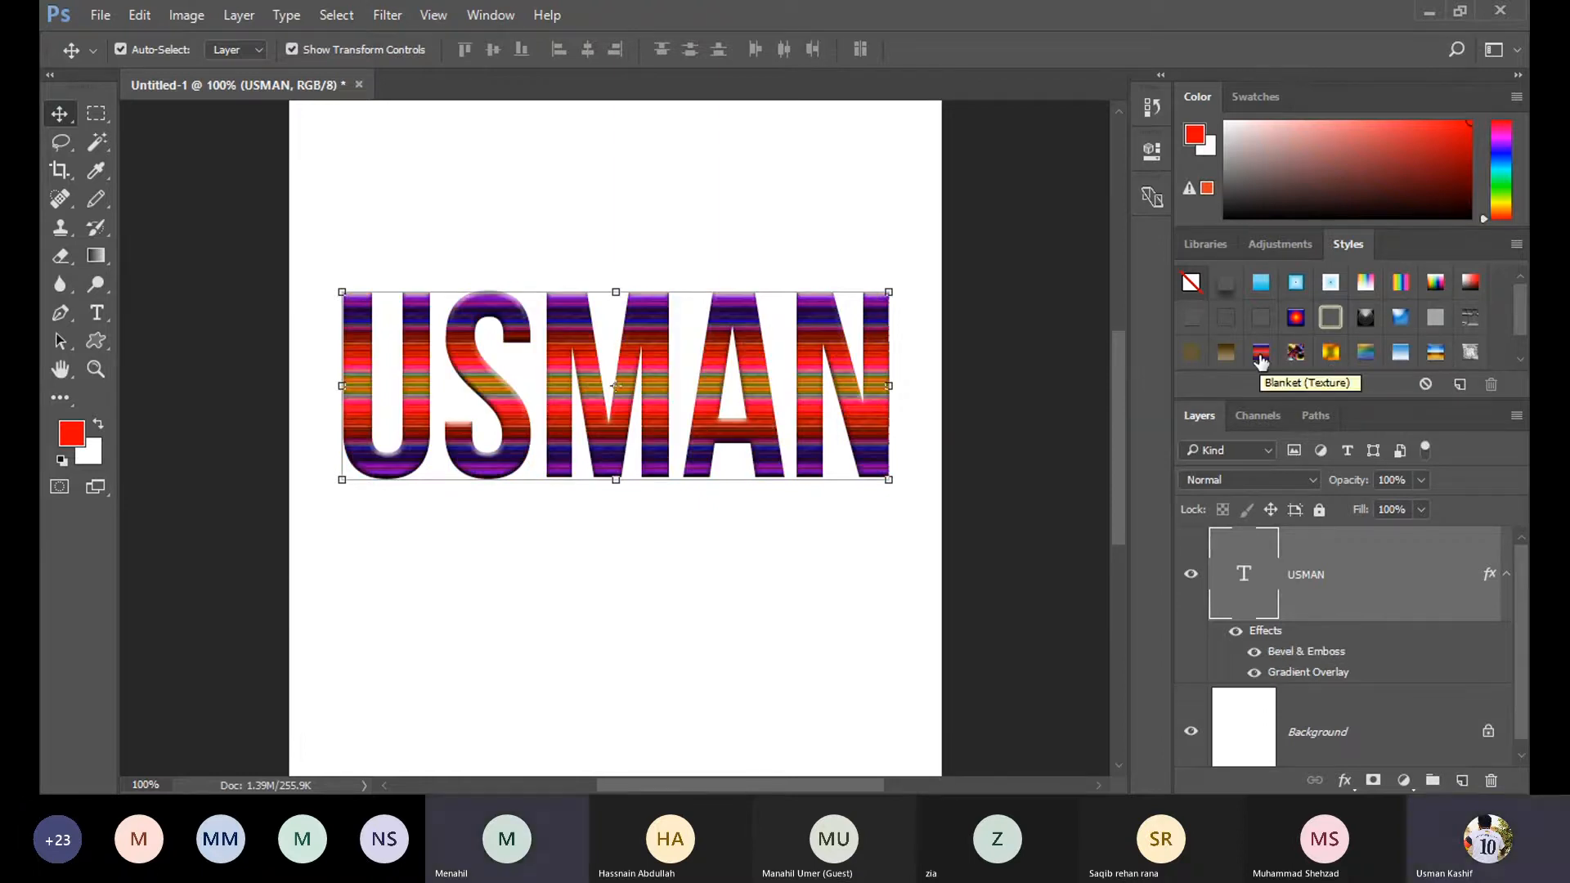
left_click(1195, 357)
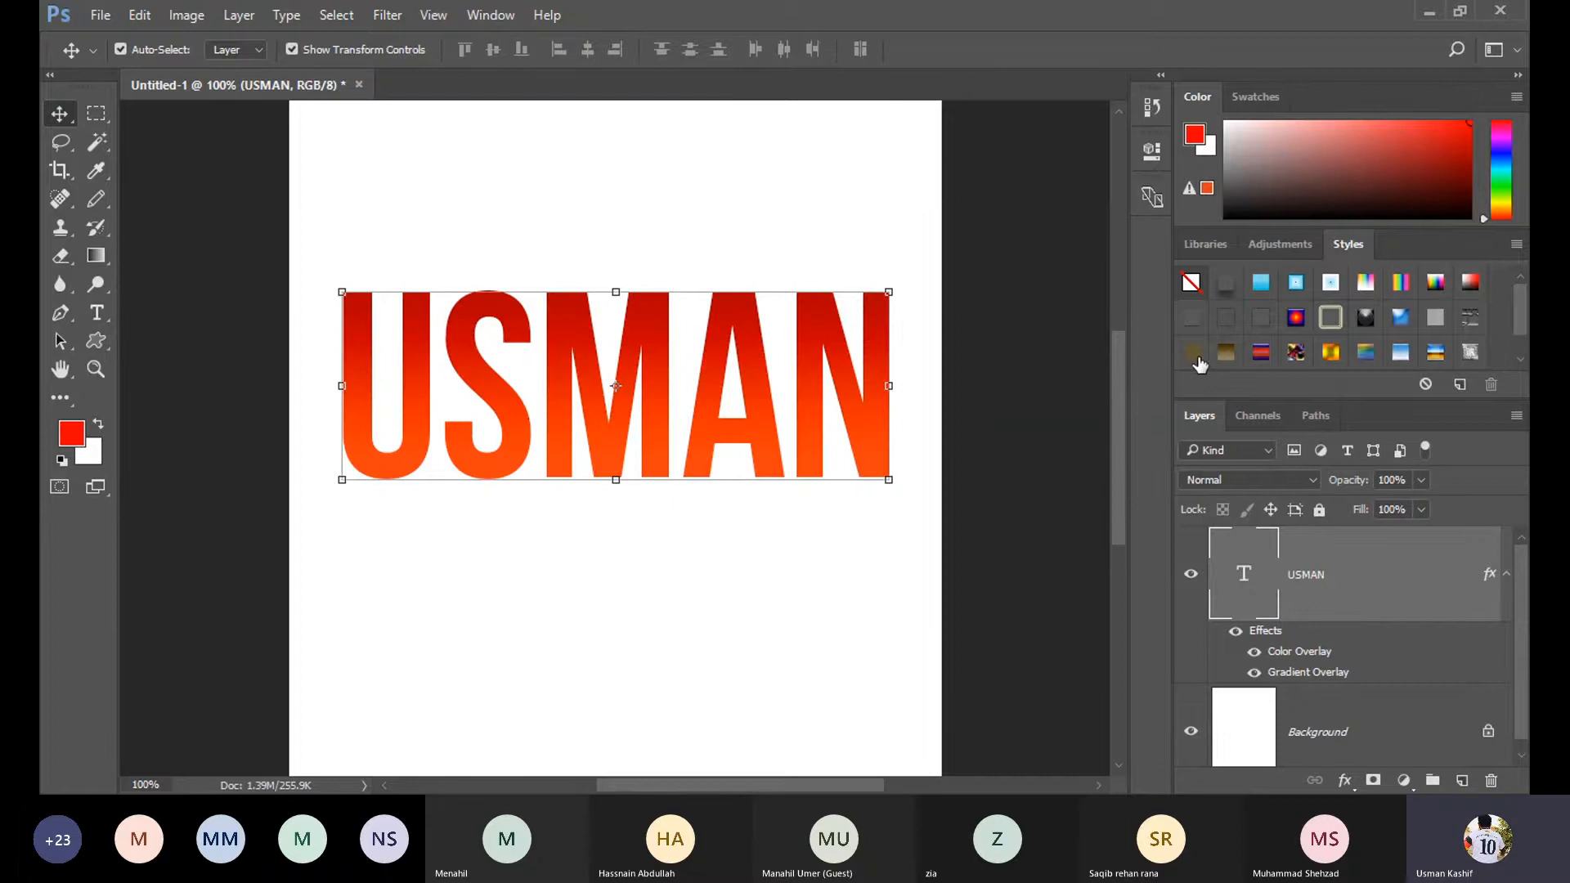
left_click(1196, 358)
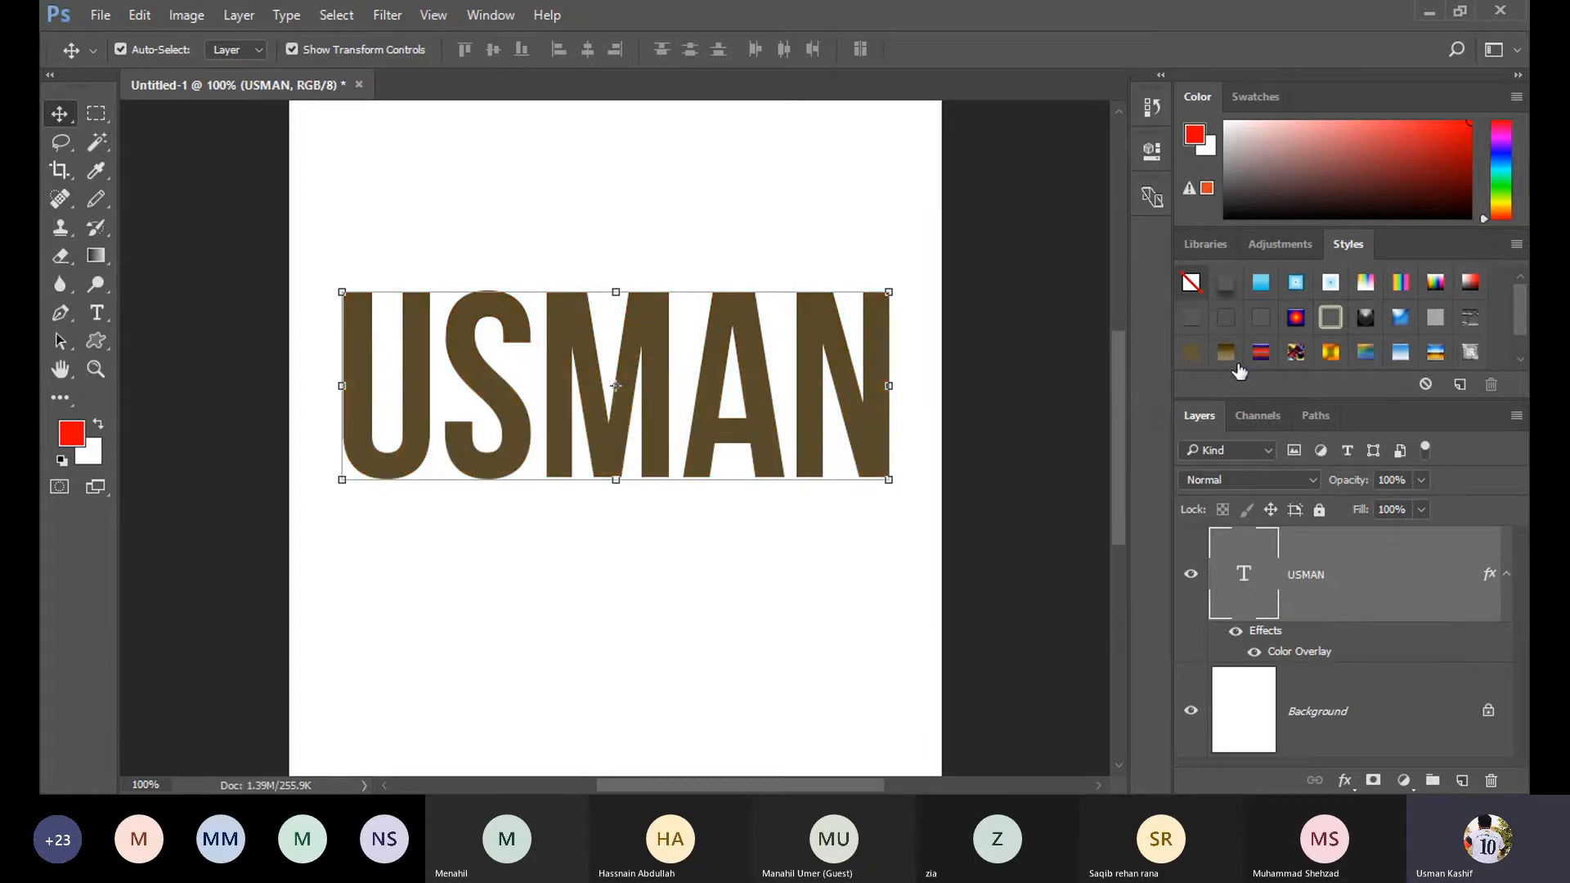
left_click(1264, 355)
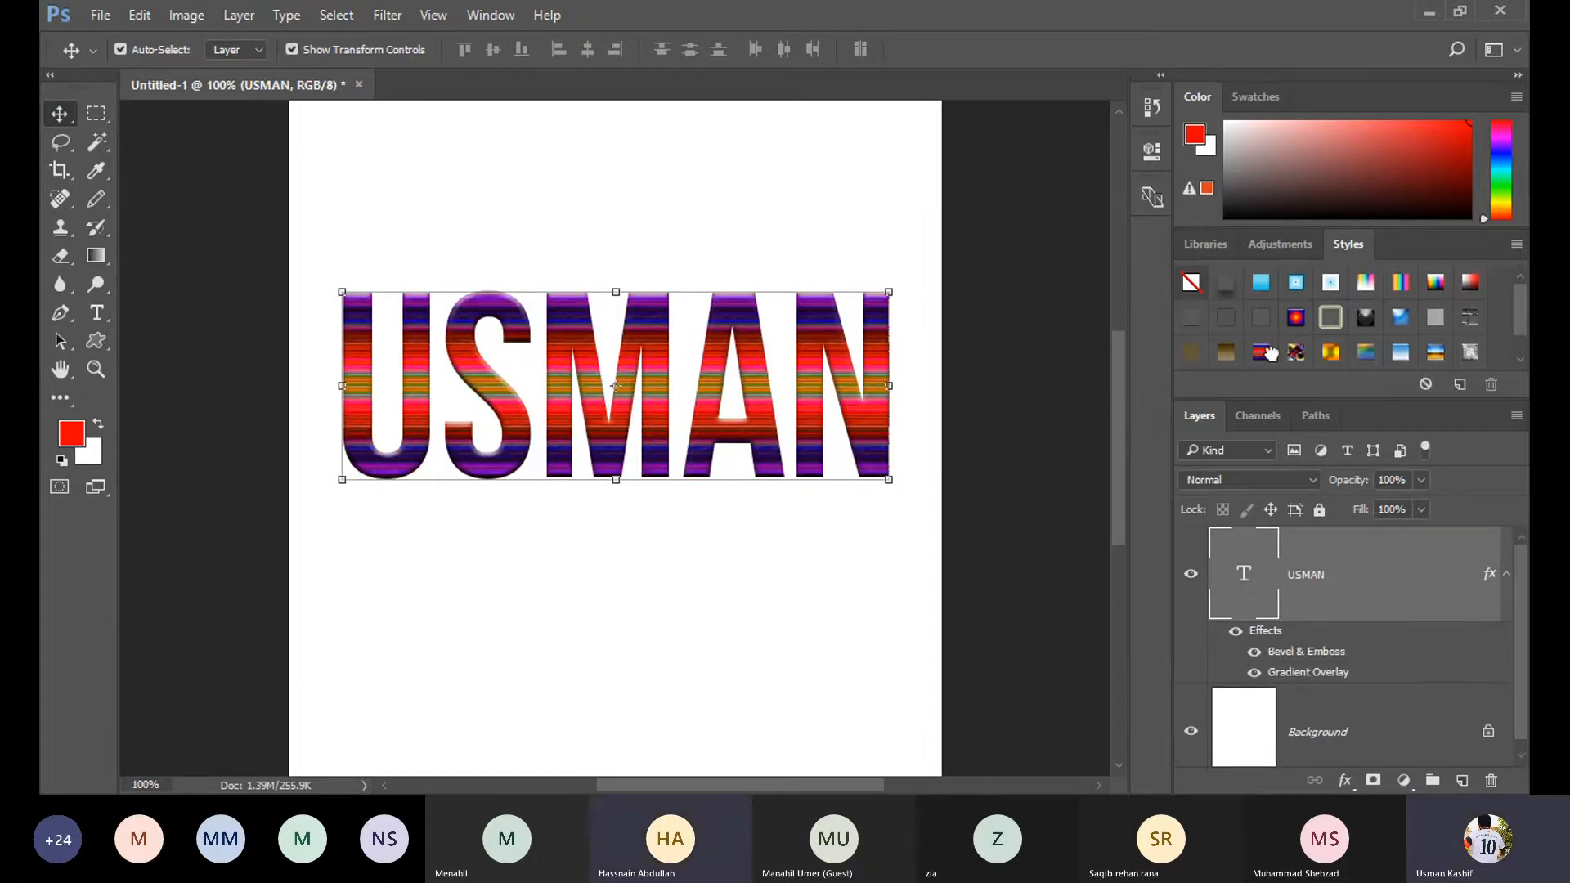
left_click(1235, 354)
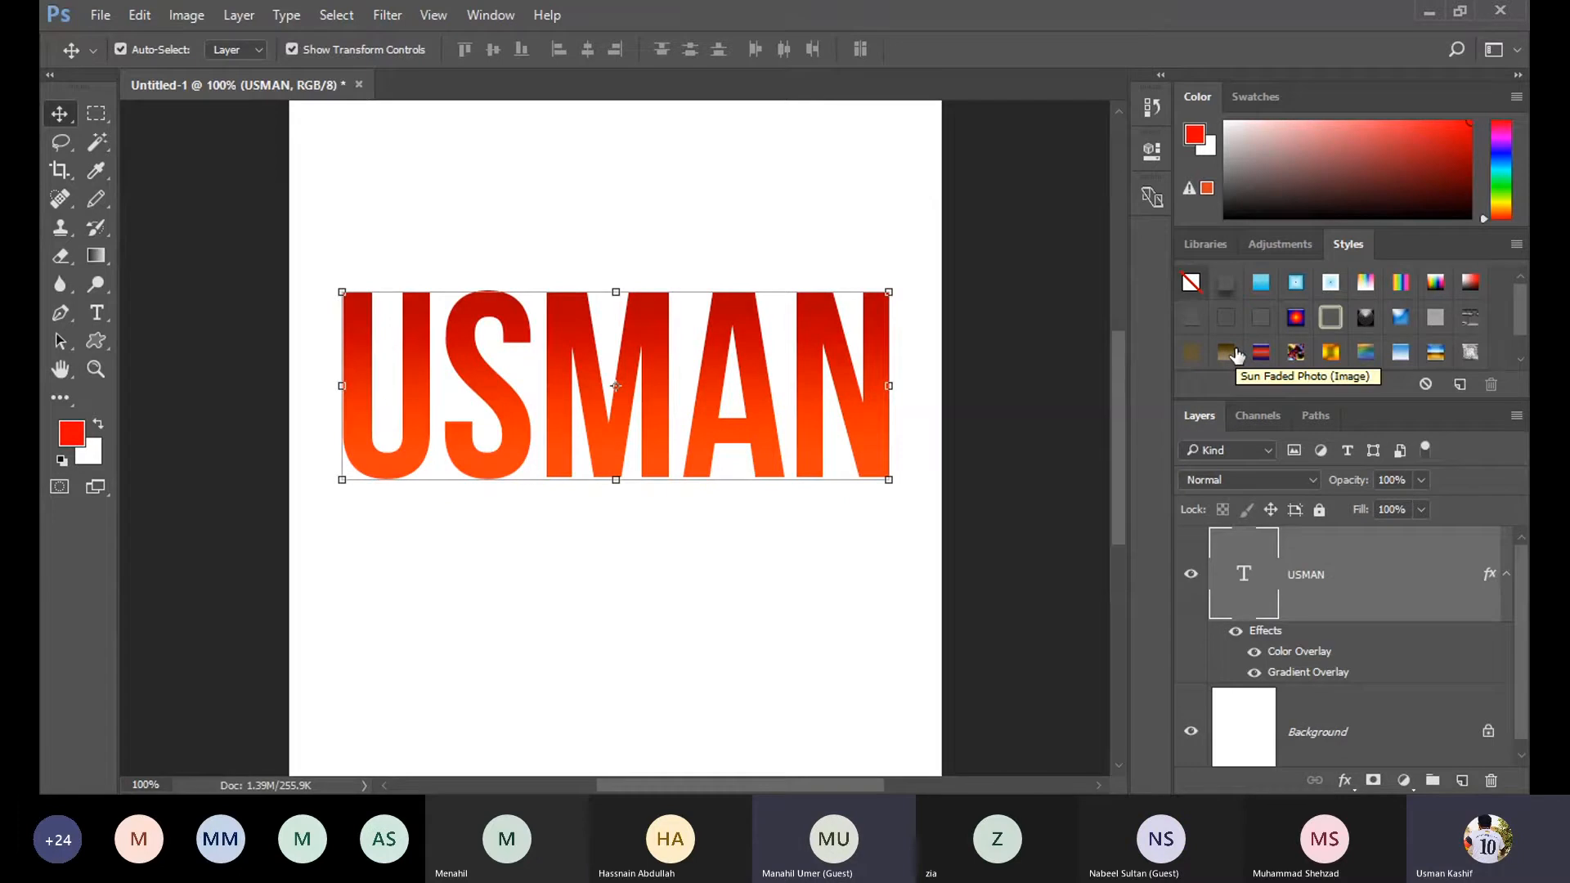
left_click(1365, 325)
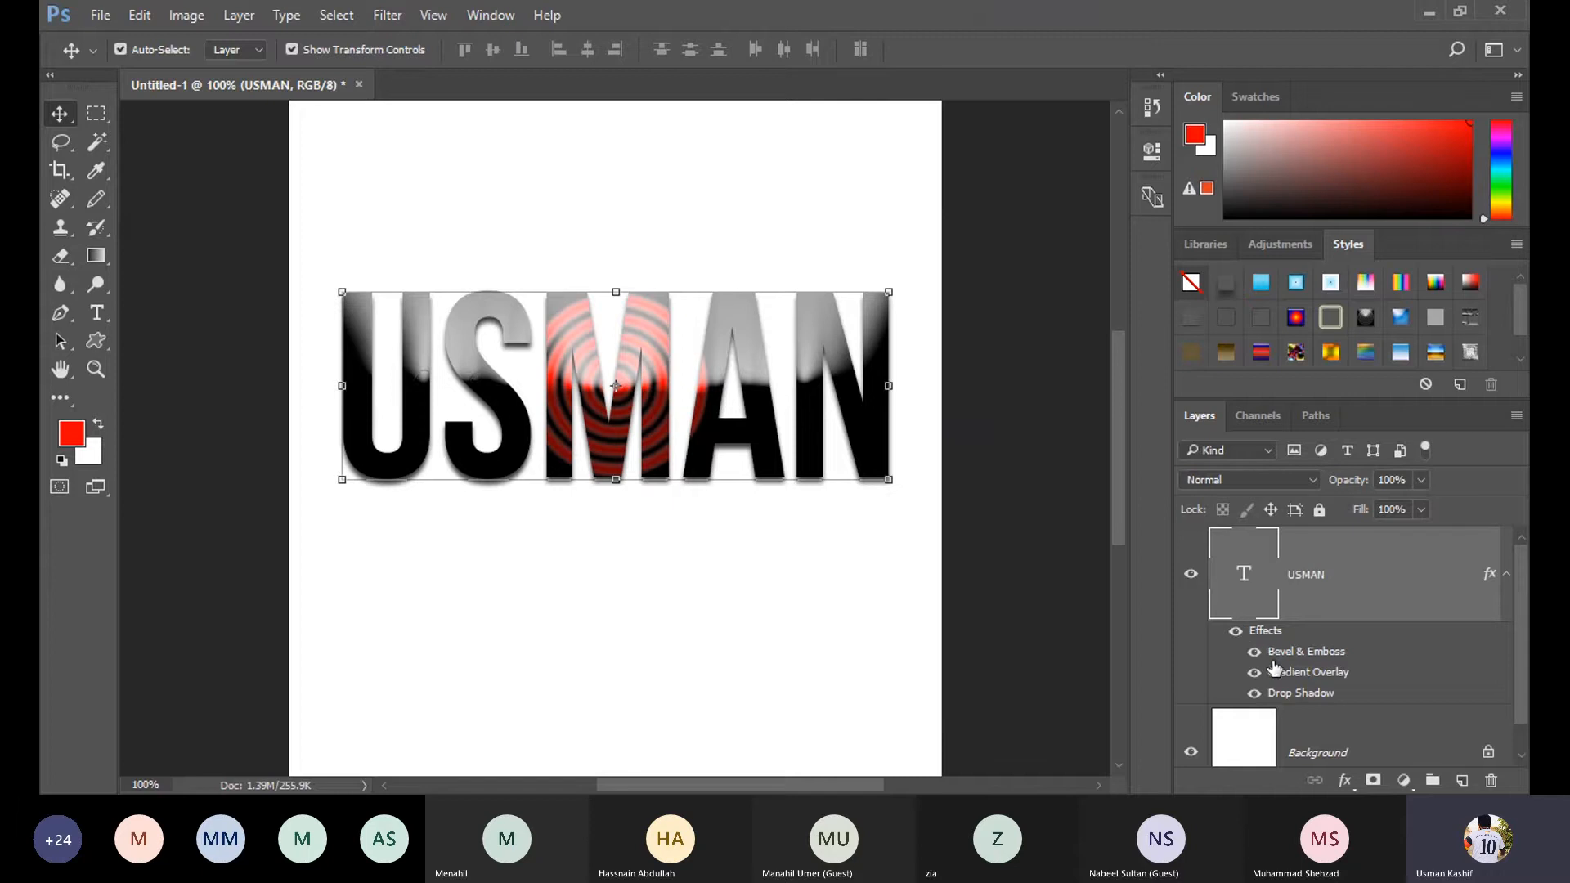
Remove all effects from the name text layer and apply the rainbow gradient preset style to it.
left_click_drag(1265, 634, 1491, 780)
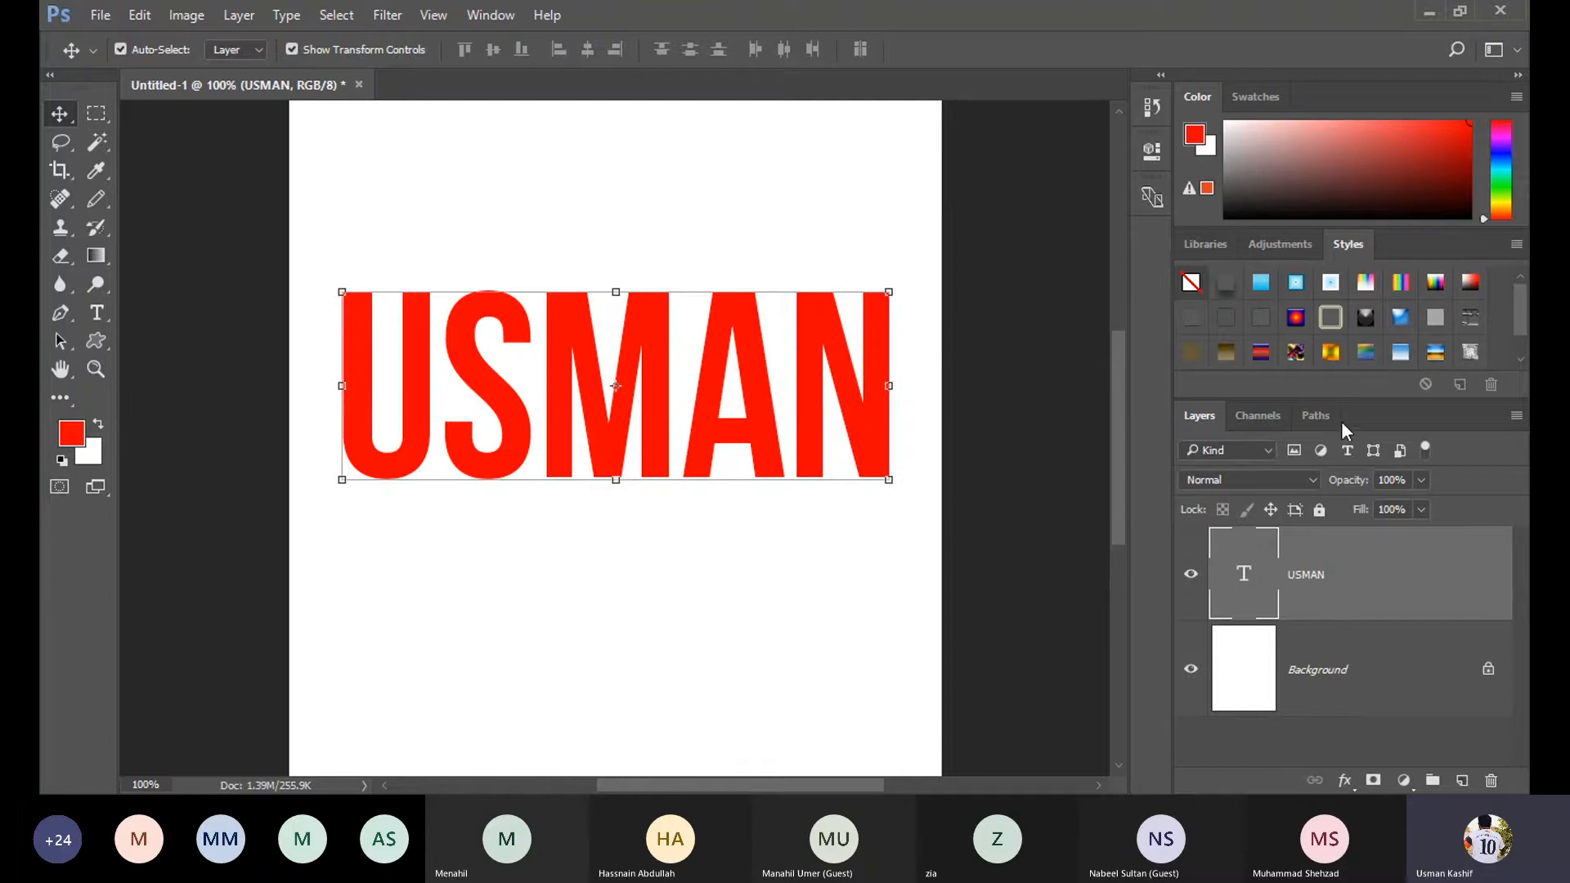
left_click(1437, 286)
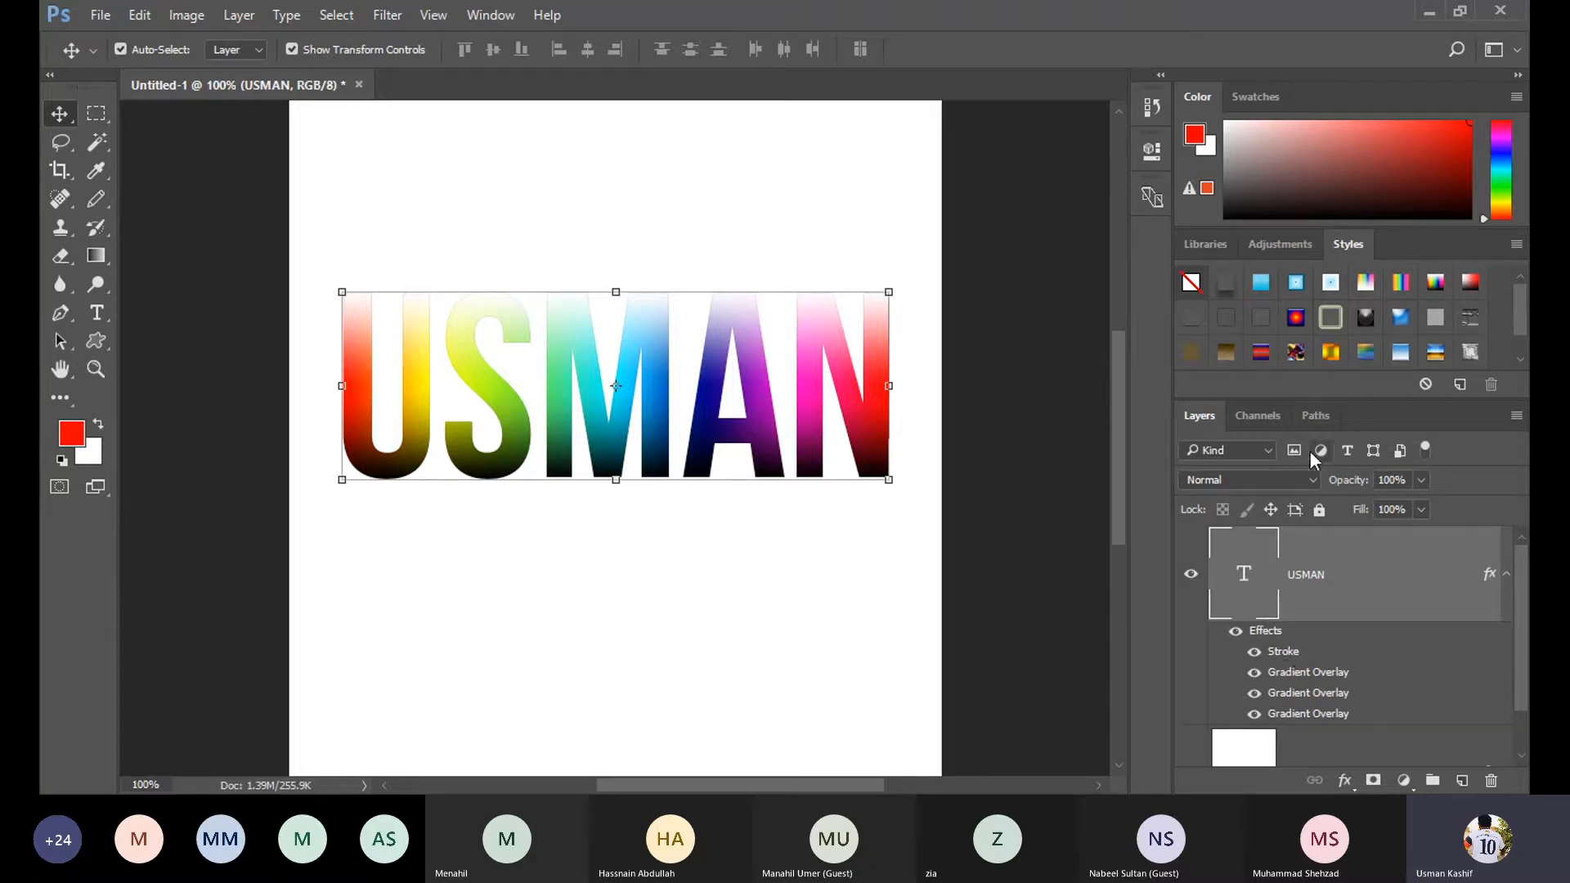
Try the light-blue multi-stroke, glossy blue, speckled red and red-to-orange gradient preset styles on the name text layer.
left_click(1296, 282)
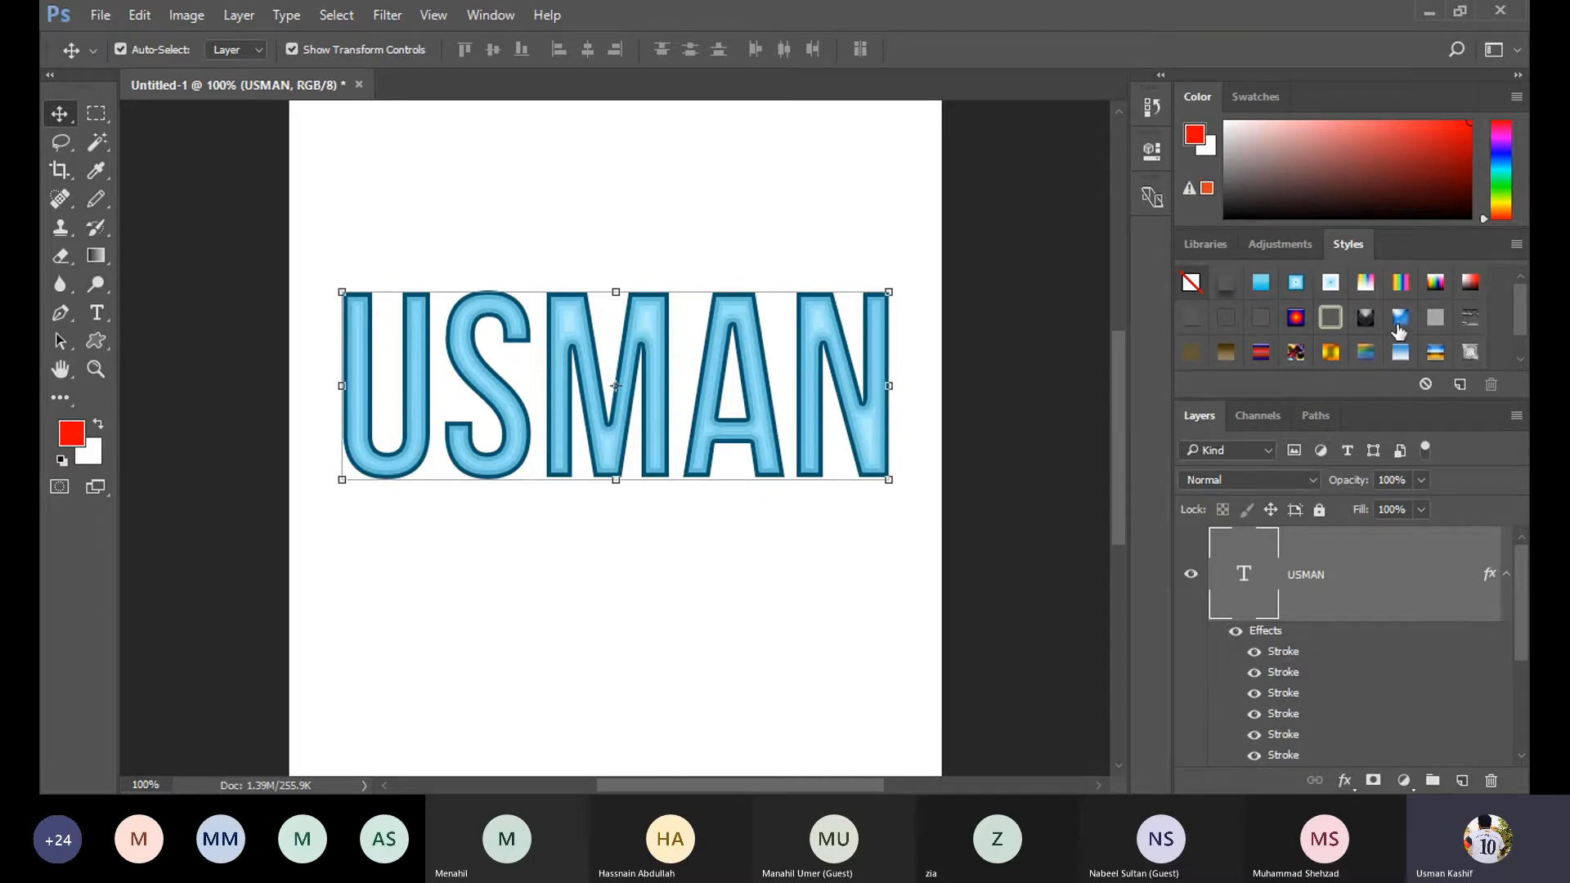
left_click(1400, 327)
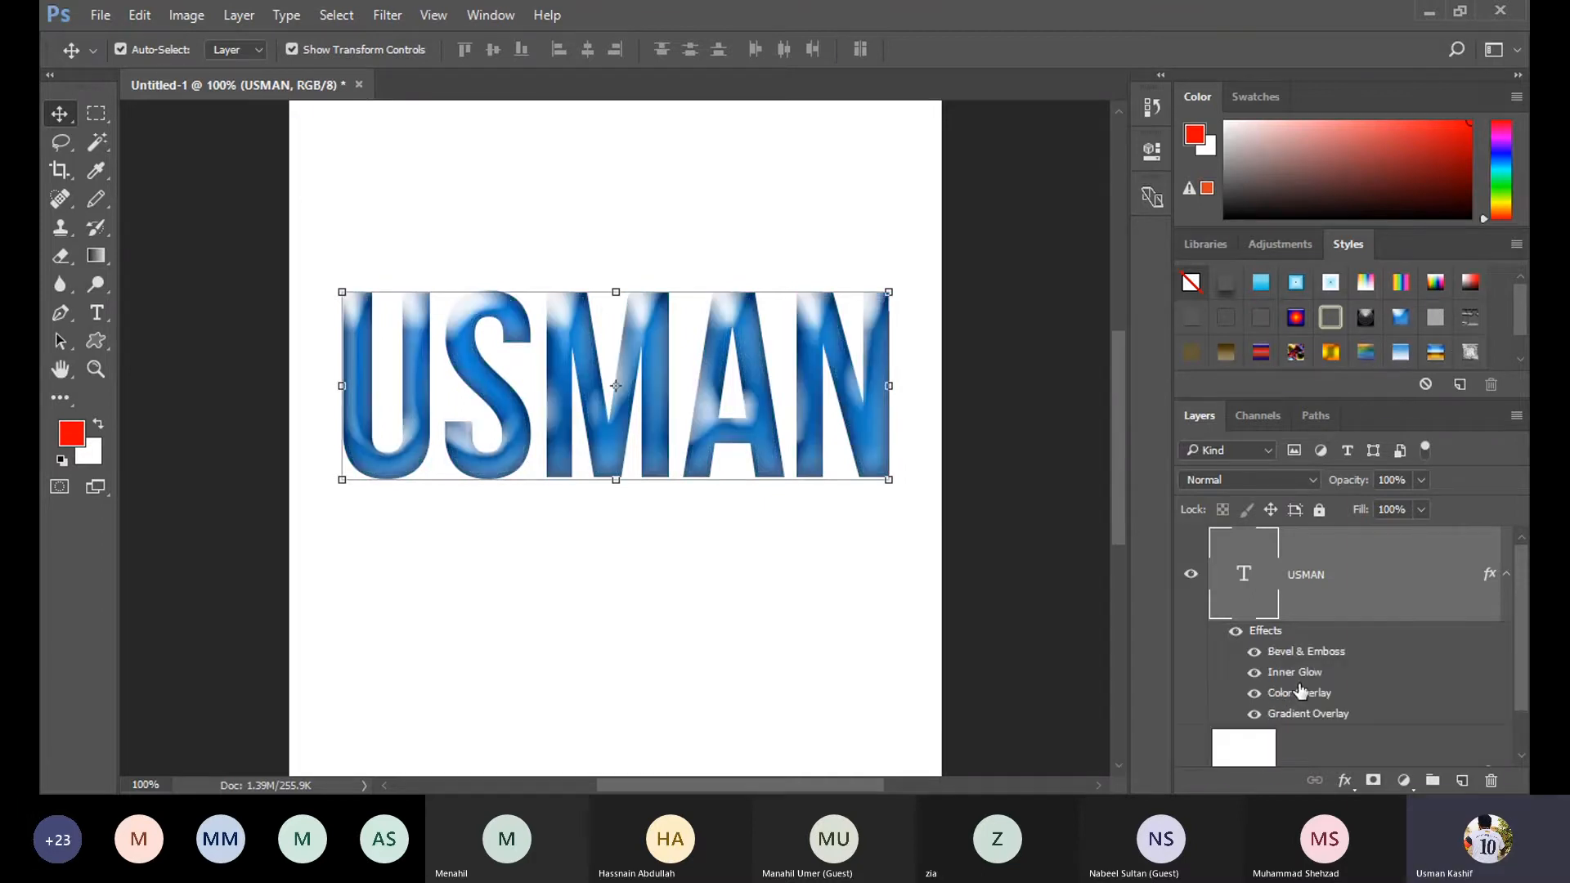
left_click(1456, 352)
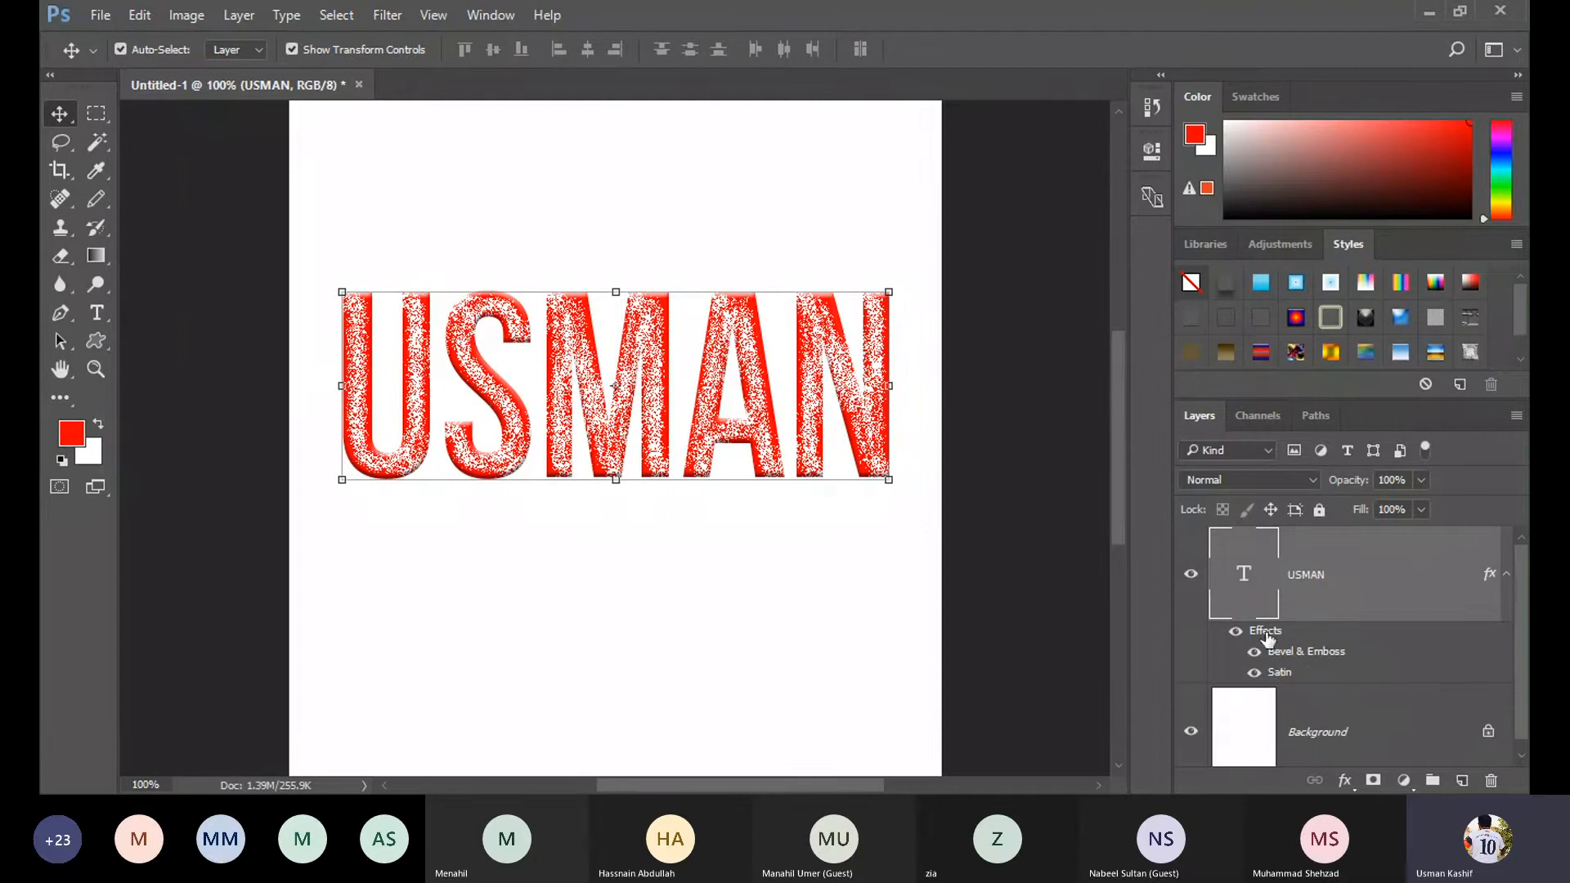
left_click(1229, 356)
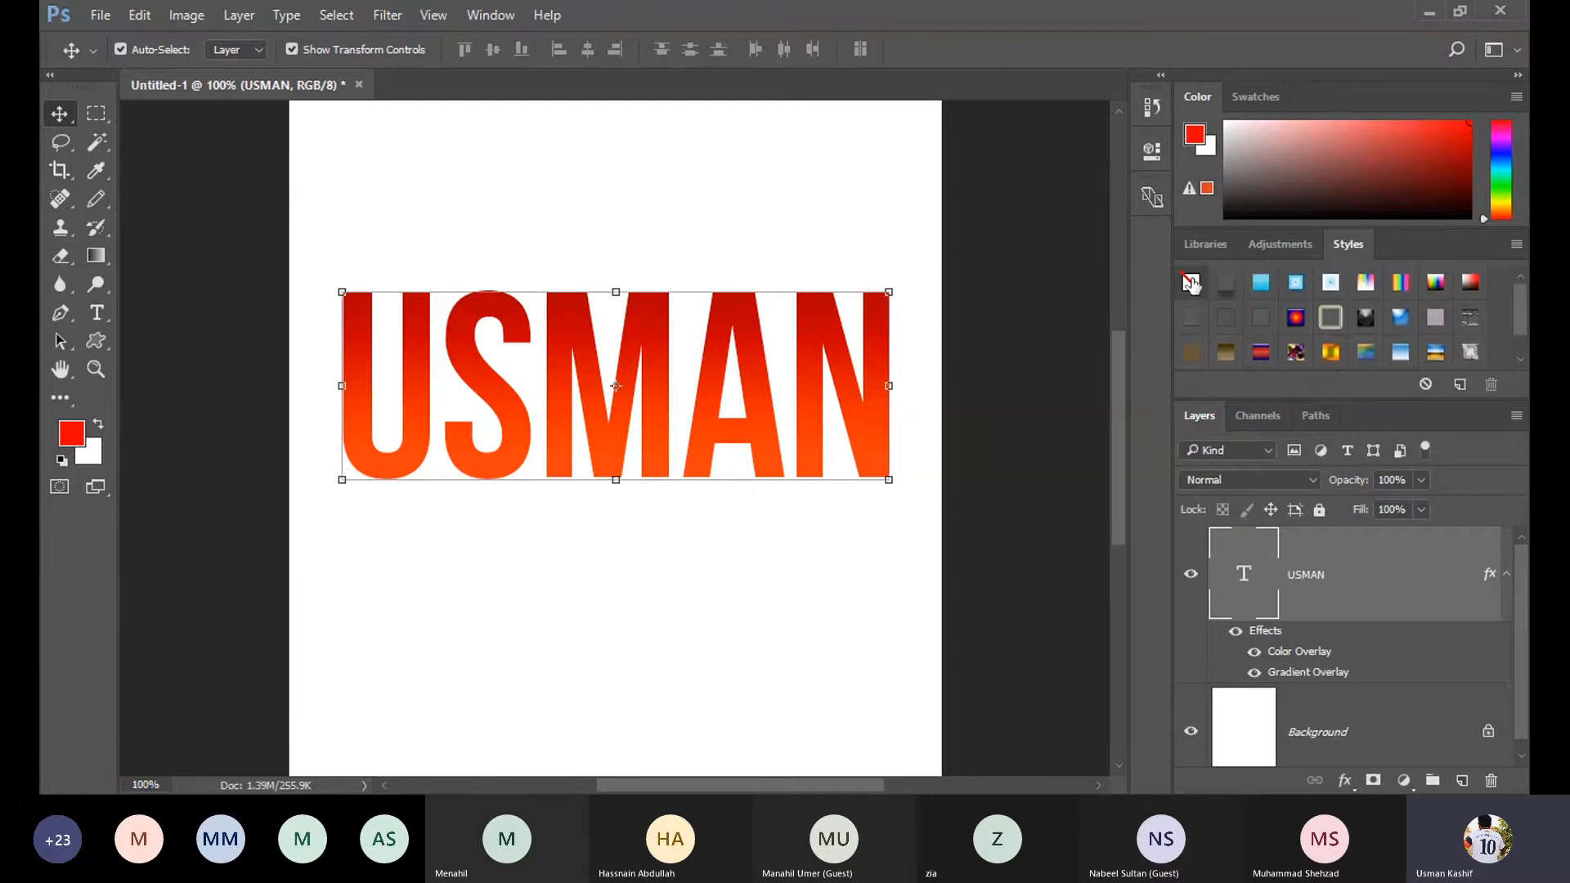
Remove all layer effects from the name text layer, restoring the plain red fill.
left_click(1192, 283)
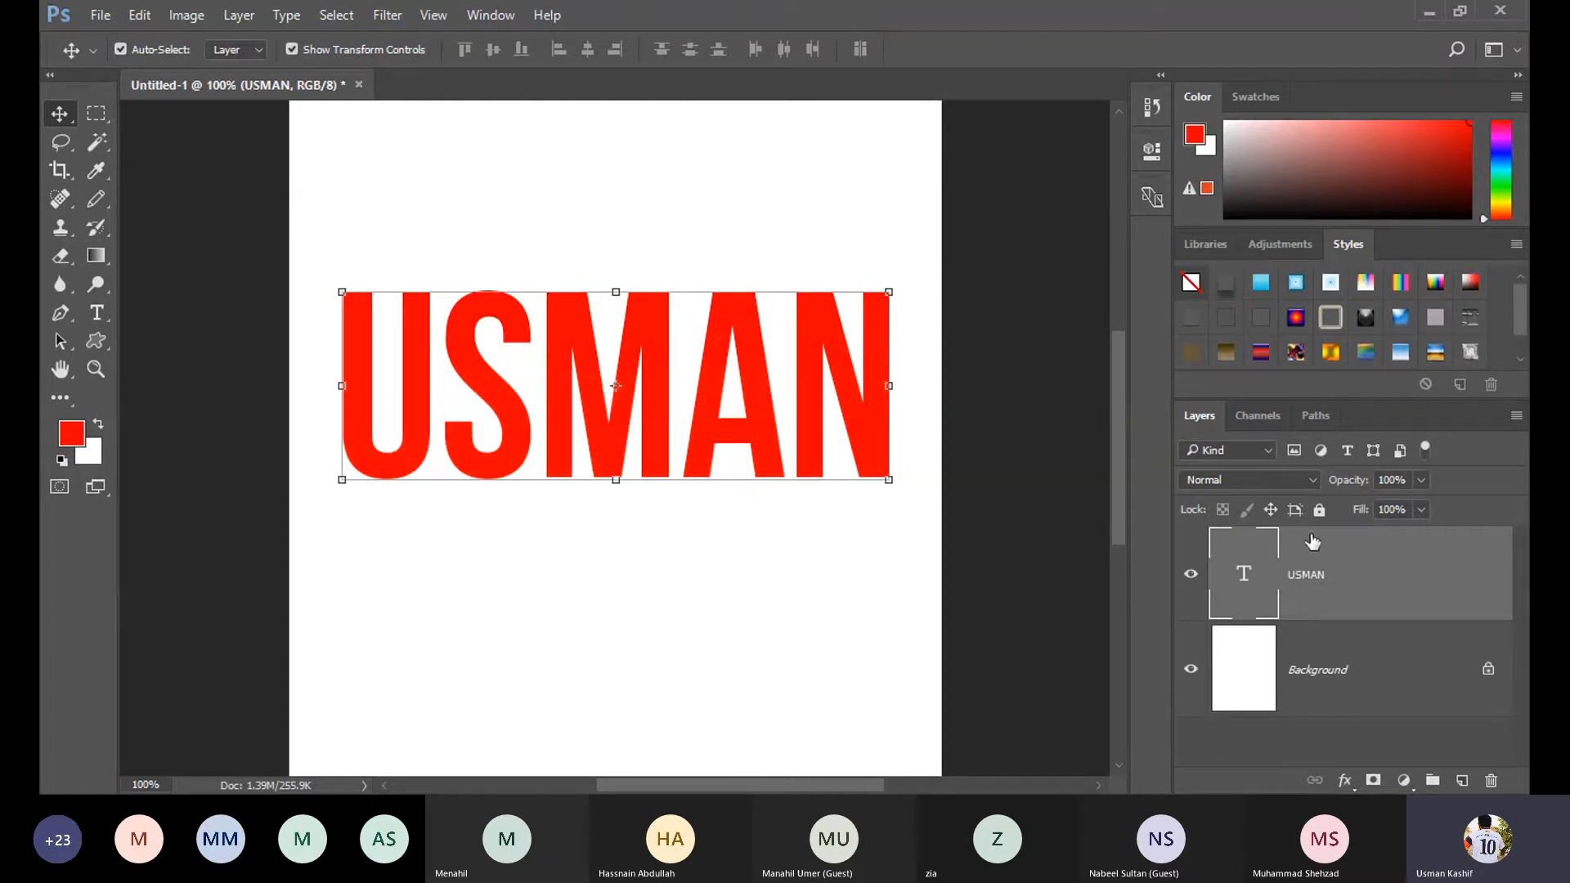
left_click(757, 561)
left_click(793, 429)
mouse_move(1526, 317)
left_mouse_down()
mouse_move(1527, 342)
mouse_move(1526, 324)
left_mouse_up()
View the Blending Options of the name text layer in the Layer Style dialog, moving the dialog aside and dismissing it.
right_click(1392, 603)
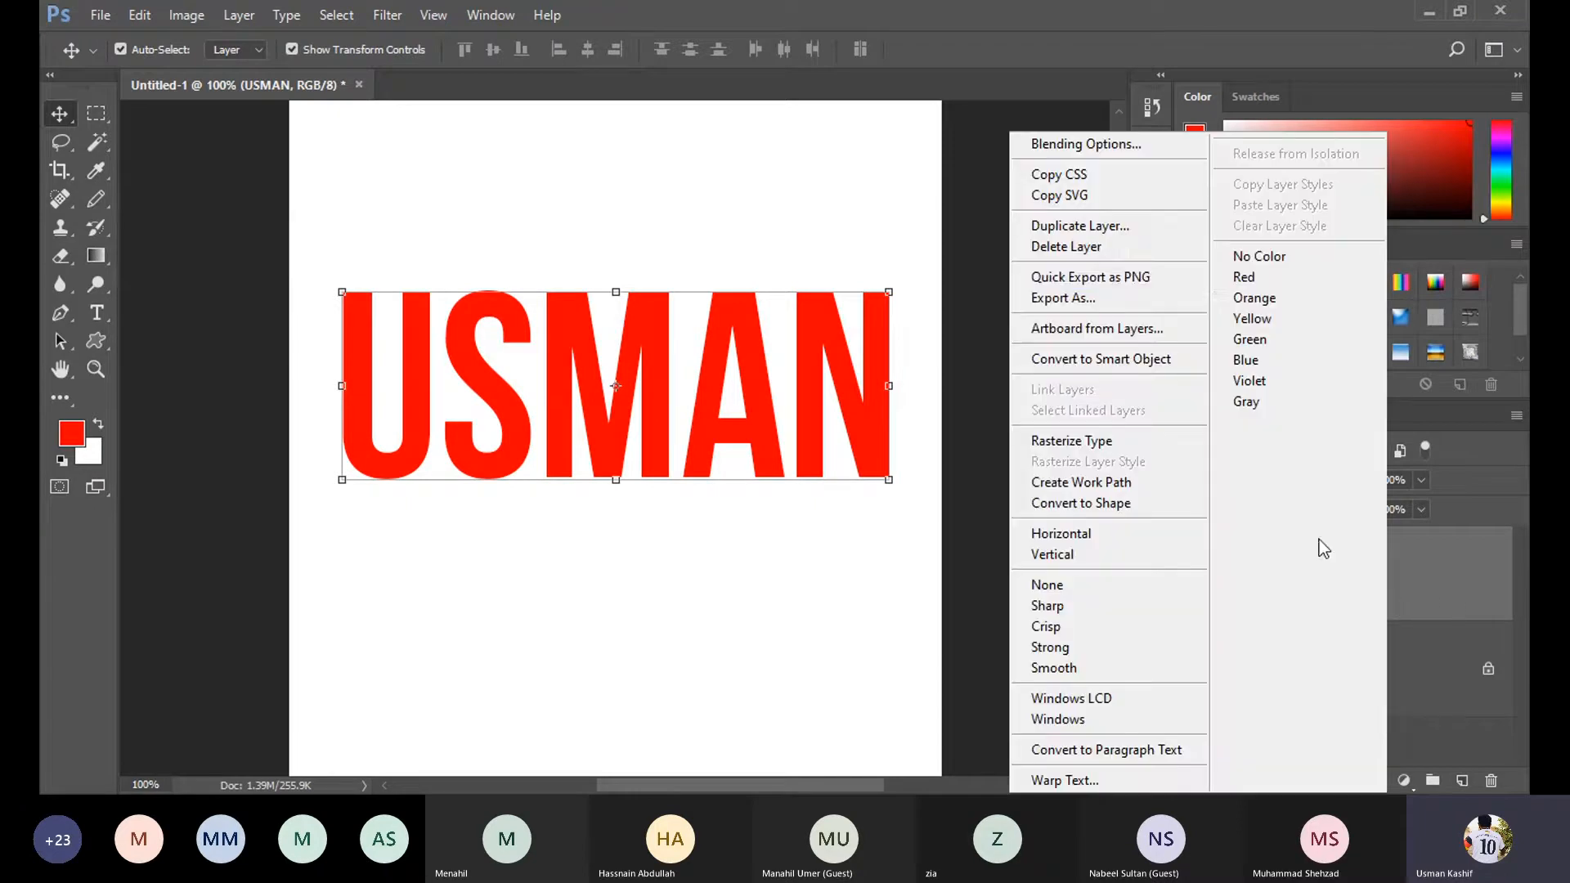
left_click(1108, 146)
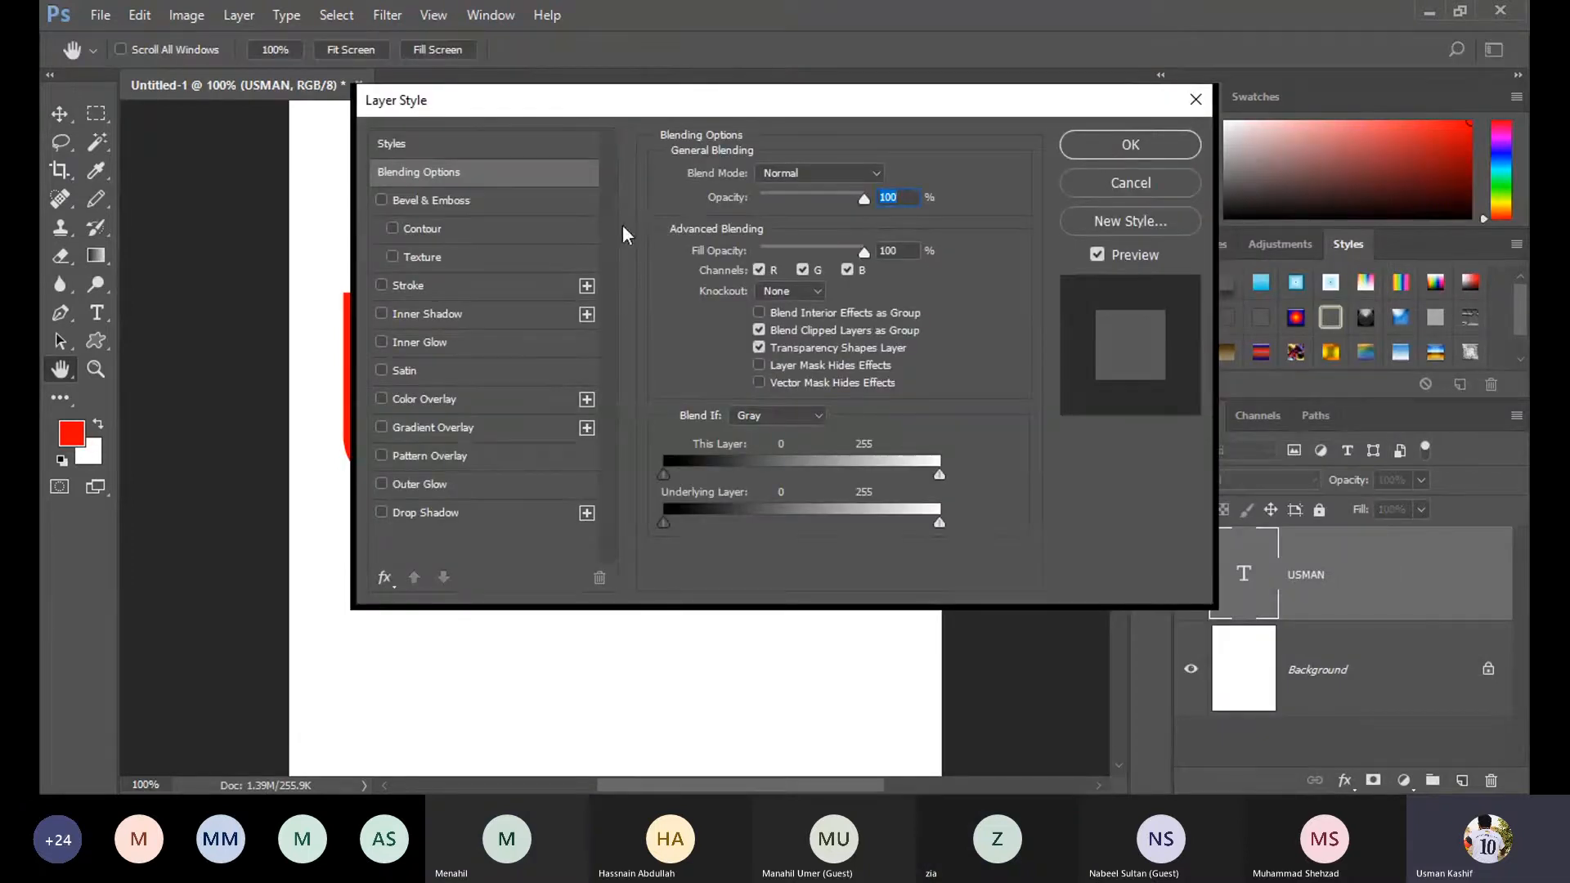
left_click_drag(654, 97, 605, 153)
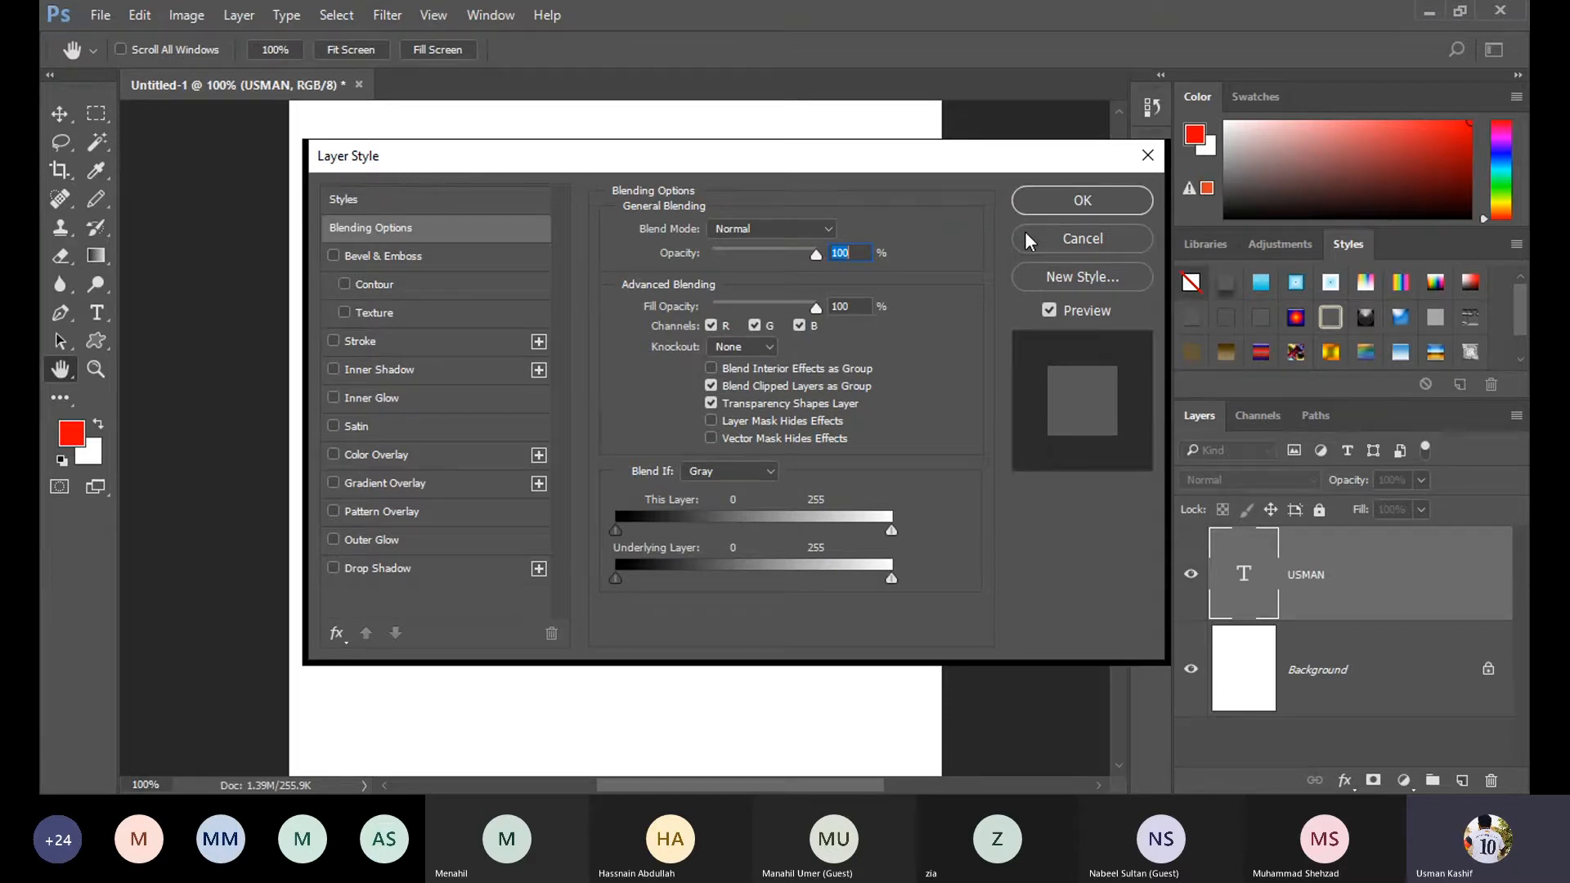
left_click(1051, 242)
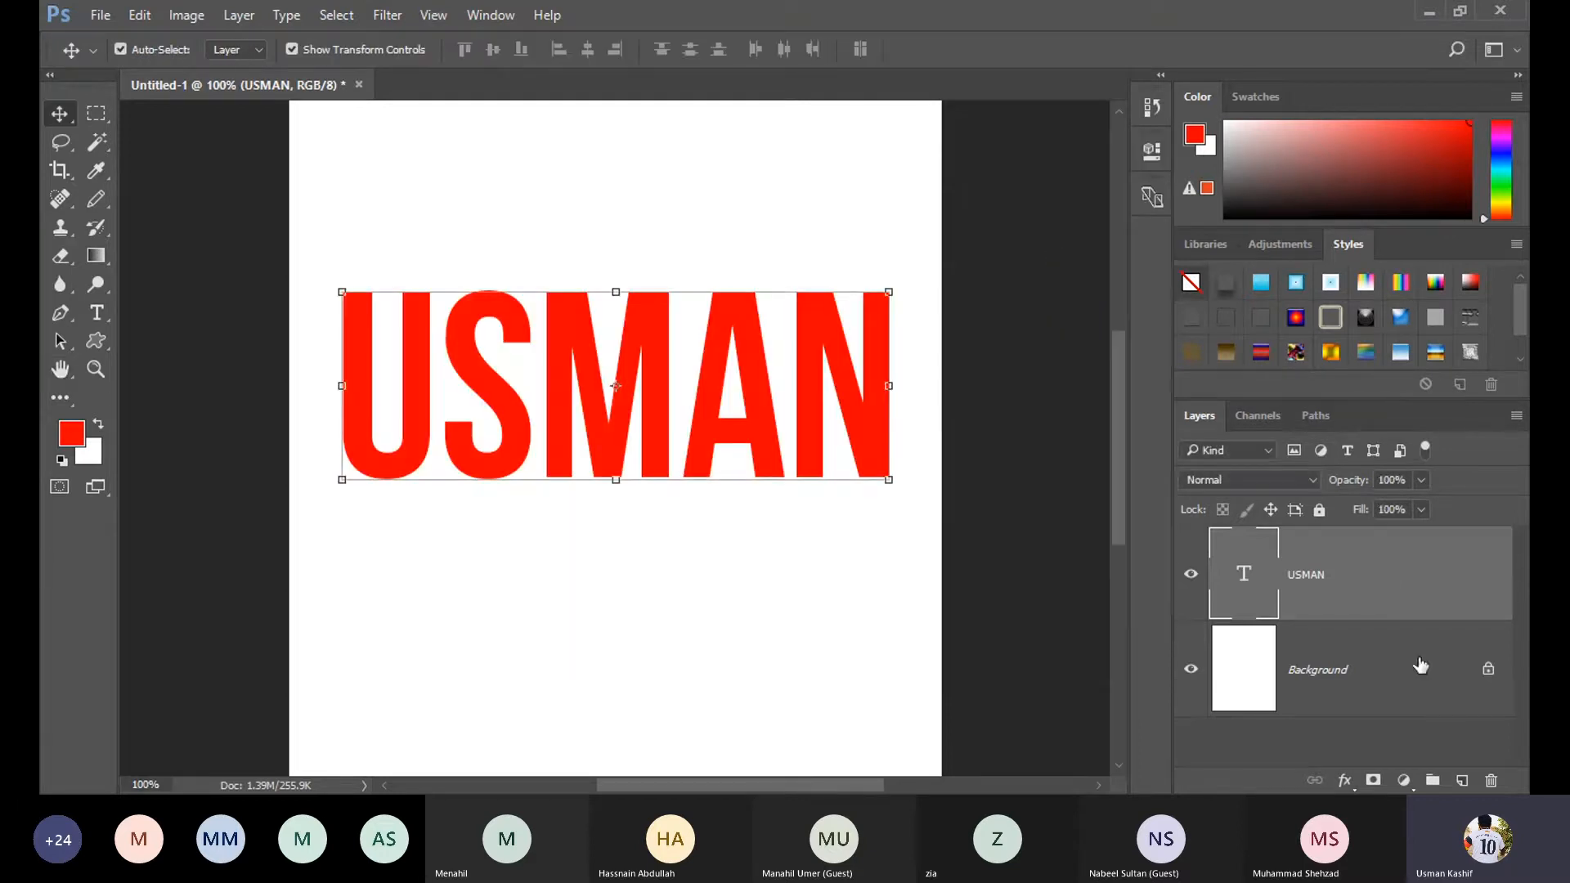
right_click(1389, 576)
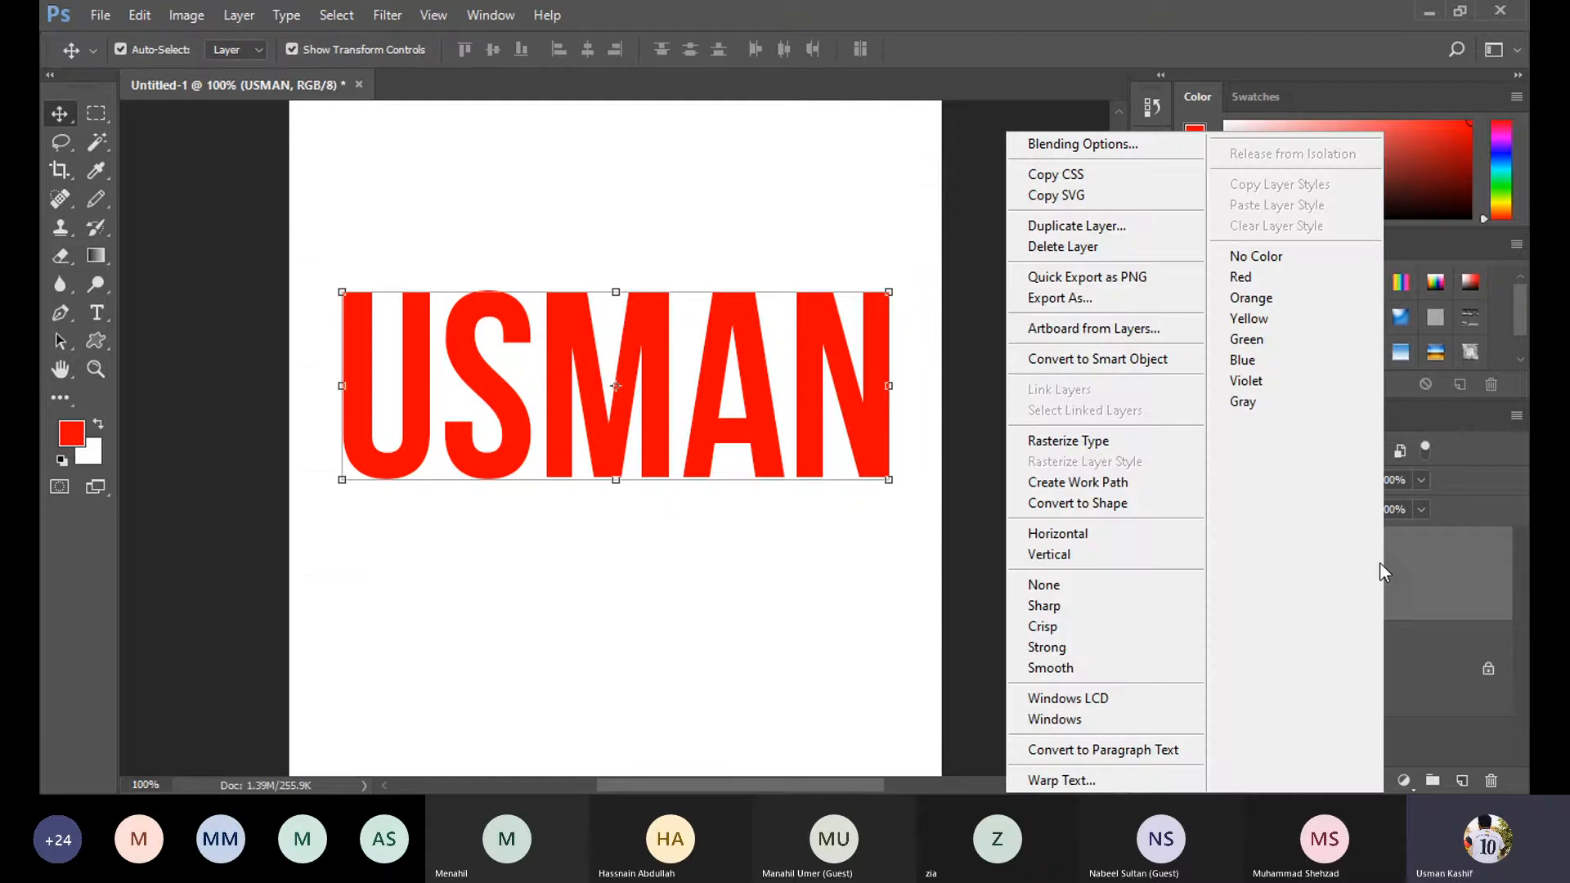
left_click(1106, 152)
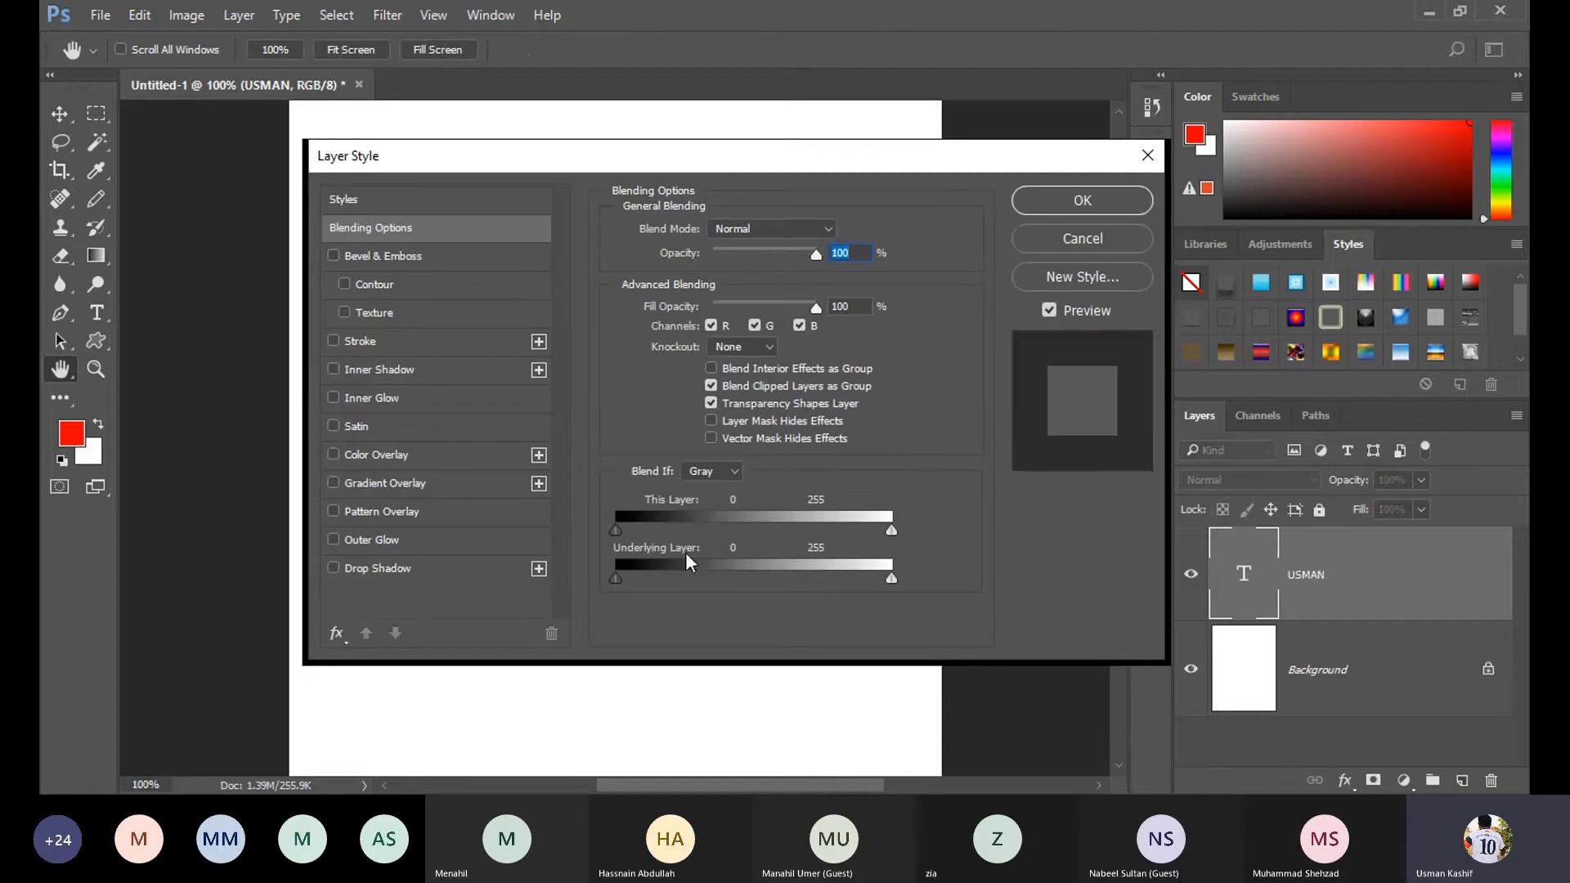
left_click(1085, 238)
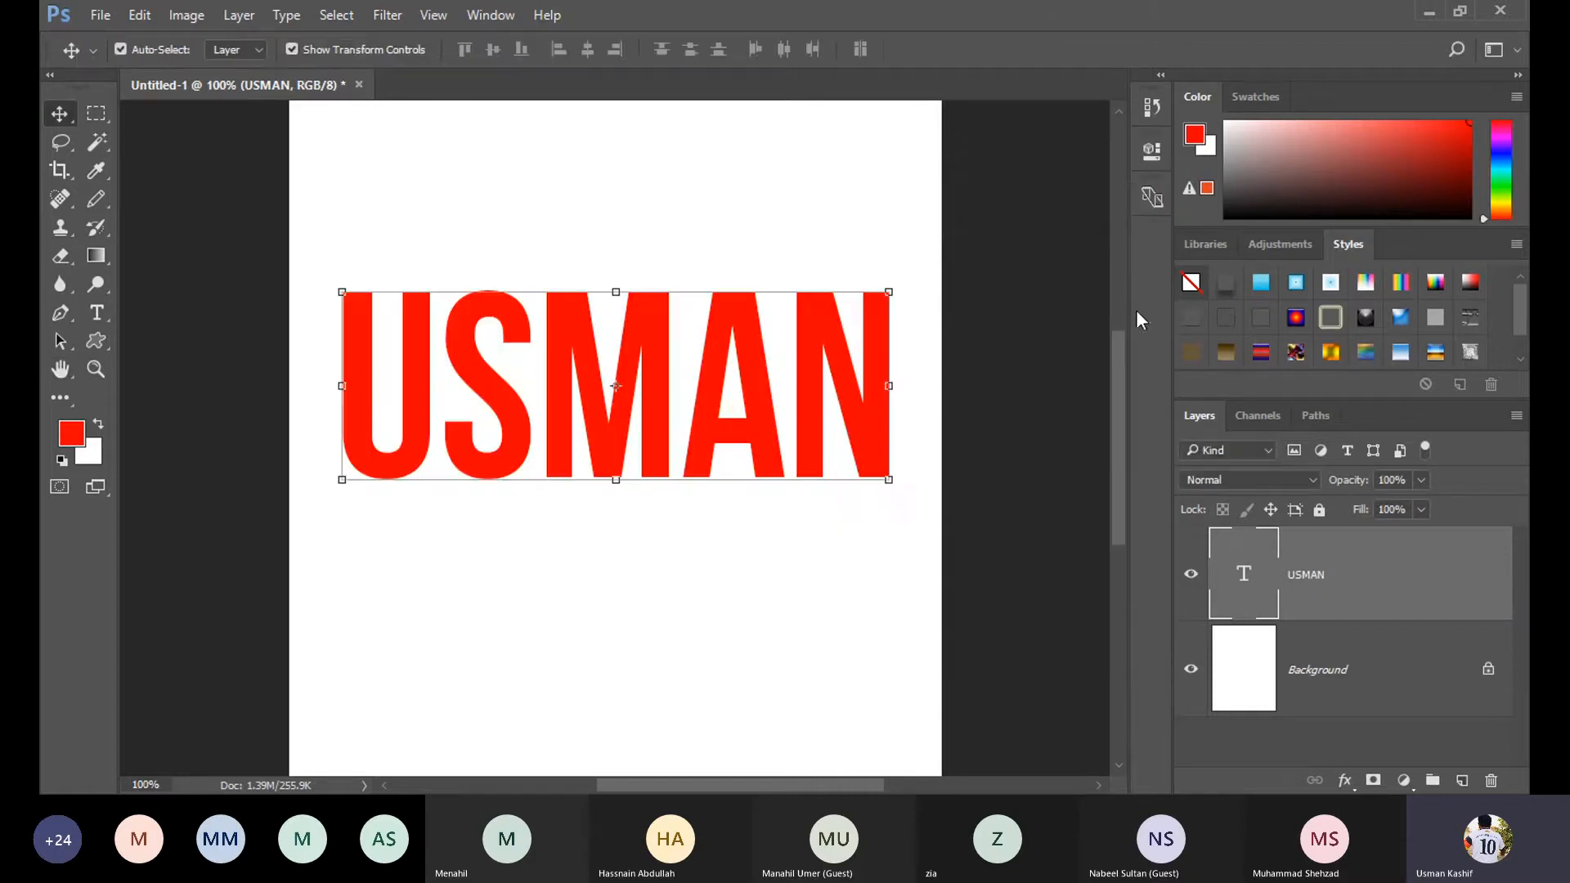
Add a new empty layer above the name text layer and rename it "Meri Marzi ka Name".
double_click(1309, 576)
left_click(1040, 599)
left_click(1463, 780)
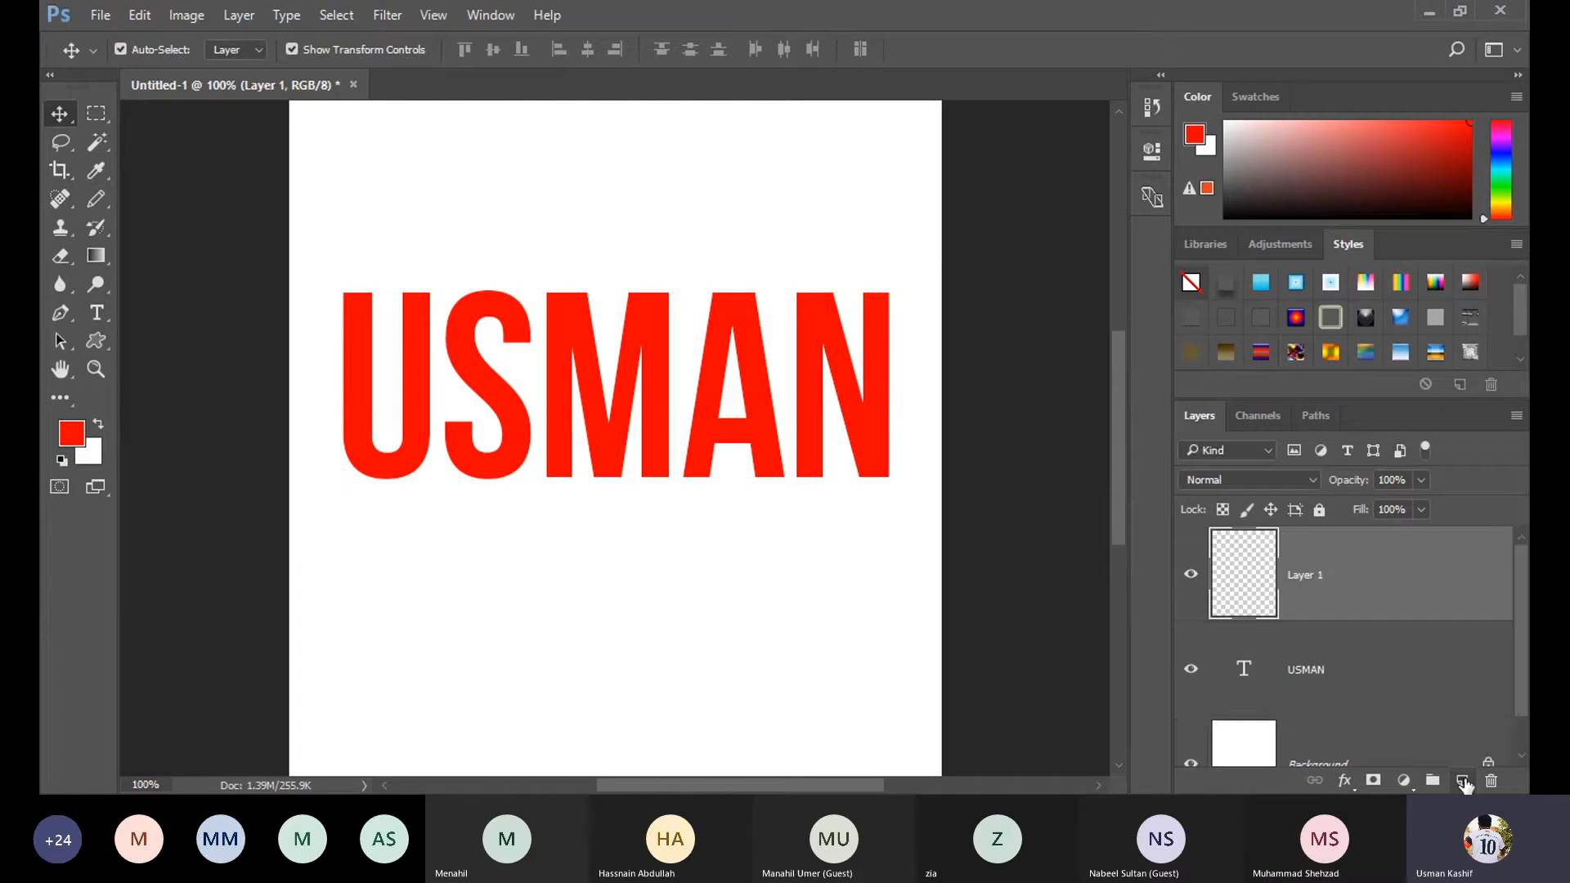
double_click(1306, 577)
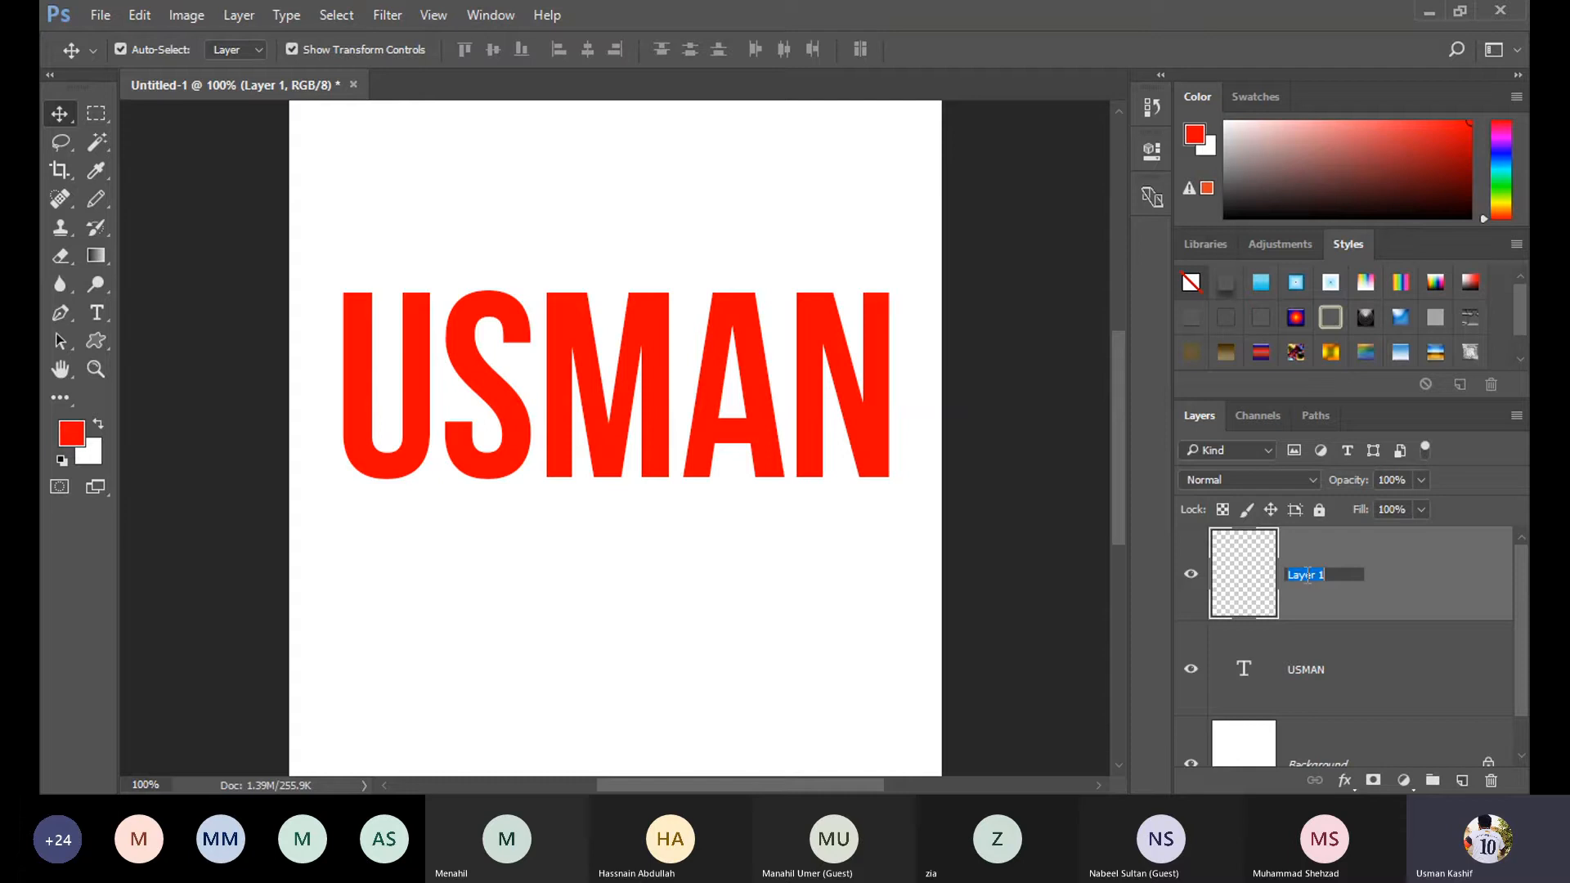
type("Meri Marzi ka Name")
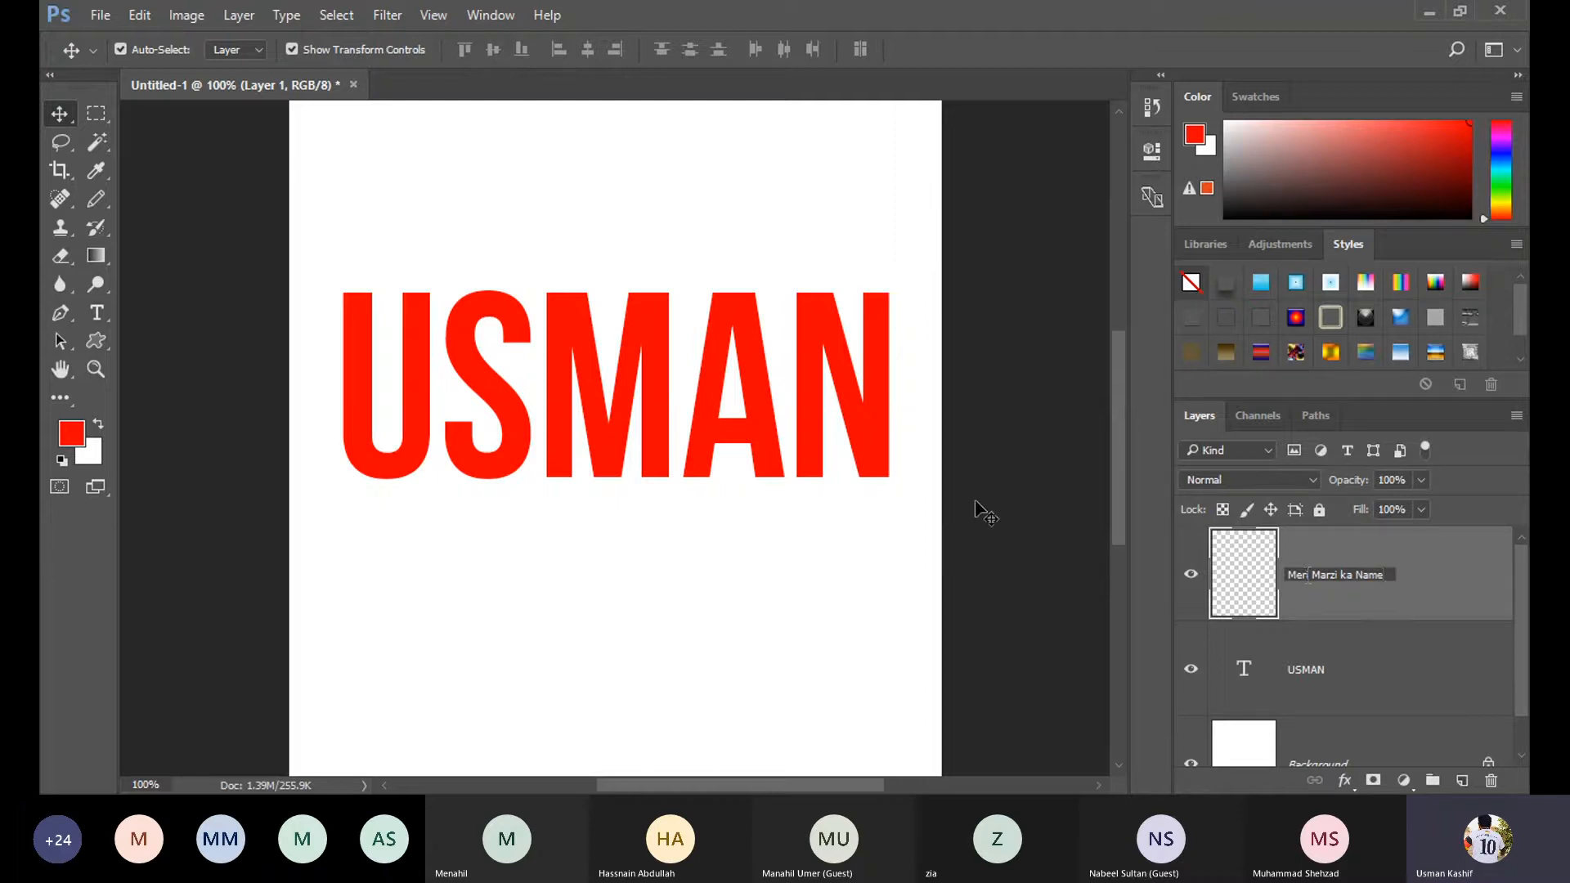
left_click(986, 513)
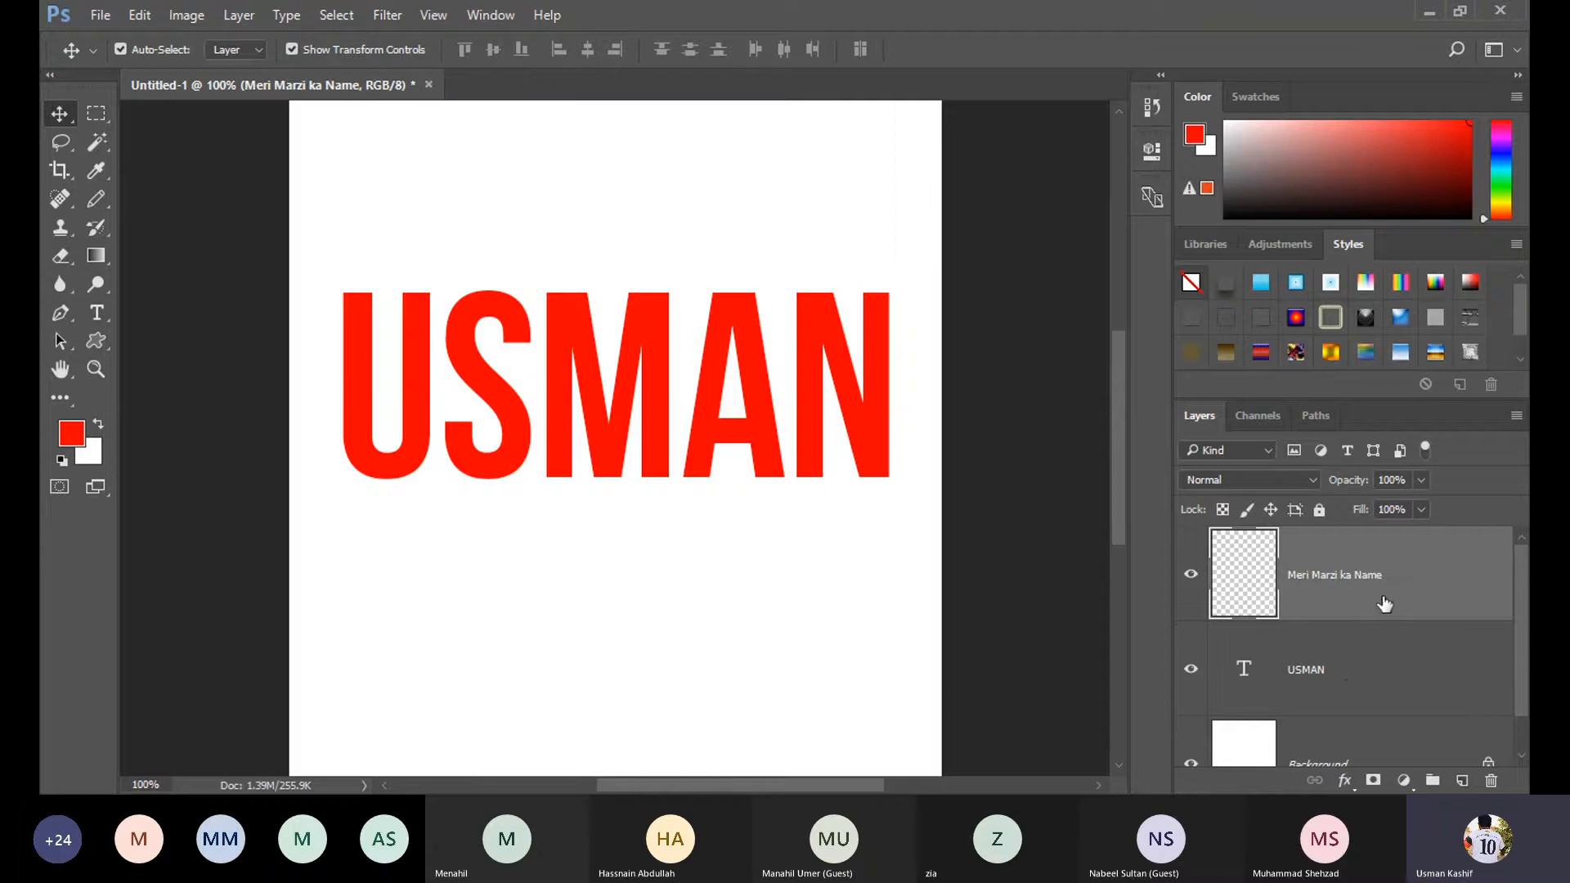
left_click(1309, 679)
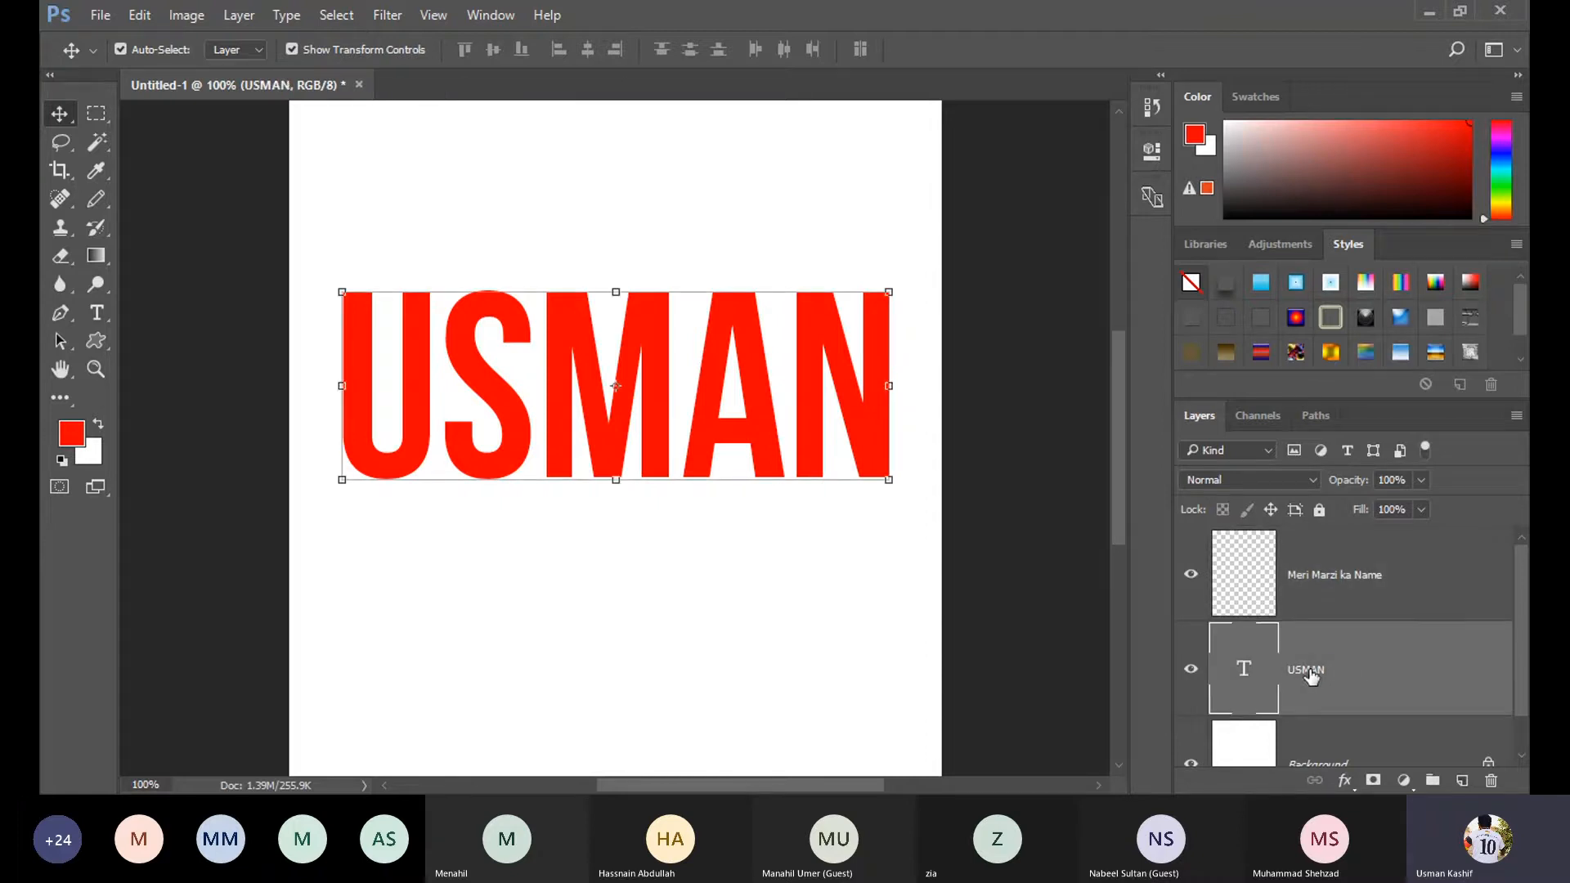
double_click(1309, 672)
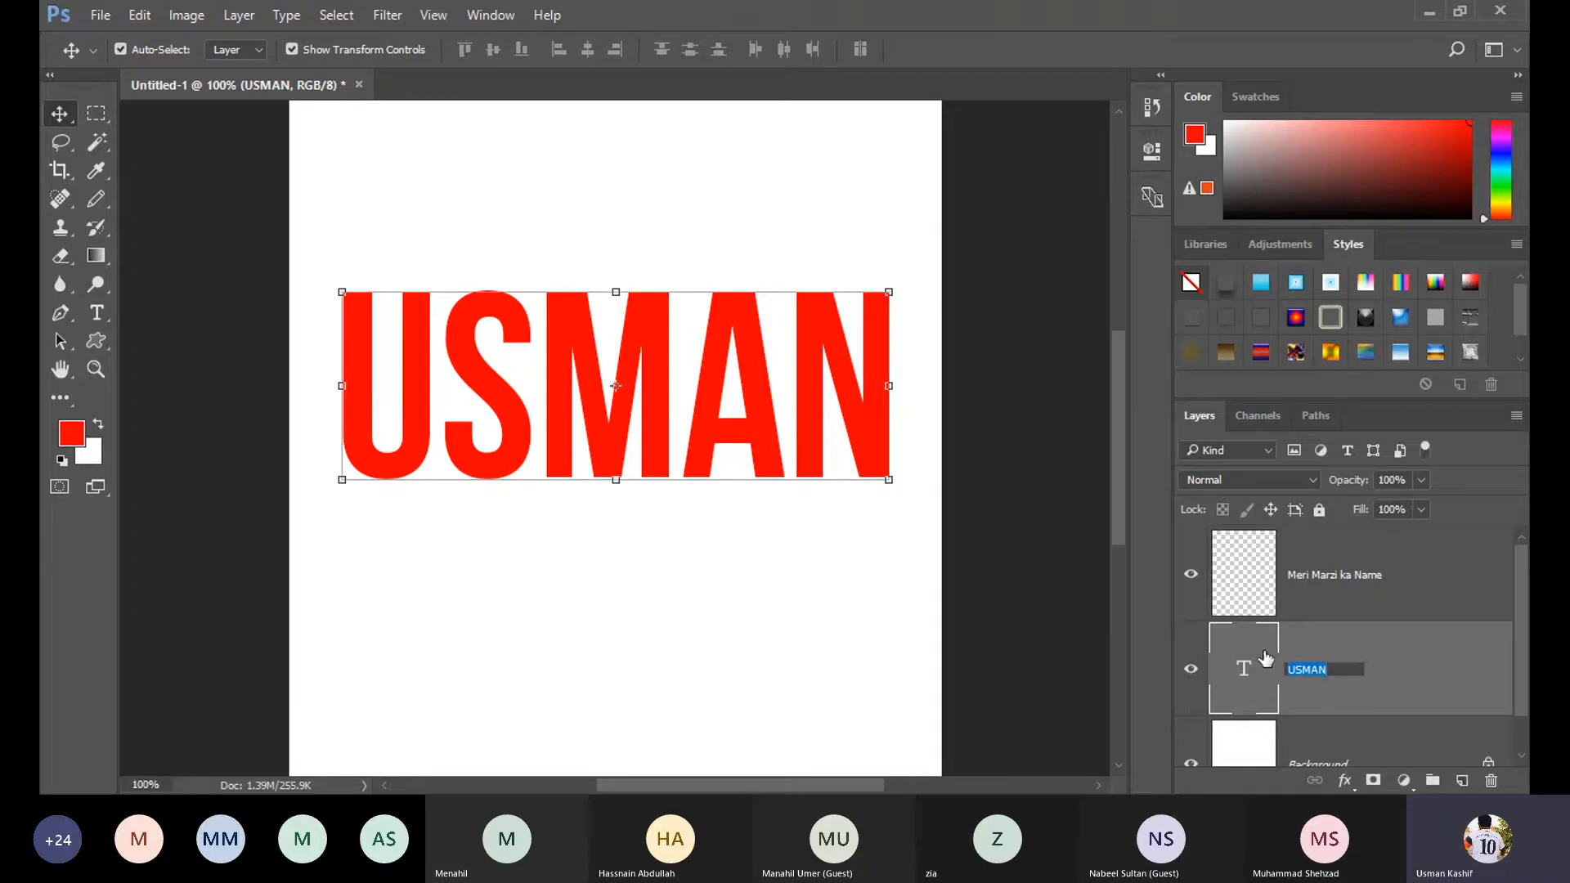
left_click(1035, 580)
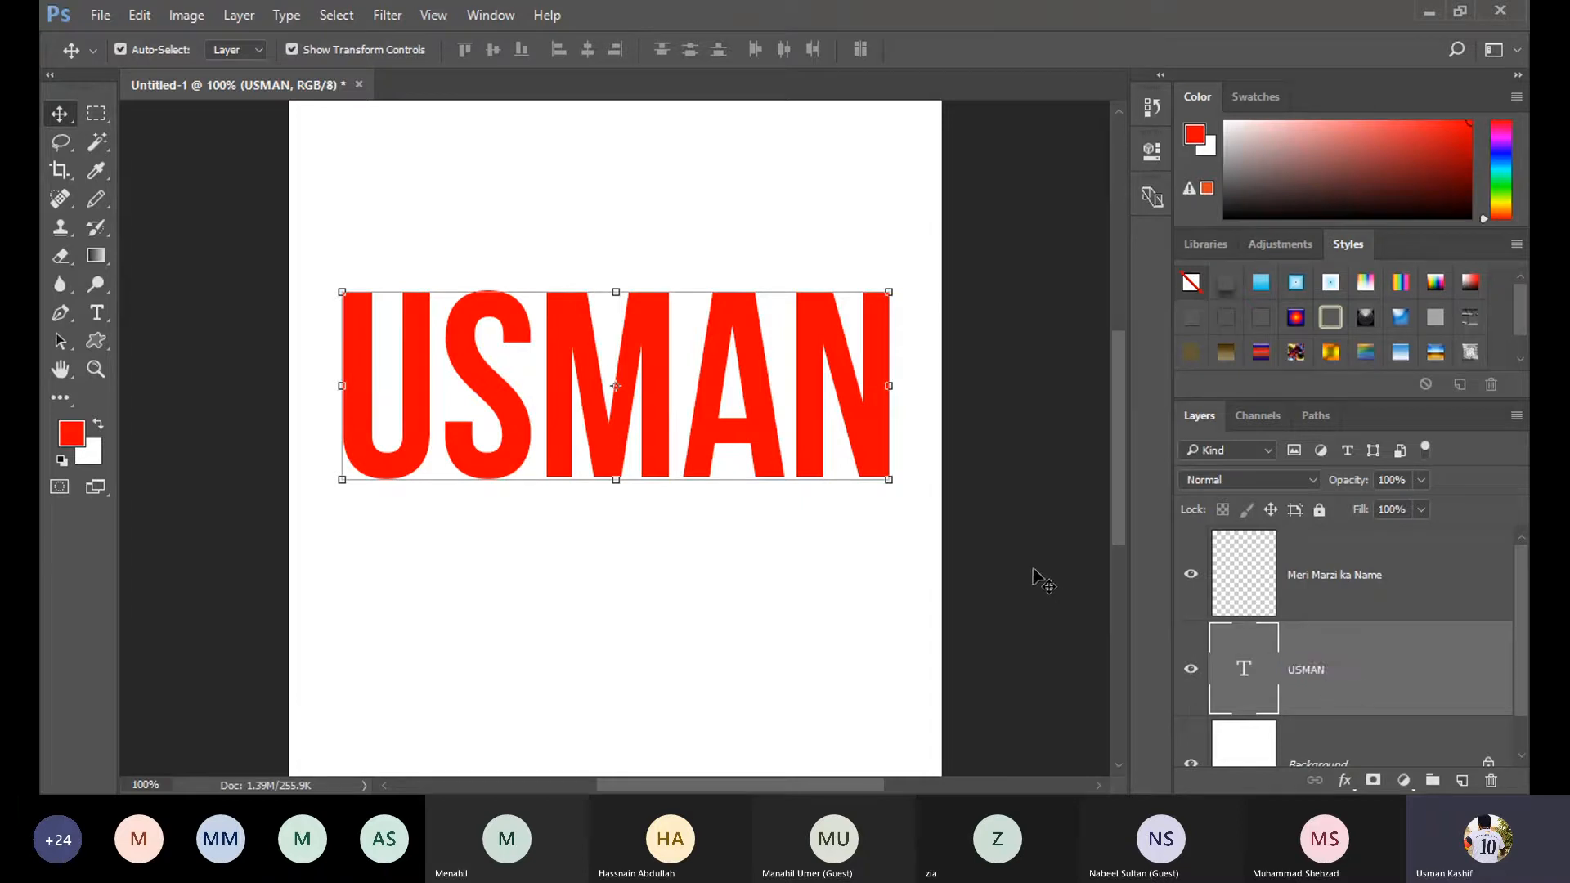
Replace the wording of the text layer with another name in capitals, discard the stray new text entry and return to the Move tool.
double_click(1243, 672)
type("S")
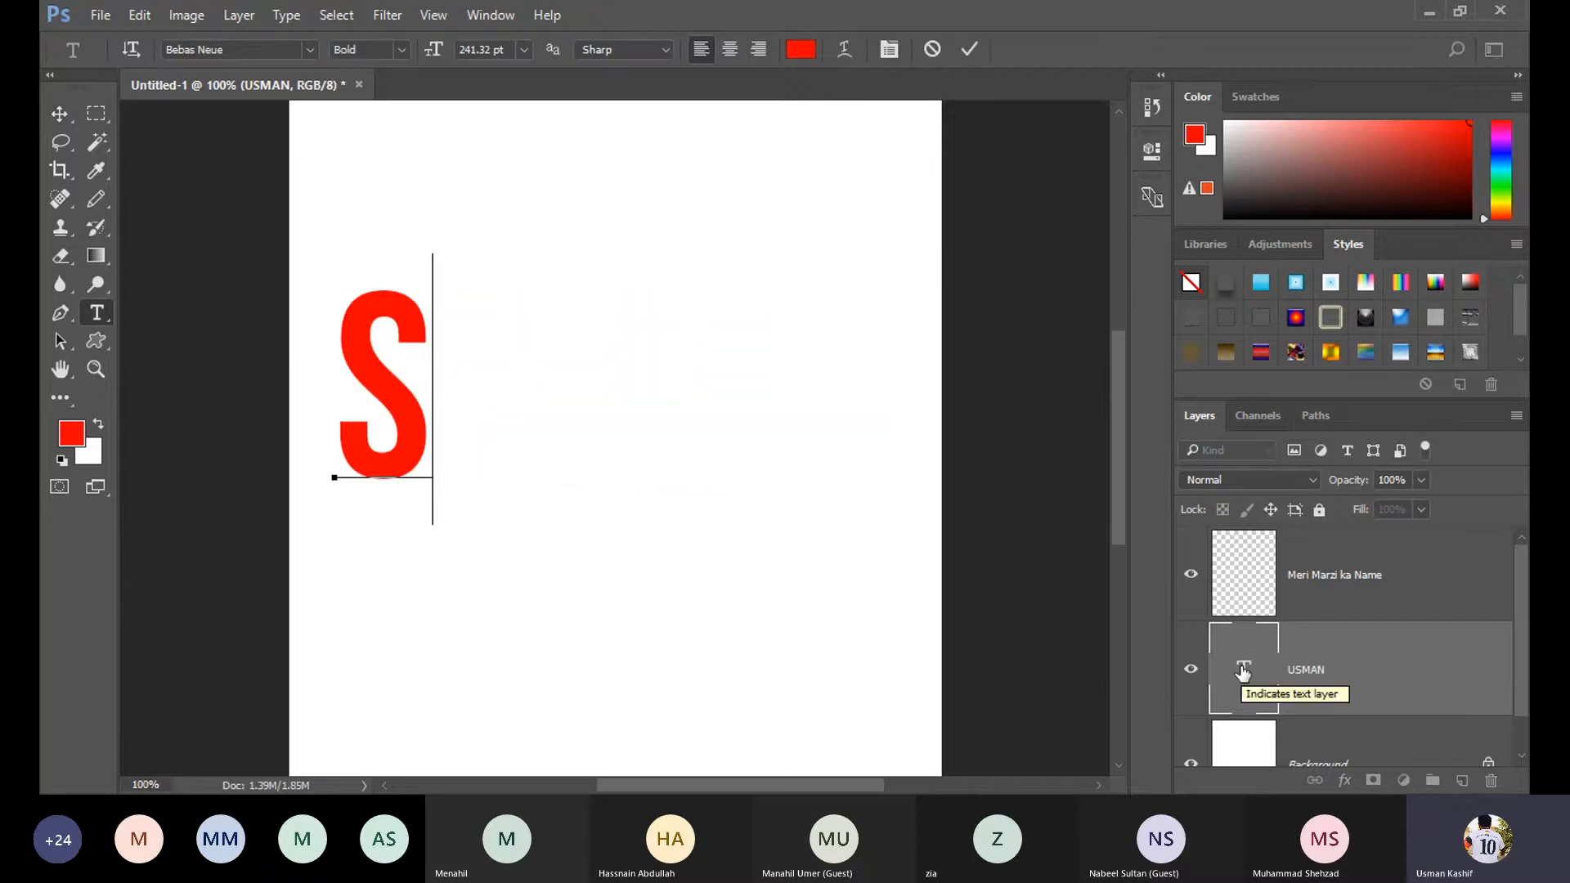
key("BackSpace")
type("KASHIF")
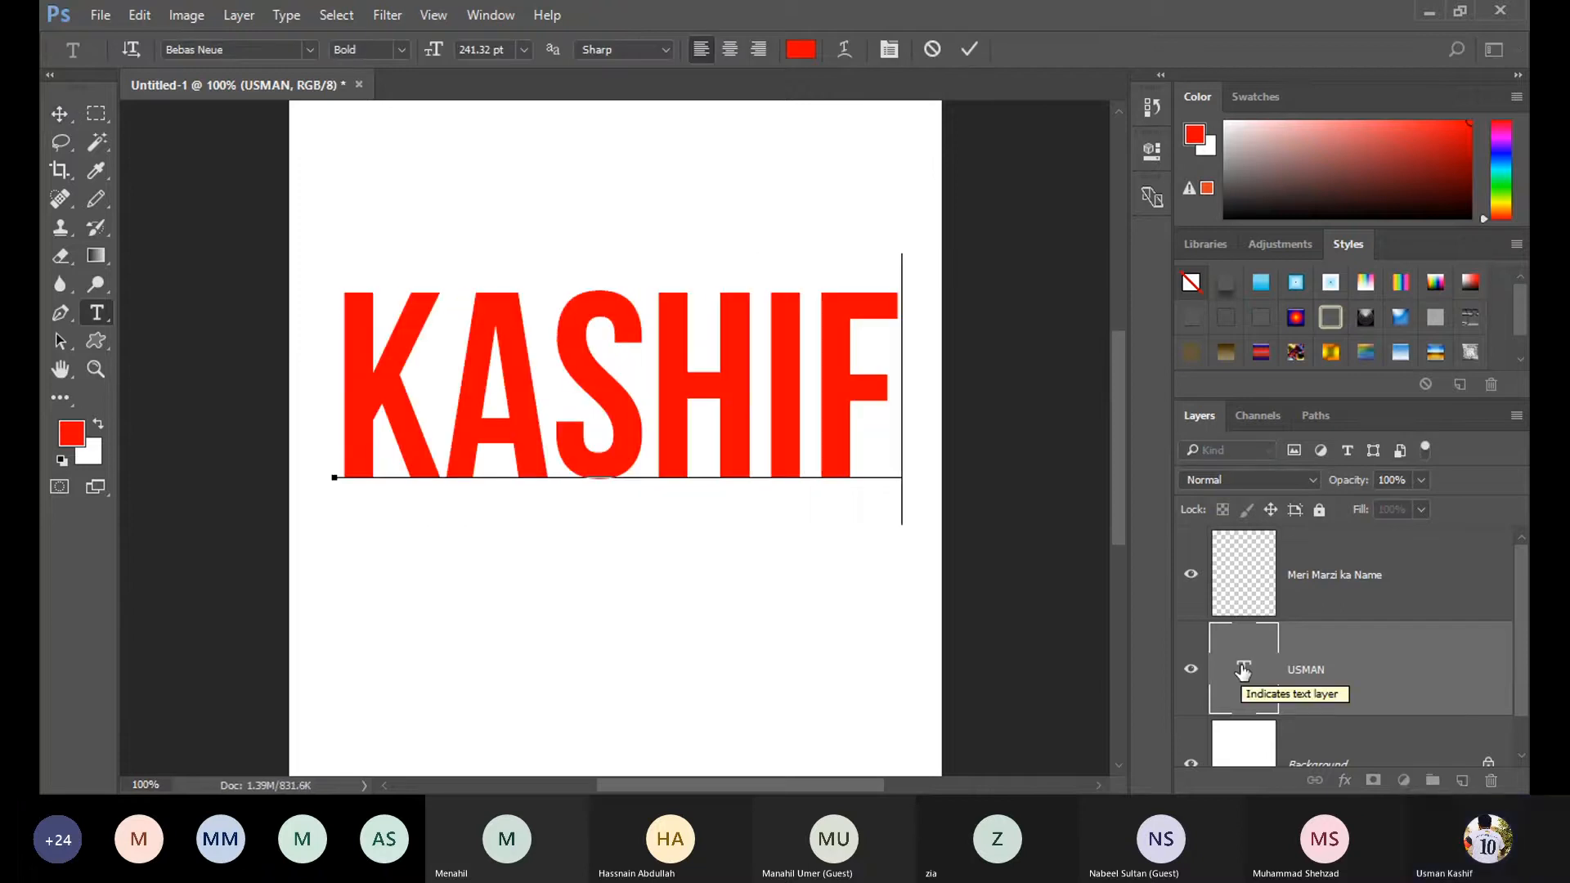
left_click(1070, 615)
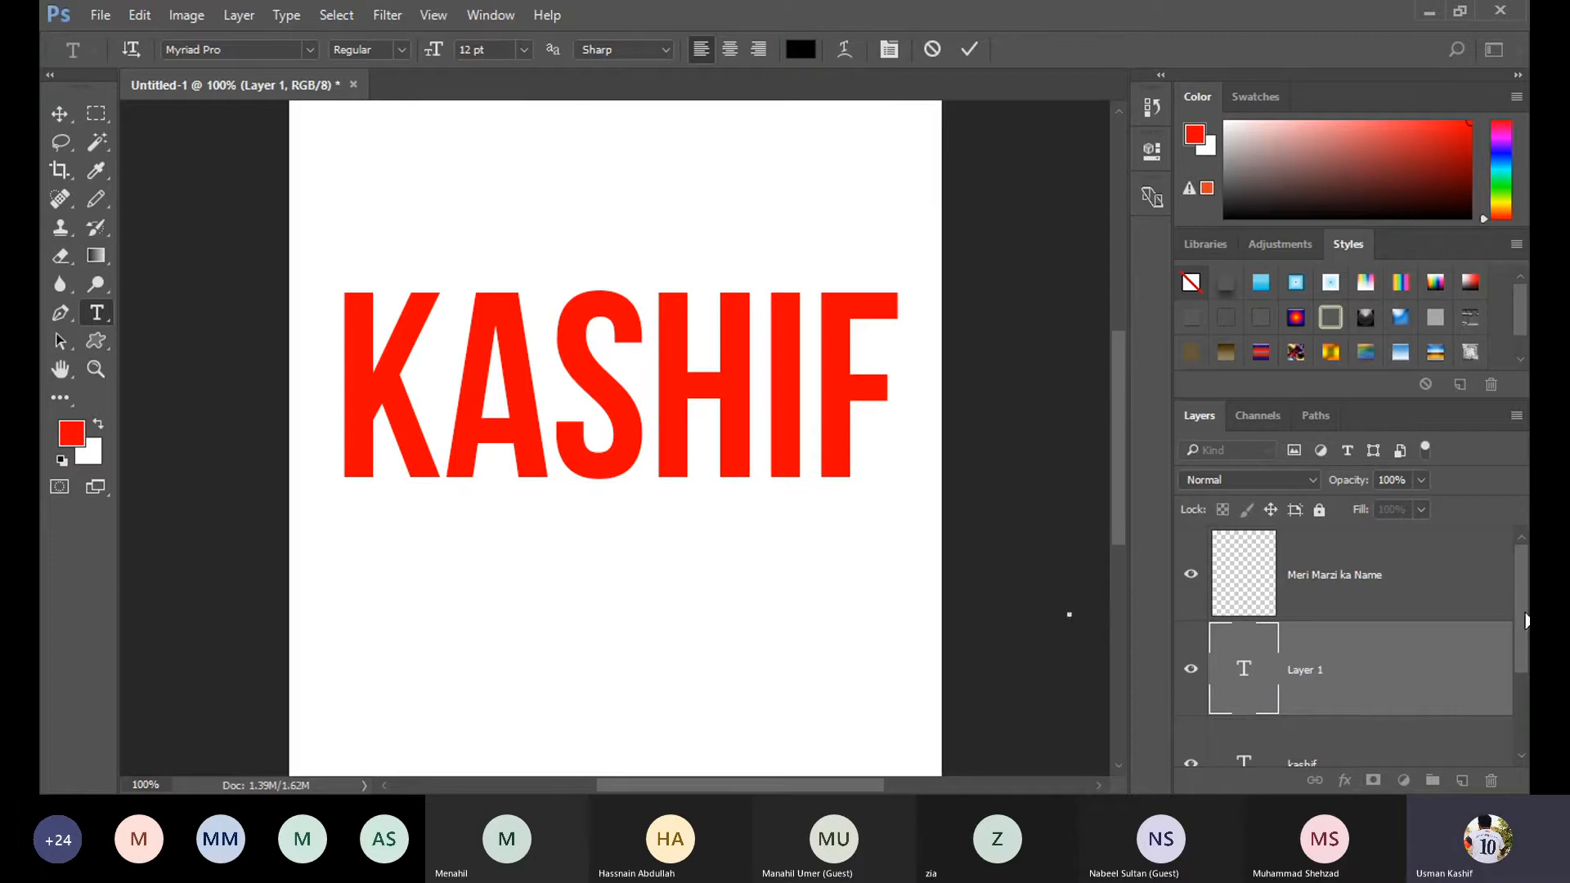
key("Escape")
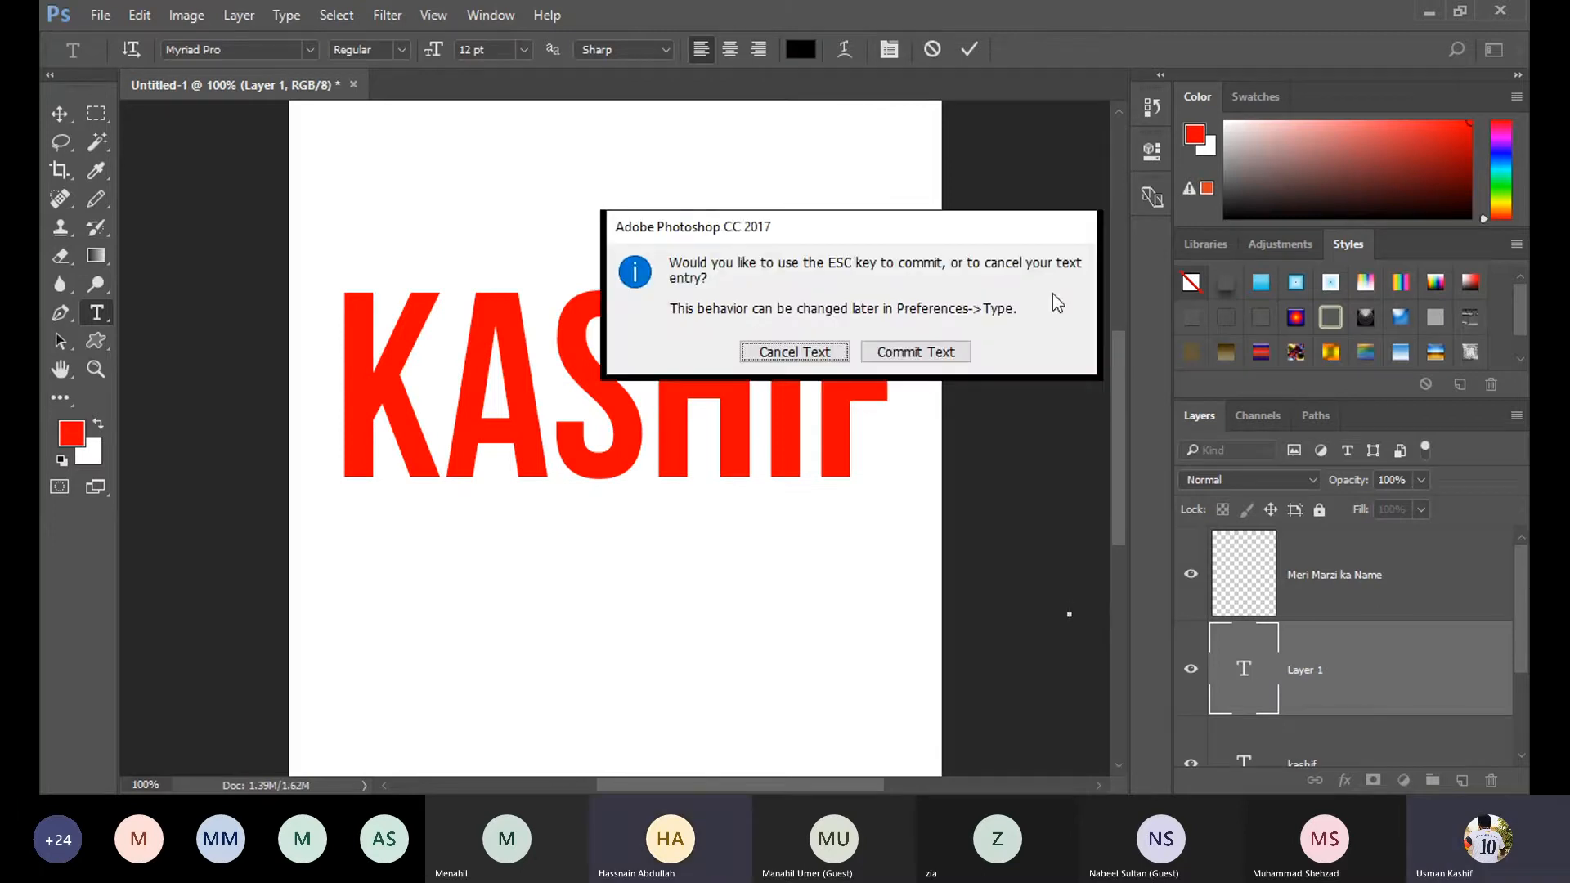
left_click(842, 350)
key("v")
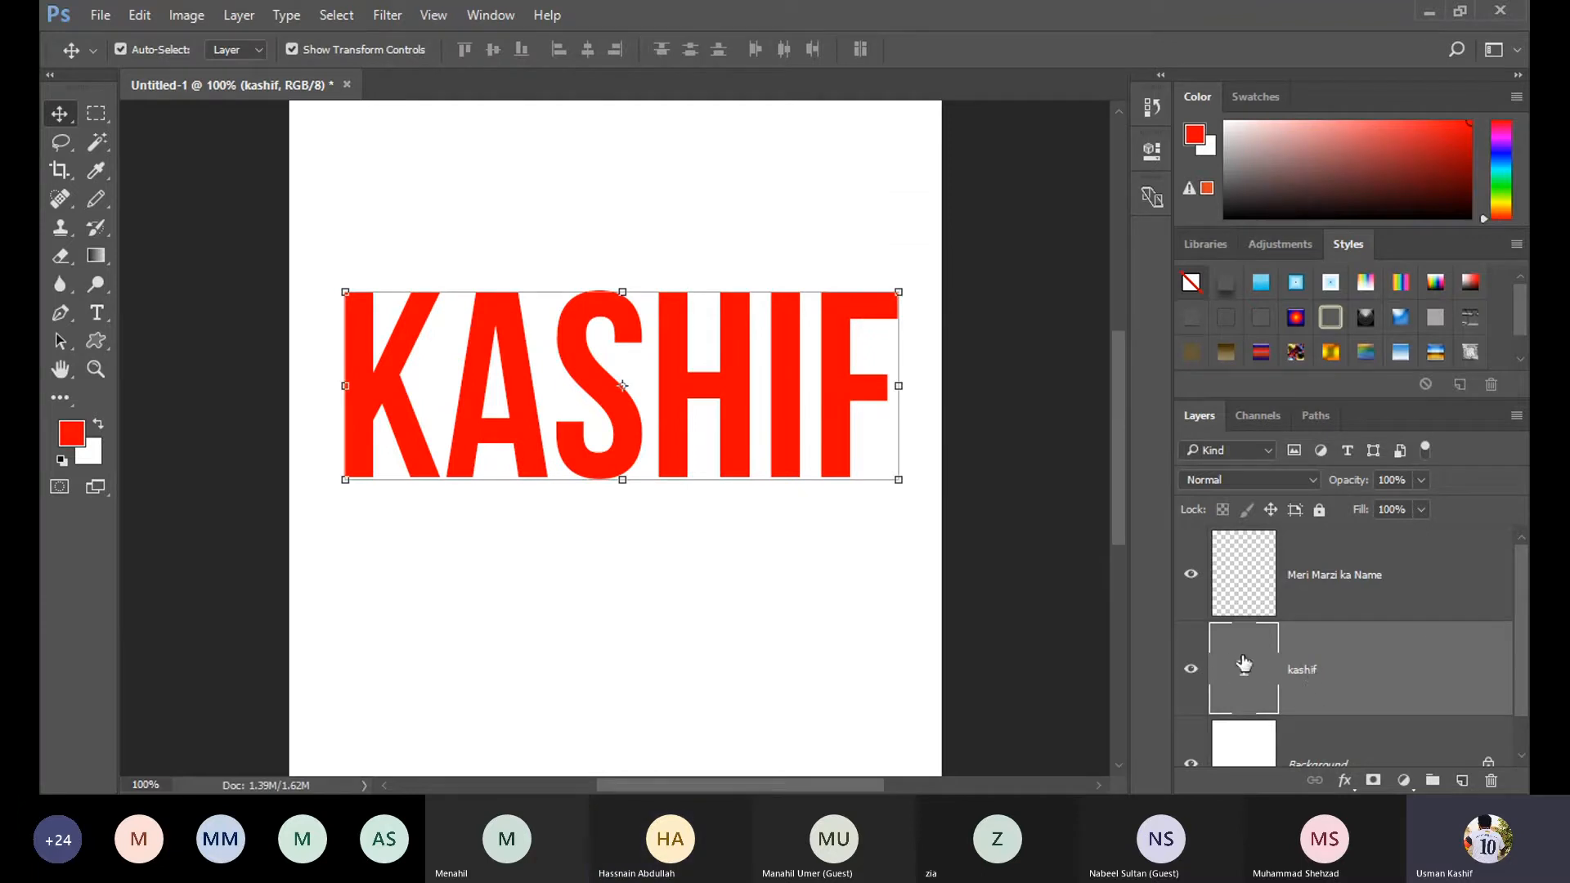
Open the edited text layer's Layer Style dialog several times to show its Blending Options, cancelling it each time.
double_click(1448, 678)
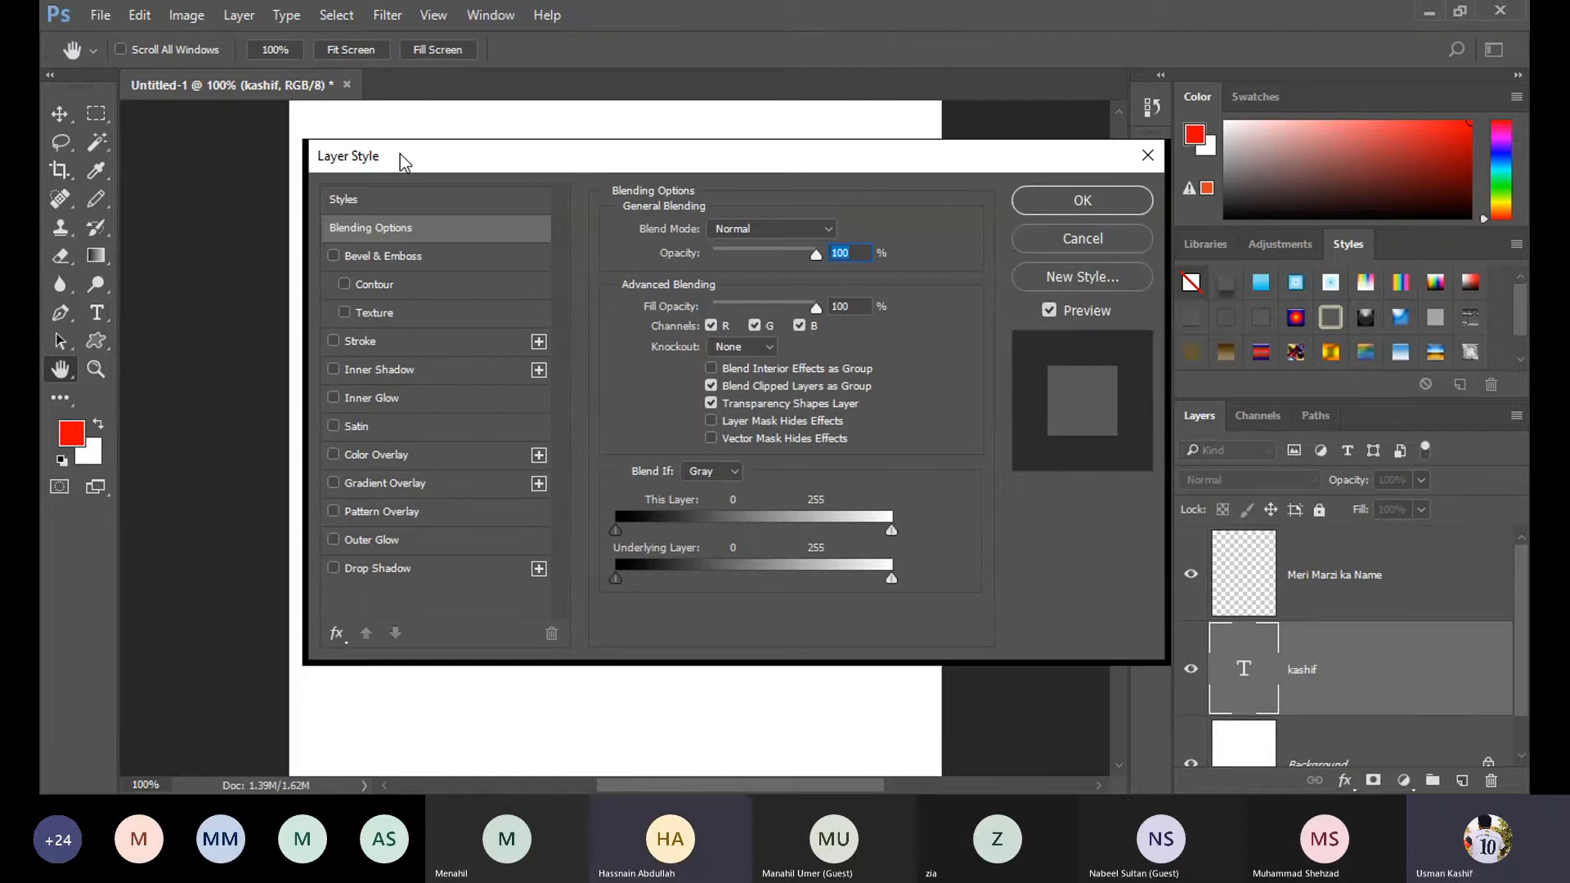
left_click_drag(399, 153, 355, 180)
left_click(1000, 266)
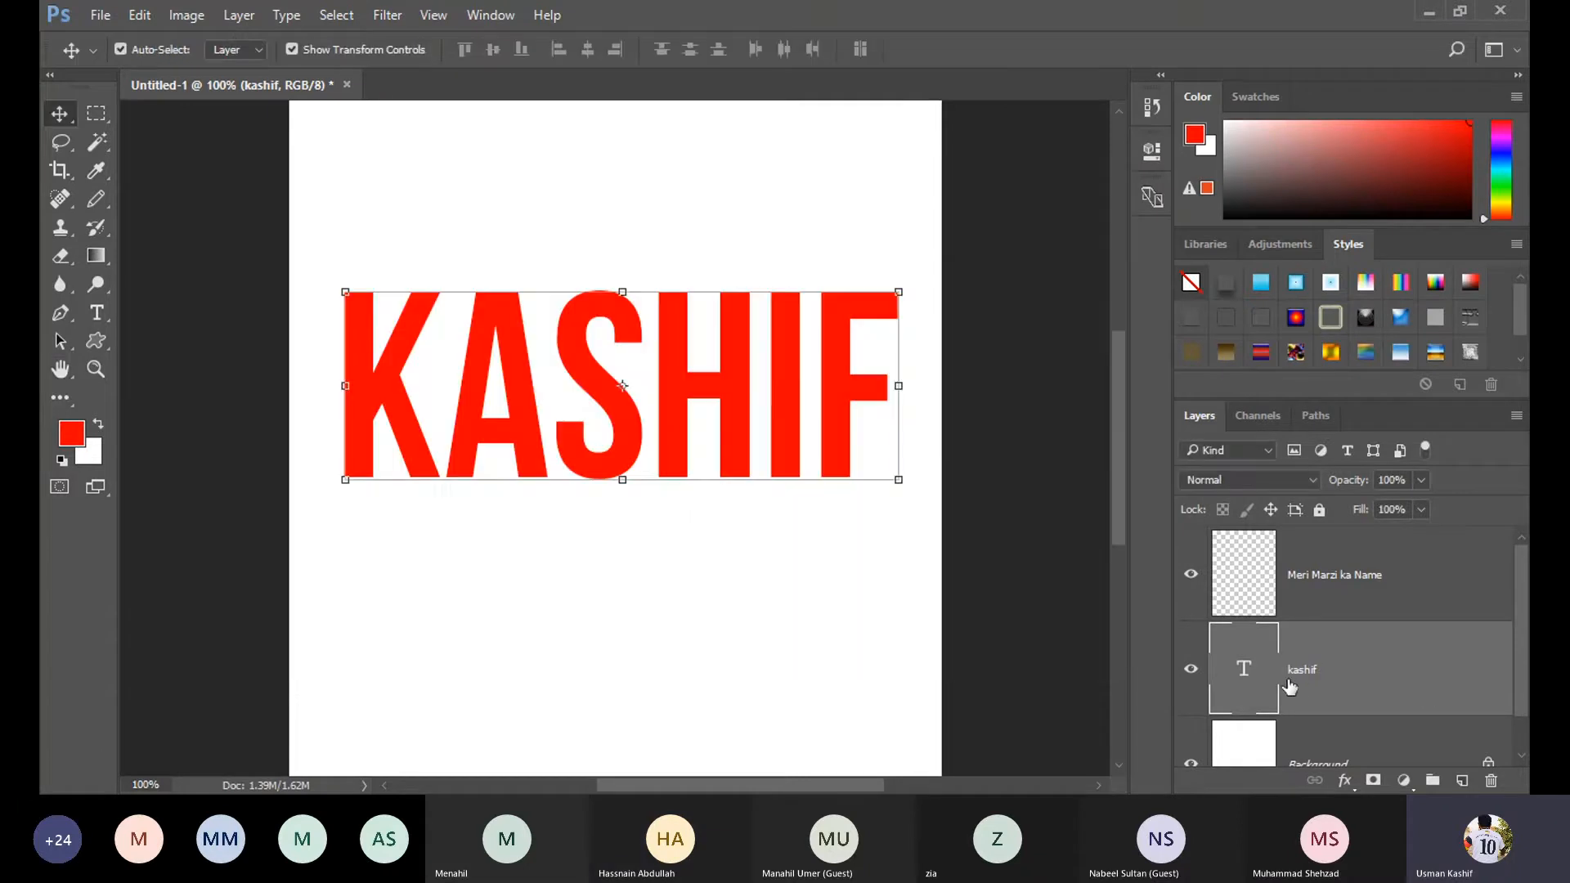
double_click(1449, 688)
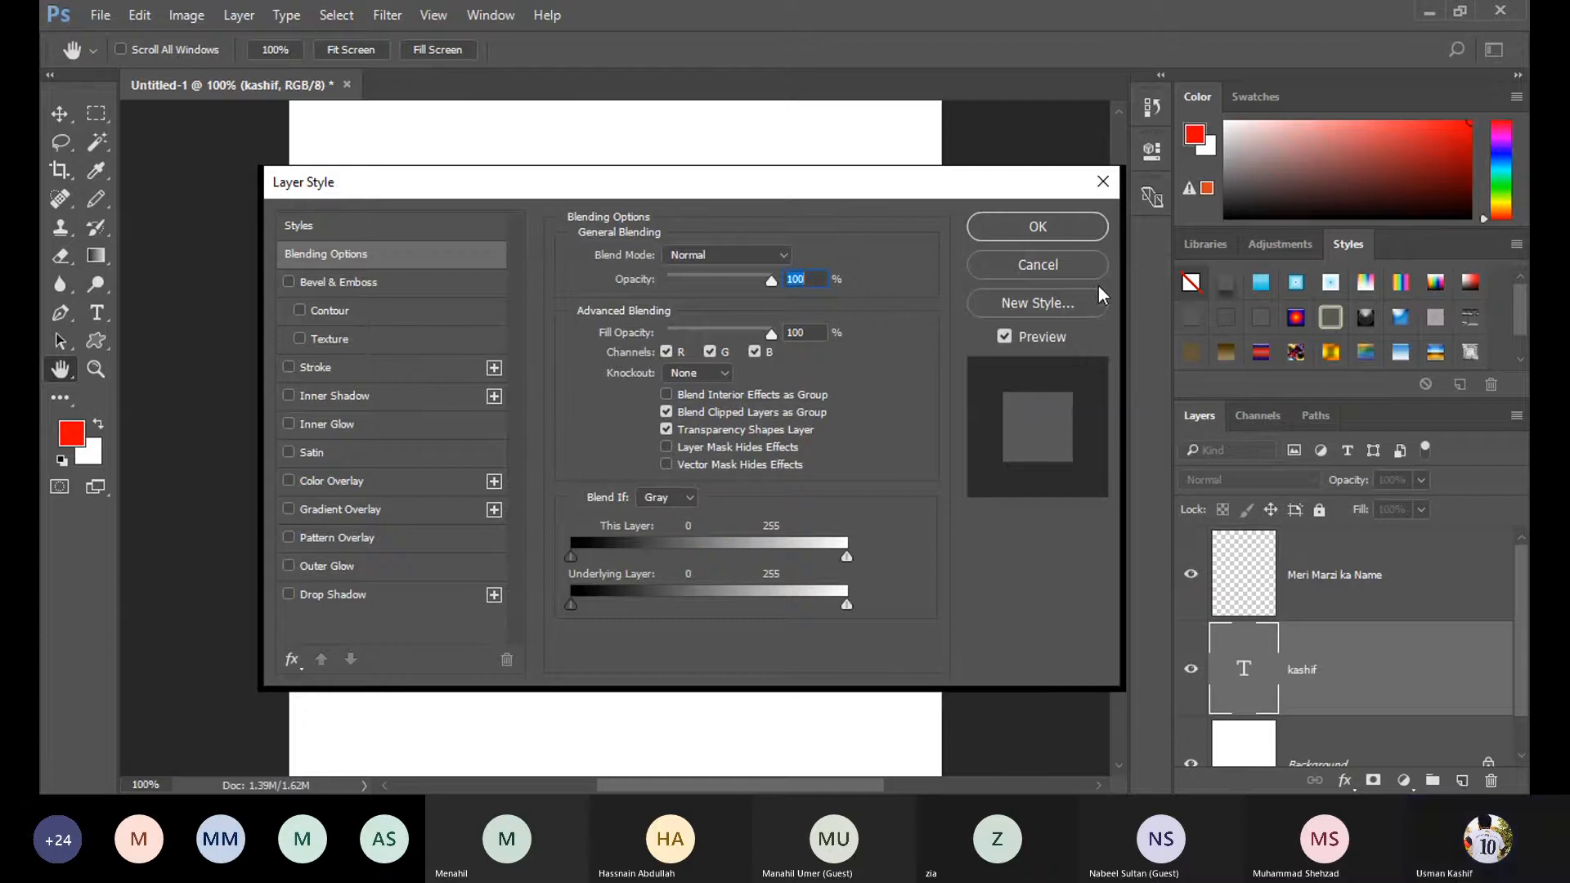
left_click(1050, 270)
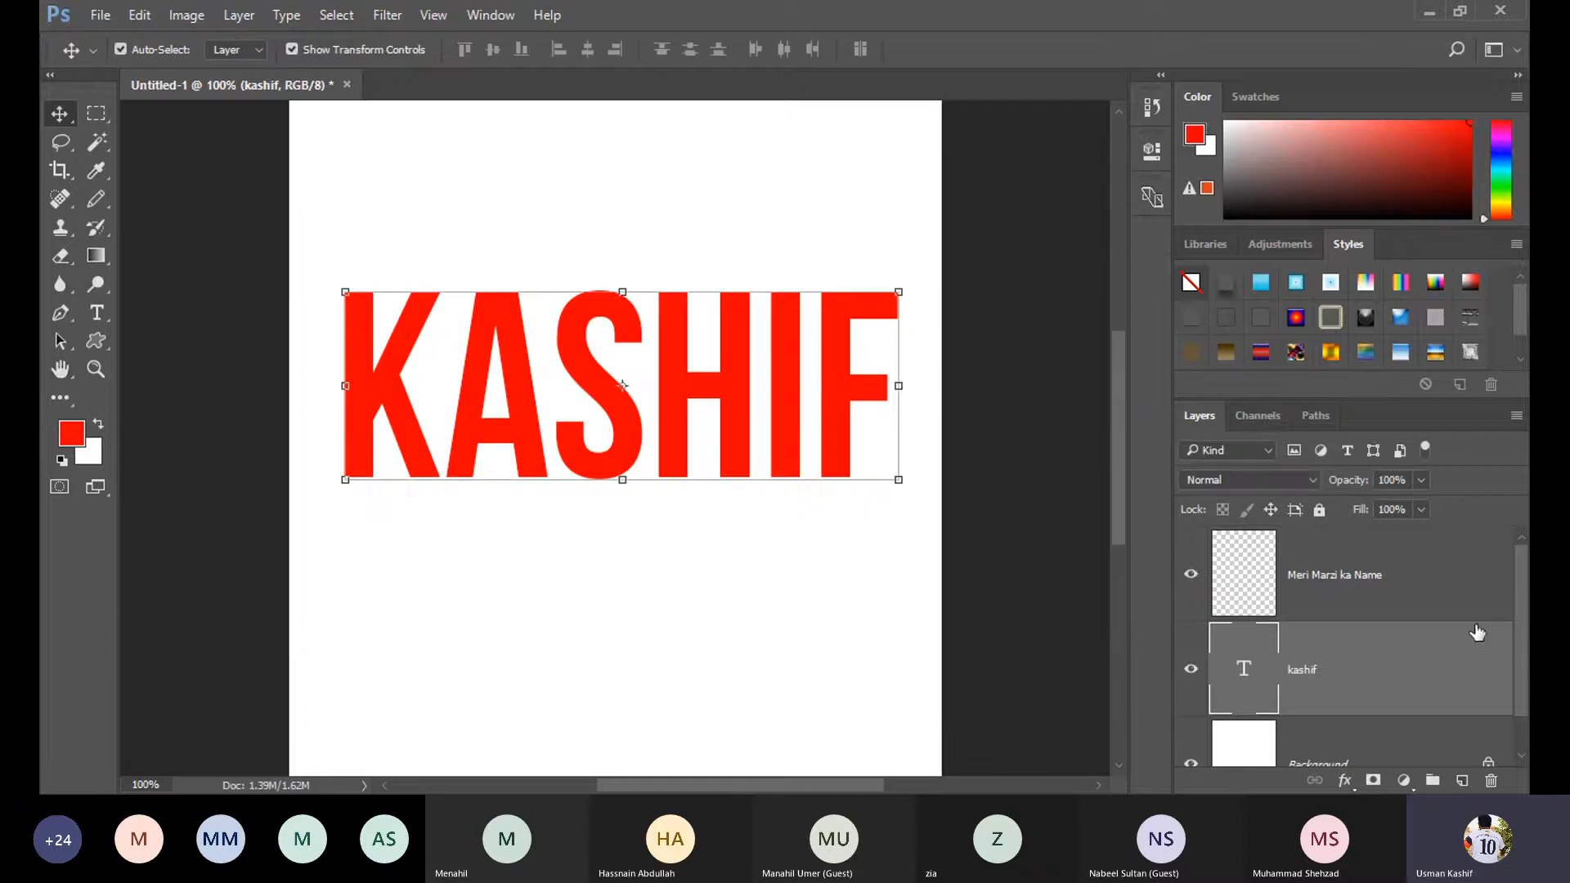
double_click(1454, 693)
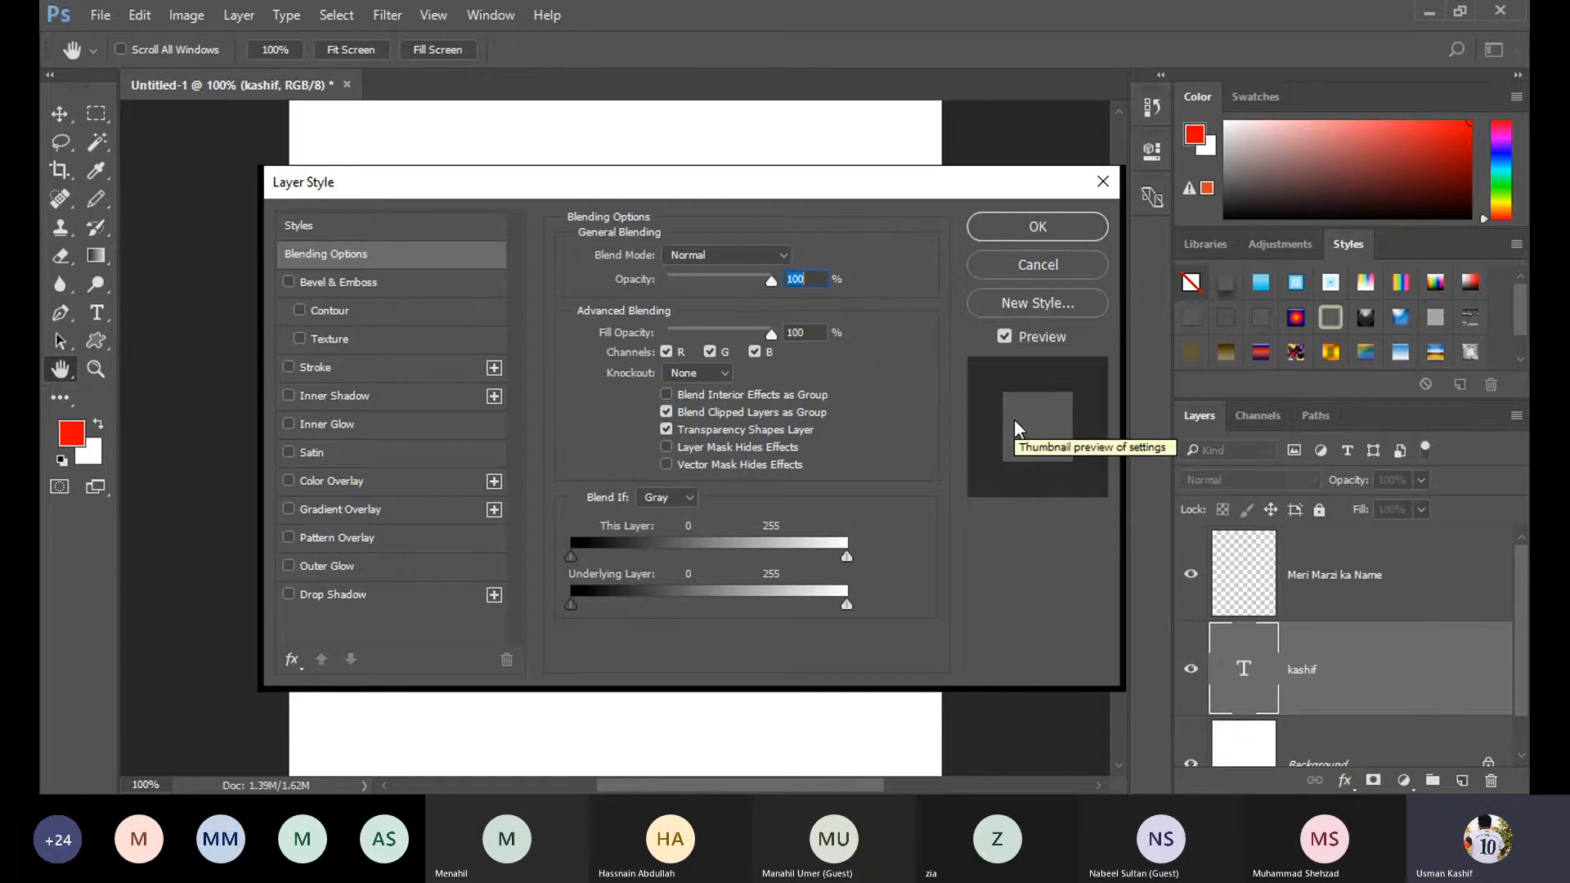
left_click(1028, 262)
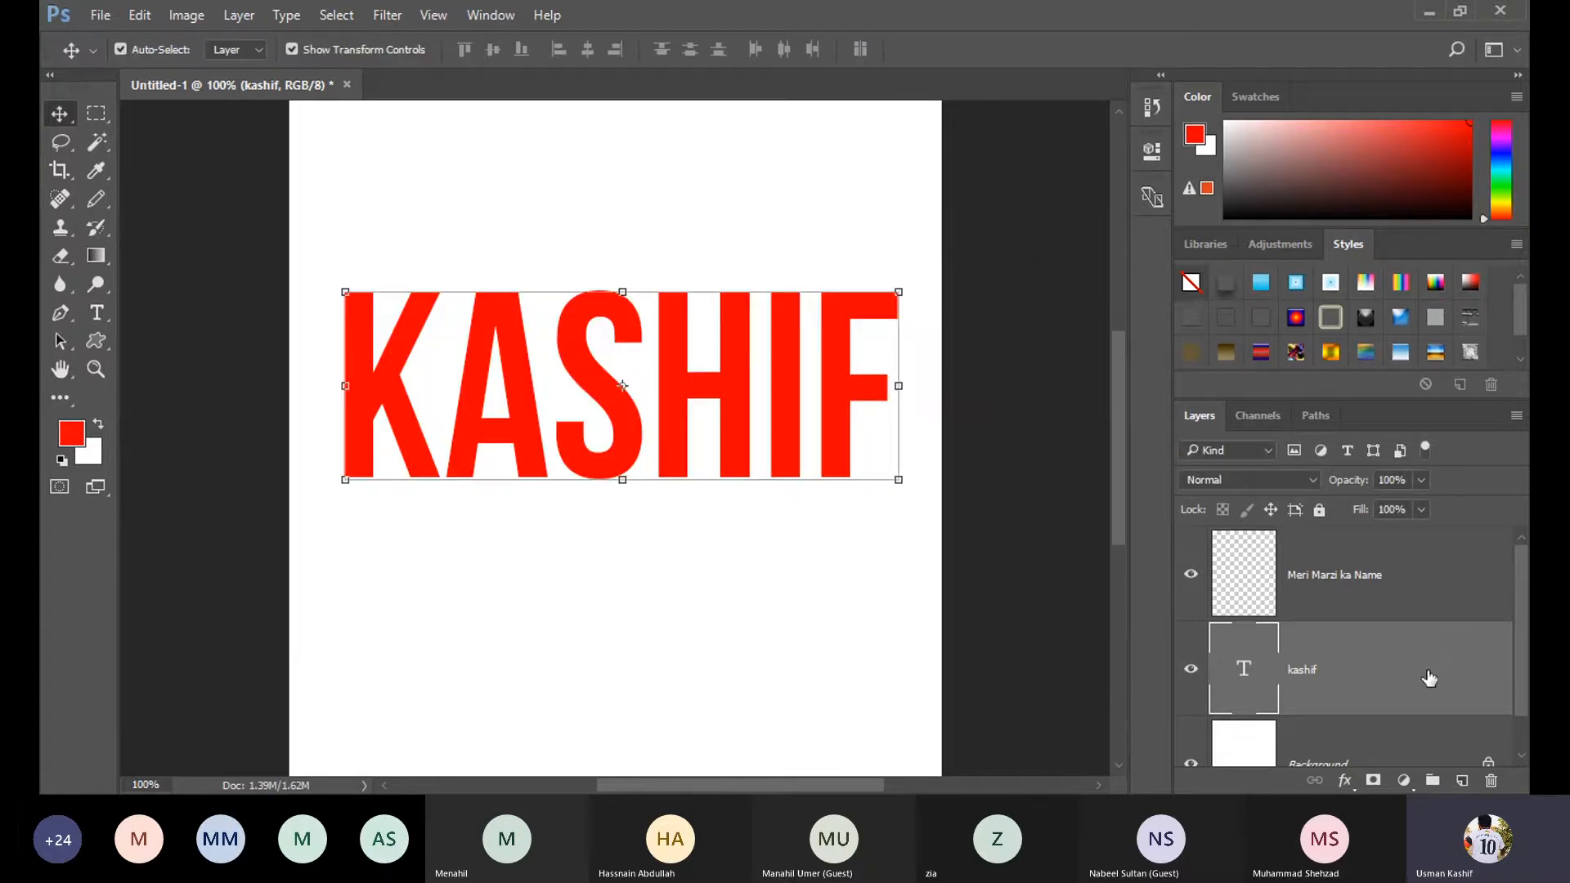
right_click(1429, 678)
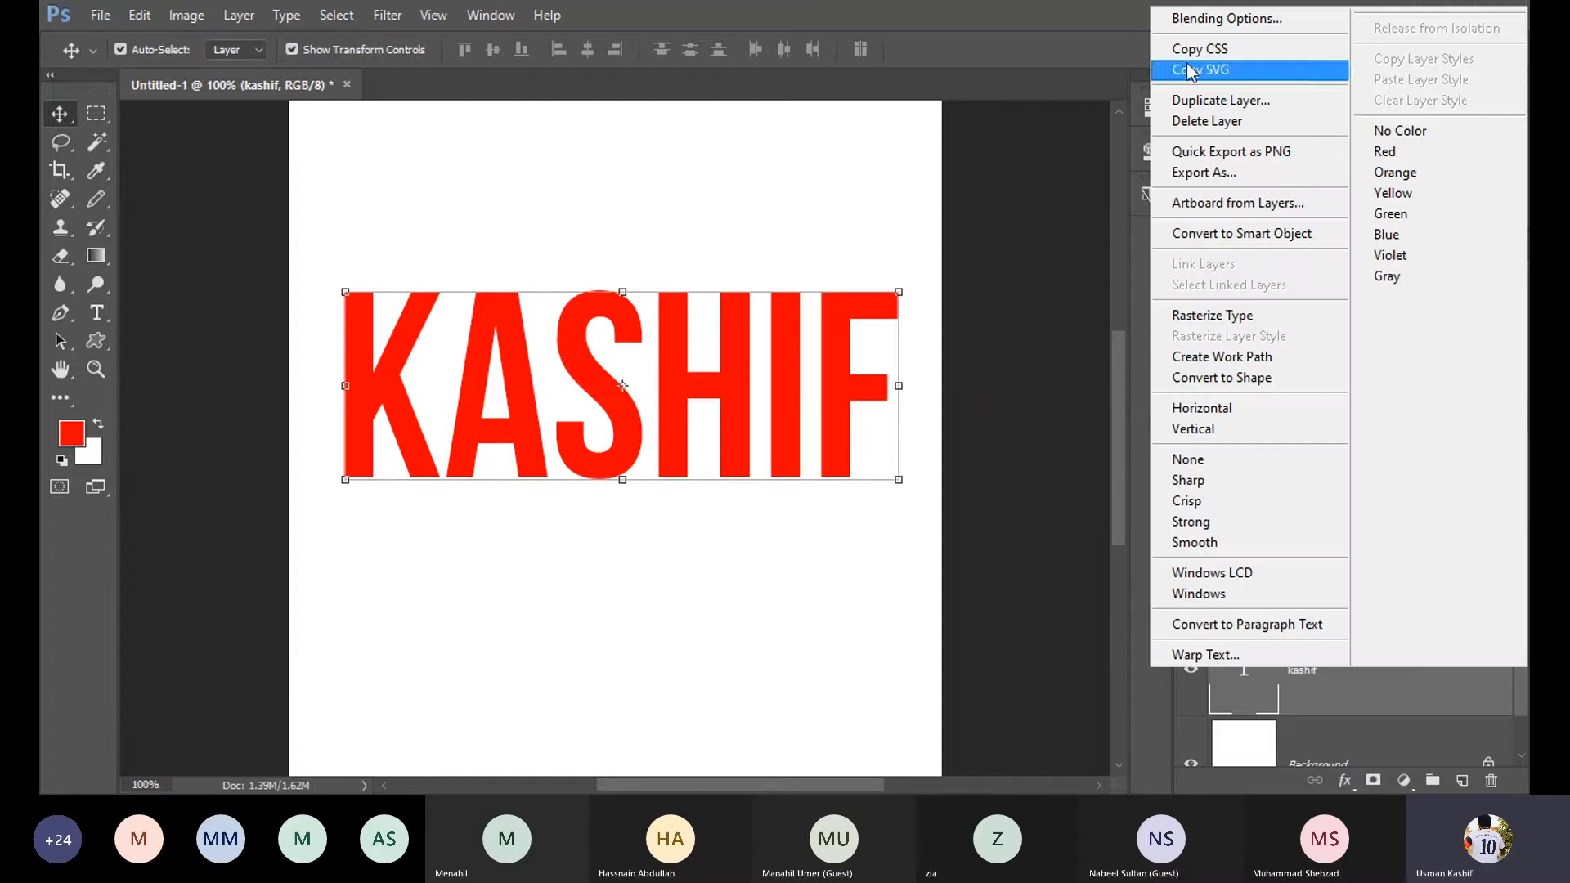
left_click(1200, 24)
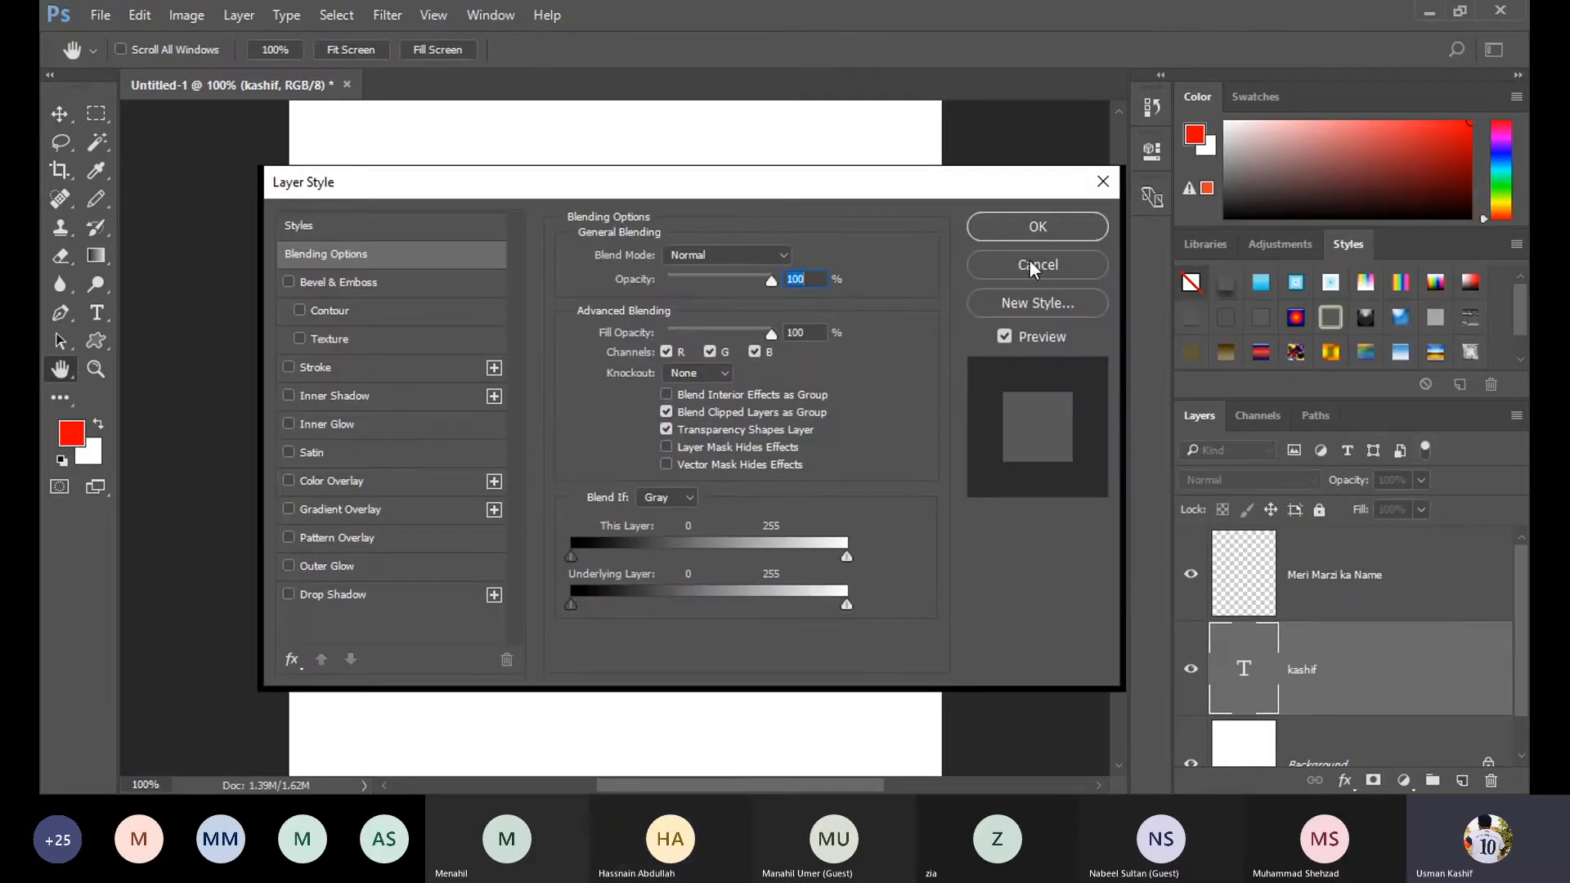
left_click(1029, 260)
key("v")
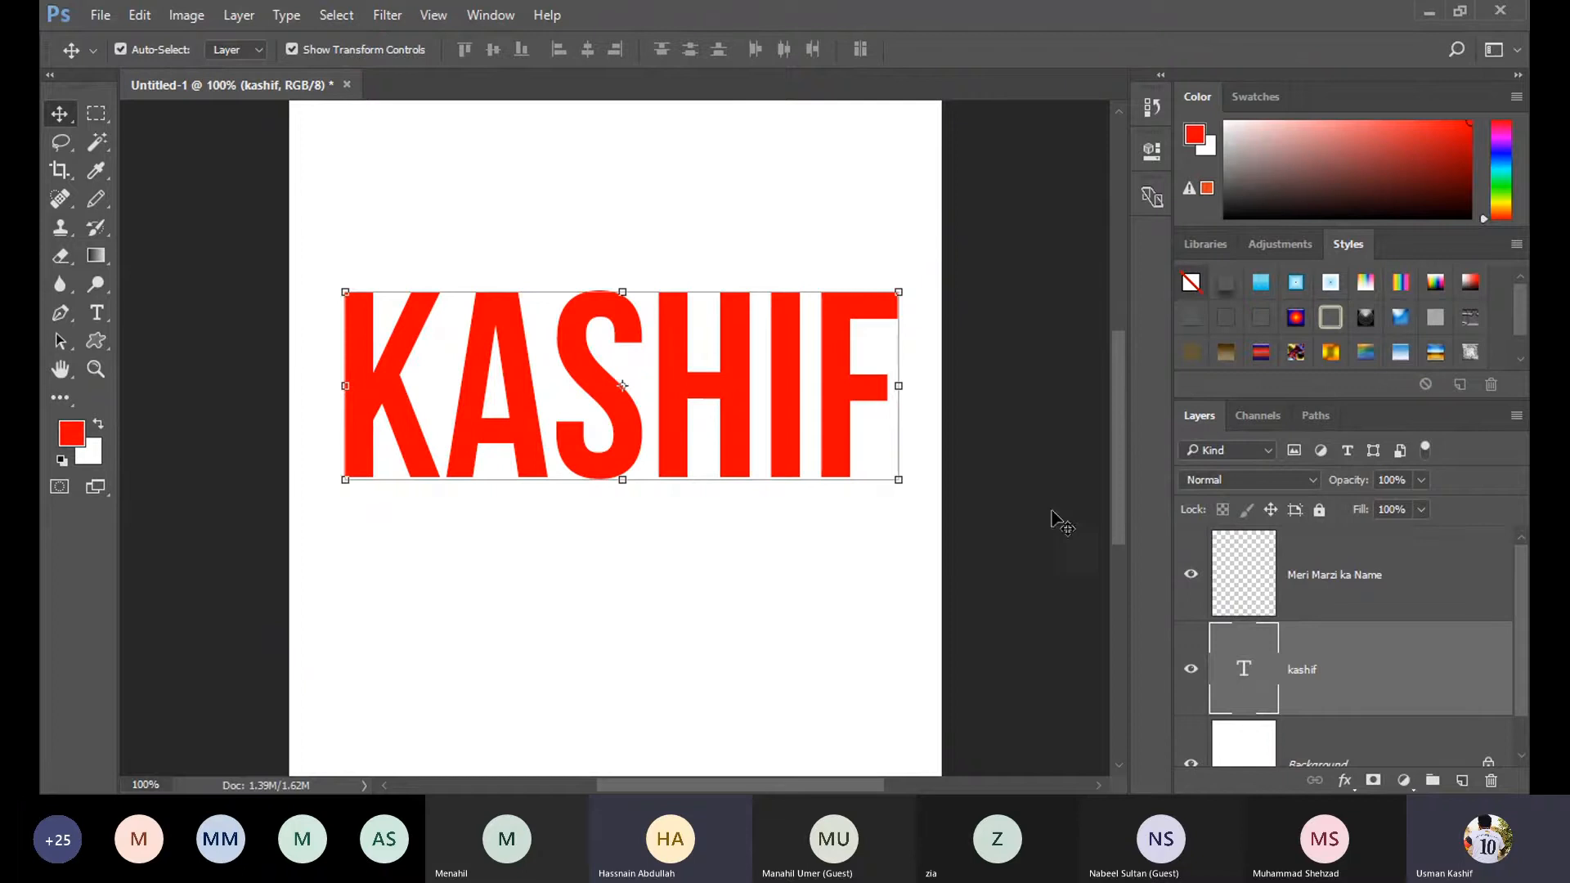
Deselect the text layer and select the empty layer "Meri Marzi ka Name".
left_click(1037, 510)
left_click(779, 387)
left_click(759, 552)
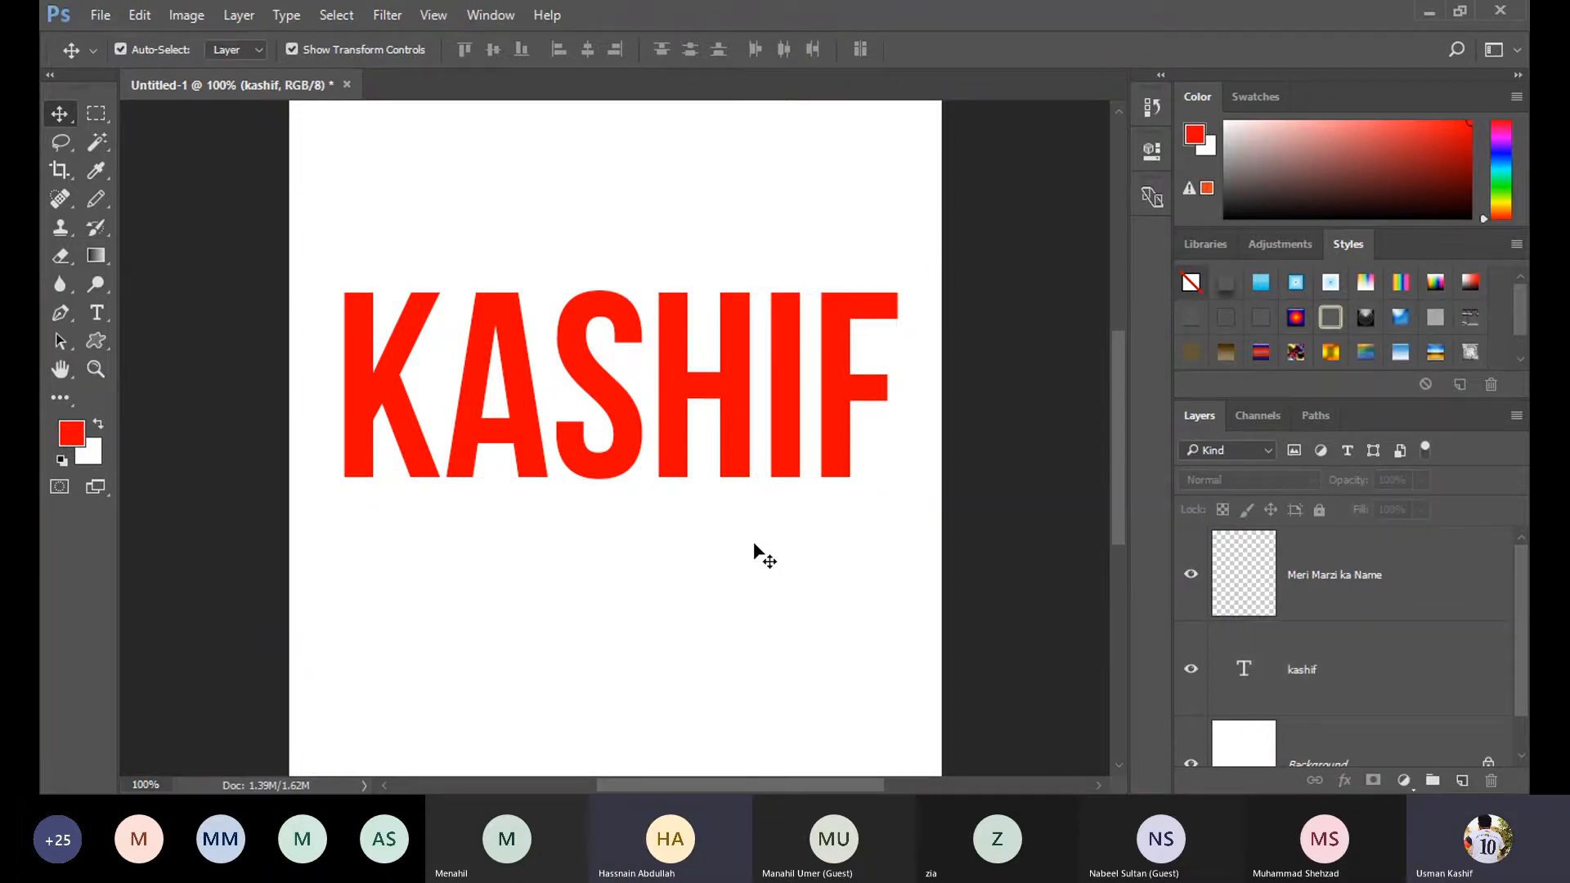
left_click(730, 411)
left_click(1426, 589)
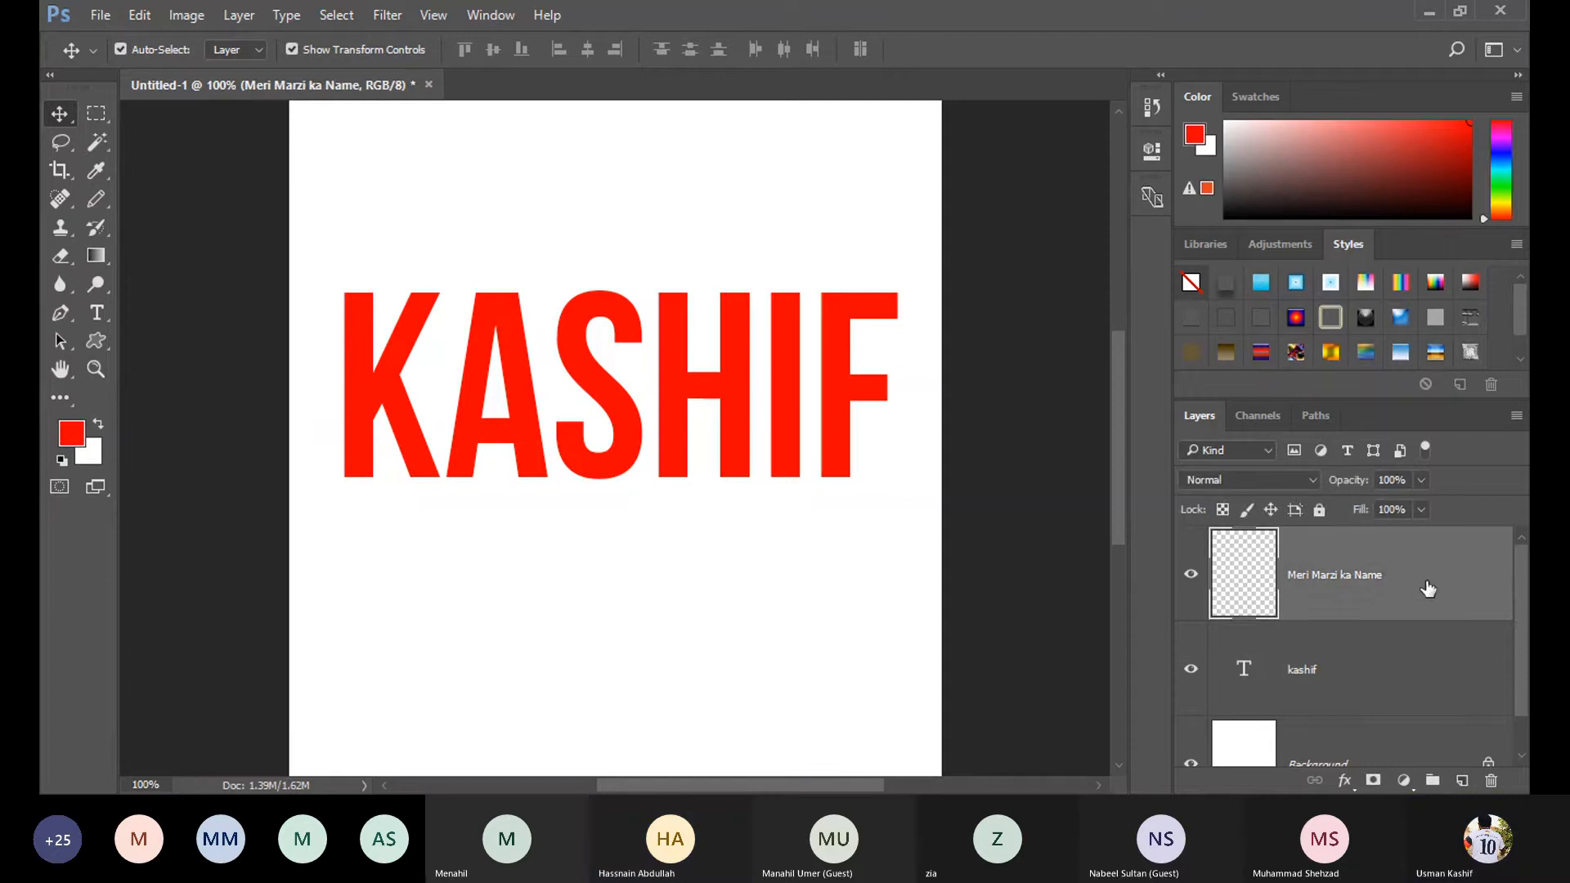
Delete the empty layer "Meri Marzi ka Name" and move the name text down toward the middle of the canvas.
key("Delete")
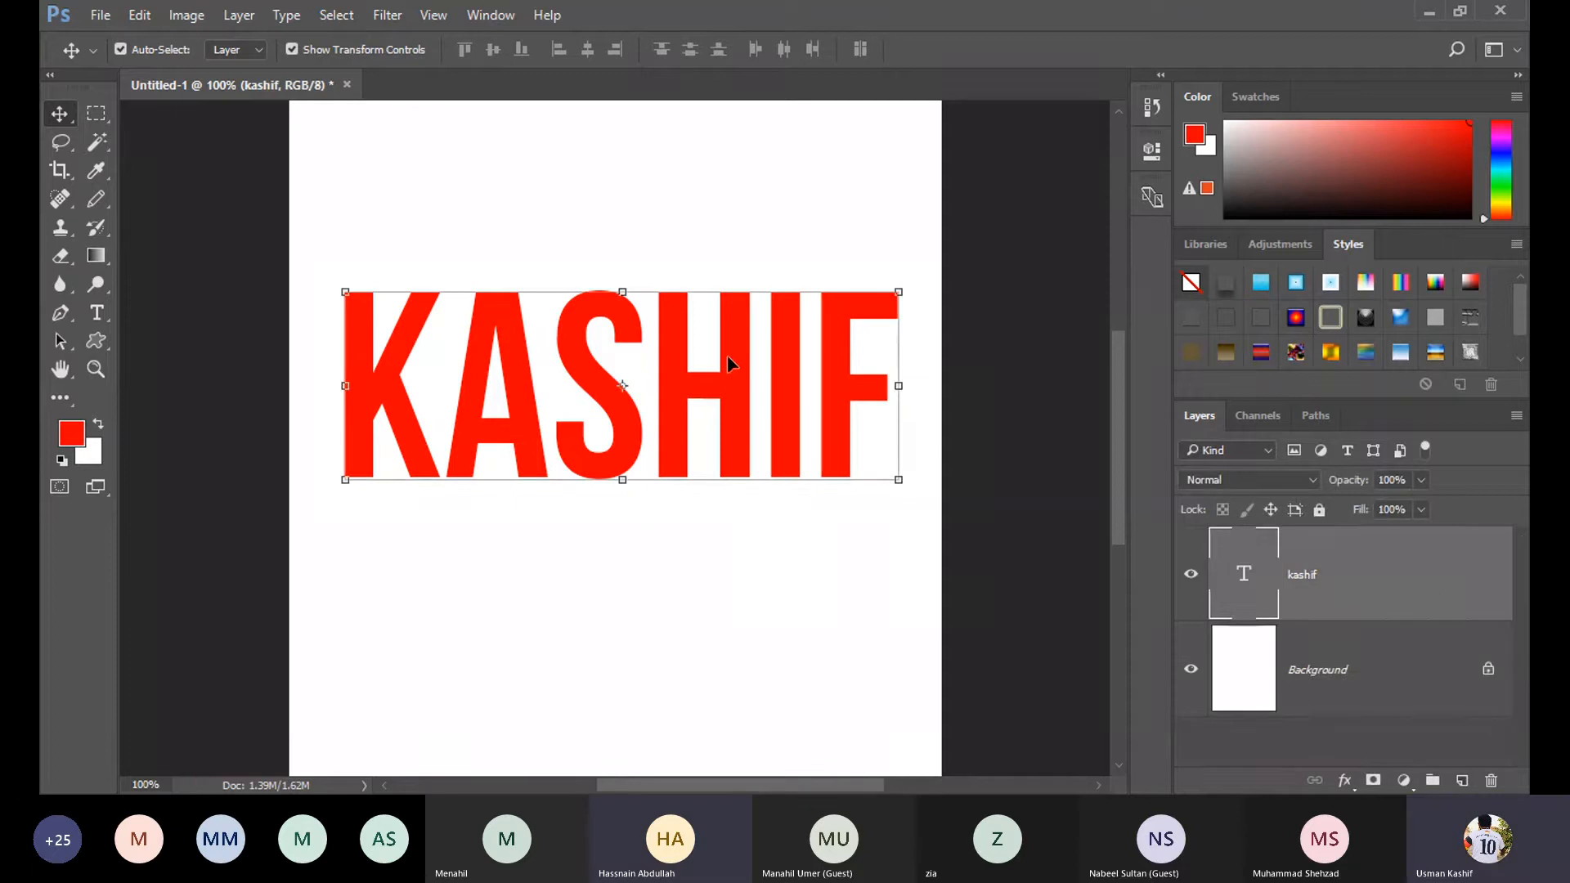
left_click_drag(729, 368, 729, 413)
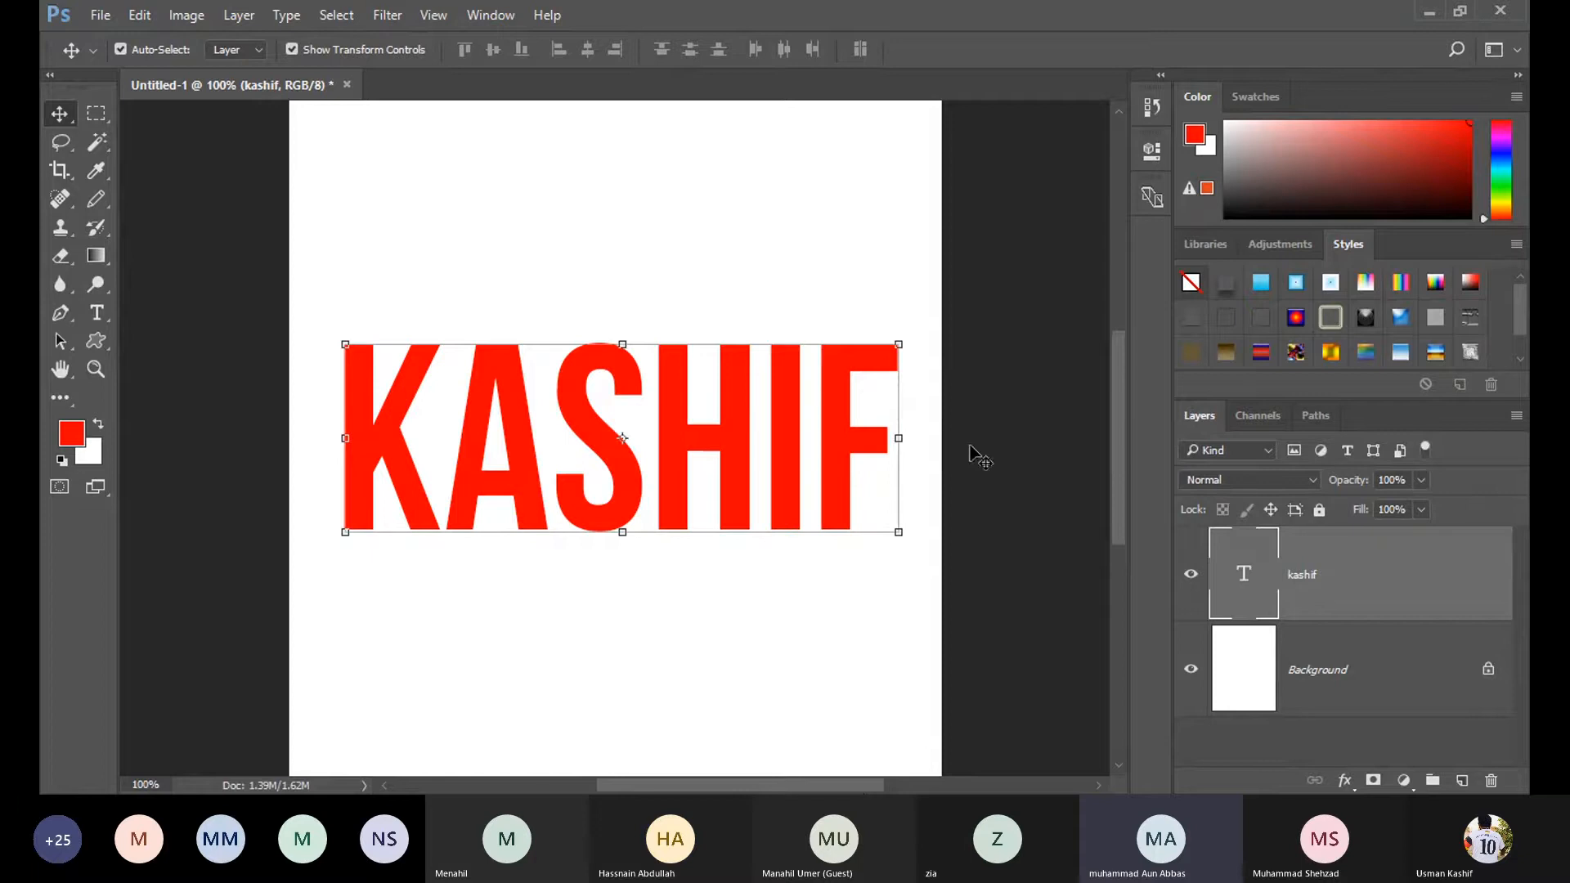
left_click(857, 590)
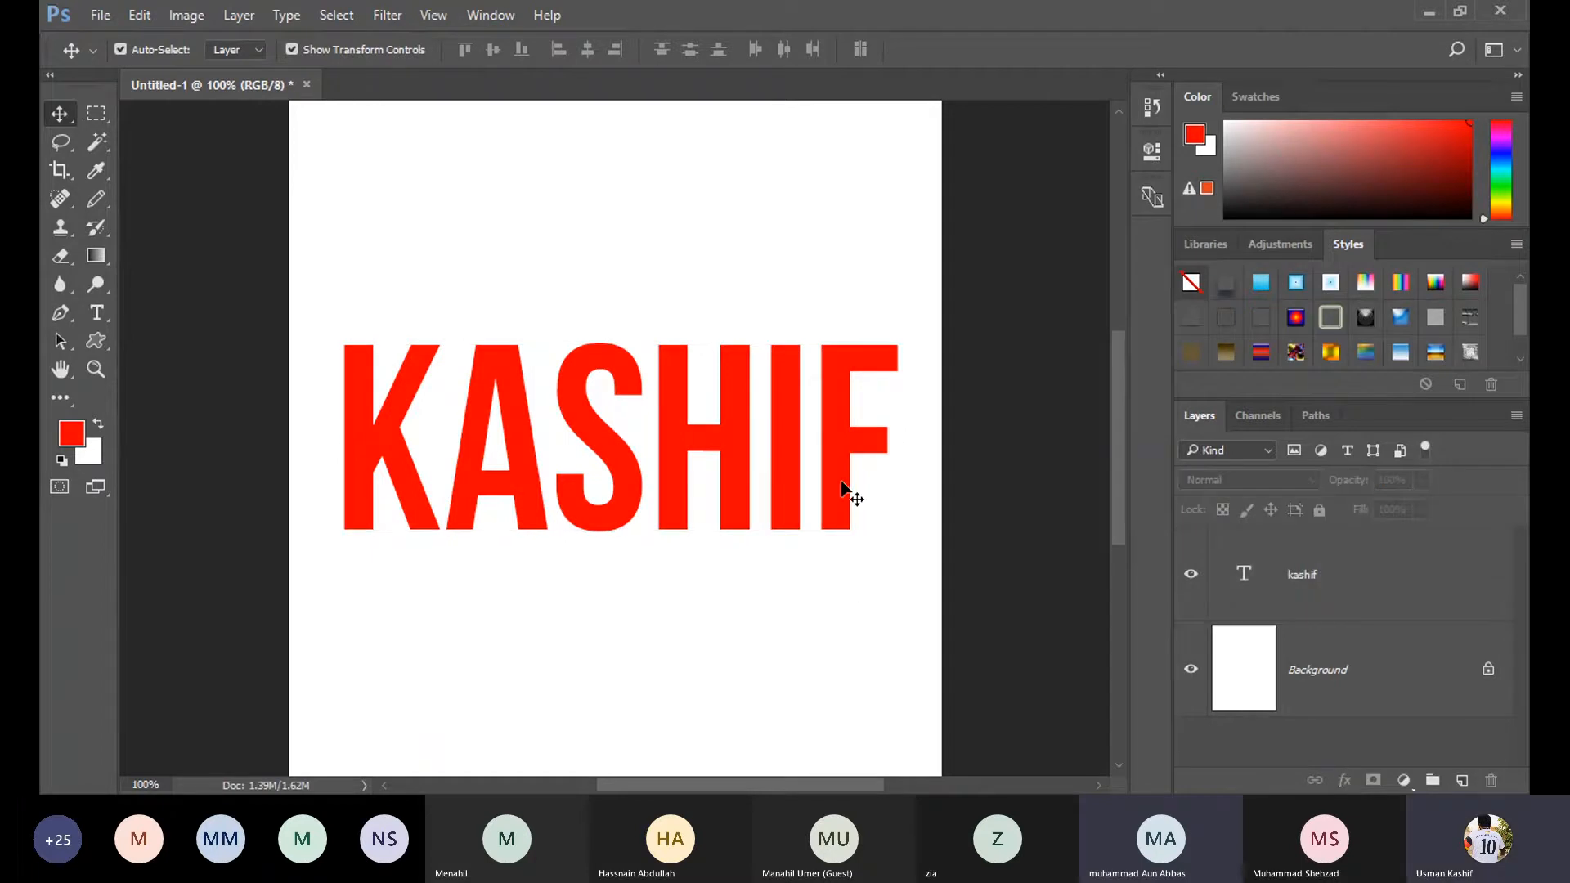
left_click(851, 494)
left_click(861, 586)
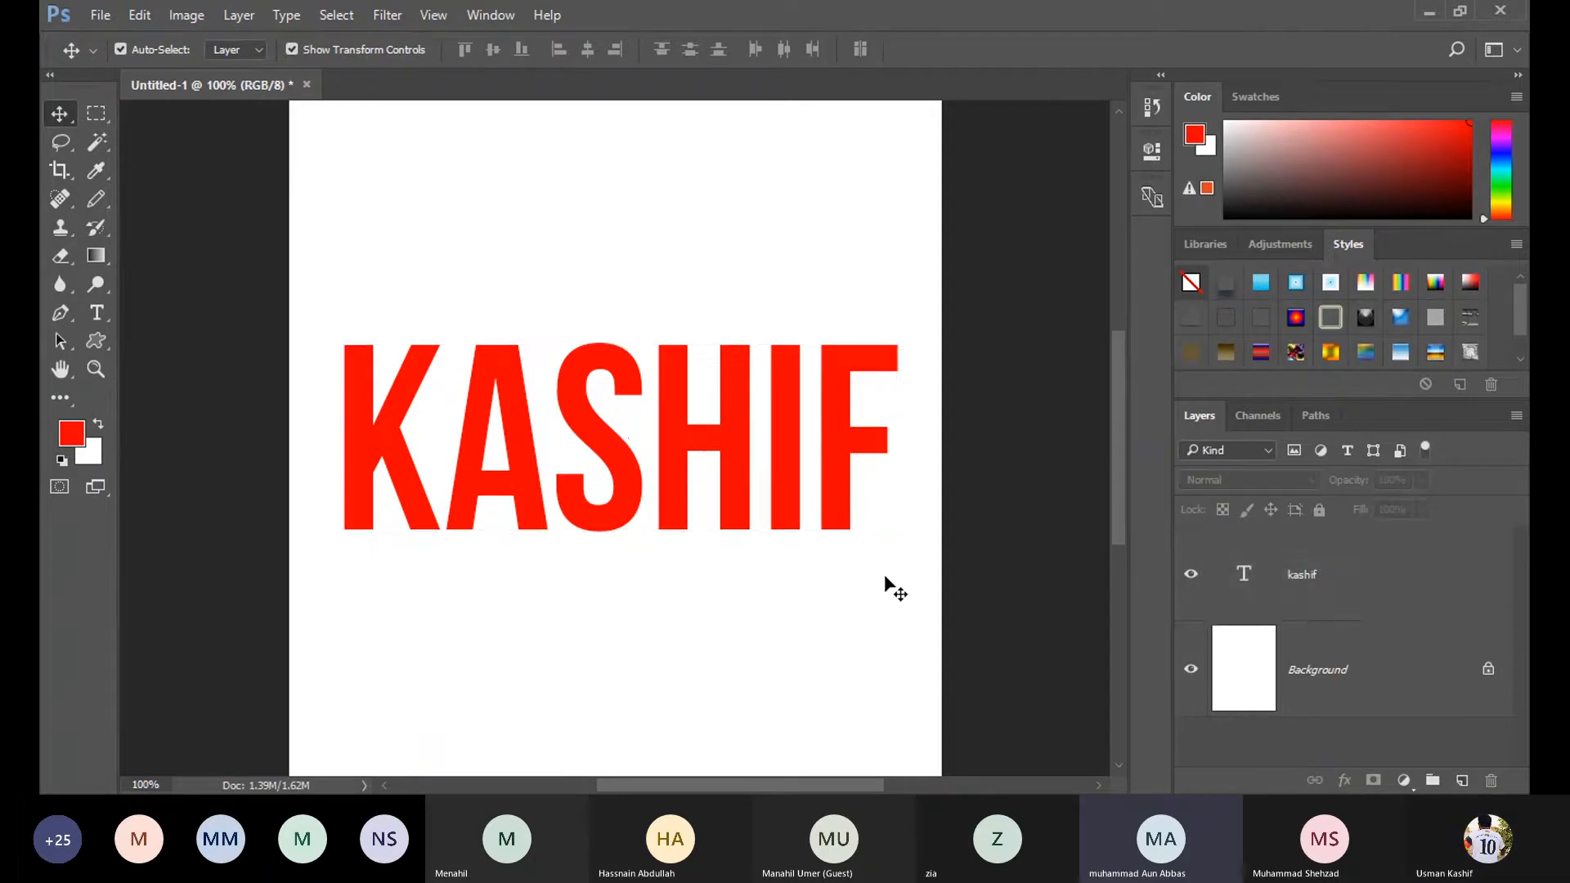
left_click_drag(885, 577, 323, 330)
key("ctrl+t")
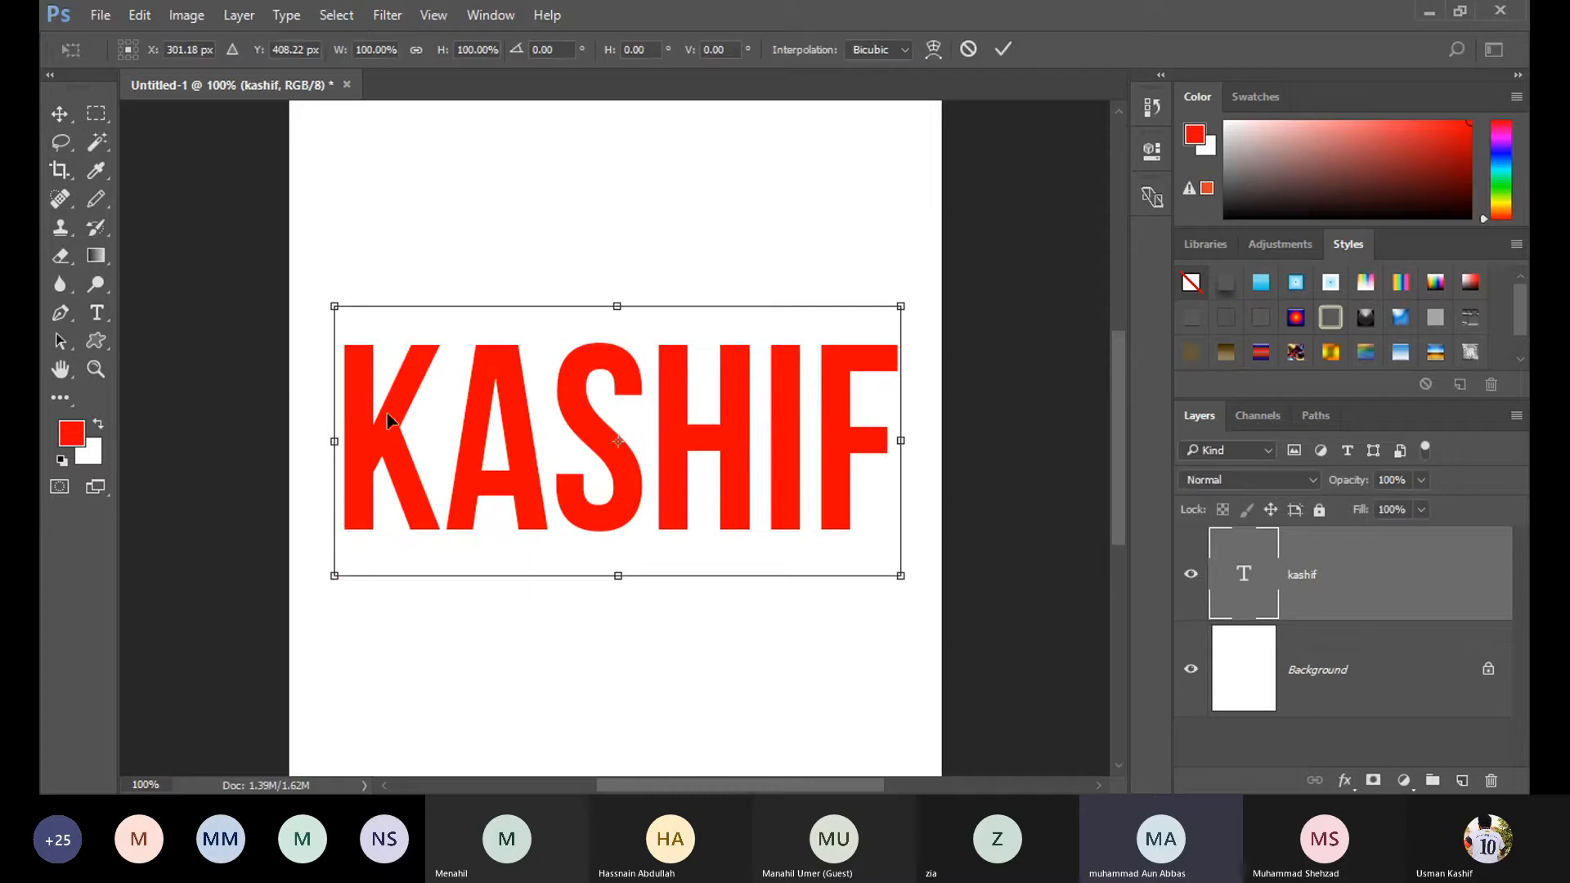
key("Escape")
left_click(687, 697)
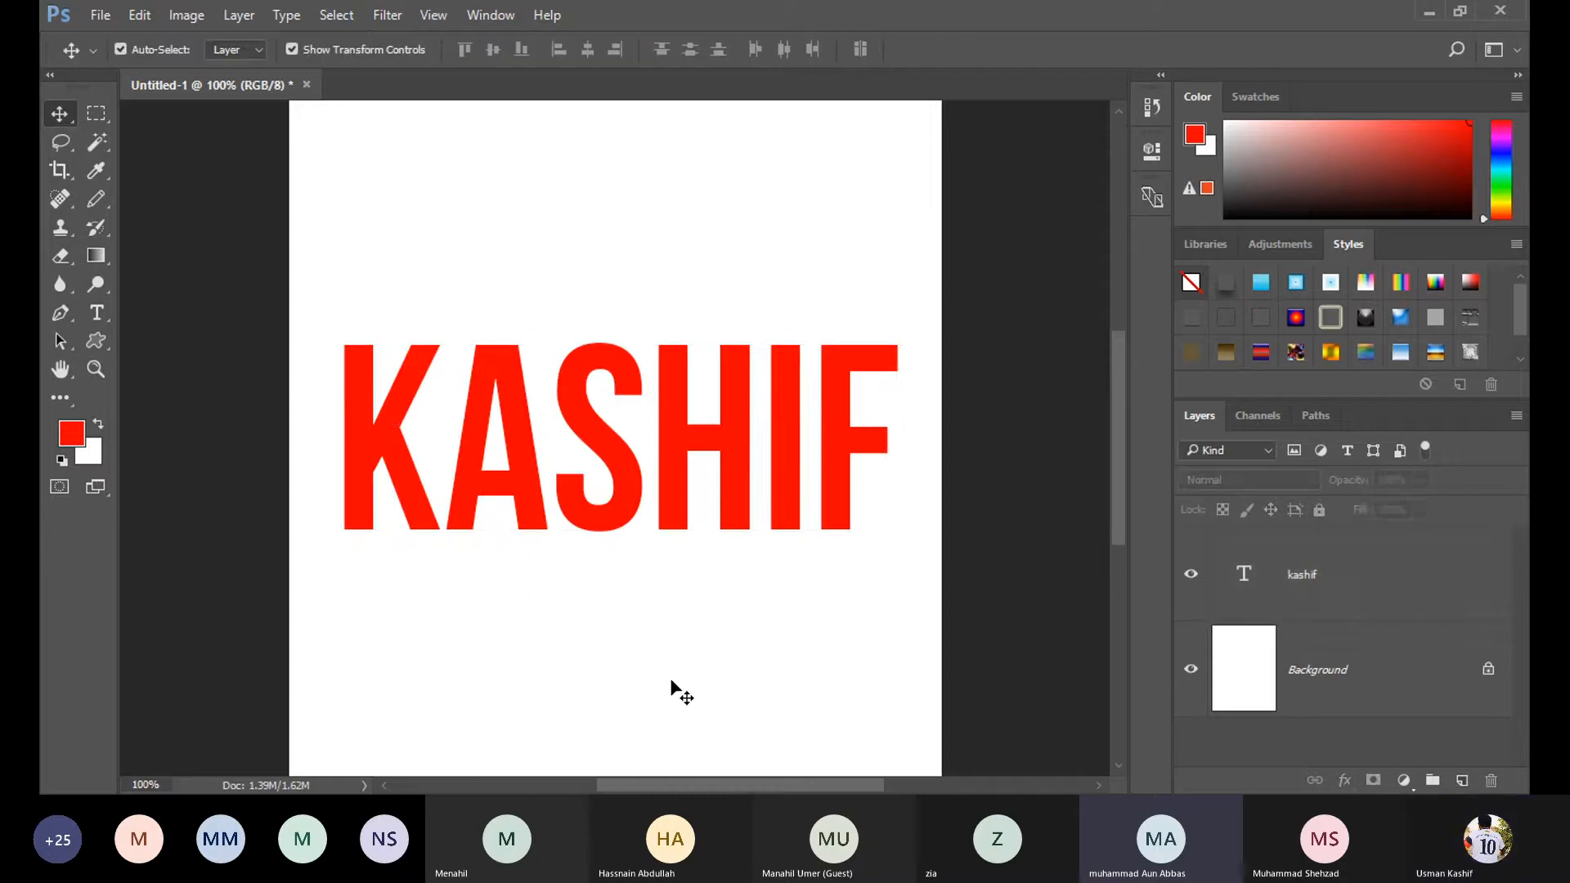
View the name text layer's Blending Options in the Layer Style dialog and cancel the dialog.
left_click(1388, 599)
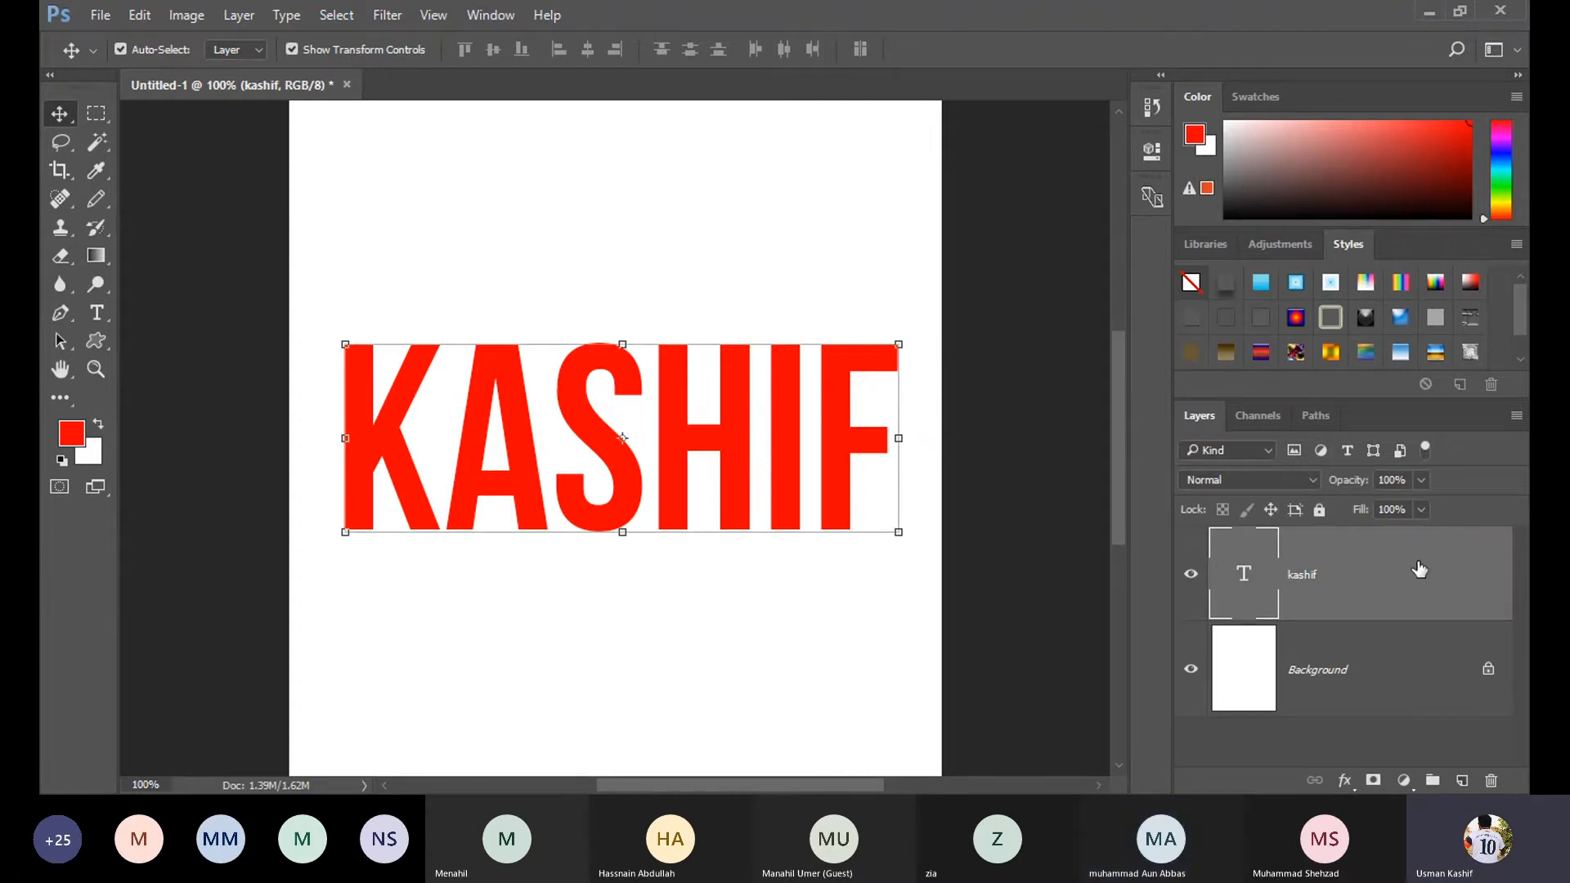
key("space")
double_click(1335, 528)
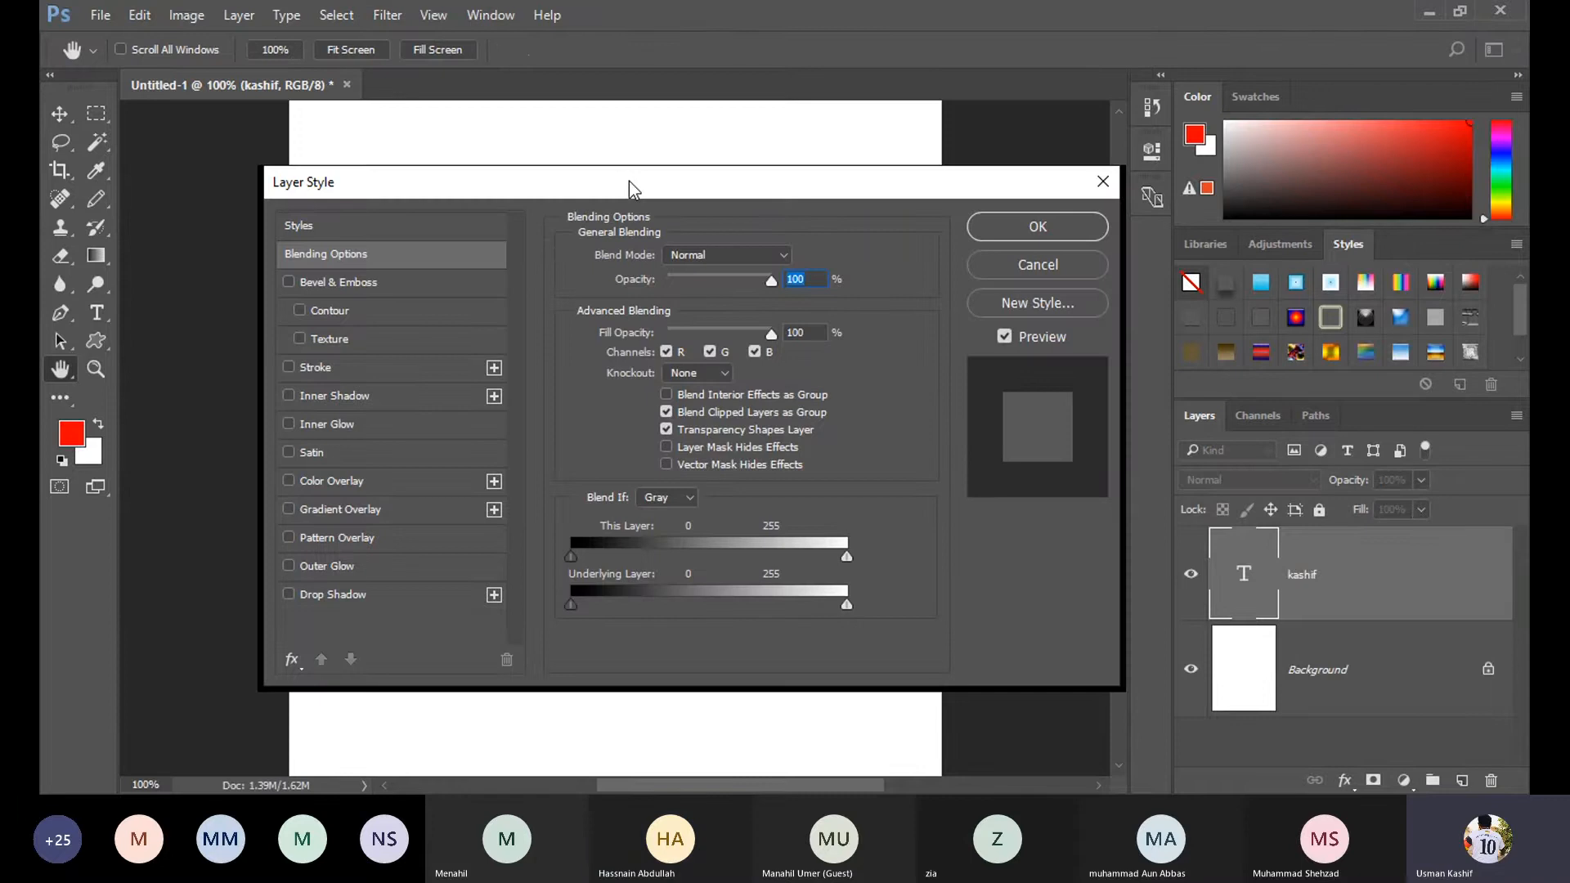
left_click_drag(629, 182, 1064, 222)
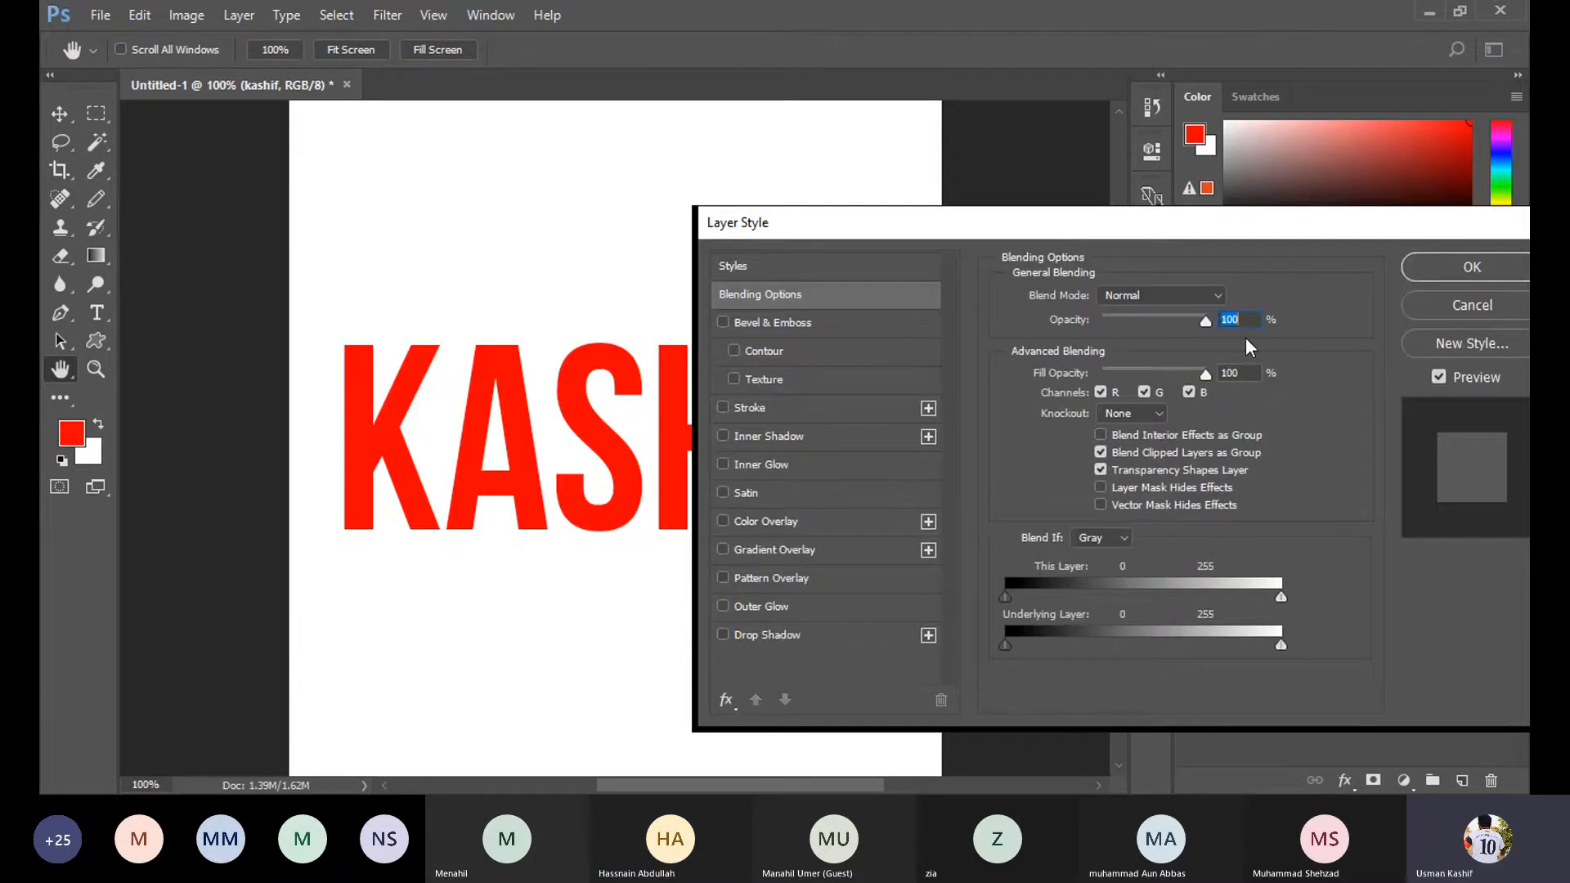
left_click(1439, 312)
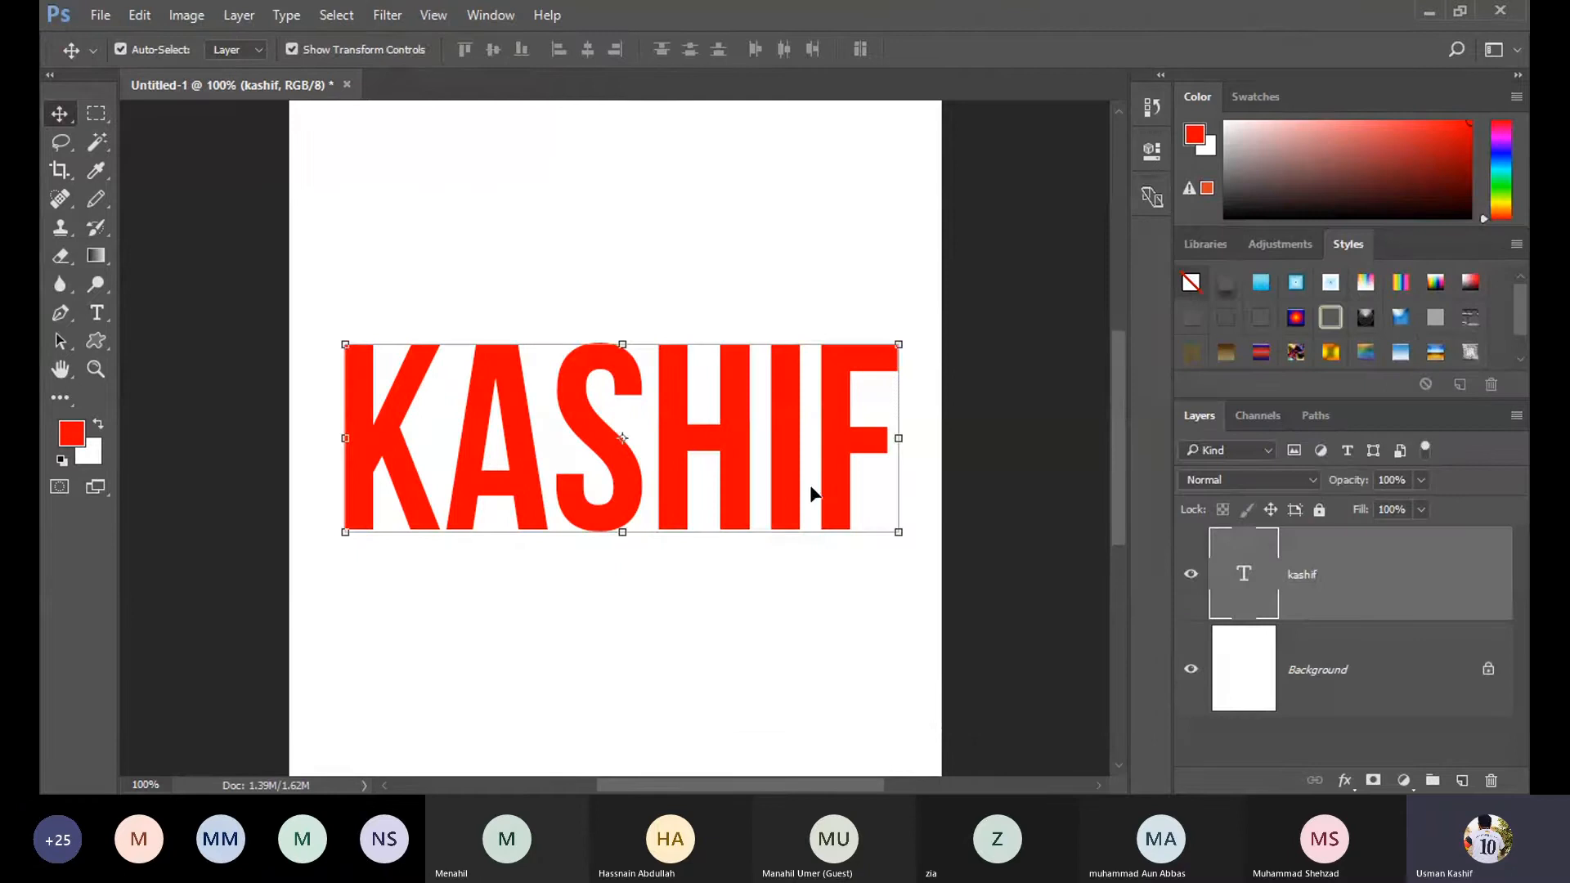
Move the name text to the upper part of the canvas and bring up its Layer Style dialog, placed mostly clear of the text.
left_click_drag(839, 490, 836, 275)
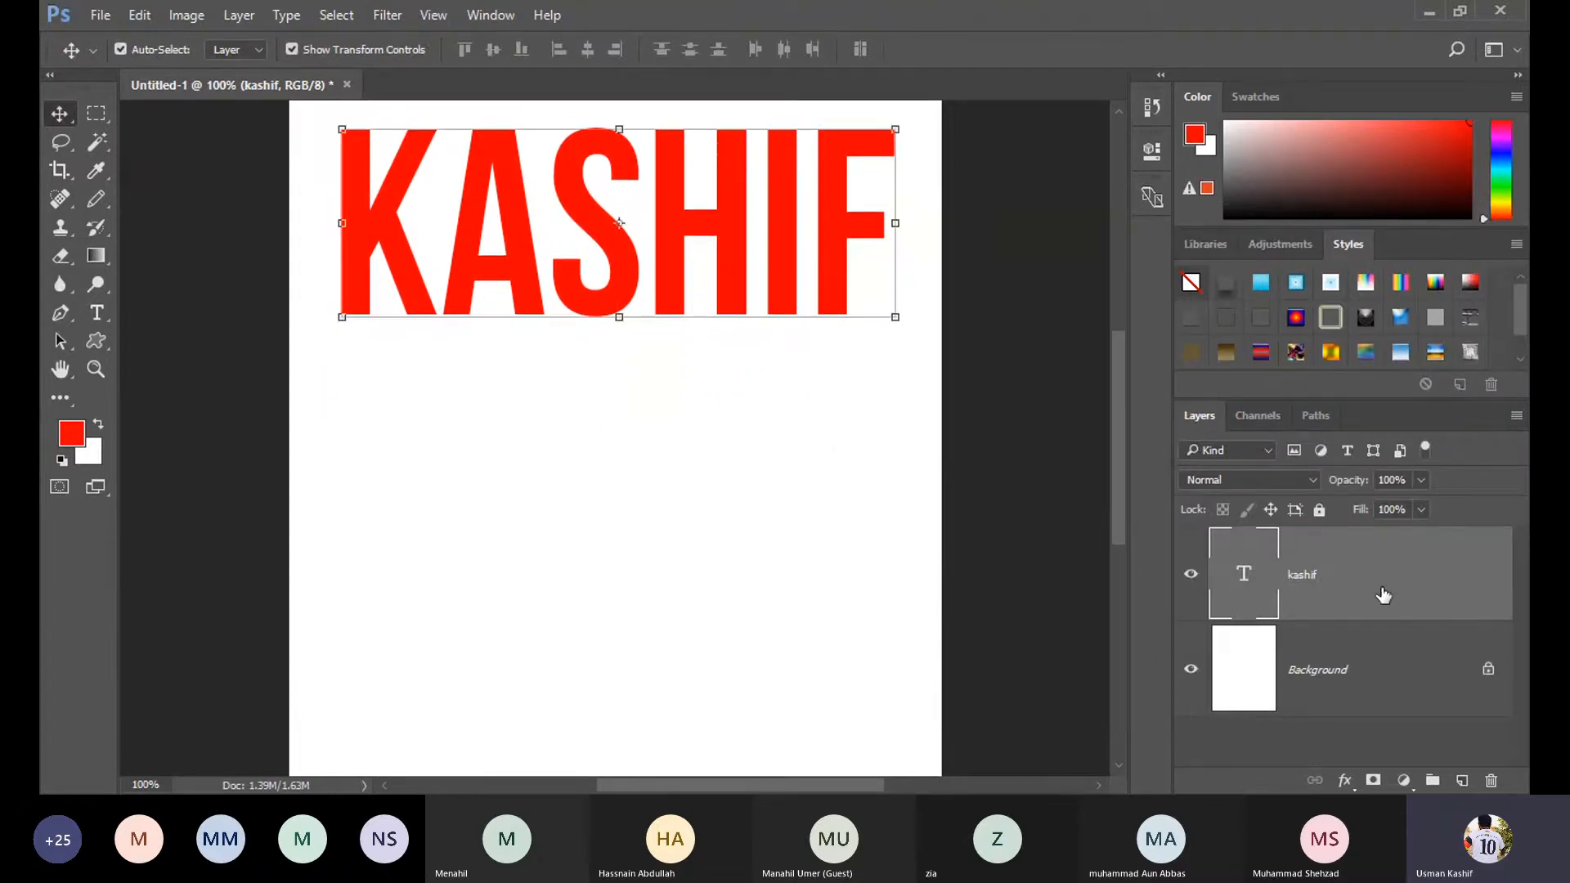
double_click(1383, 594)
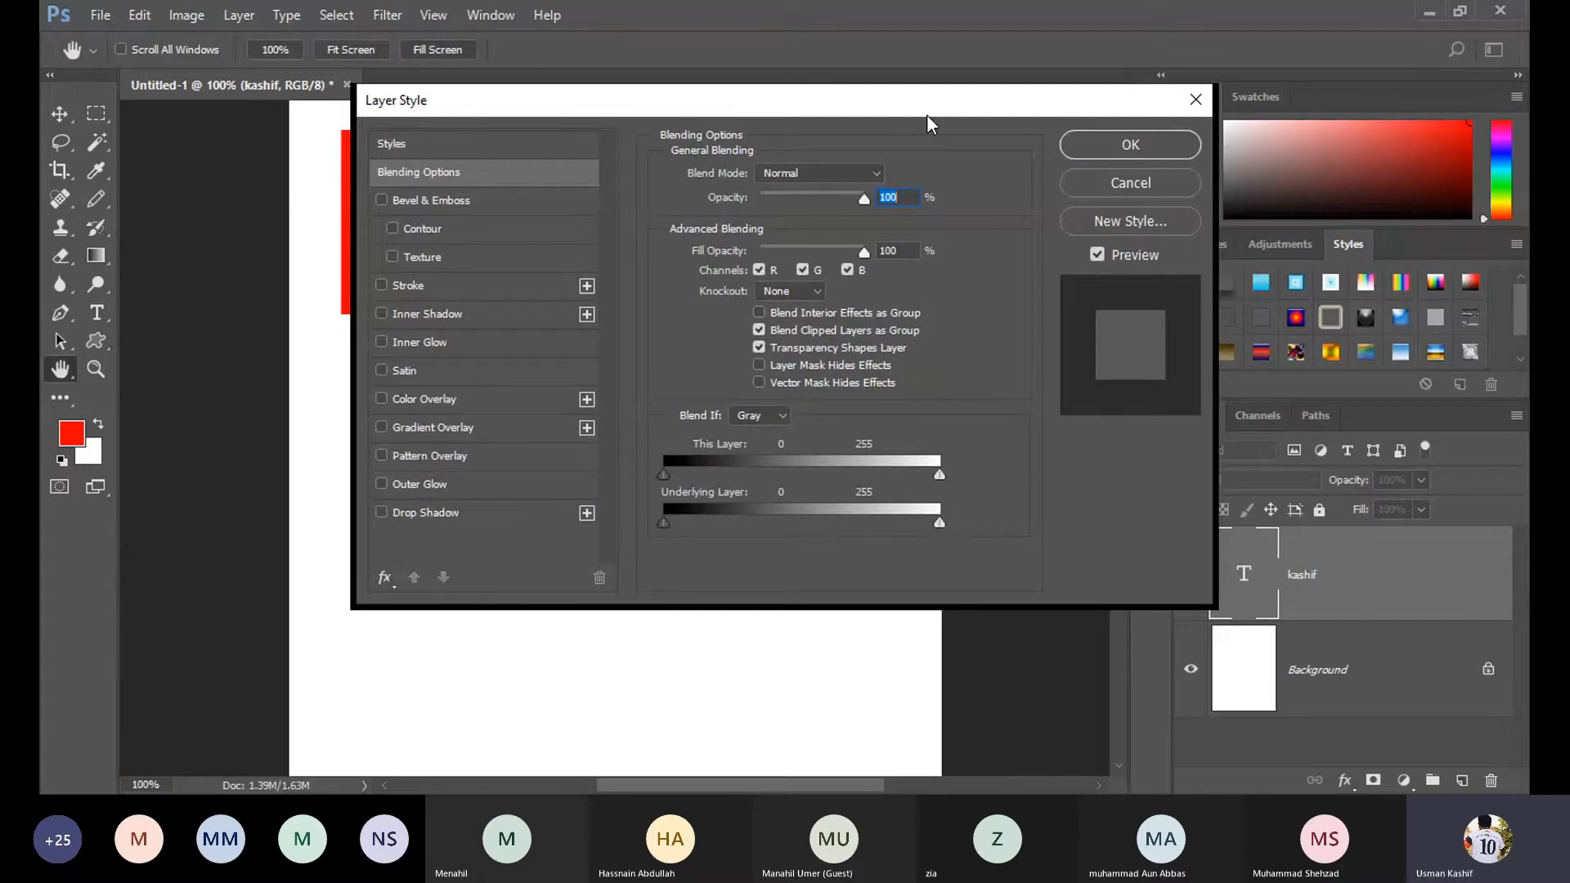
left_click_drag(927, 116, 1216, 263)
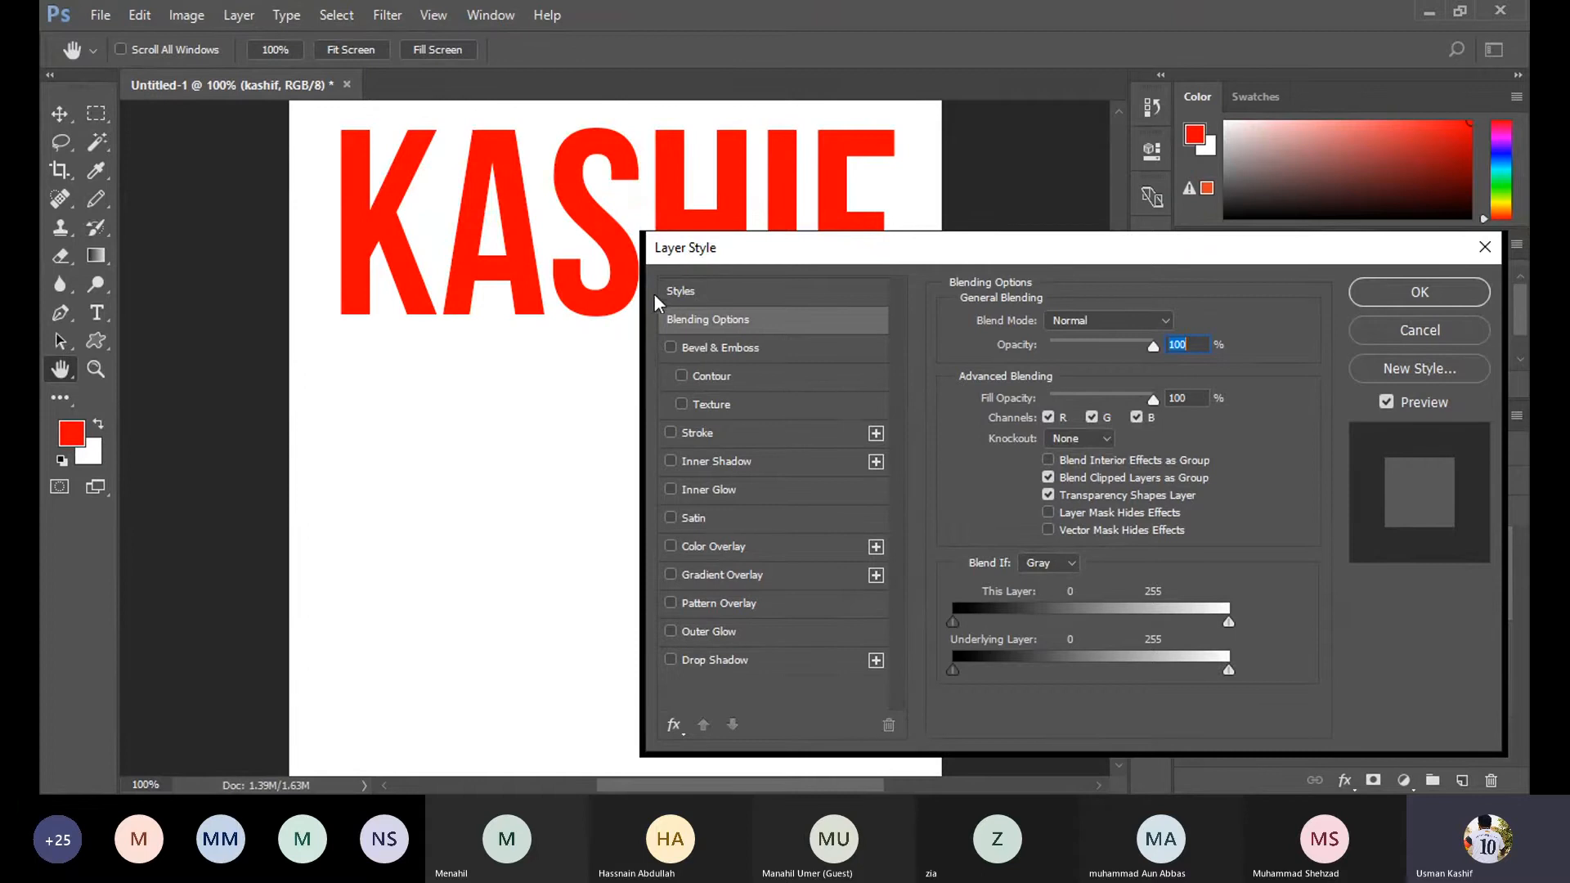
View the preset Styles and the Blending Options page, and reset the effects list to its default.
left_click(678, 292)
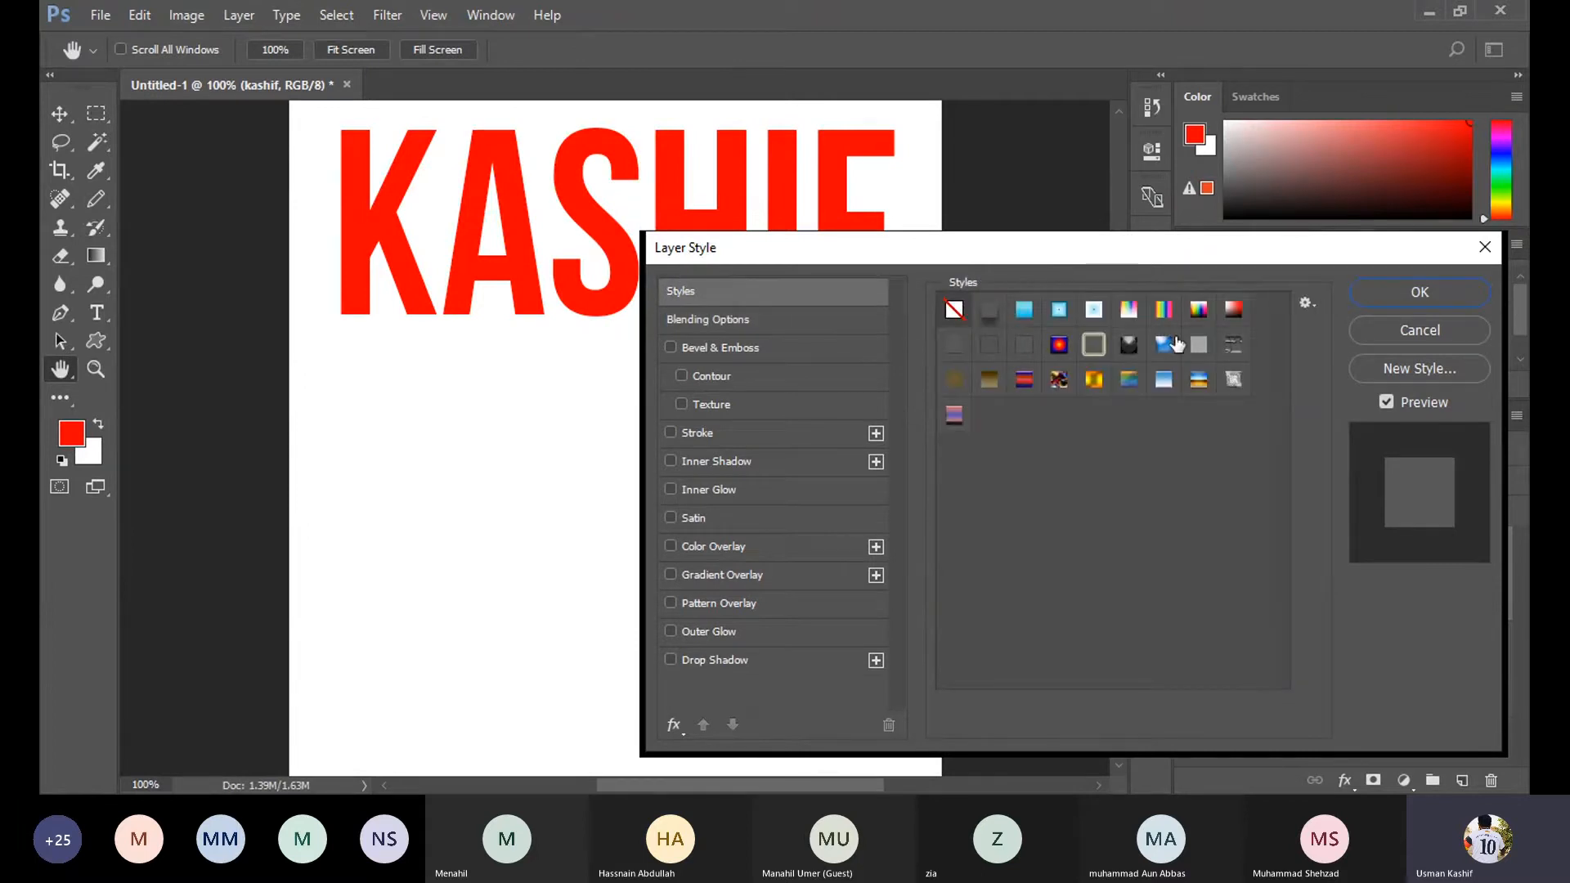
left_click(739, 325)
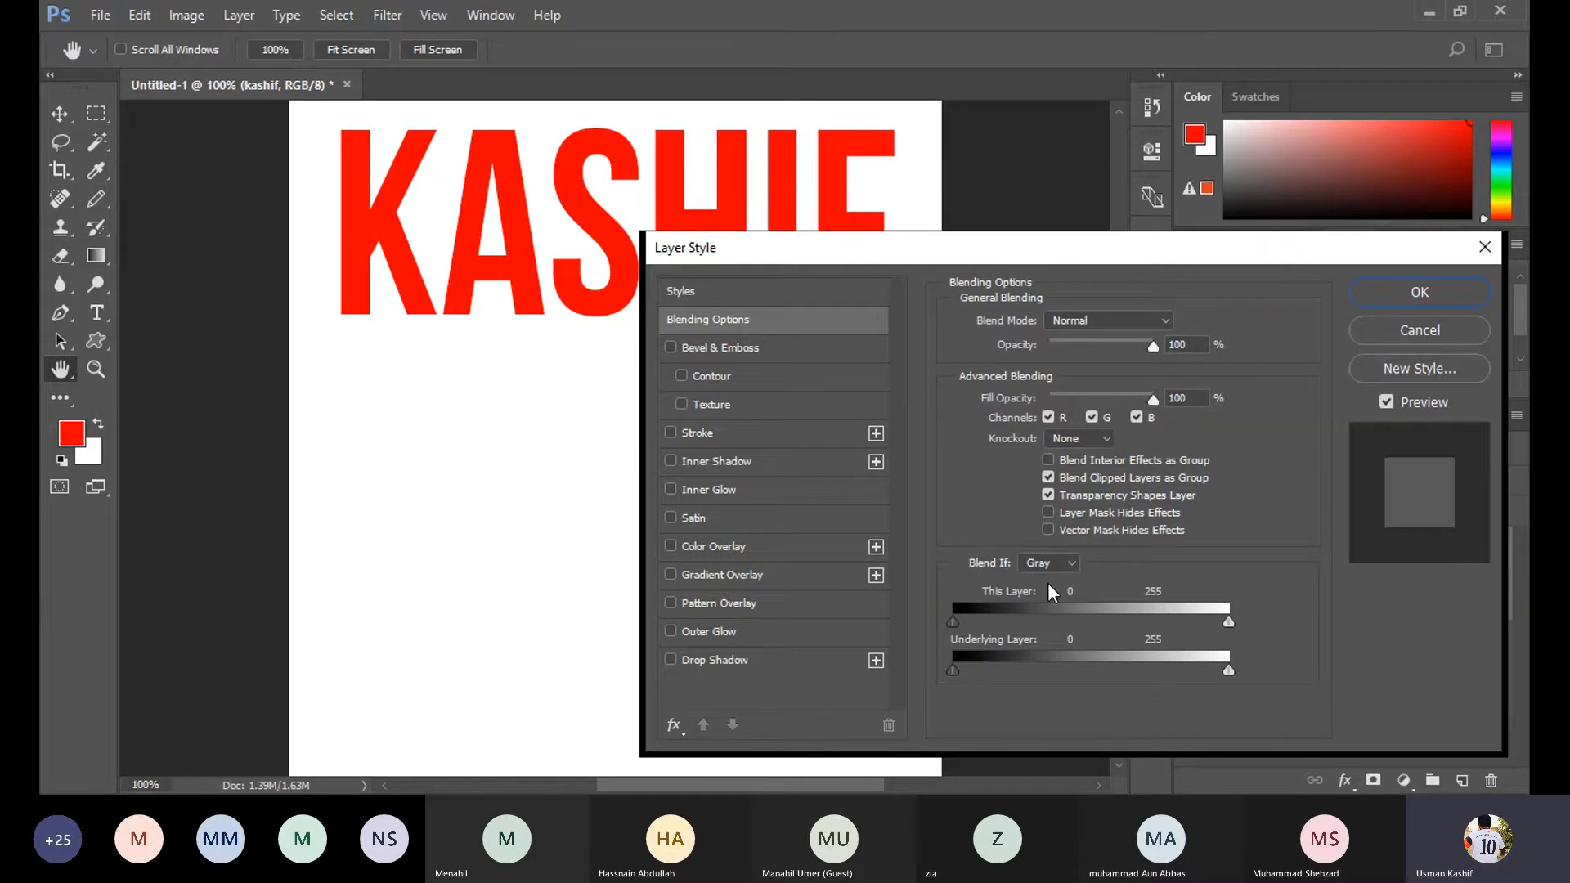
left_click(1046, 474)
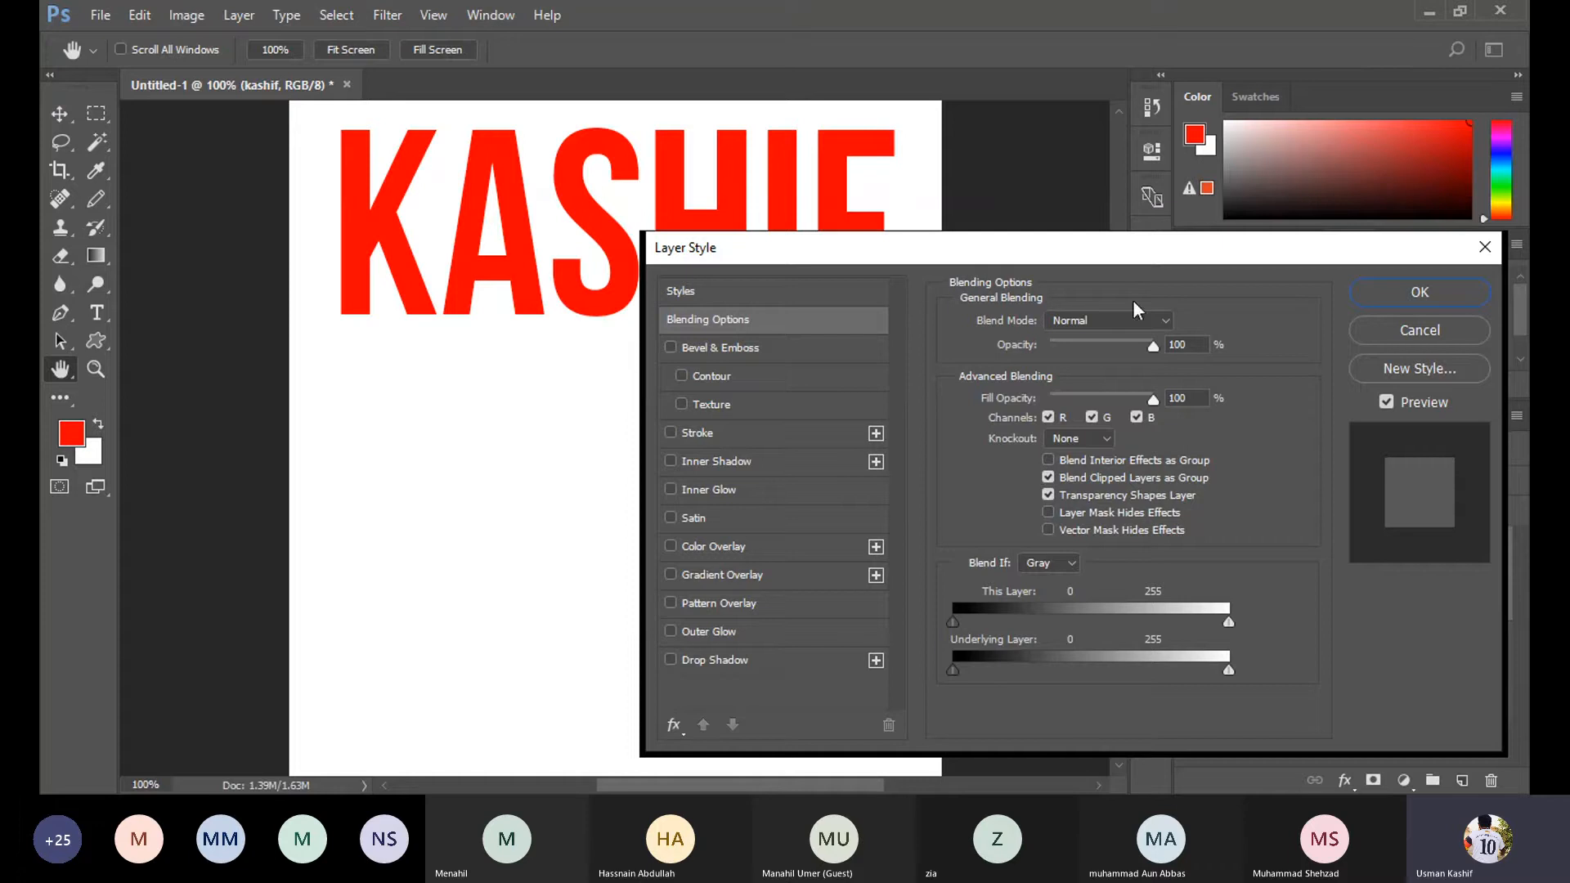
left_click(681, 732)
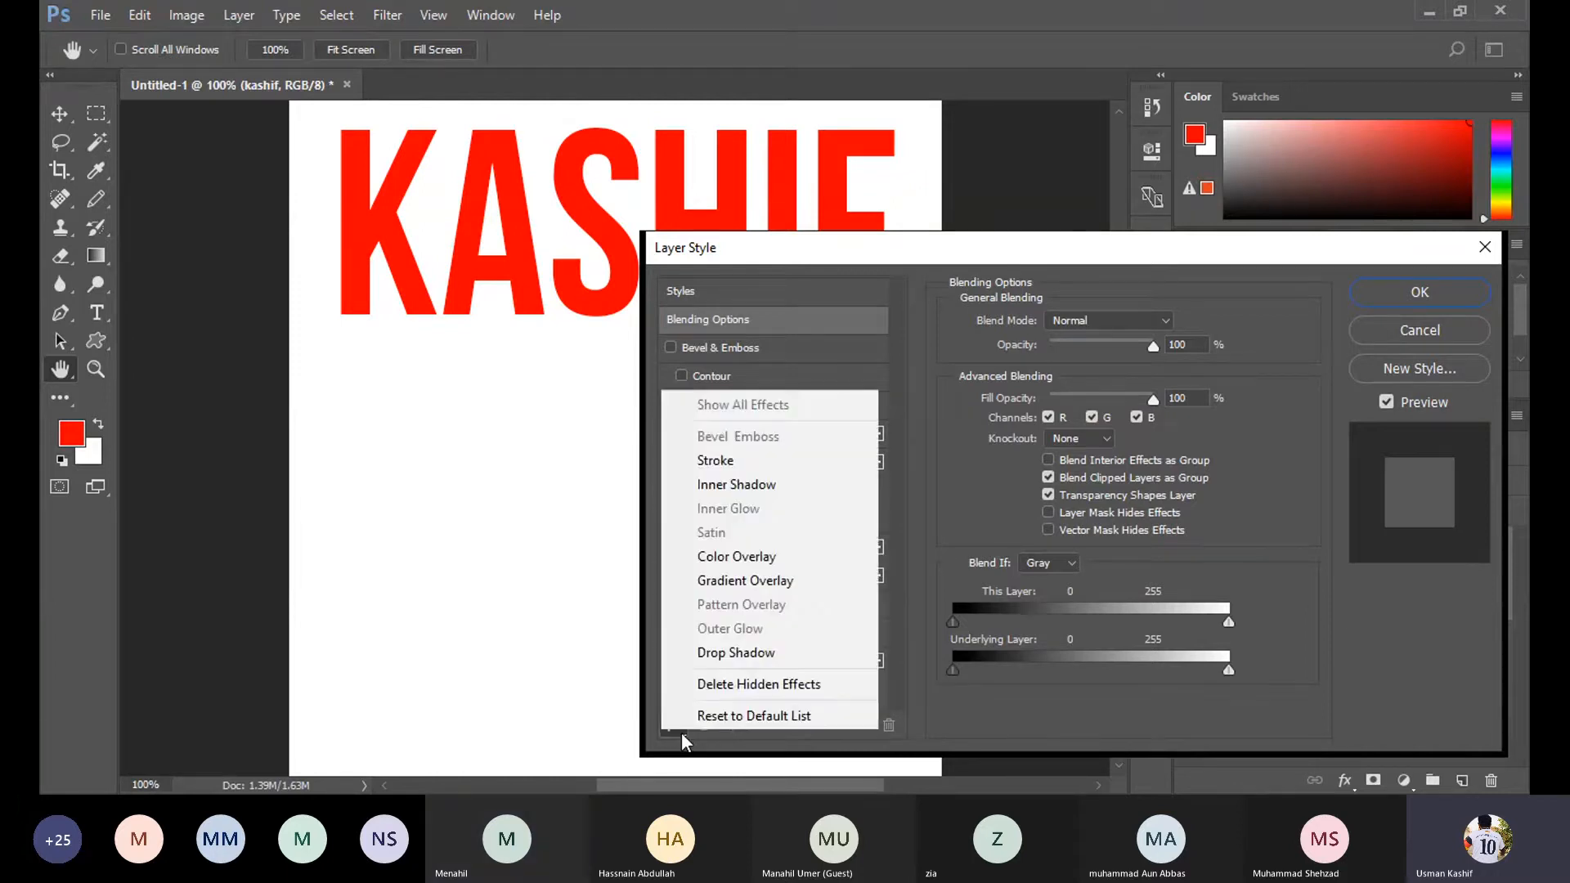
left_click(747, 715)
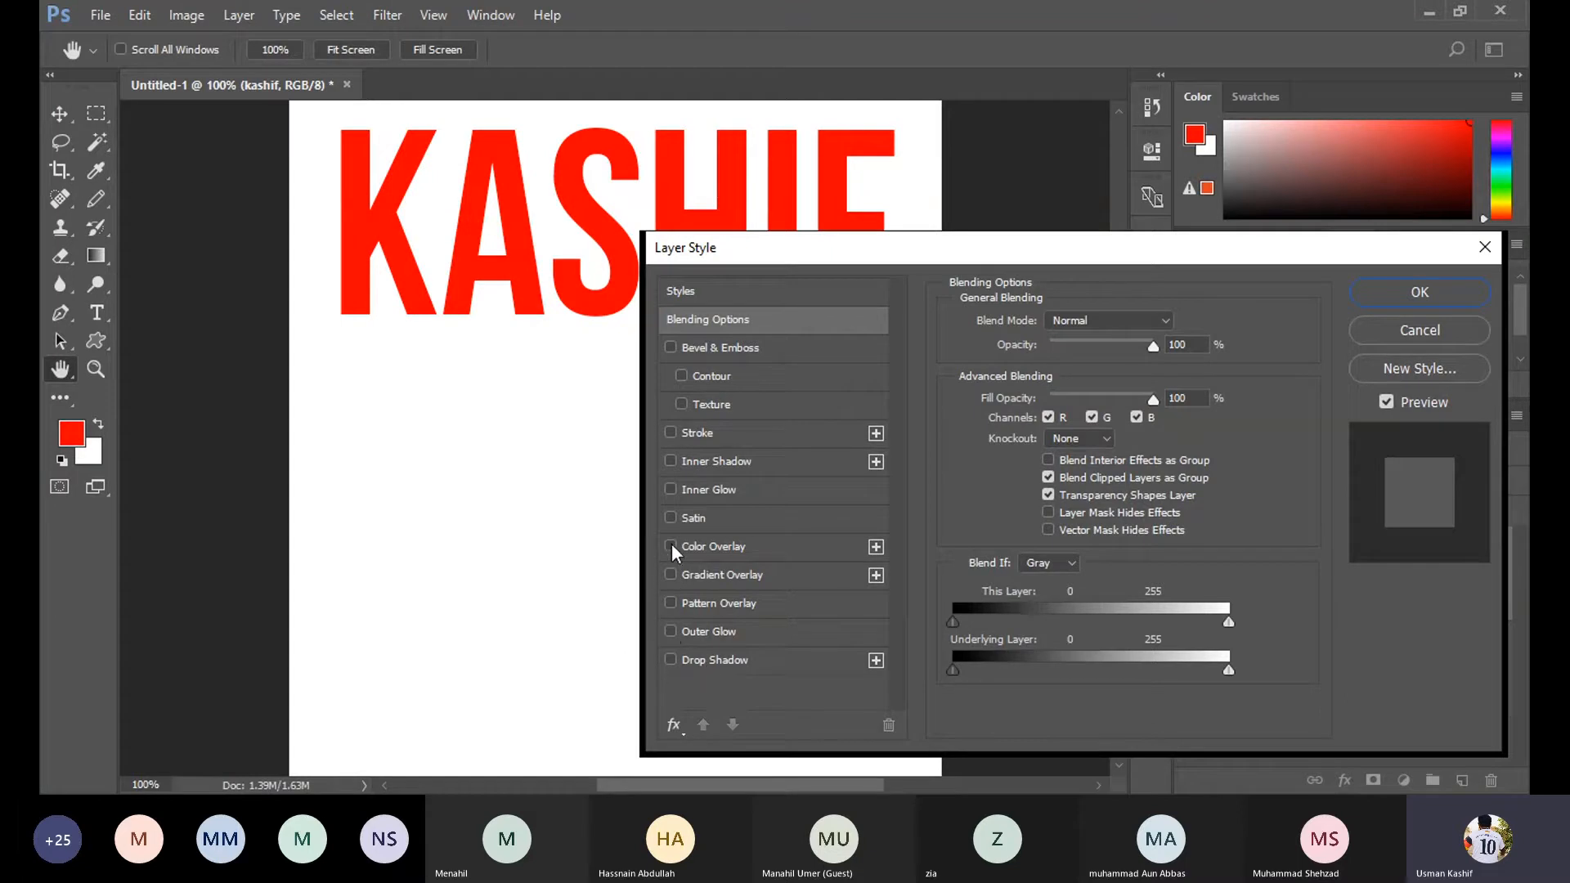
Preview Drop Shadow, Outer Glow, Pattern Overlay, Gradient Overlay and Color Overlay on the name text one at a time, switching each off again.
left_click(670, 660)
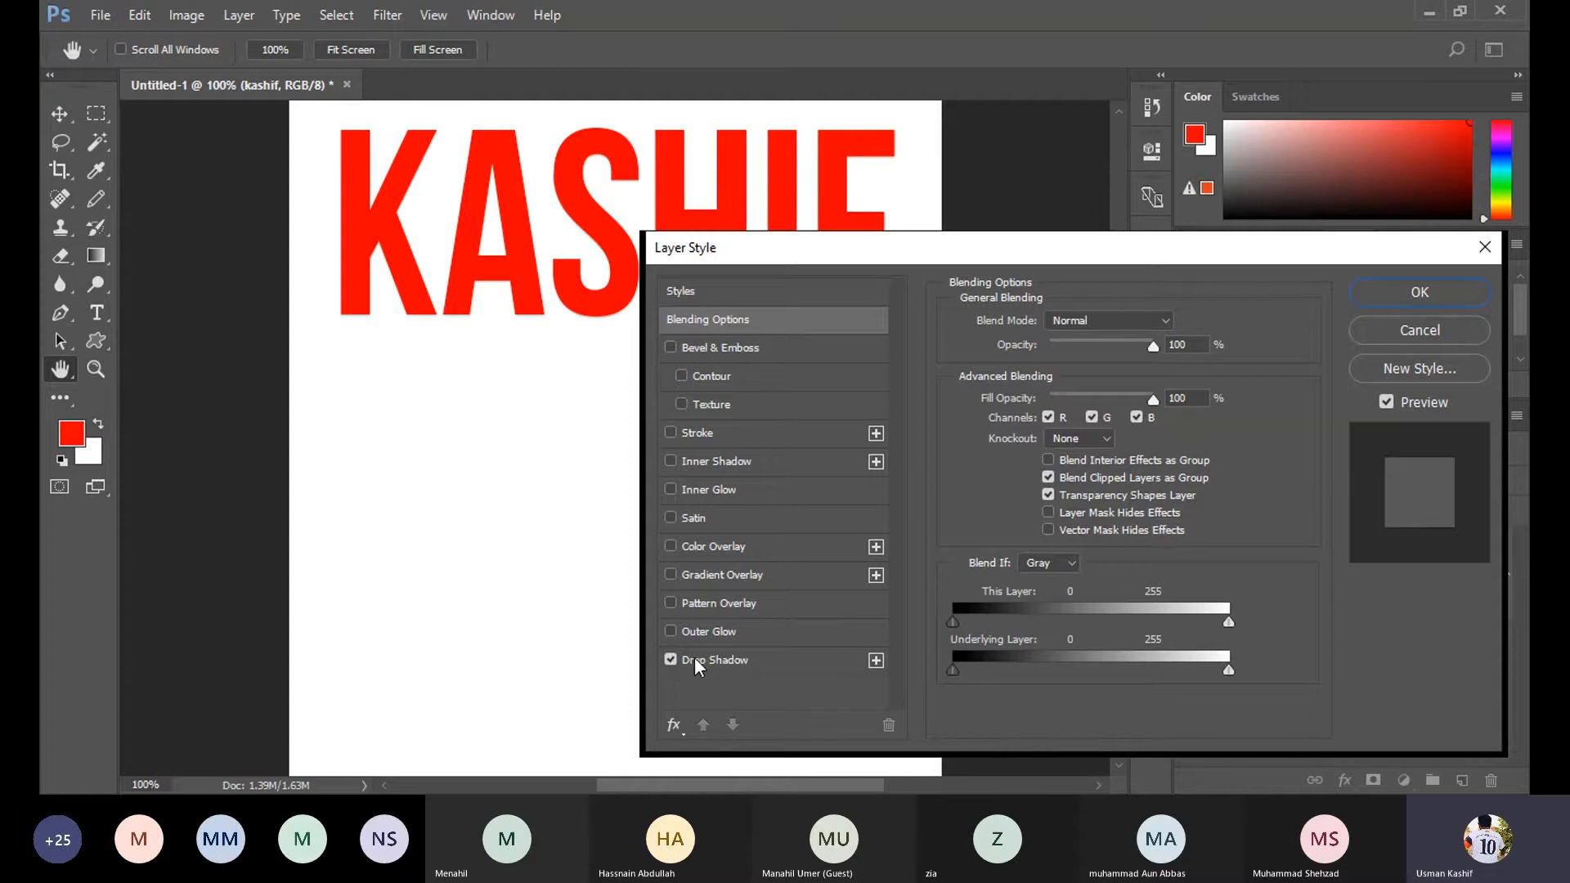
left_click(670, 660)
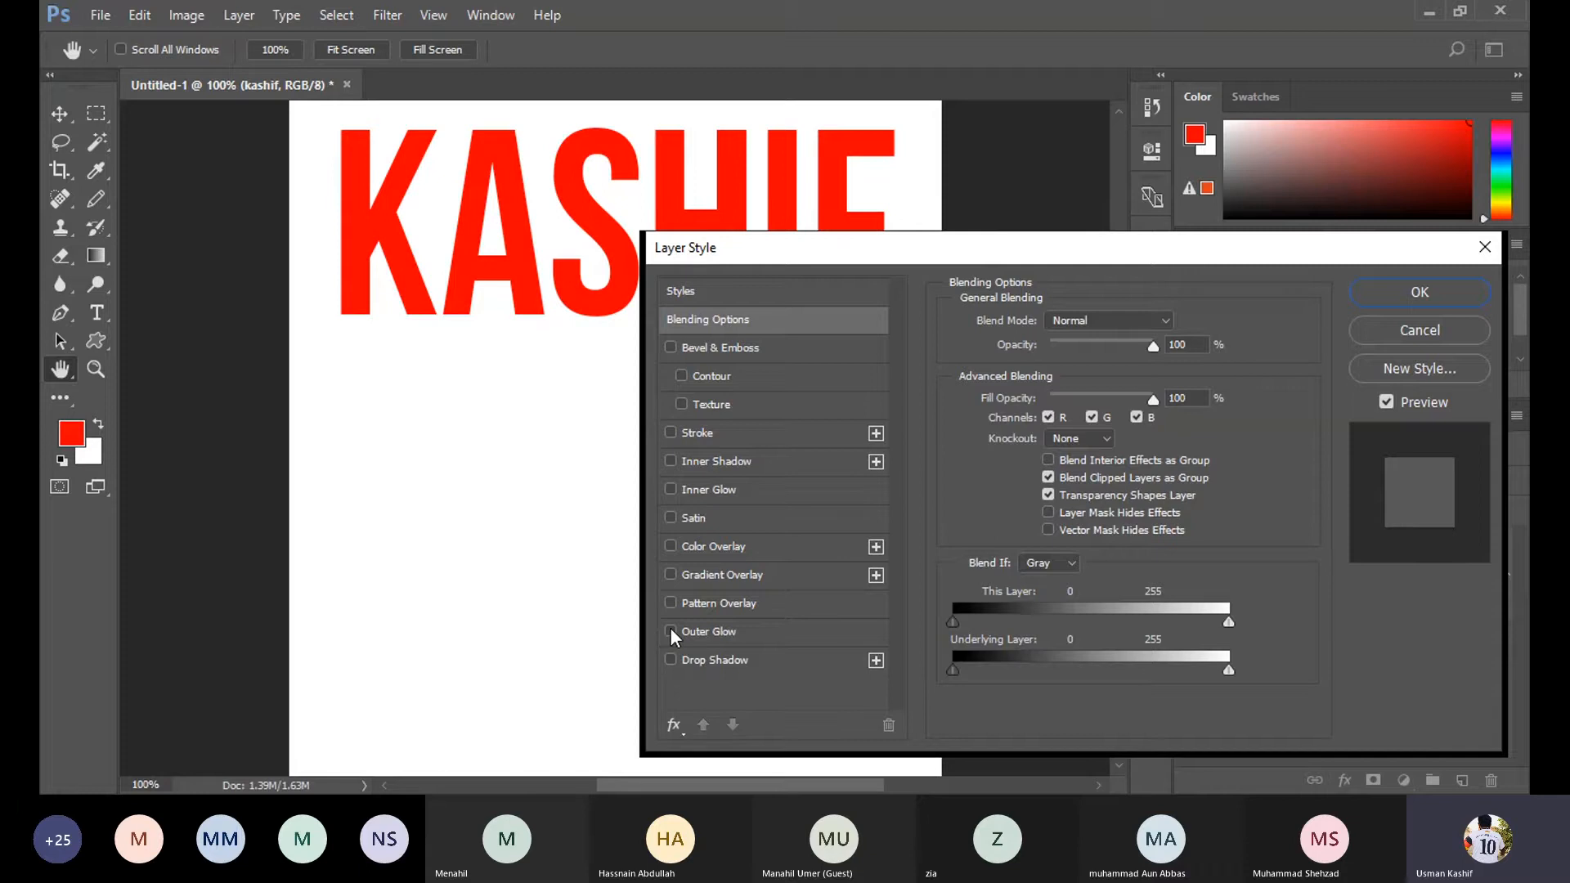
left_click(671, 631)
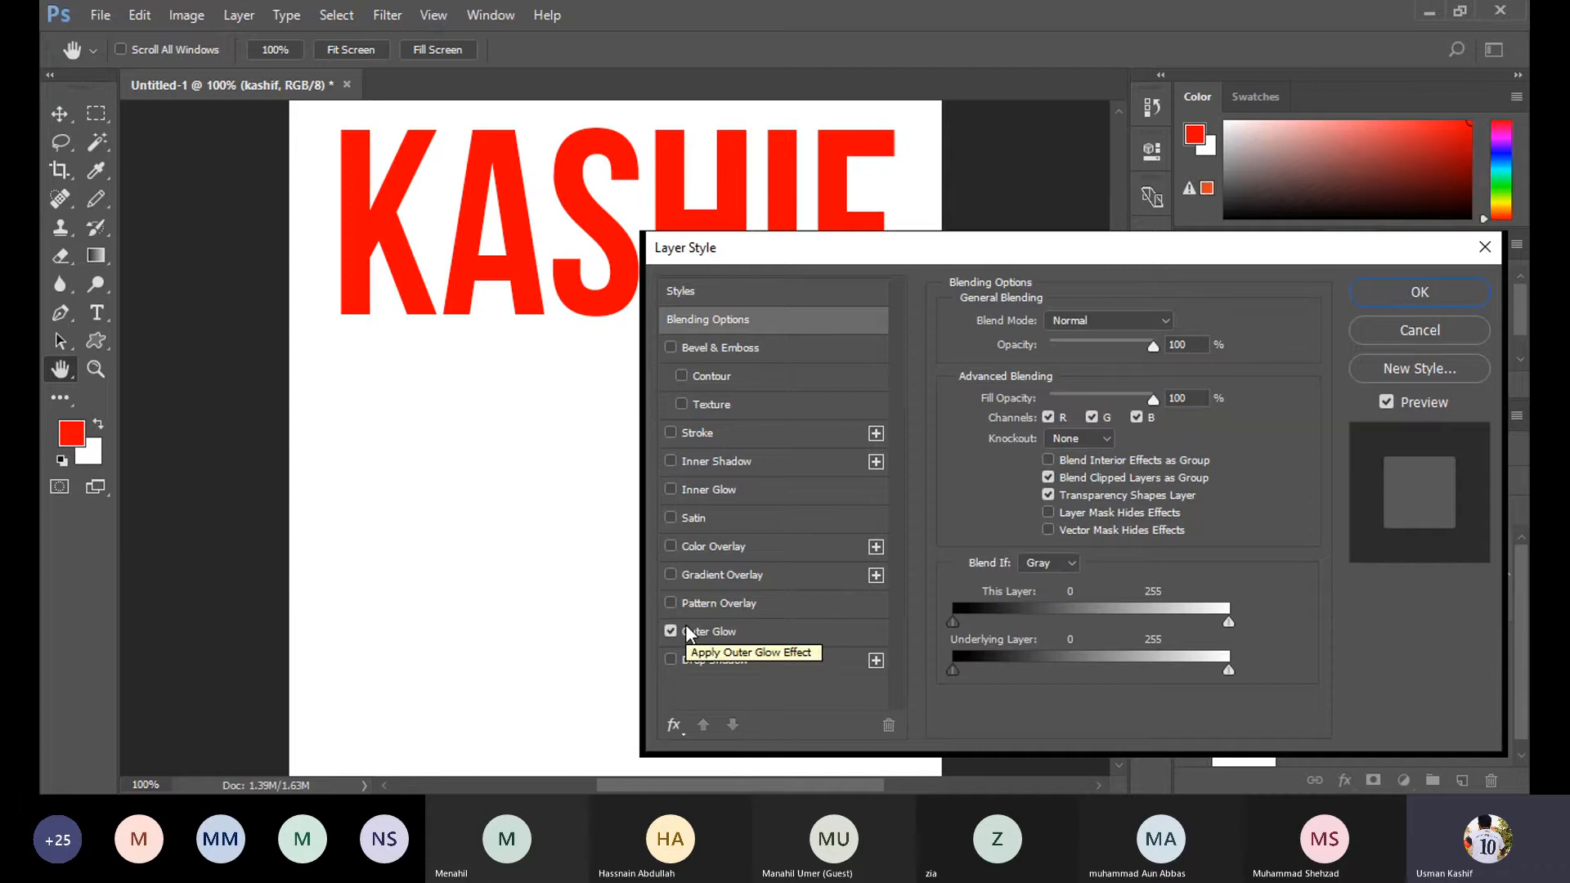
left_click(670, 633)
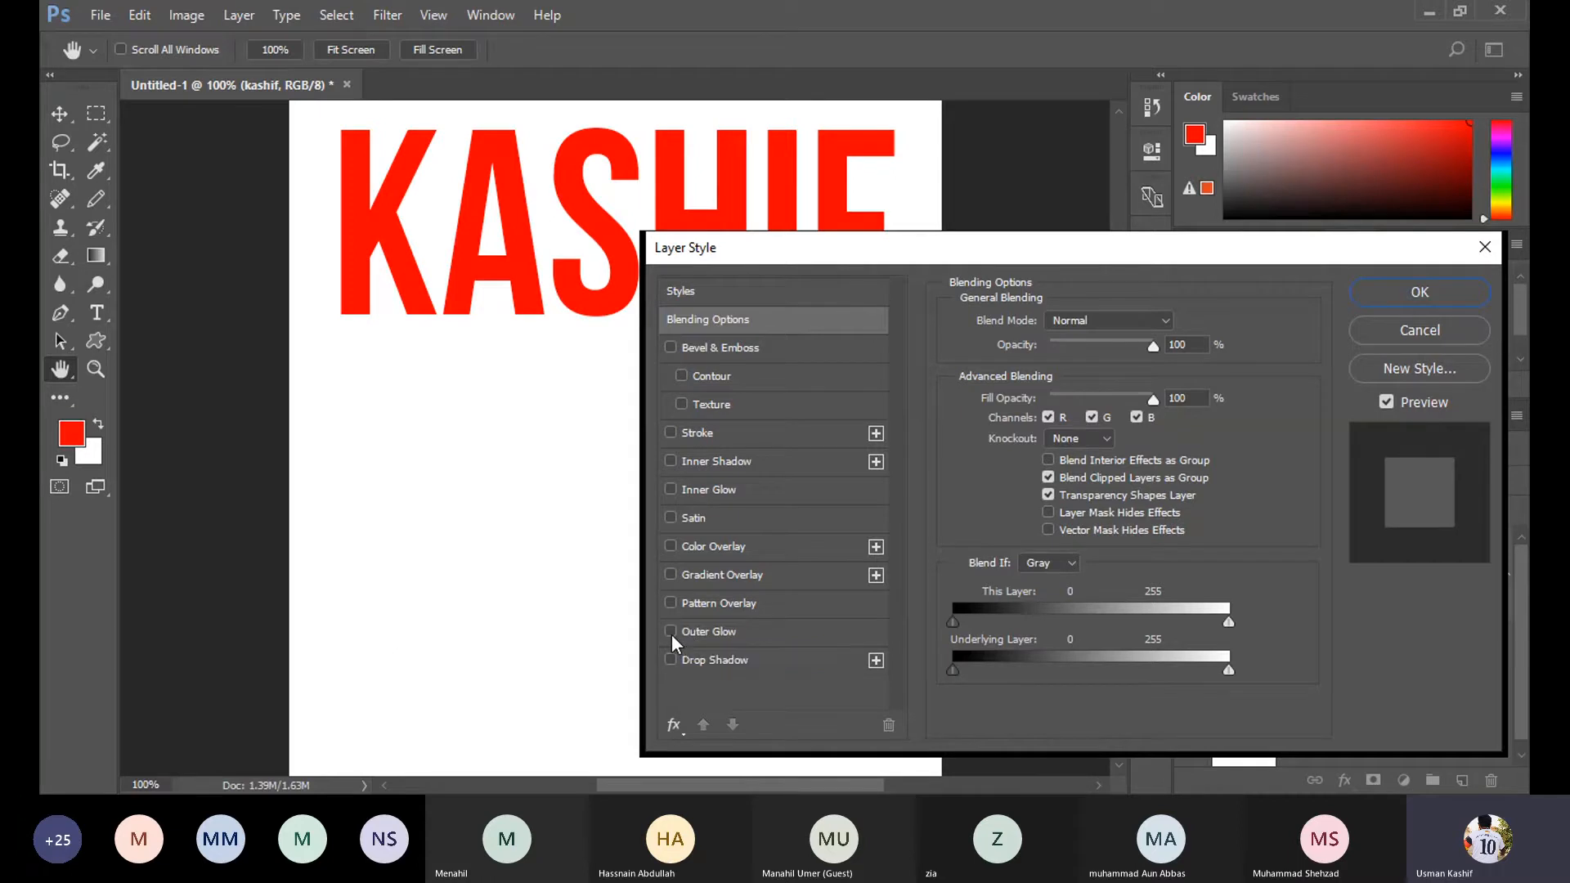
left_click(671, 604)
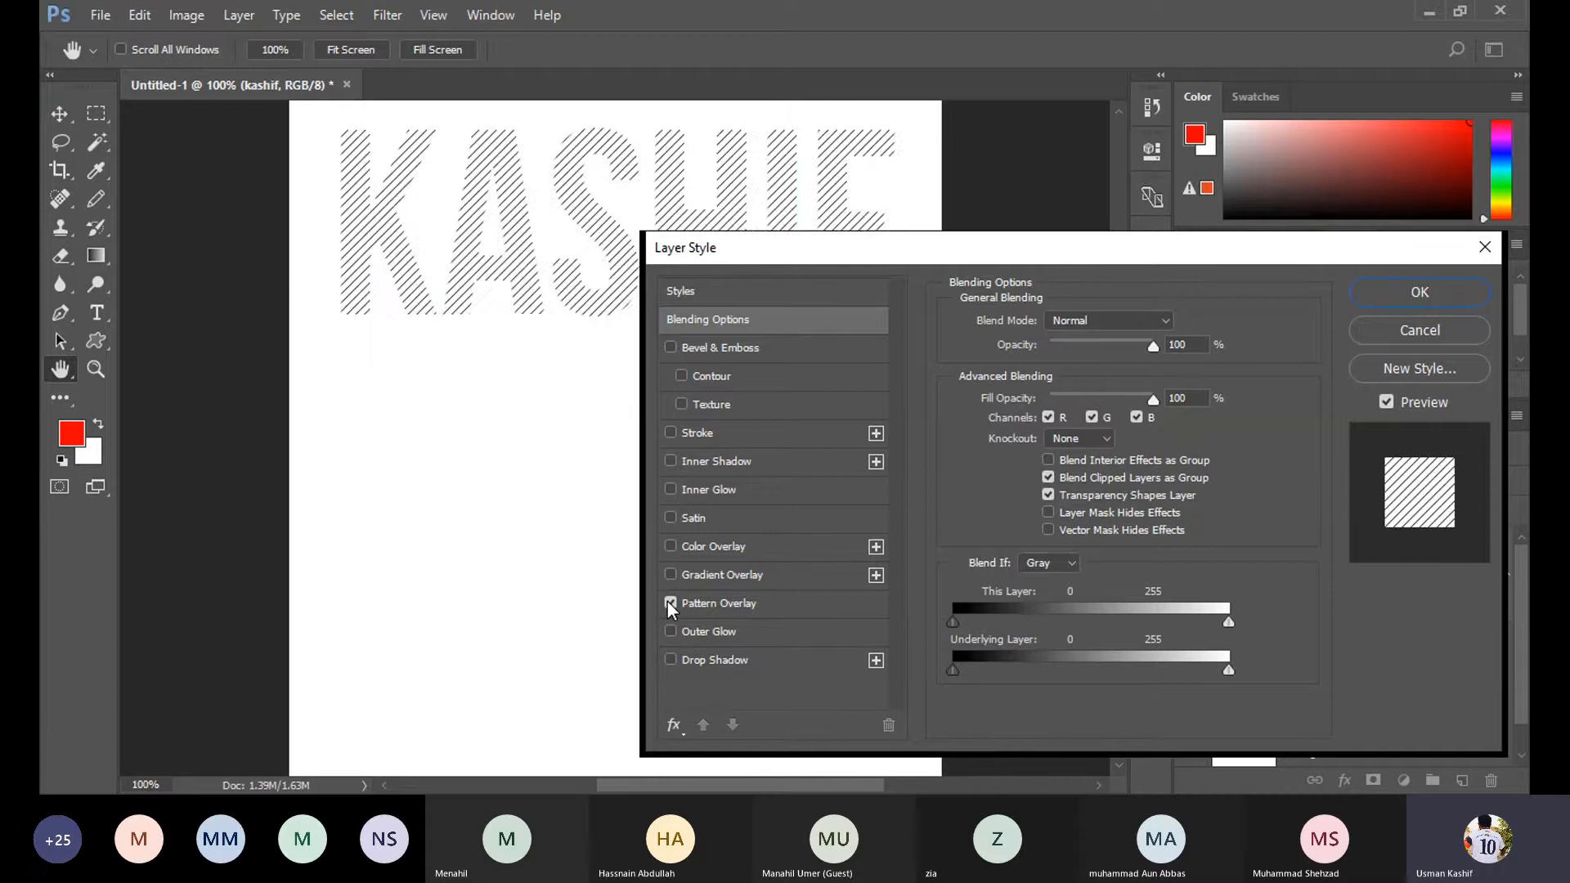
left_click(670, 605)
left_click(671, 576)
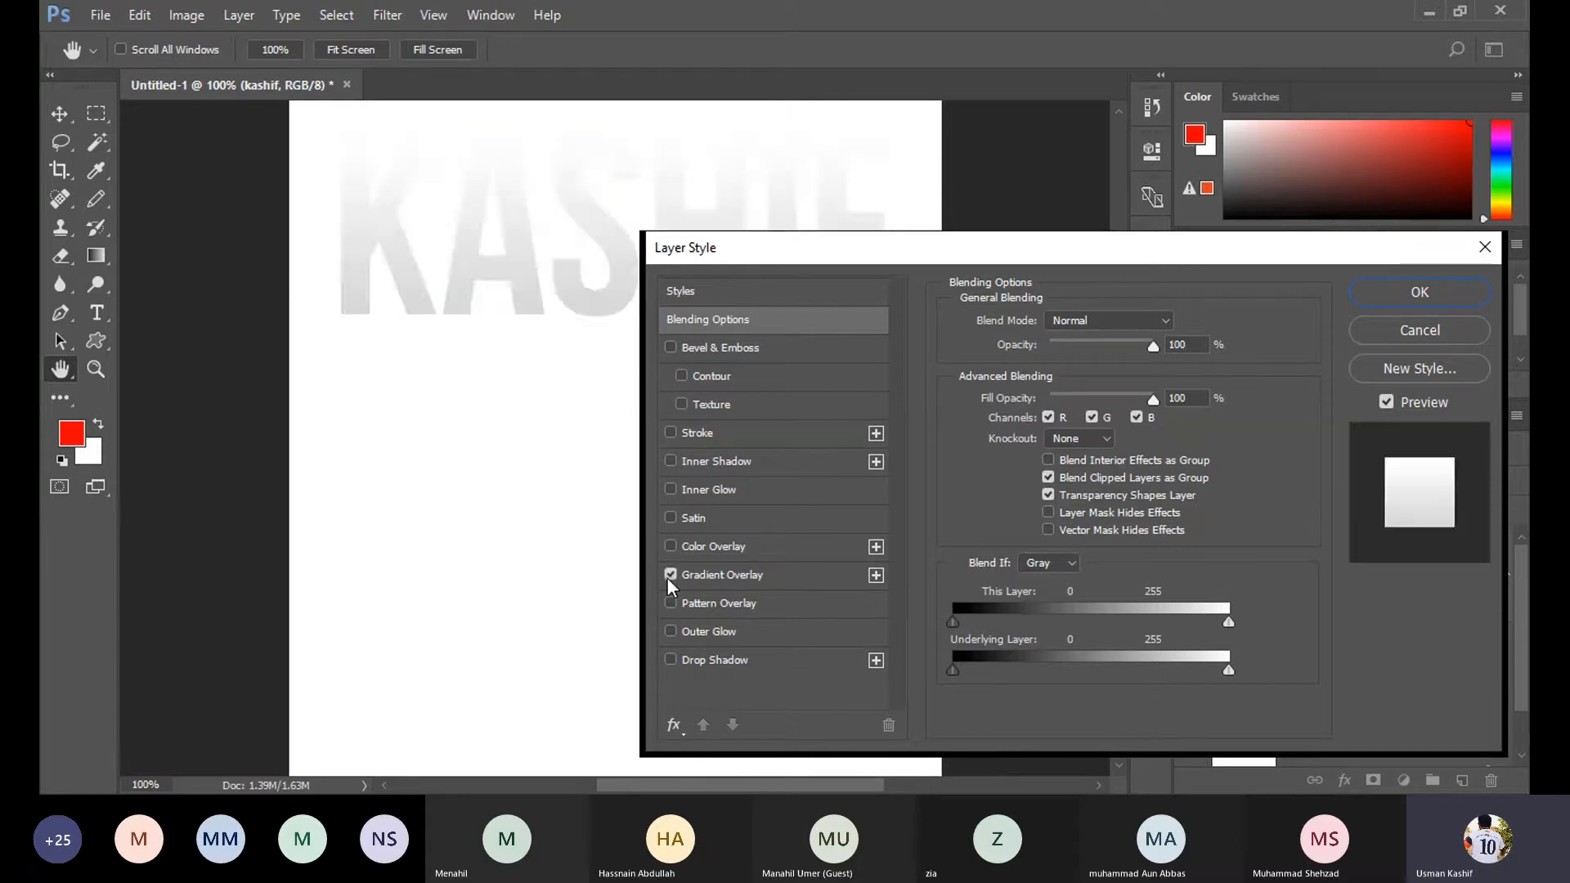
left_click(669, 576)
left_click(667, 547)
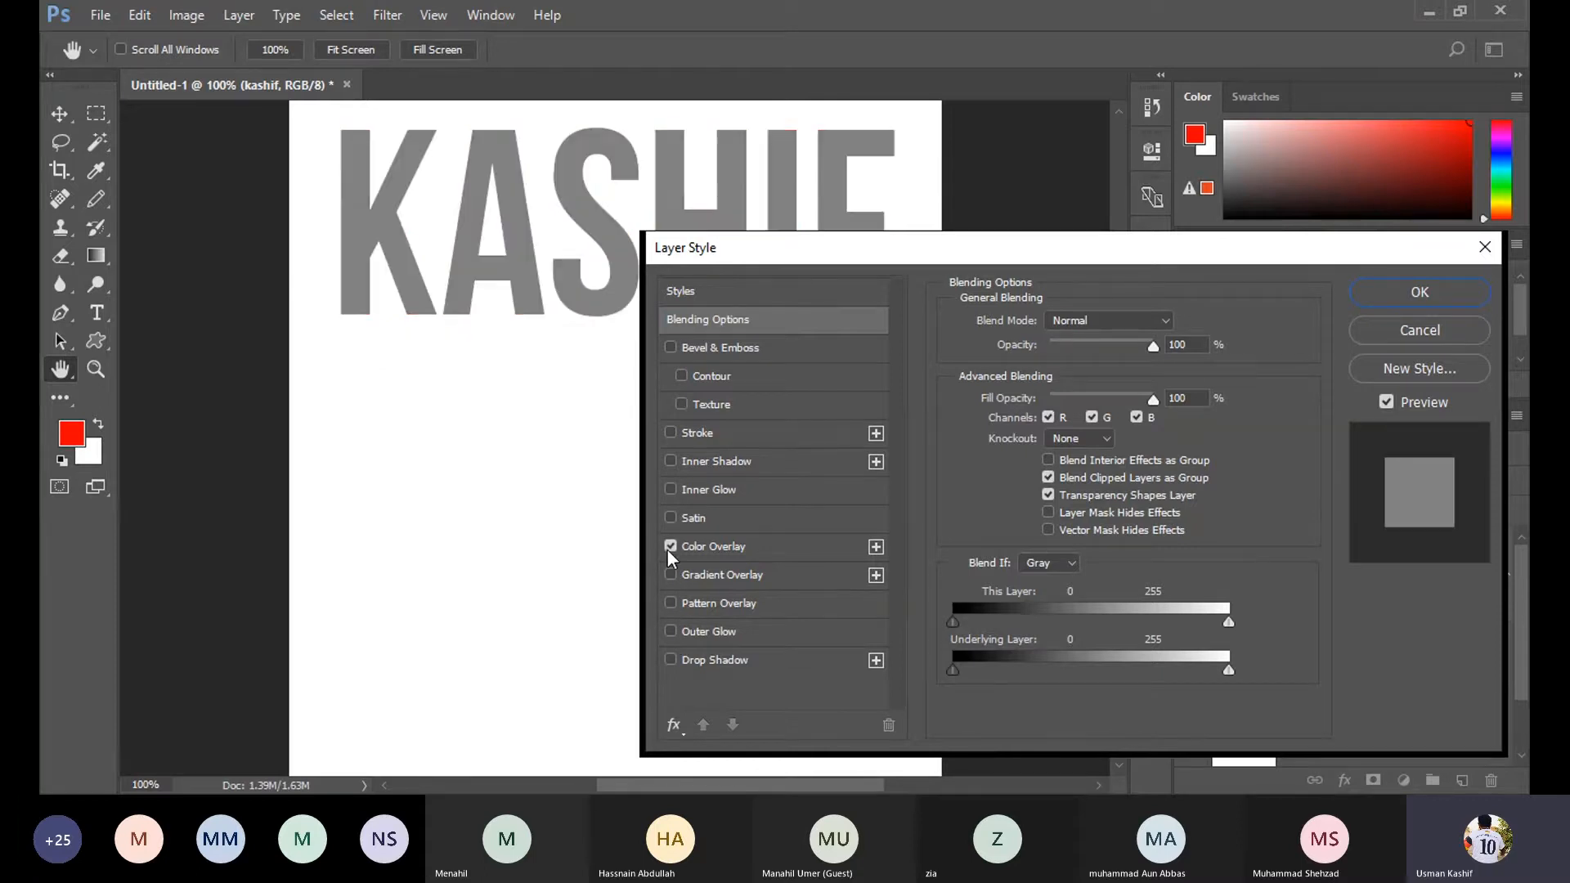
left_click(668, 548)
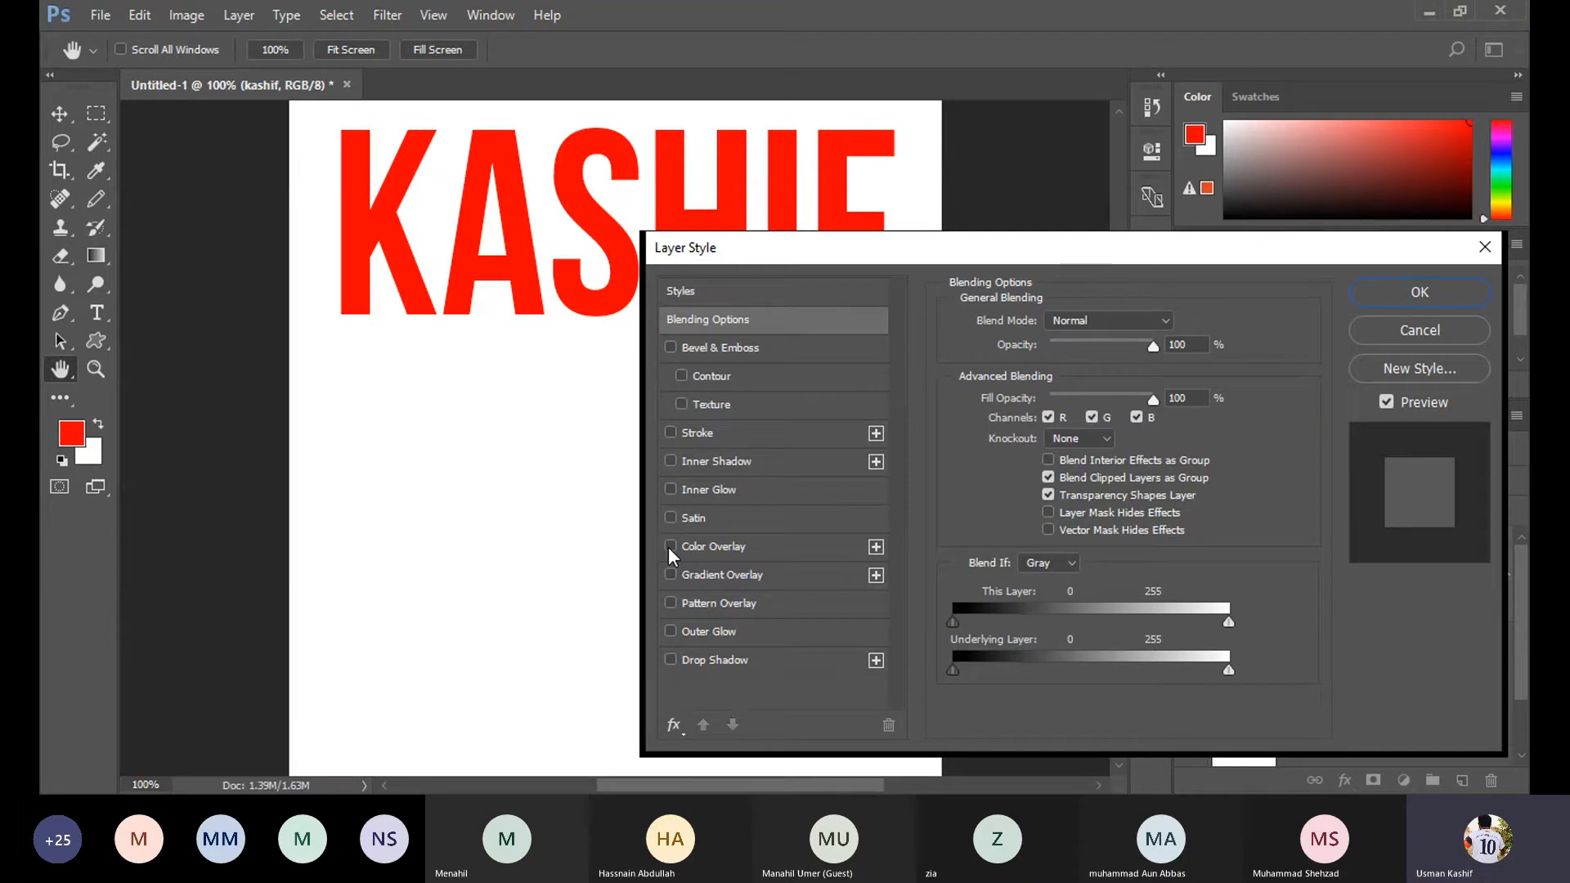
Switch the name text's Drop Shadow effect on and off repeatedly to demonstrate enabling it without its settings page.
left_click(670, 661)
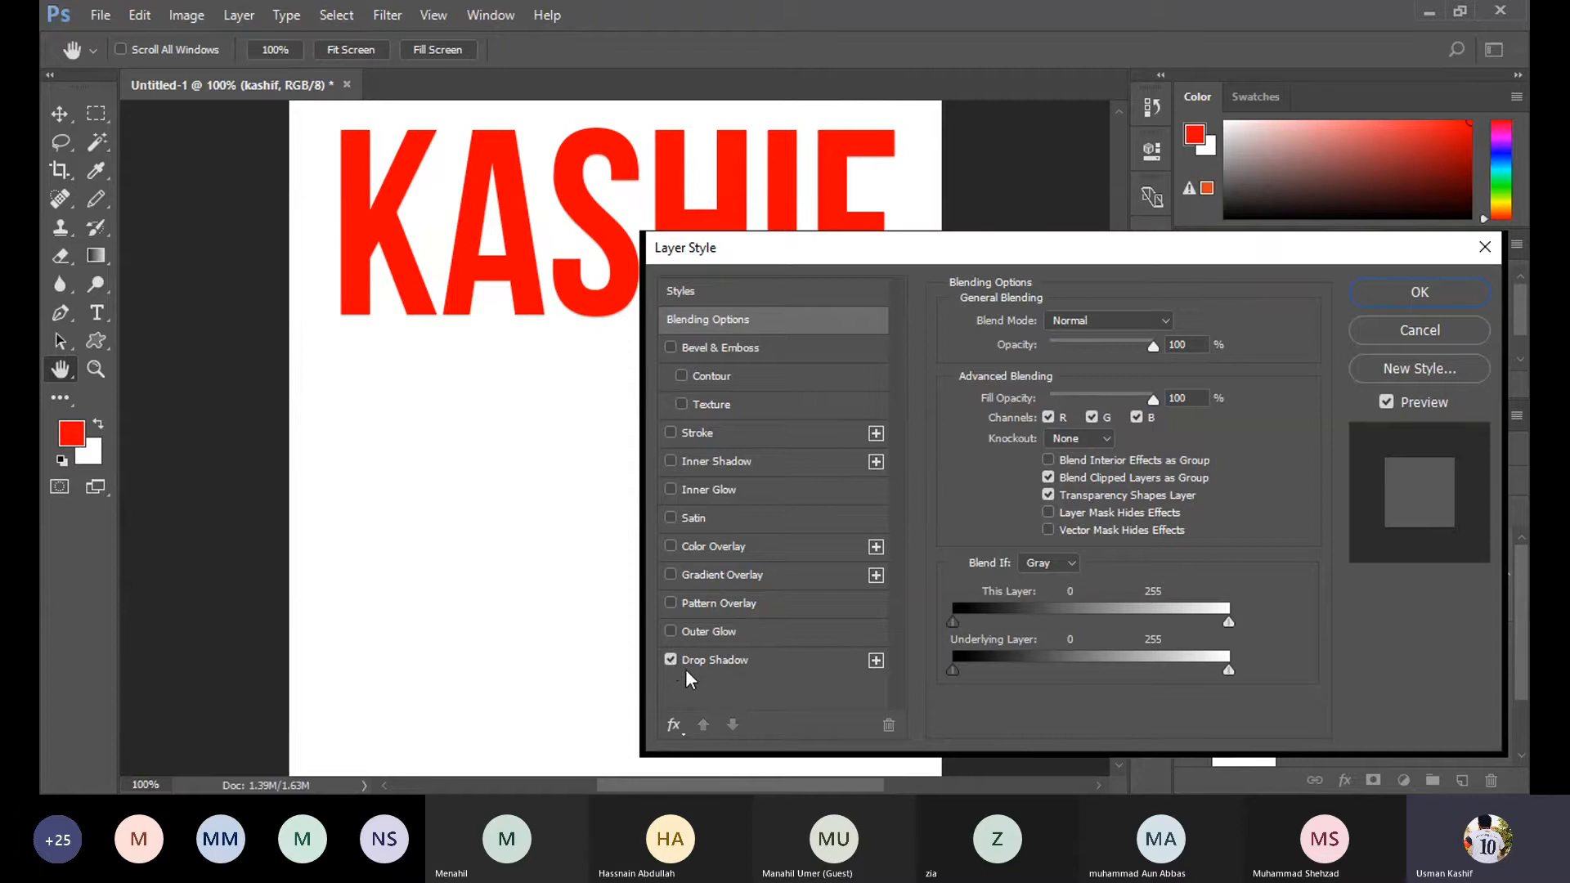
left_click(671, 659)
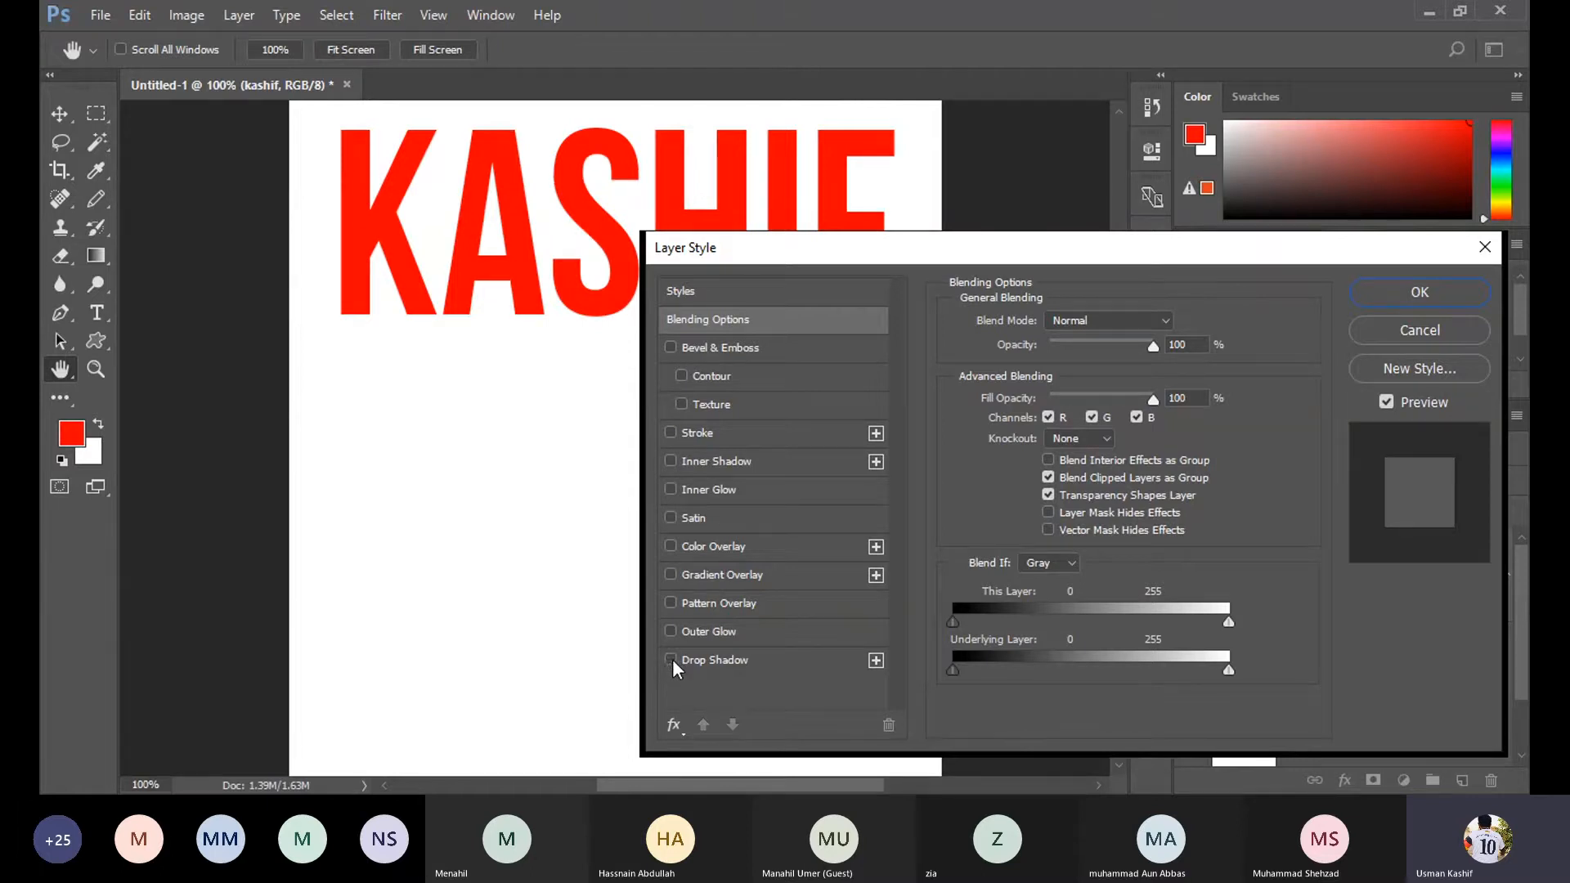
left_click(669, 659)
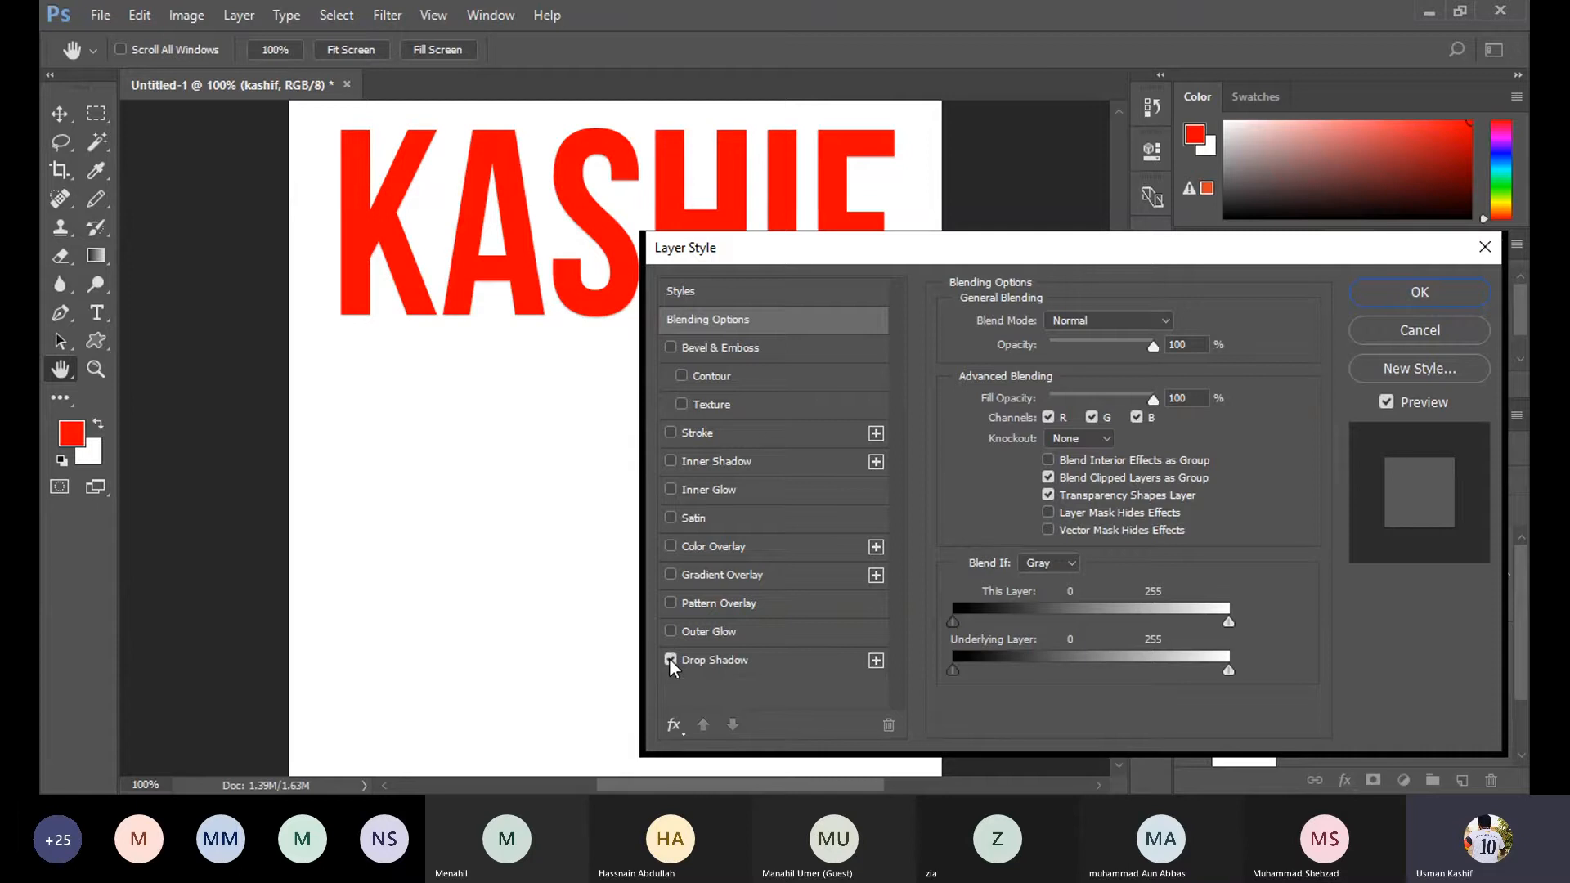
left_click(670, 659)
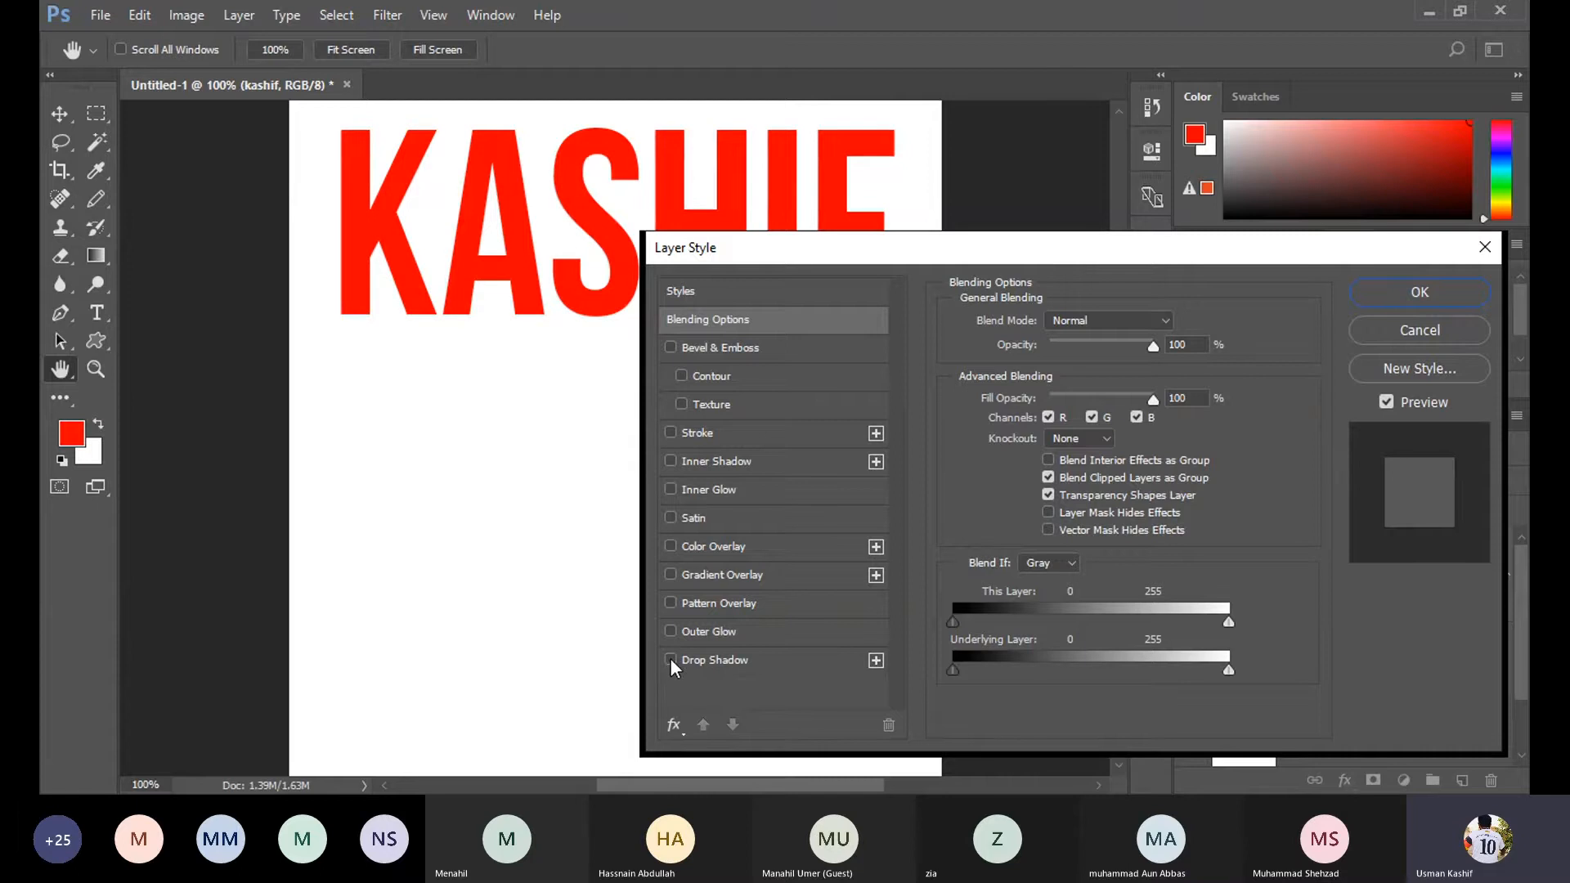
left_click(671, 659)
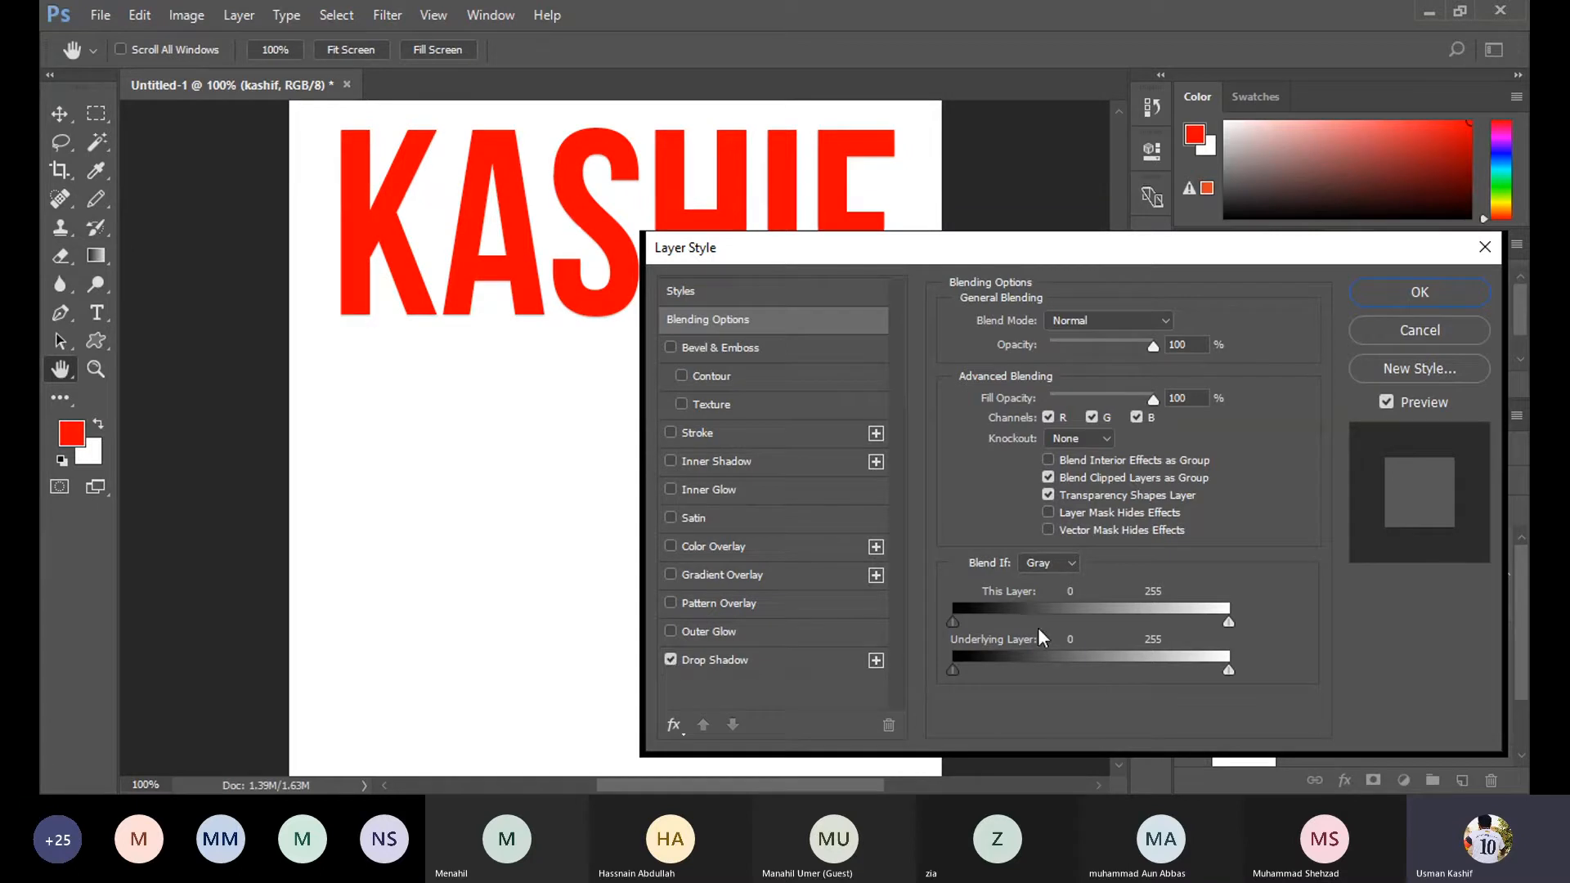
left_click(671, 660)
left_click(672, 660)
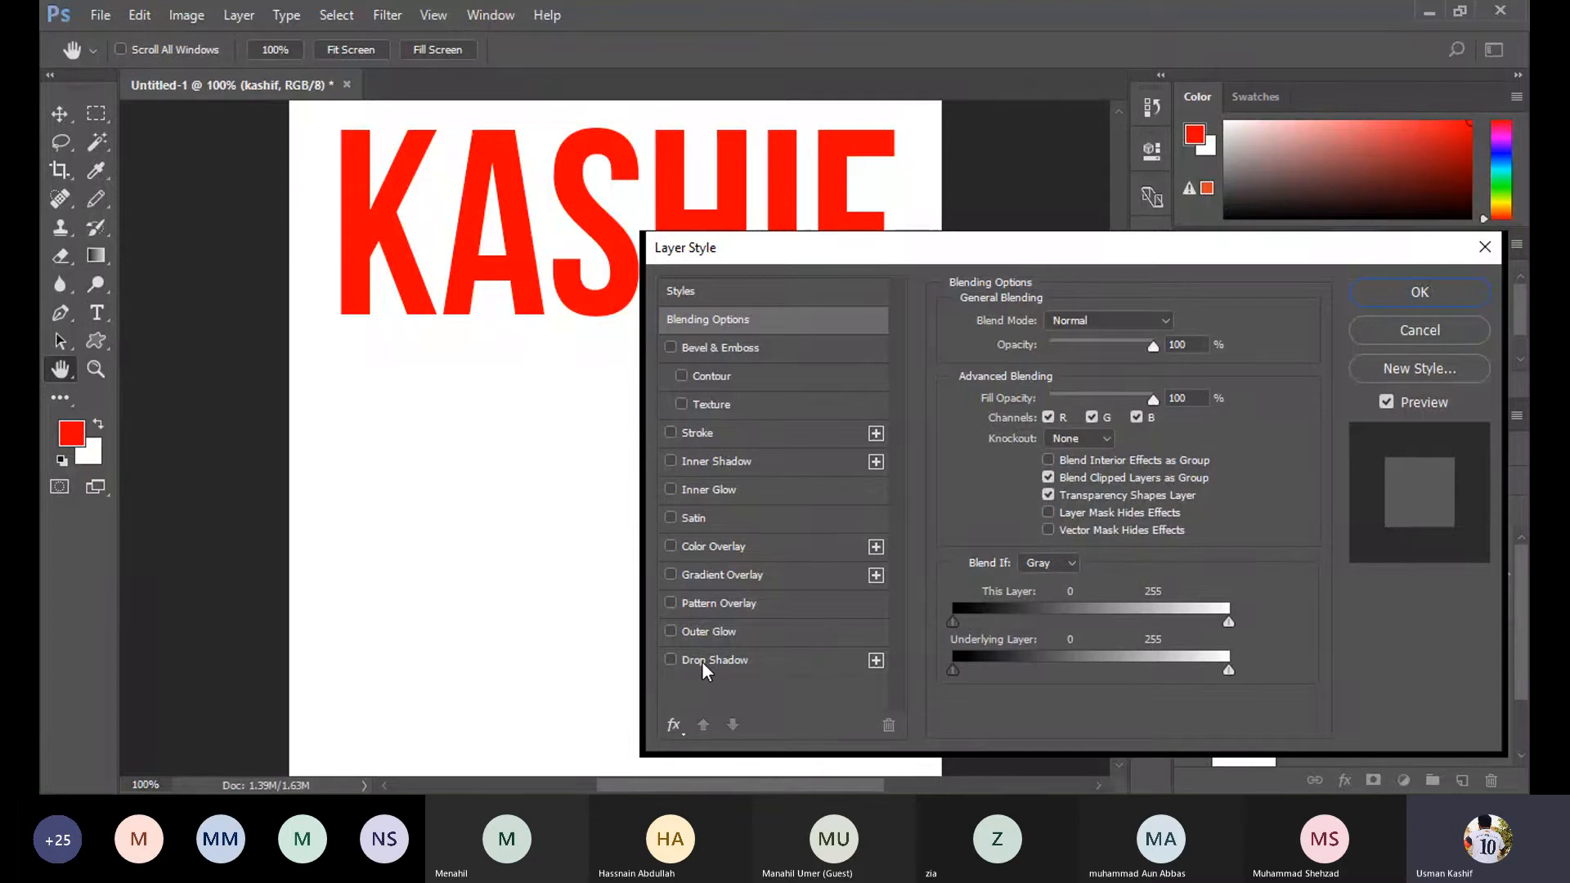
Enable Drop Shadow with its settings shown and offset the shadow on the canvas to an angle of about 2° and distance of about 21 px.
left_click(702, 661)
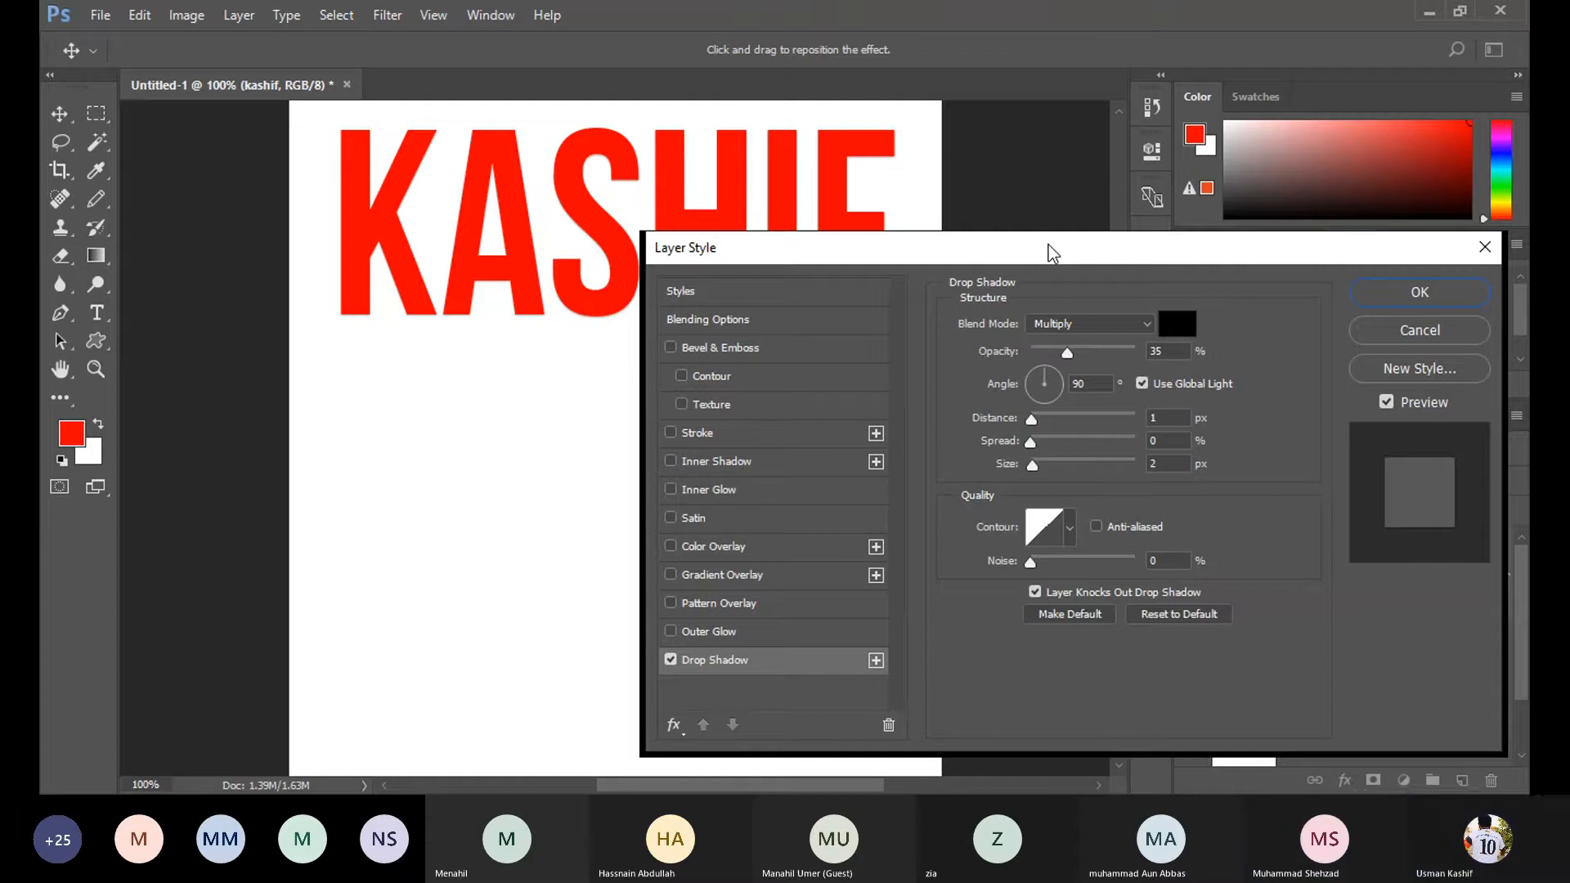
left_click_drag(1052, 254, 1263, 281)
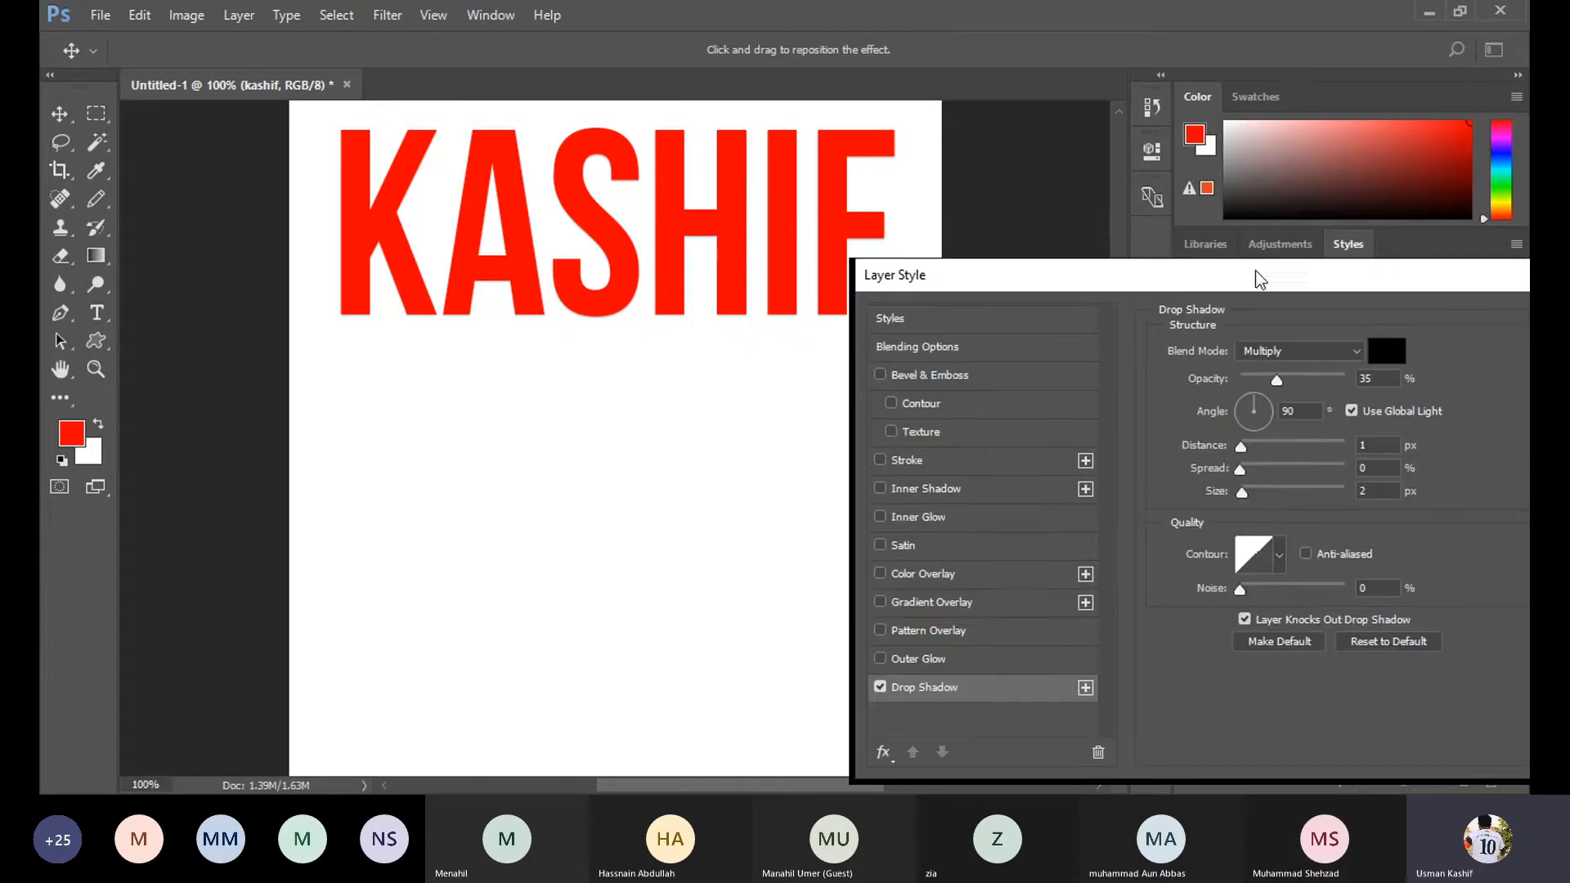
left_click_drag(623, 264, 603, 265)
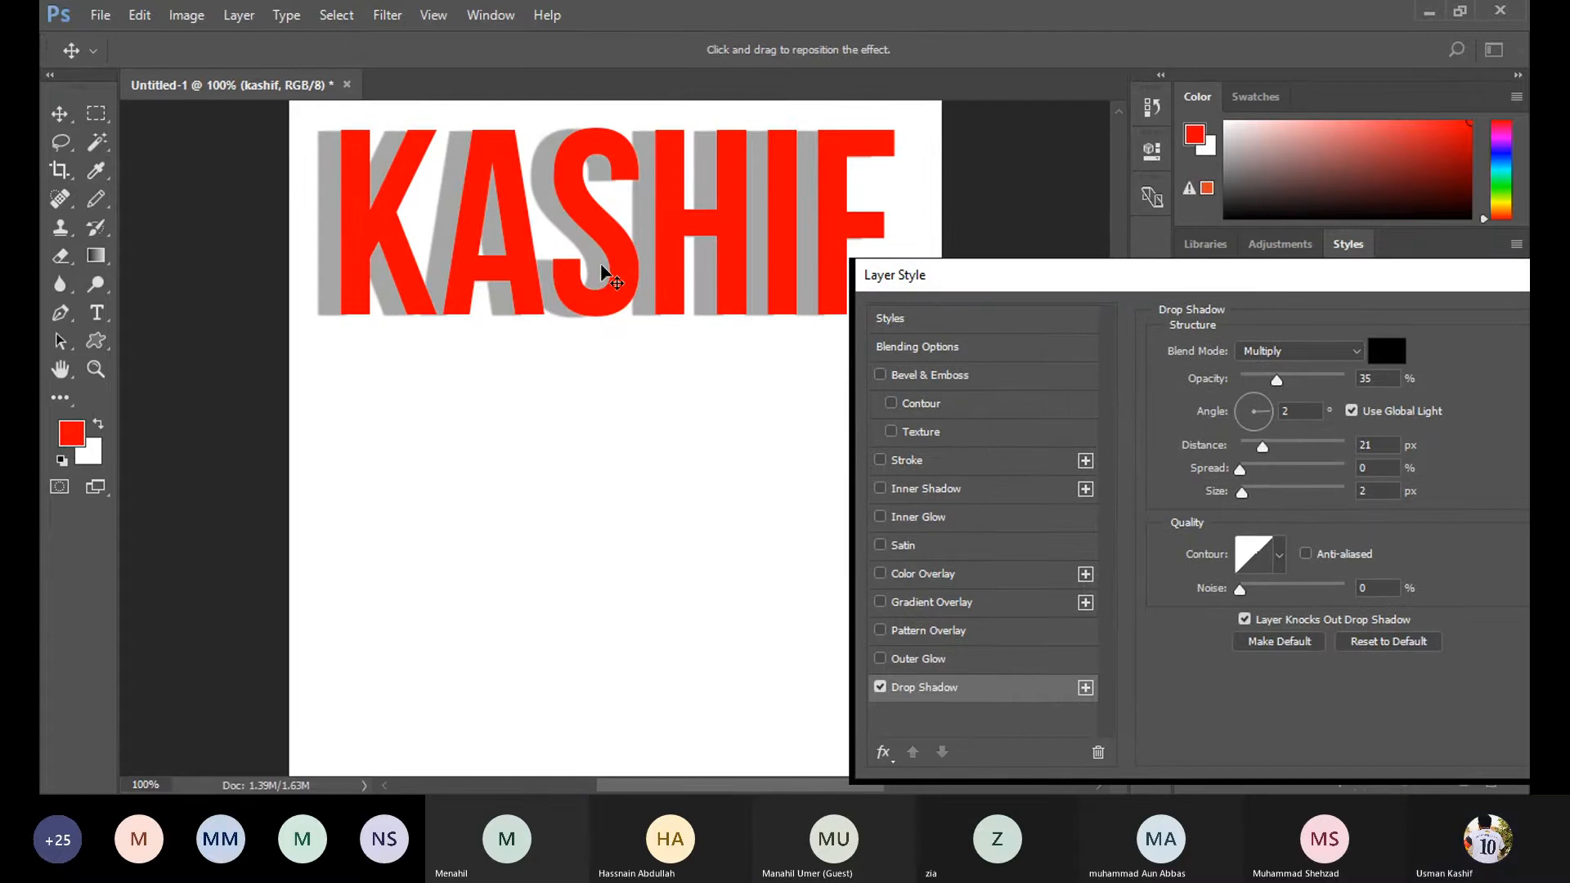
Discard the pending layer style changes and move the red name text slightly to the left on the canvas.
key("Escape")
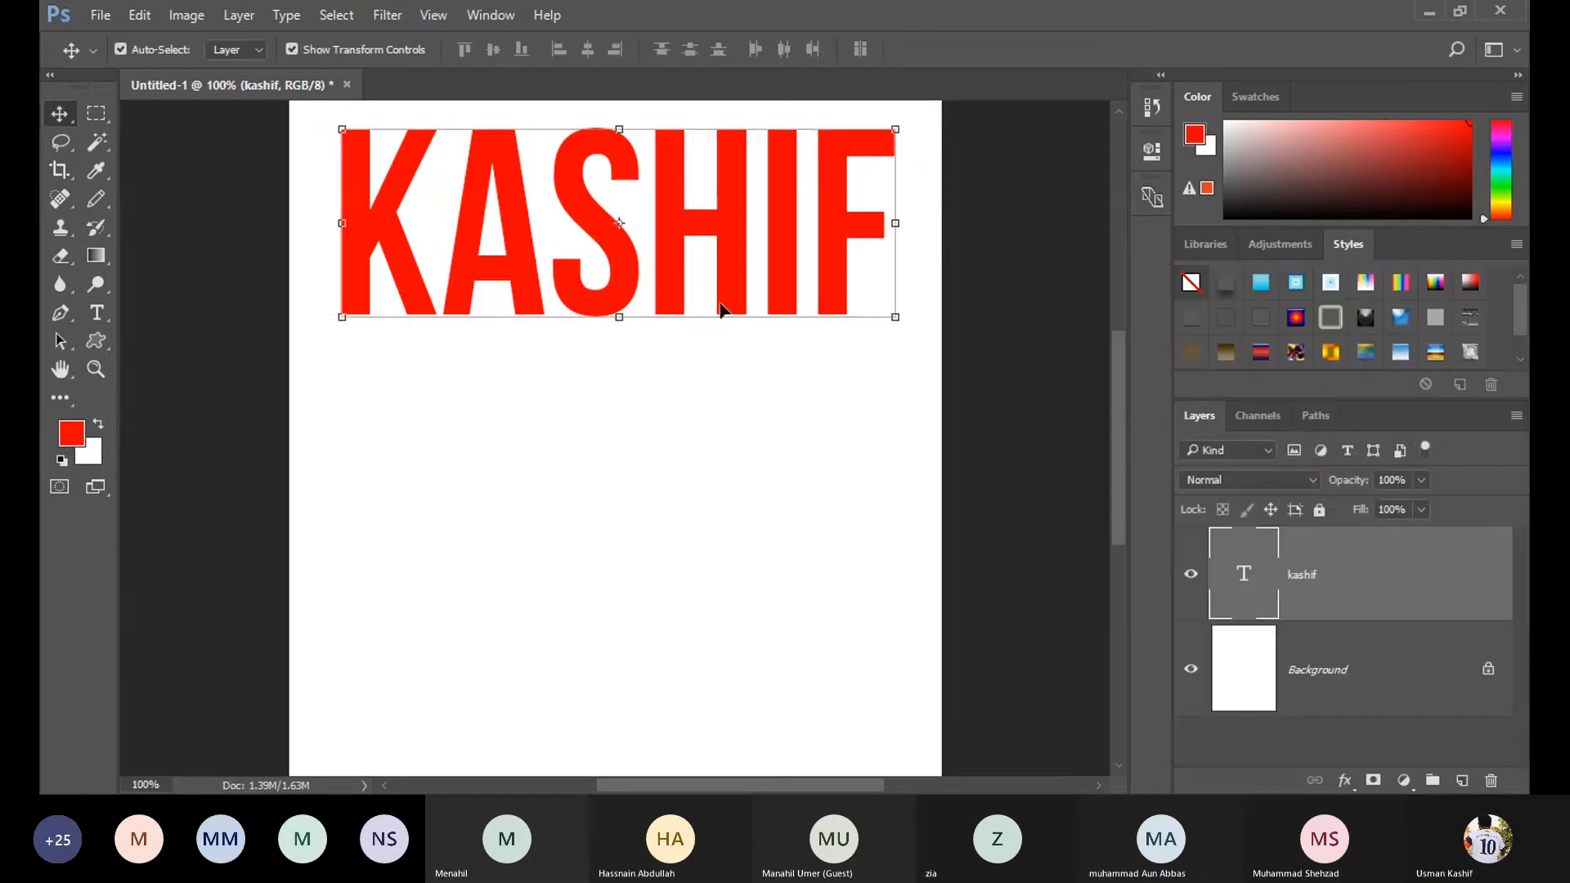
left_click_drag(675, 259, 644, 255)
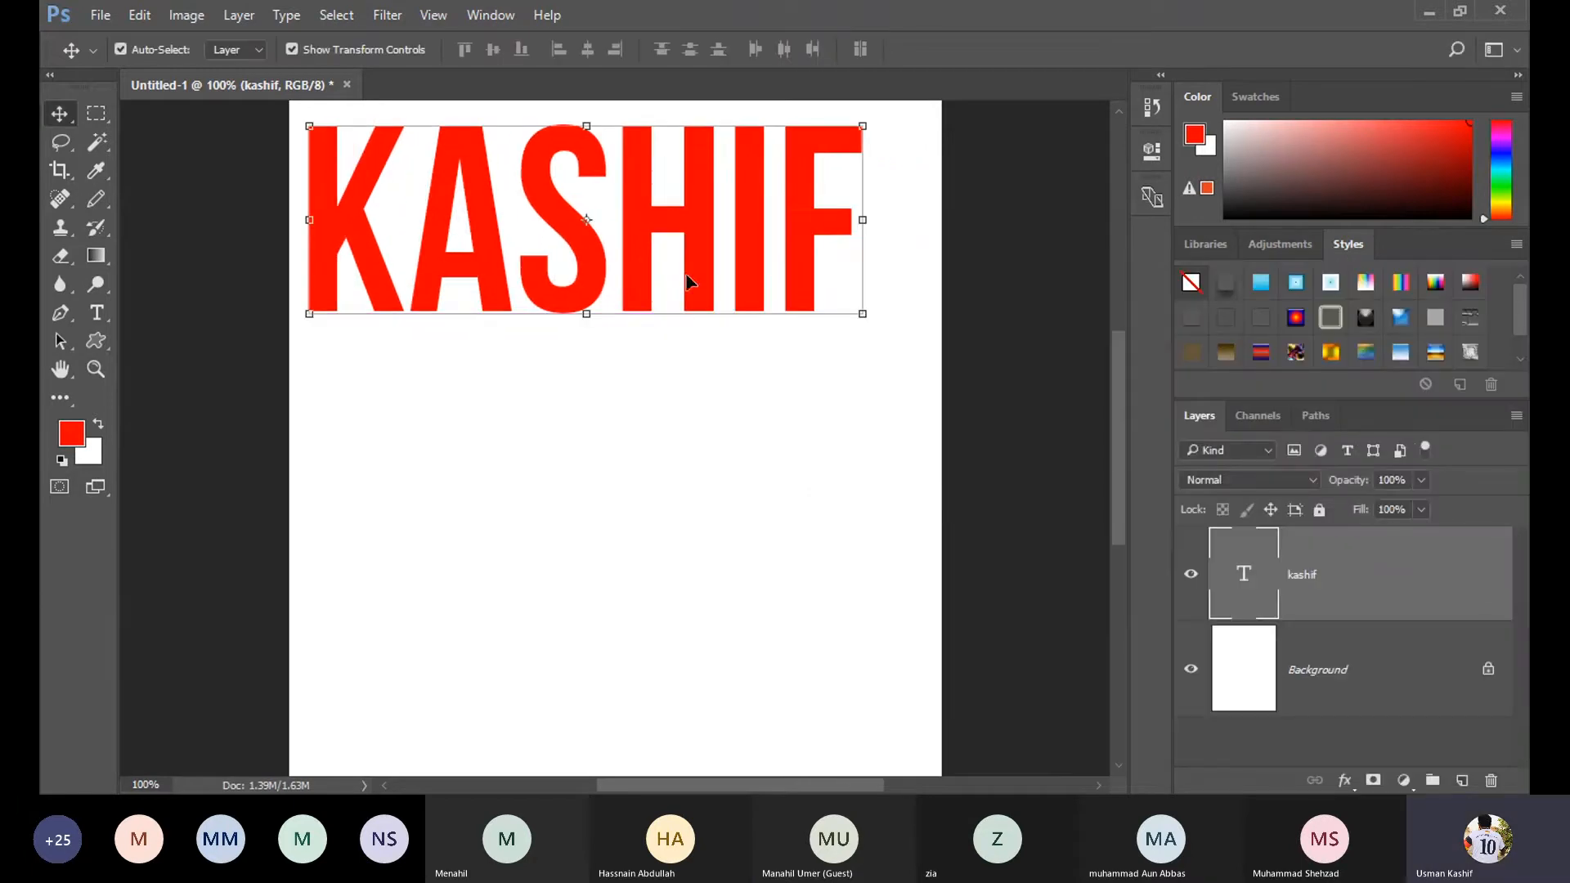
Enable a Drop Shadow on the red name text with a distance of 8 px and an angle of about 53°.
double_click(1407, 583)
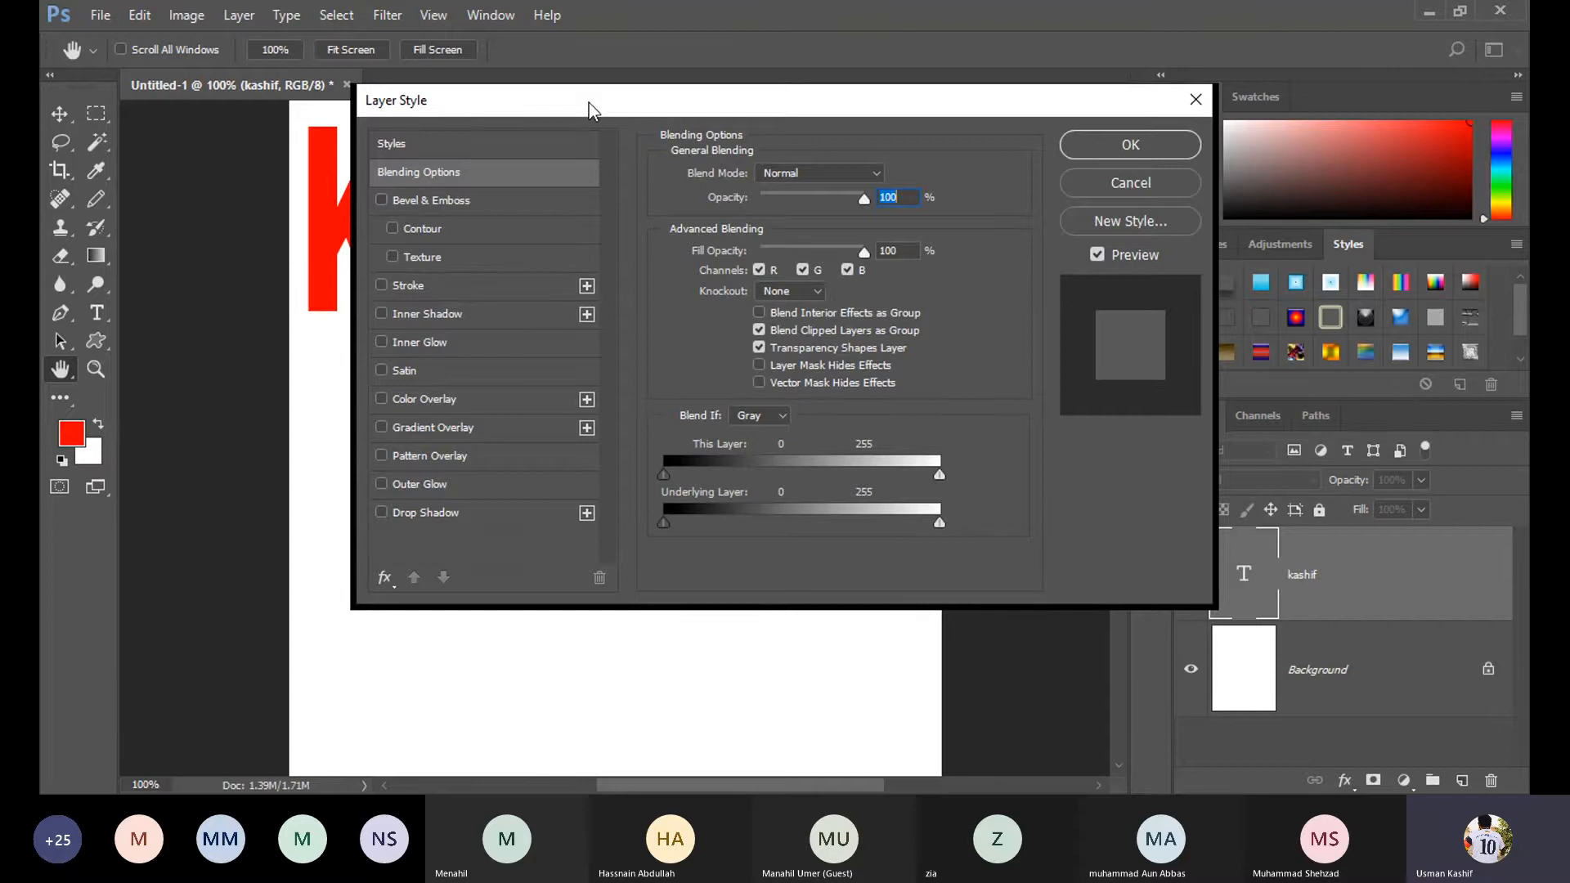
left_click_drag(589, 103, 1066, 272)
left_click(920, 679)
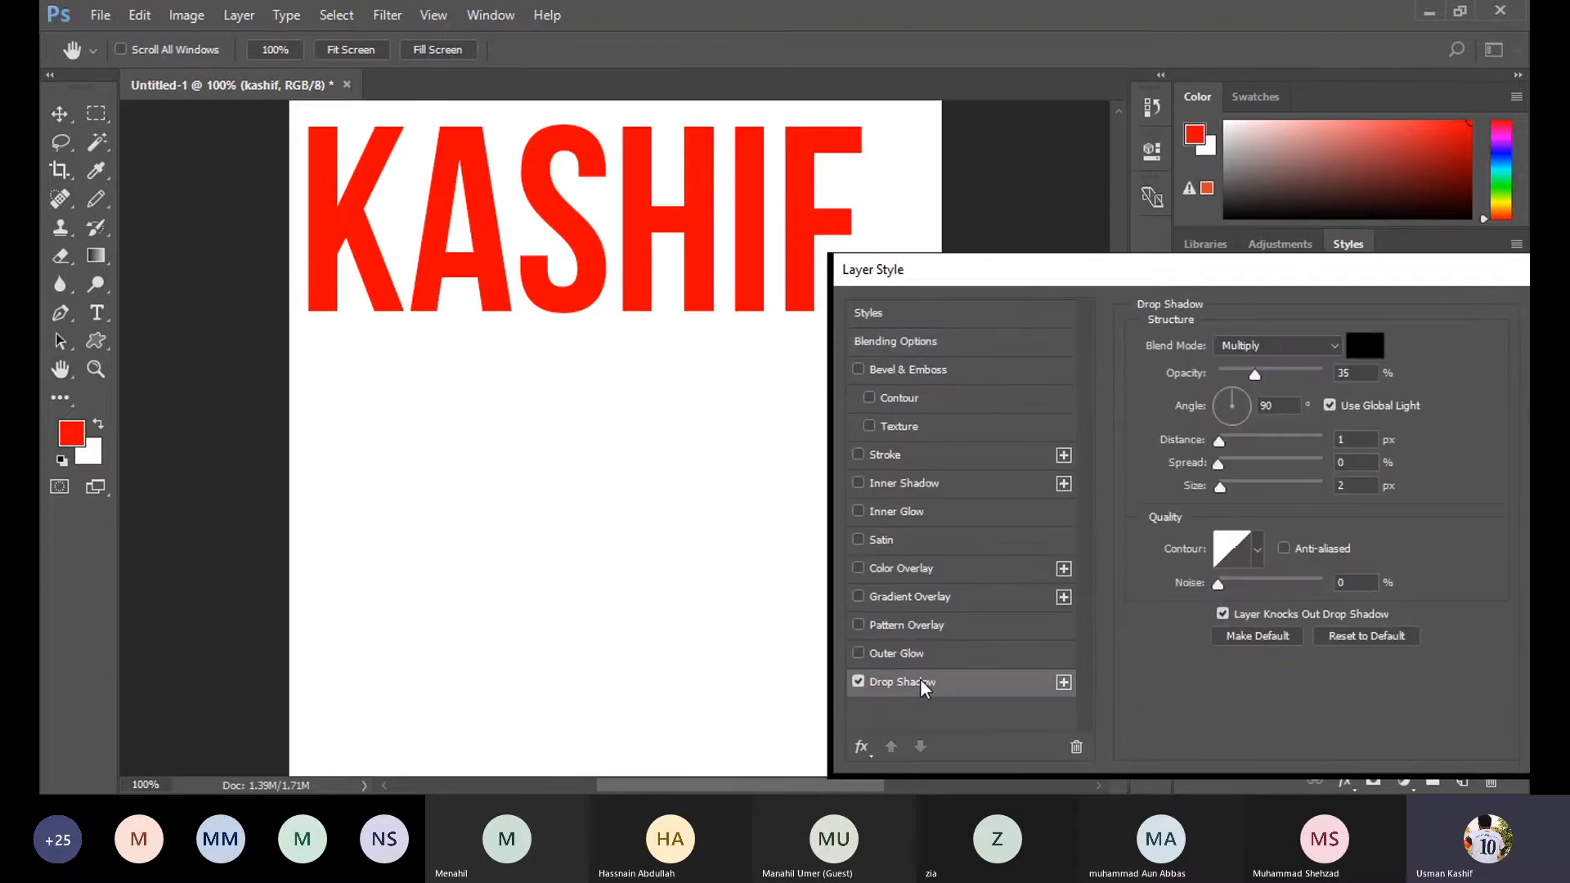
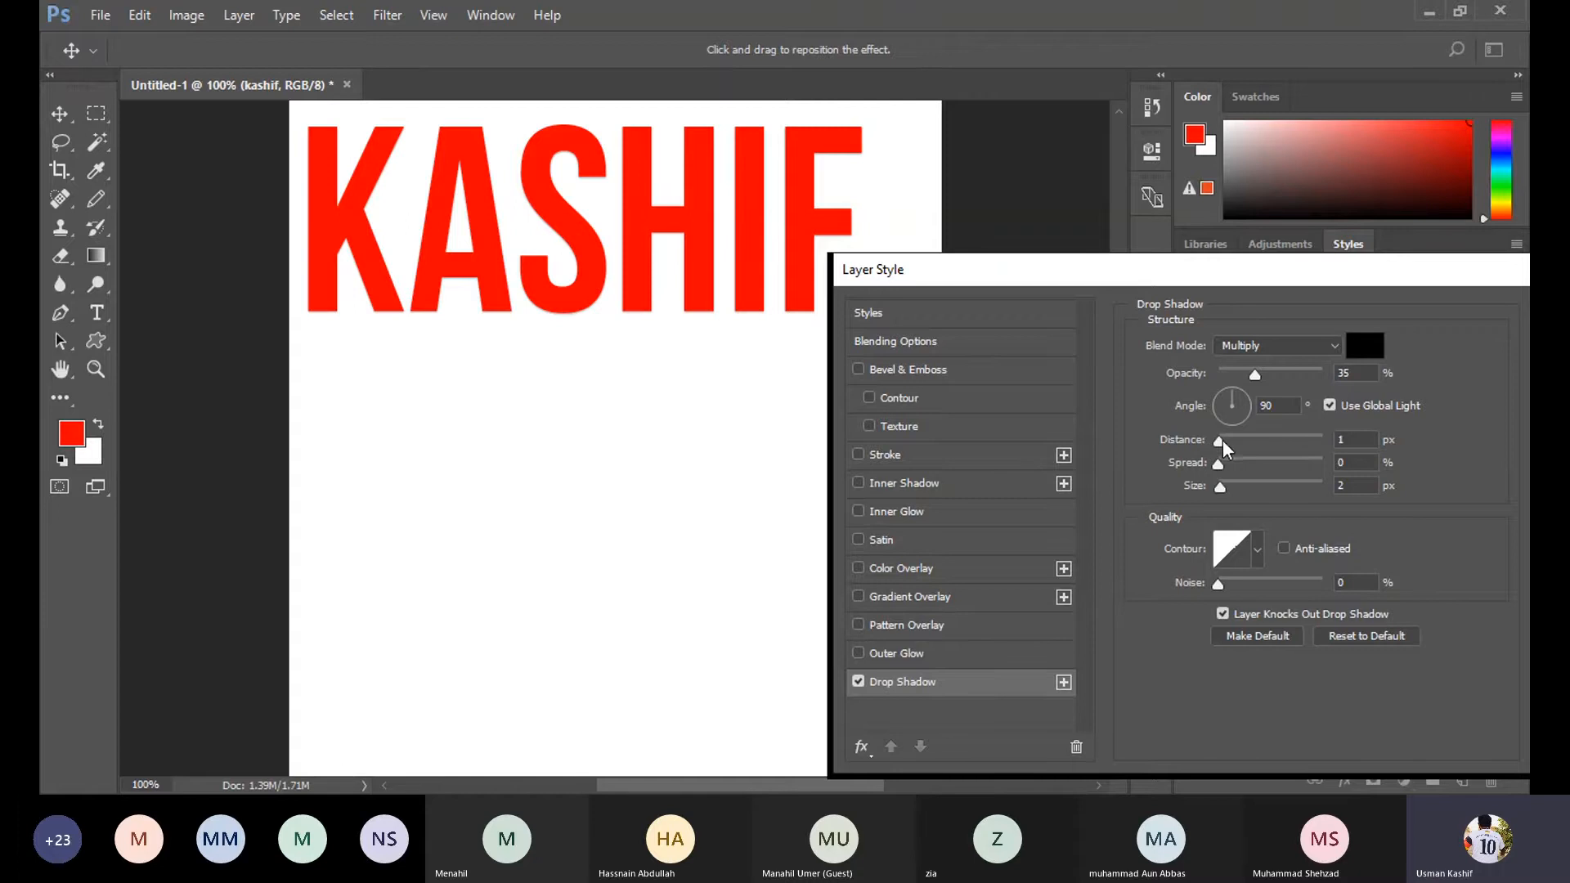
mouse_move(1223, 440)
left_mouse_down()
mouse_move(1311, 439)
mouse_move(1227, 450)
left_mouse_up()
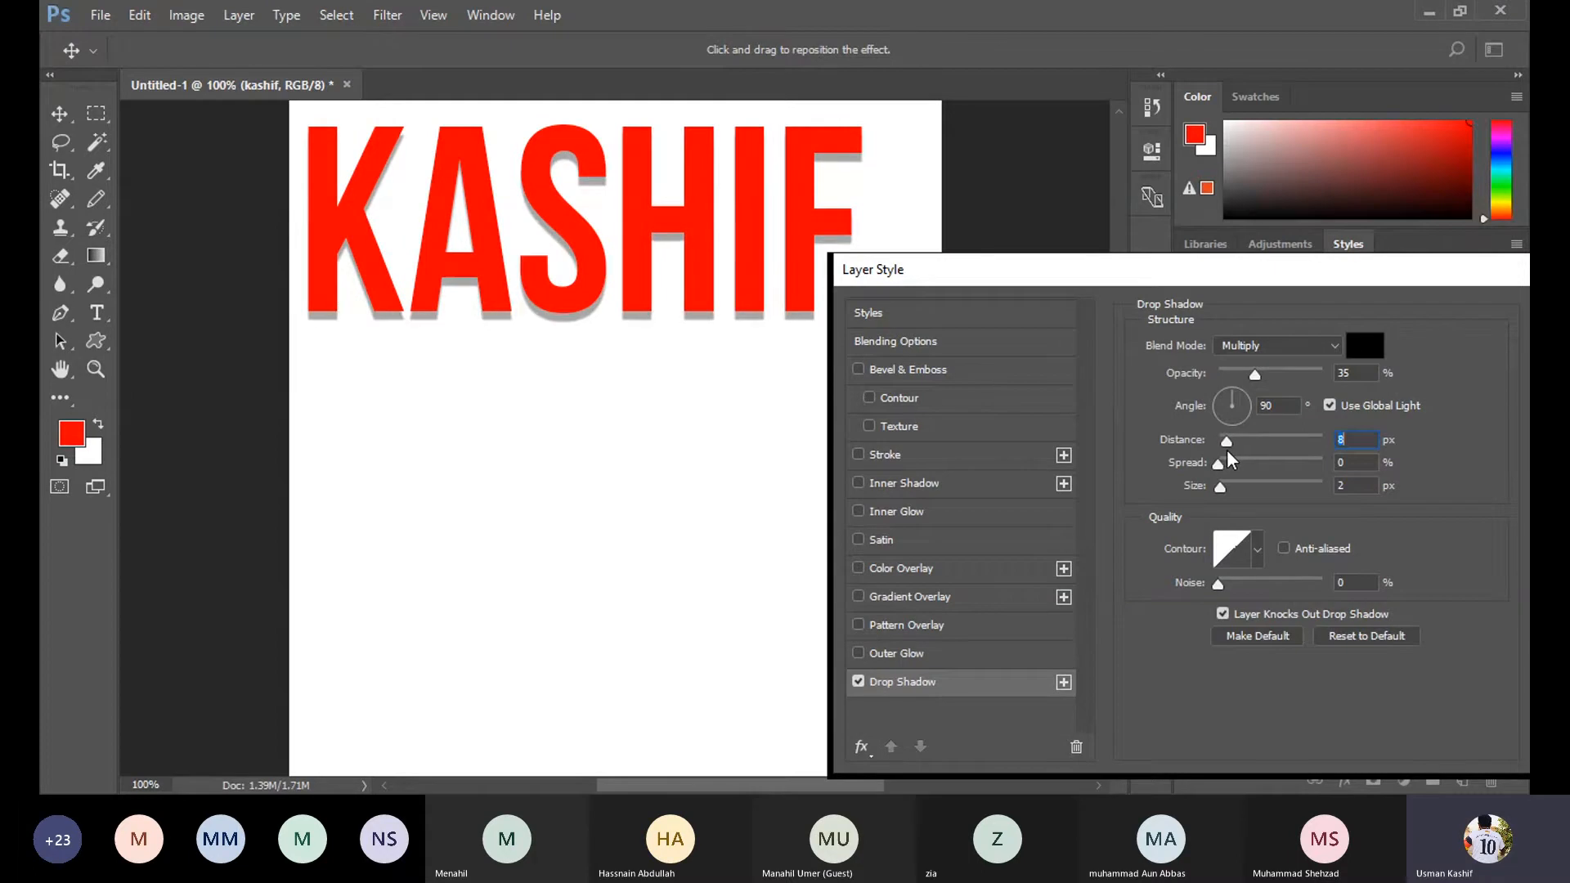
left_click(1235, 389)
left_click_drag(1235, 390, 1243, 393)
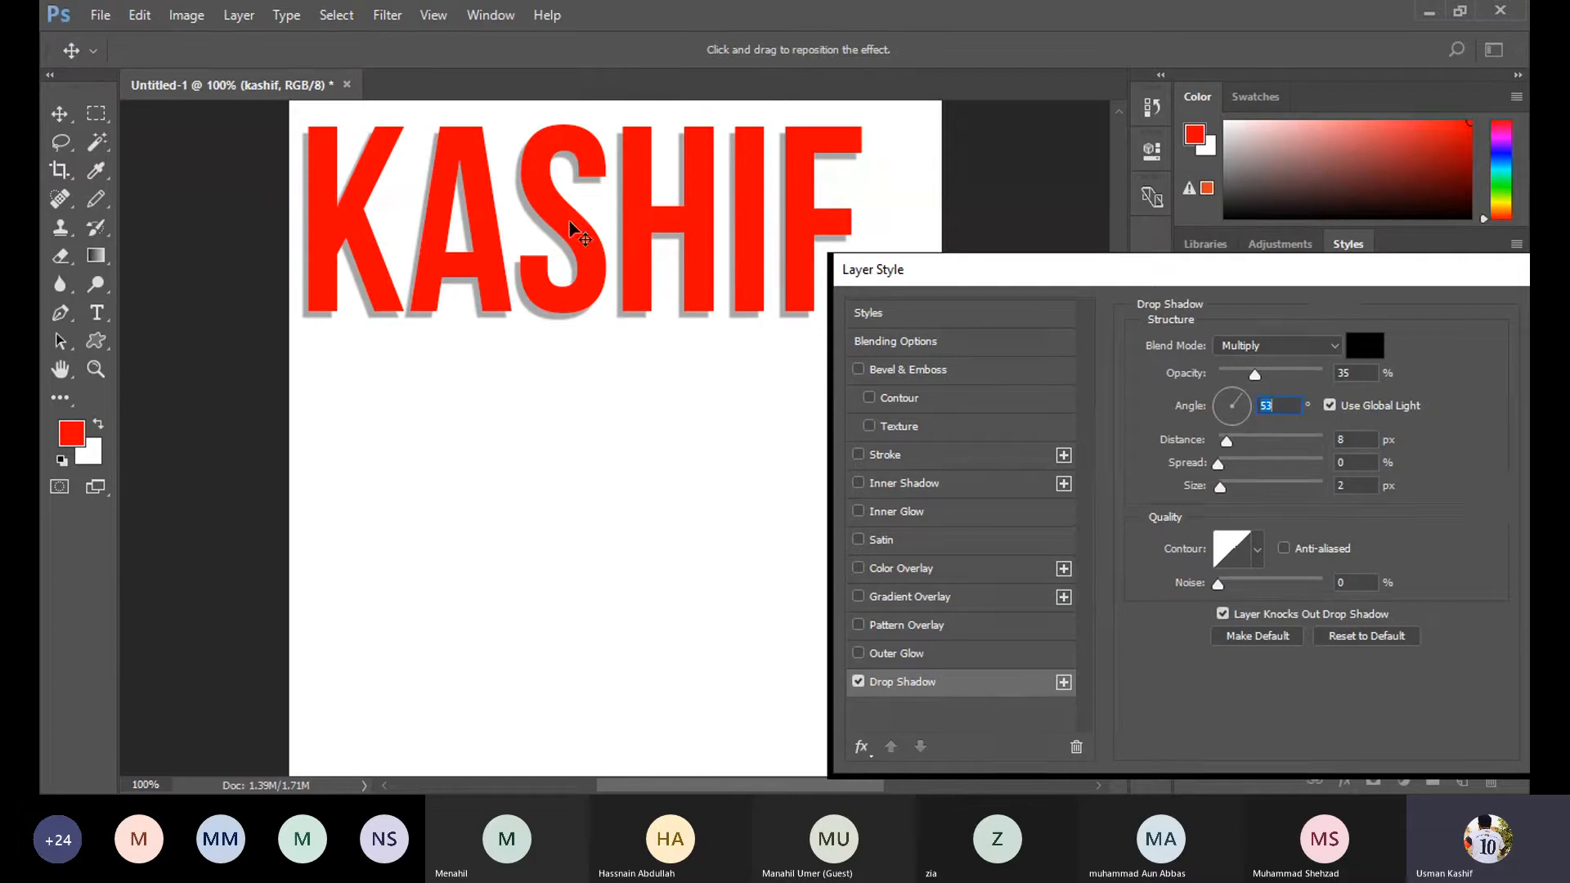
left_click_drag(1227, 441, 1227, 446)
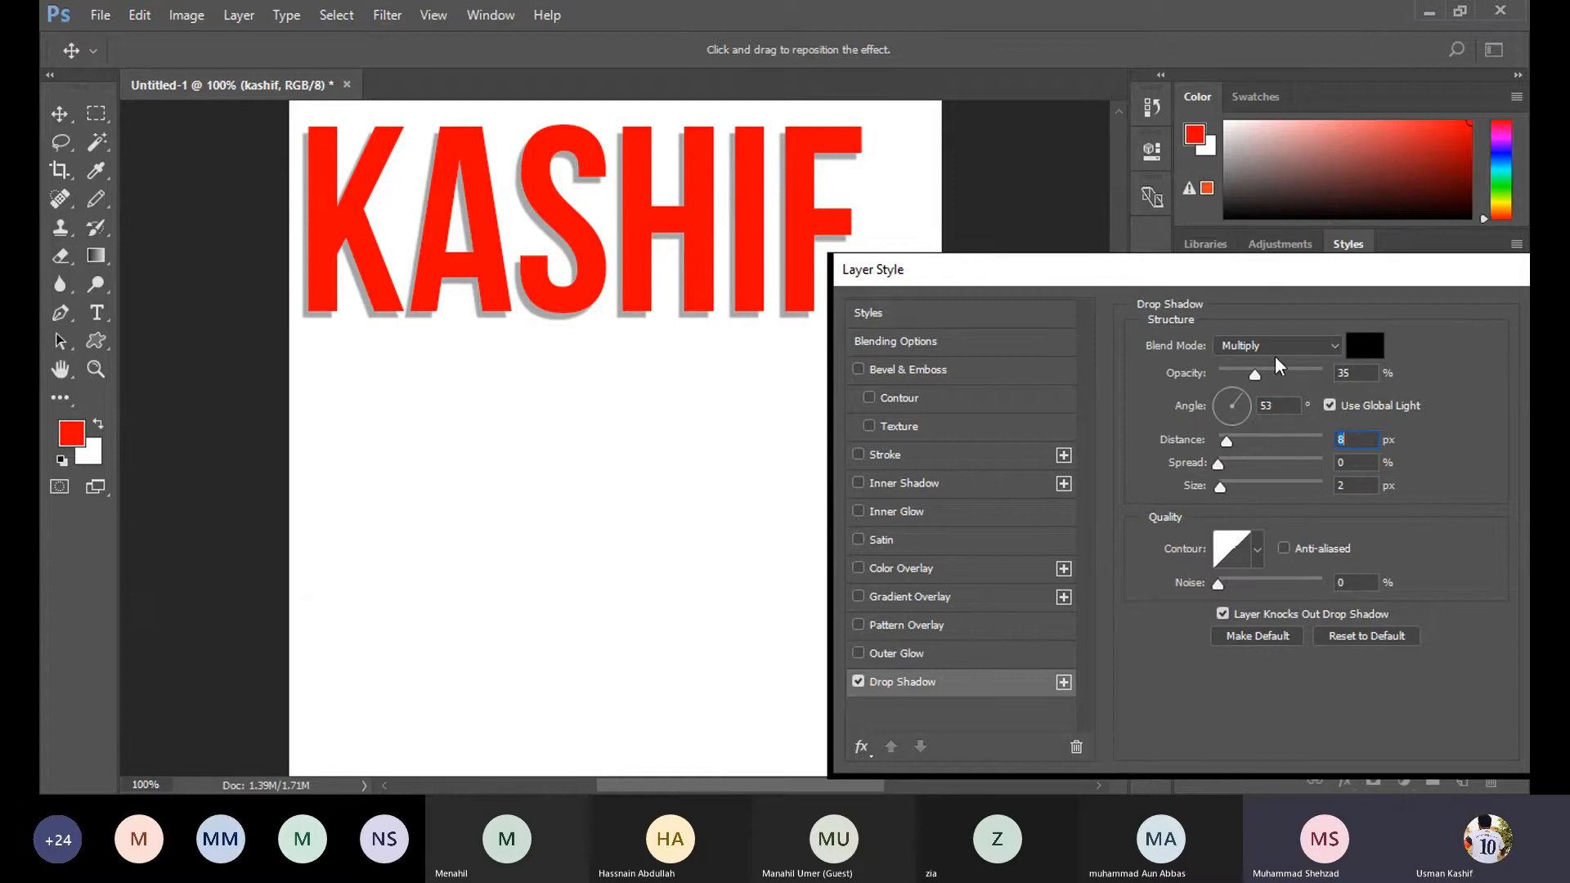
Try the shadow at 100% opacity and a size of about 169 px, and bring it back to 33% and 6 px.
left_click_drag(1254, 374, 1333, 379)
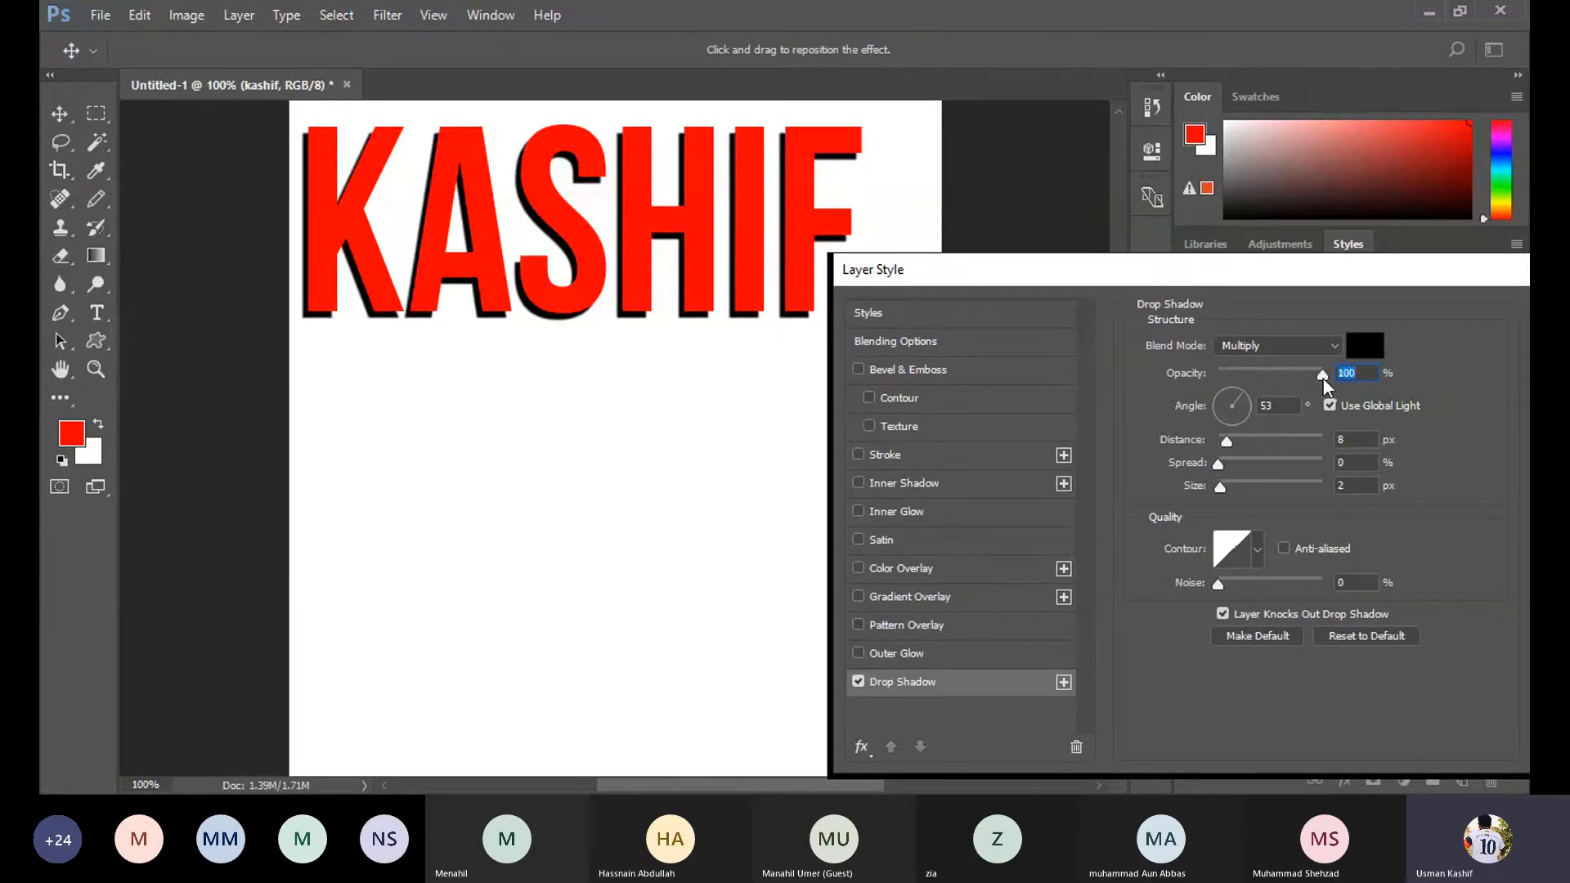
left_click_drag(1322, 378, 1254, 385)
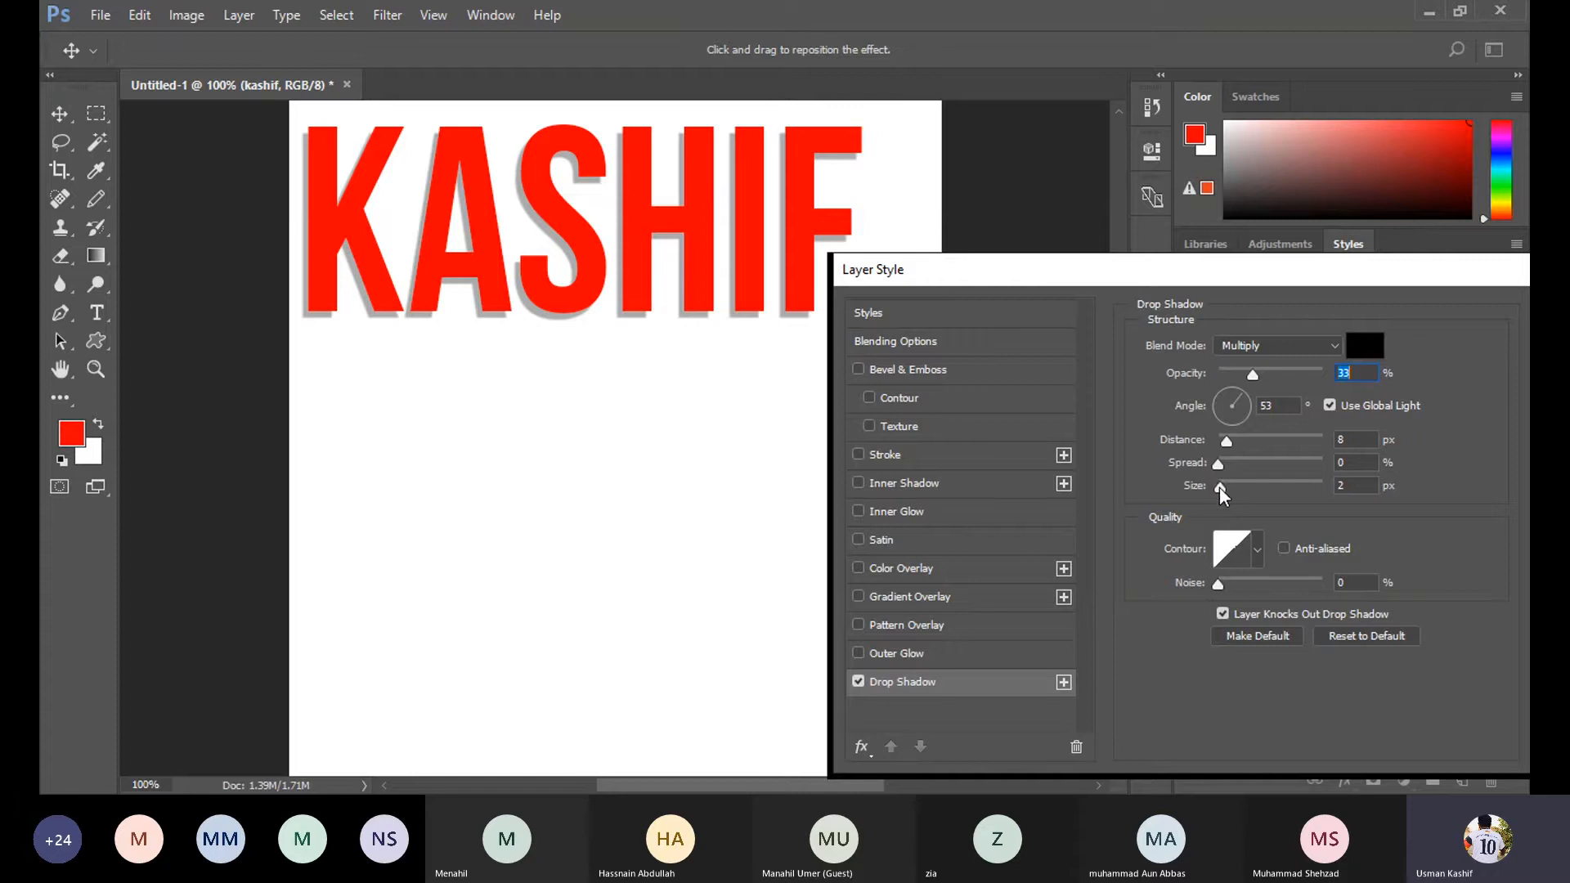
left_click_drag(1219, 487, 1292, 483)
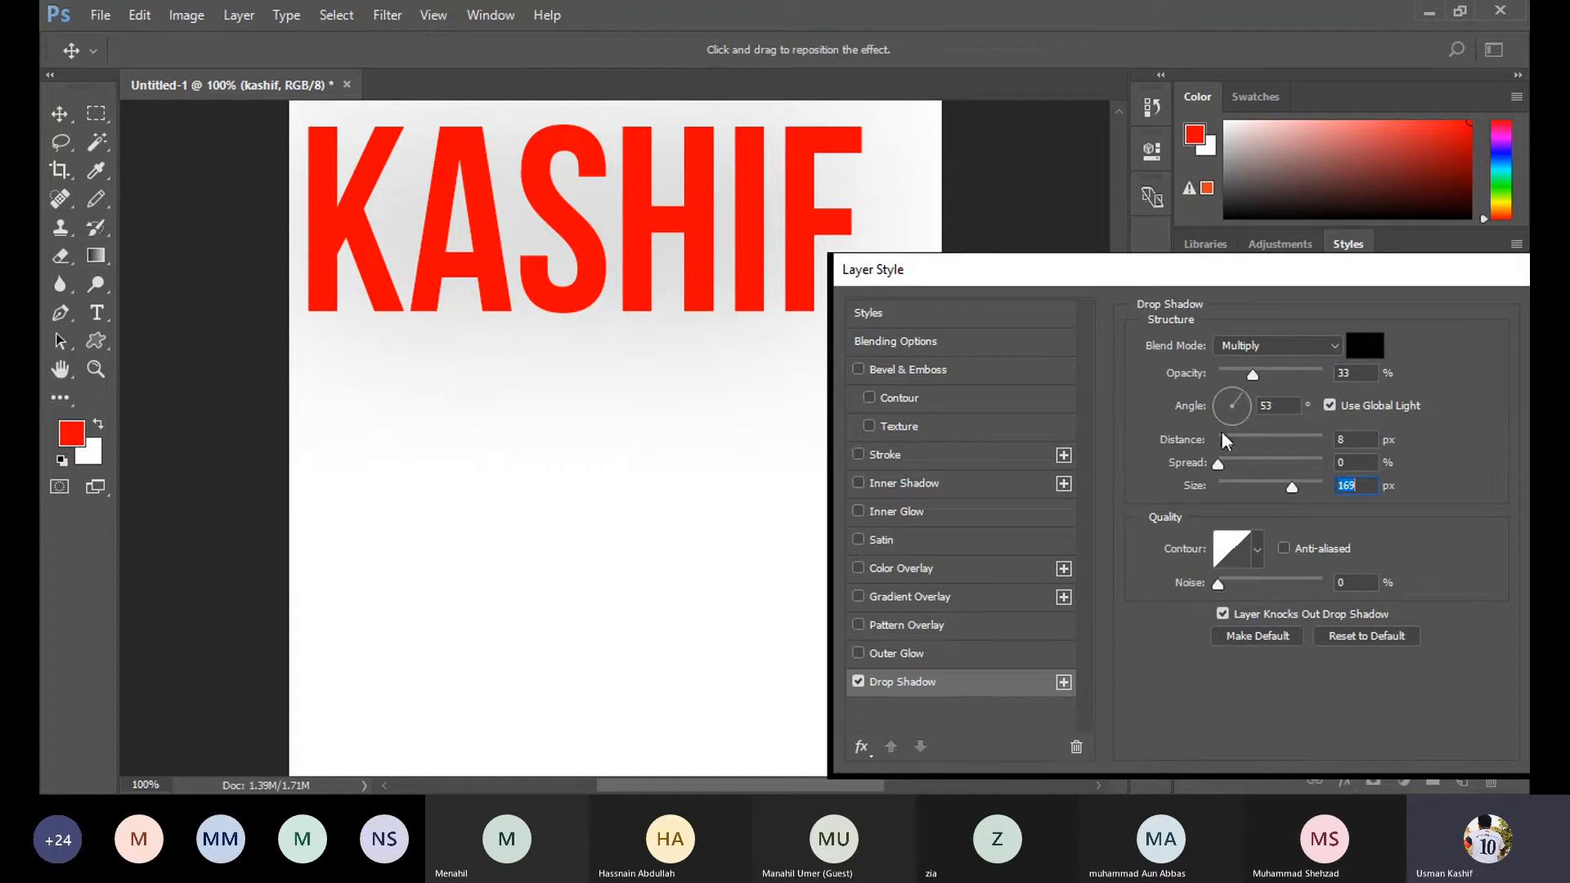
left_click_drag(1289, 488, 1224, 487)
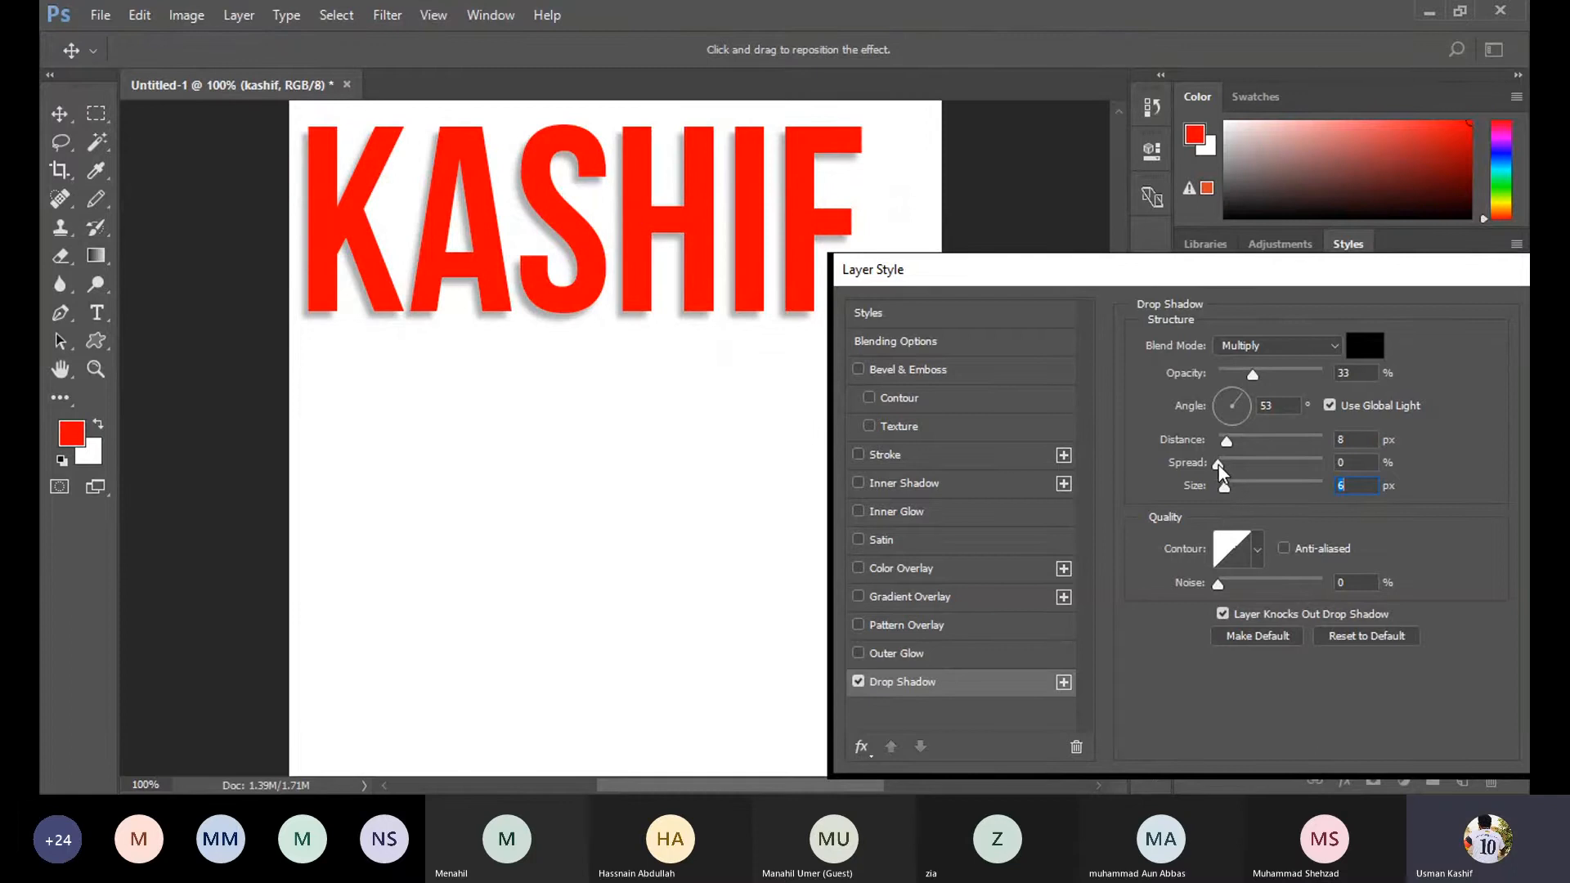
Try a shadow spread of about 69%, and reduce it to 16% with a 45° angle and 6 px distance.
left_click_drag(1219, 464, 1284, 464)
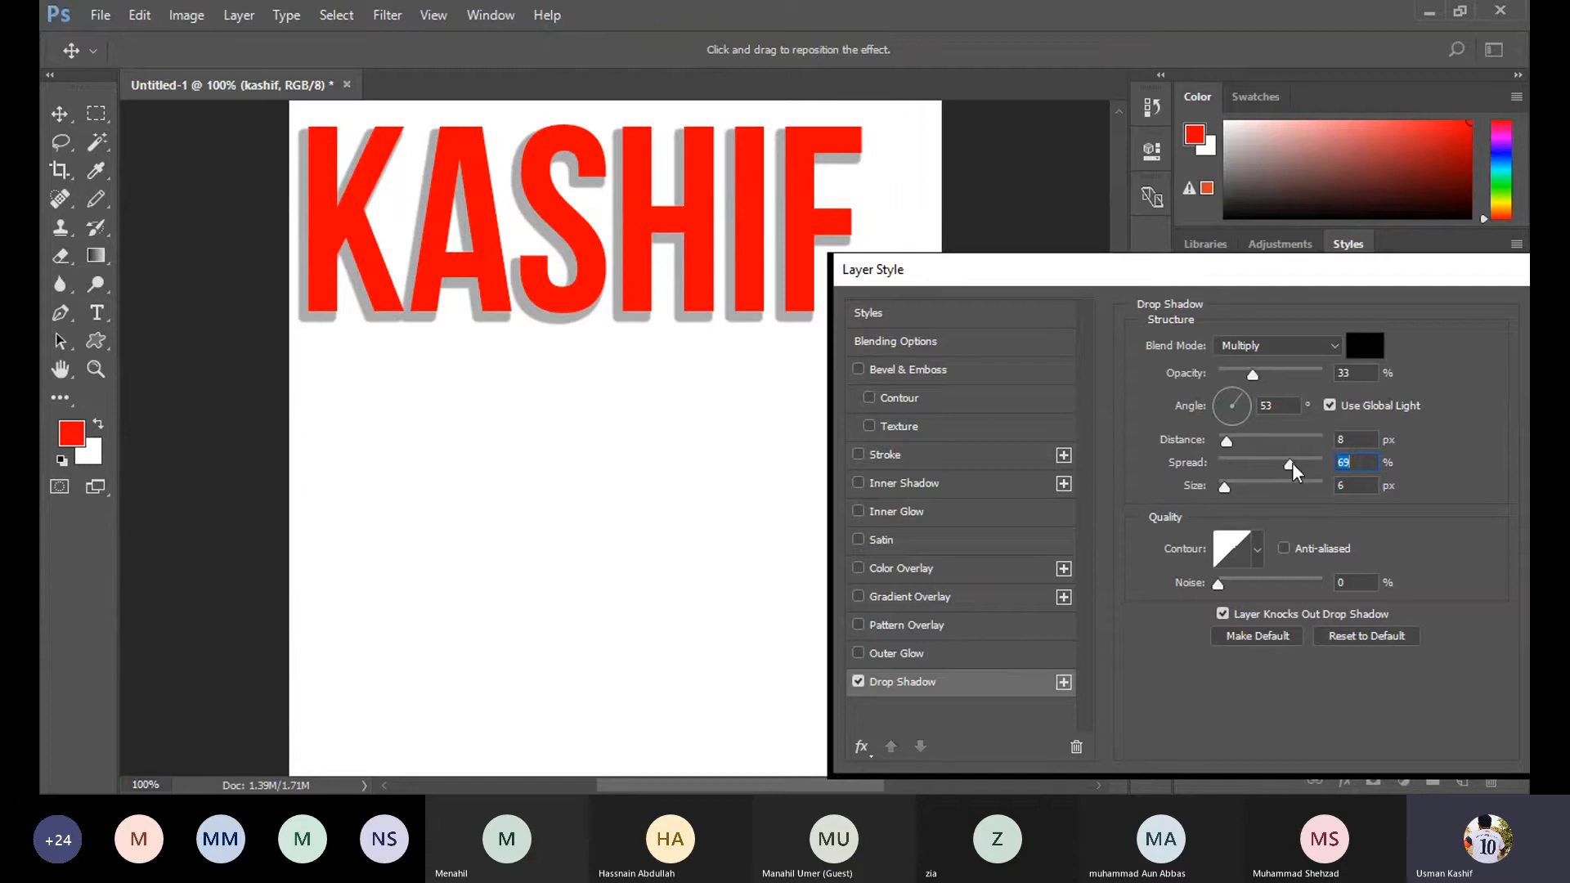
left_click_drag(1292, 462, 1246, 392)
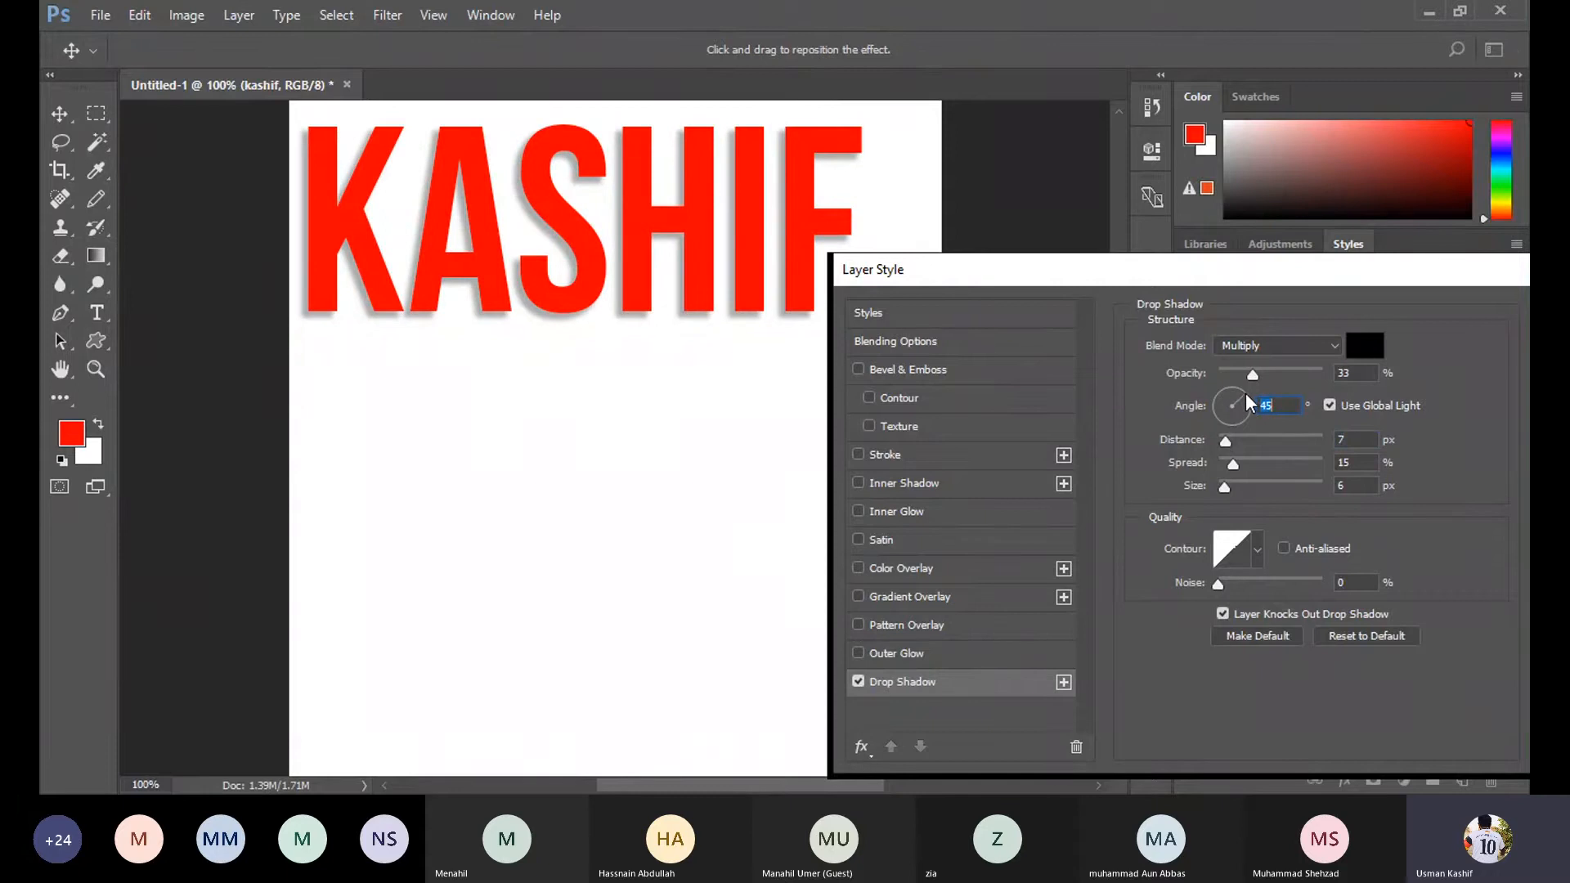
left_click(1234, 467)
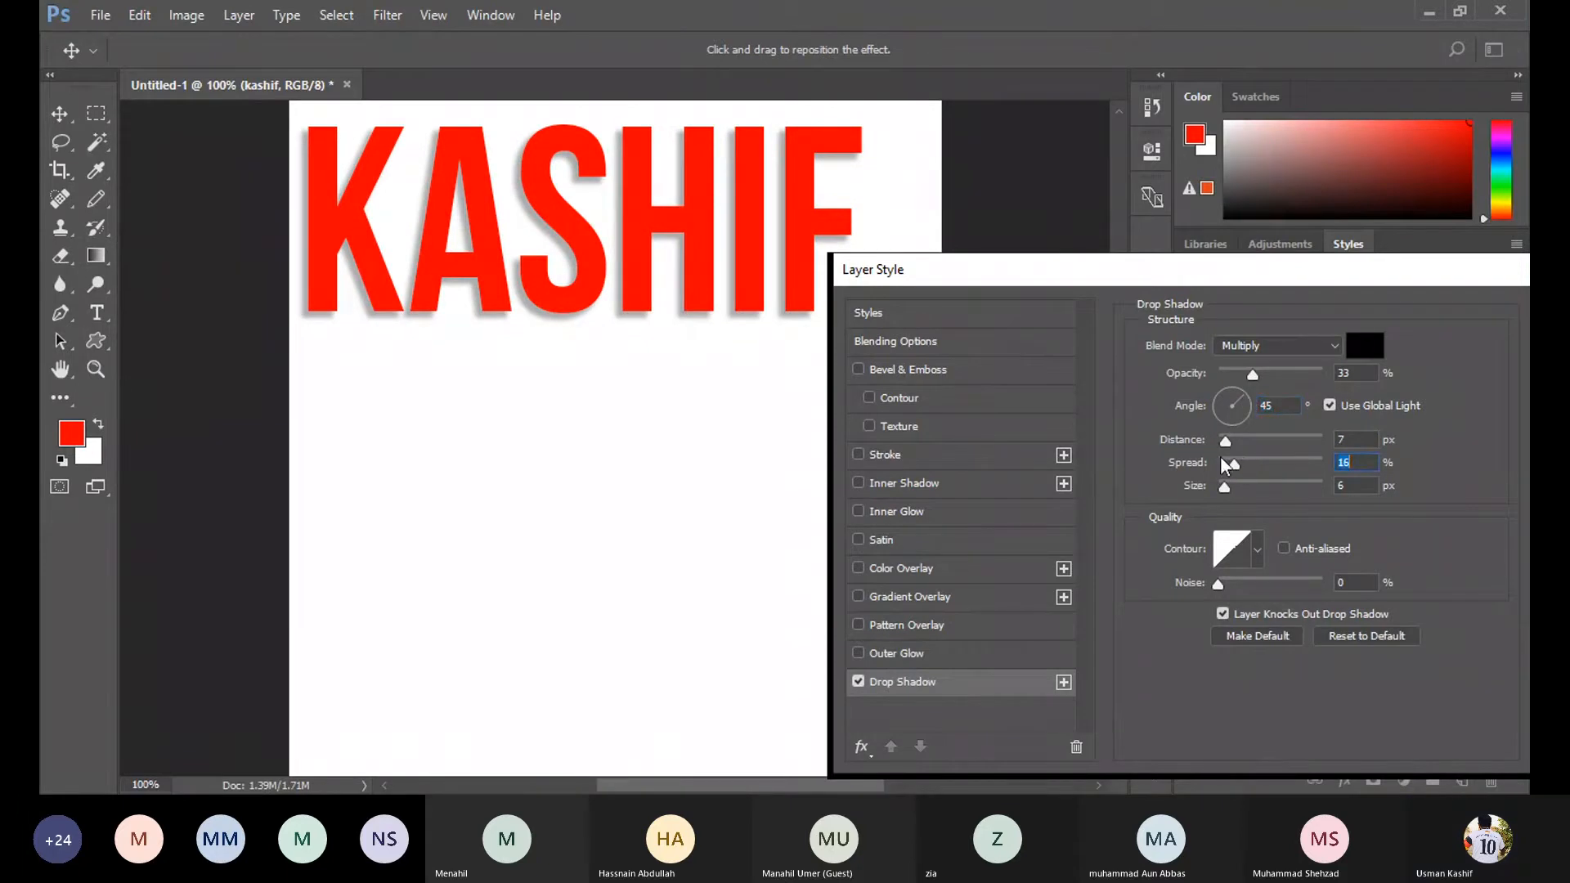
left_click_drag(1225, 440, 1226, 448)
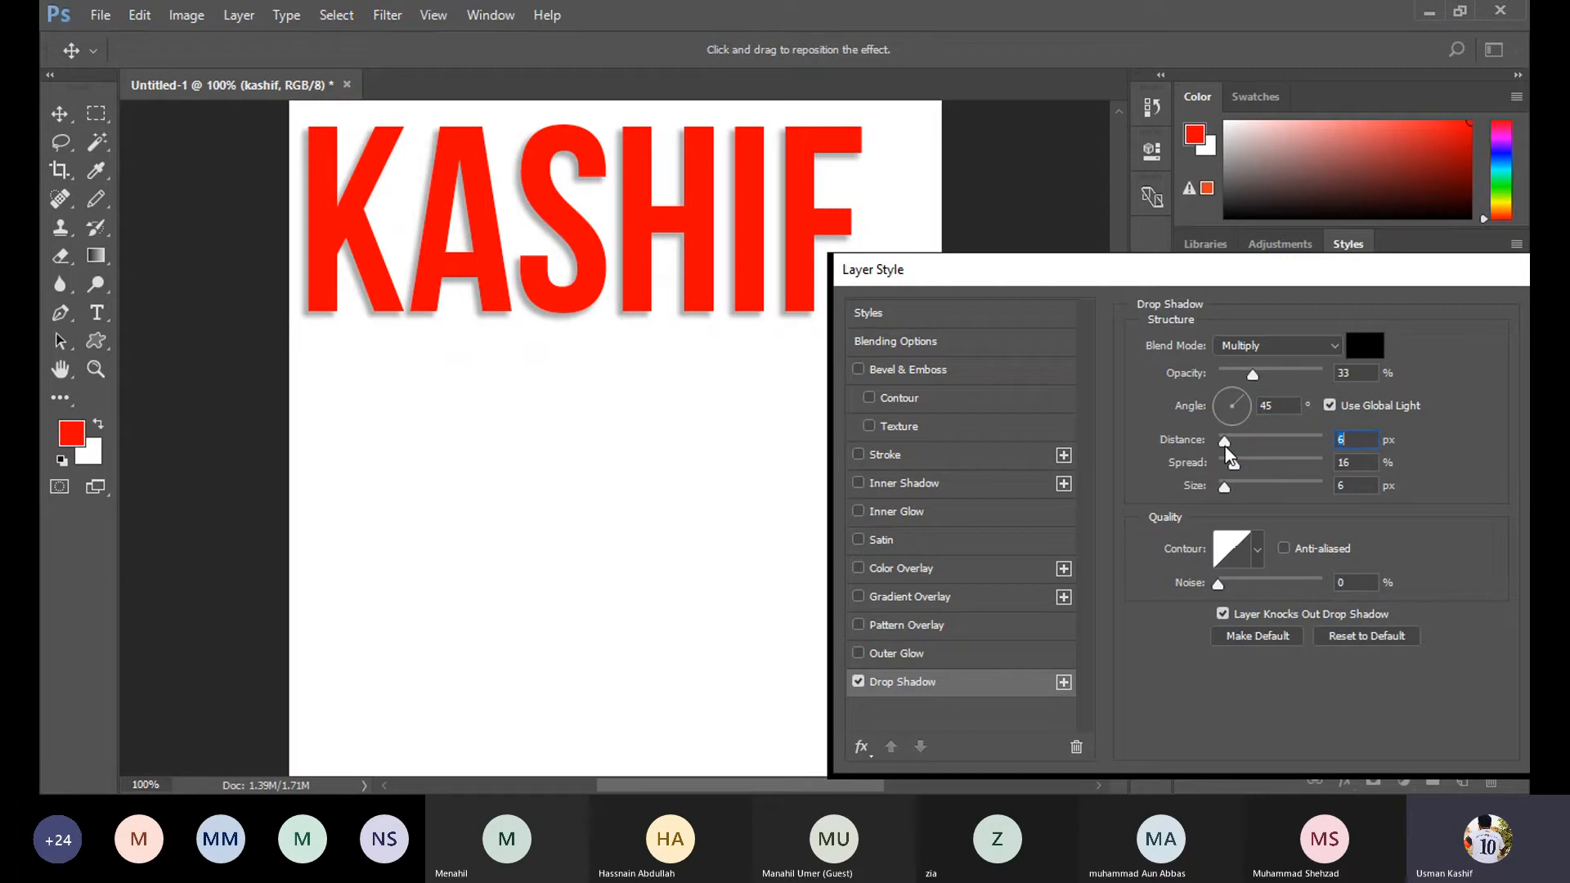
Fine-tune the shadow to 34% opacity, 33° angle, 12 px distance, 0% spread and 7 px size, and apply it to the red name text.
left_click_drag(1254, 377, 1254, 377)
mouse_move(1233, 461)
left_mouse_down()
mouse_move(1200, 462)
mouse_move(1230, 444)
left_mouse_up()
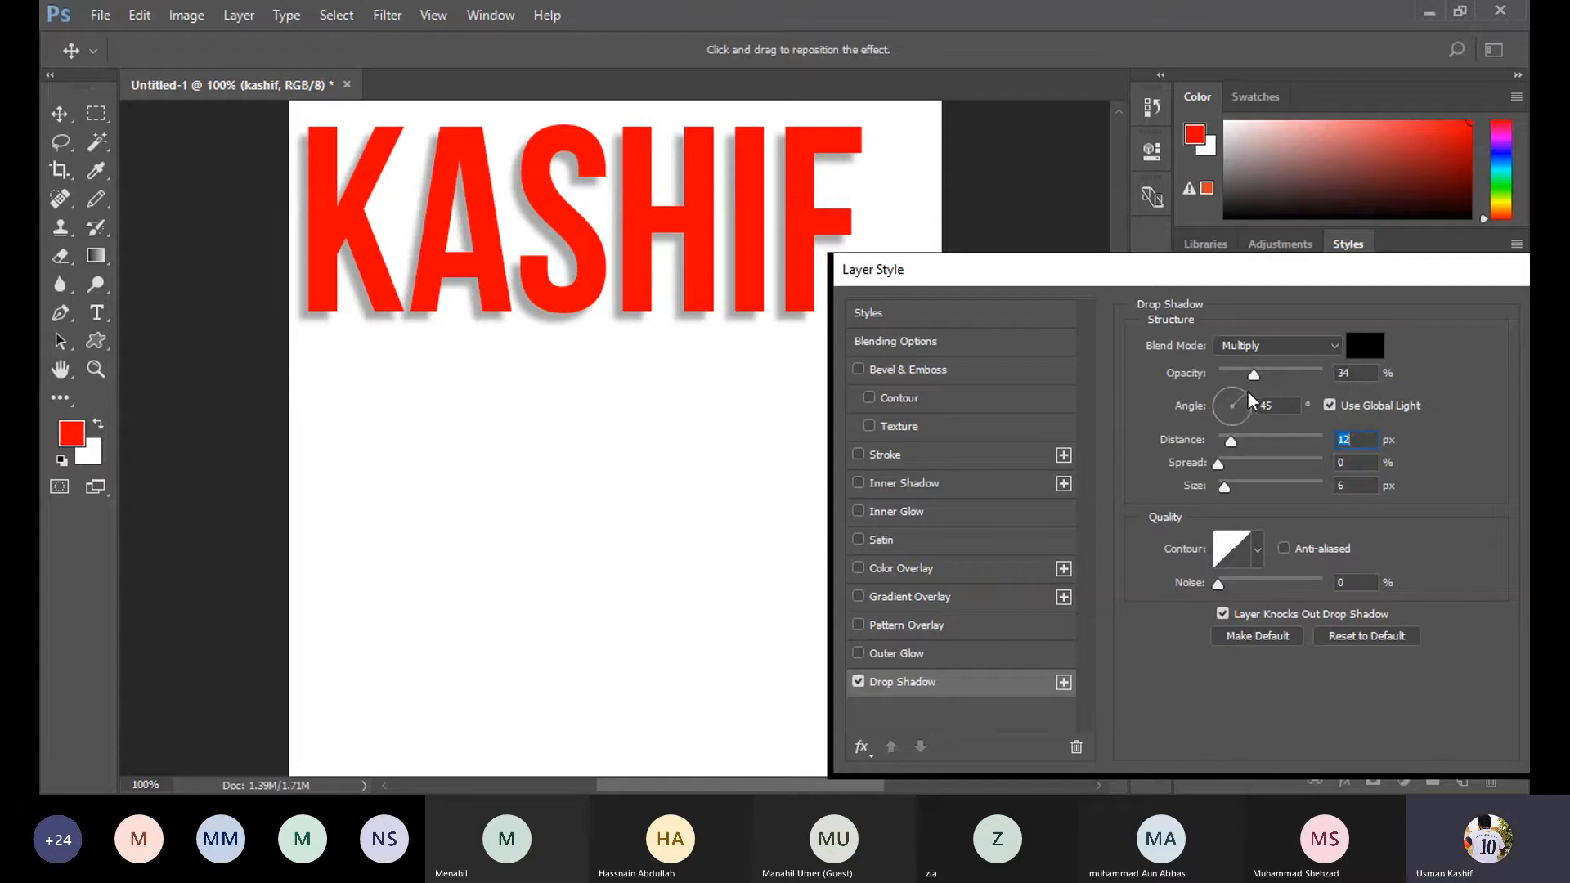
left_click_drag(1249, 391, 1249, 398)
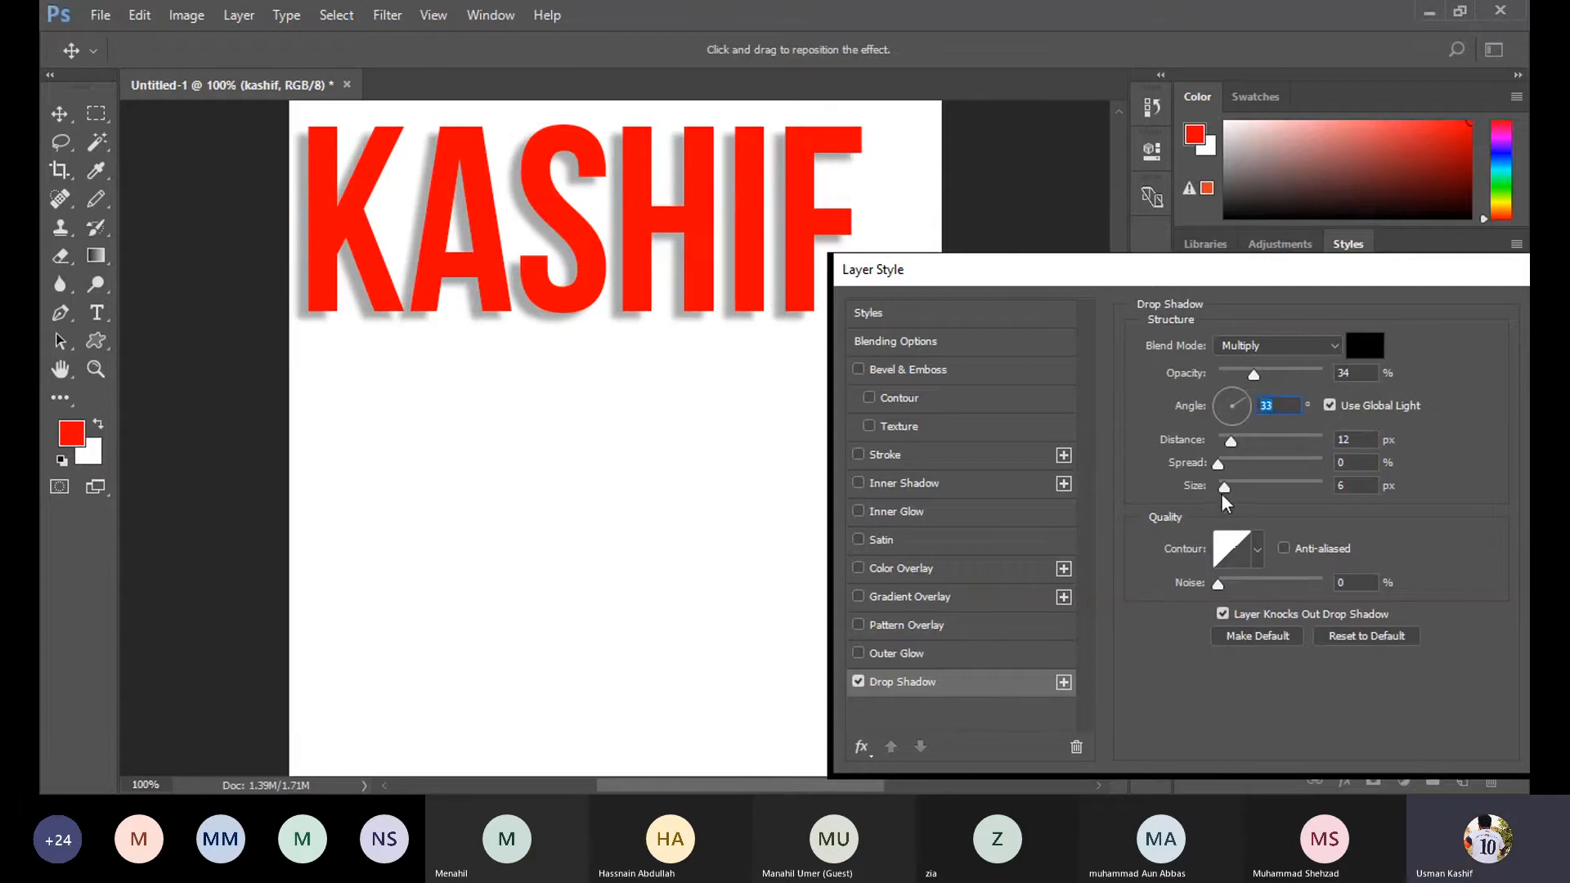
left_click_drag(1222, 491, 1225, 493)
left_click_drag(1265, 275, 1225, 247)
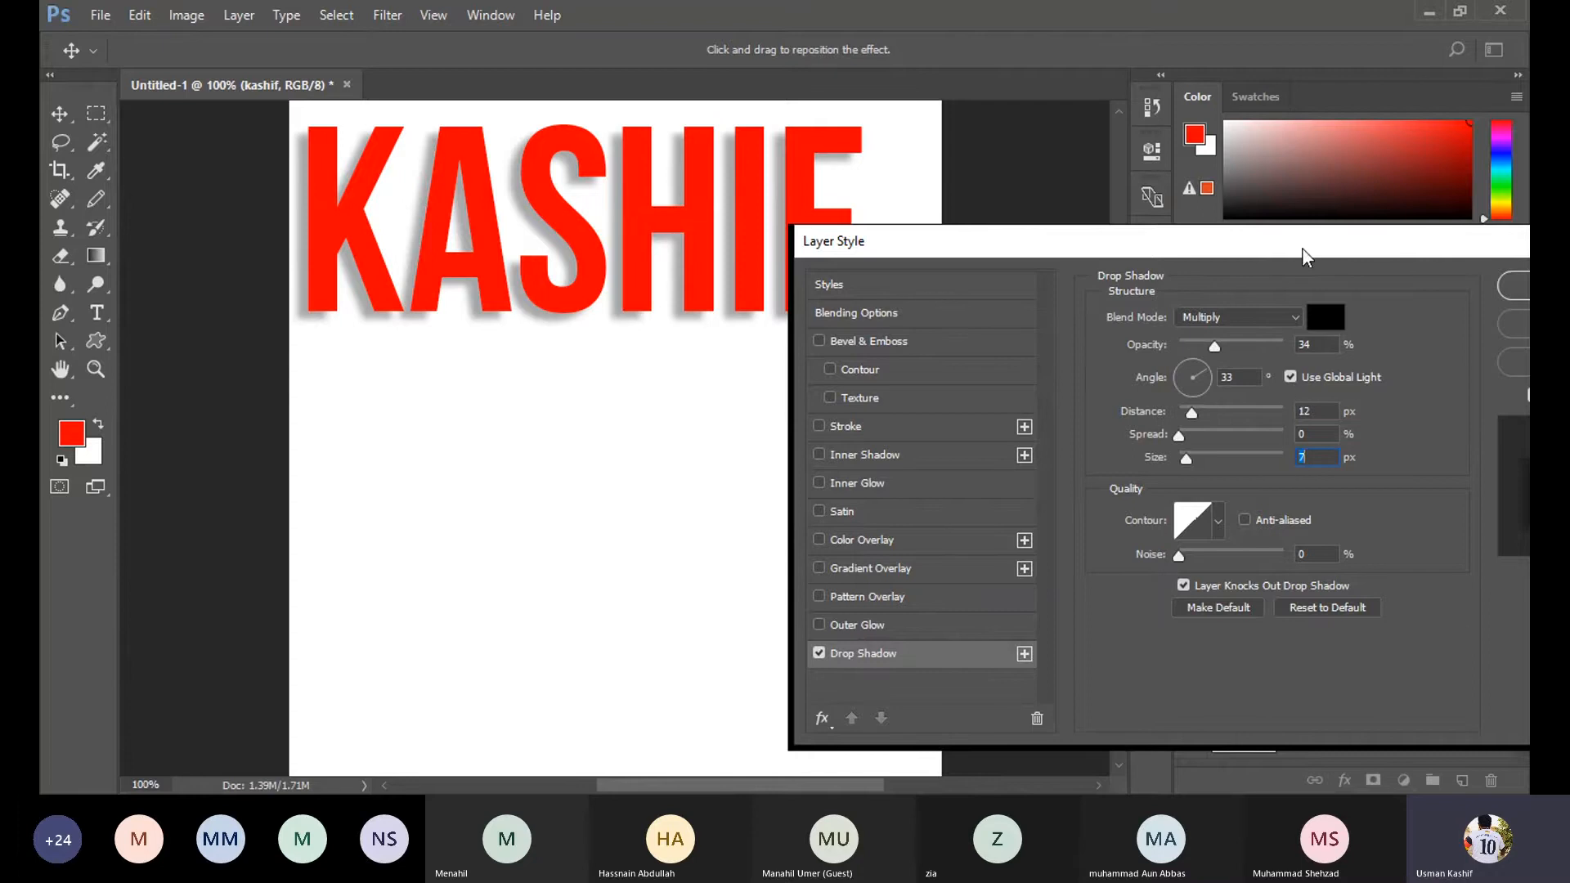
left_click_drag(1303, 252, 1225, 246)
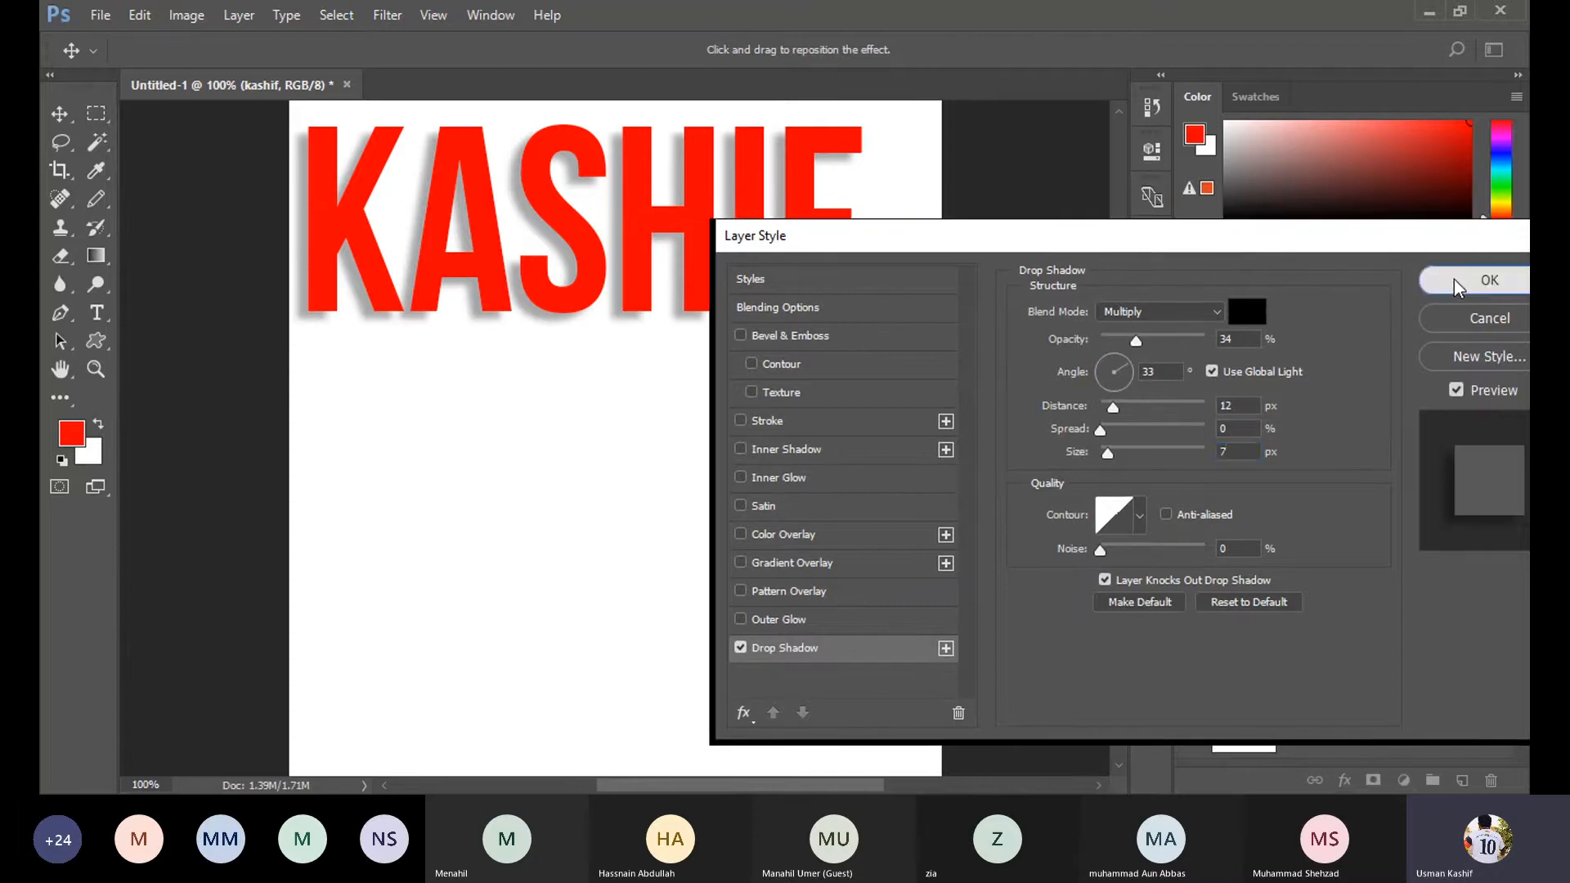
left_click(1477, 276)
left_click(780, 402)
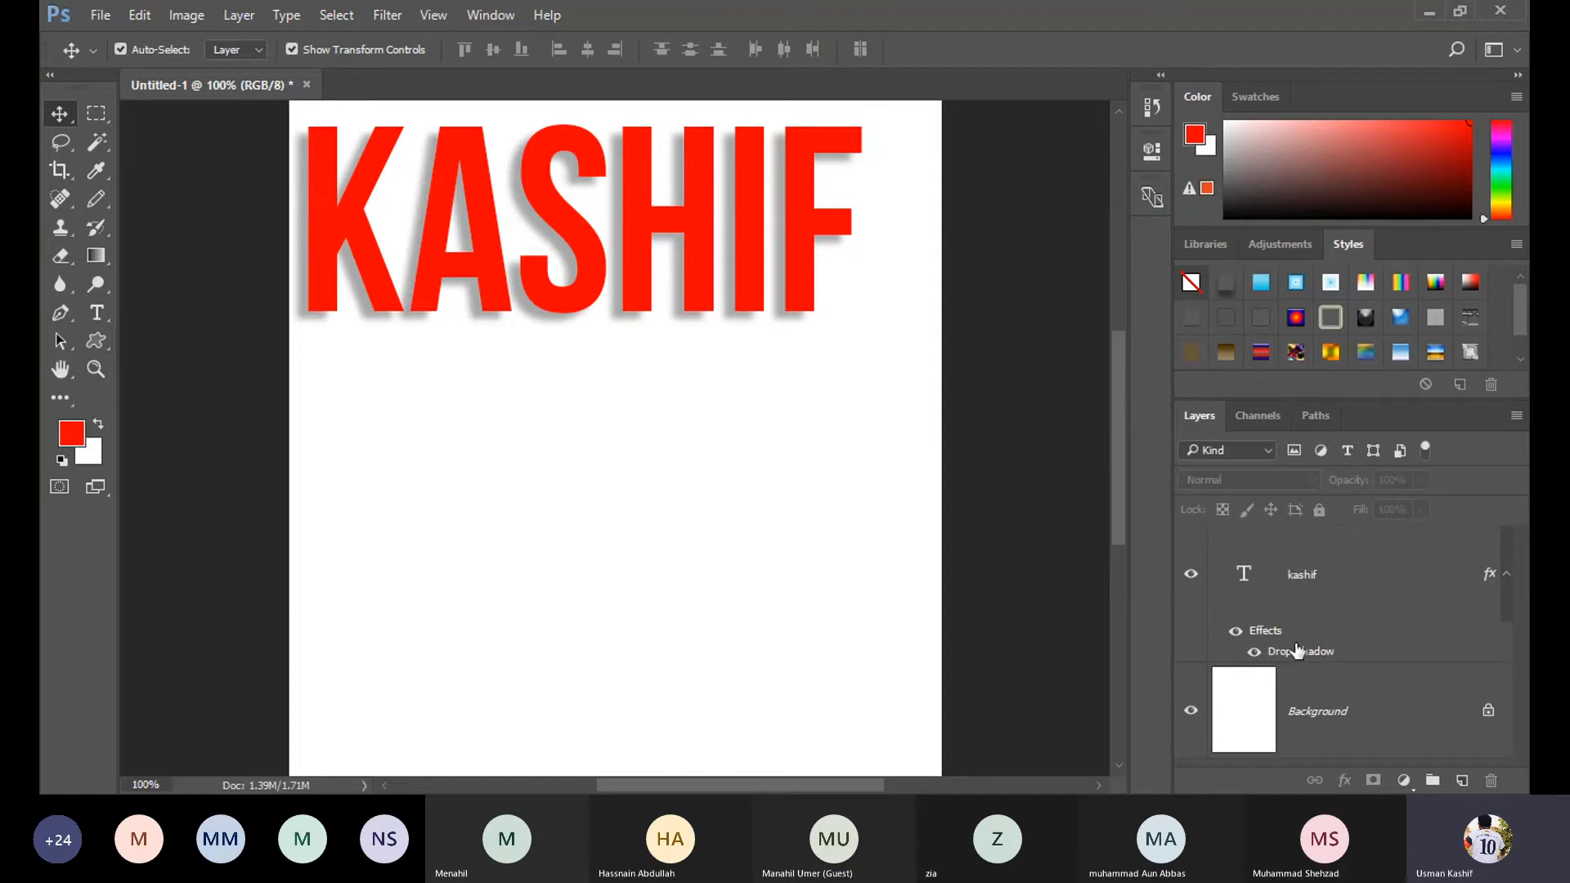
left_click(1304, 576)
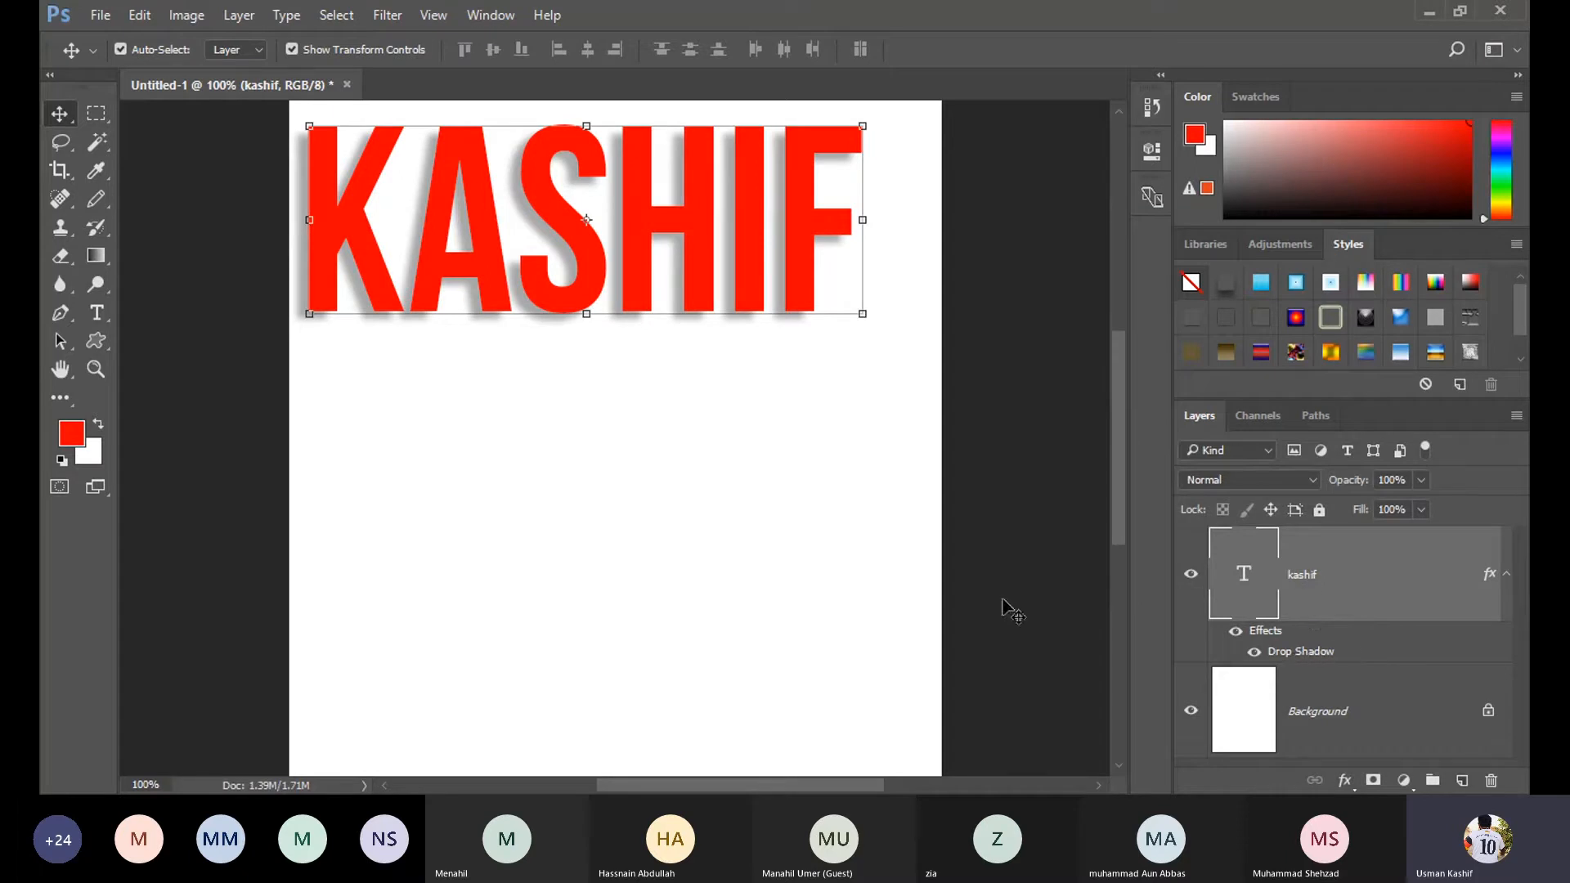
left_click(722, 515)
Add a new text line with the person's first name in capitals in the empty area below the red text.
left_click(97, 315)
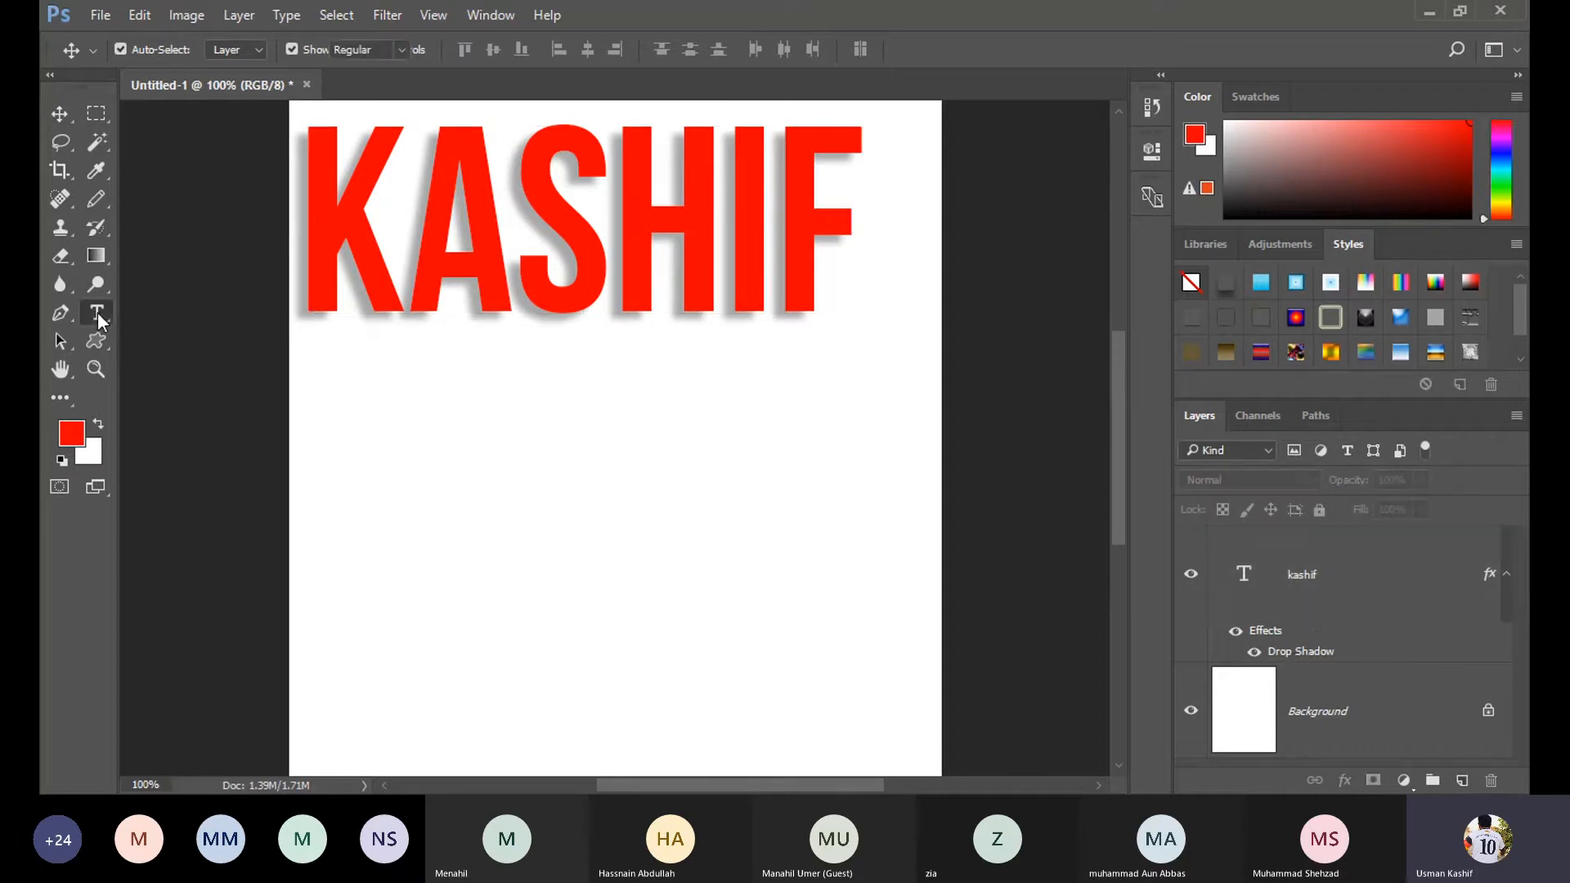
left_click(367, 478)
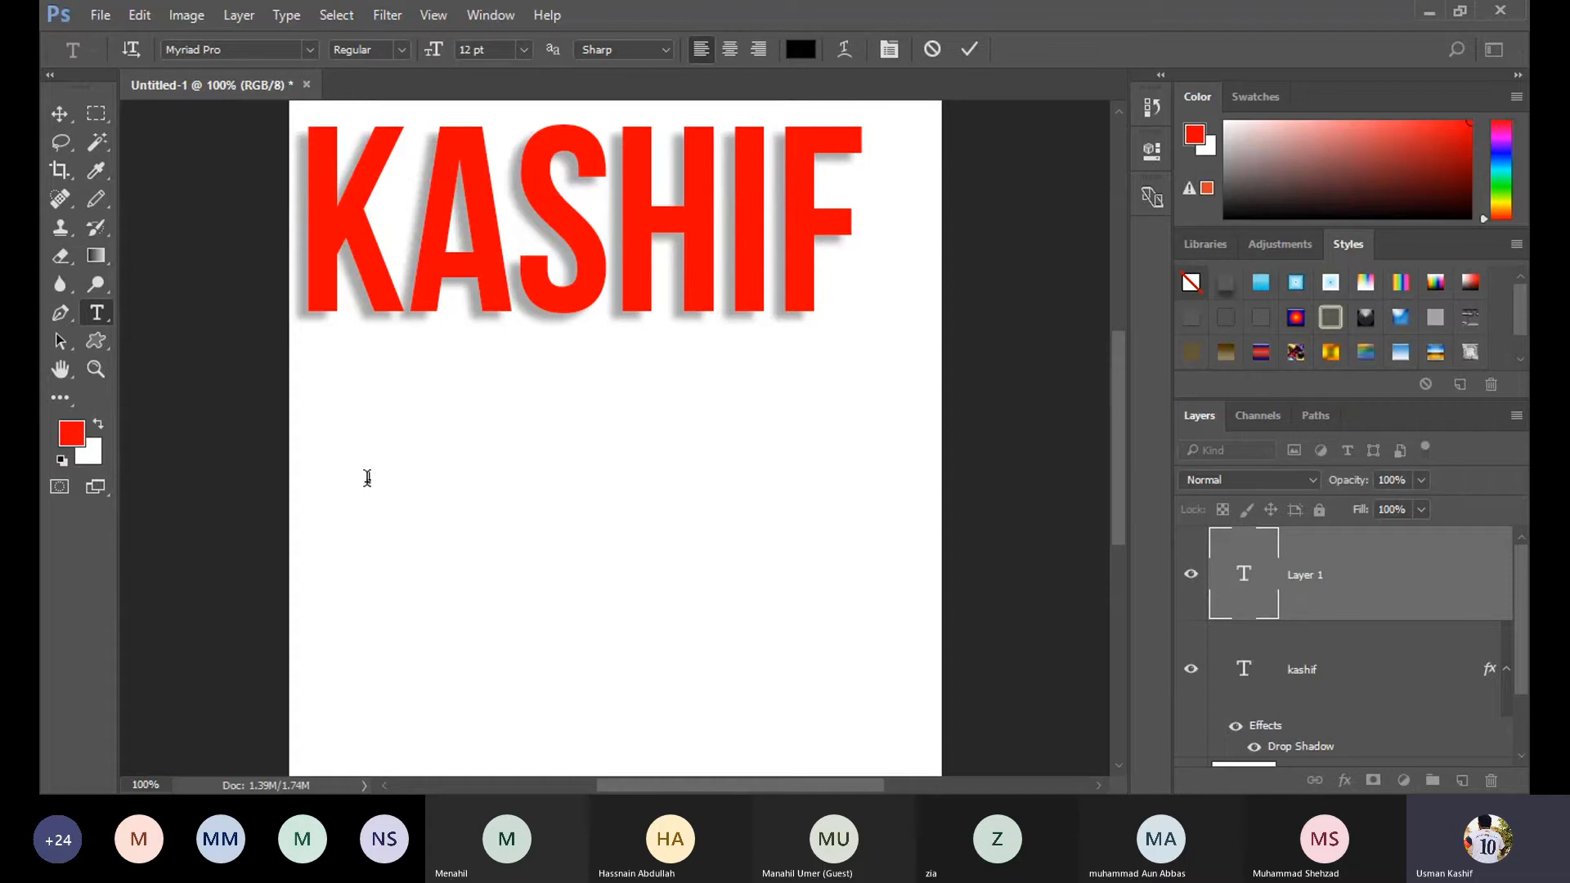
type("USMAN")
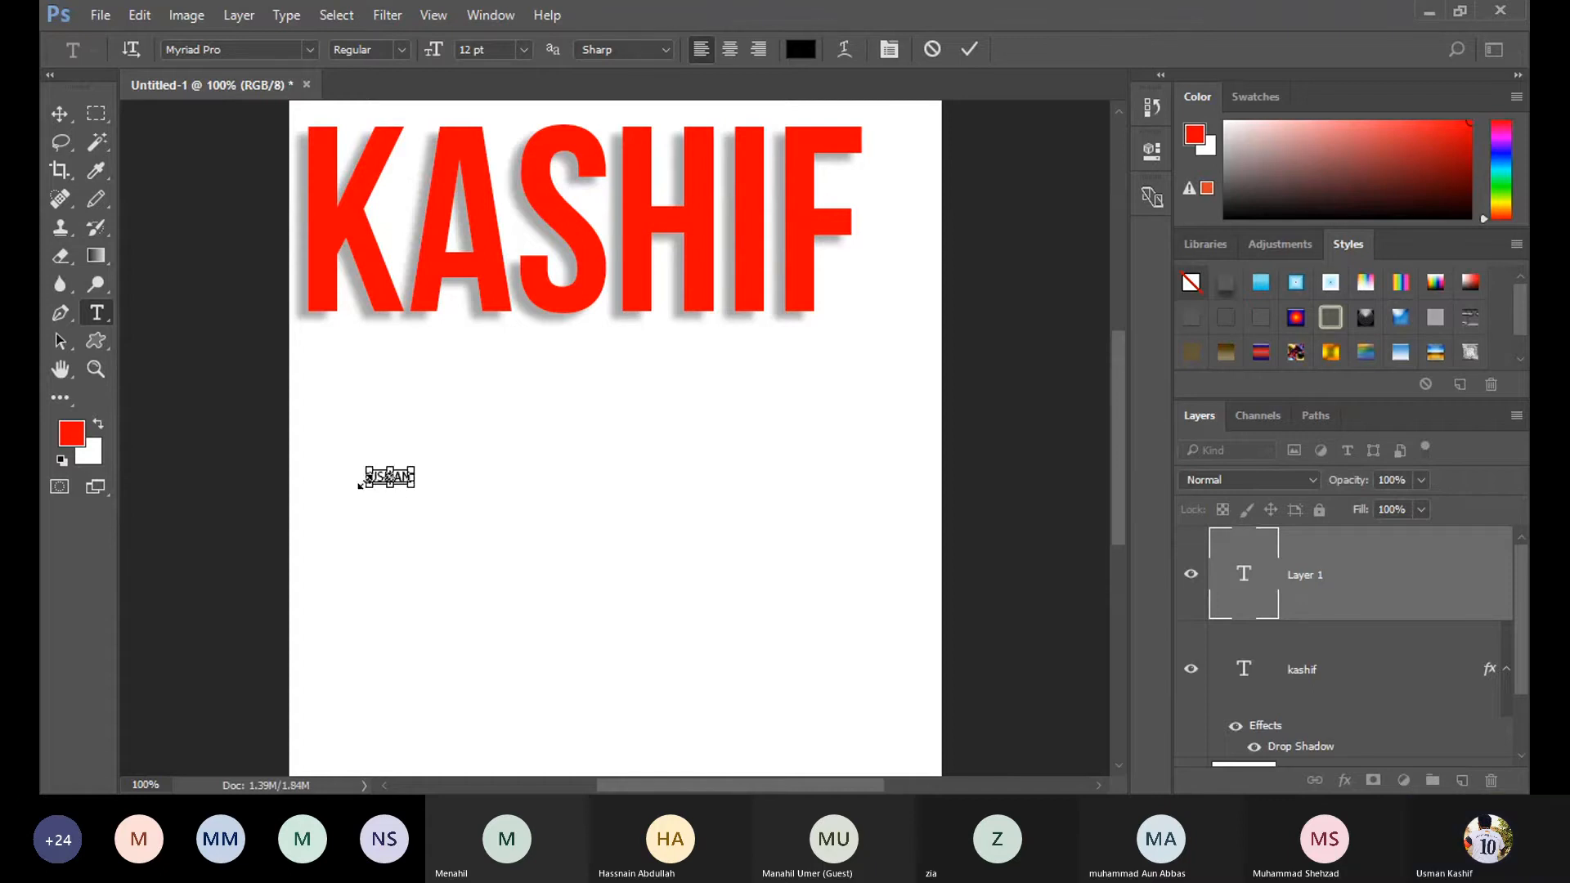
Set the new name text's font to Bebas Neue Bold.
left_click(219, 49)
type("b")
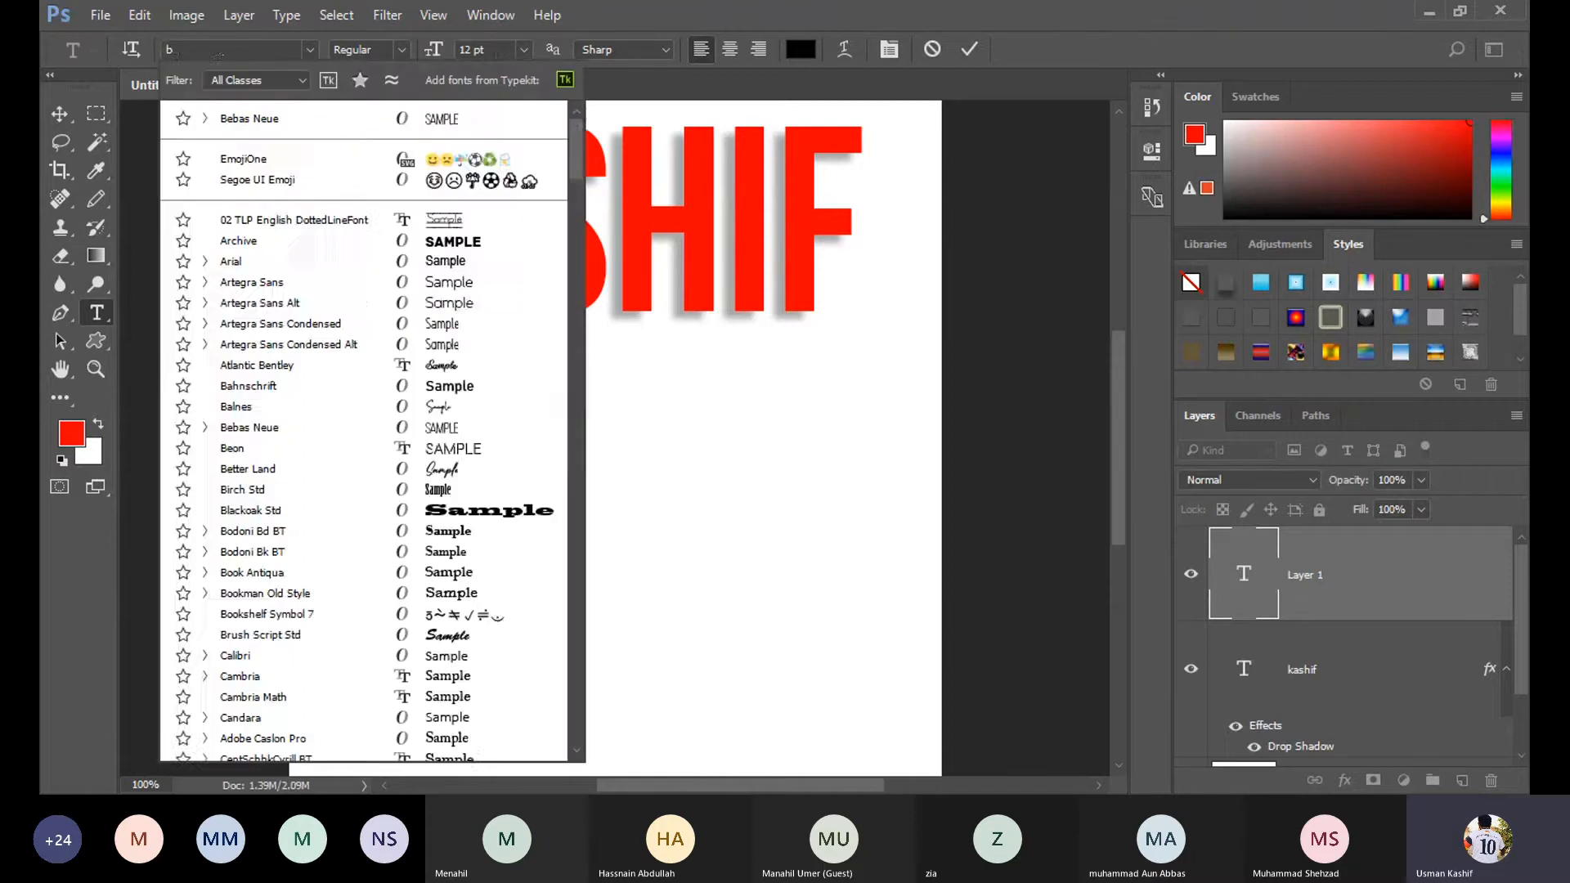
type("ebas")
key("Down")
key("Down")
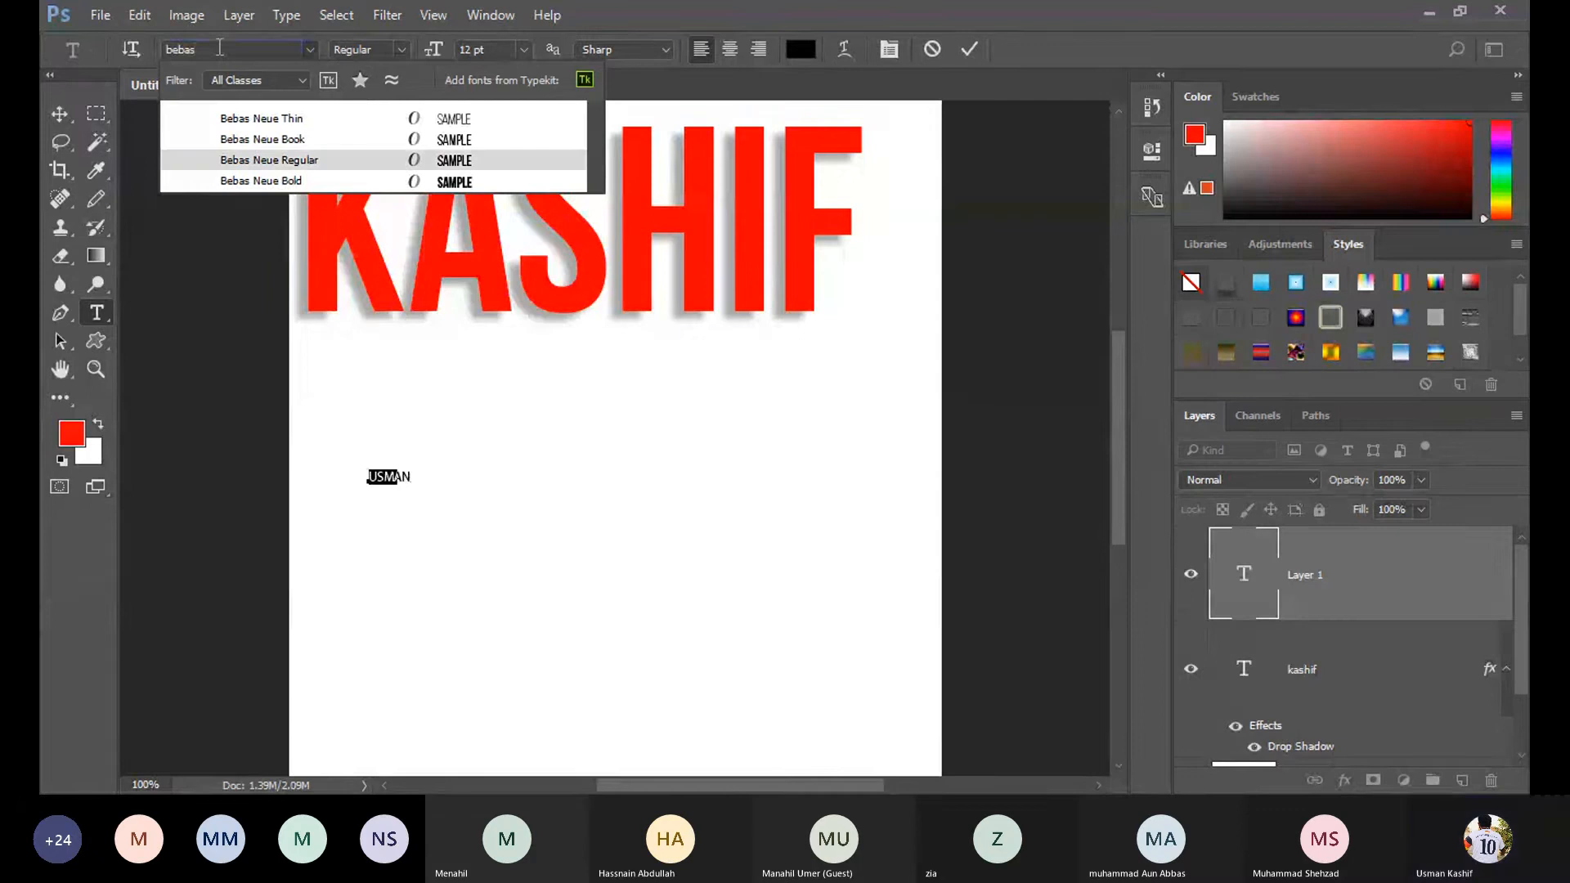
key("Down")
key("Return")
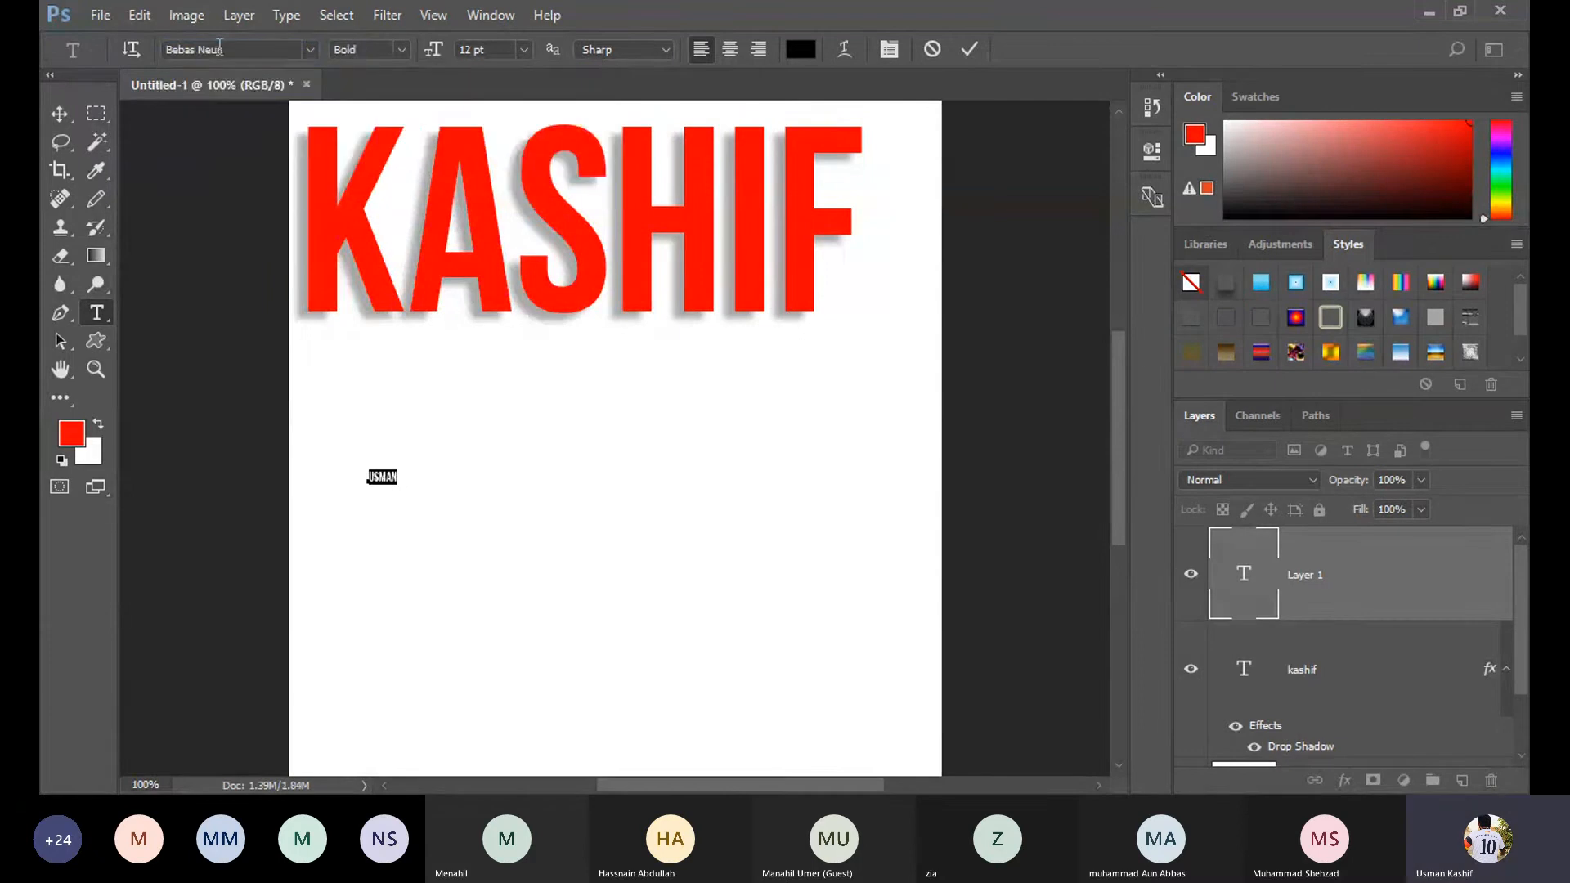
Scale the new name text up to about 1500% and place it directly beneath the red name text.
left_click(61, 119)
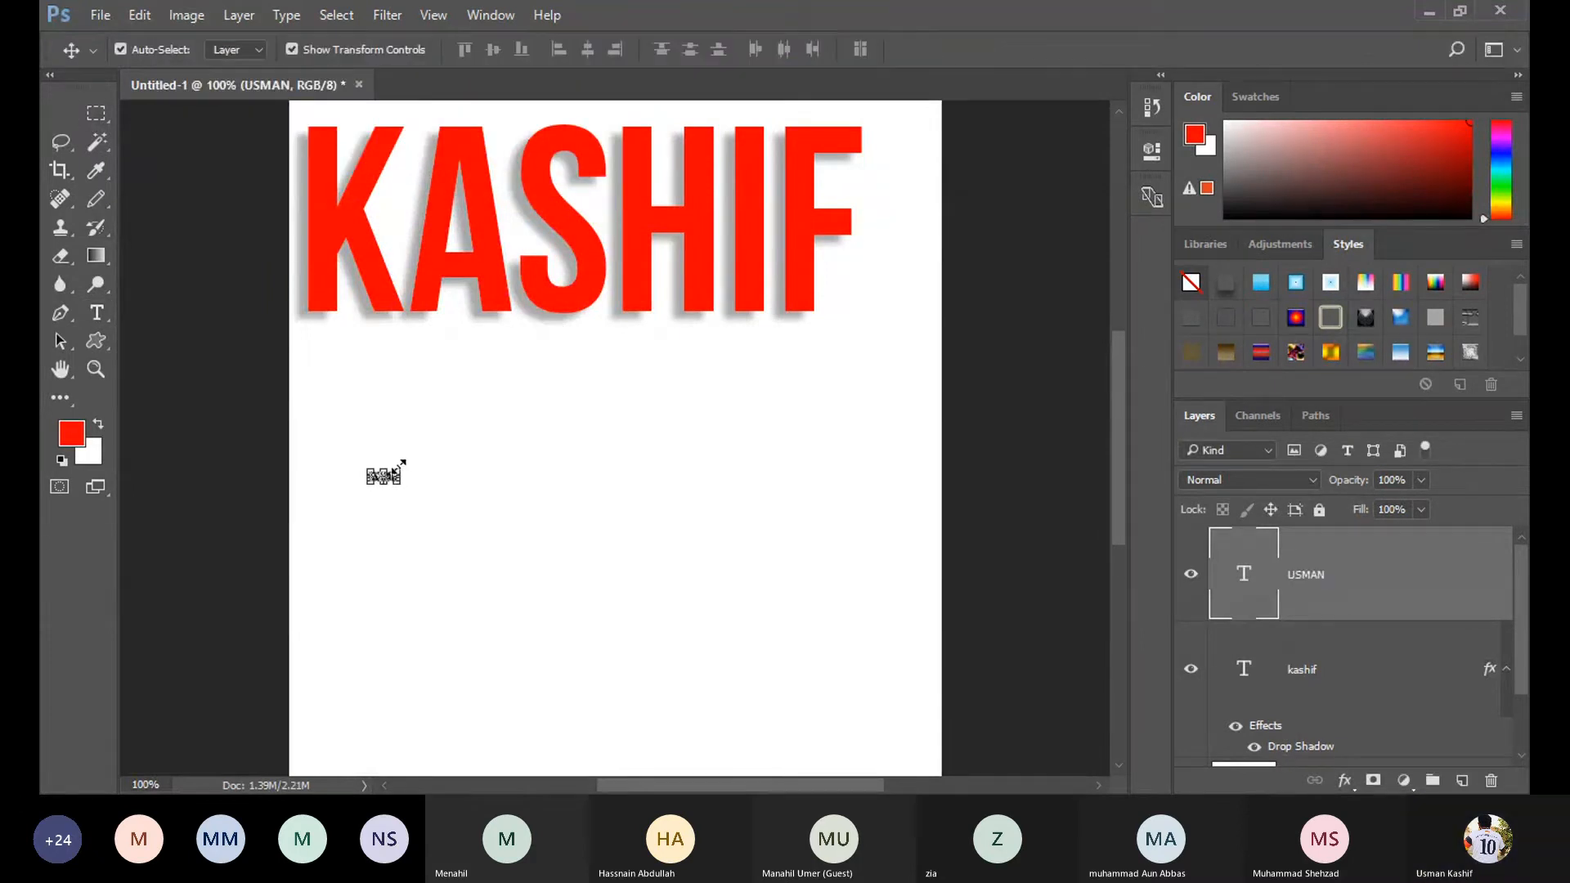
left_click_drag(401, 463, 789, 283)
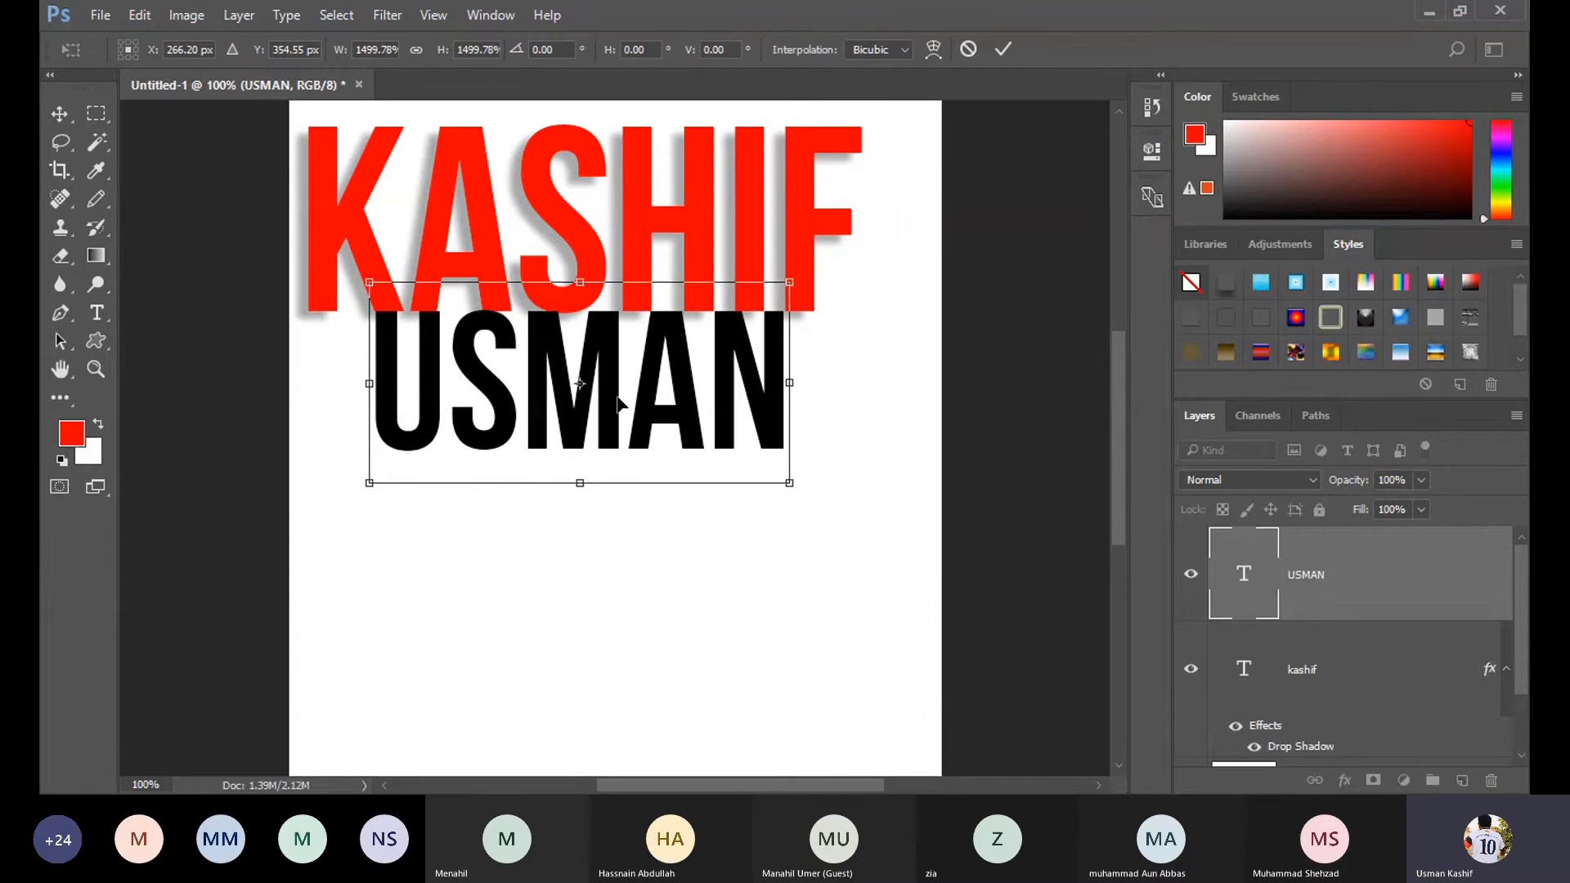
left_click_drag(619, 402, 578, 435)
key("Return")
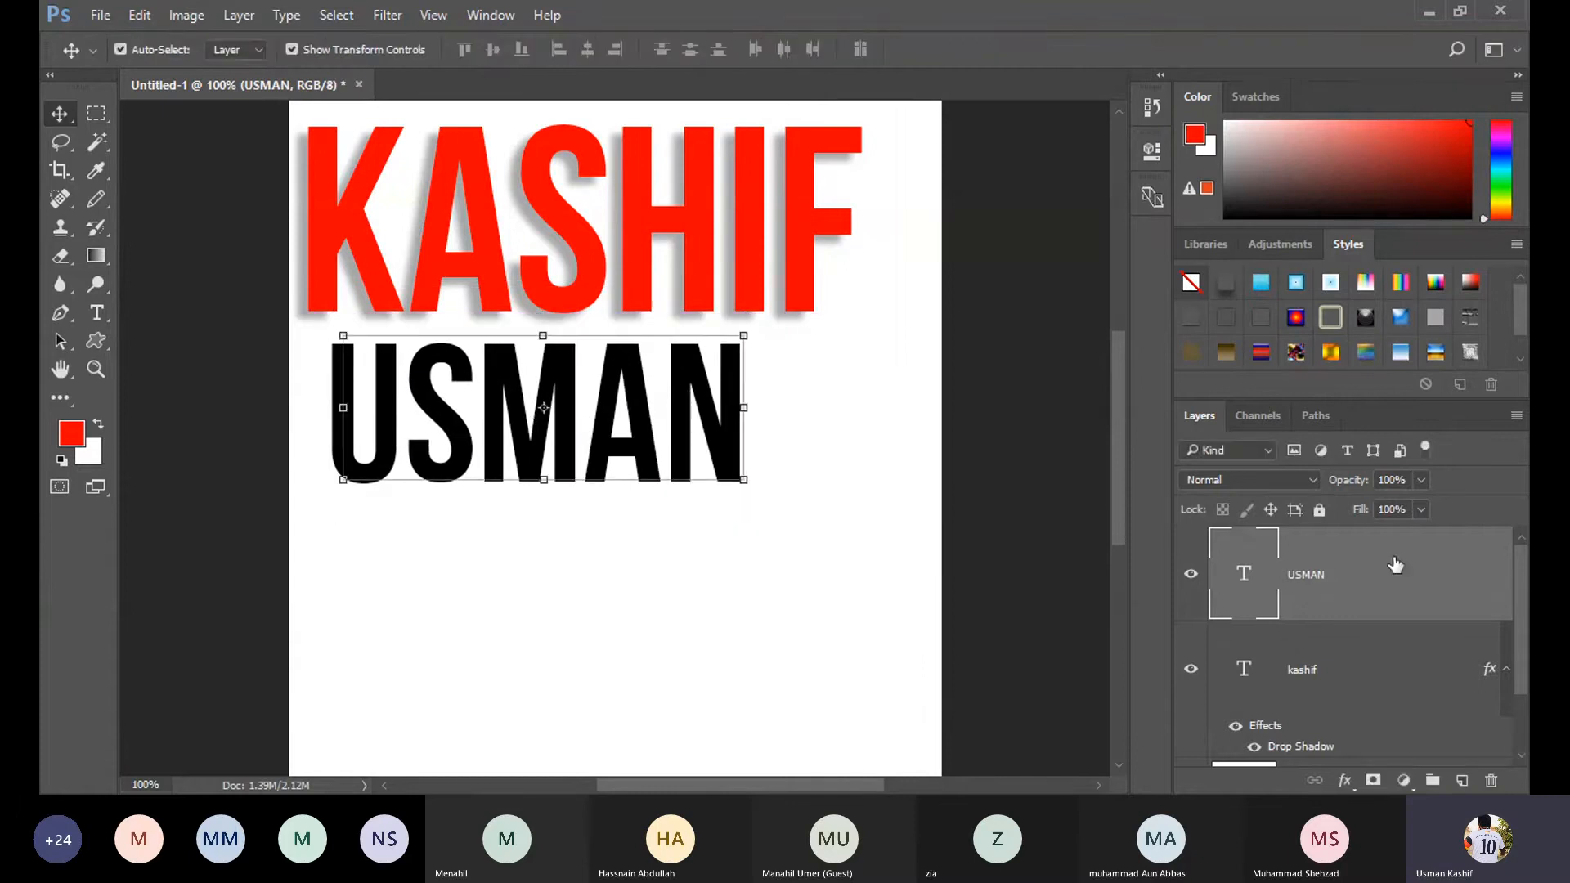
Enable a Drop Shadow on the black name text and set its global light angle to about 139°.
double_click(1458, 591)
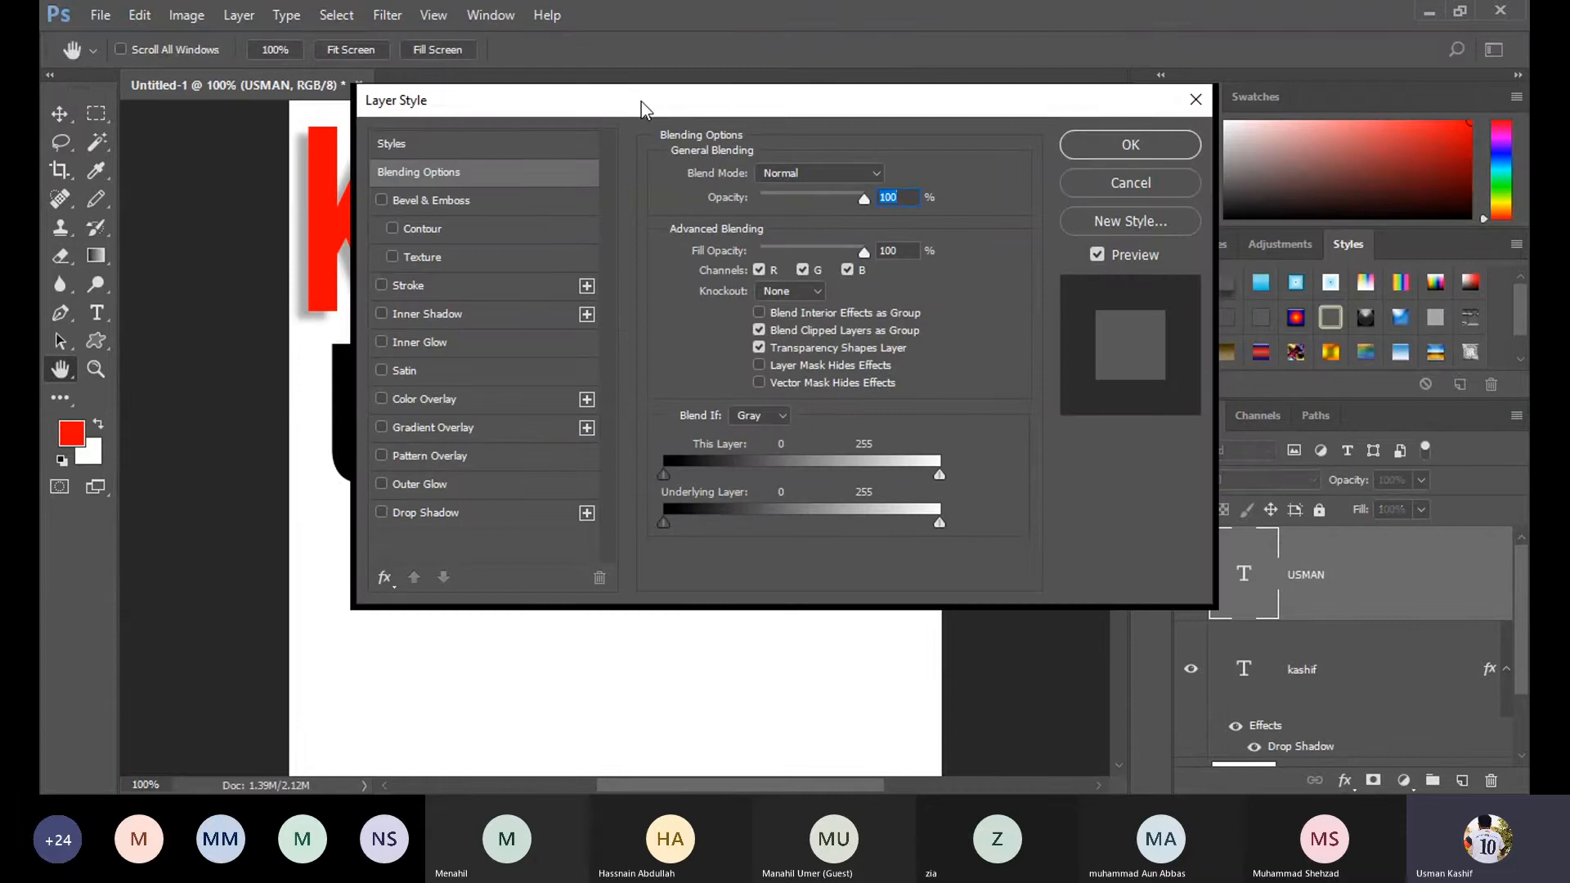
left_click_drag(642, 102, 1111, 230)
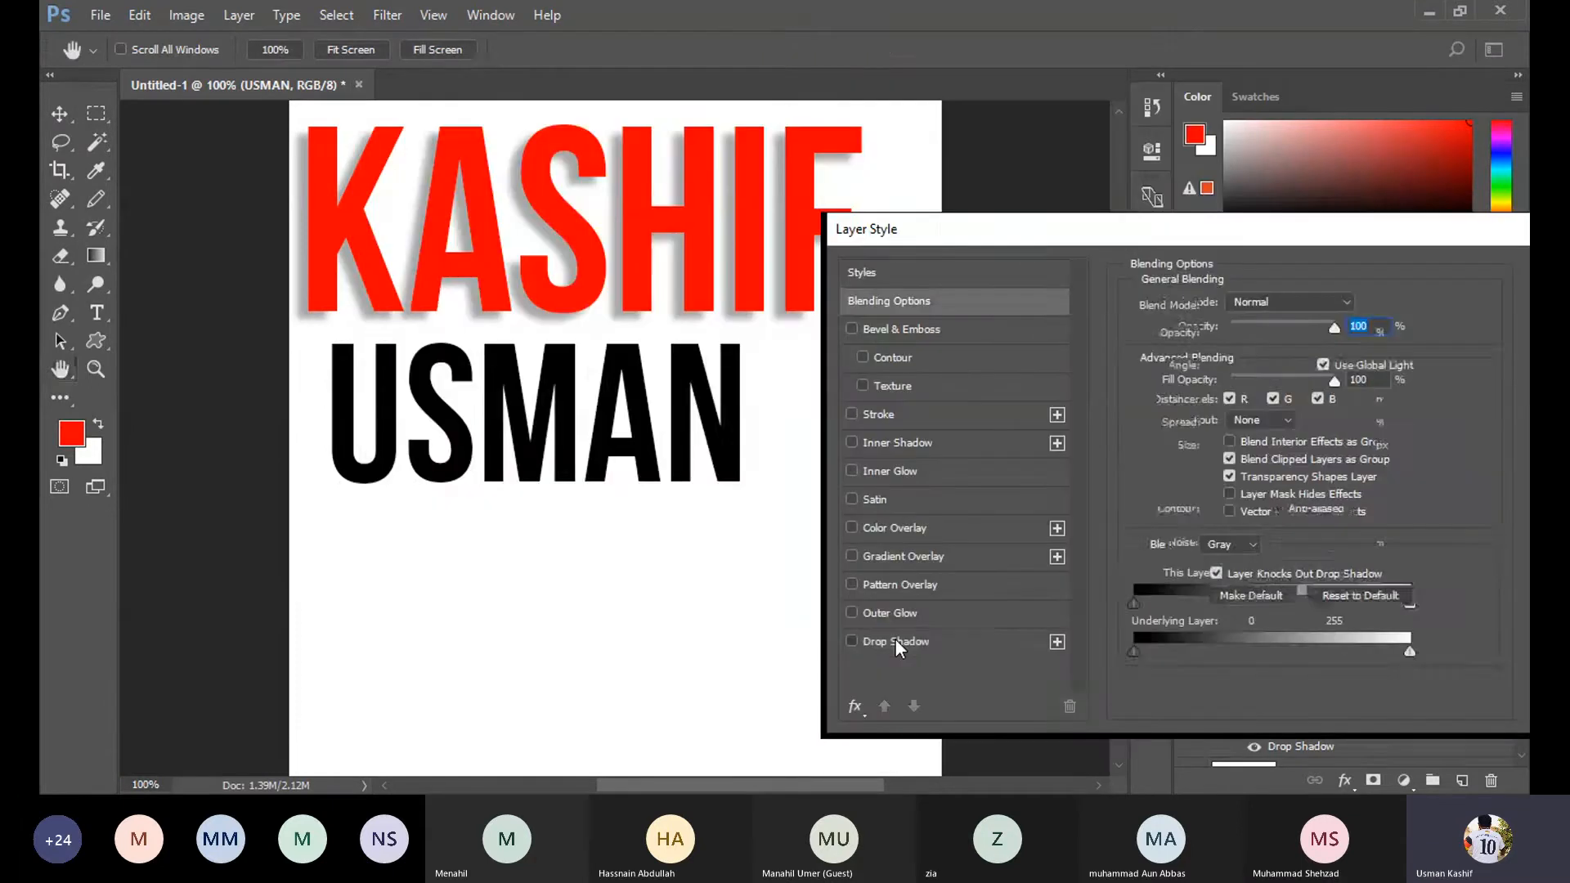
left_click(897, 641)
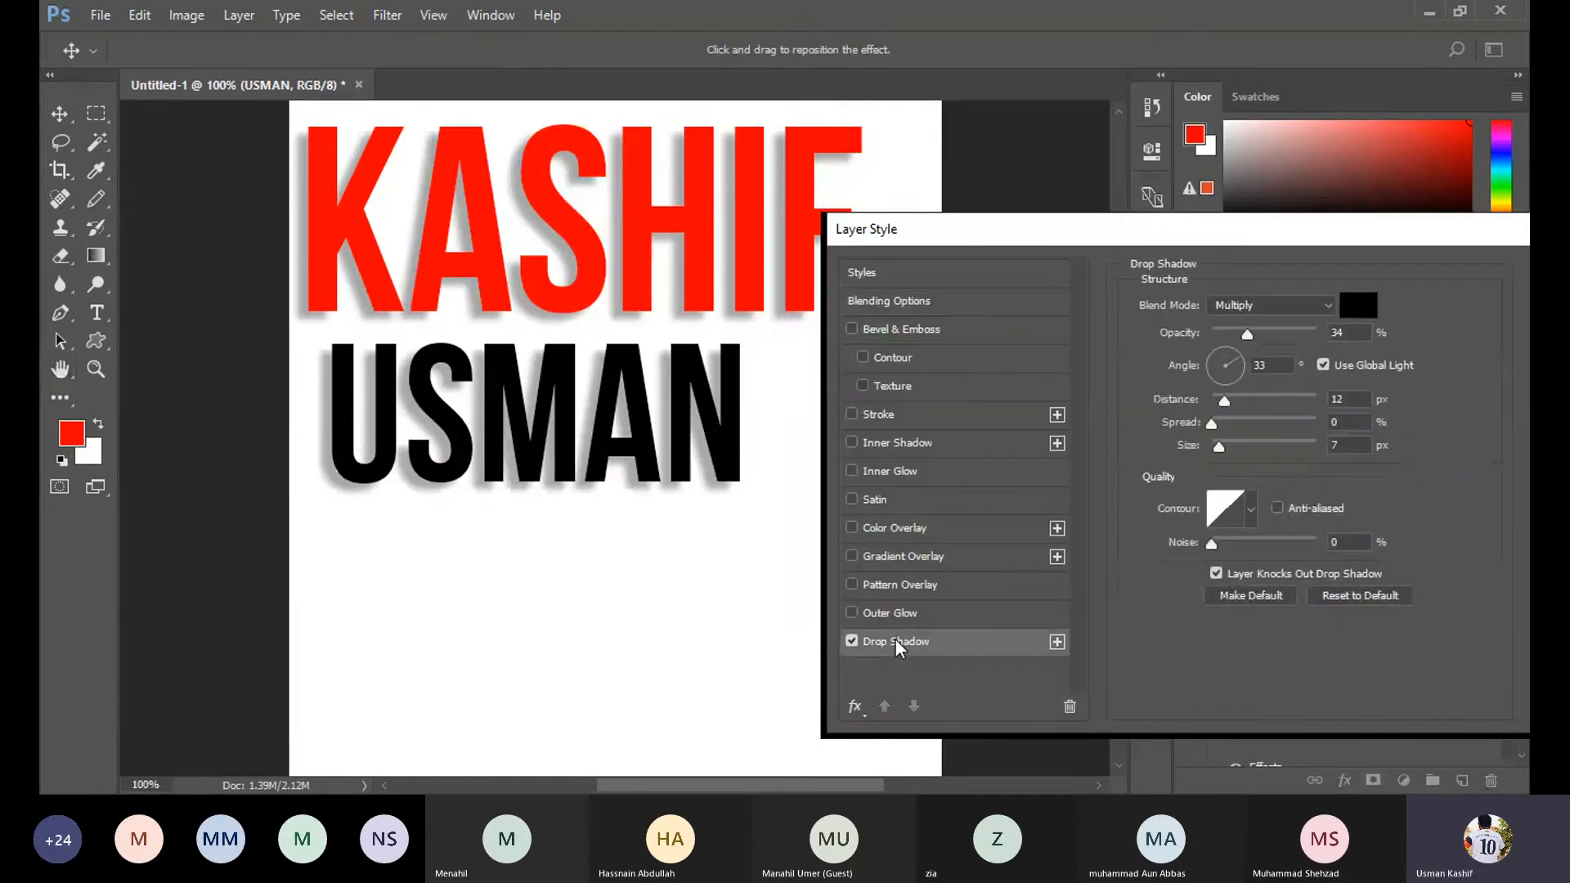
left_click(1220, 355)
left_click(1217, 365)
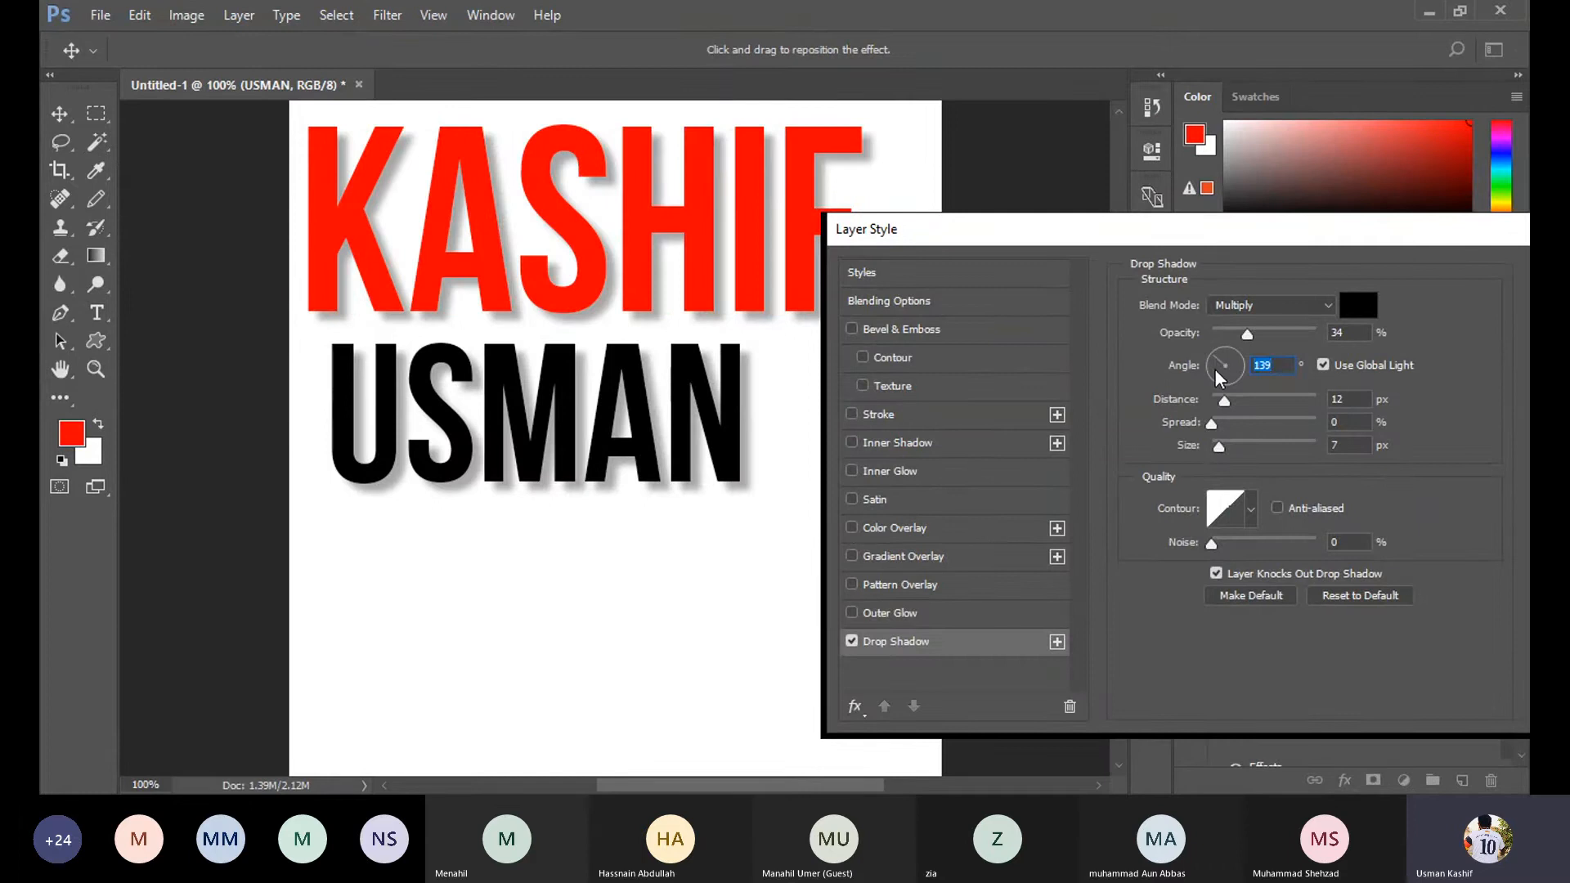
Try global light angles of 90°, 45°, 4° and -33° on the black name text's drop shadow.
left_click(1216, 369)
left_click(1214, 350)
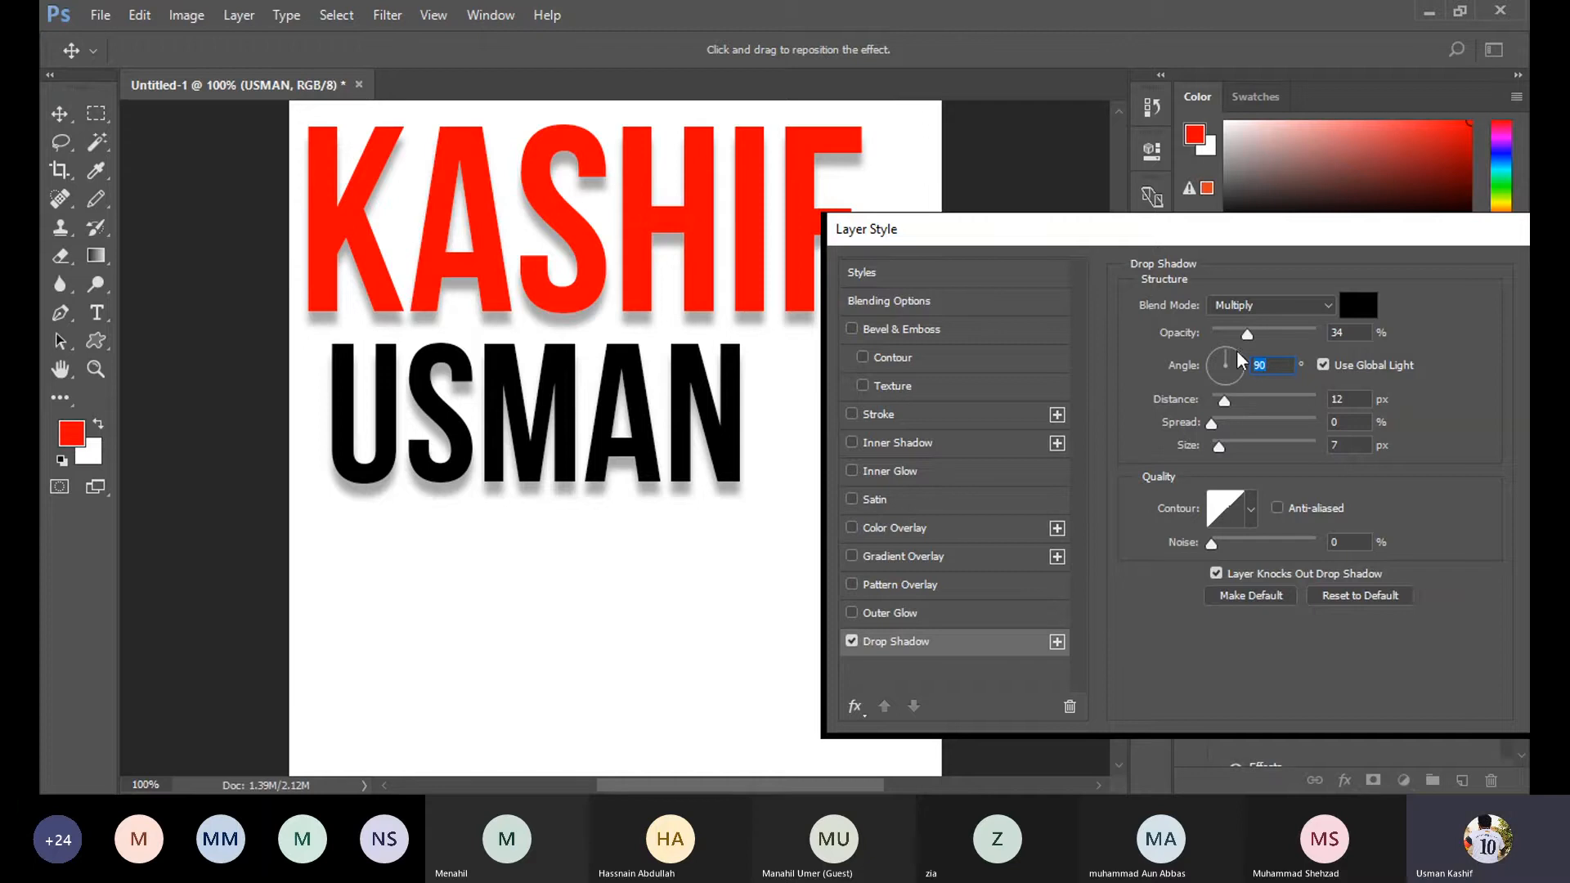
mouse_move(1225, 401)
left_mouse_down()
mouse_move(1240, 401)
mouse_move(1225, 404)
left_mouse_up()
left_click(1237, 355)
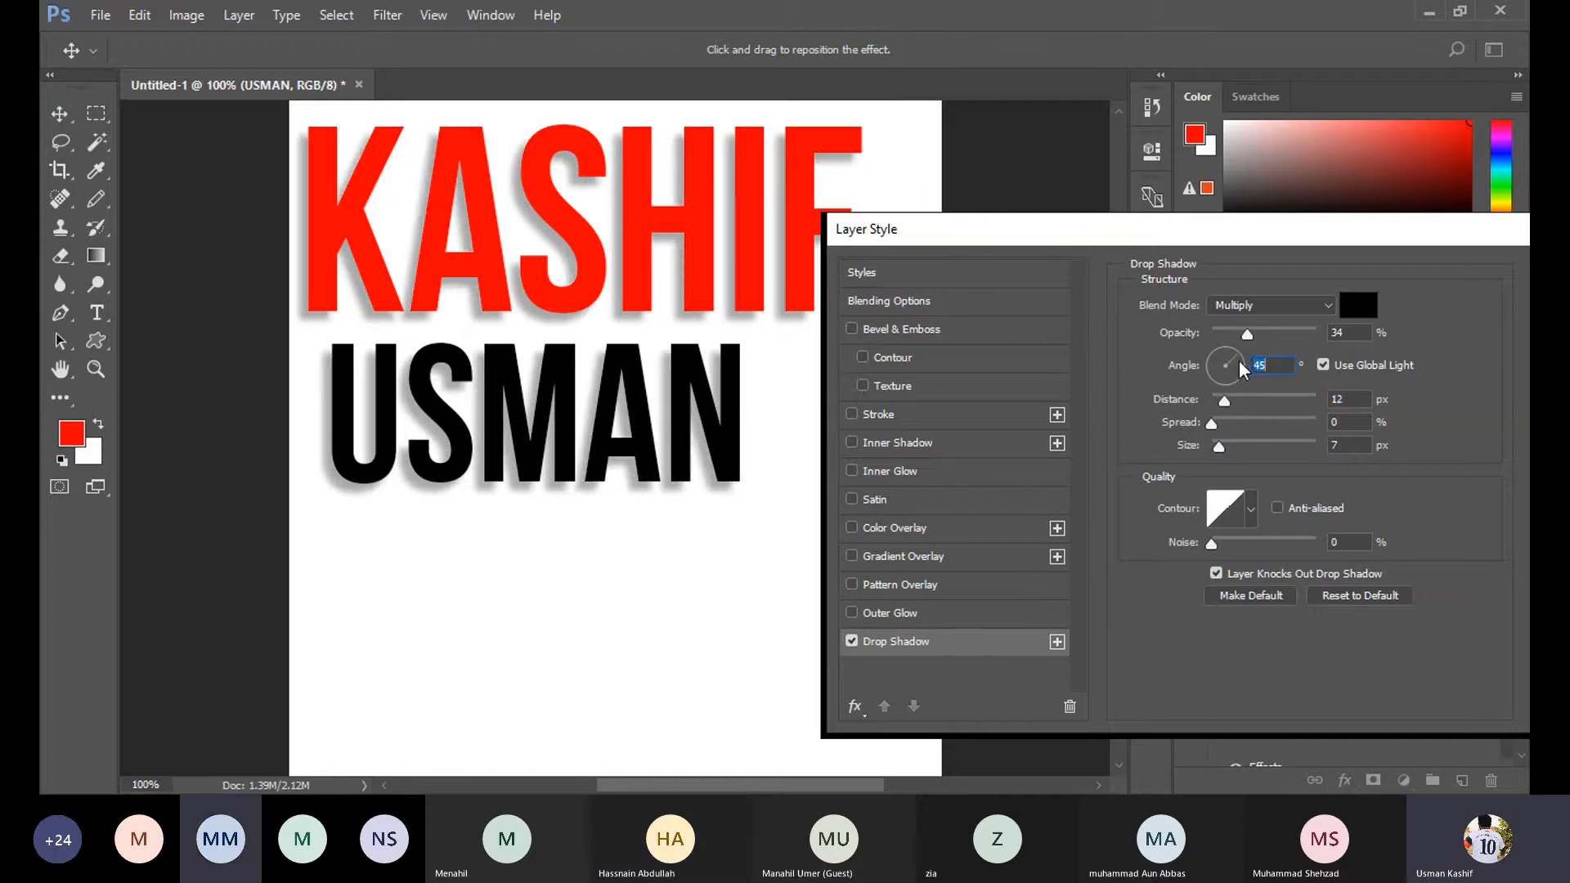
left_click(1243, 365)
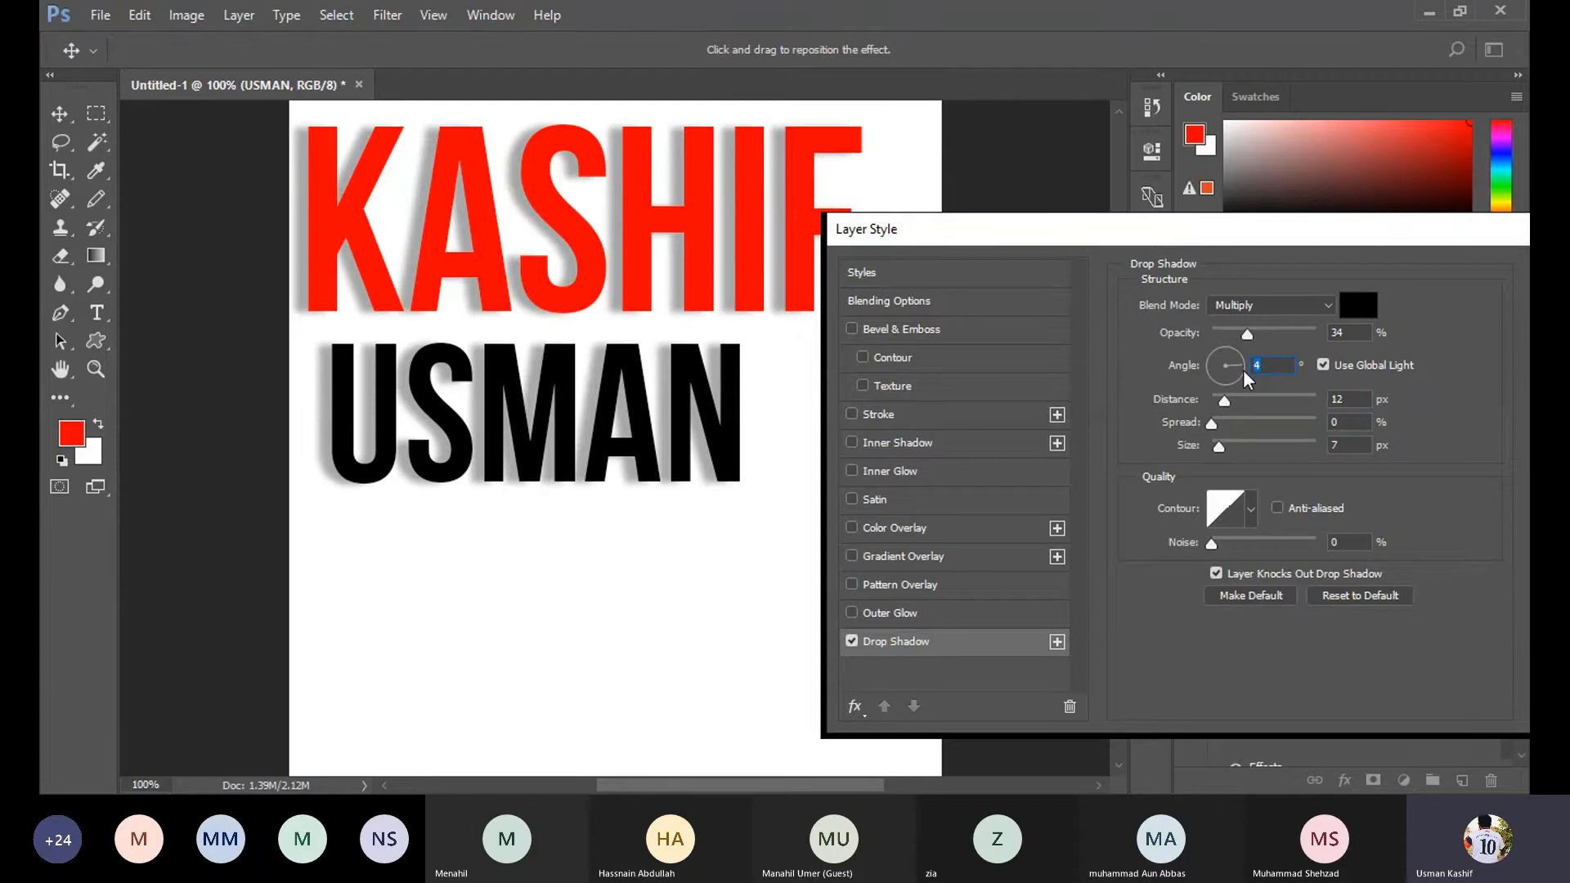
left_click(1241, 377)
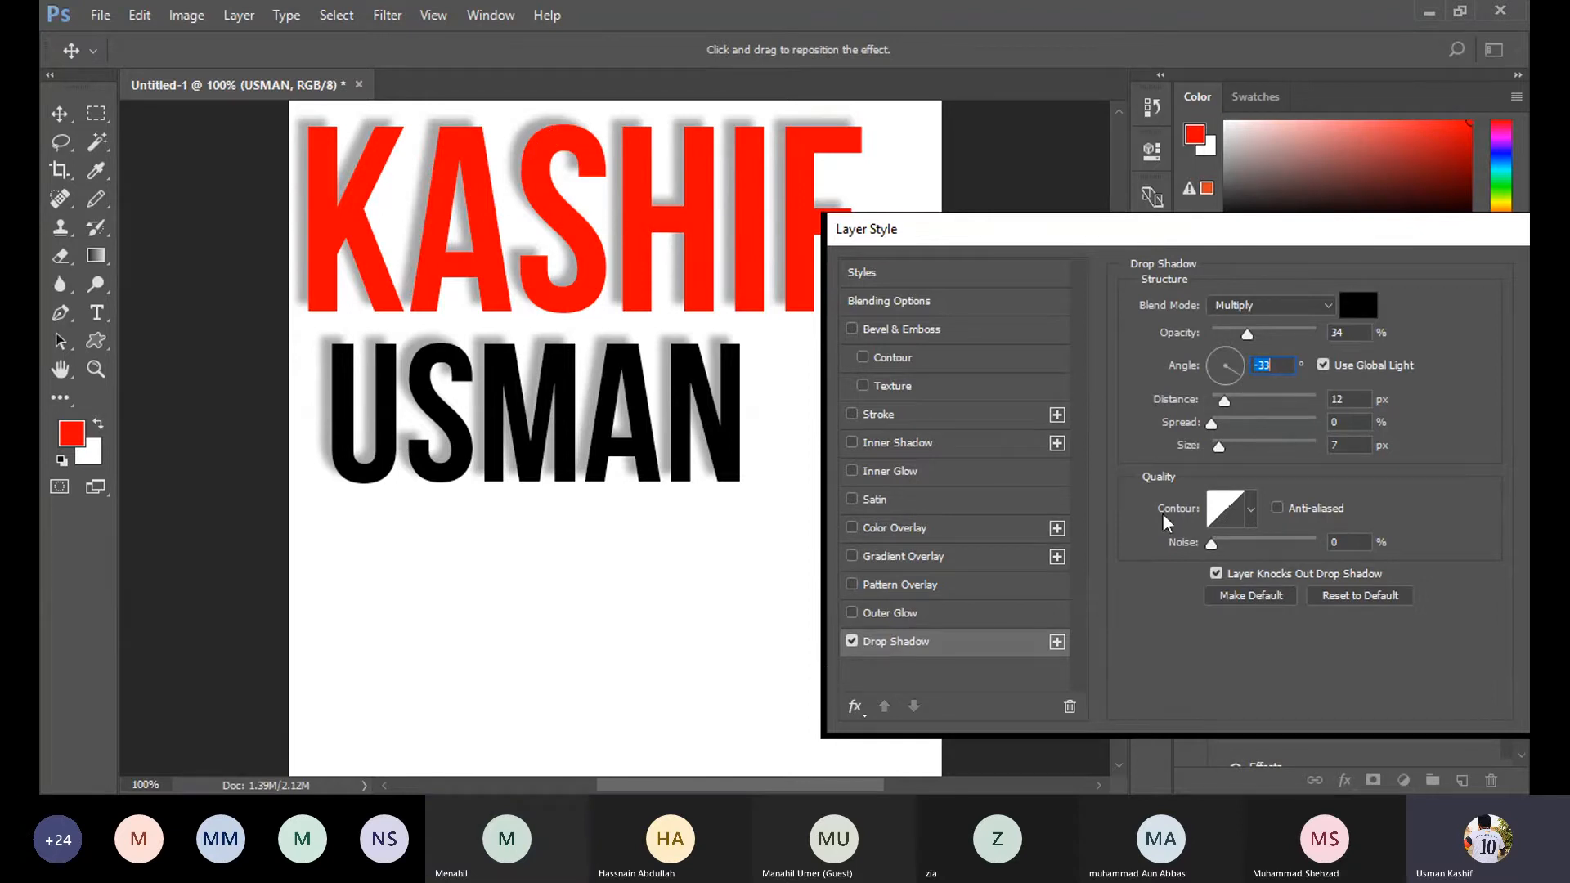
Try the black text's drop shadow without Global Light at a 58° angle and 17 px distance, and cancel the layer style.
left_click(1322, 364)
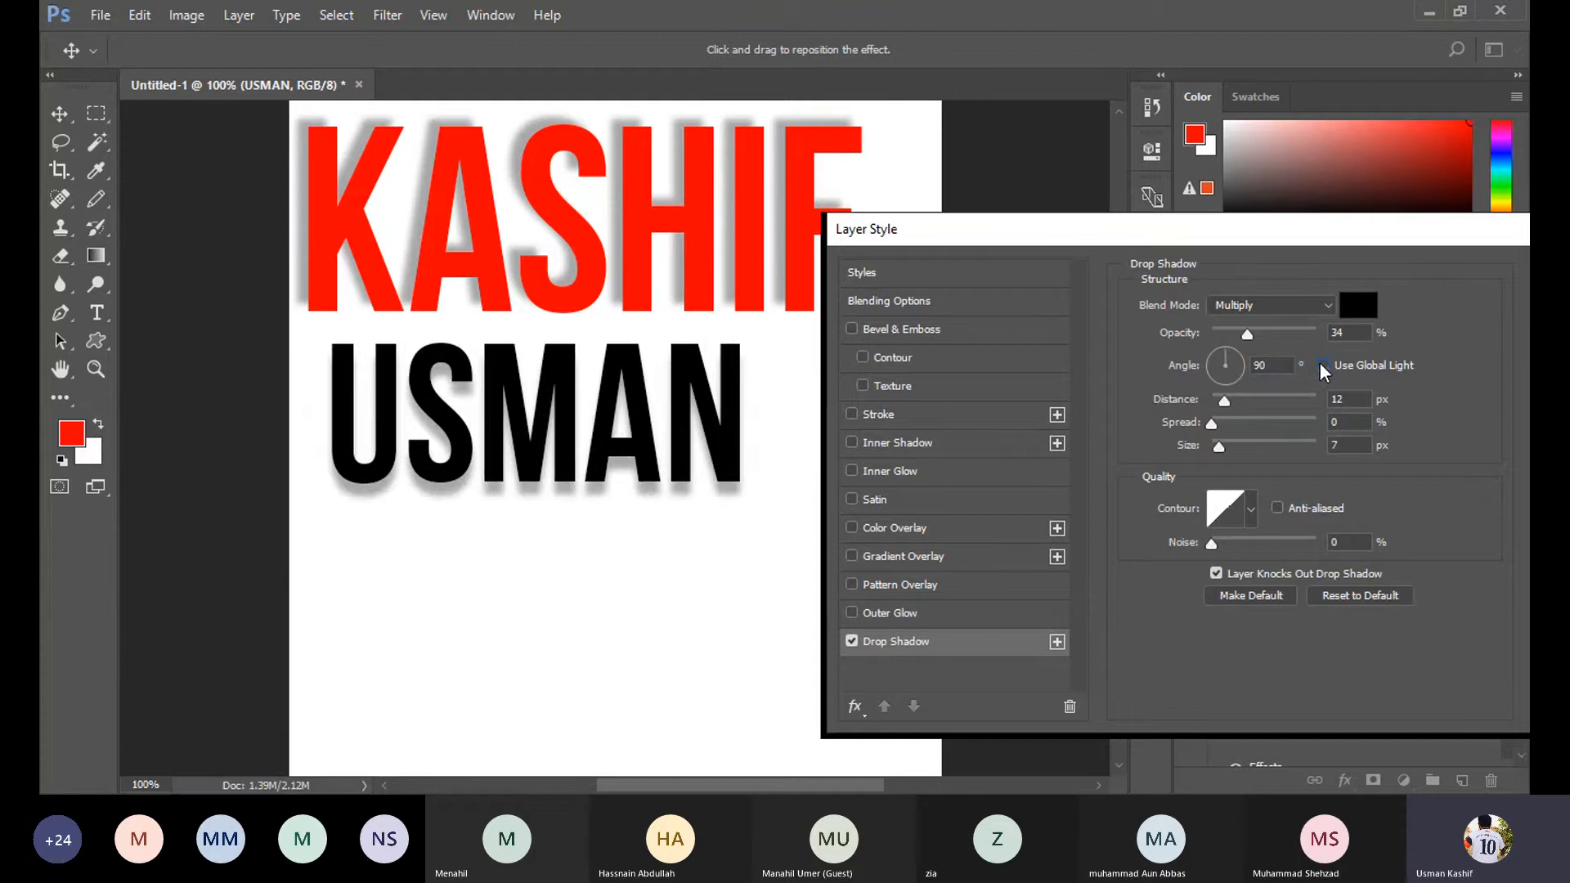
left_click_drag(1224, 401, 1236, 356)
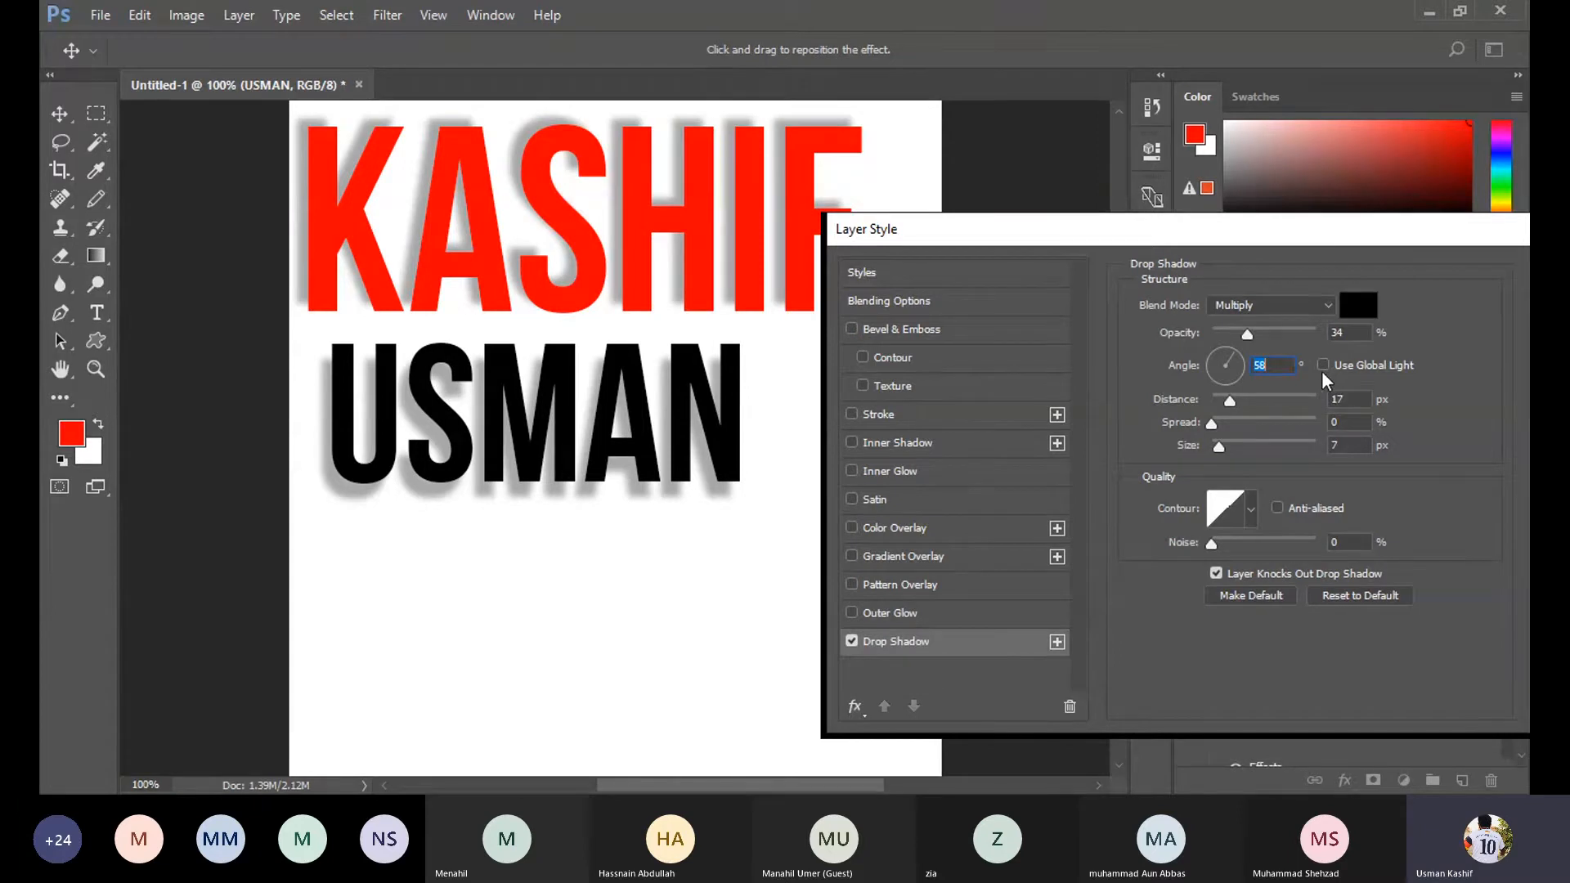
left_click_drag(1362, 233, 1162, 220)
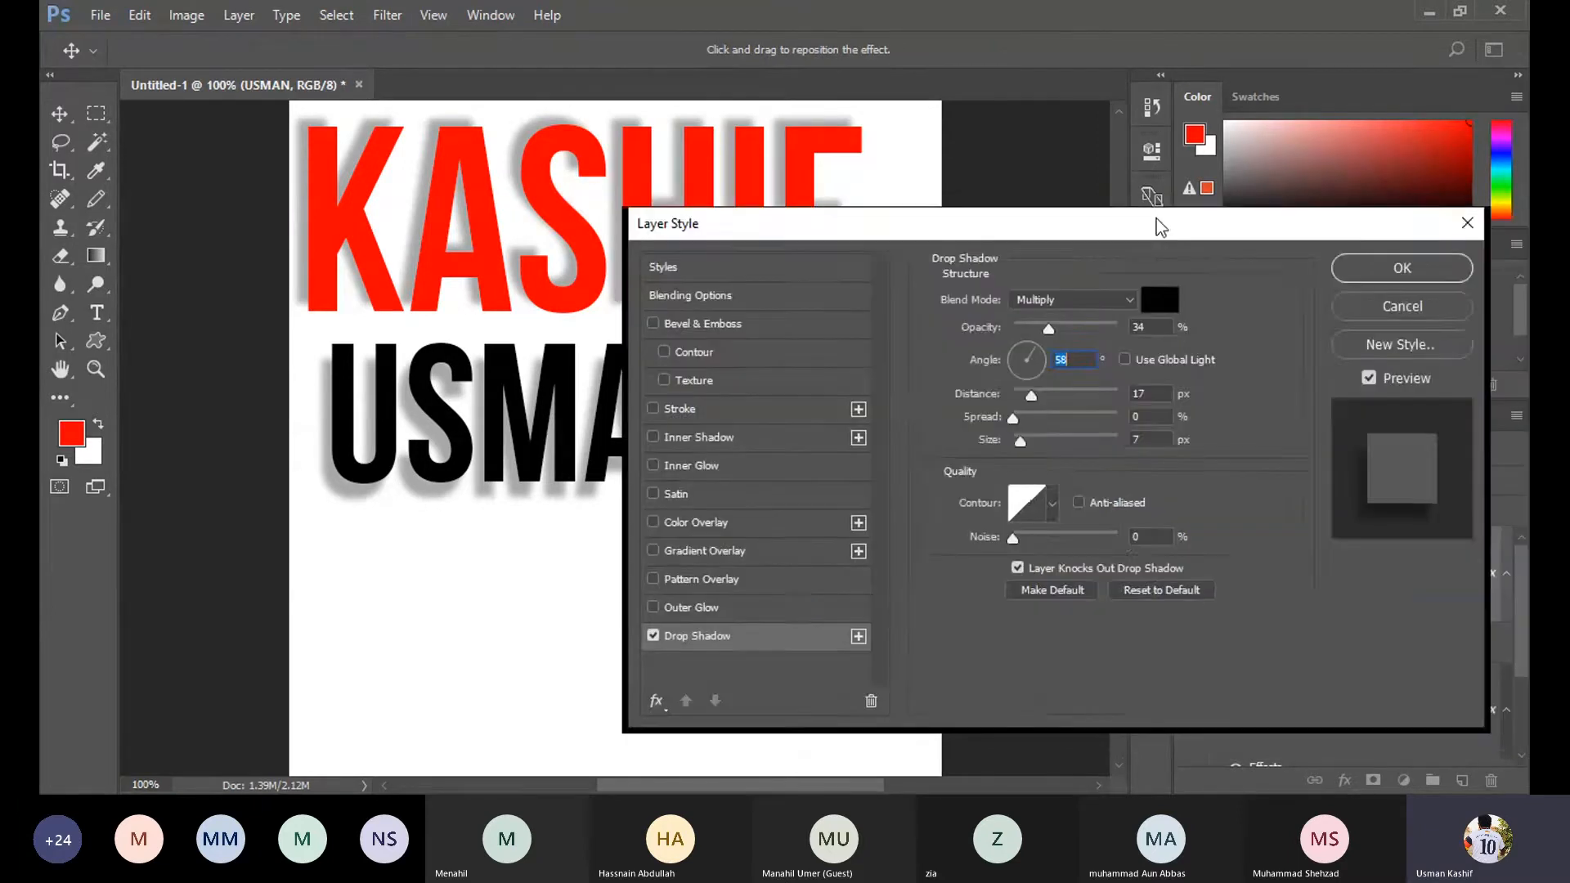
left_click(1390, 307)
Delete the black name text layer beneath the red text.
key("ctrl+t")
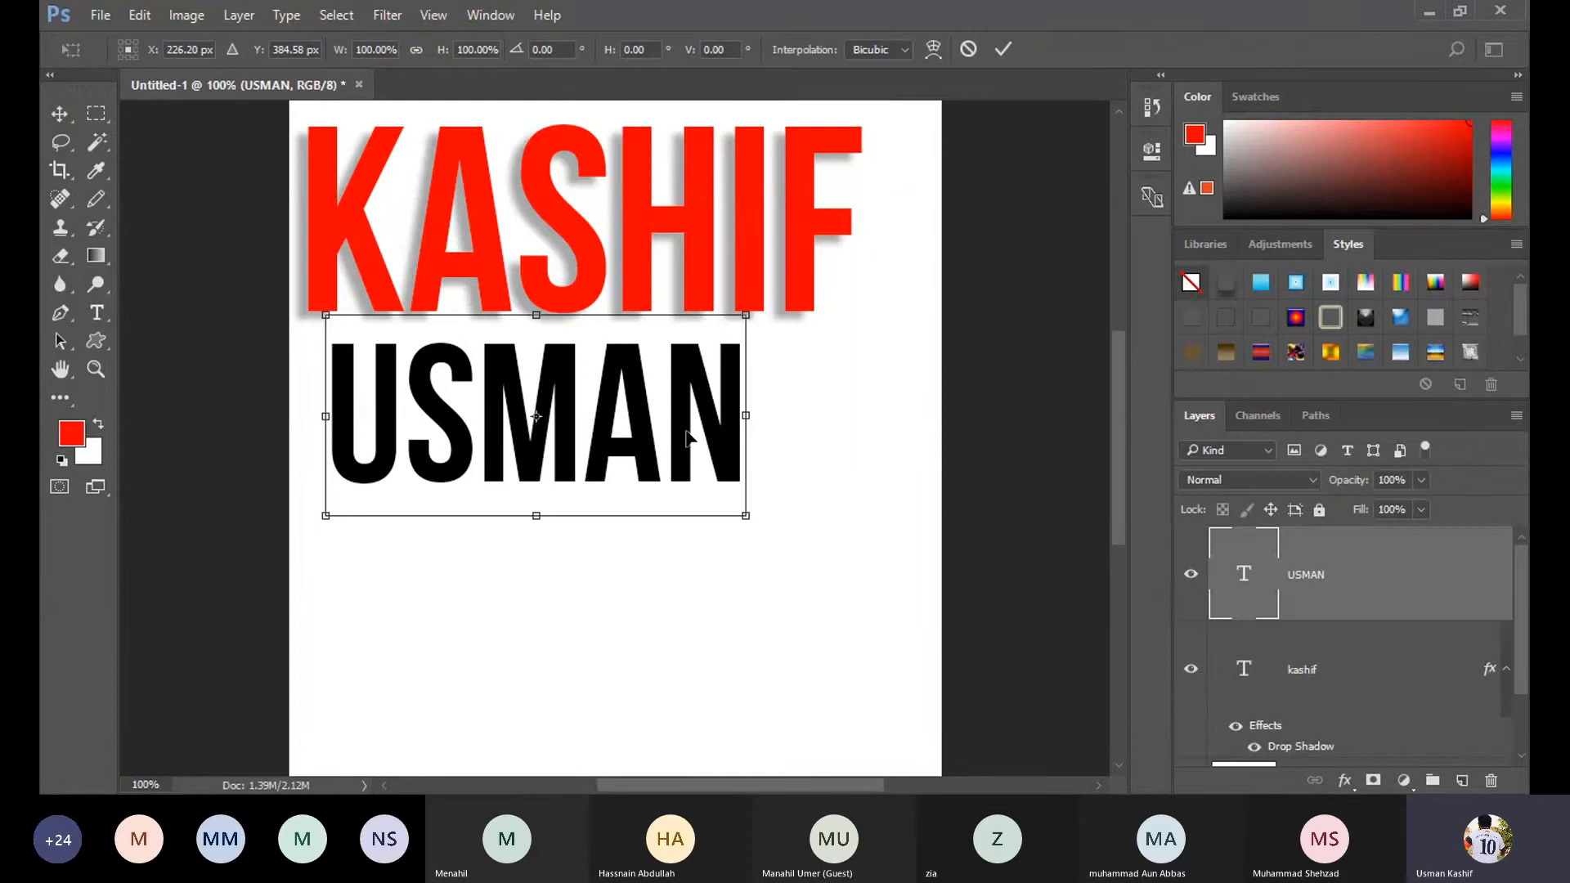
key("Return")
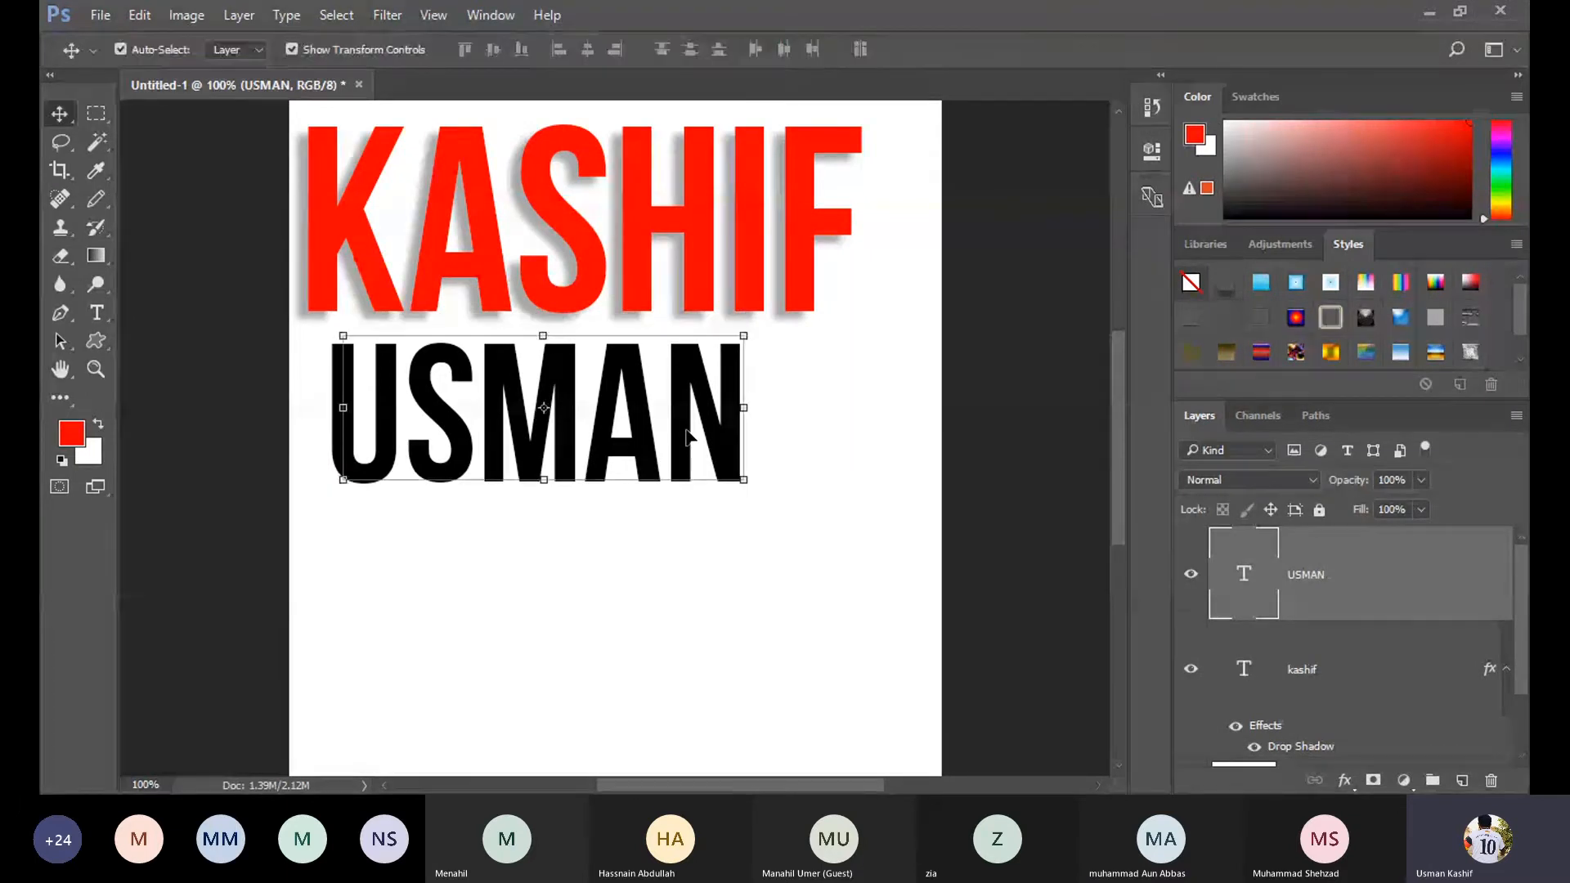
key("Delete")
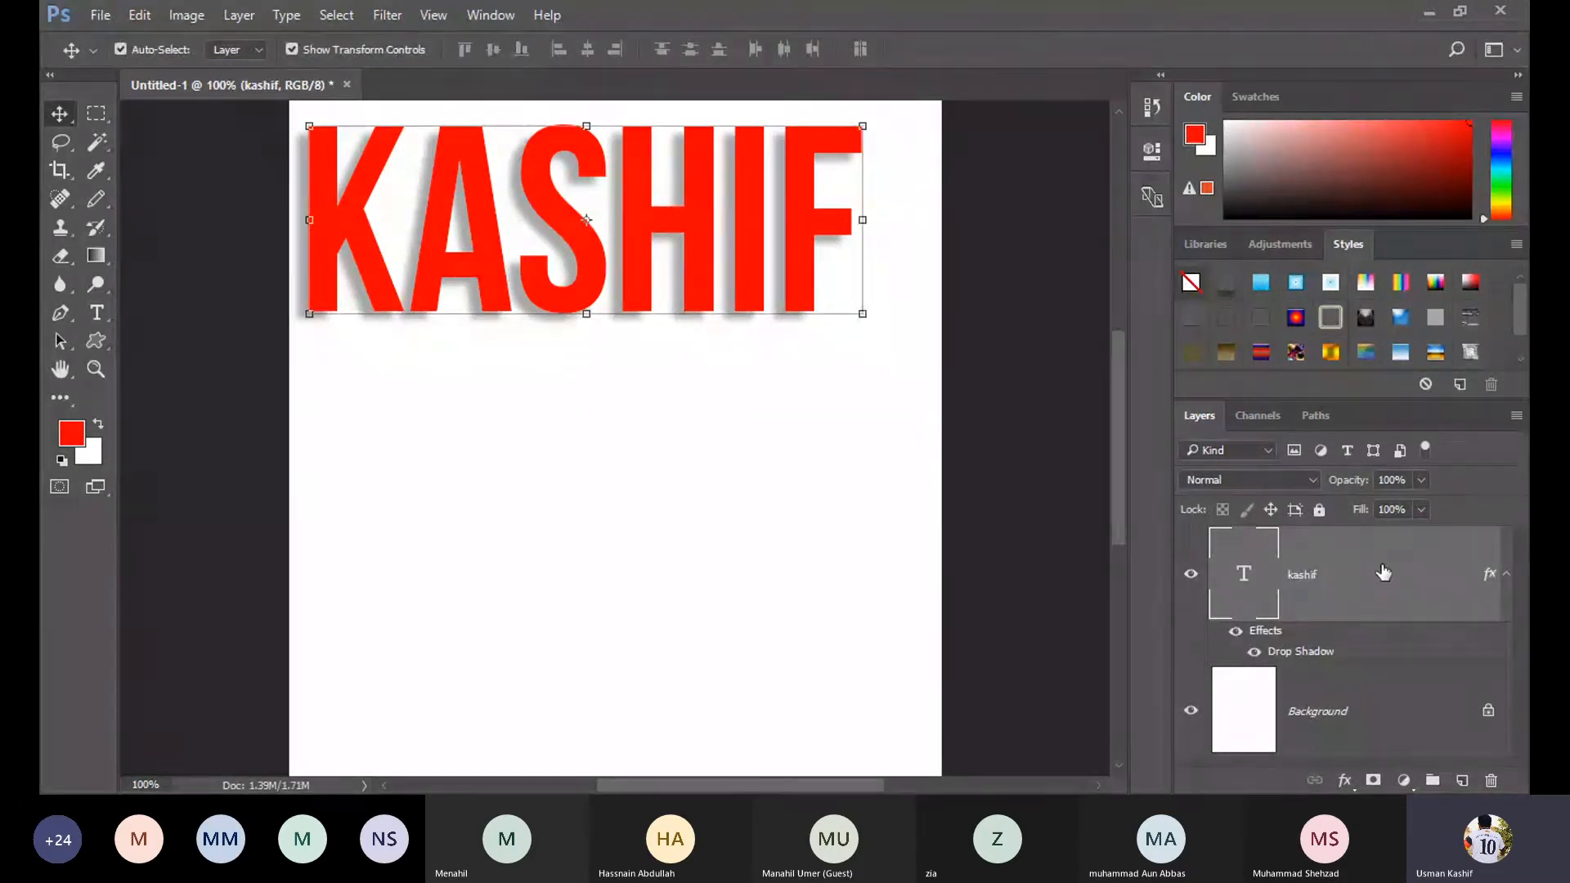
Examine the Drop Shadow contour curve of the red name text in the Contour Editor and close the layer style without changes.
double_click(1419, 575)
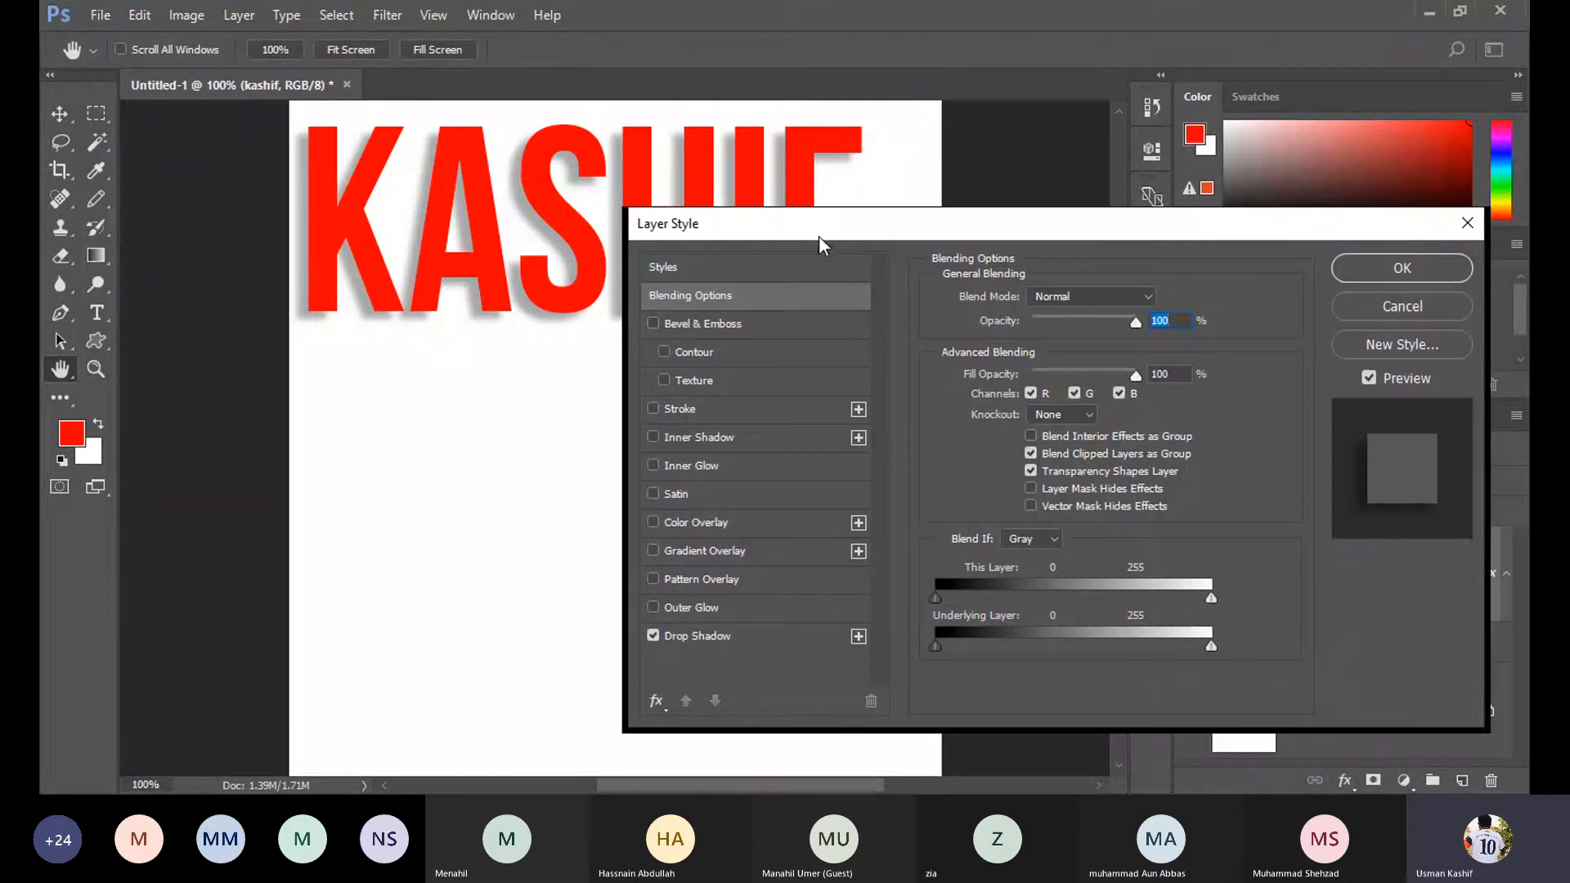
left_click_drag(831, 232, 1077, 213)
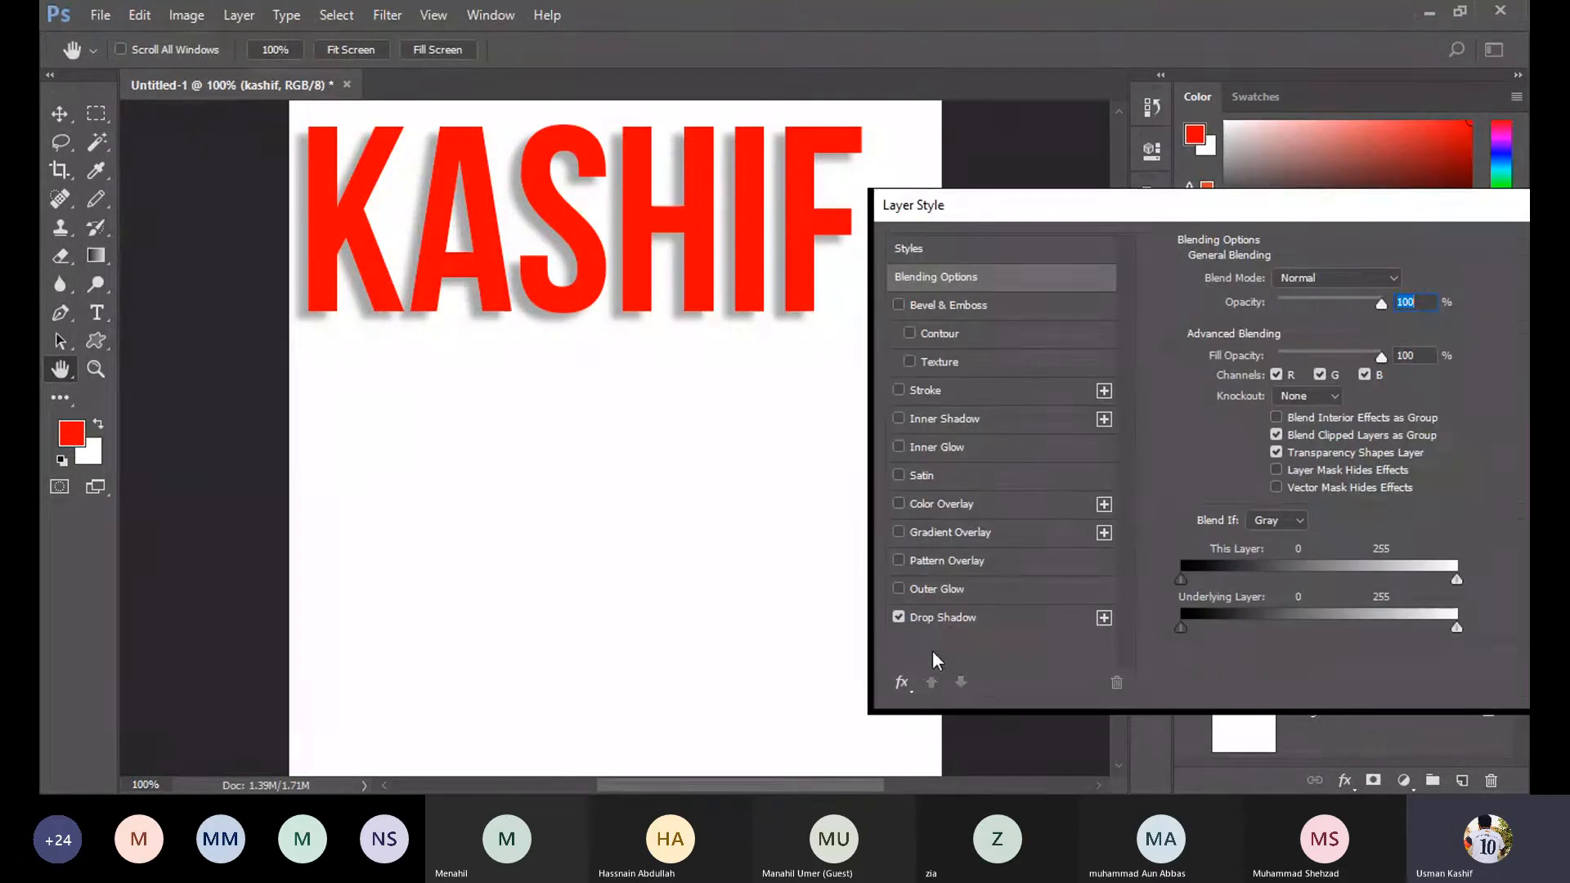
left_click(973, 617)
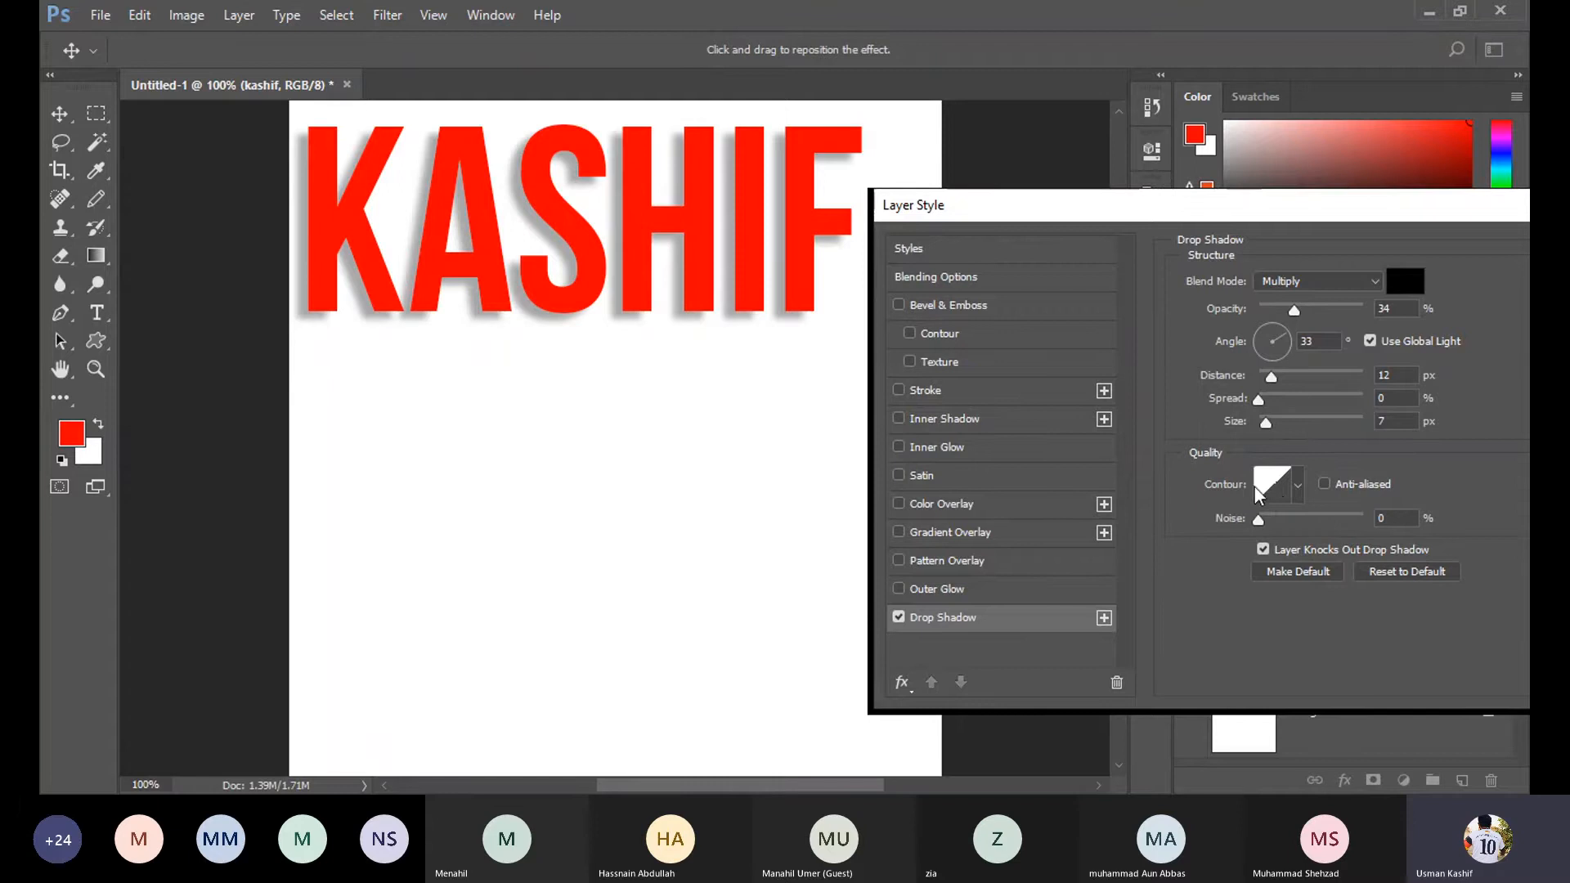
left_click(1284, 477)
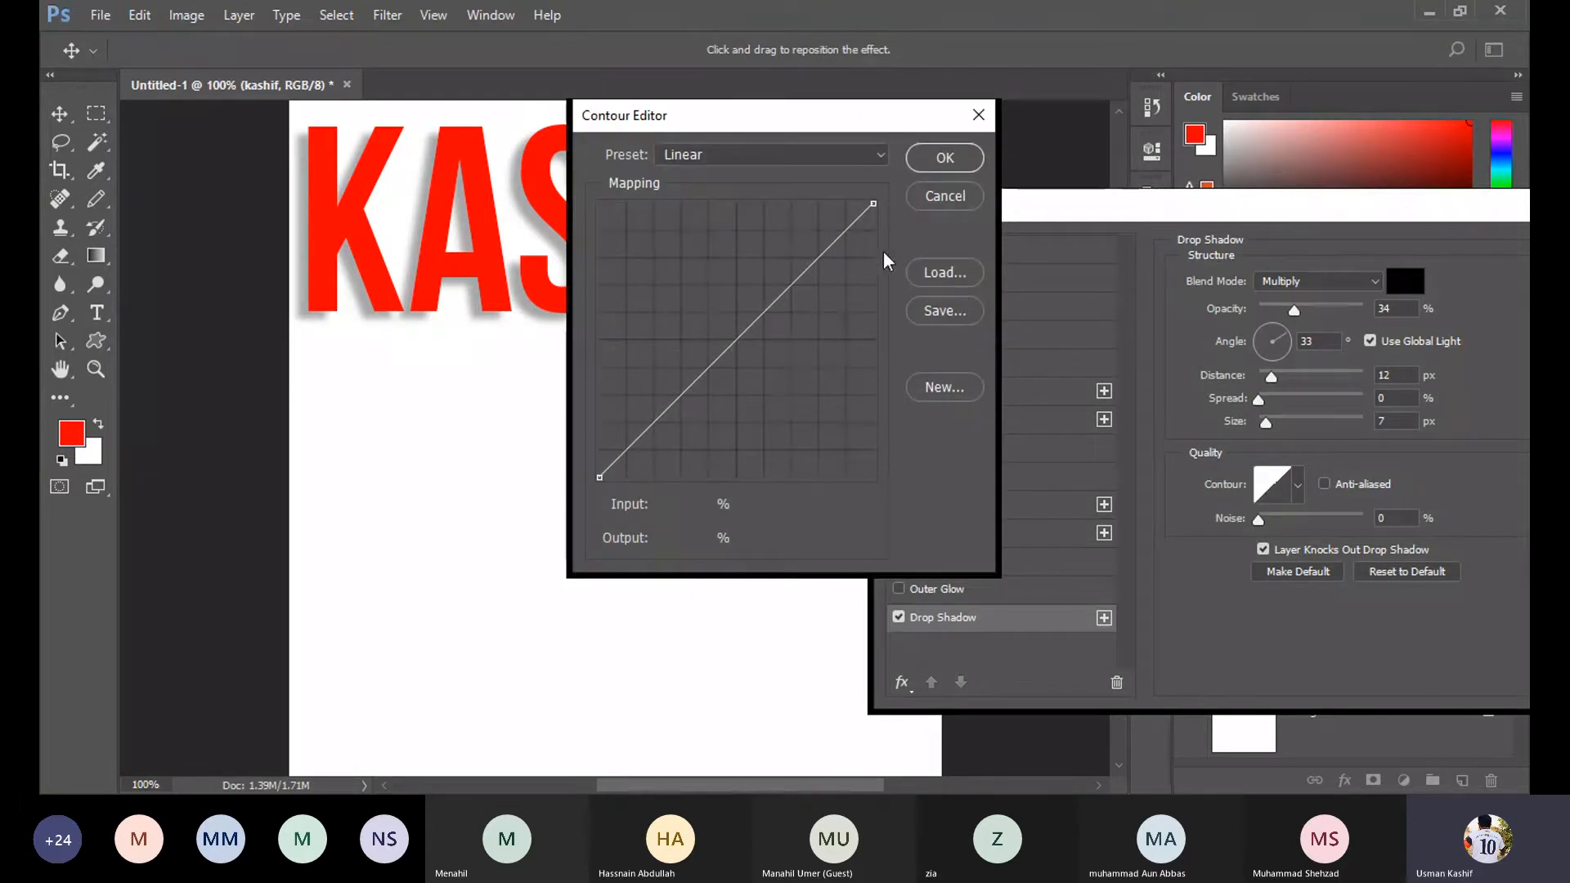
left_click_drag(817, 125, 1127, 192)
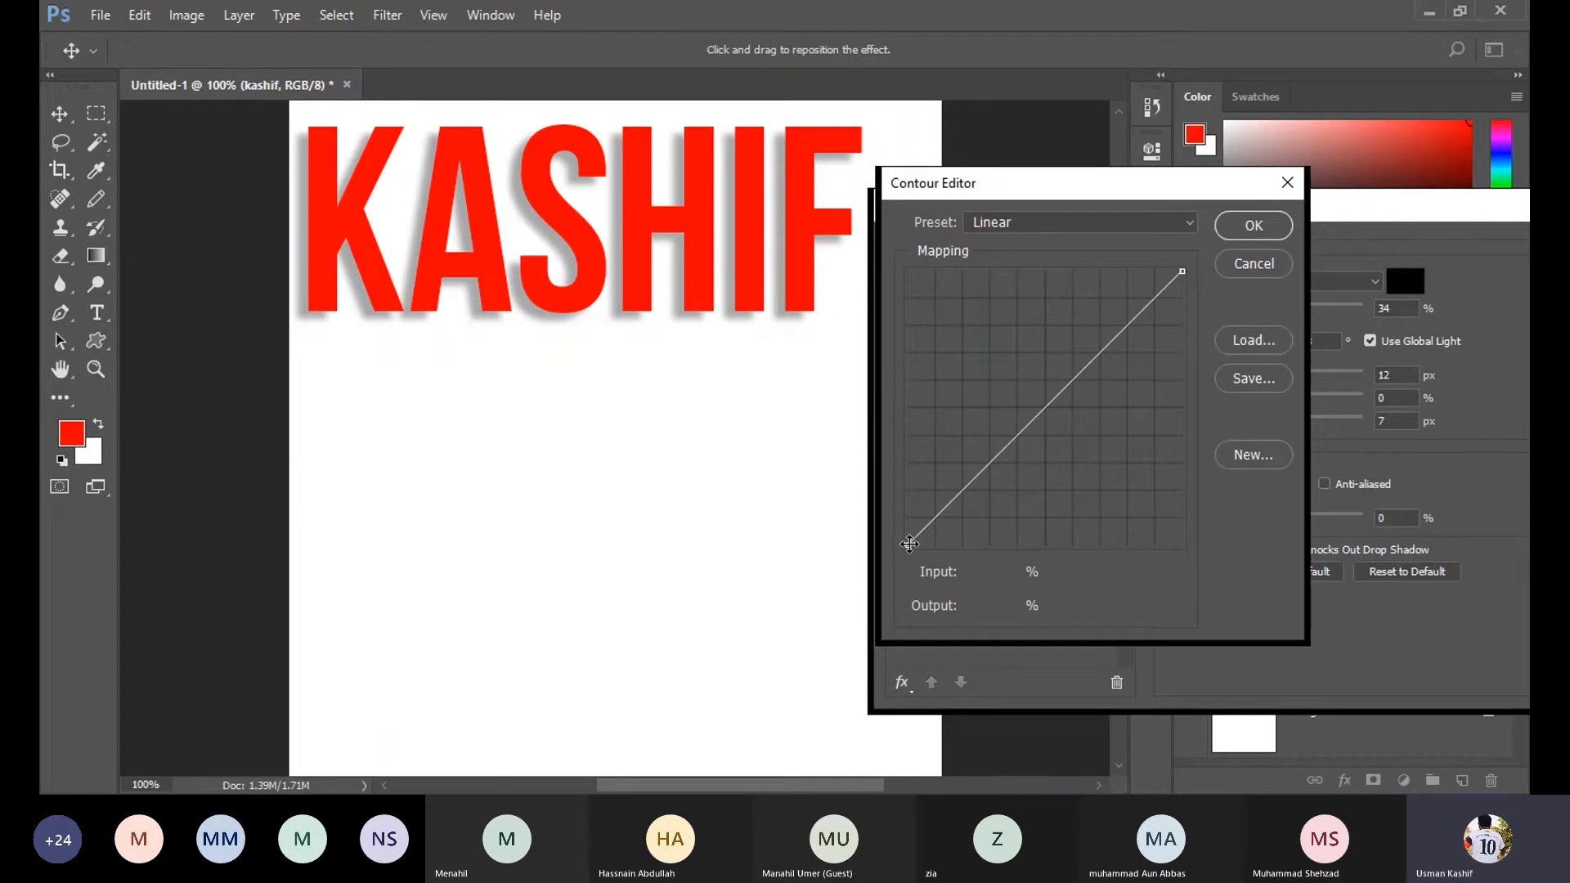
left_click(1265, 263)
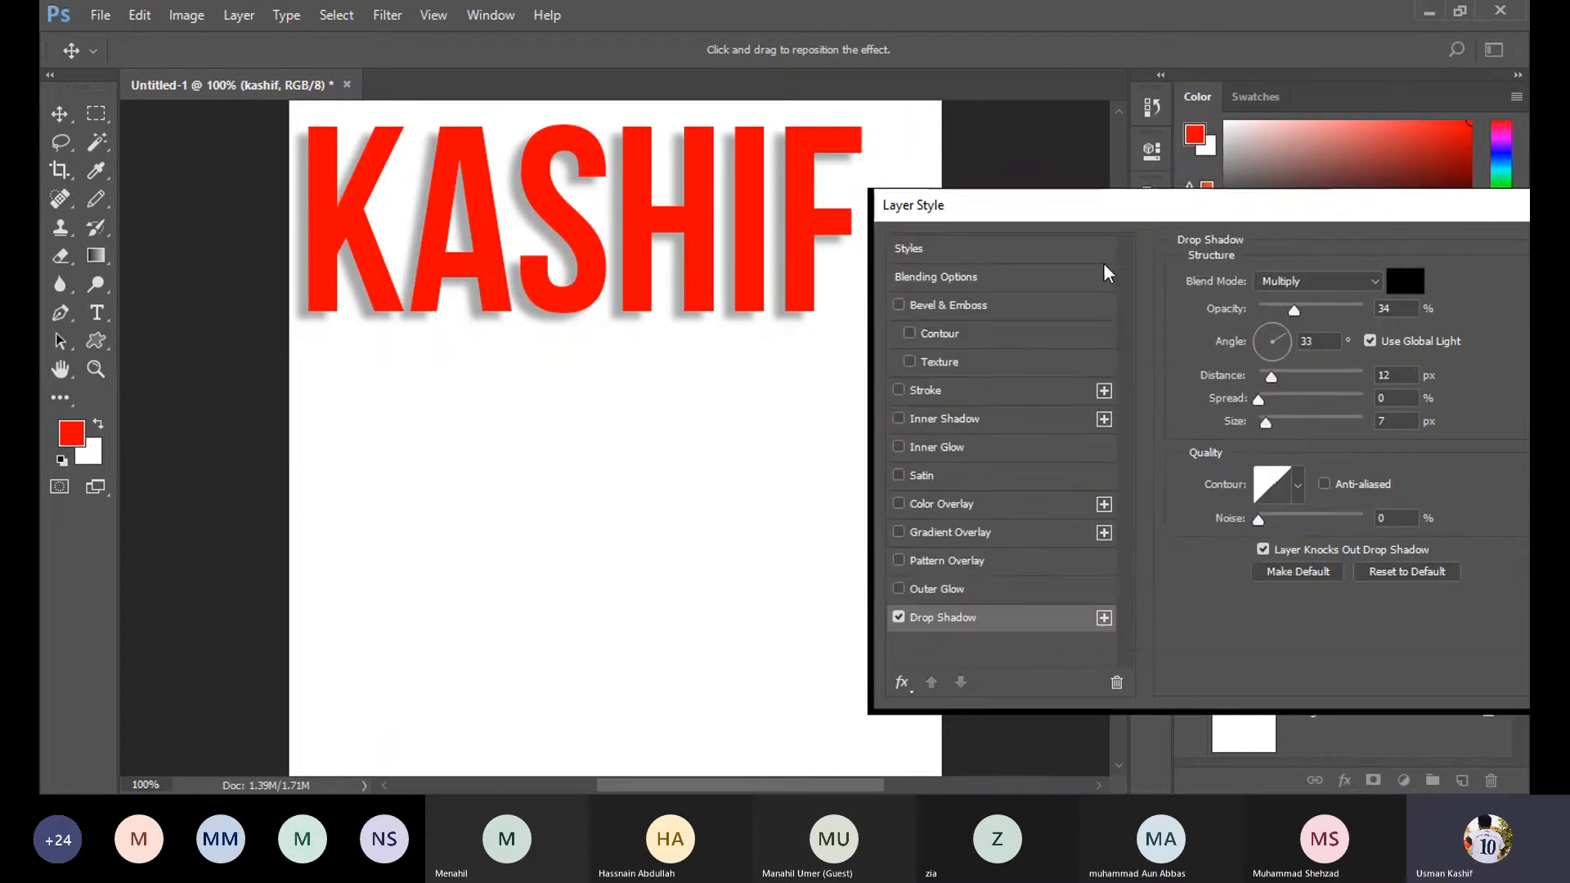
left_click_drag(1454, 214, 1154, 252)
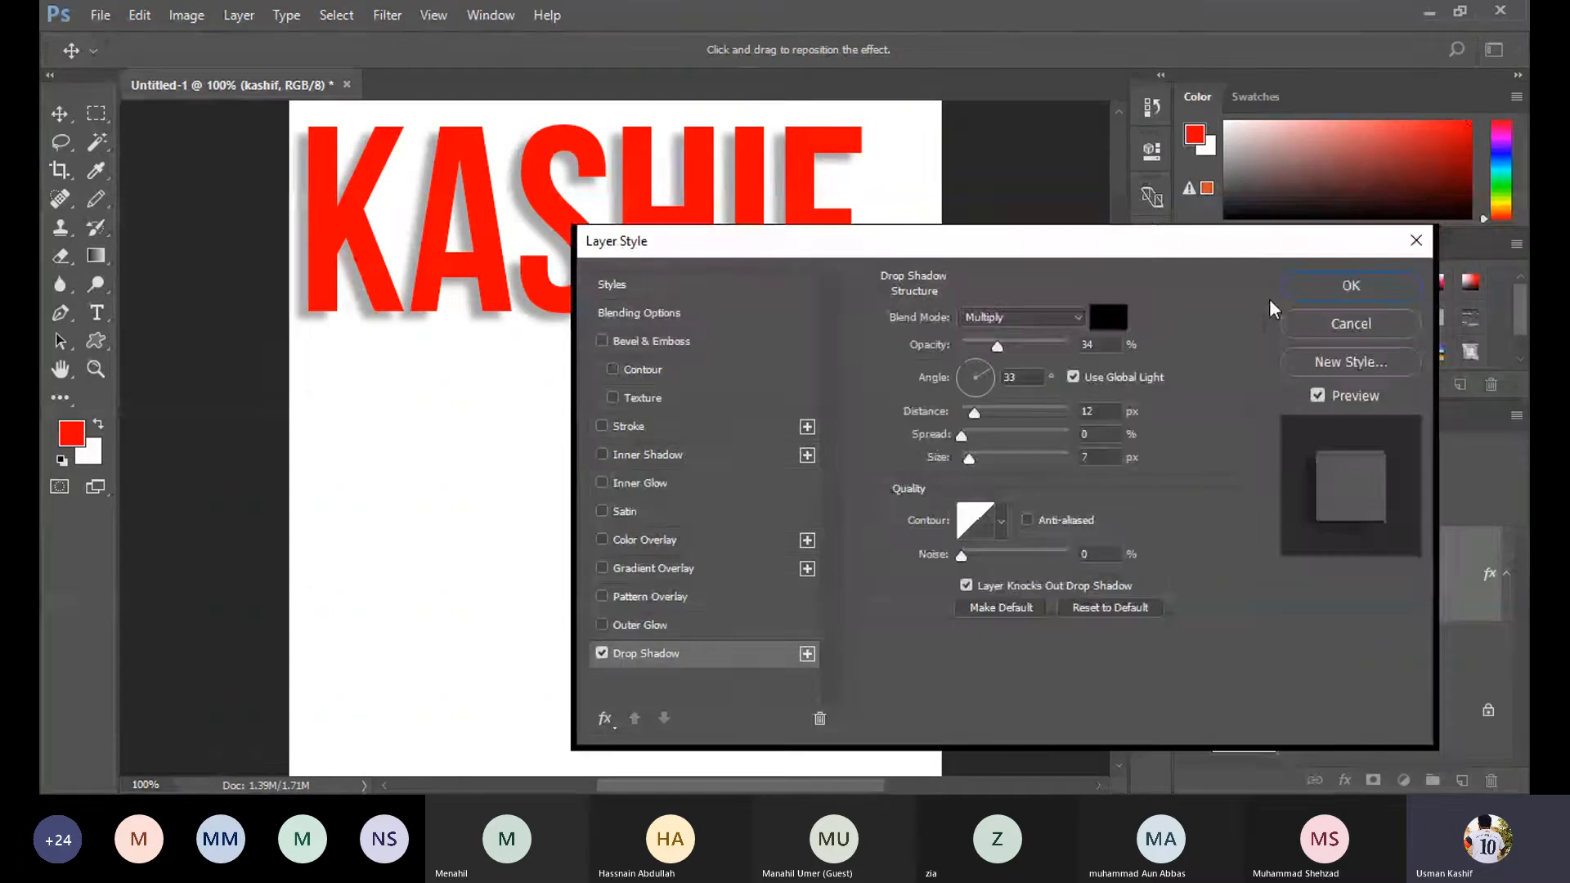
left_click(1302, 331)
Examine the edges of the red text's drop shadow at 200% magnification and return to the 100% view.
key("ctrl+plus")
key("ctrl+plus")
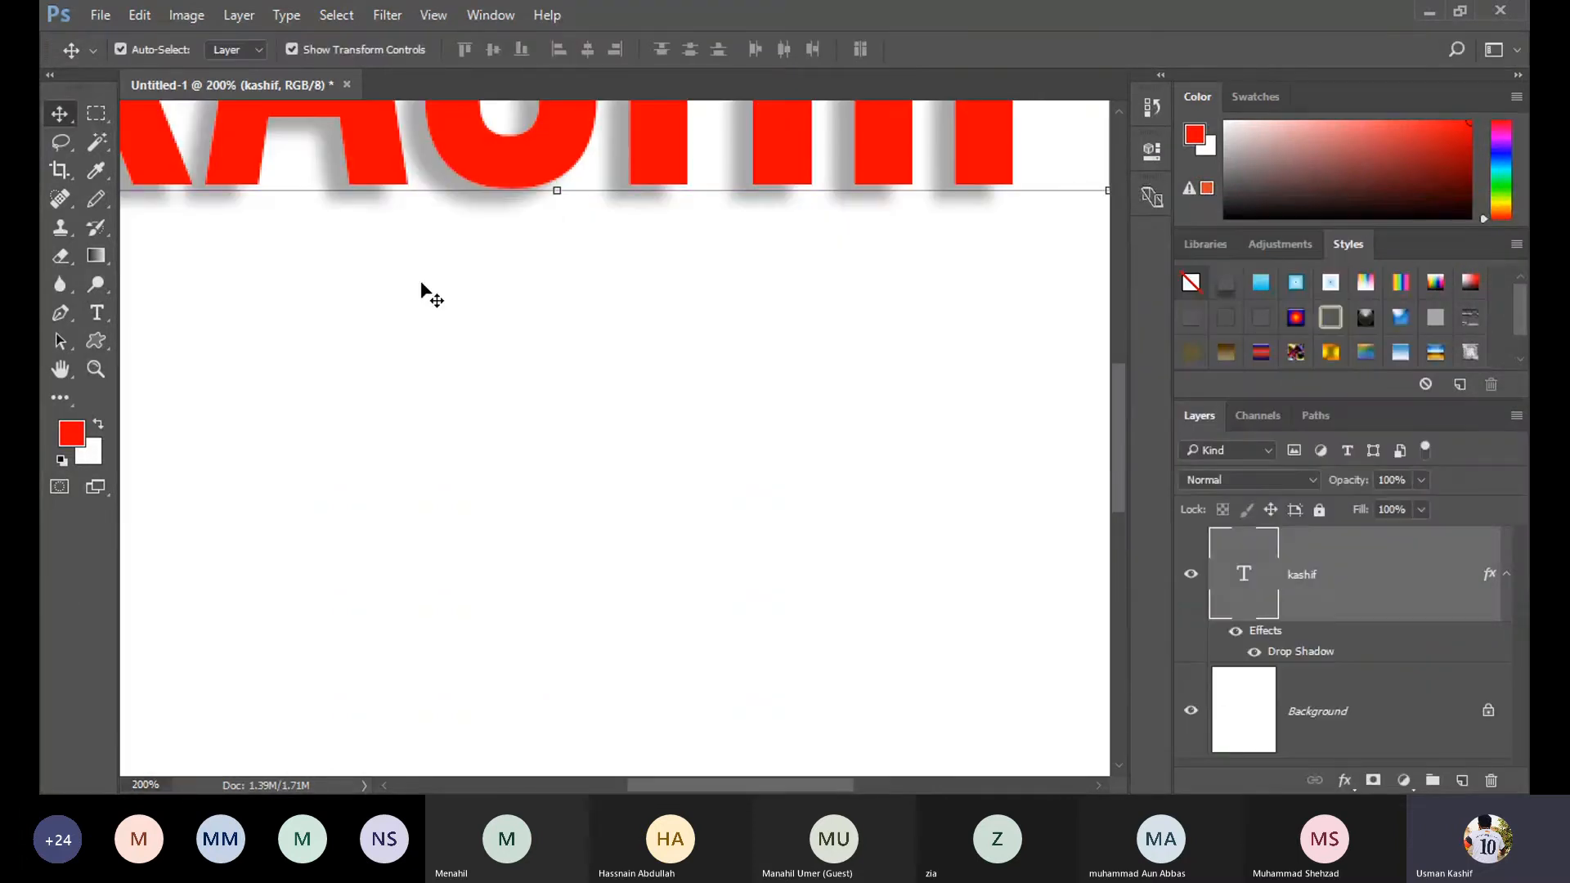
scroll(1120, 406, "up", 5)
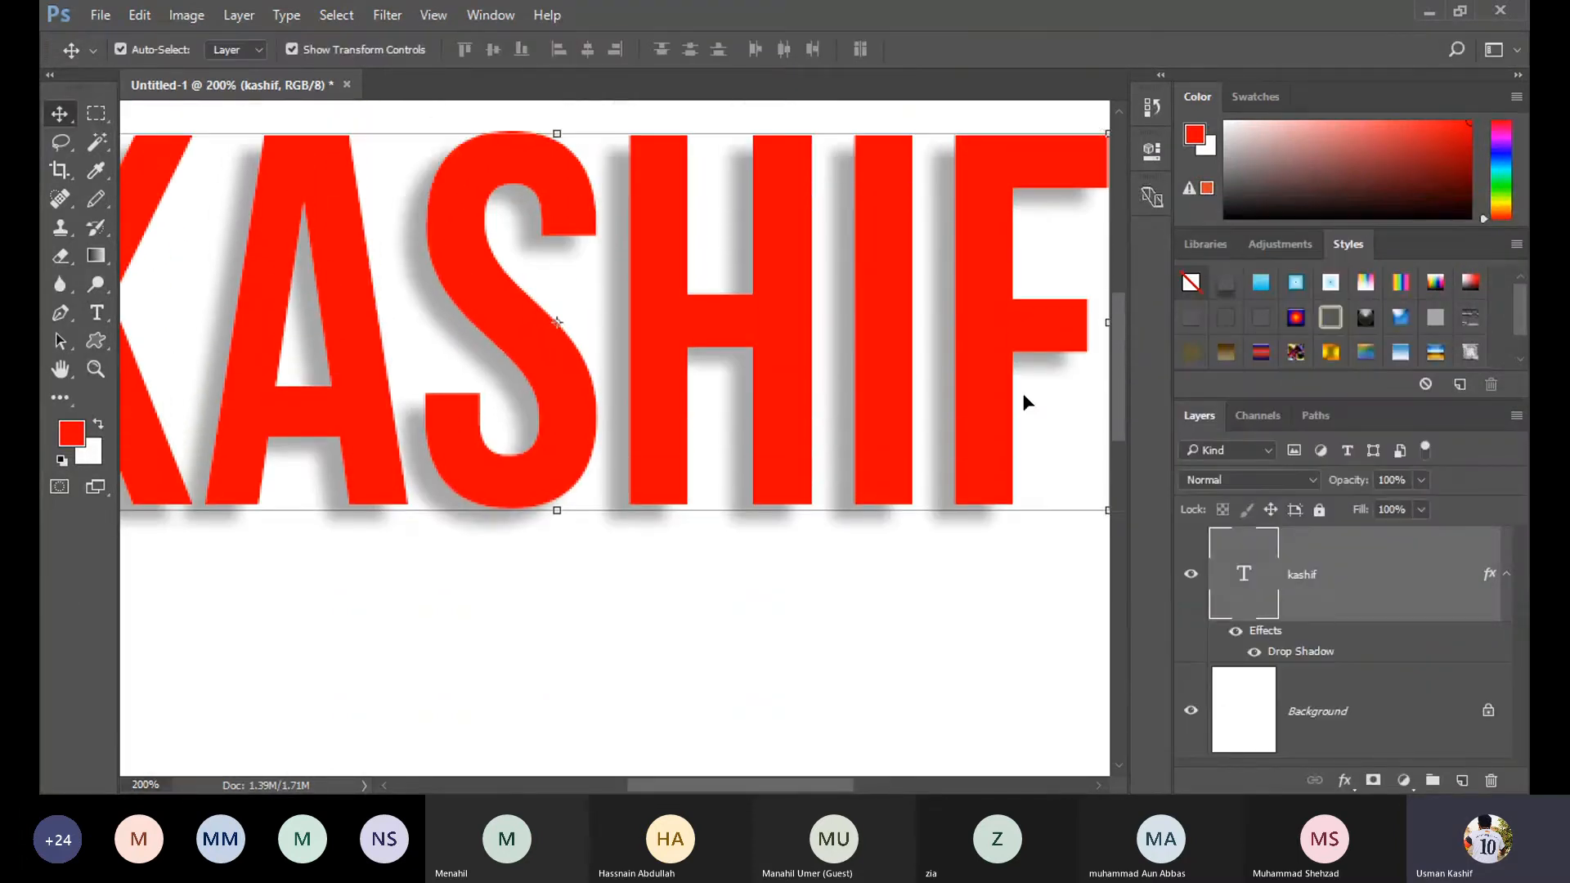
left_click(757, 665)
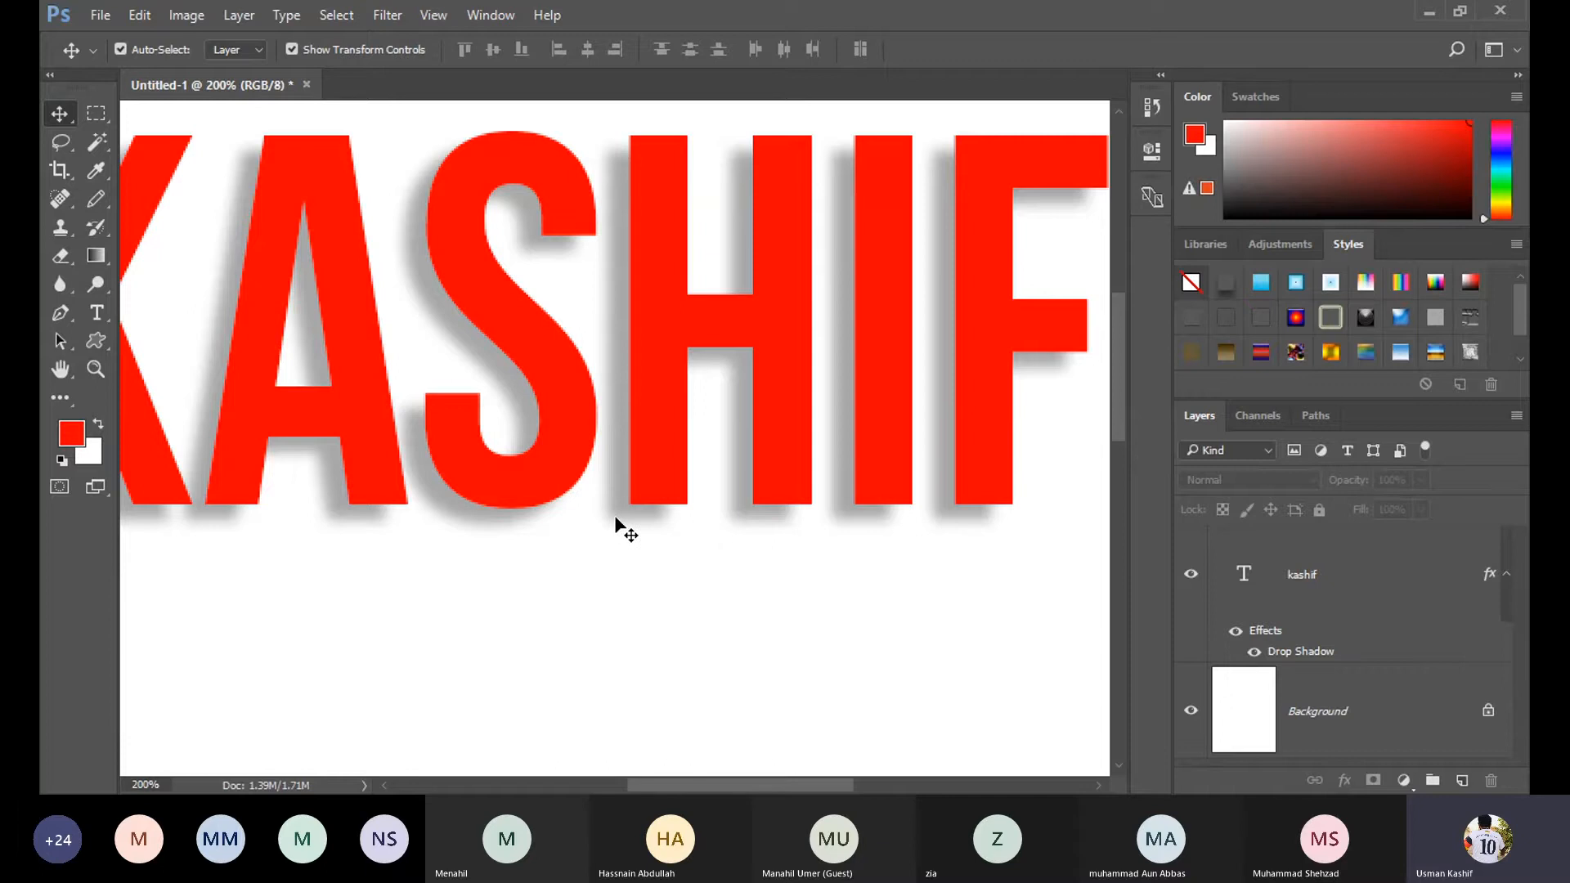
key("ctrl+minus")
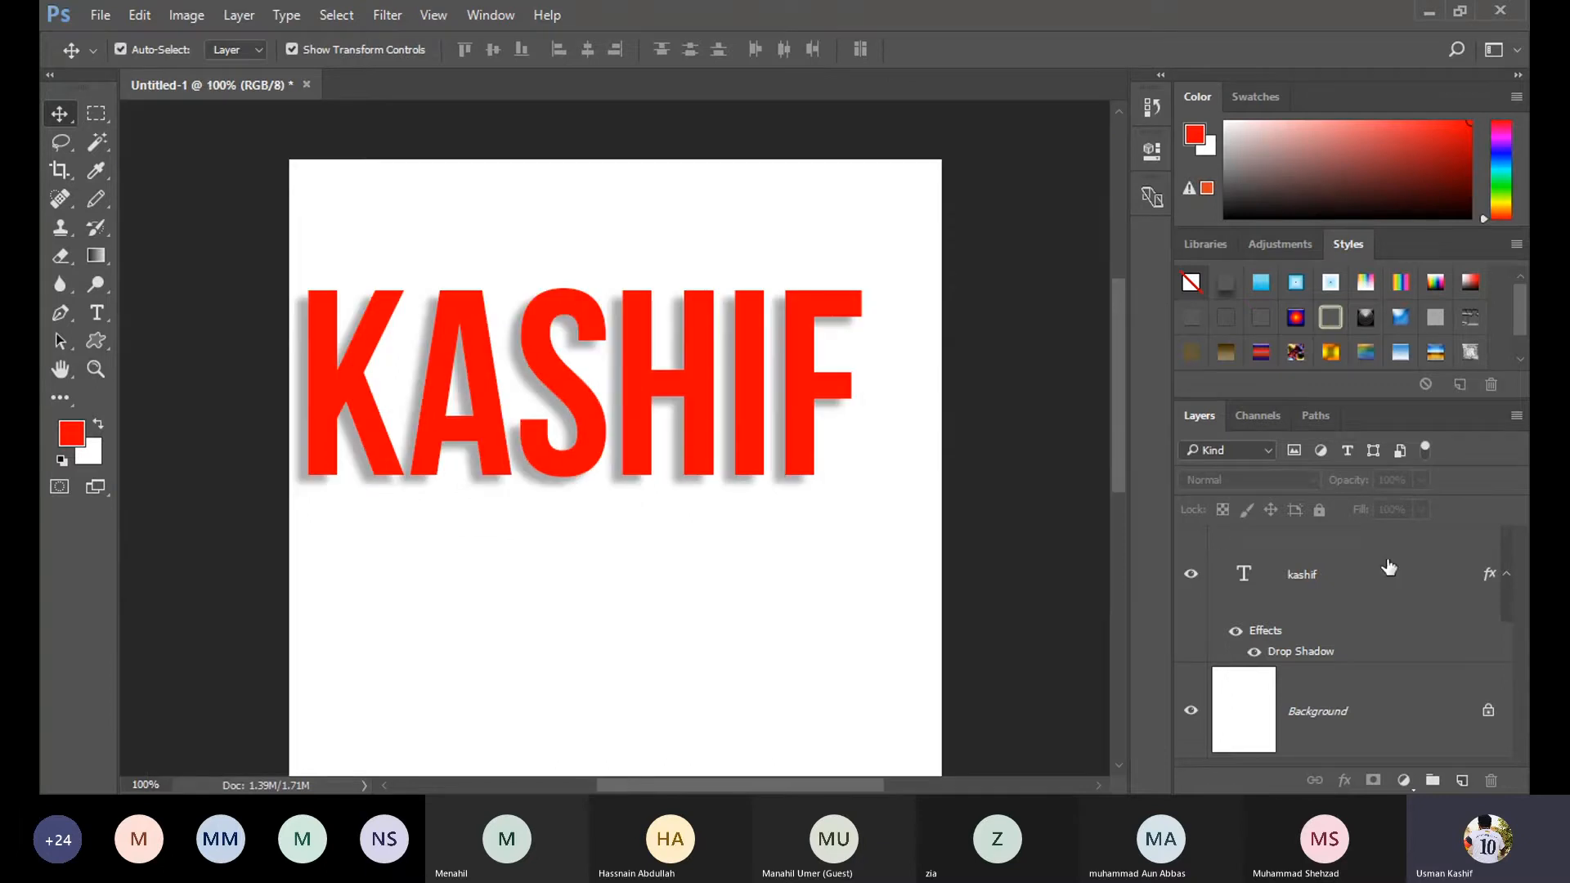
left_click_drag(1117, 315, 1114, 372)
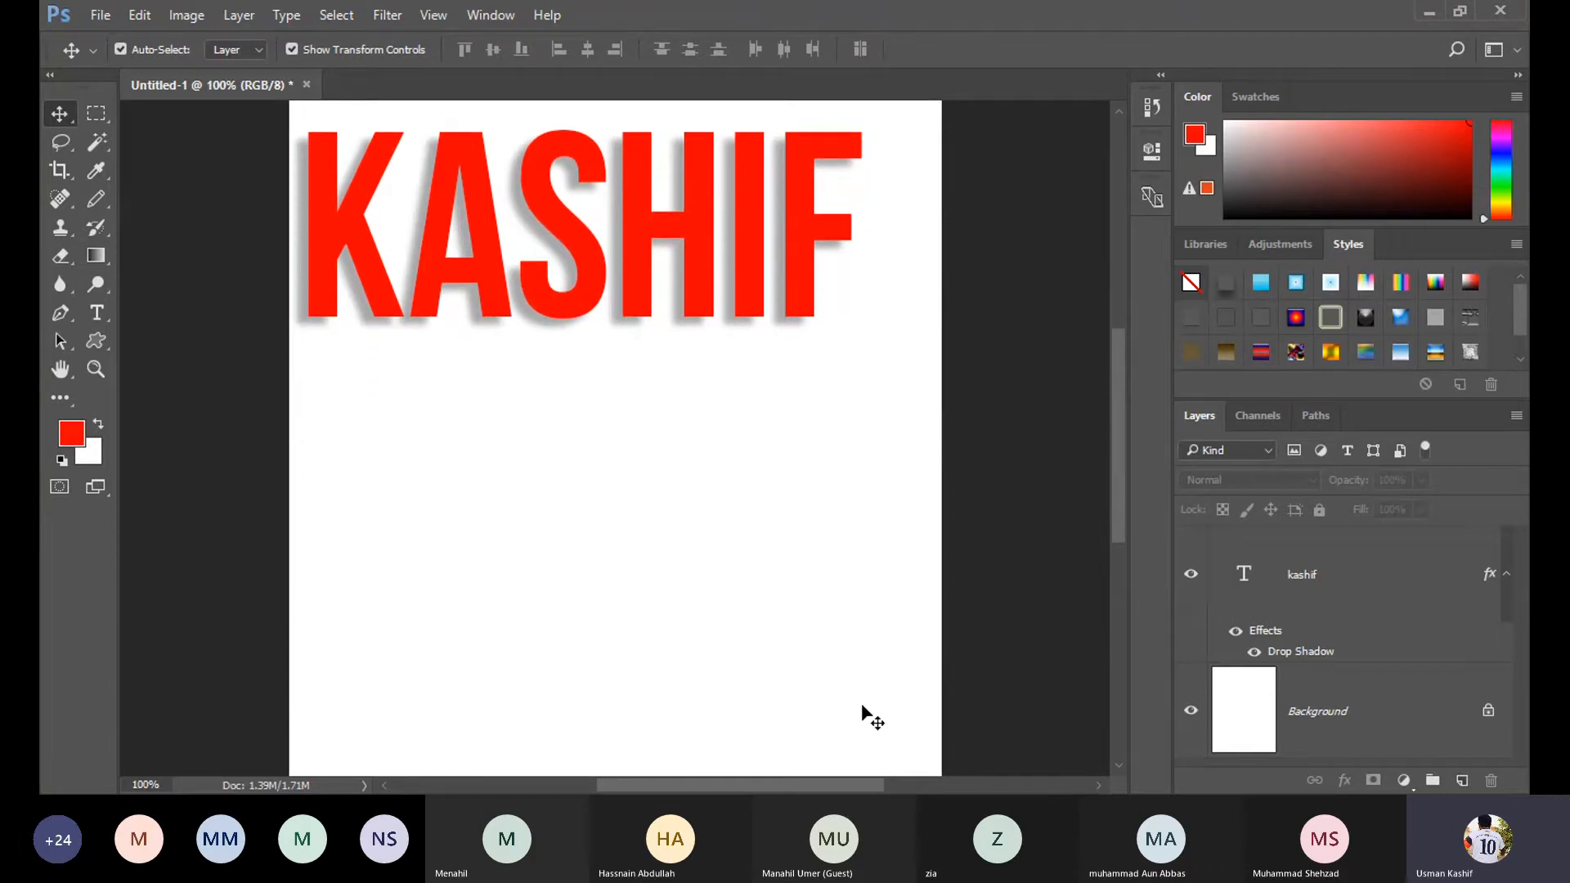
left_click_drag(790, 787, 843, 781)
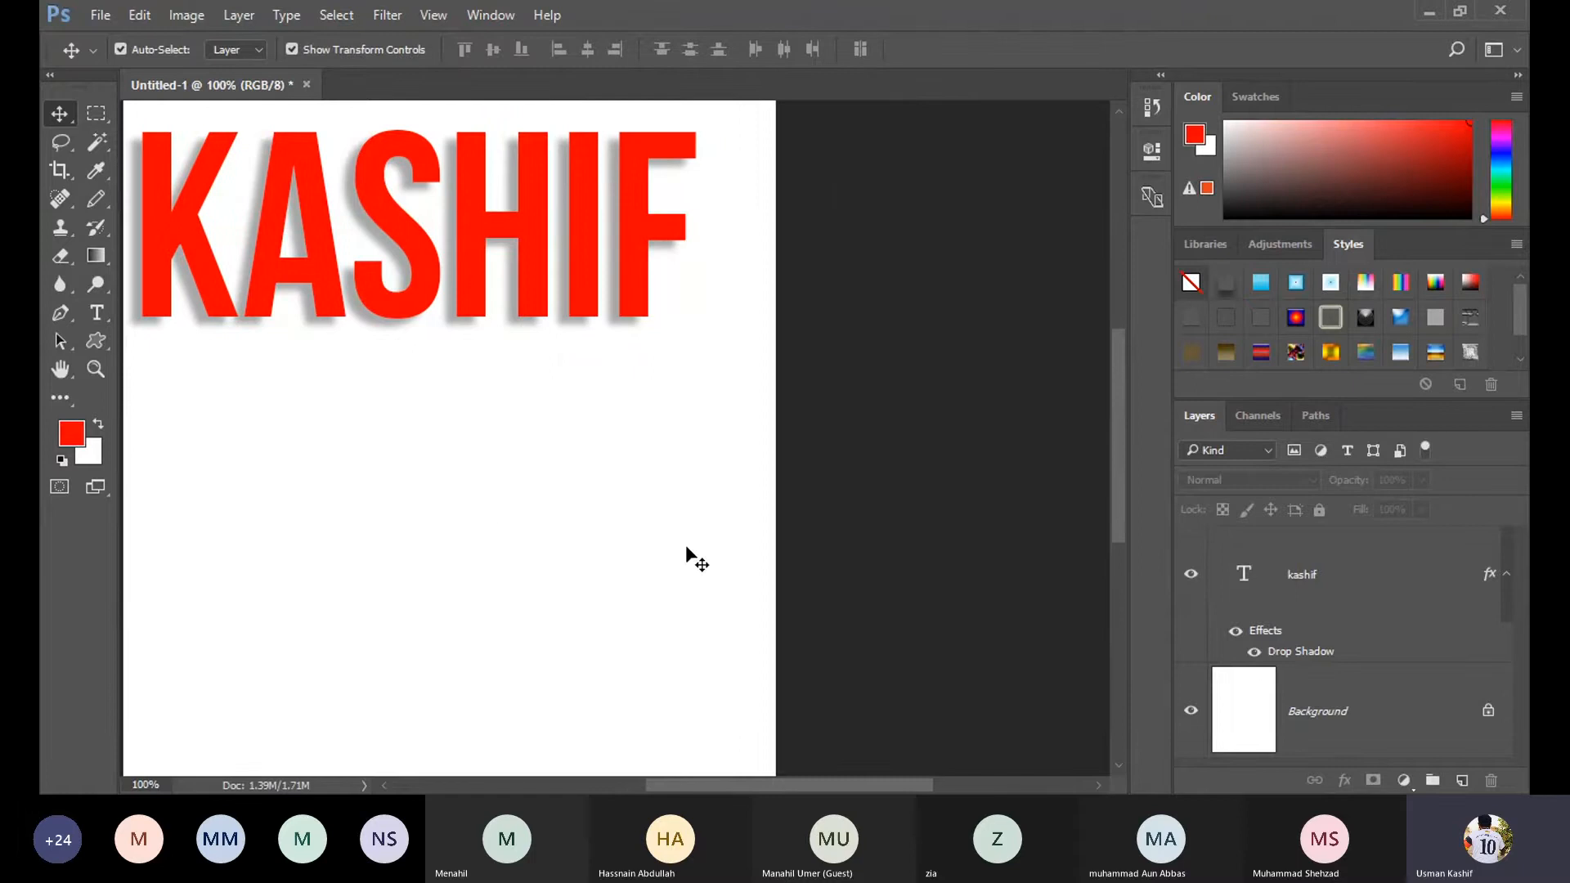
Open the Drop Shadow settings of the red name text layer, keeping the text visible beside the dialog.
left_click(1312, 581)
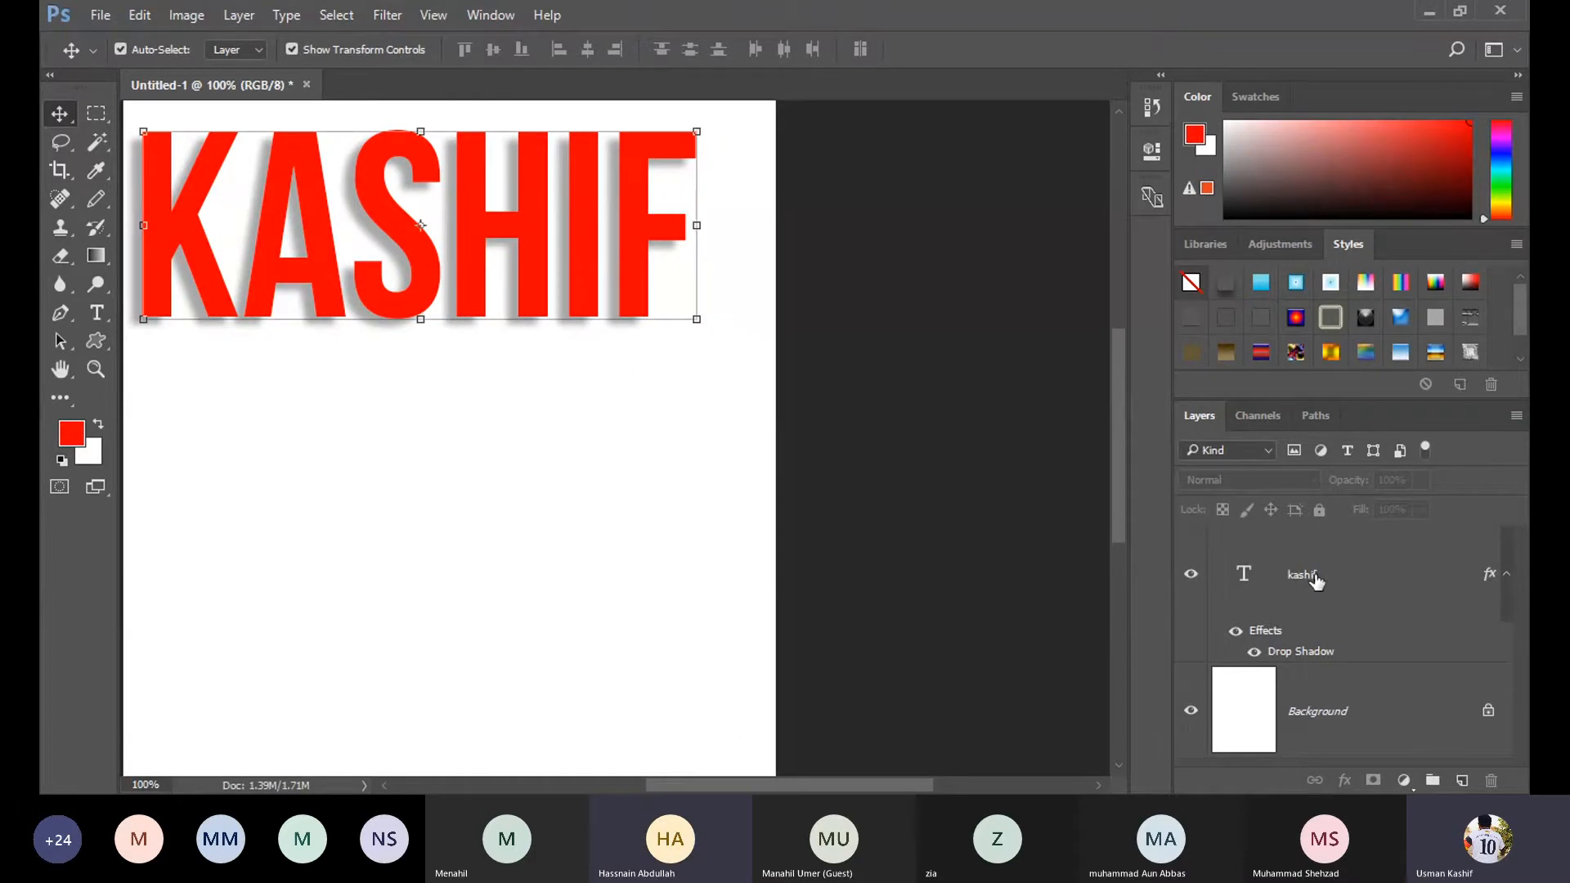
double_click(1407, 572)
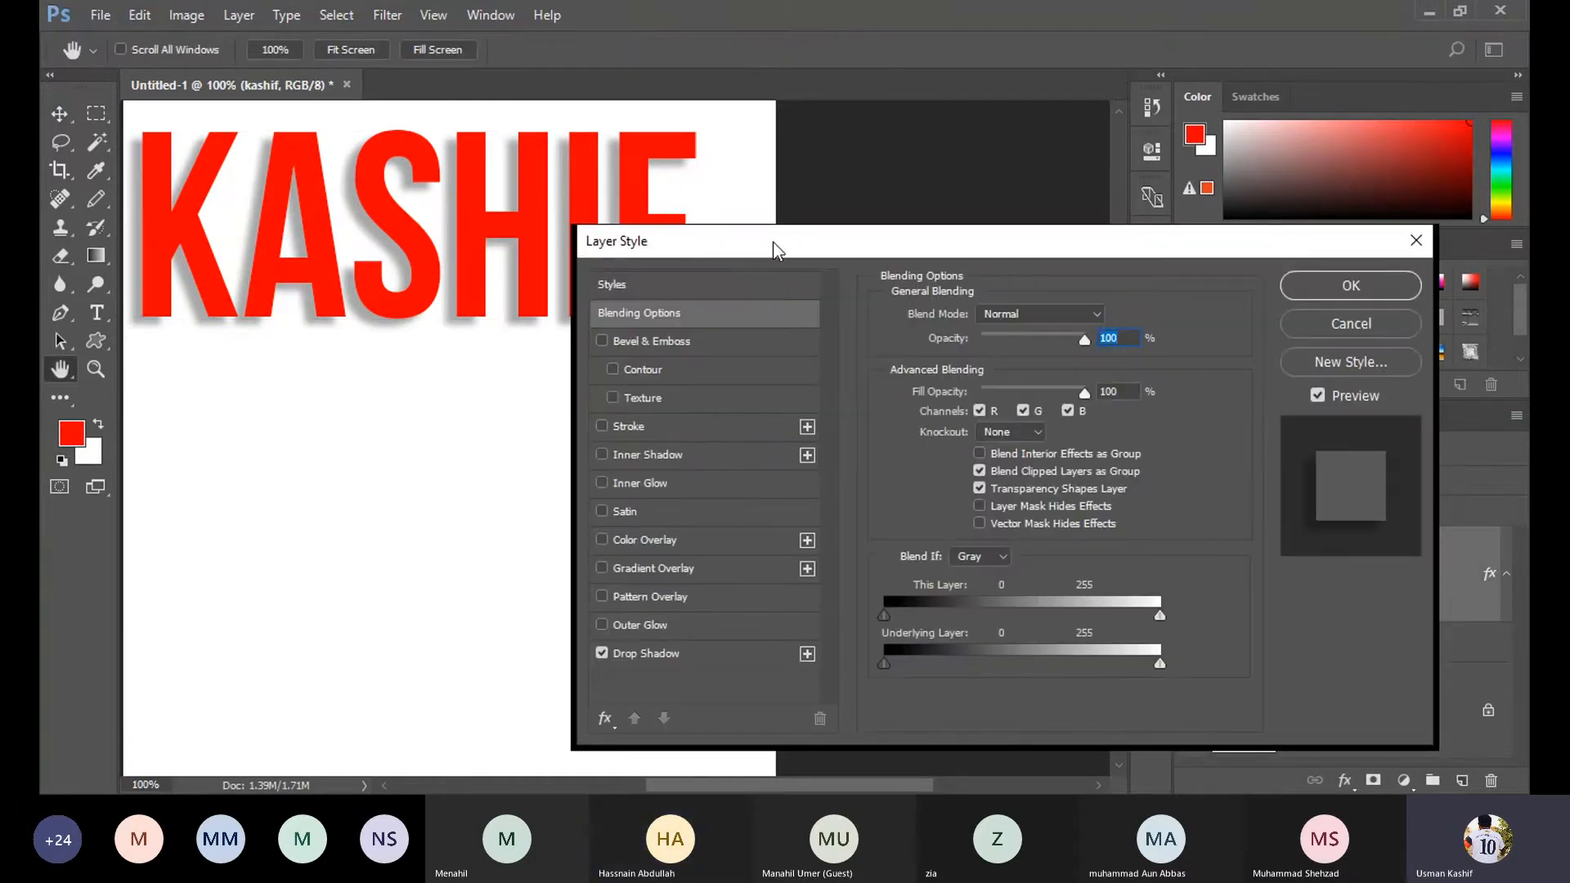
left_click_drag(777, 249, 1013, 200)
left_click(911, 603)
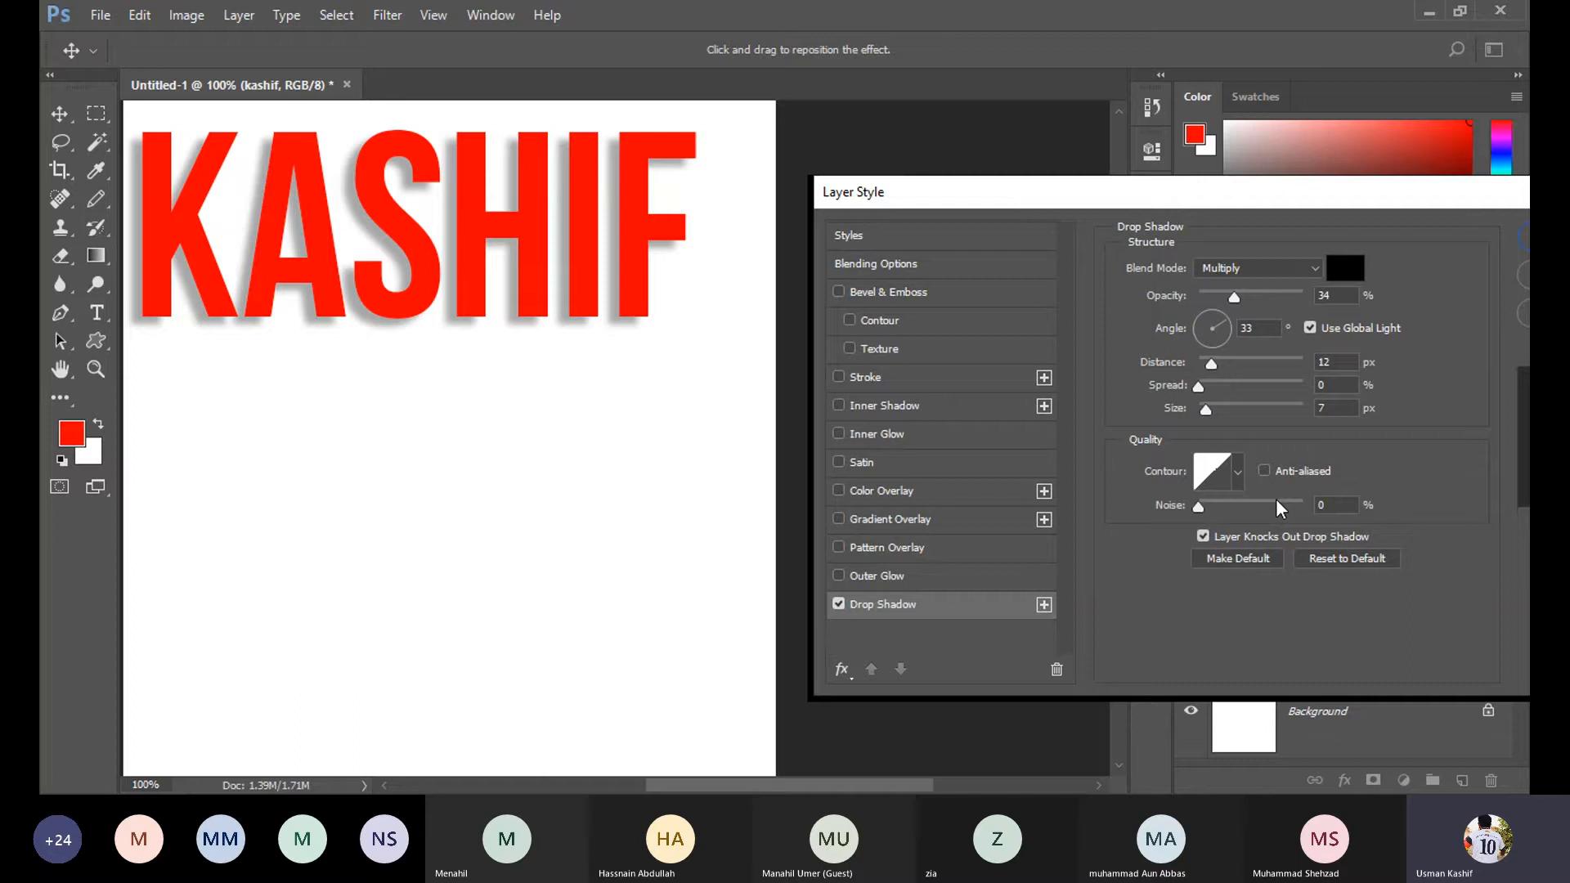
Try several contour presets on the red text's drop shadow and return the contour to Linear.
left_click(1239, 471)
left_click(1213, 523)
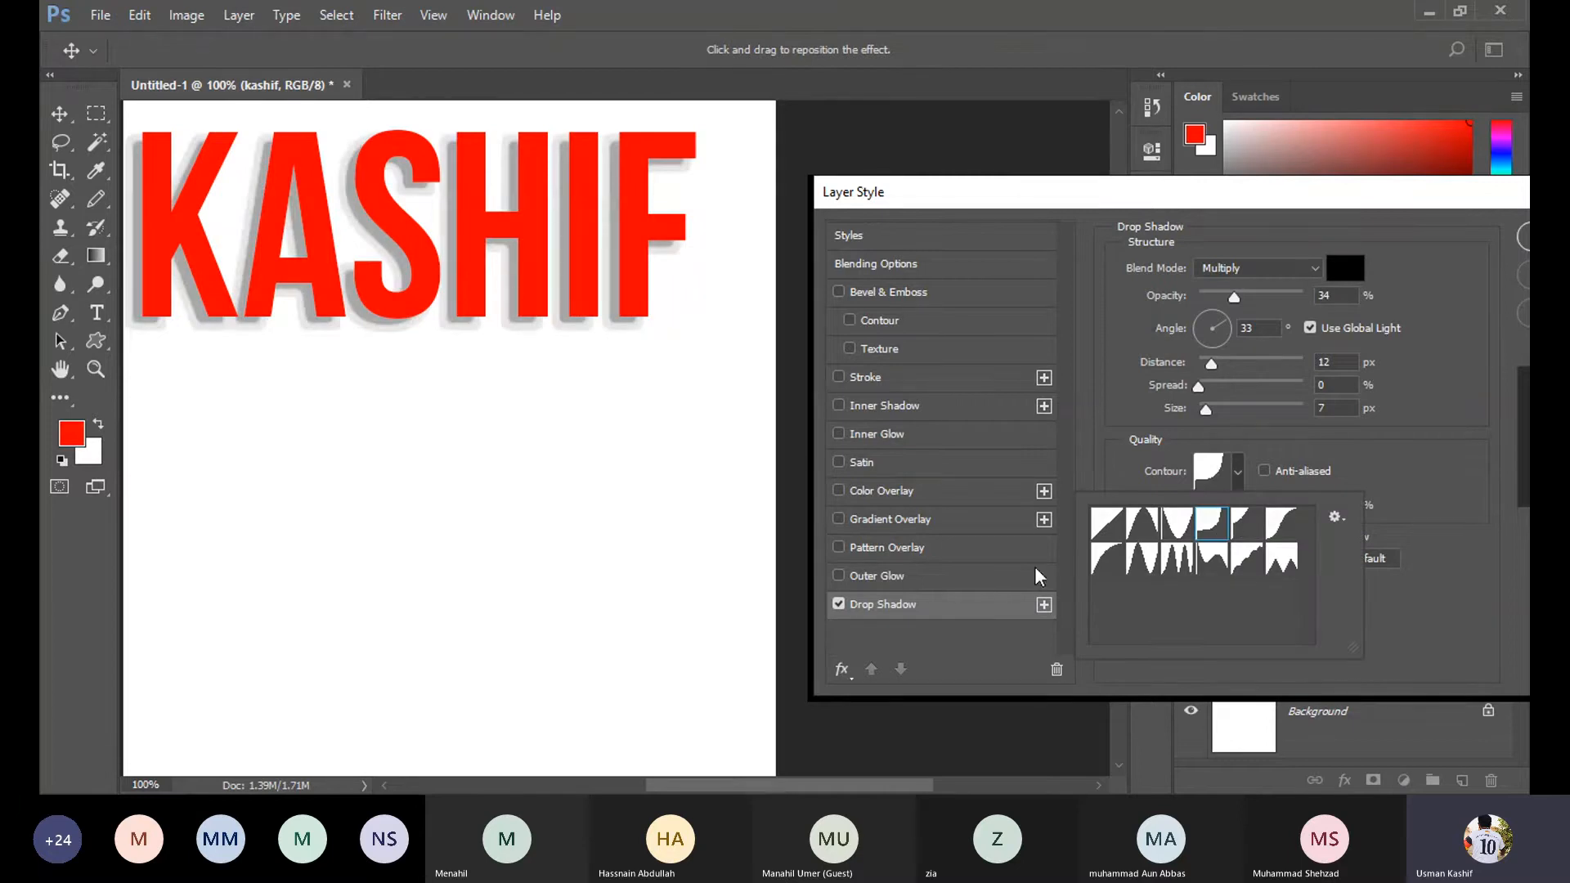
left_click(1251, 564)
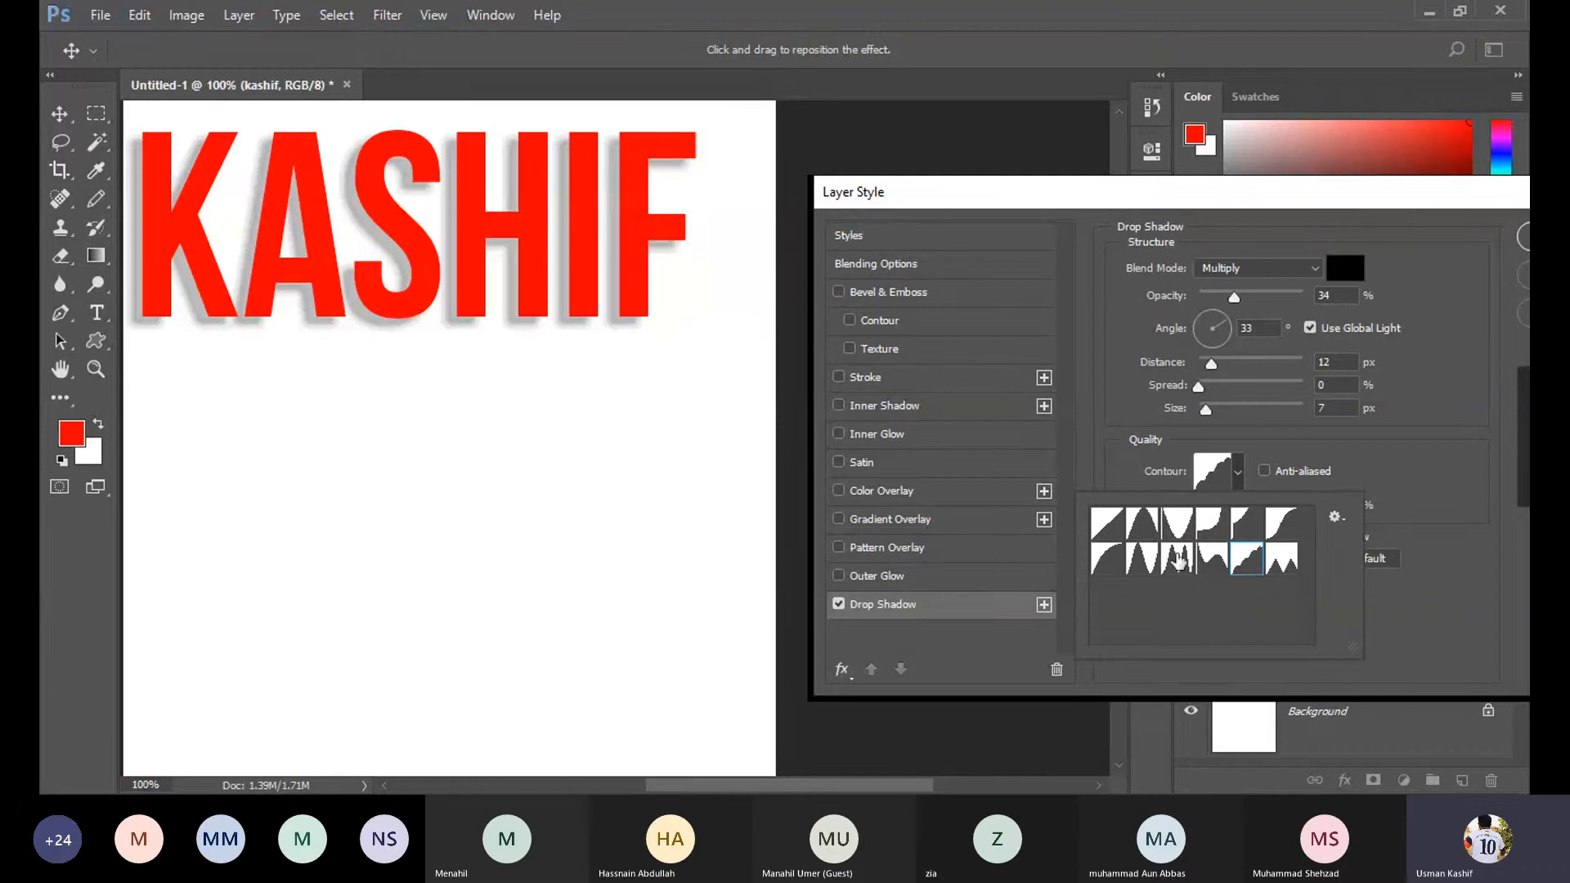
left_click(1146, 559)
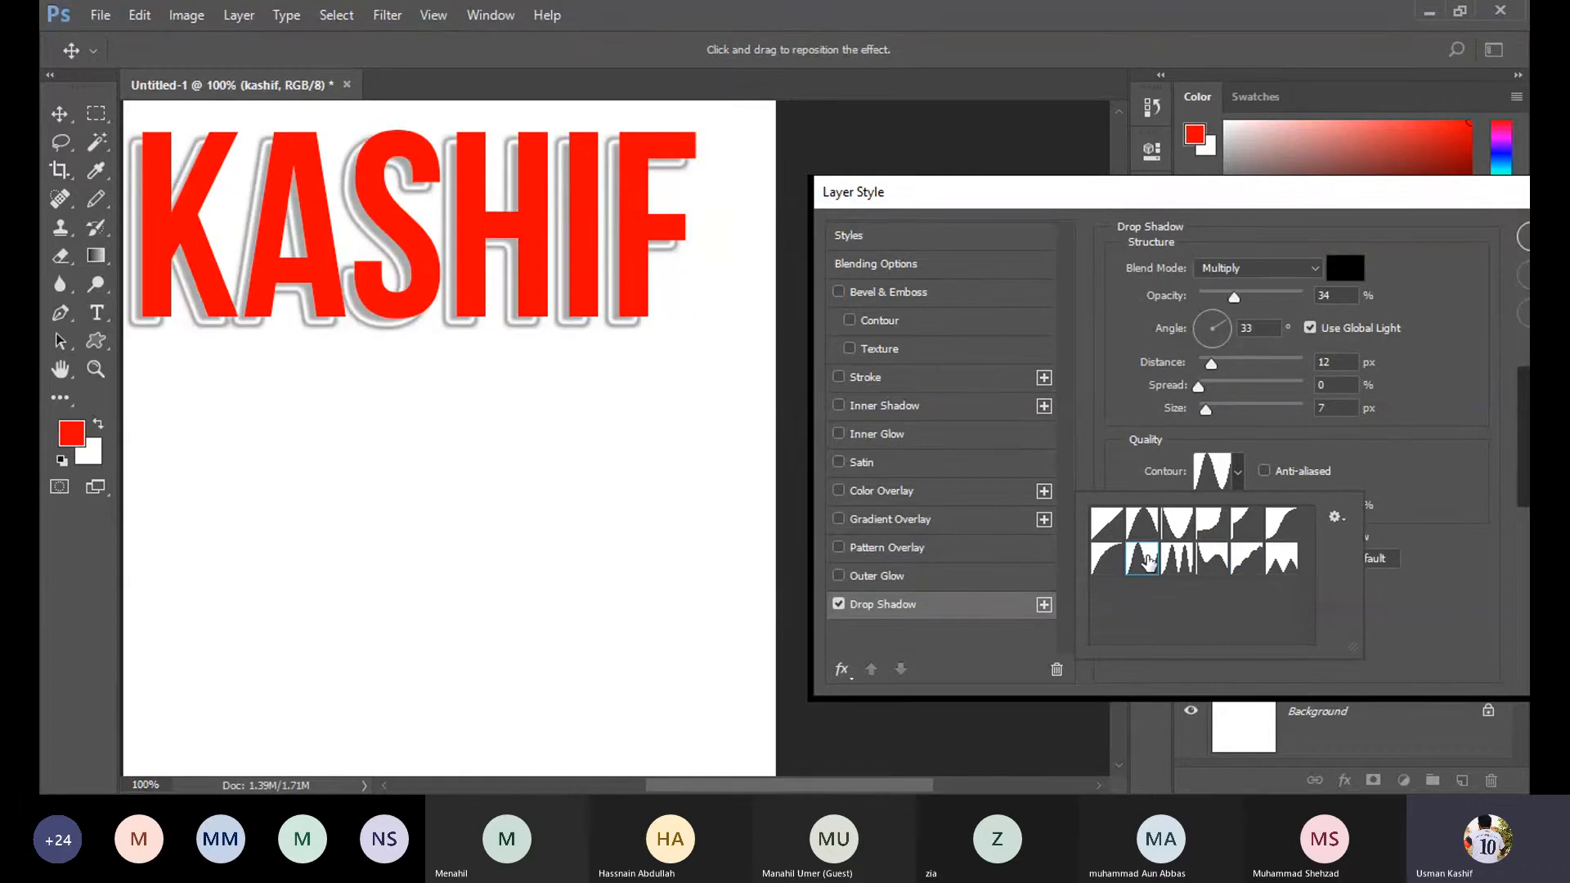
left_click(1101, 563)
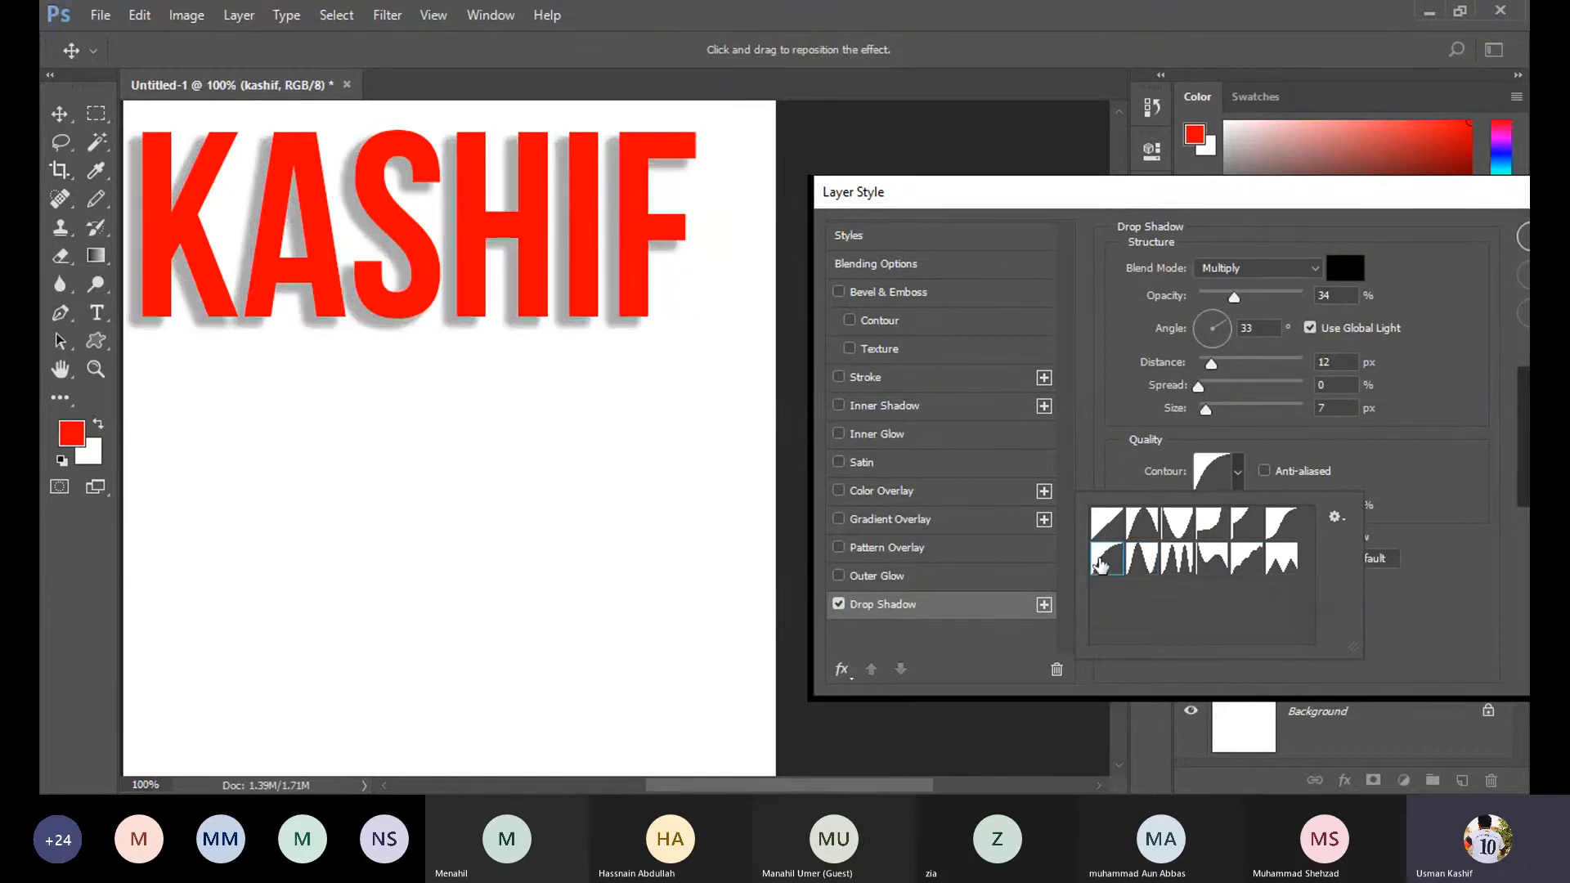
left_click(1147, 530)
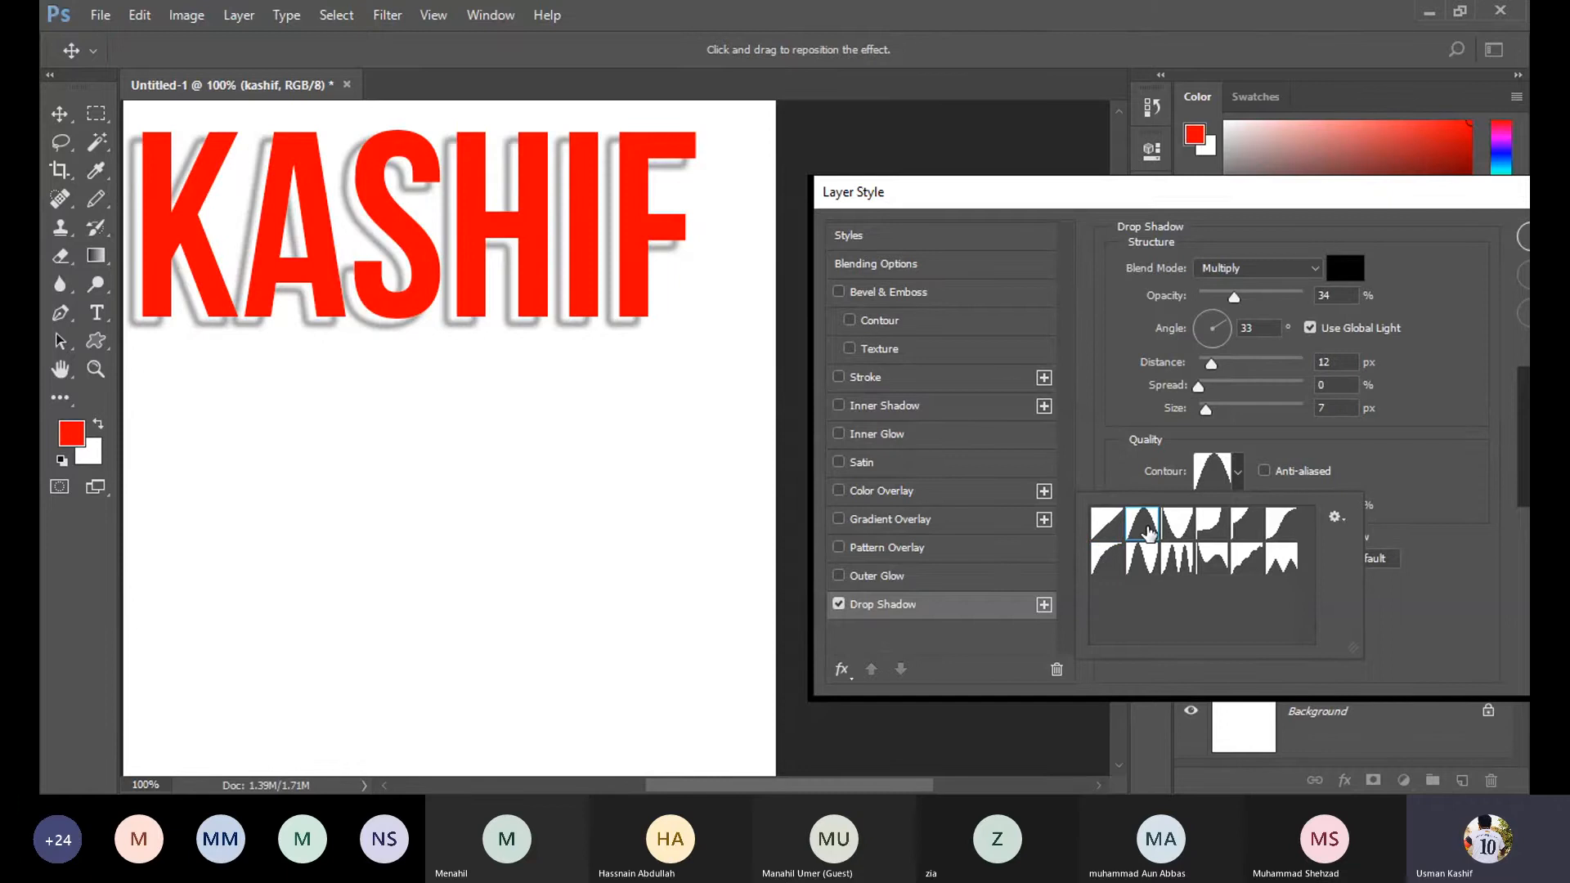
left_click(1212, 524)
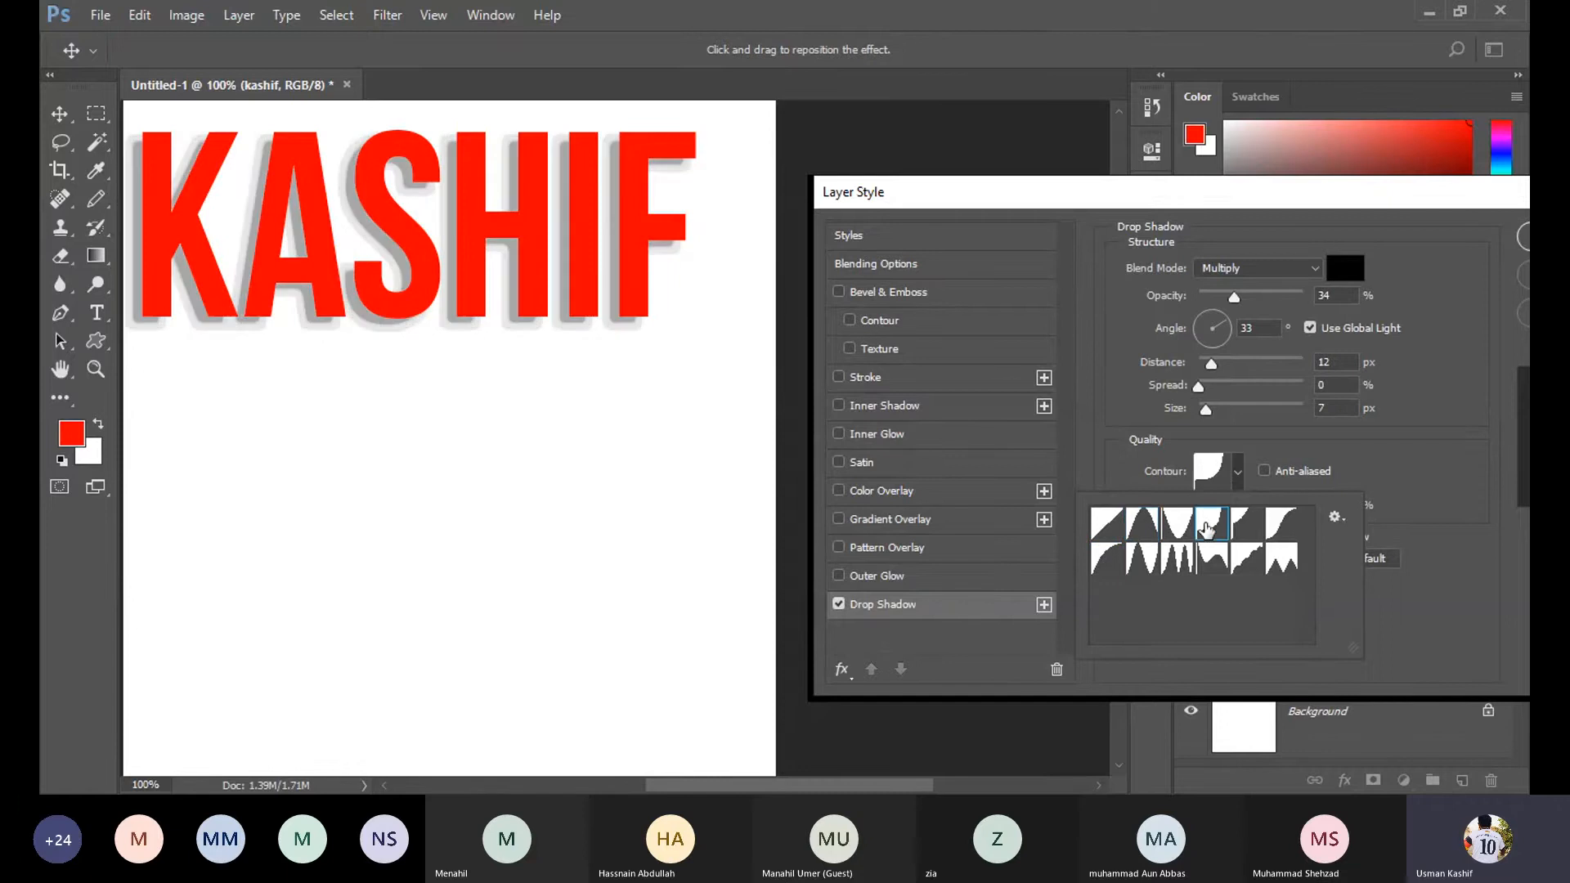
left_click(1256, 532)
left_click(1287, 532)
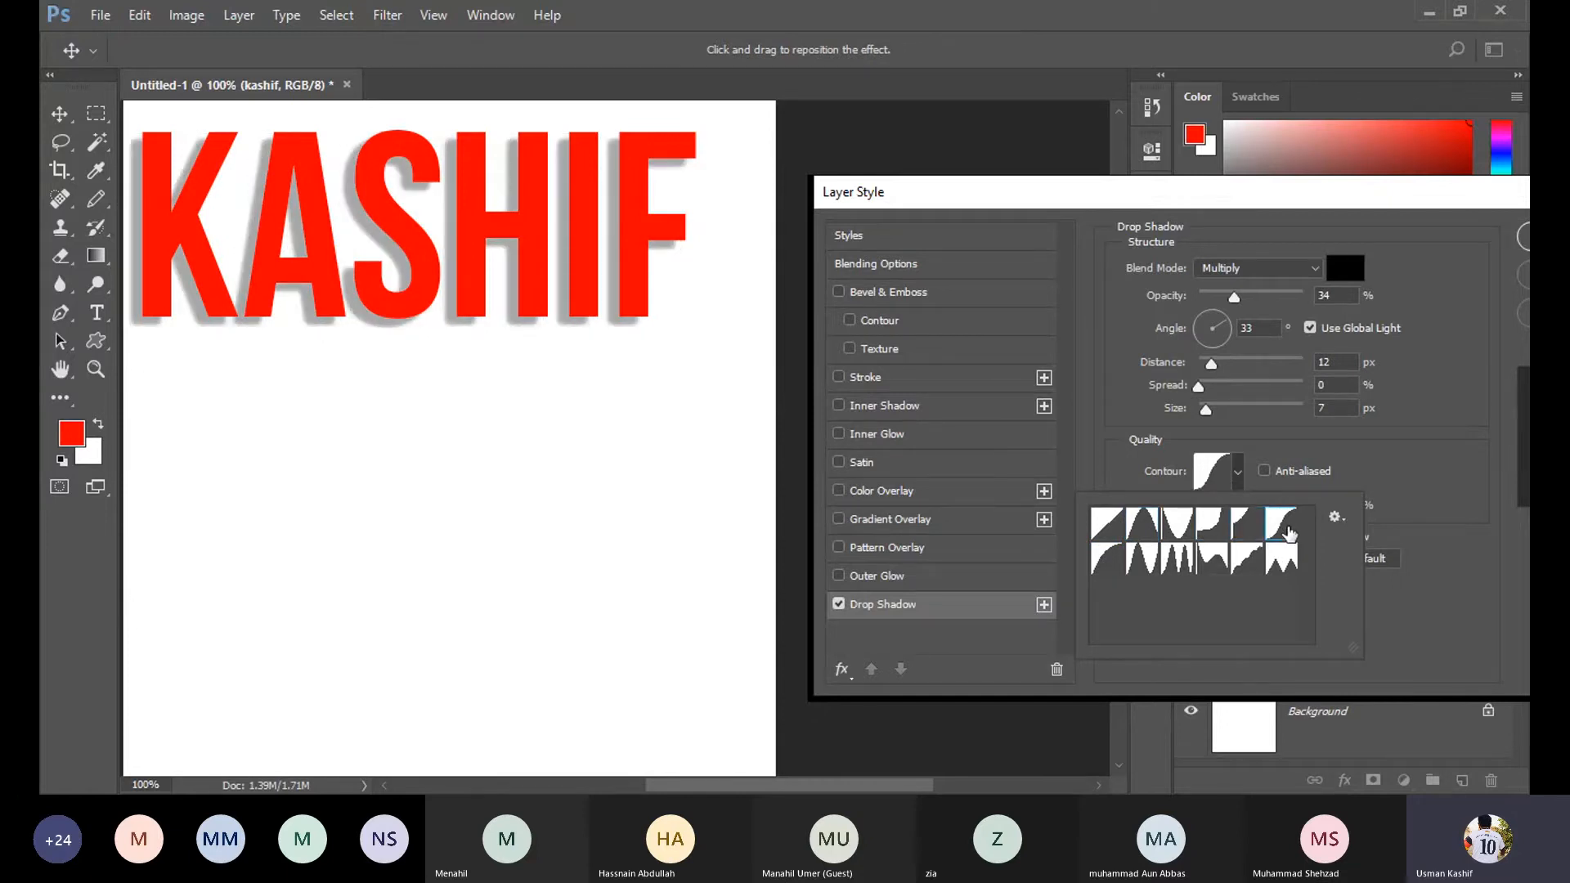
left_click(1108, 525)
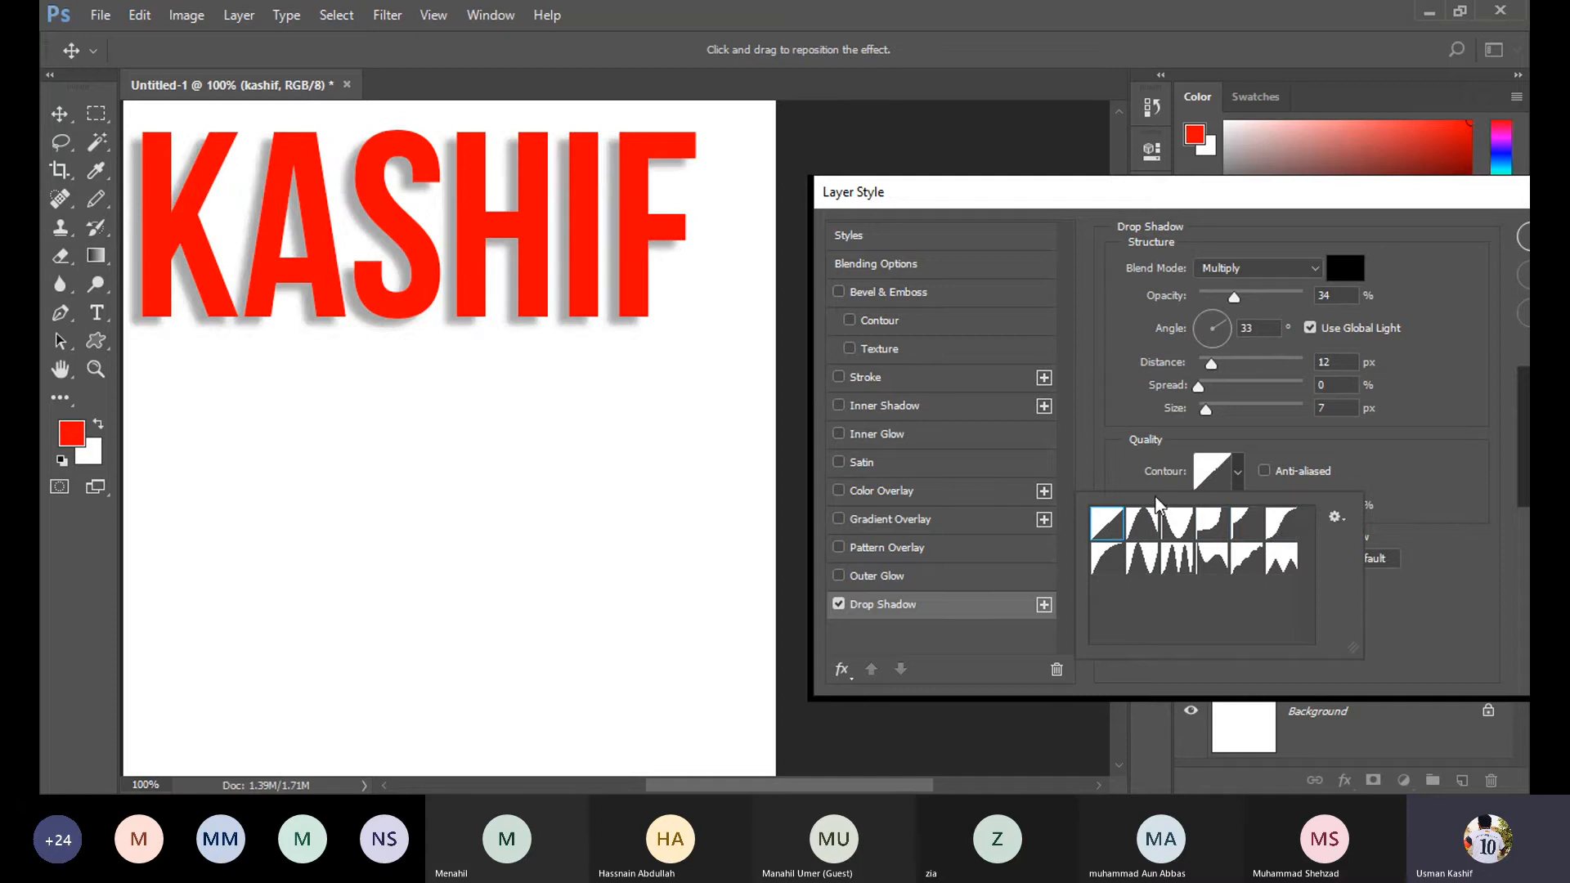
Shape a custom contour for the red text's drop shadow with input/output points 97/51, 64/66, 42/20 and 3/21 percent, and apply the layer style.
left_click(1215, 470)
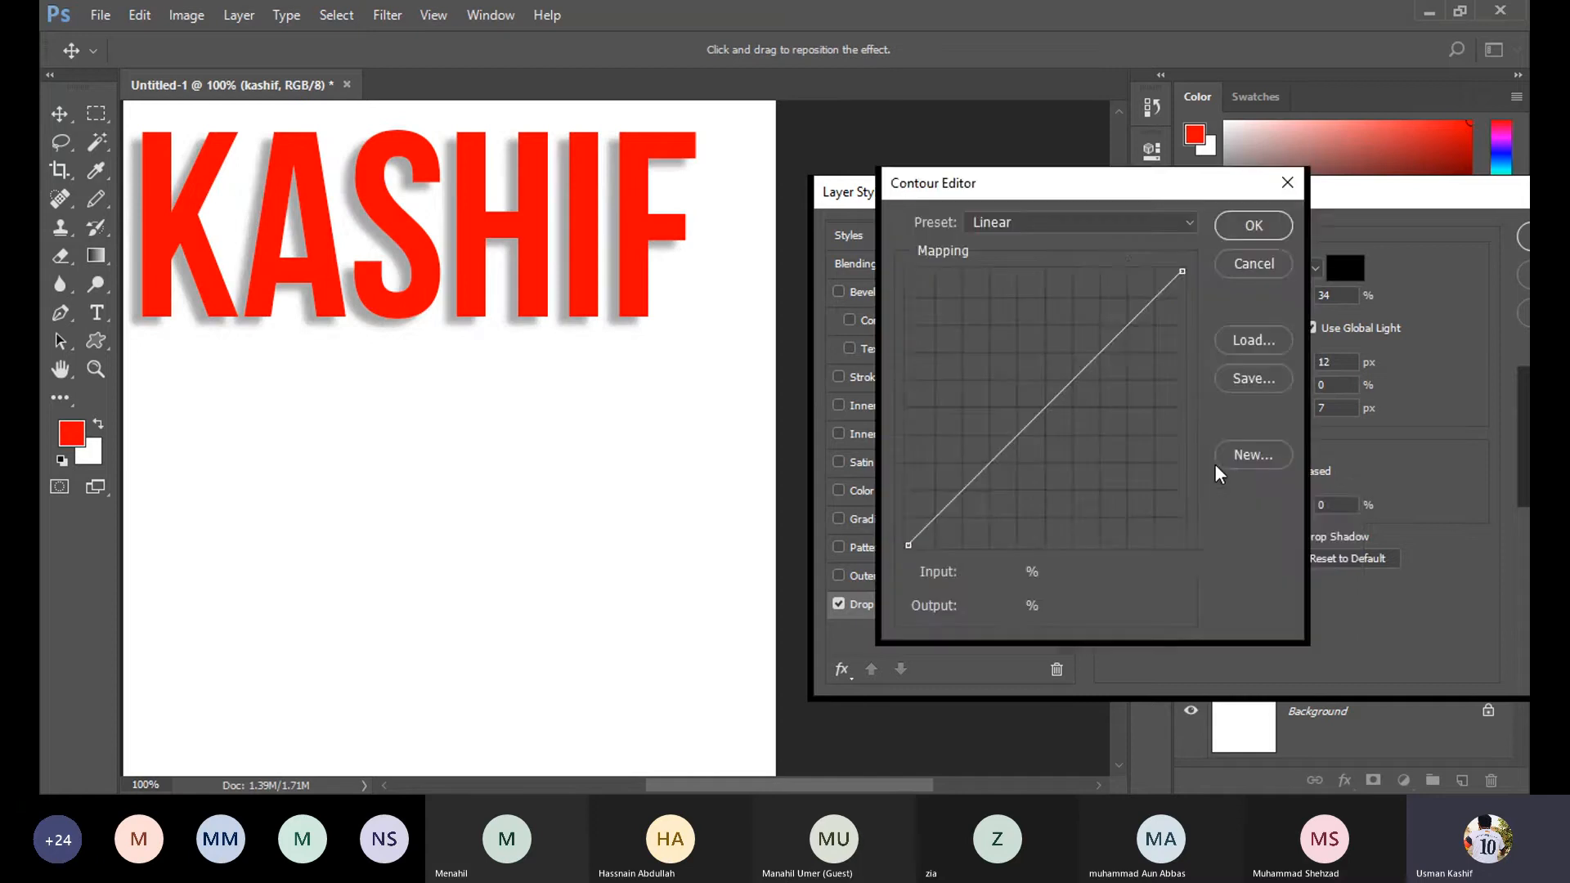
left_click(1183, 270)
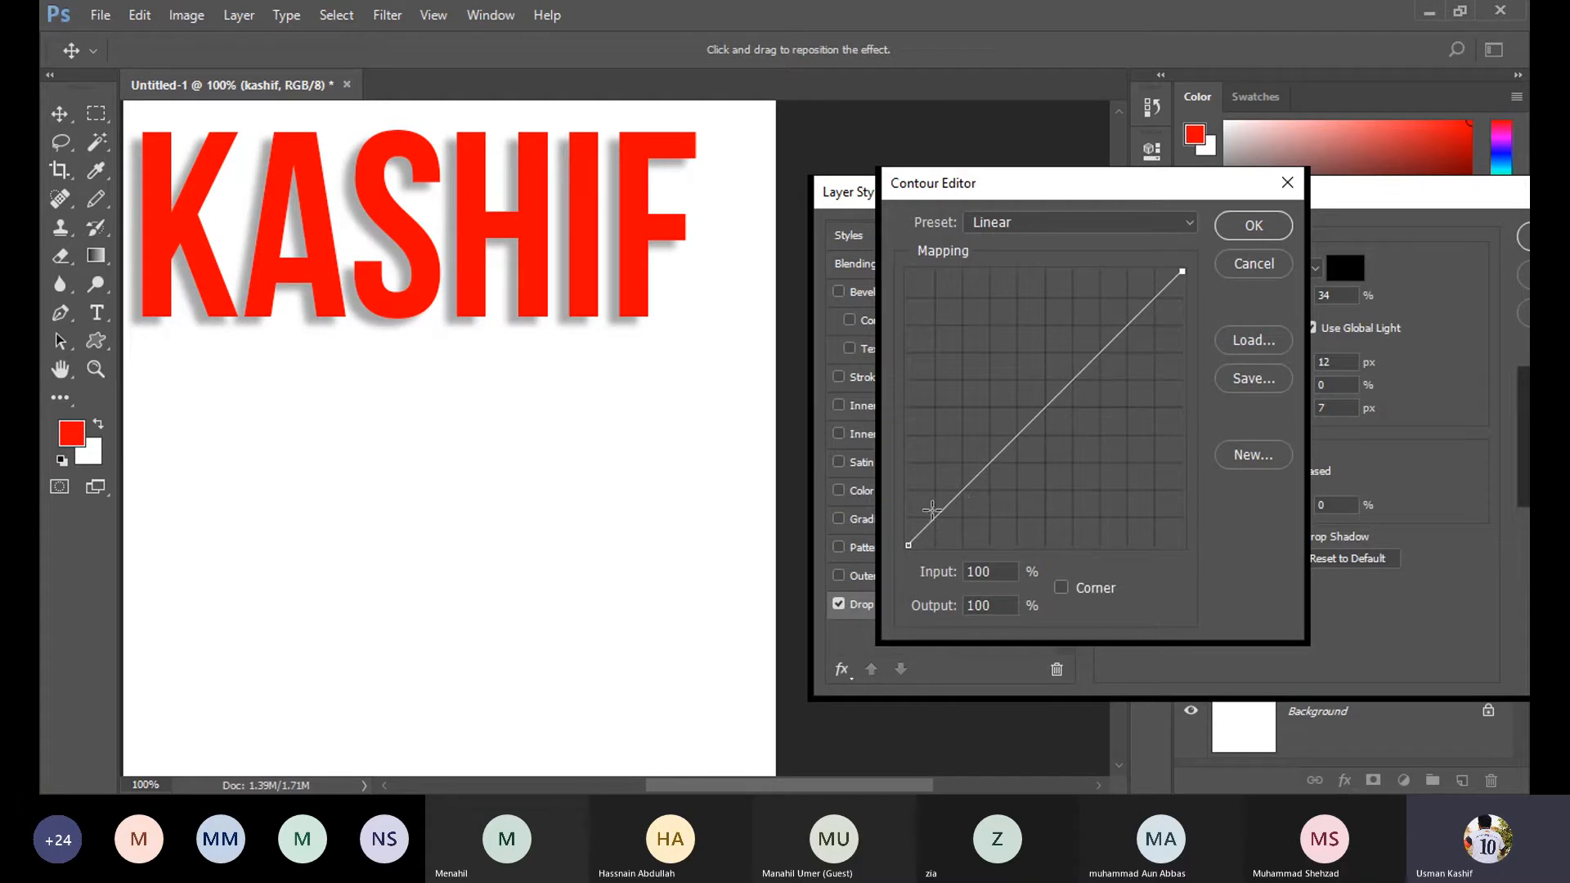
left_click_drag(1123, 330, 1173, 407)
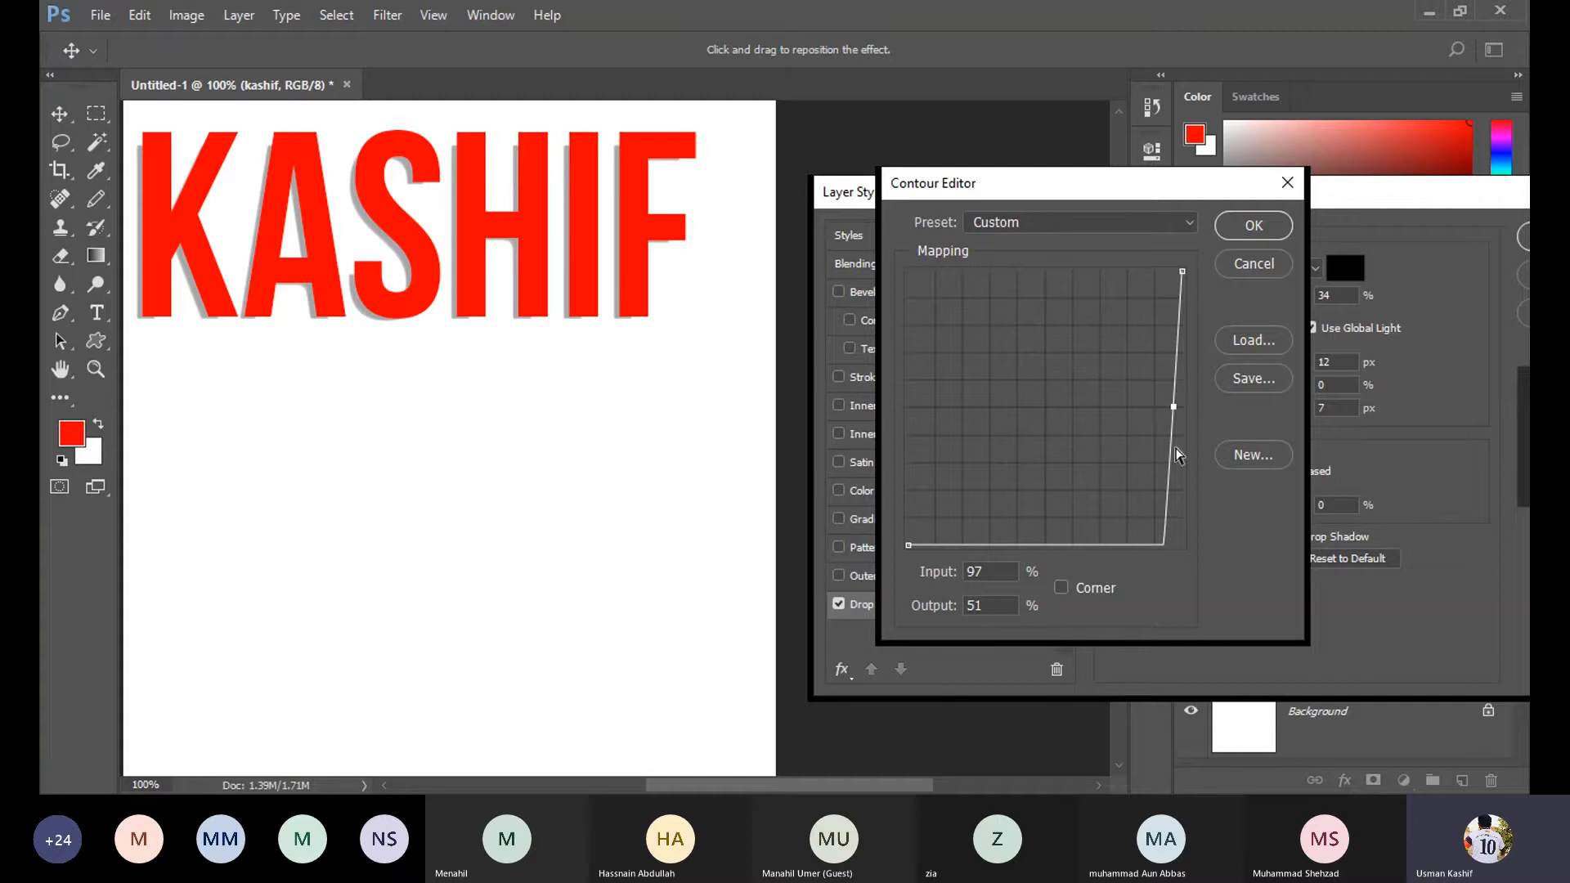
left_click_drag(1168, 496, 1084, 365)
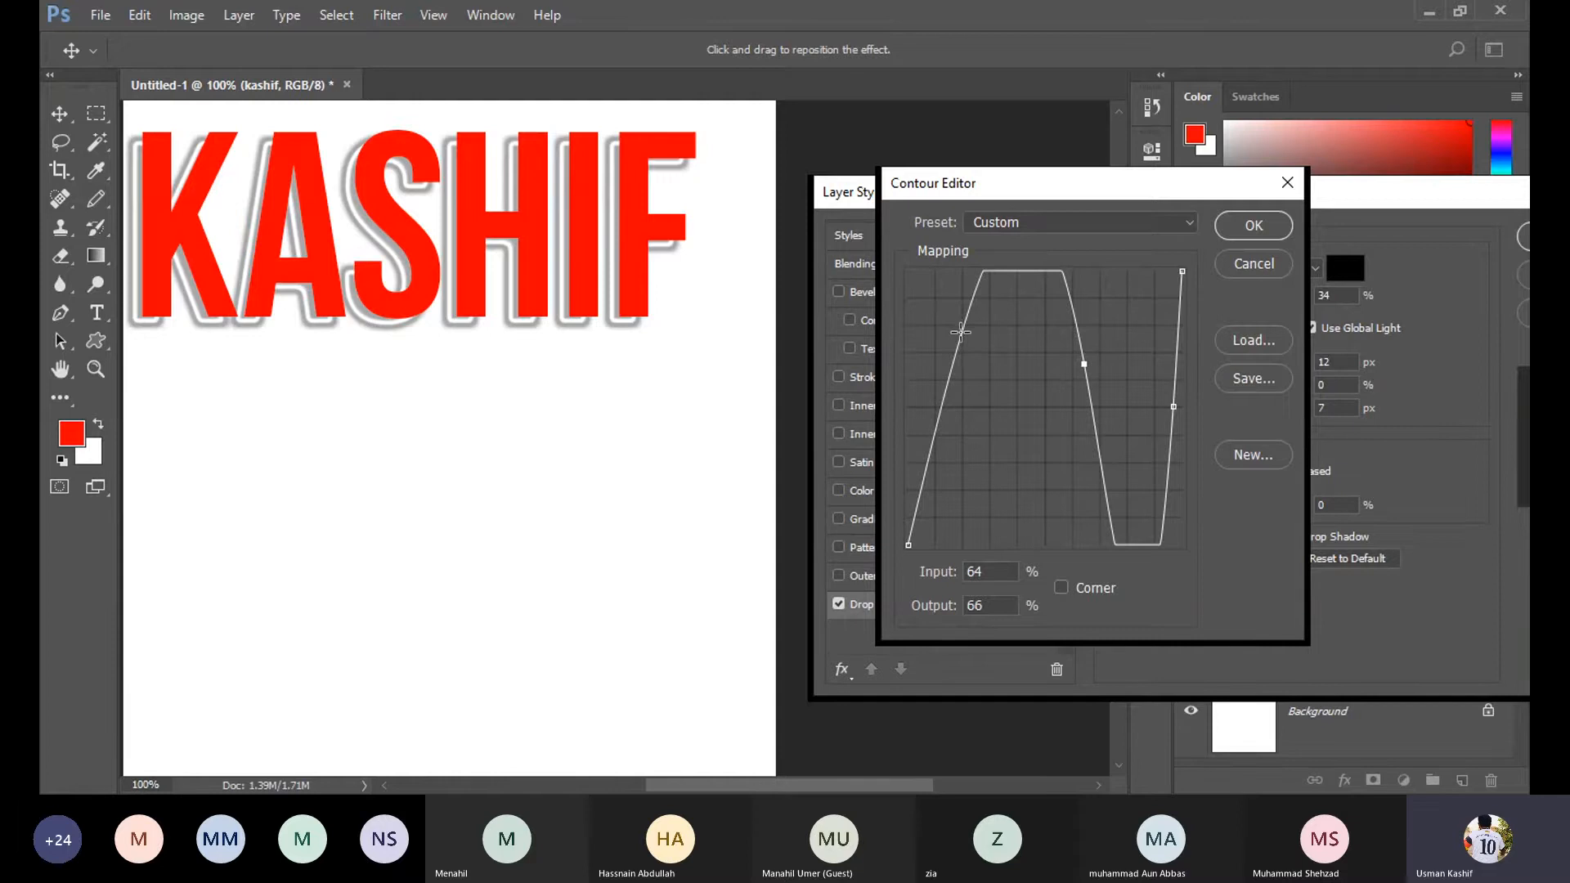
left_click_drag(961, 335, 1022, 489)
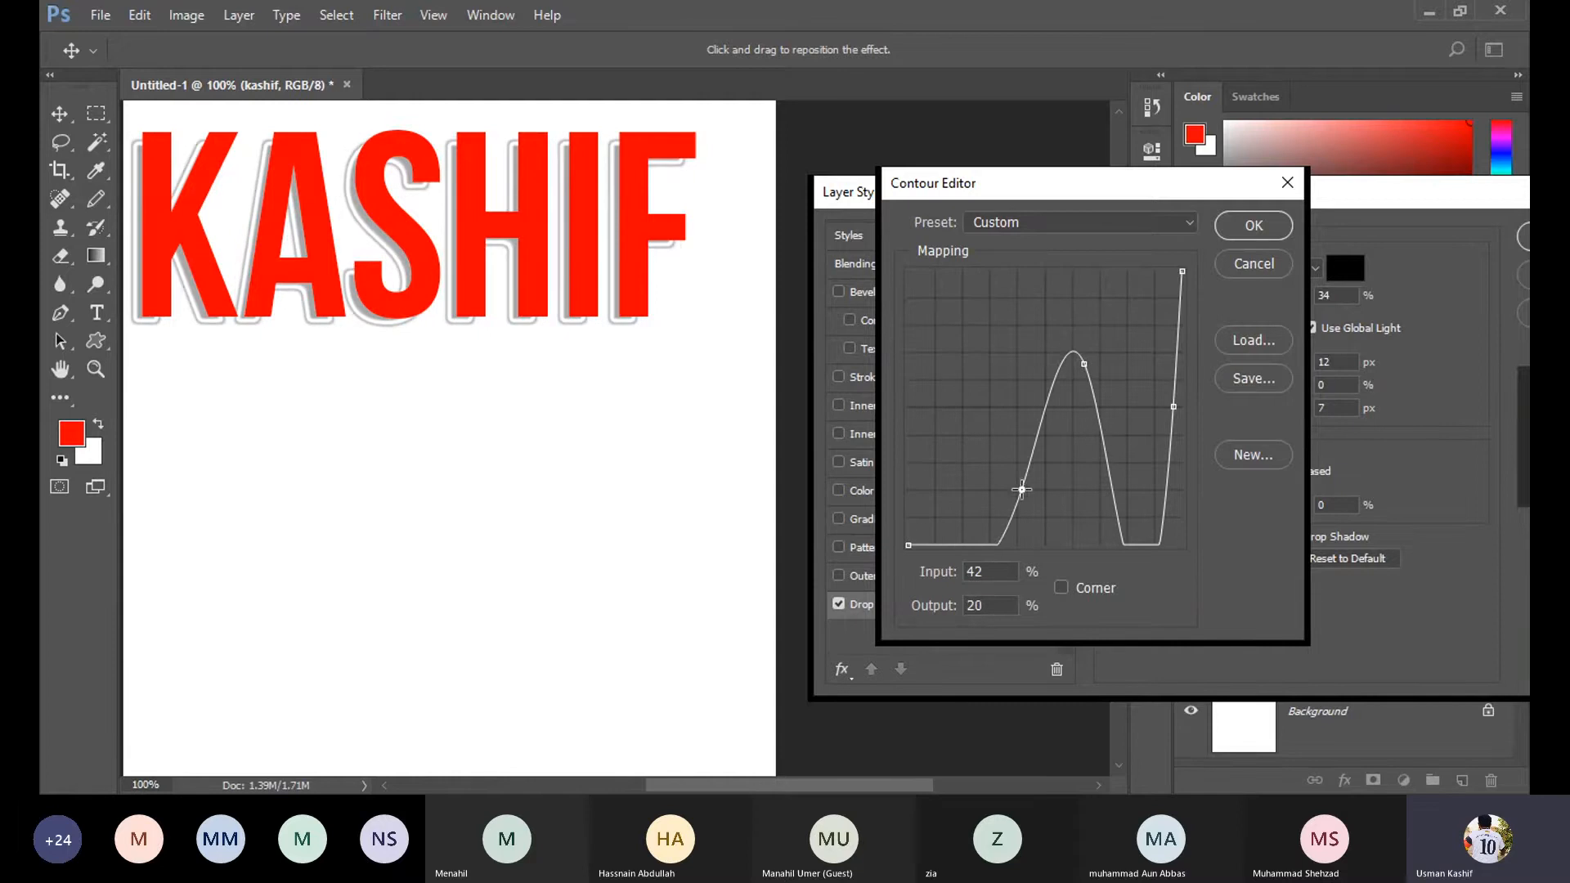
left_click_drag(984, 544, 916, 488)
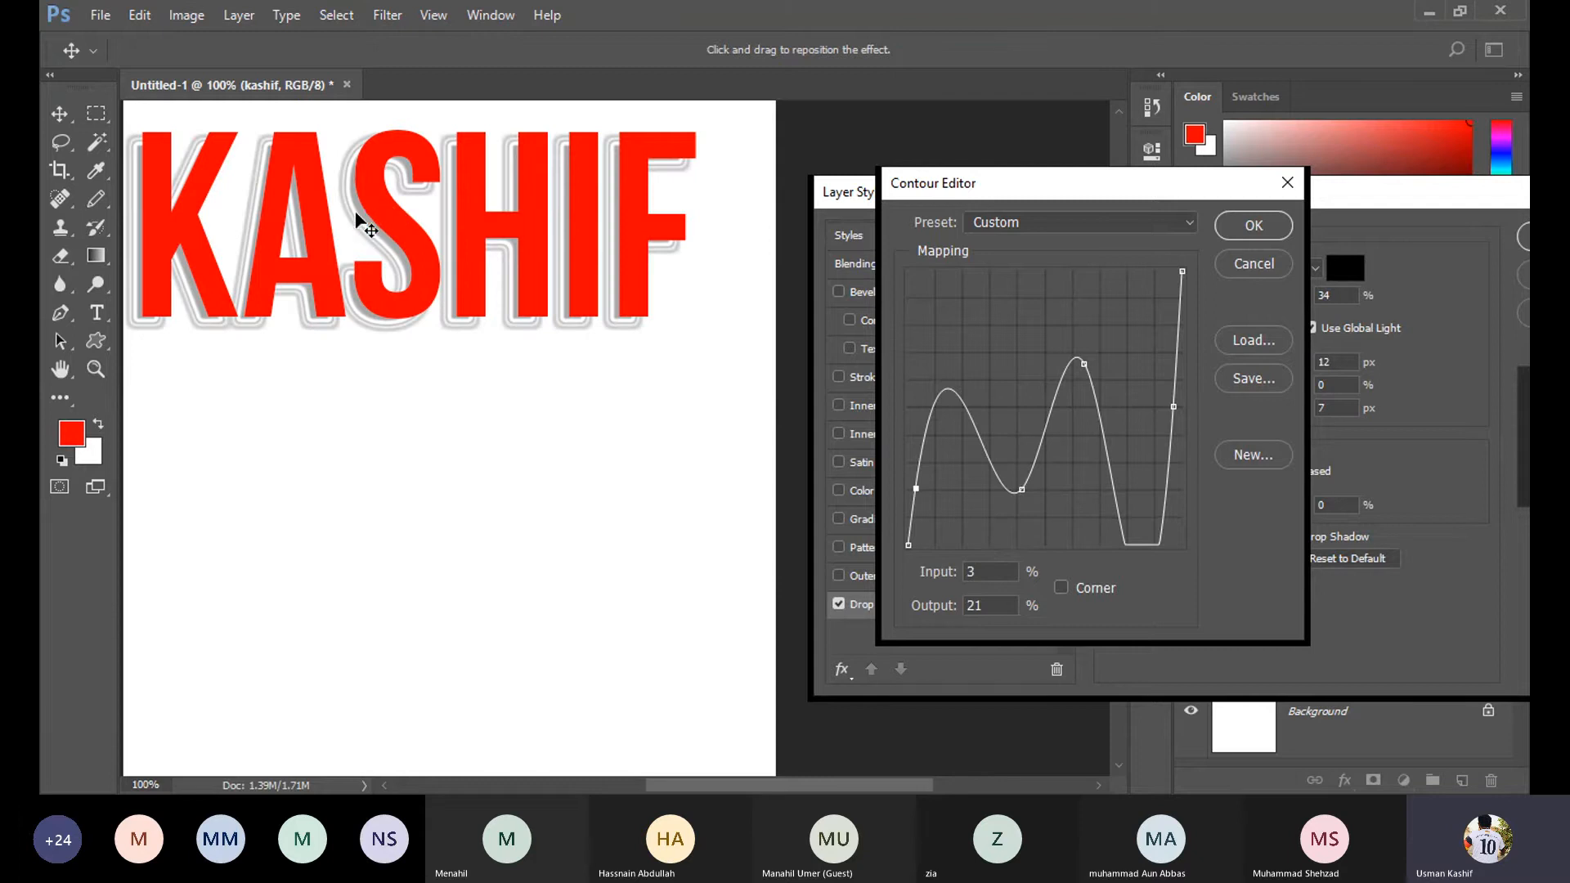
left_click(1263, 238)
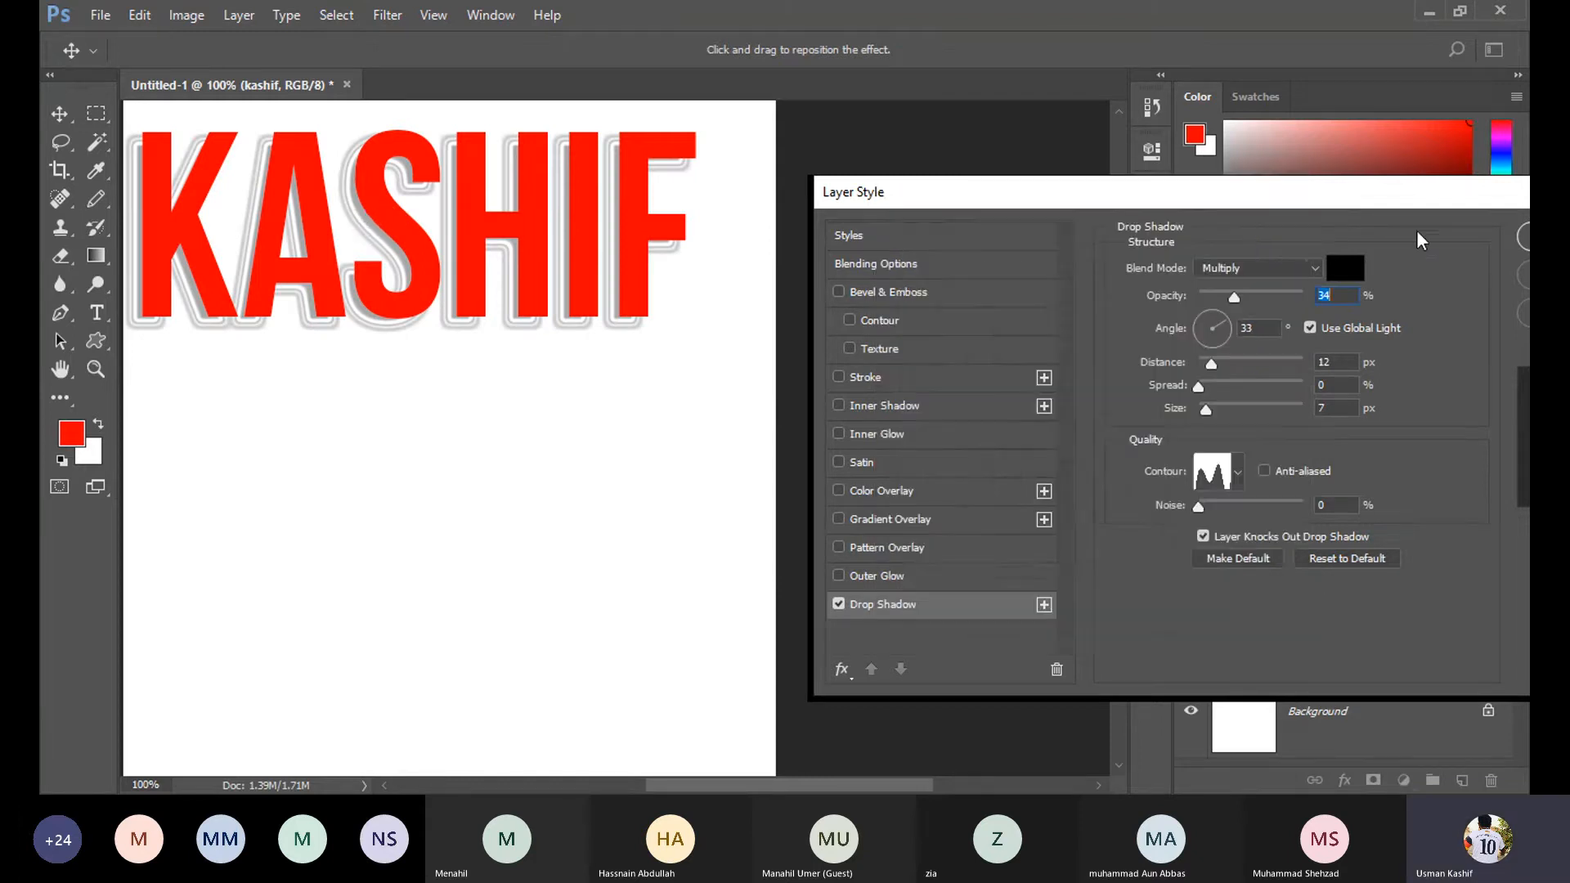
left_click(1523, 239)
Deselect the layer, examine the custom-contoured shadow of the red text at 200% magnification and return to the 100% view.
left_click(570, 406)
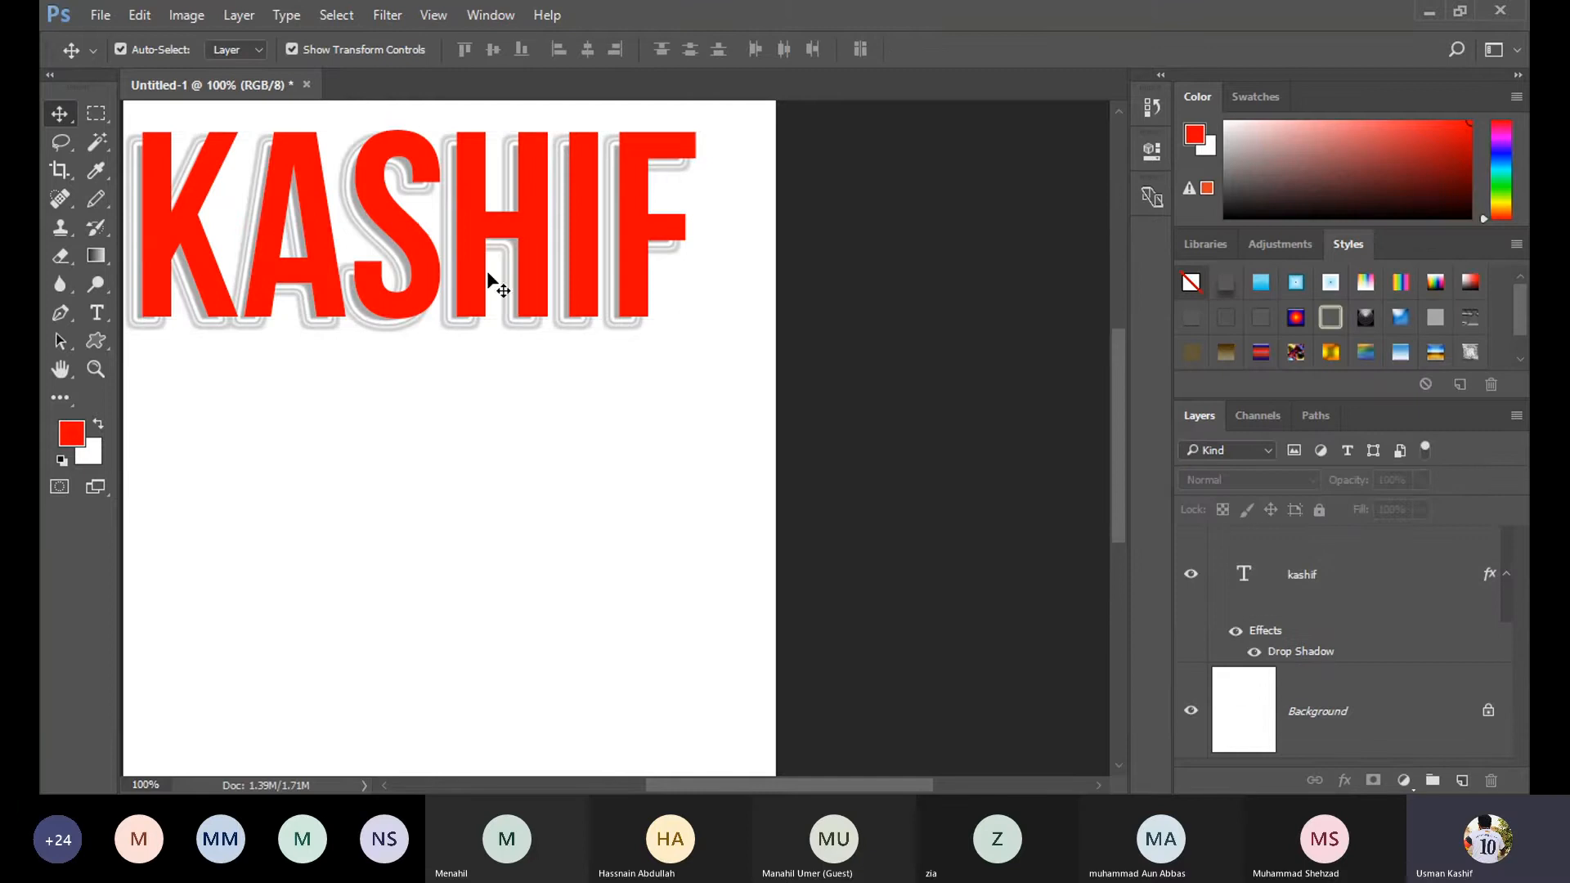
key("ctrl+plus")
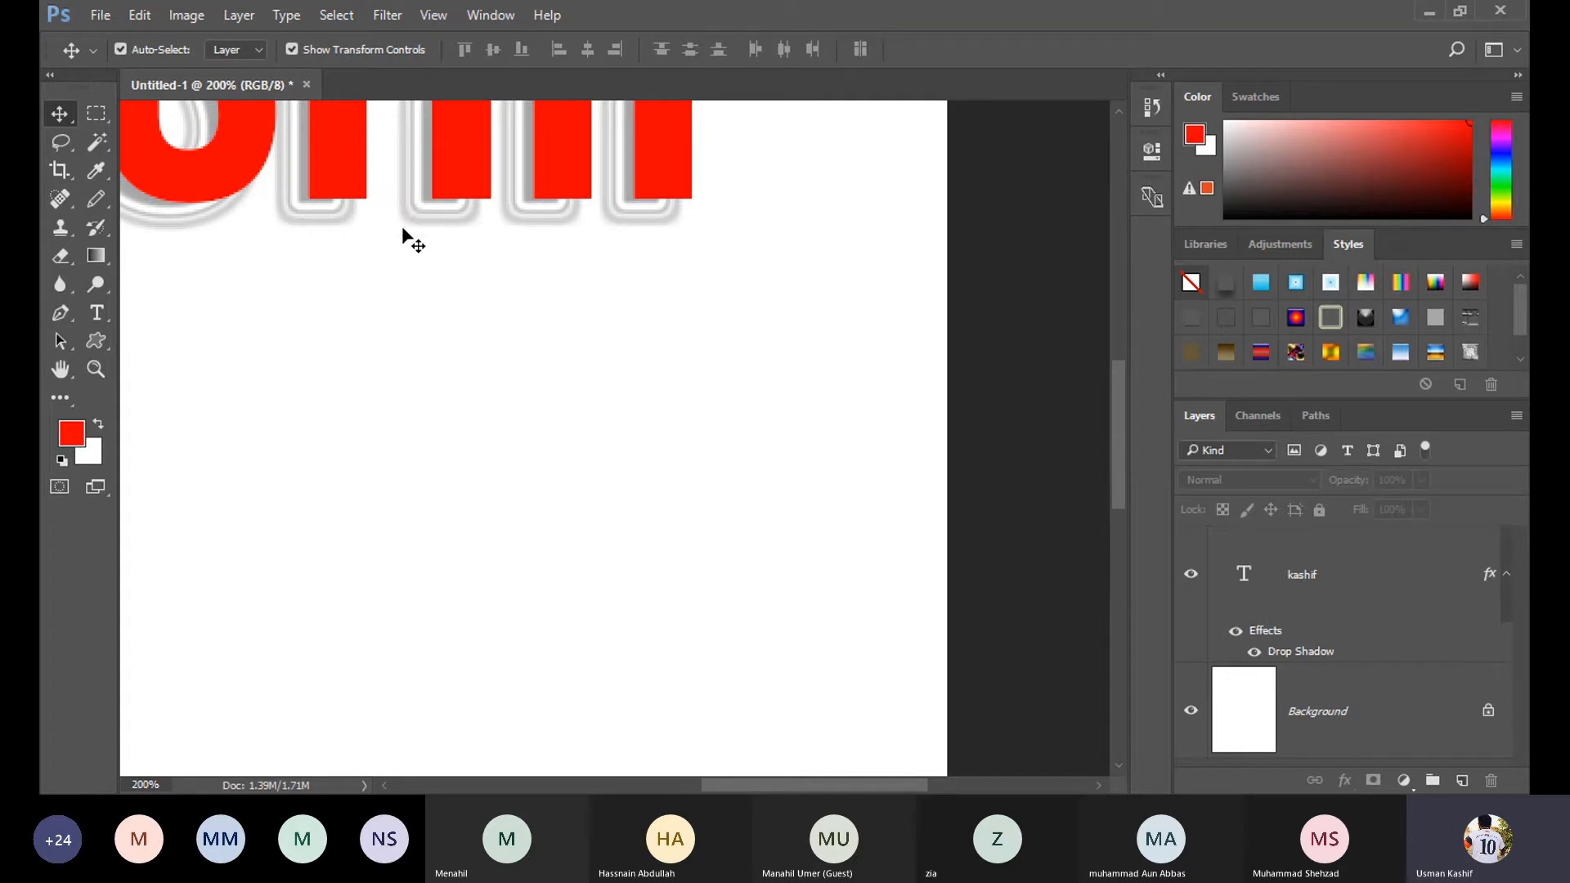
key("ctrl+minus")
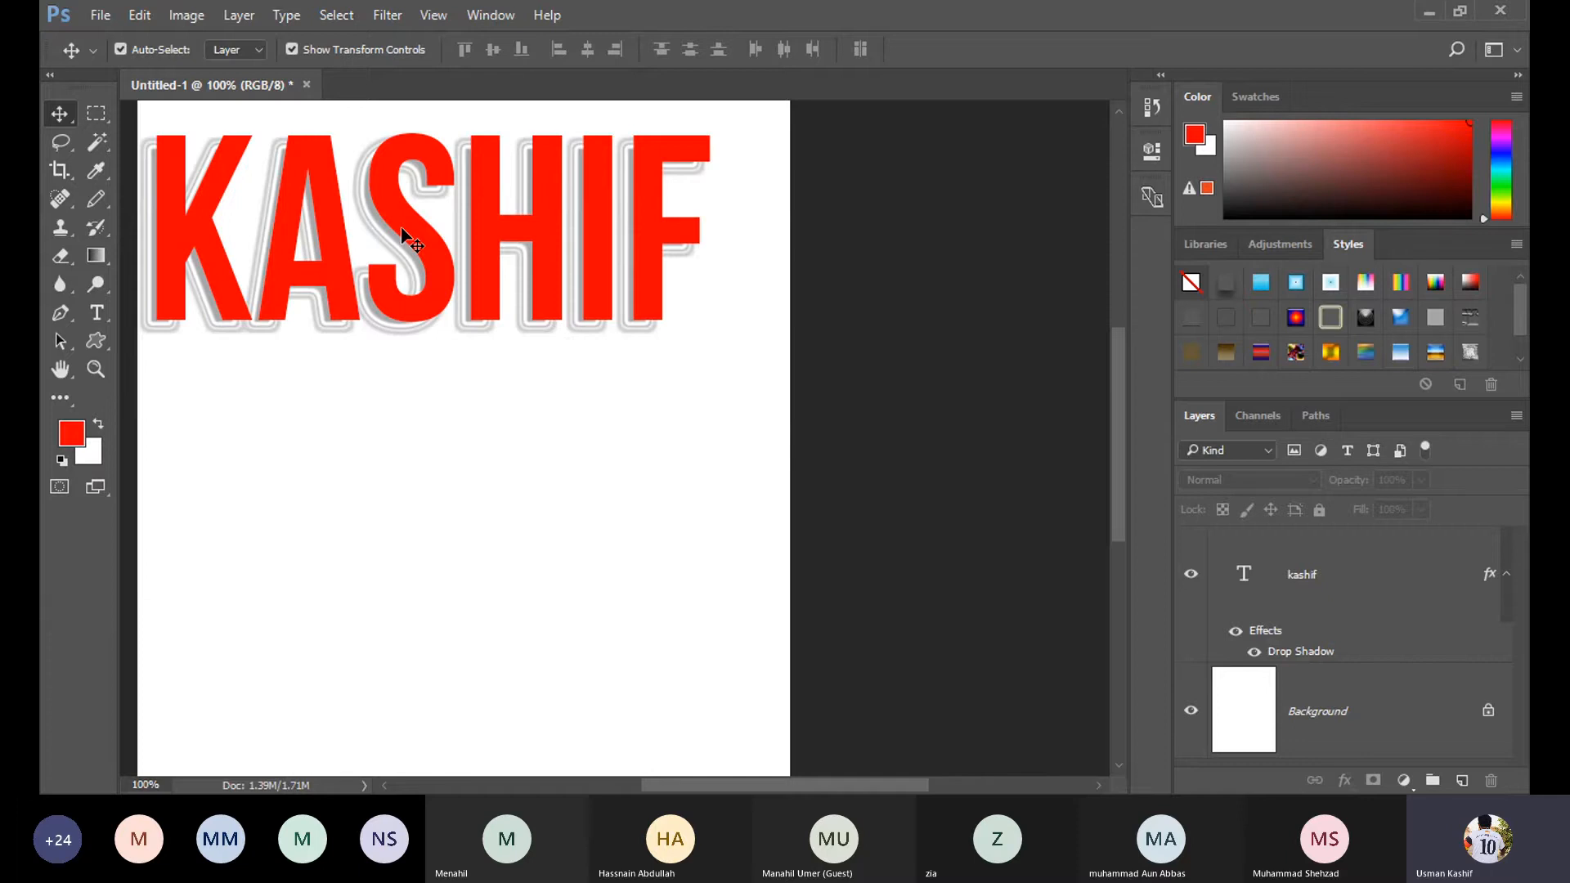
Reopen the Drop Shadow settings of the red name text layer, keeping the whole text visible beside the dialog.
left_click(1406, 589)
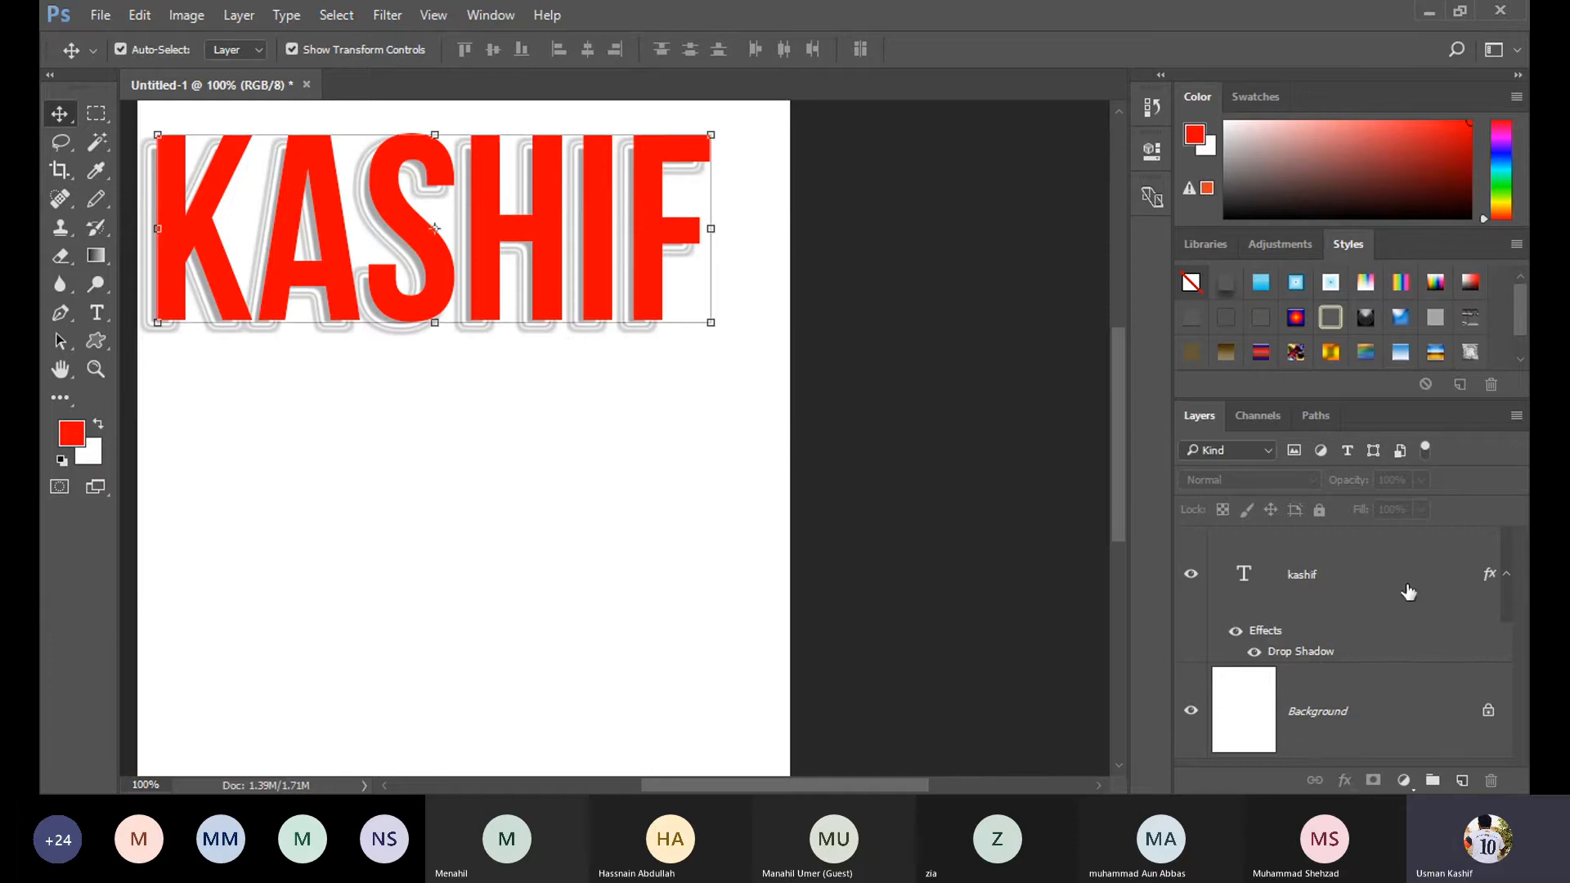
key("h")
double_click(1408, 592)
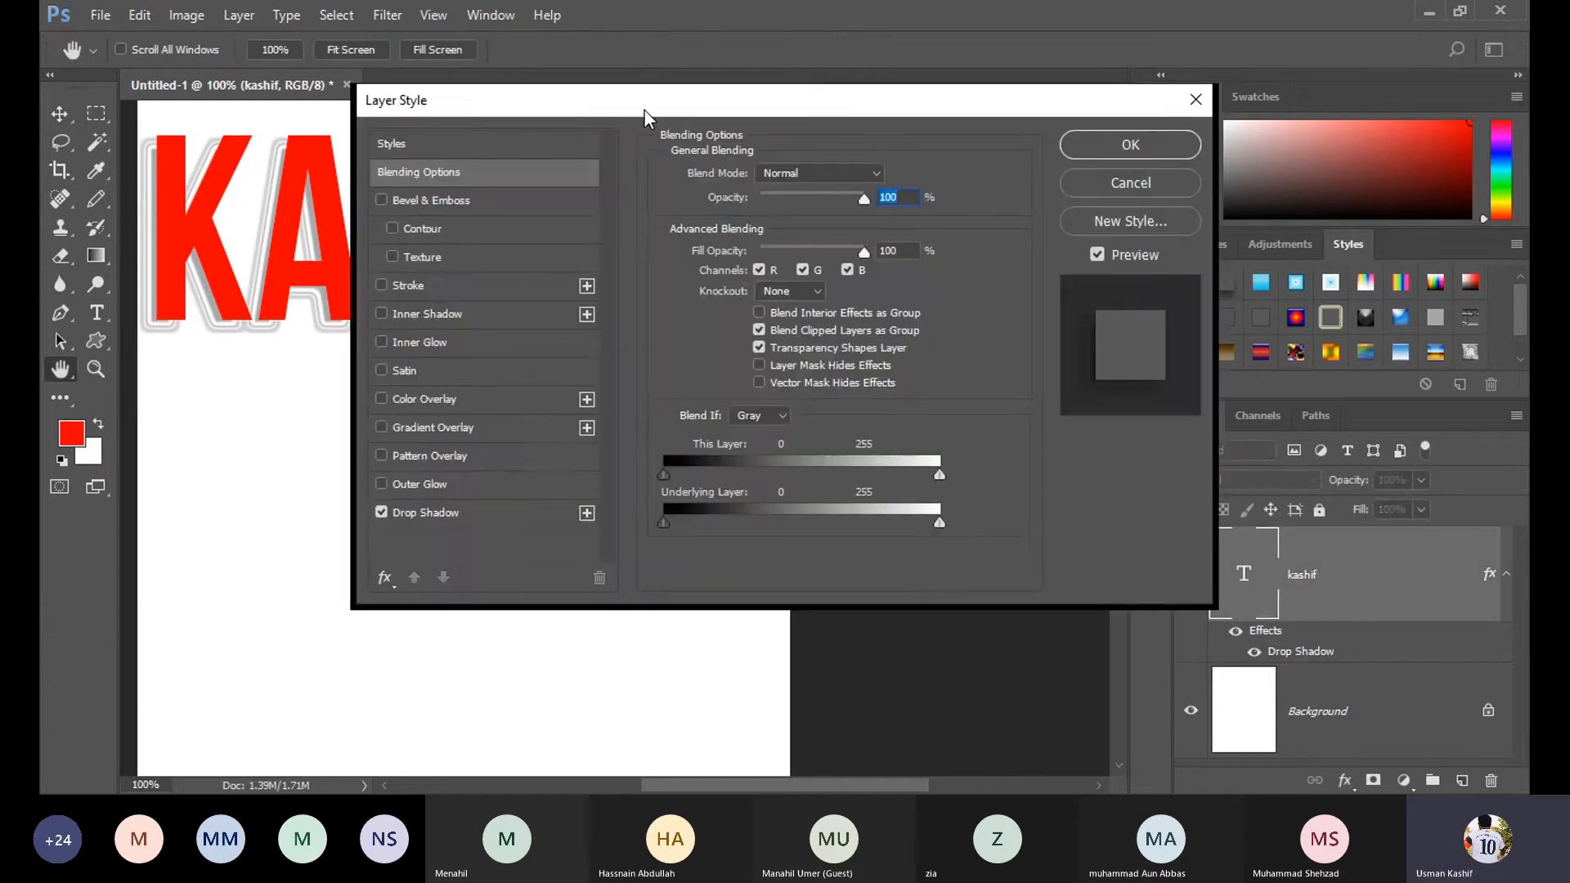
left_click_drag(642, 110, 1028, 144)
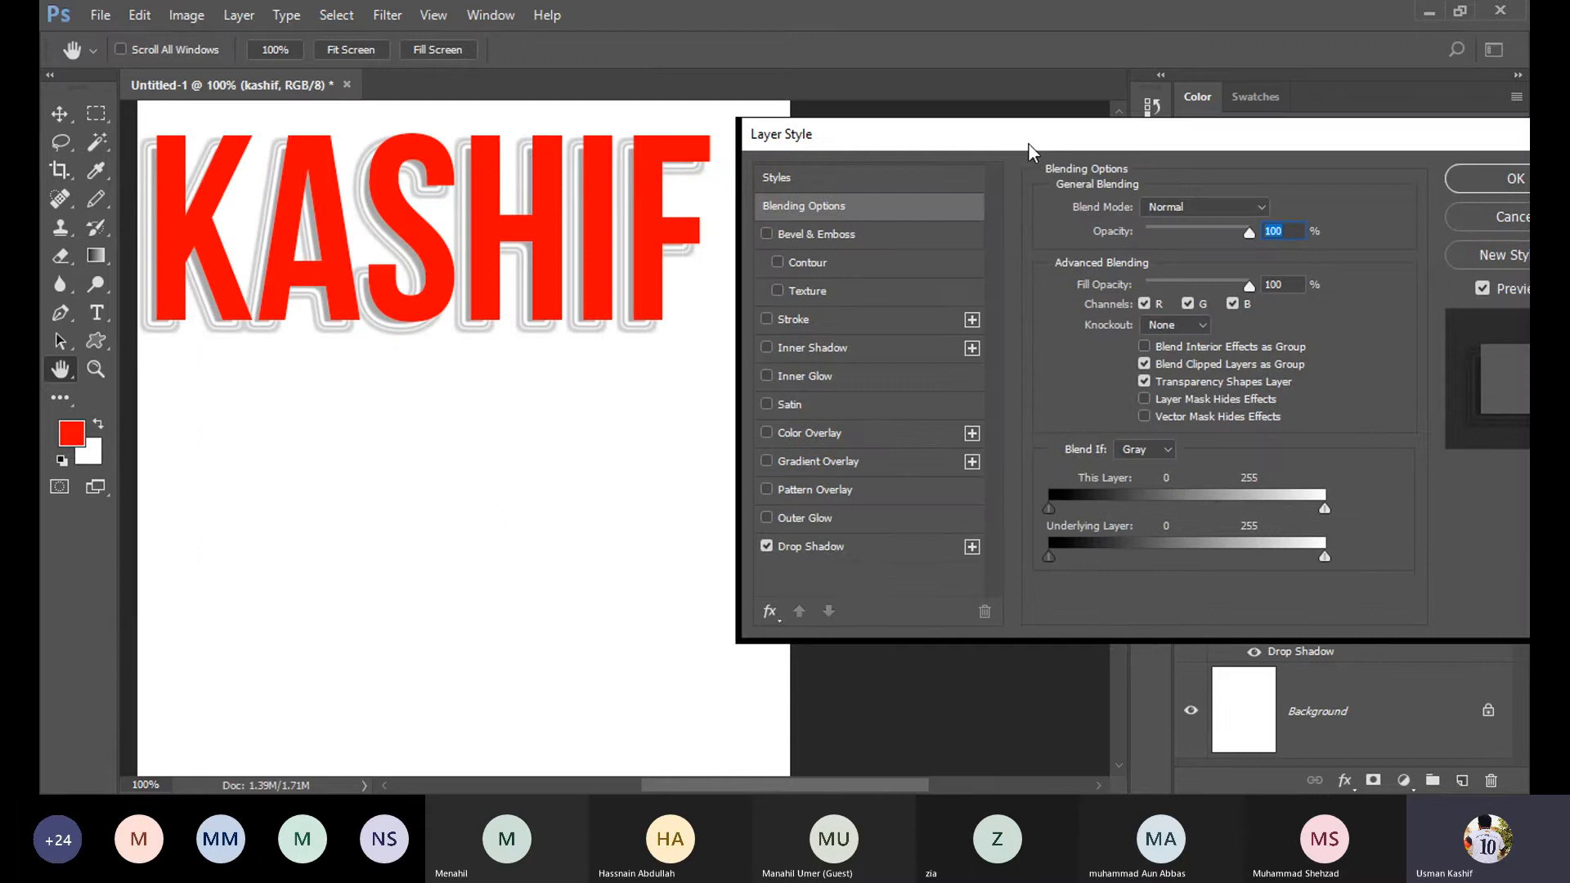
left_click(839, 546)
Try several preset contours in place of the custom one, set the drop shadow contour to Linear and open its curve in the Contour Editor.
left_click(1165, 414)
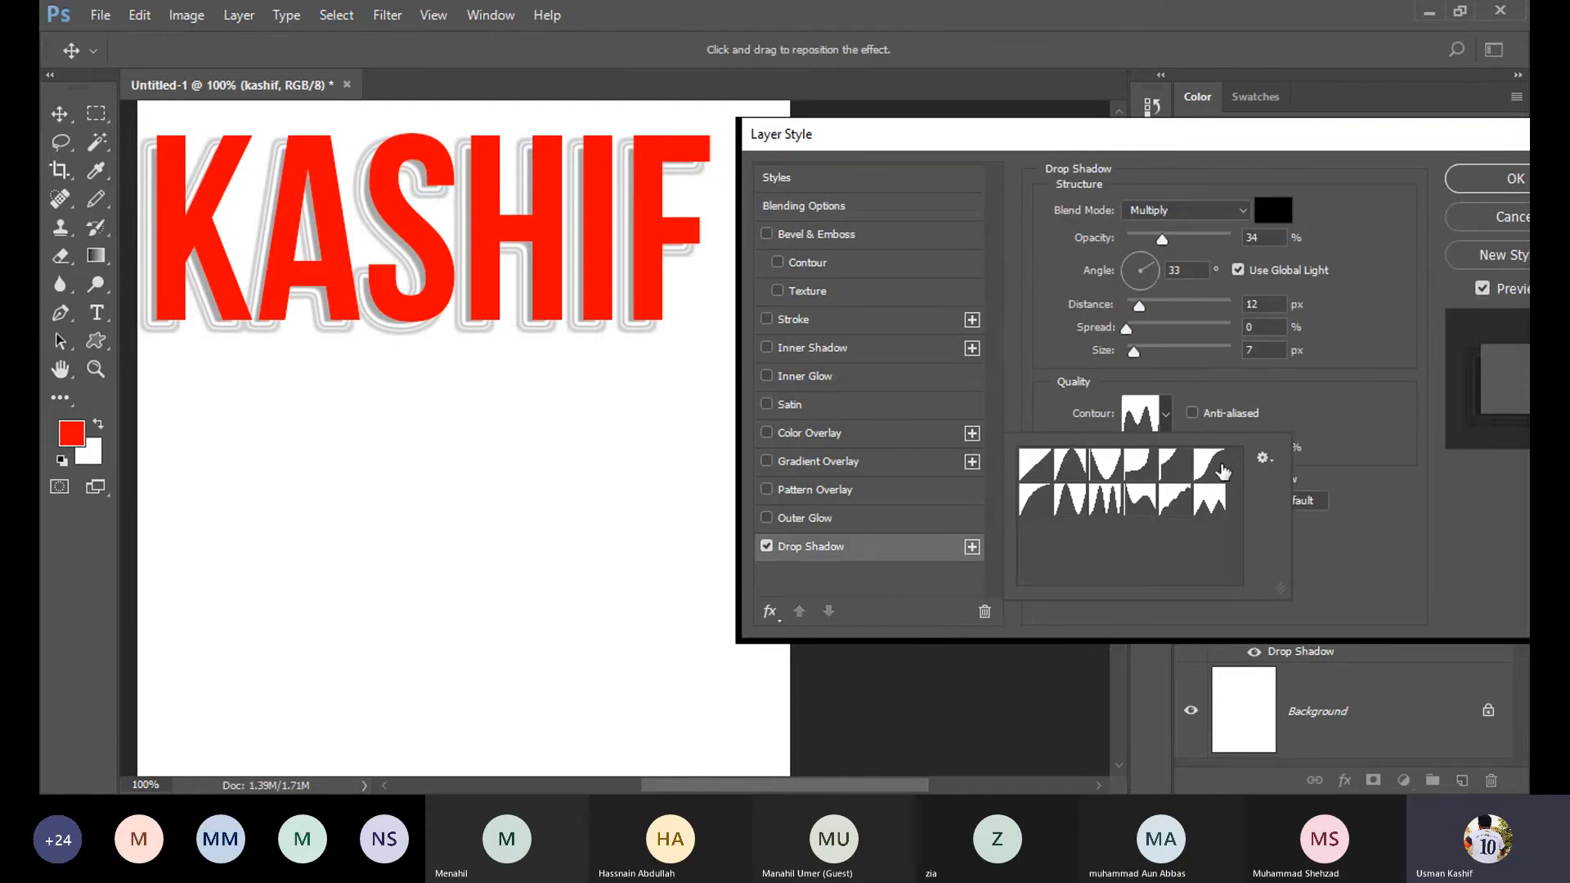
left_click(1210, 500)
left_click(1176, 500)
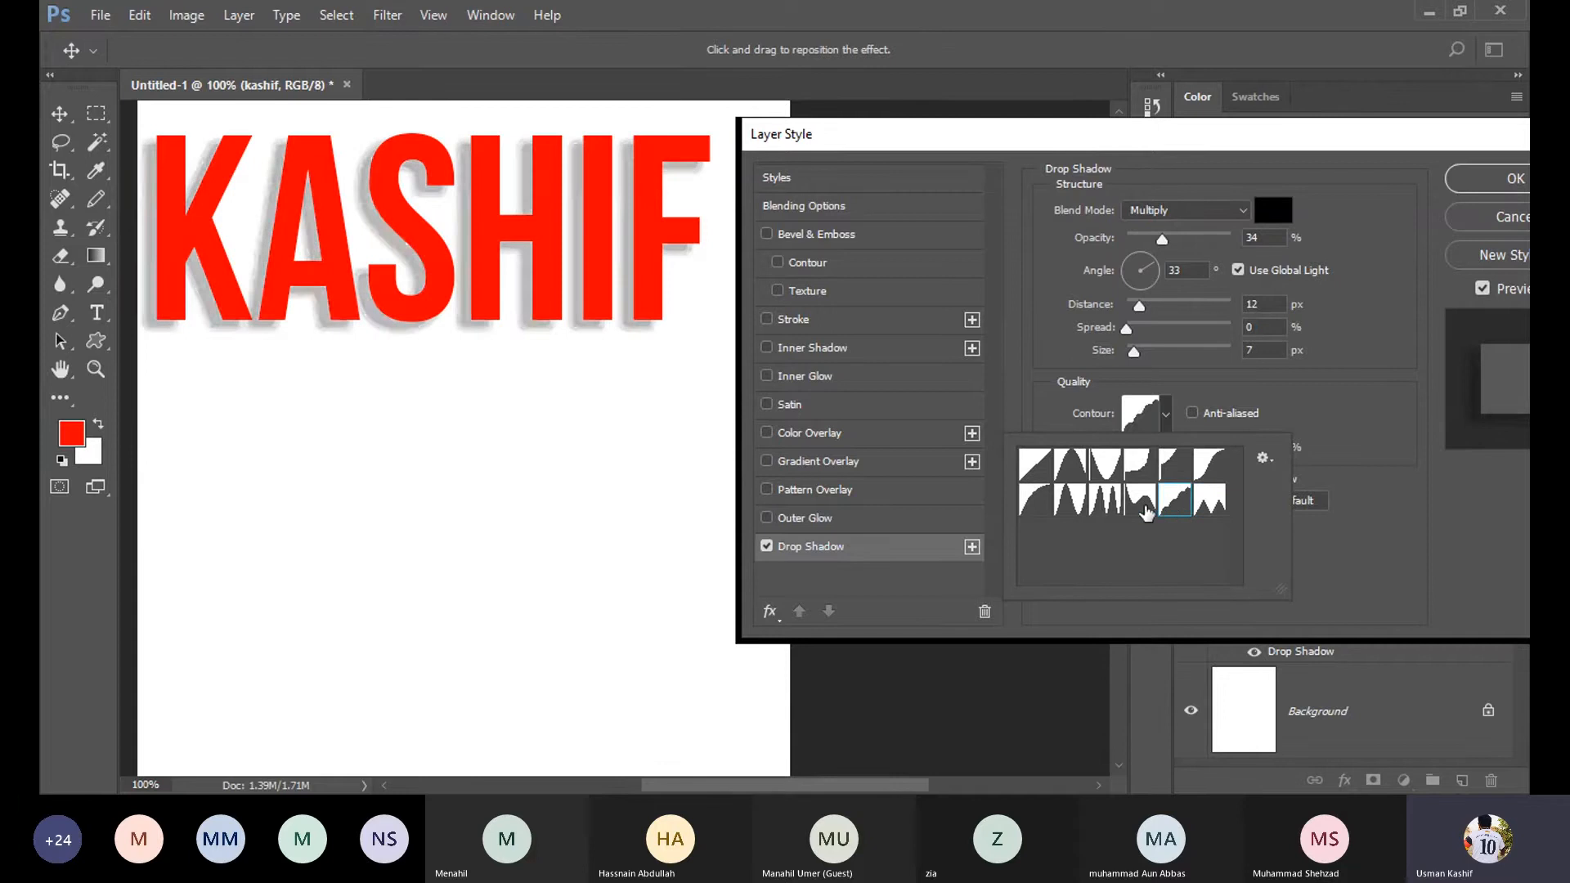
left_click(1106, 500)
left_click(1070, 500)
left_click(1039, 471)
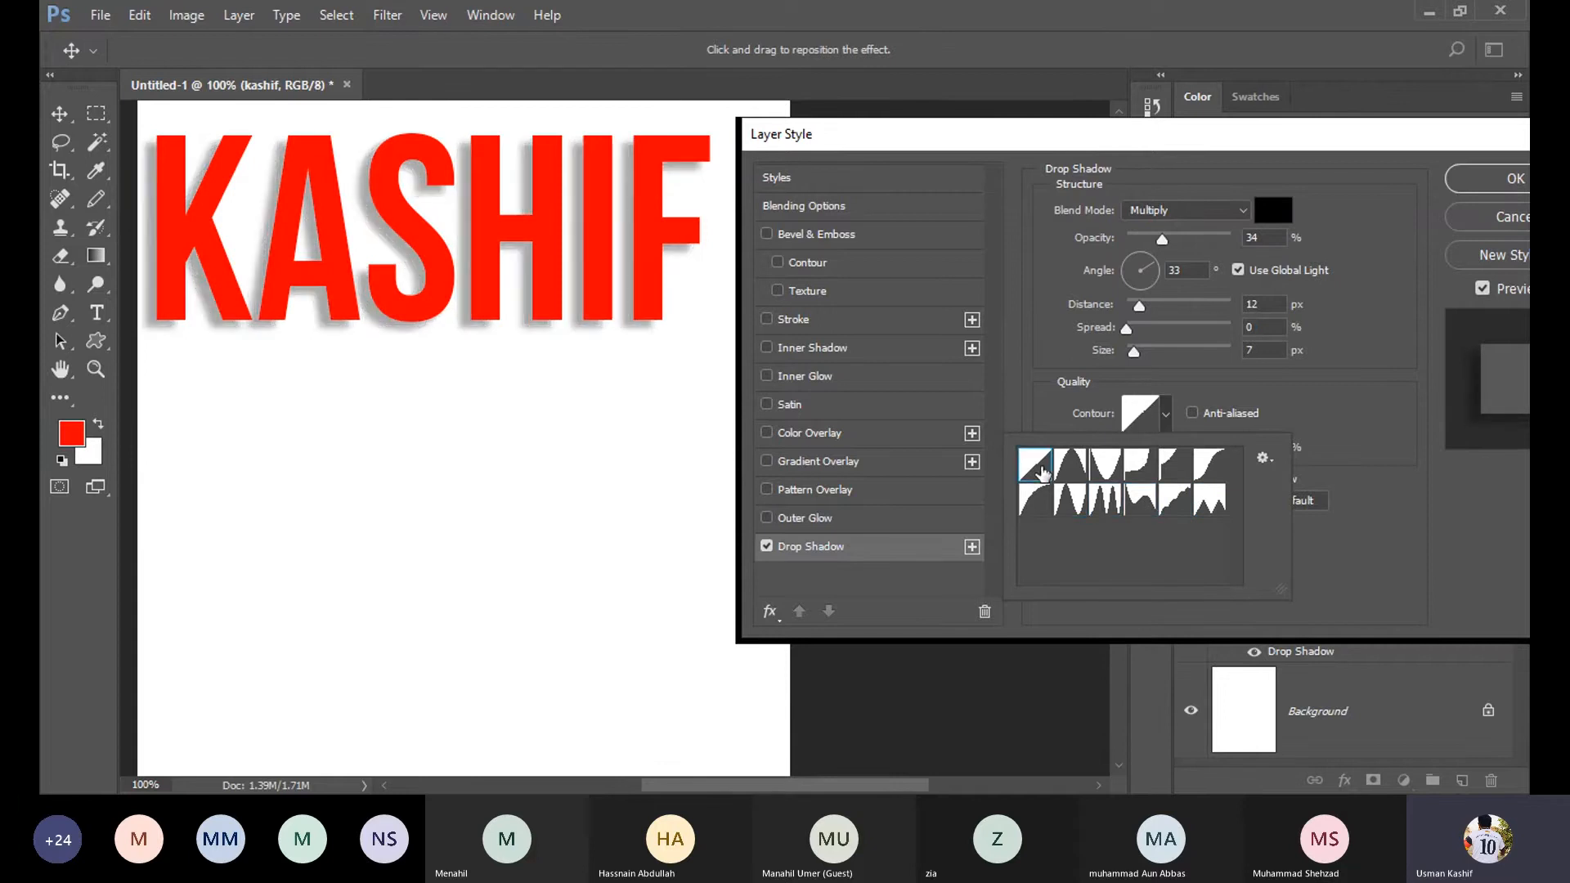
left_click(1138, 419)
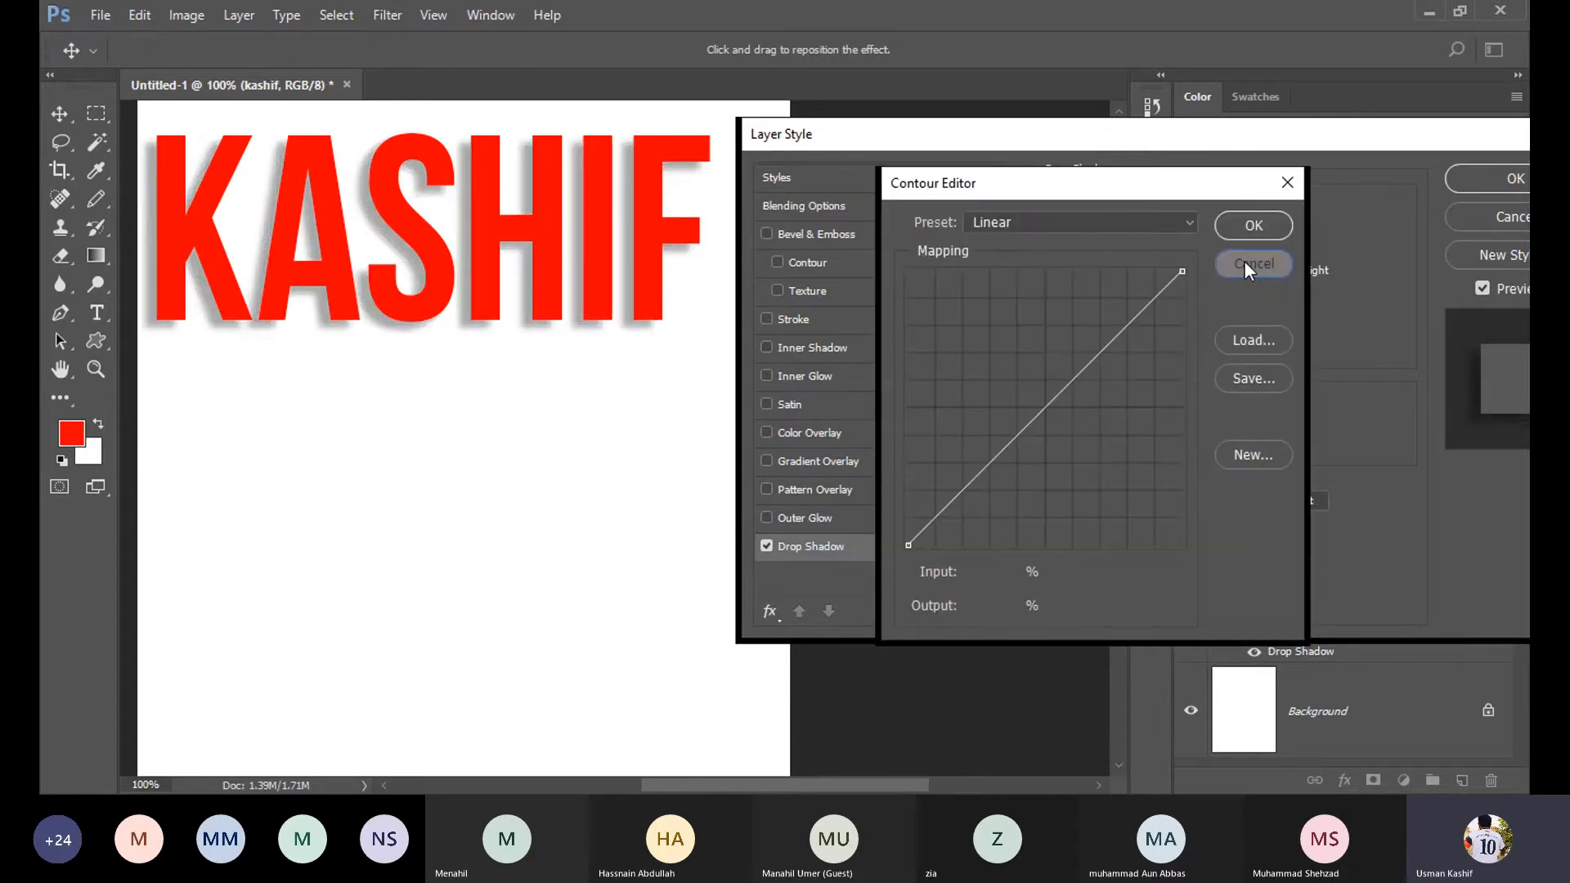
Discard the open contour edit and set the drop shadow's contour to the Gaussian preset.
left_click(1244, 260)
left_click(1166, 415)
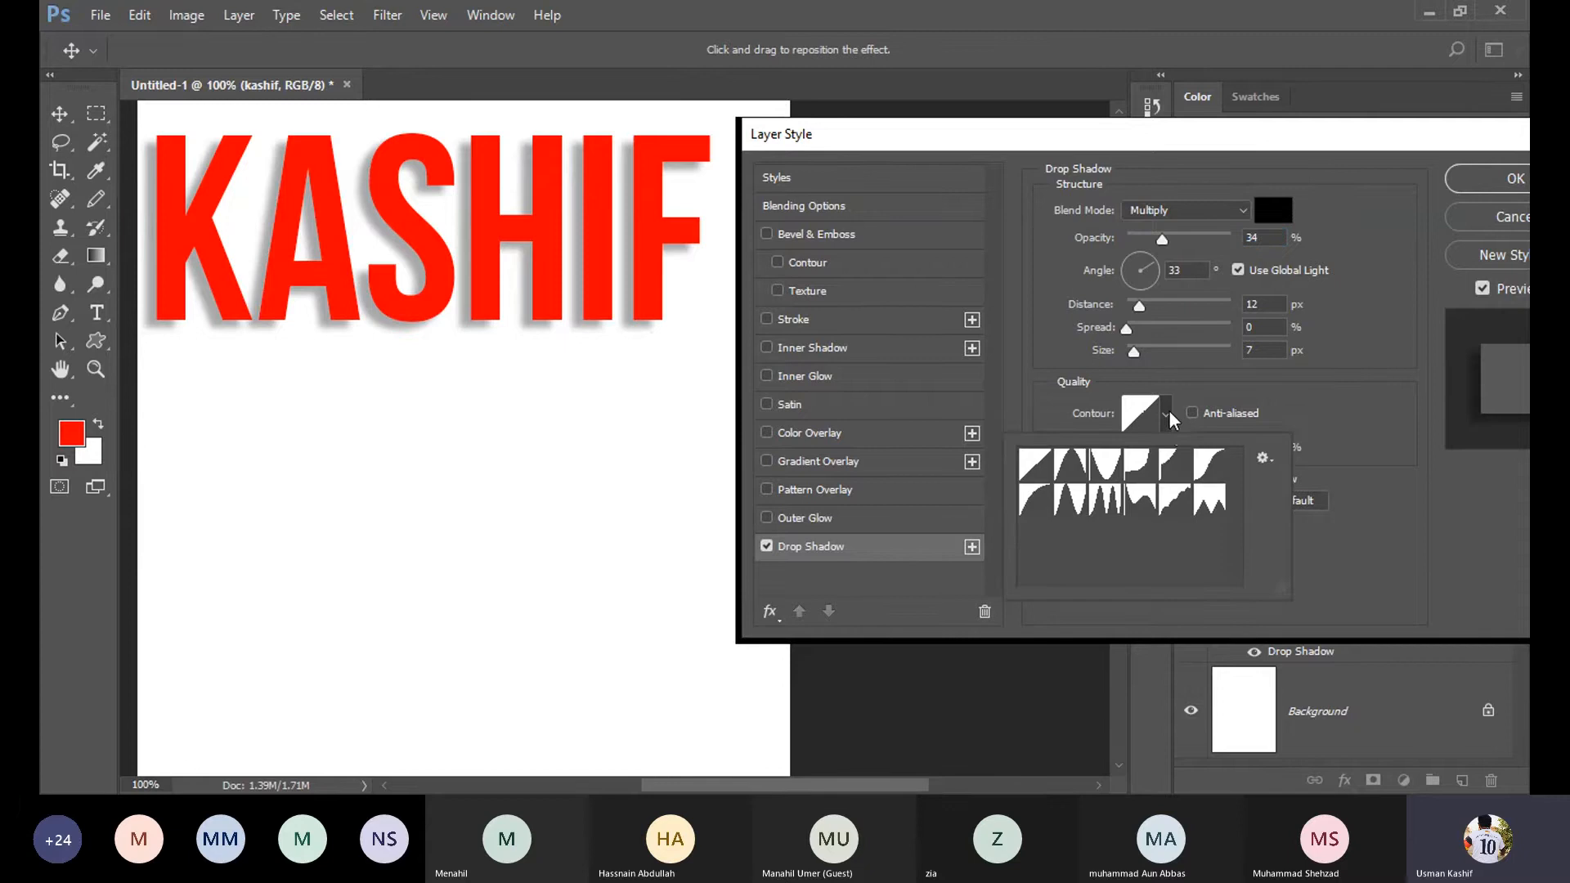
left_click(1175, 465)
left_click(1208, 474)
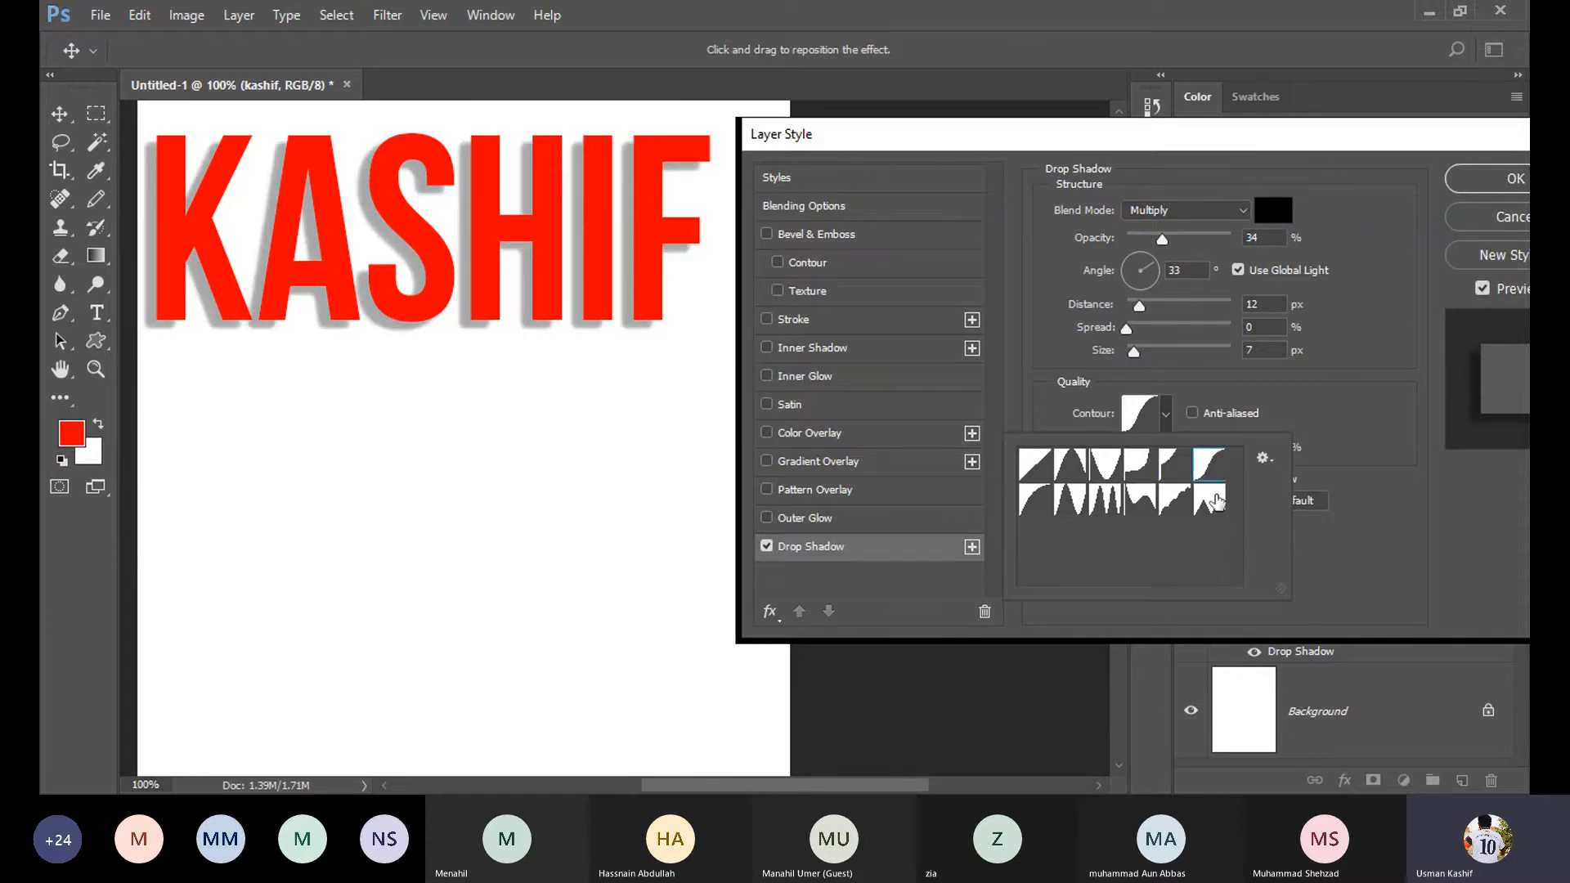
left_click(1162, 403)
Try reshaping the Gaussian contour into a custom curve with points at 41% input, 90% output and 17% input, 91% output.
left_click(1135, 415)
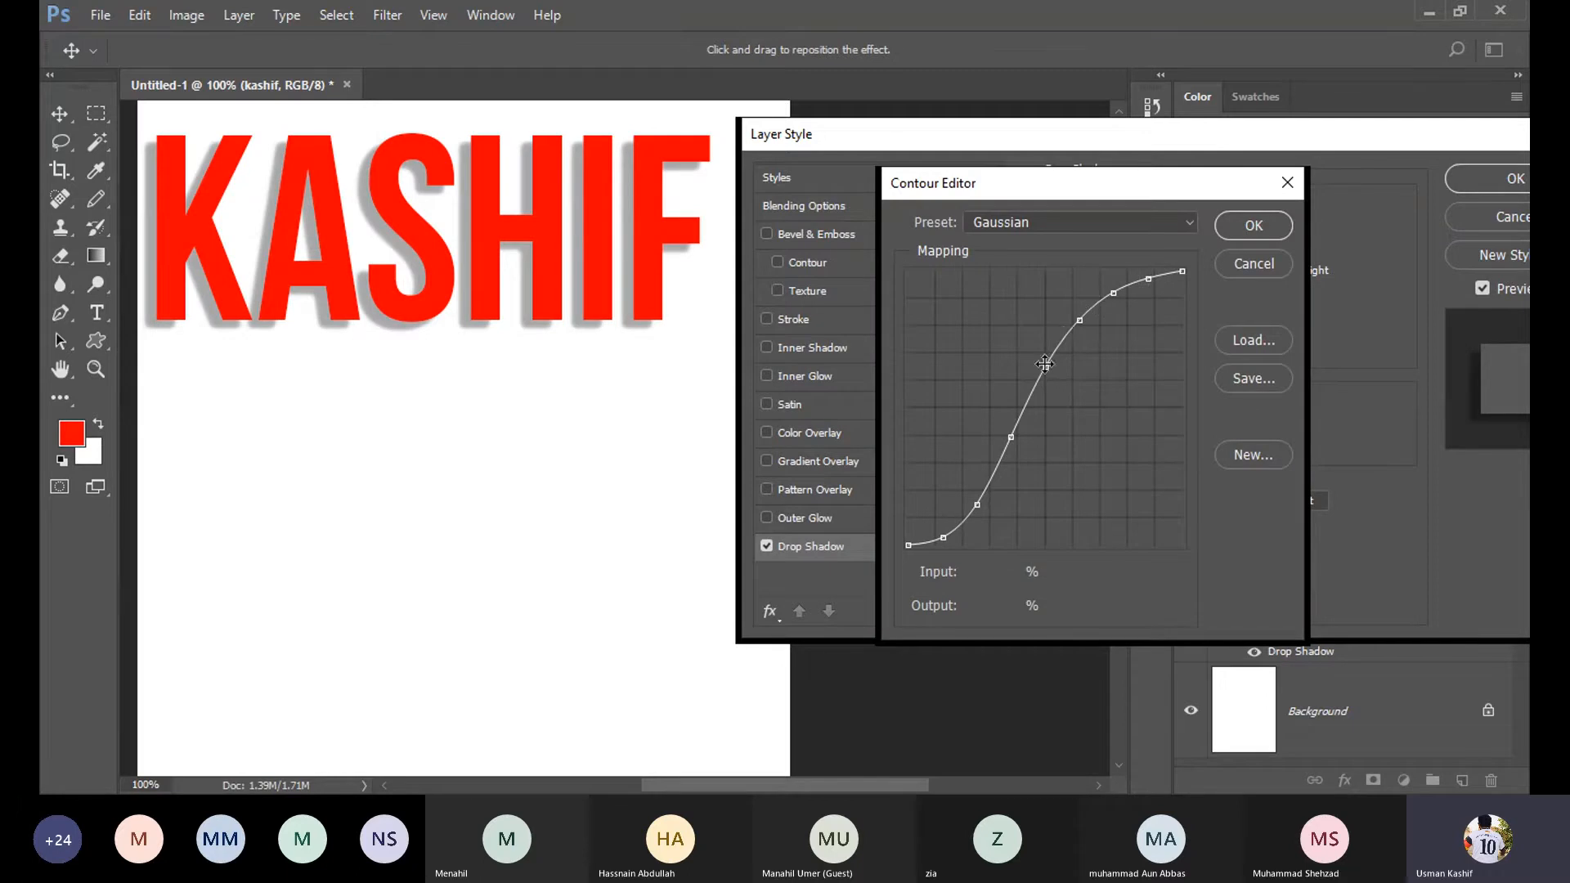
left_click_drag(1046, 363, 1009, 344)
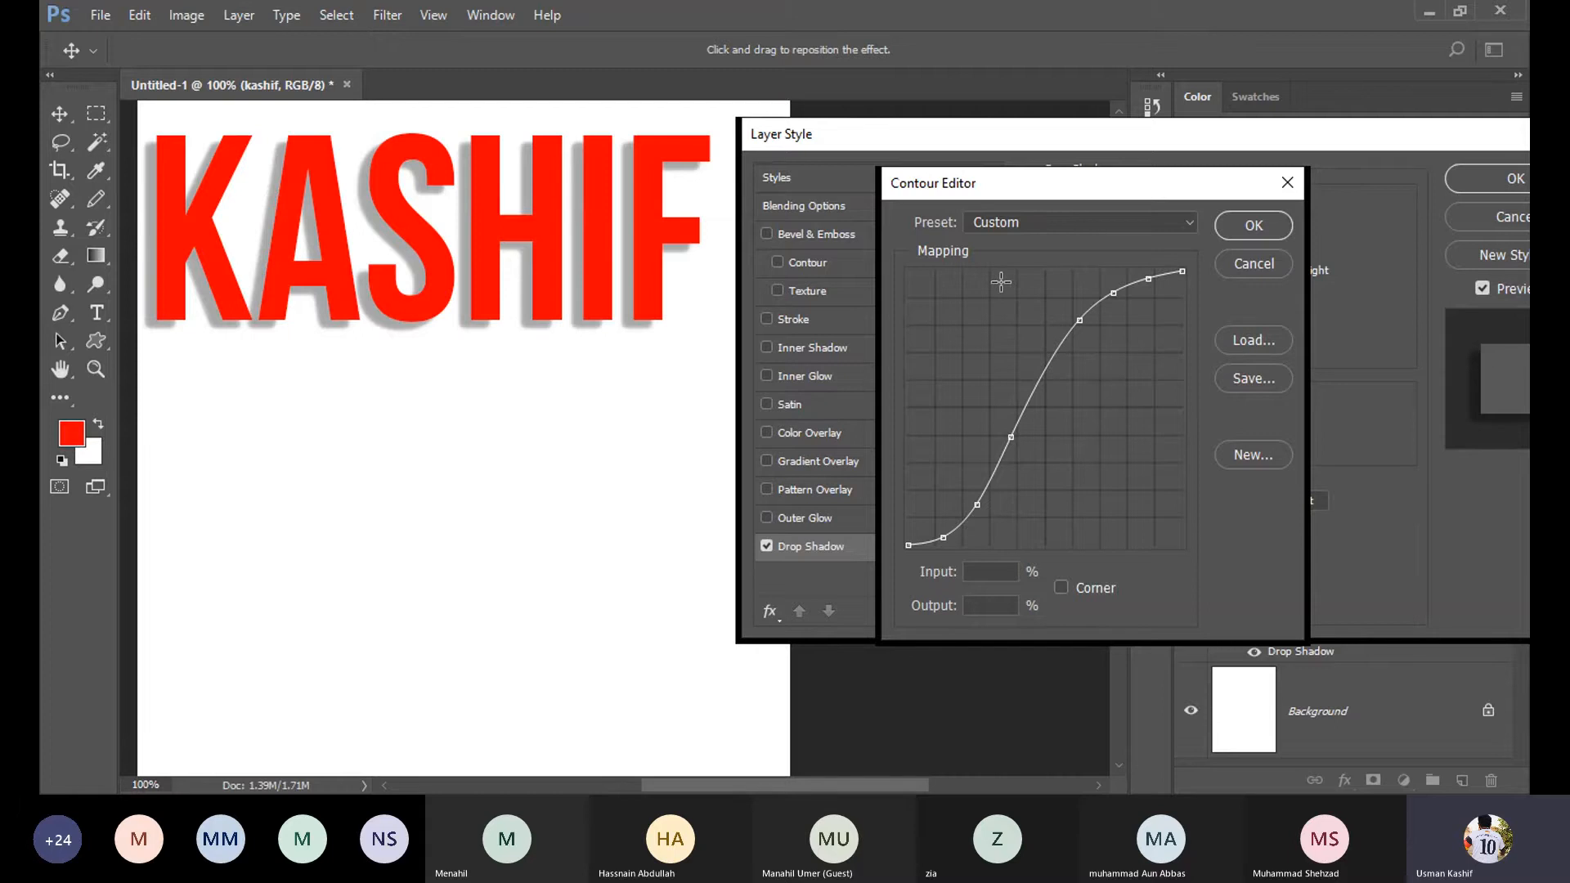
left_click_drag(1001, 282, 1021, 298)
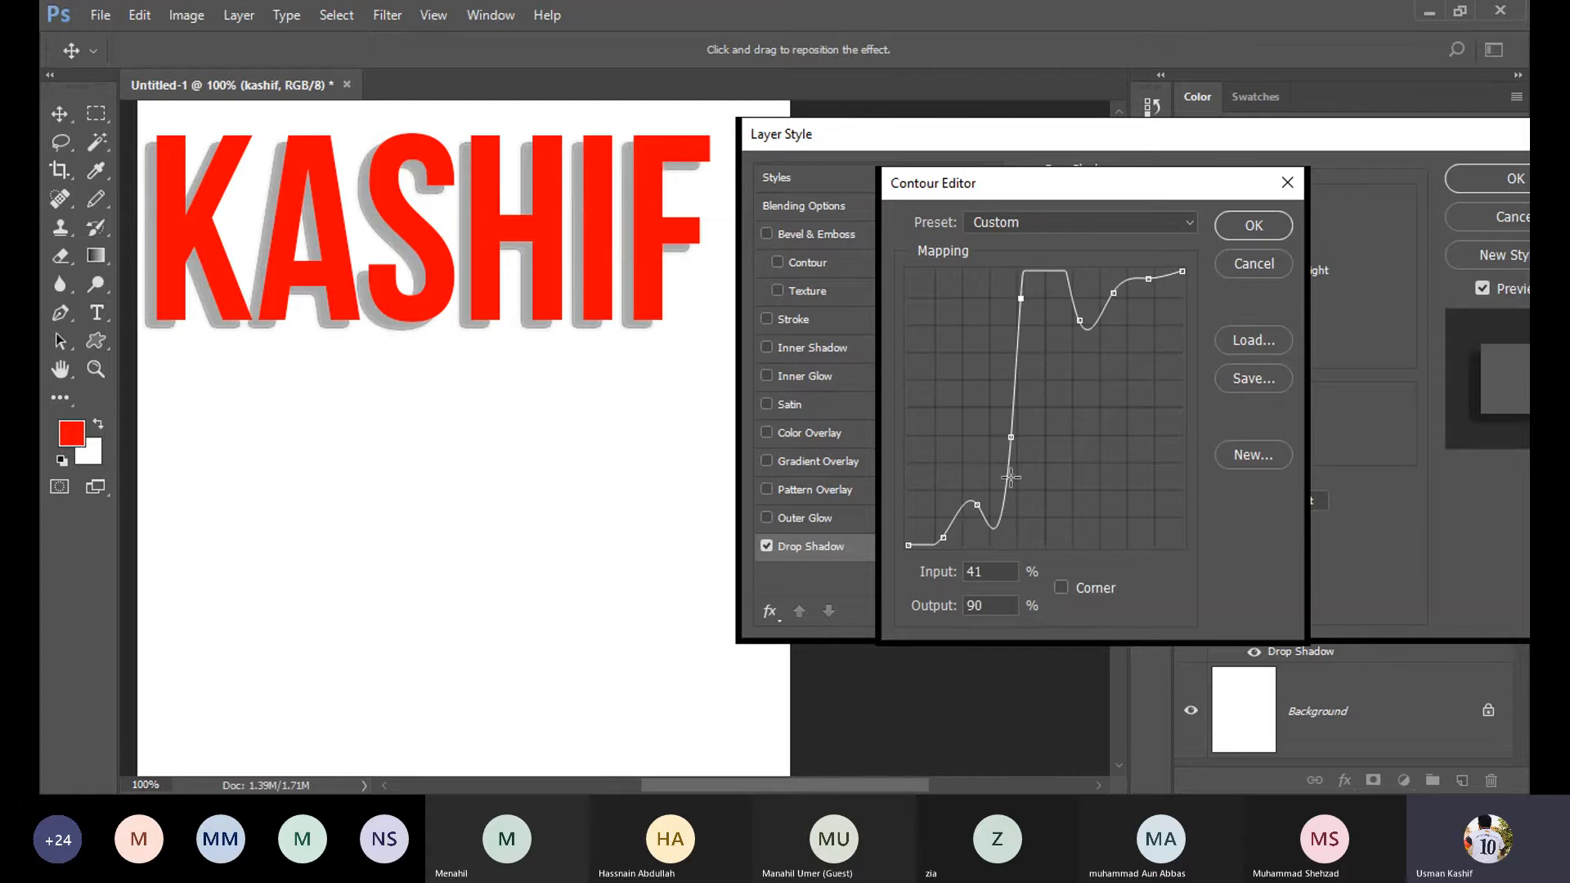
left_click_drag(978, 505, 954, 295)
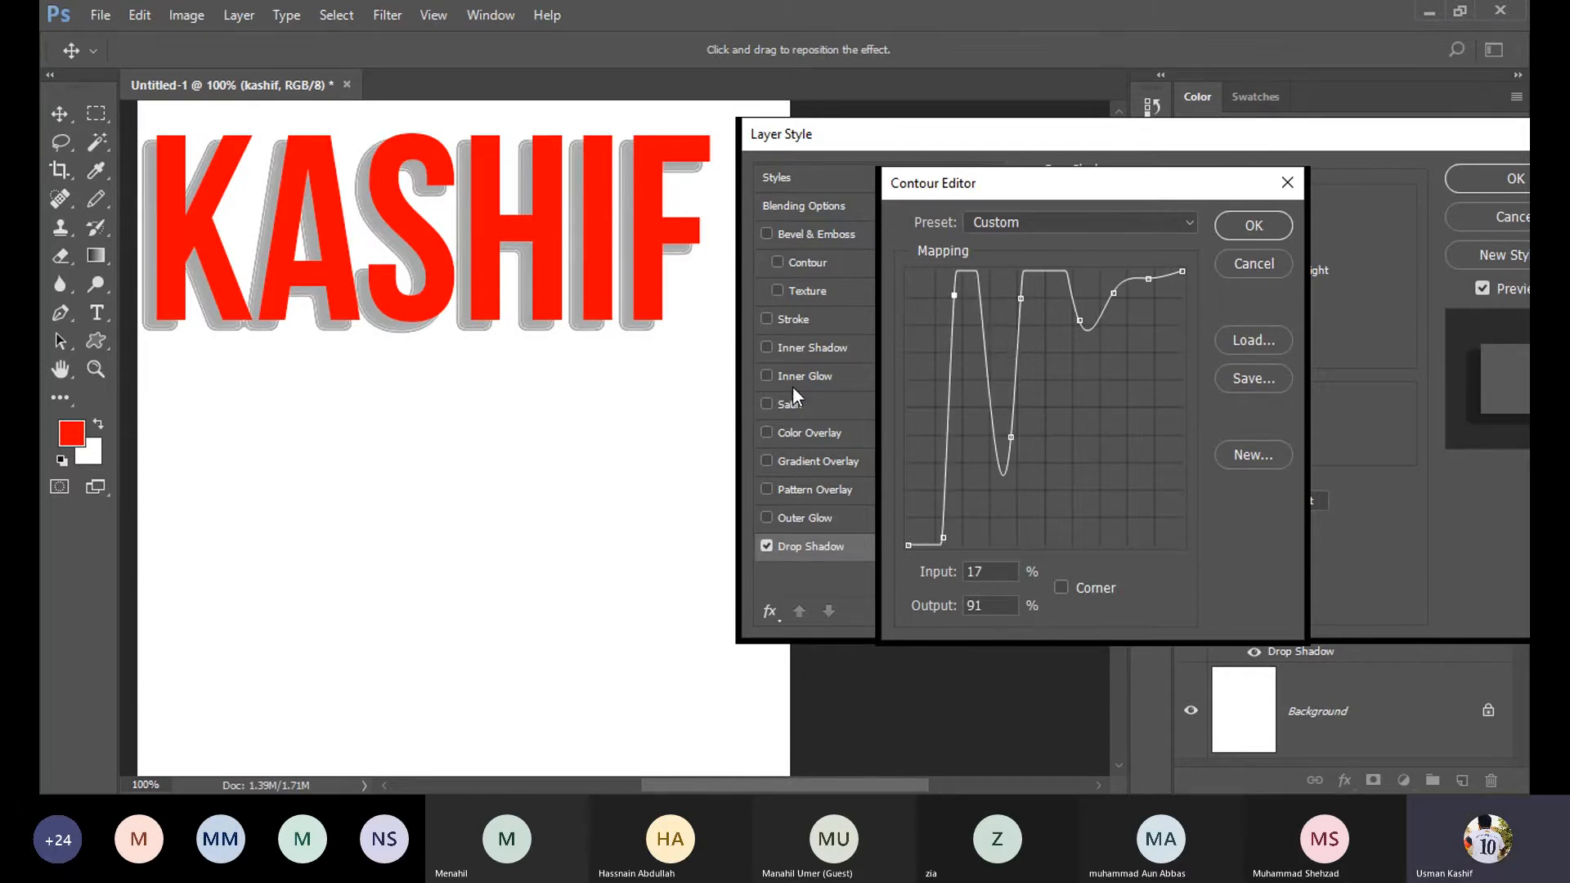
left_click(1259, 260)
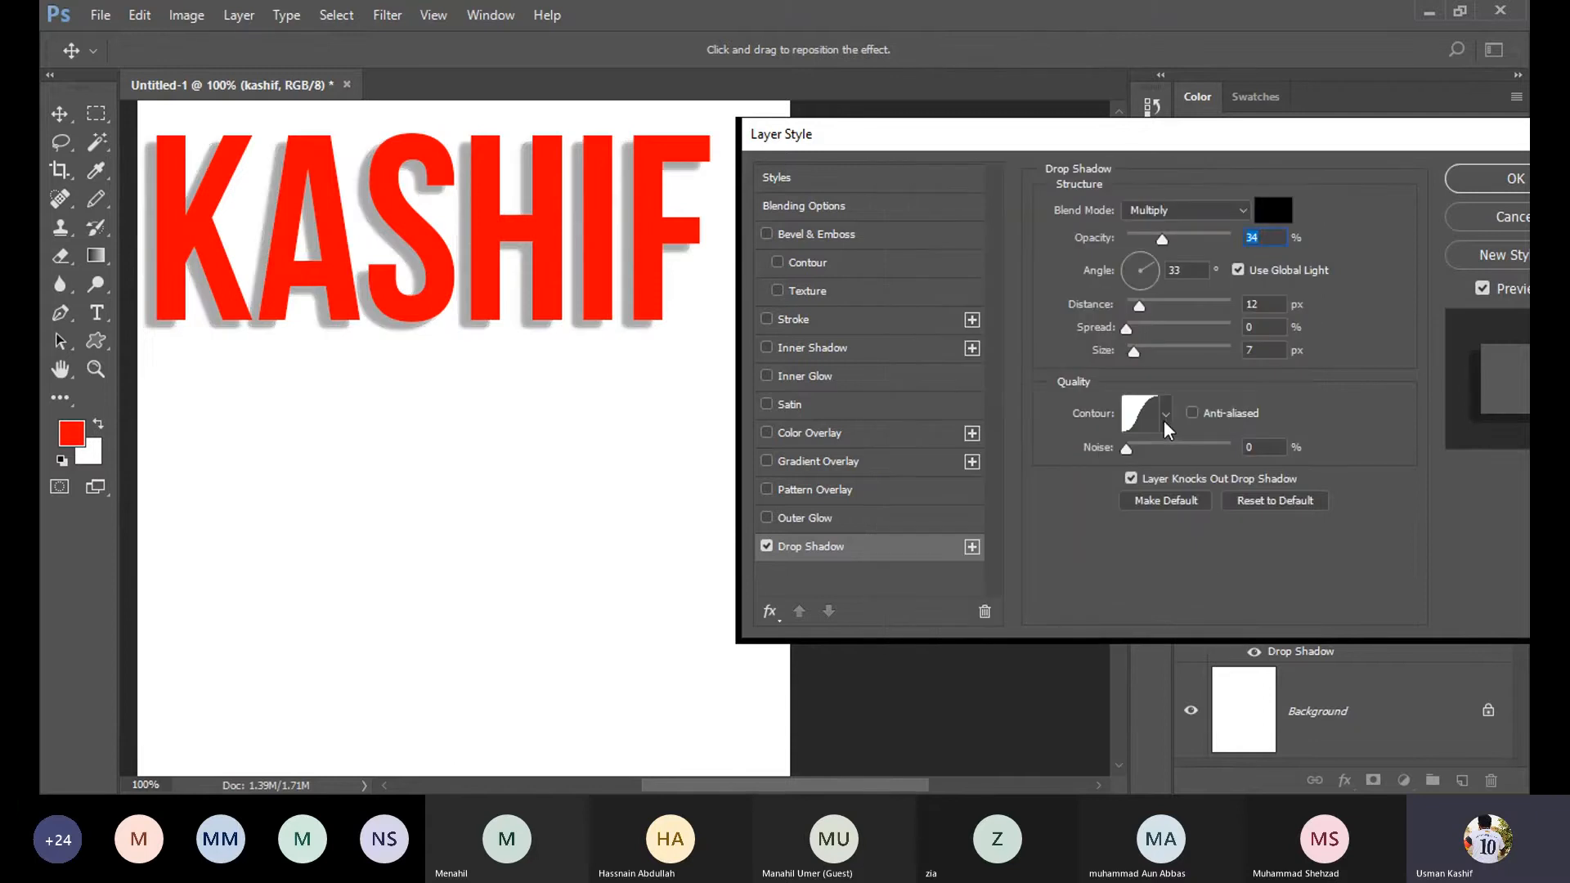
Set the drop shadow's contour to the Linear preset.
left_click(1165, 417)
left_click(1048, 468)
left_click(1167, 413)
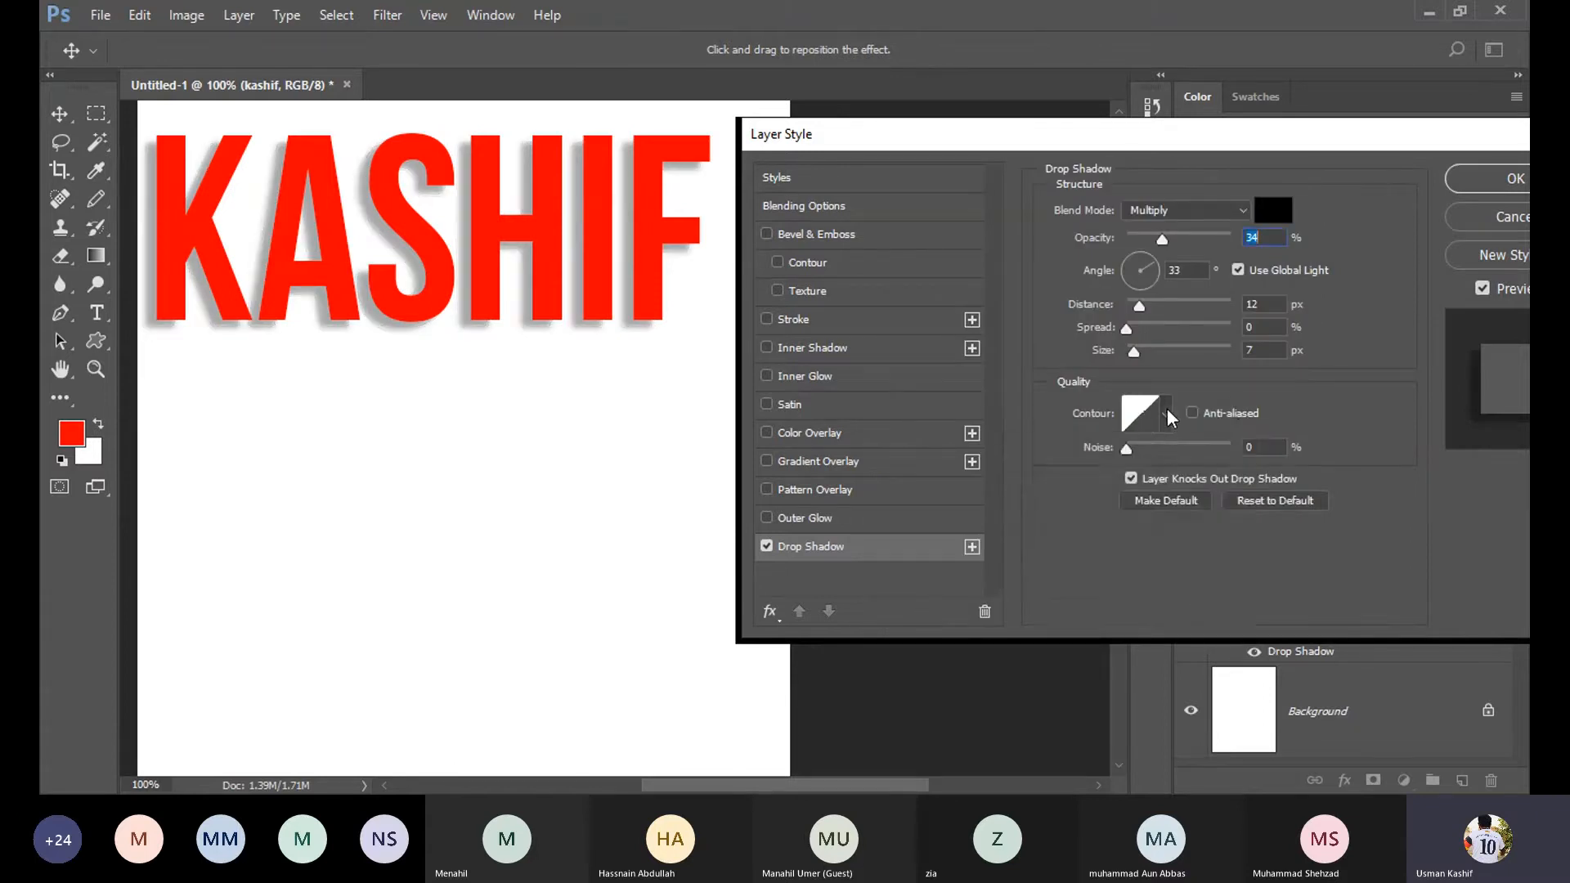
Invert the linear contour, with 100% output at 0% input and 0% output at 100% input, and apply a shadow distance of 6 px.
left_click(1141, 413)
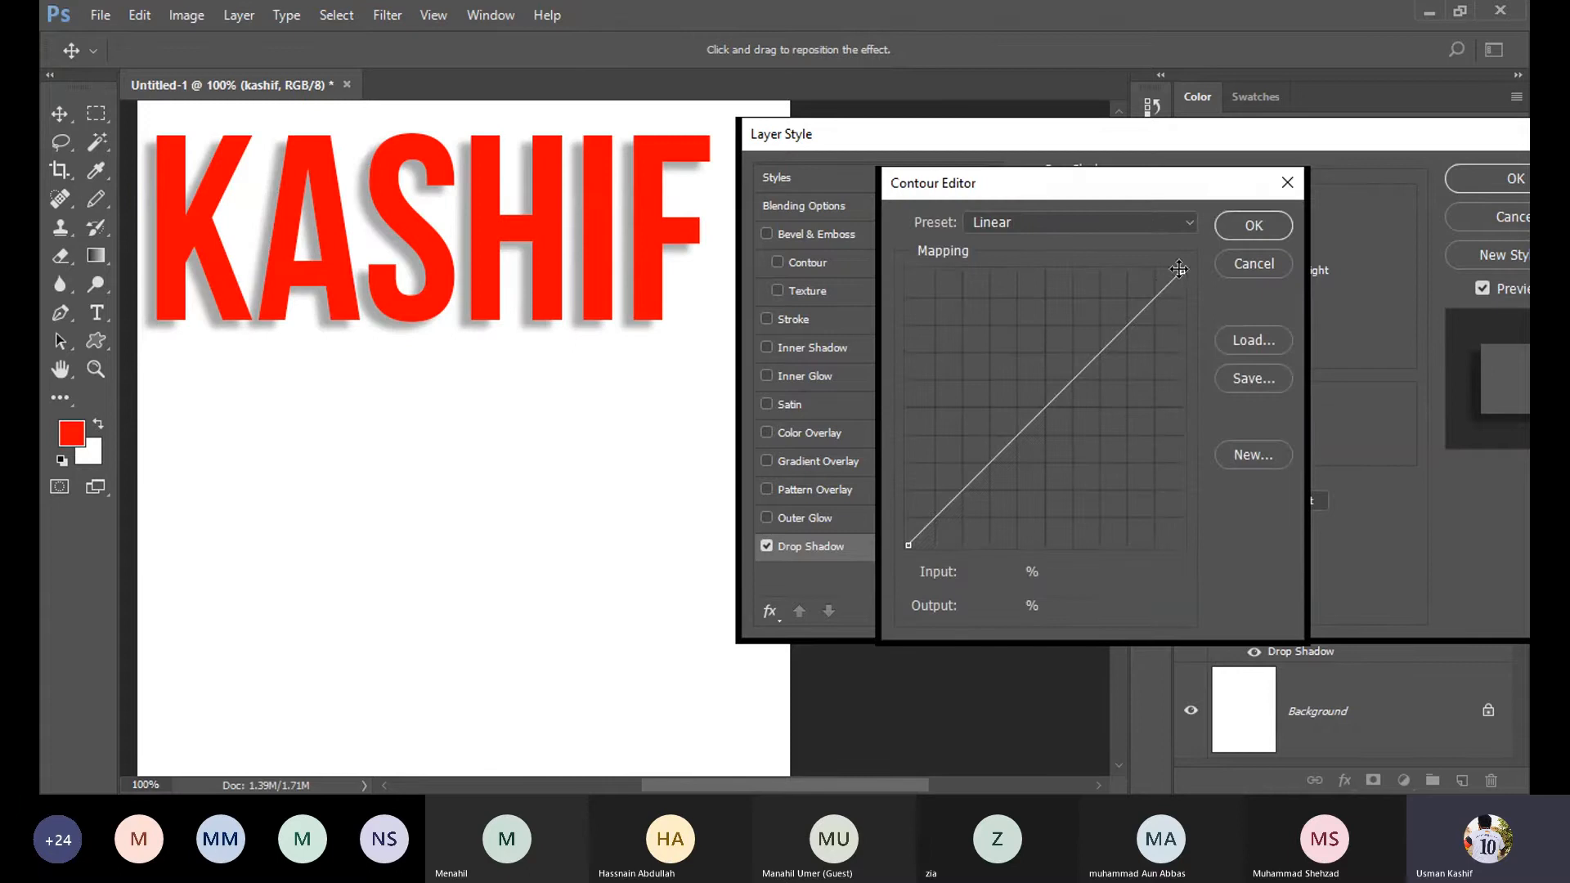
left_click_drag(1179, 269, 1203, 551)
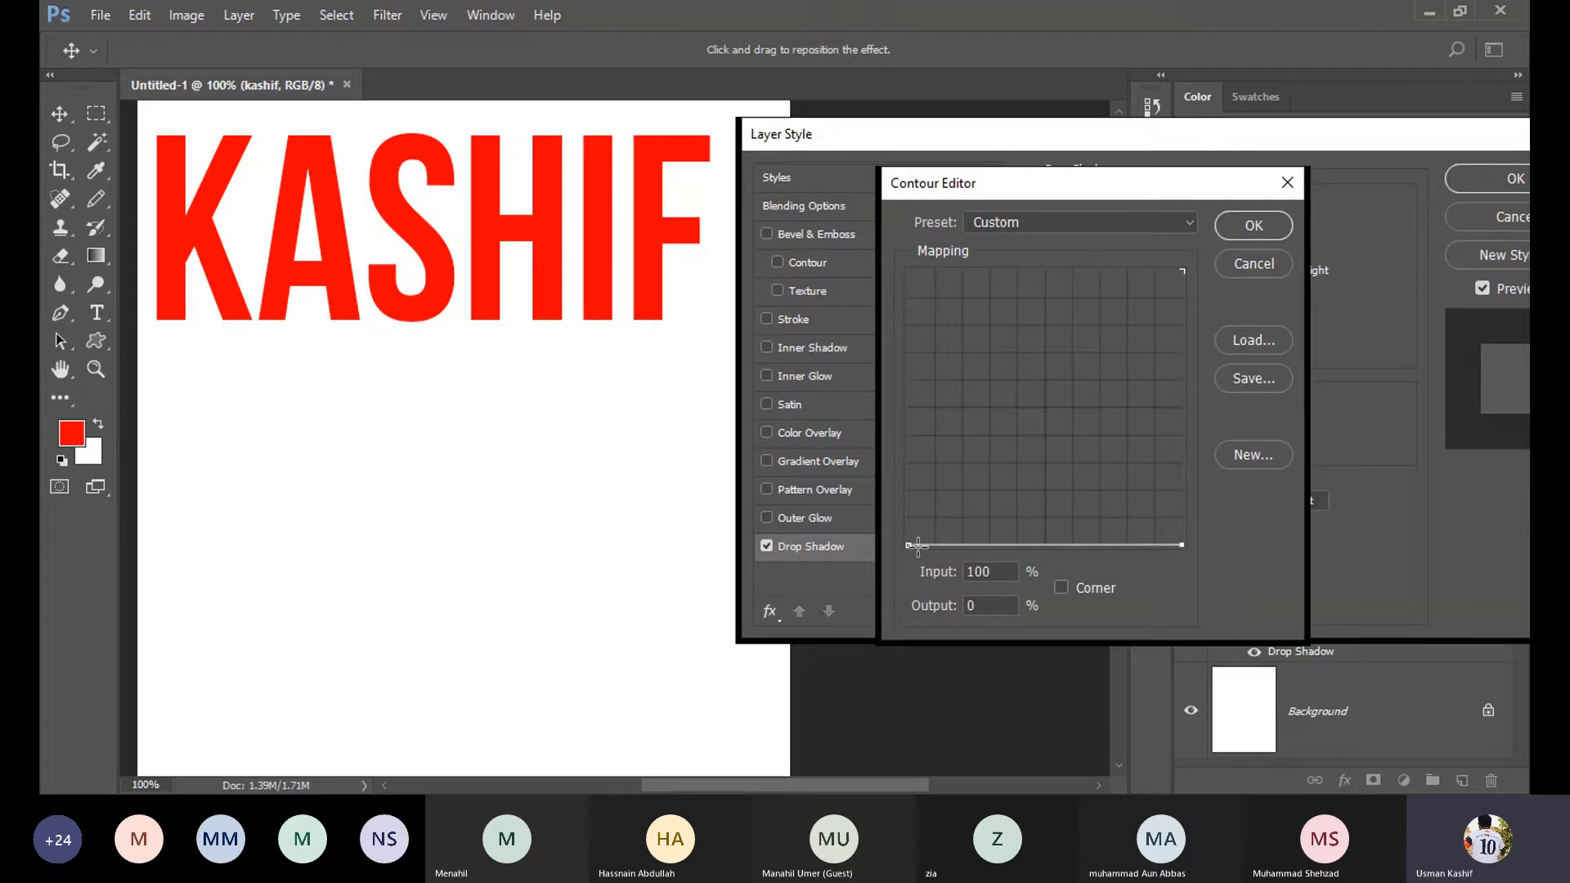
left_click_drag(918, 546, 854, 215)
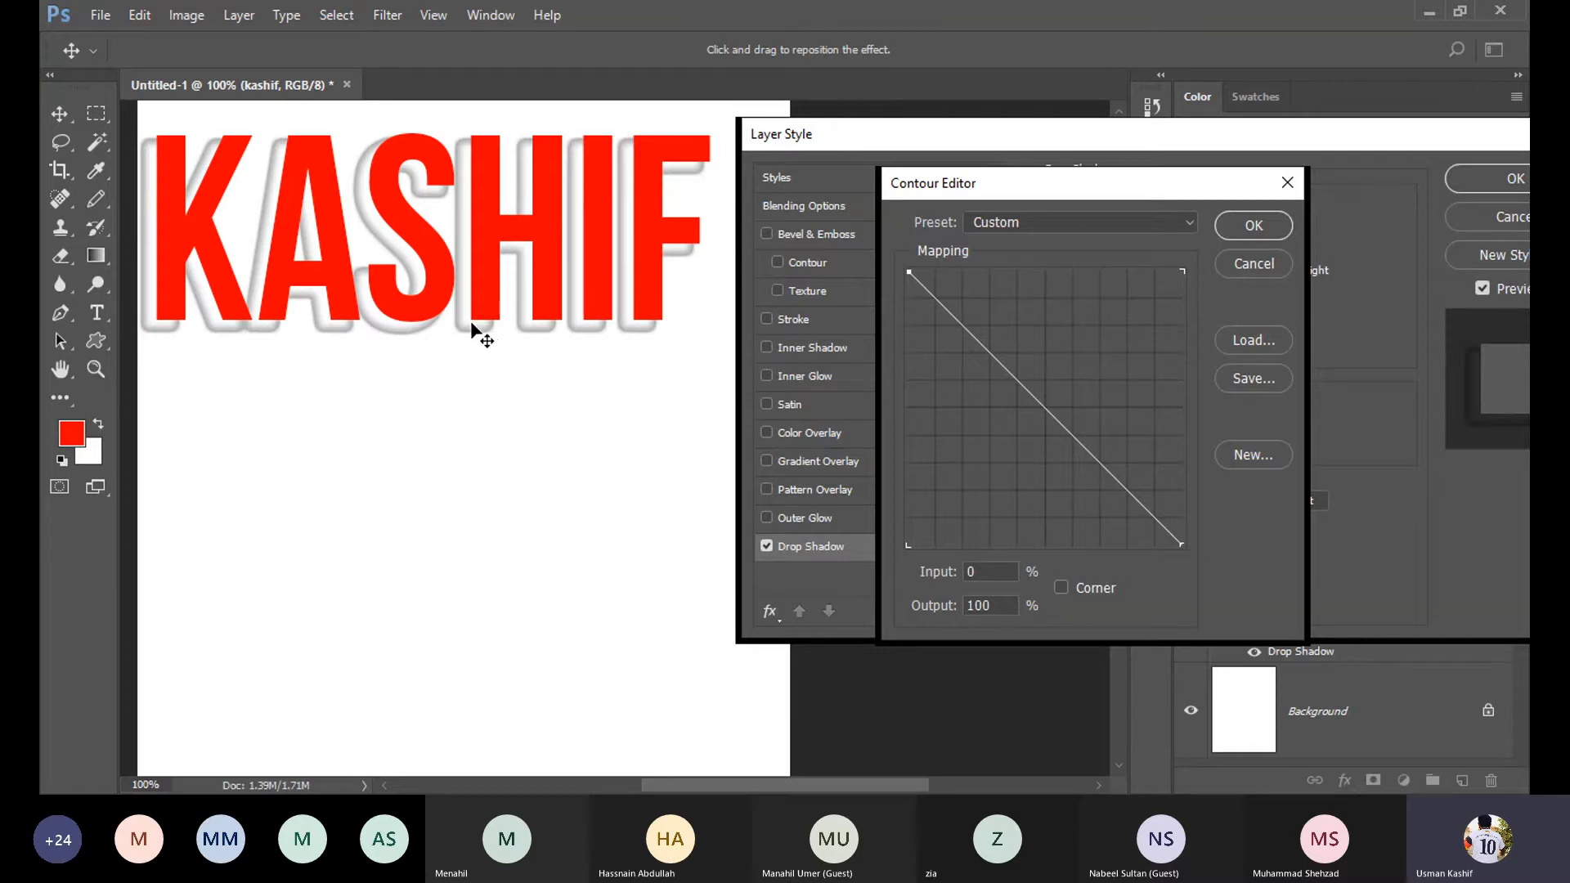
left_click_drag(911, 271, 900, 552)
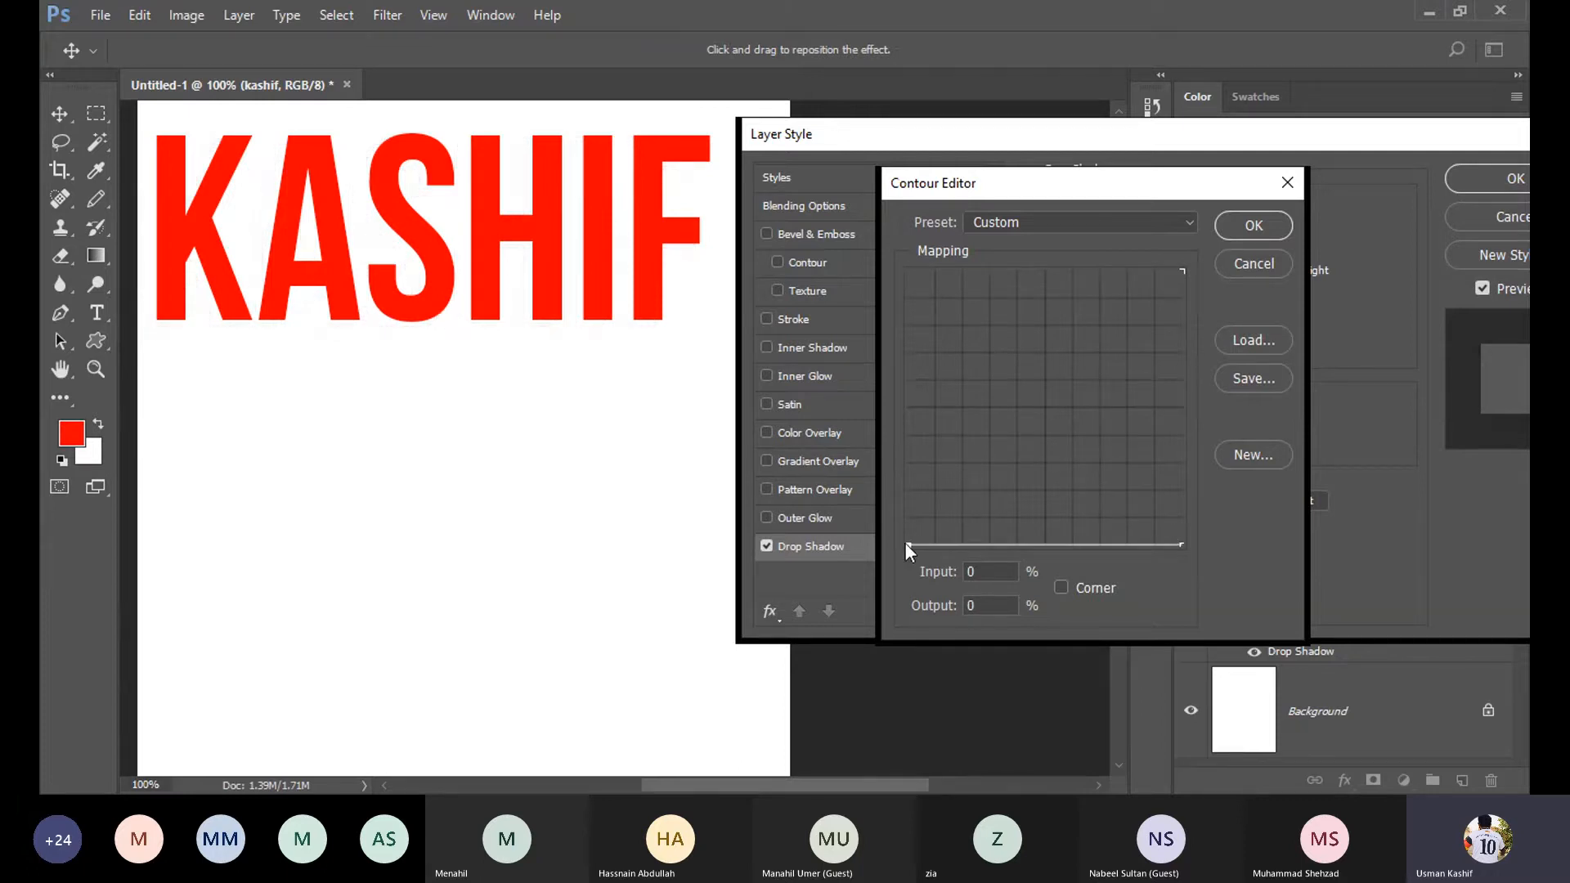
left_click_drag(1182, 544, 1185, 236)
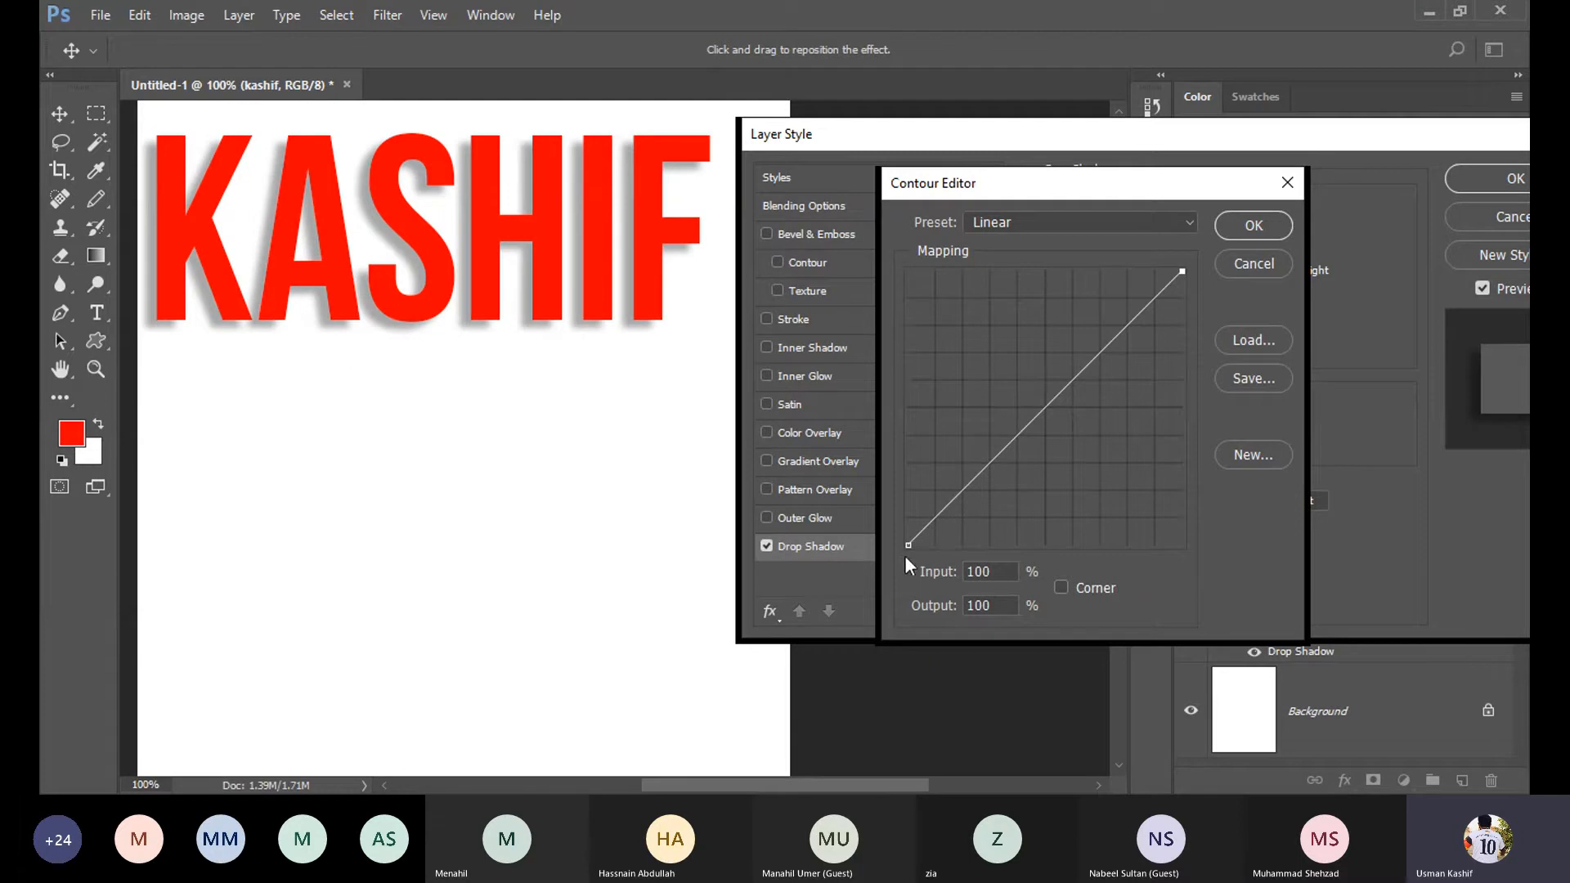
left_click_drag(907, 543, 862, 257)
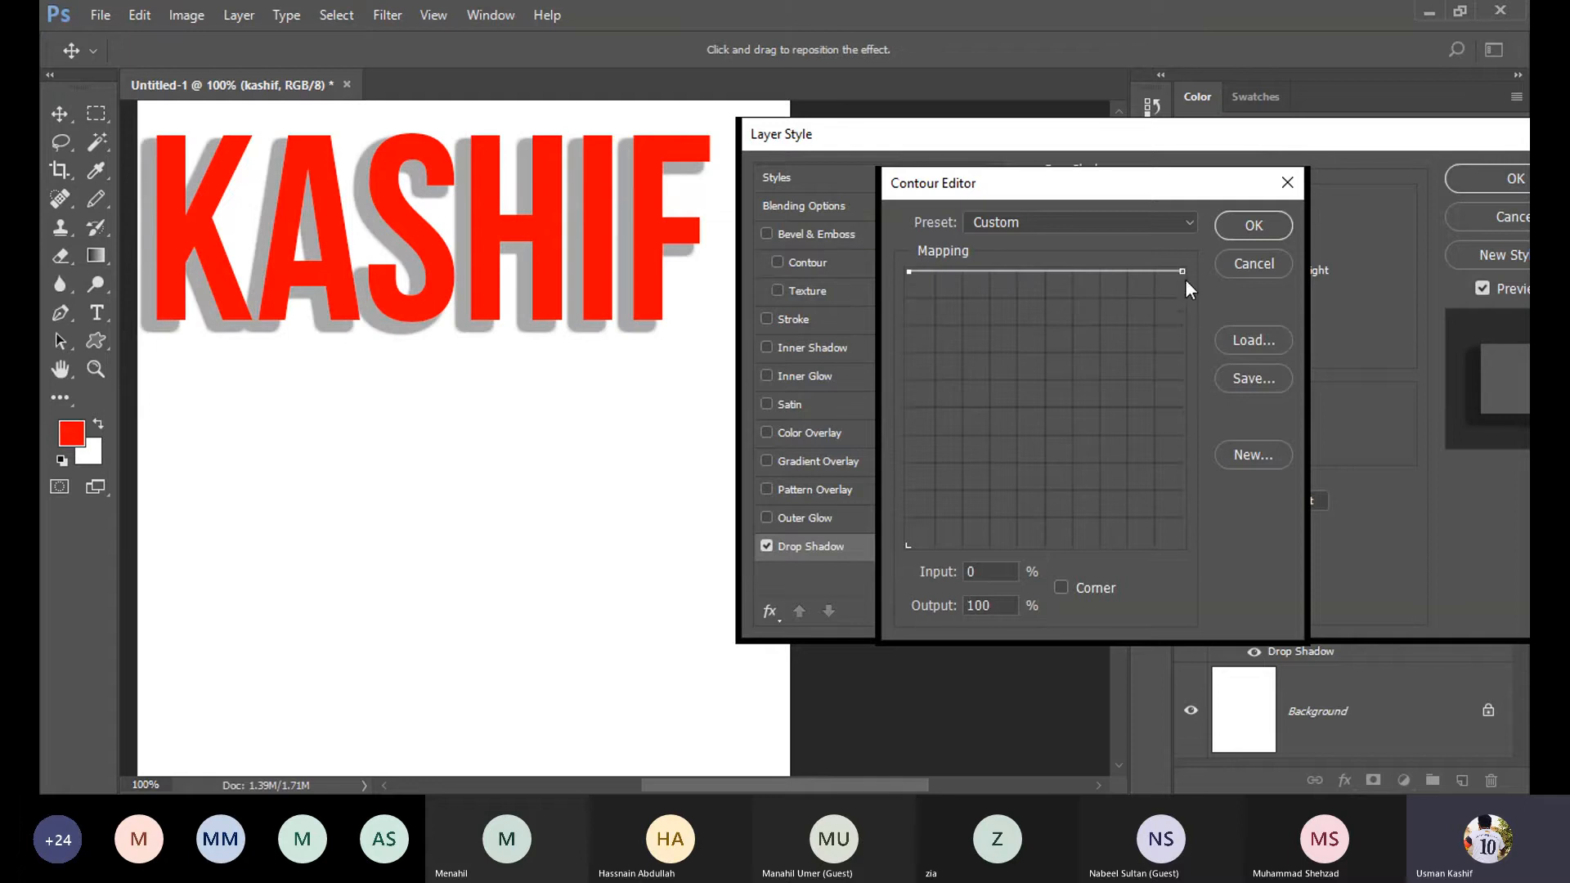
left_click_drag(1183, 271, 1215, 583)
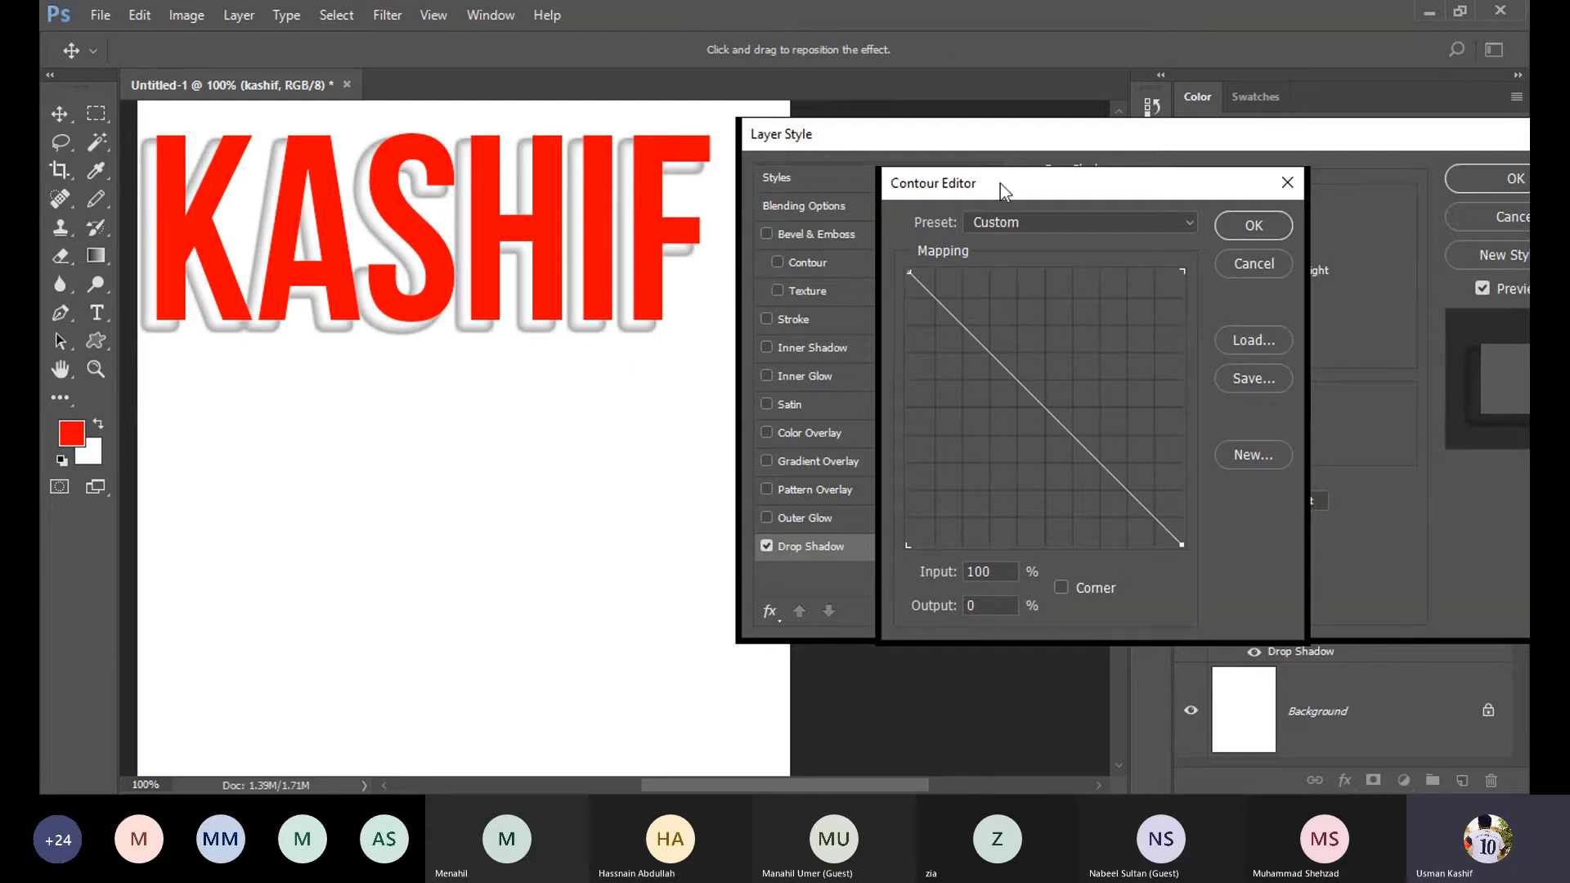
left_click(1266, 227)
left_click_drag(1135, 306, 1132, 304)
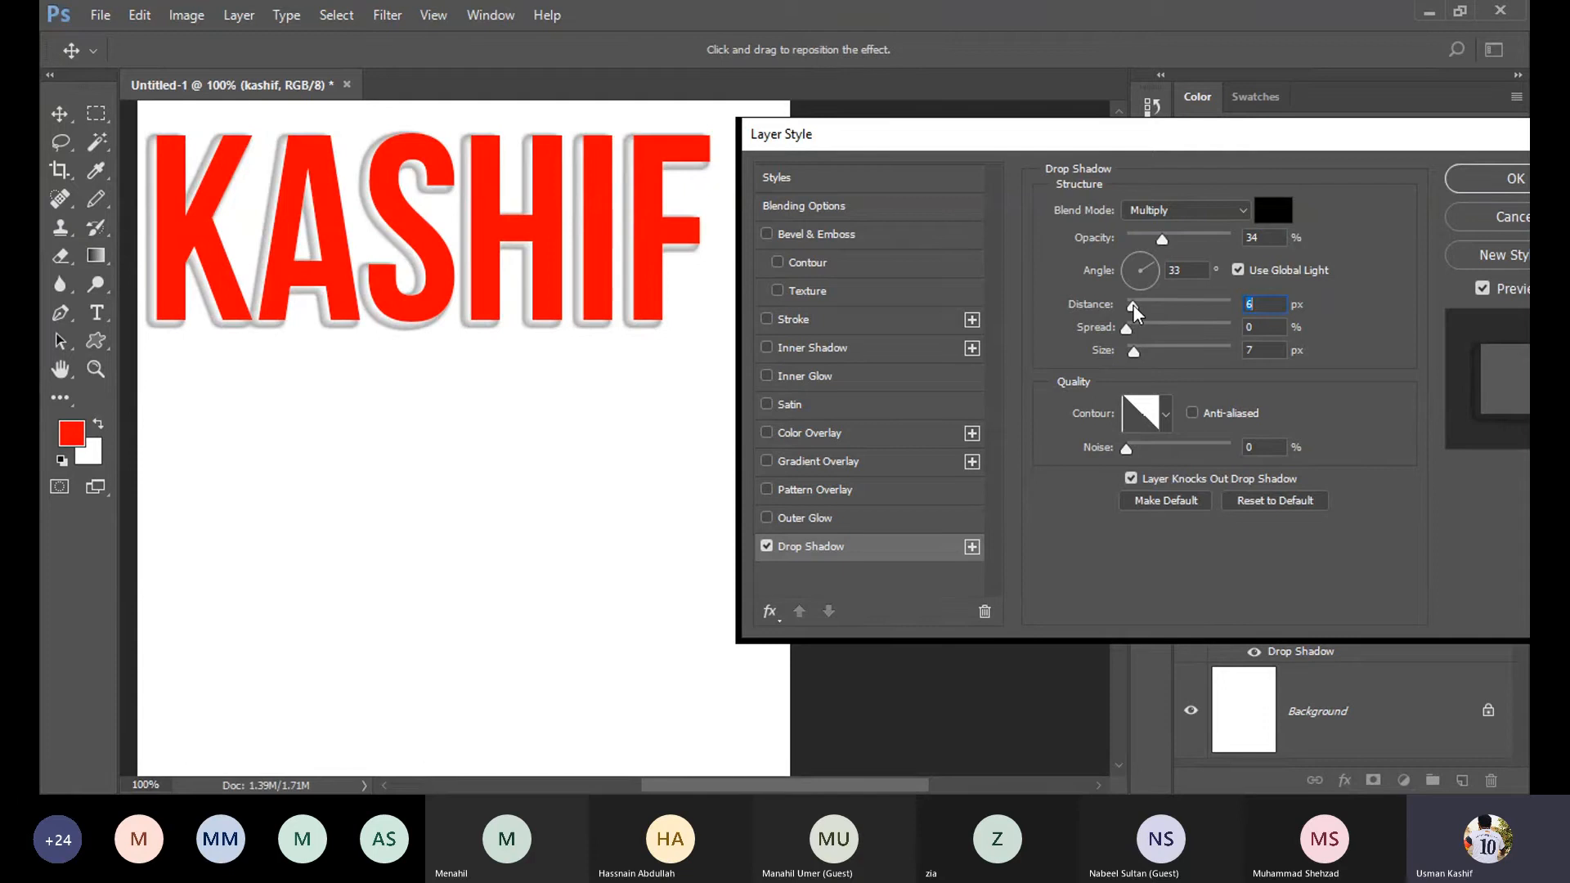
left_click(1483, 180)
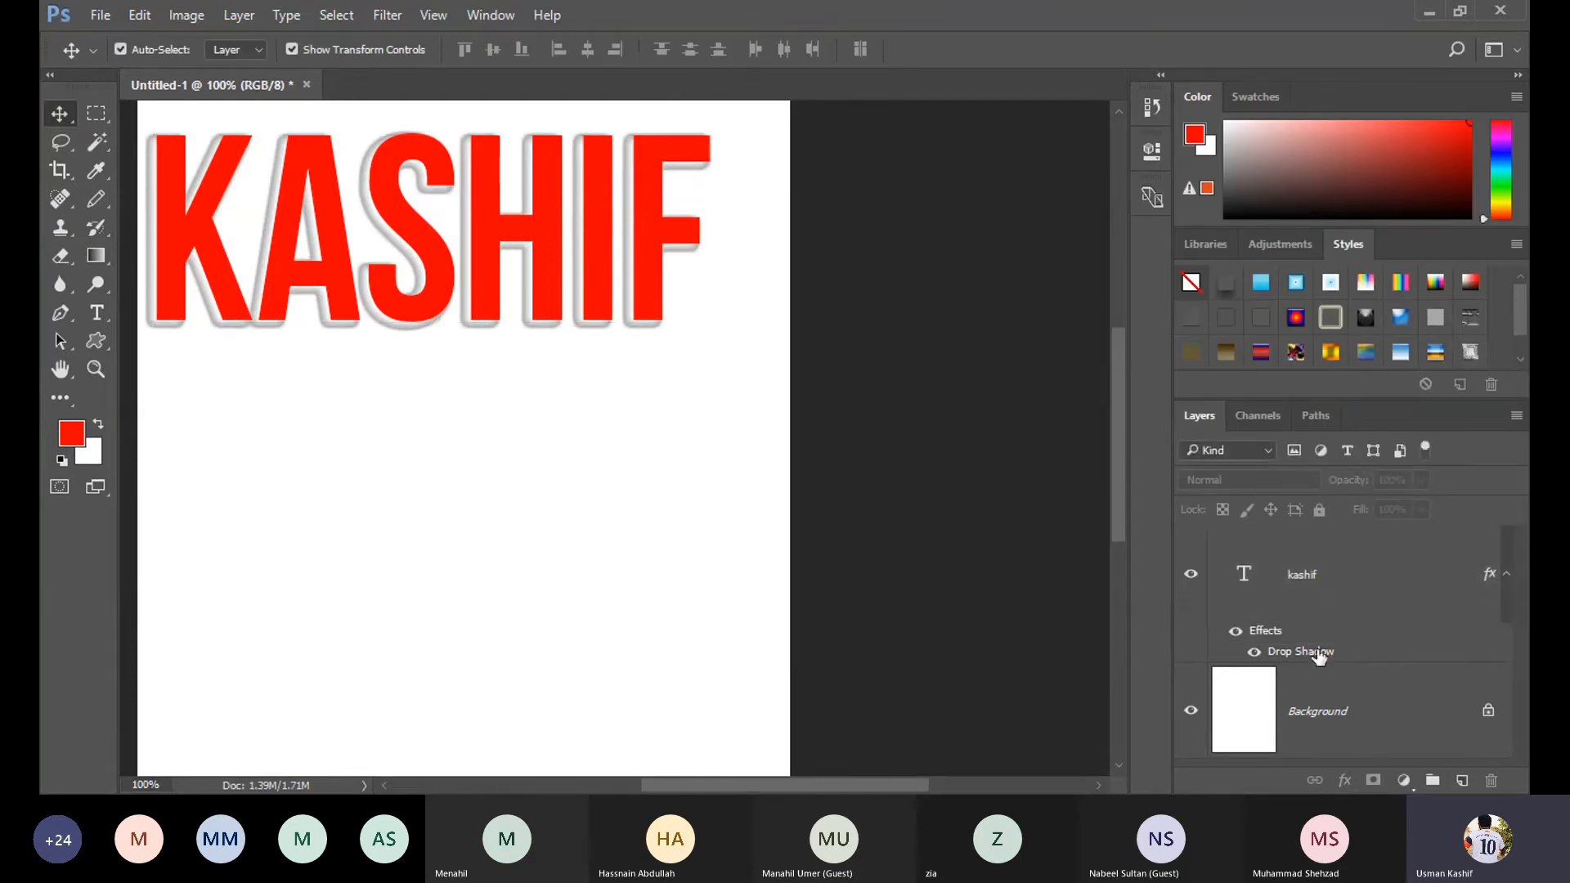
Toggle the visibility of the text layer's effects and drop shadow to compare the text with and without them.
left_click(1236, 631)
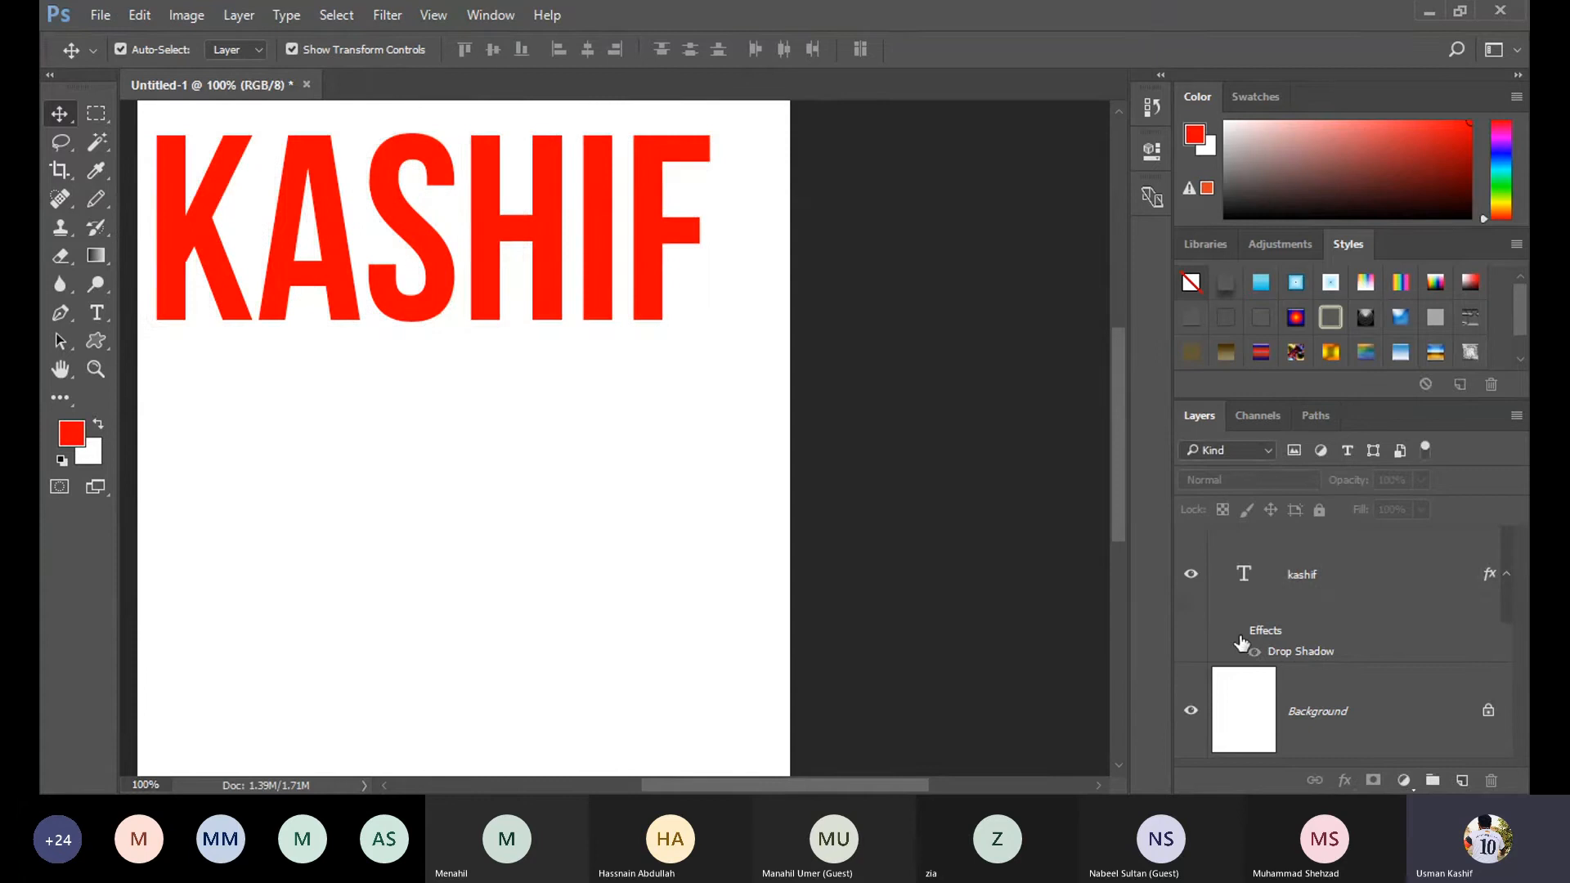
left_click(1236, 631)
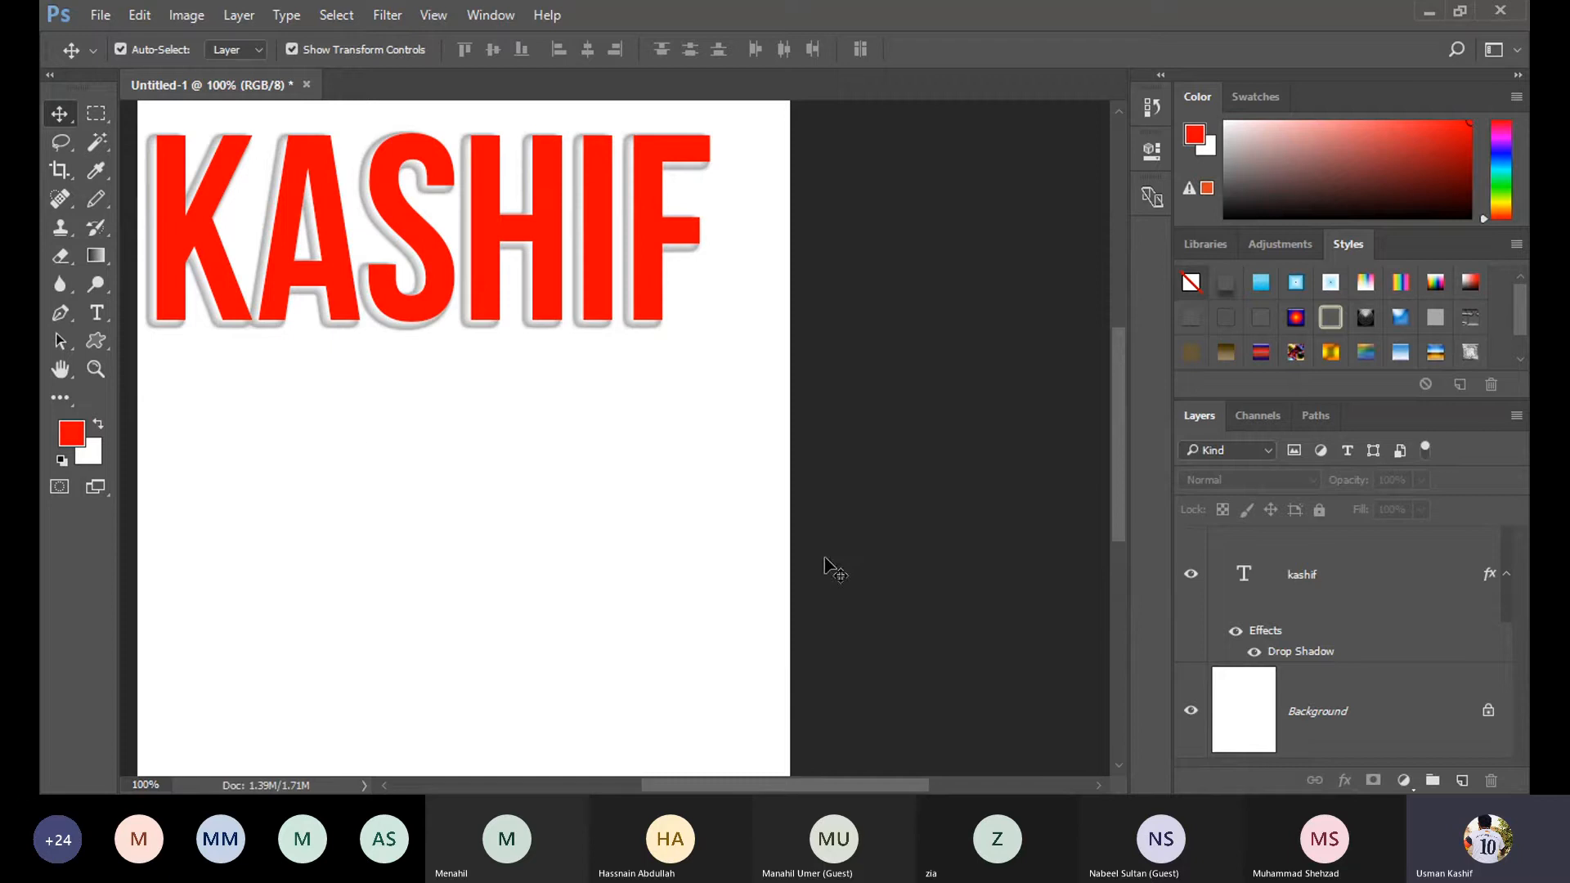
left_click(1255, 652)
left_click(1255, 653)
Reopen the text layer's layer style settings and reposition the dialog so that the artwork stays visible.
left_click(1414, 579)
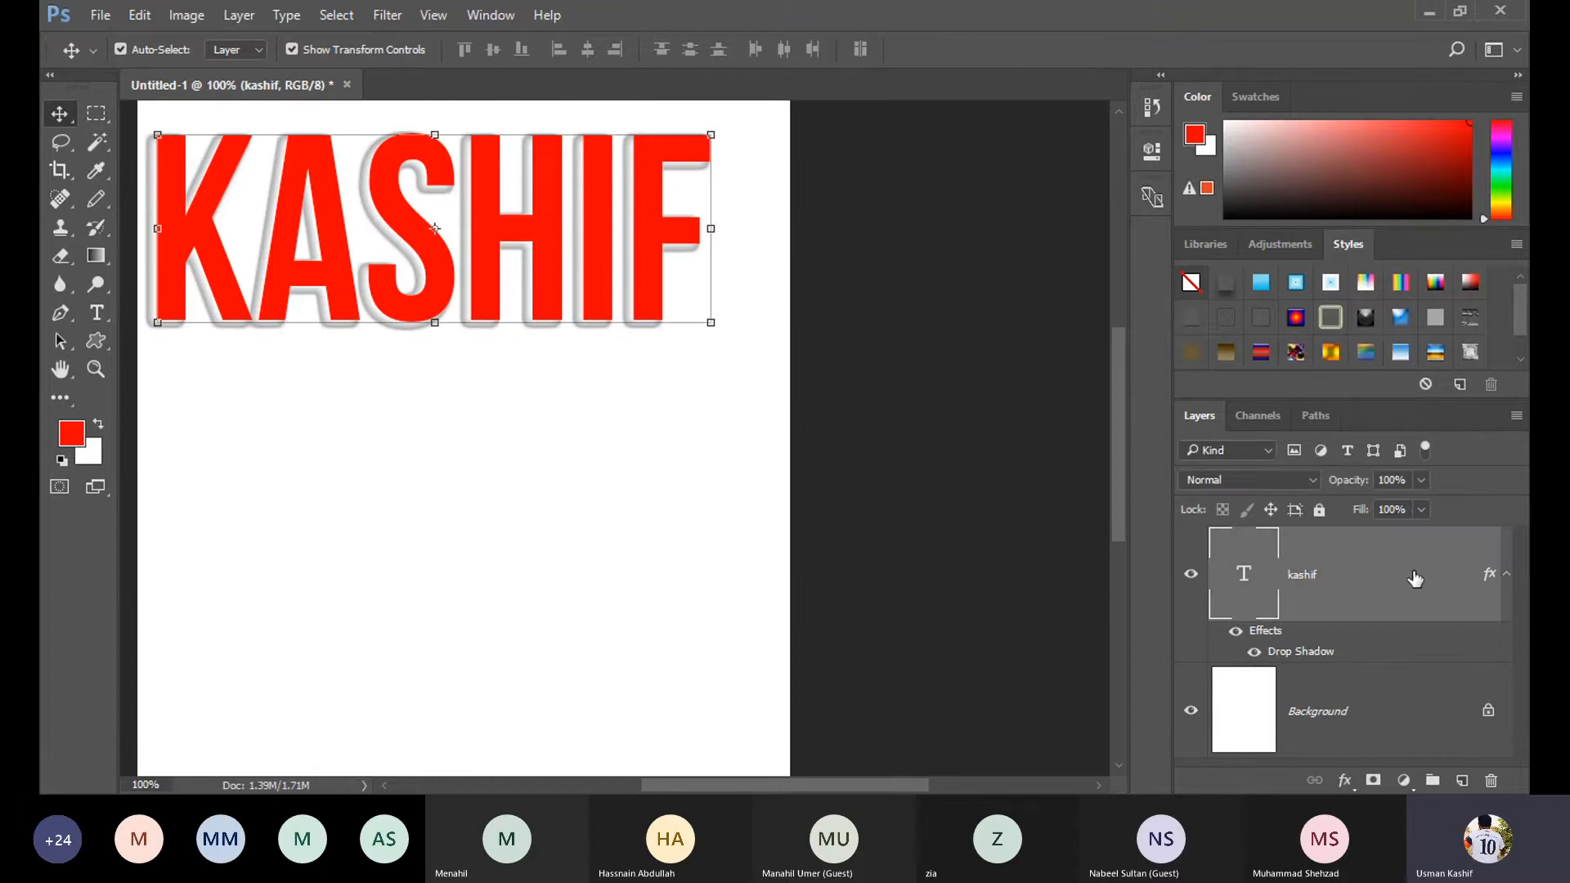
double_click(1415, 579)
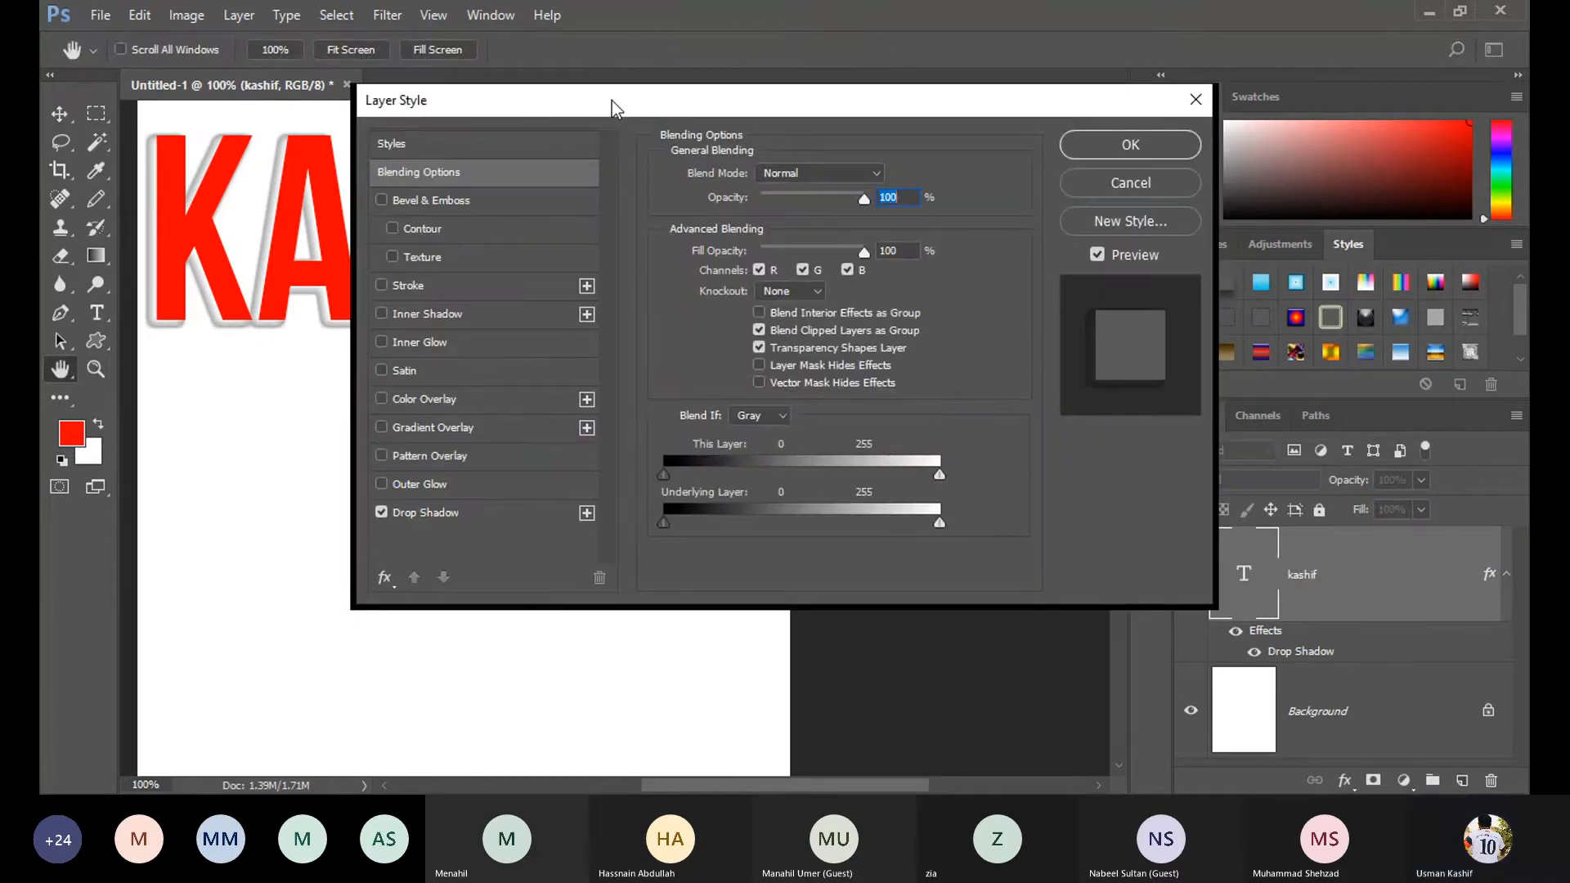
left_click_drag(612, 100, 1009, 188)
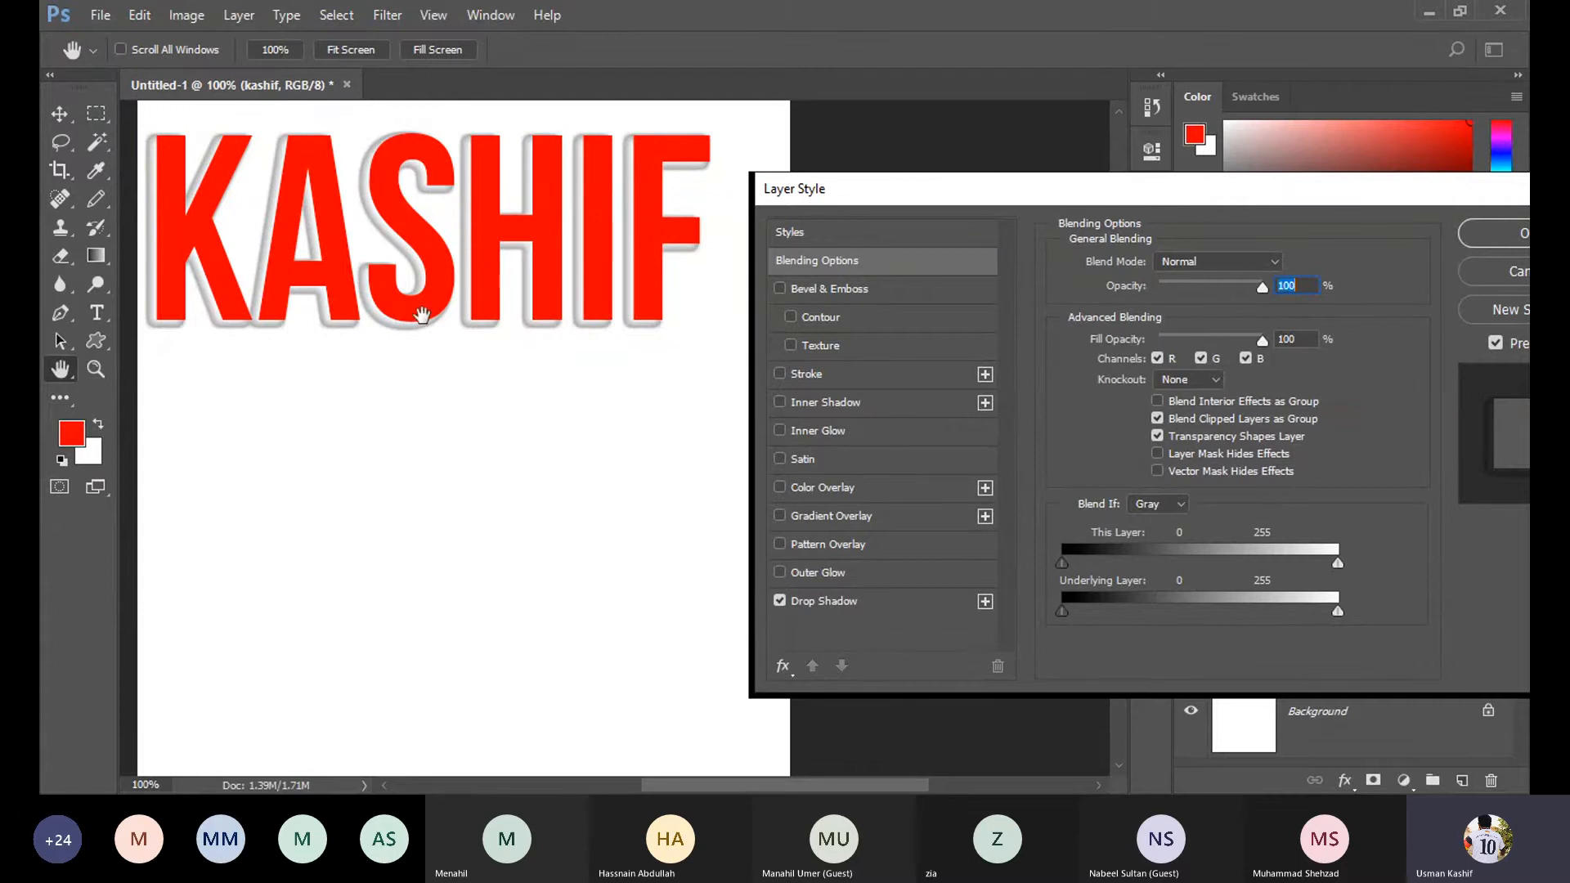
Add a second drop shadow to the text layer and reset the lower one to its default settings.
left_click(985, 603)
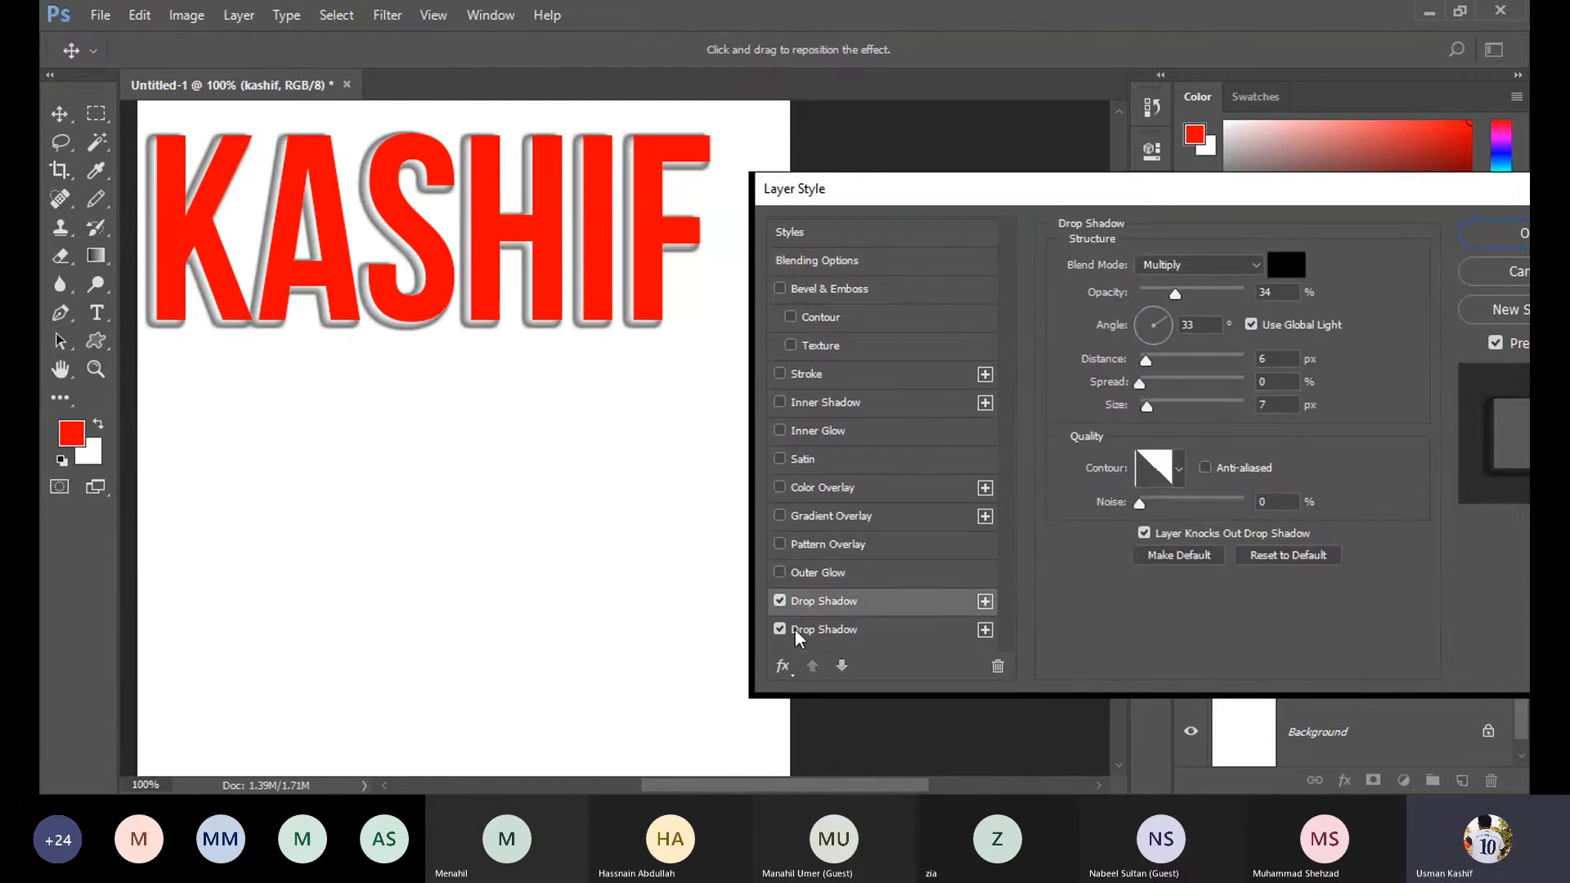
left_click(831, 621)
left_click(1288, 555)
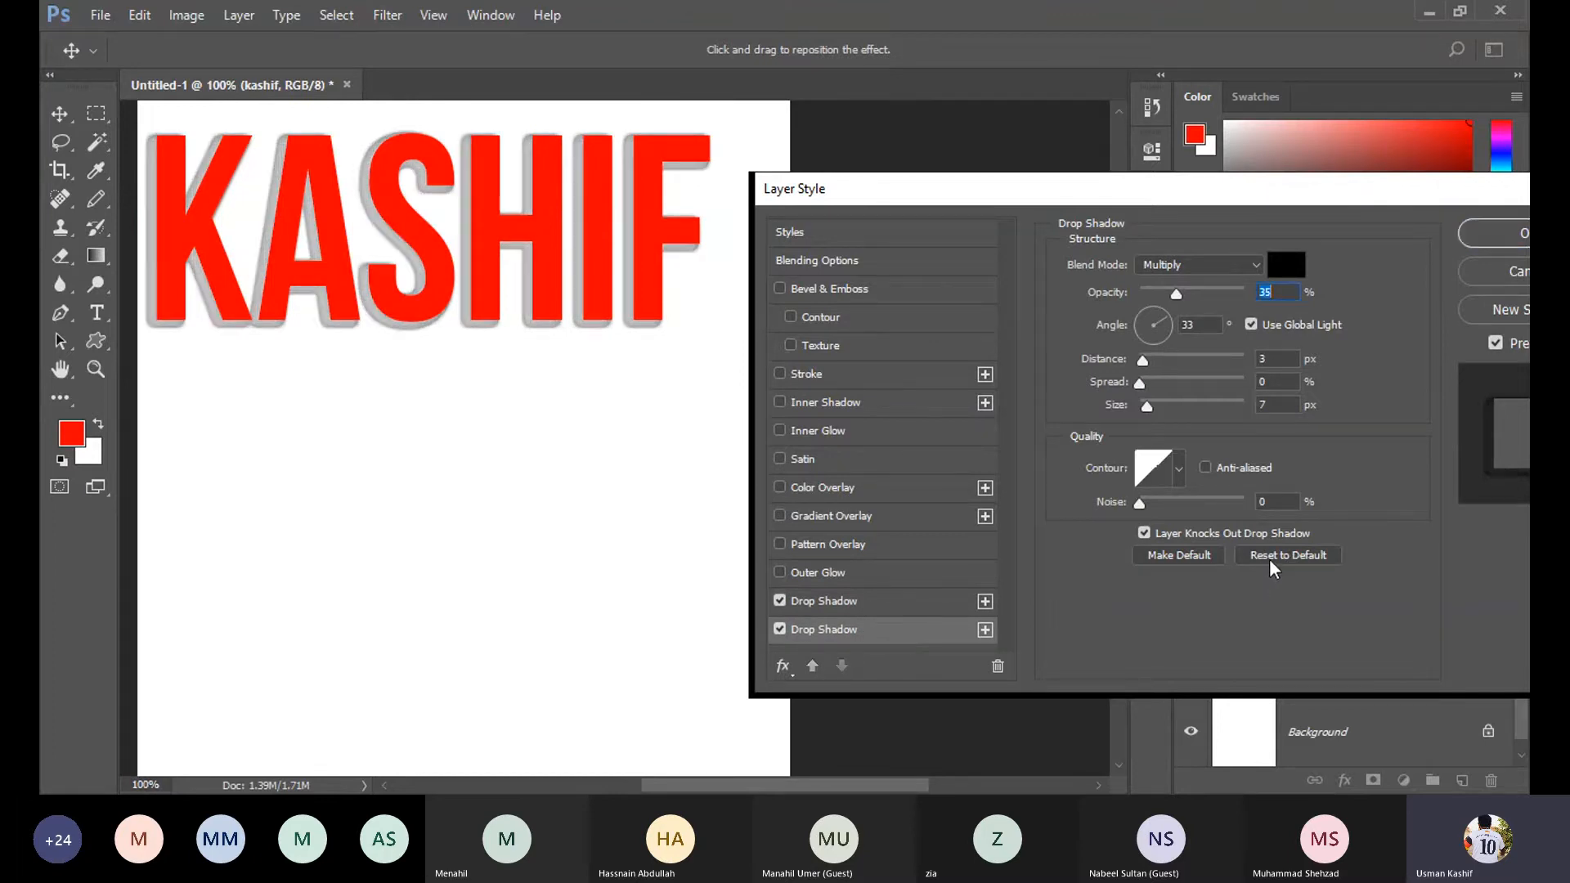
Try the lower drop shadow at a 90° angle and 15 px distance with global light off, and delete it.
mouse_move(1143, 360)
left_mouse_down()
mouse_move(1179, 359)
mouse_move(1096, 372)
mouse_move(1162, 361)
left_mouse_up()
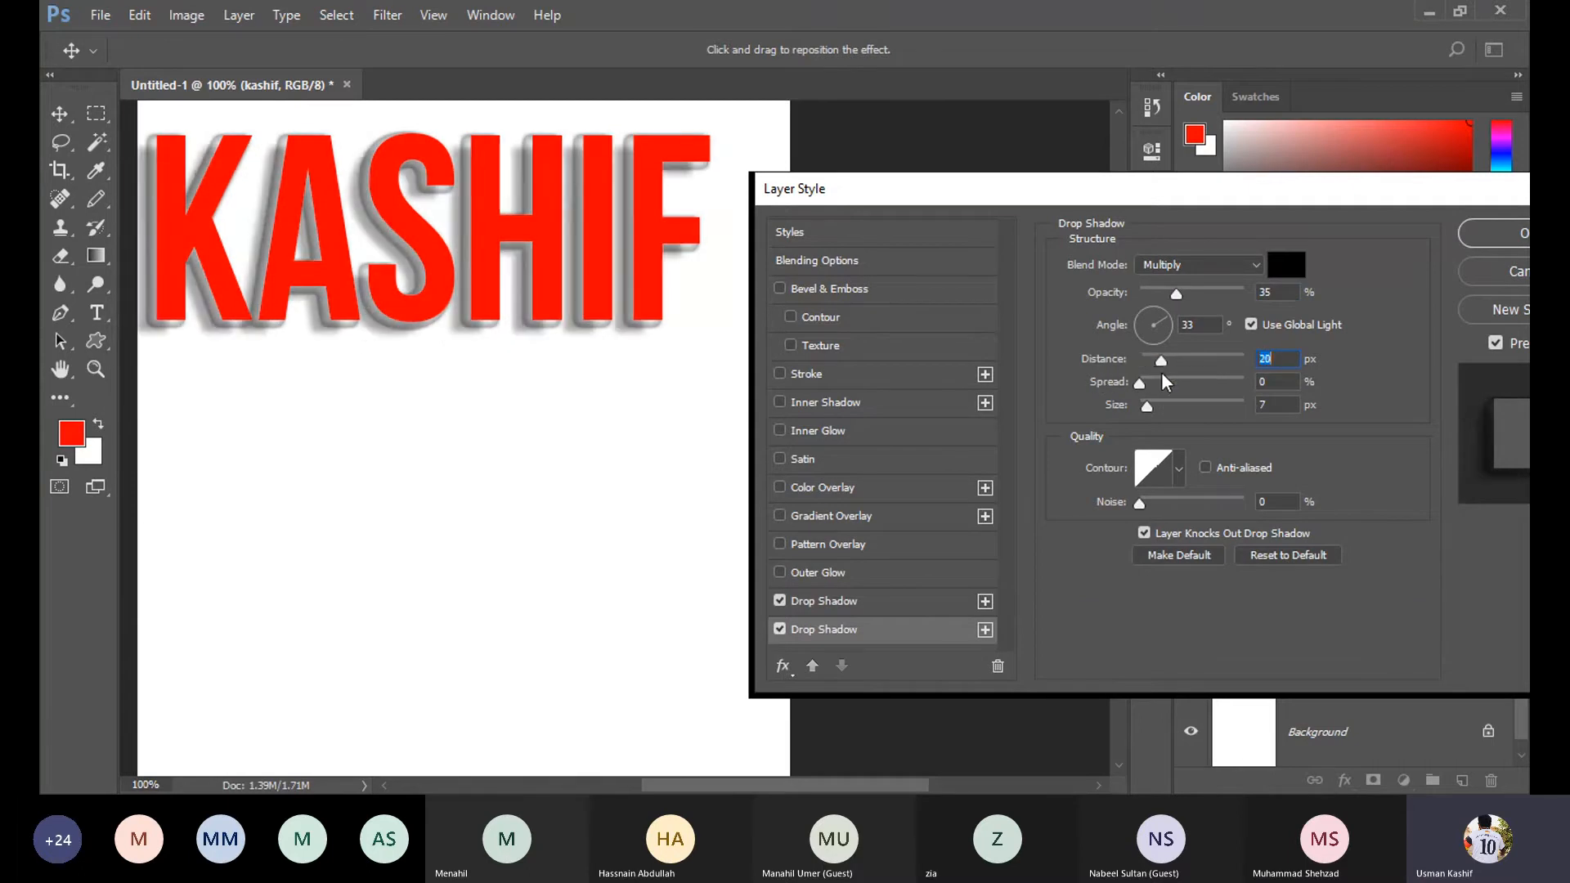
left_click(1143, 336)
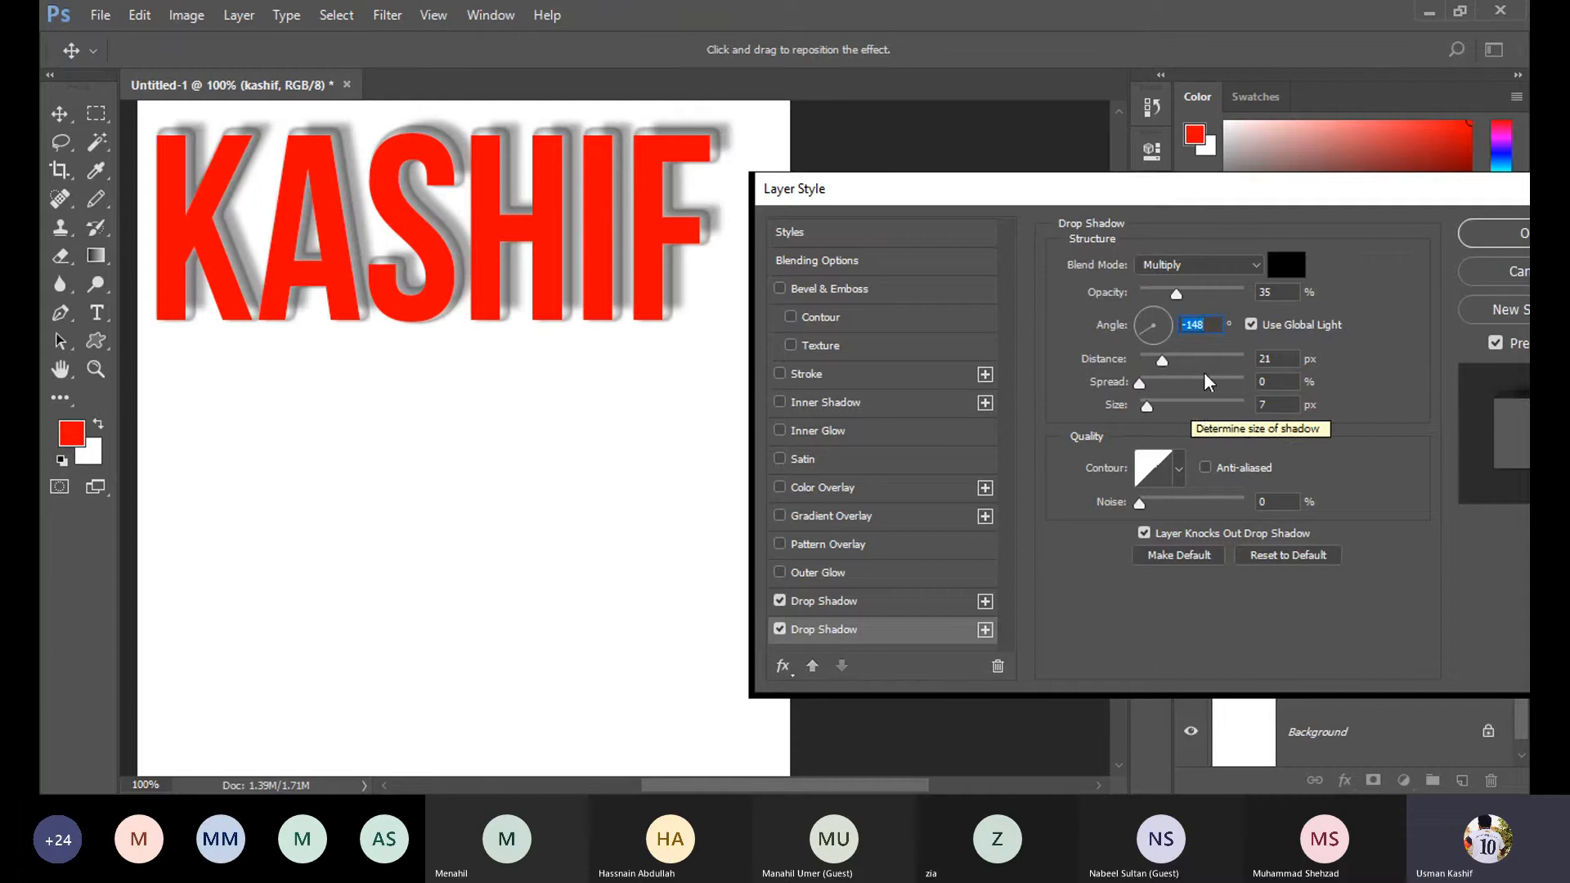
mouse_move(1165, 353)
left_mouse_down()
mouse_move(1132, 364)
mouse_move(1191, 358)
mouse_move(1076, 372)
mouse_move(1180, 365)
left_mouse_up()
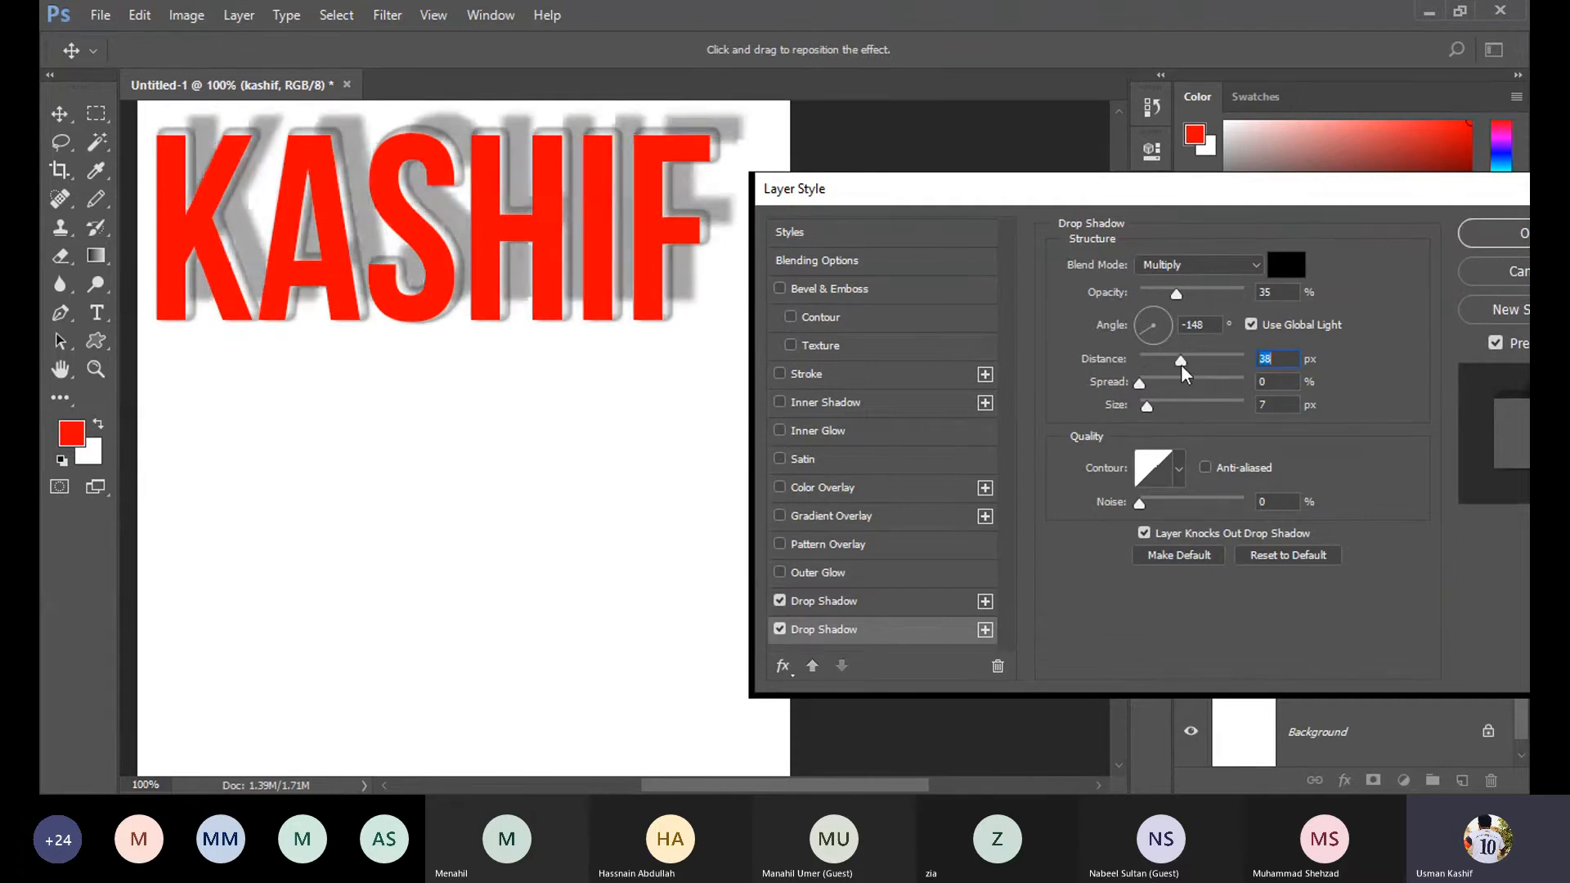
left_click(1250, 325)
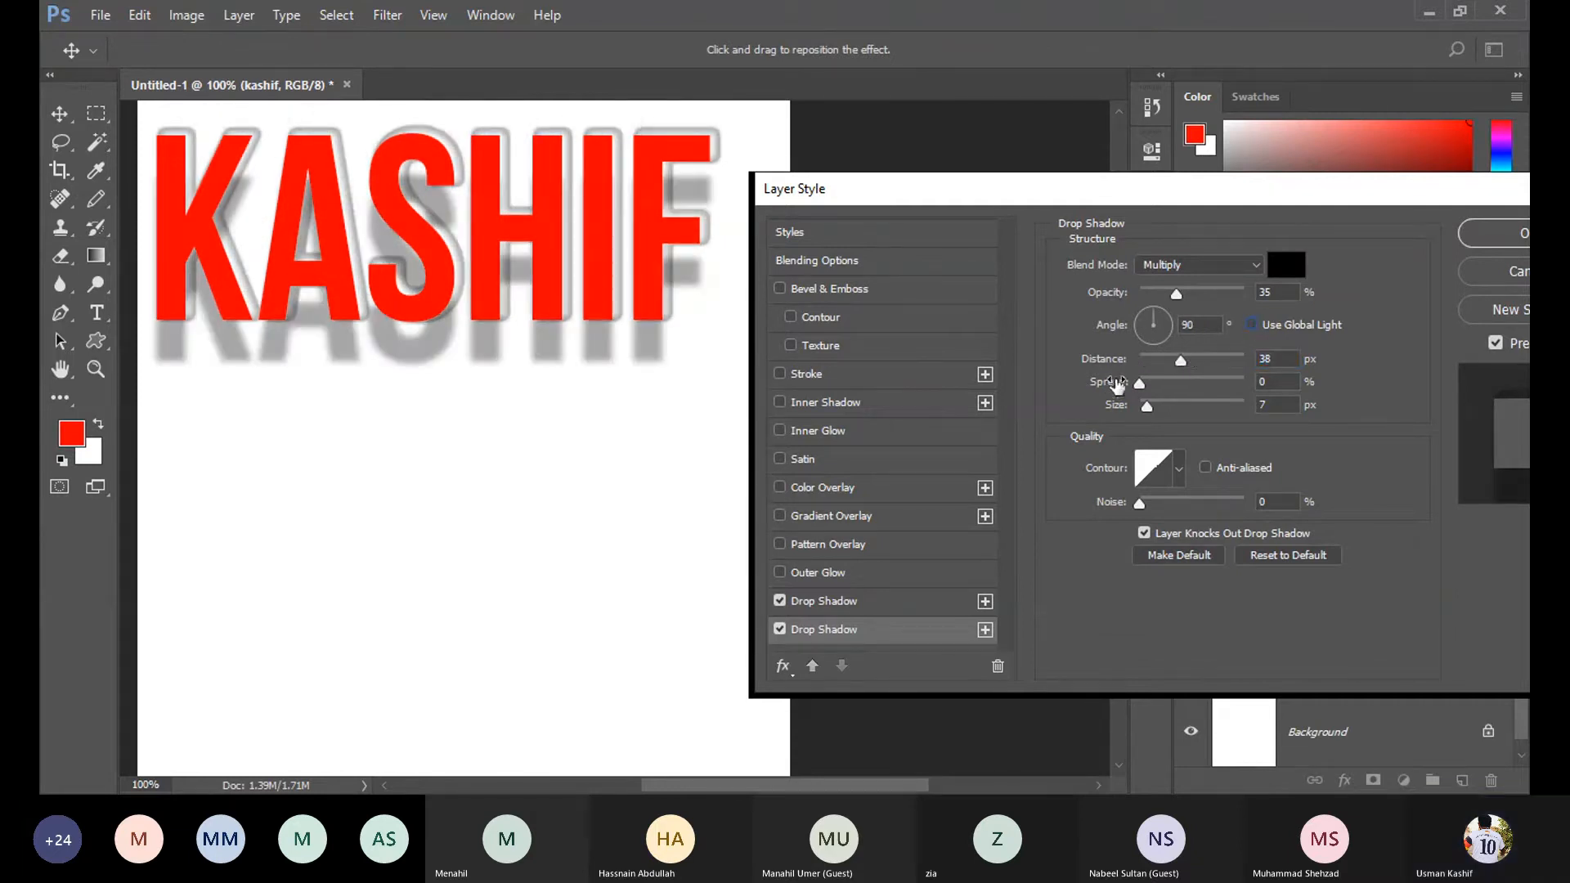
left_click_drag(1184, 356, 1160, 388)
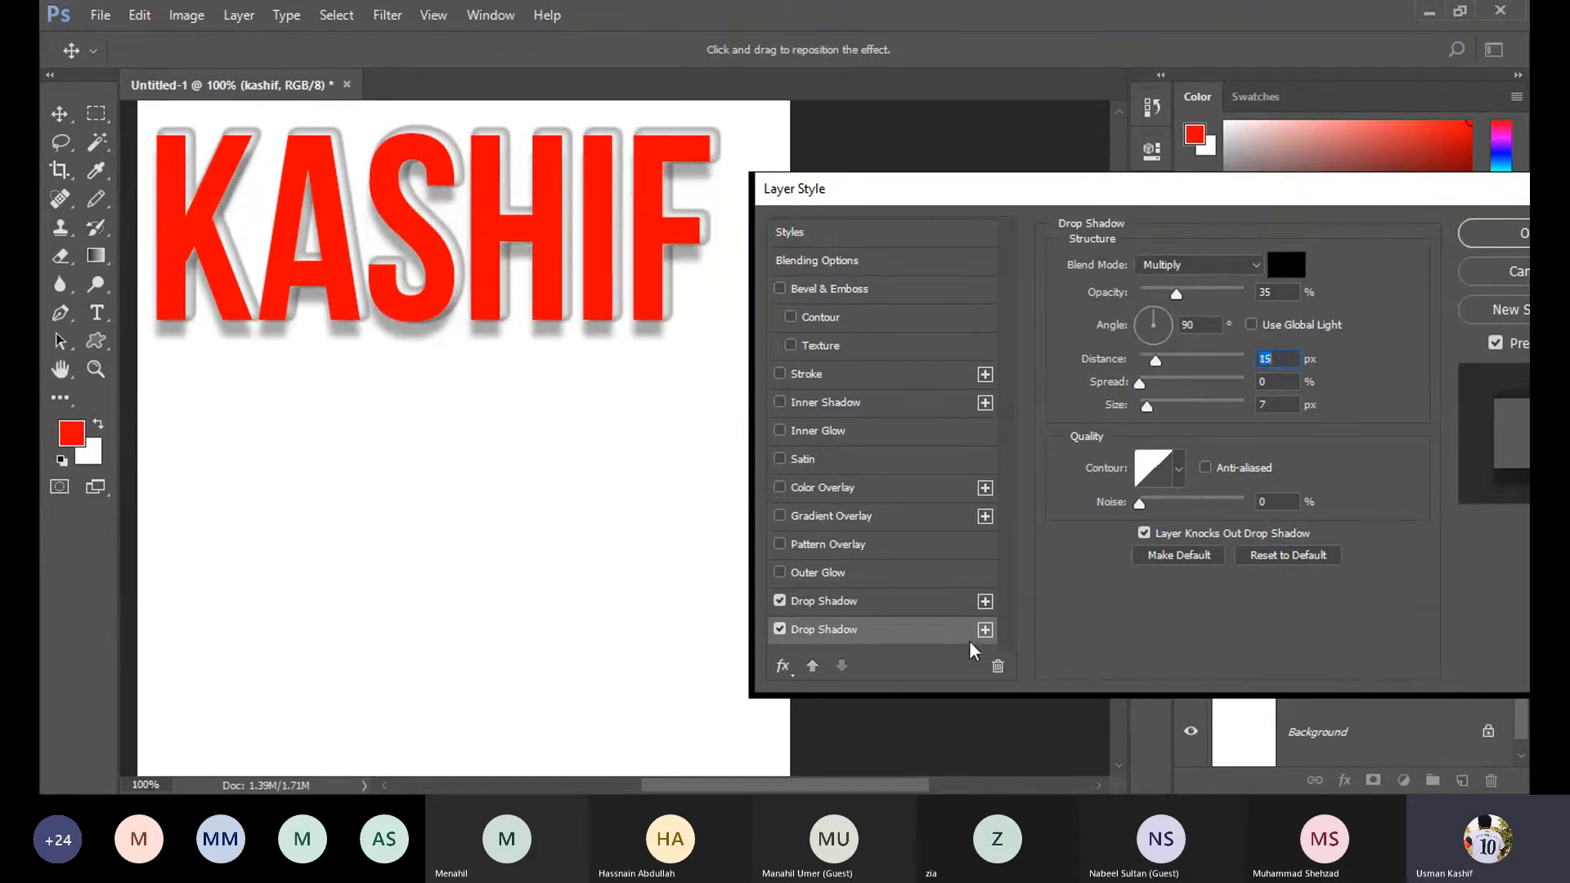
left_click(997, 666)
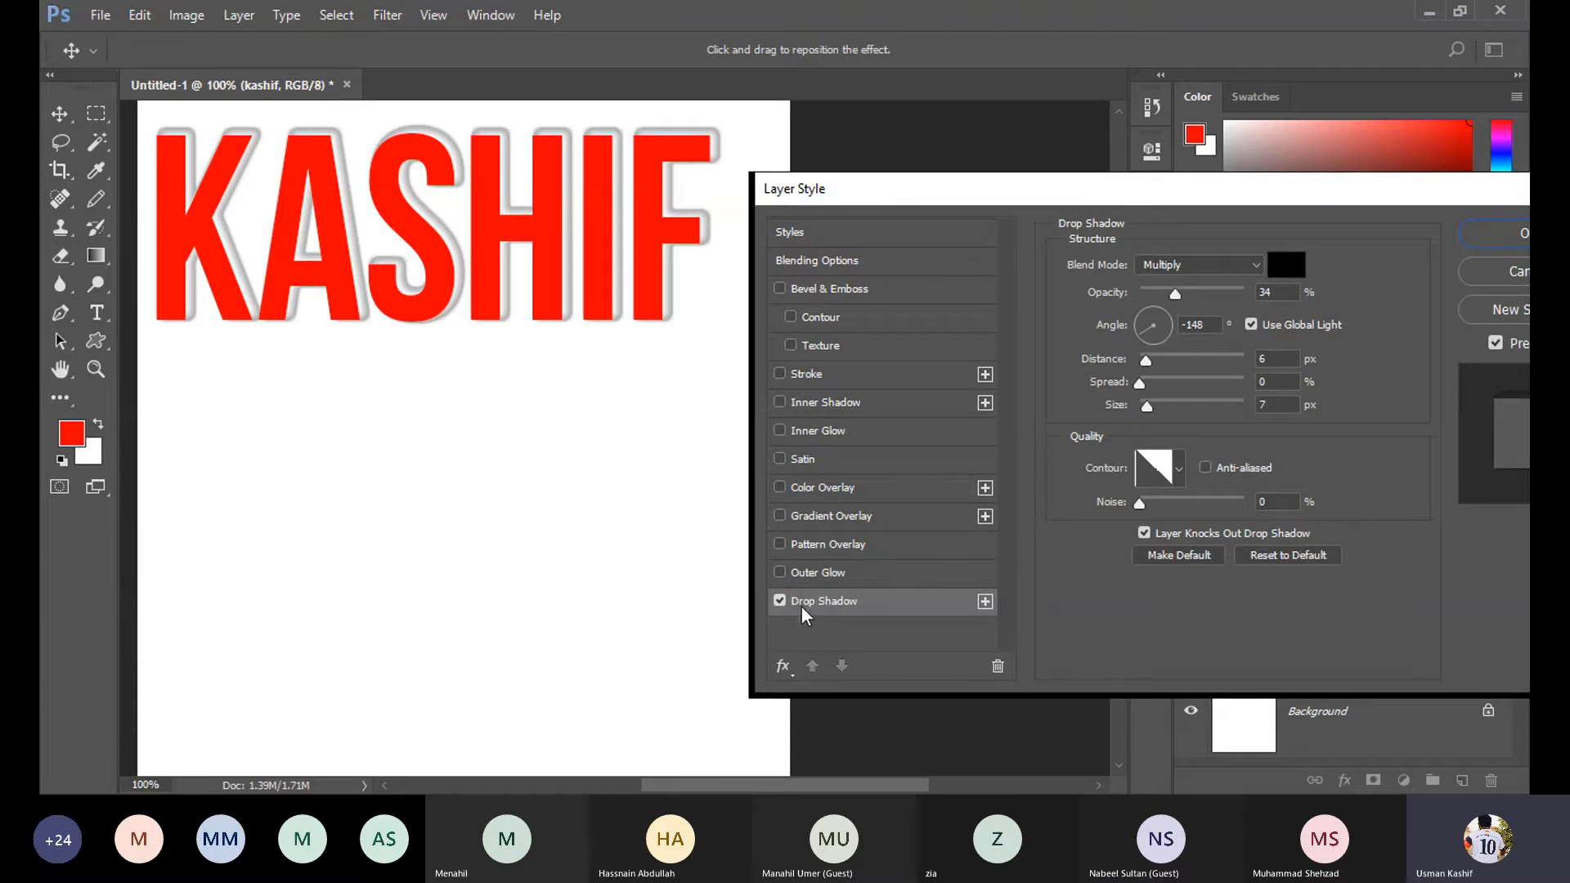
Reset the remaining drop shadow to its default settings and turn it off.
left_click(781, 601)
left_click(834, 600)
left_click(785, 603)
left_click(846, 604)
left_click(1305, 554)
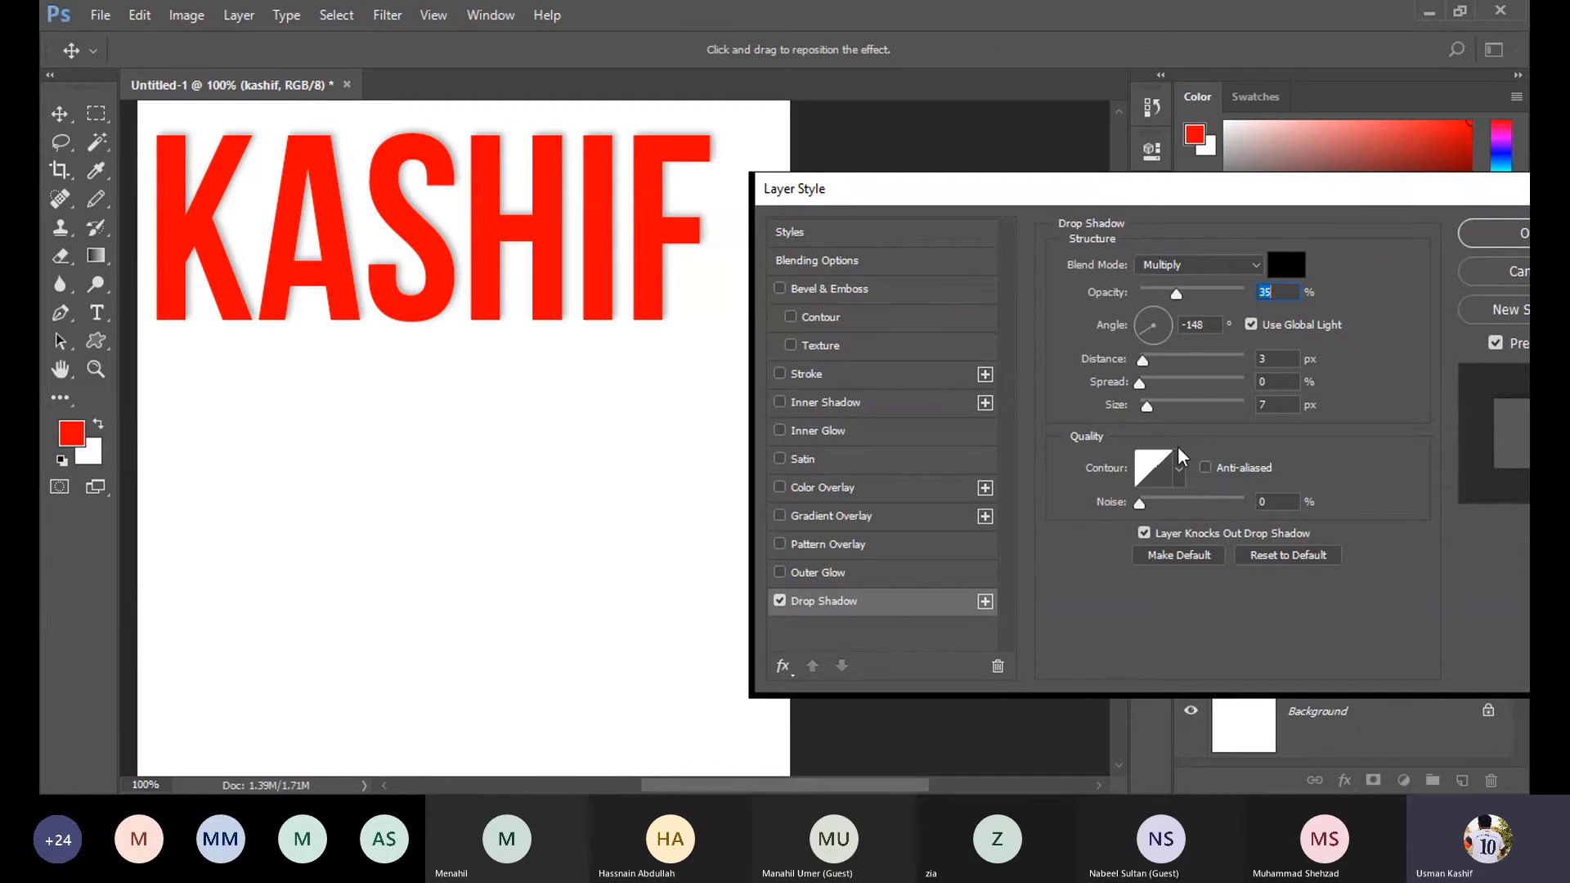
left_click(781, 601)
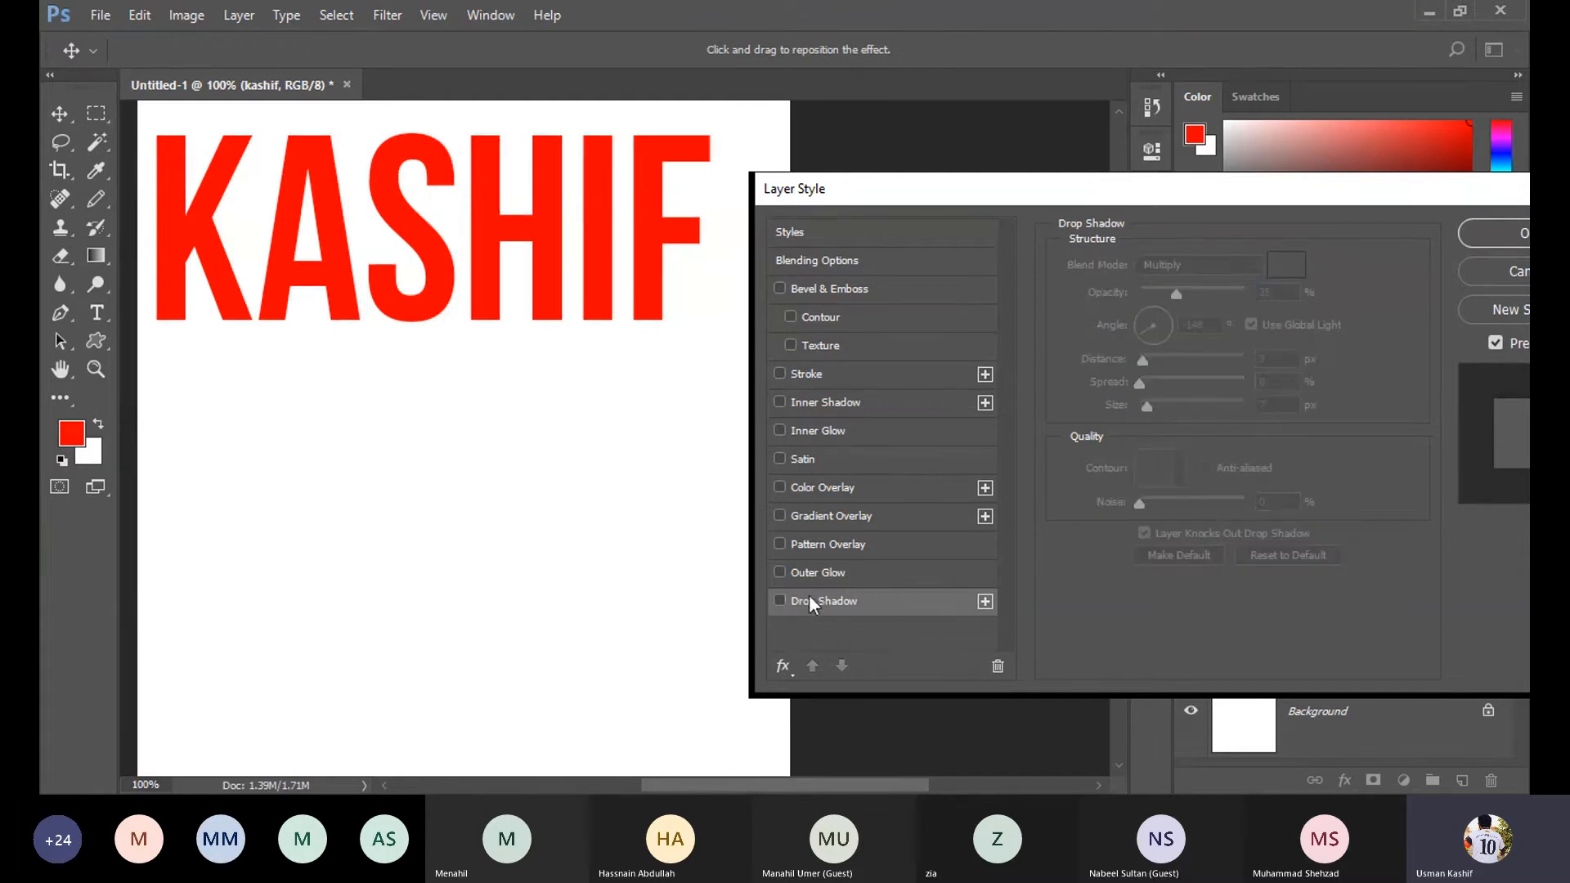
Turn on an outer glow for the text layer and change its colour to a bright orange.
left_click(845, 572)
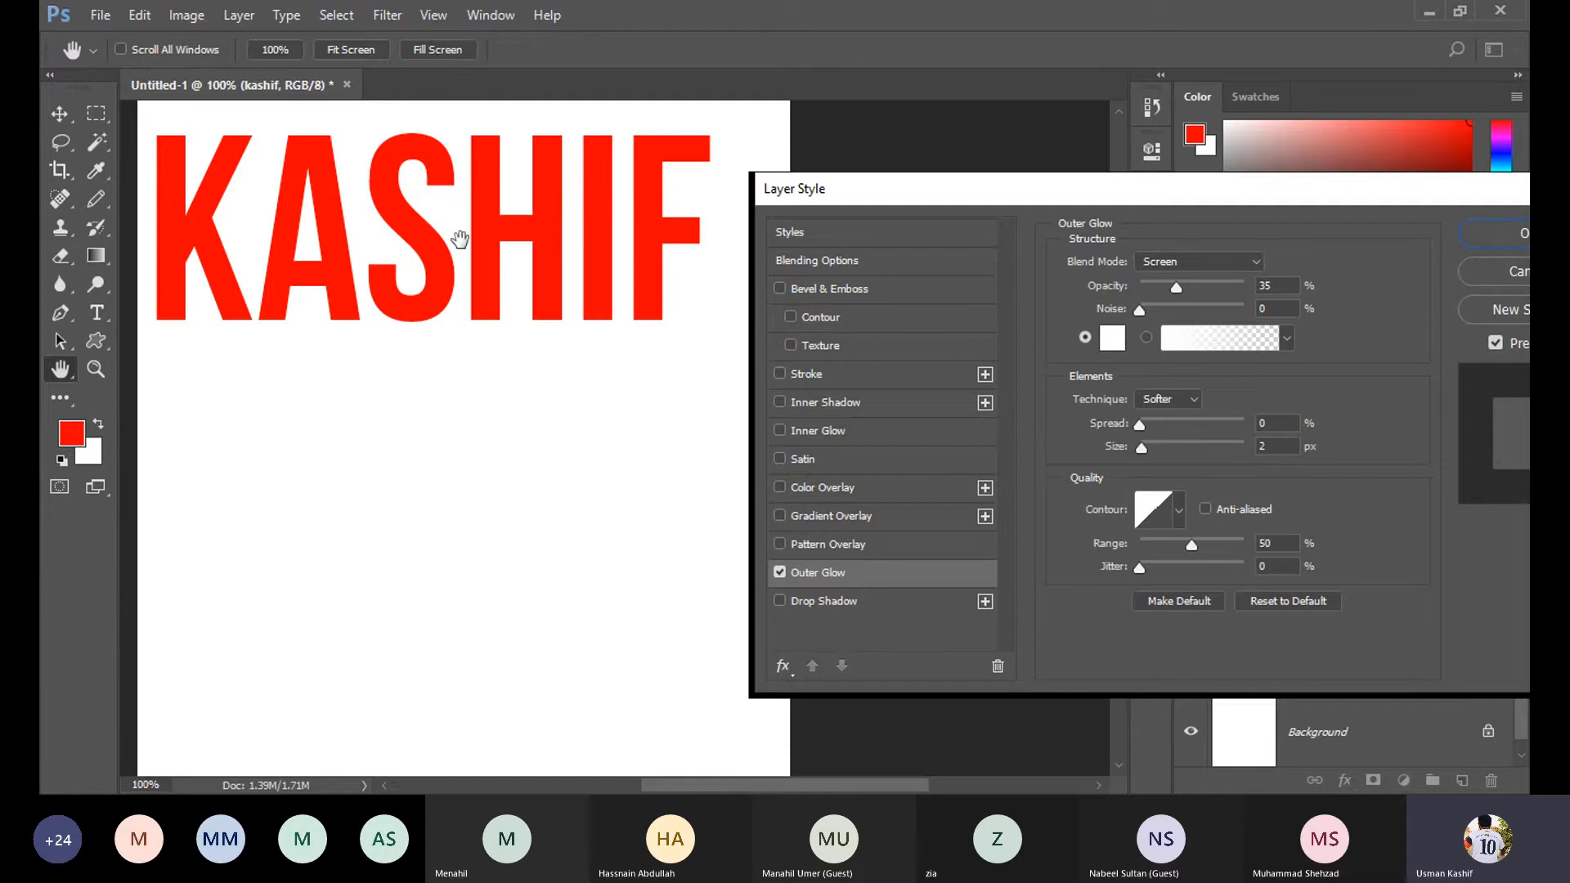
left_click(1112, 336)
left_click(777, 537)
left_click_drag(777, 538, 791, 478)
left_click(815, 492)
left_click_drag(788, 377, 793, 331)
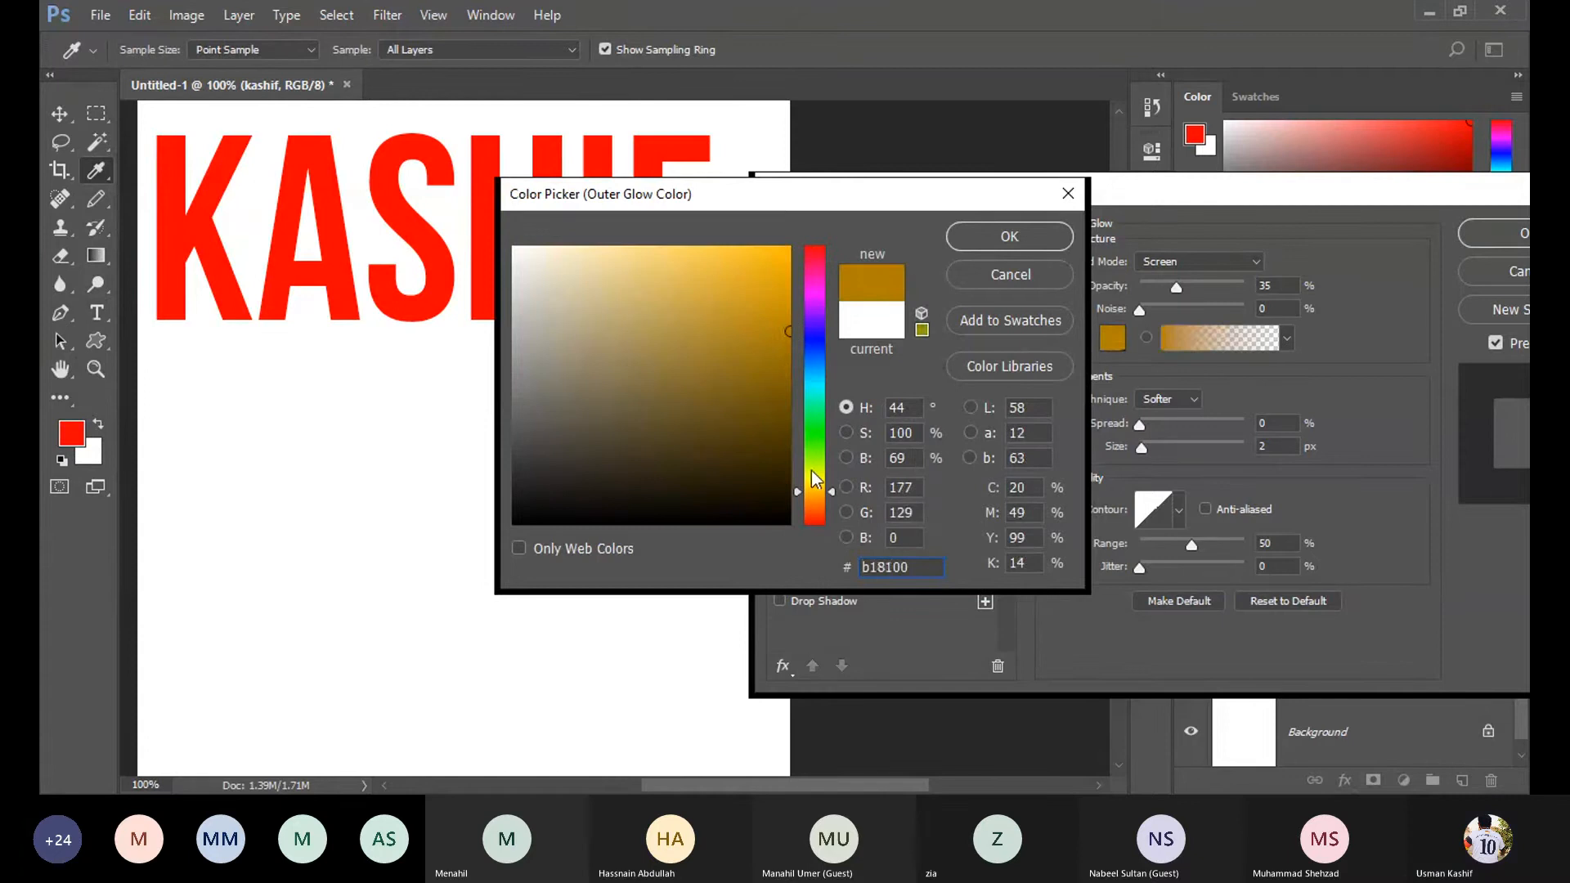
left_click_drag(817, 492, 820, 497)
left_click(785, 291)
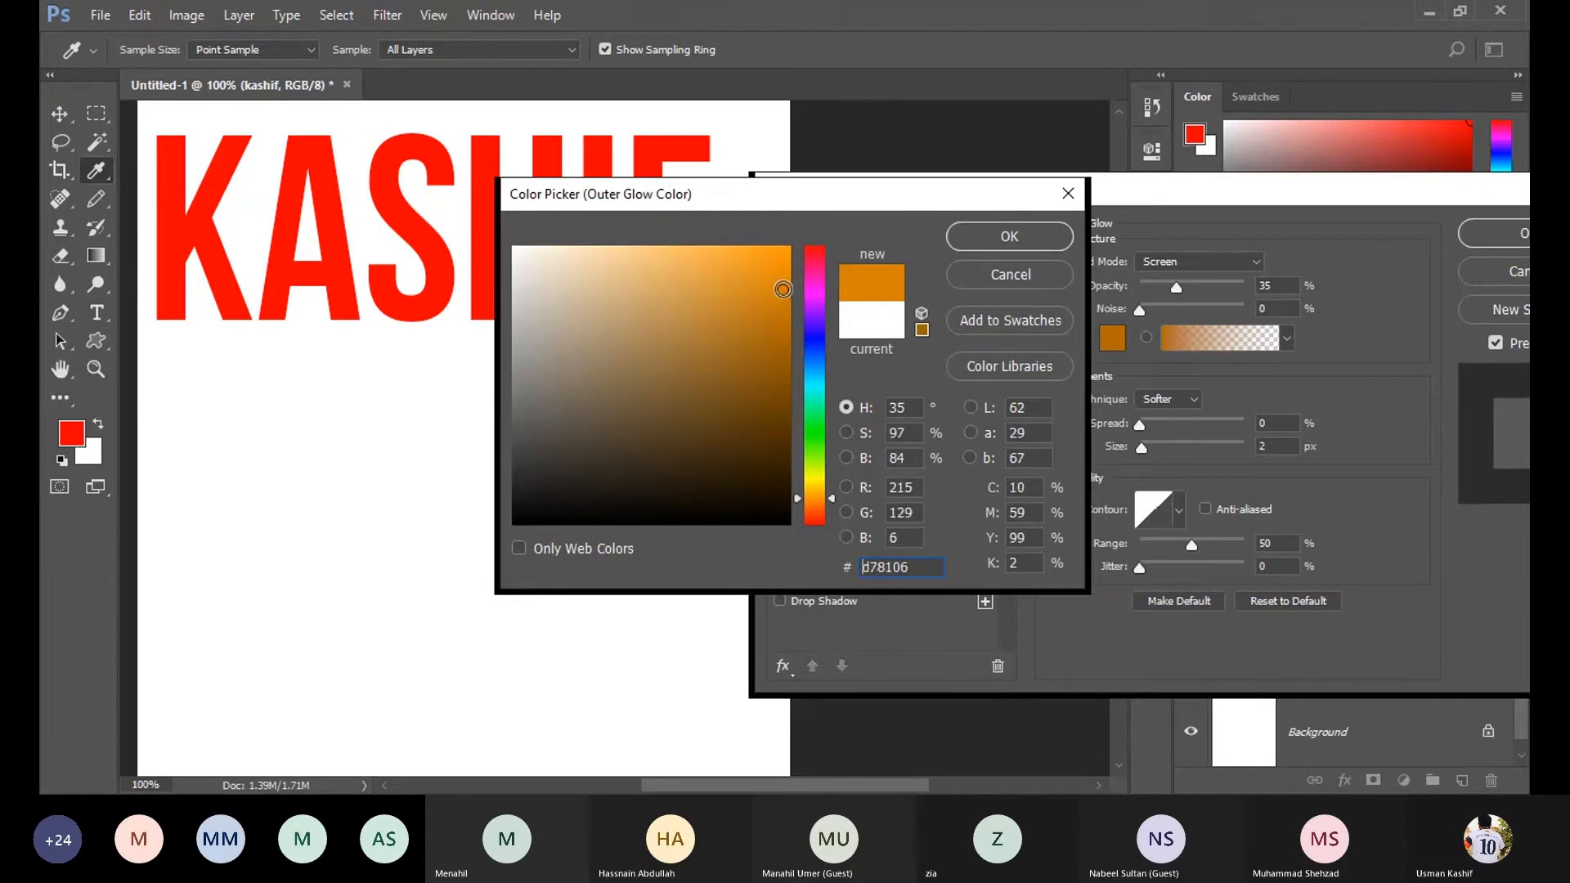
left_click(988, 242)
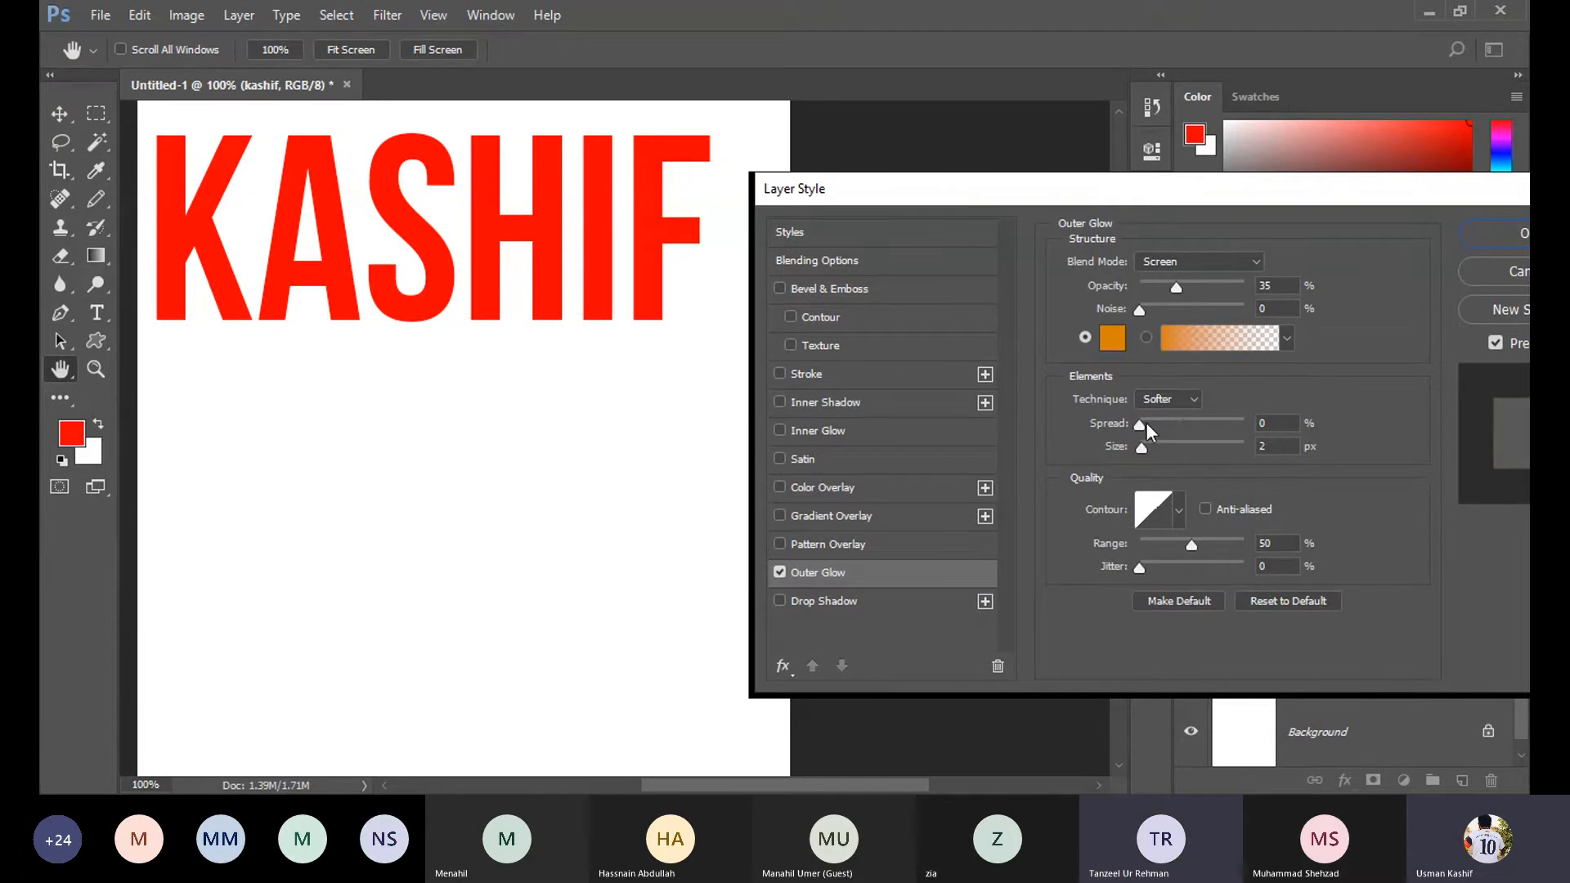
Set the outer glow's spread to 17% and opacity to 76%, and apply the layer style.
left_click_drag(1139, 425, 1156, 426)
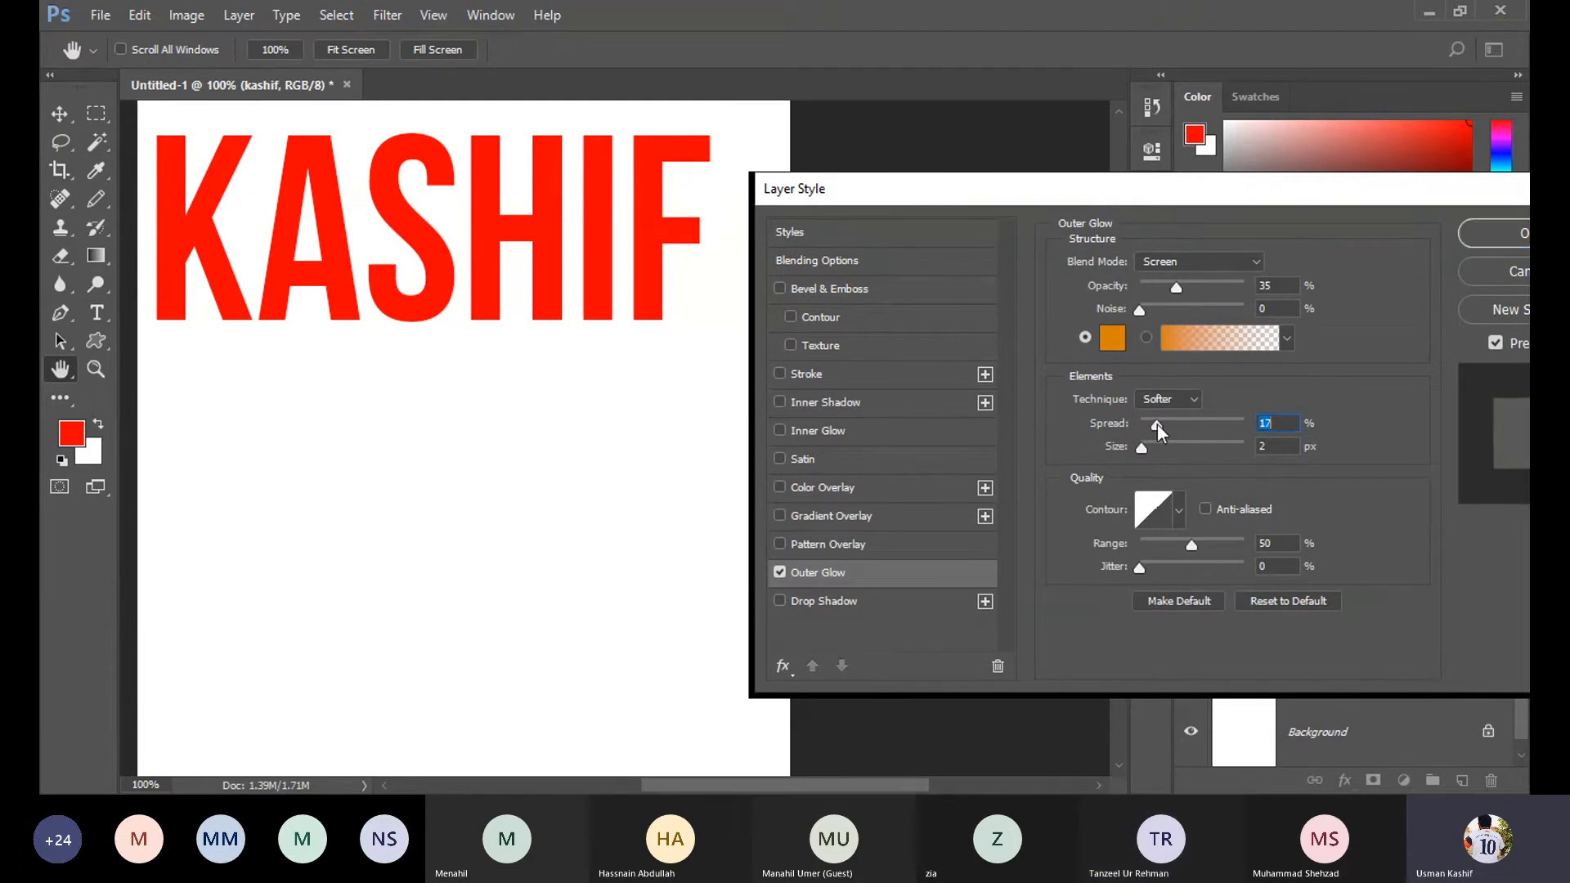
left_click_drag(1186, 287, 1219, 291)
left_click_drag(1252, 193, 1157, 183)
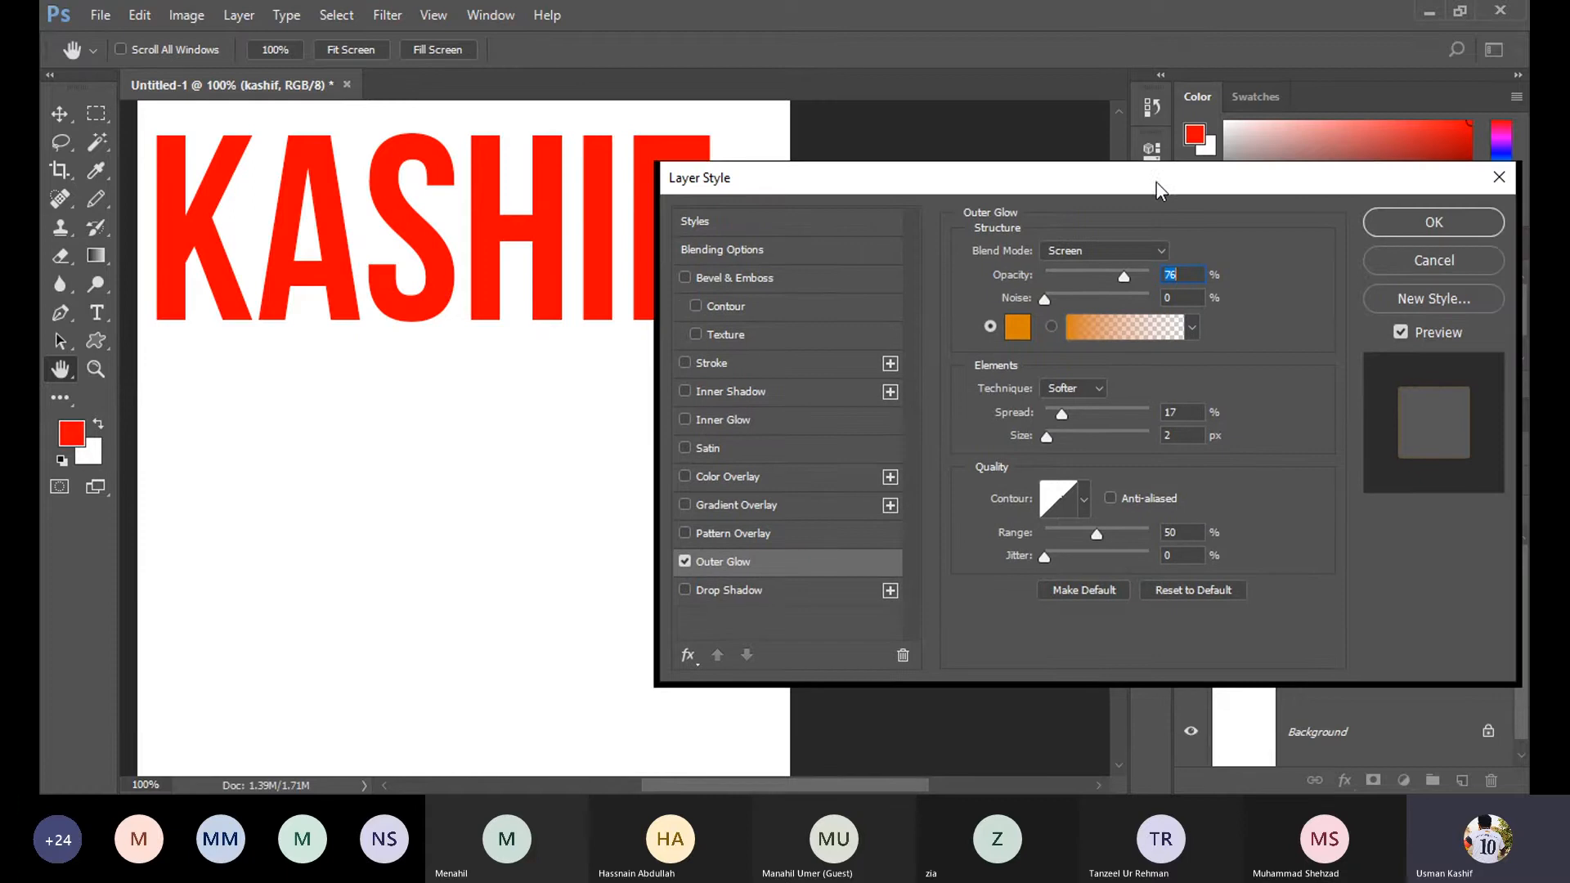
left_click(1433, 222)
left_click(941, 367)
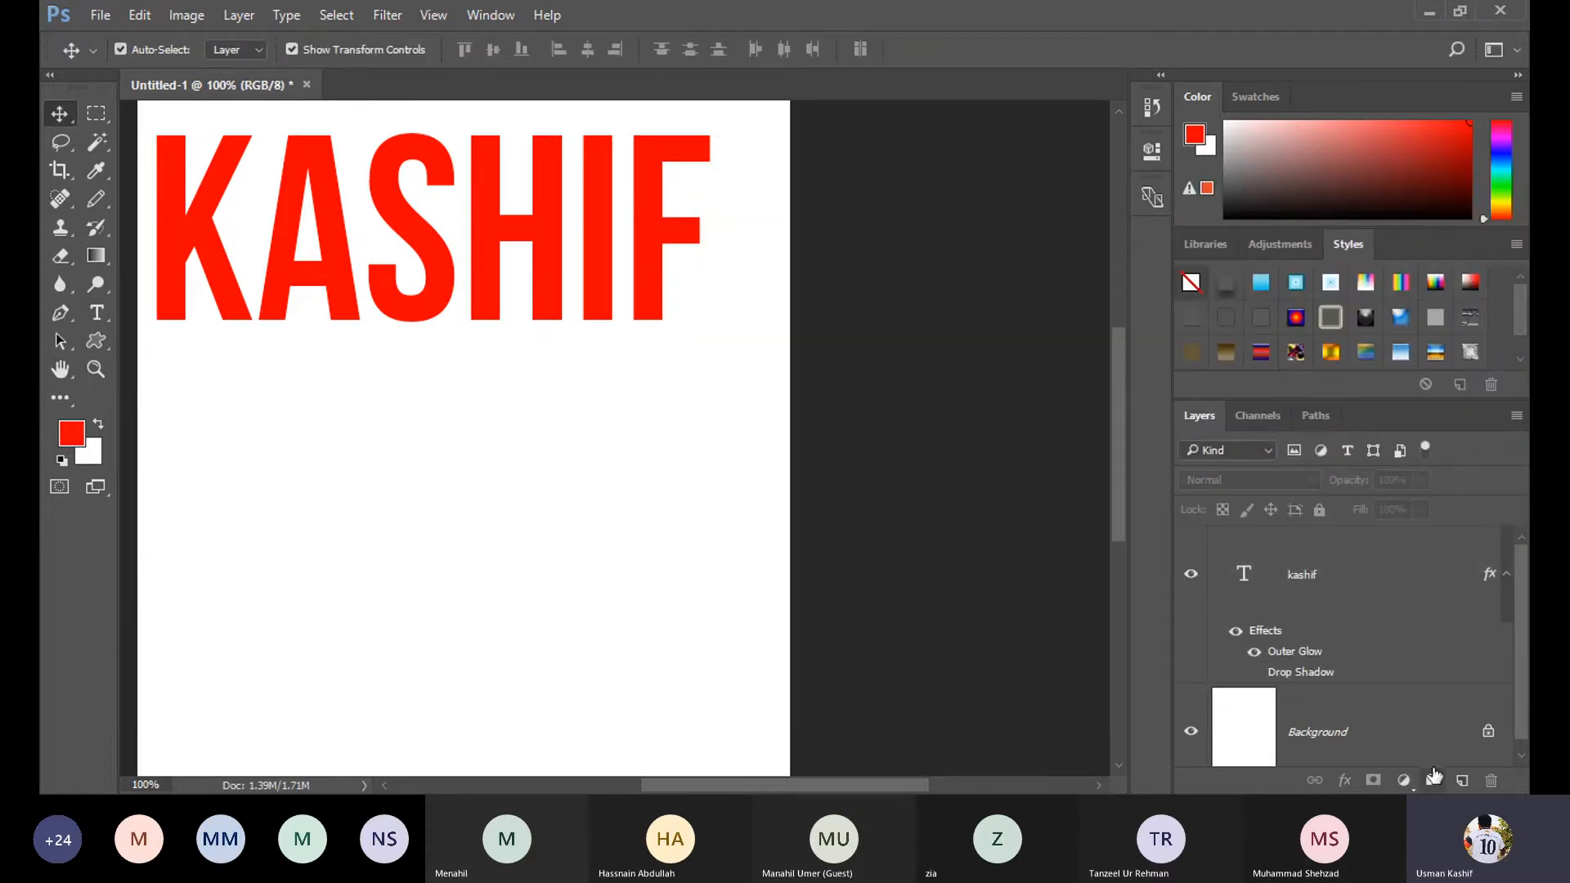
Restore the default foreground and background colours and fill the Background layer with black.
left_click(1351, 751)
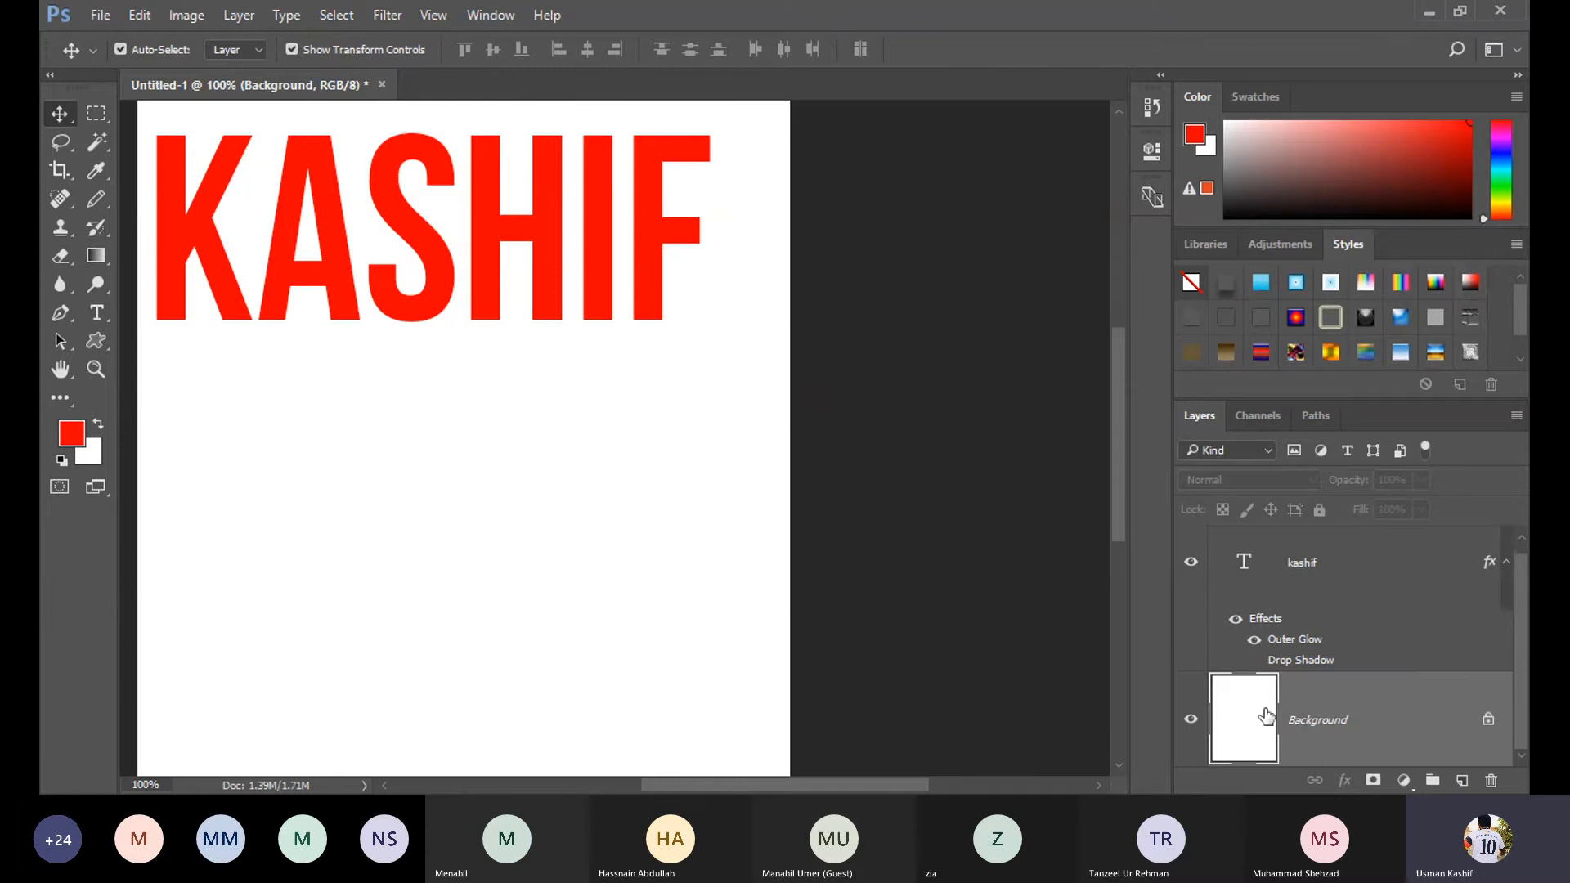
left_click(62, 460)
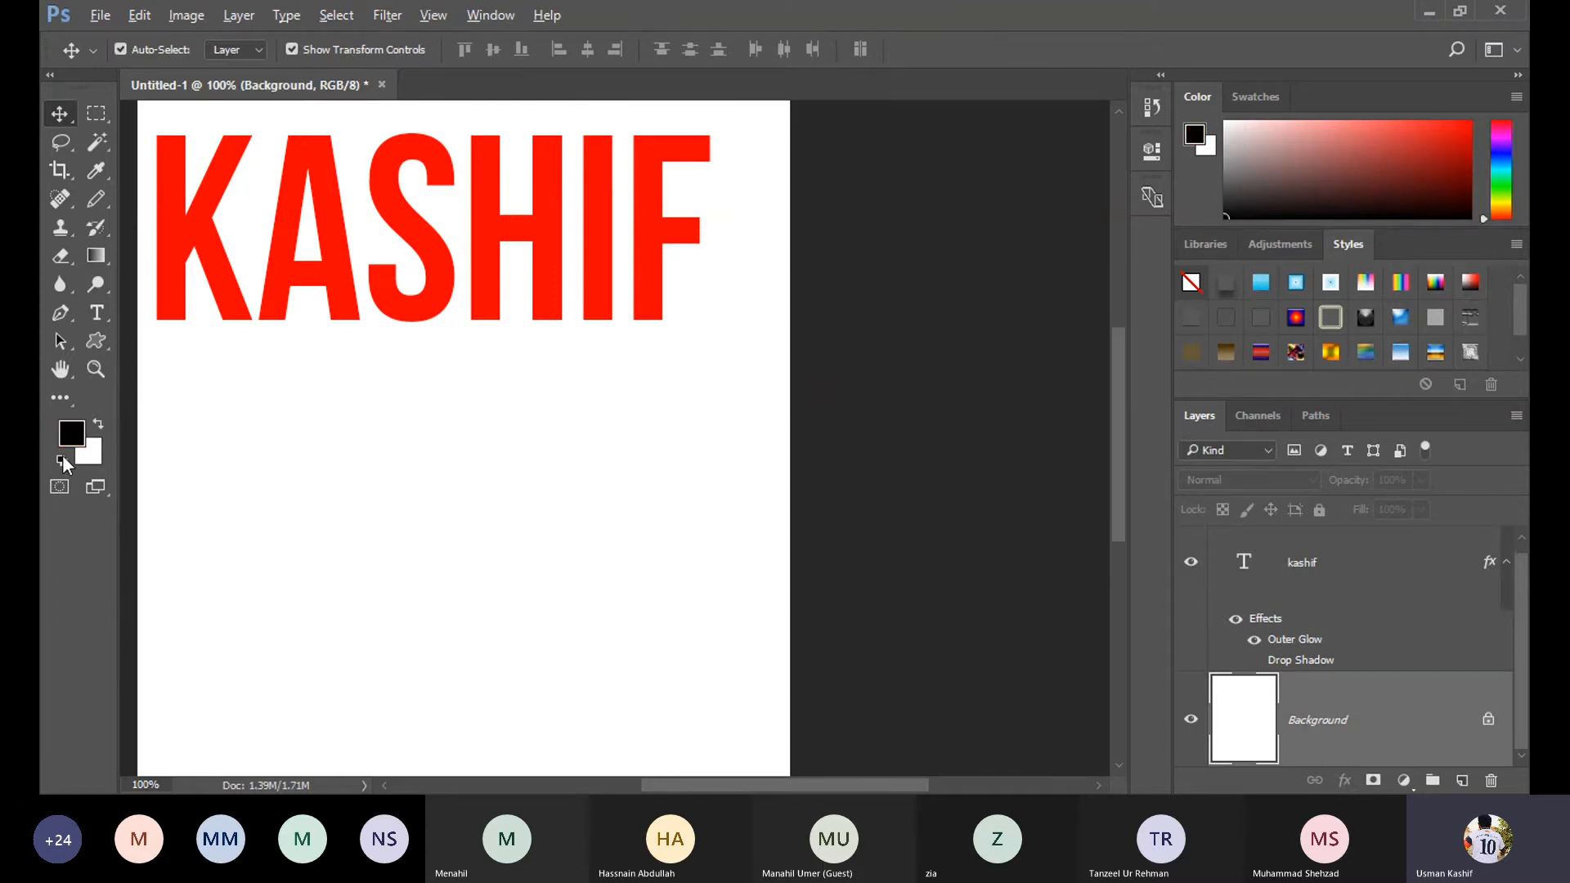
key("alt+BackSpace")
left_click(1063, 364)
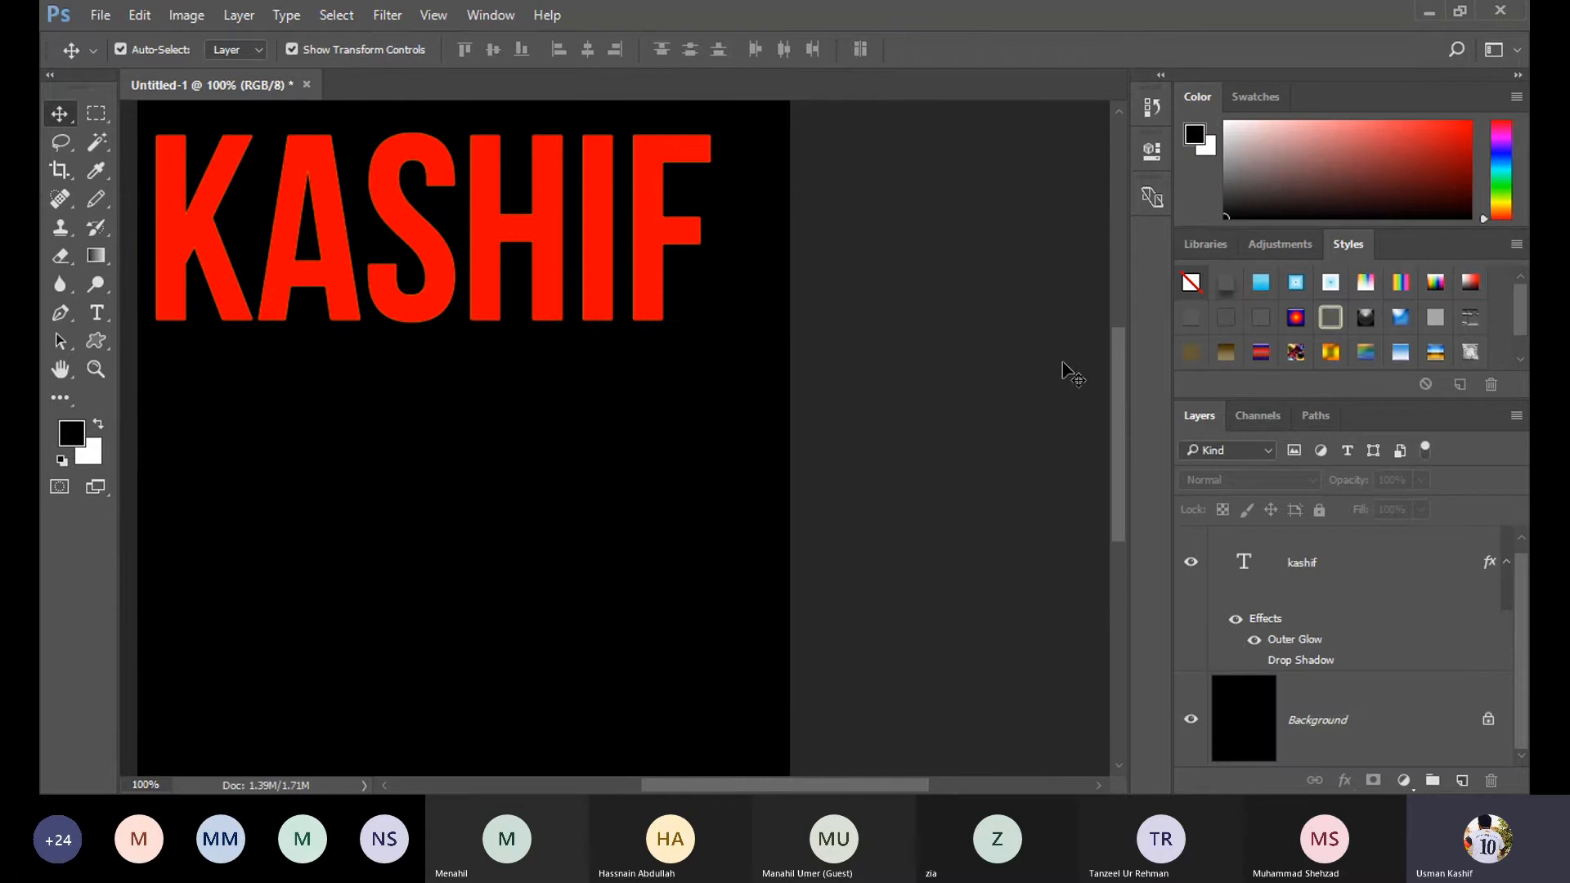
left_click_drag(1111, 400, 1122, 360)
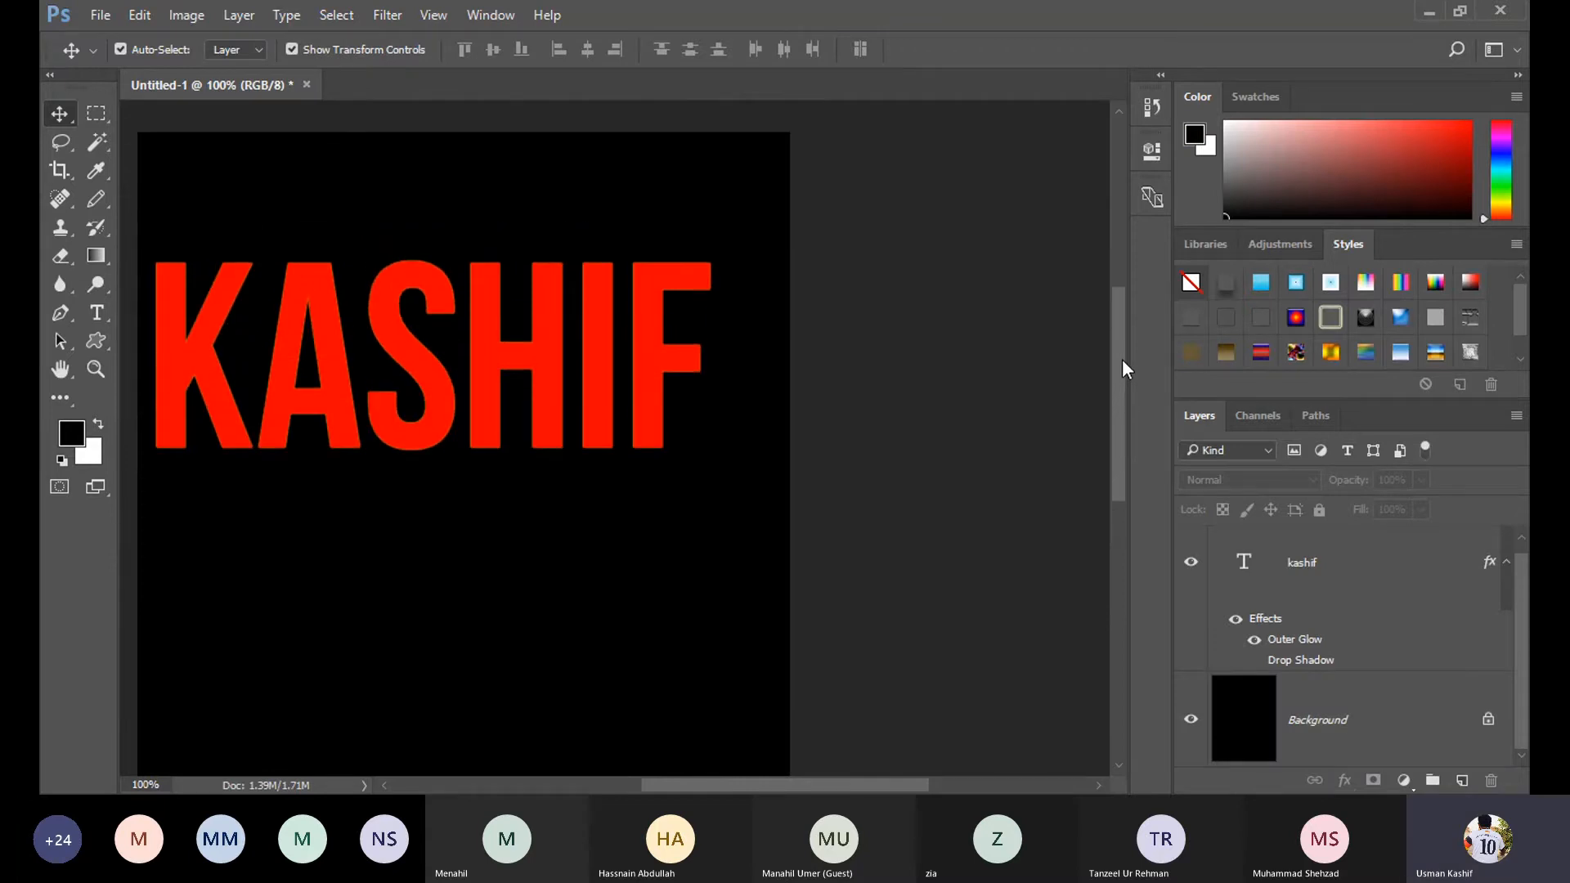
Reopen the text layer's outer glow settings, keep the artwork visible, and set the glow size to 8 px.
left_click(1362, 652)
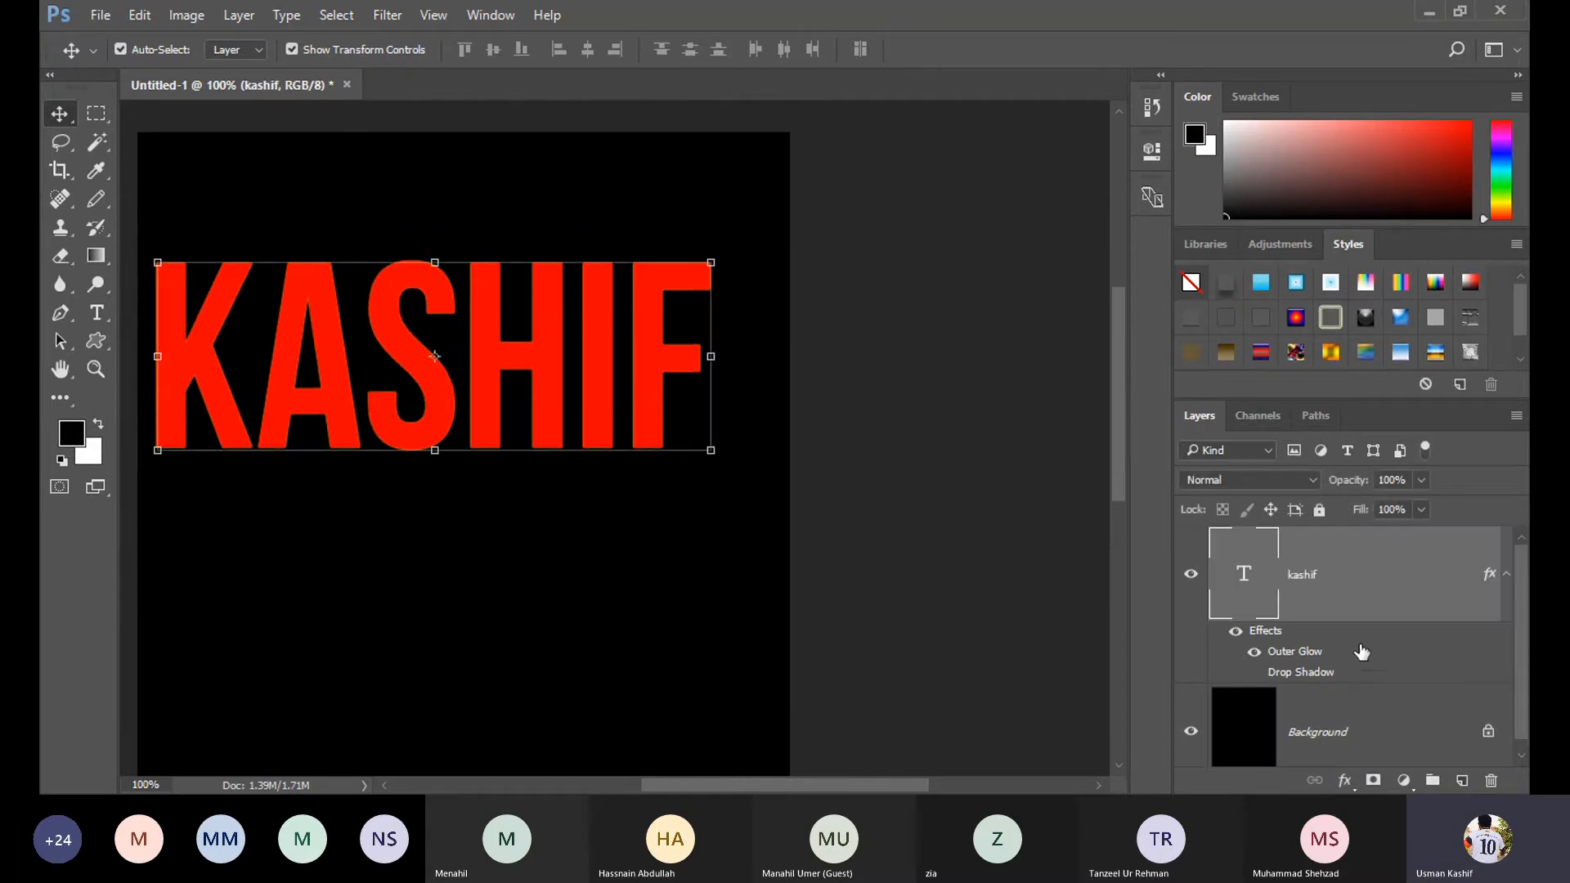
double_click(1313, 652)
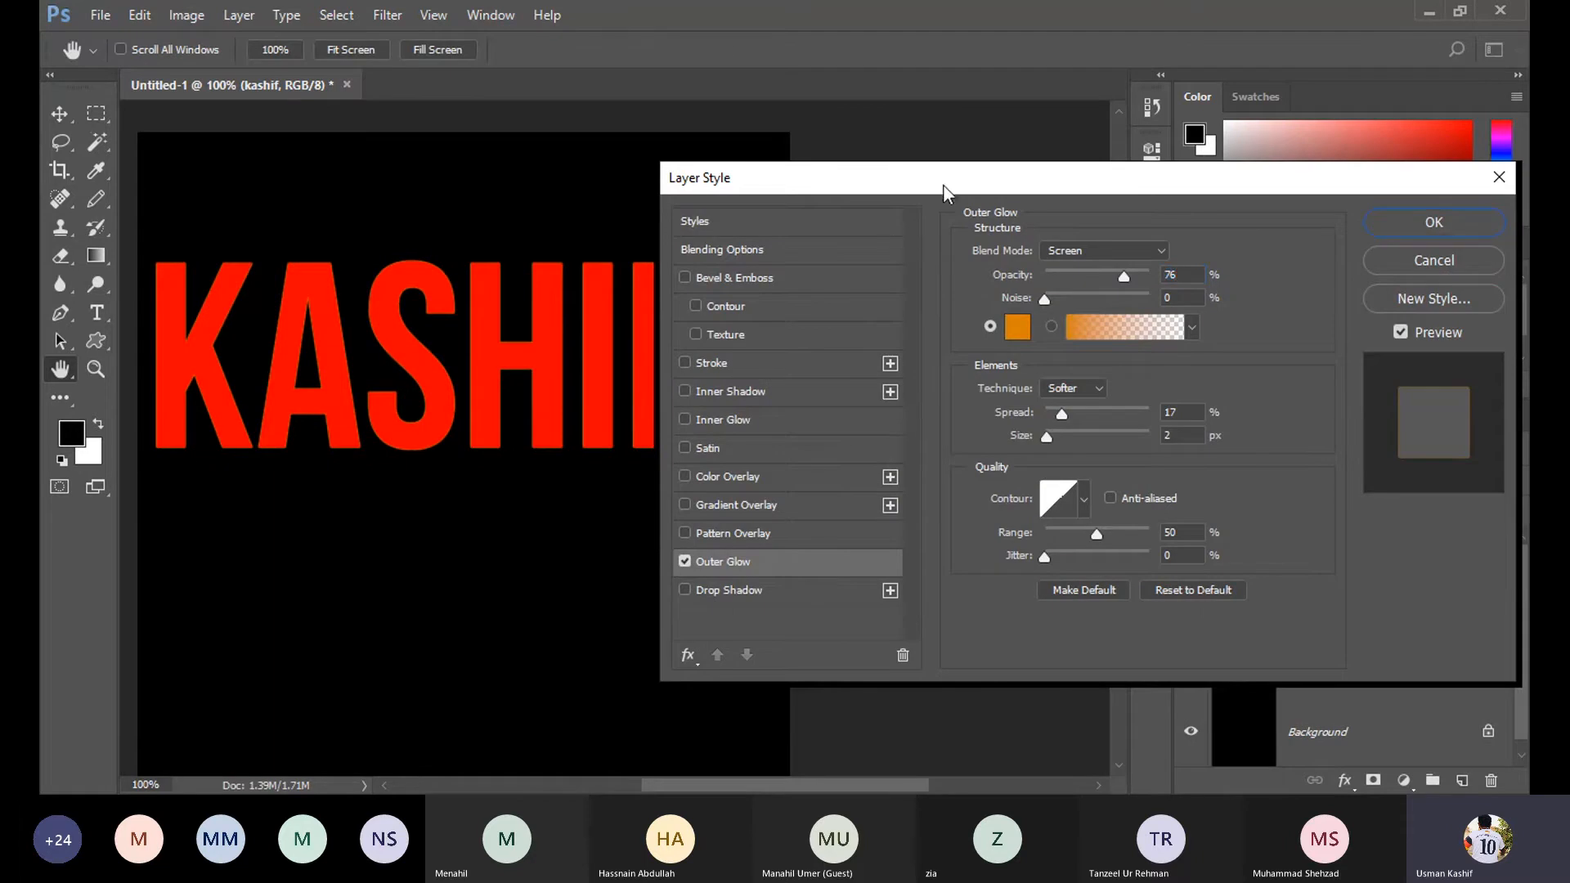
left_click_drag(952, 187, 1099, 259)
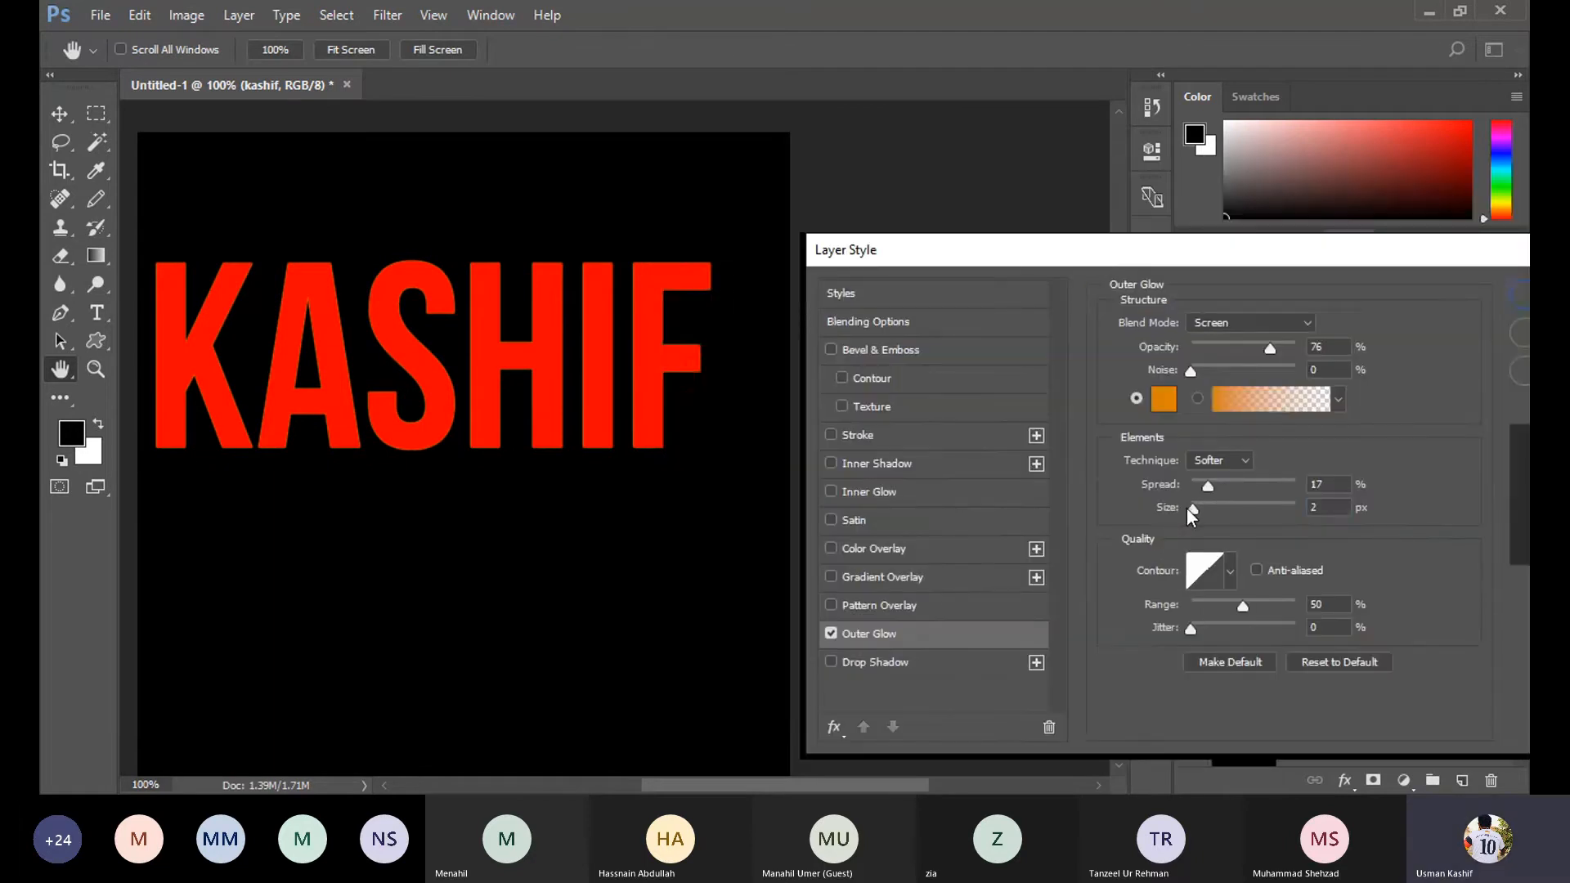
left_click_drag(1187, 511, 1201, 513)
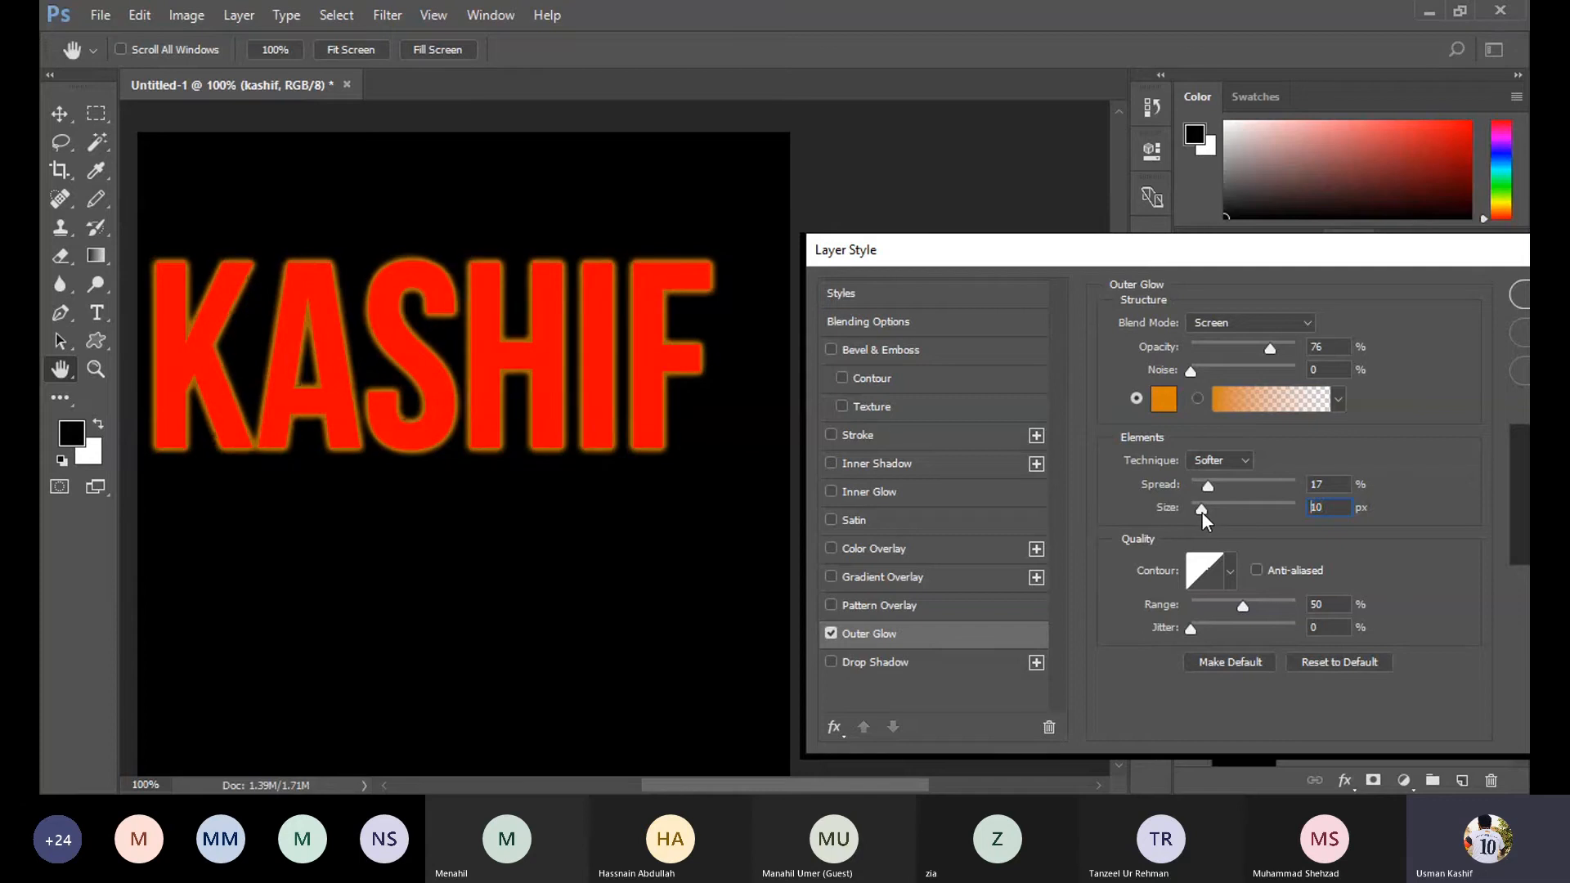
left_click_drag(1204, 512, 1199, 516)
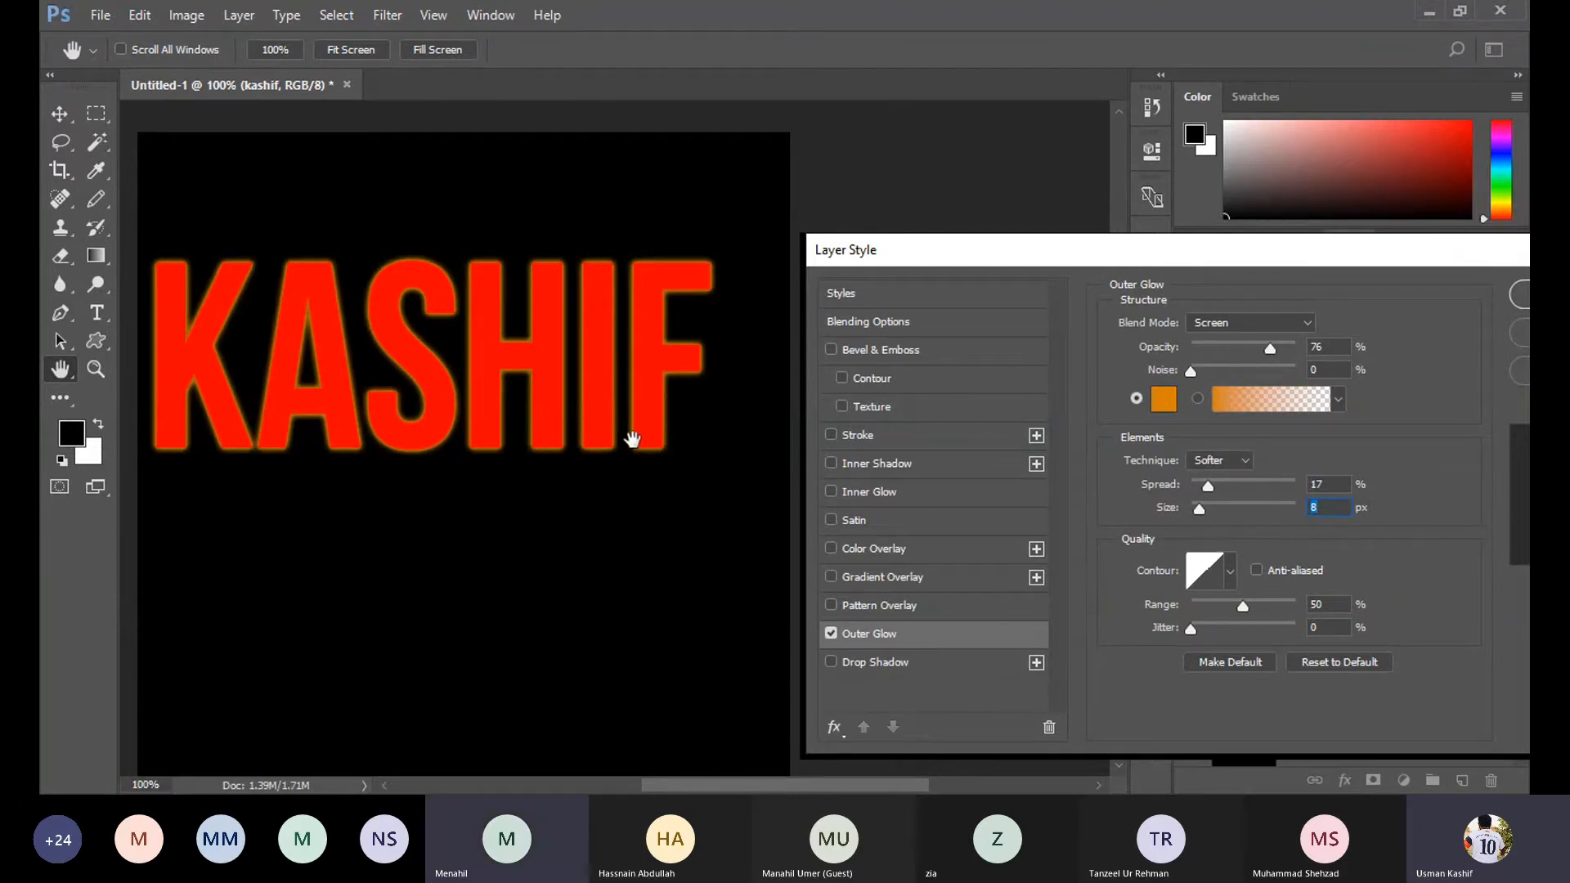
Lower the outer glow's opacity to 35% and try out noise on it, returning the noise to 0%.
left_click(1232, 345)
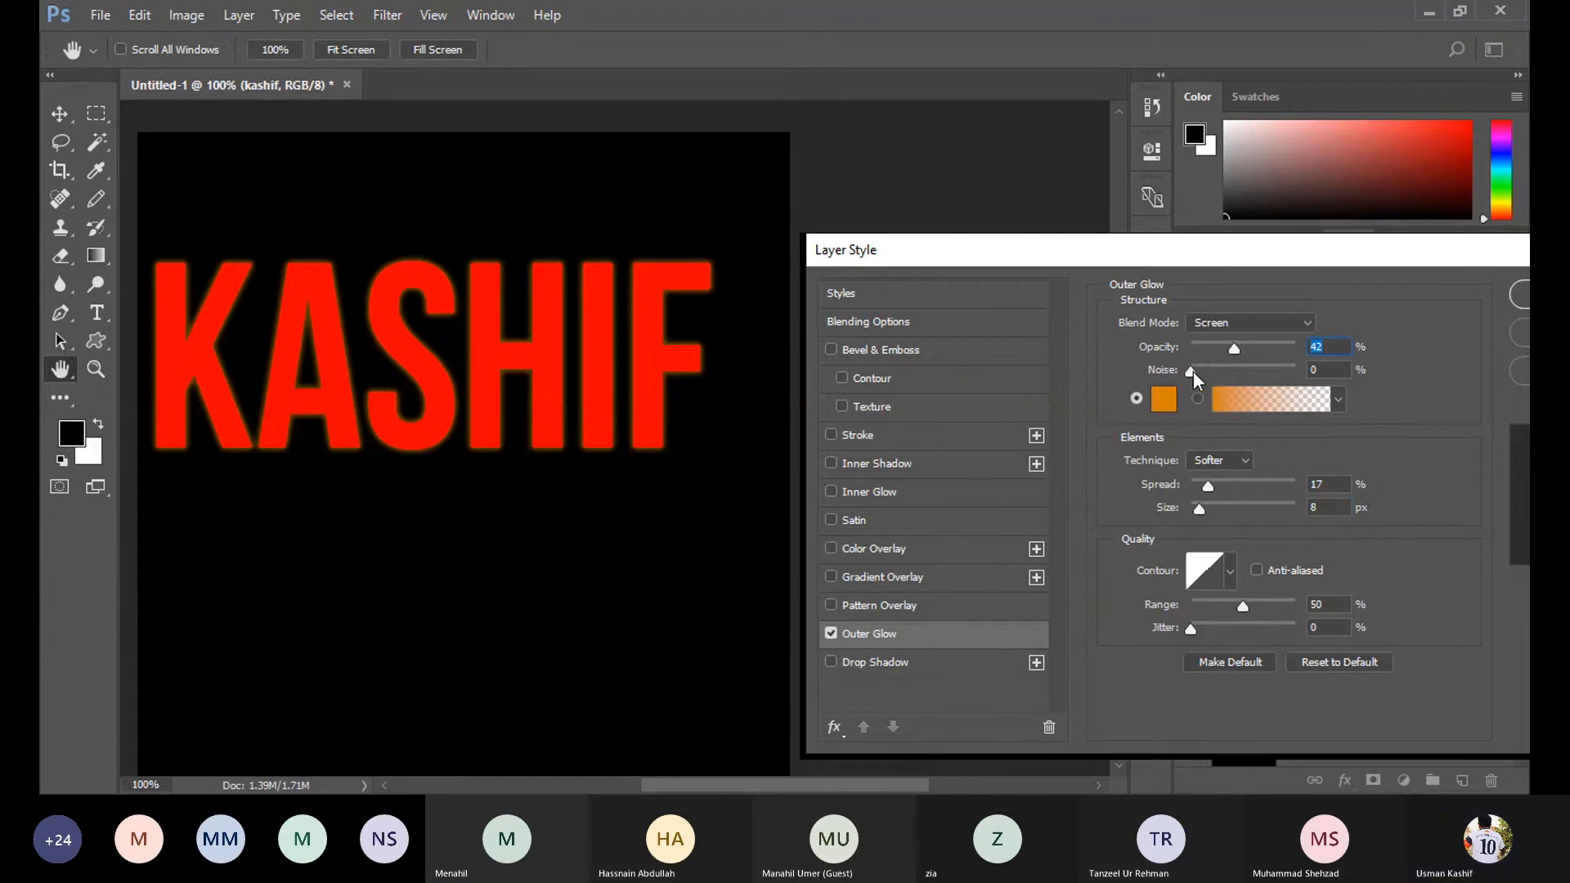
mouse_move(1212, 368)
left_mouse_down()
mouse_move(1239, 370)
mouse_move(1192, 380)
left_mouse_up()
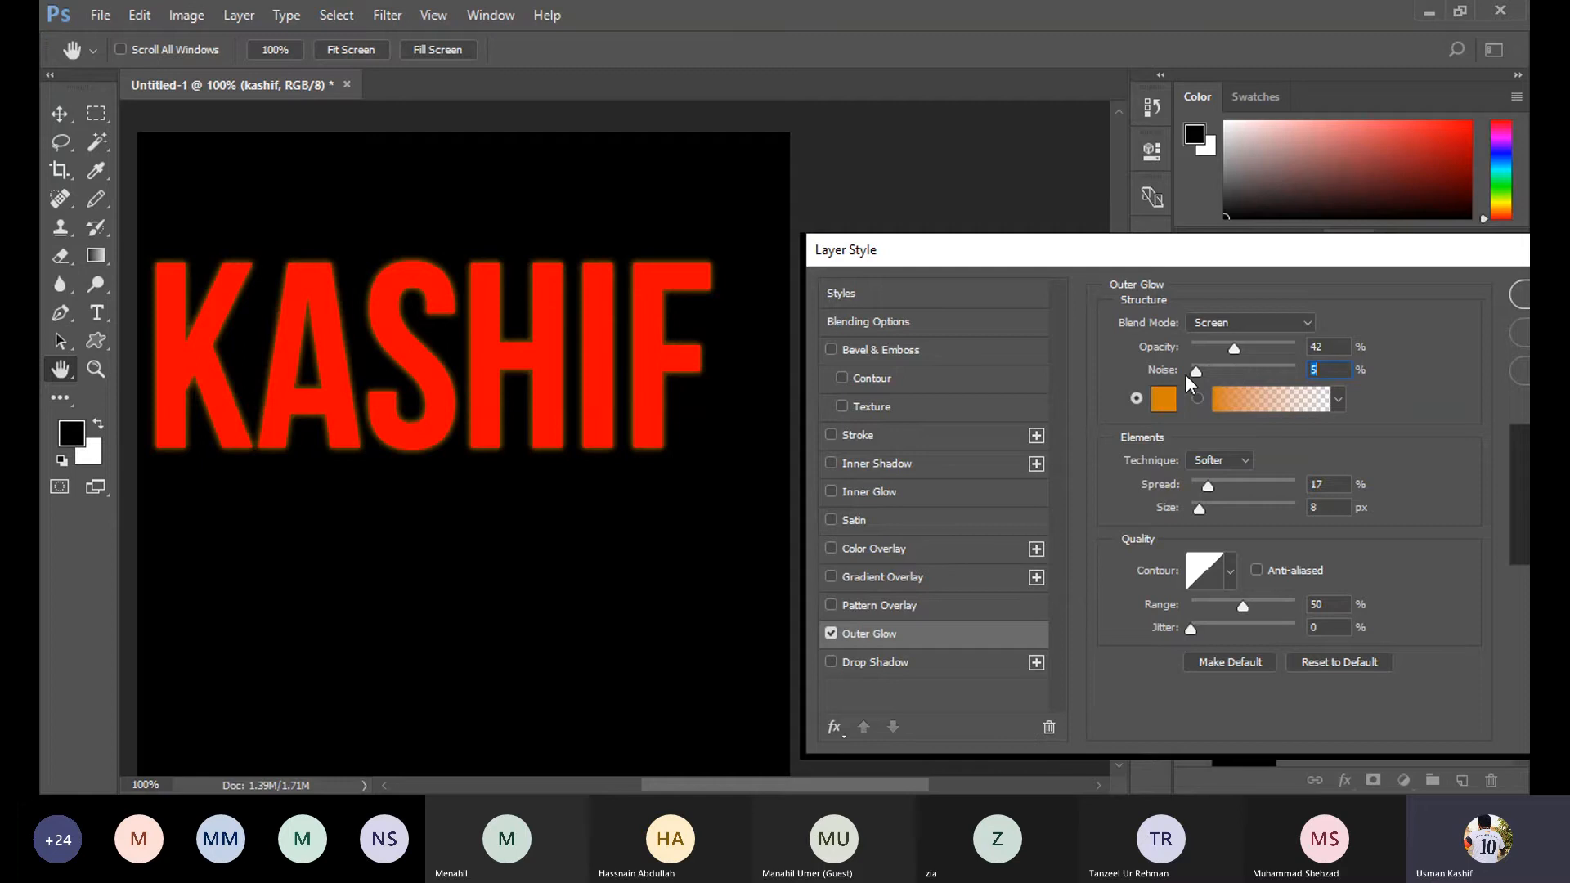
left_click_drag(1201, 371, 1212, 372)
mouse_move(1220, 375)
left_mouse_down()
mouse_move(1189, 372)
mouse_move(1228, 348)
left_mouse_up()
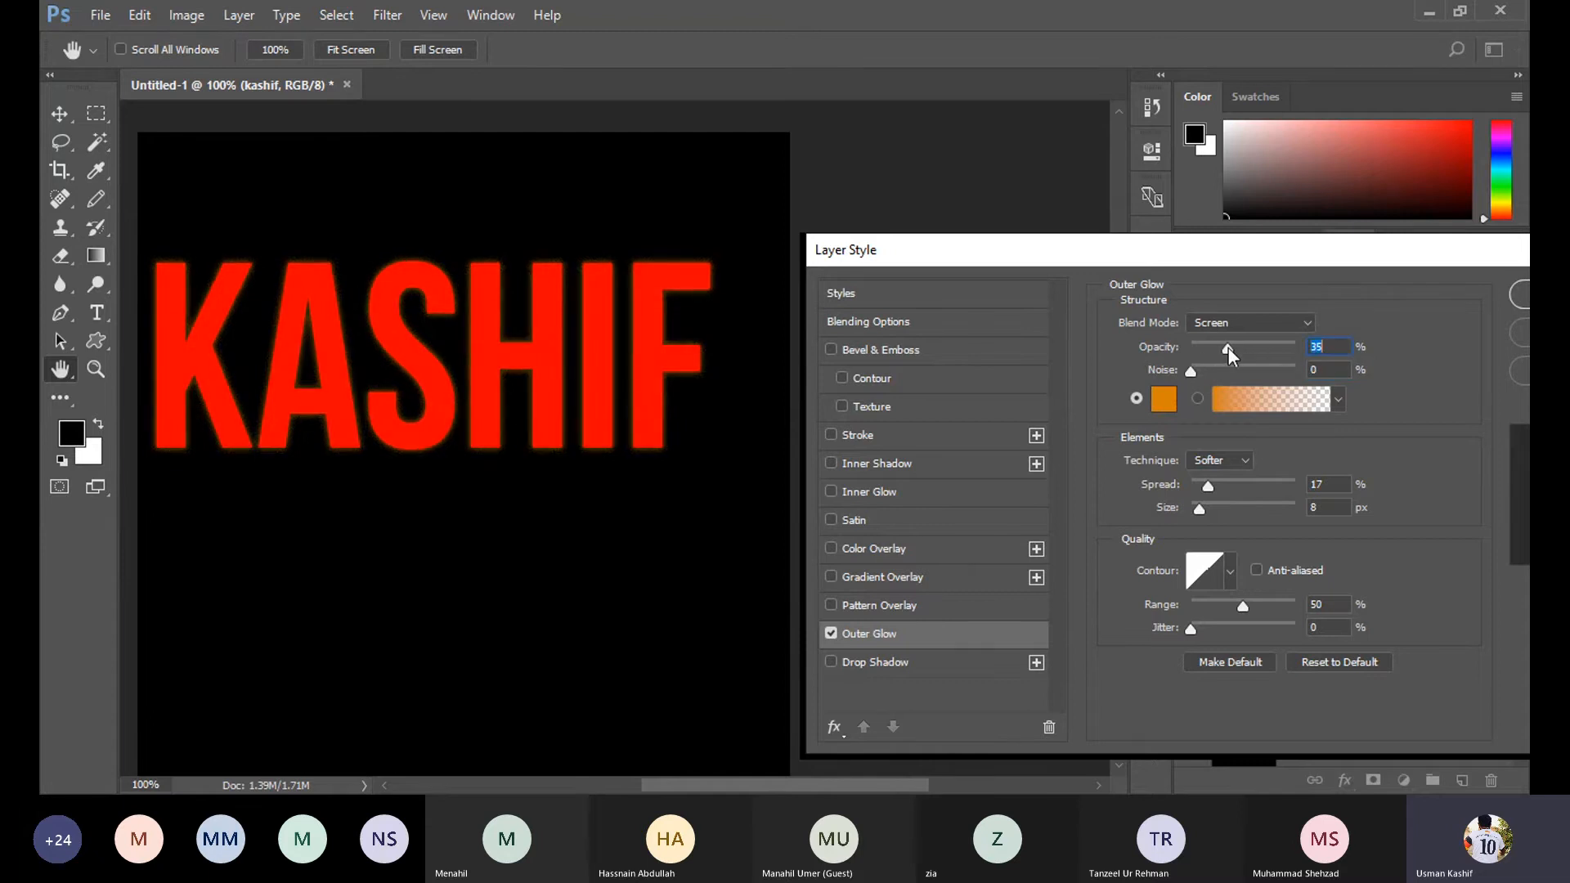
Try the Precise technique for the outer glow and switch it back to Softer.
left_click(1216, 464)
left_click(1216, 493)
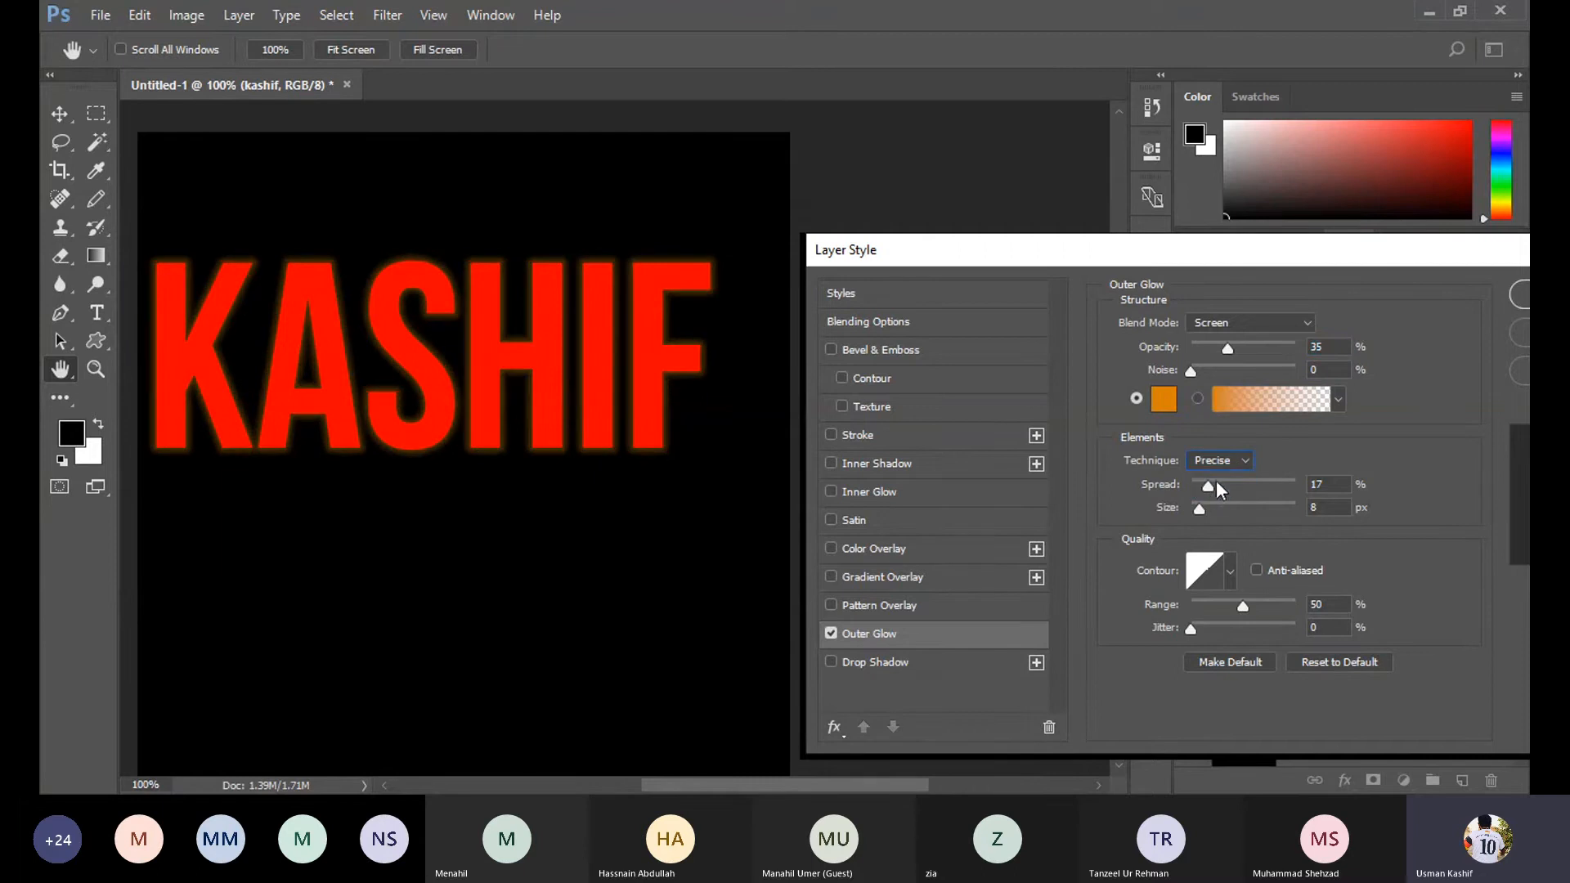
left_click(1225, 477)
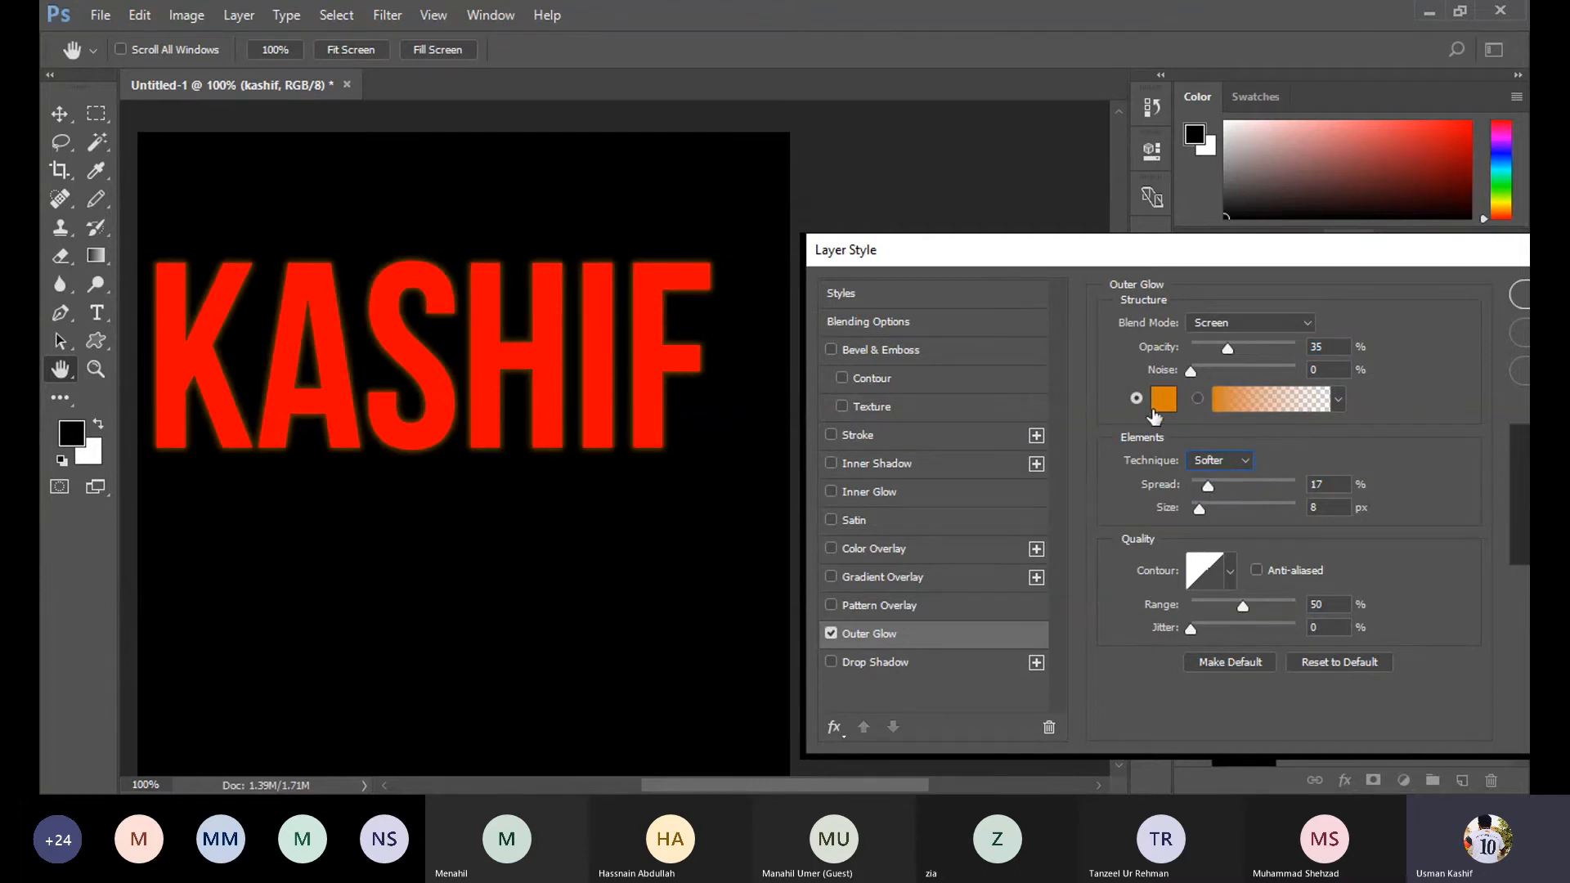
Change the outer glow colour to a bright, fully saturated yellow.
left_click(1163, 399)
left_click(820, 438)
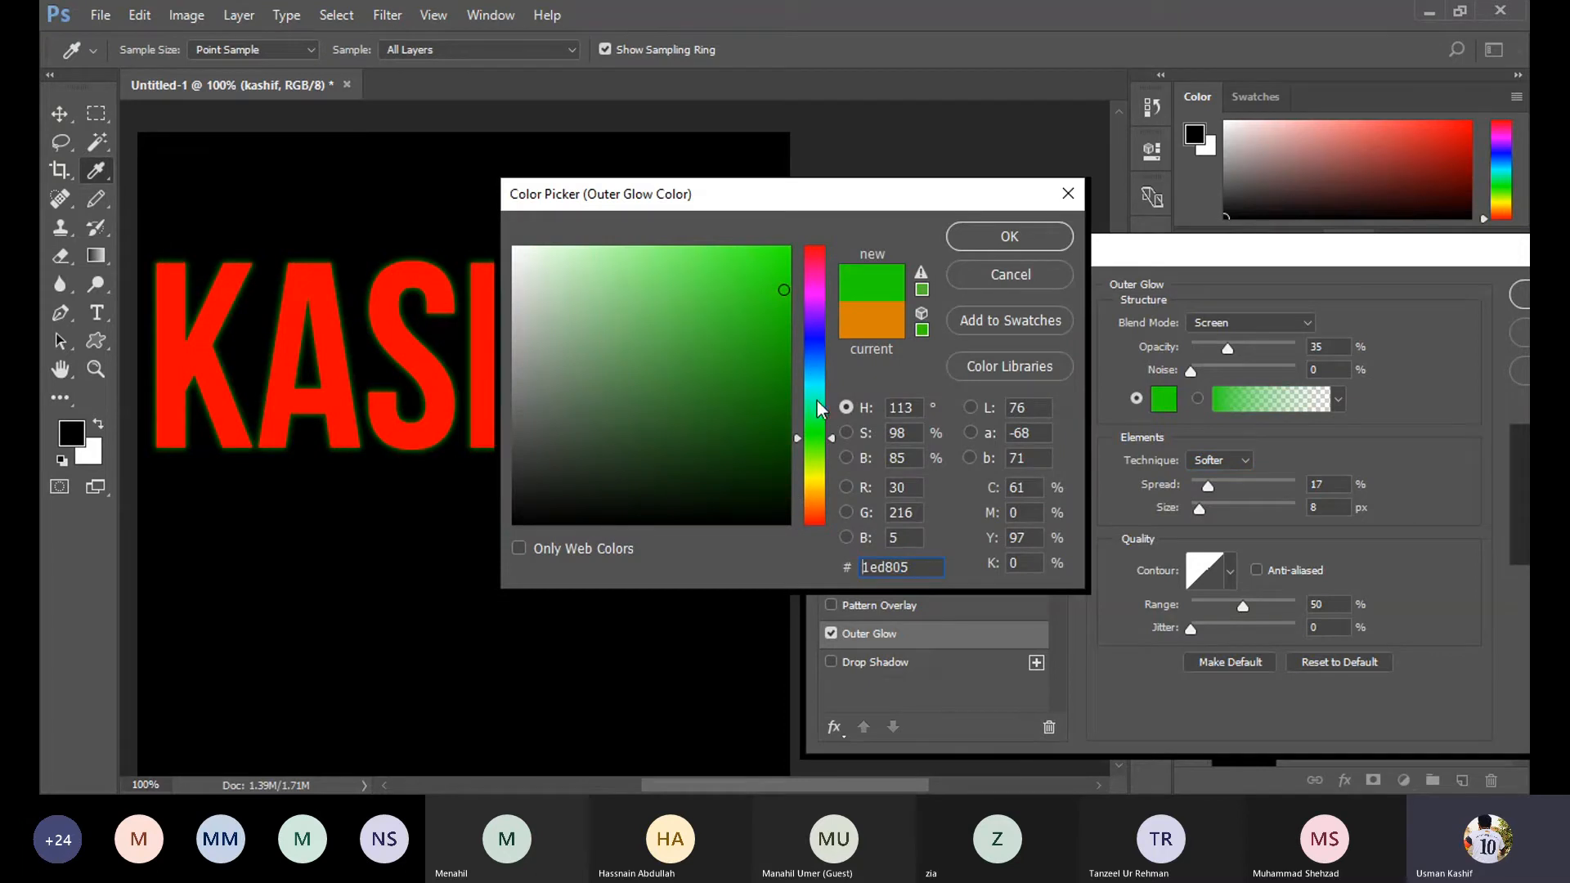
left_click(815, 518)
left_click(816, 469)
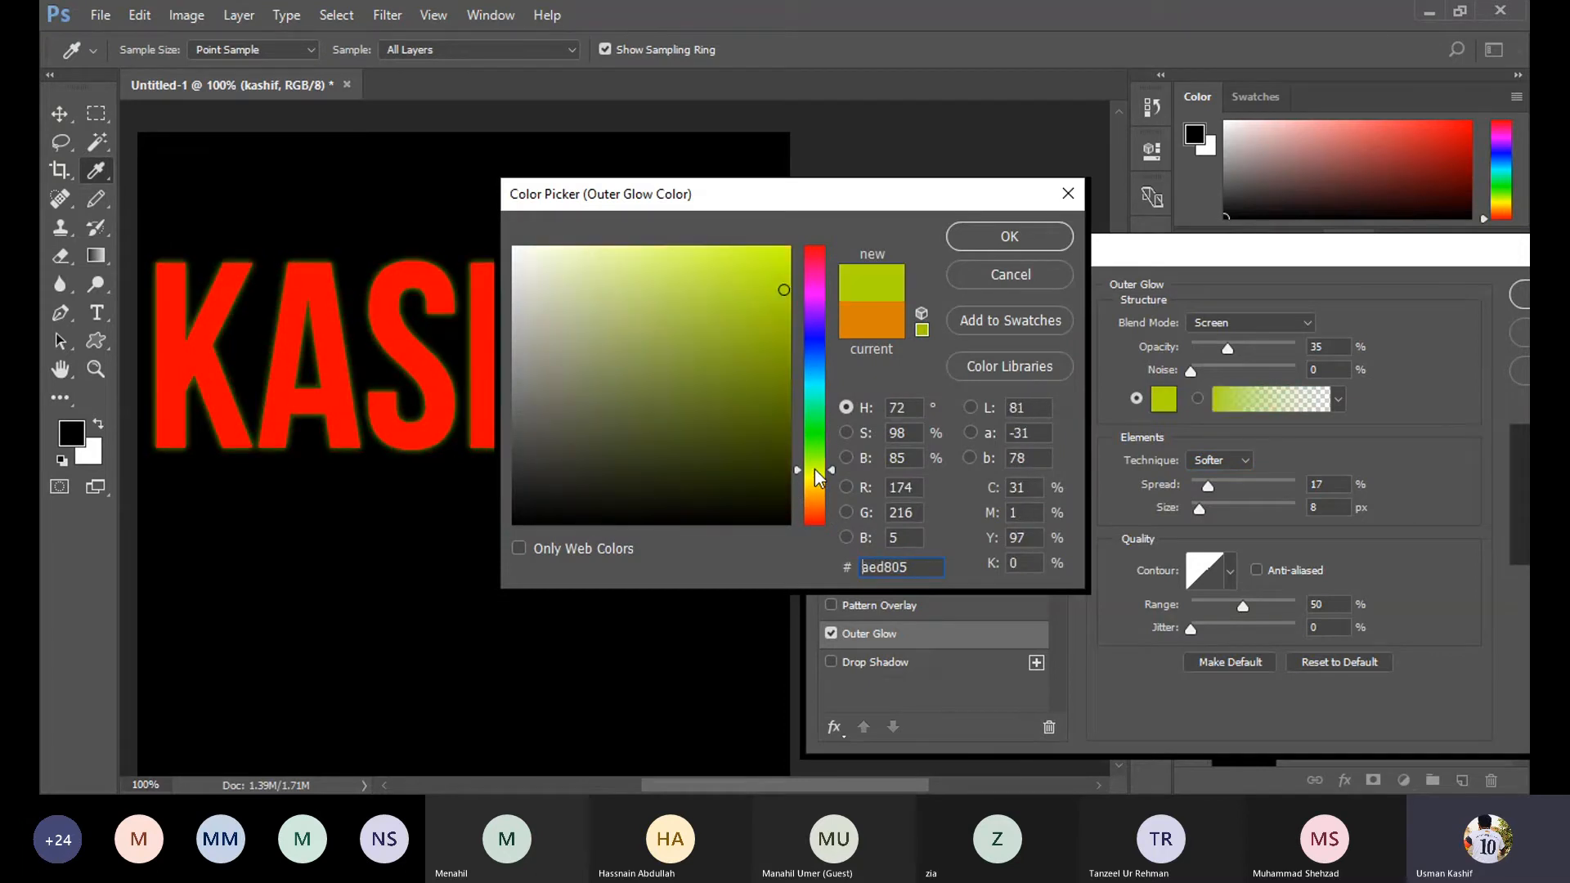
left_click_drag(822, 463, 821, 485)
left_click(789, 247)
left_click(1010, 237)
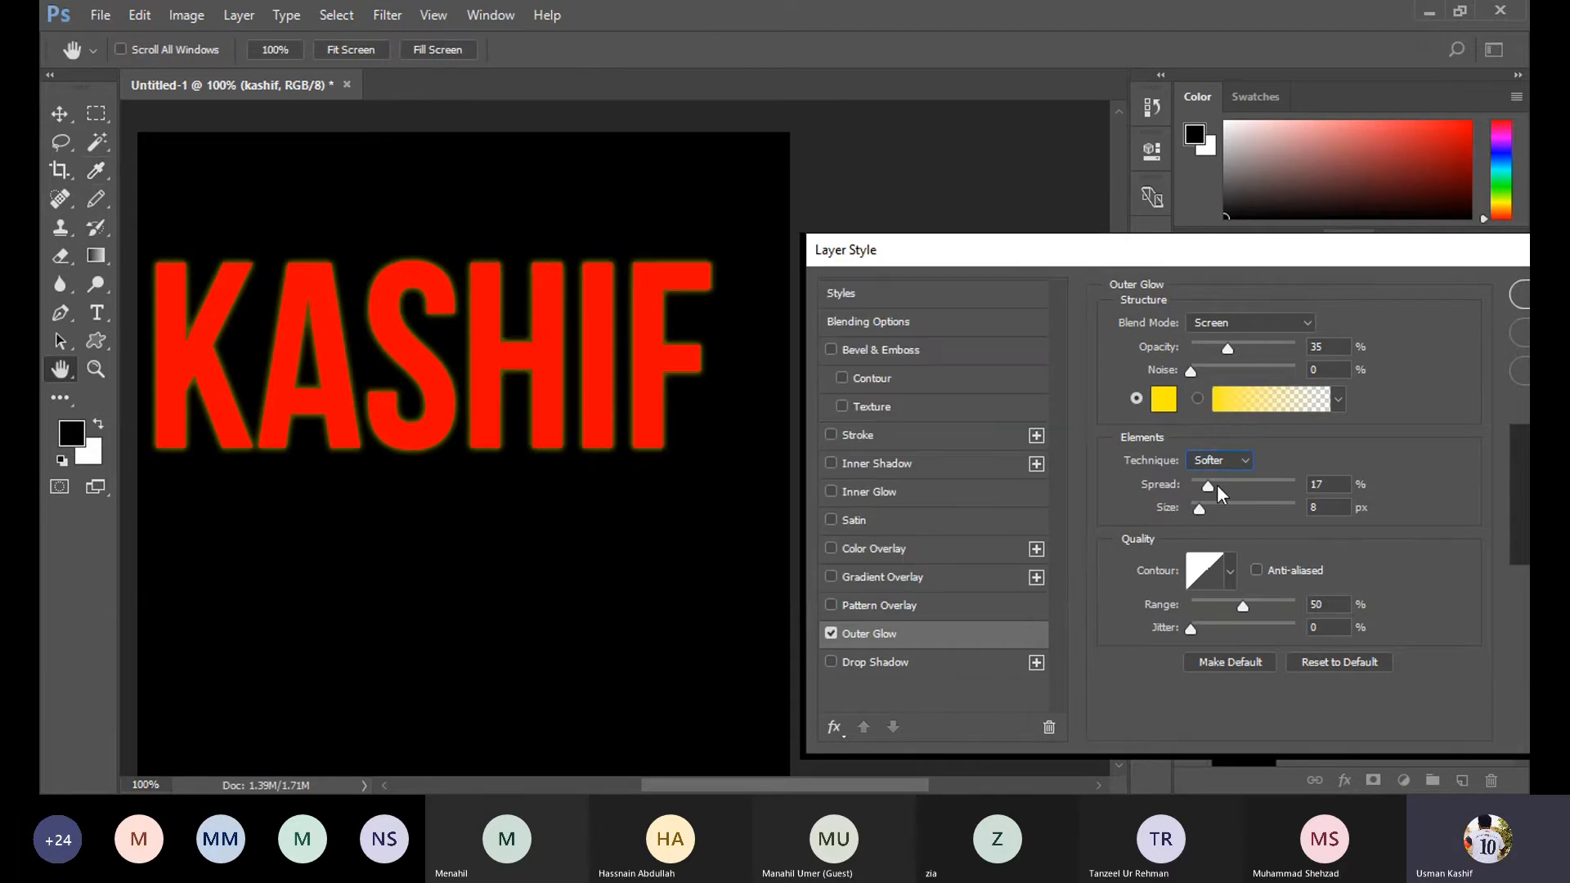
Try the outer glow at maximum spread, and settle on 11% spread and 10 px size.
left_click_drag(1217, 484, 1300, 474)
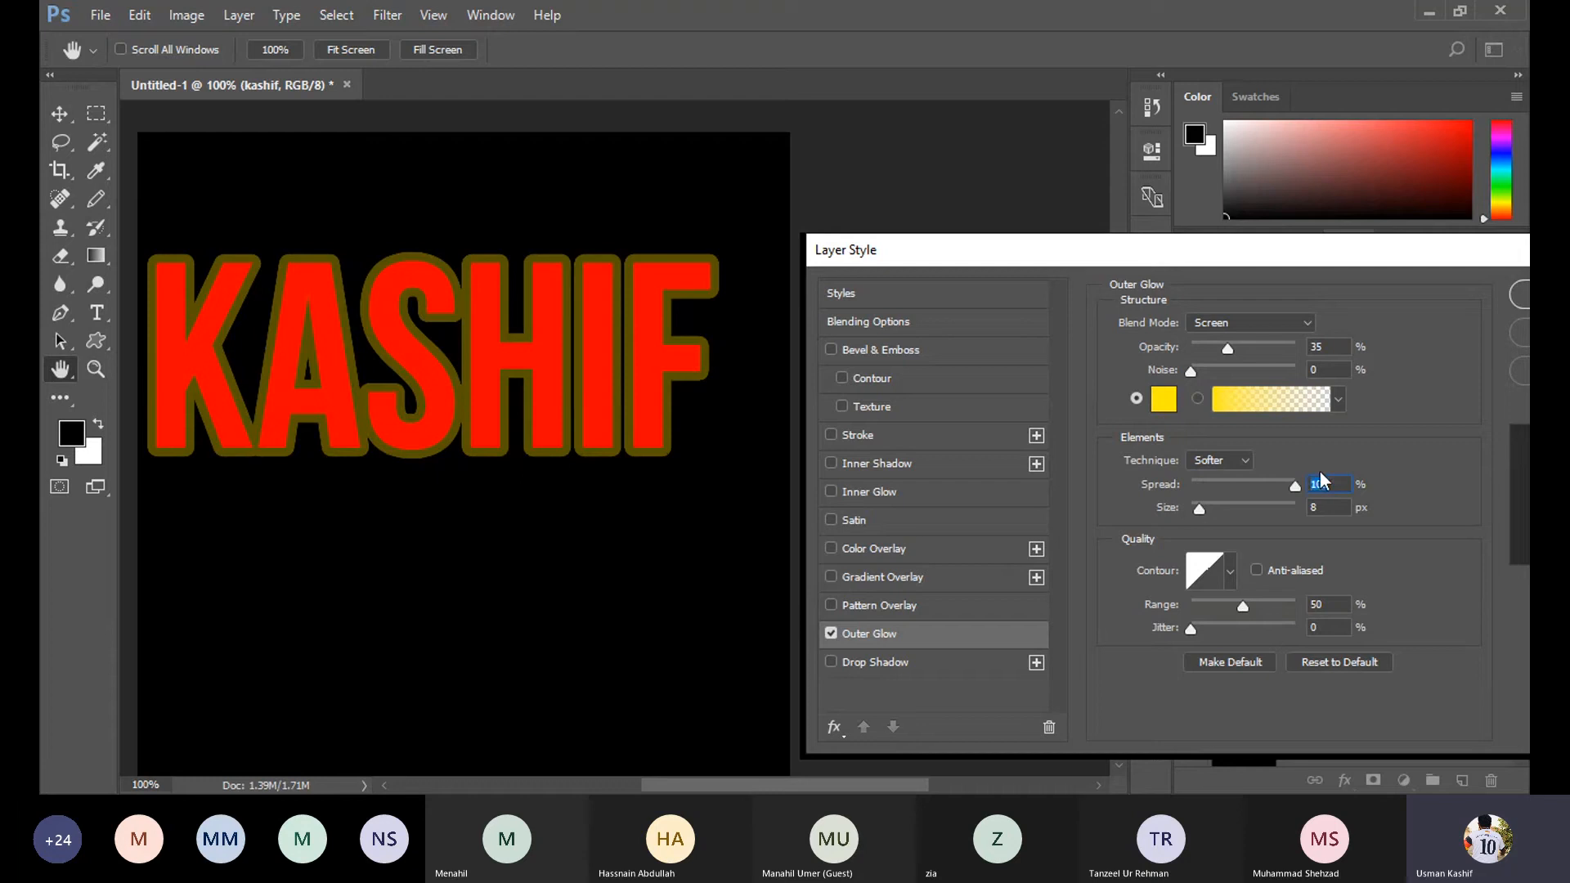
type("0")
left_click_drag(1191, 489, 1201, 552)
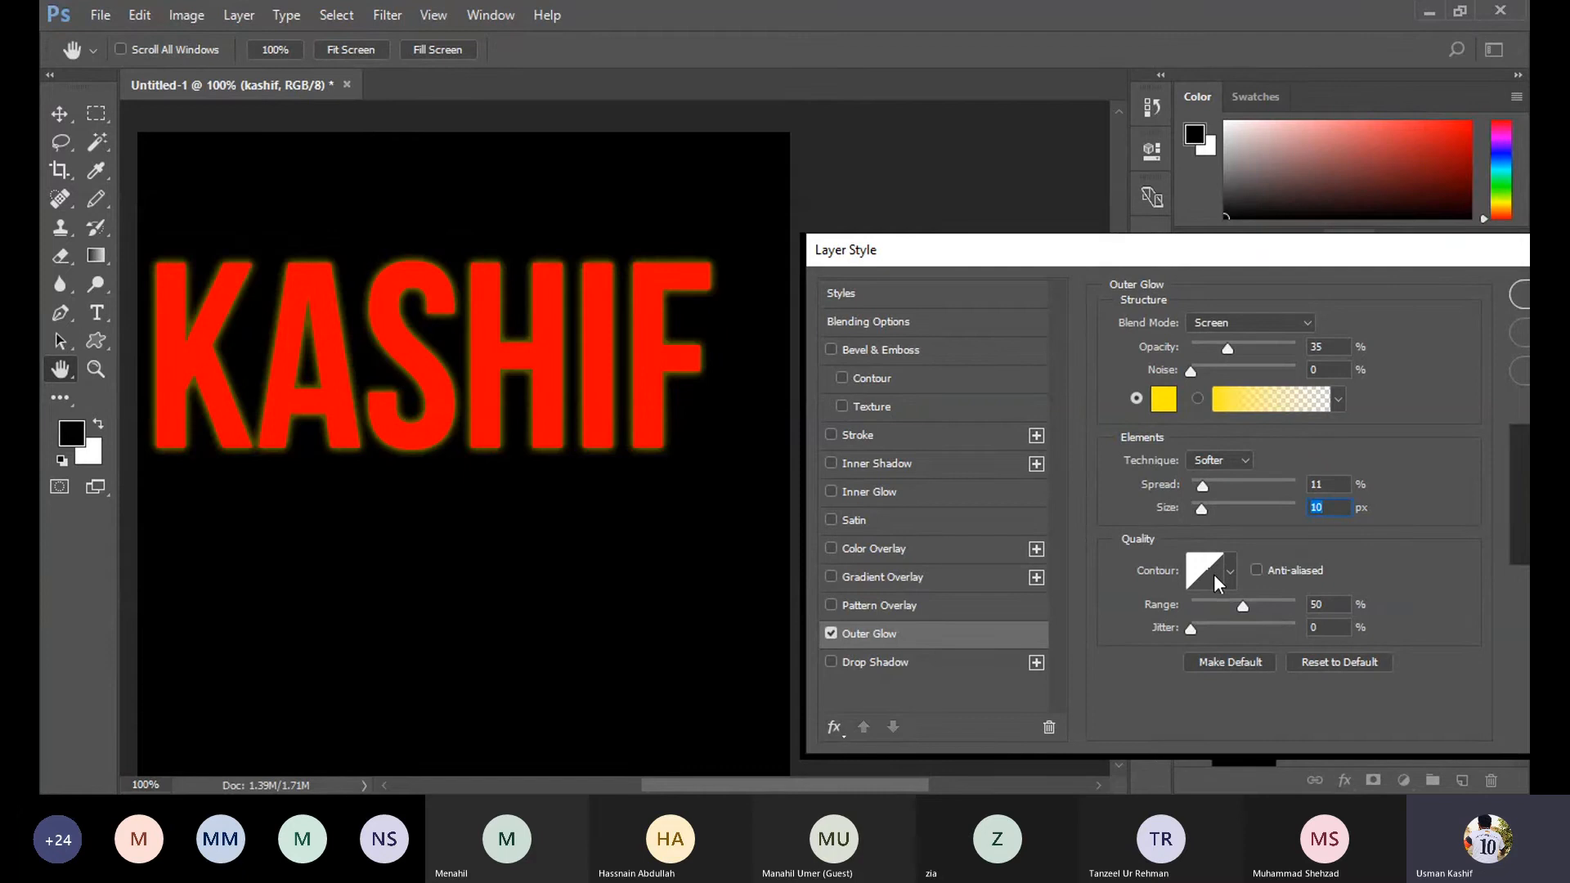
Try flat and inverted custom contour curves on the outer glow, return the curve to linear and discard the edit.
left_click(1214, 574)
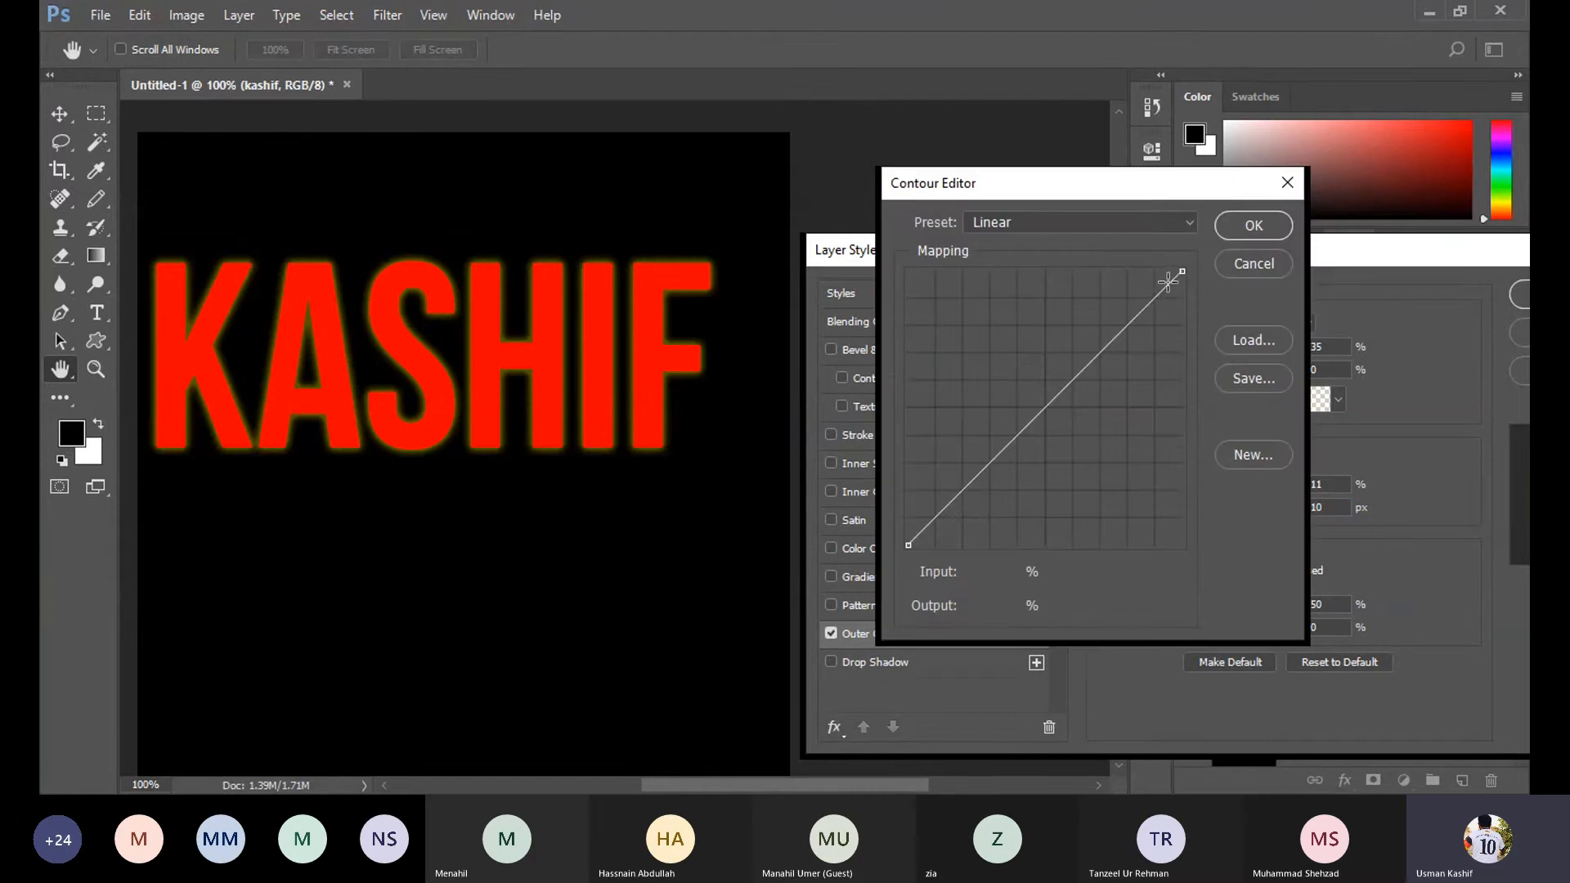
left_click_drag(1183, 272, 1176, 540)
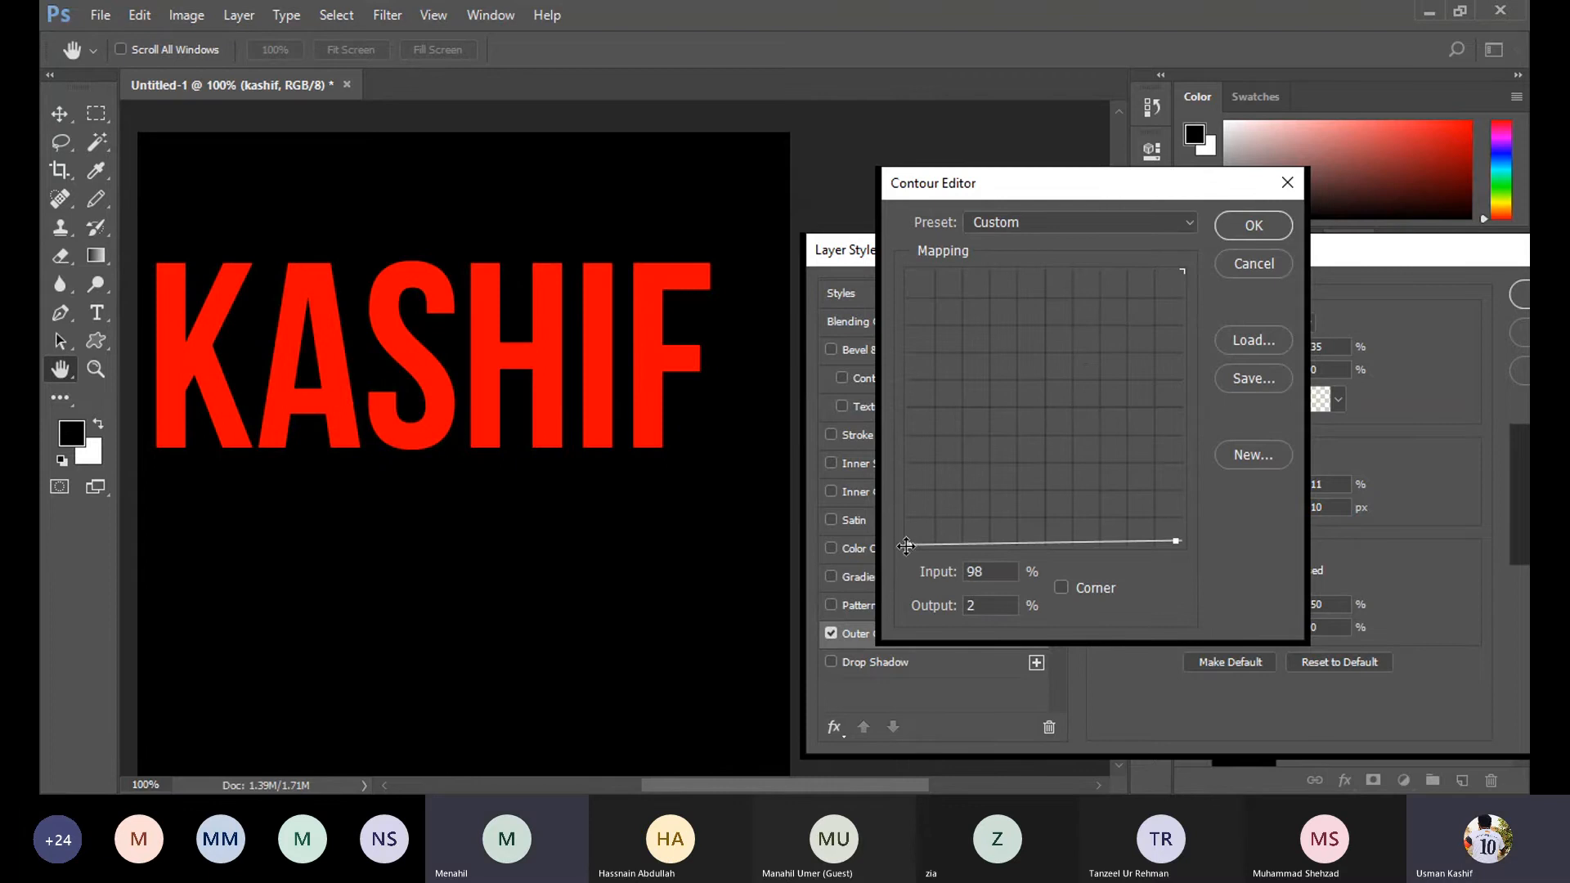
left_click_drag(906, 547, 908, 271)
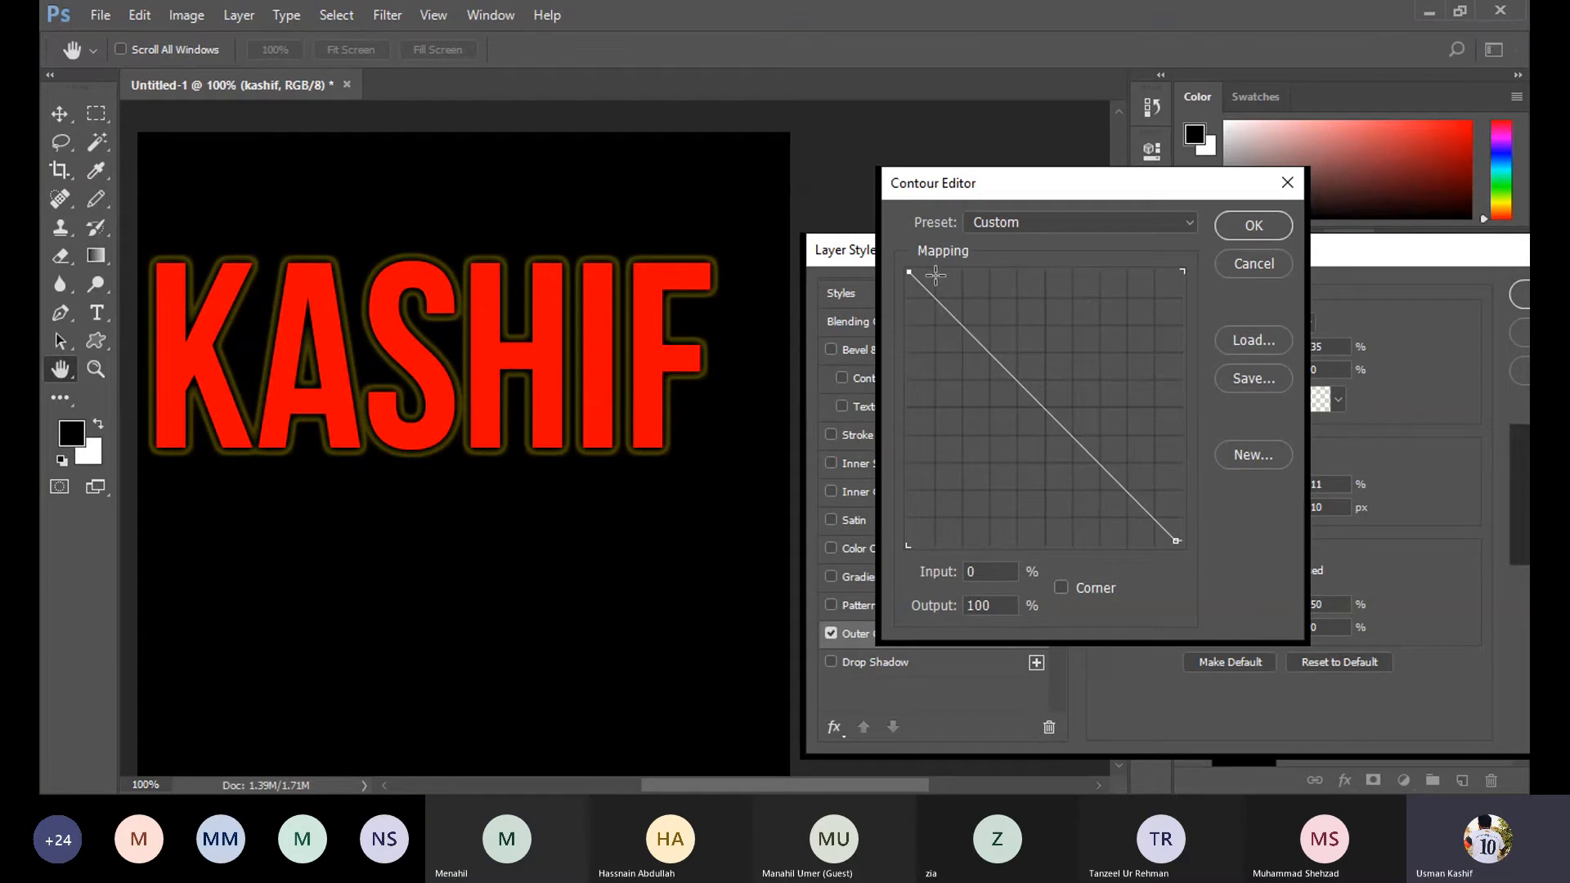
left_click_drag(914, 282, 908, 544)
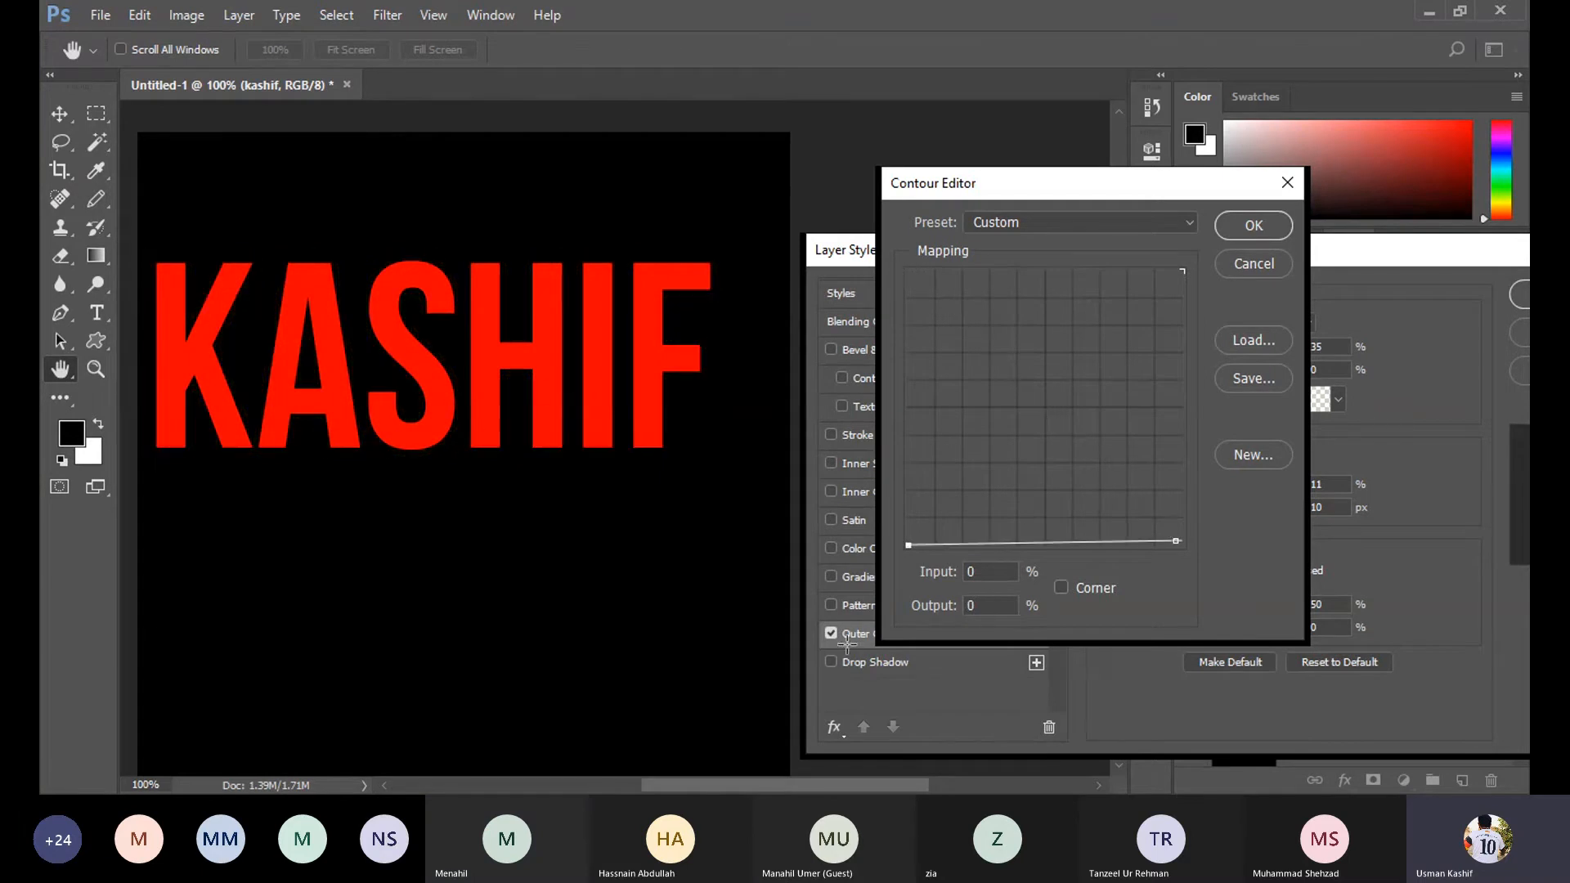
left_click_drag(1176, 544, 1182, 272)
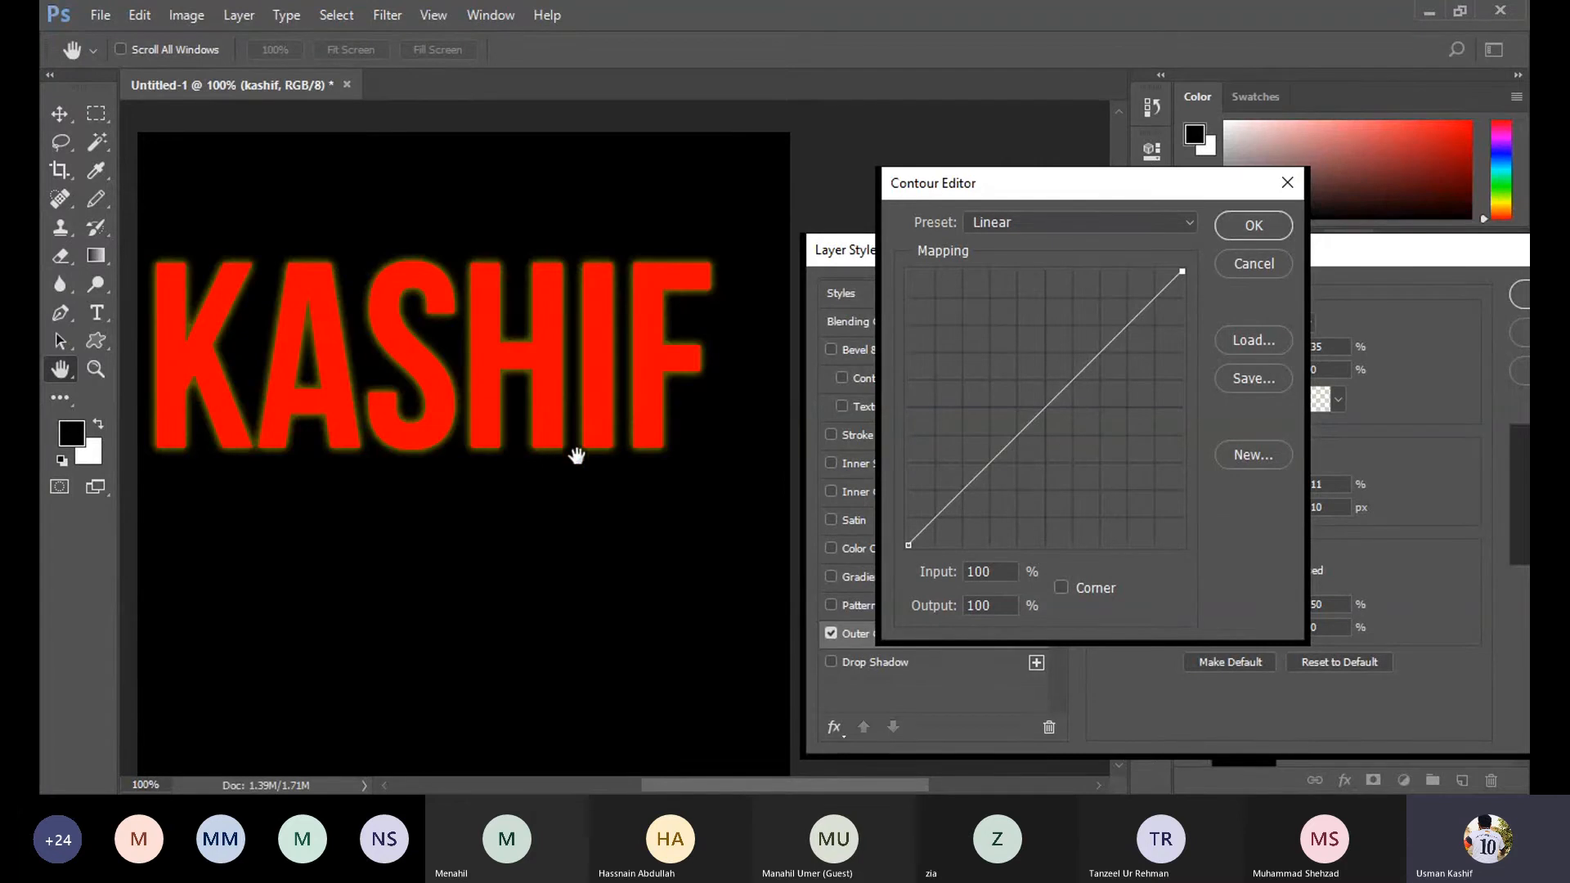
left_click(1254, 265)
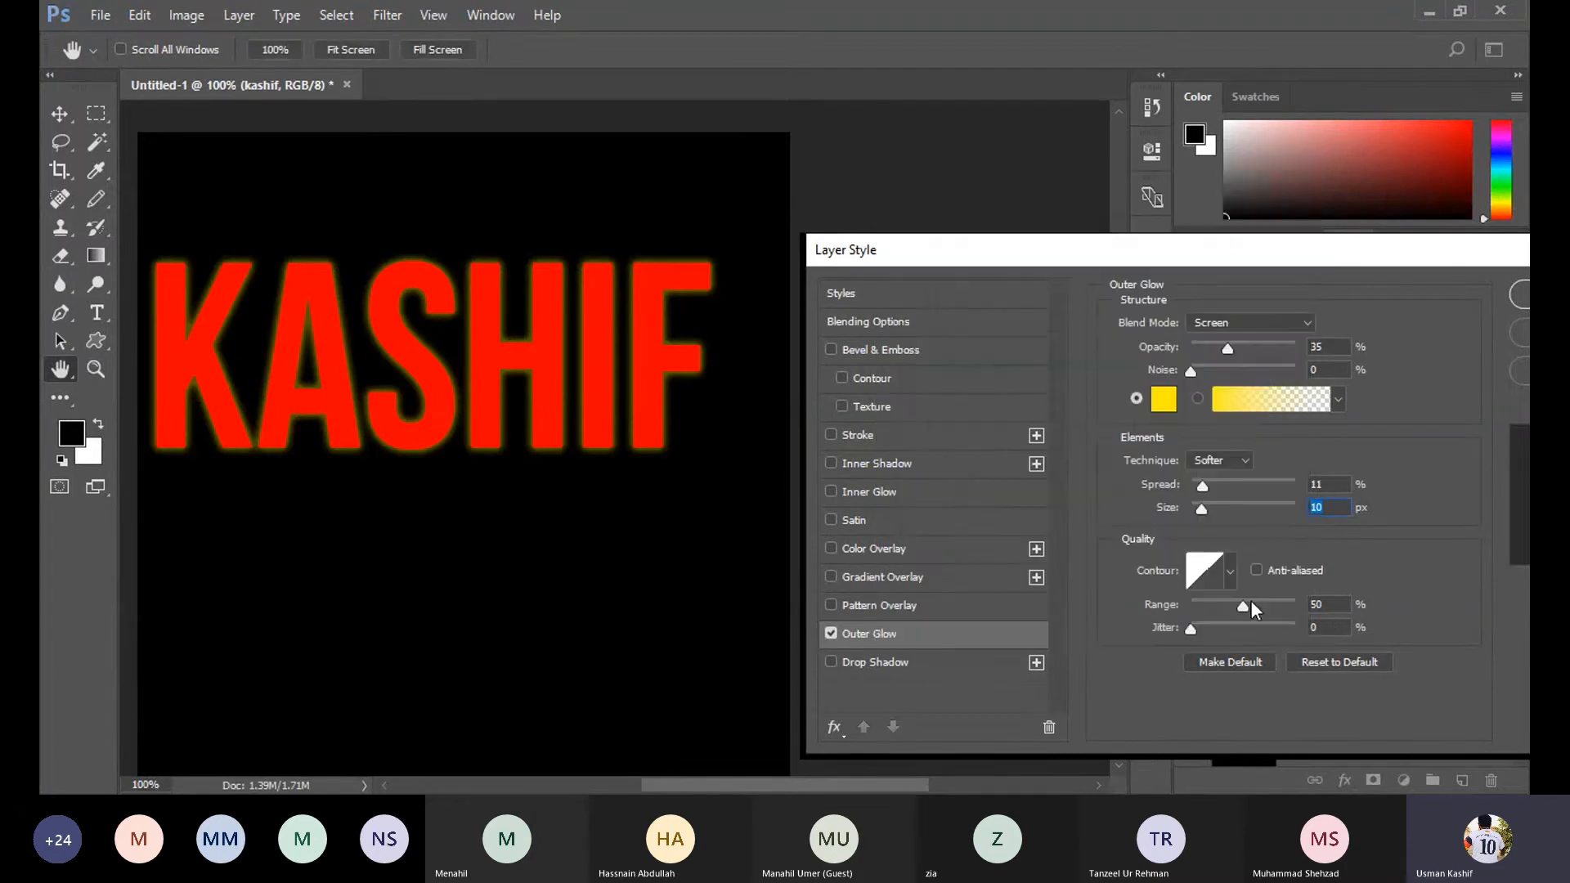
Set the outer glow's range to 54% and reposition the settings dialog.
mouse_move(1243, 606)
left_mouse_down()
mouse_move(1266, 605)
mouse_move(1214, 612)
mouse_move(1248, 621)
mouse_move(1194, 641)
mouse_move(1224, 609)
mouse_move(1281, 602)
mouse_move(1225, 610)
mouse_move(1246, 607)
left_mouse_up()
left_click_drag(1370, 258, 1330, 259)
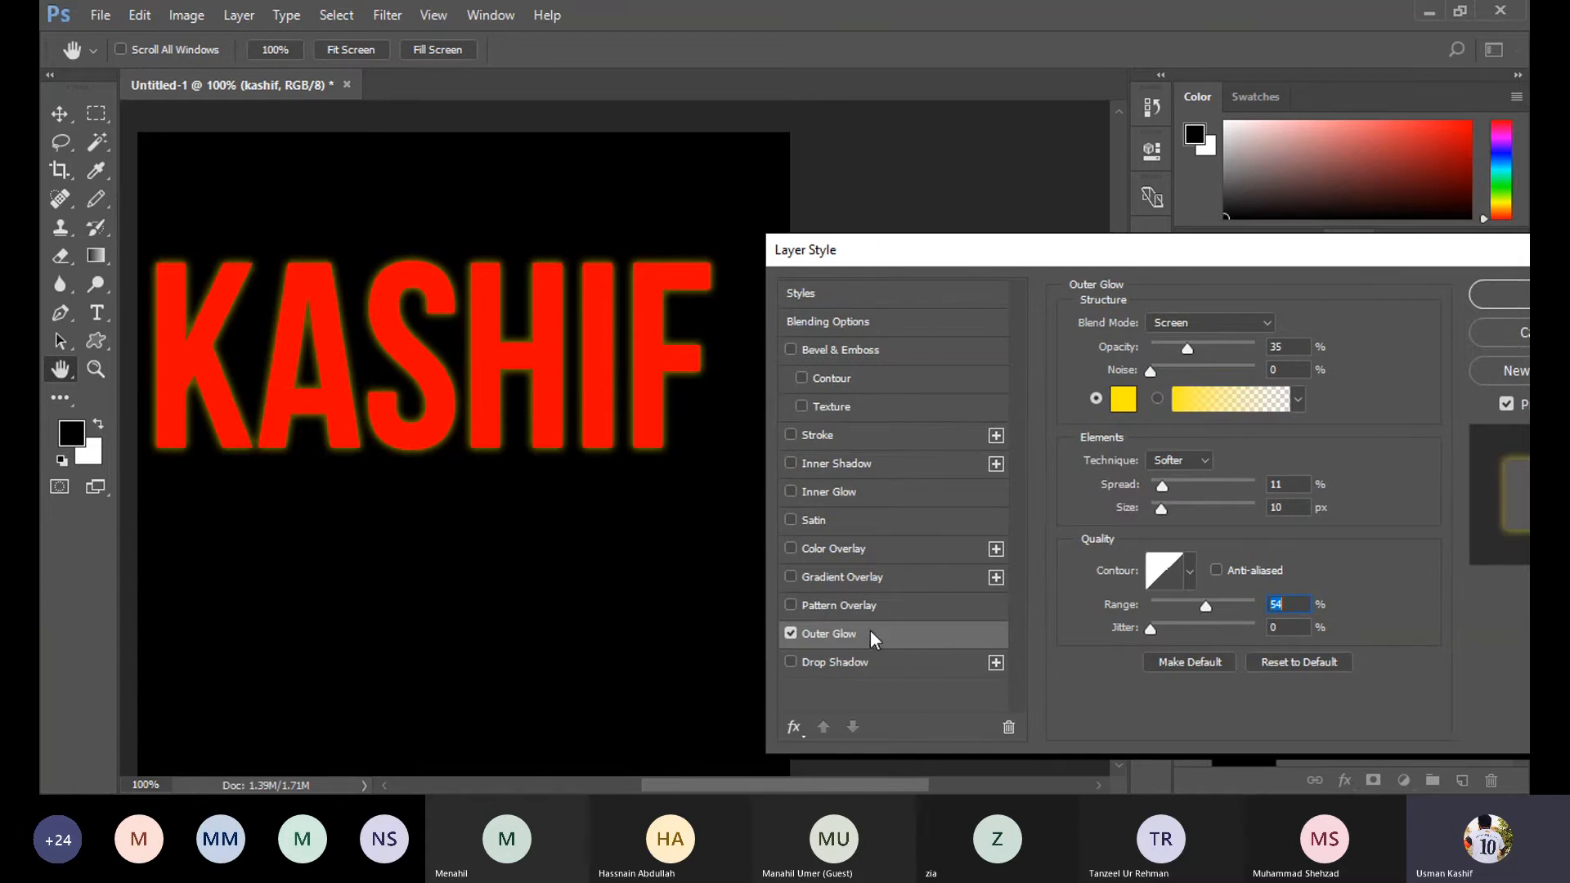
Turn off the outer glow and turn on a pattern overlay for the text layer.
left_click(790, 634)
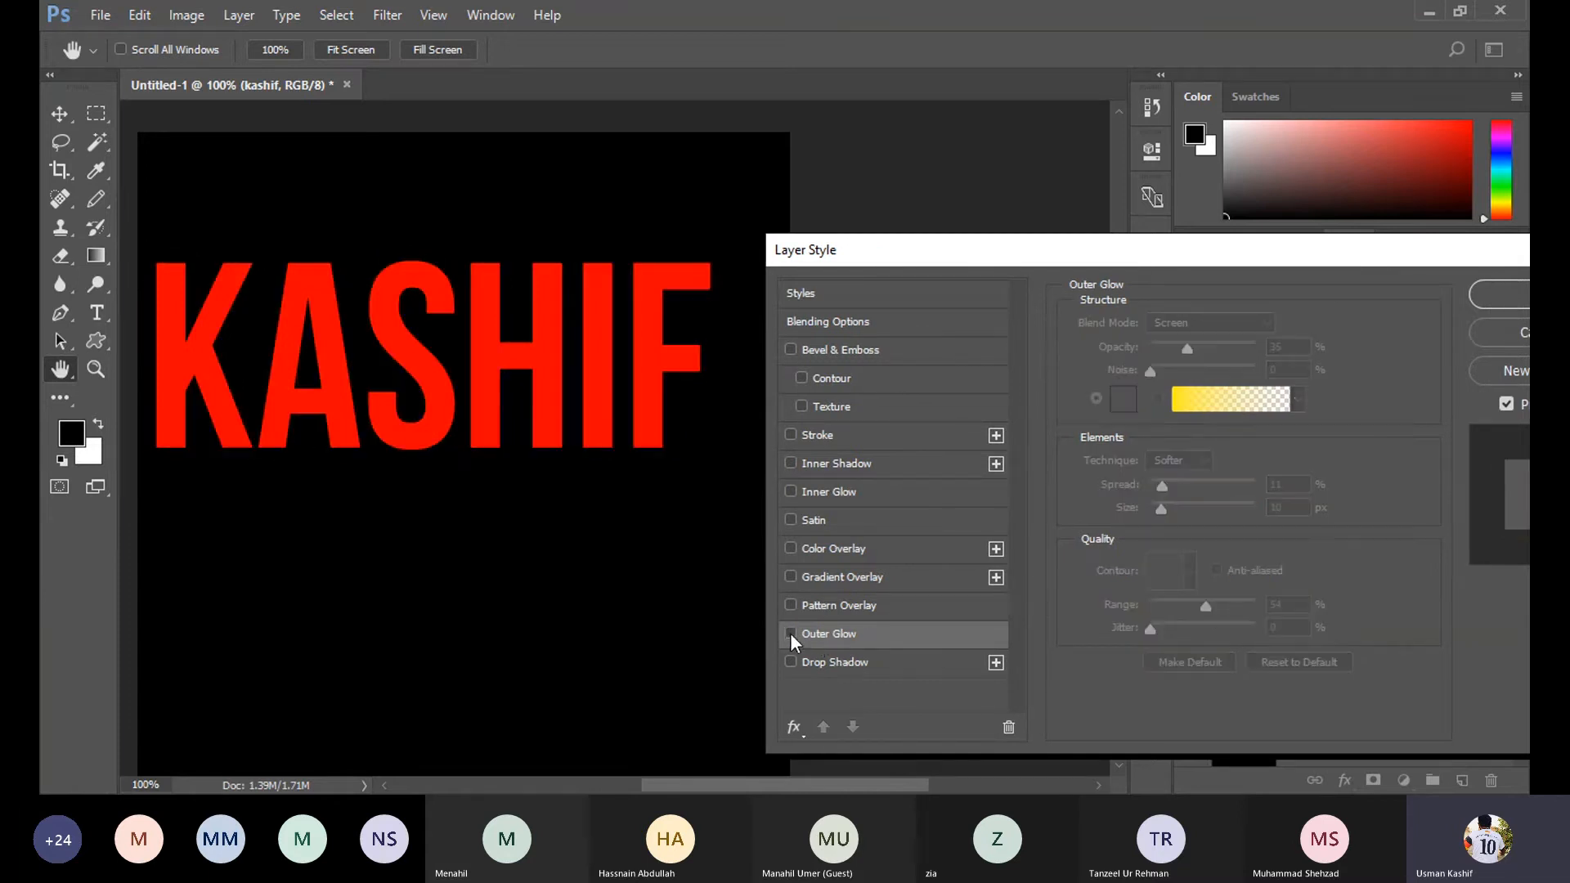
left_click(862, 605)
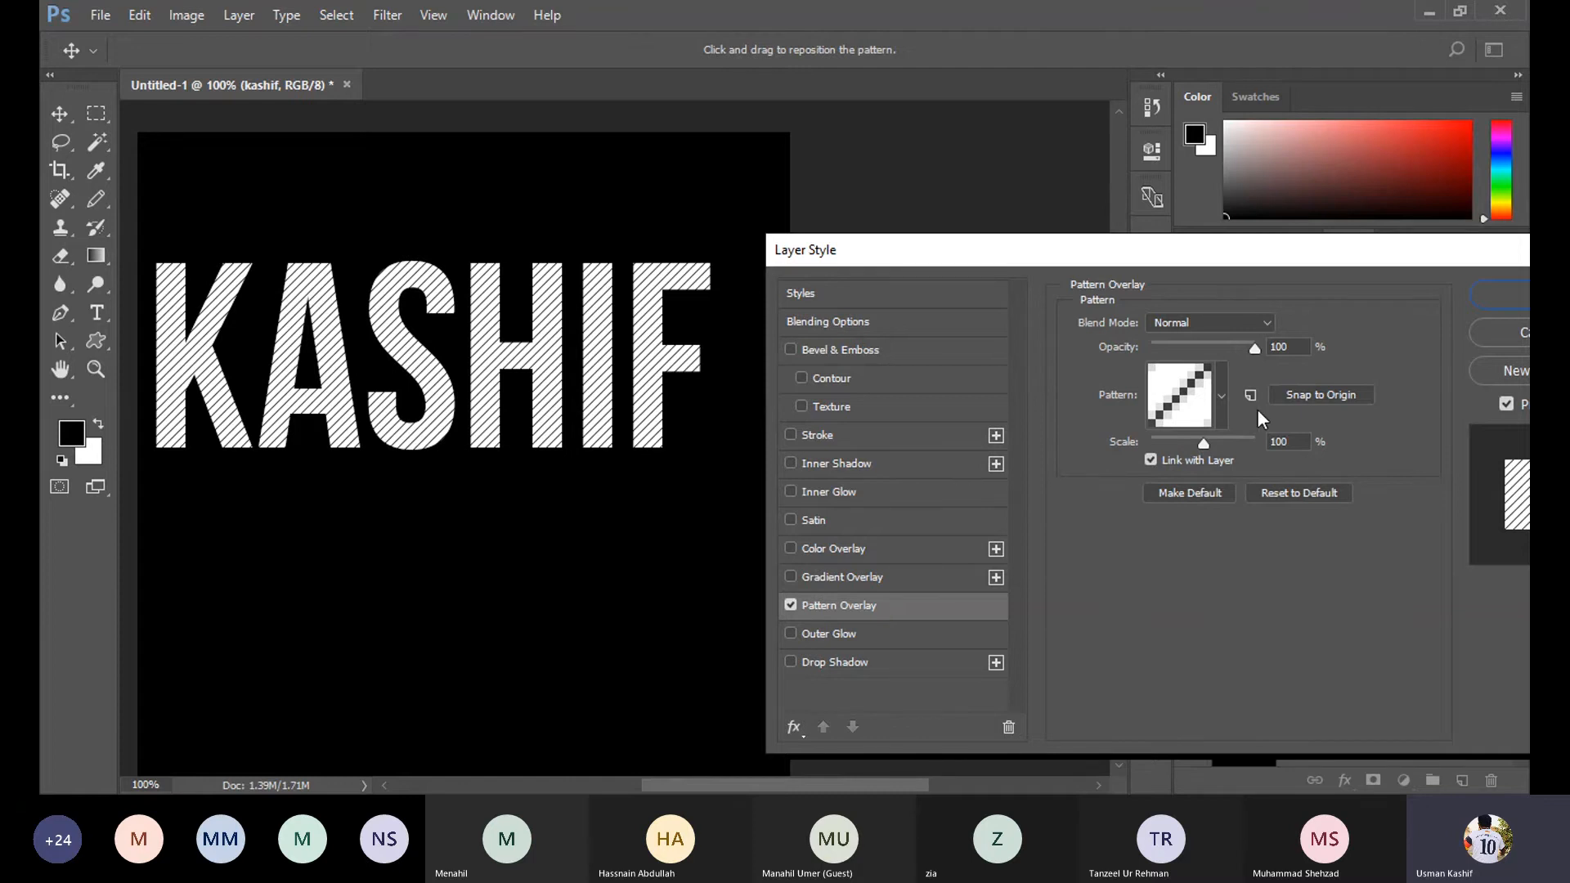
Try the camouflage, dotted, diagonal, grainy, yellow and purple patterns as the text's pattern overlay.
left_click(1223, 398)
left_click(1248, 497)
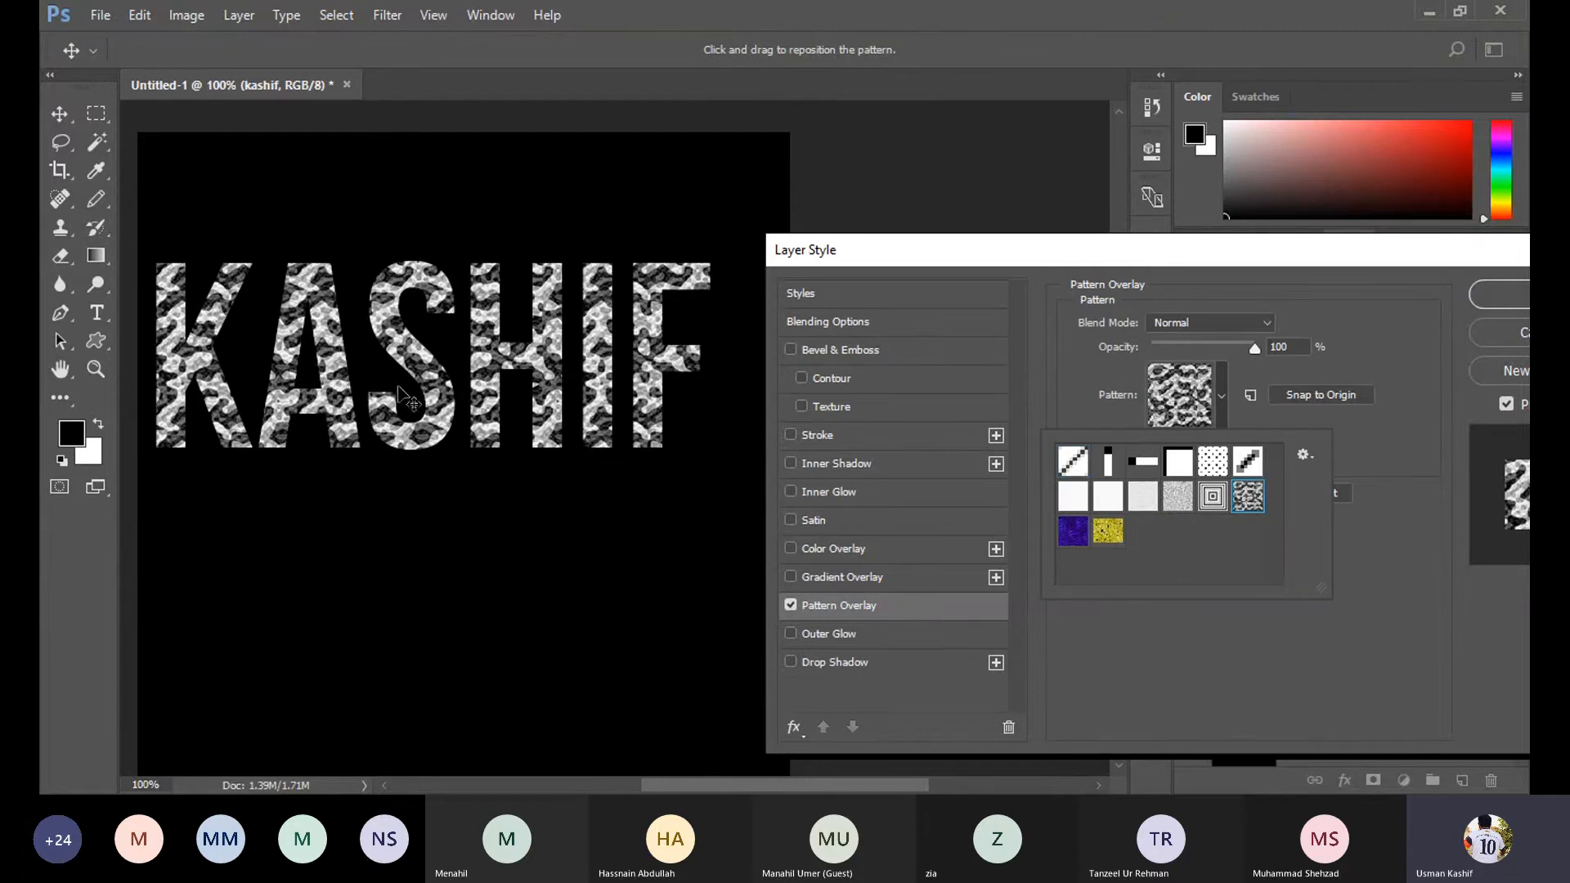
left_click(1214, 463)
left_click(1251, 501)
left_click(1248, 462)
left_click(1178, 501)
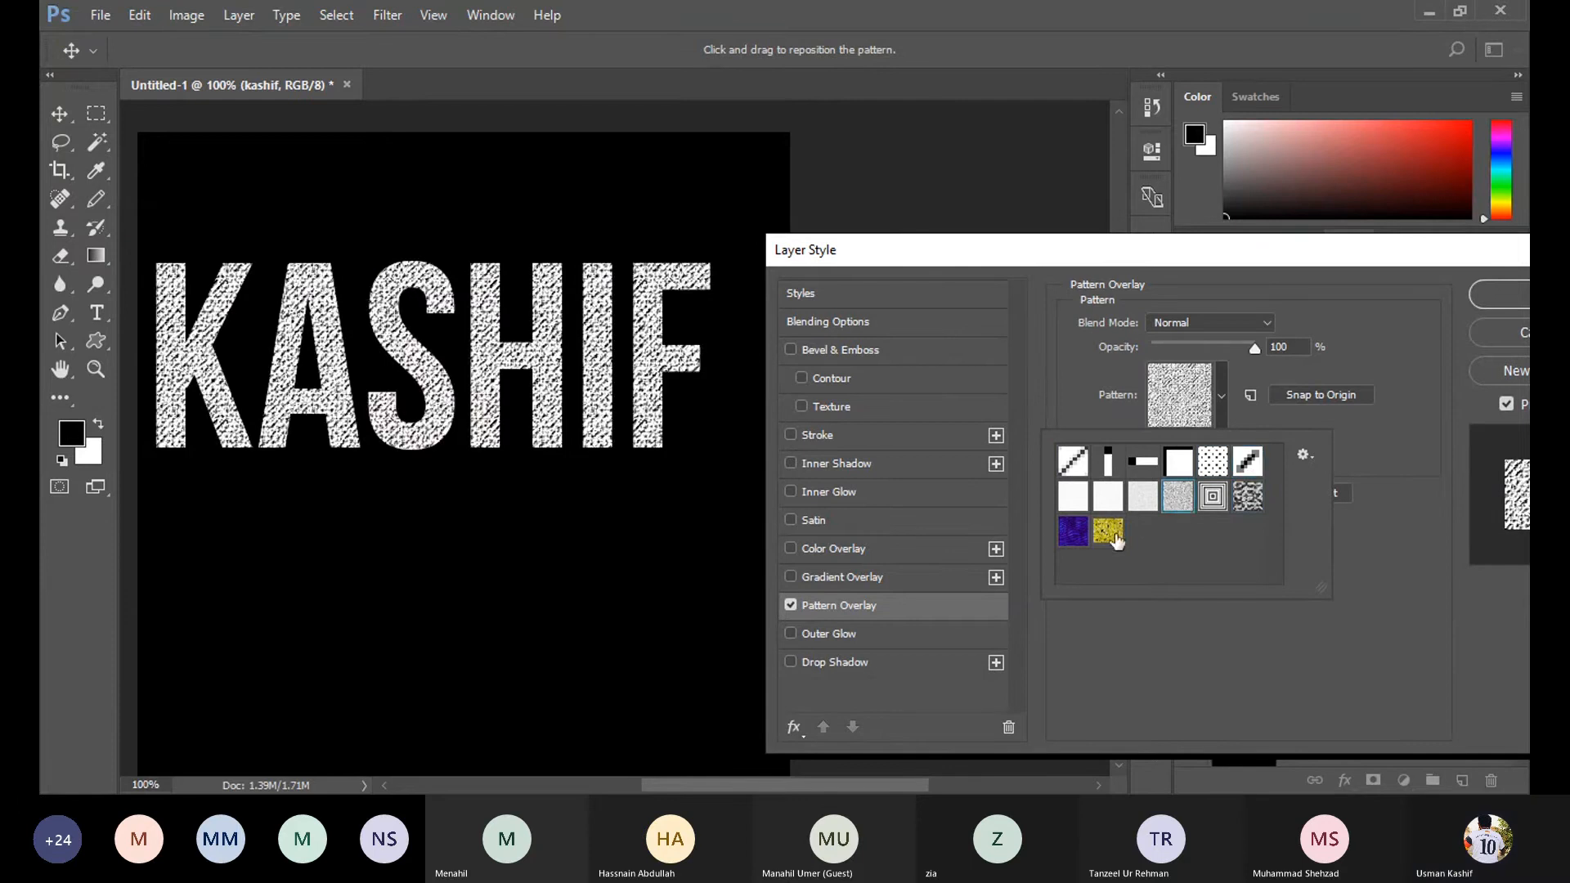
left_click(1109, 533)
left_click(1078, 538)
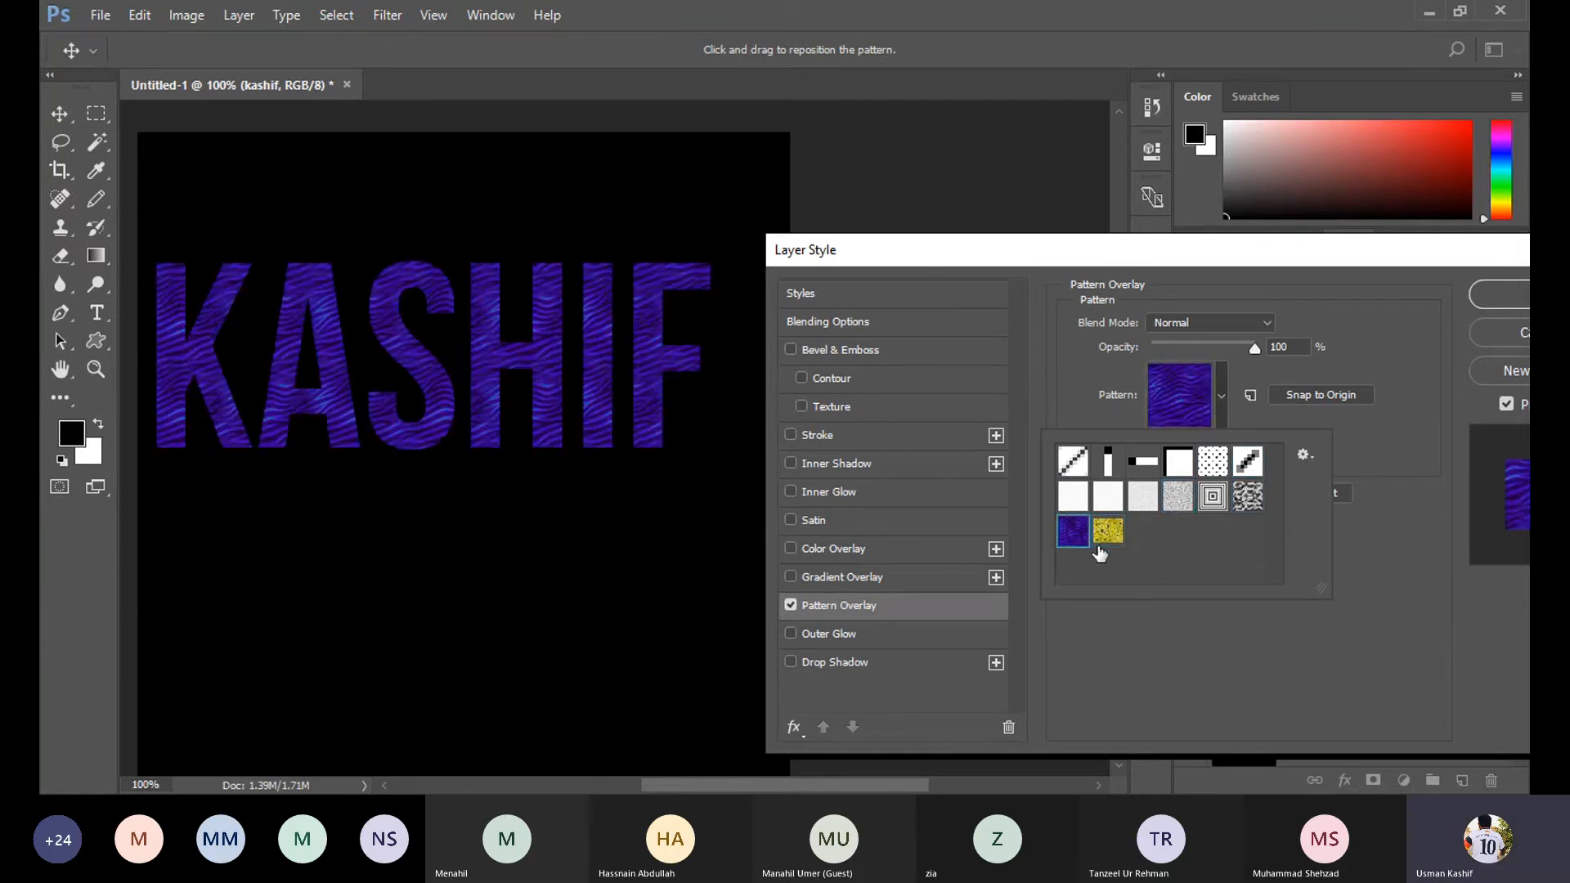
left_click(1106, 538)
left_click(1081, 530)
Try the line, grid, dot, camouflage and pale paper patterns on the text, and settle on the yellow speckled pattern.
left_click(1077, 463)
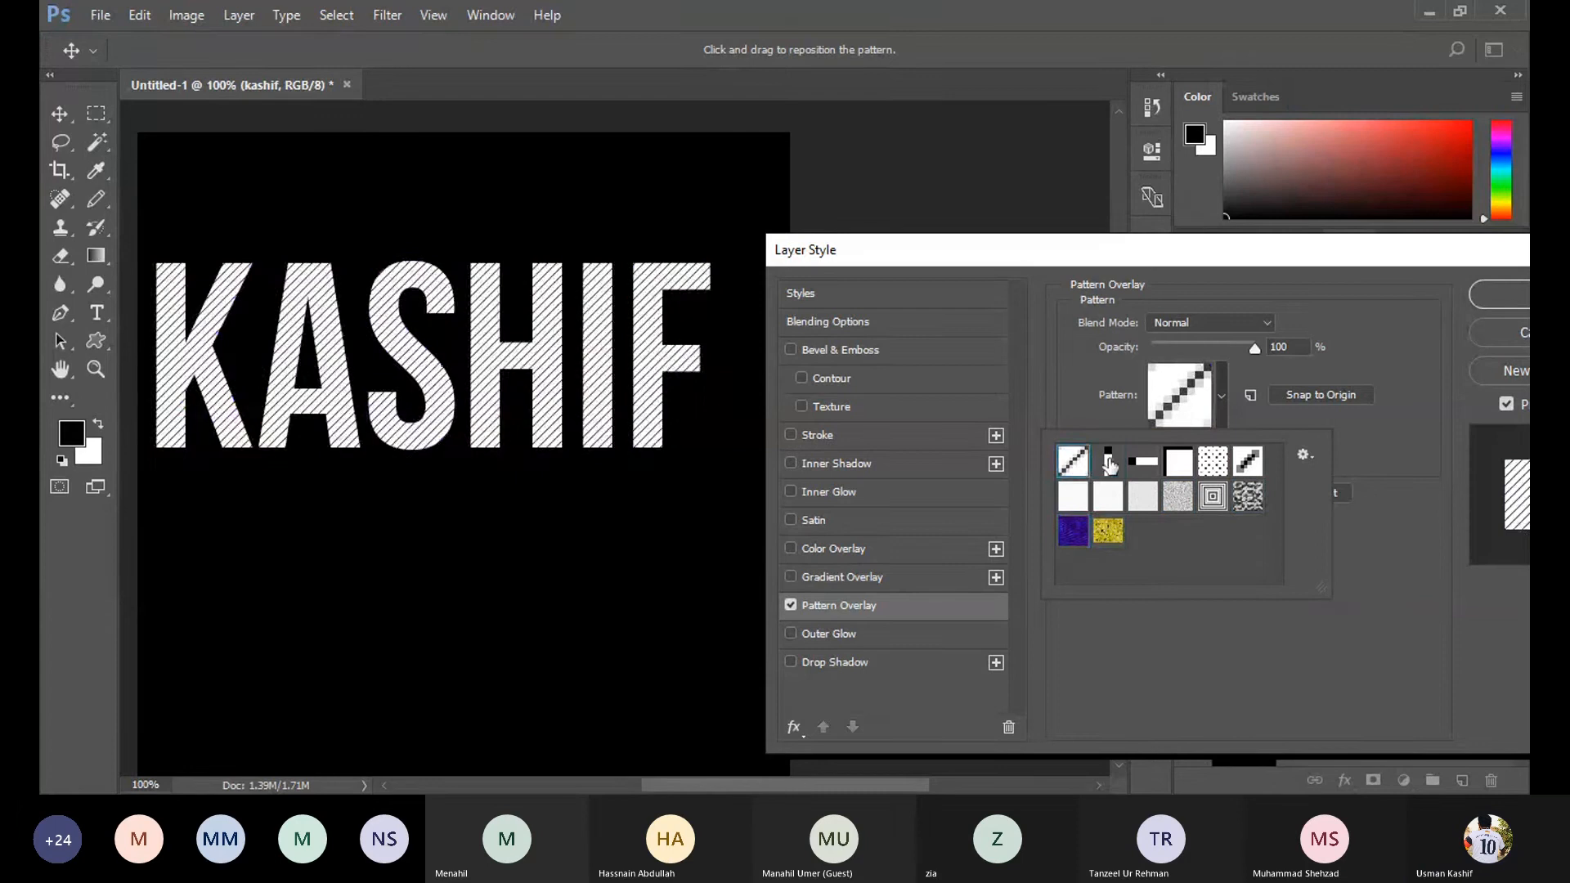
left_click(1108, 462)
left_click(1143, 462)
left_click(1166, 464)
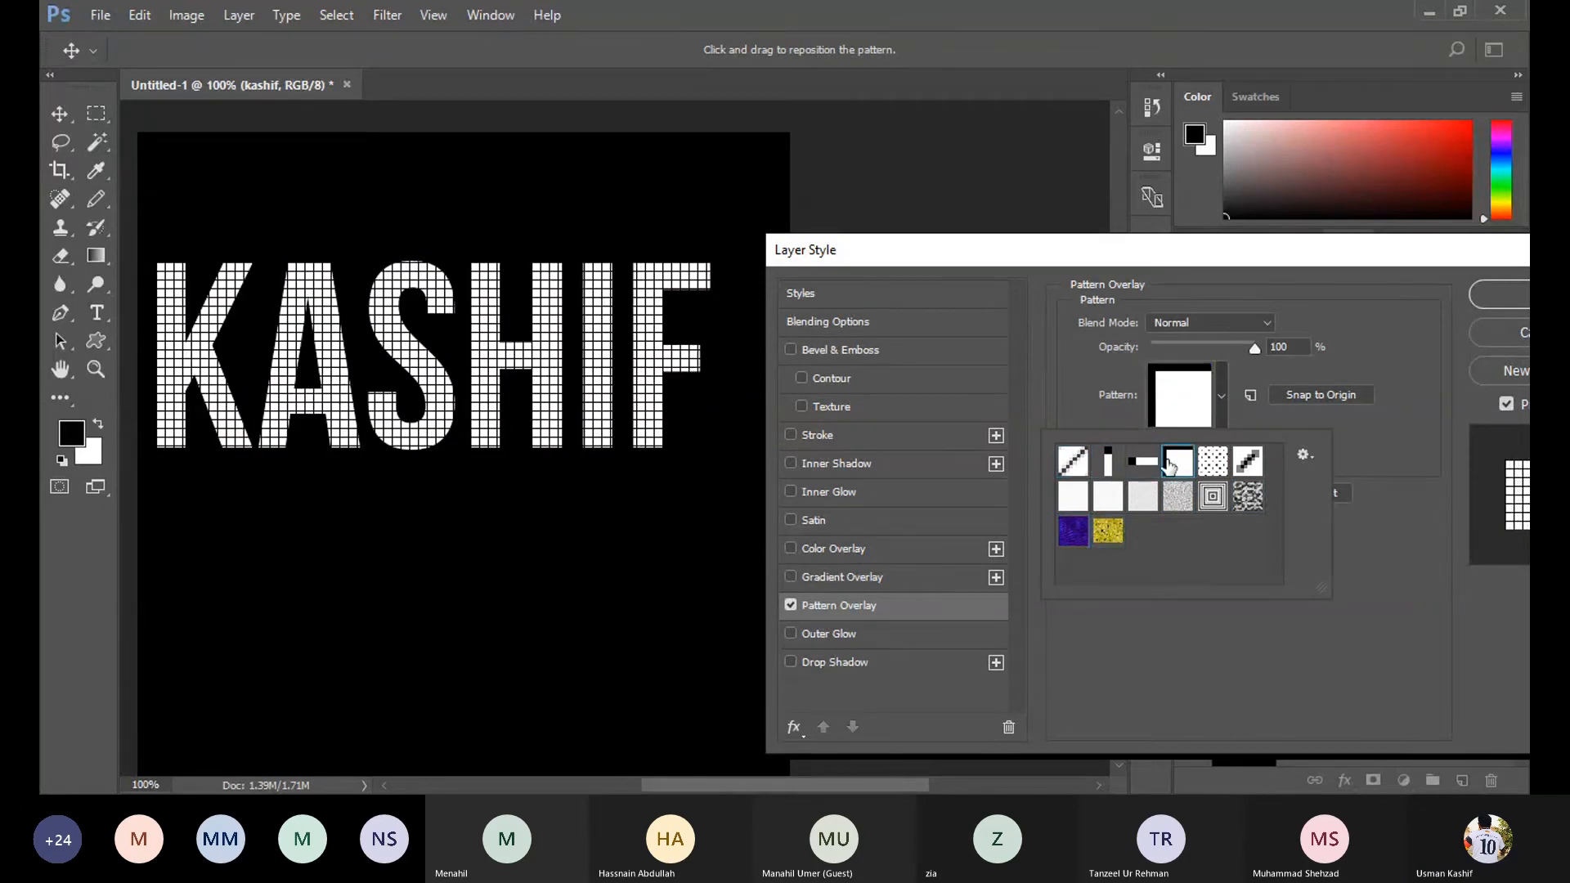
left_click(1202, 463)
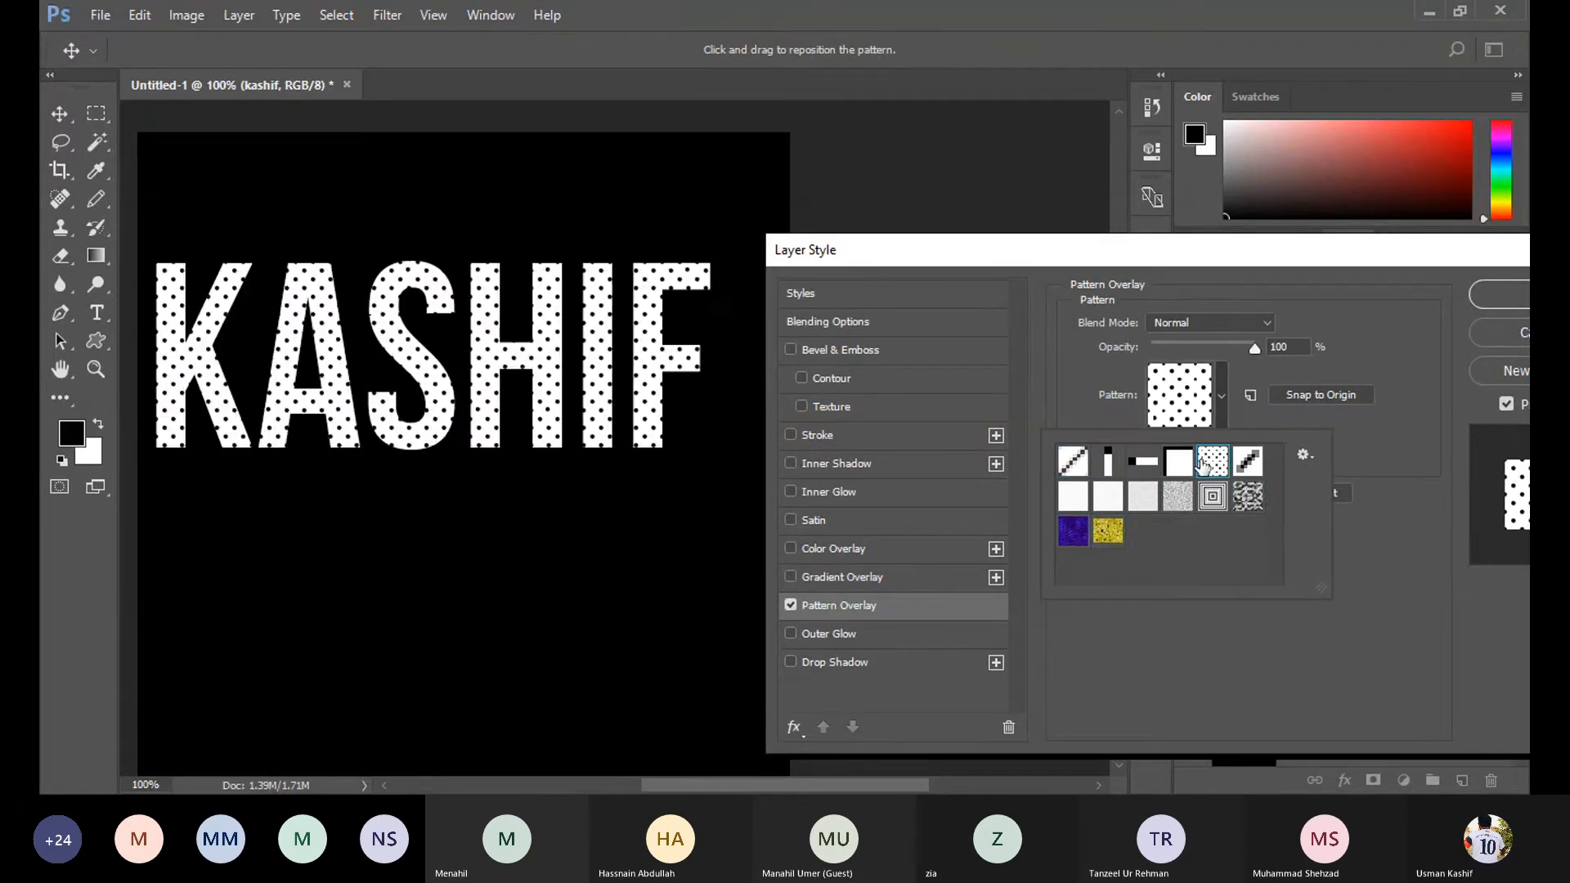
left_click(1248, 497)
left_click(1144, 495)
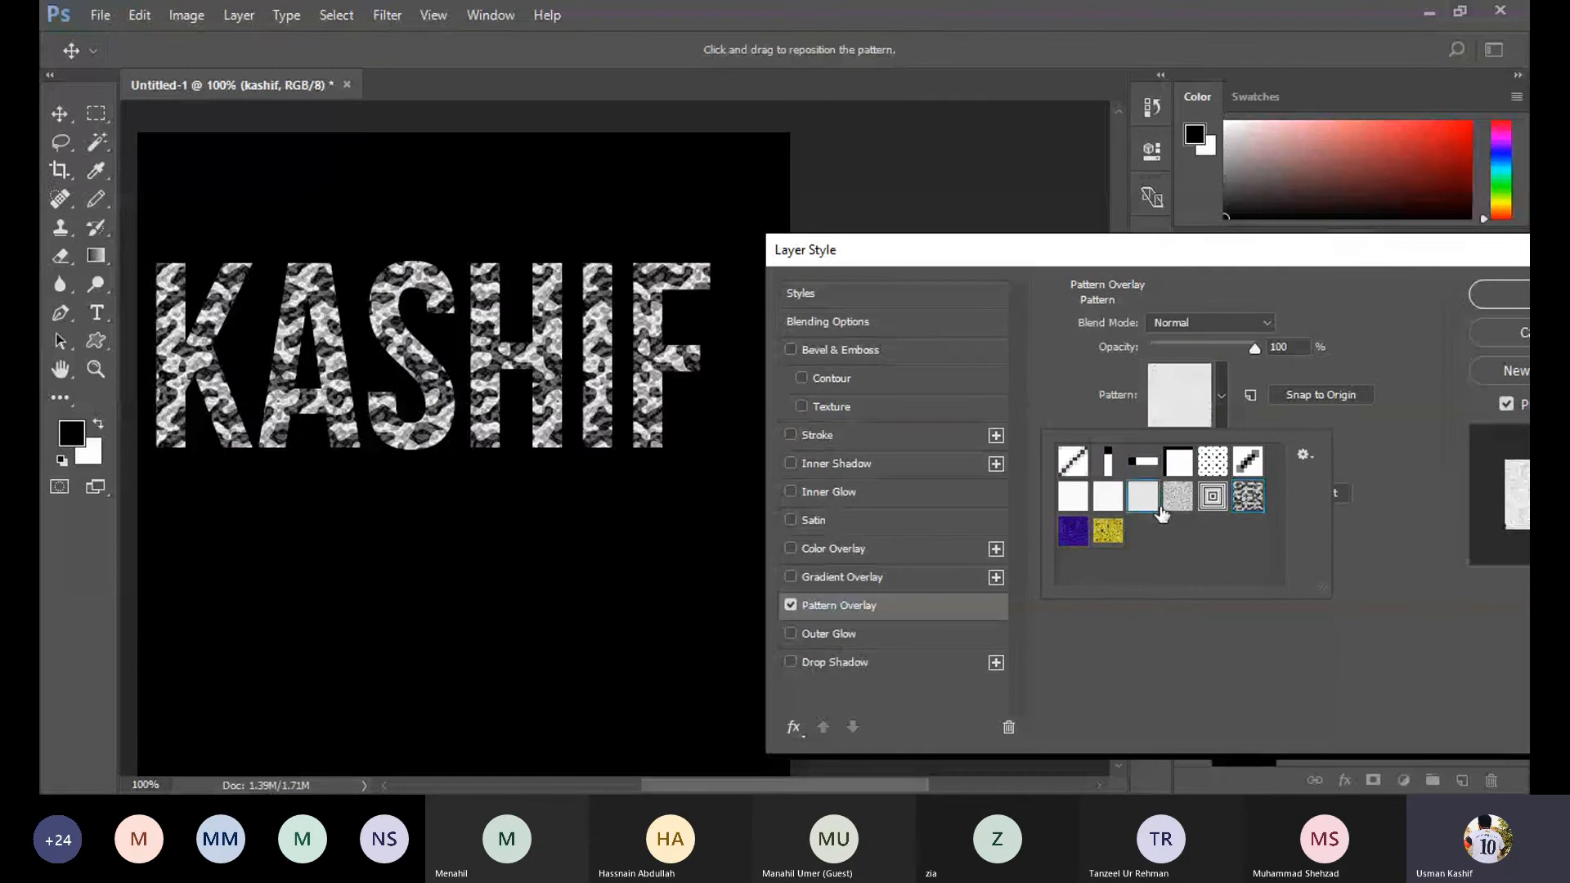
left_click(1108, 496)
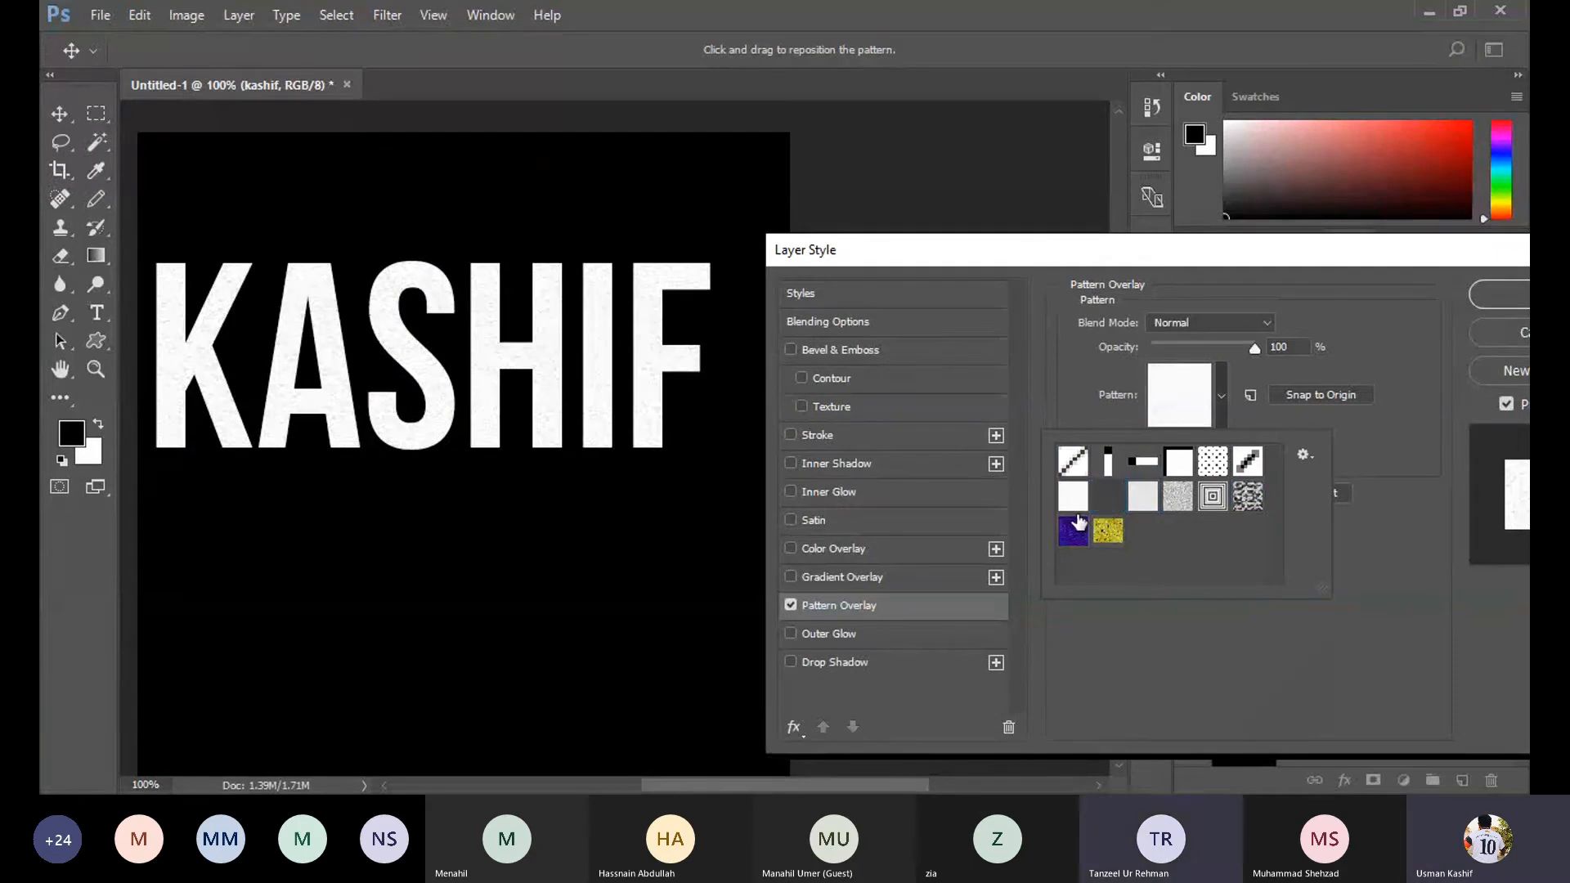
left_click(1073, 531)
left_click(1108, 531)
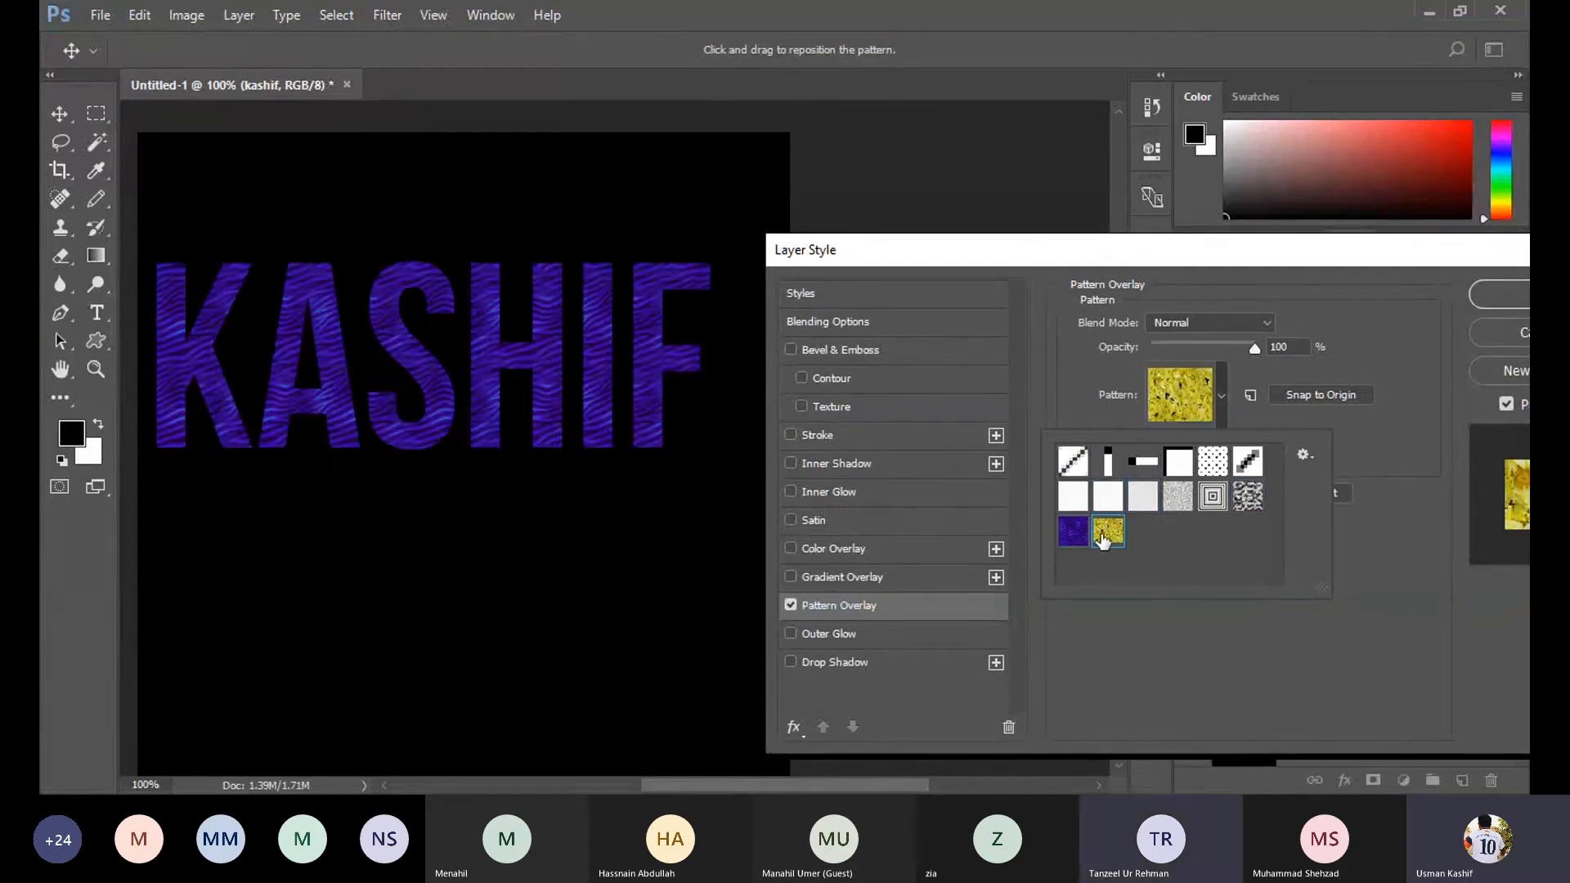
left_click(1171, 671)
Reduce the pattern overlay's scale to 61% and keep its opacity at 100%.
mouse_move(1204, 450)
left_mouse_down()
mouse_move(1229, 444)
mouse_move(1152, 453)
mouse_move(1256, 440)
mouse_move(1191, 448)
left_mouse_up()
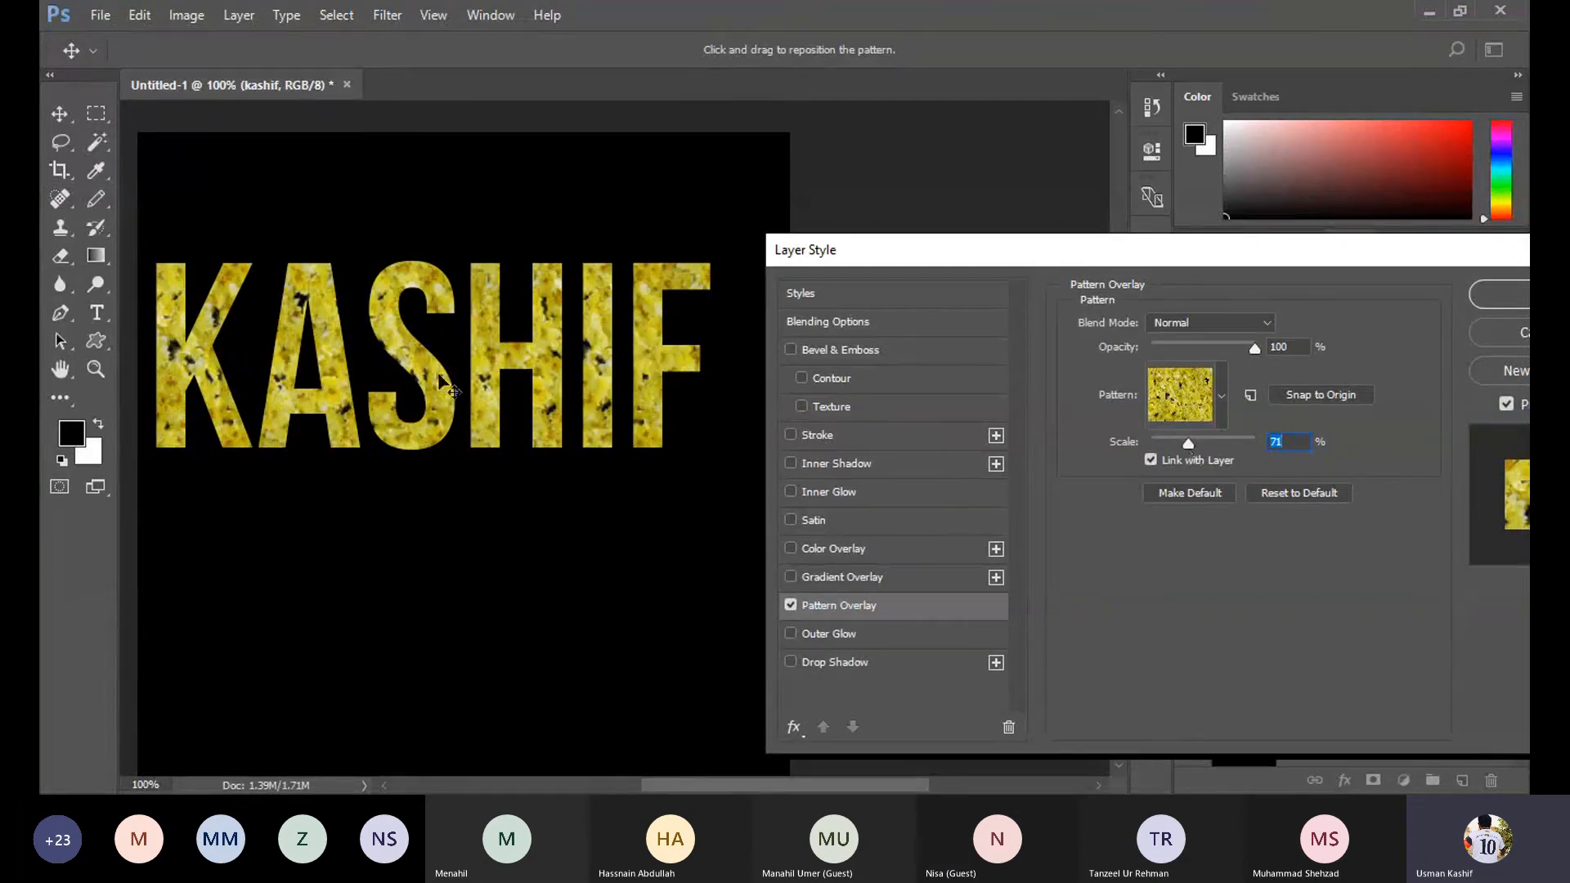
mouse_move(1184, 434)
left_mouse_down()
mouse_move(1200, 443)
mouse_move(1184, 450)
left_mouse_up()
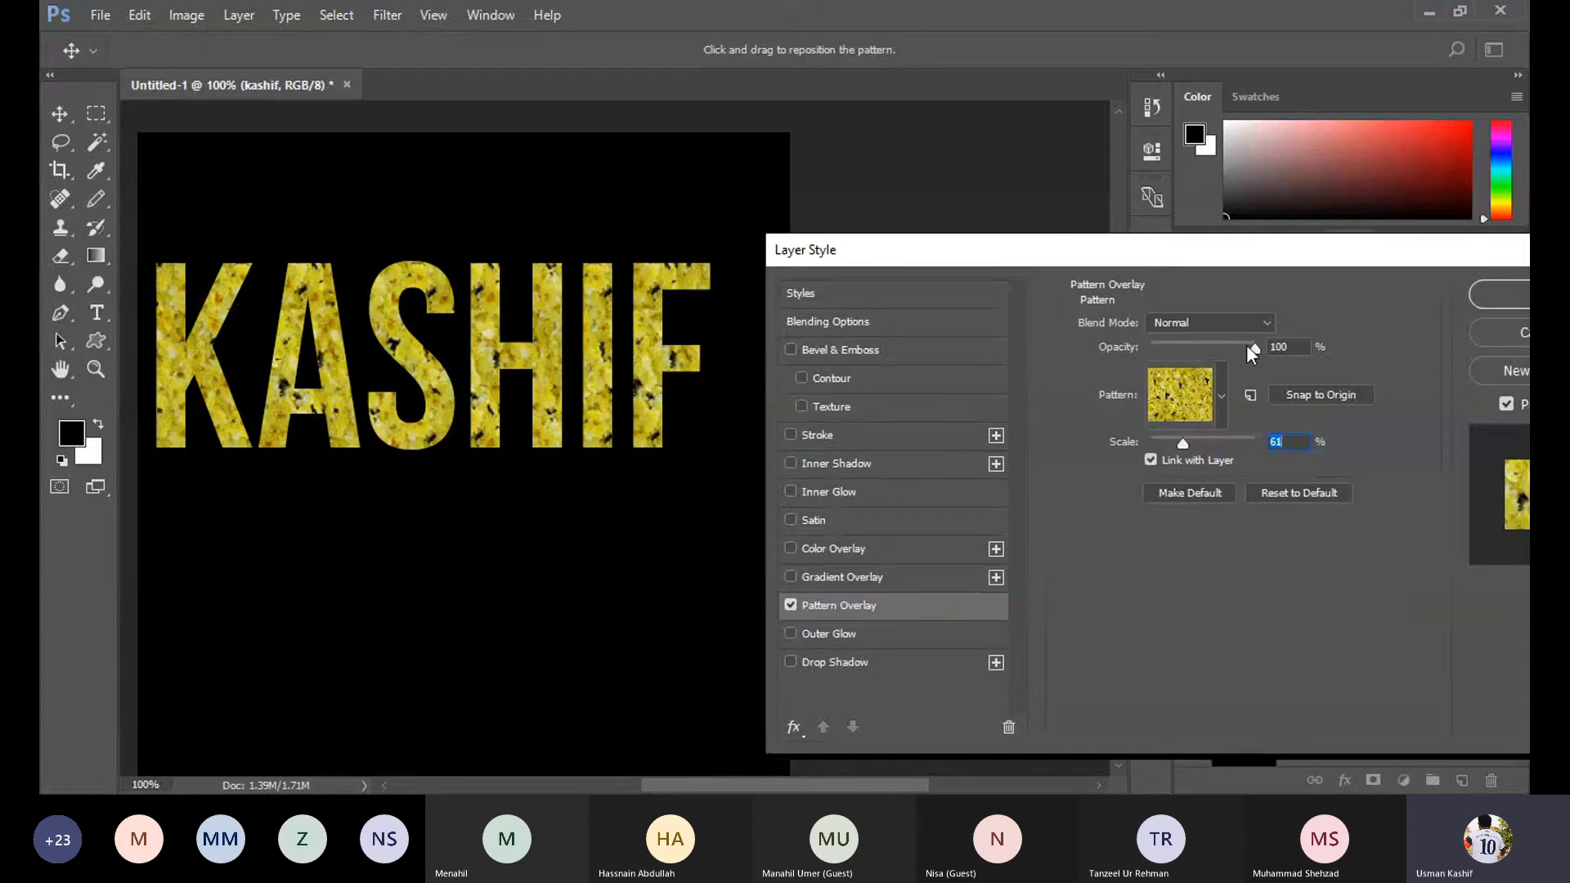
left_click_drag(1247, 345, 1284, 327)
Cycle the pattern overlay's blend mode through the list down to Luminosity.
left_click(1204, 322)
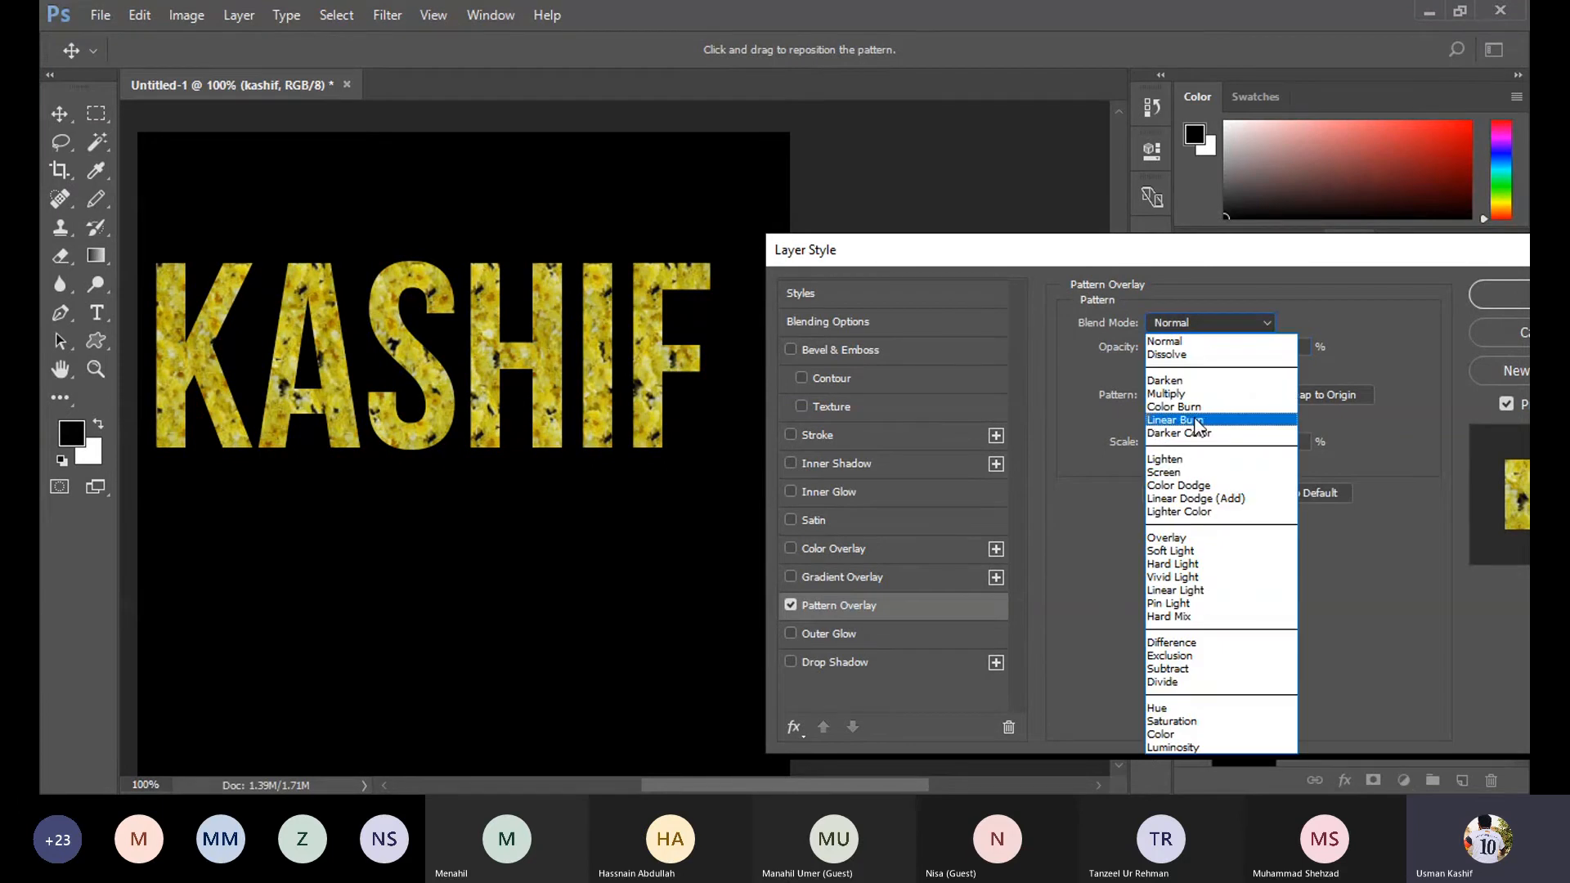
left_click(1204, 405)
key("Down")
key("Down")
key("Down")
key("Down")
key("Down")
key("Down")
key("Down")
key("Down")
key("Down")
key("Down")
key("Down")
key("Down")
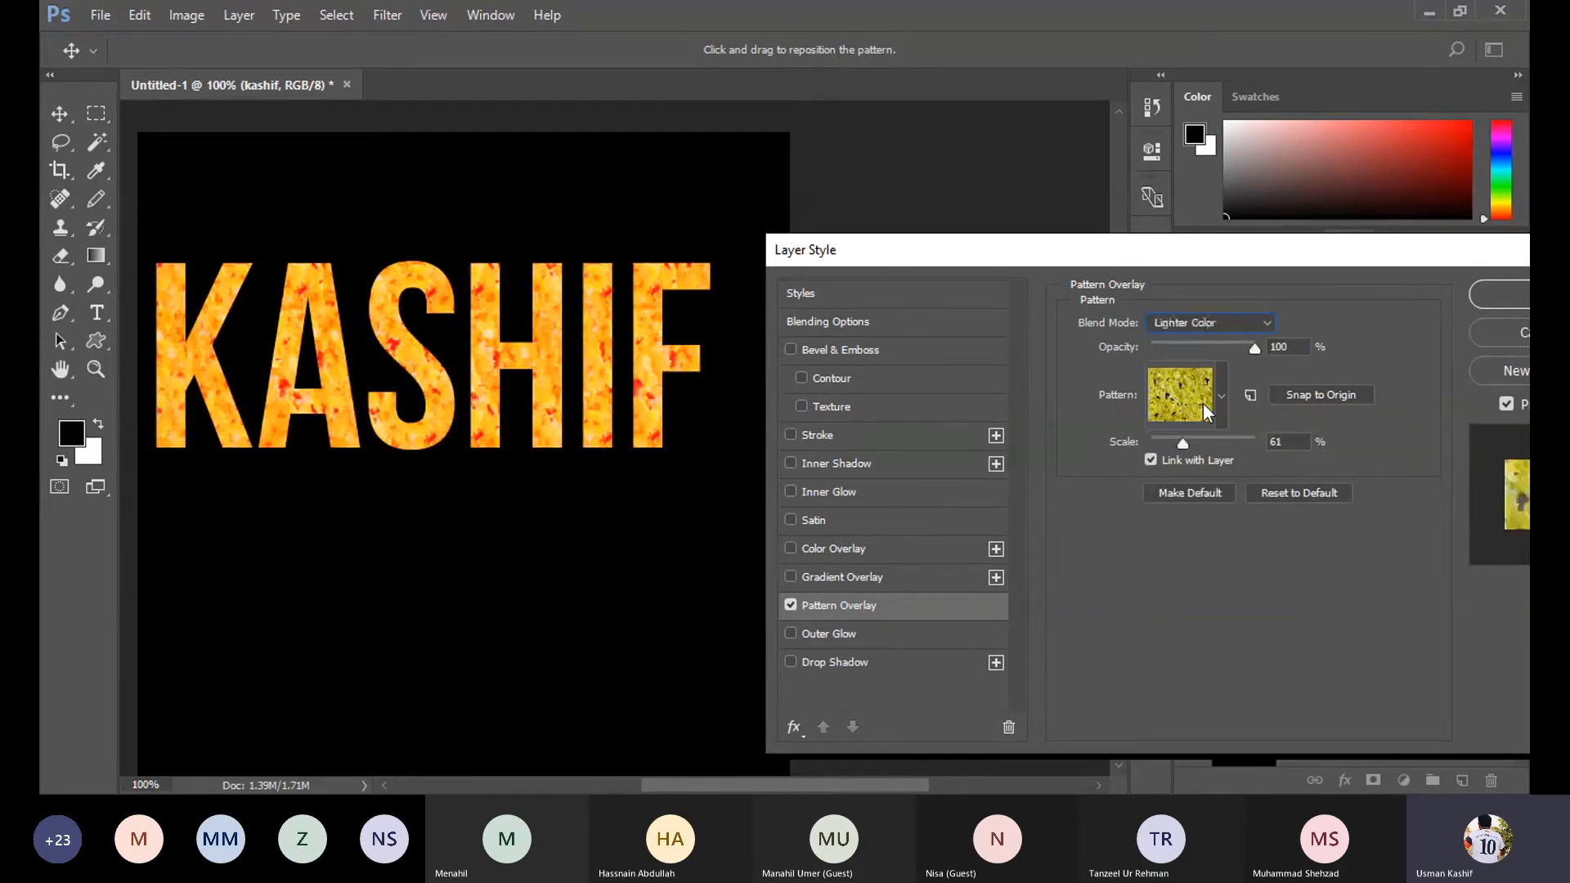
key("Down")
key("Down")
key("Down")
key("Down")
key("Down")
key("Down")
key("Down")
key("Down")
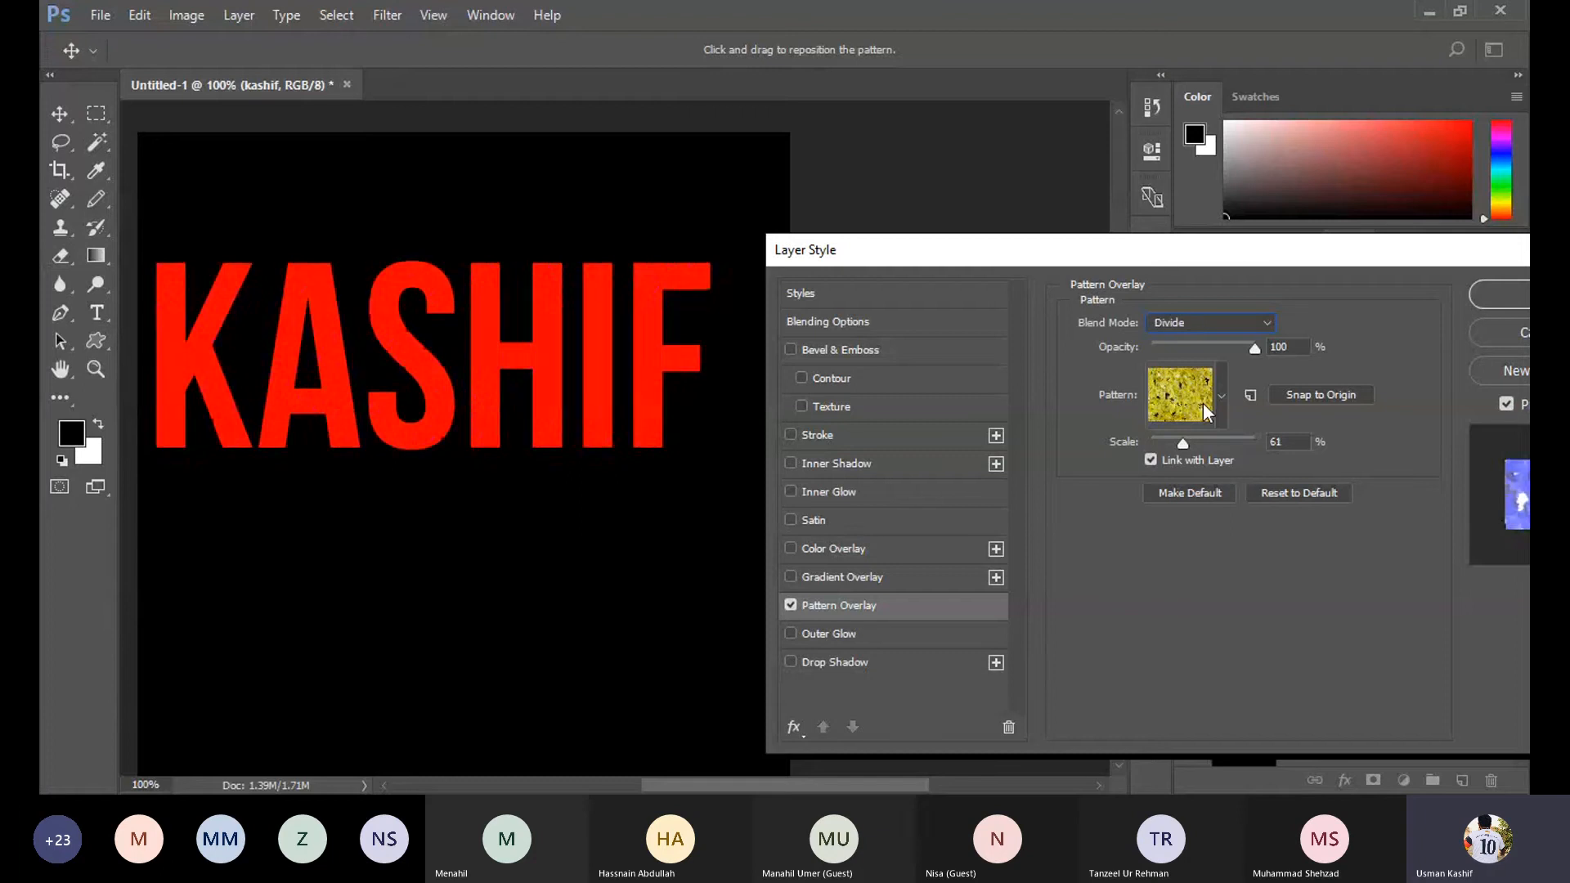
key("Down")
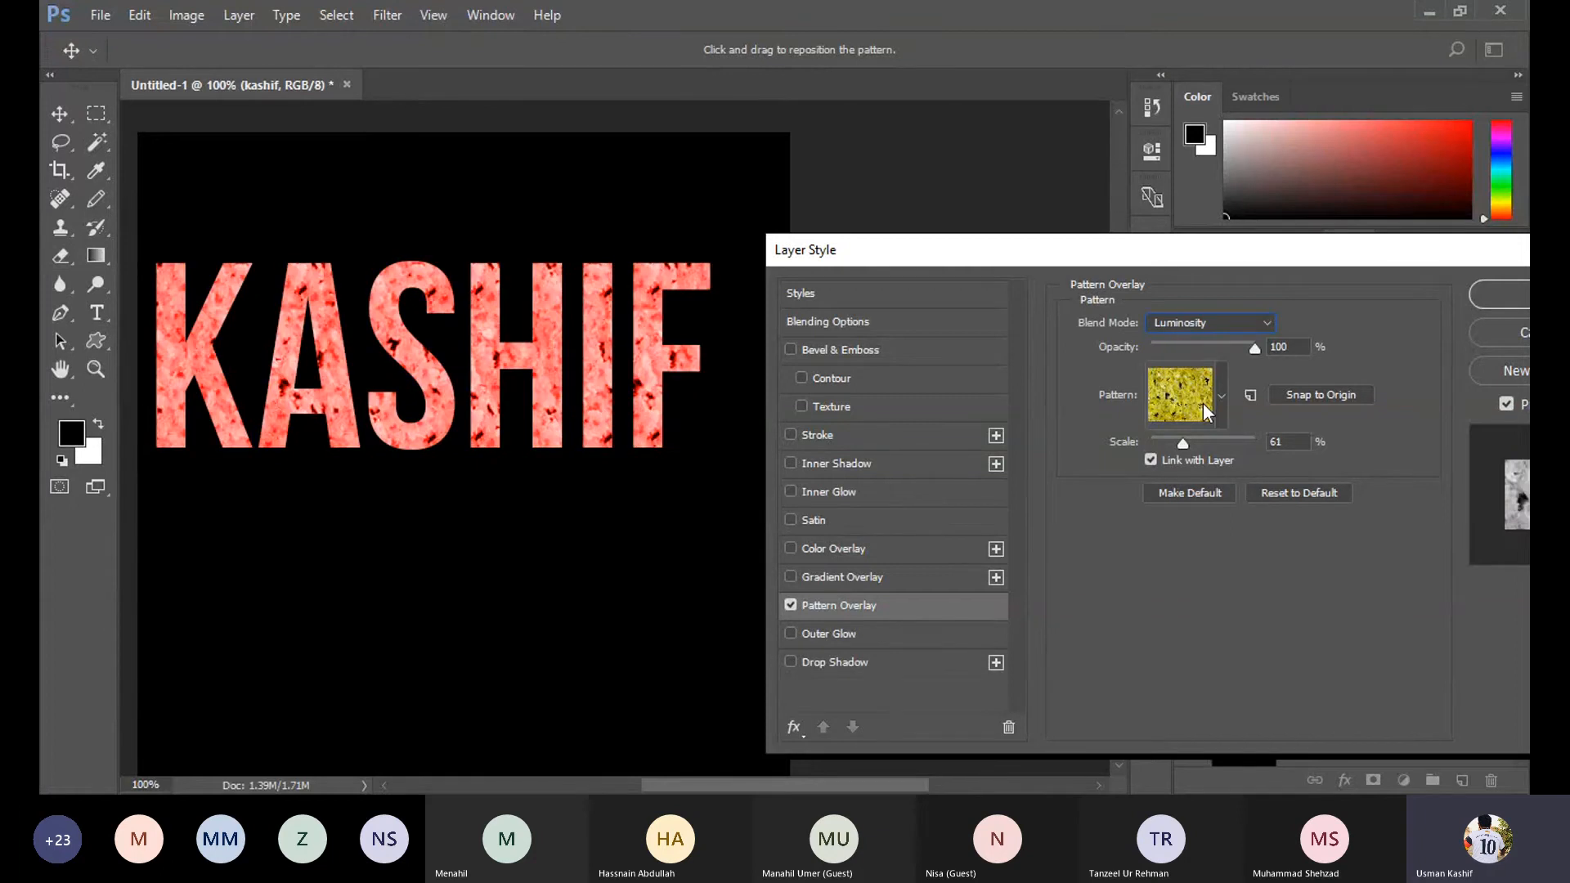
Return the pattern overlay's blend mode to Normal.
key("Up")
key("Up")
key("Up")
key("Up")
key("Up")
key("Up")
key("Up")
key("Up")
key("Up")
key("Up")
key("Up")
key("Up")
key("Up")
key("Up")
key("Up")
key("Up")
key("Up")
key("Up")
key("Up")
key("Up")
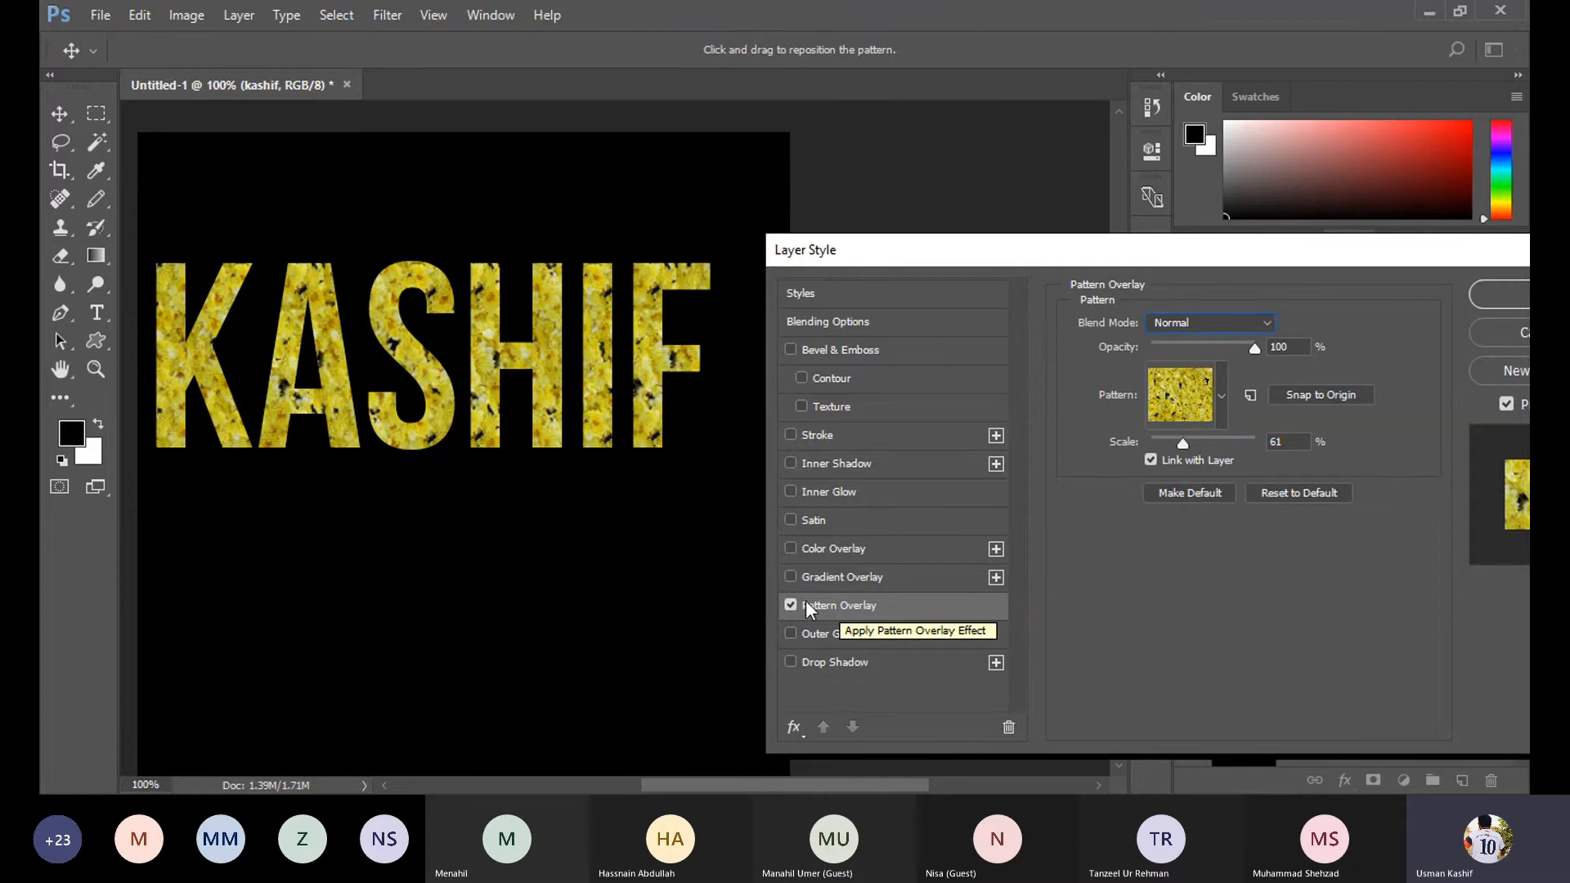
Try a gradient overlay on the text, and turn off both the gradient overlay and the pattern overlay.
left_click(842, 578)
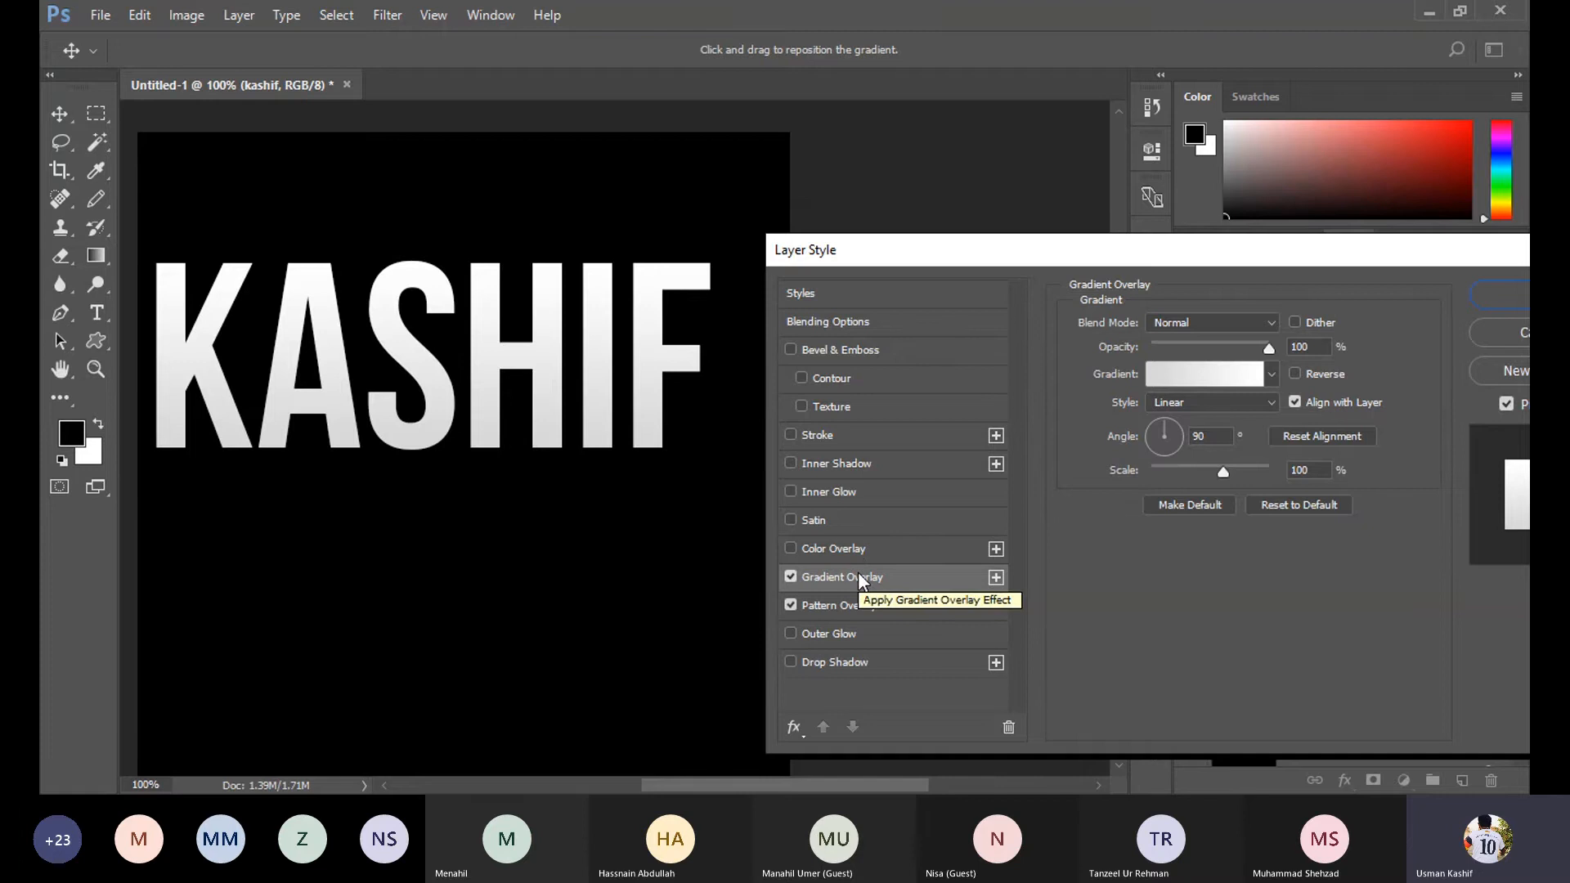
left_click(791, 578)
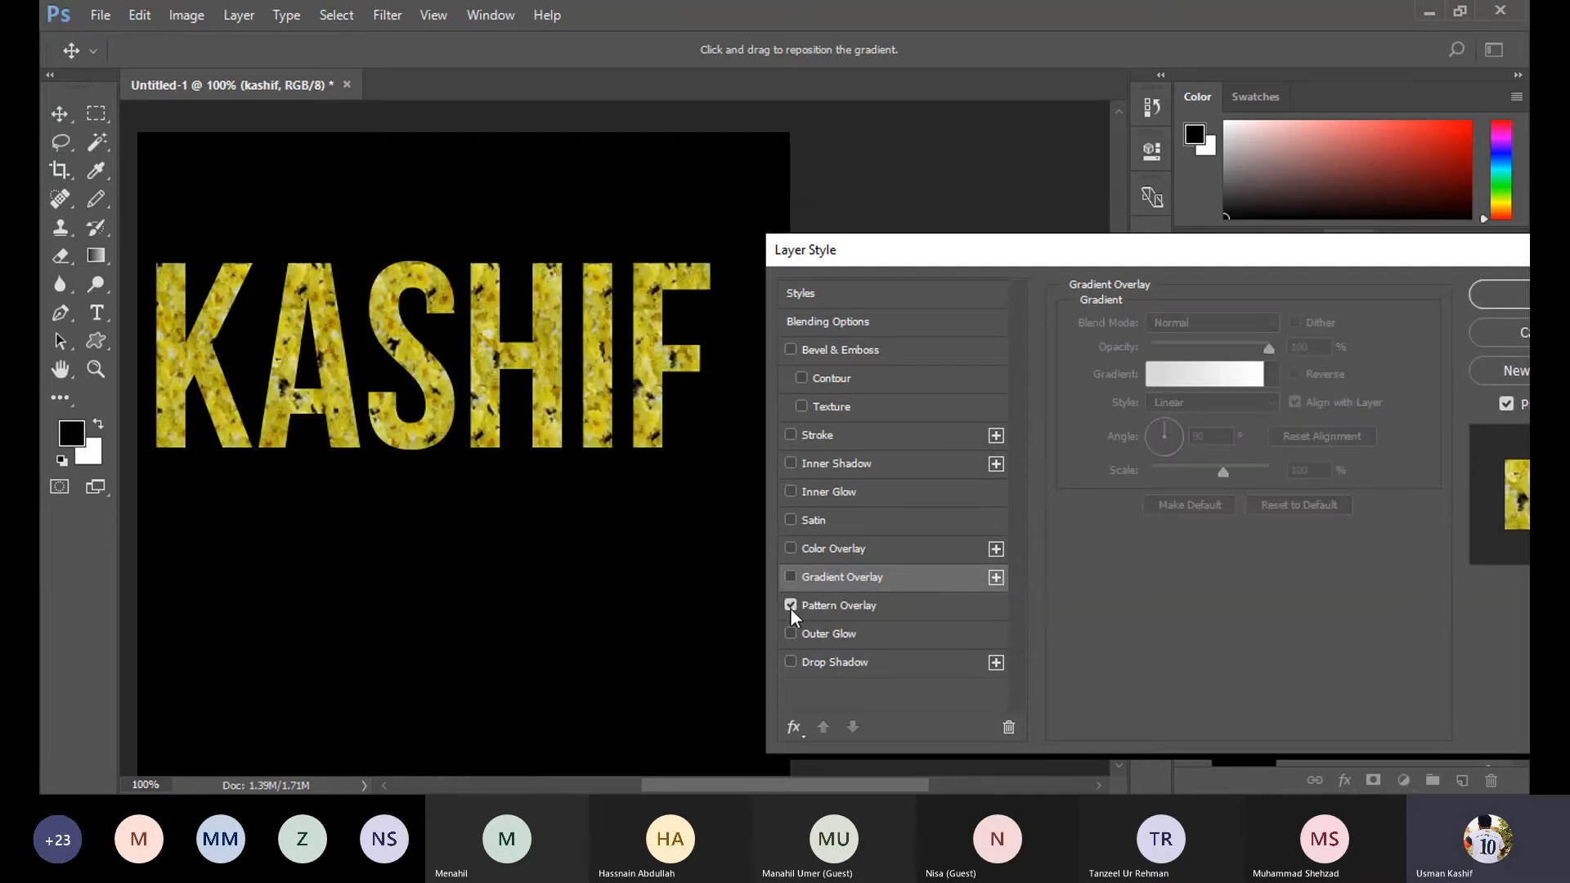
left_click(790, 606)
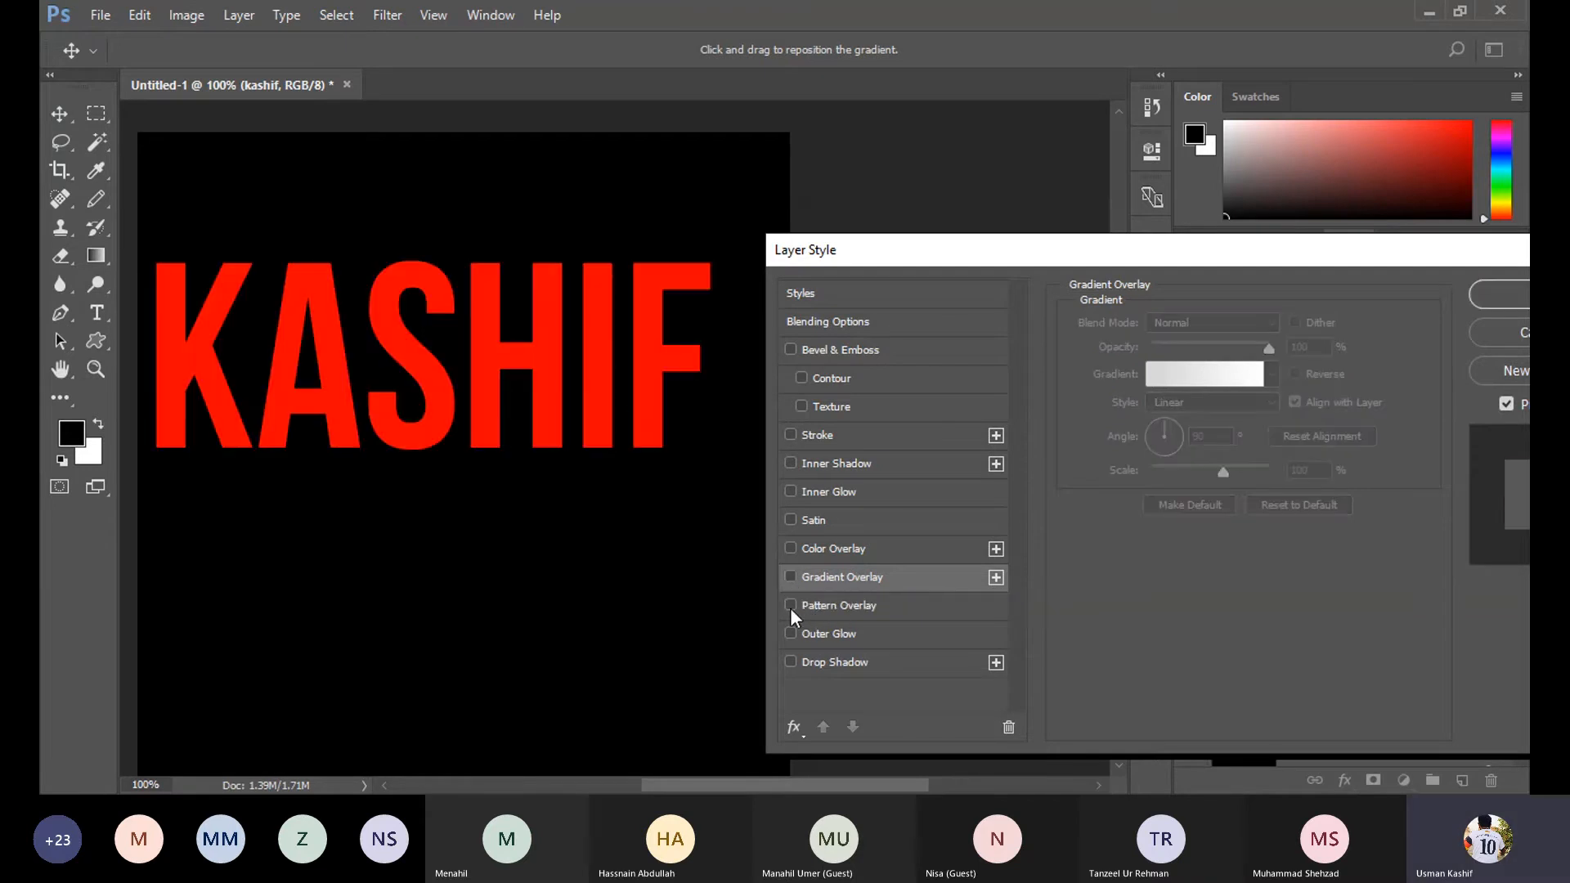
Turn on a color overlay for the text and set its color to green, 12ff00.
left_click(846, 544)
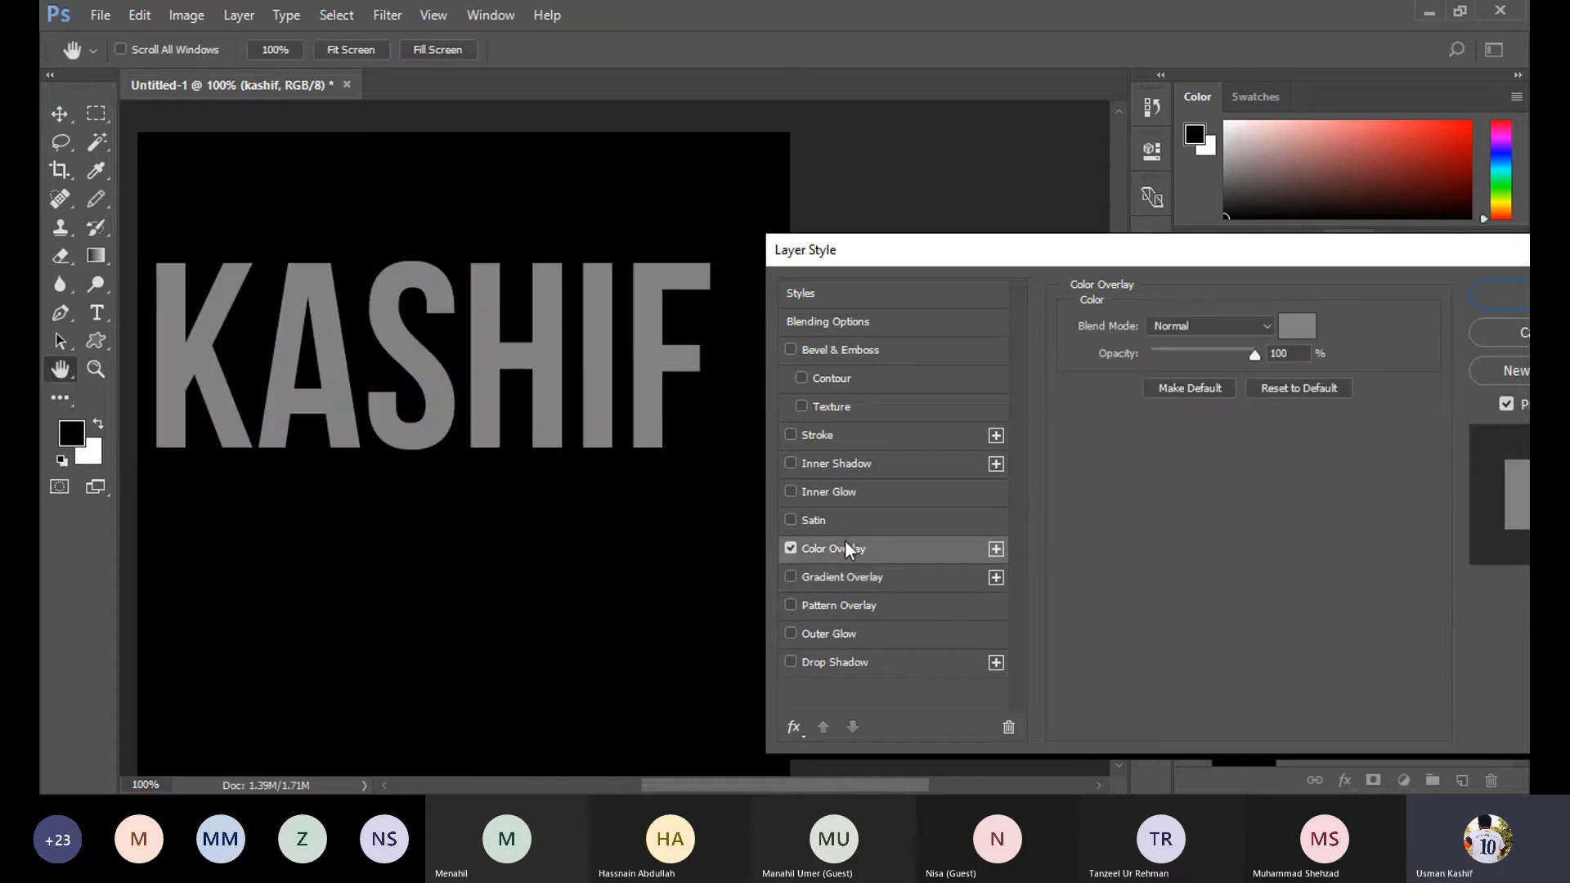
left_click(1296, 327)
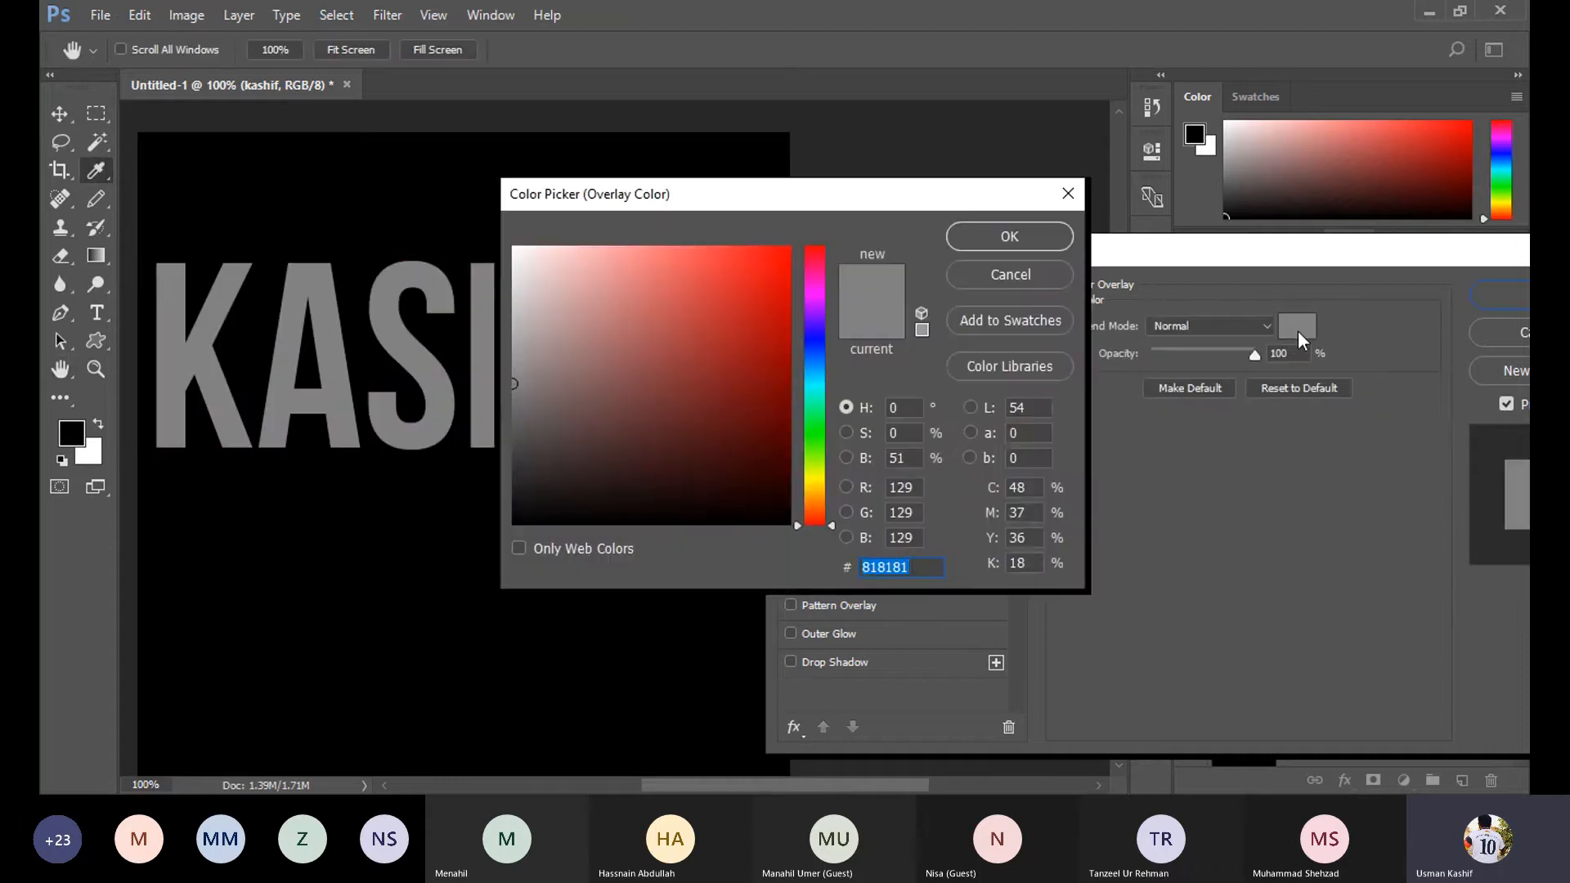
left_click(817, 437)
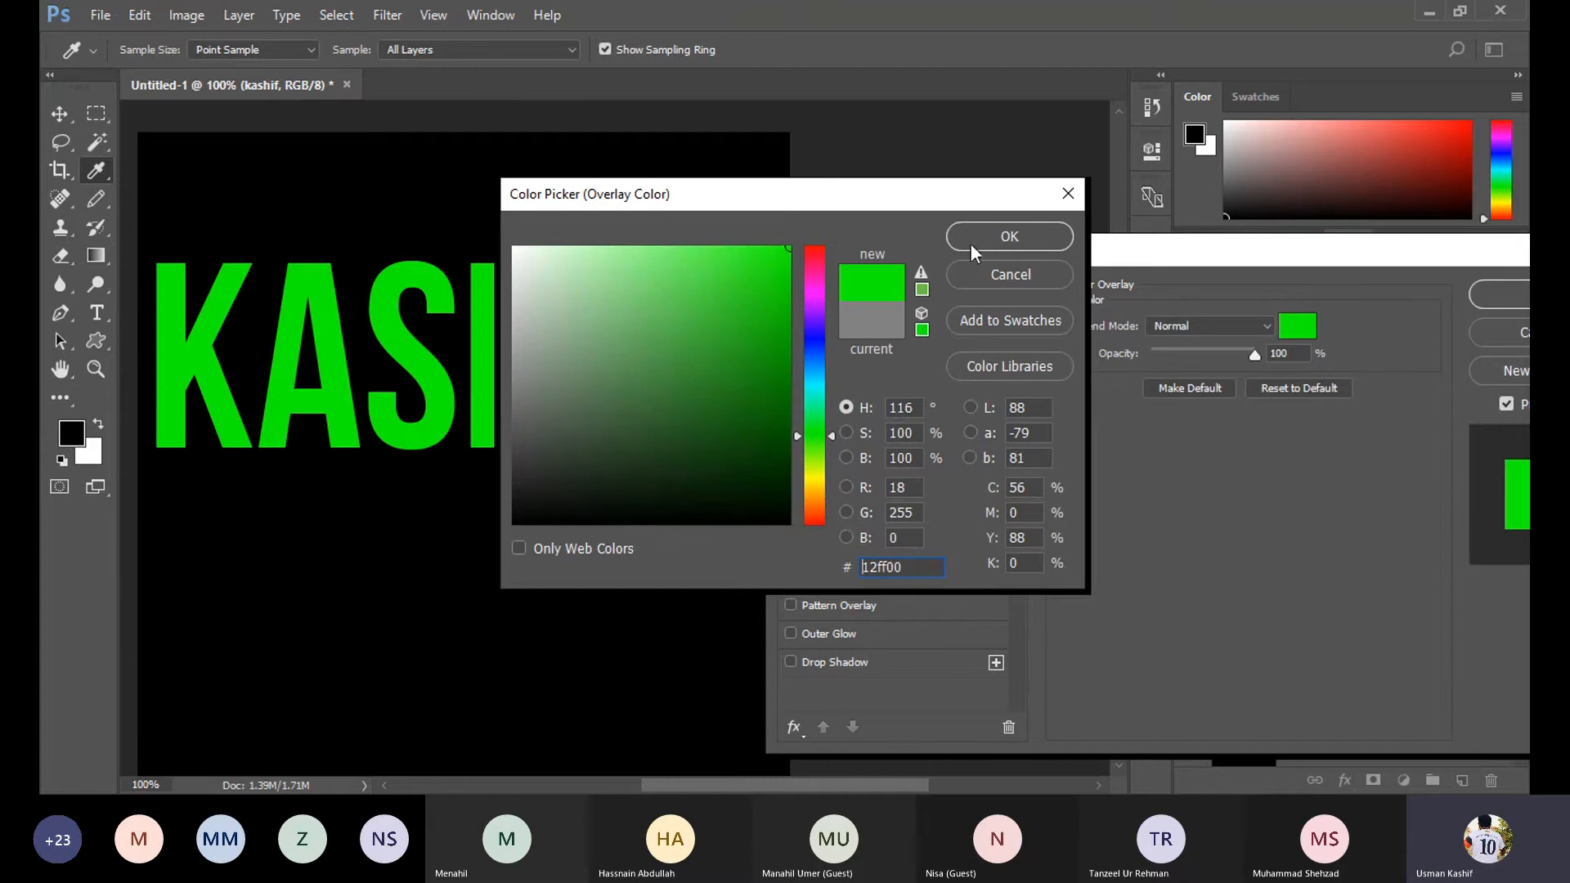
left_click(998, 238)
Change the overlay color to yellow, deff00, reposition the settings dialog, and discard the layer style changes.
left_click(1306, 329)
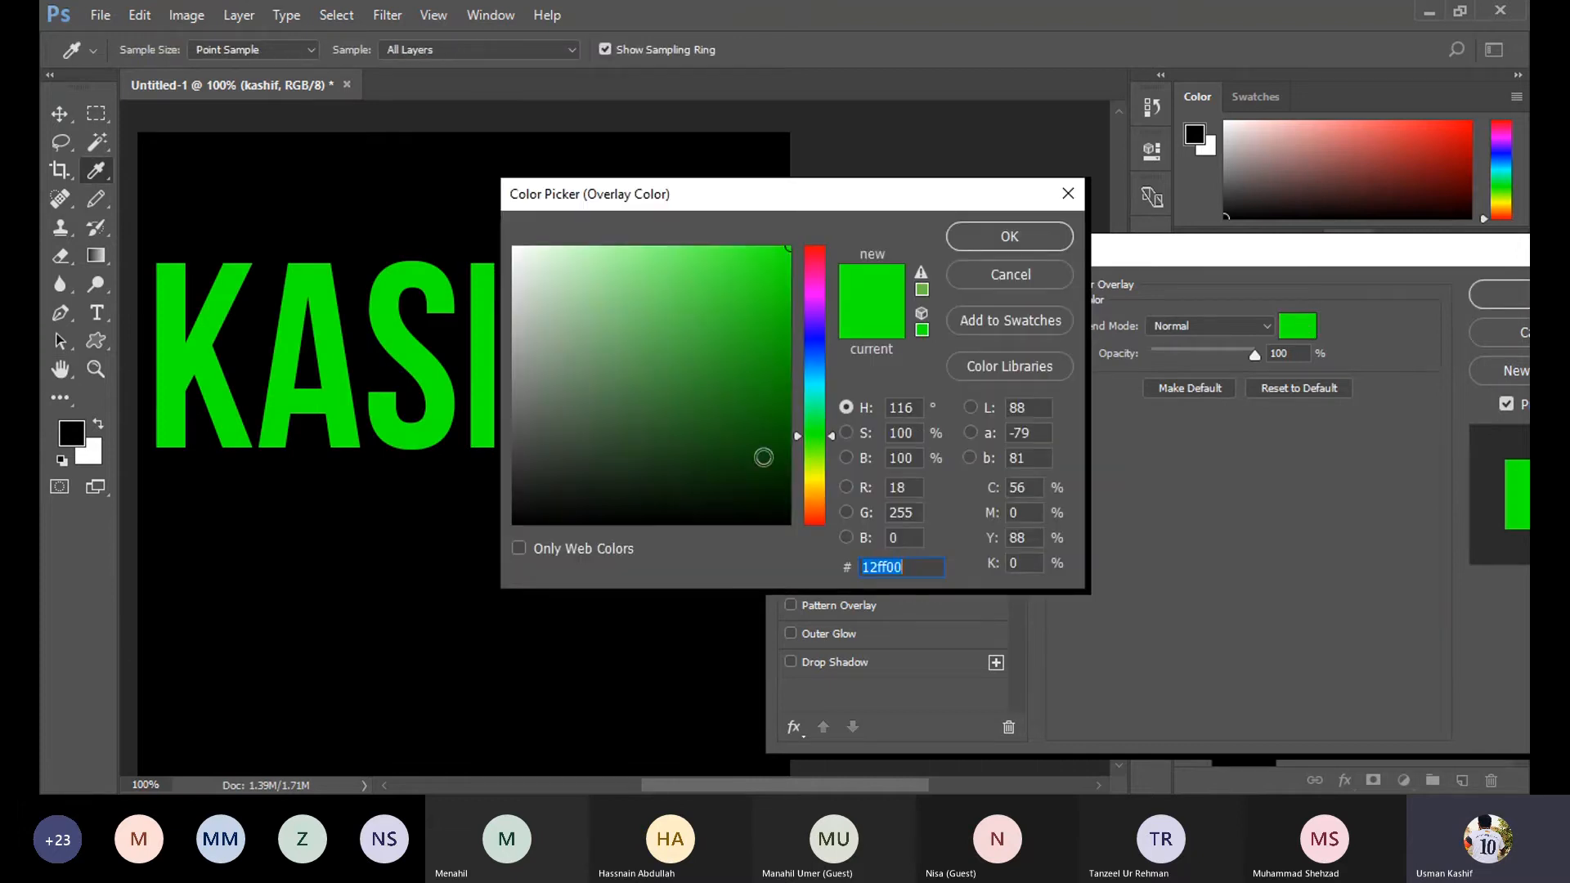
left_click(810, 474)
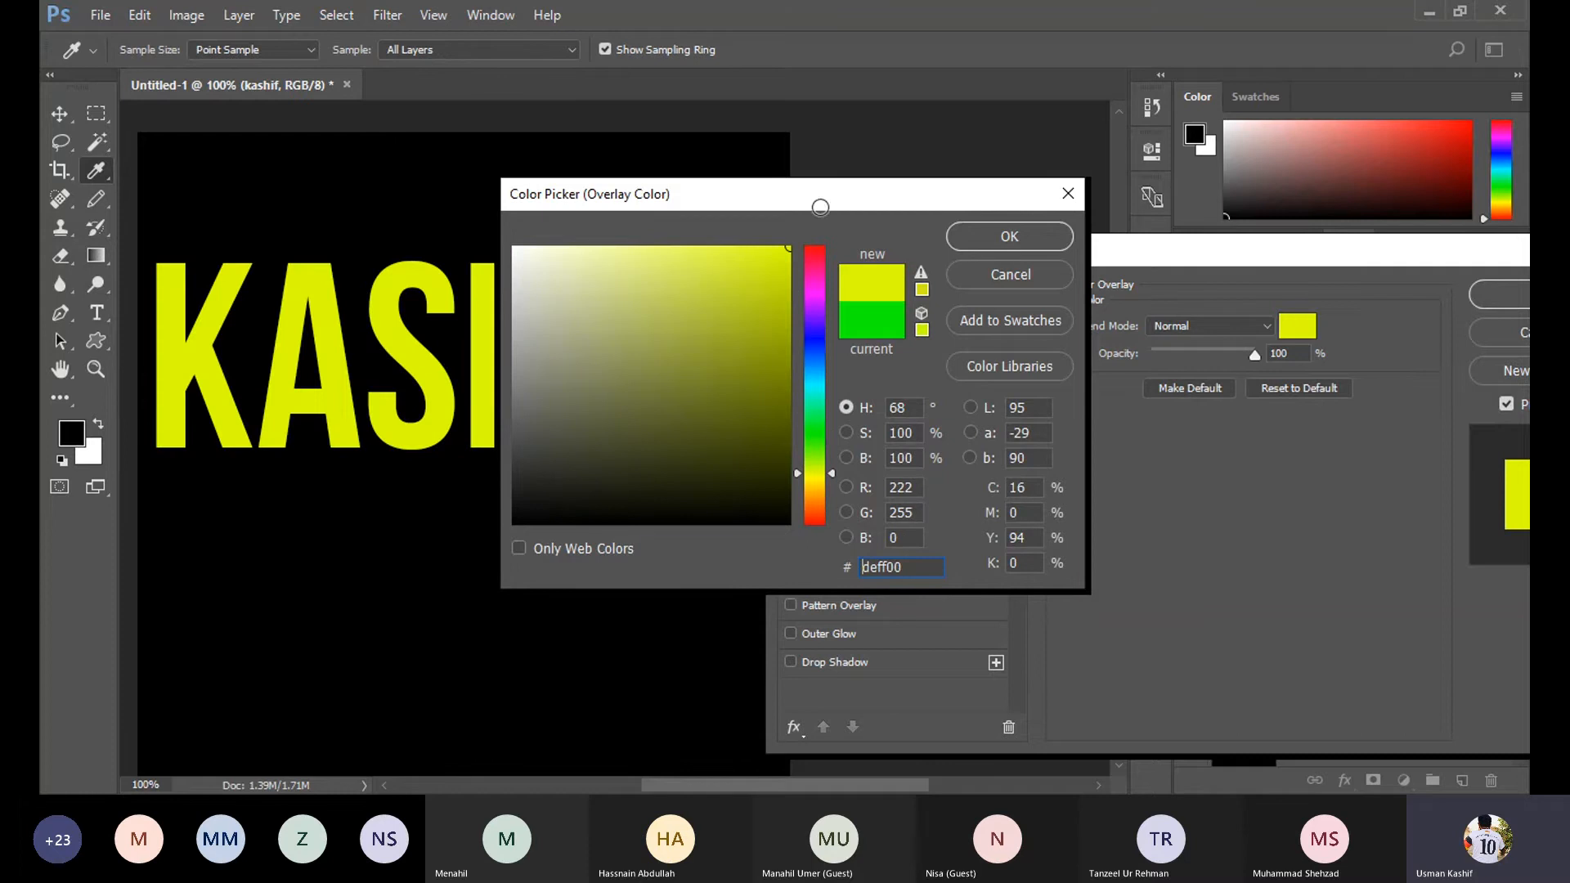
left_click(999, 235)
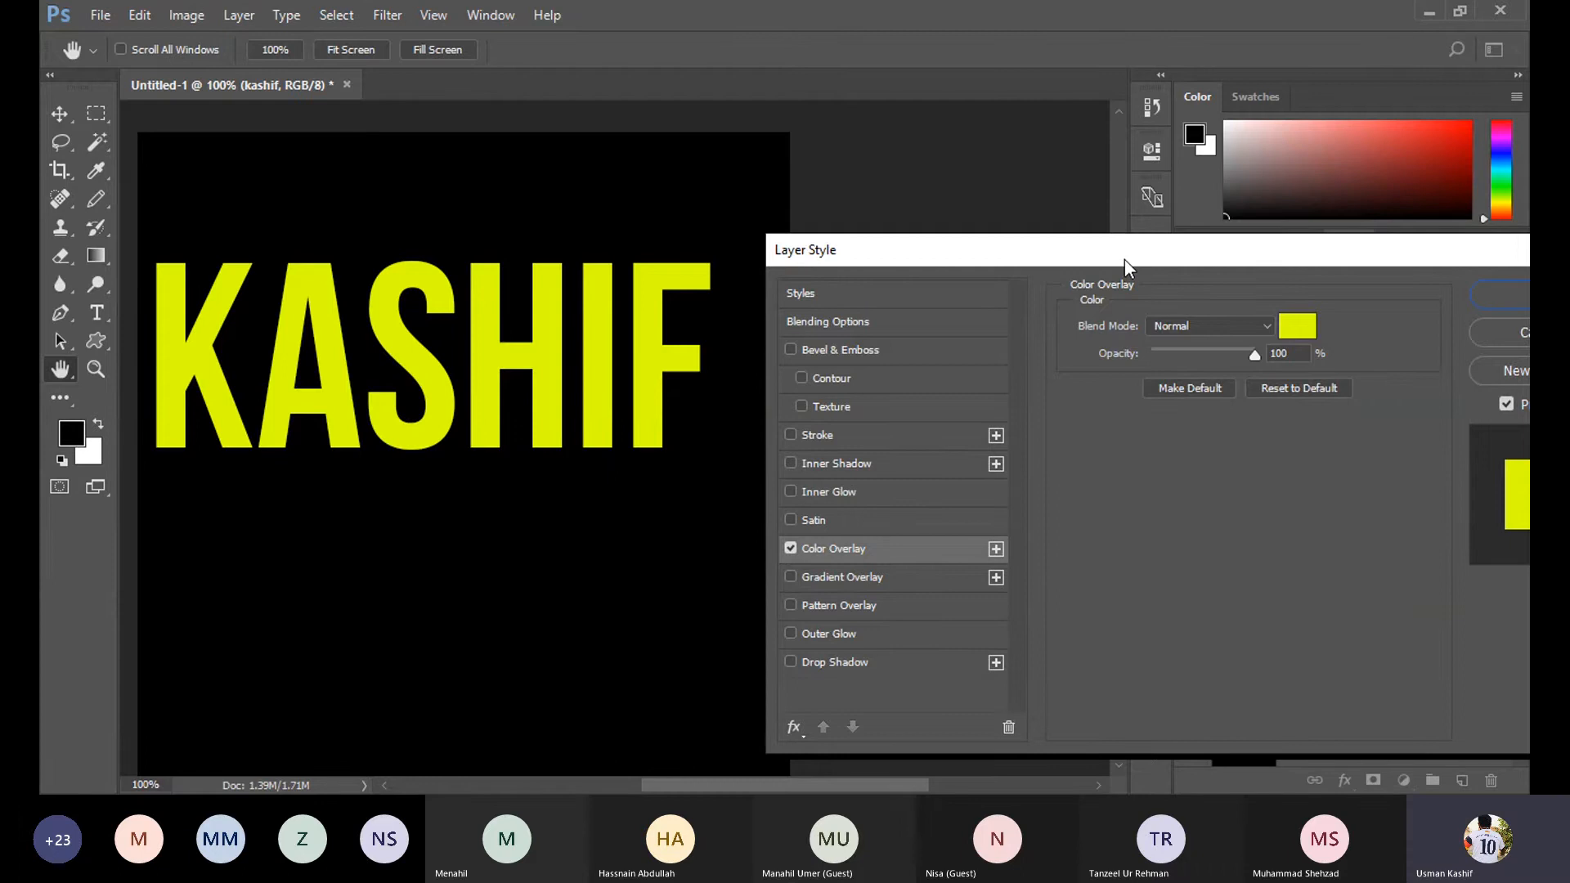
left_click_drag(1125, 258, 1101, 238)
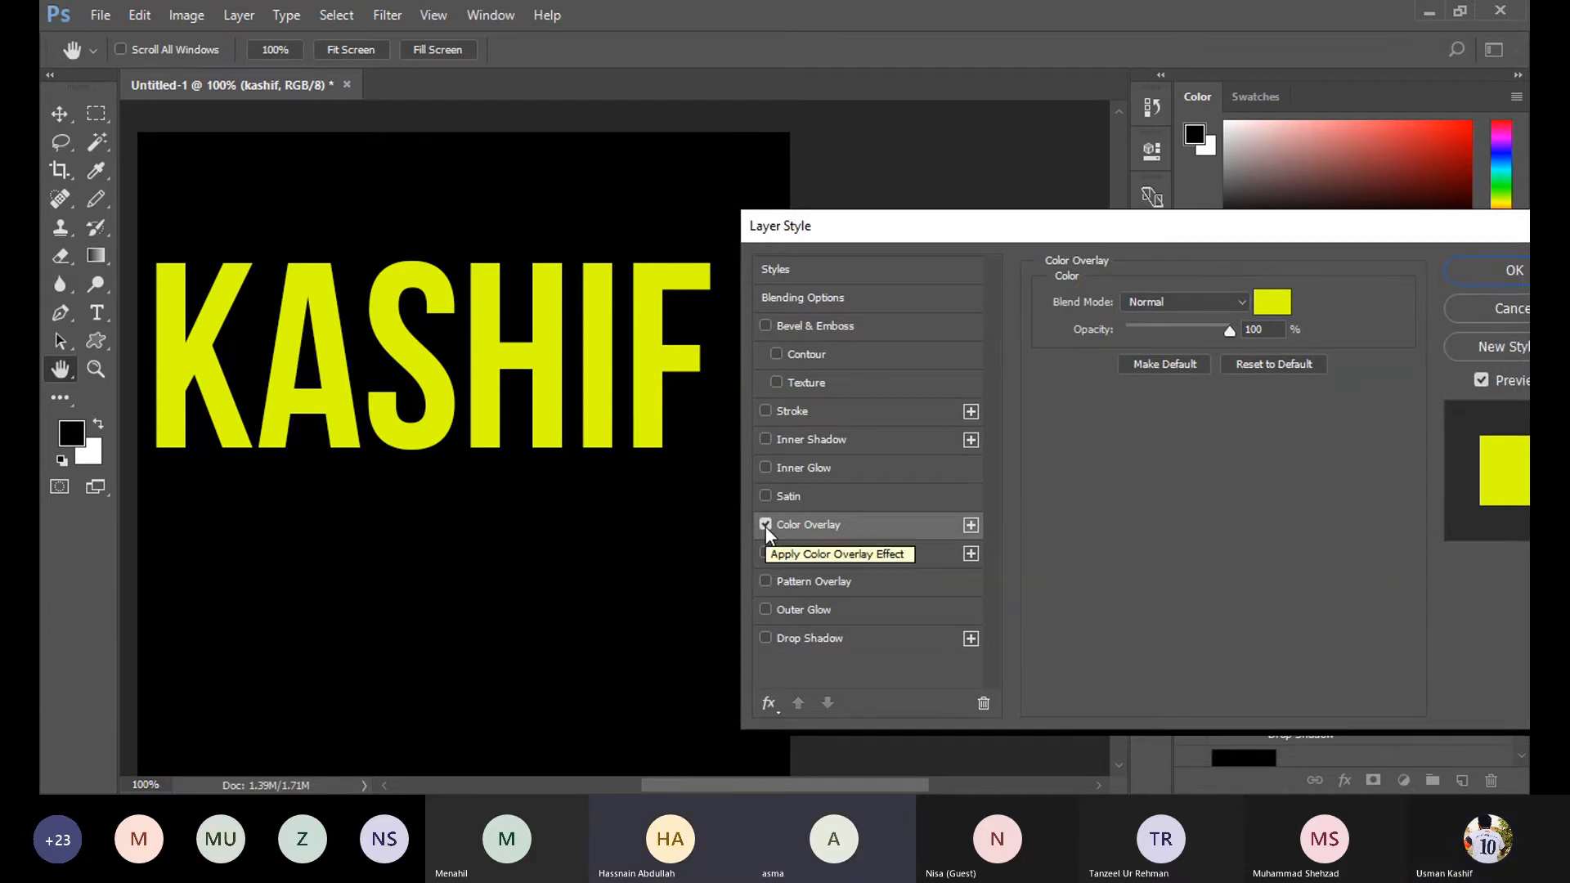
left_click(1474, 305)
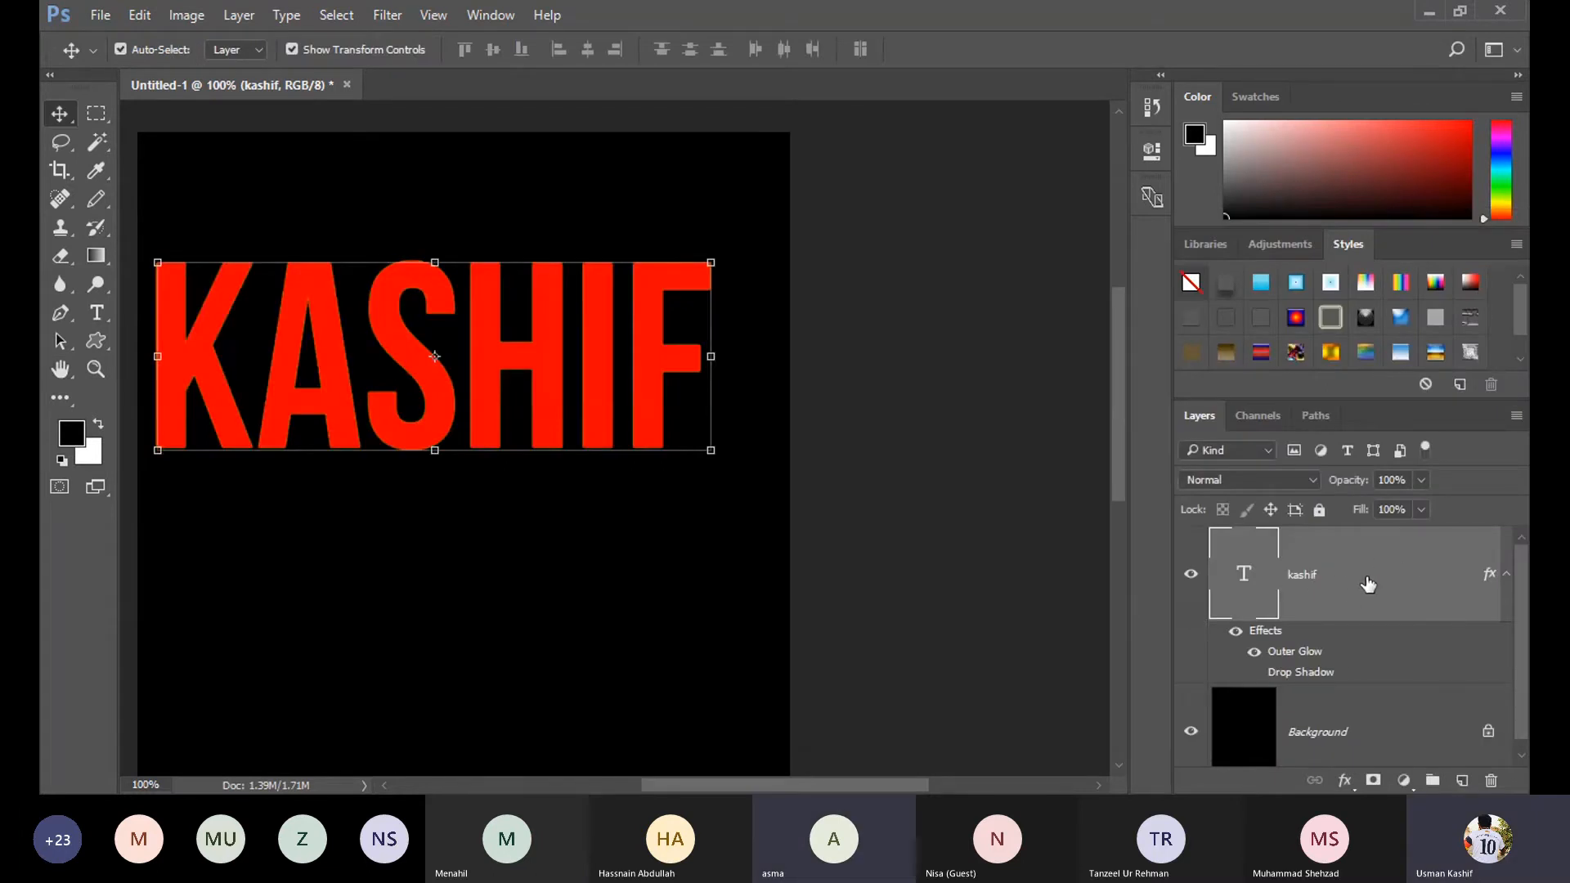
Reopen the blending options of the text layer, uncover the artwork and turn off the outer glow.
right_click(1367, 578)
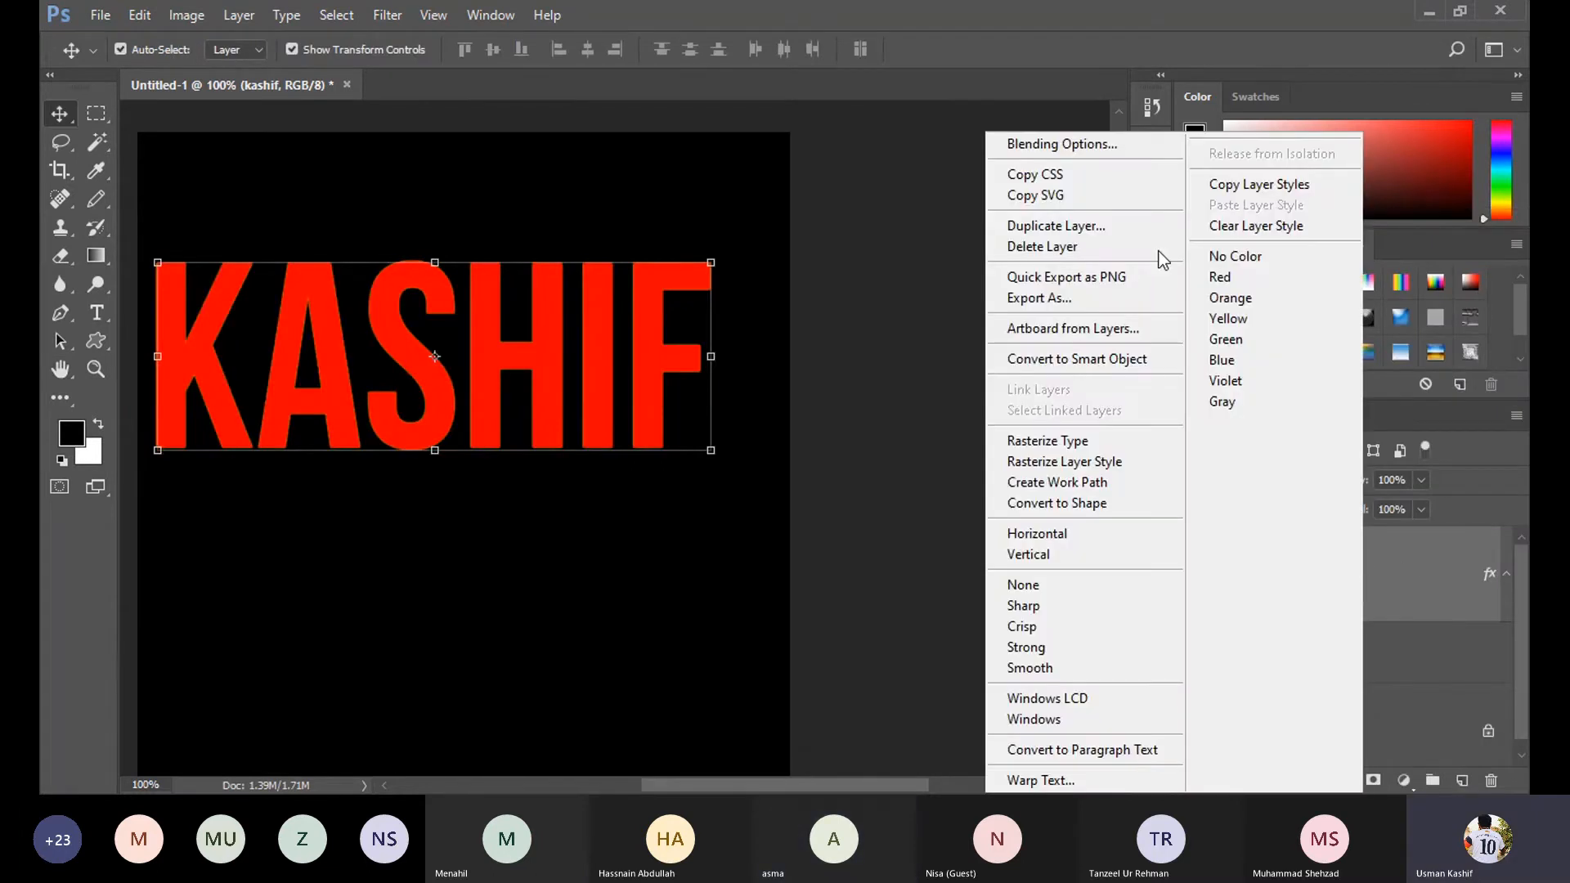
left_click(1023, 143)
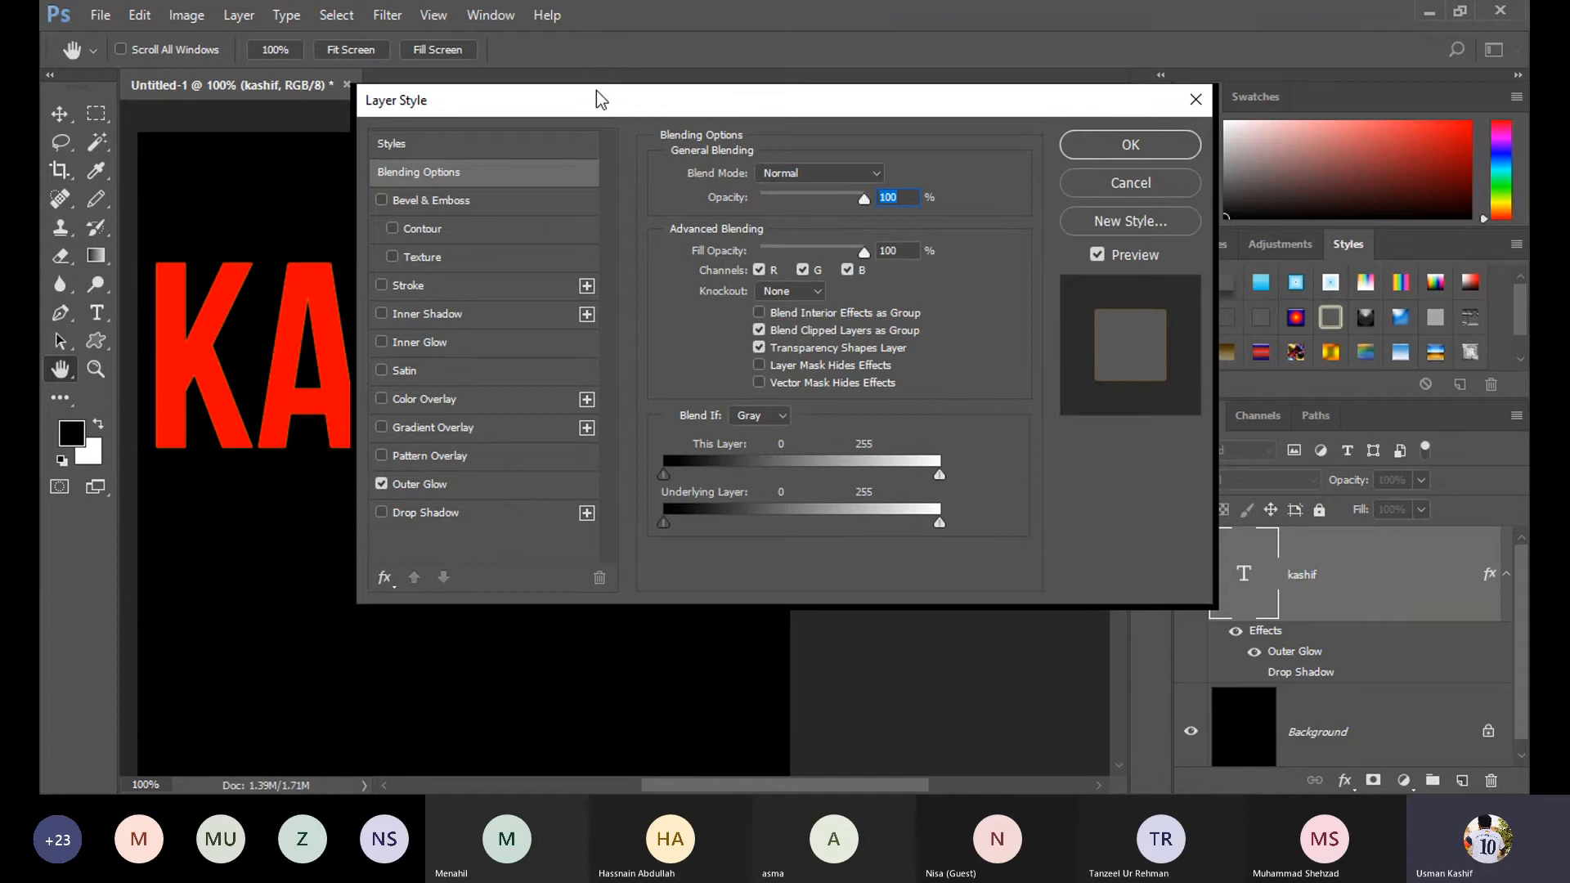
left_click_drag(597, 94, 1082, 235)
left_click(868, 624)
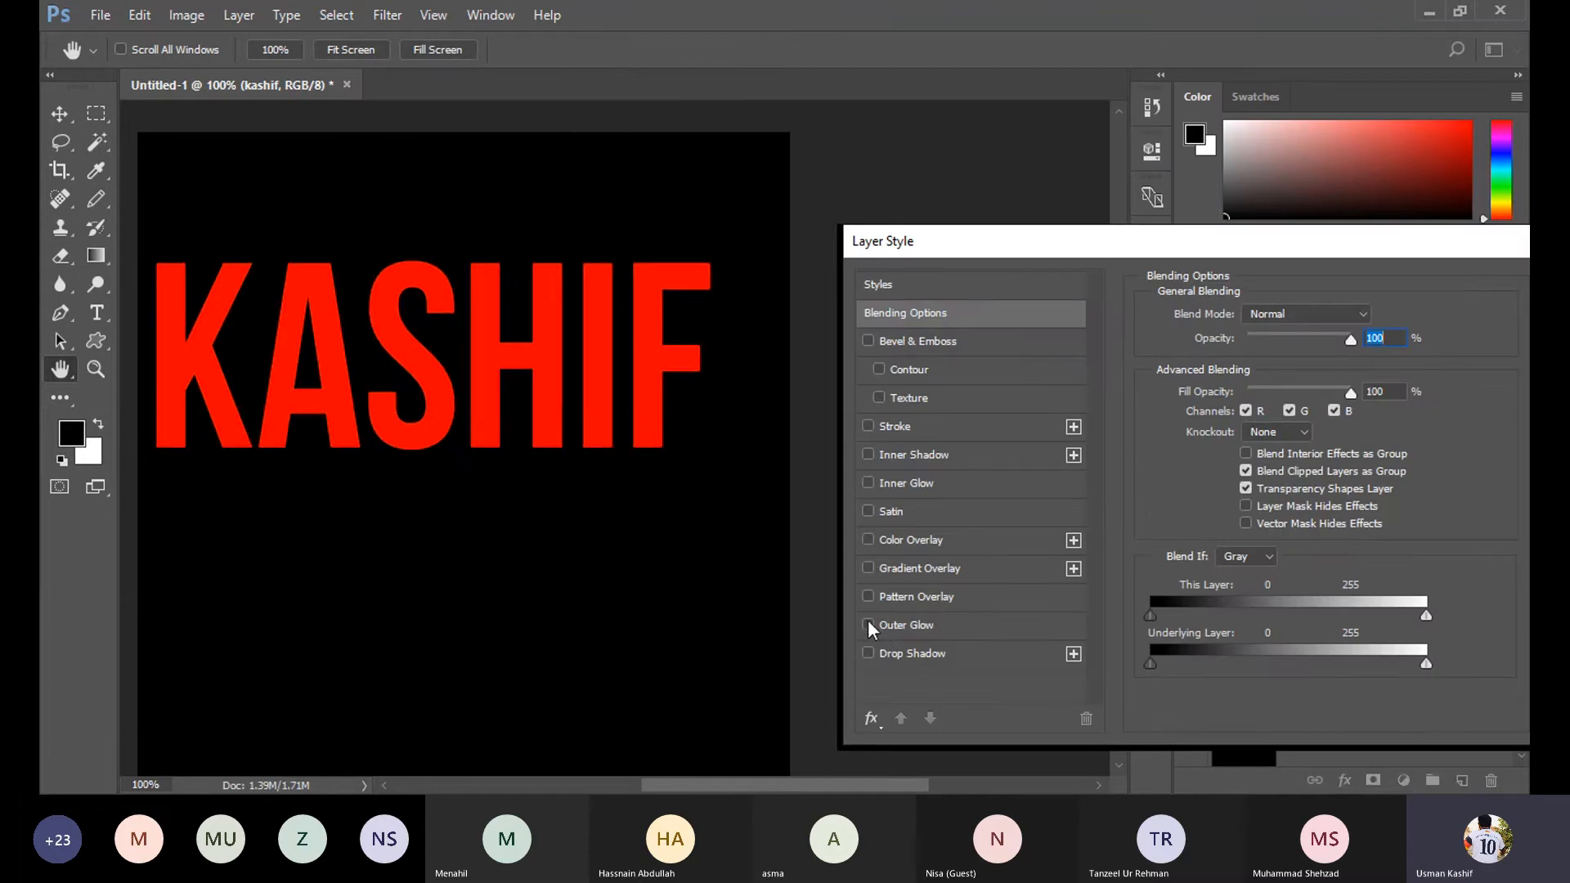
Add a color overlay in blue, 003cff, to the text and reduce its opacity to 70% and on to 0%.
left_click(924, 538)
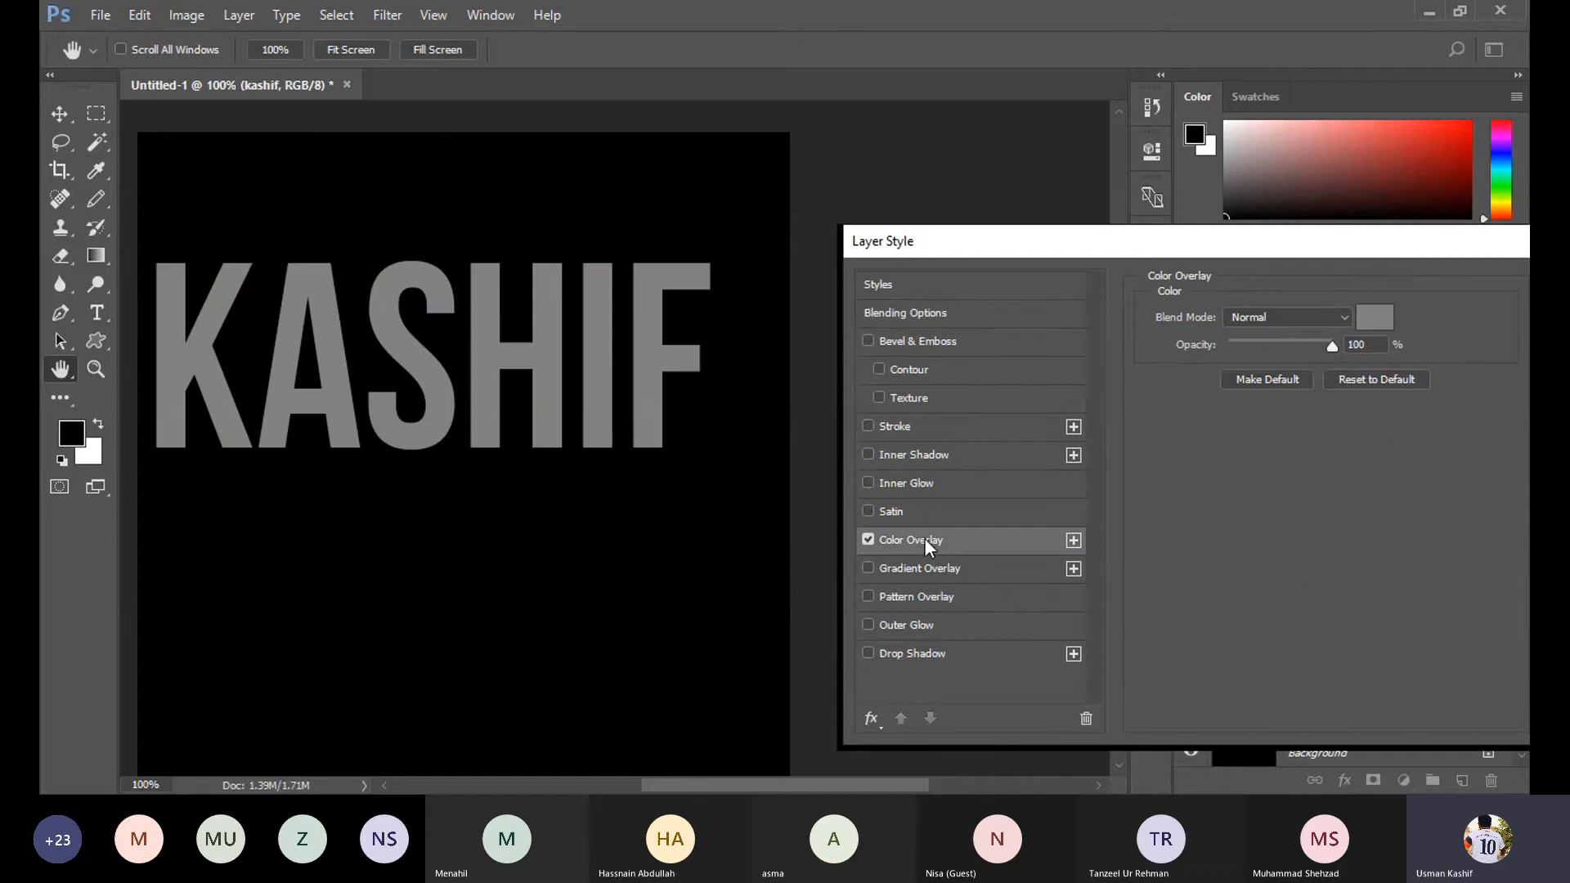
left_click(1373, 319)
left_click_drag(819, 423, 887, 193)
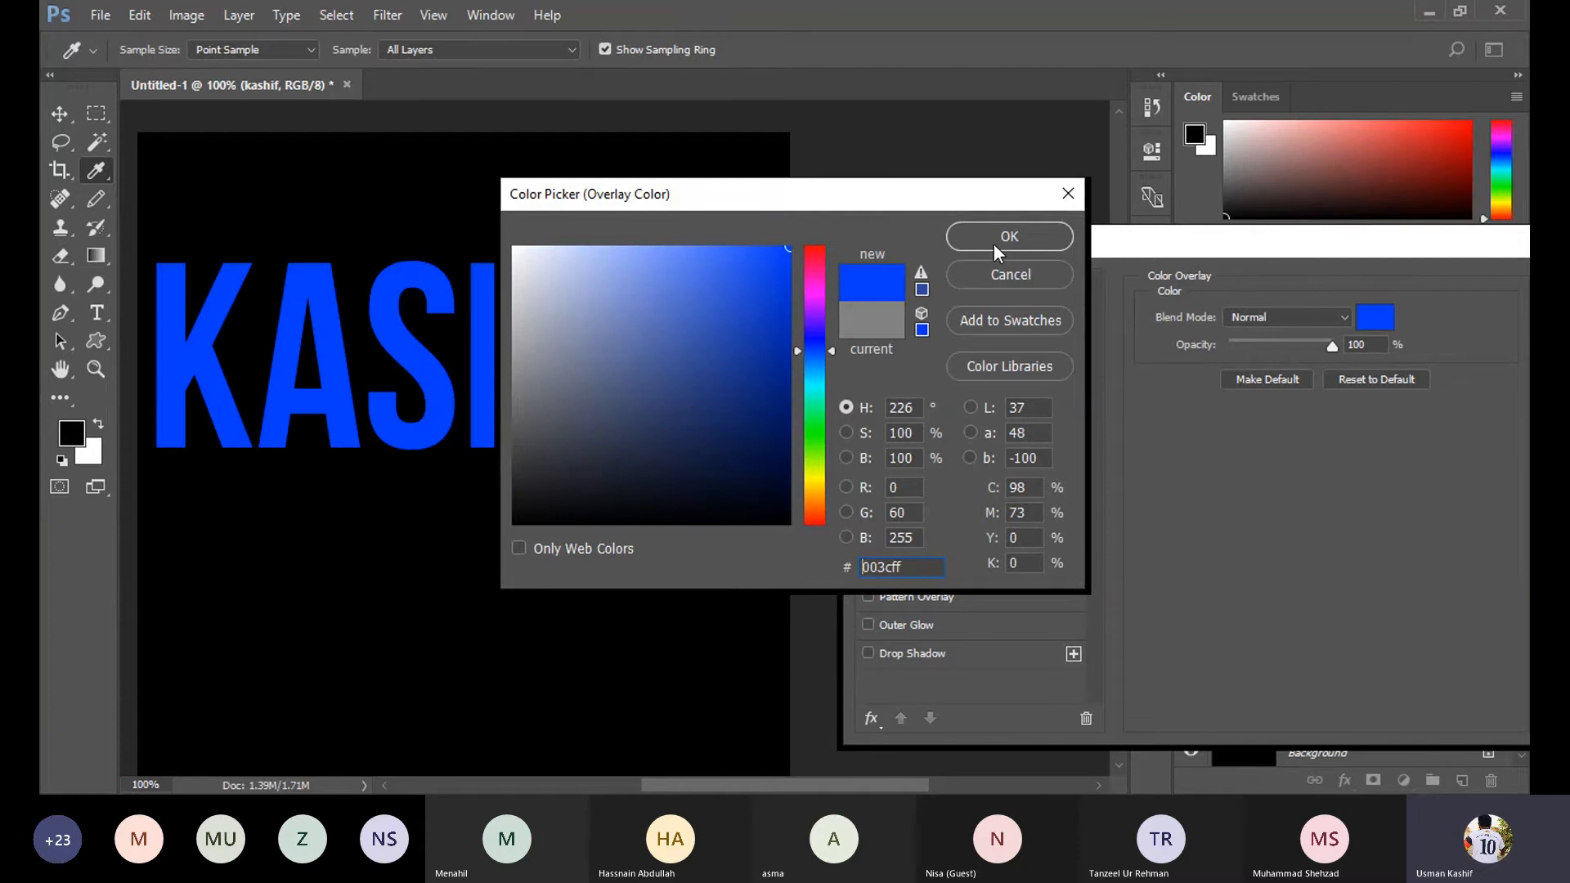
left_click(1014, 239)
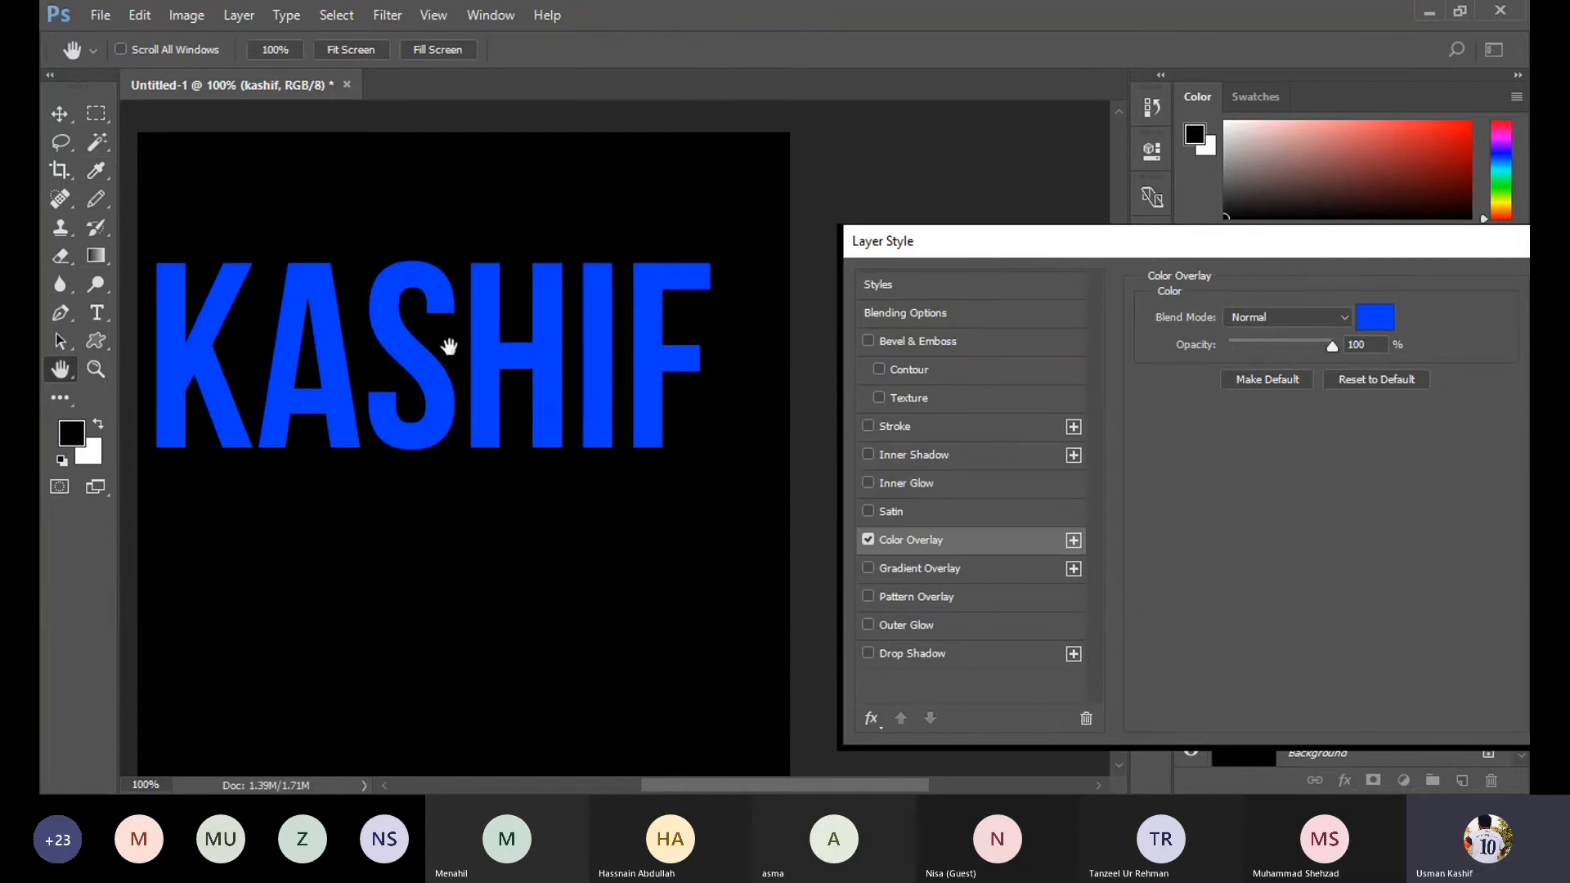
left_click(1302, 345)
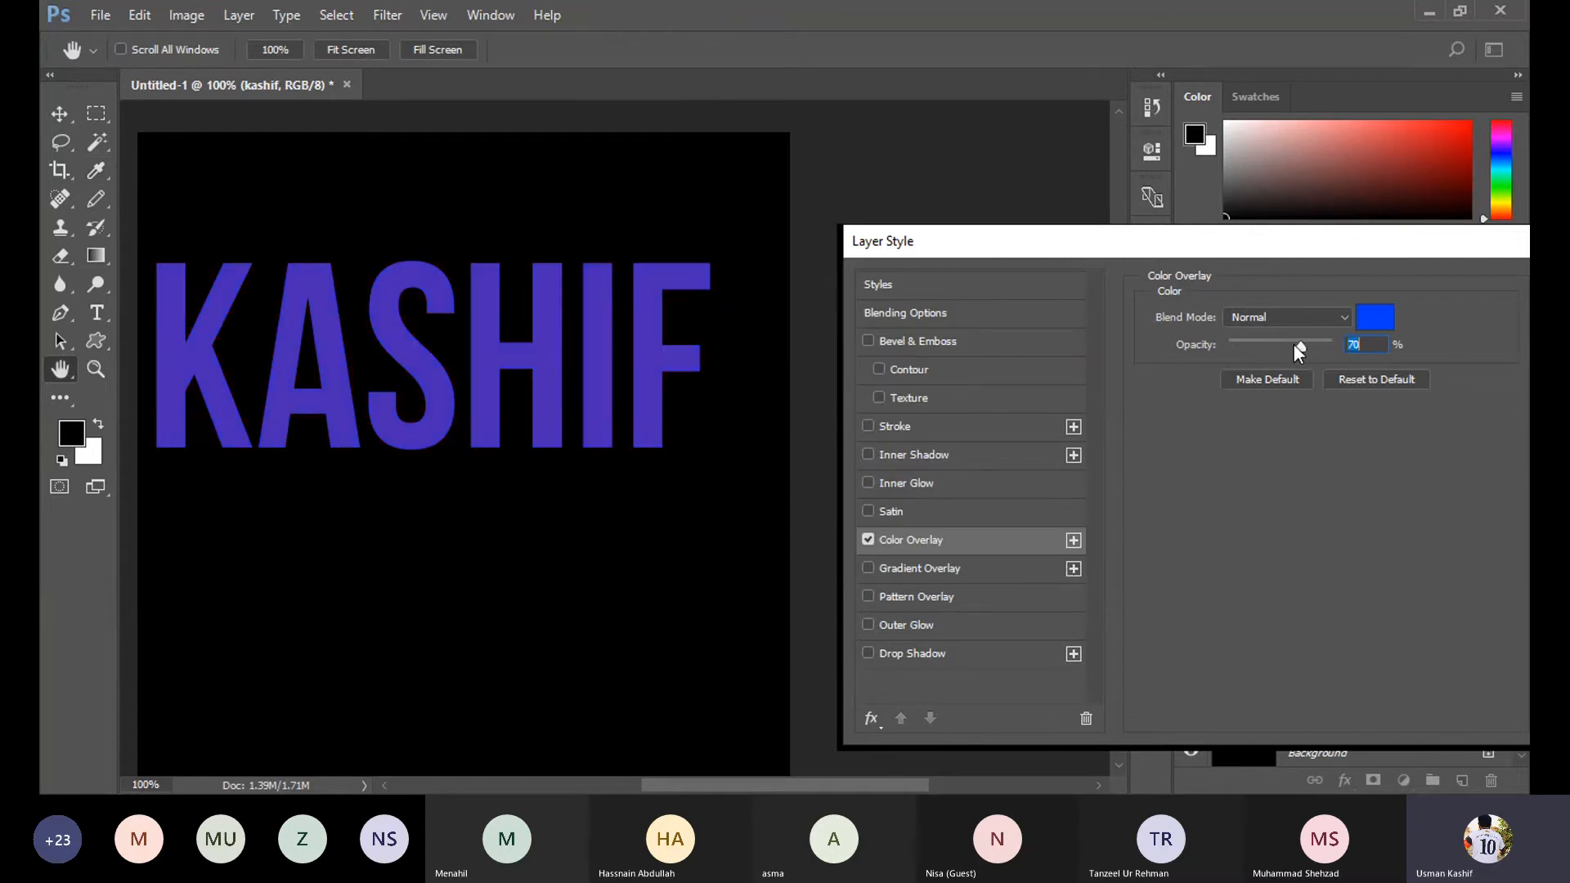
left_click_drag(1293, 343, 1210, 347)
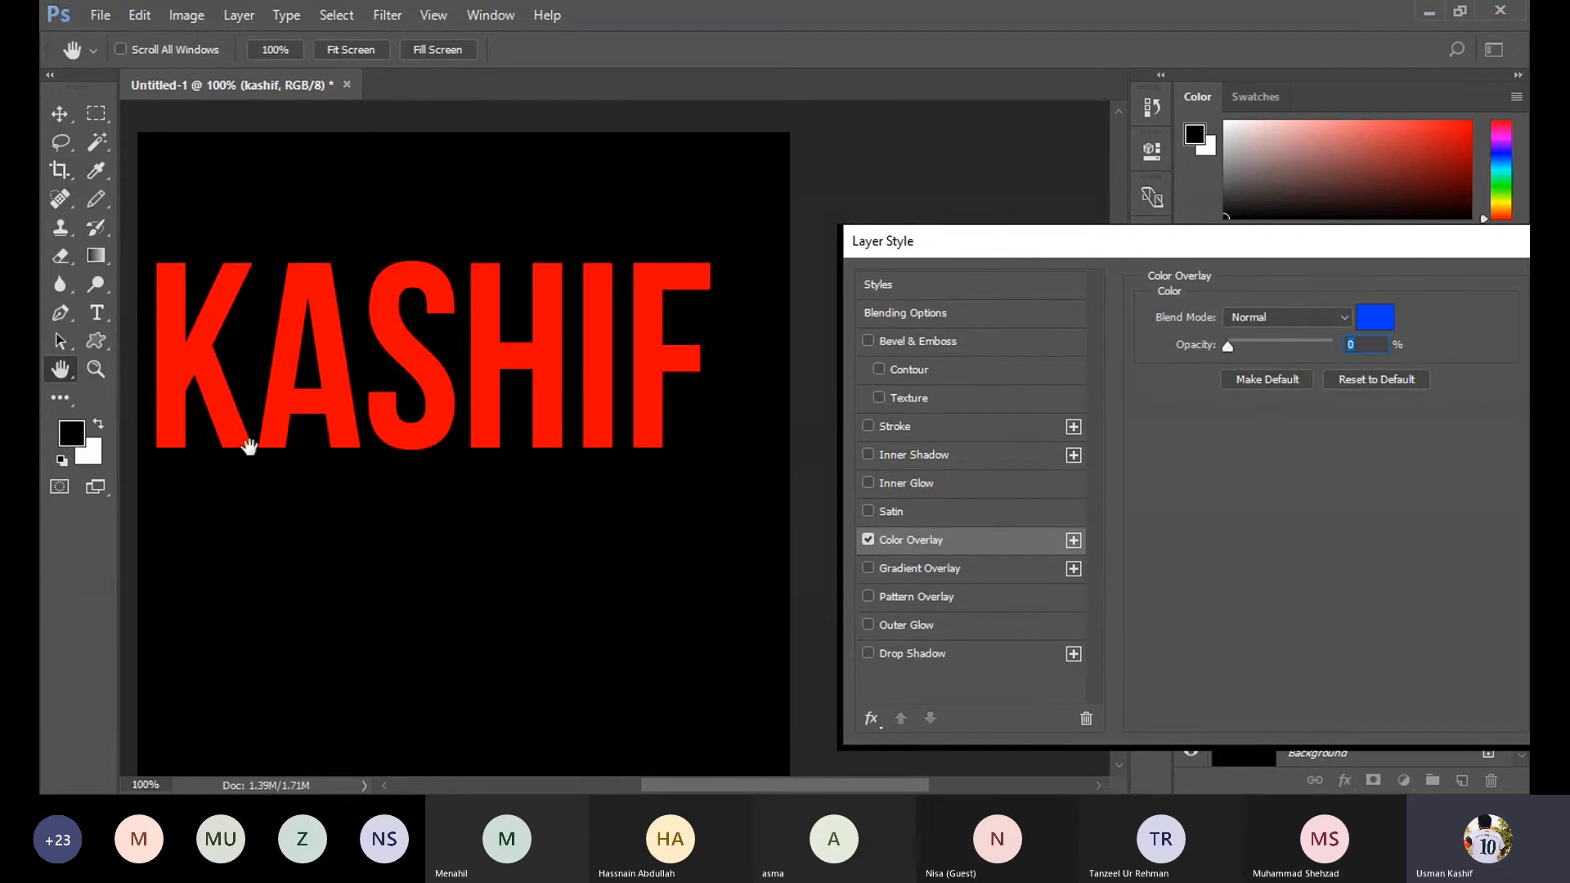
Restore the color overlay's opacity to 100% and cycle its blend mode from Color Burn through to Soft Light.
left_click(1302, 341)
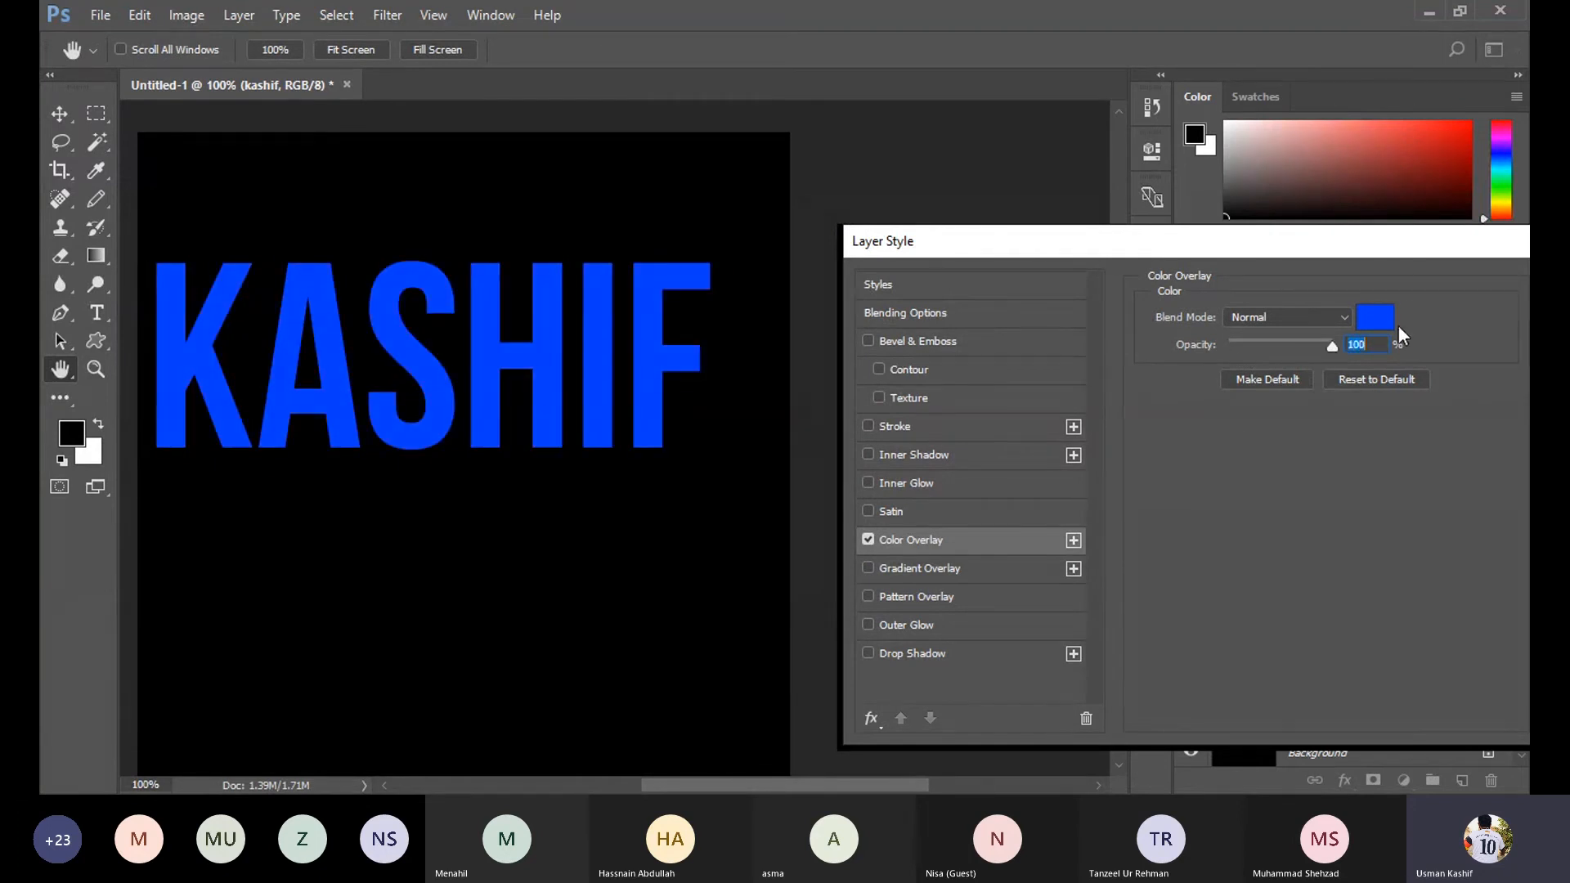
left_click(1302, 316)
left_click(1282, 394)
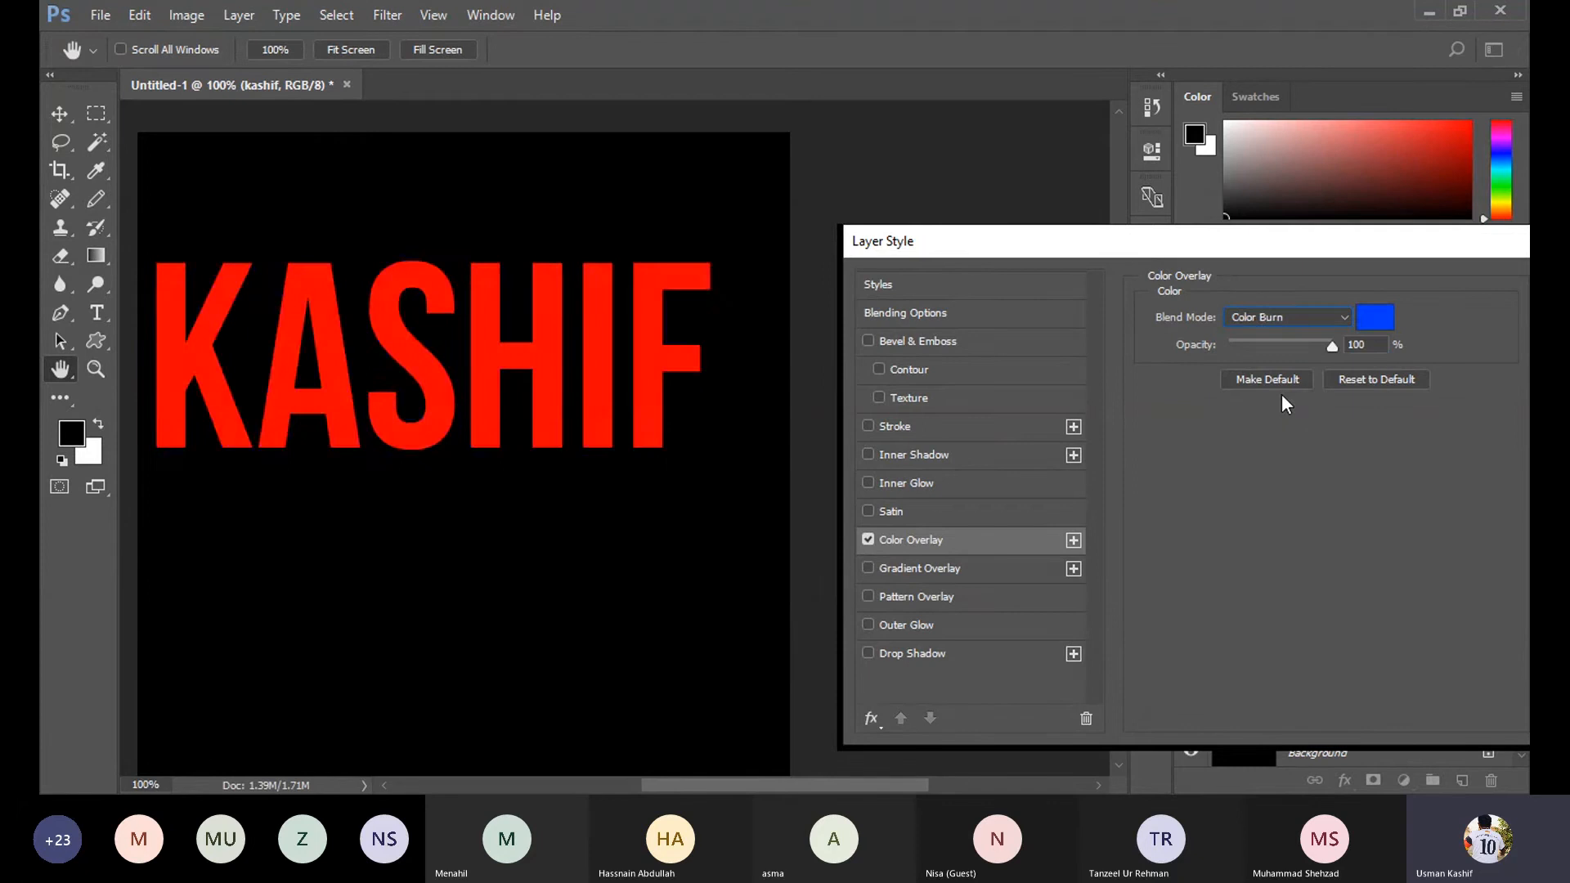
key("Down")
key("Down")
key("Down")
key("Down")
key("Down")
key("Down")
key("Down")
key("Down")
key("Down")
Return the color overlay's blend mode to Normal and turn the overlay off.
left_click(1323, 318)
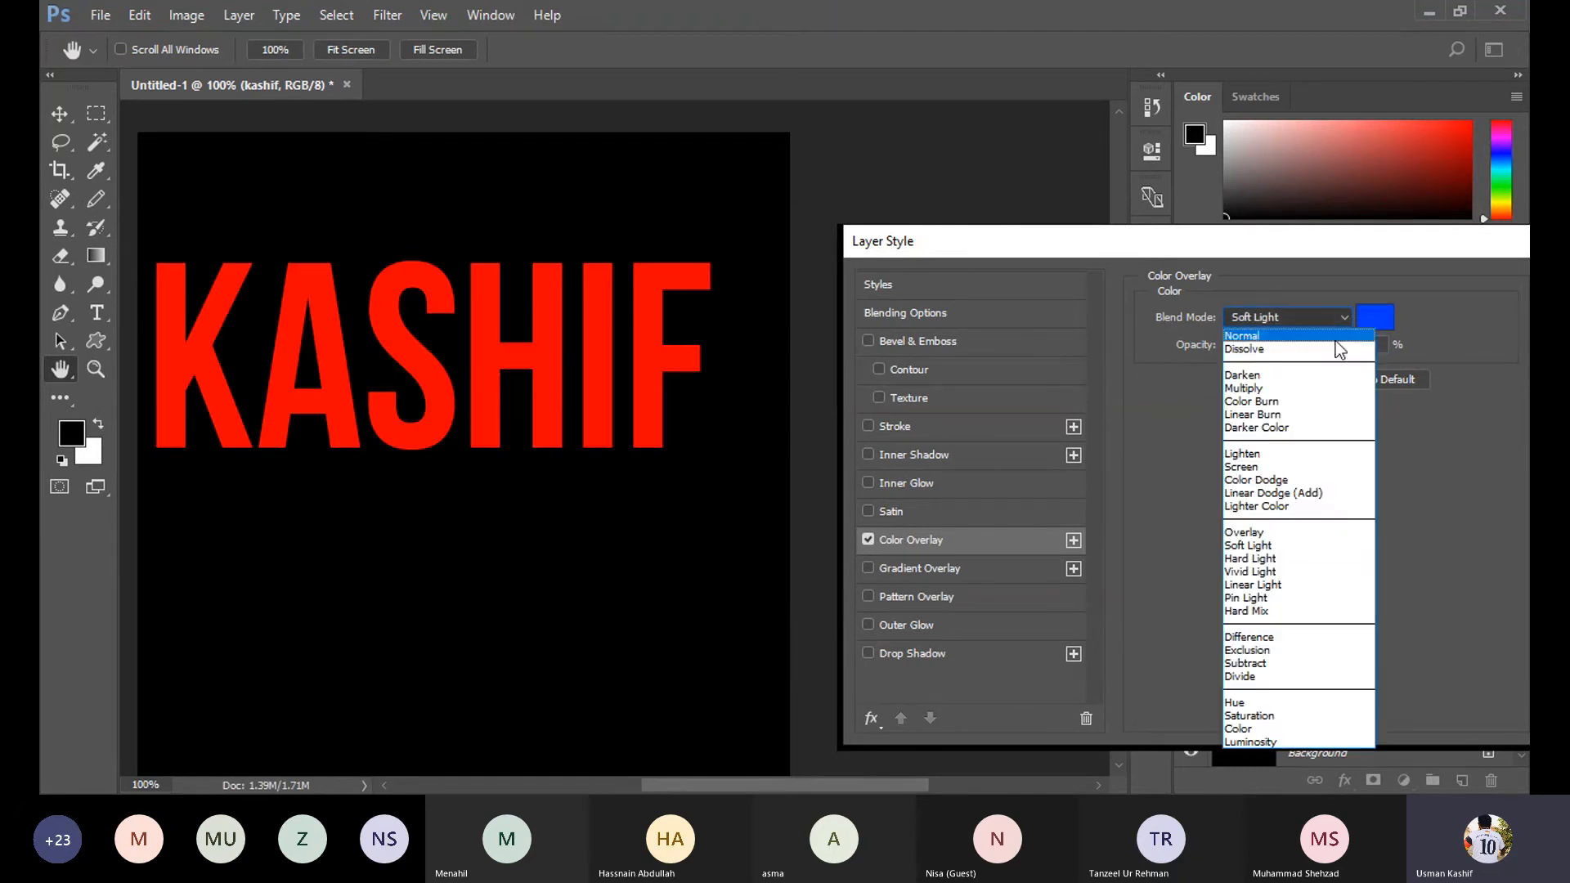
left_click(1320, 337)
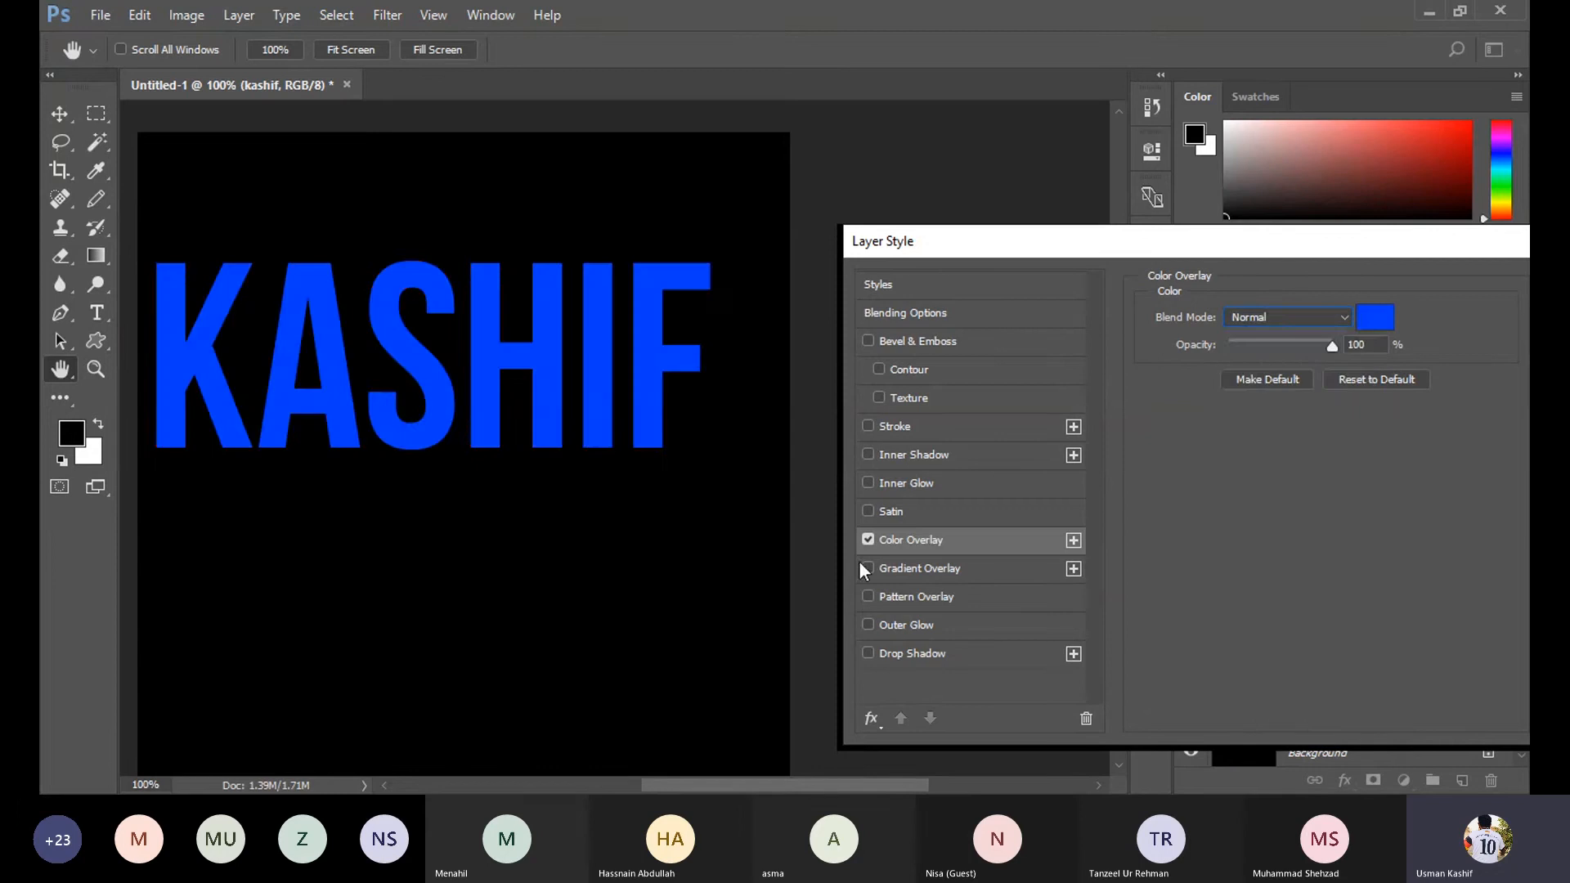
left_click(867, 541)
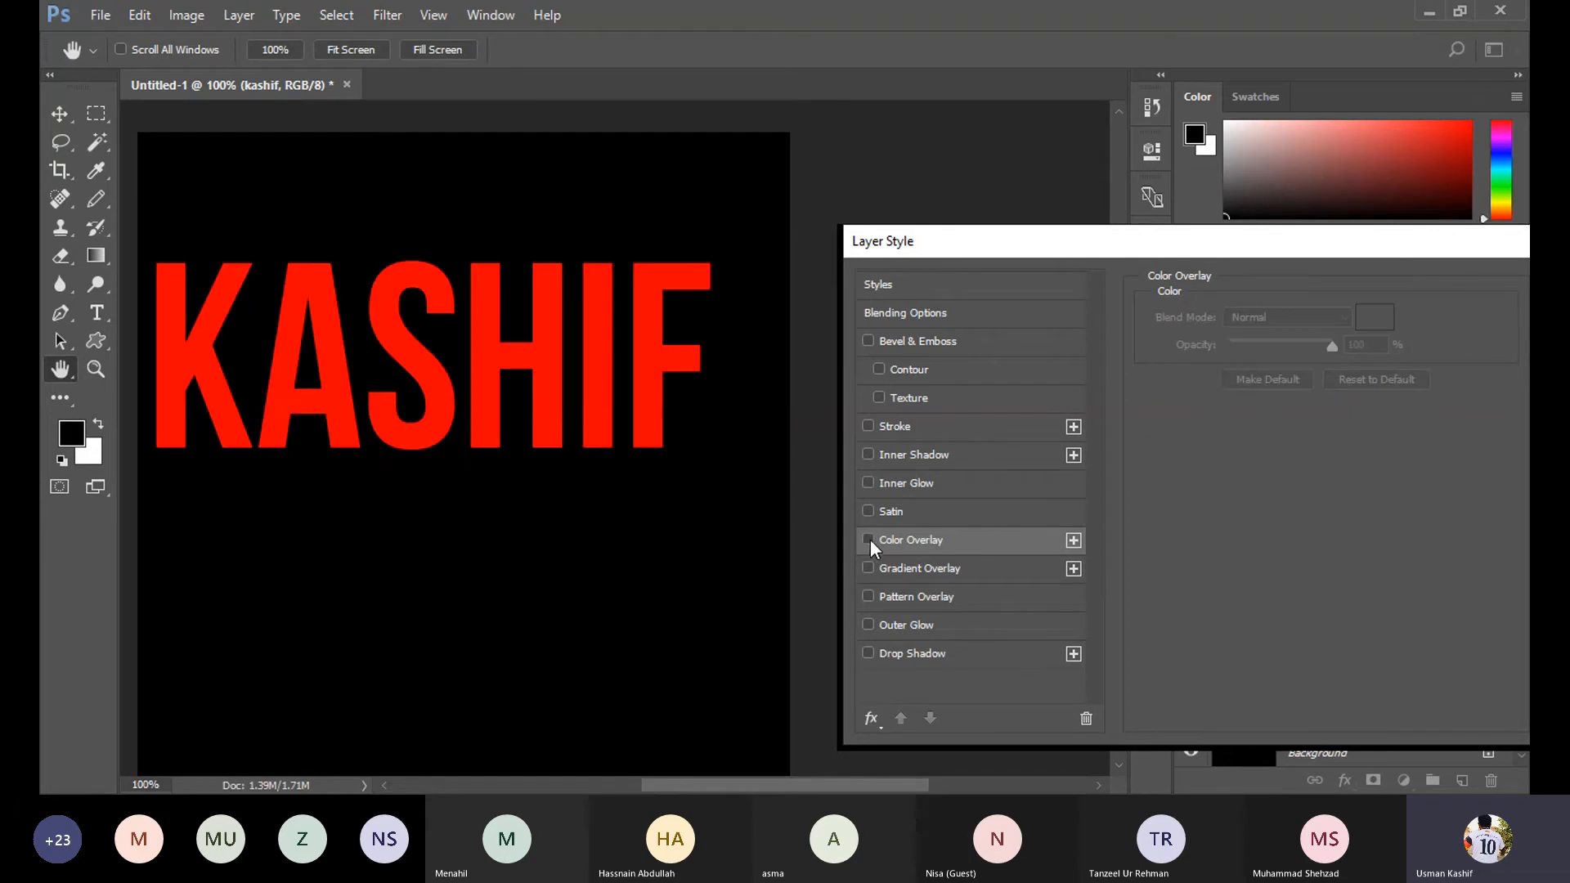
Add a gradient overlay to the text, trying the Yellow, Violet, Orange, Blue preset before applying the solid rainbow preset.
left_click(919, 569)
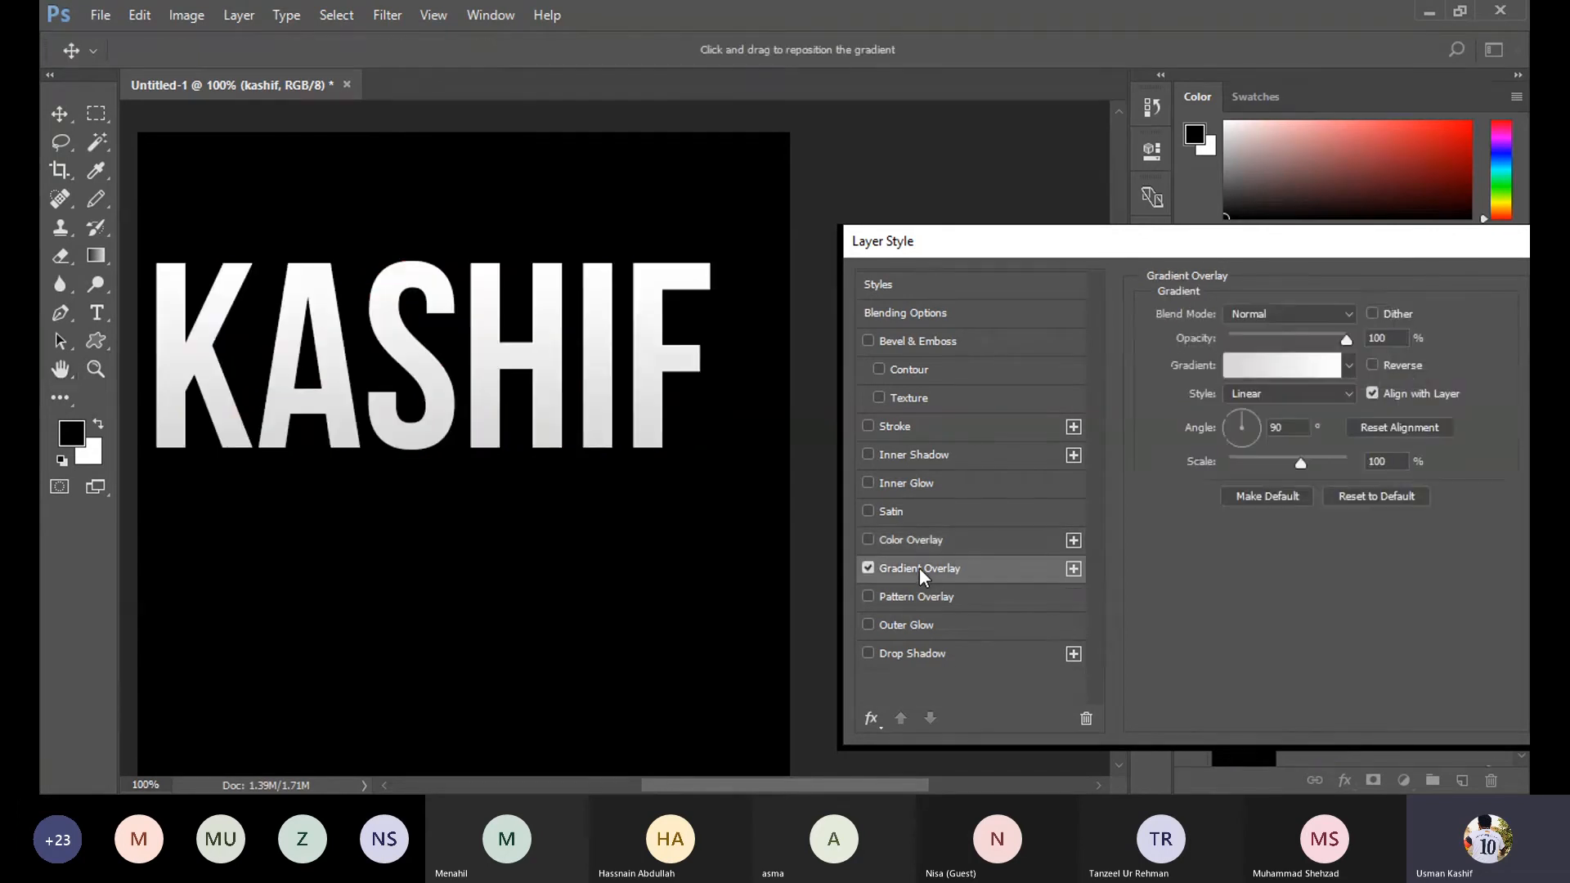
left_click(1348, 365)
left_click(1281, 446)
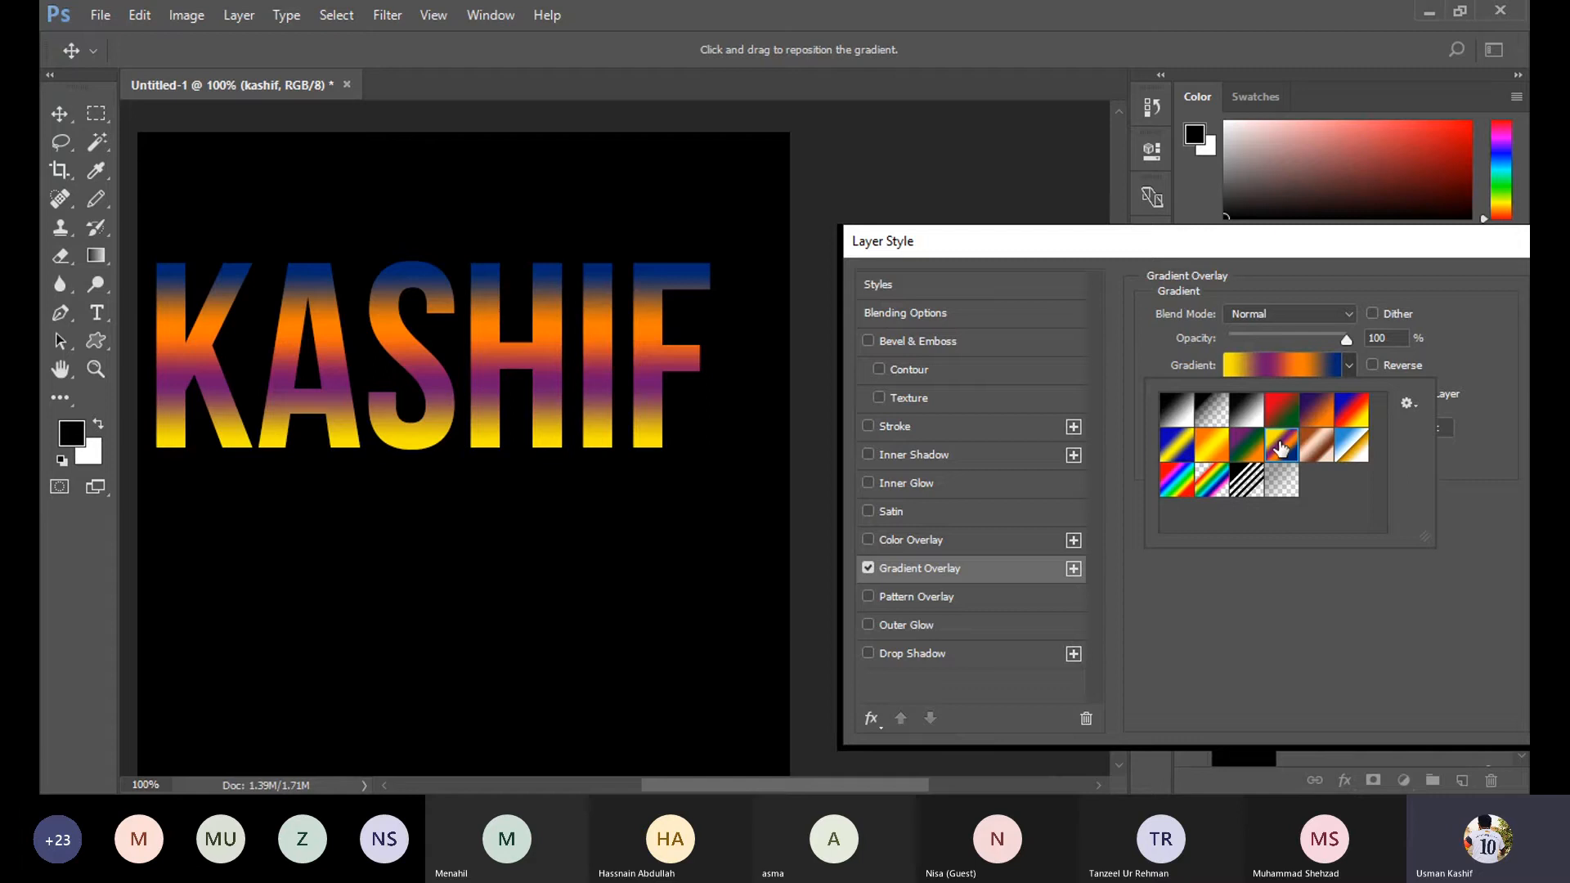
left_click(1222, 489)
left_click(1186, 496)
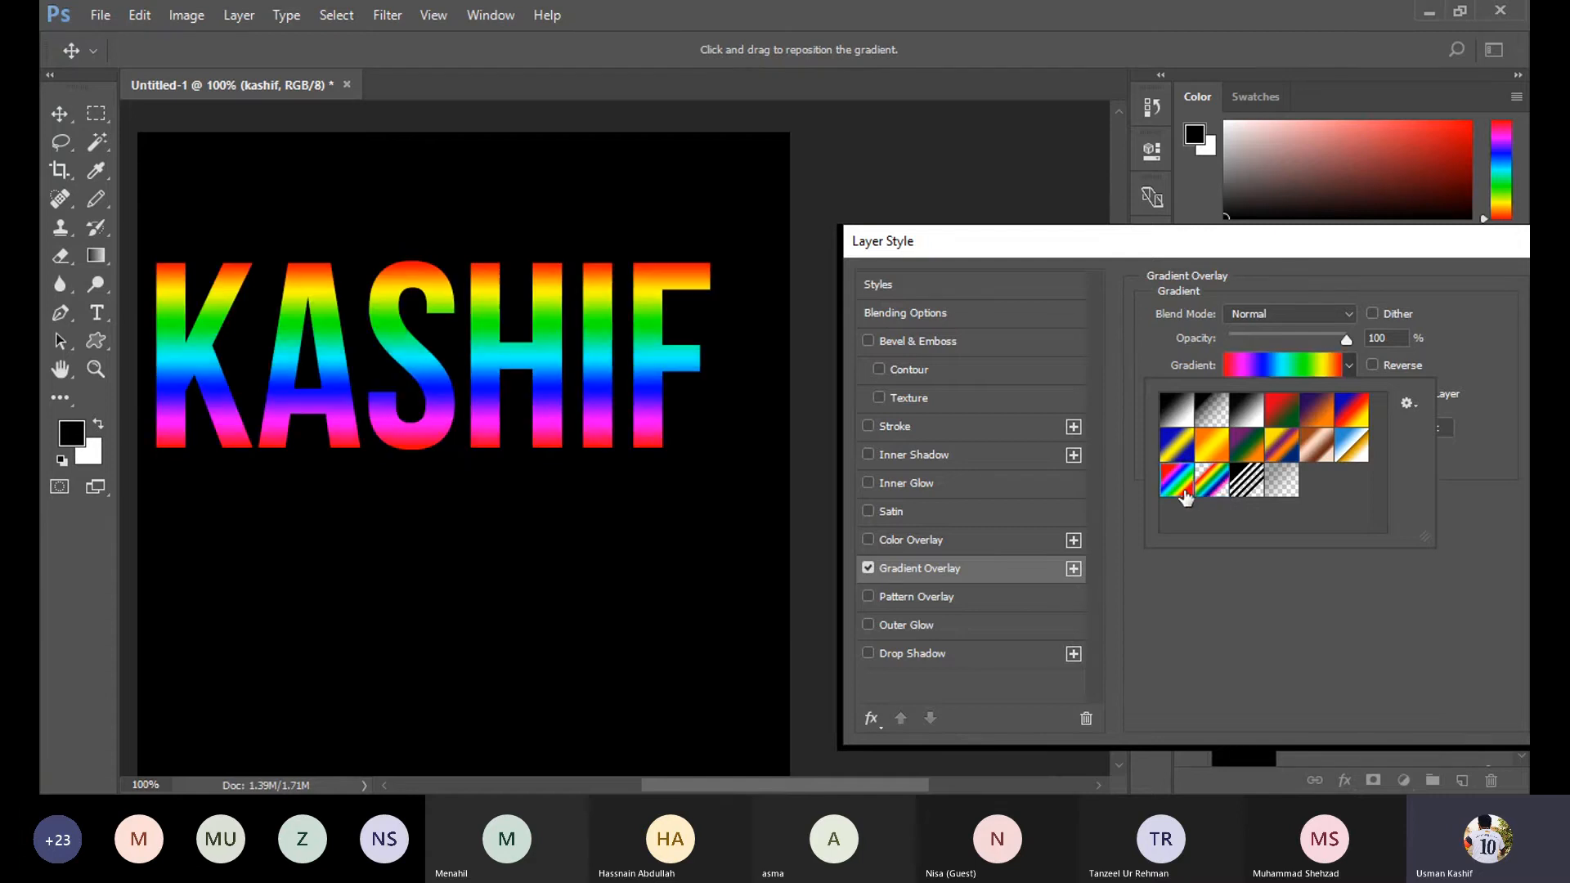
left_click(1234, 628)
Set the gradient overlay's scale to 150% and angle to -16°, and change its style to Radial and on to Reflected.
left_click_drag(1255, 427, 1356, 453)
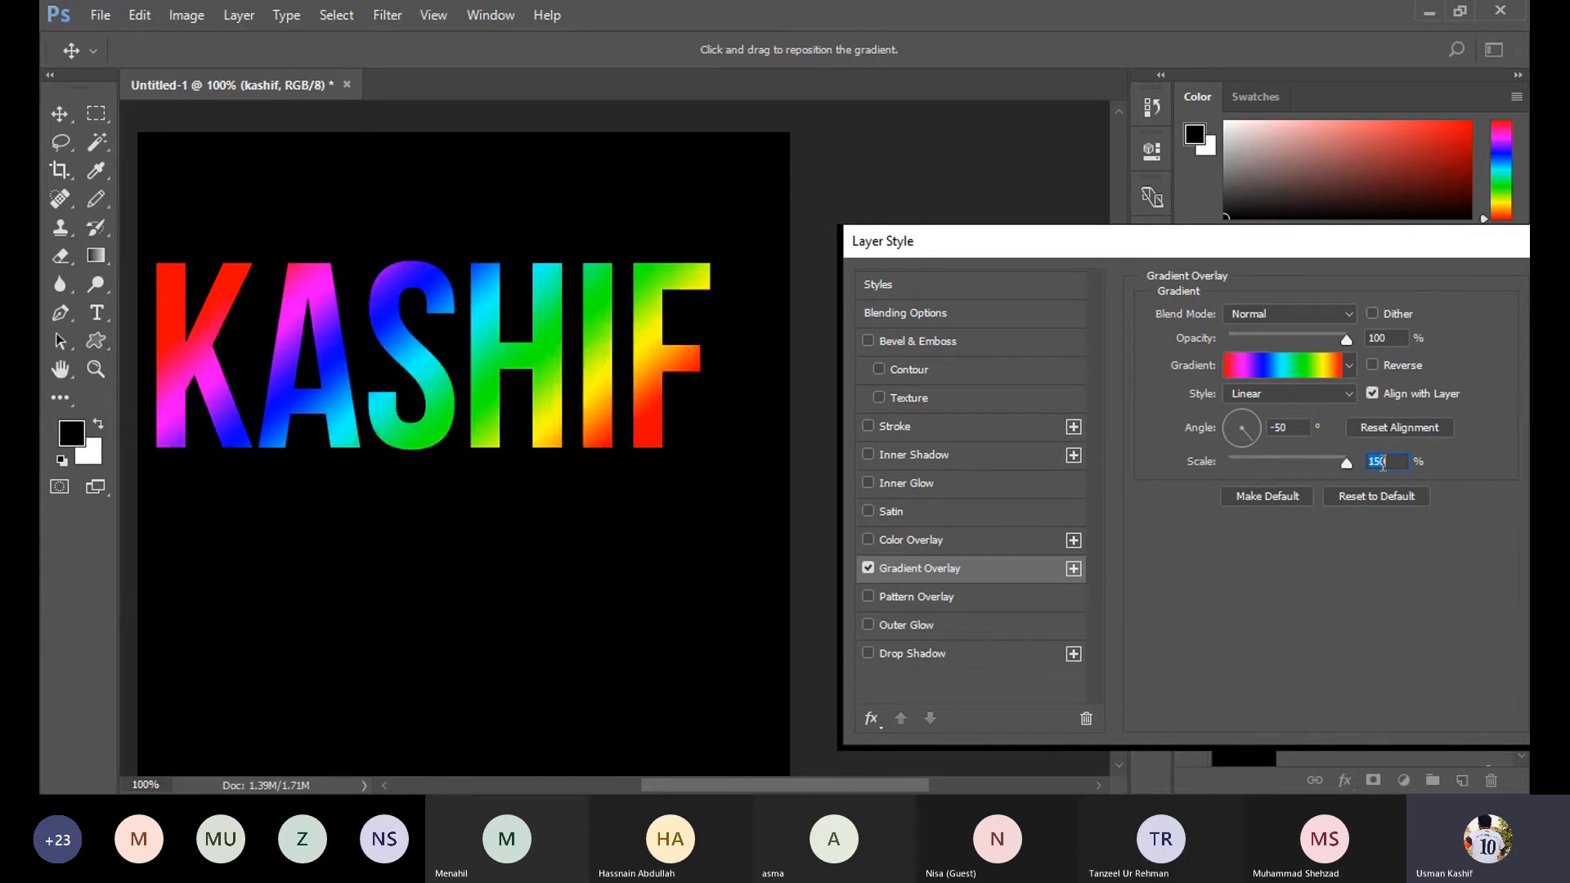
left_click(1250, 429)
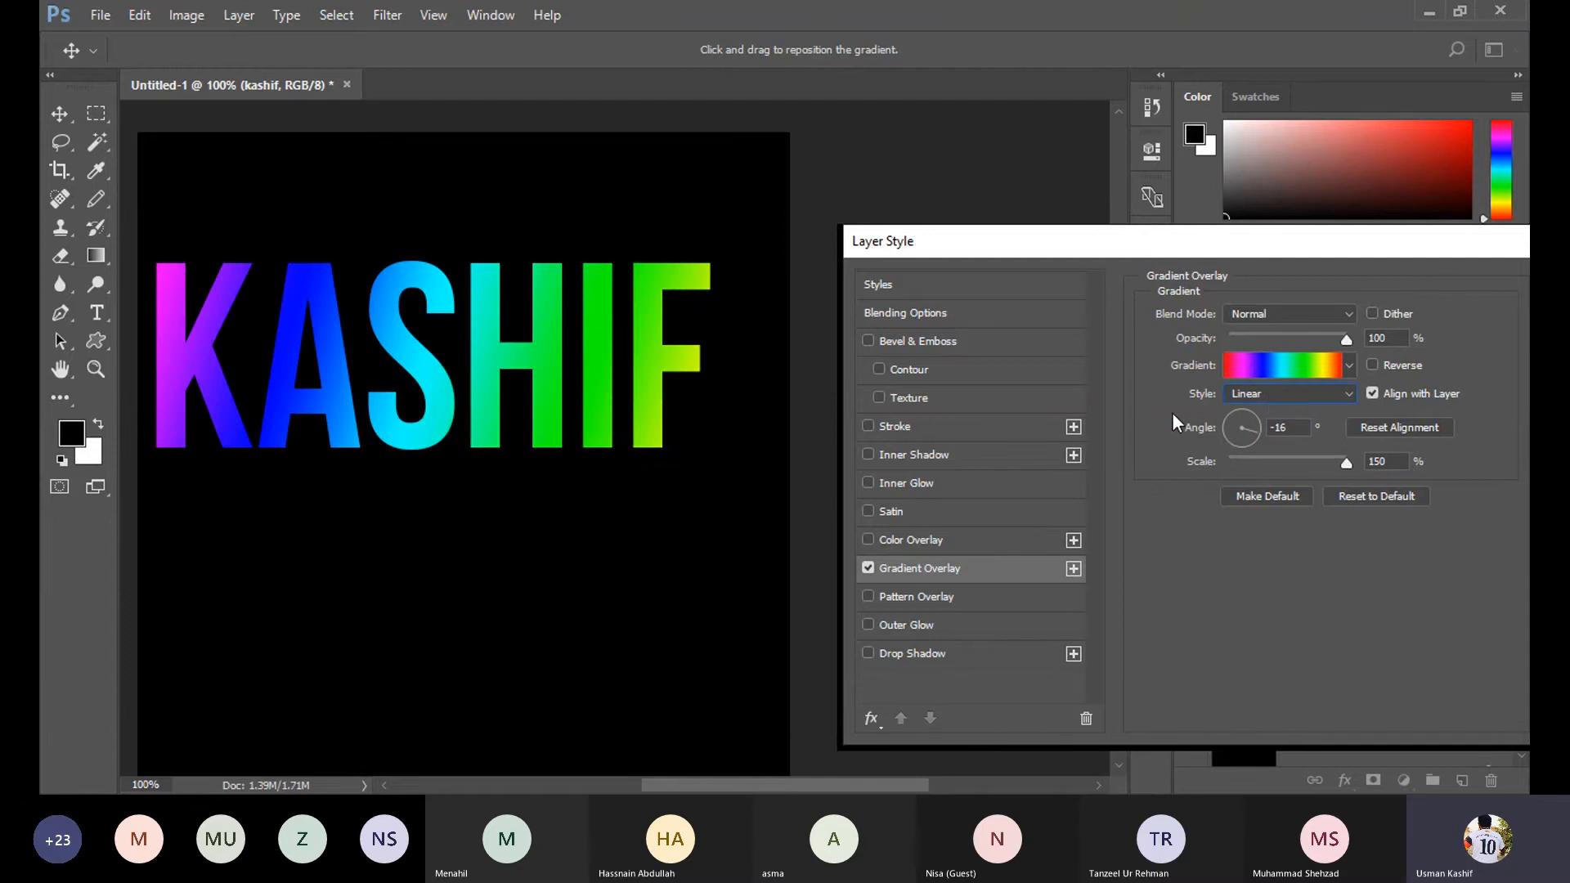
left_click(1282, 391)
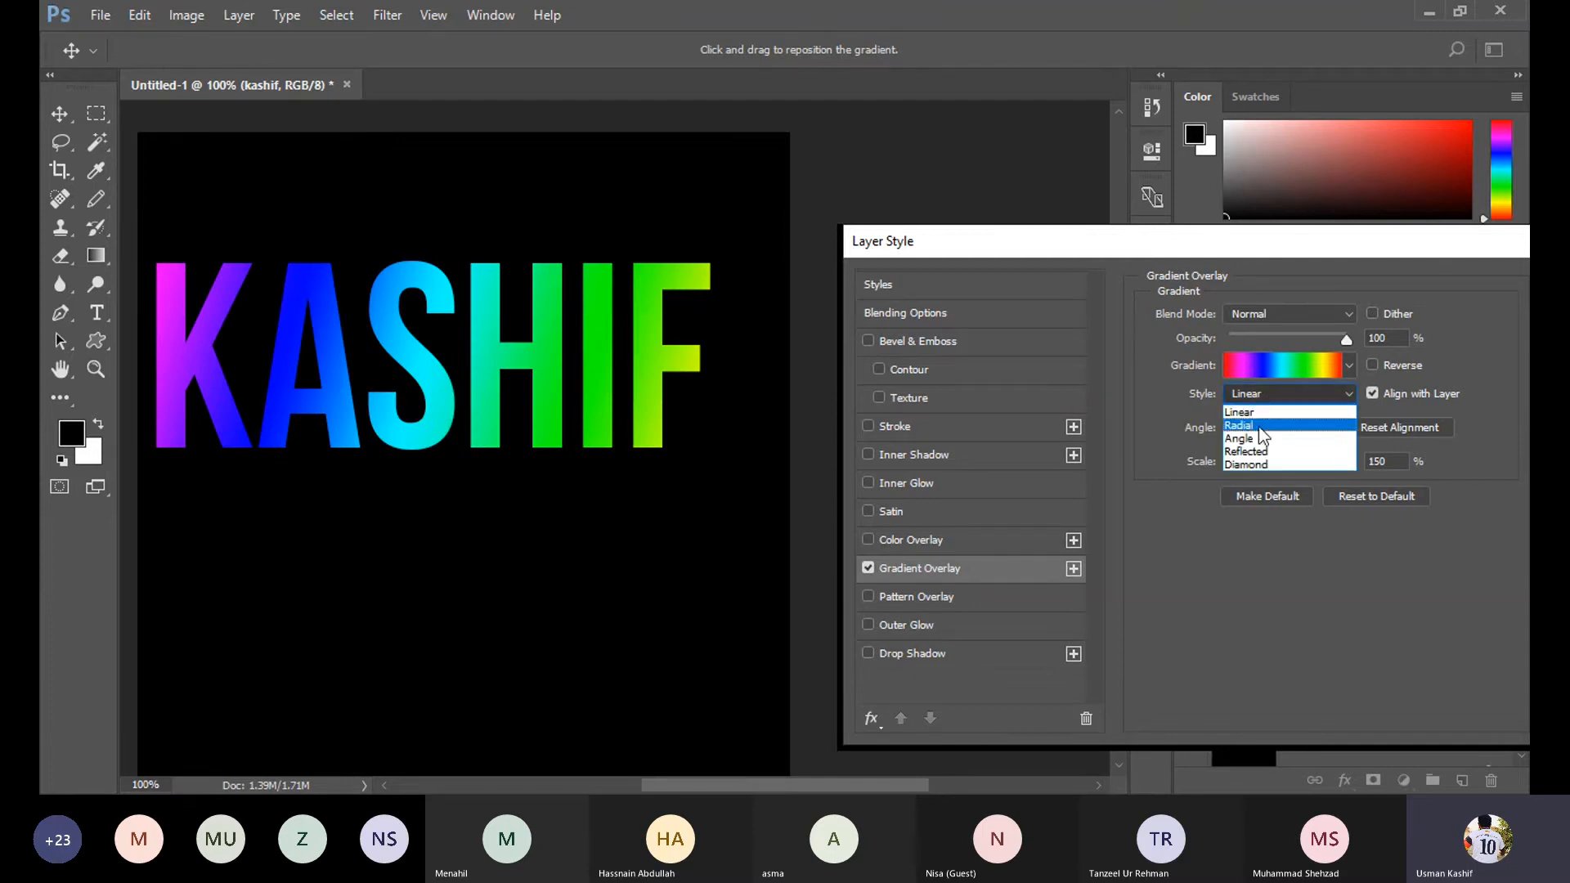
left_click(1259, 425)
left_click(1278, 396)
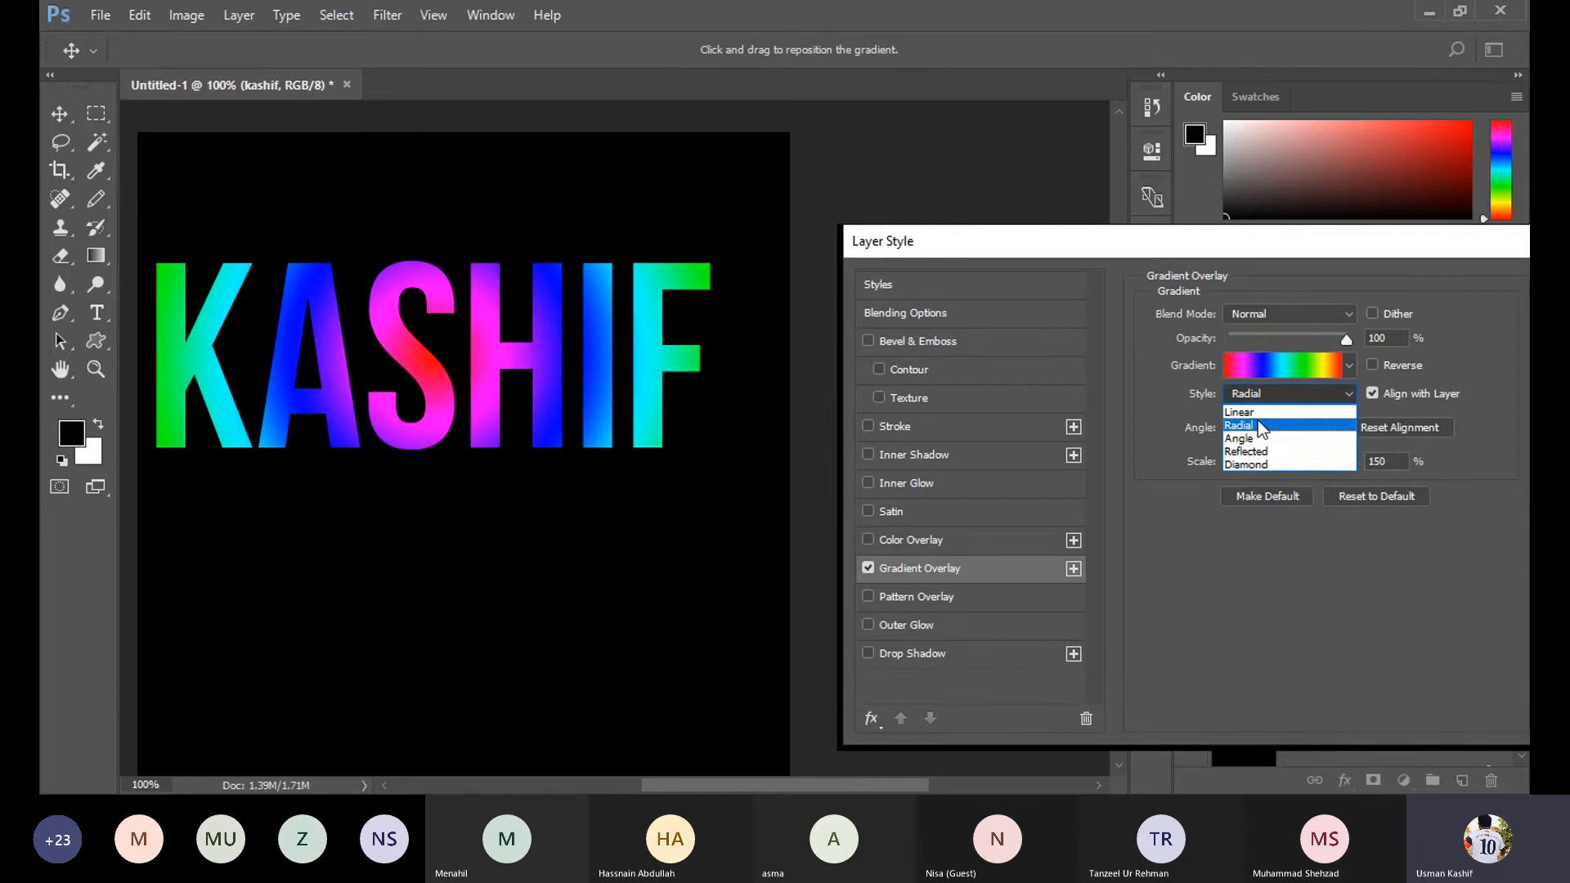
left_click(1249, 449)
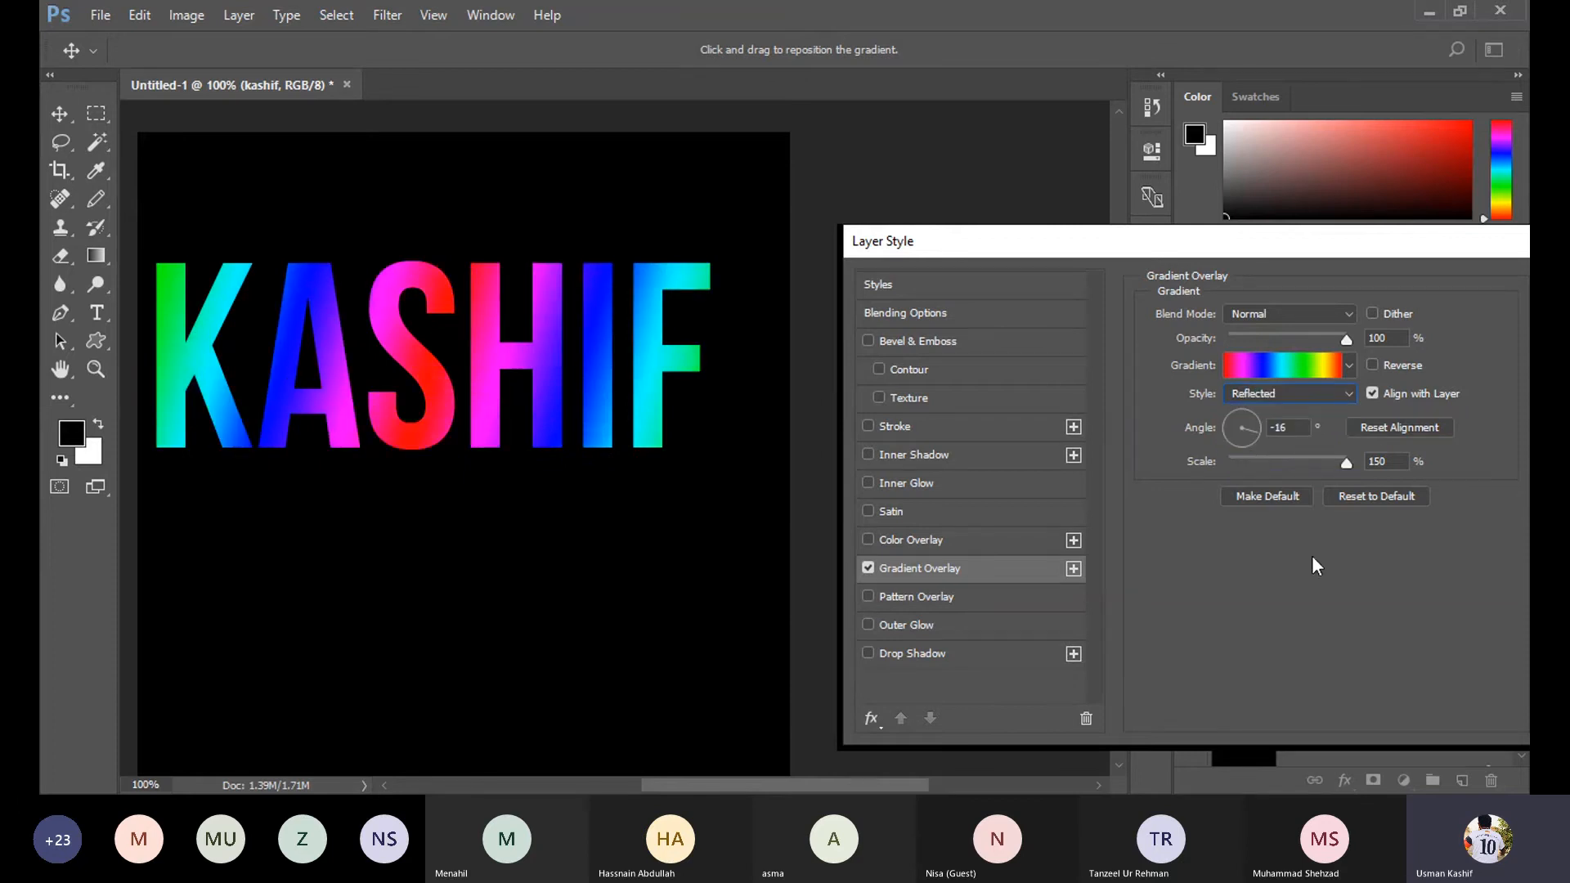
Toggle the gradient overlay's Reverse option on and off to compare both directions.
left_click(1373, 366)
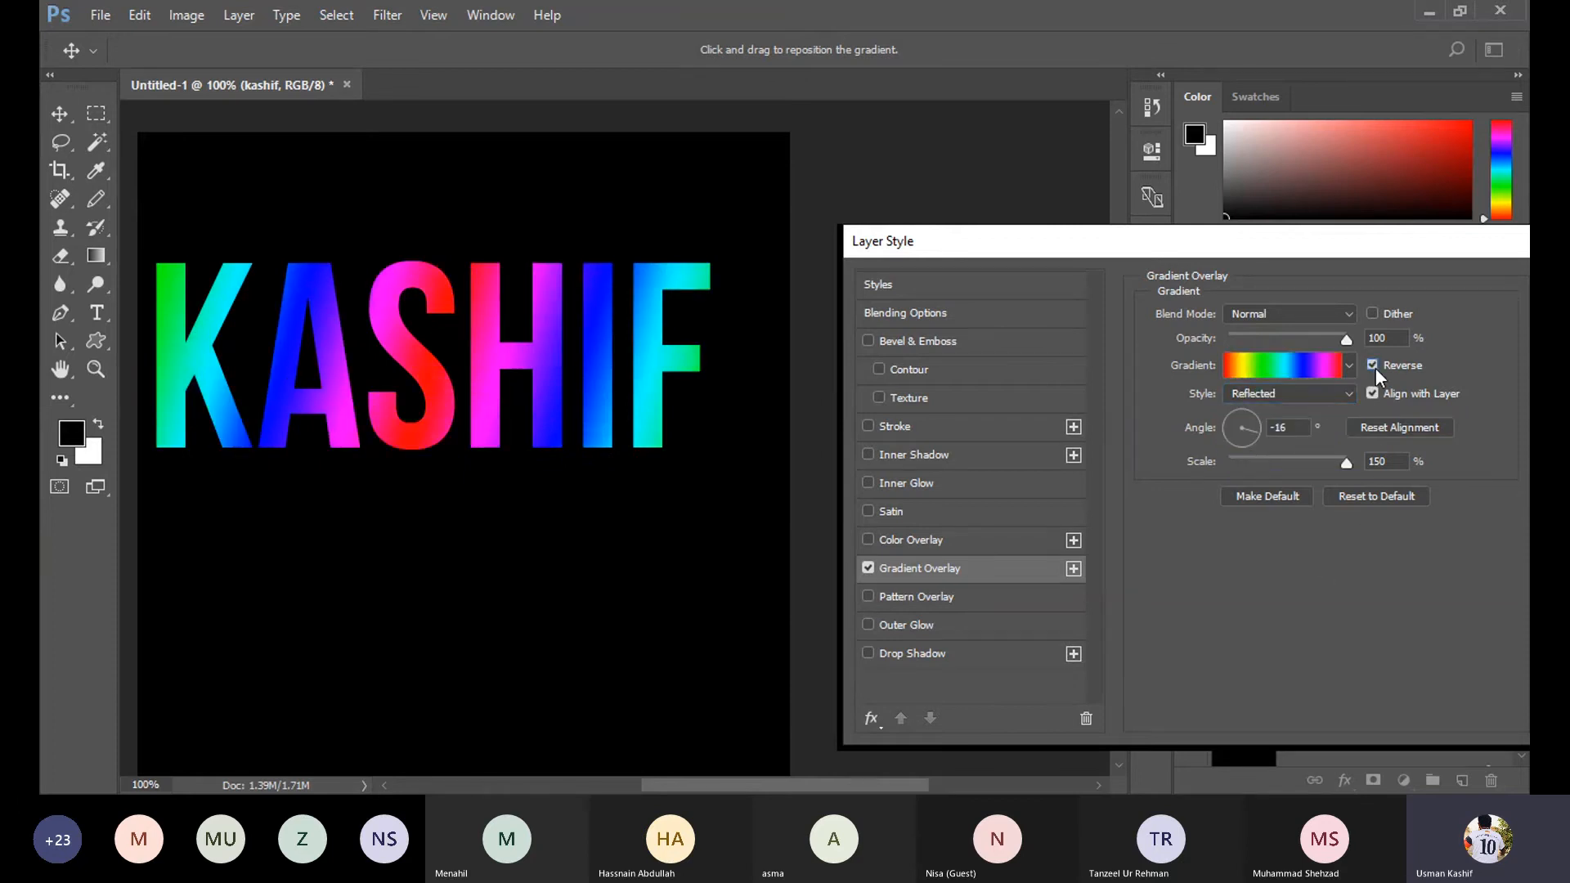
left_click(1374, 366)
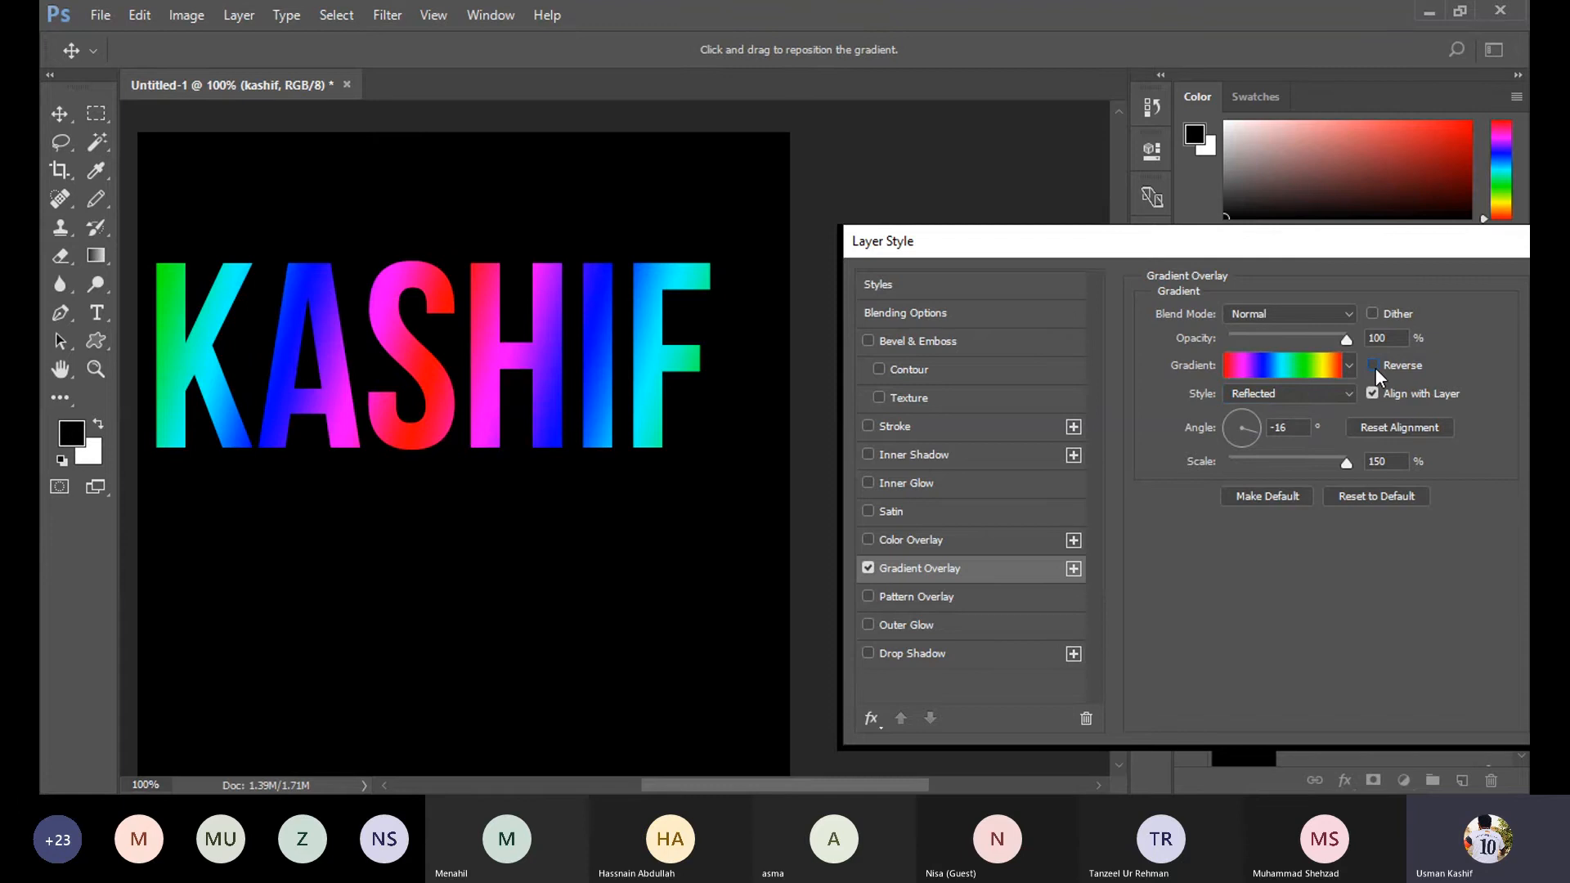
left_click(1376, 367)
left_click(1376, 366)
Try the blue-white-gold and rainbow presets, apply Yellow, Violet, Orange, Blue, and view it in the Gradient Editor without changing it.
left_click(1348, 362)
left_click(1349, 452)
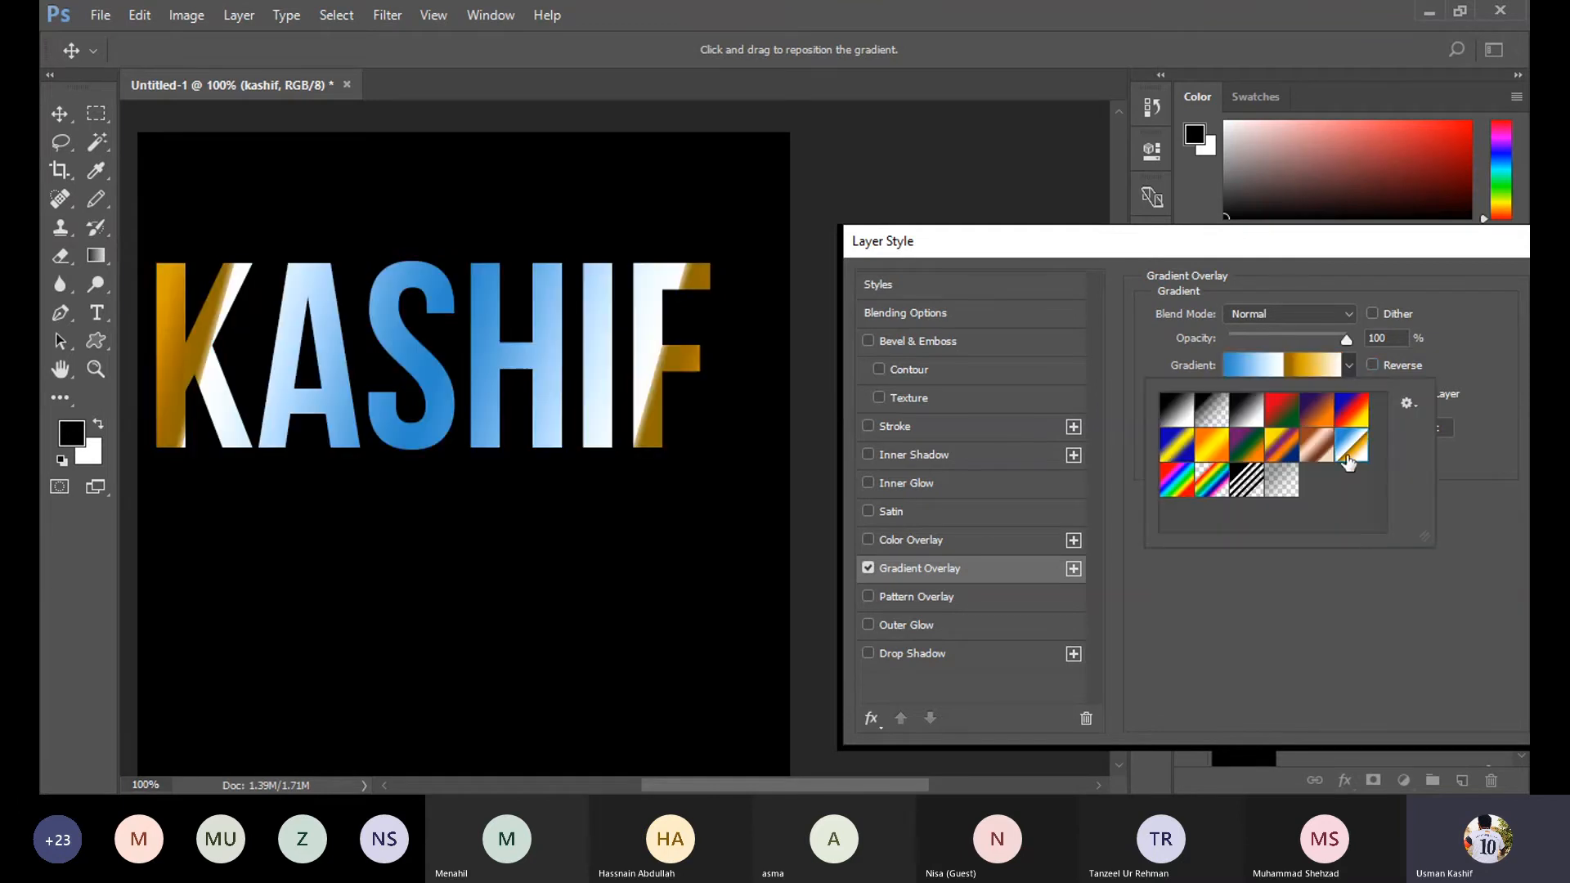
left_click(1221, 489)
left_click(1176, 489)
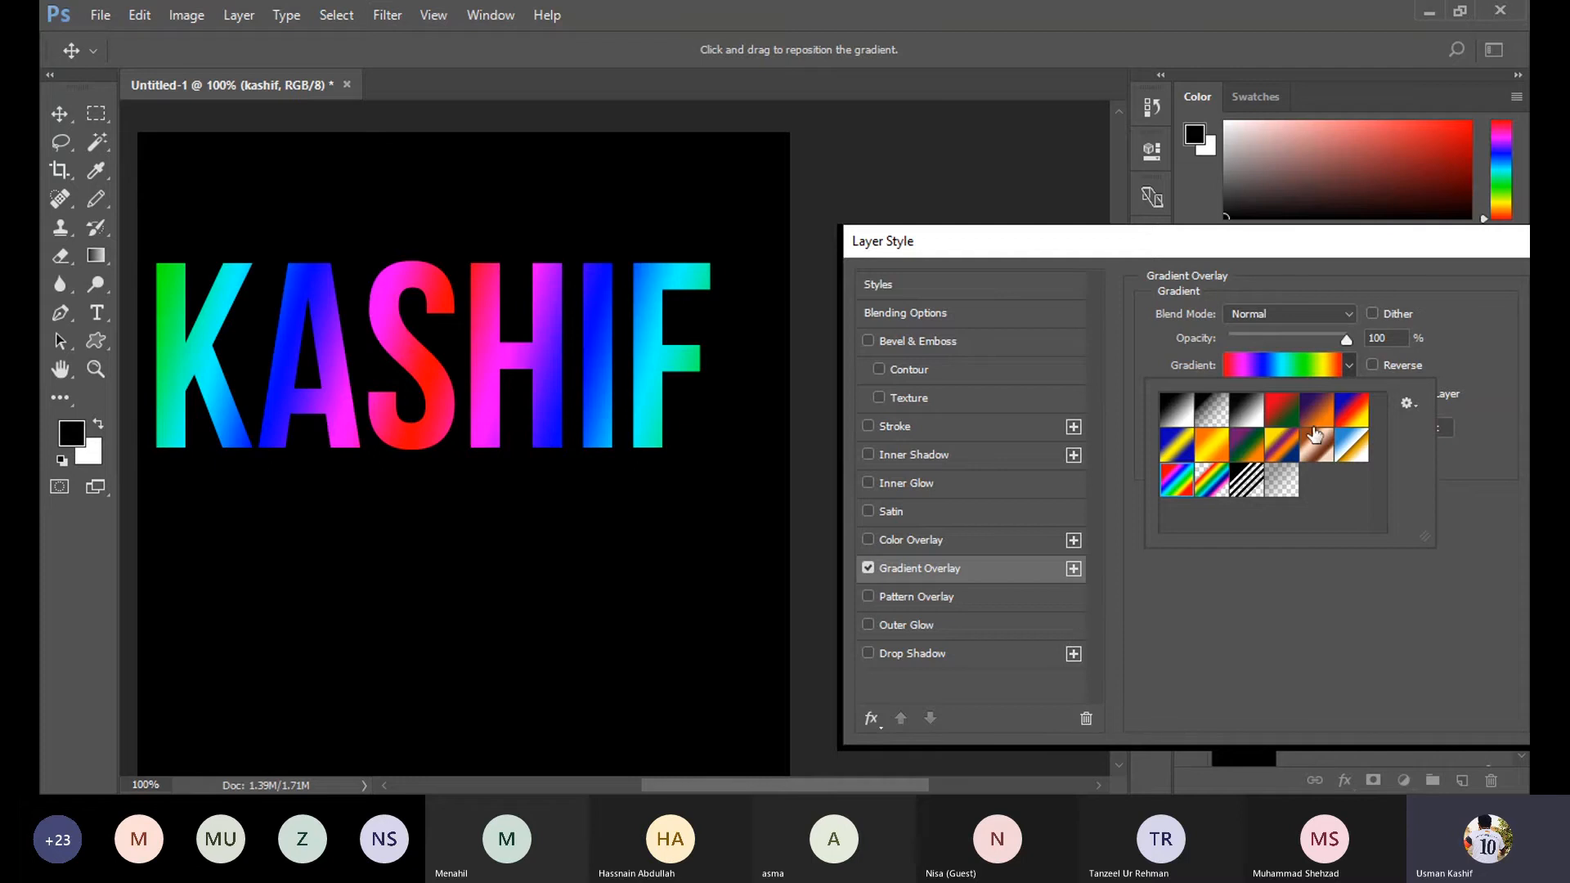
double_click(1295, 455)
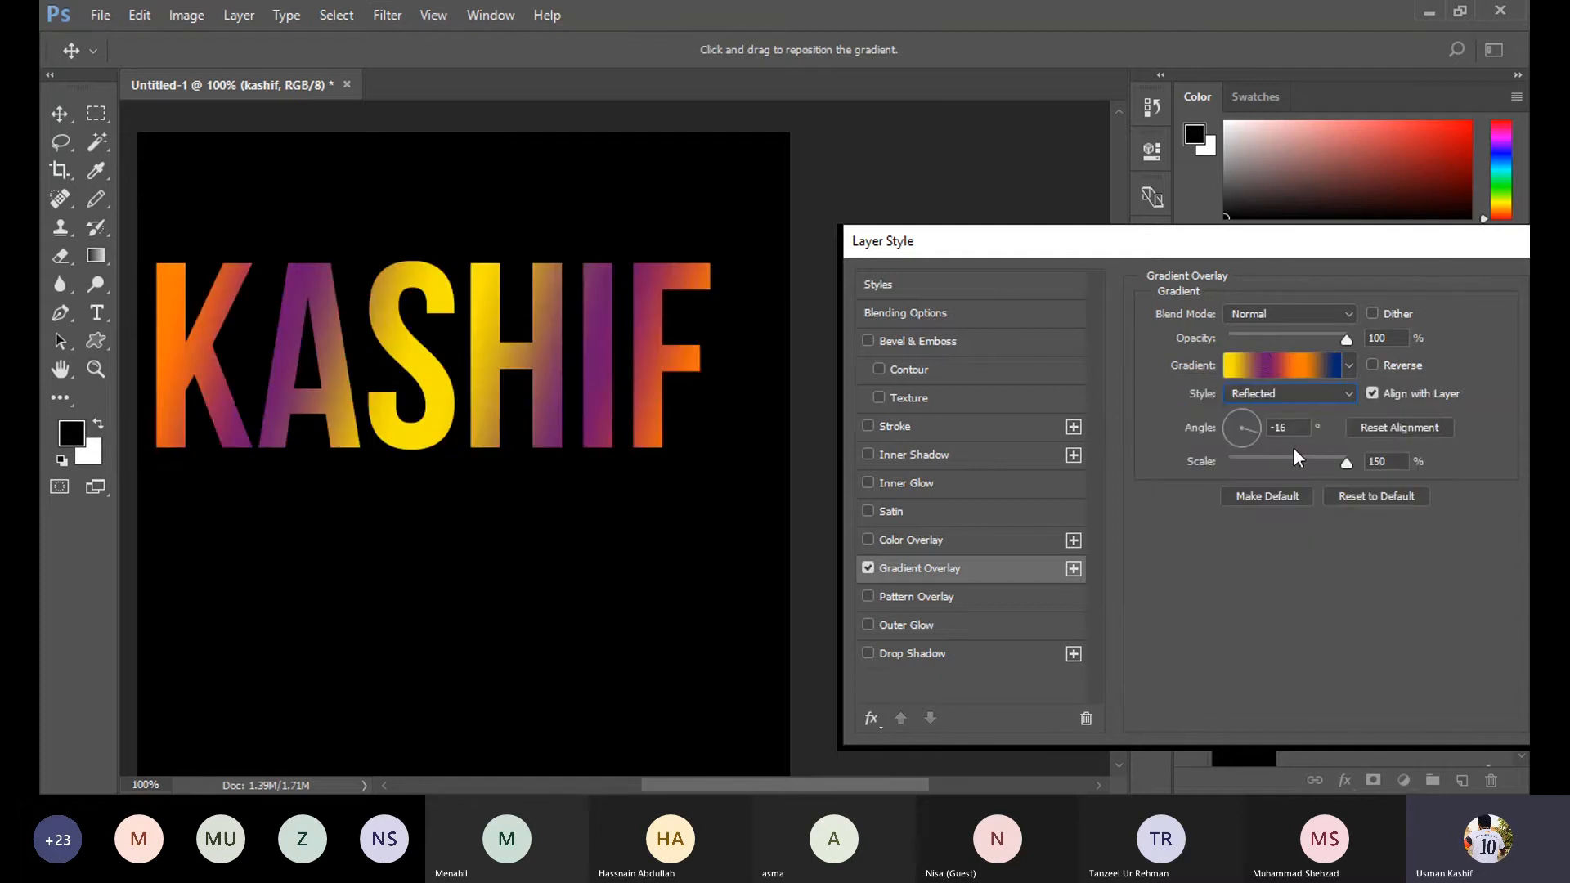
left_click(1256, 363)
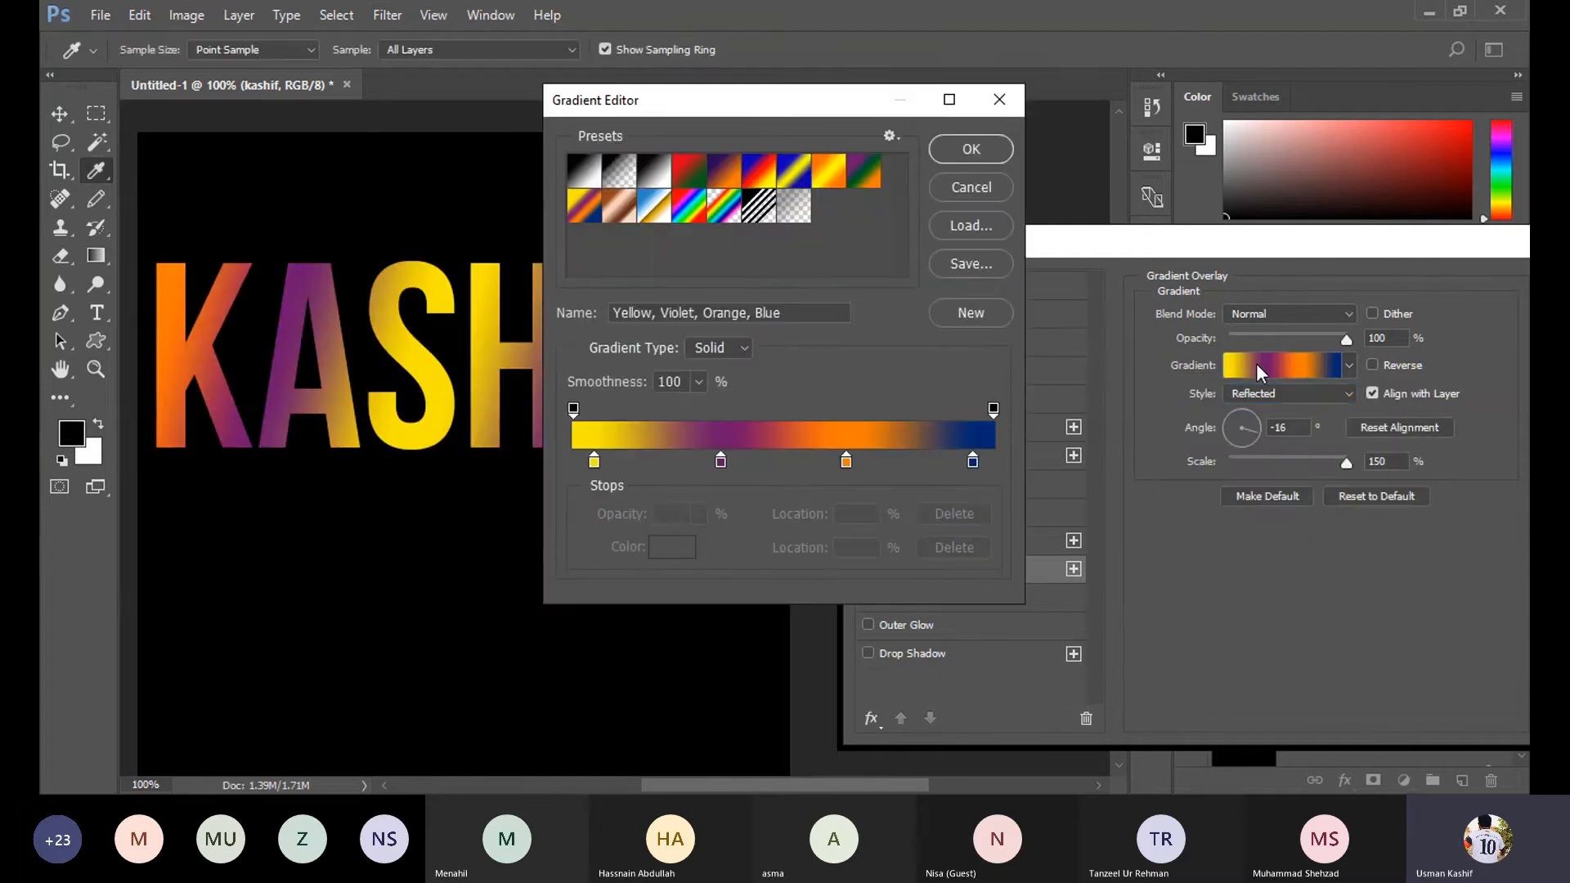
left_click(964, 189)
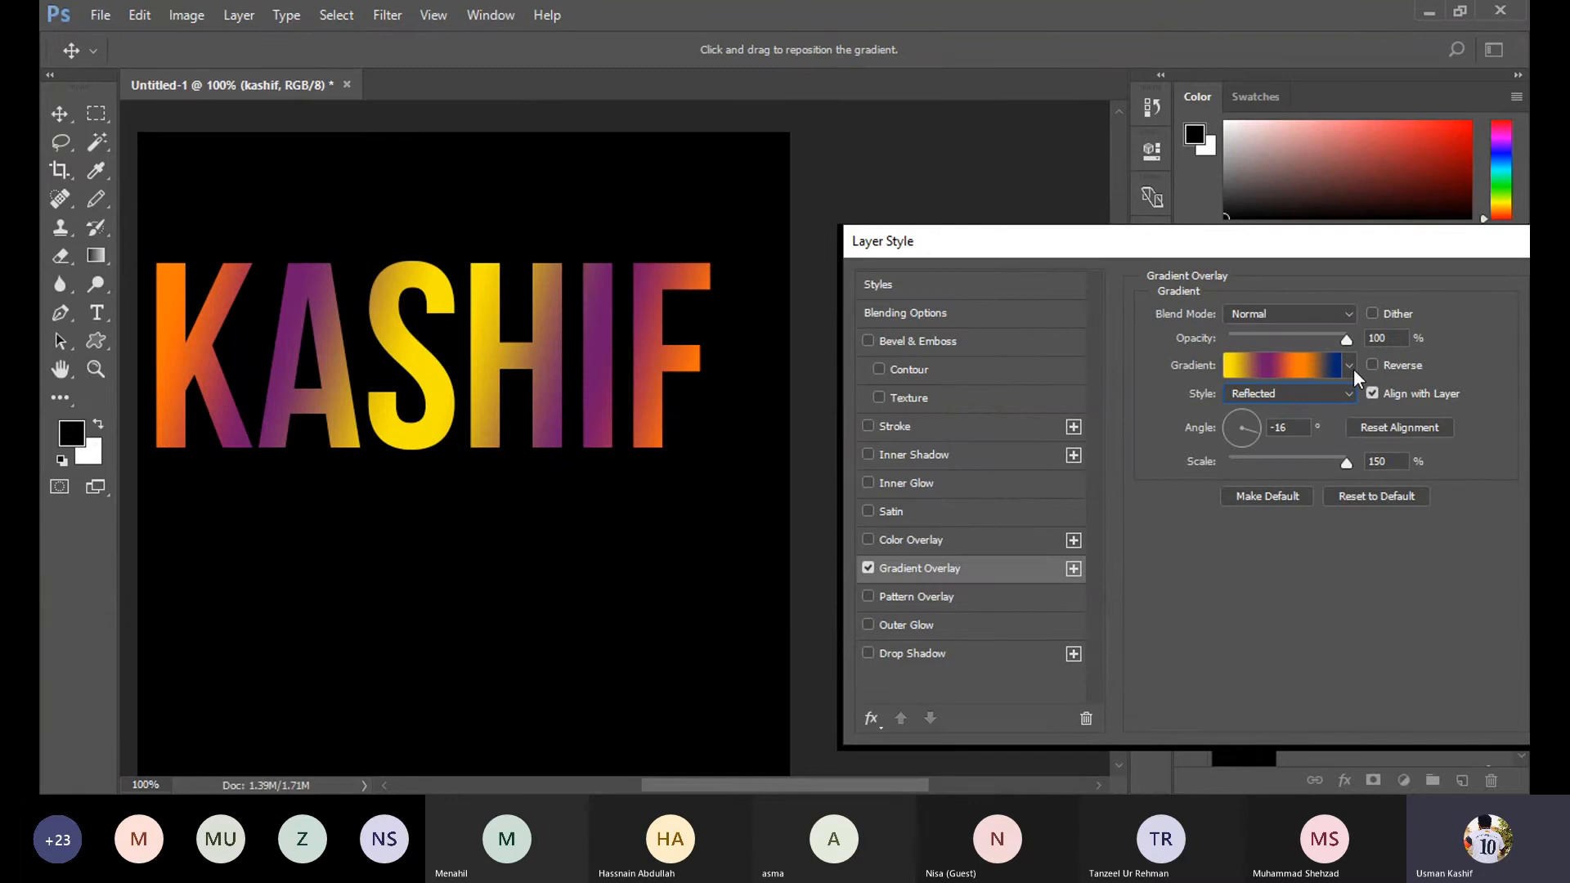
Try the copper gradient preset on the text and switch back to the Yellow, Violet, Orange, Blue preset.
left_click(1349, 365)
left_click(1348, 419)
left_click(1314, 444)
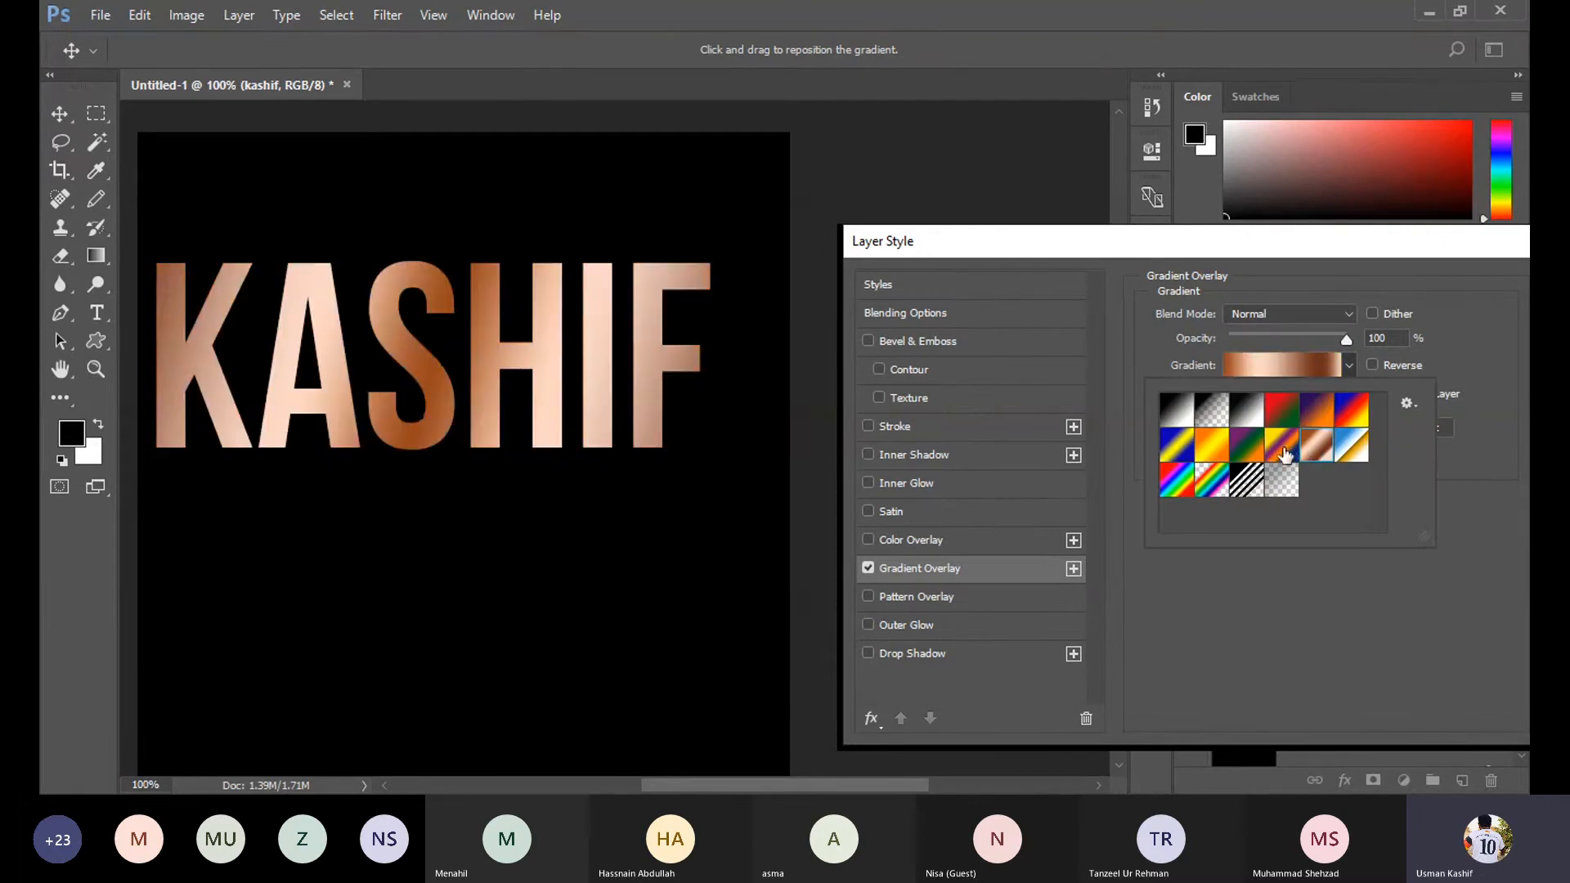
left_click(1284, 450)
left_click(1348, 597)
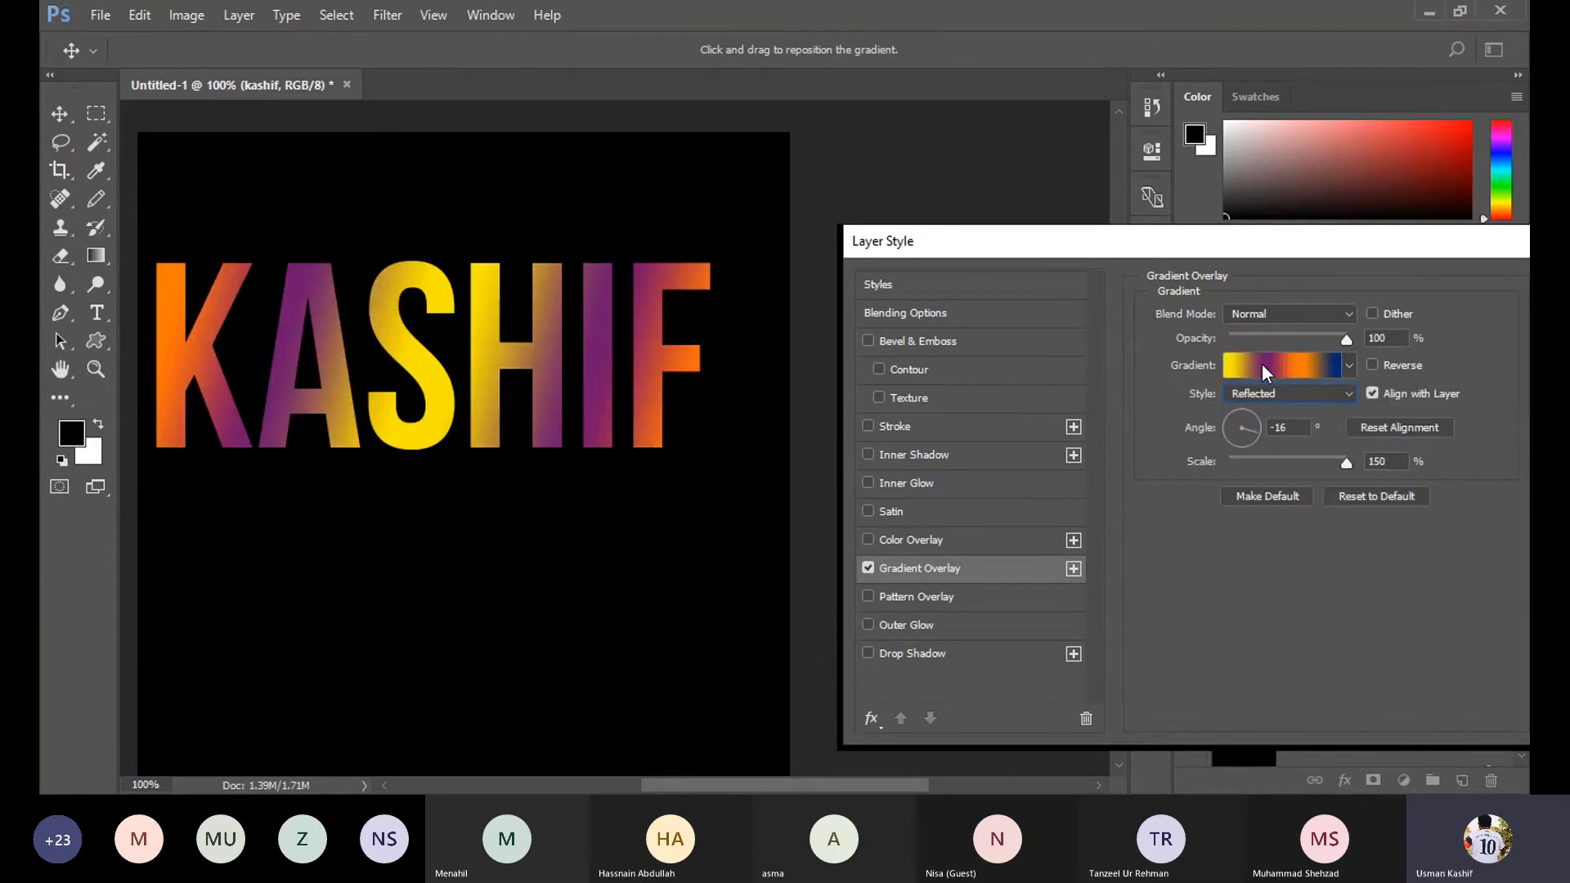
View the overlay's gradient in the Gradient Editor, cancel out of it and turn off the gradient overlay.
left_click(1263, 366)
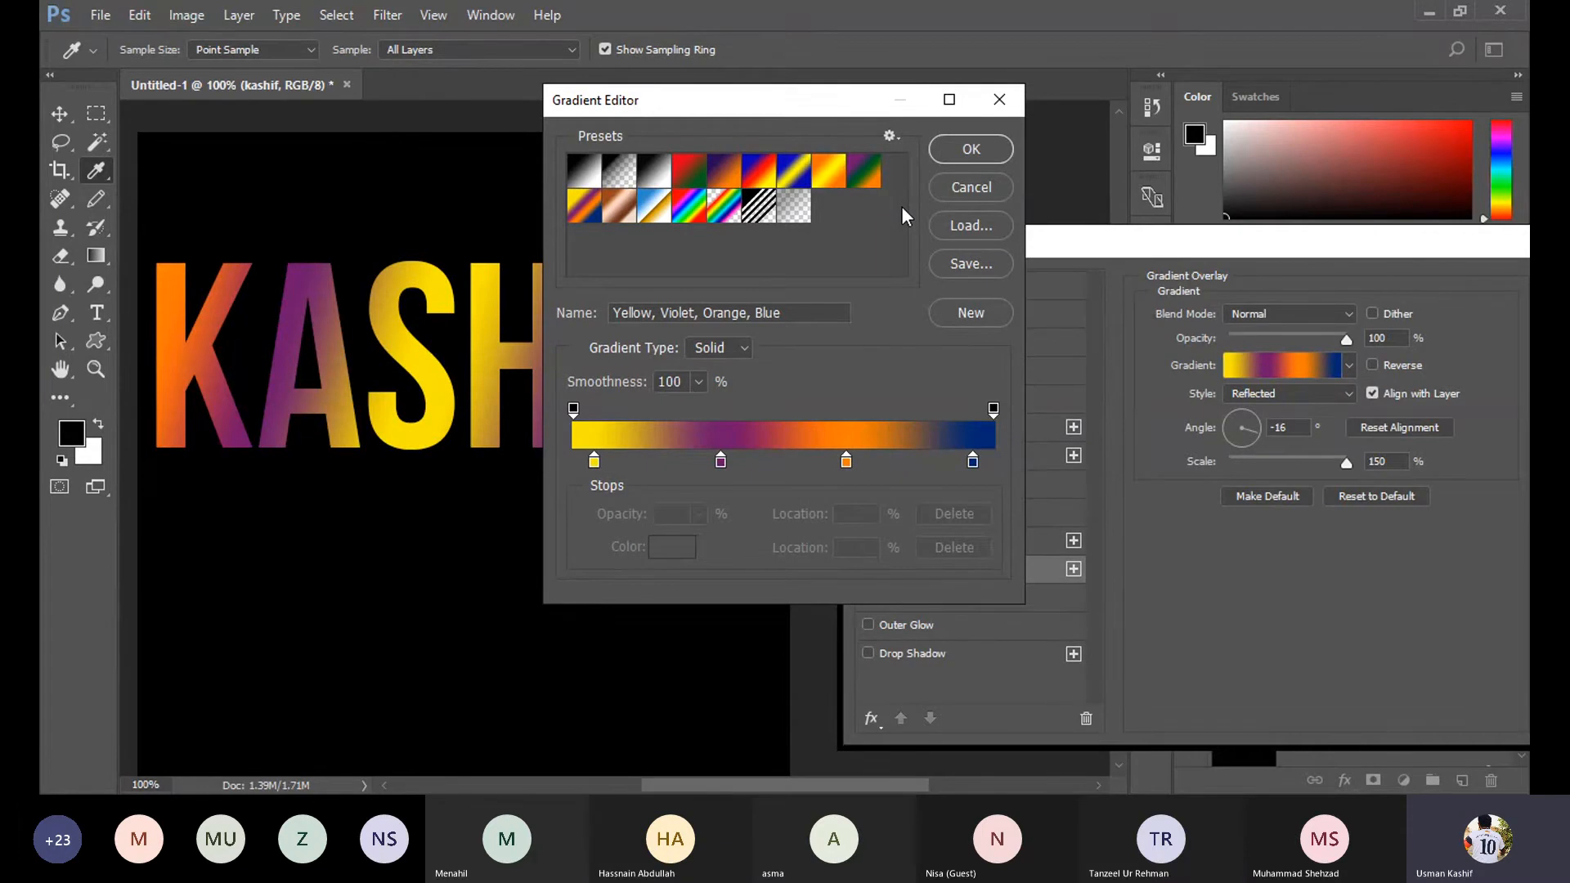
left_click(989, 190)
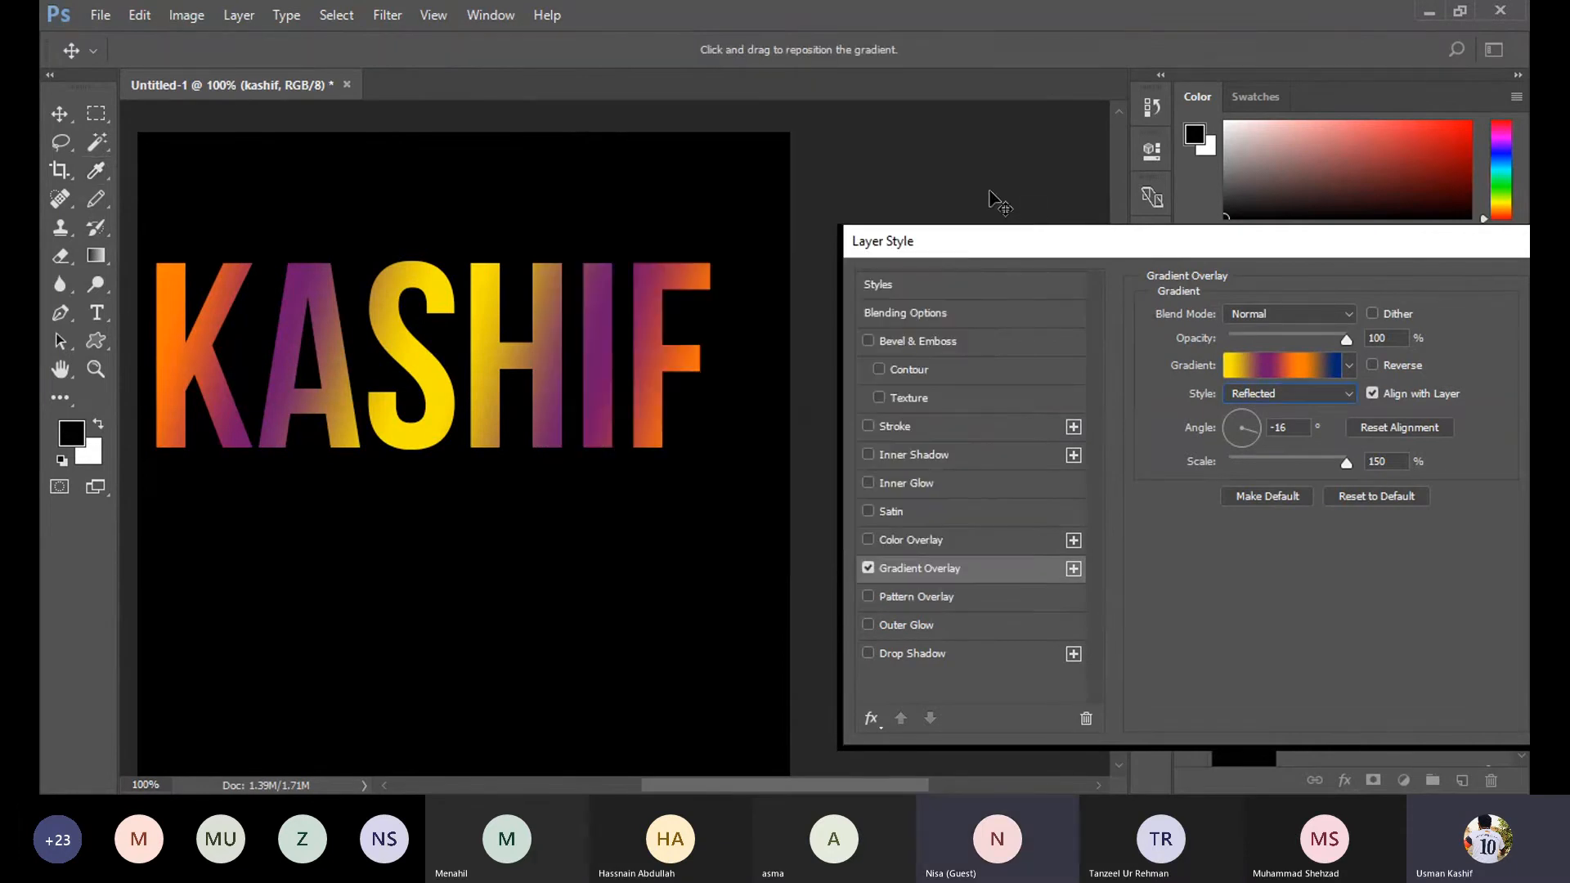
left_click(871, 571)
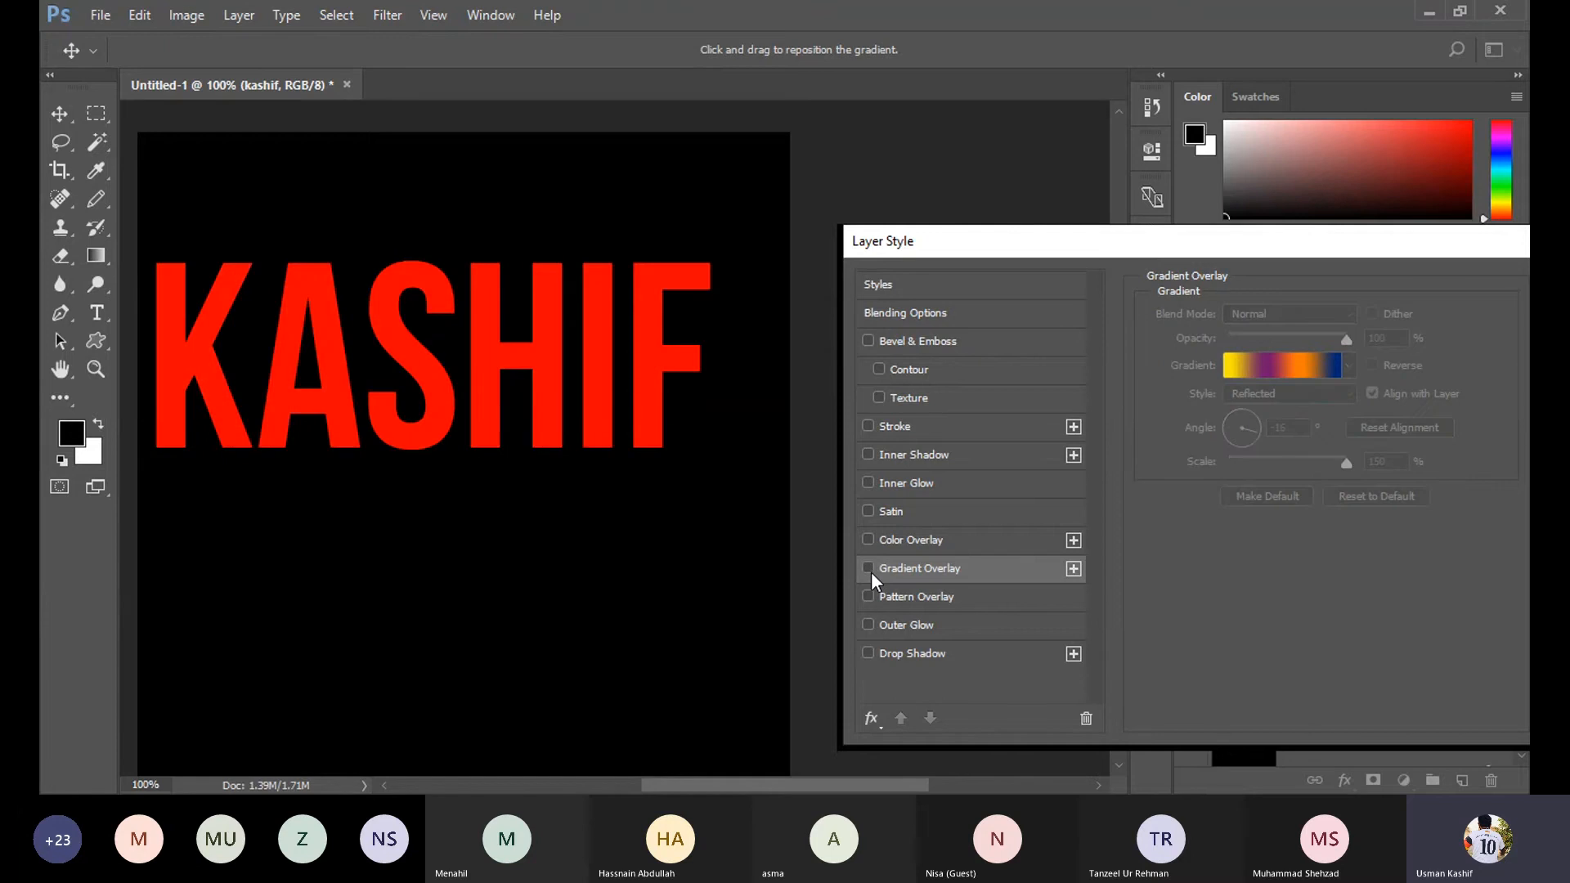
Add a pattern overlay to the text, trying the yellow pattern before applying the purple wavy one.
left_click(915, 597)
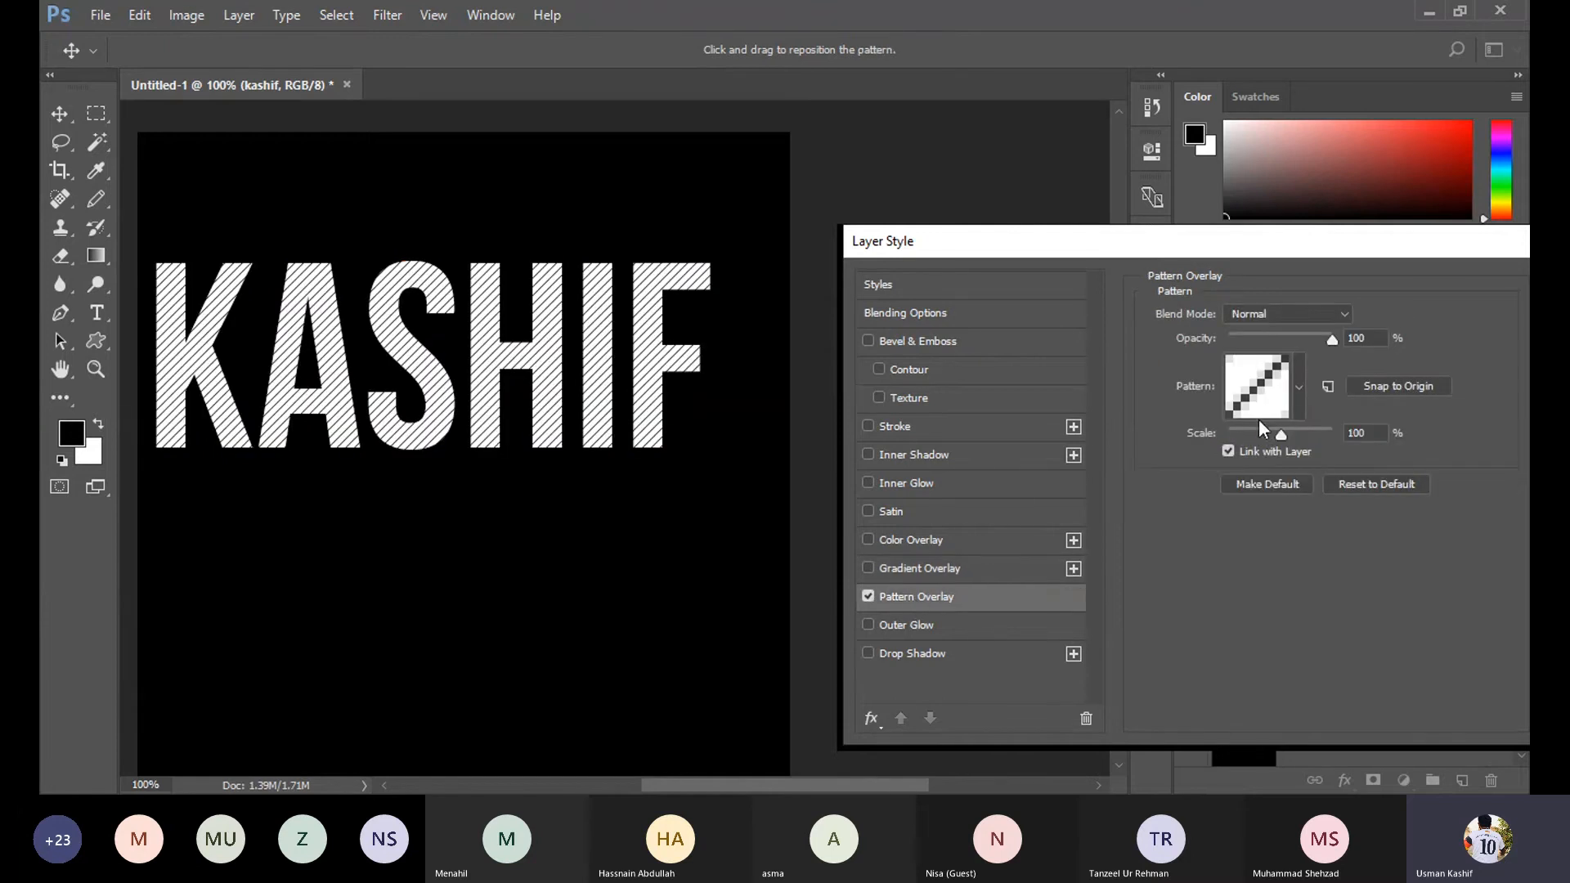
left_click(1301, 386)
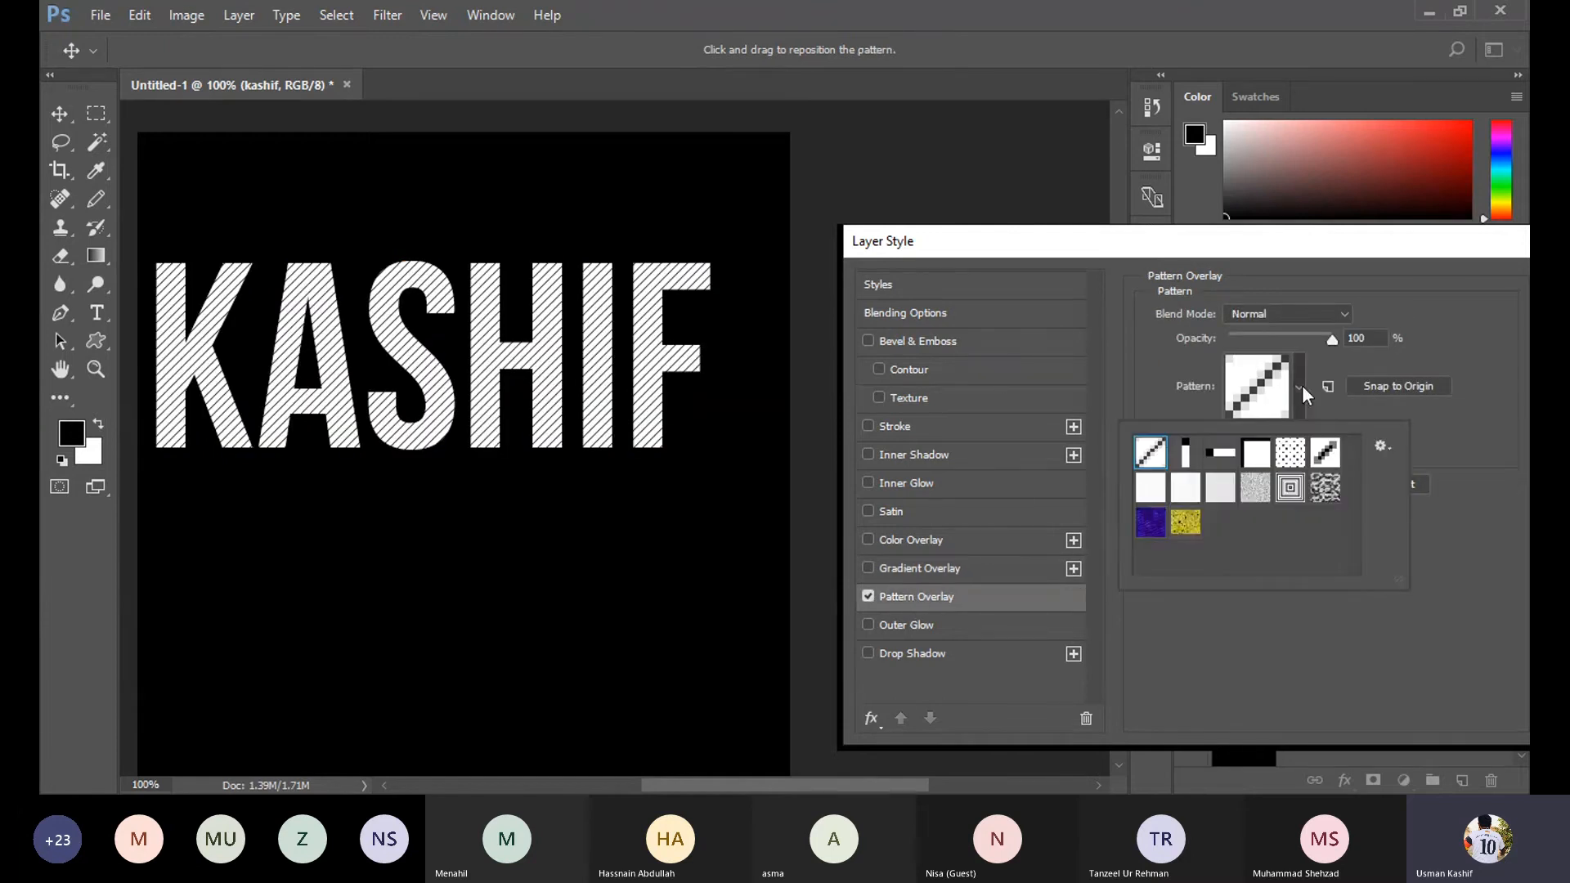
left_click(1182, 525)
left_click(1154, 527)
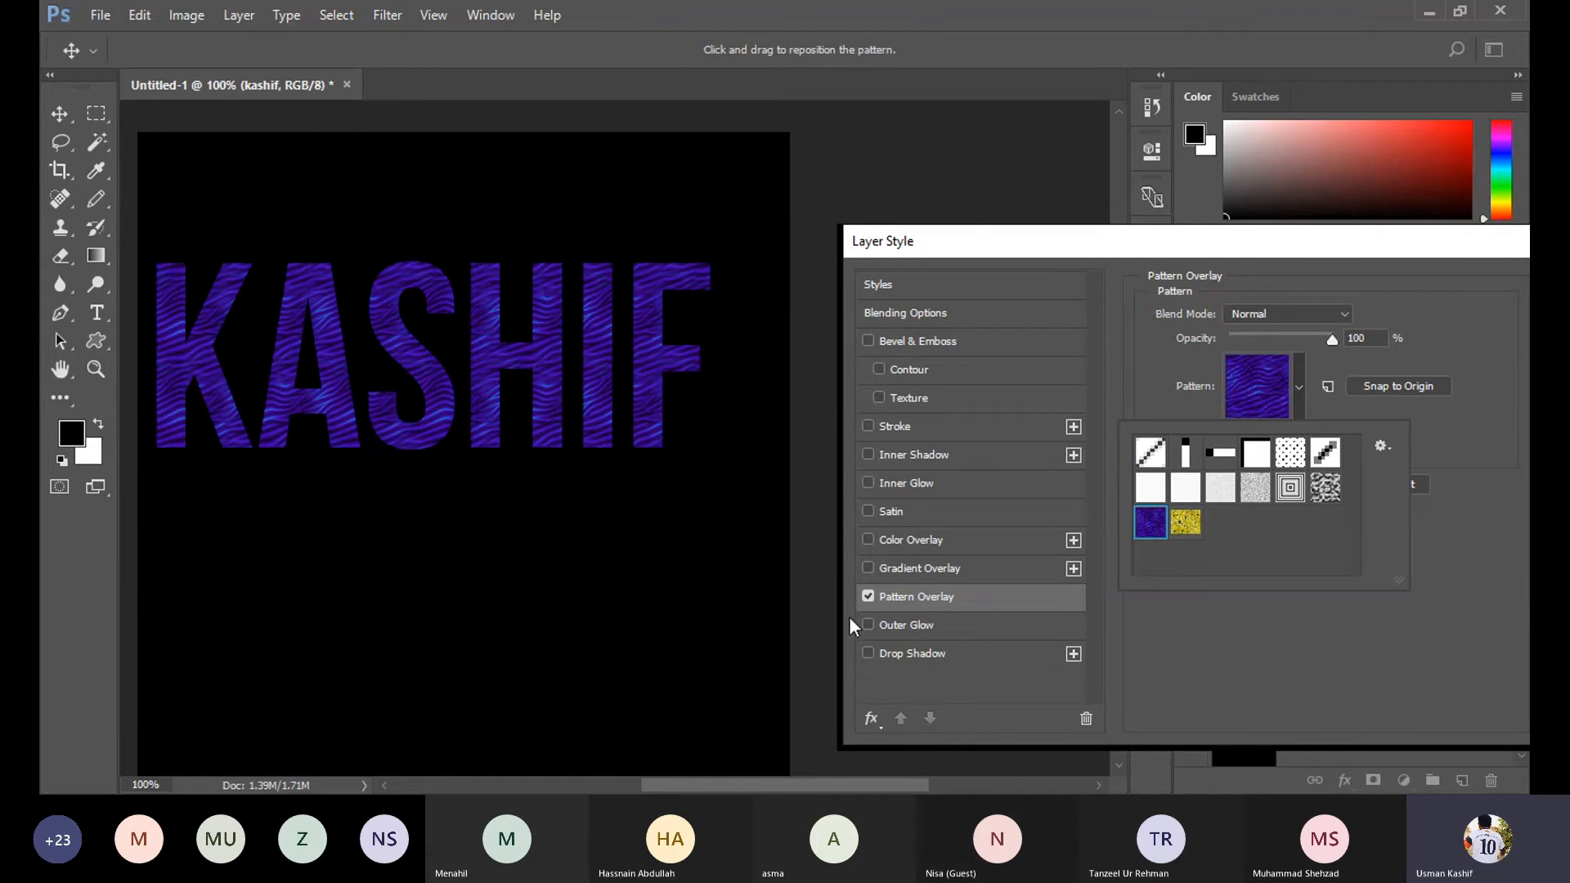
Turn off the pattern overlay, reposition the settings dialog and discard all layer style changes.
left_click(868, 597)
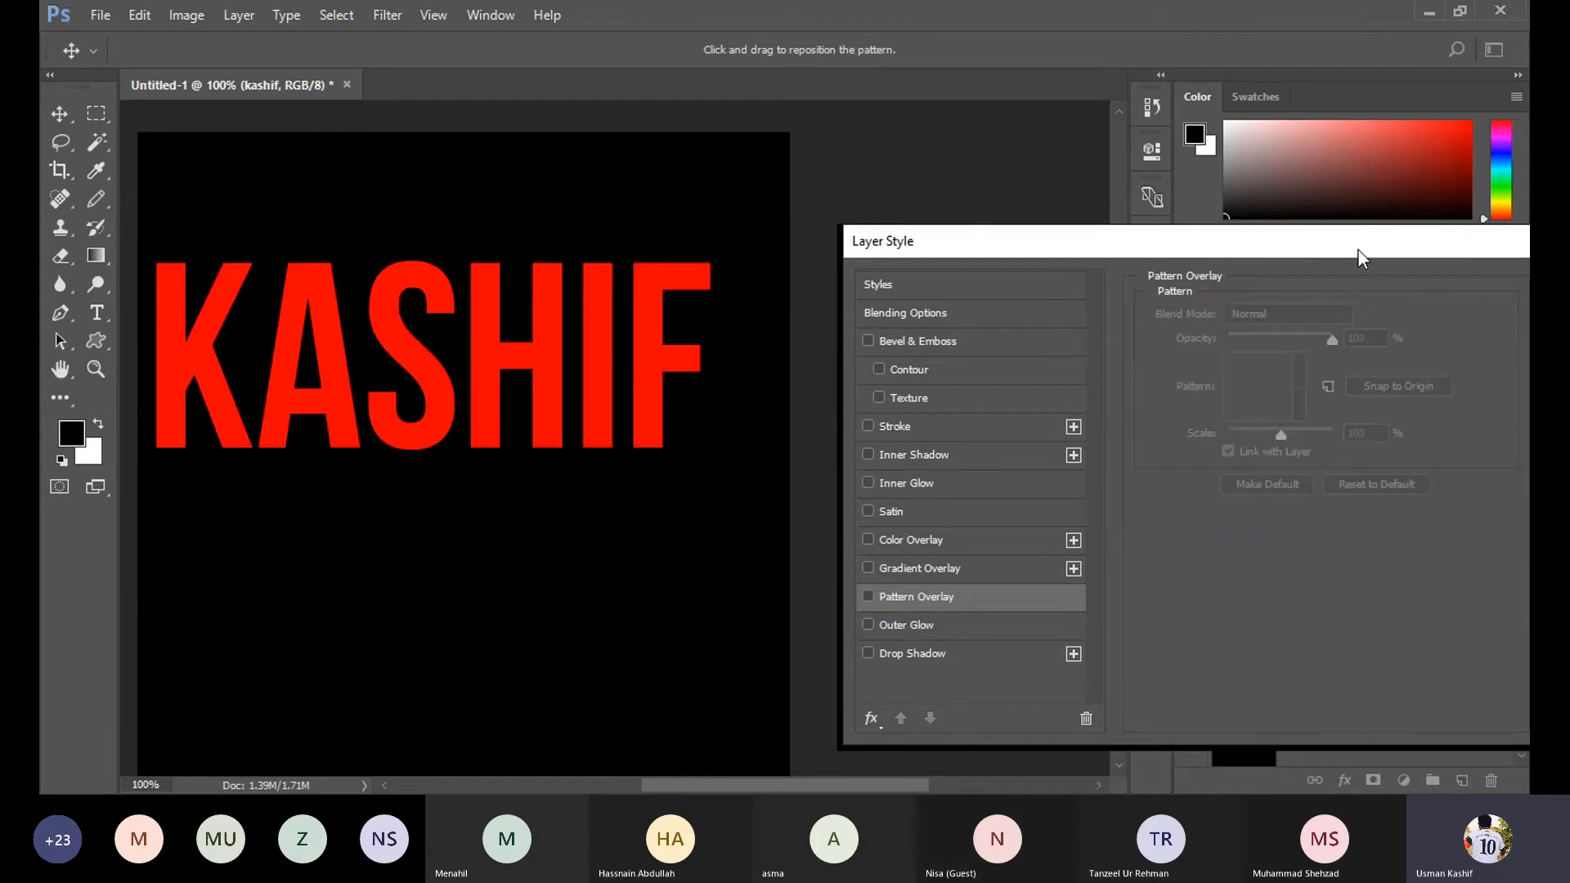
left_click_drag(1359, 250, 1102, 175)
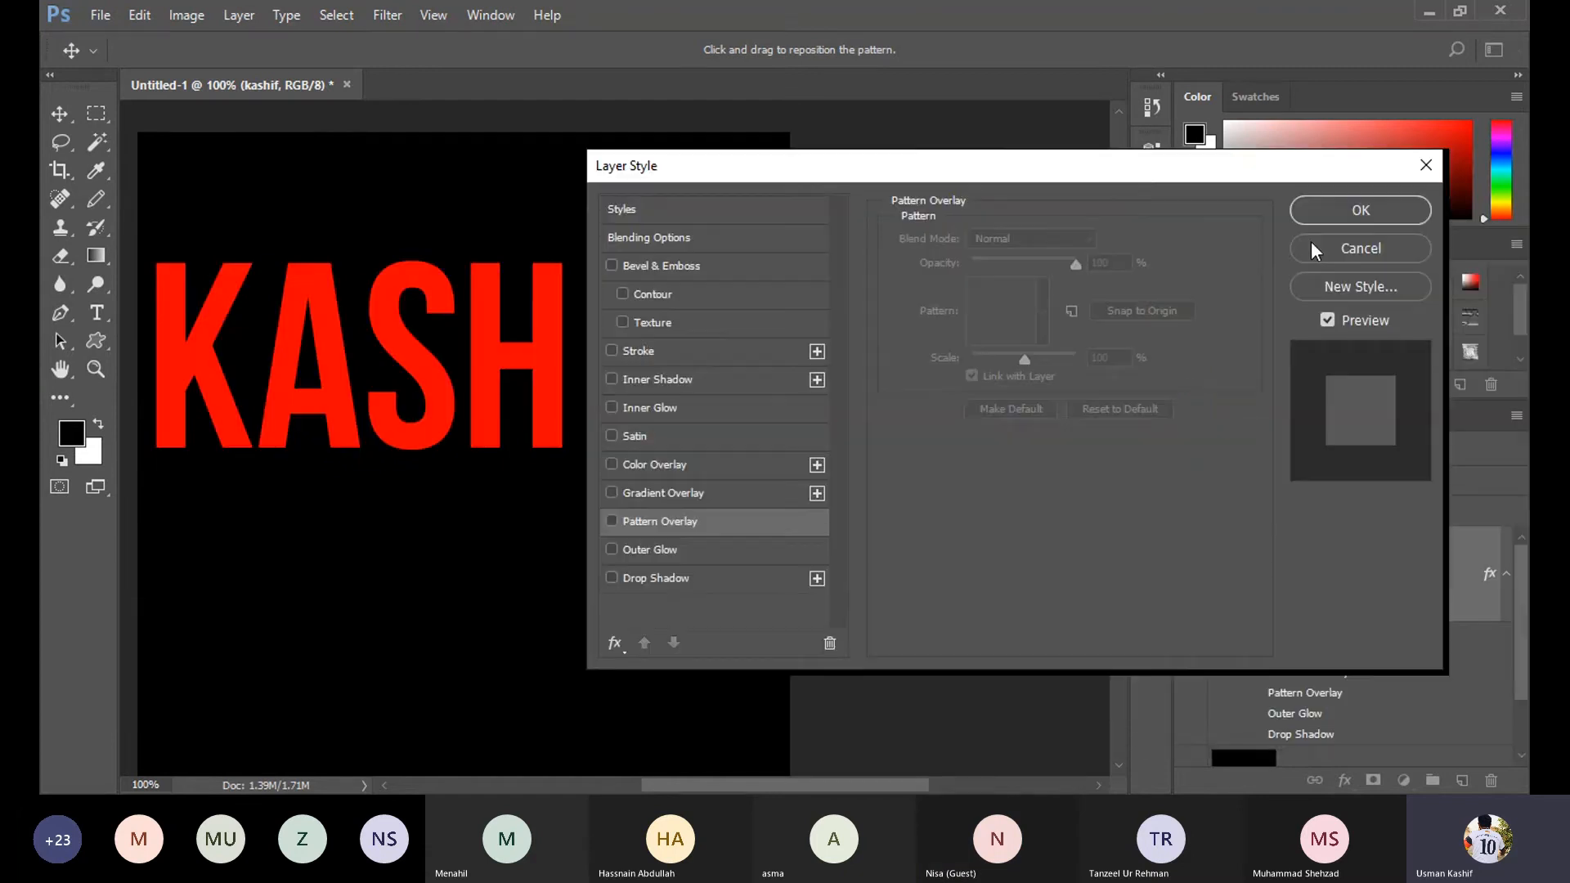
left_click(1355, 258)
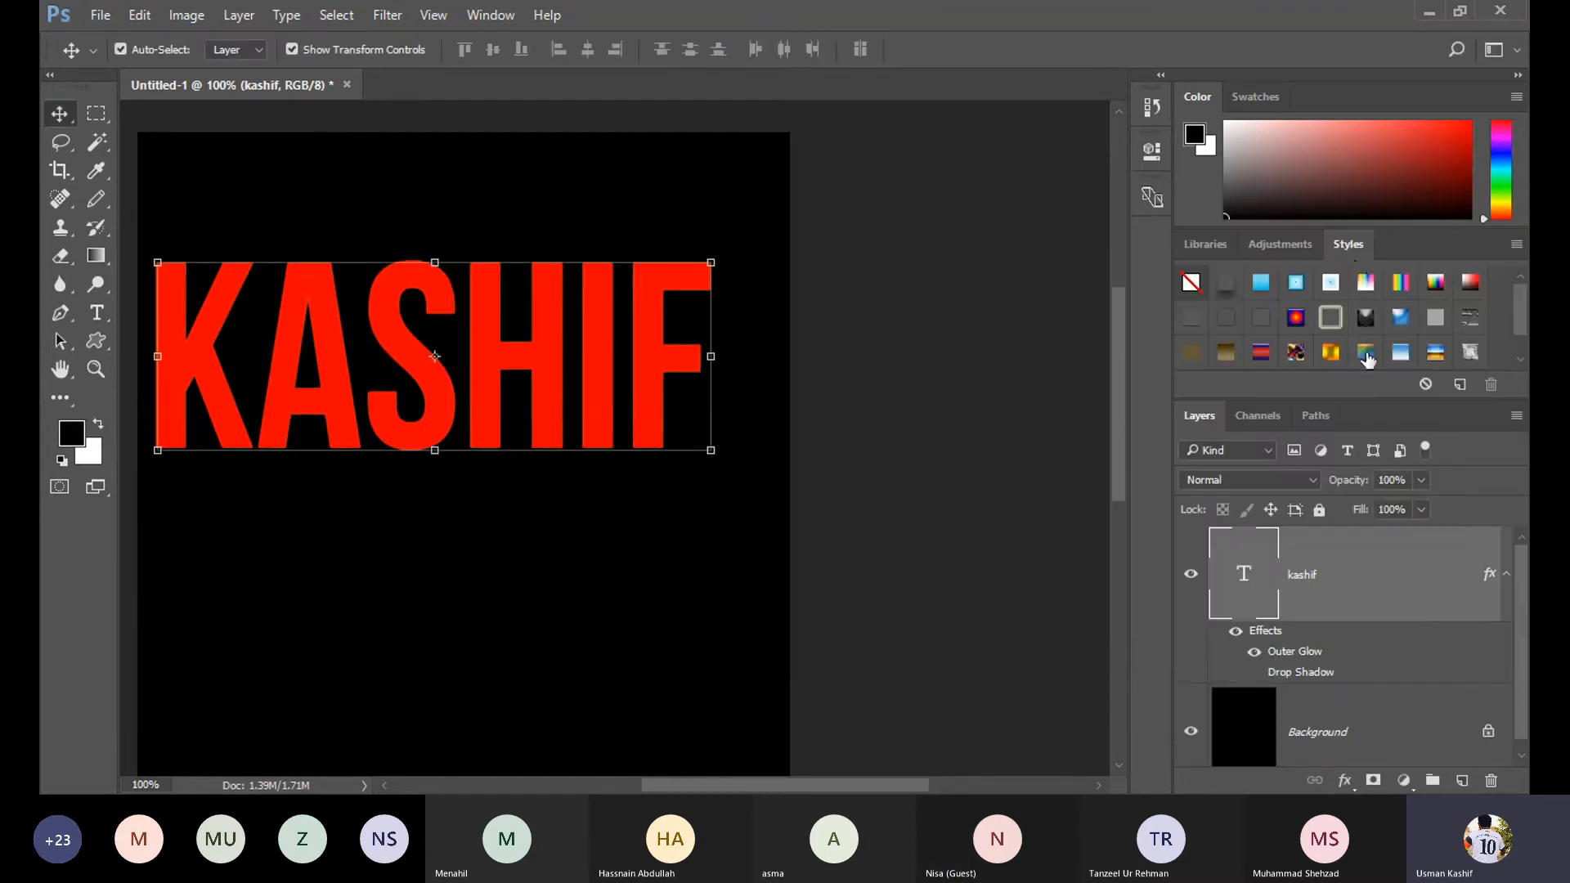
Add a new layer above the red text and set up the Brush tool with white as the foreground color.
left_click(1461, 781)
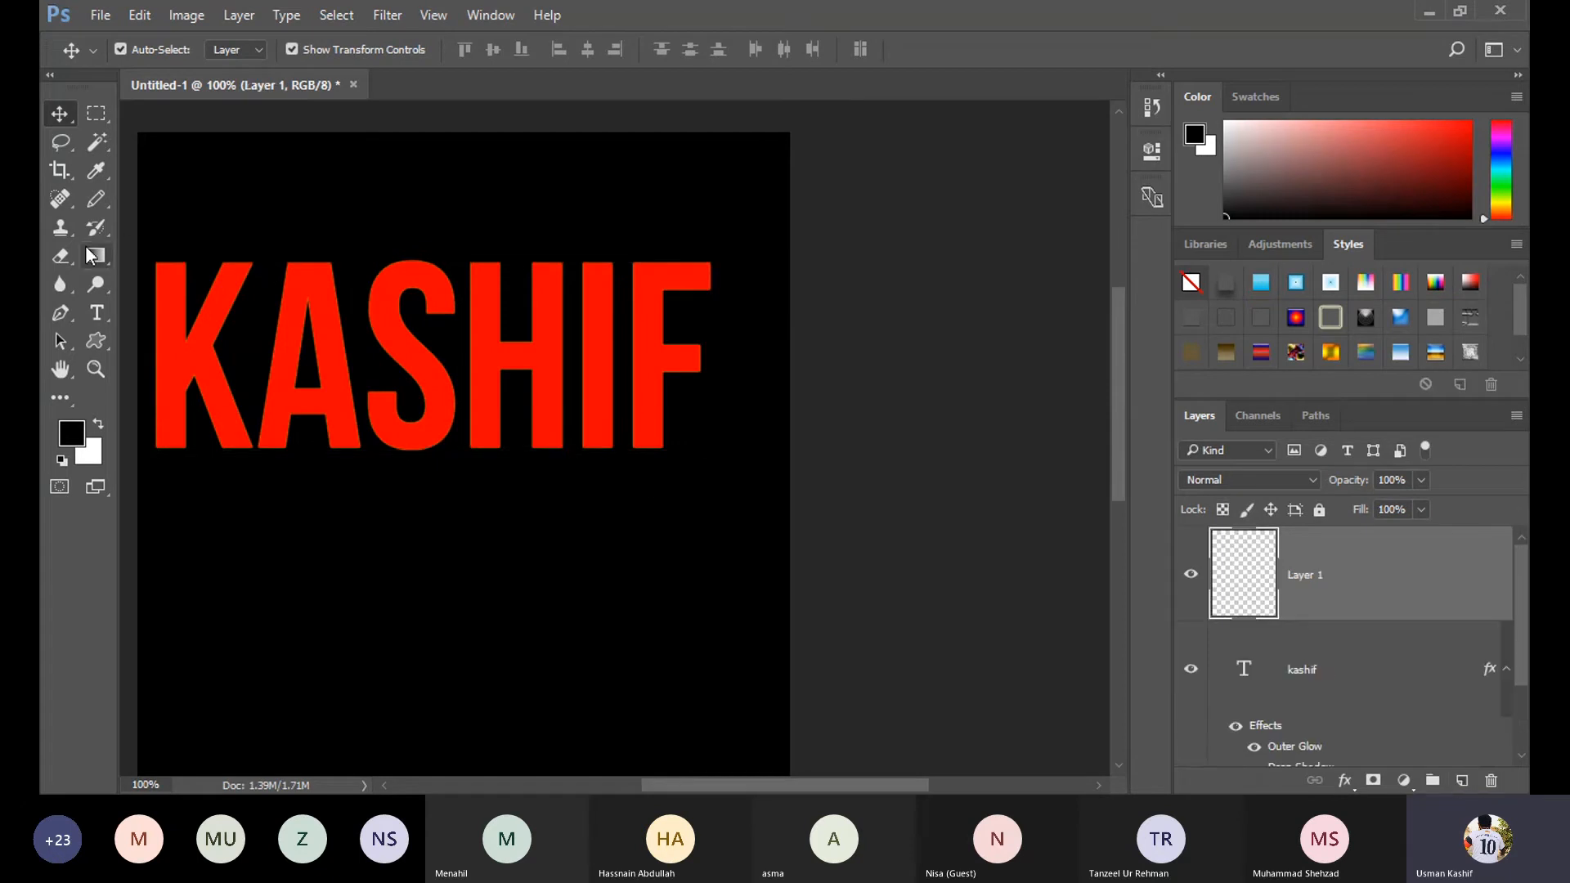
left_click(104, 207)
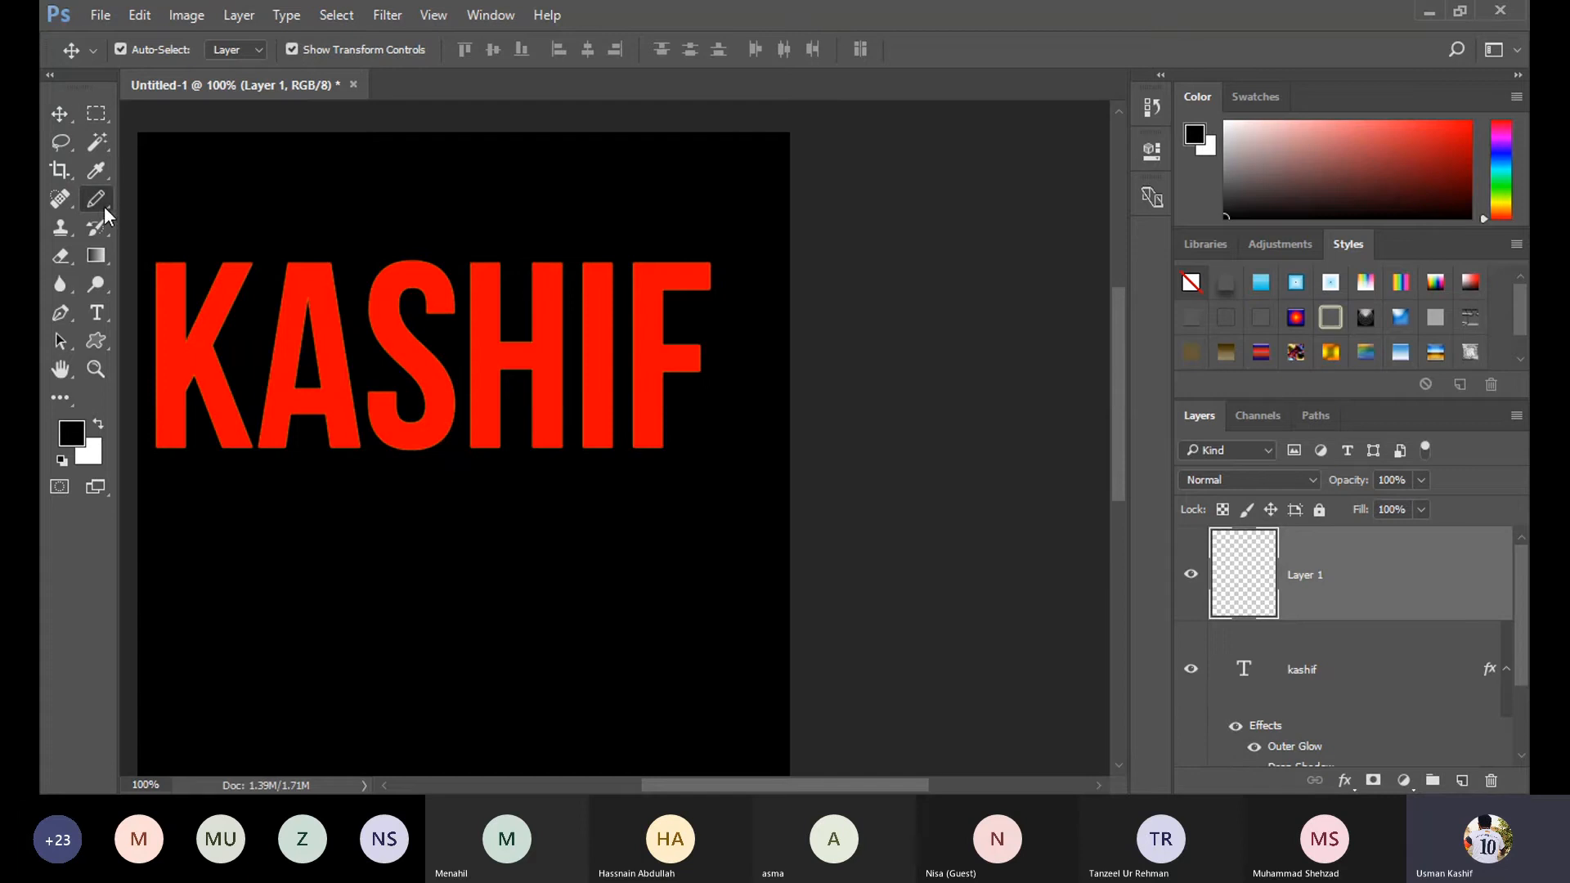
left_click(168, 199)
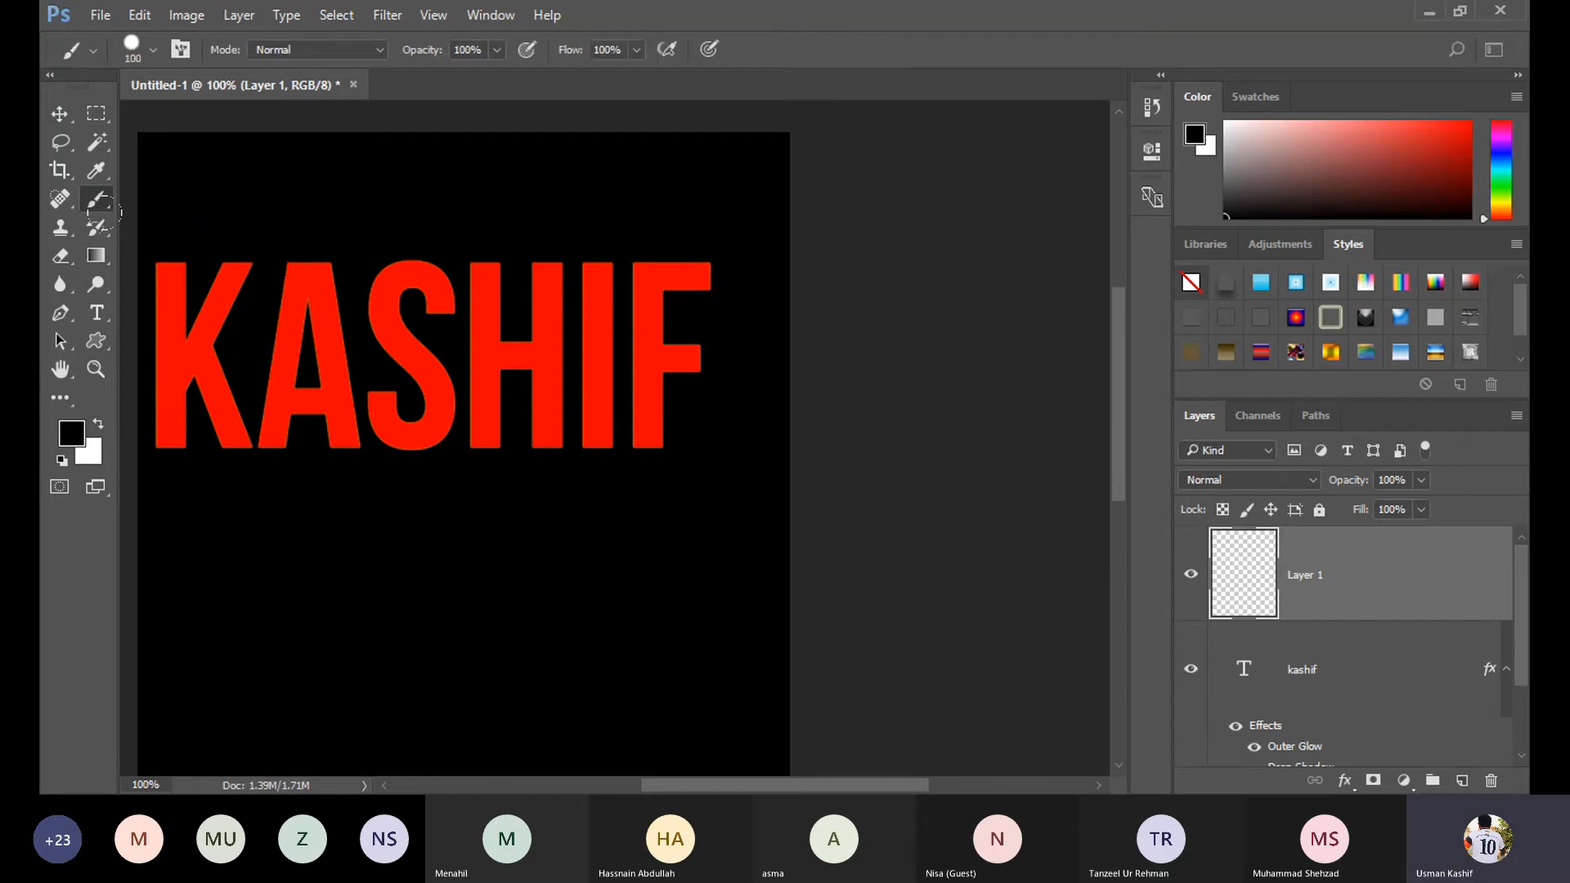
left_click(99, 424)
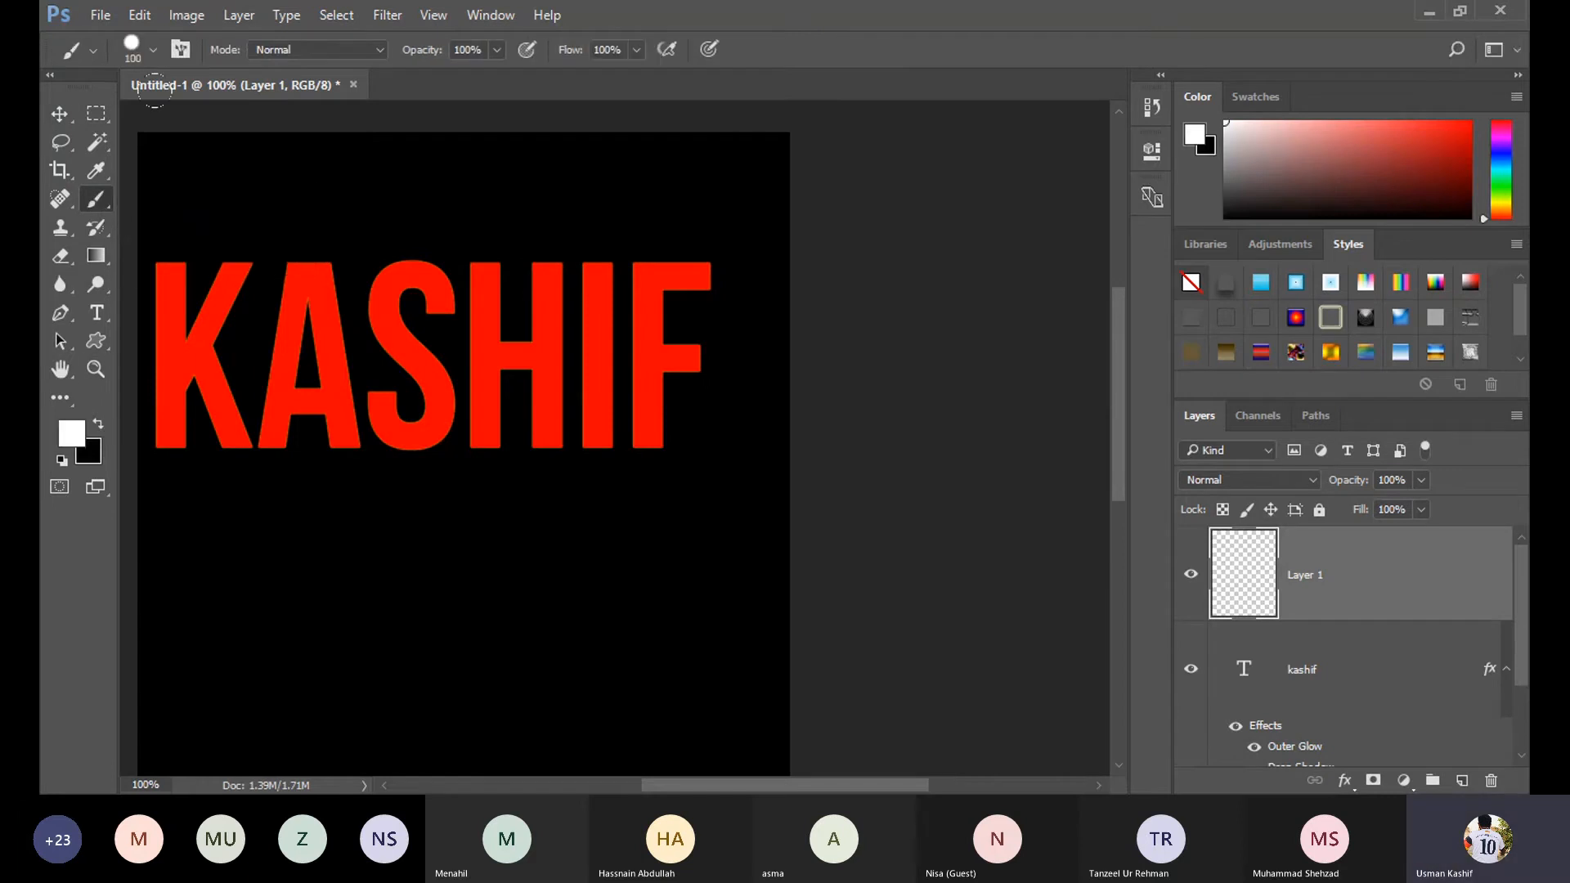
Load All Brush Collection.abr from the Adobe Photoshop Brushes folder on drive F: into the brush presets.
left_click(155, 46)
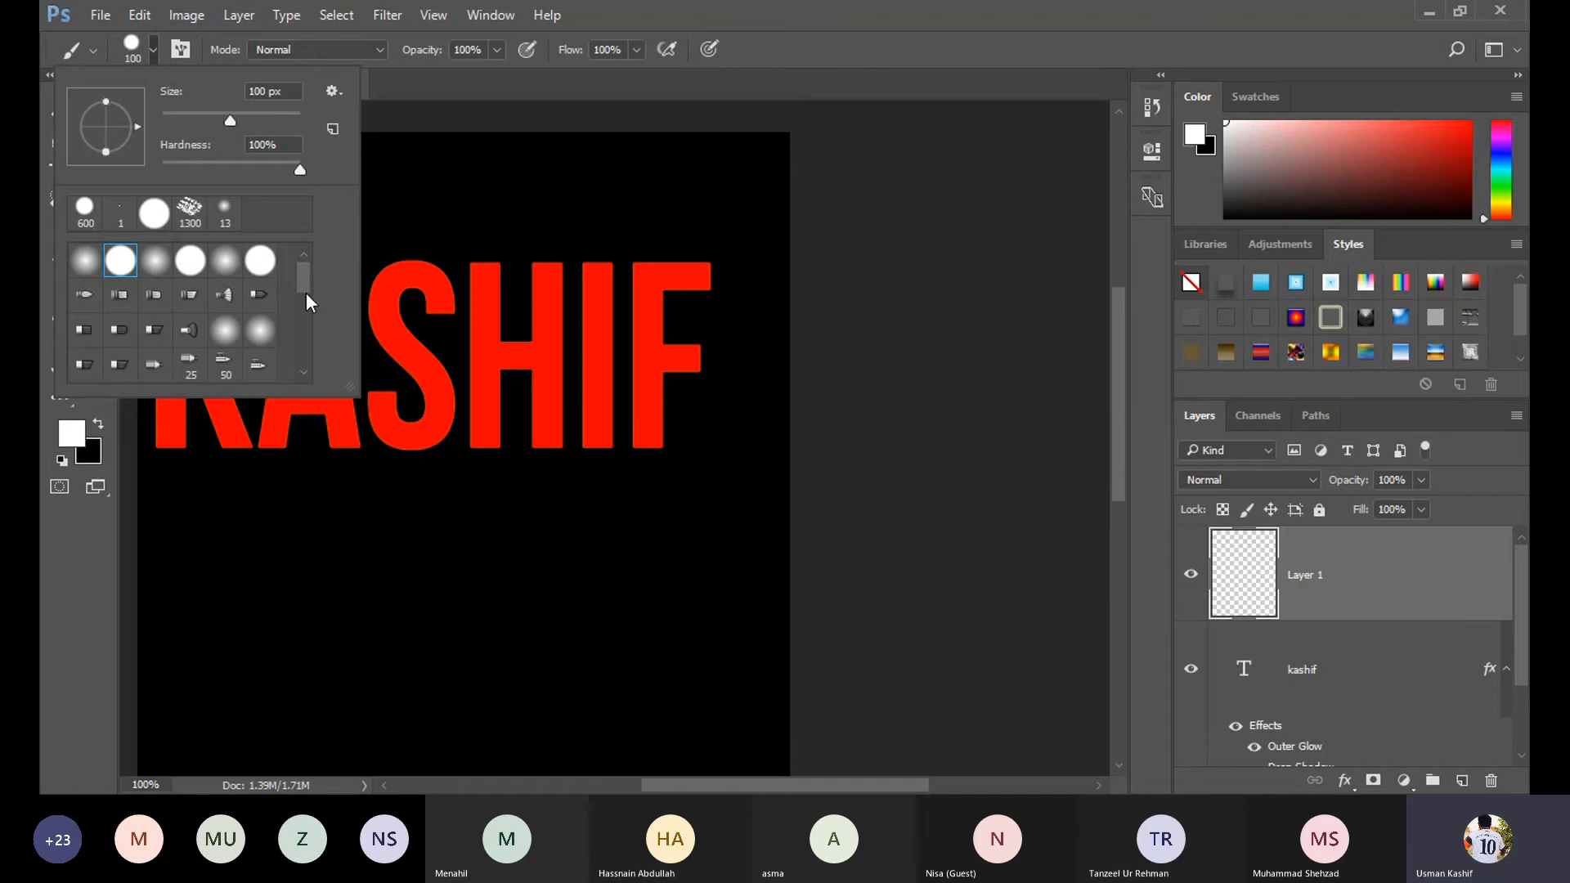
left_click_drag(302, 272, 293, 355)
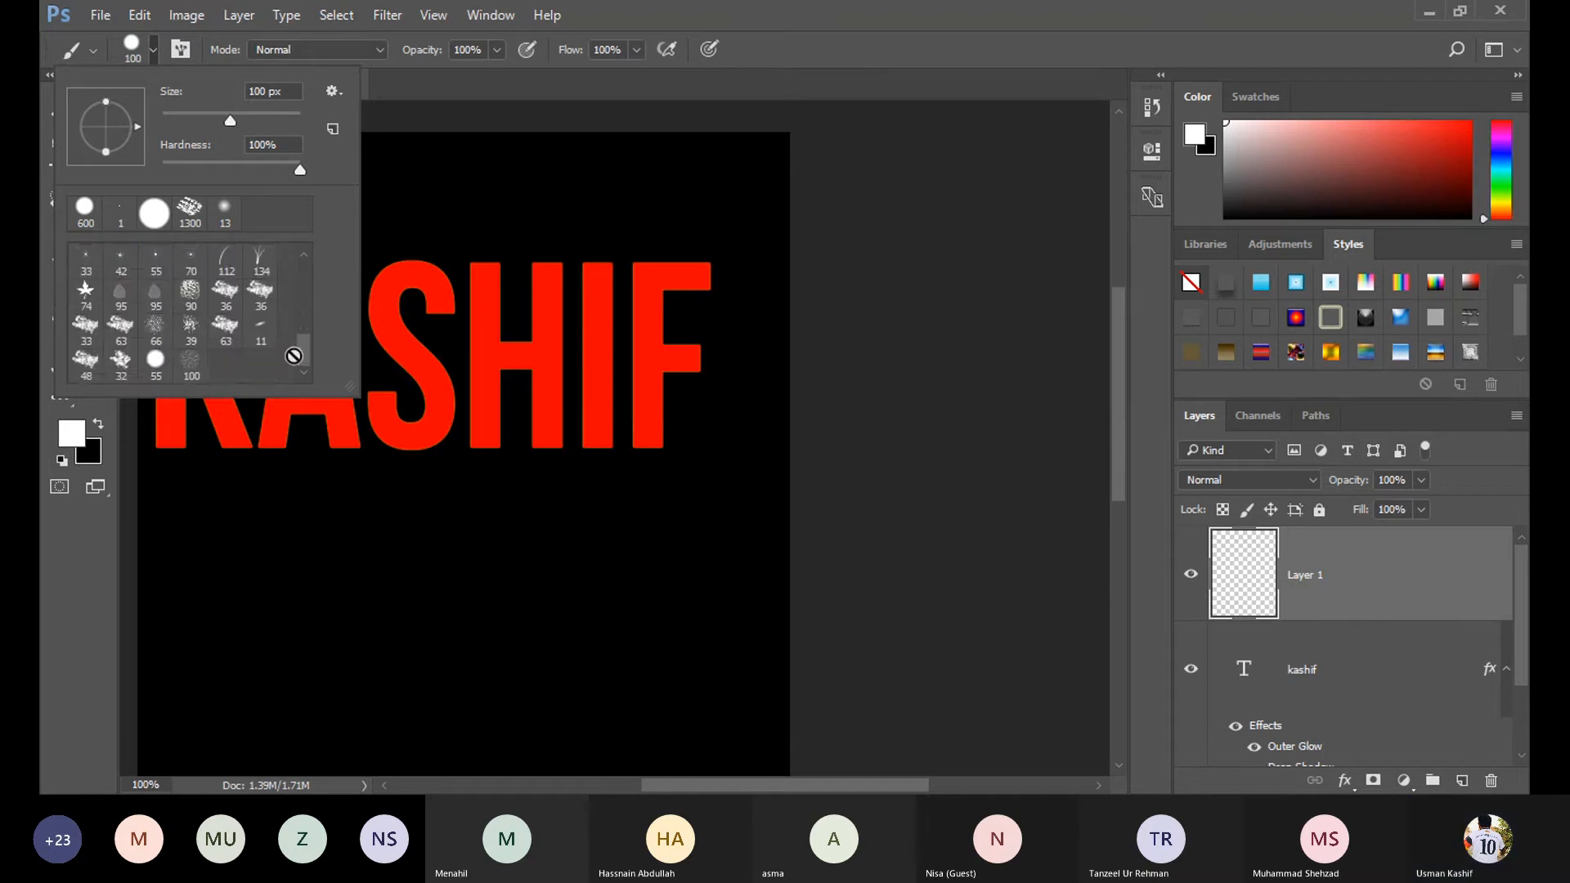
left_click(331, 91)
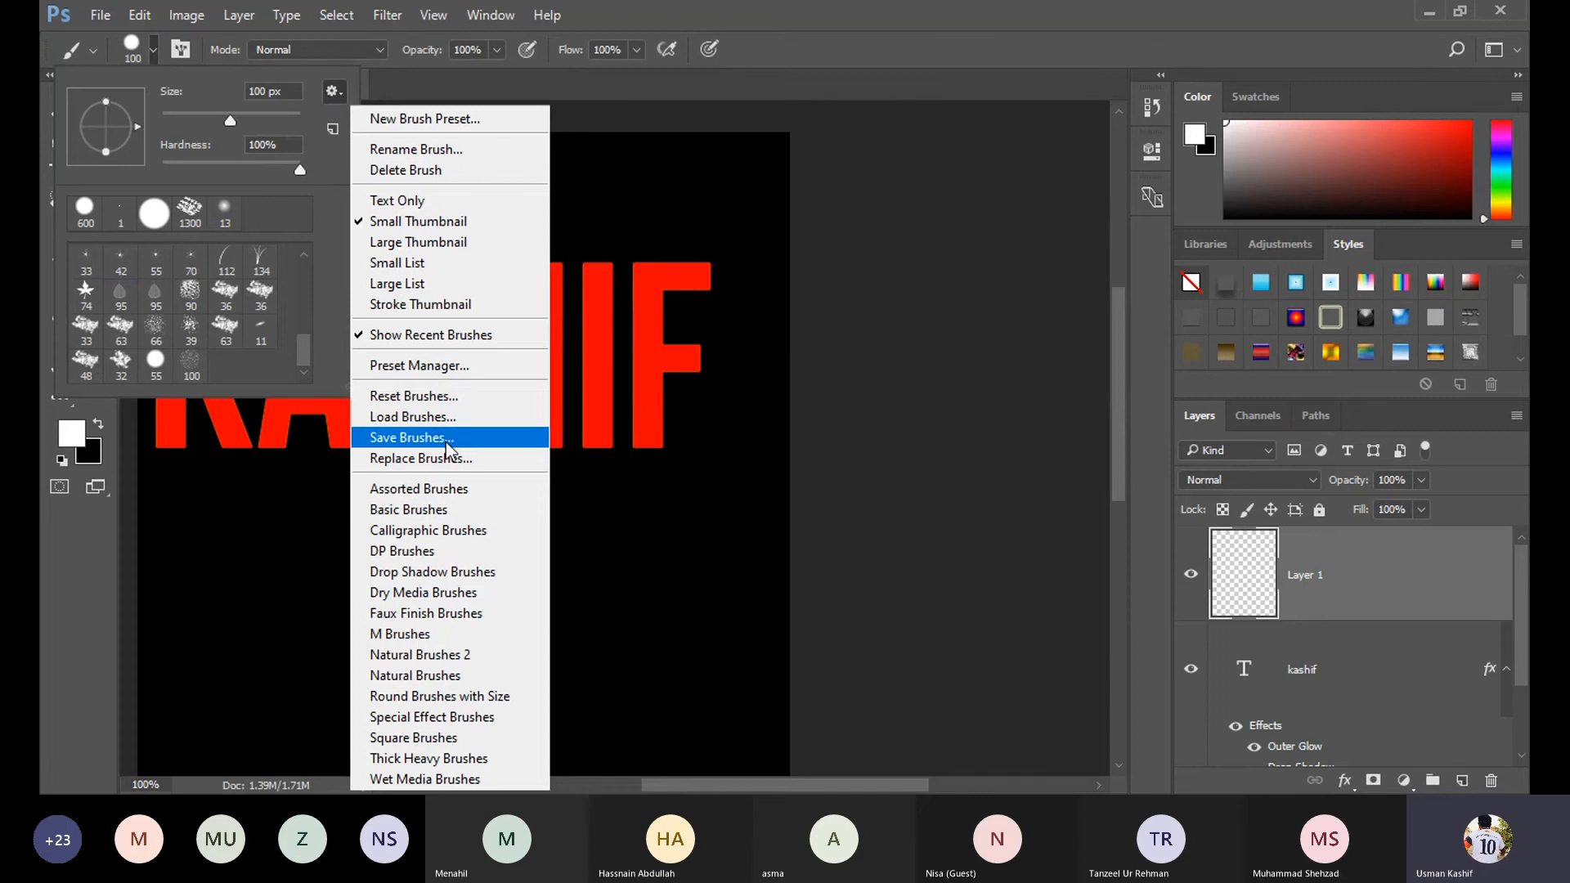
left_click(462, 423)
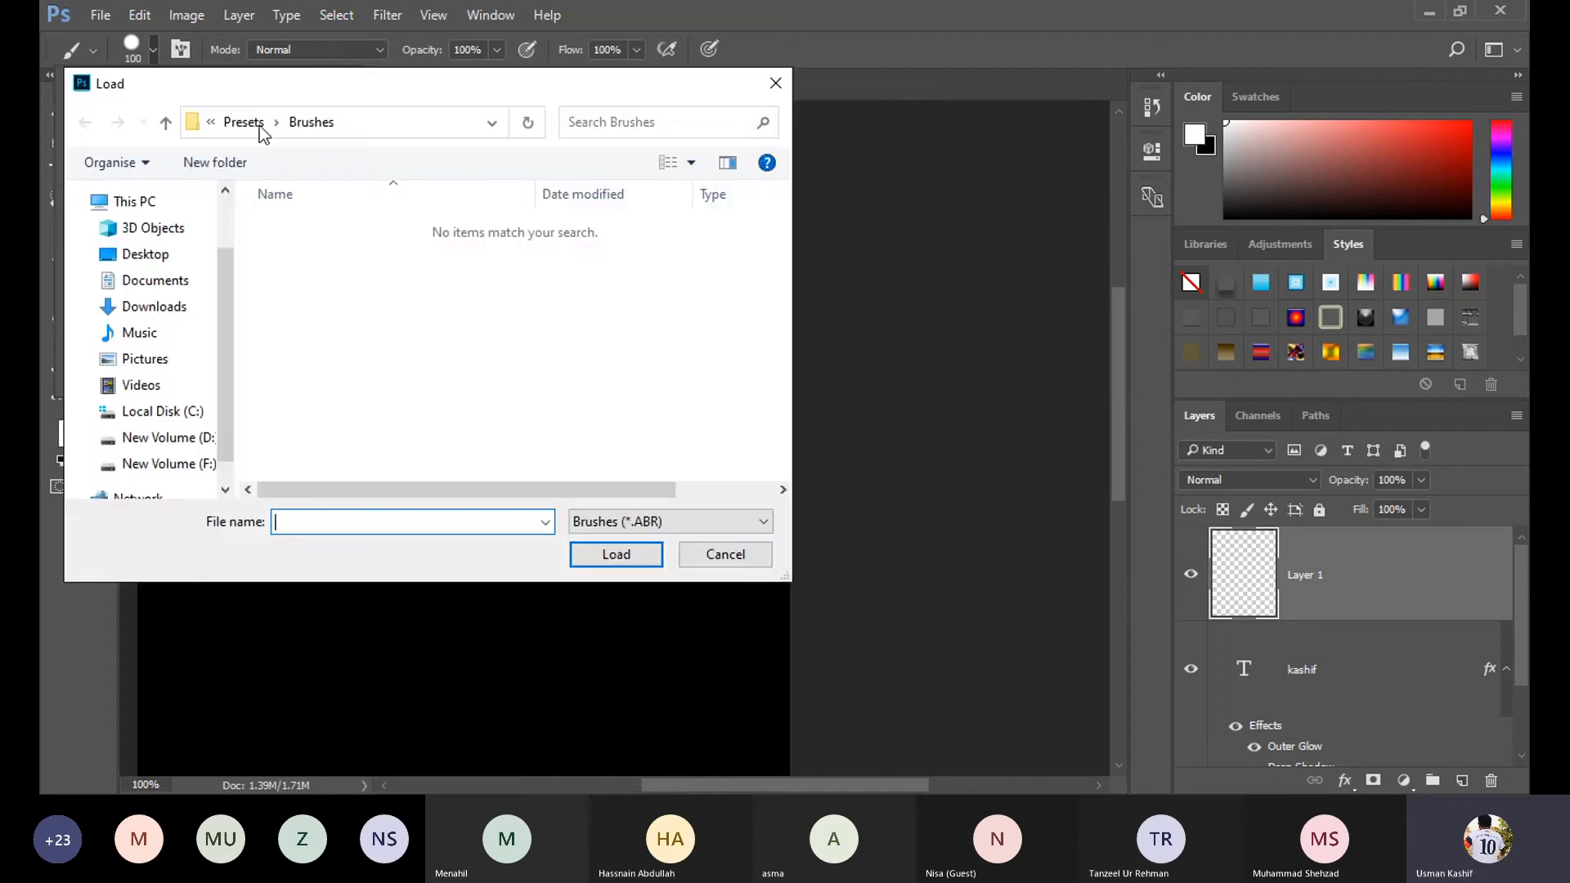
left_click(180, 443)
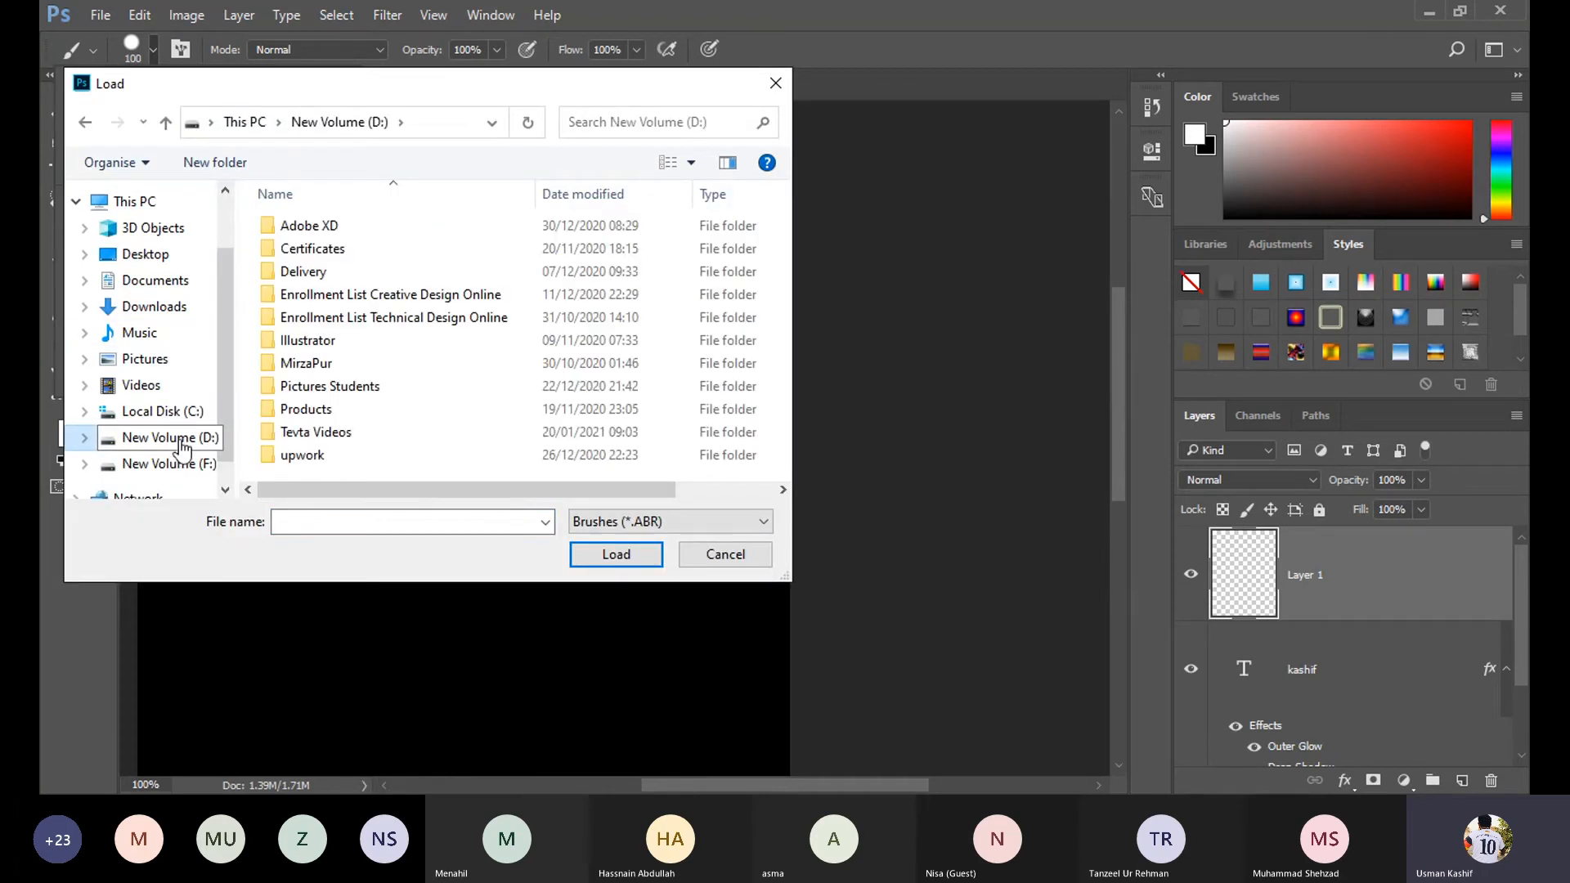
left_click(183, 463)
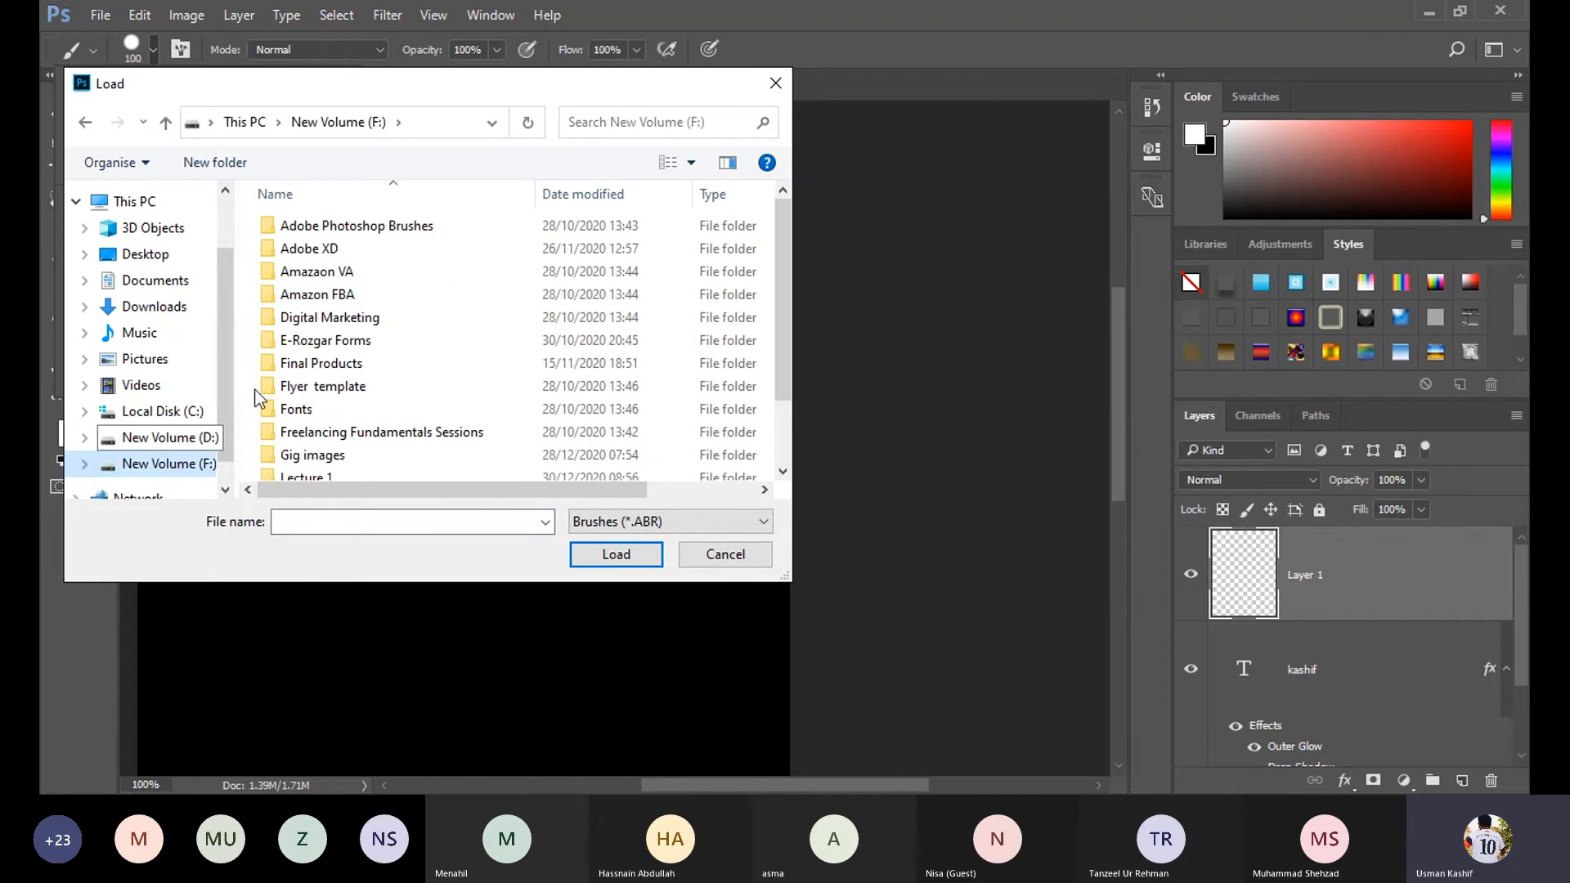
double_click(342, 229)
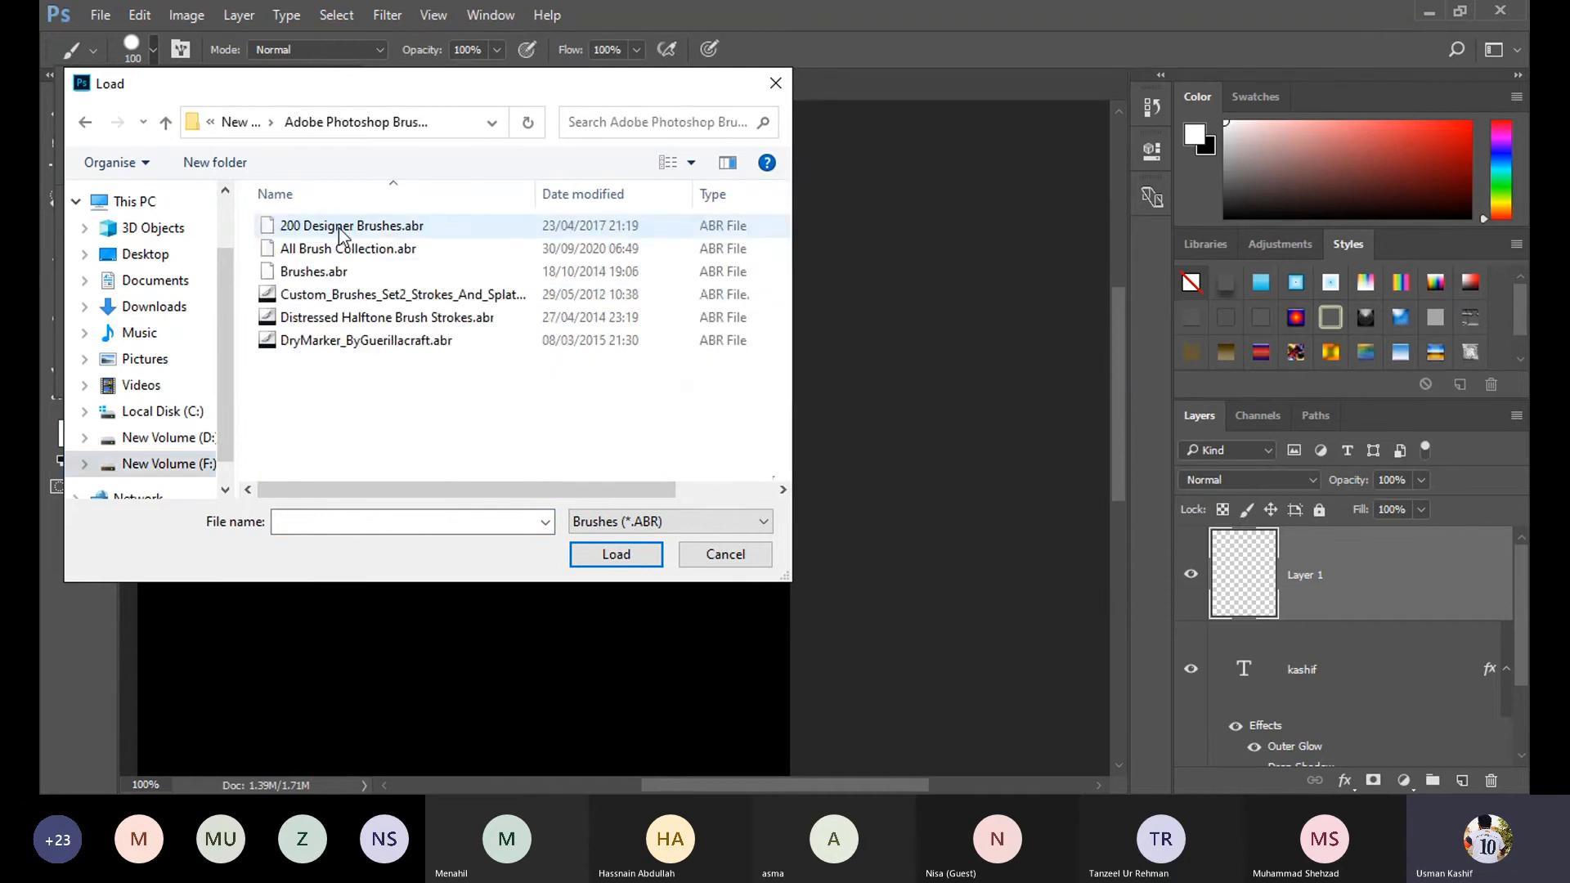
double_click(323, 253)
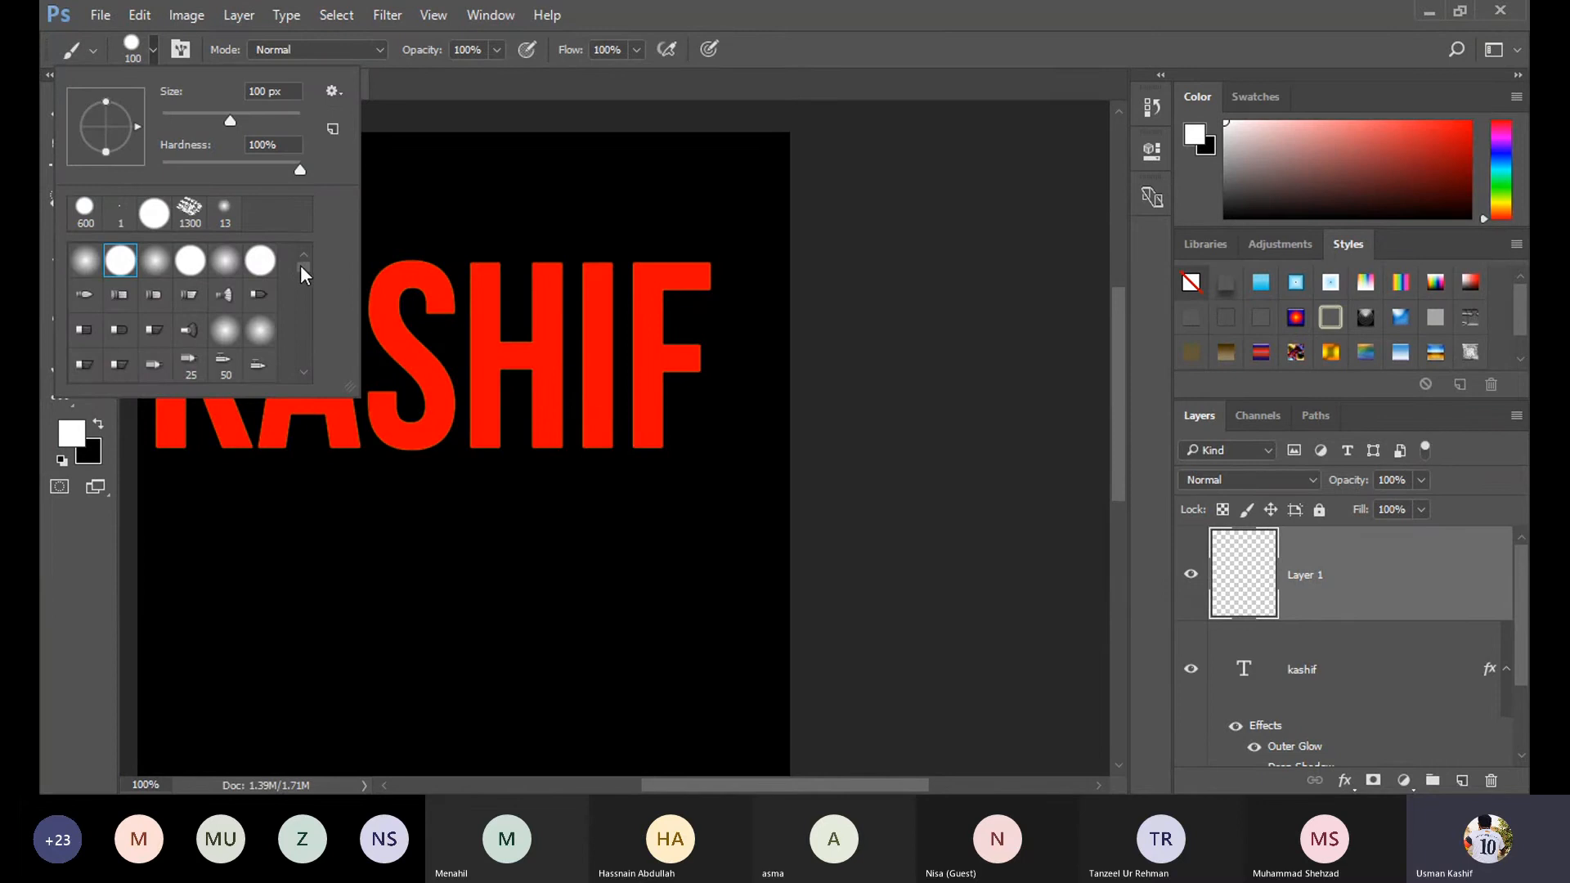
Enlarge the brush preset picker, show the presets as large thumbnails and browse the loaded brushes.
mouse_move(301, 265)
left_mouse_down()
mouse_move(301, 361)
mouse_move(311, 272)
left_mouse_up()
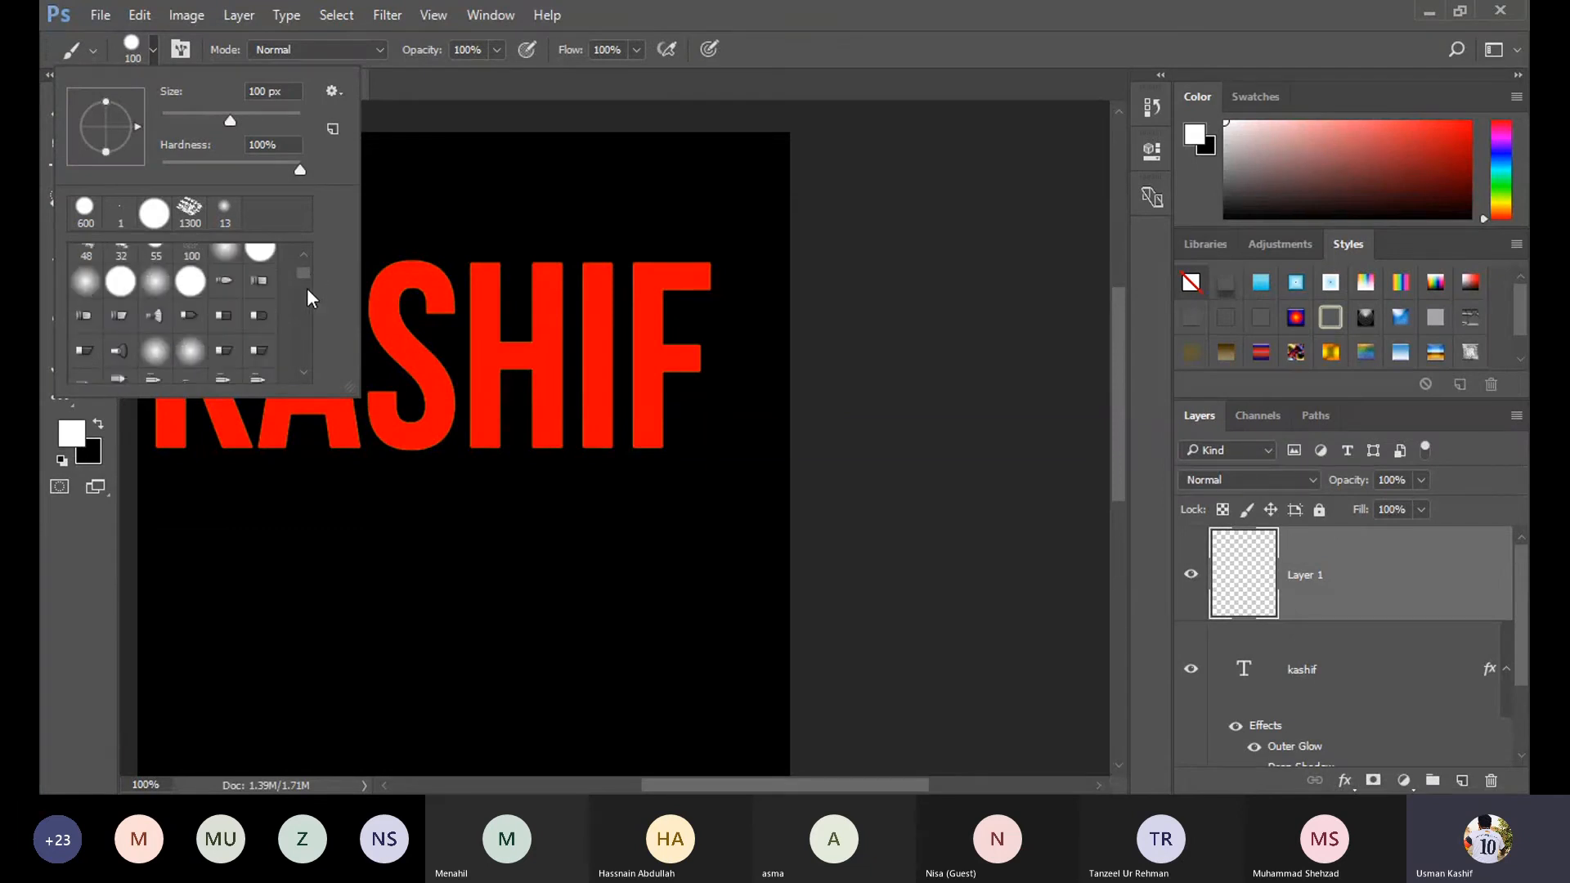
mouse_move(349, 385)
left_mouse_down()
mouse_move(420, 550)
mouse_move(623, 760)
left_mouse_up()
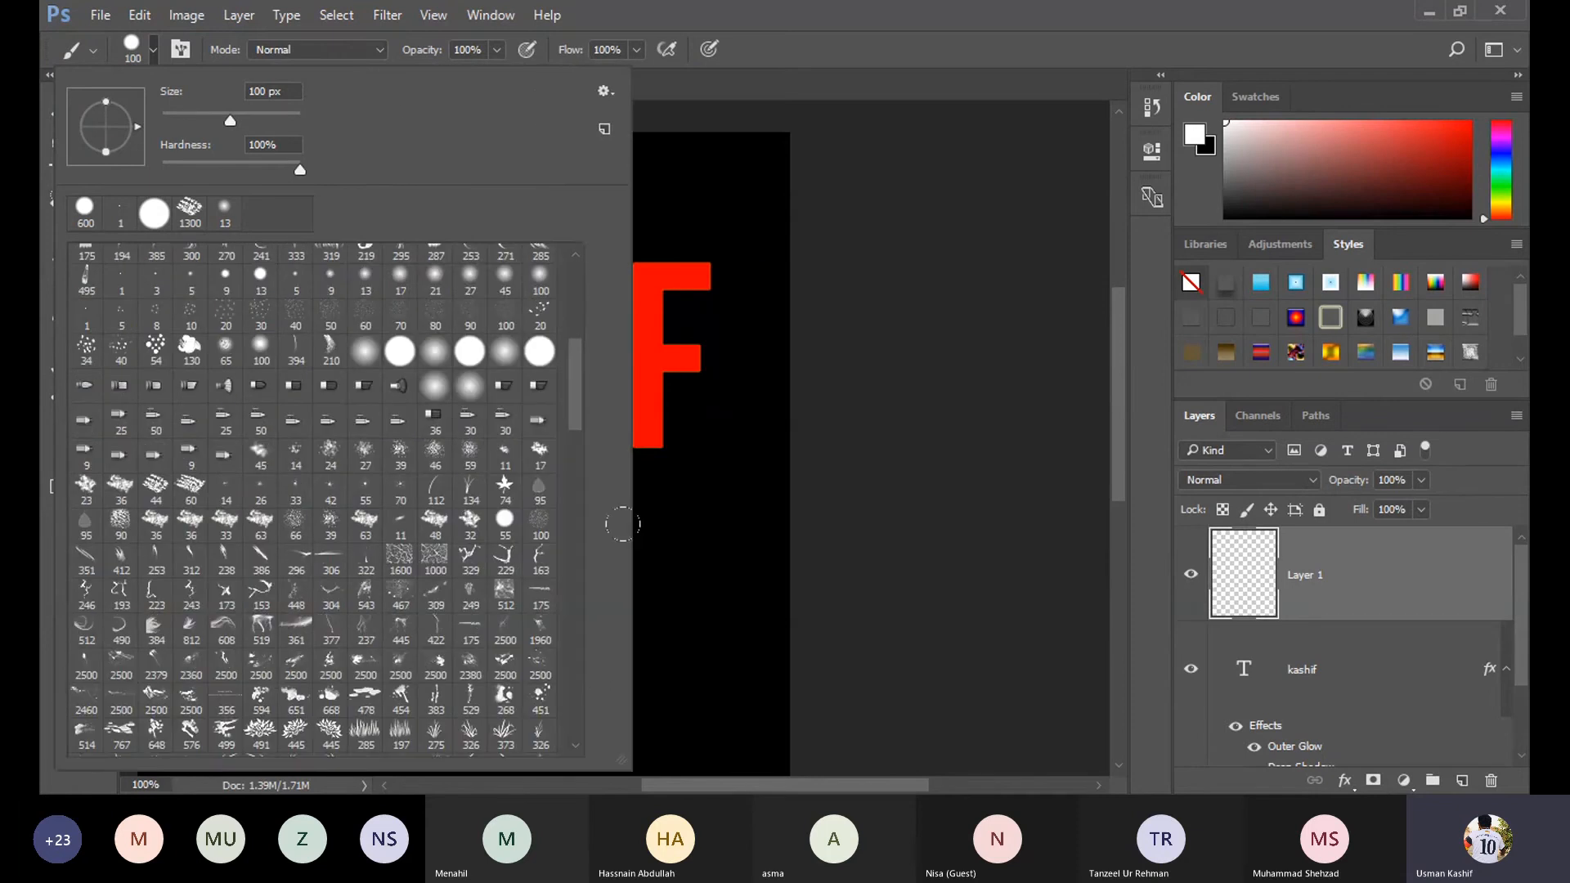
left_click(605, 90)
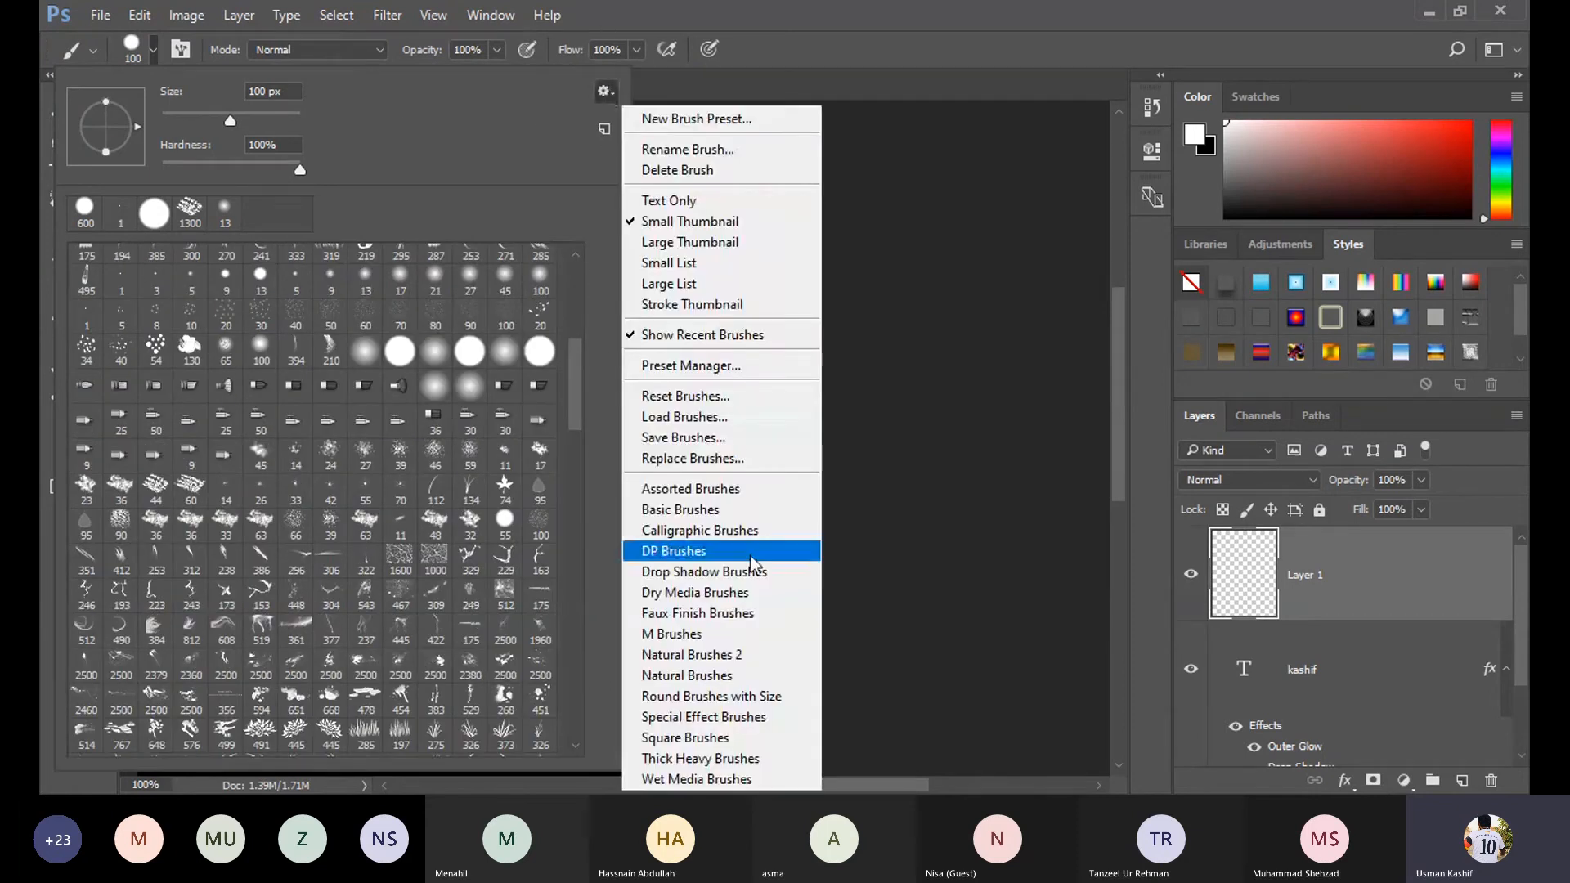
left_click(693, 243)
left_click_drag(573, 296, 563, 739)
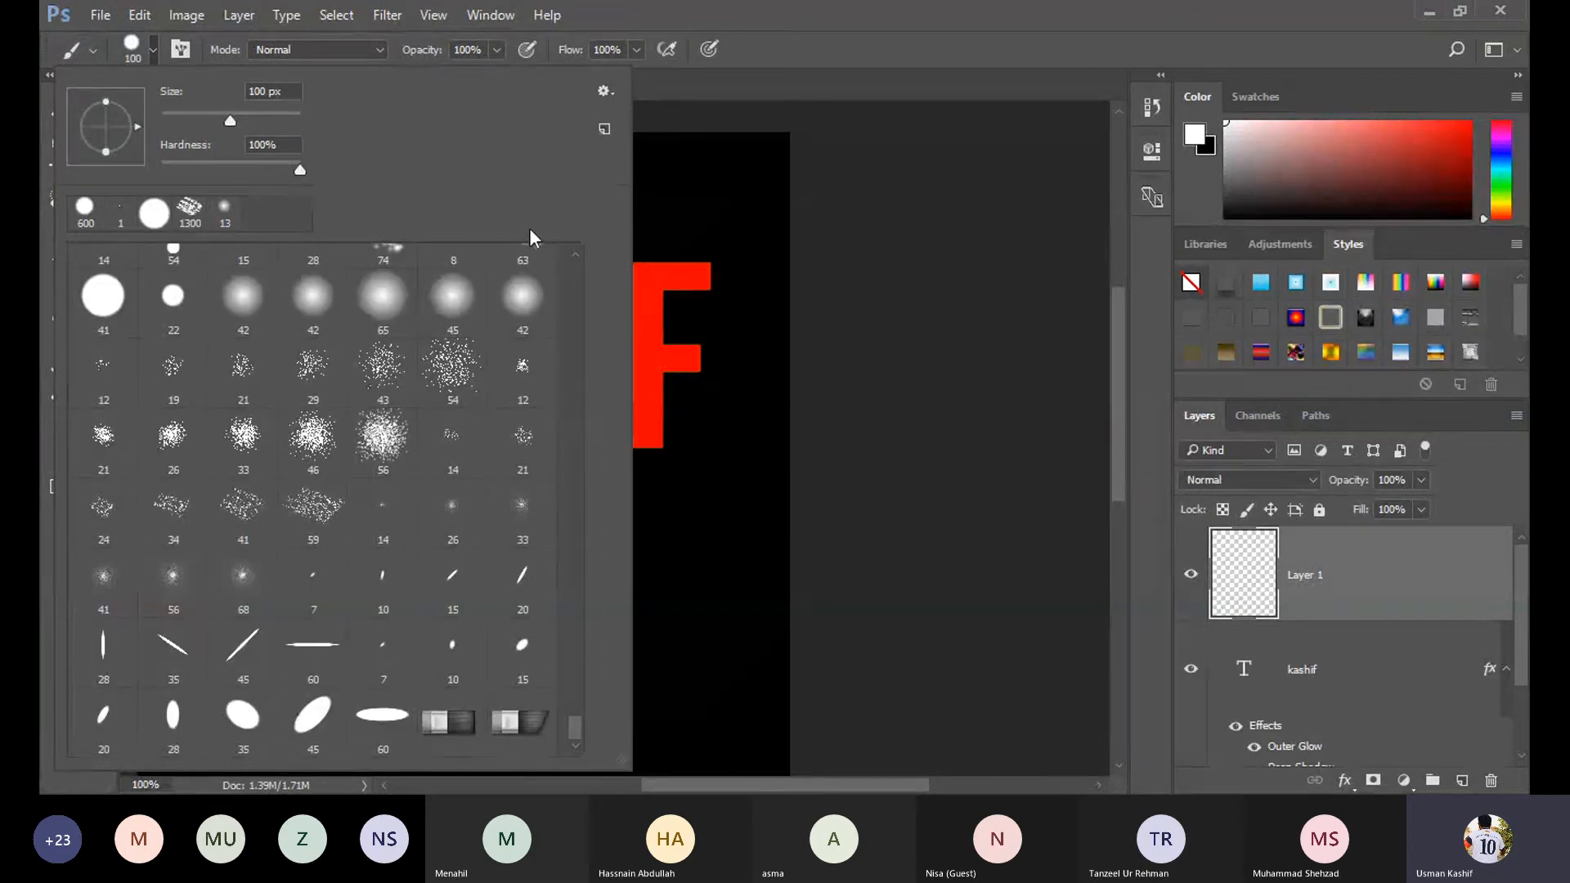
Load 200 Designer Brushes.abr into the brush presets.
left_click(605, 91)
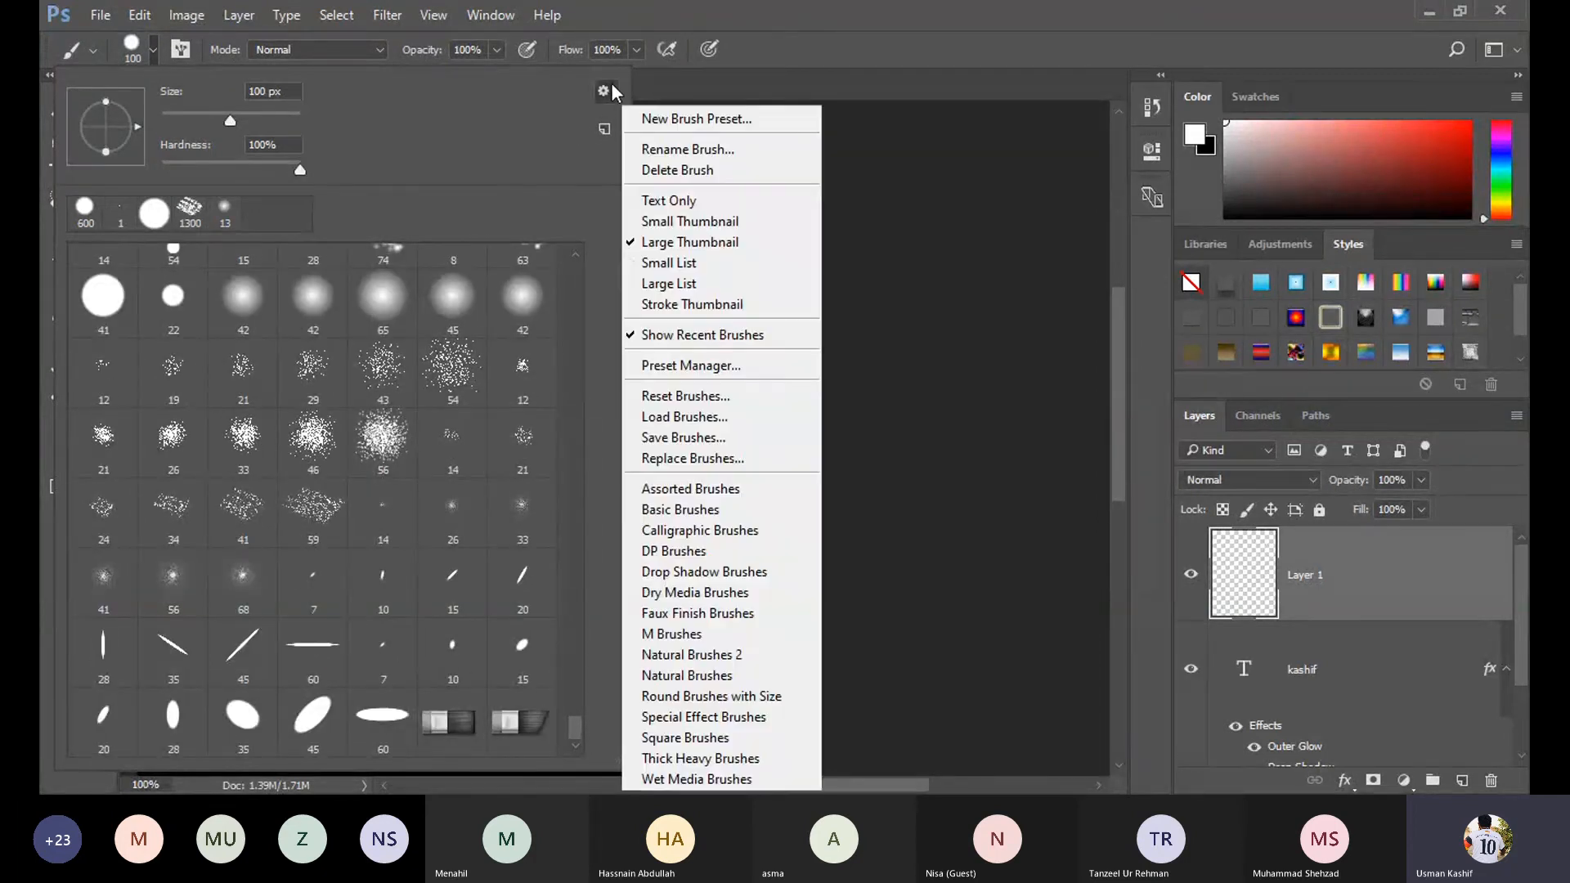
left_click(660, 412)
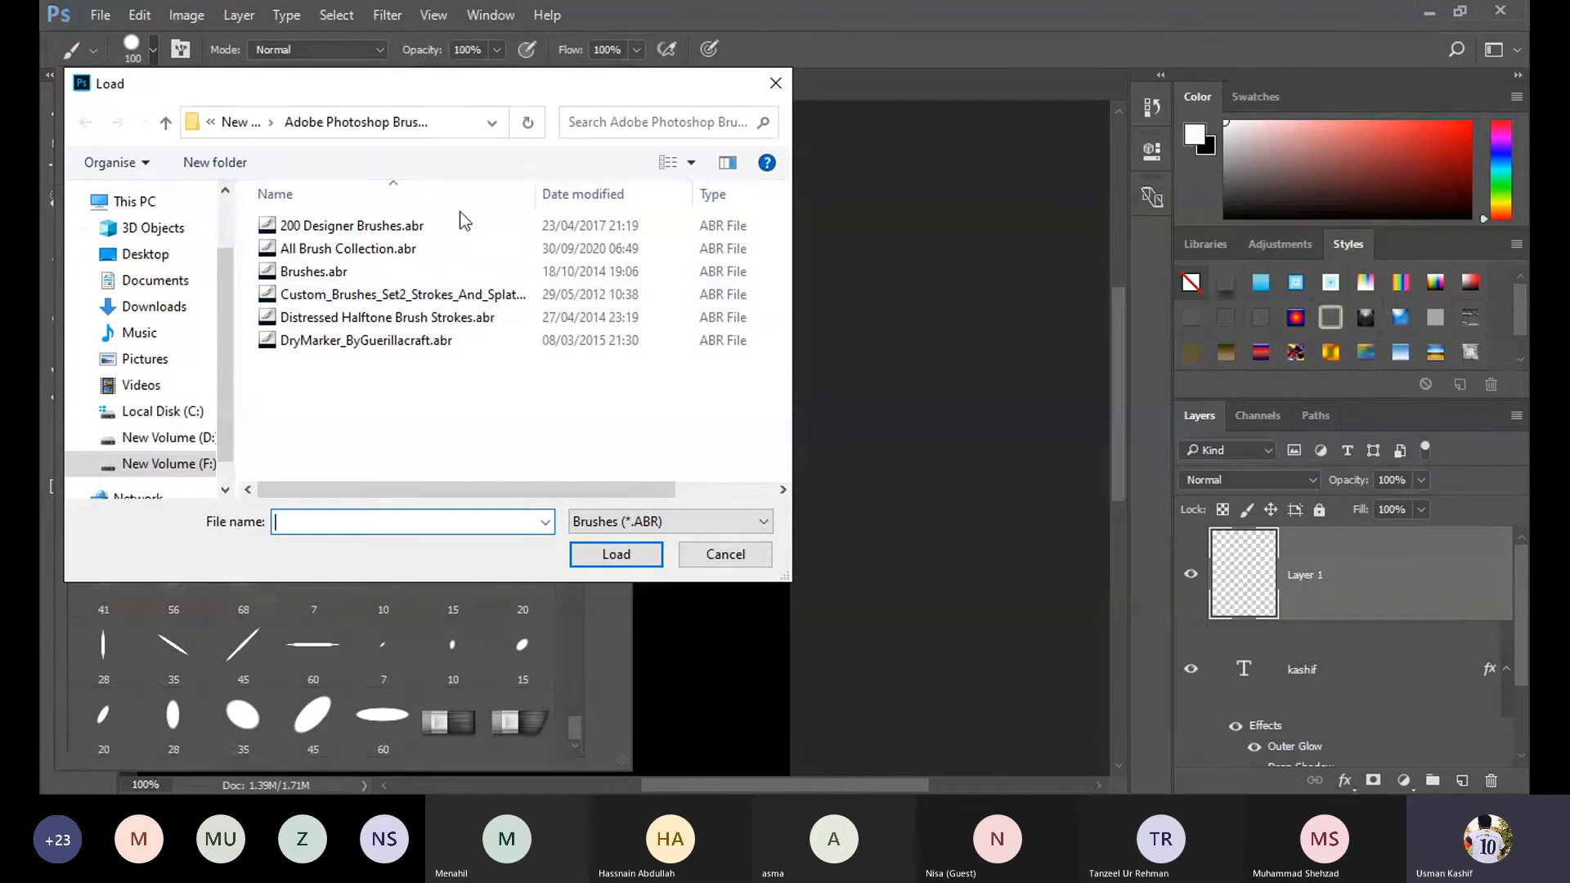
double_click(463, 233)
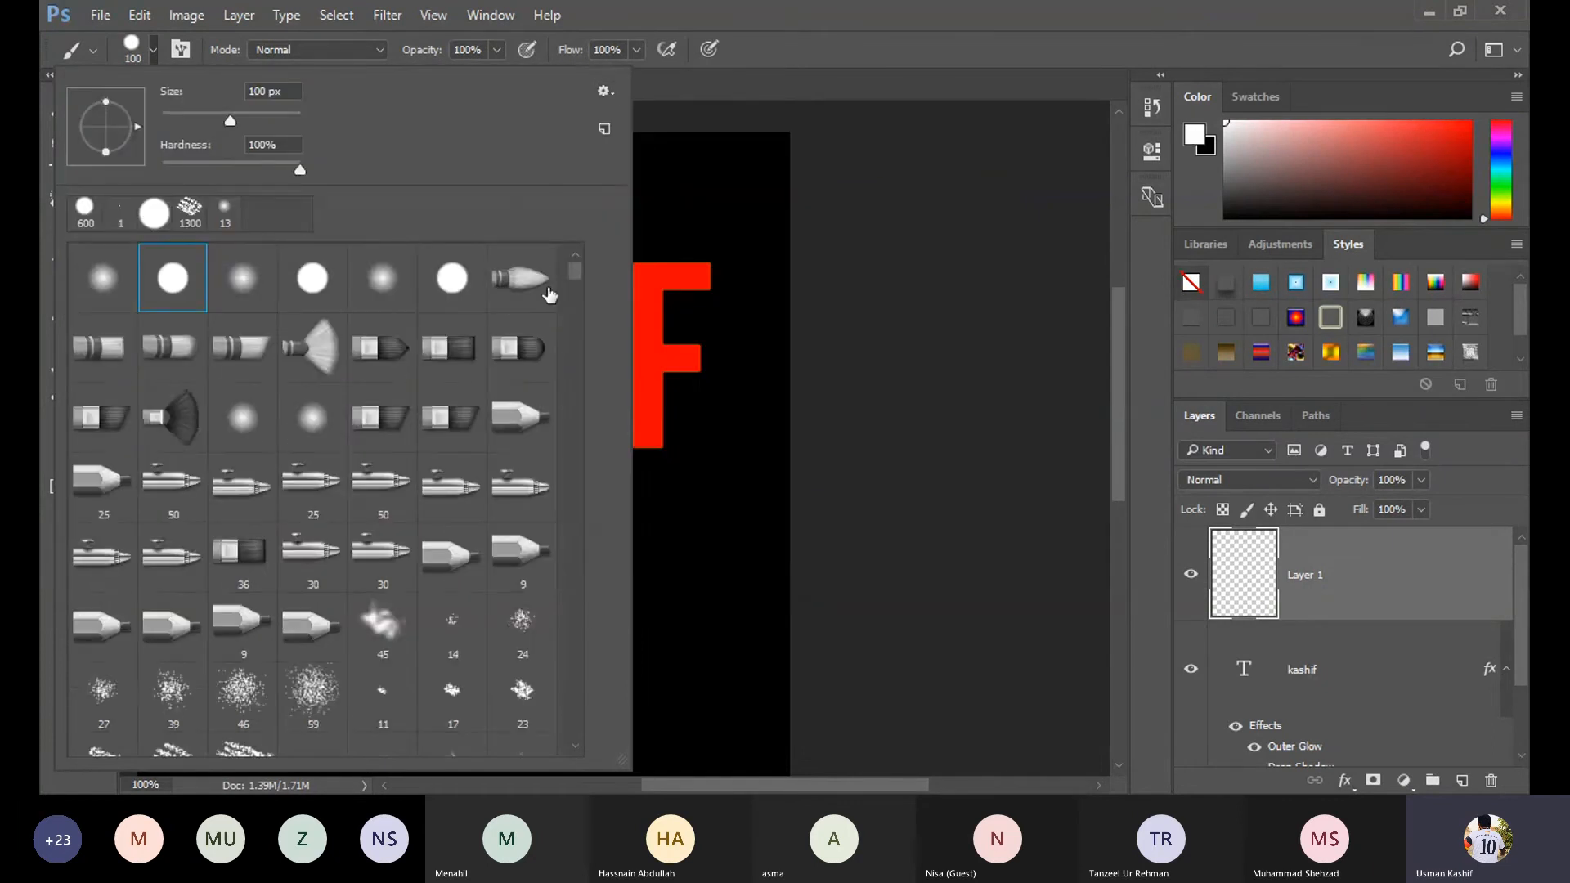
Choose the rough diagonal stroke brush labelled 521 and stamp it once in white below the text at 250 px.
mouse_move(574, 273)
left_mouse_down()
mouse_move(596, 743)
mouse_move(593, 694)
left_mouse_up()
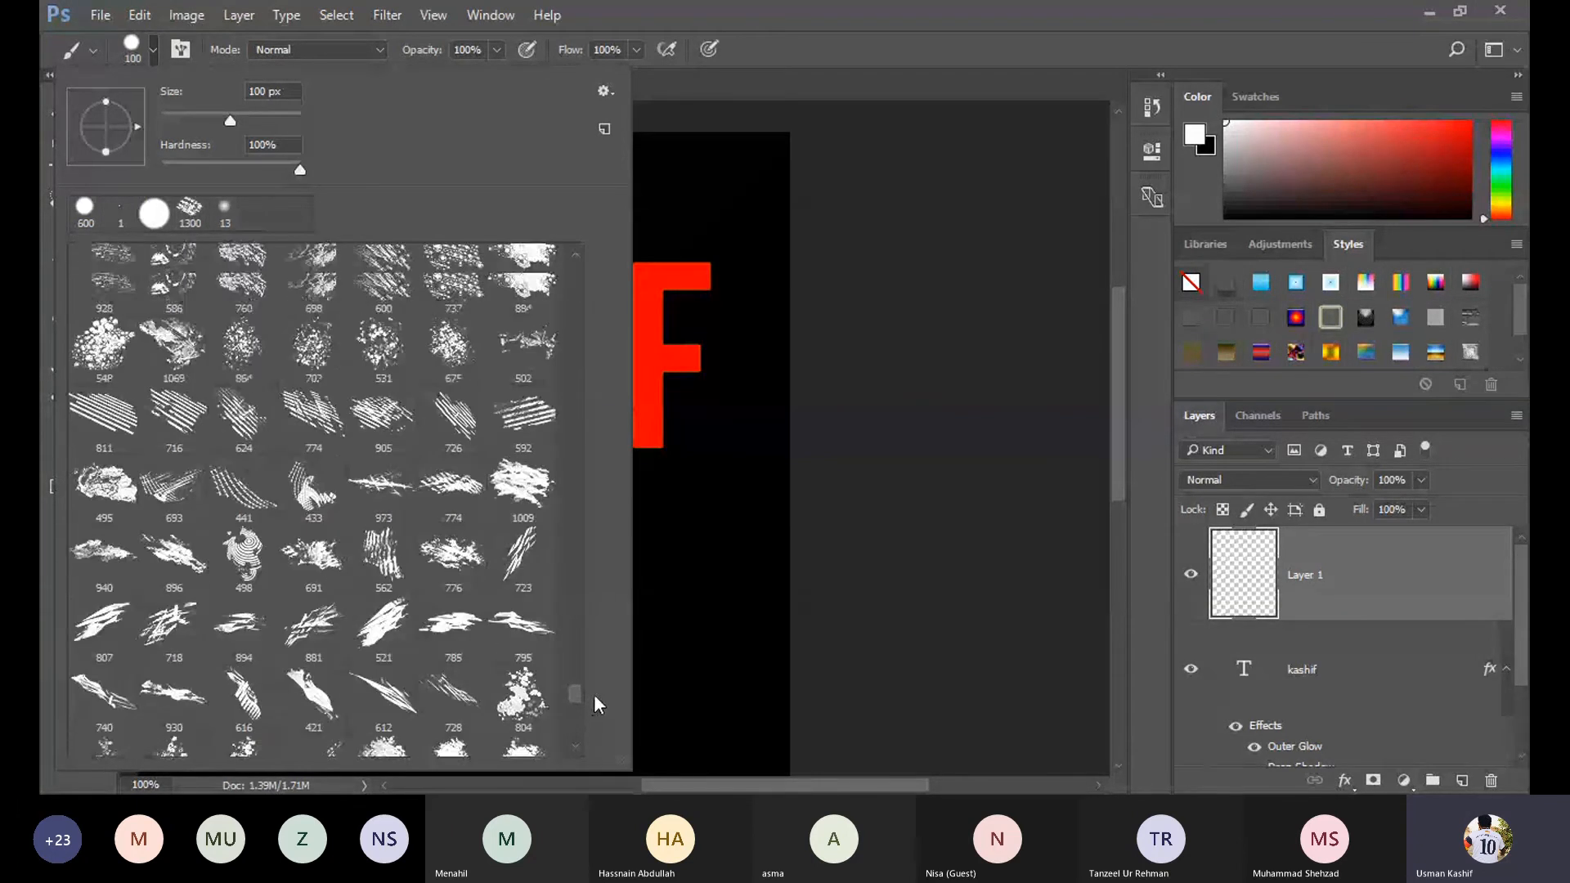
left_click(392, 613)
left_click(850, 54)
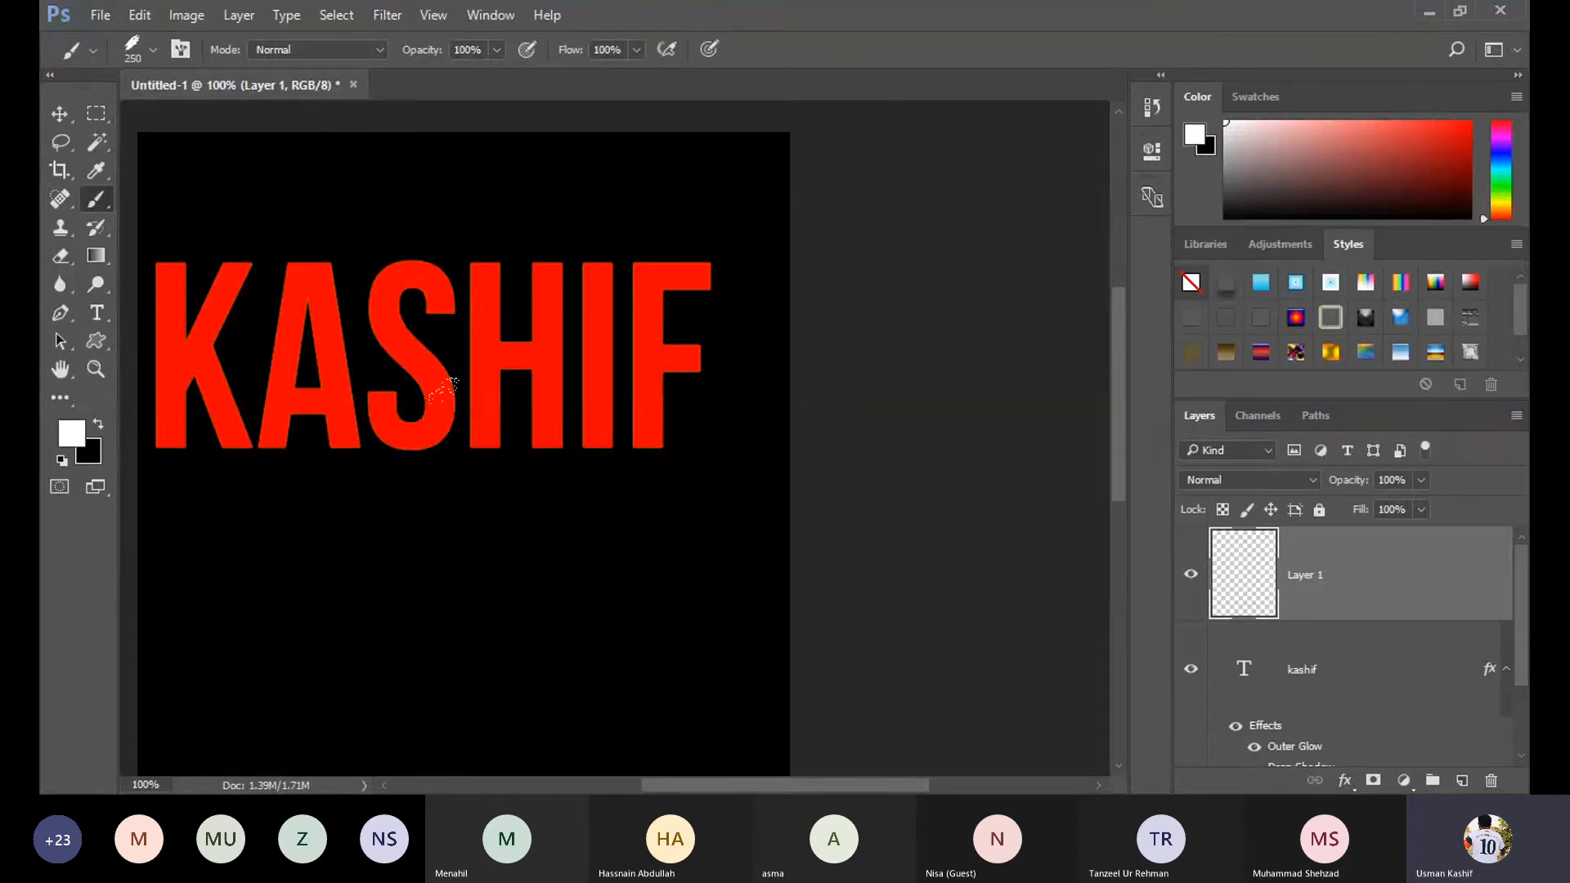
left_click(336, 487)
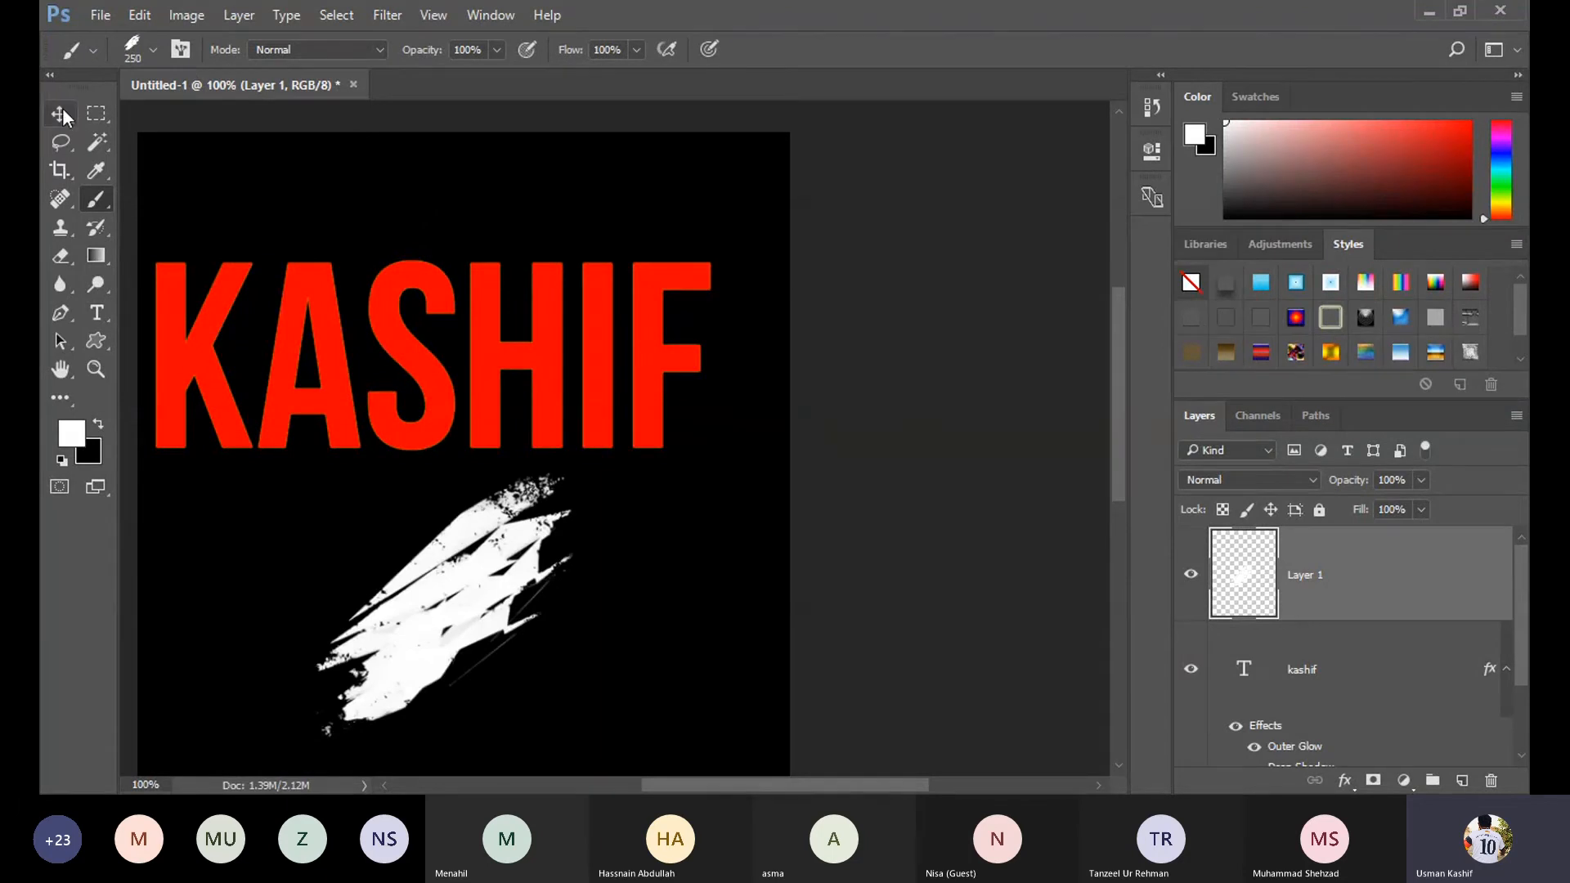
Rotate the white brush mark about 25.5° clockwise and position it beneath the left part of the text.
key("v")
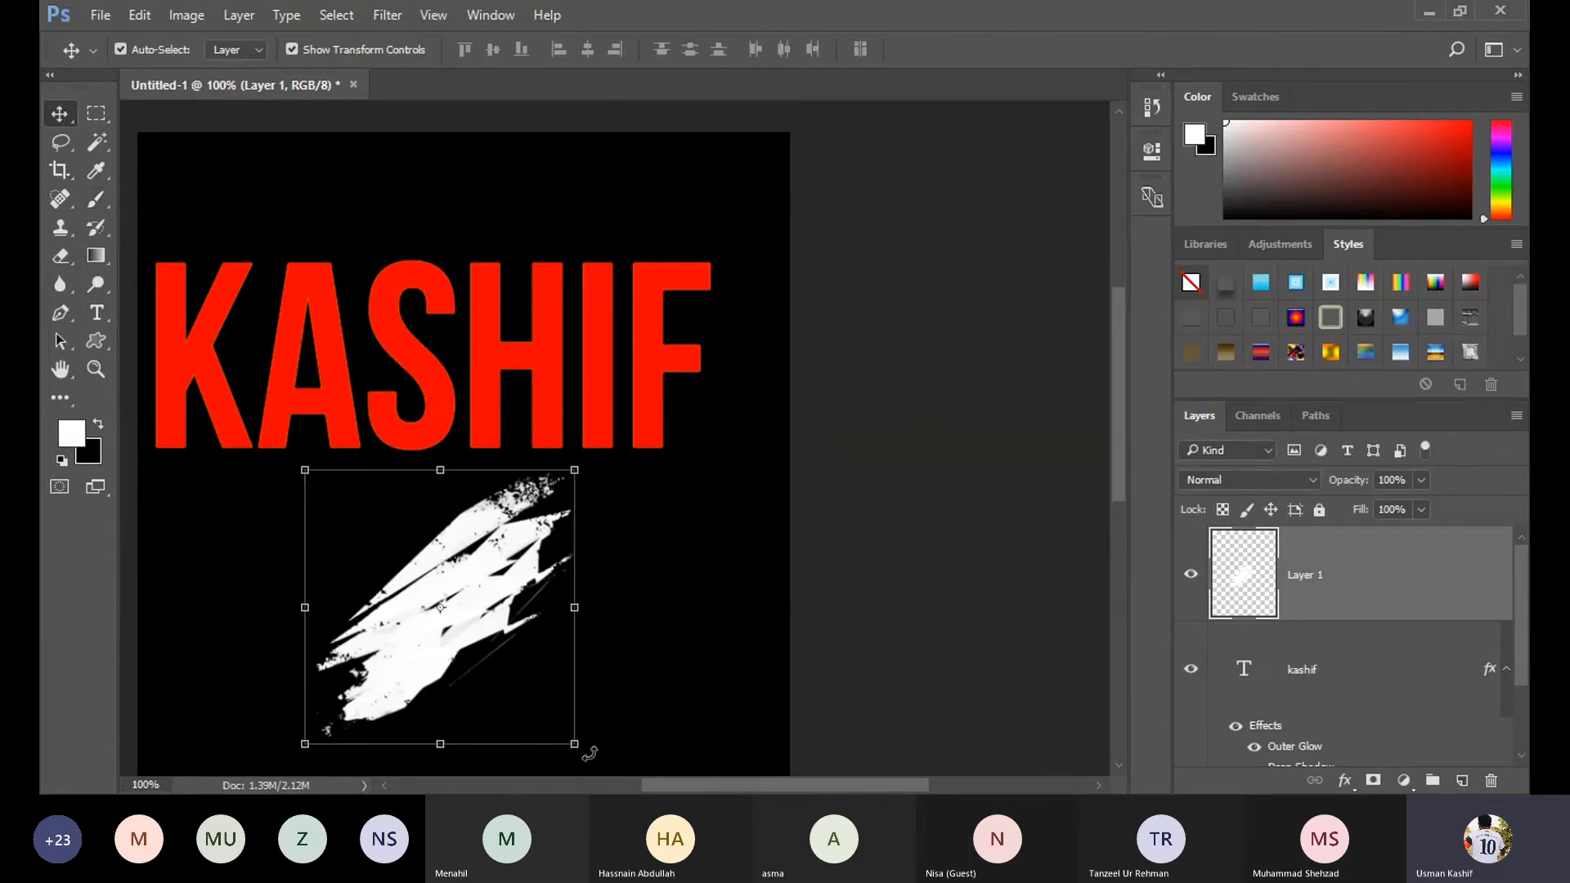
left_click_drag(588, 749, 503, 759)
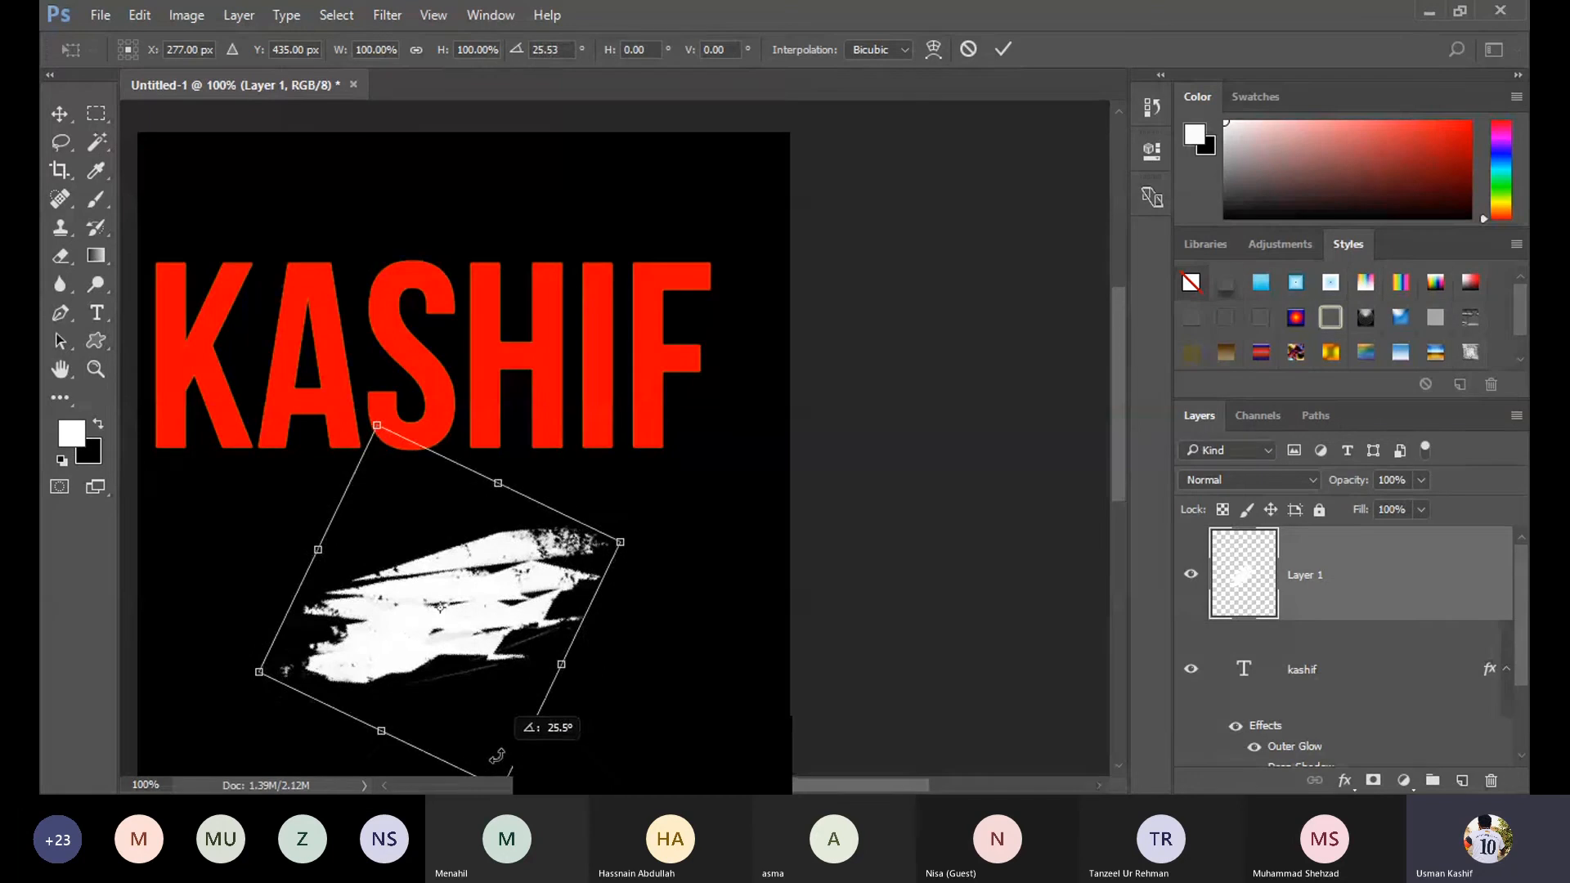
key("Return")
left_click_drag(483, 624, 526, 602)
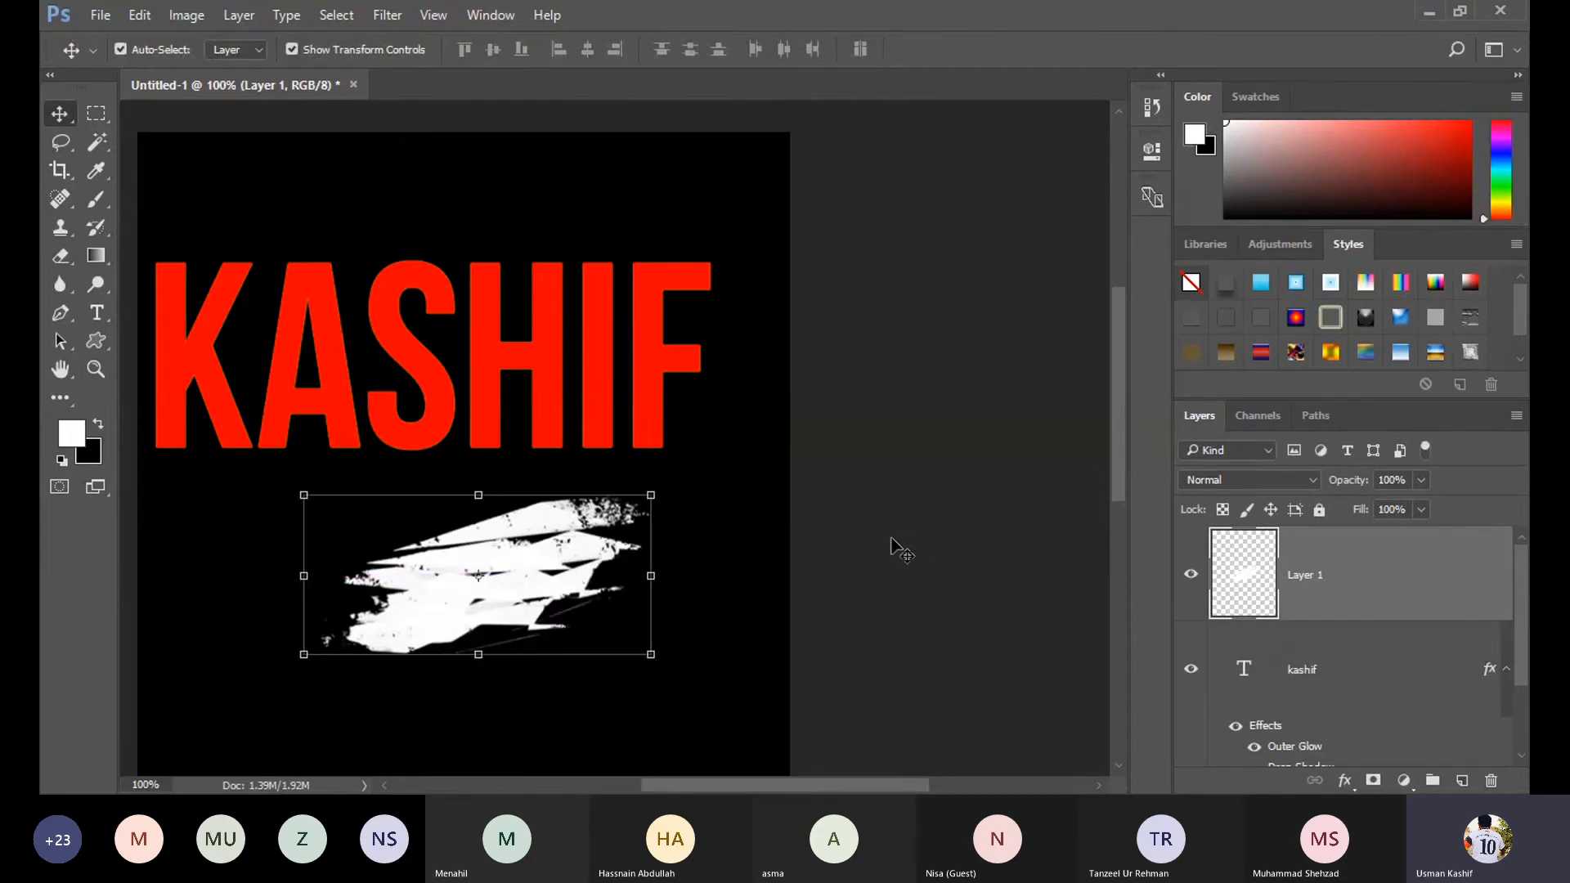
left_click_drag(560, 547, 428, 540)
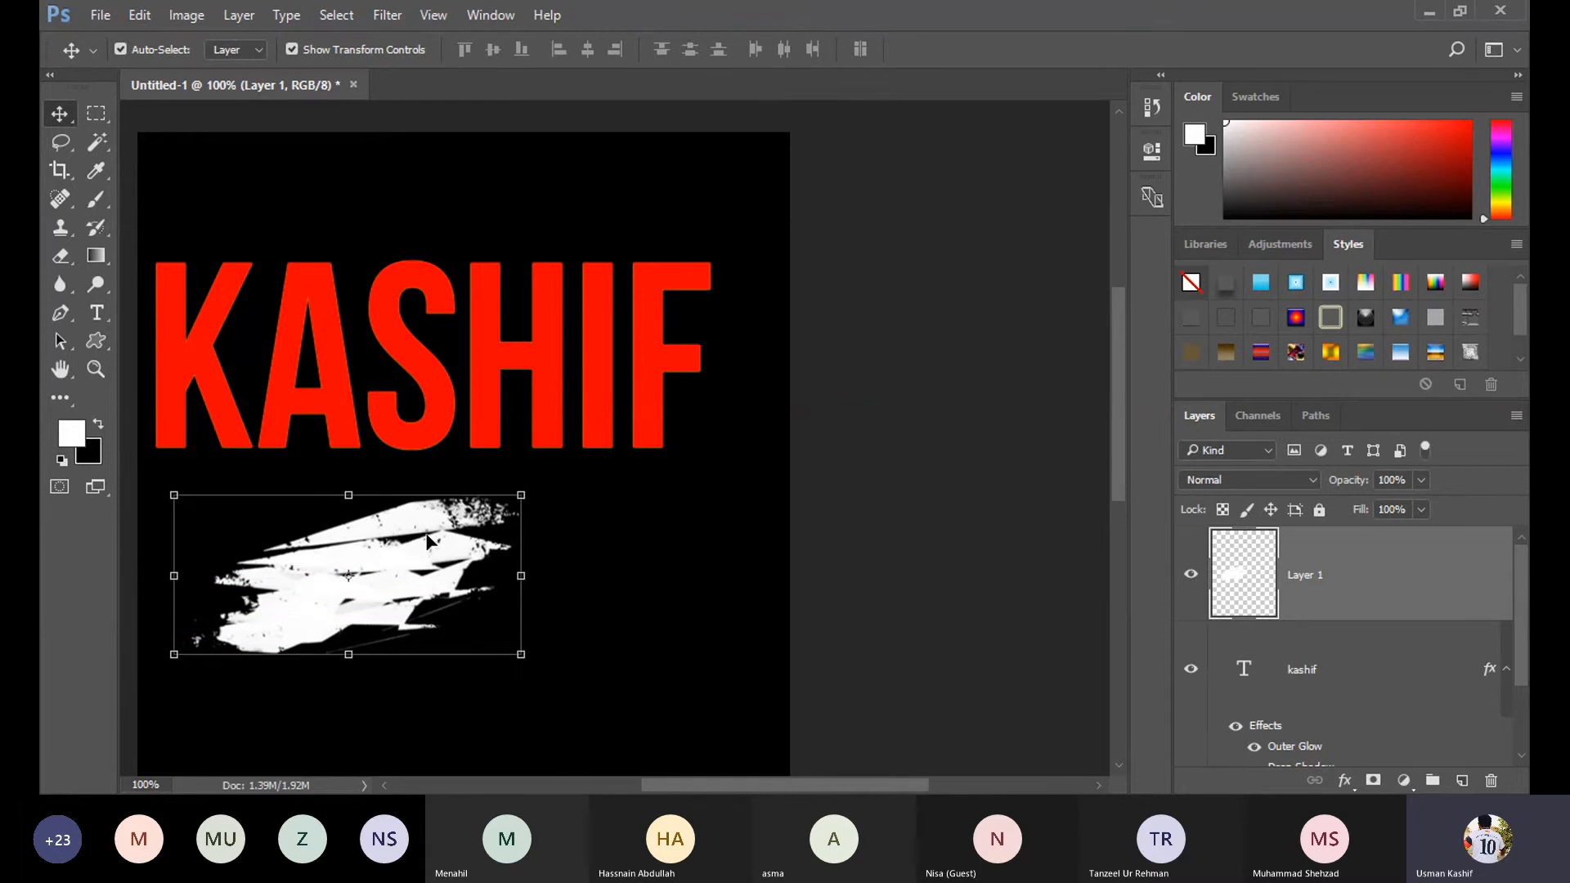
key("alt")
Choose the ragged splatter brush labelled 700, reduce it to 250 px and stamp it once to the right of the first mark.
left_click(97, 201)
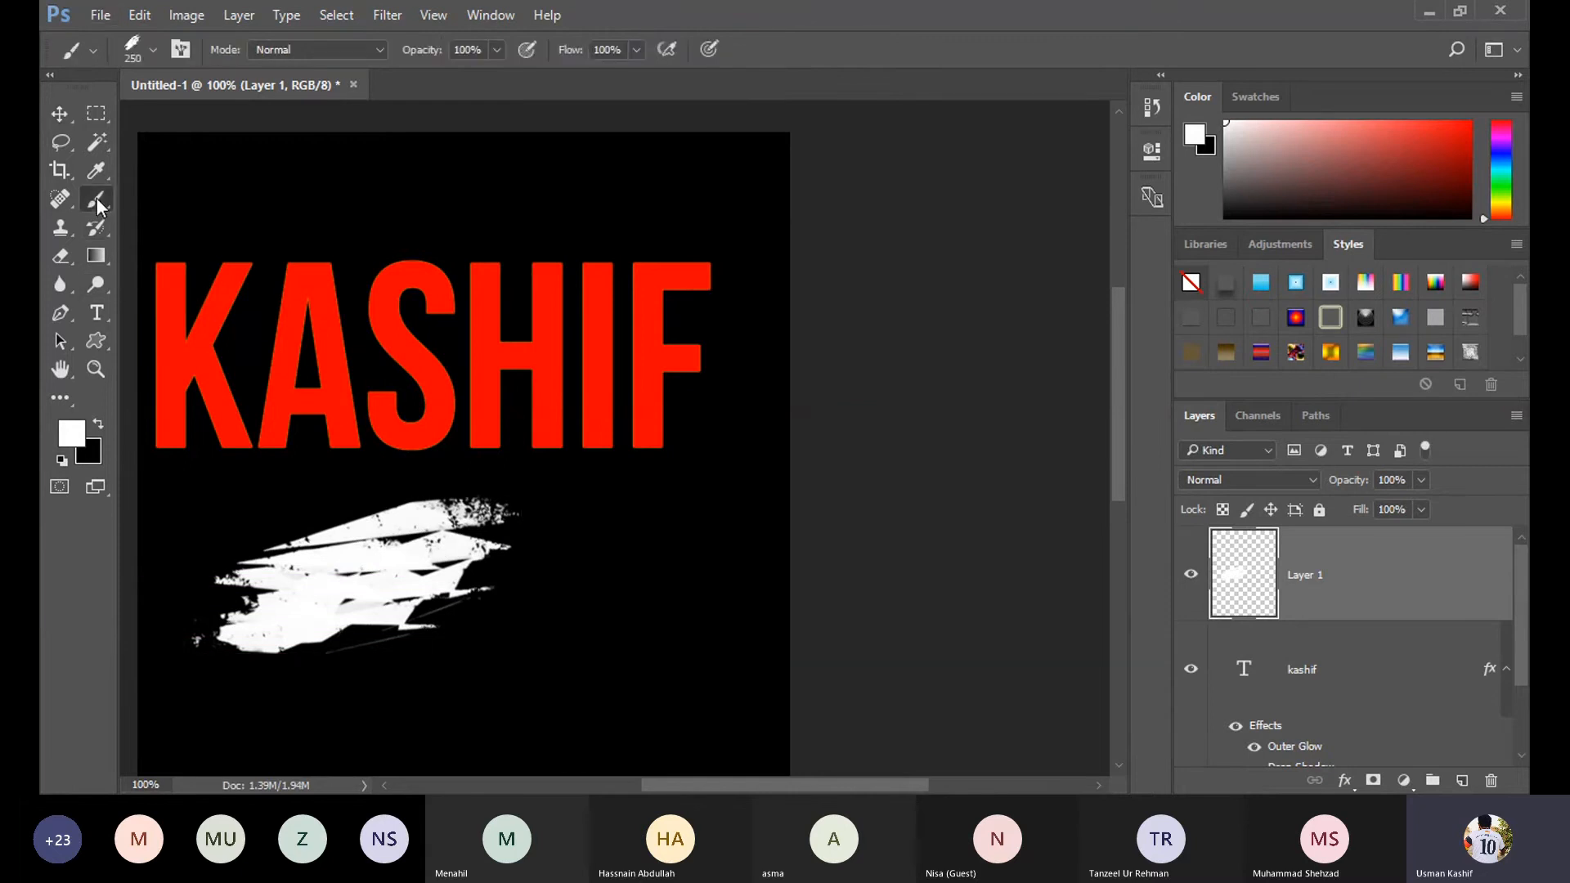
left_click(153, 51)
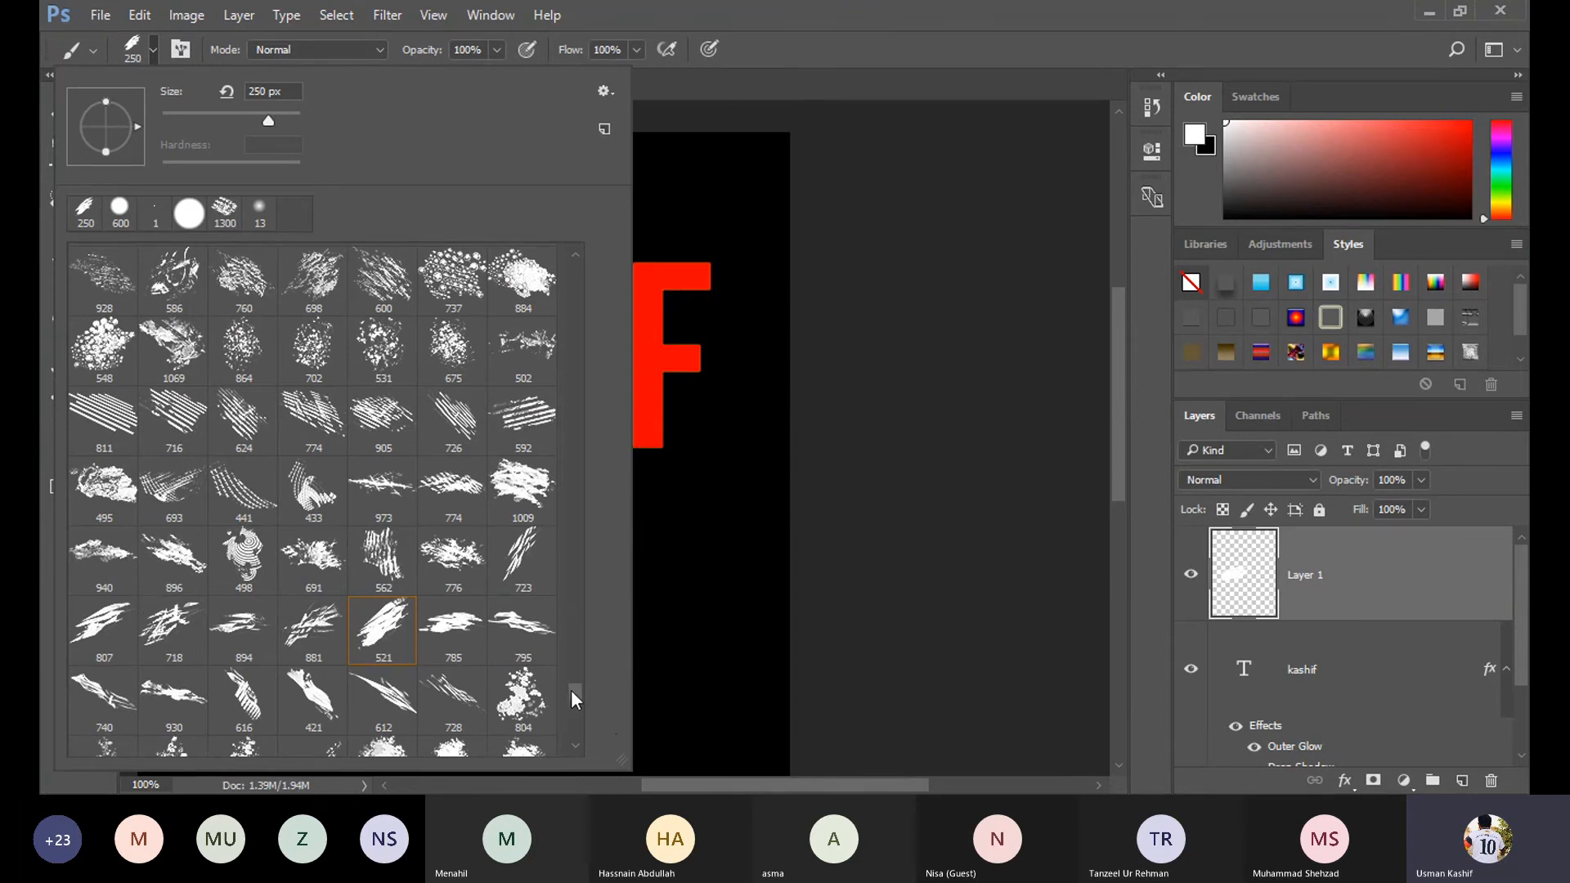
left_click_drag(572, 694, 577, 709)
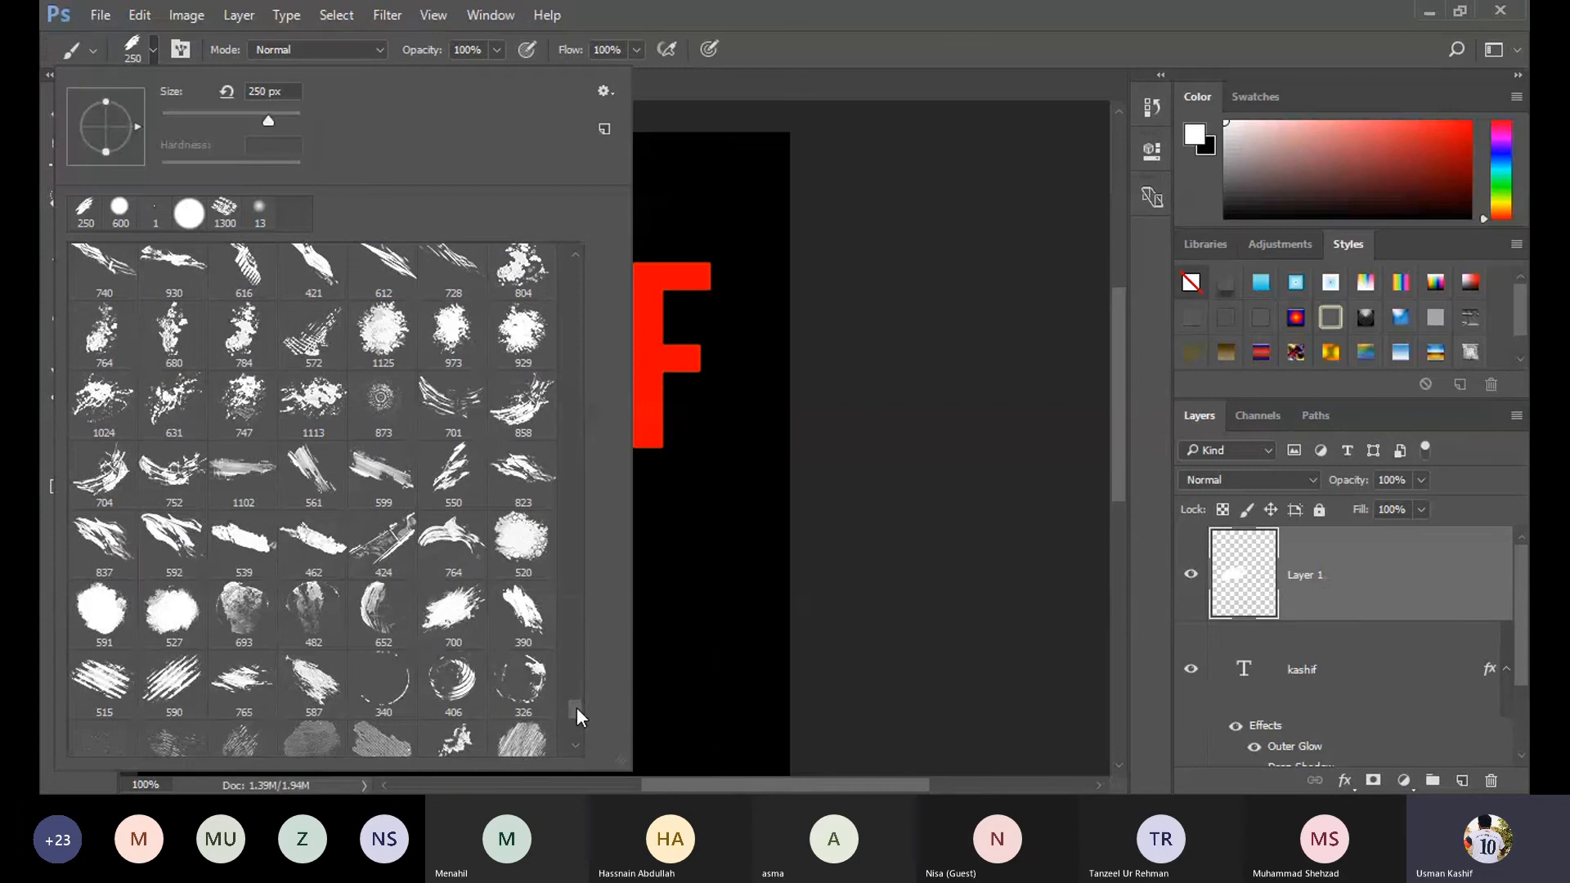
left_click(454, 613)
left_click(911, 3)
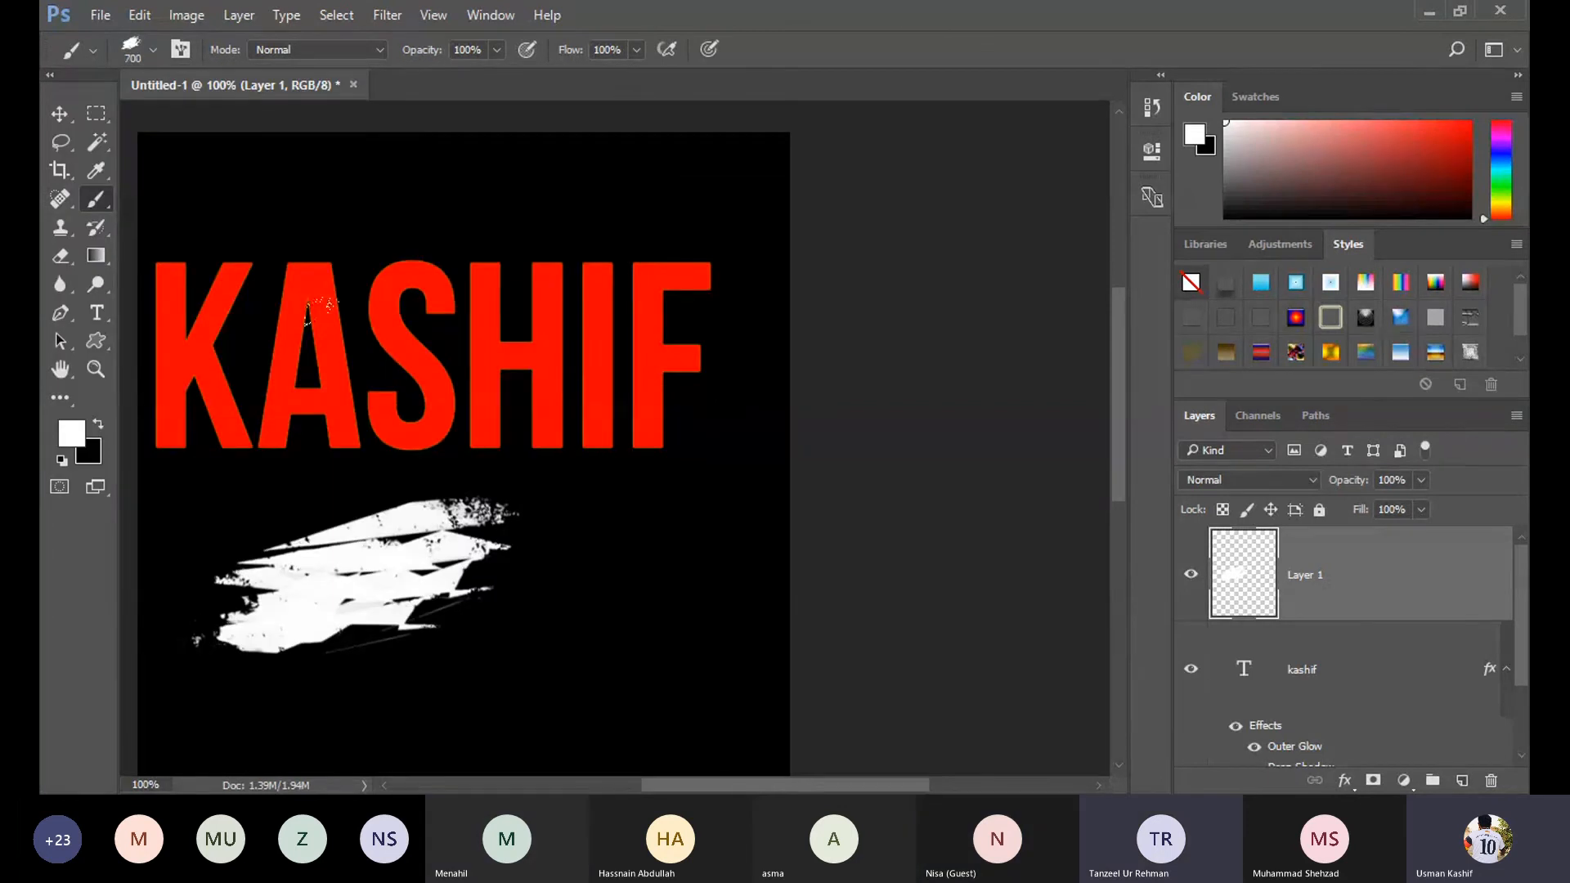
key("bracketleft")
key("bracketleft")
key("bracketleft")
key("bracketleft")
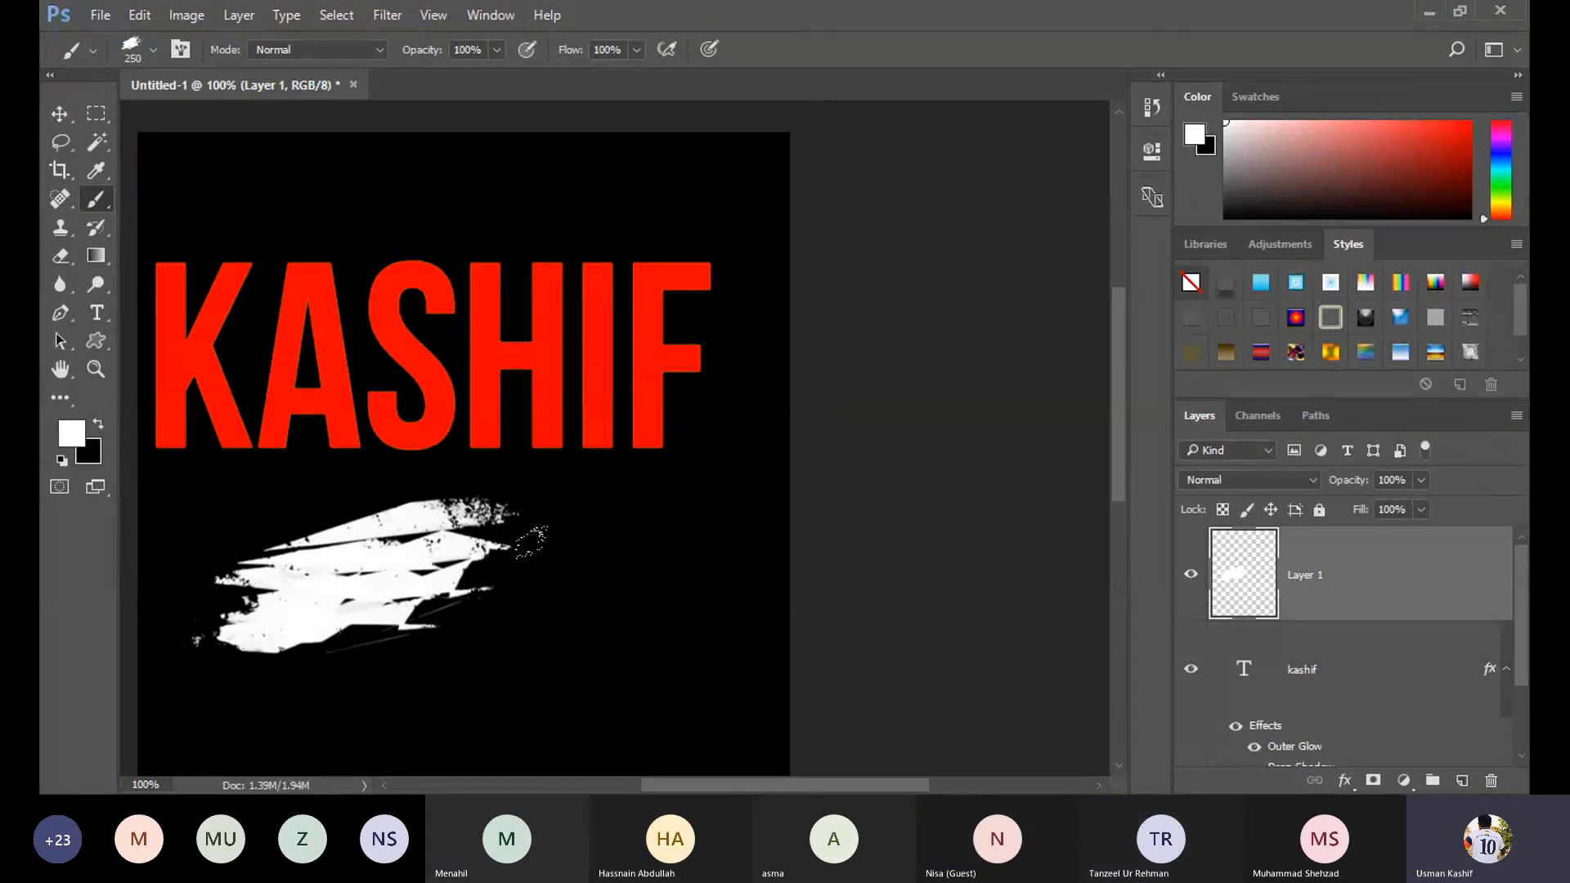
left_click(642, 626)
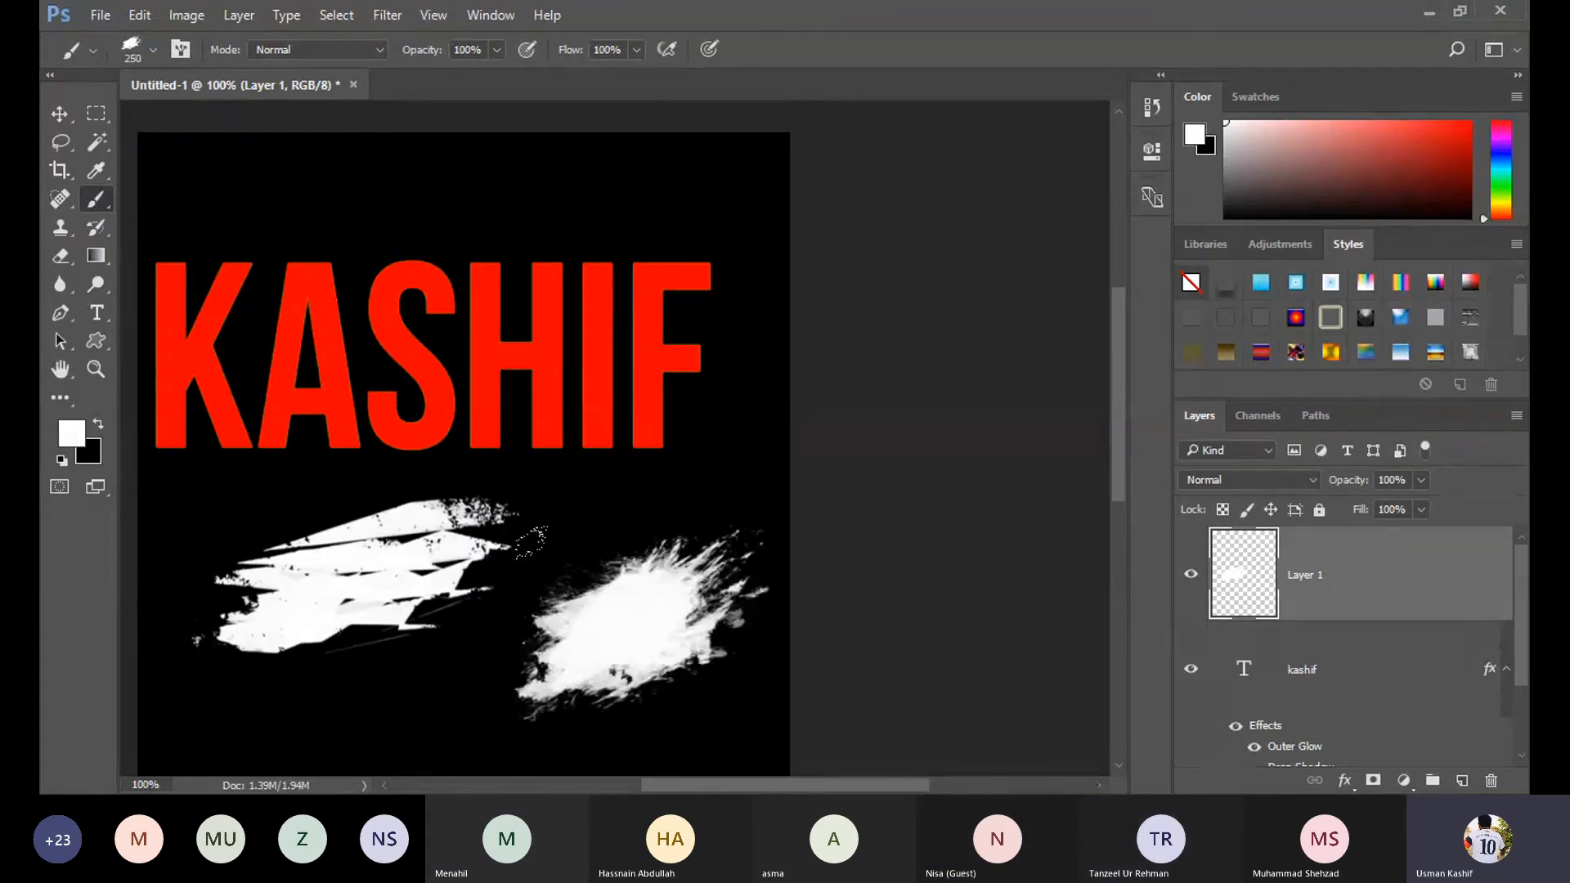
Shift both white brush marks slightly left and add a Gradient Overlay to Layer 1.
left_click(65, 112)
left_click_drag(629, 635, 593, 632)
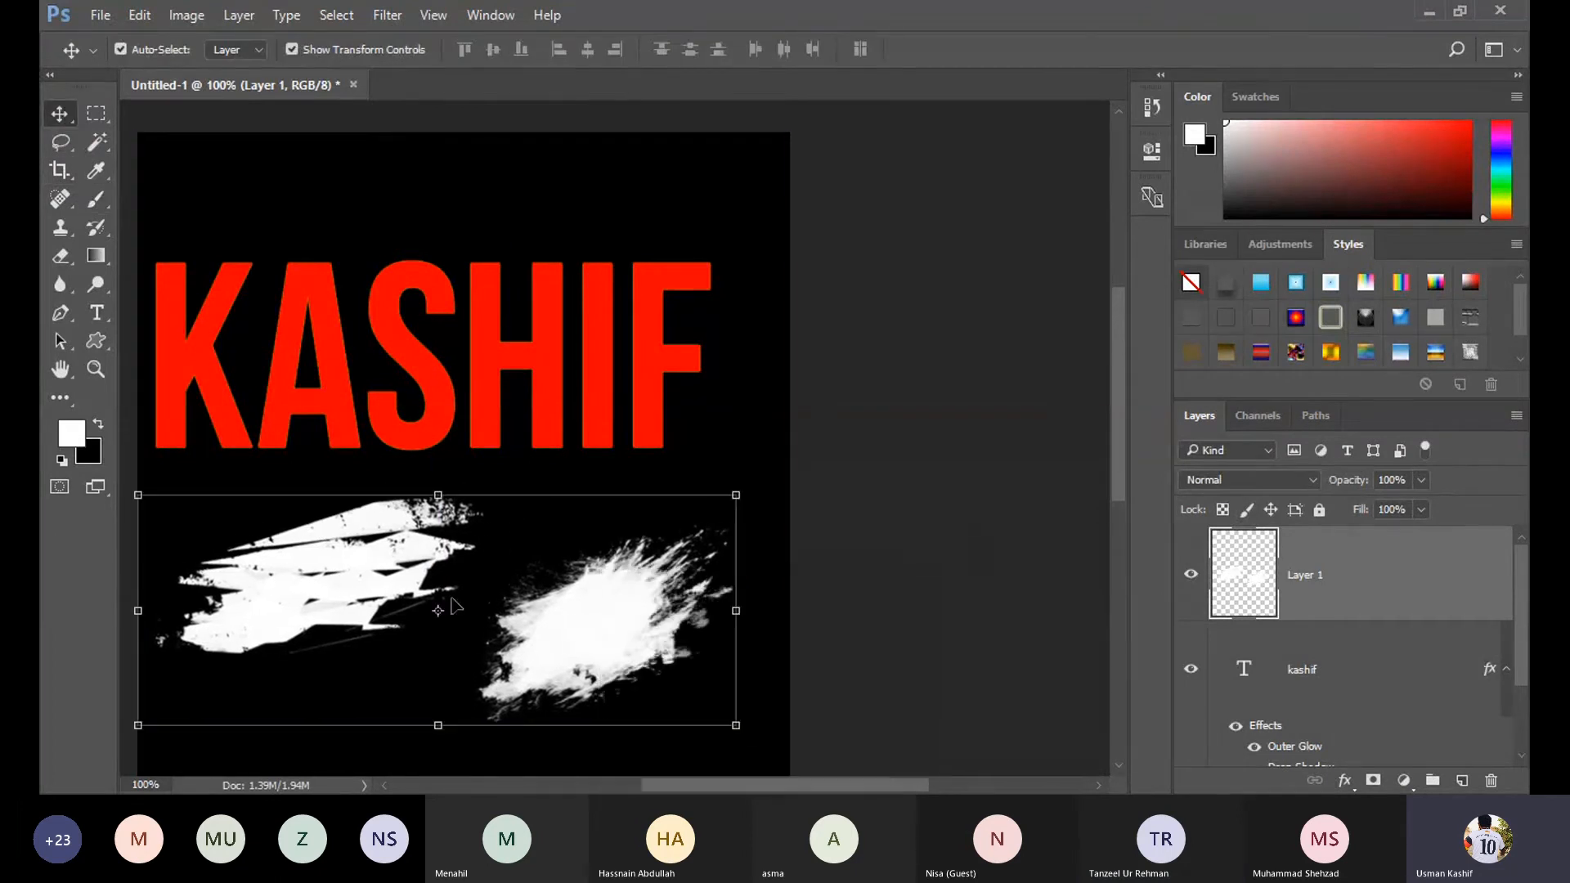
right_click(1357, 588)
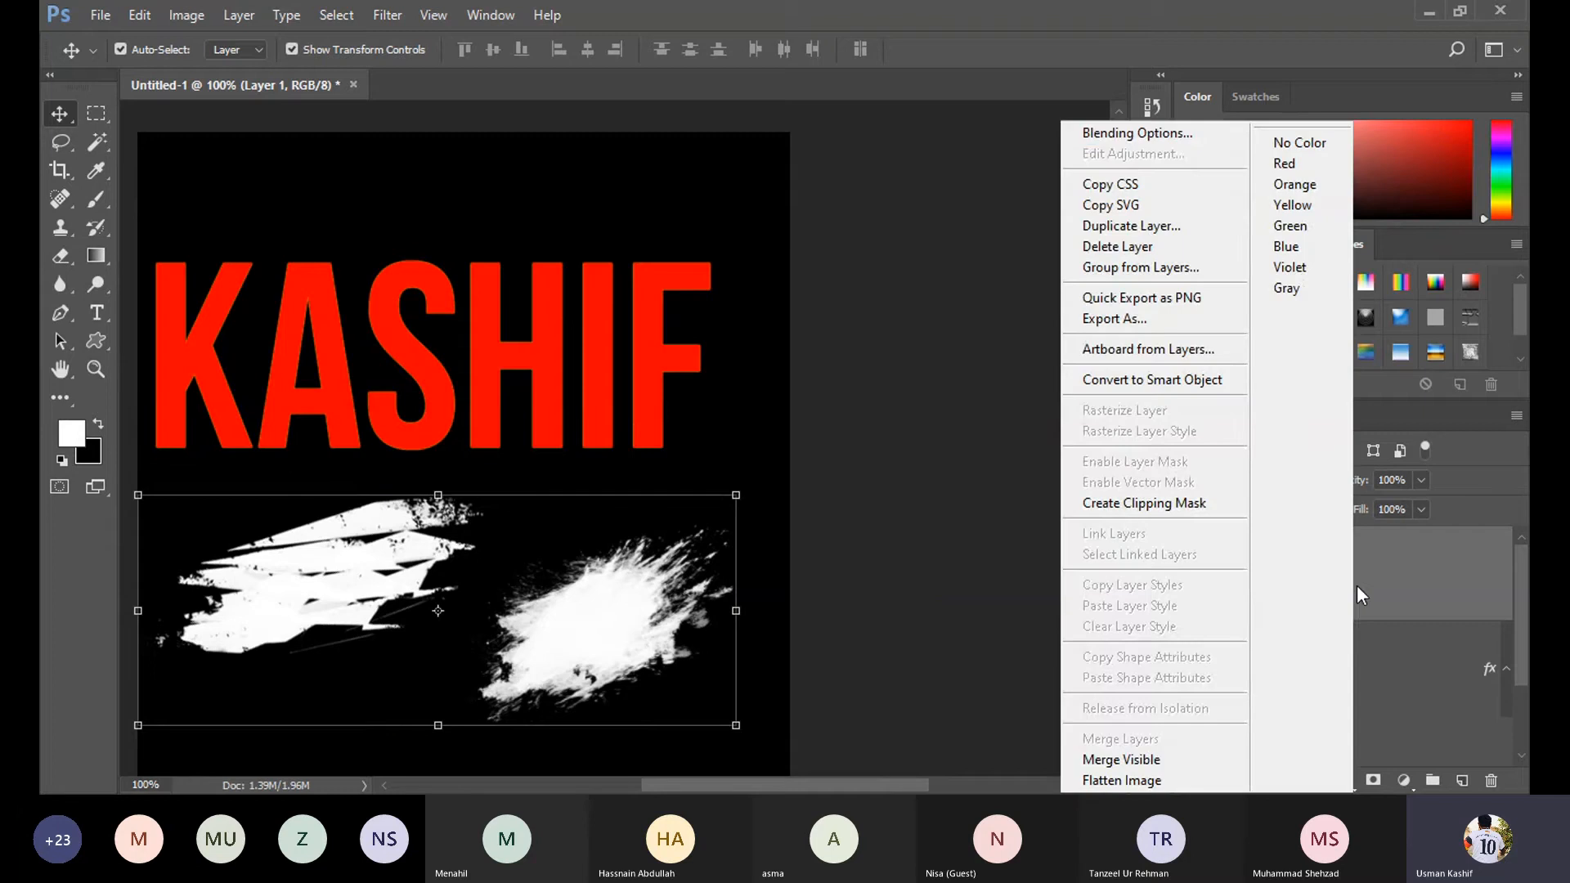
left_click(1108, 127)
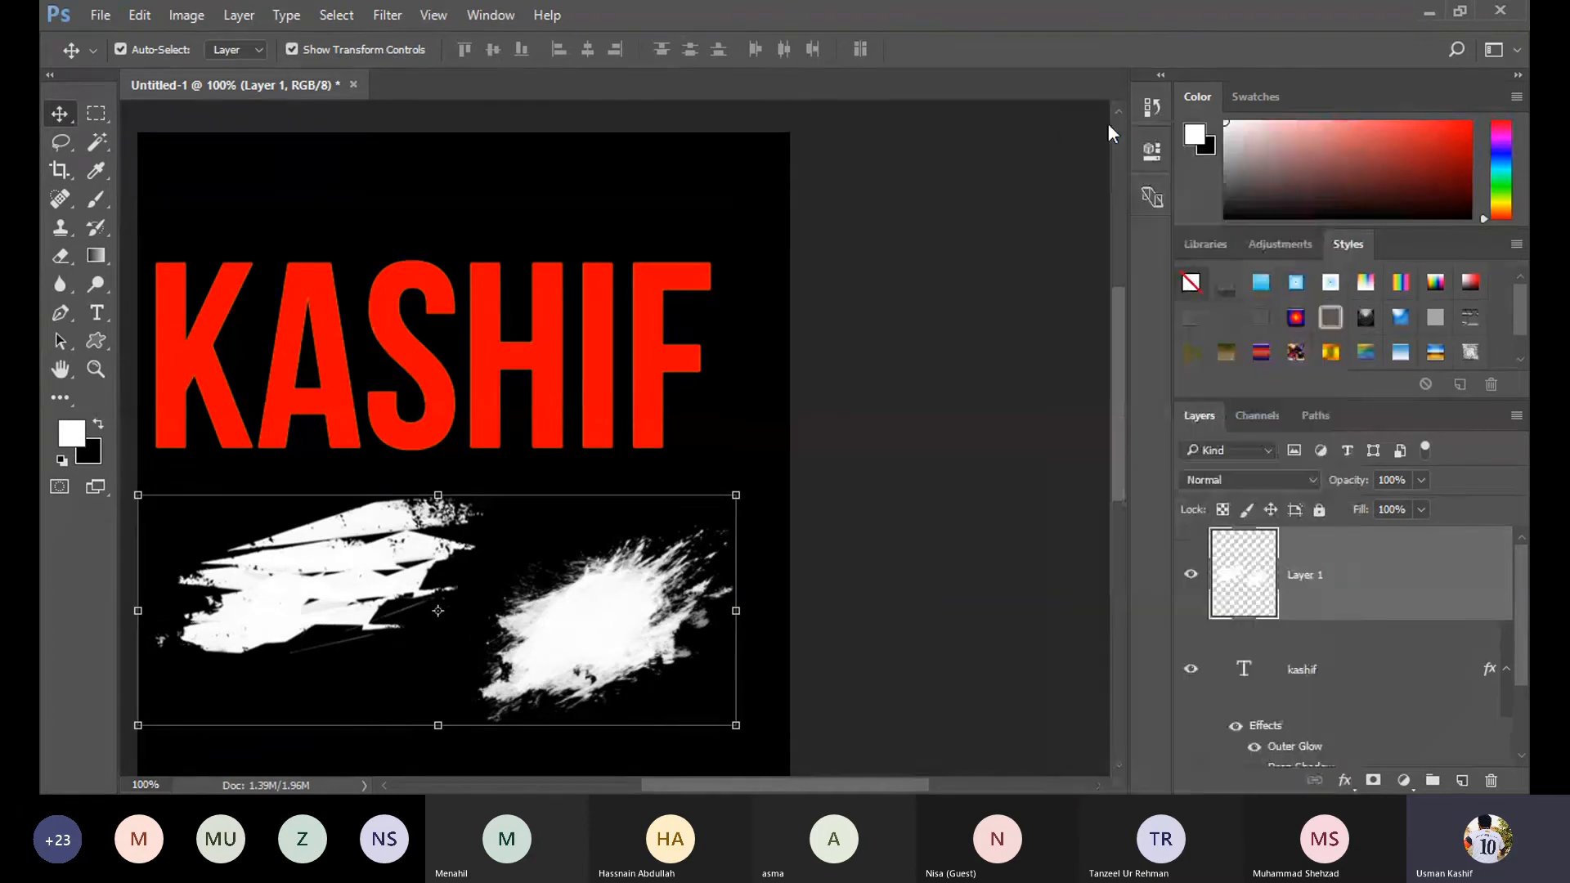
left_click_drag(677, 165, 798, 154)
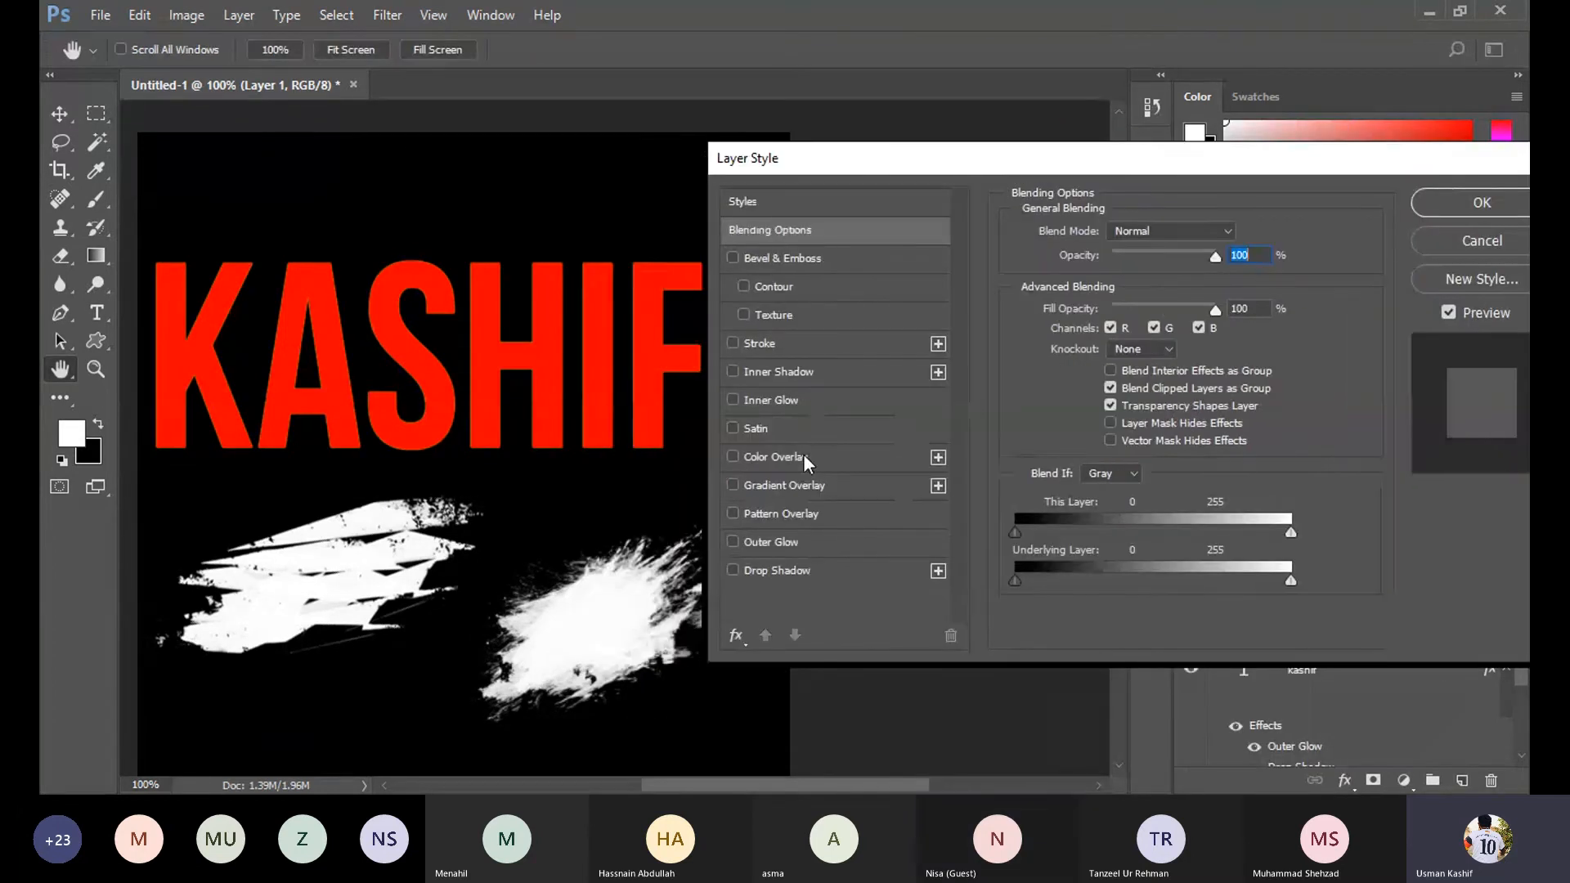
left_click(797, 484)
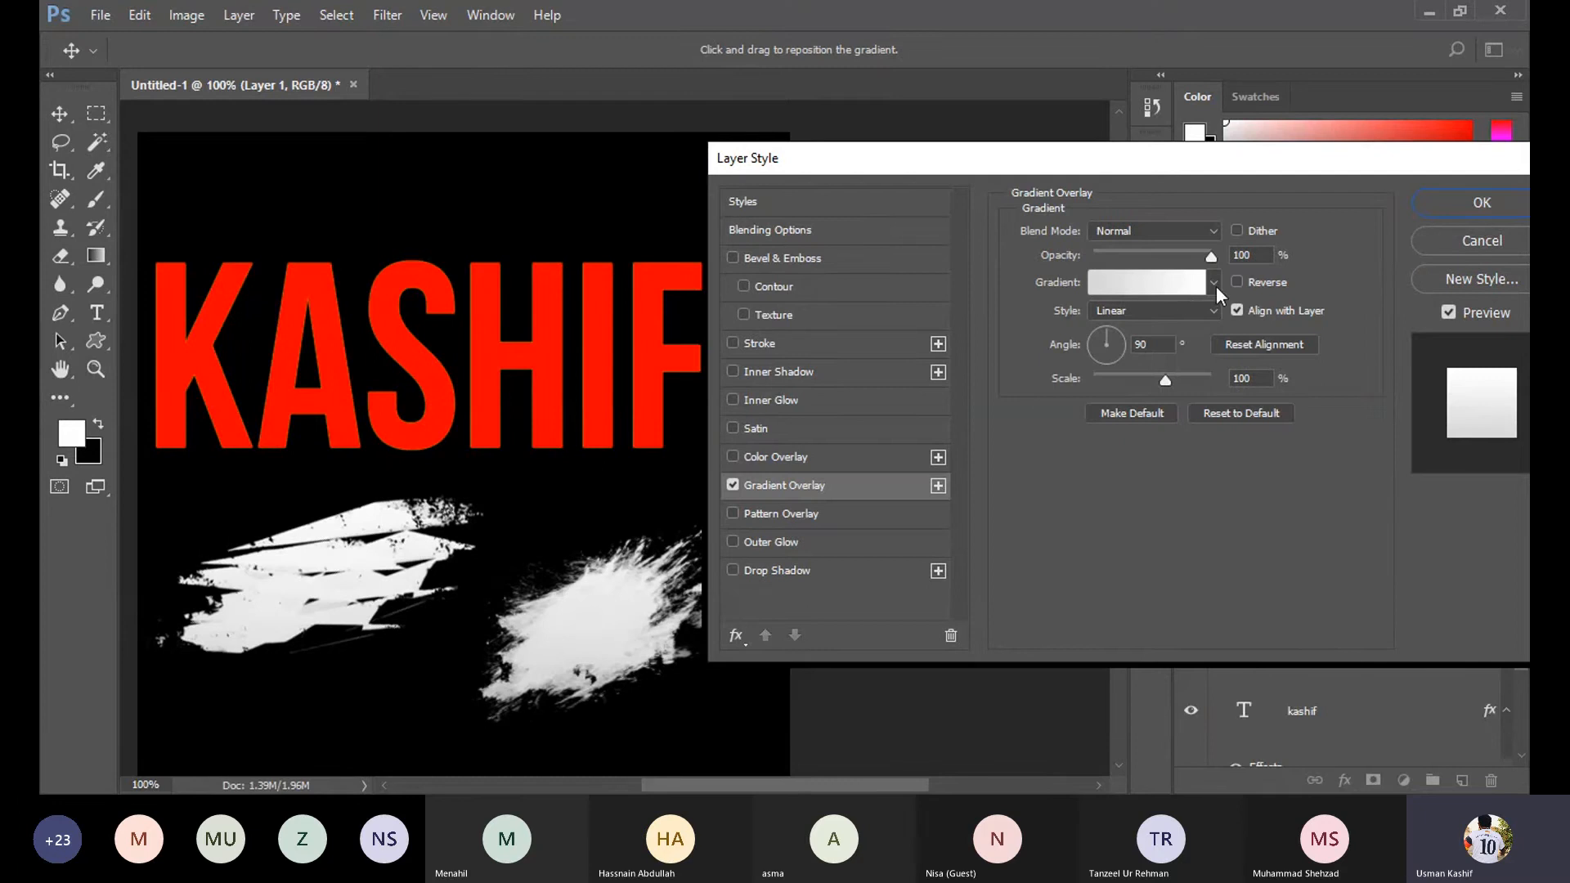
Change the starting colour stop of the overlay gradient to orange ffae00.
left_click(1148, 283)
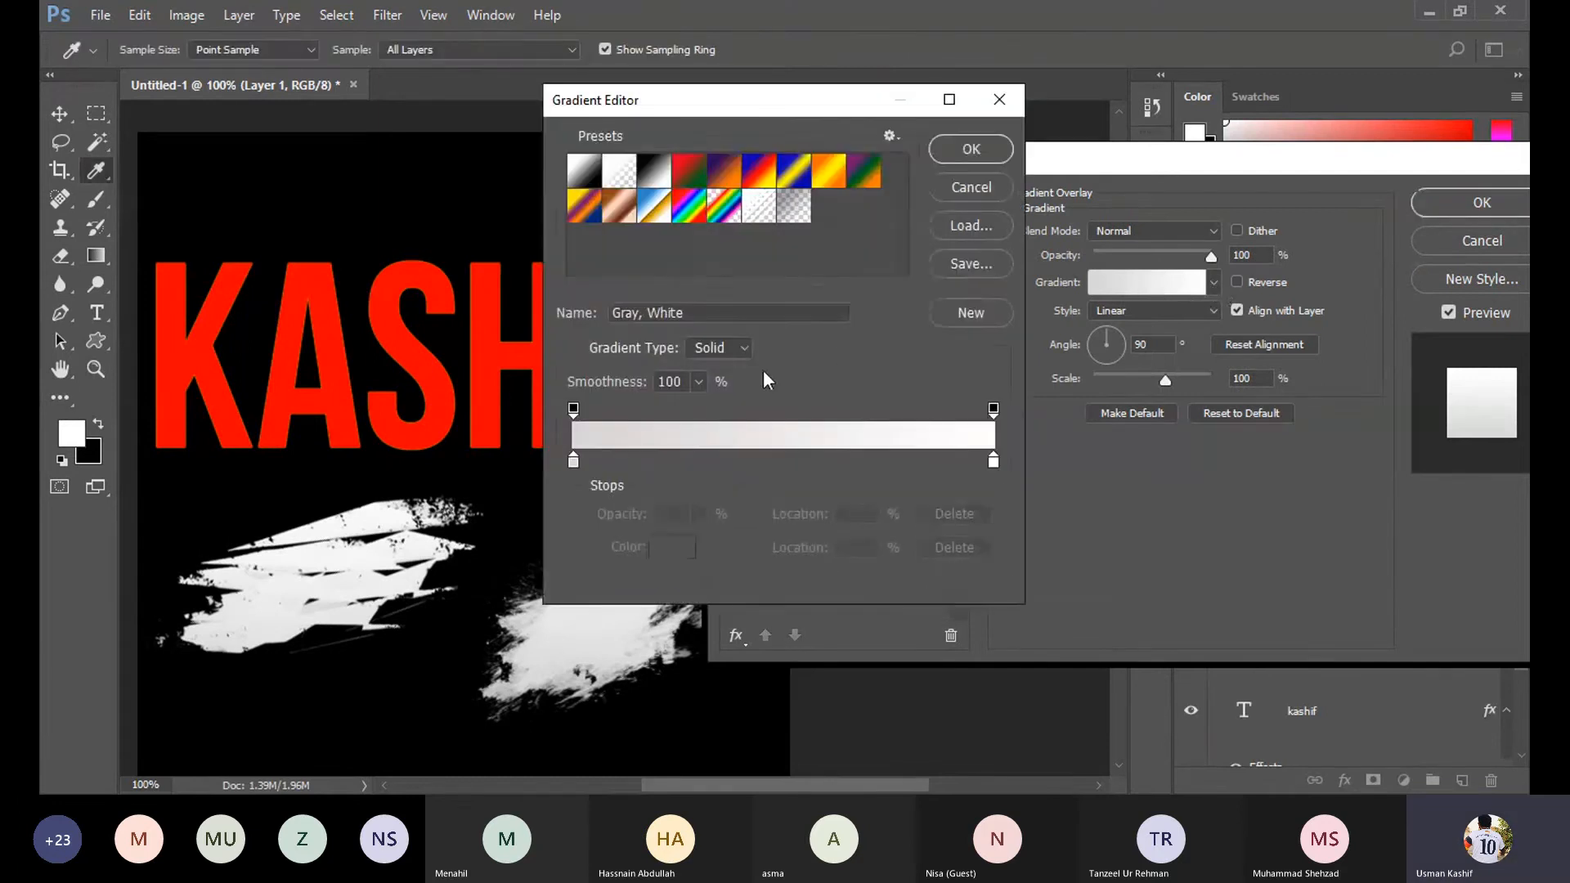
left_click(574, 410)
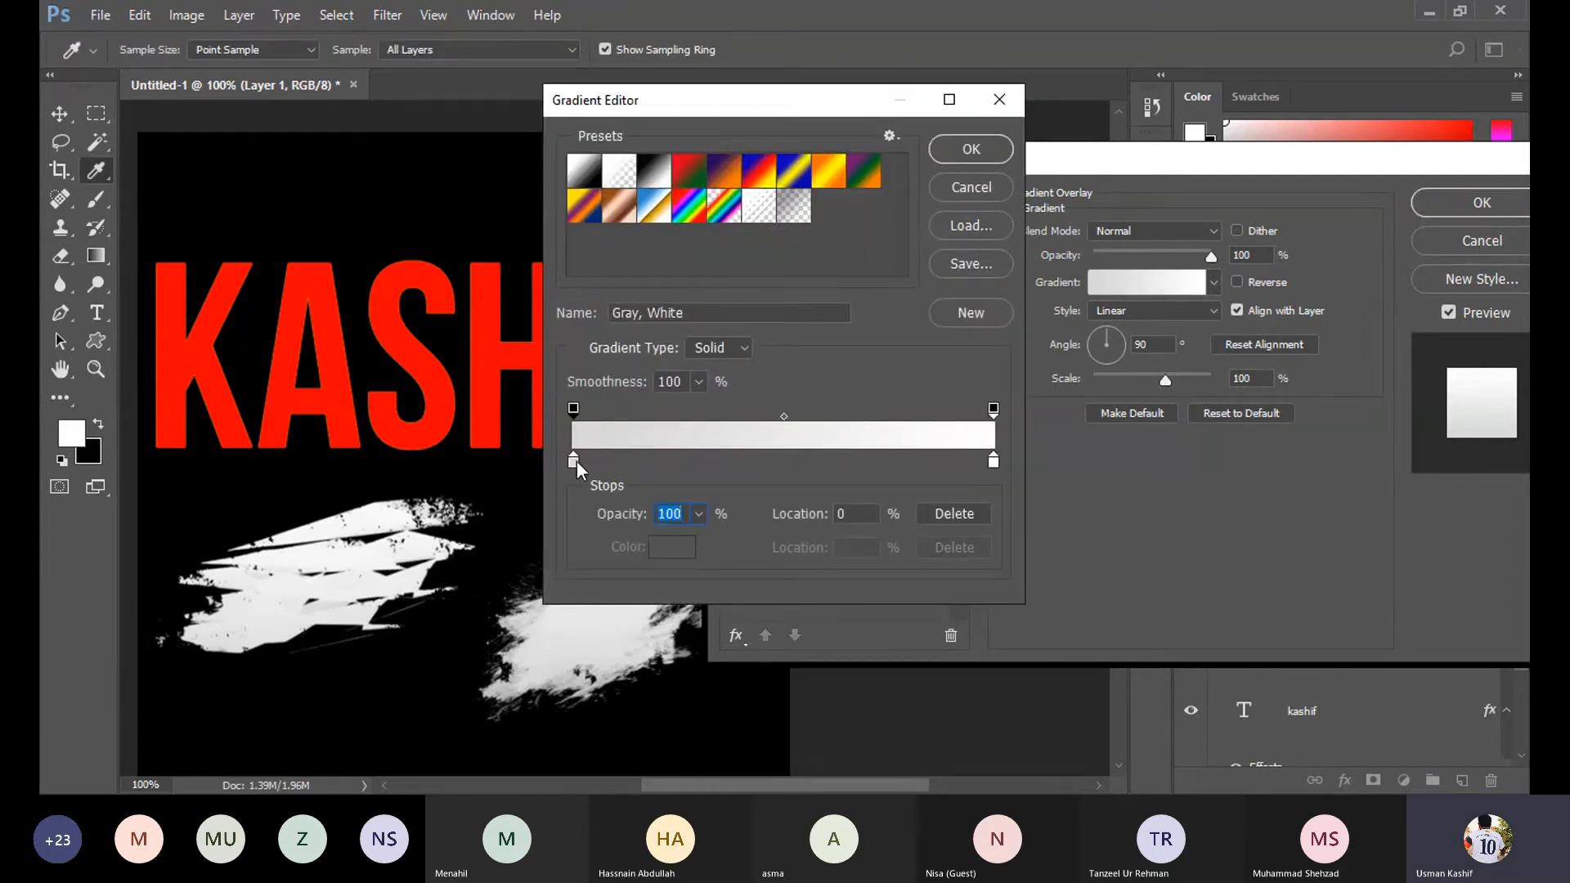
left_click(575, 460)
left_click(662, 552)
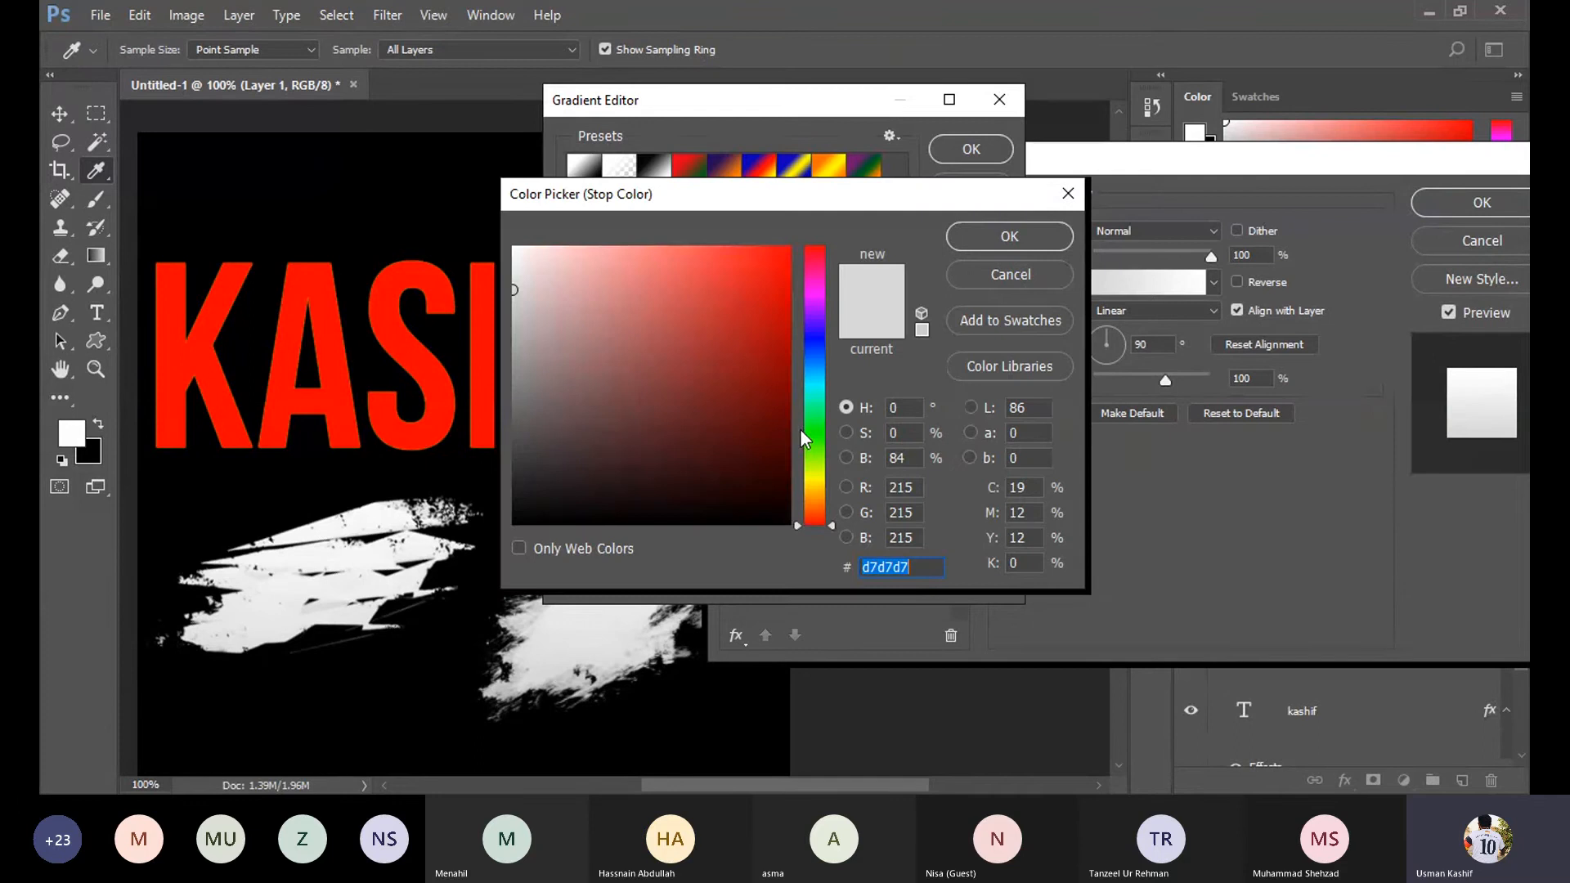
left_click(820, 487)
left_click_drag(783, 394, 811, 309)
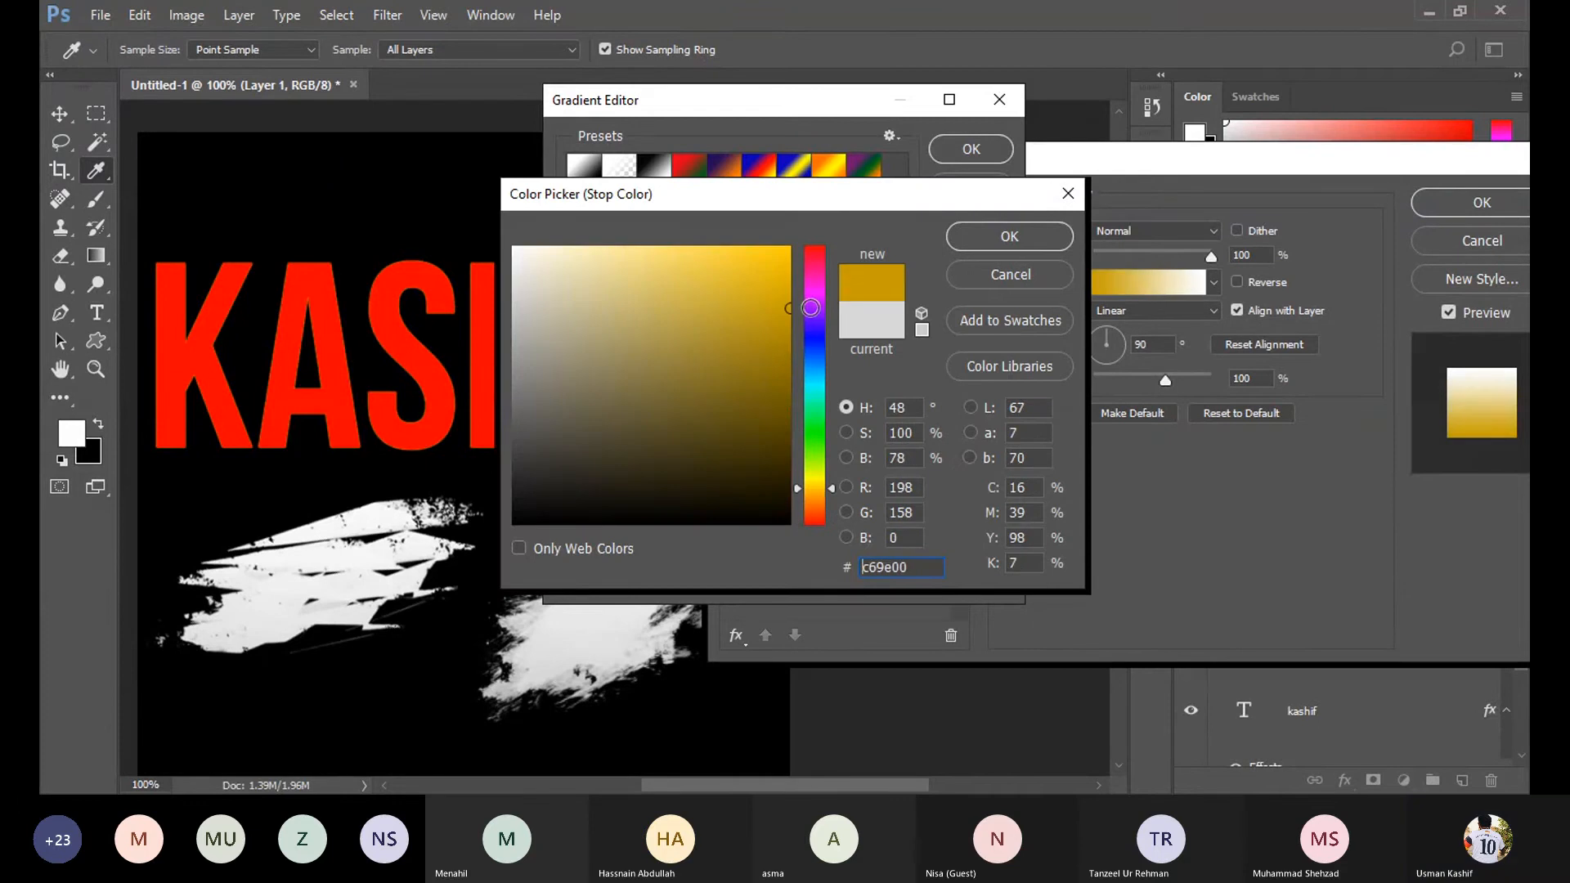
left_click_drag(822, 499, 825, 494)
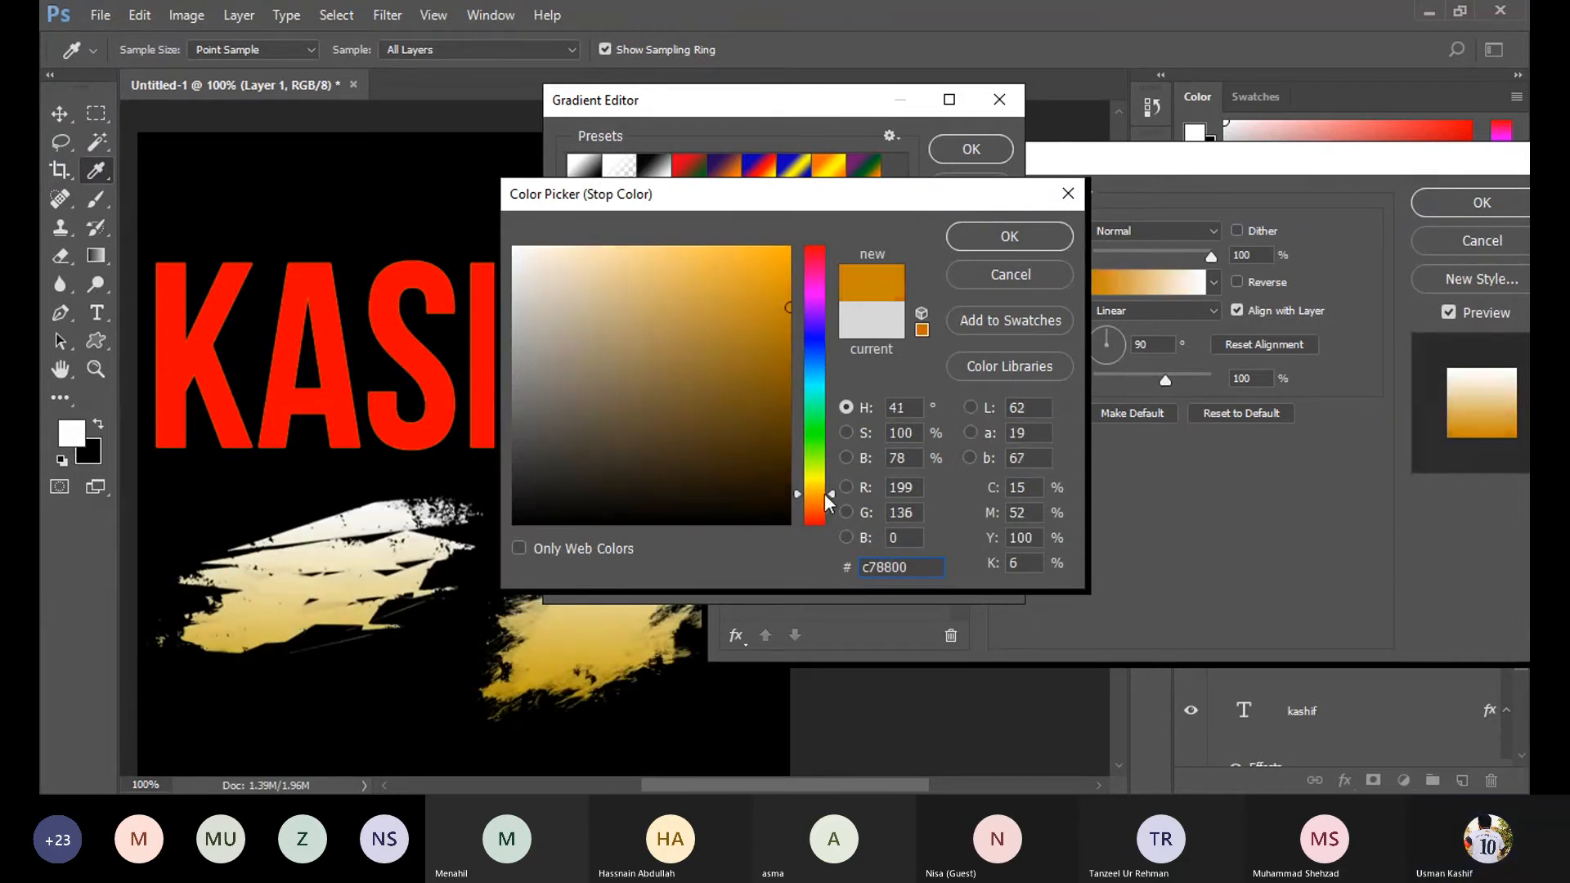
mouse_move(771, 325)
left_mouse_down()
mouse_move(777, 238)
mouse_move(810, 225)
left_mouse_up()
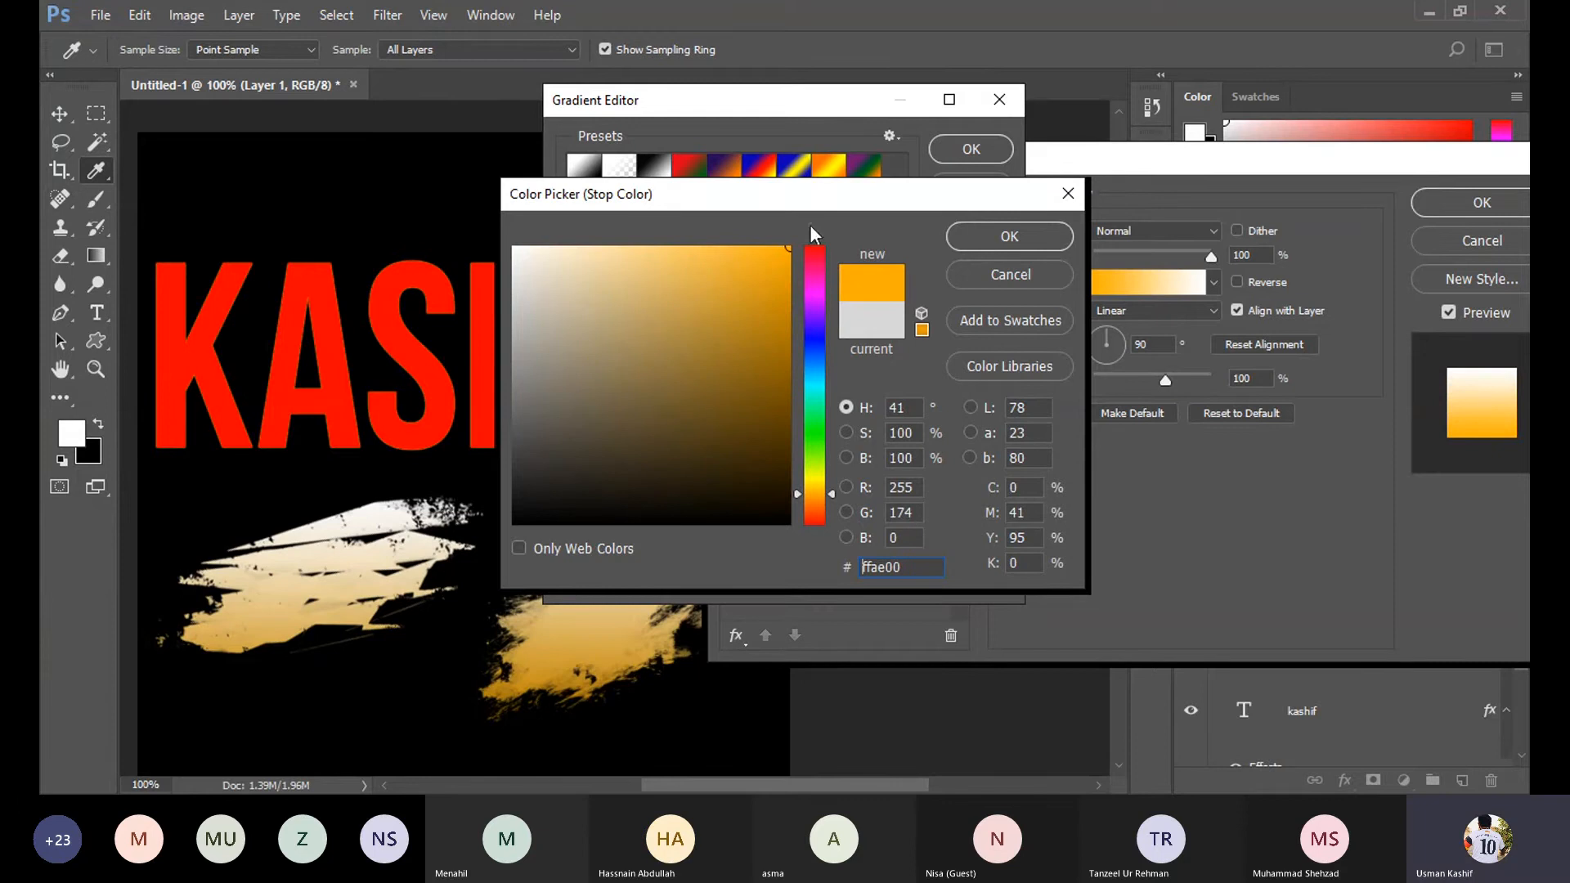
left_click(1014, 239)
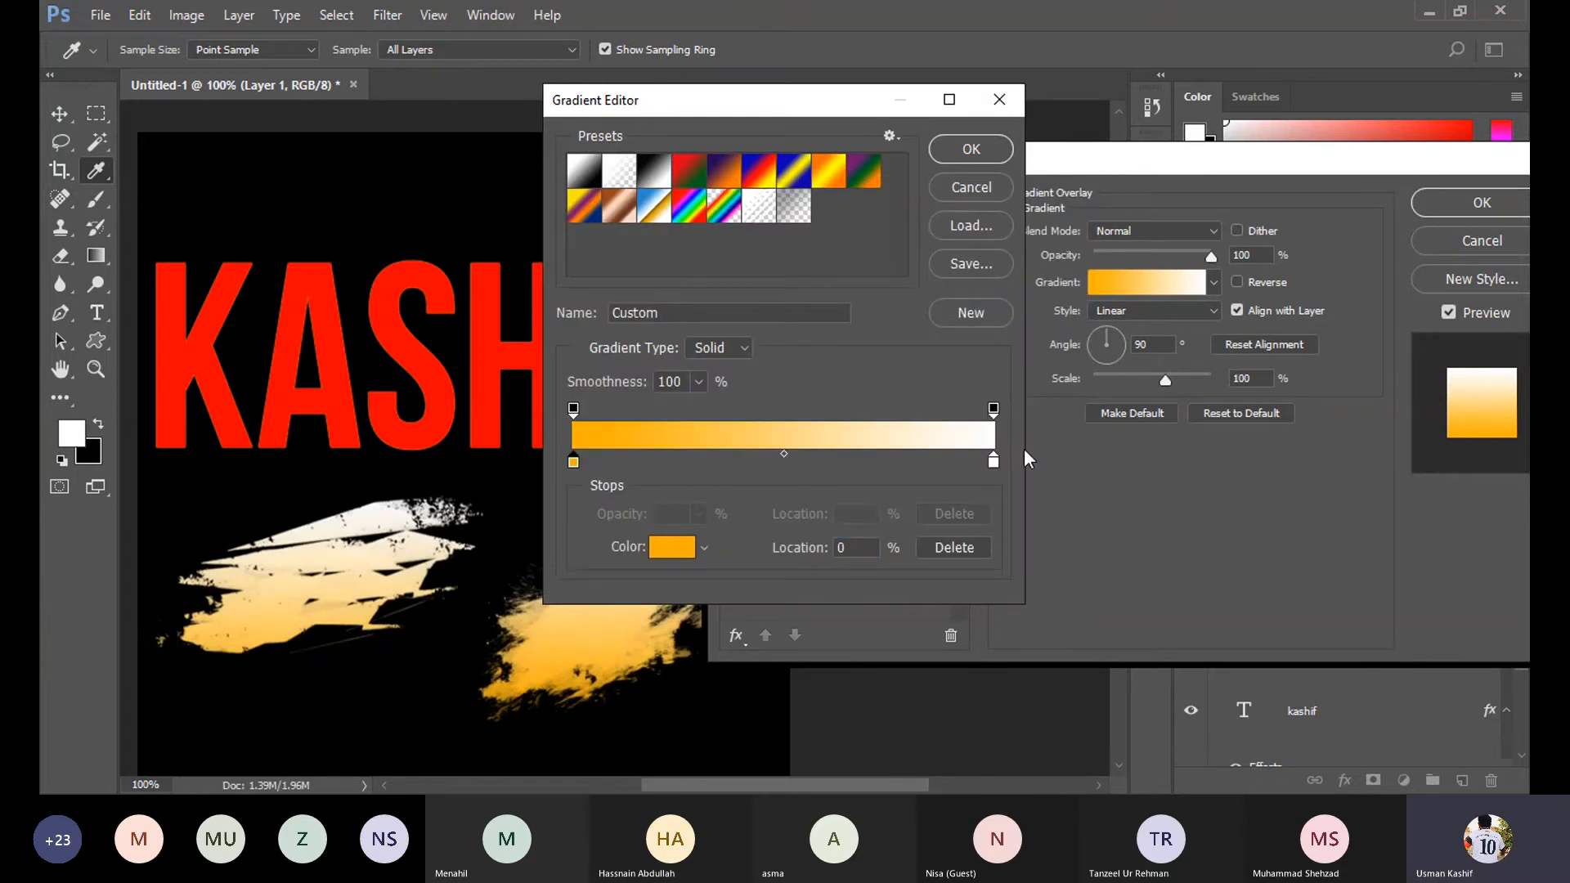
Change the gradient's end colour stop to yellow-green daf309 and apply the overlay to Layer 1.
left_click(994, 460)
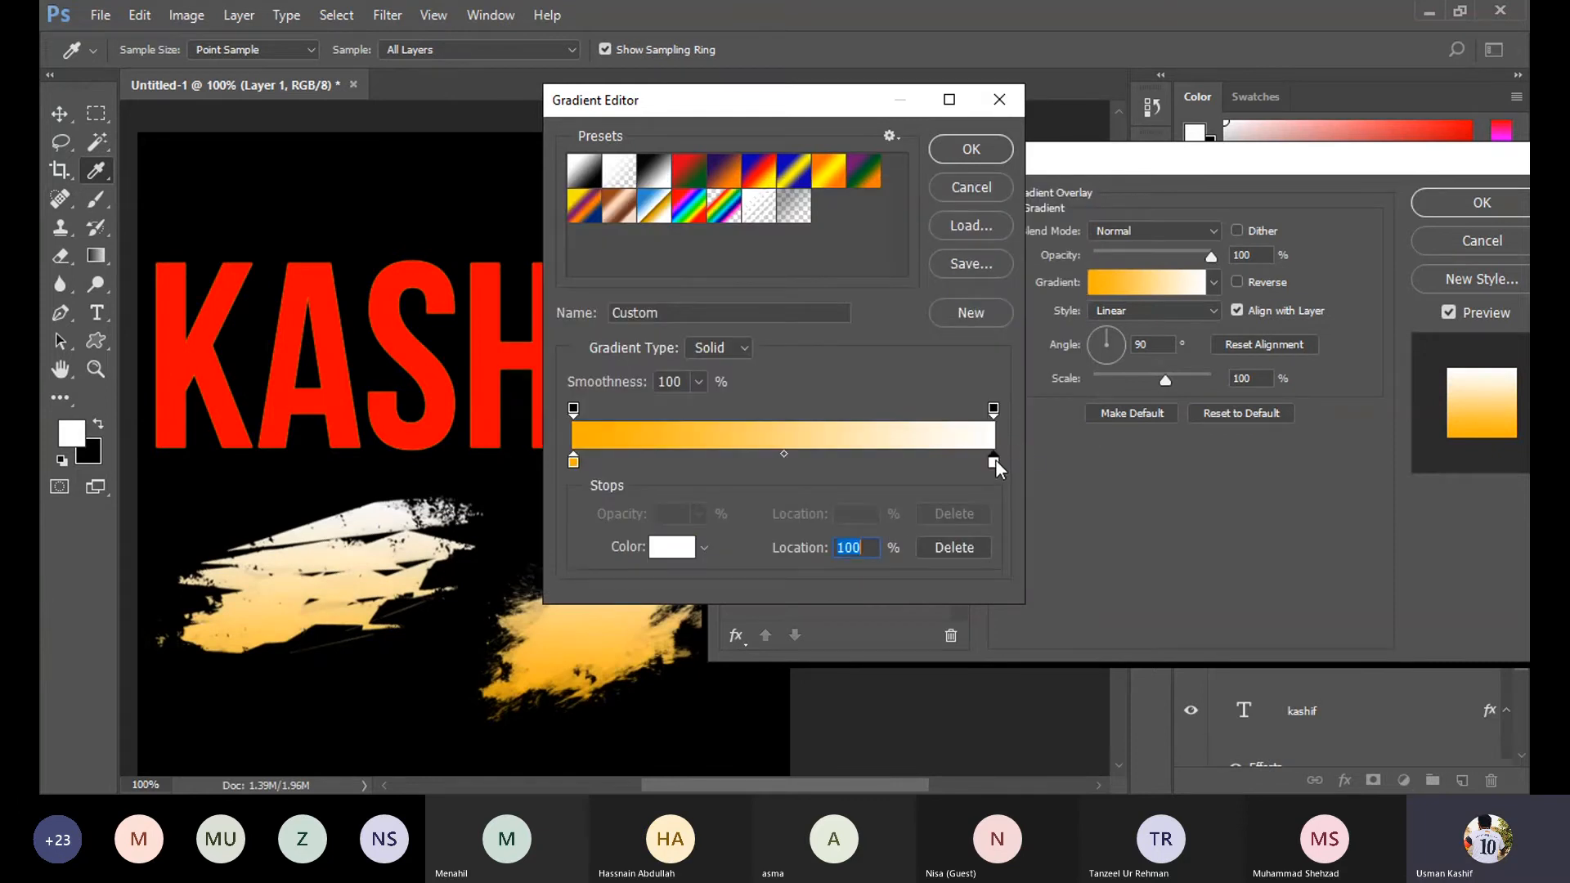
left_click(654, 550)
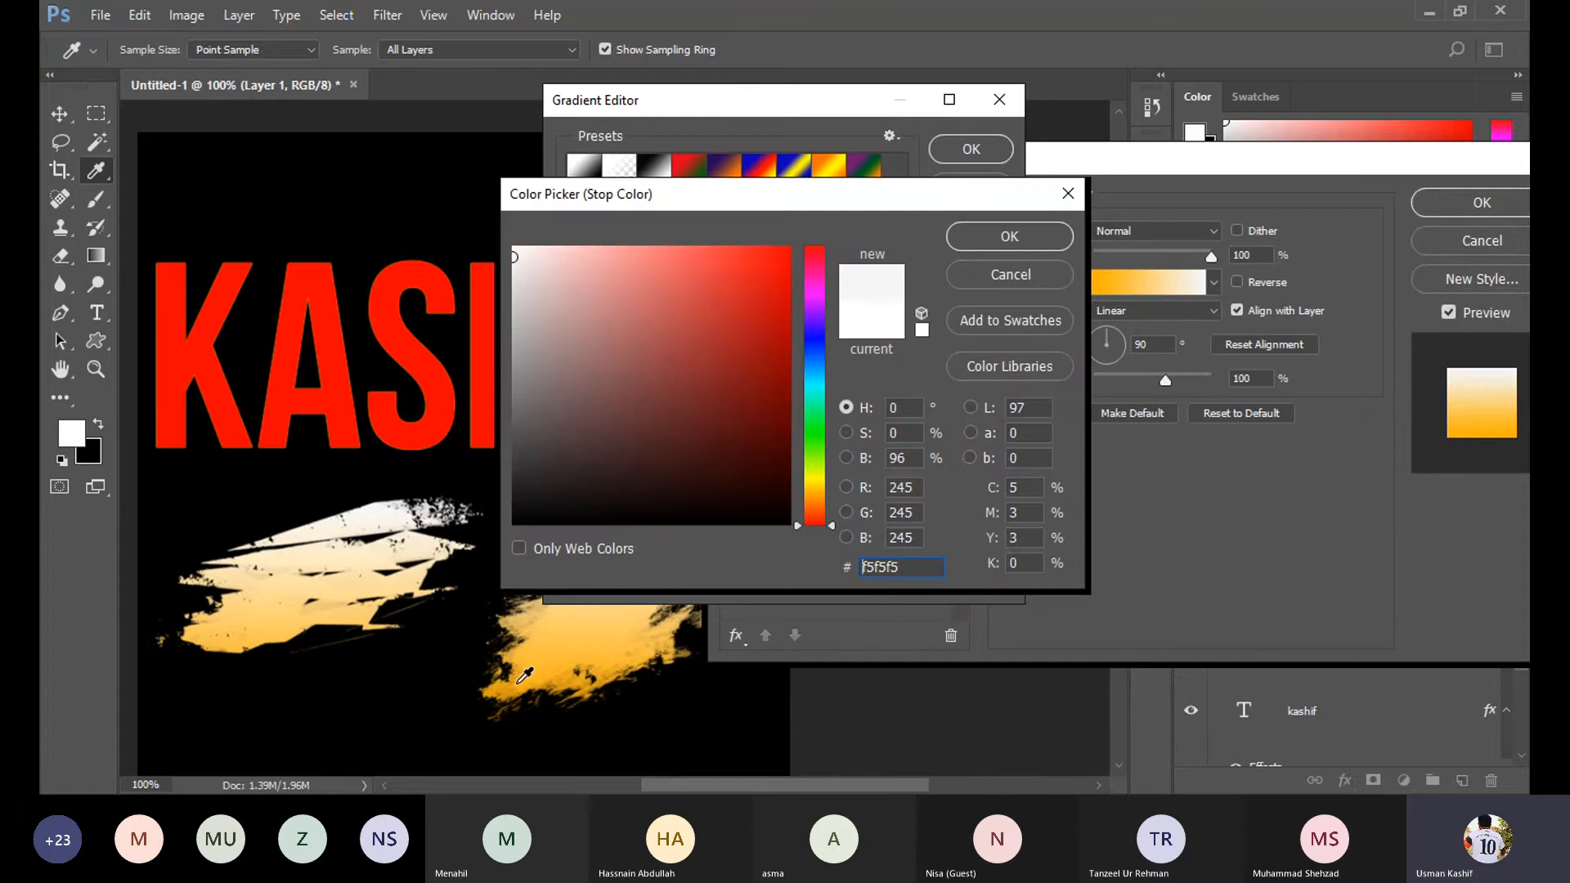
left_click(564, 687)
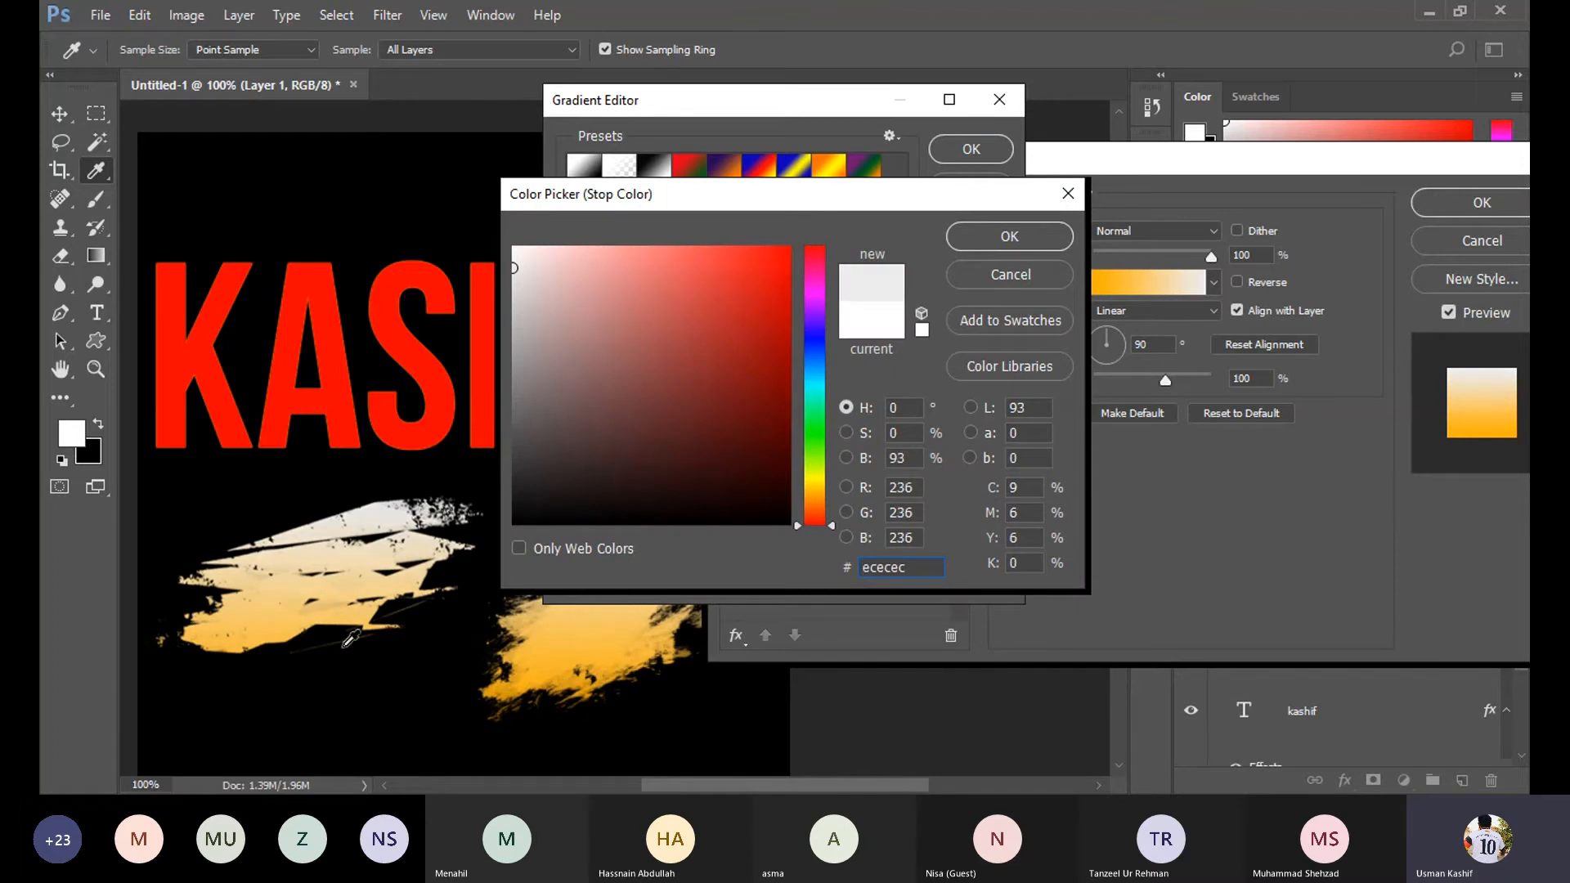
left_click(816, 488)
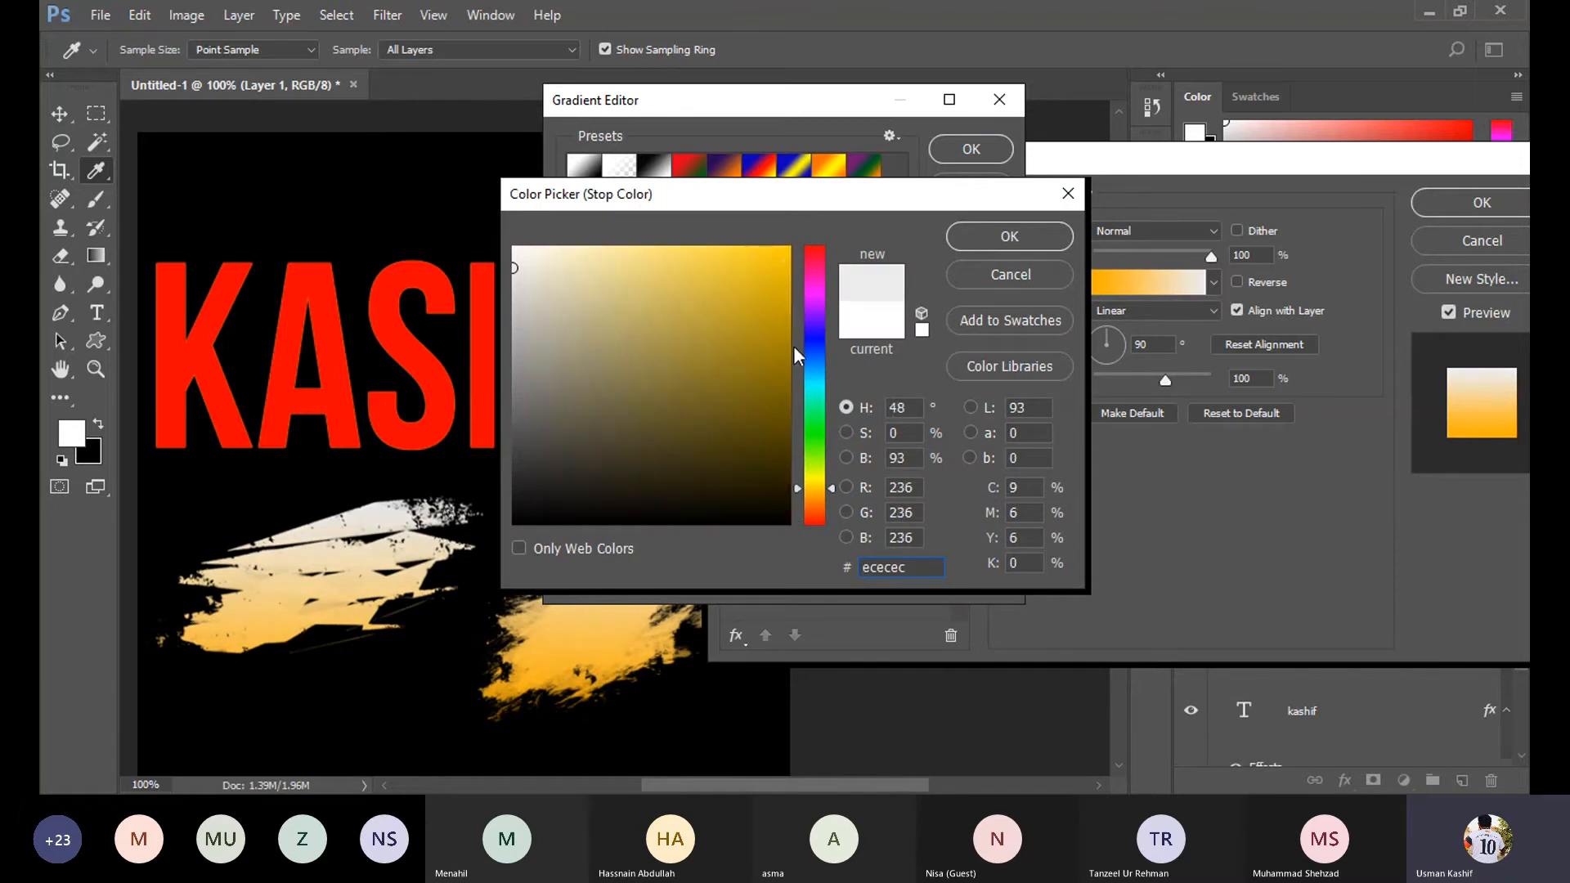
mouse_move(793, 346)
left_mouse_down()
mouse_move(787, 327)
mouse_move(785, 354)
left_mouse_up()
mouse_move(778, 360)
left_mouse_down()
mouse_move(779, 383)
mouse_move(789, 295)
mouse_move(788, 390)
left_mouse_up()
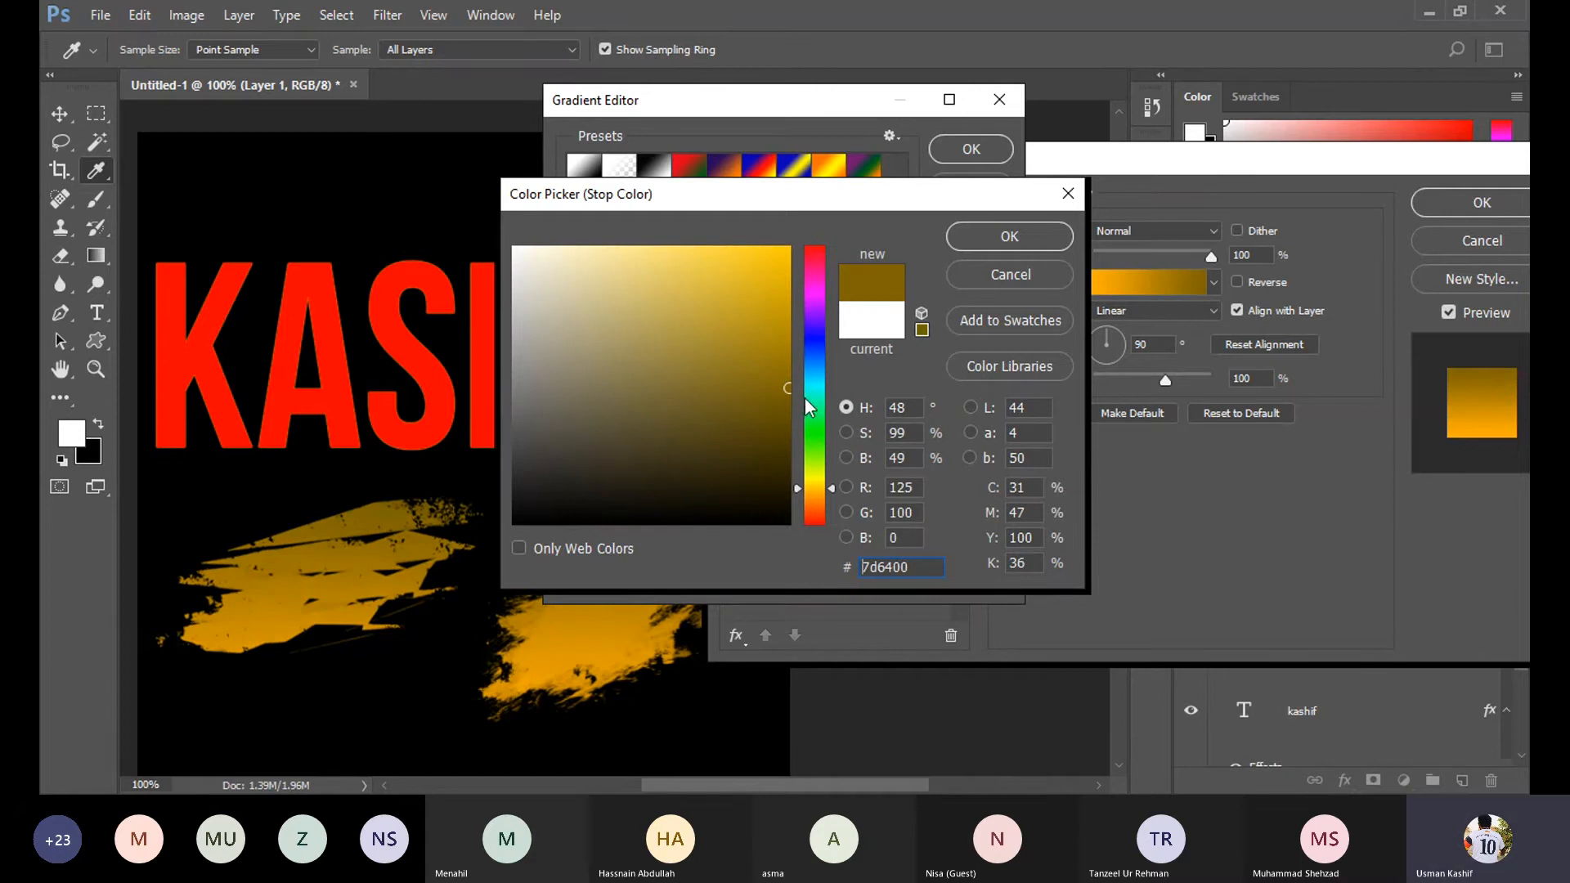
mouse_move(812, 473)
left_mouse_down()
mouse_move(823, 488)
mouse_move(833, 473)
left_mouse_up()
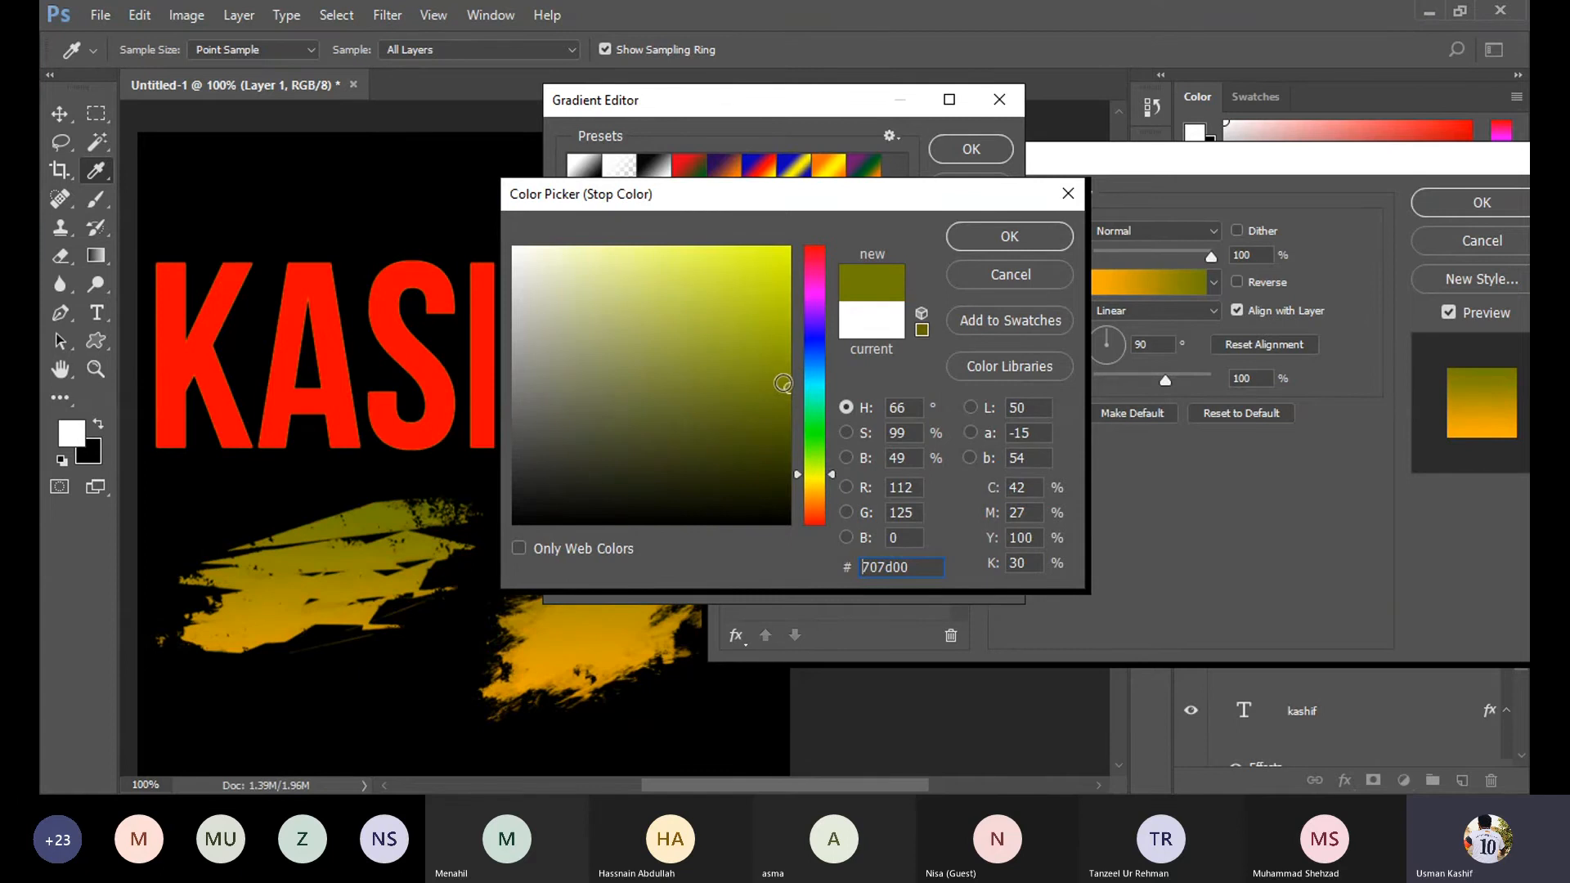
left_click_drag(786, 386, 781, 260)
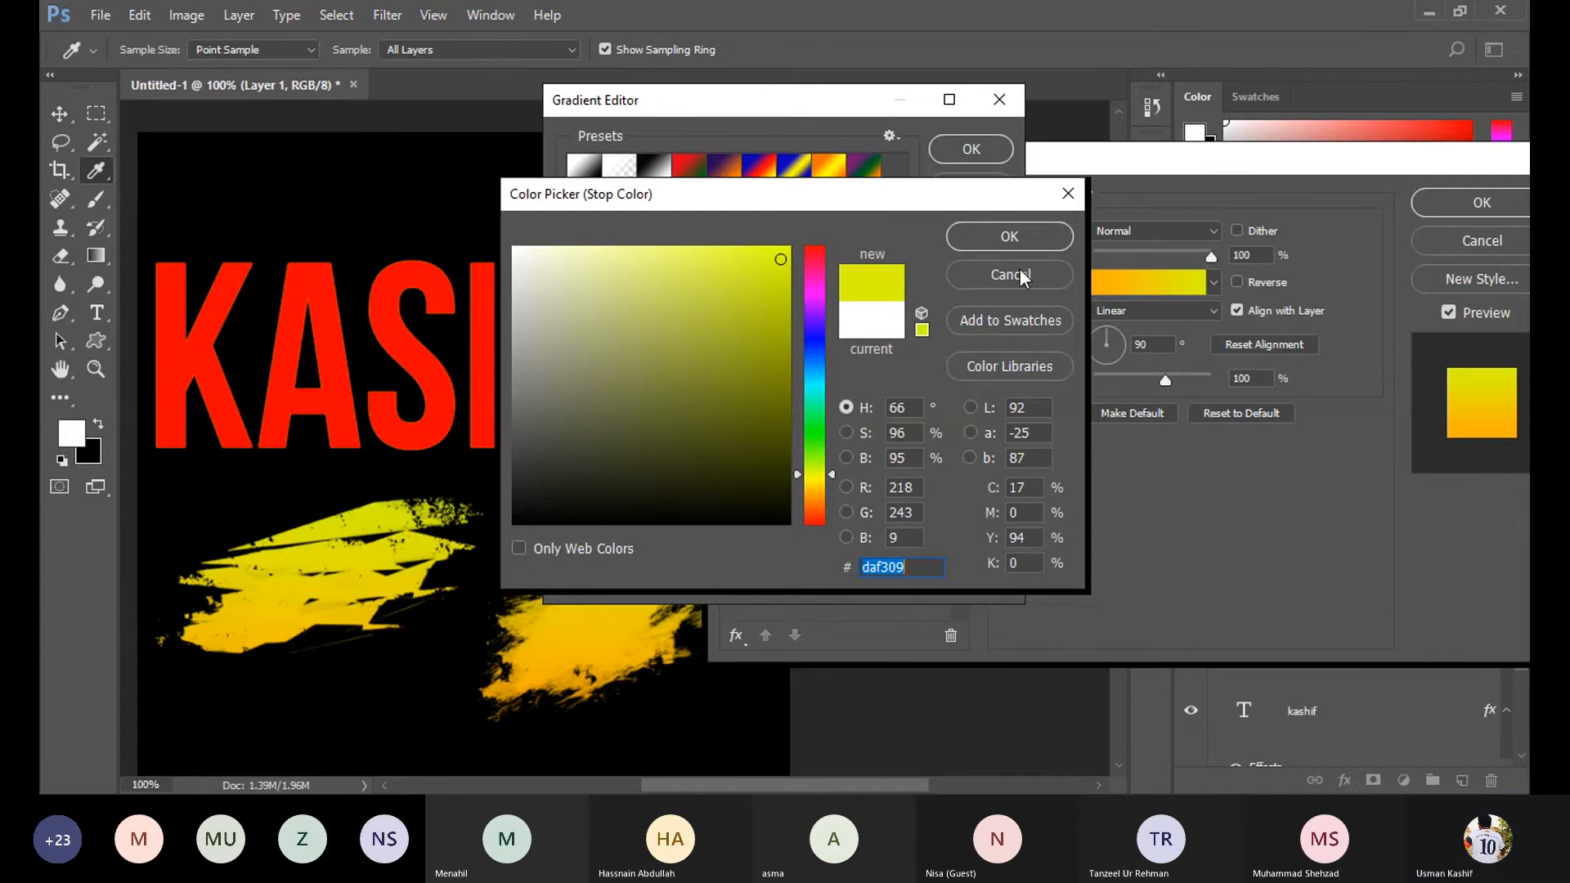
left_click(994, 242)
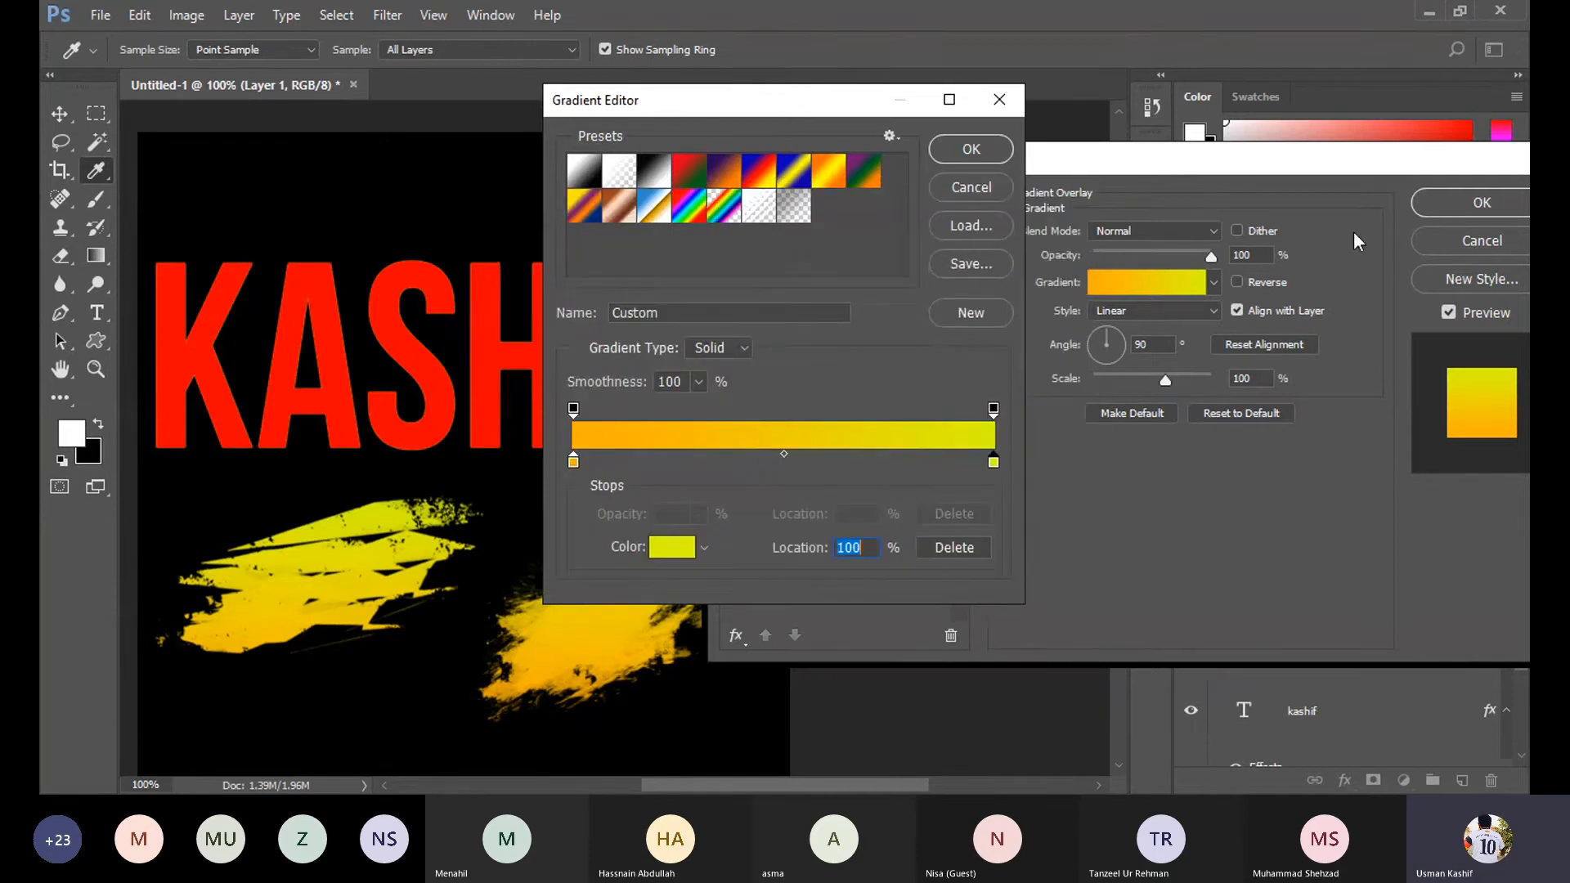
left_click(955, 152)
left_click(1445, 206)
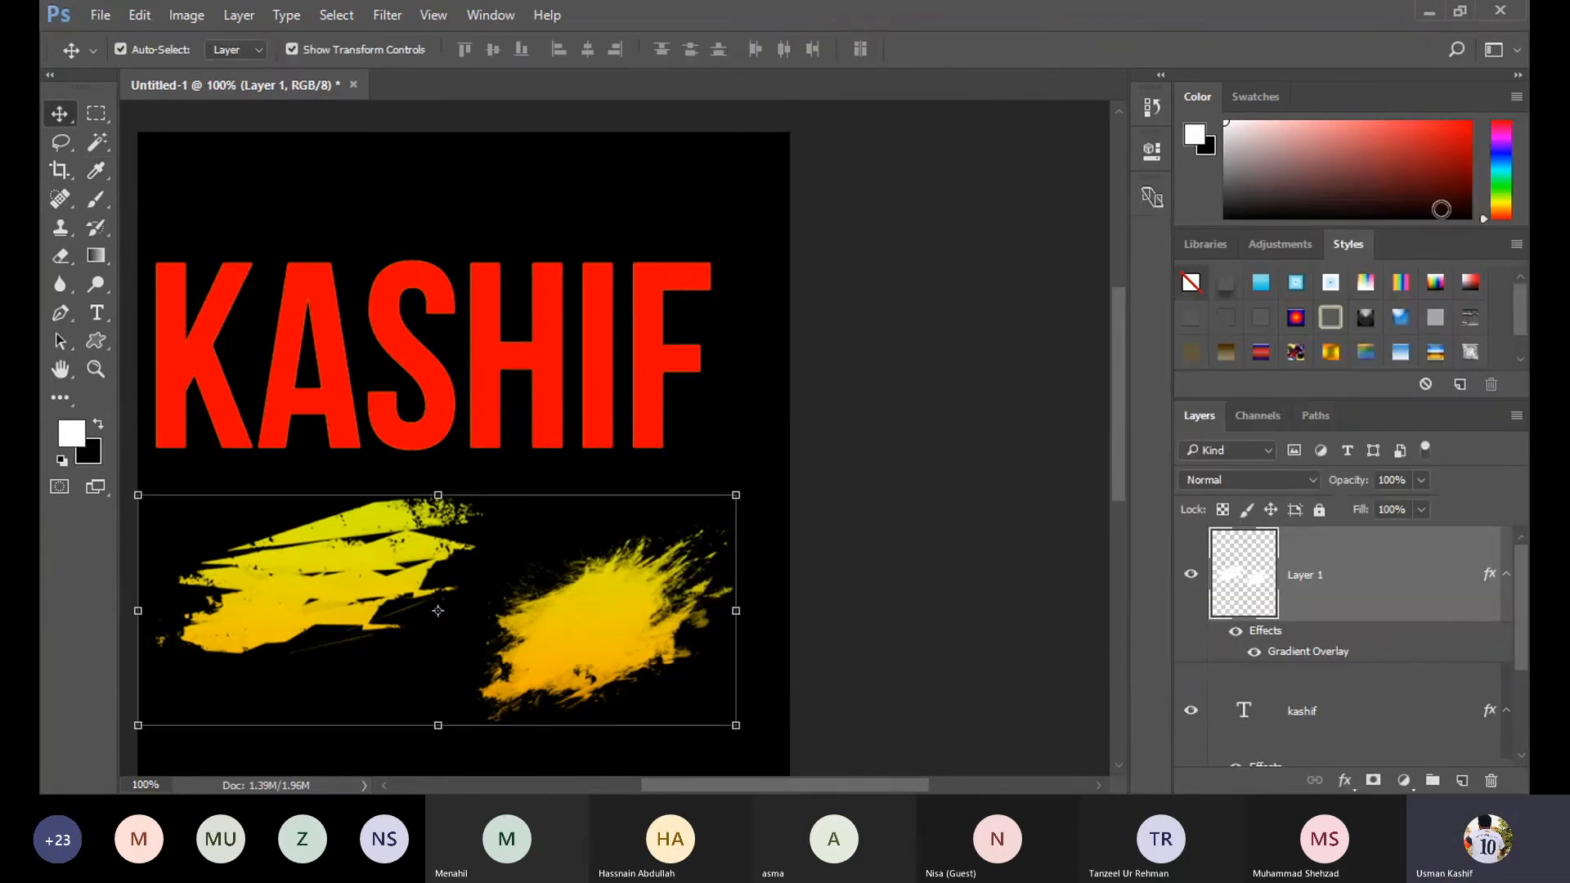
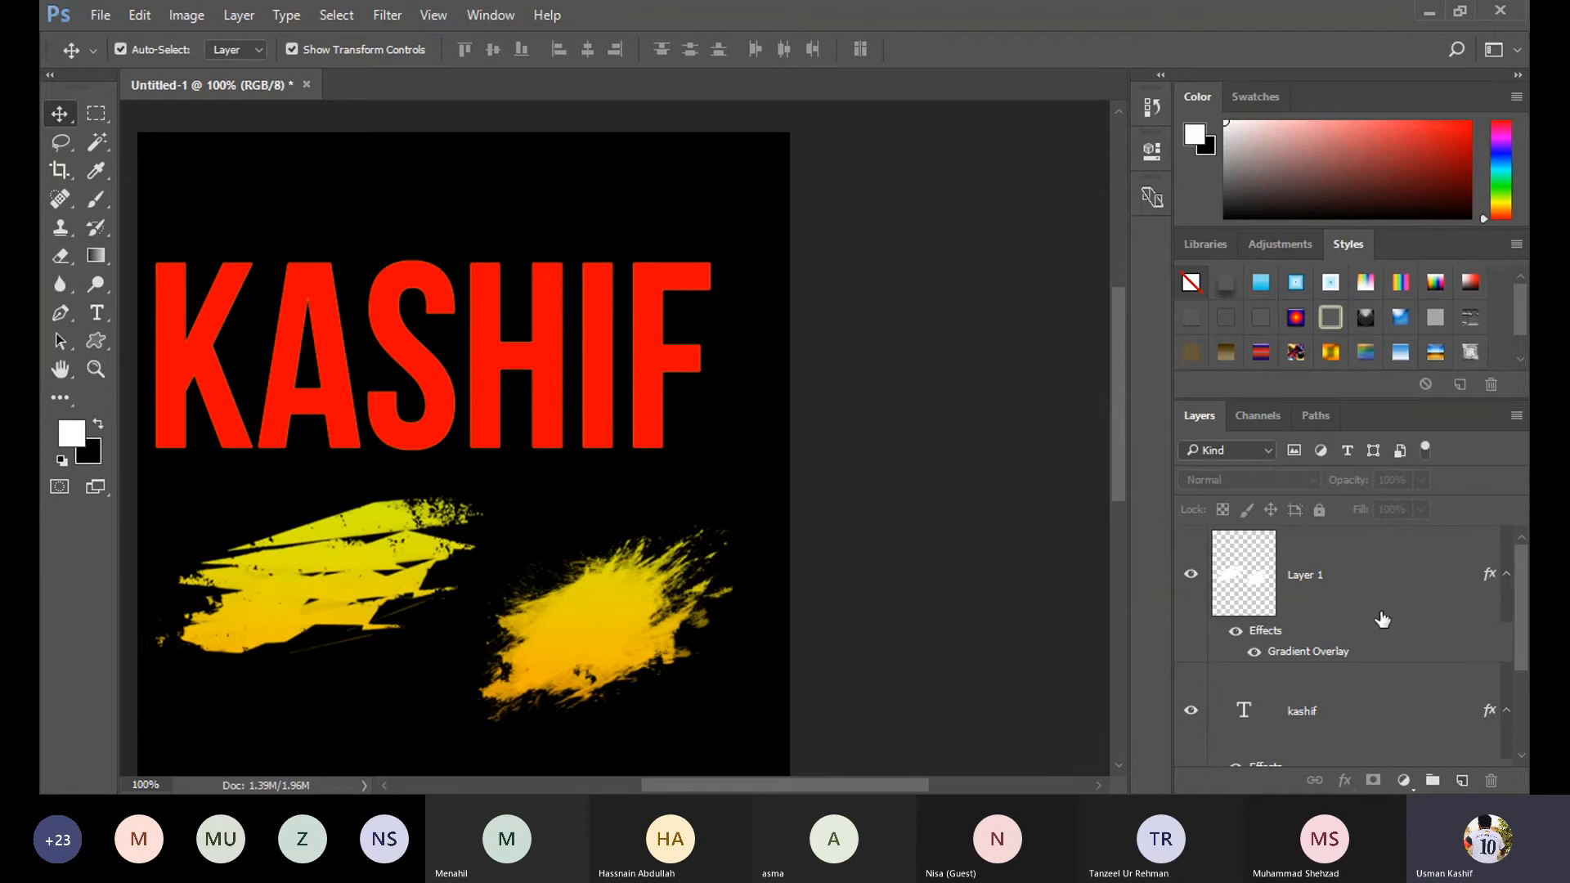
Reopen Layer 1's style settings, toggle the Gradient Overlay off and on to compare the brush marks, and discard the changes.
left_click(1411, 601)
double_click(1411, 602)
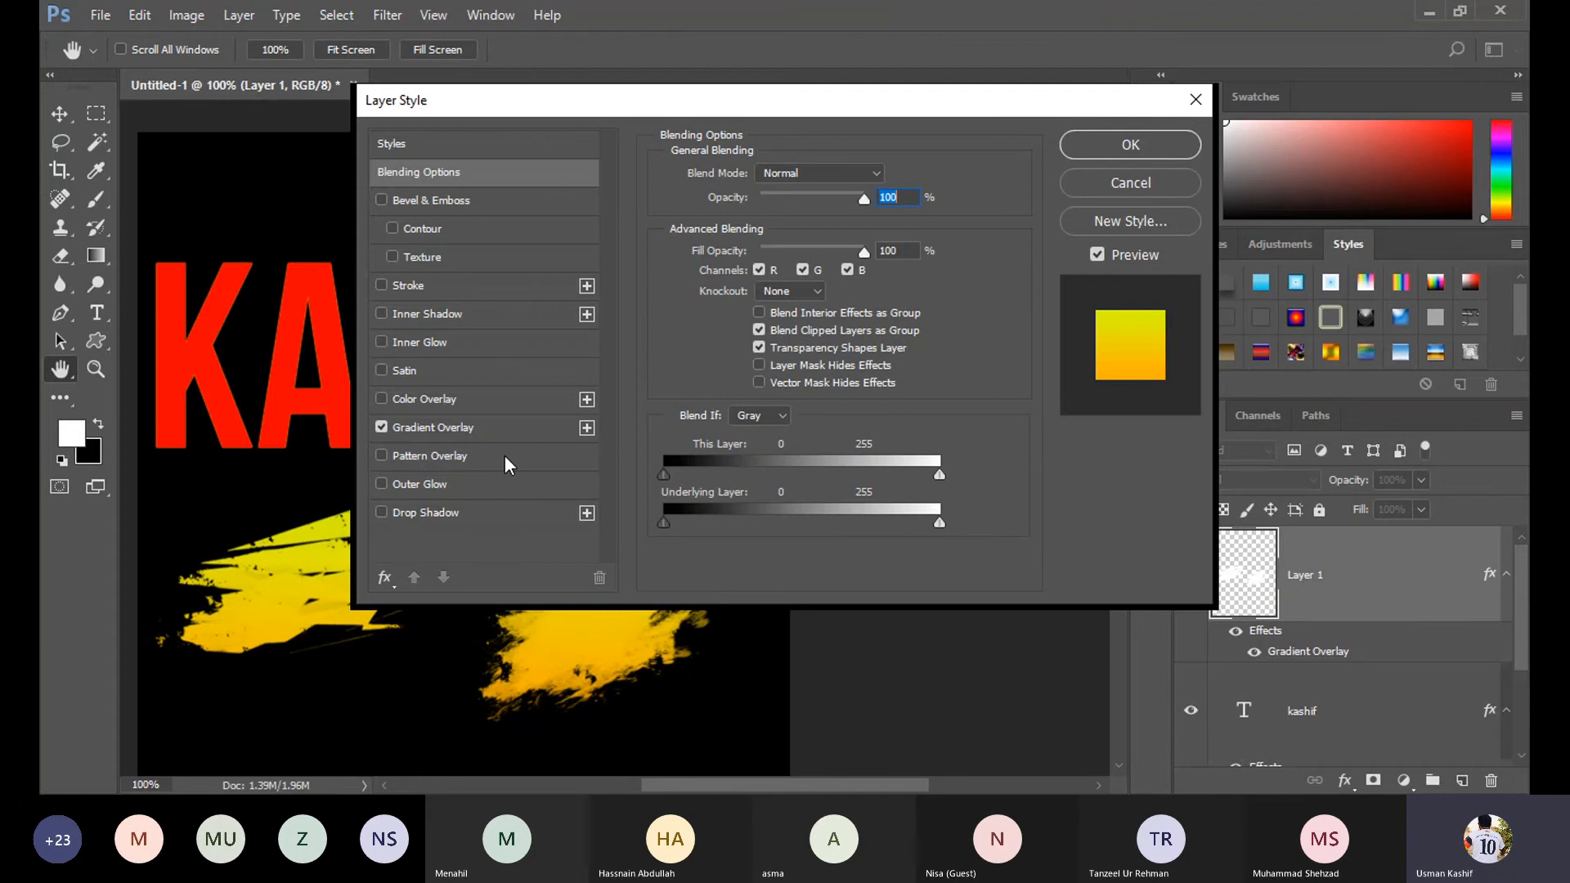
left_click(434, 427)
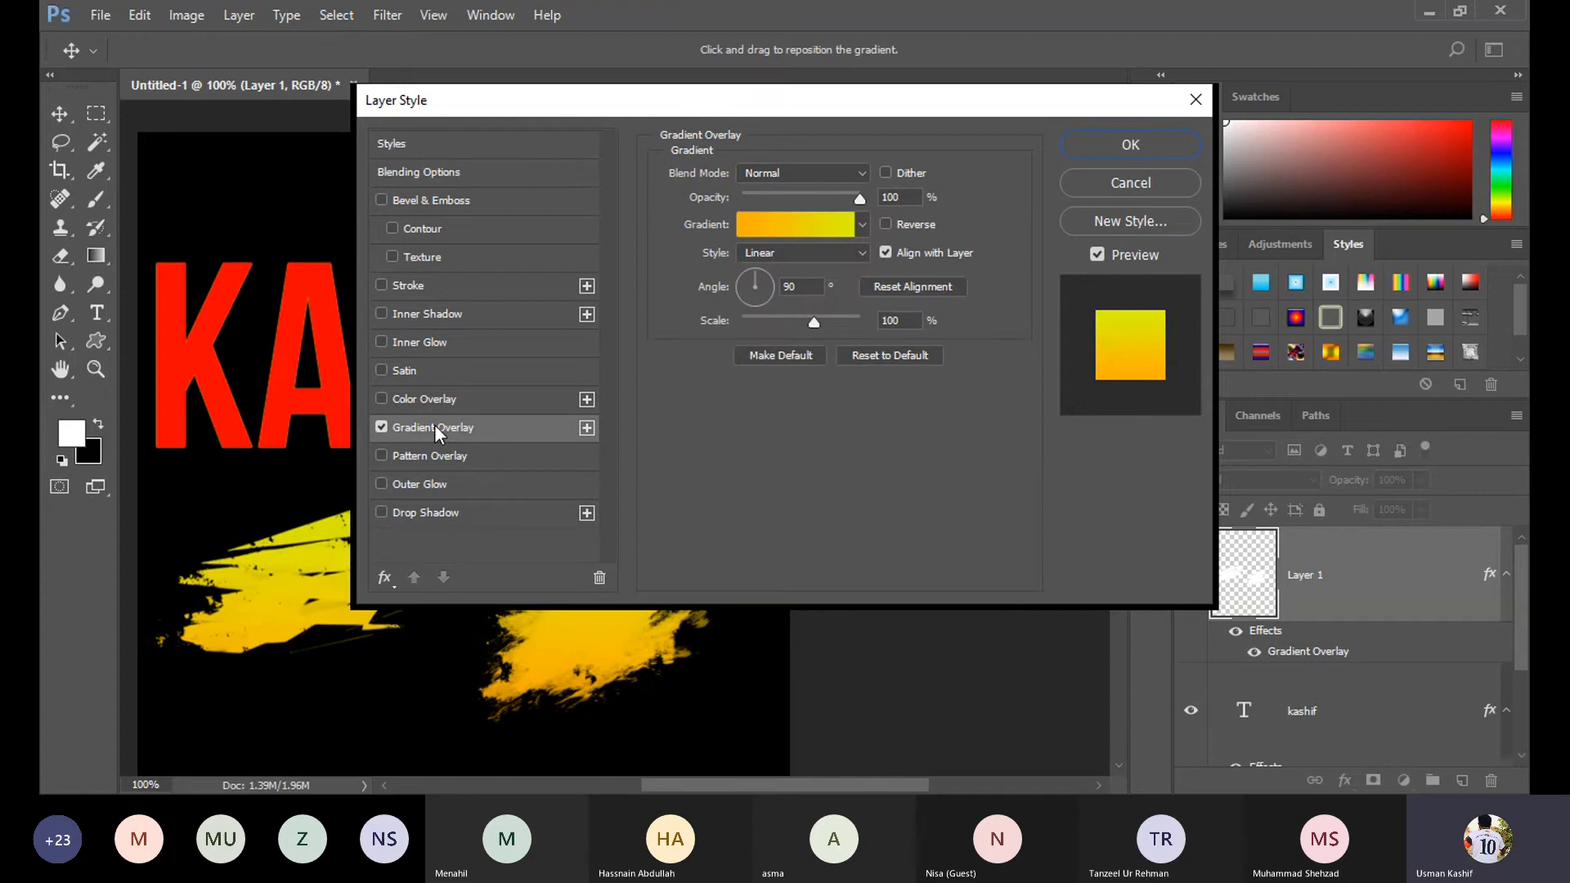
left_click(380, 427)
left_click(380, 427)
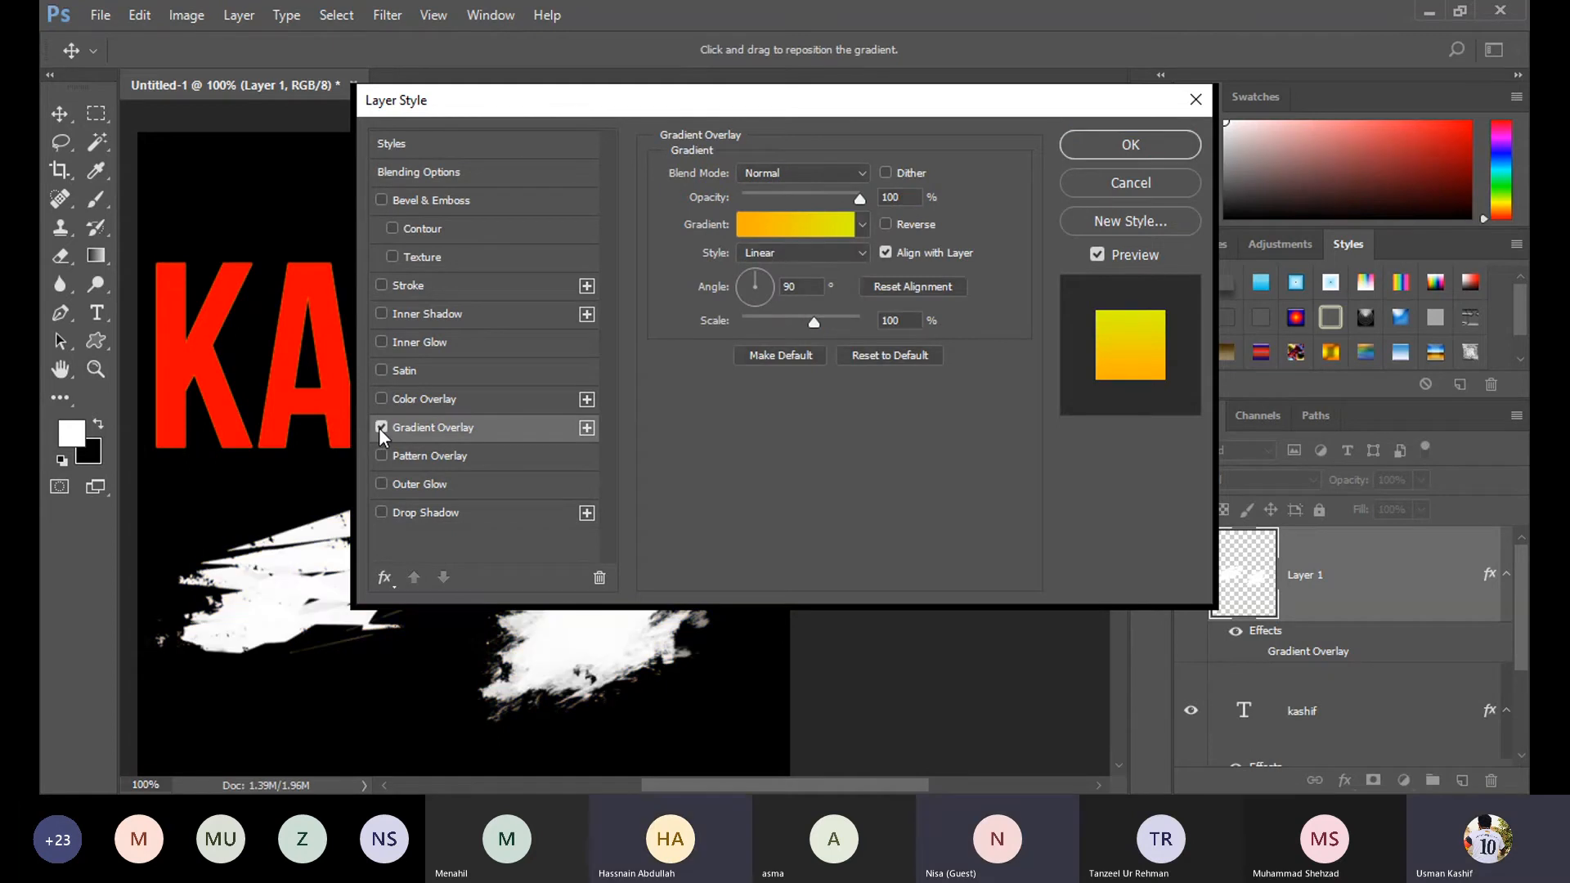
left_click(381, 427)
left_click(1131, 184)
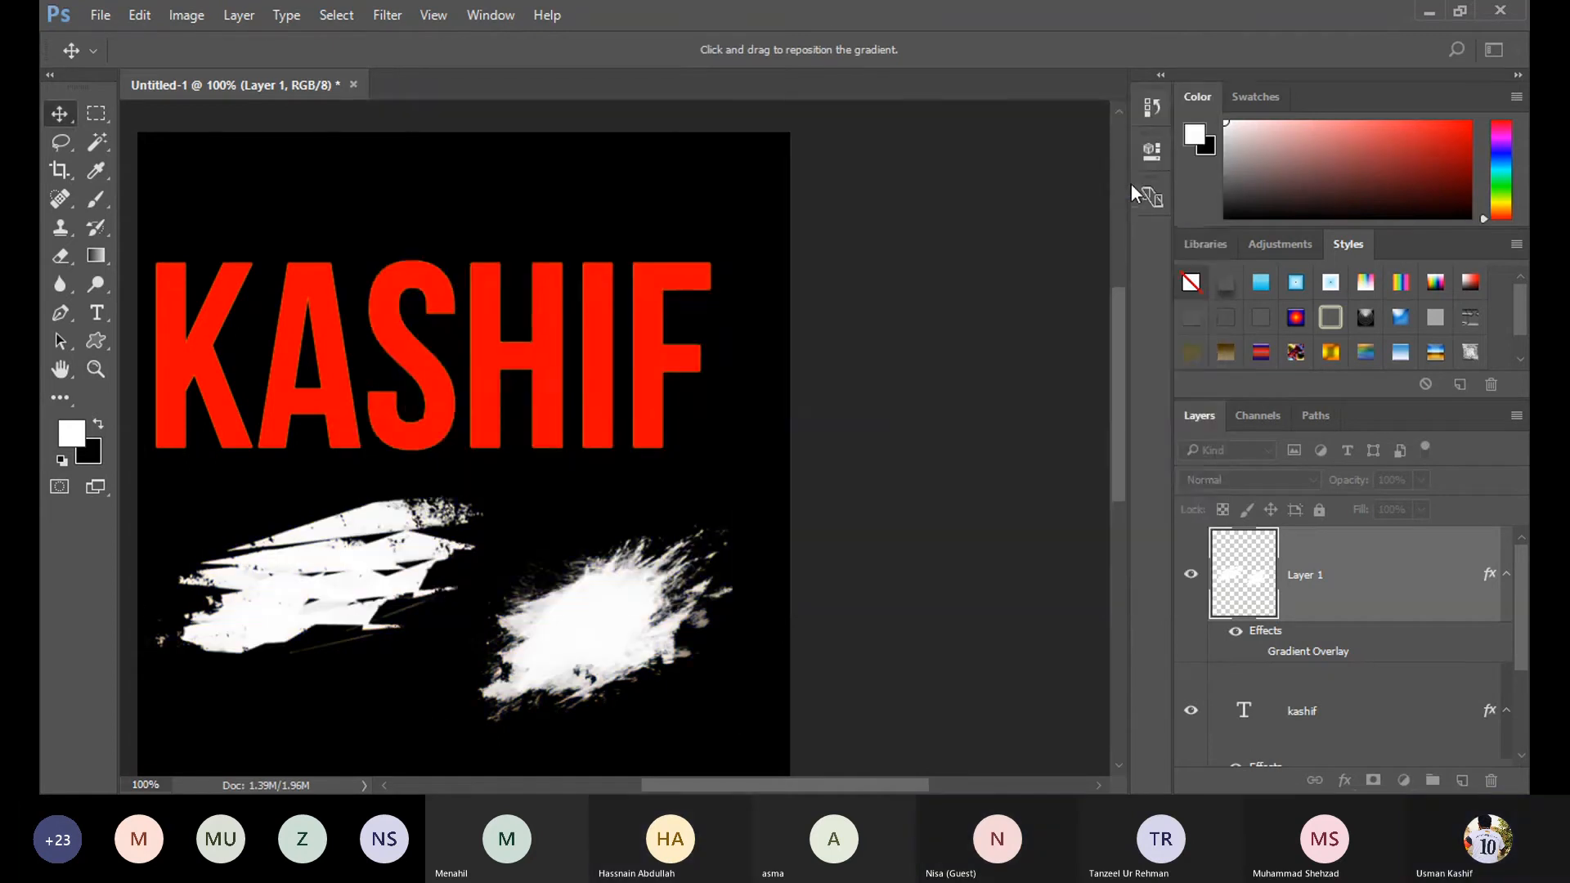
Delete Layer 1 with the two brush marks.
key("Delete")
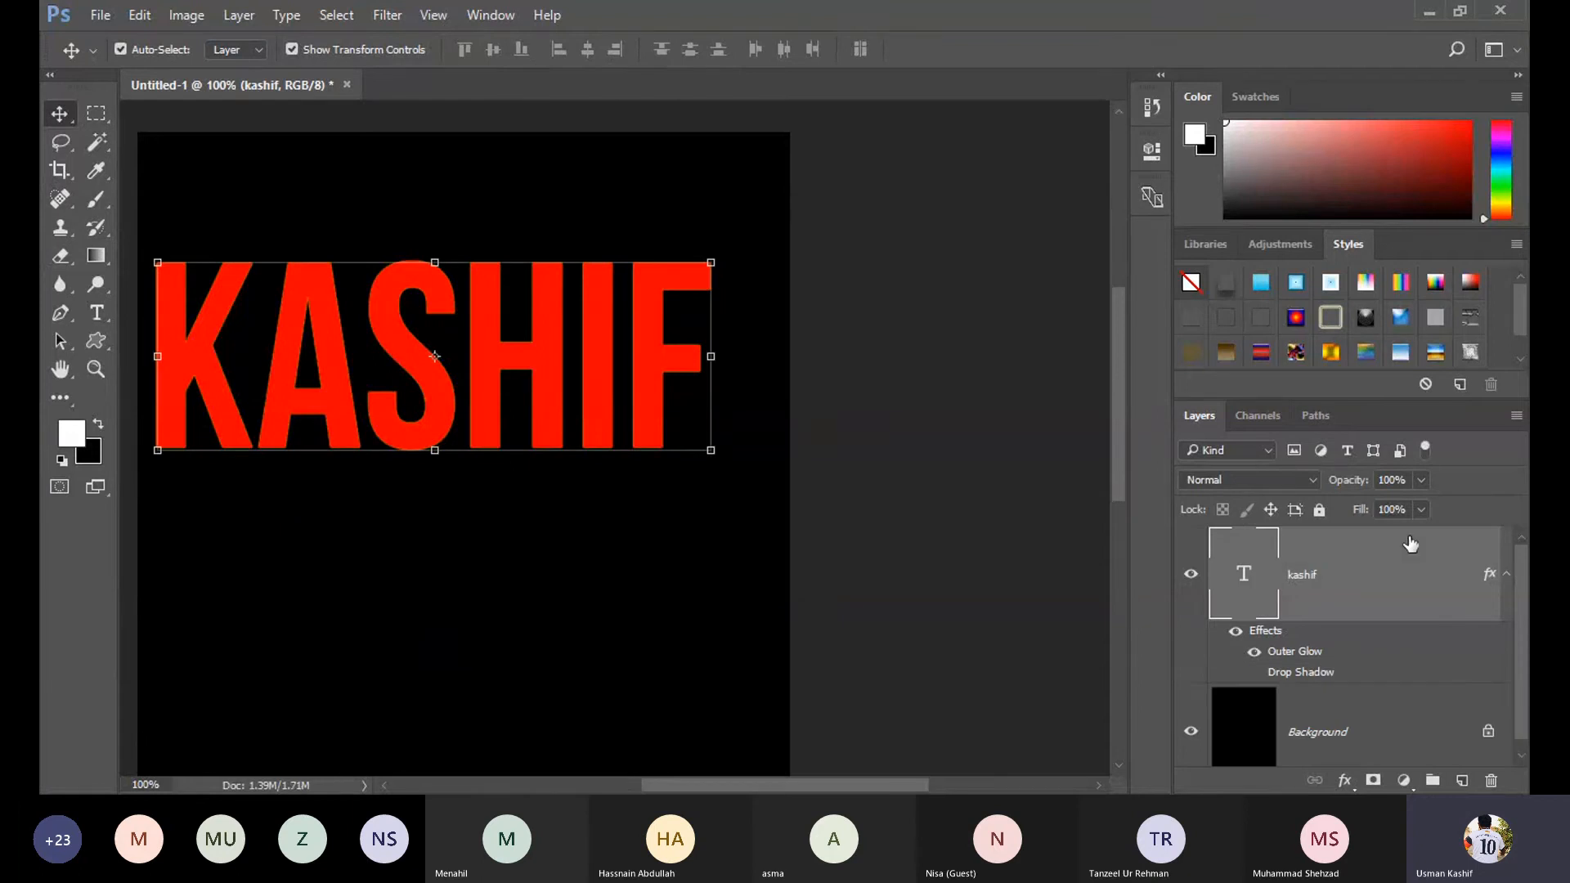
Turn off the Outer Glow in the red text layer's style settings and preview the Pattern Overlay on and off.
double_click(1440, 587)
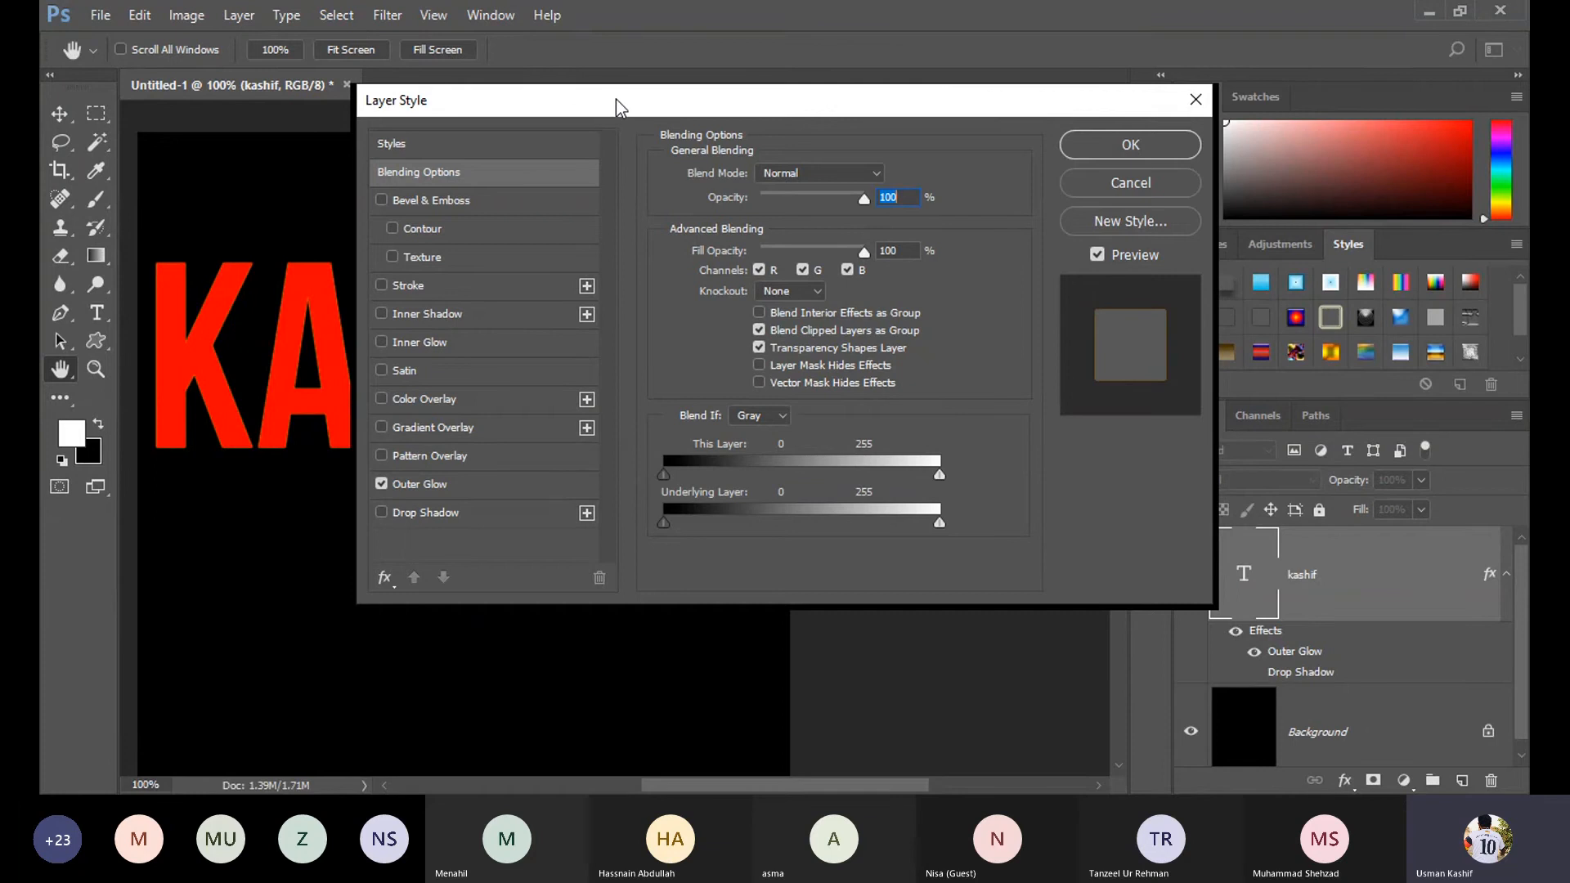
left_click_drag(616, 100, 985, 220)
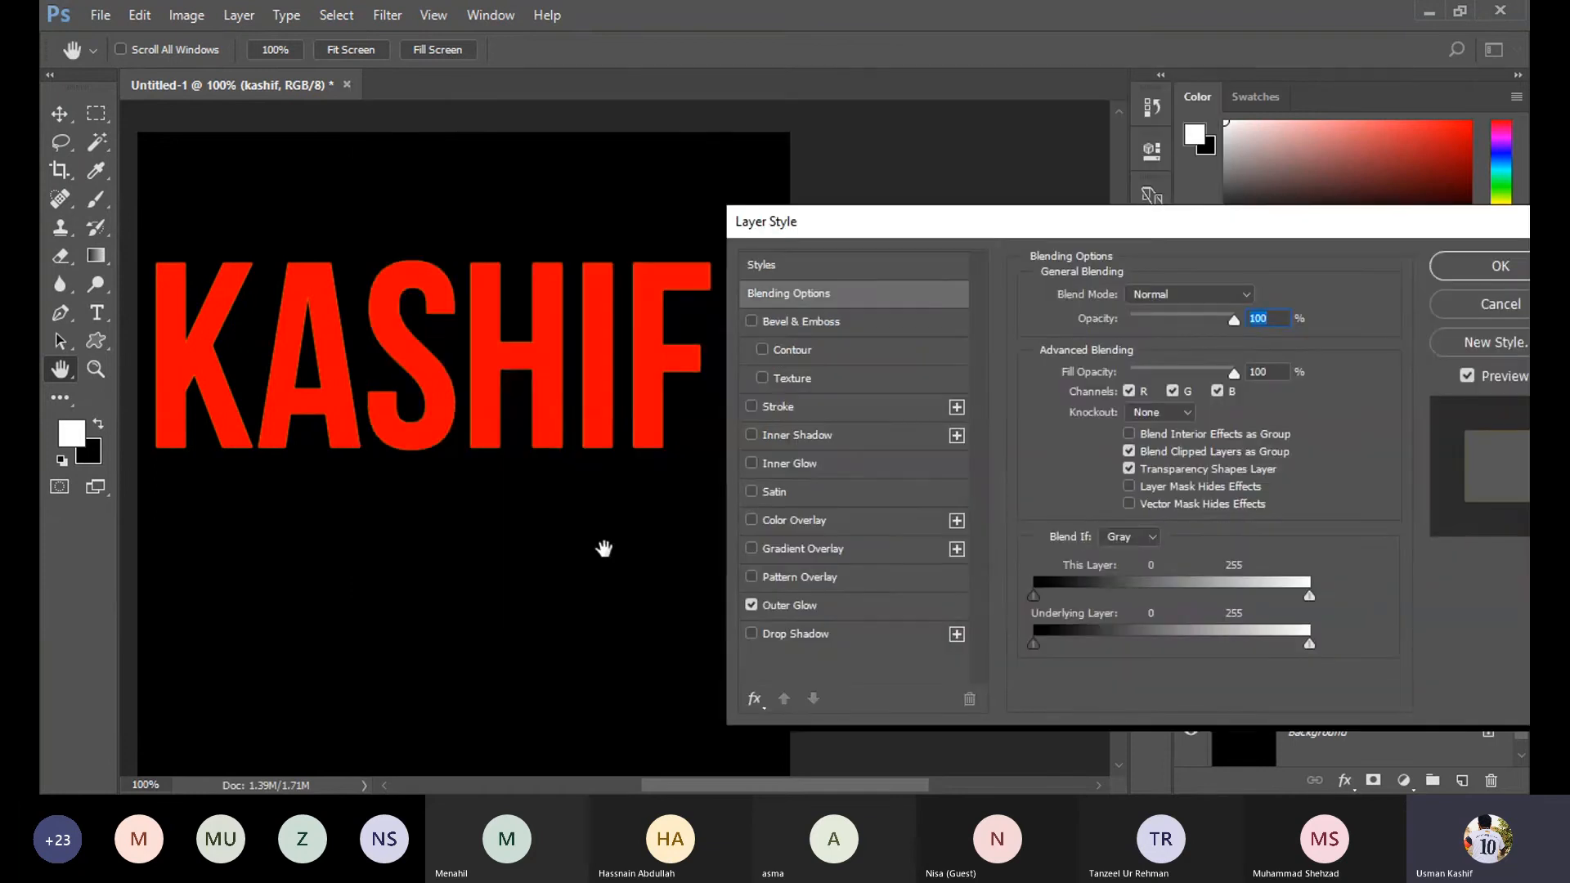
left_click(751, 605)
left_click(819, 576)
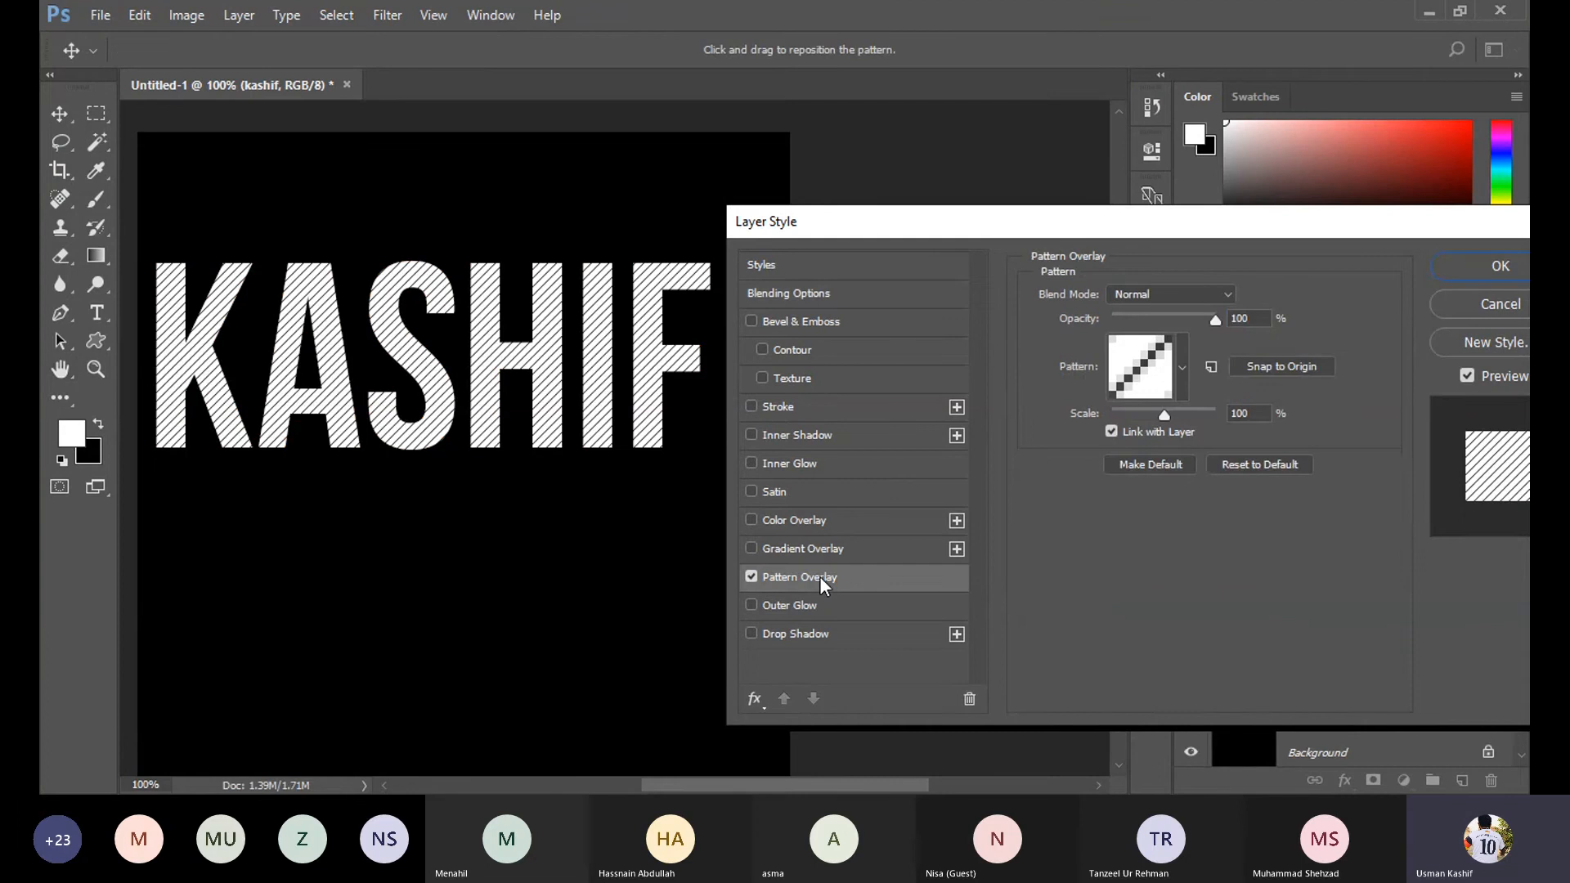
left_click(751, 576)
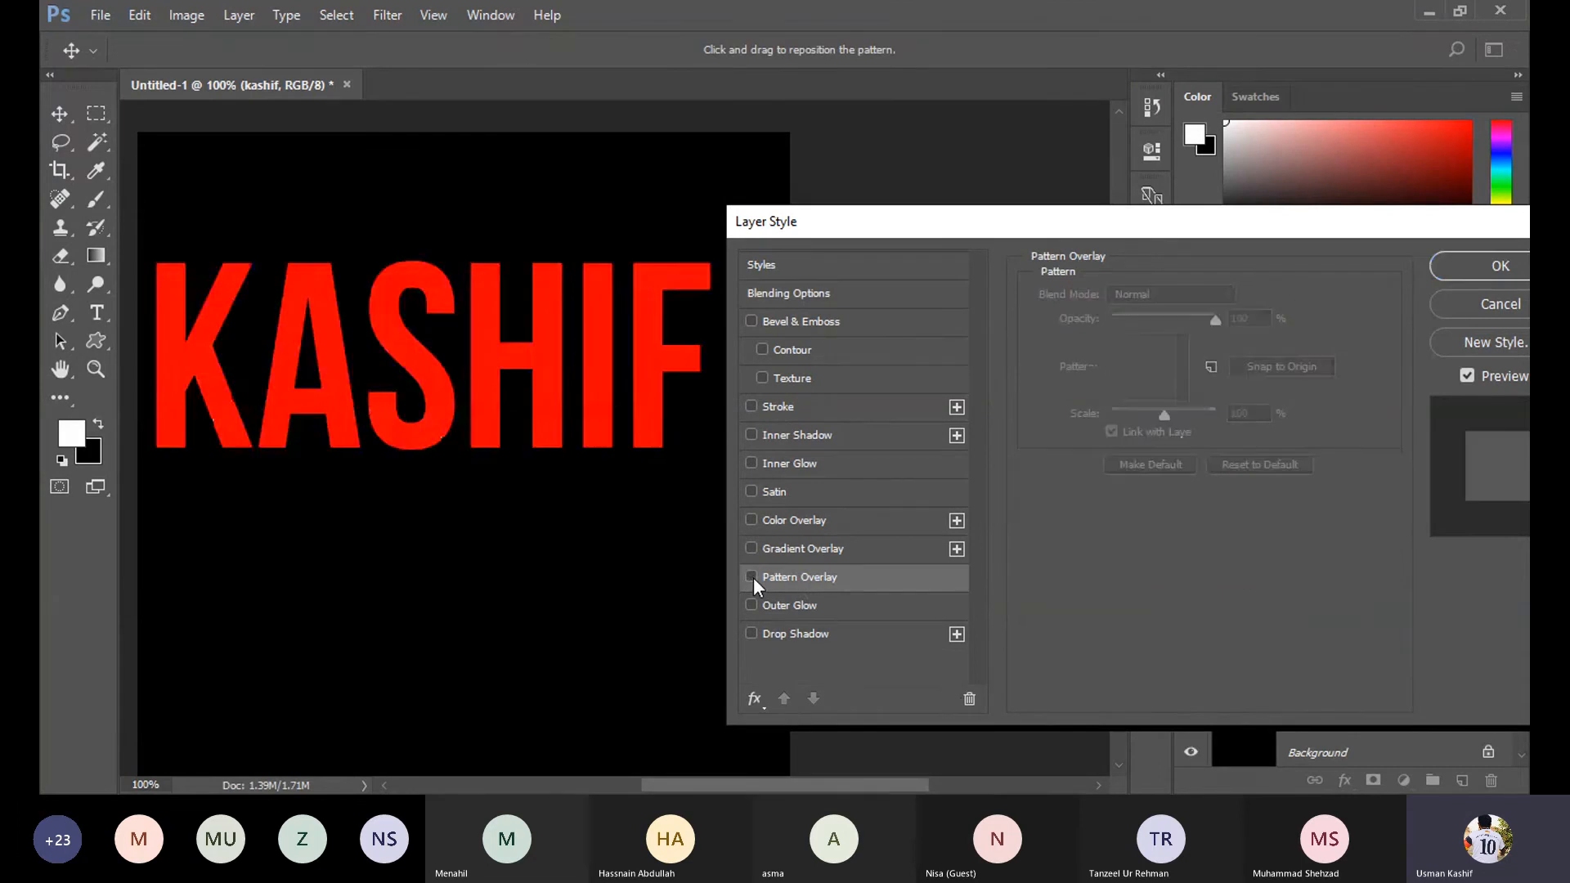
Enable Color Overlay, Pattern Overlay and Gradient Overlay together on the text layer and bring up the Color Overlay settings.
left_click(816, 528)
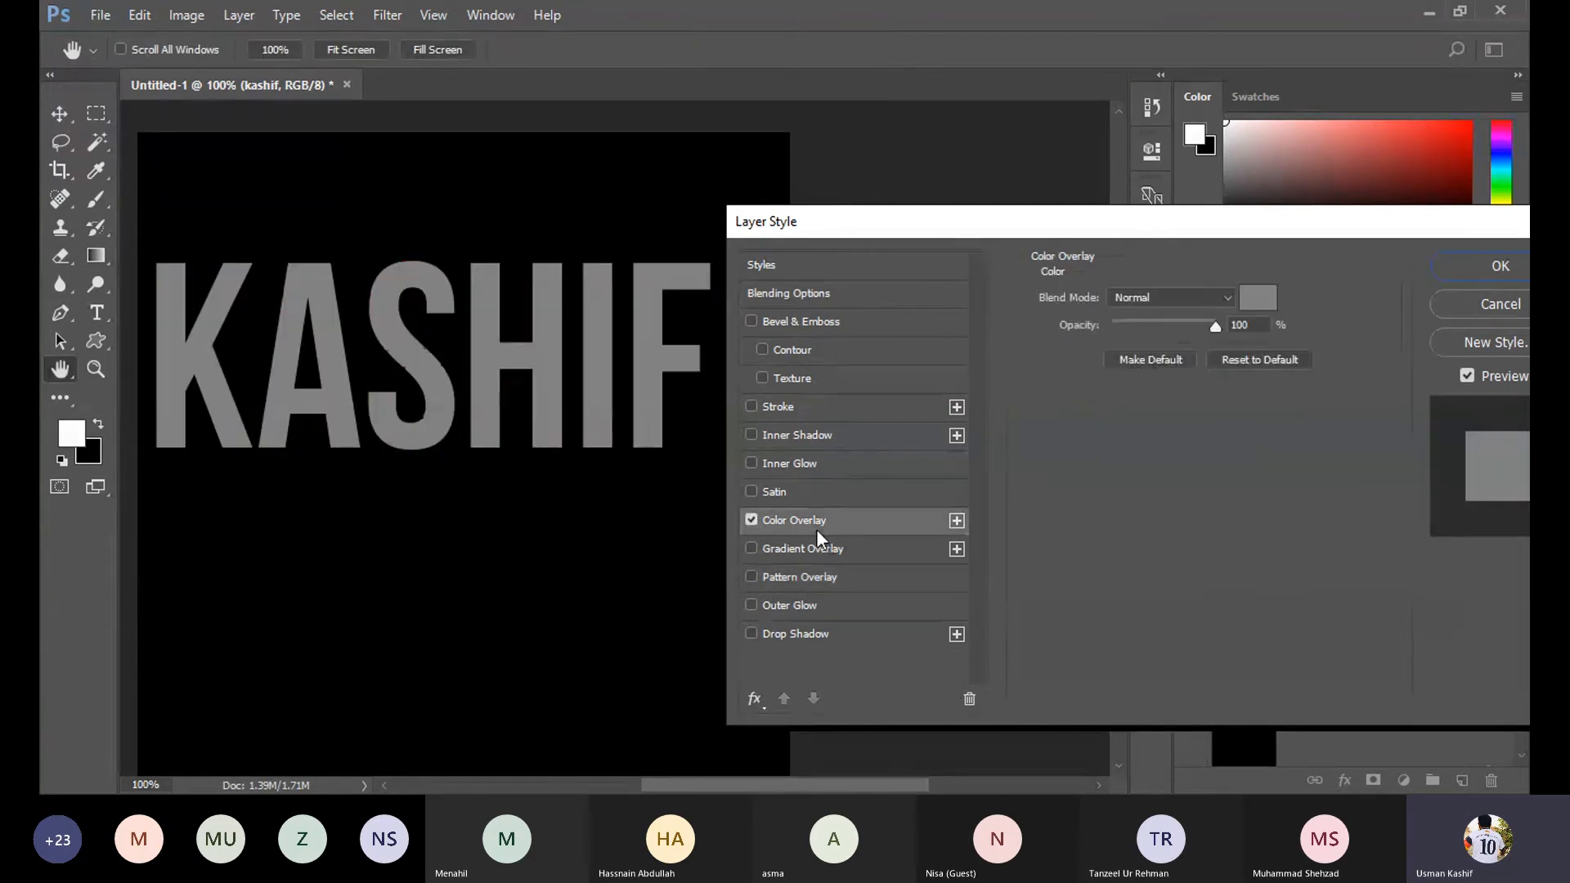
left_click(825, 577)
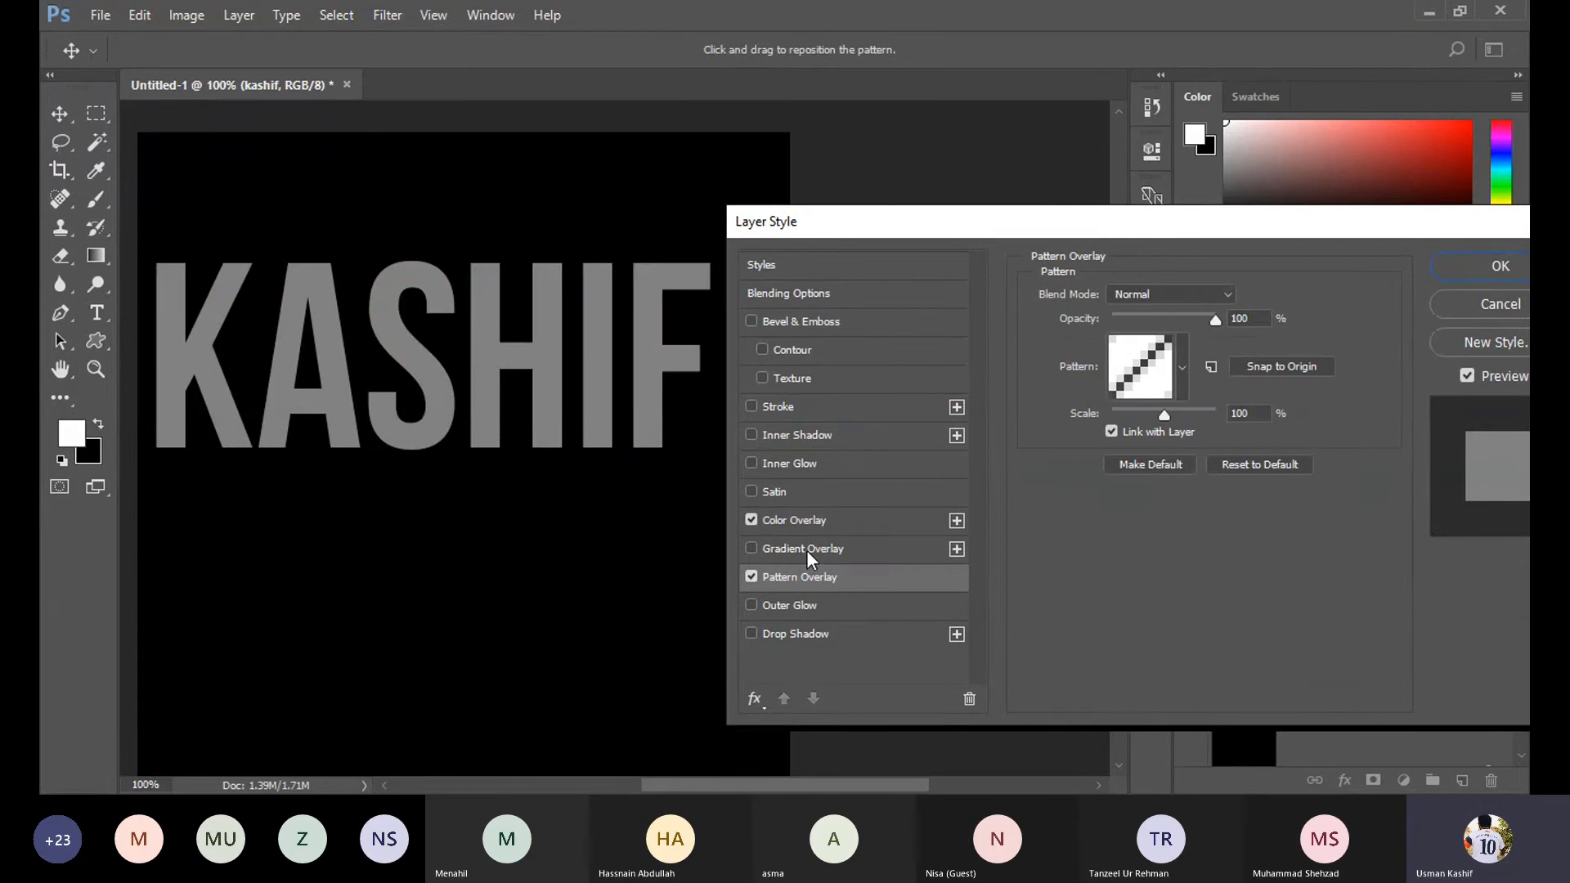
left_click(806, 549)
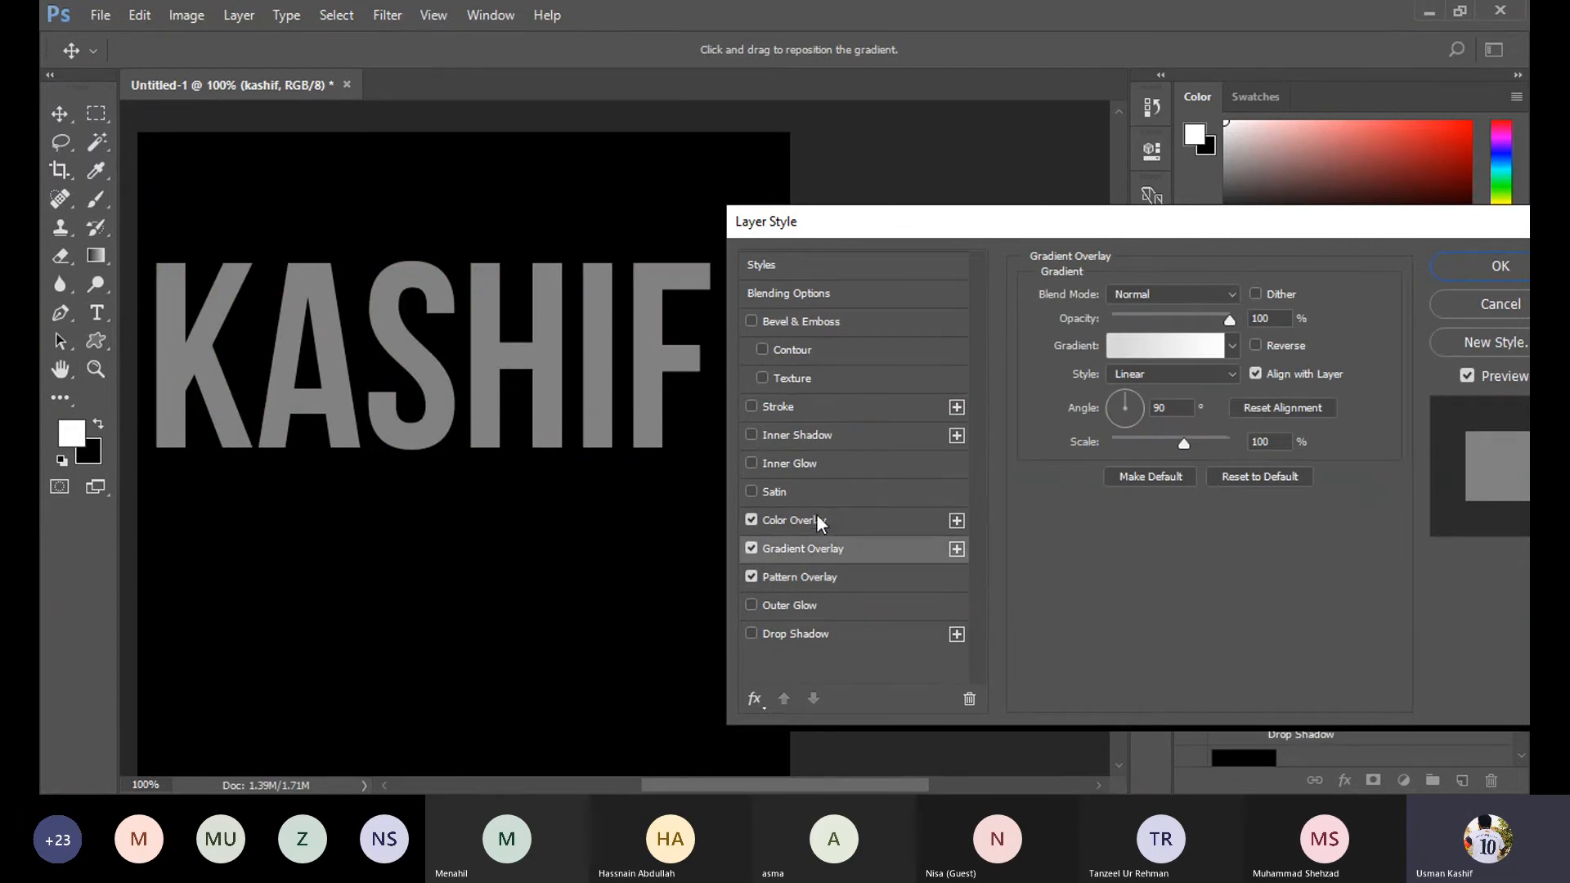
left_click(816, 525)
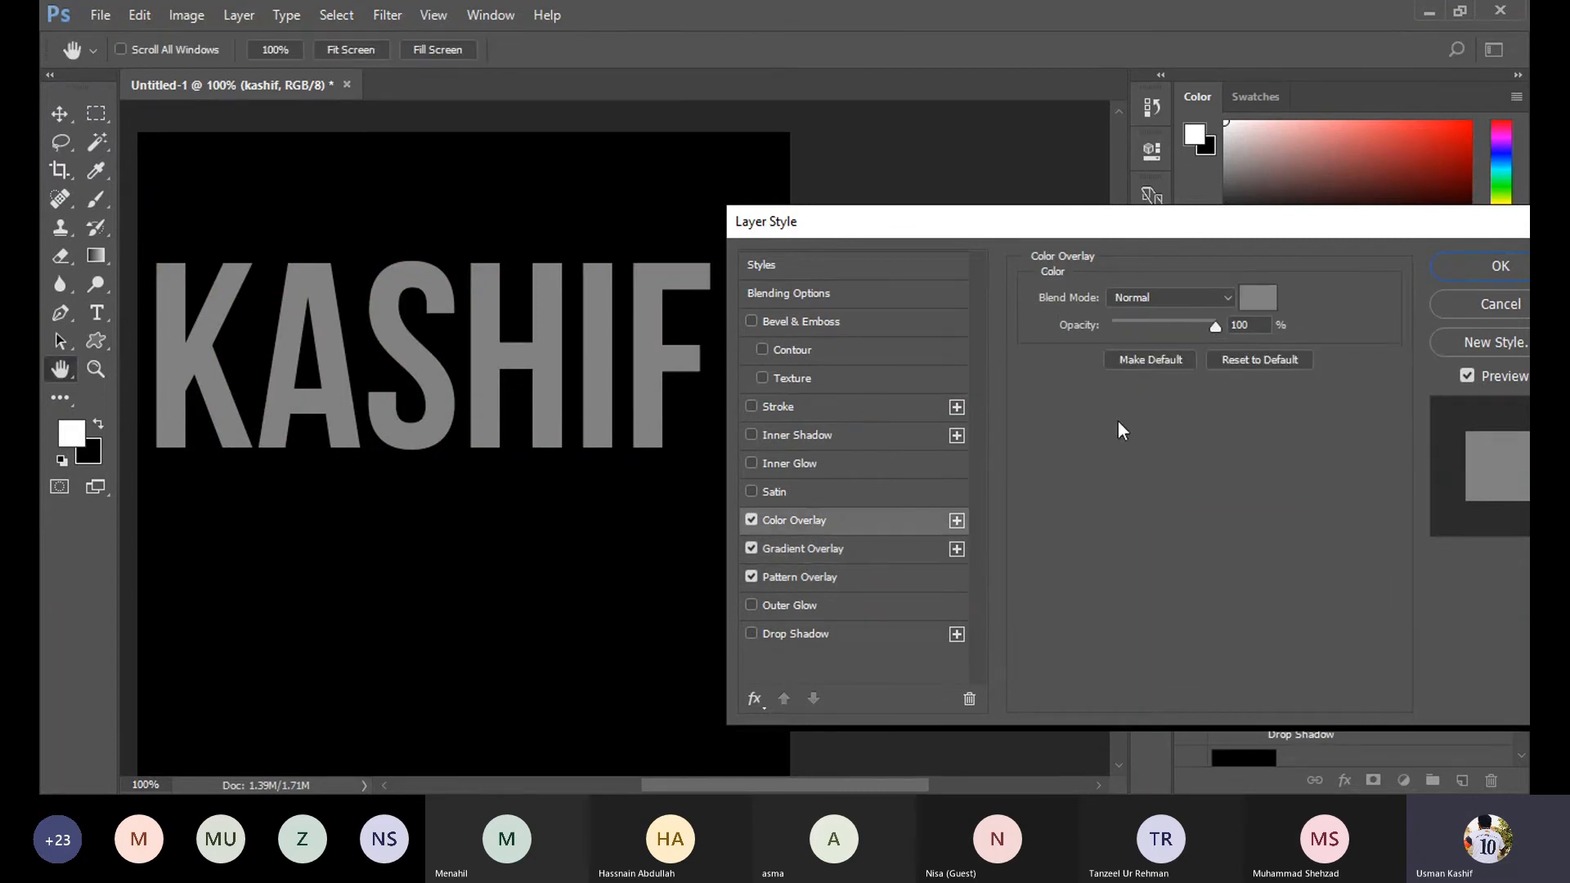
Set the Color Overlay colour of the text layer to dark red 7a0000.
left_click(1257, 298)
type("7a0000")
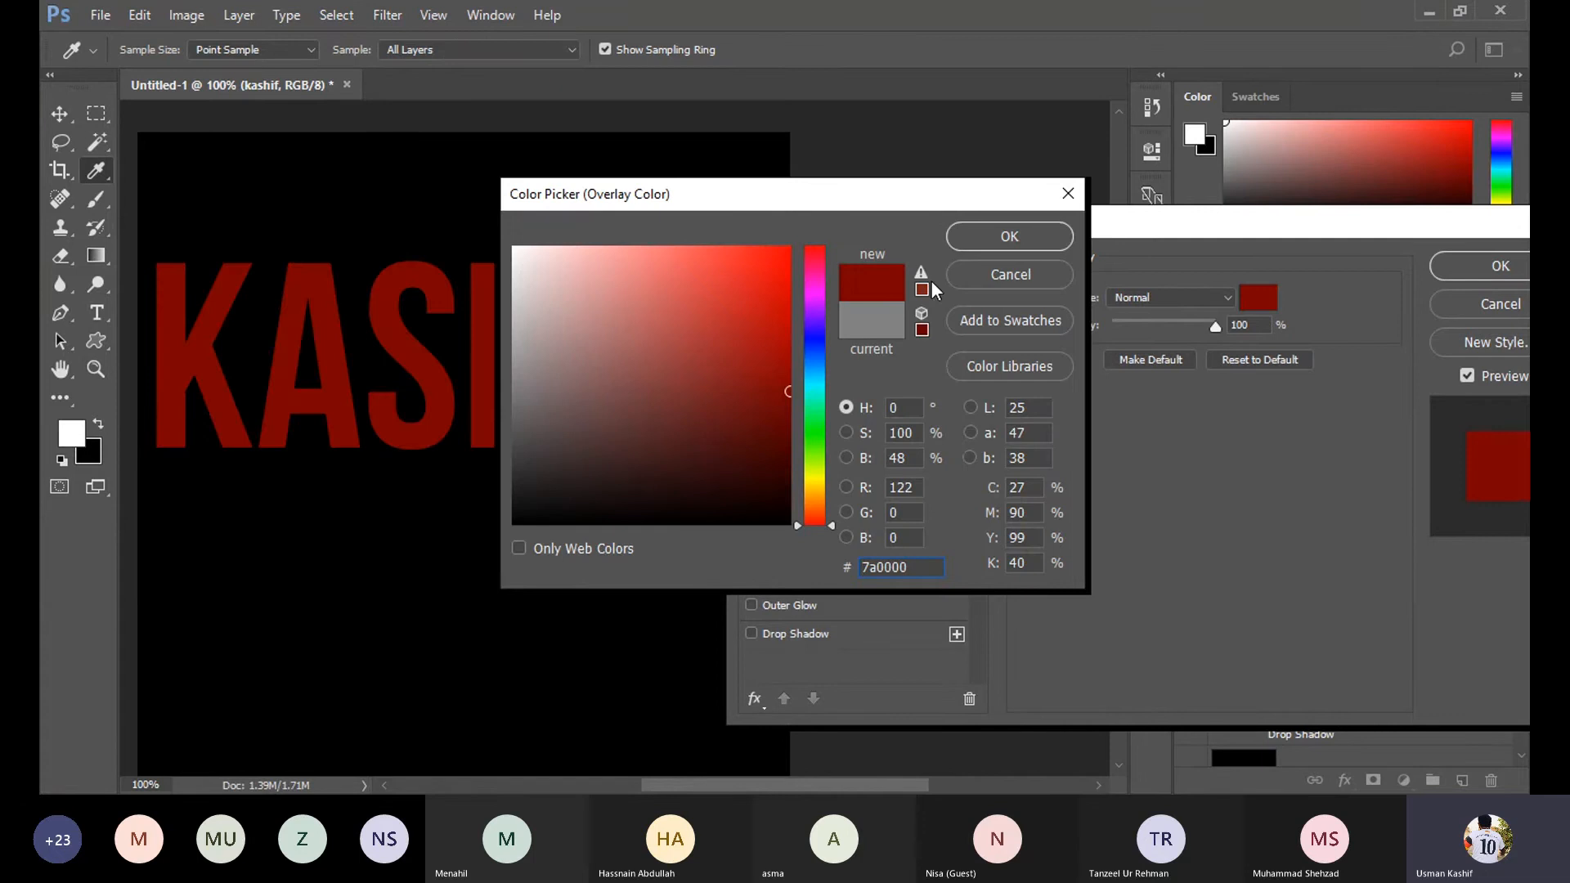
left_click(990, 236)
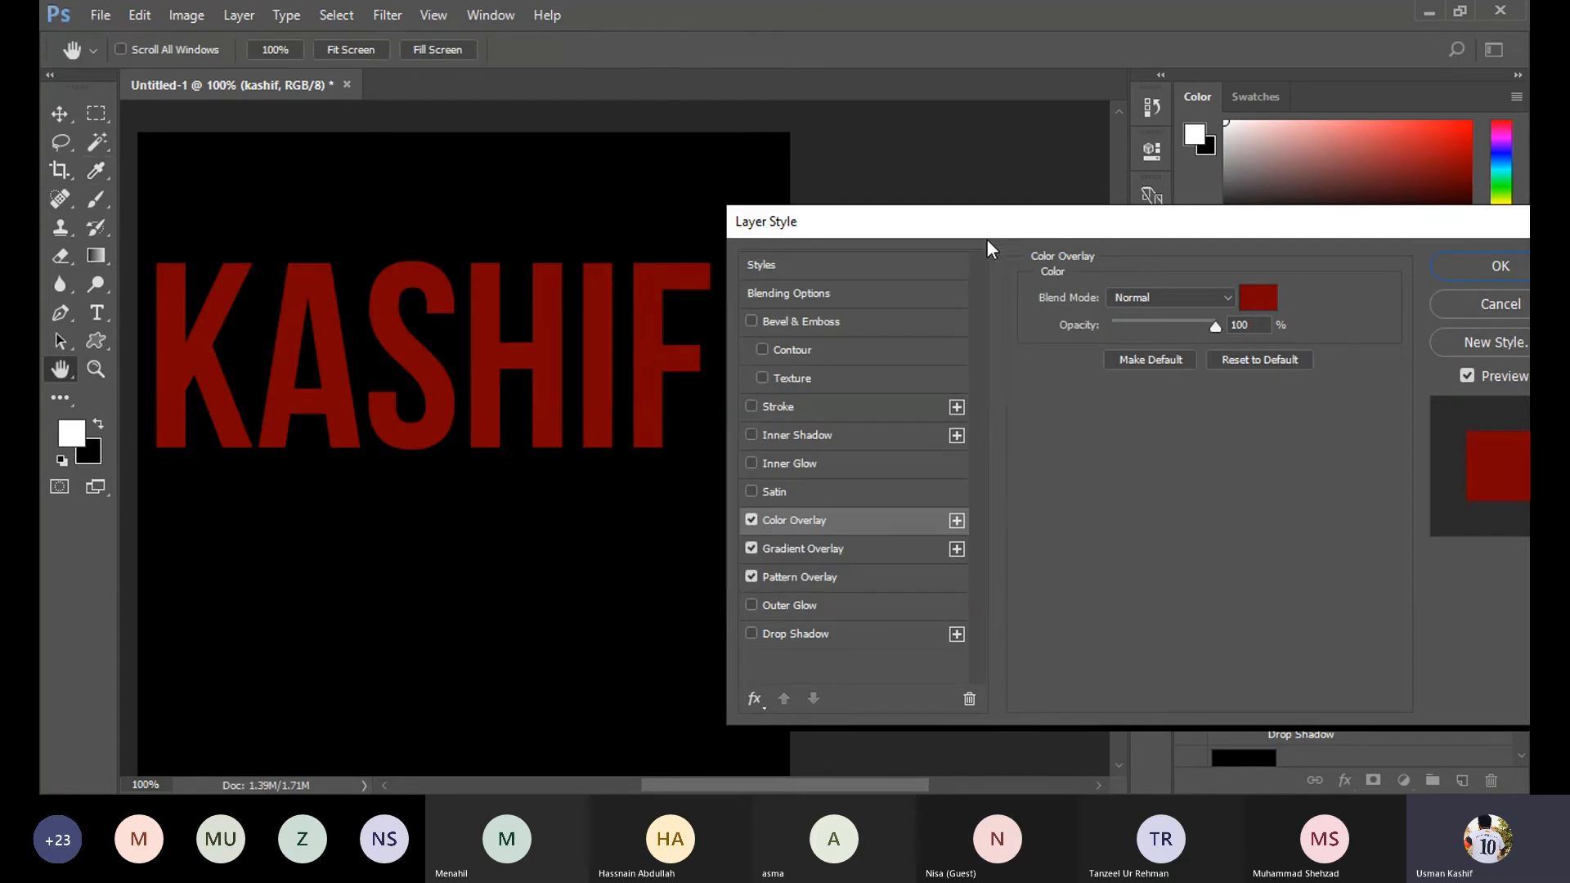
Turn off the Gradient, Pattern and Color Overlays in the text layer's style settings.
left_click(813, 548)
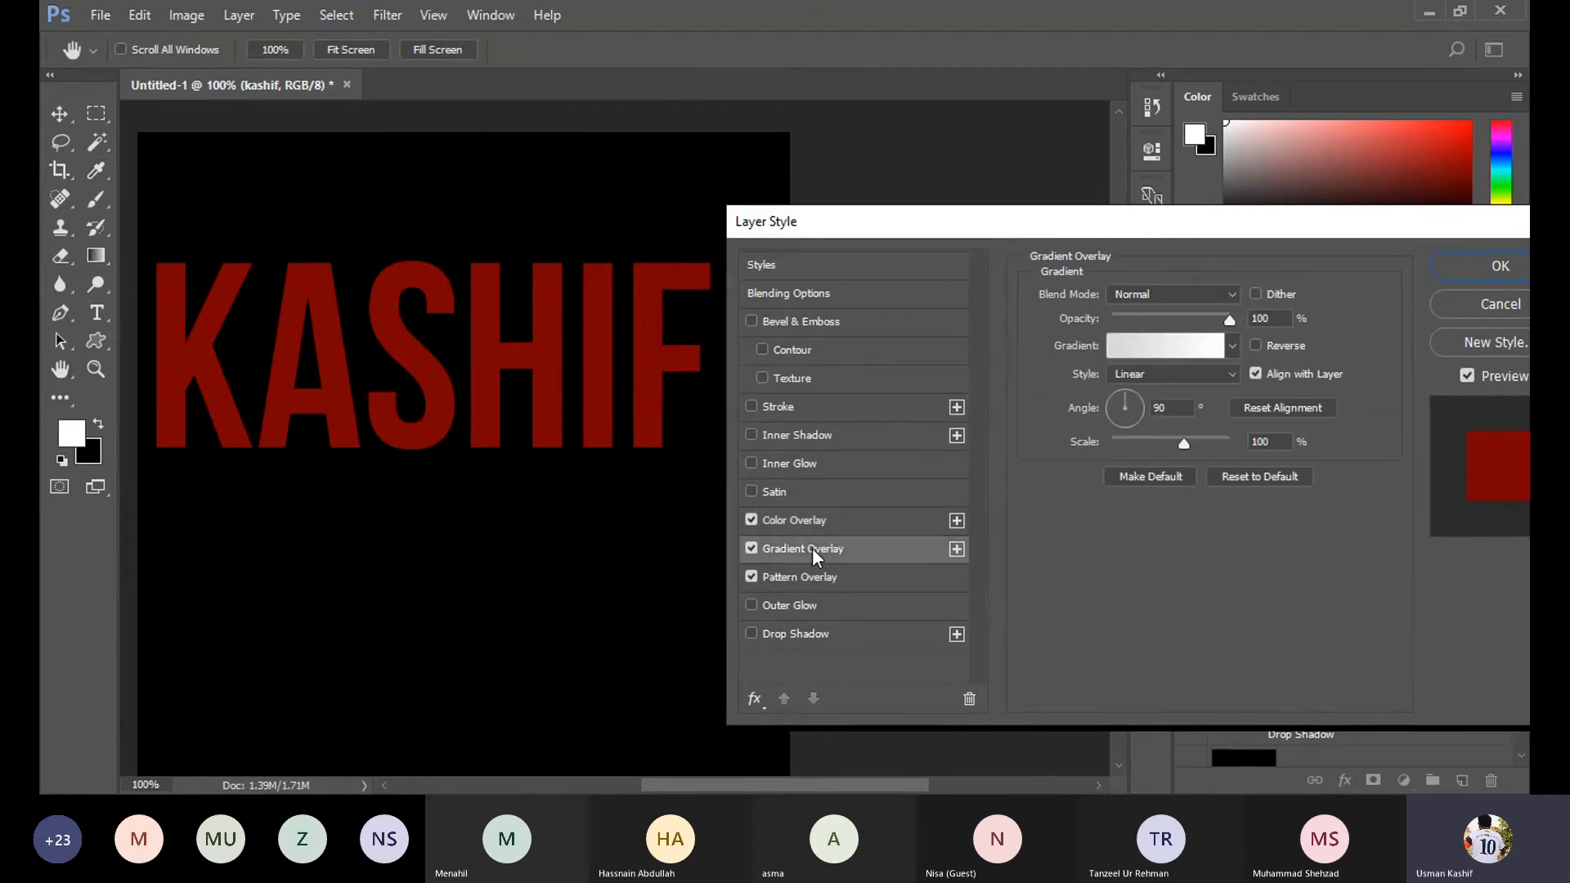
left_click(751, 548)
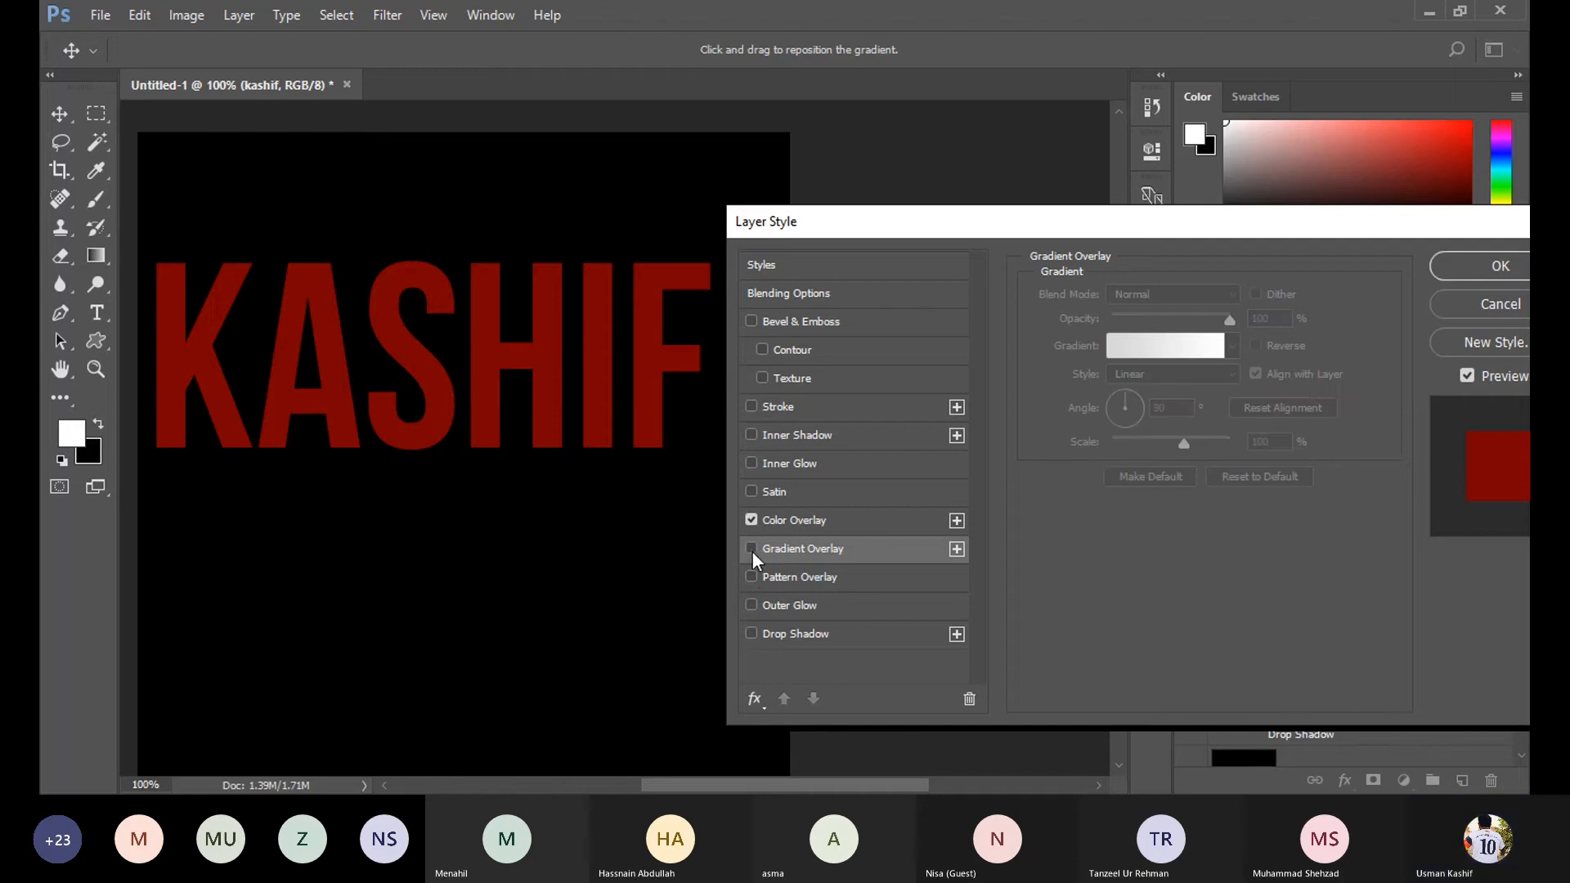
left_click(751, 520)
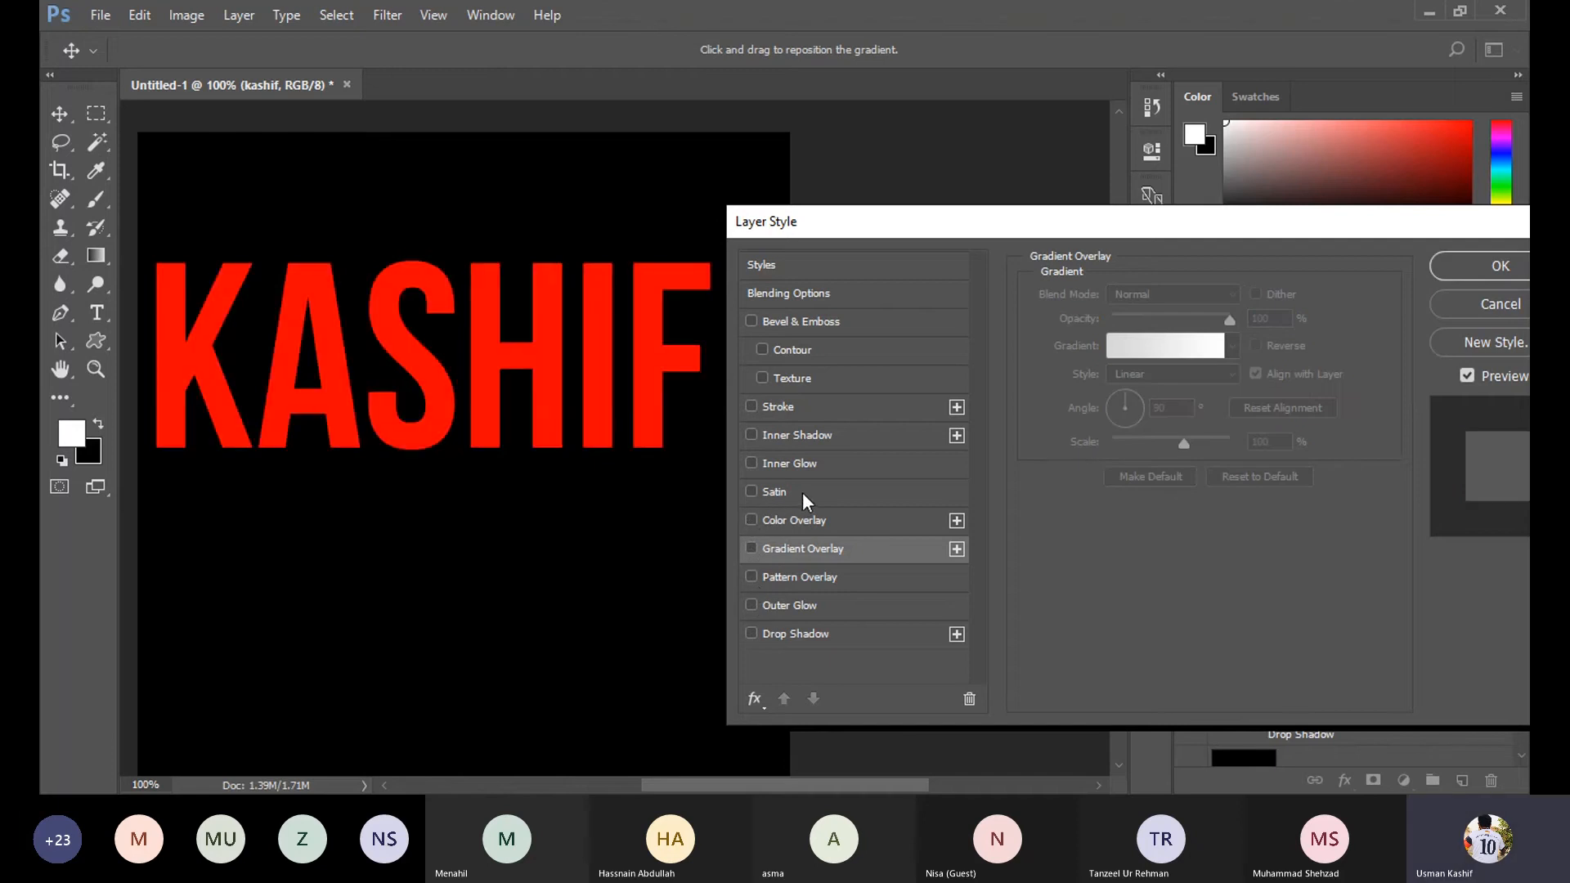
Enable the Satin effect on the text layer and set its distance to 13 px.
left_click(773, 491)
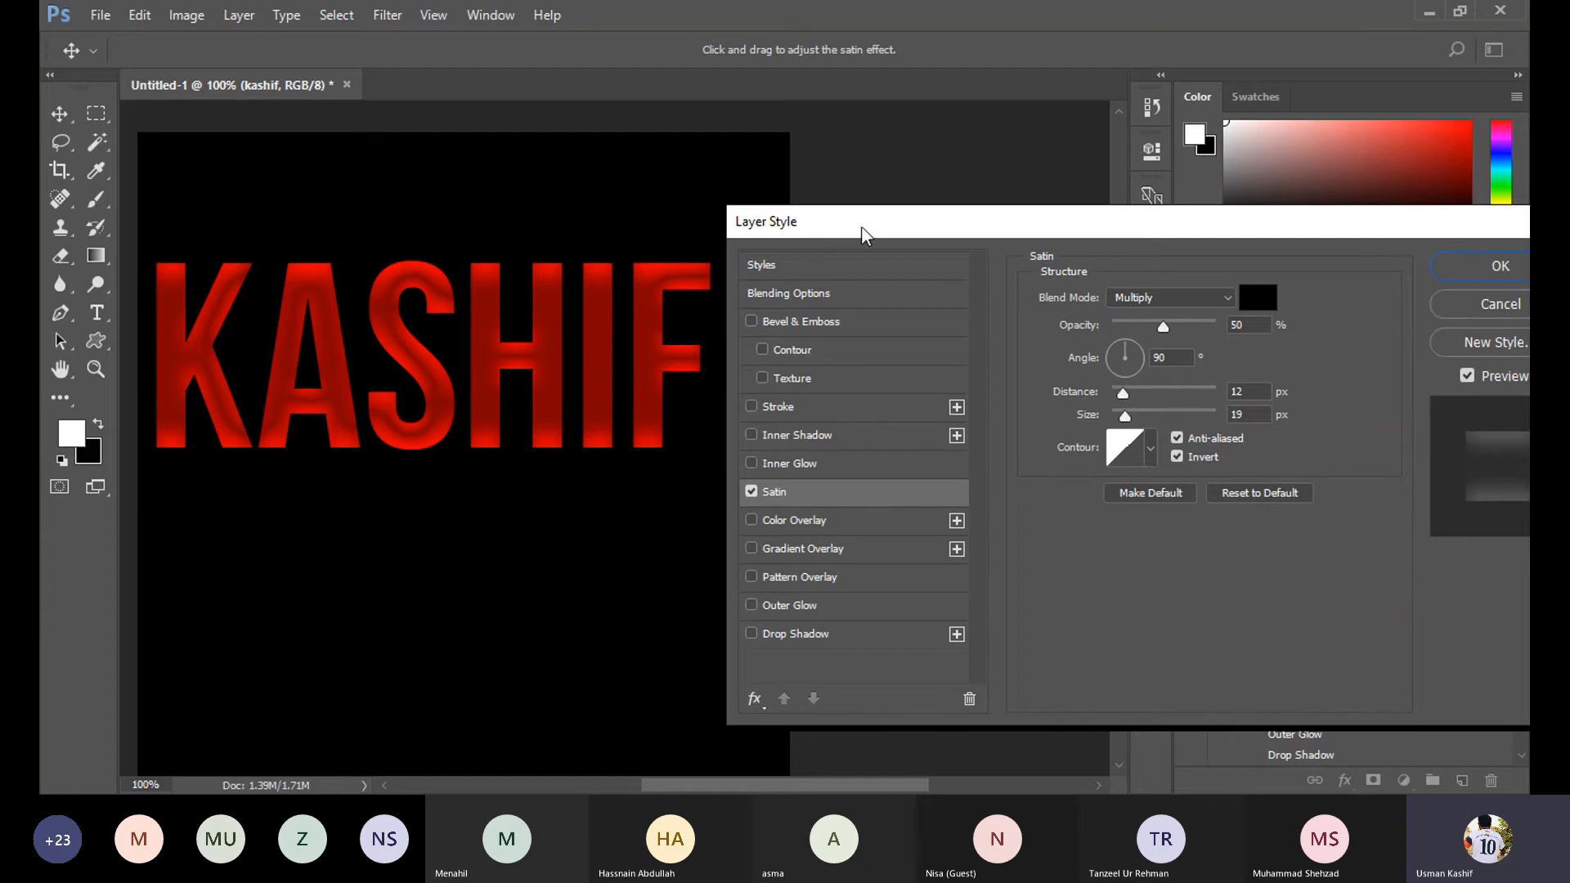
left_click_drag(862, 236, 922, 147)
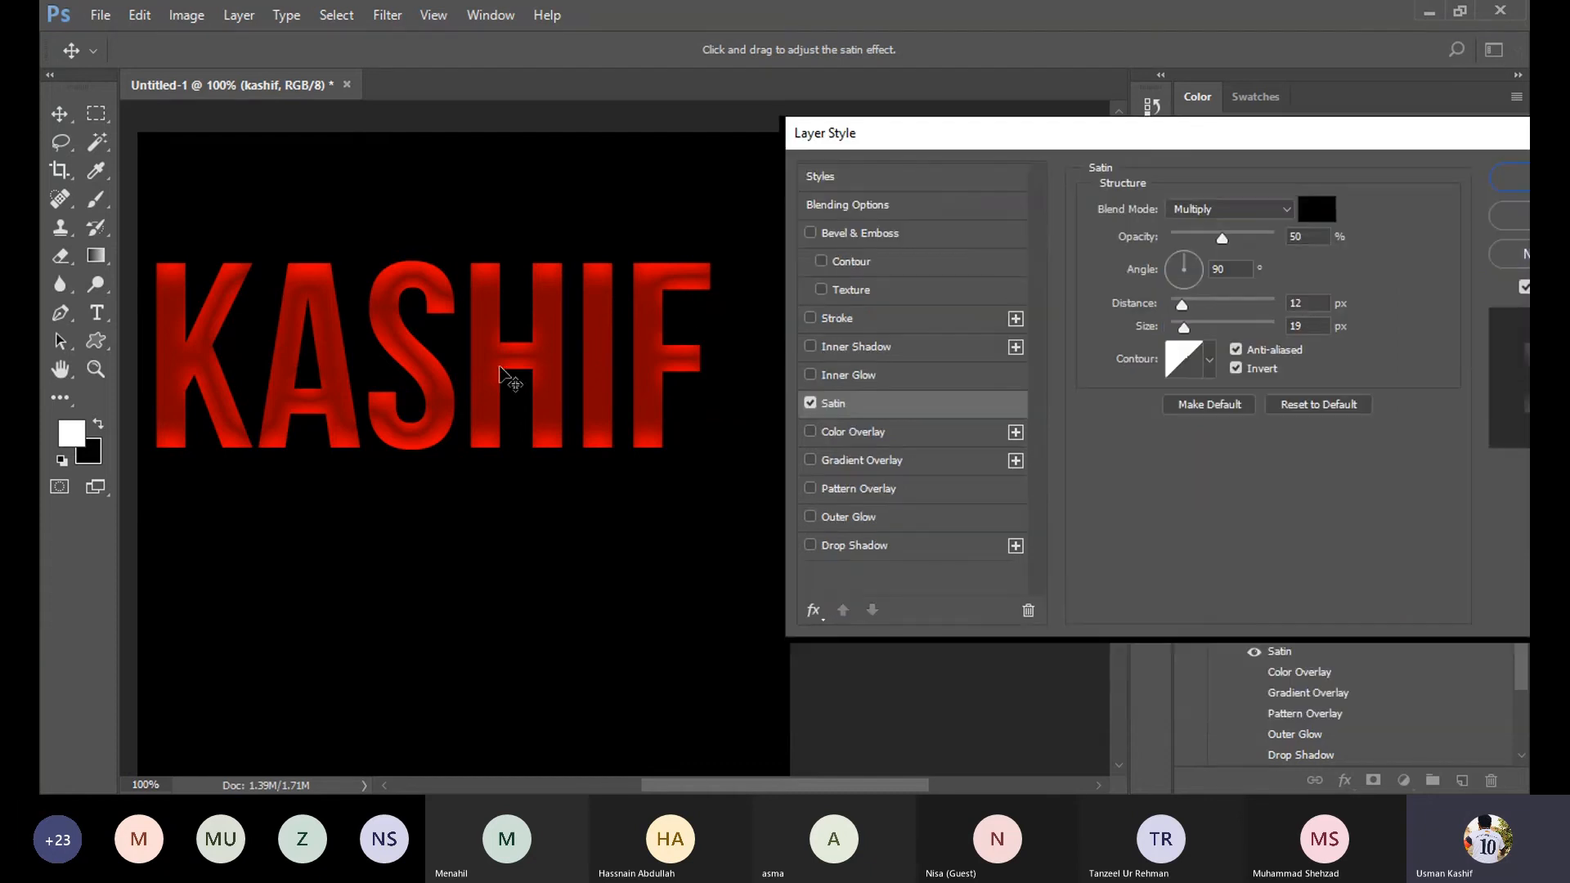
left_click(1206, 302)
mouse_move(1241, 300)
left_mouse_down()
mouse_move(1146, 282)
mouse_move(1184, 279)
left_mouse_up()
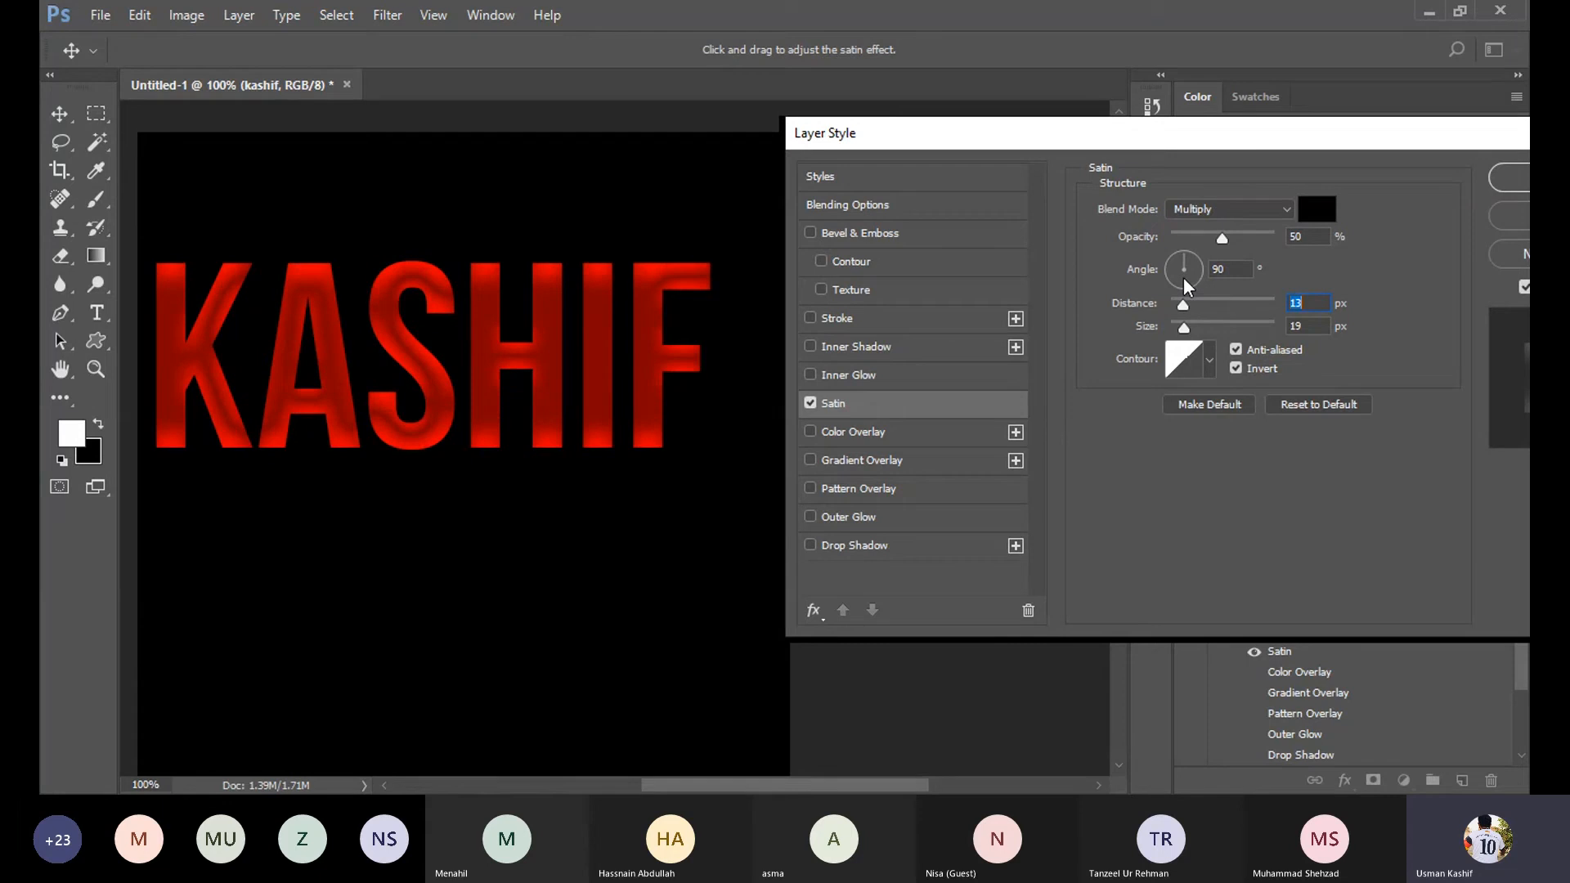
Set the Satin colour to white (ffffff) and its blend mode to Normal.
left_click(1323, 216)
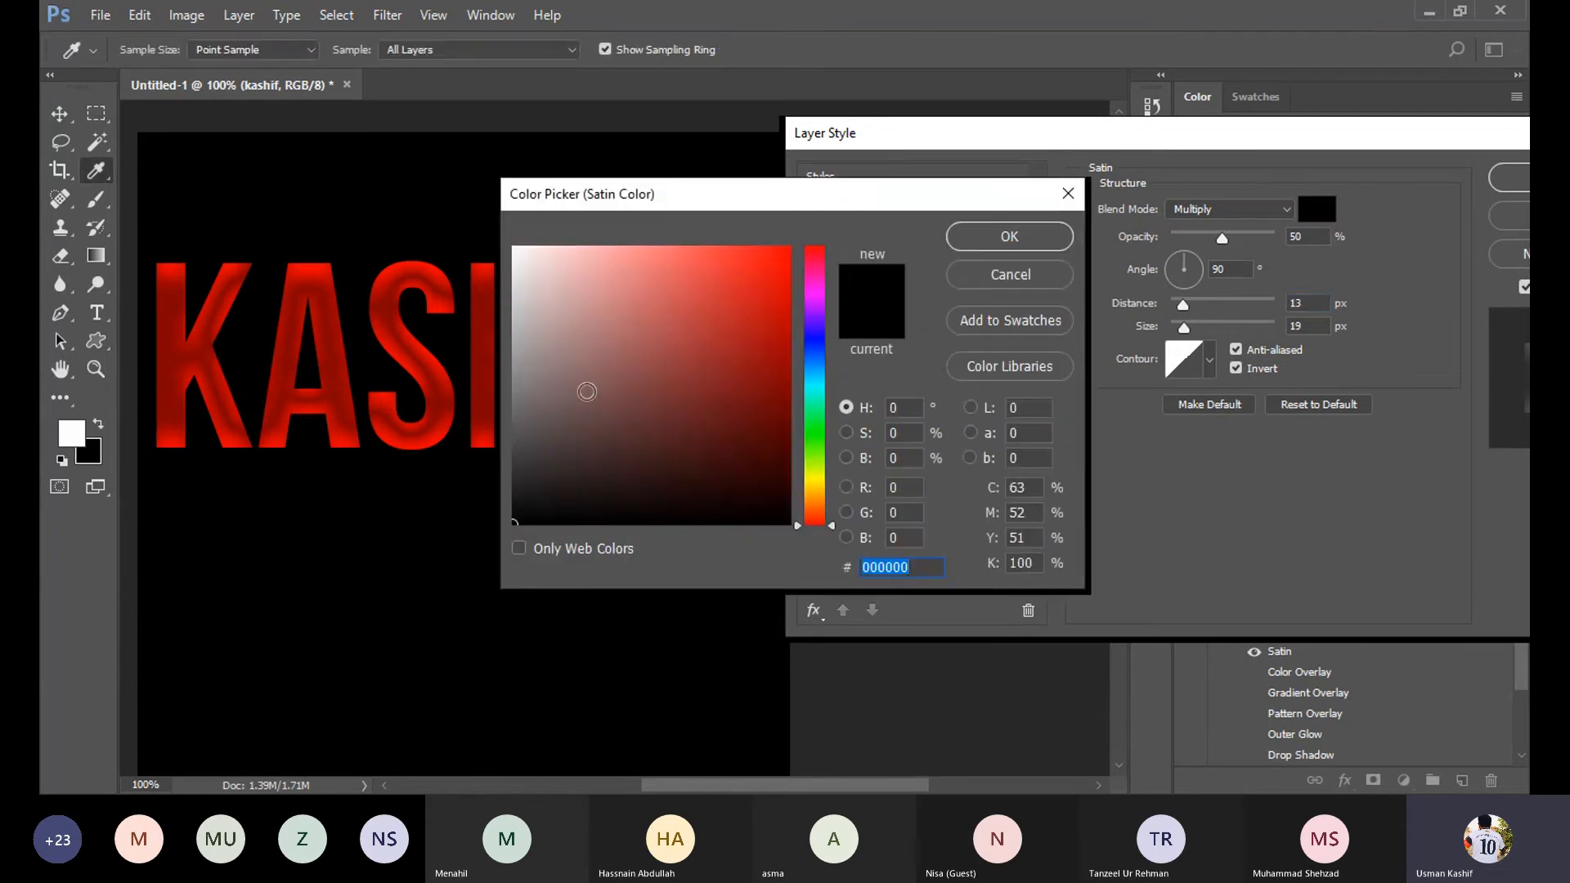
left_click(539, 247)
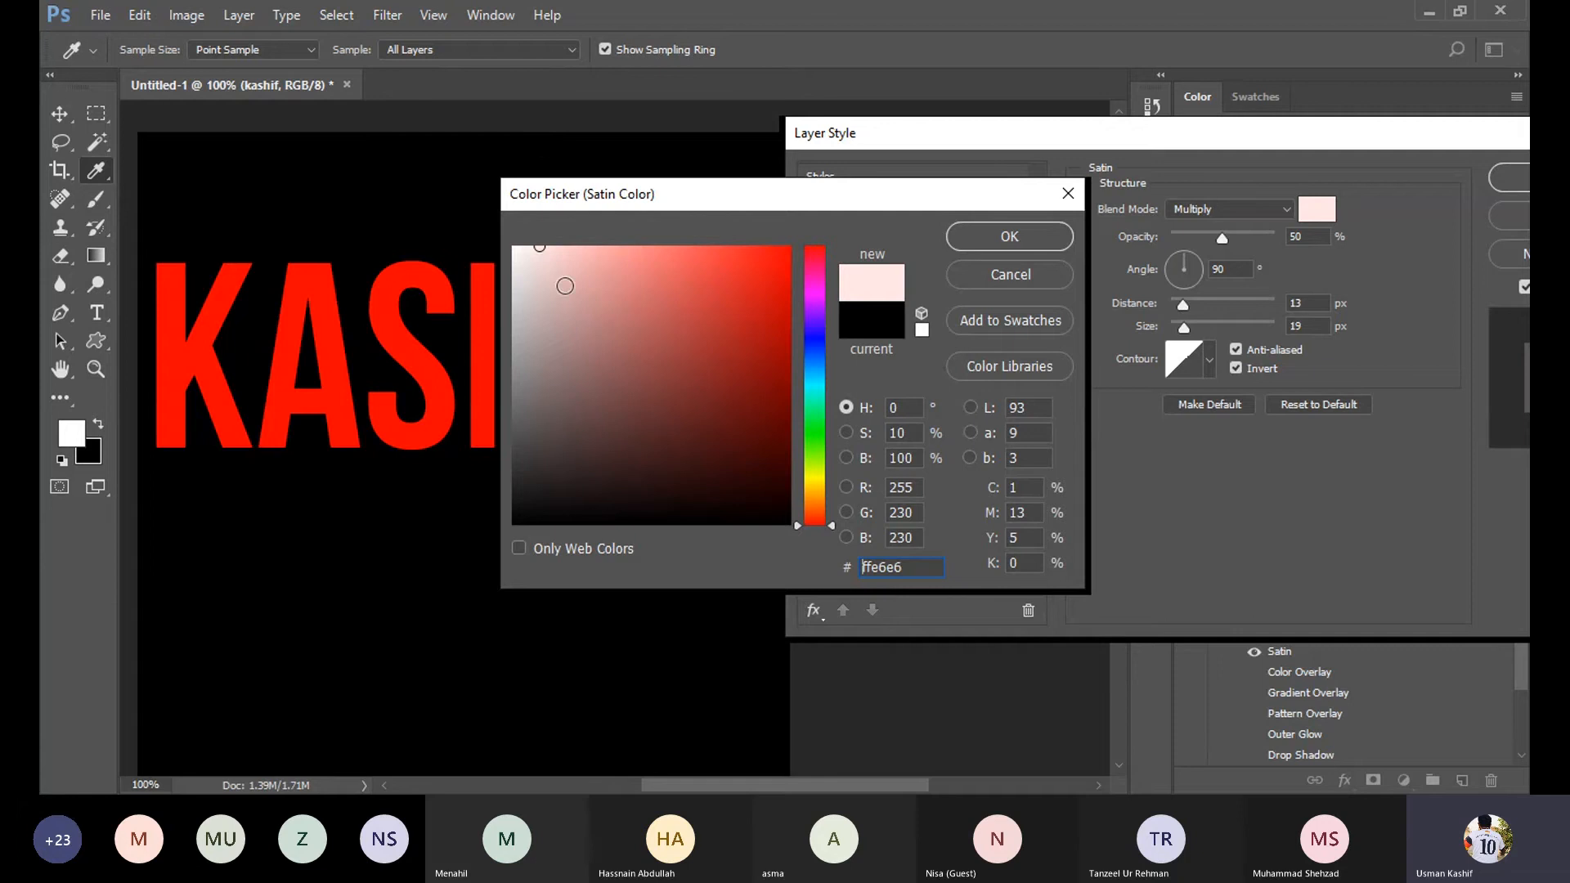
left_click_drag(563, 280, 491, 234)
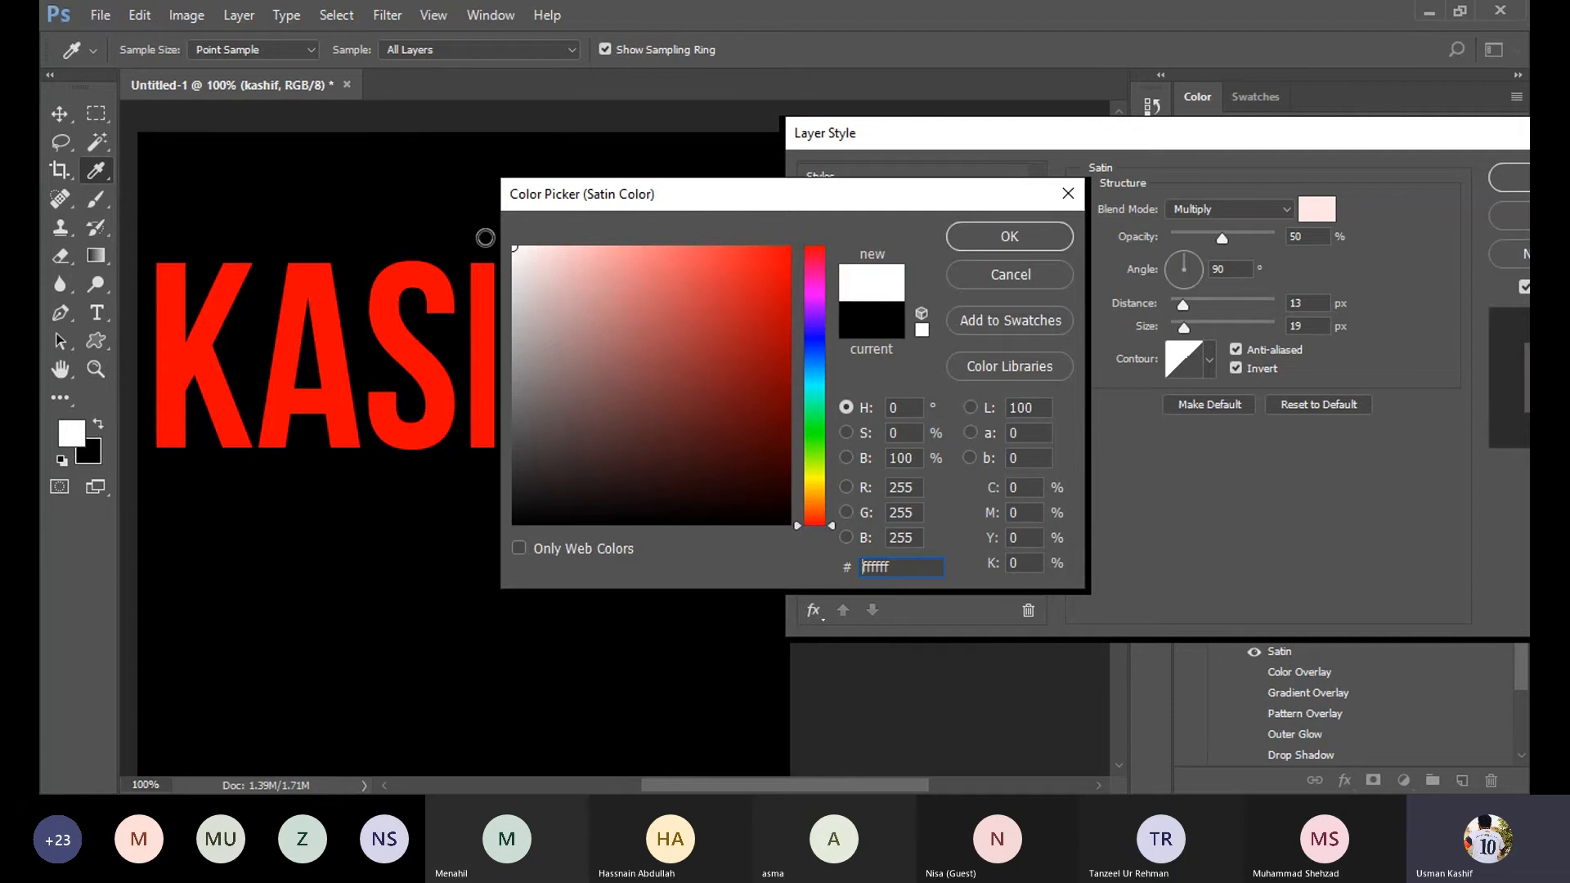
left_click(808, 431)
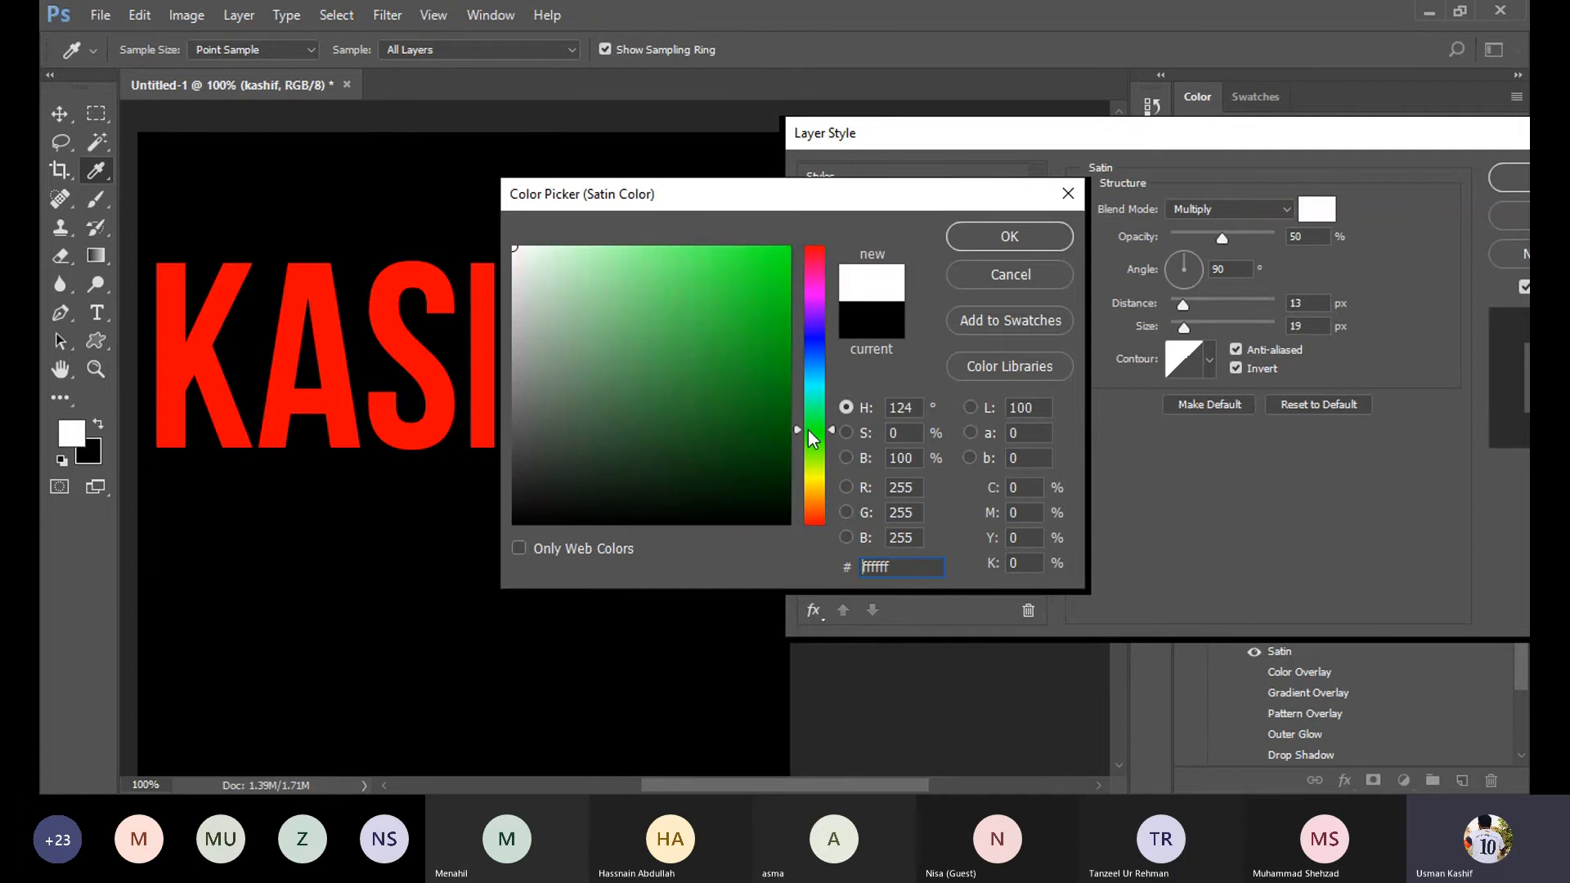
left_click(976, 245)
left_click(1208, 209)
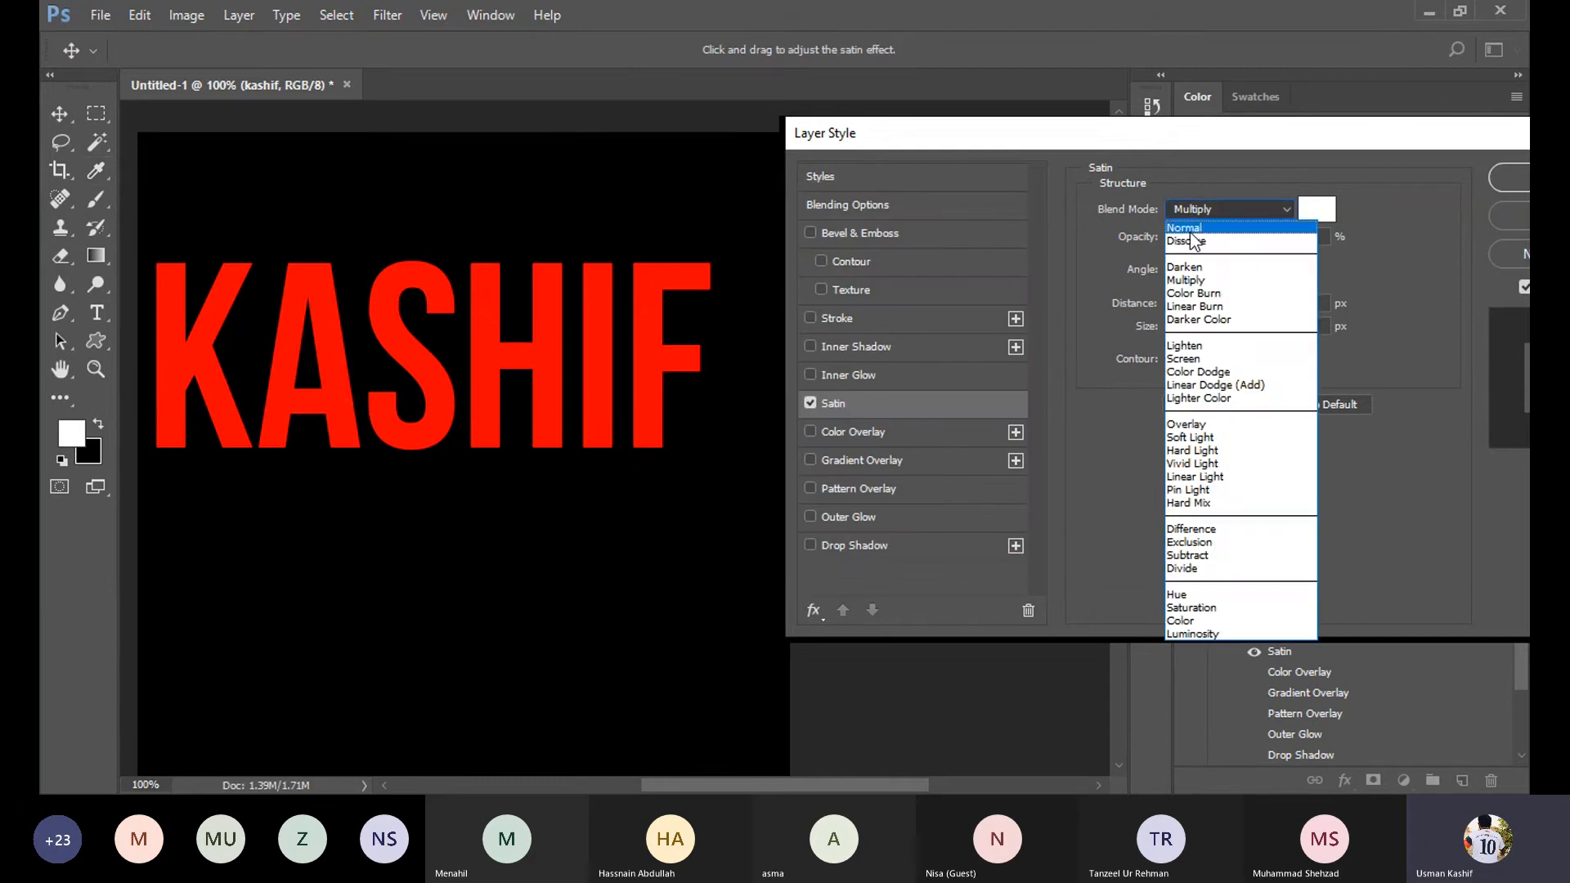
left_click(1190, 231)
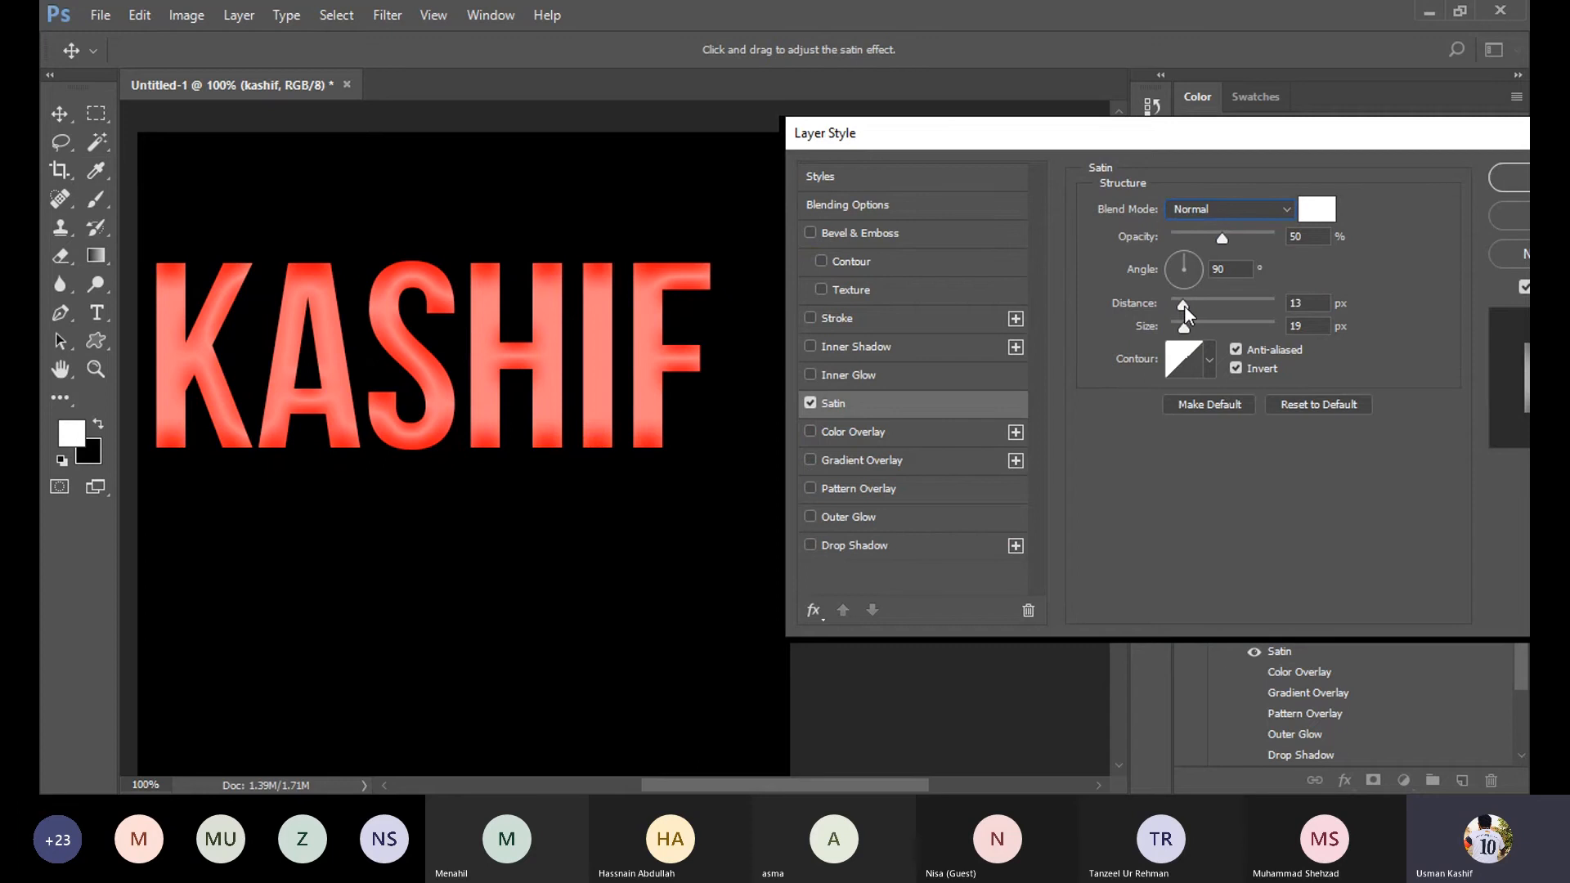
Try the Satin distance and opacity at their maximum values, and settle on 25 px distance and 36% opacity.
left_click_drag(1184, 306, 1388, 321)
left_click_drag(1224, 230, 1342, 245)
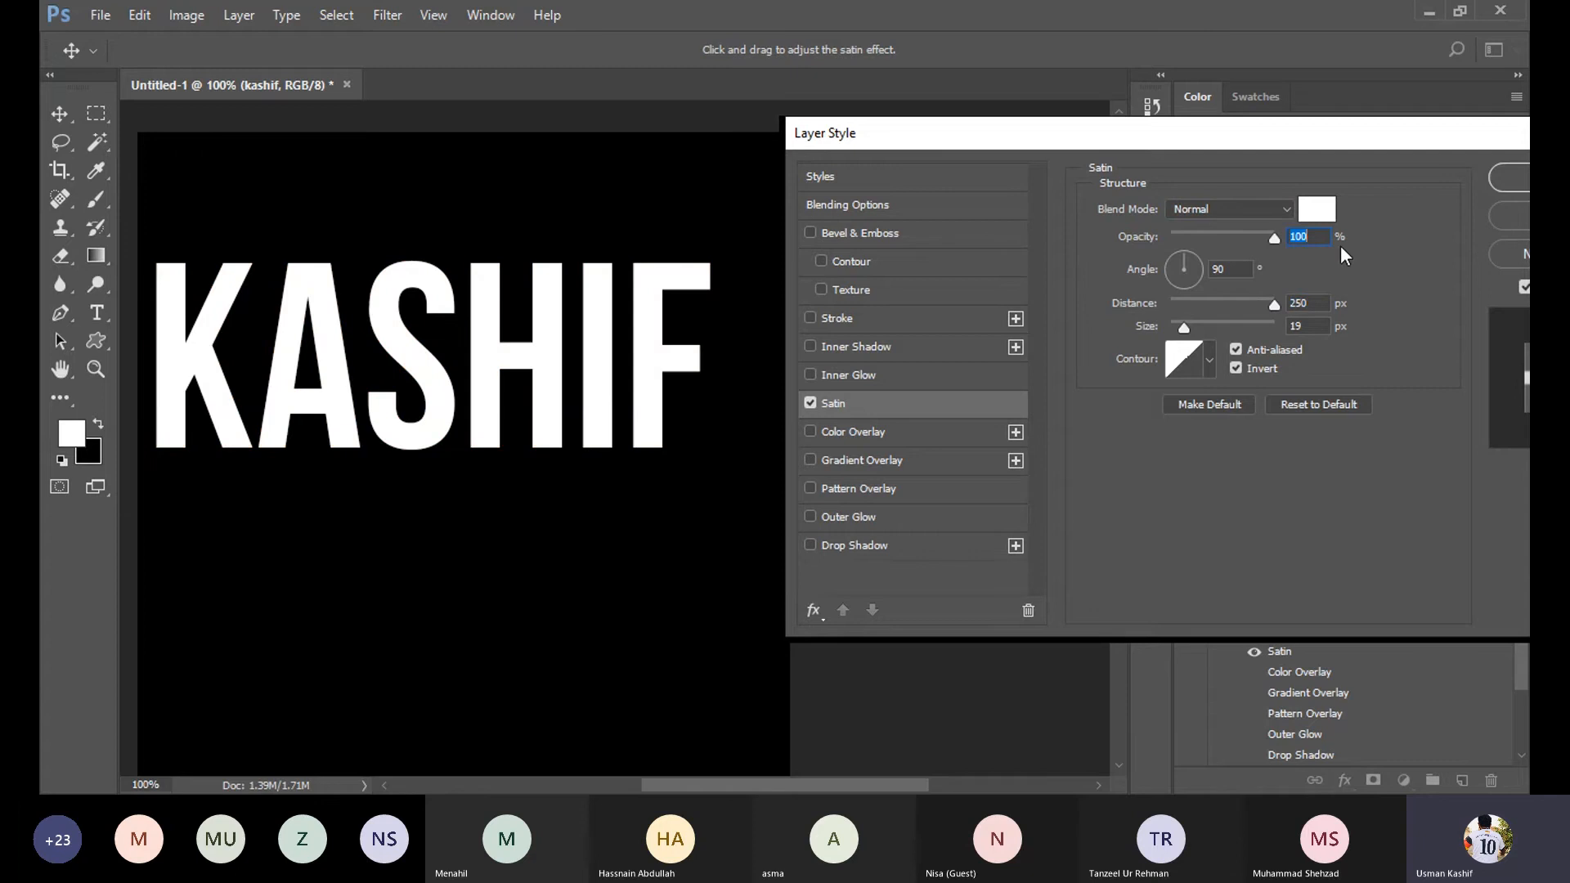
mouse_move(1272, 306)
left_mouse_down()
mouse_move(1155, 292)
mouse_move(1215, 306)
mouse_move(1195, 298)
left_mouse_up()
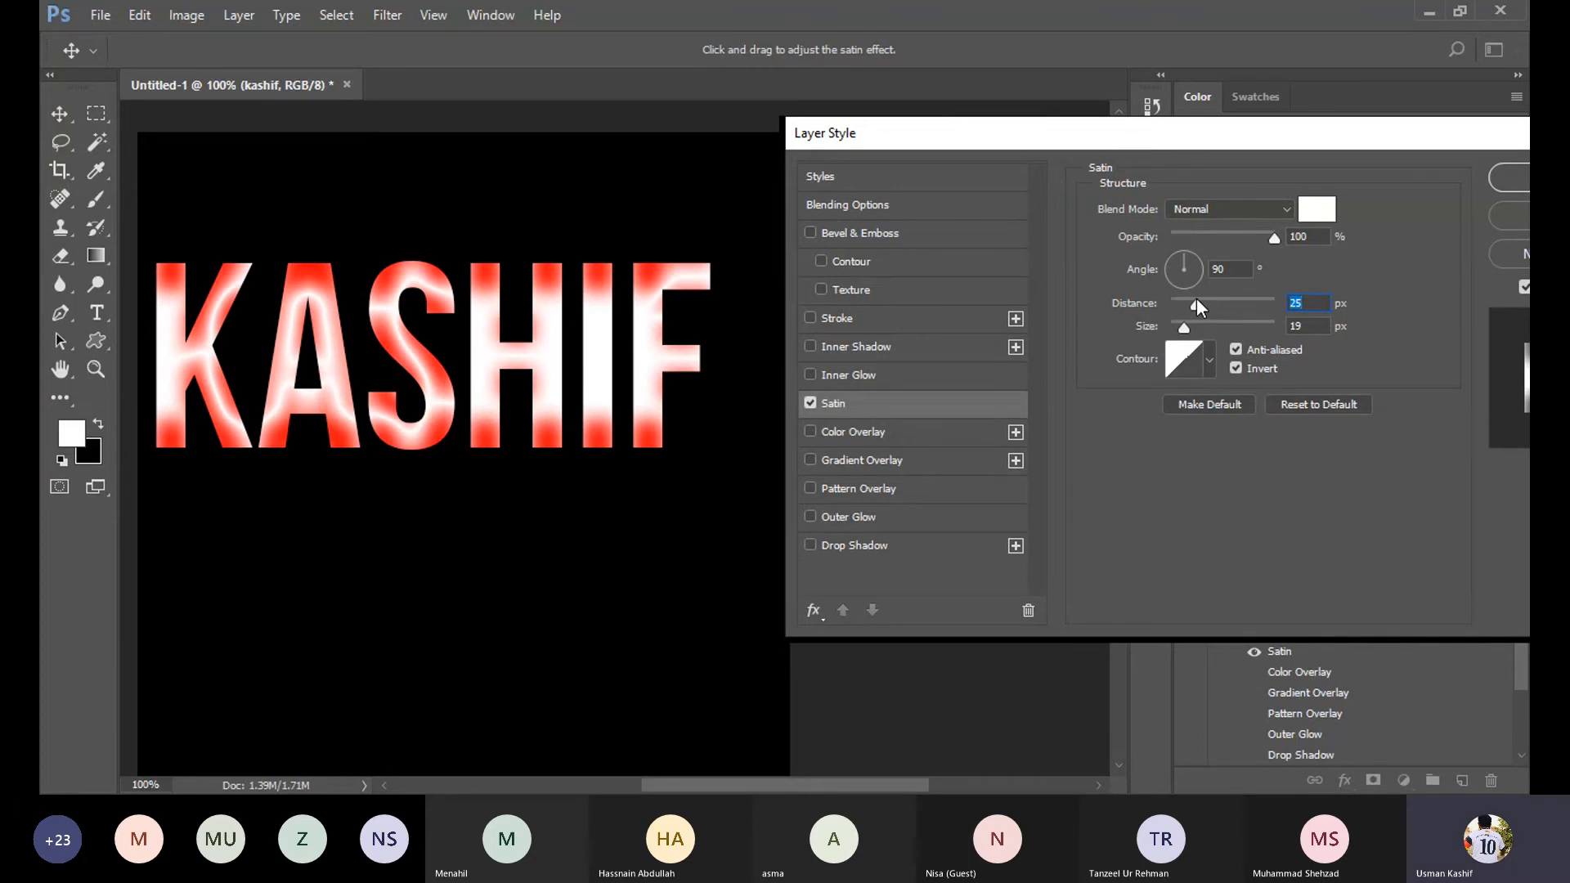
left_click_drag(1227, 232, 1208, 236)
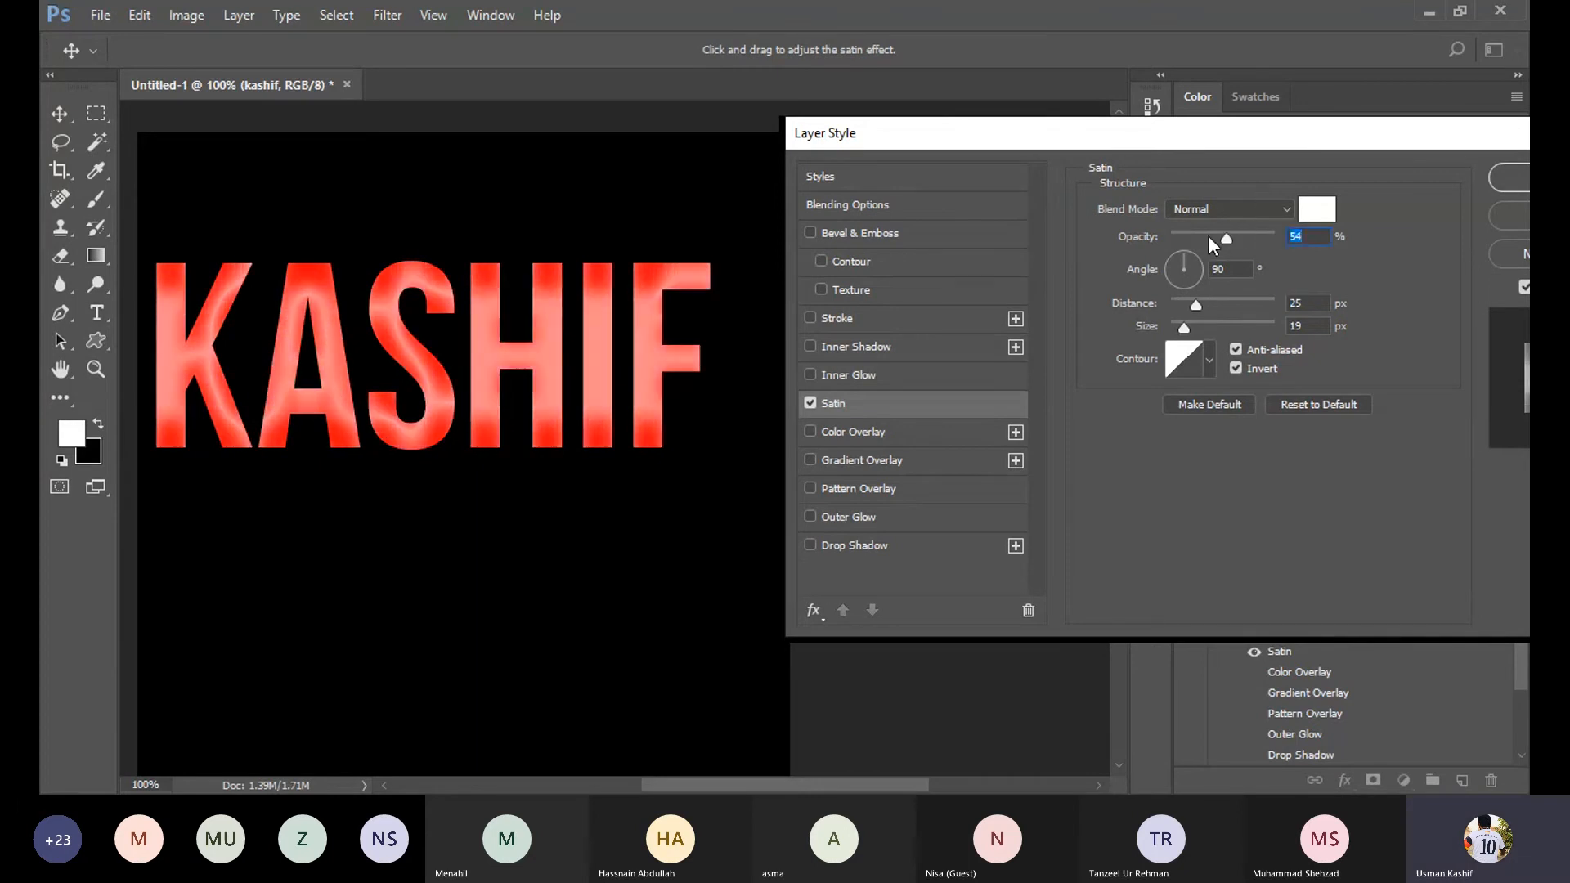
Cycle through the Satin blend modes from Normal until Screen is chosen.
left_click(1237, 212)
key("Down")
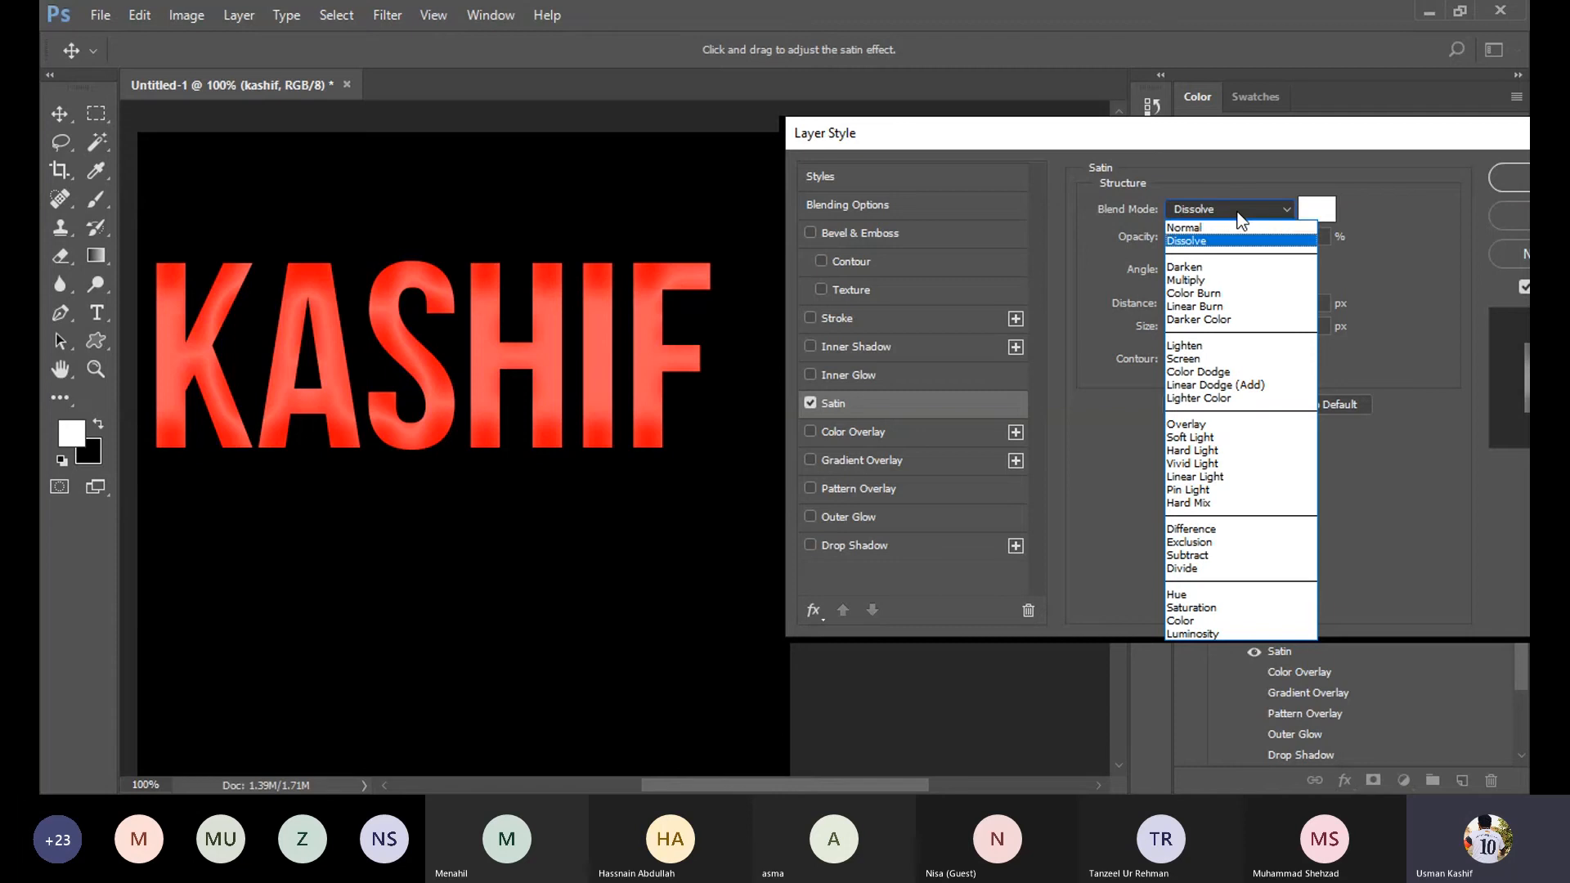
key("Return")
key("Down")
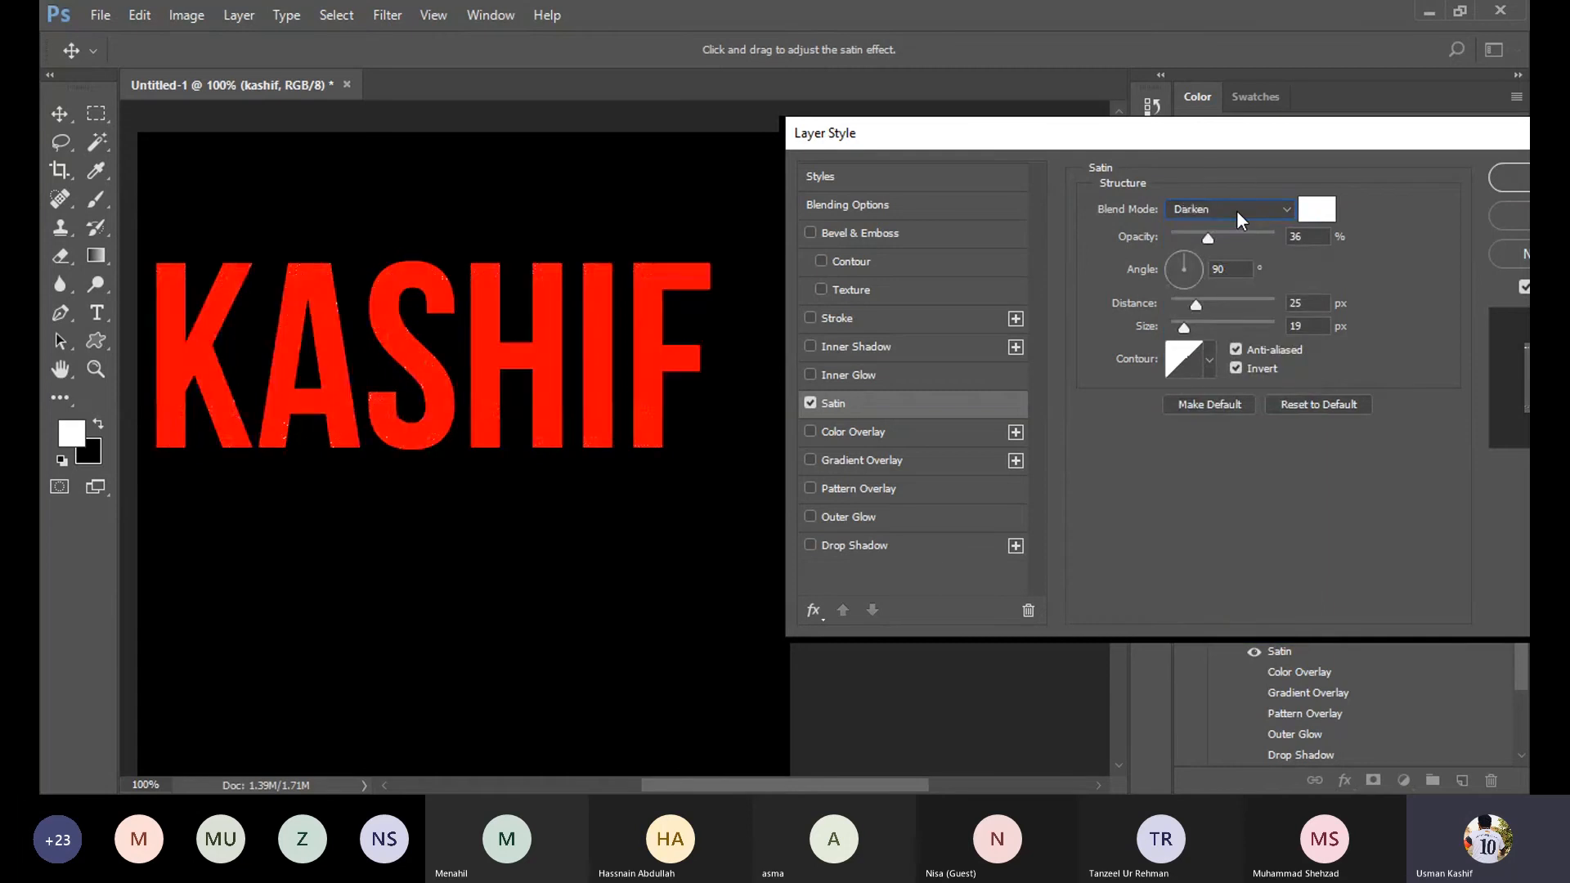
key("Down")
key("Down")
key("Down")
key("Down")
key("Down")
key("Down")
Set the Satin colour to dark green 104d14 and its opacity to 72%.
left_click(1316, 209)
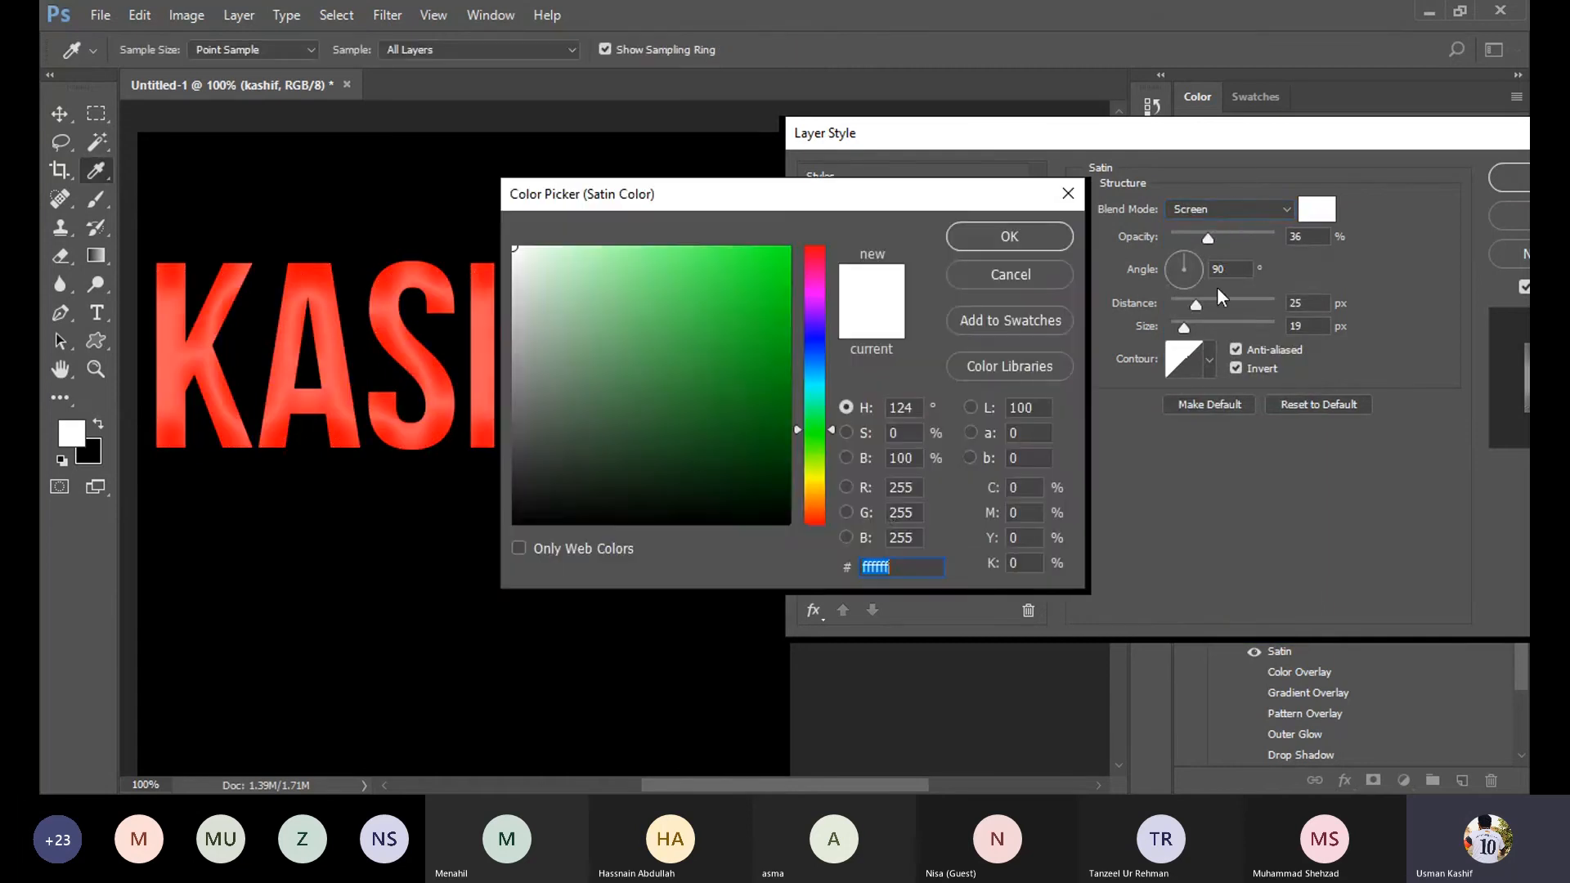
left_click(733, 441)
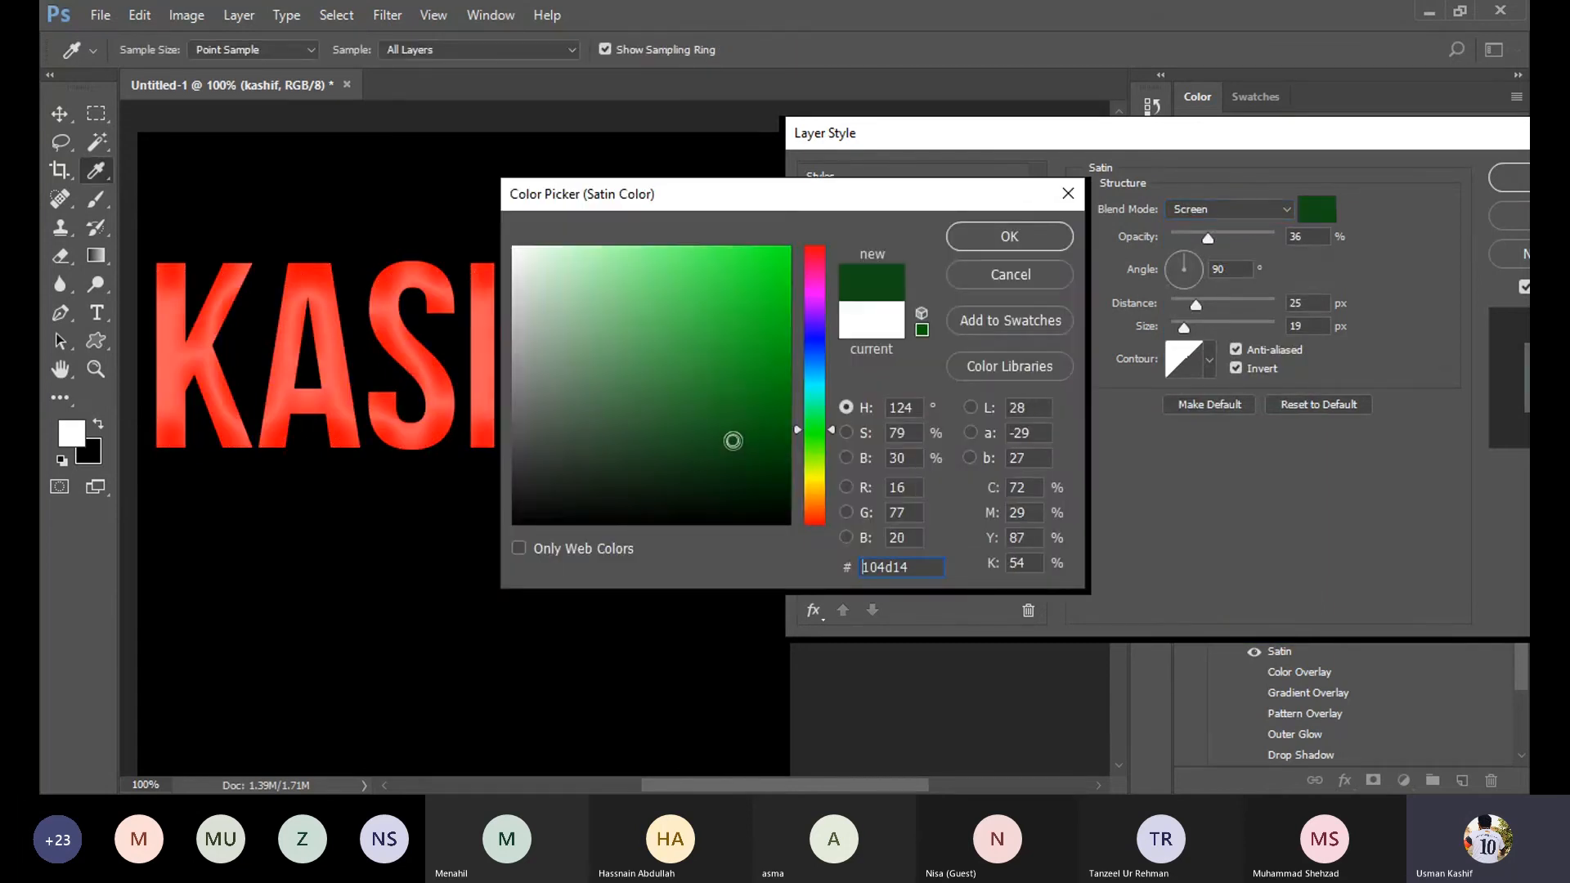
left_click(1010, 237)
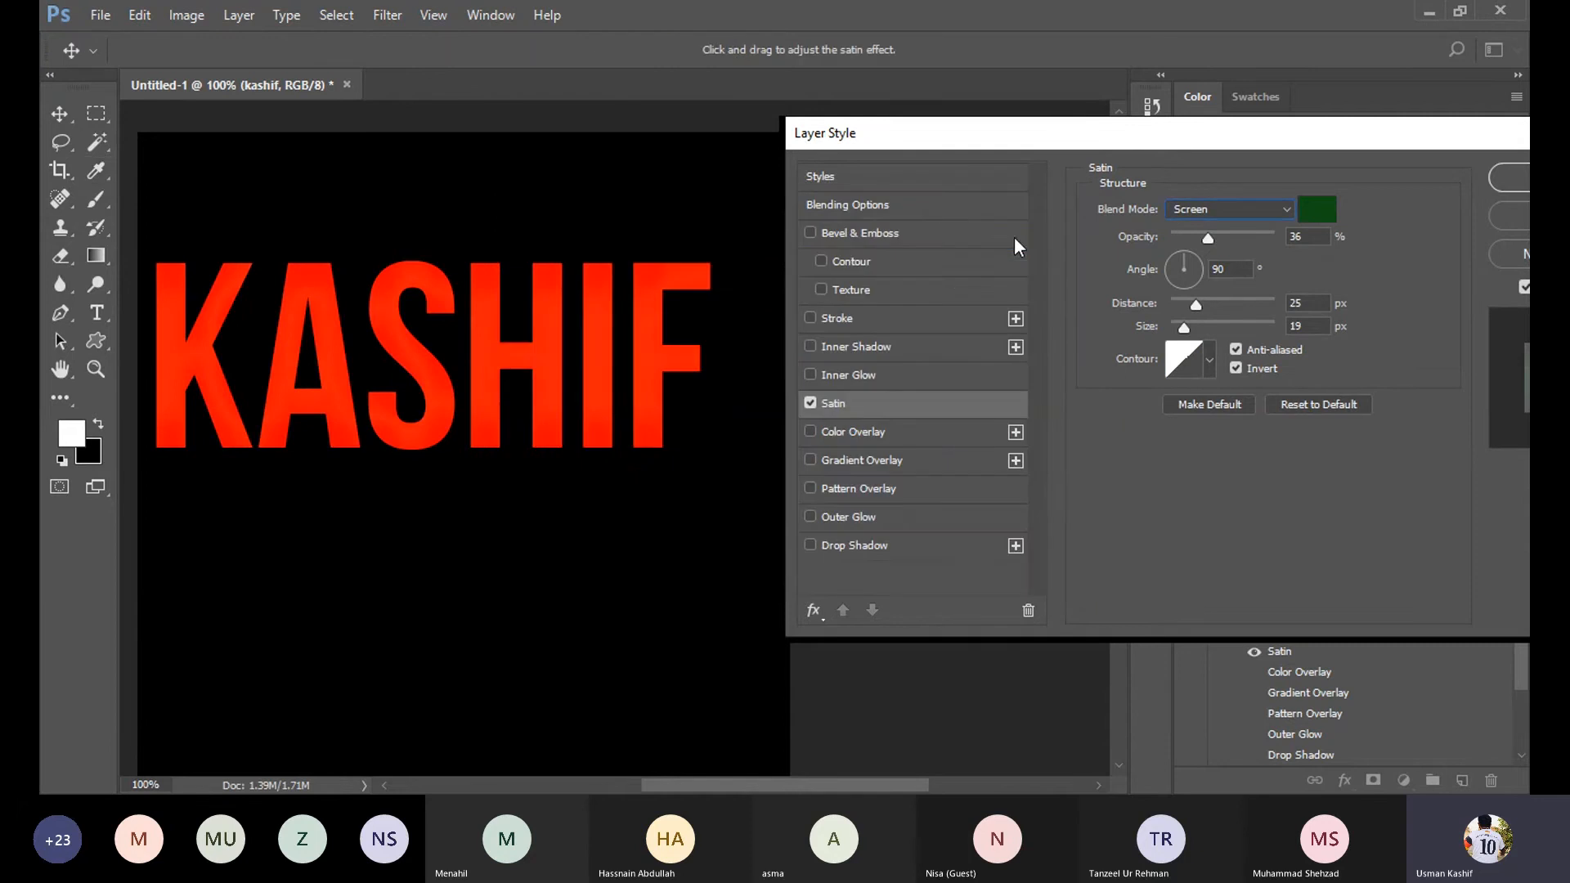
left_click(1245, 237)
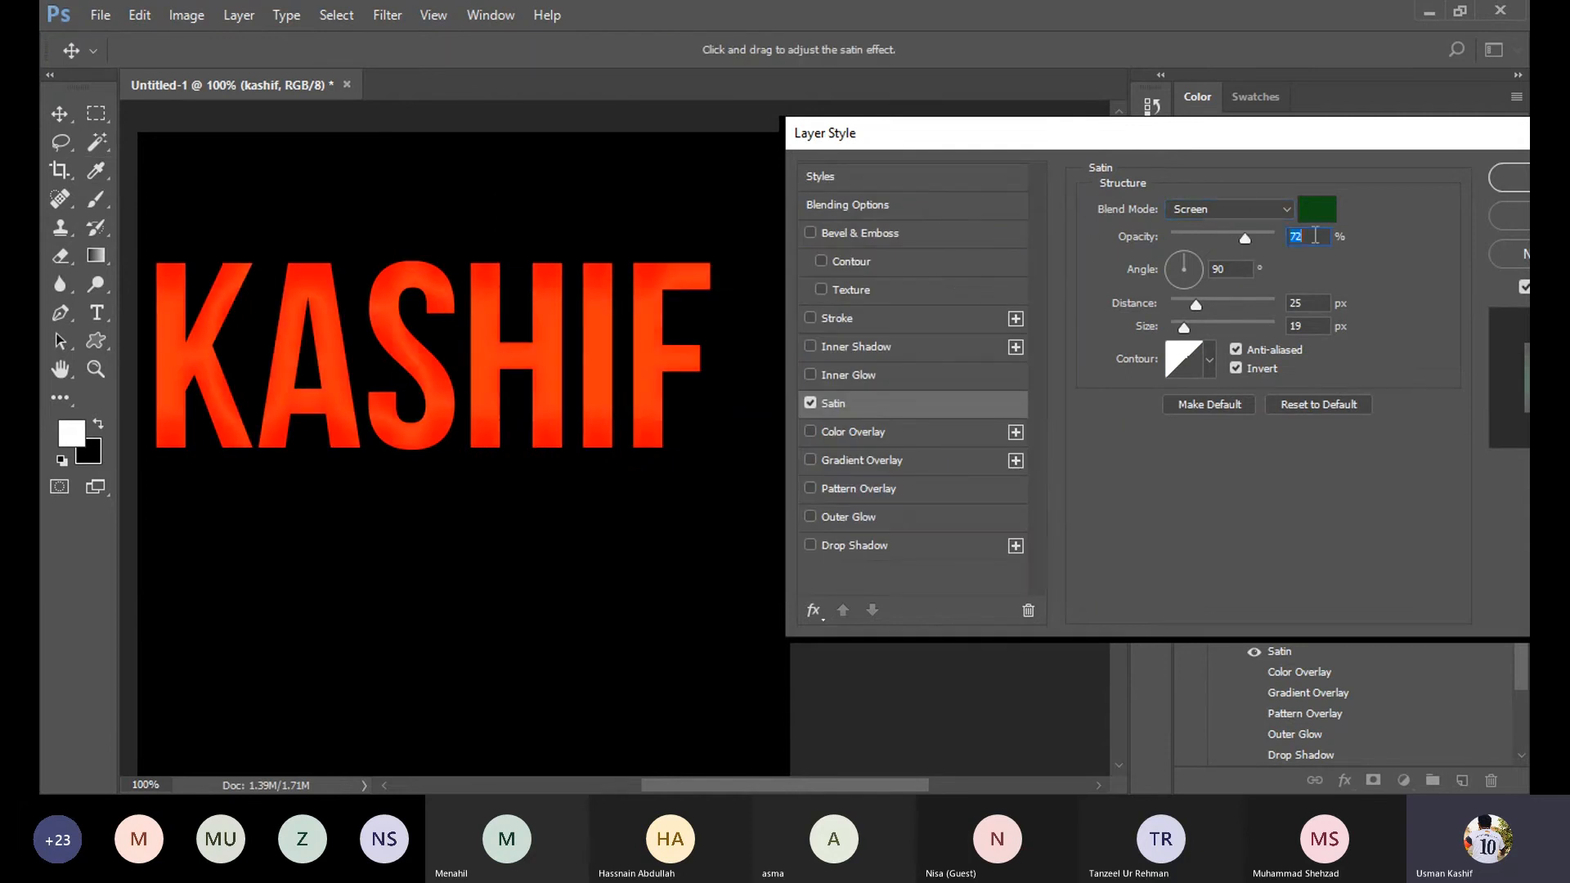
Compare other Satin blend modes, choose Multiply and set the effect's size to 117 px.
left_click(1204, 209)
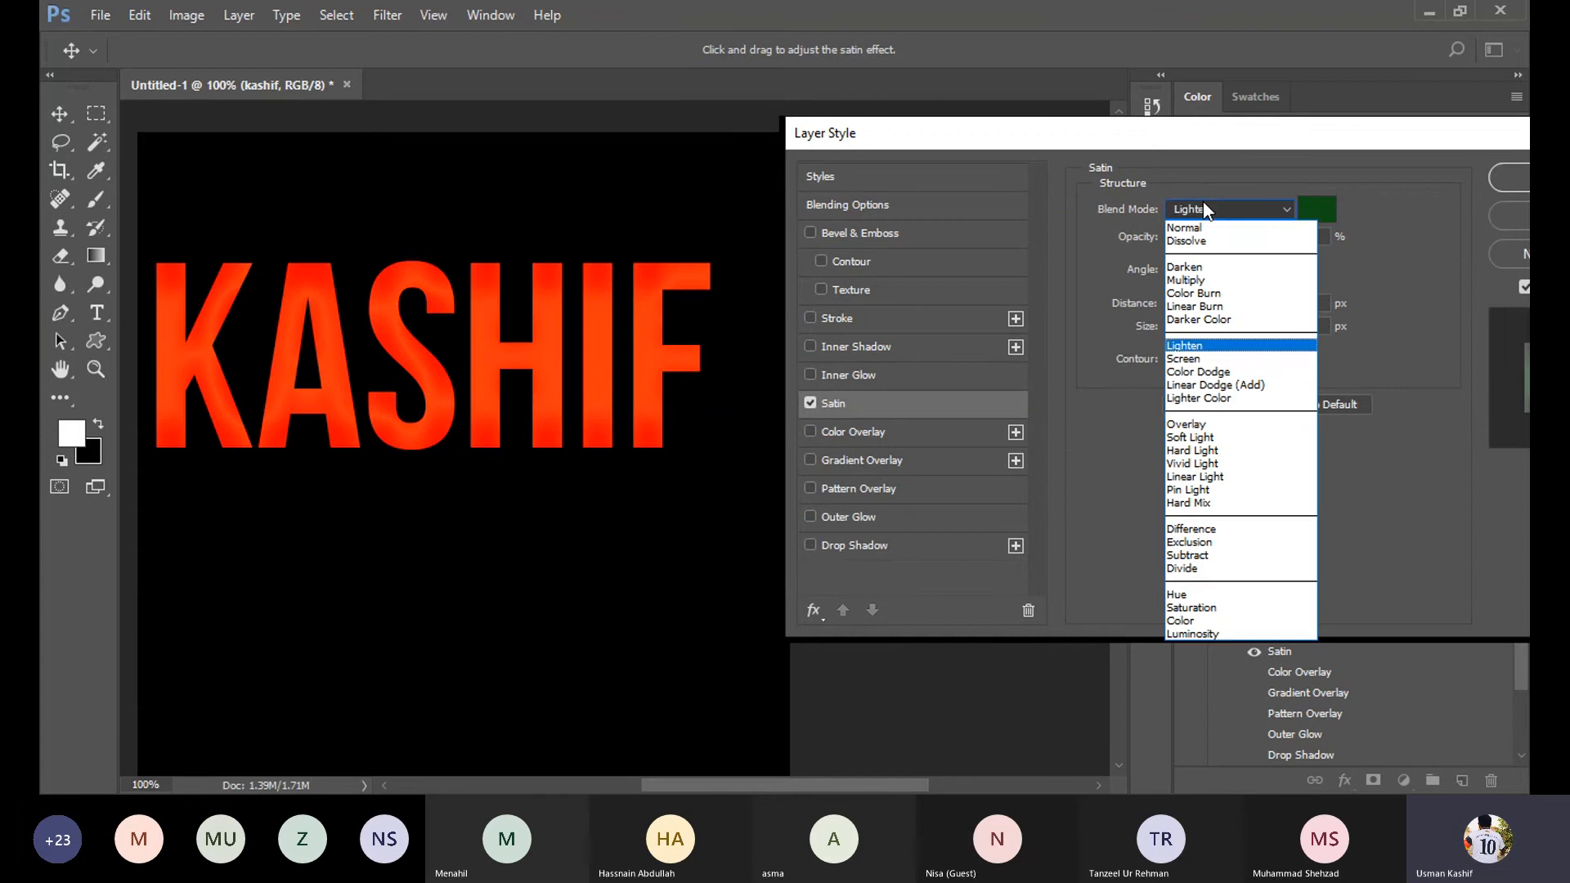
left_click(1204, 208)
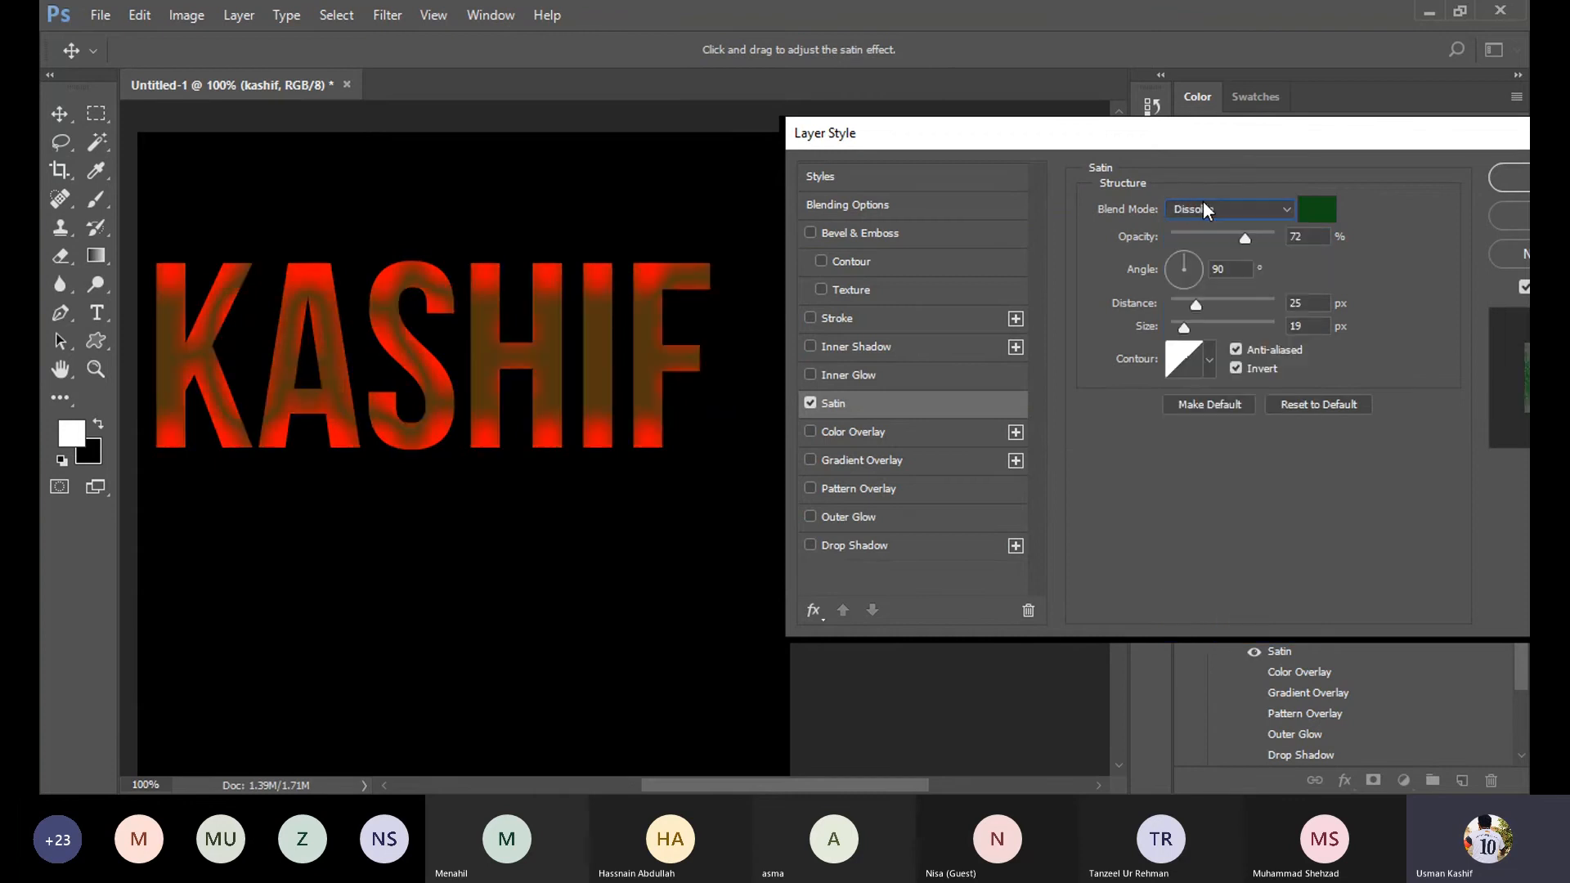
scroll(1203, 204, "down", 3)
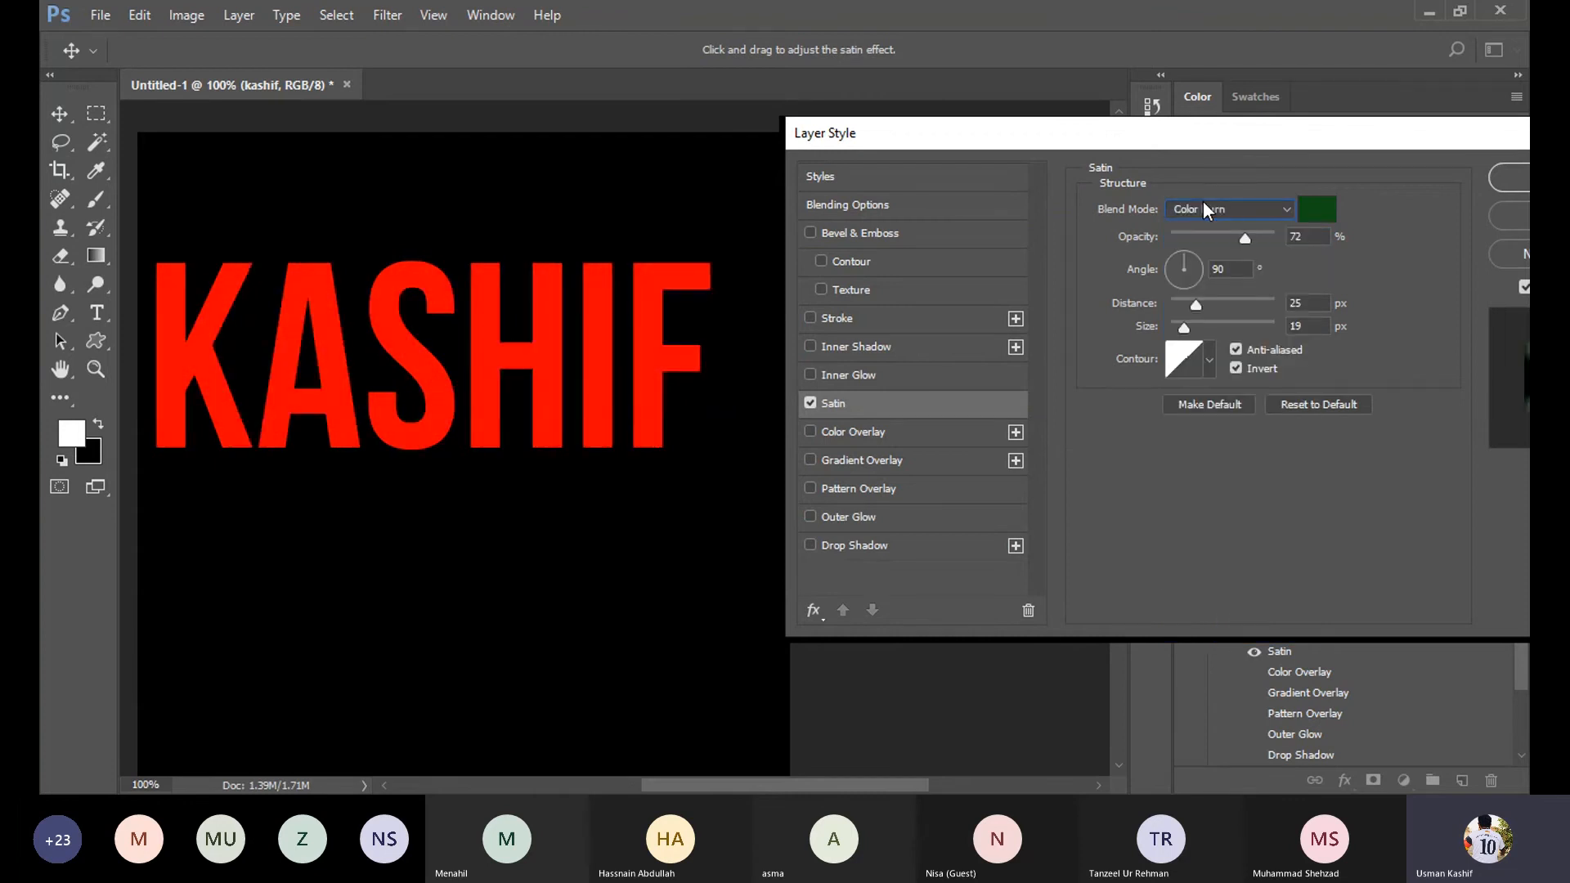
scroll(1204, 209, "up", 1)
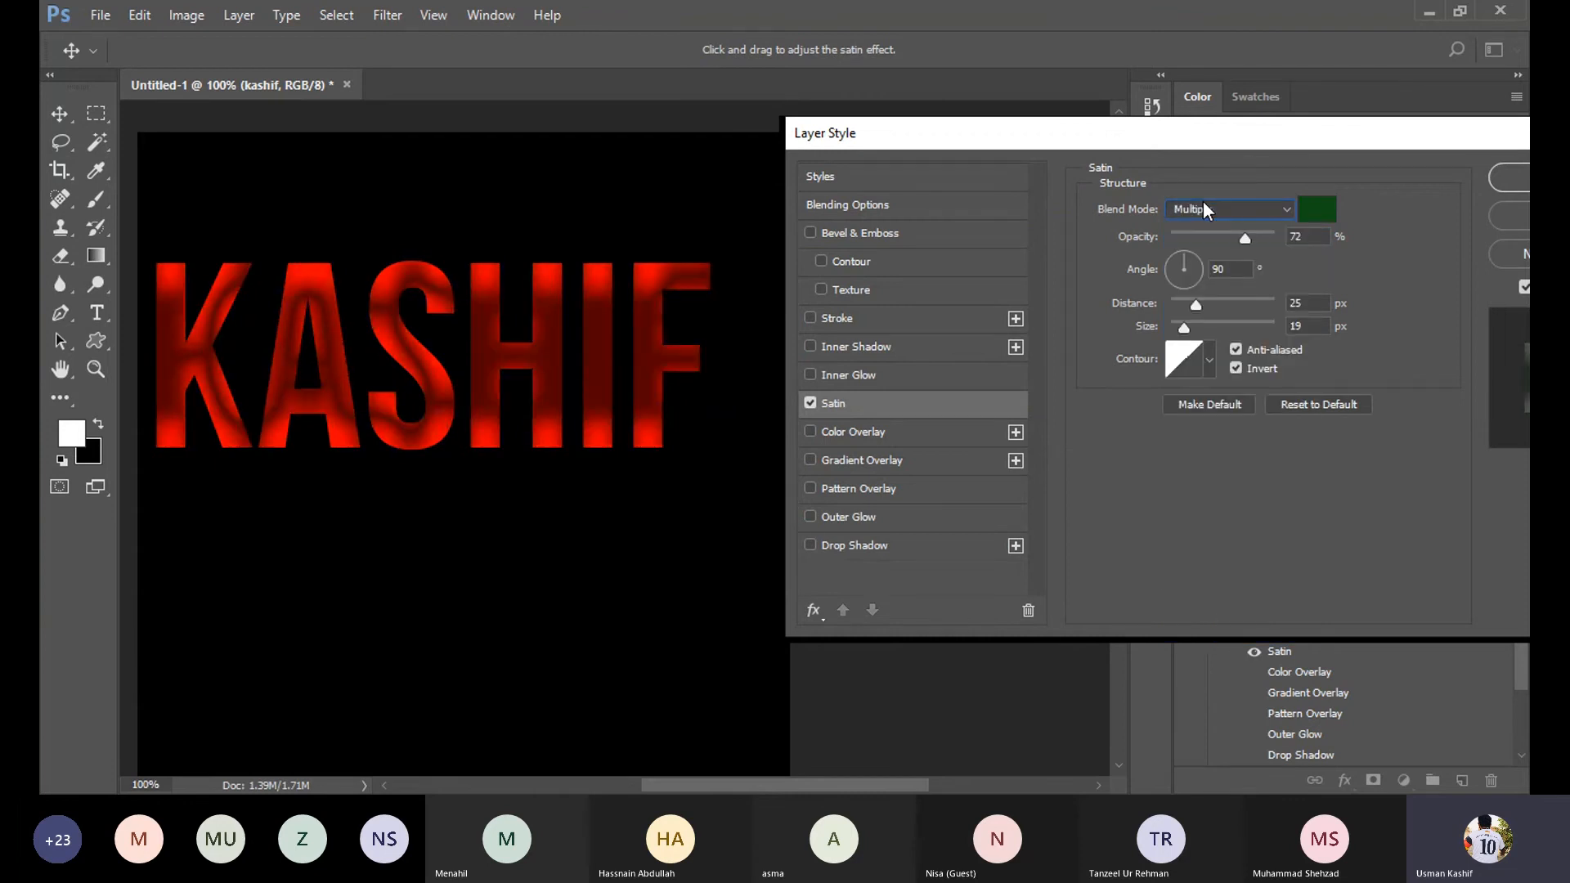
left_click(1223, 323)
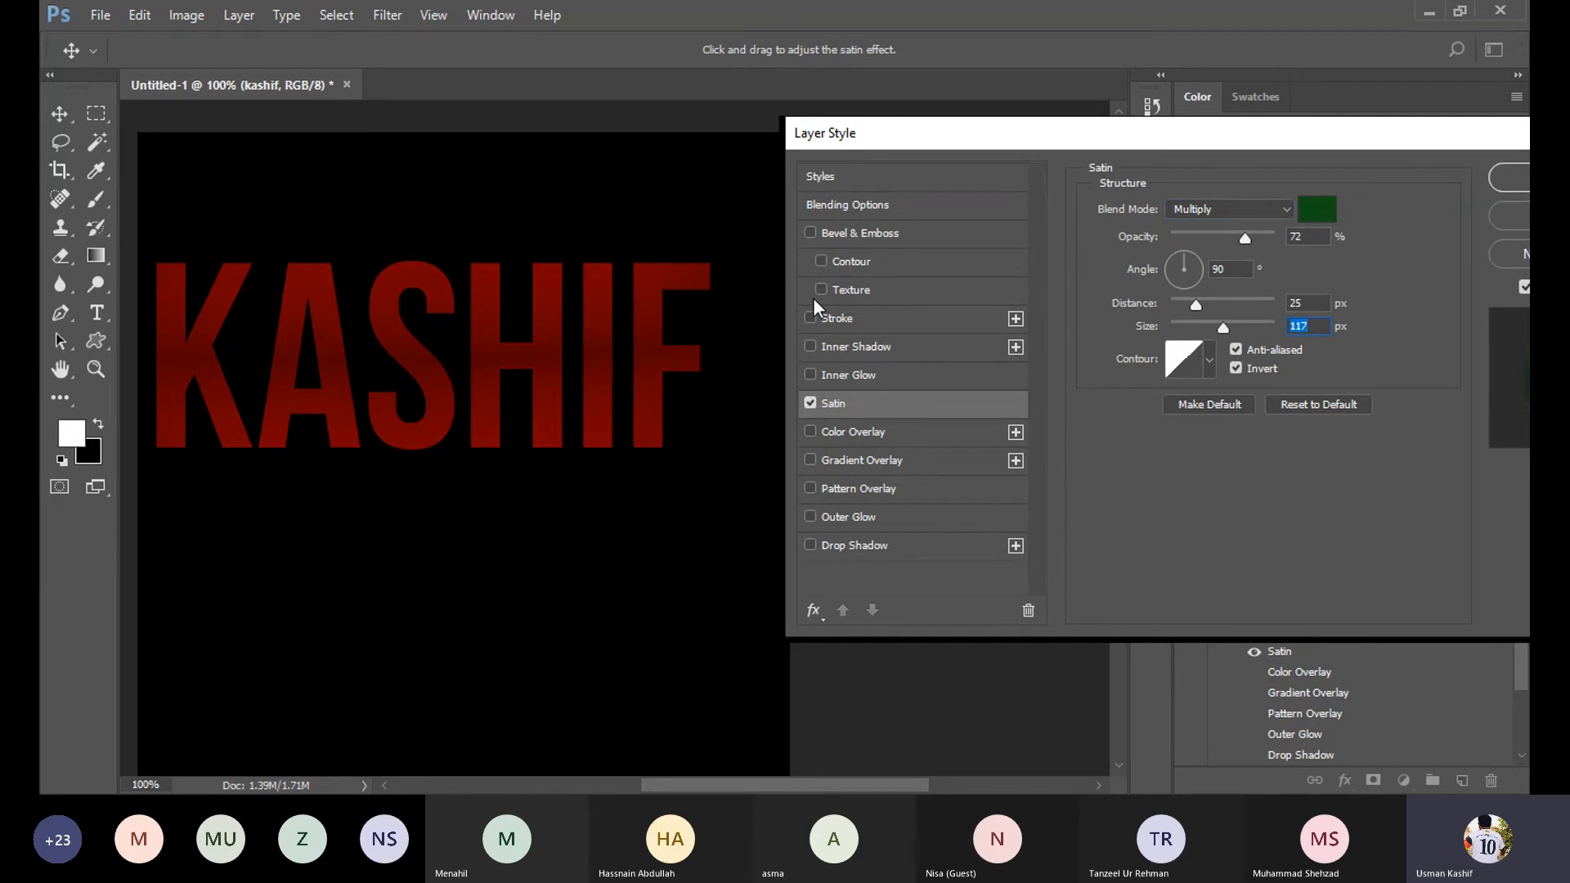
Replace the Satin effect with Inner Glow on the text layer and preview the Outer Glow on and off.
left_click(809, 404)
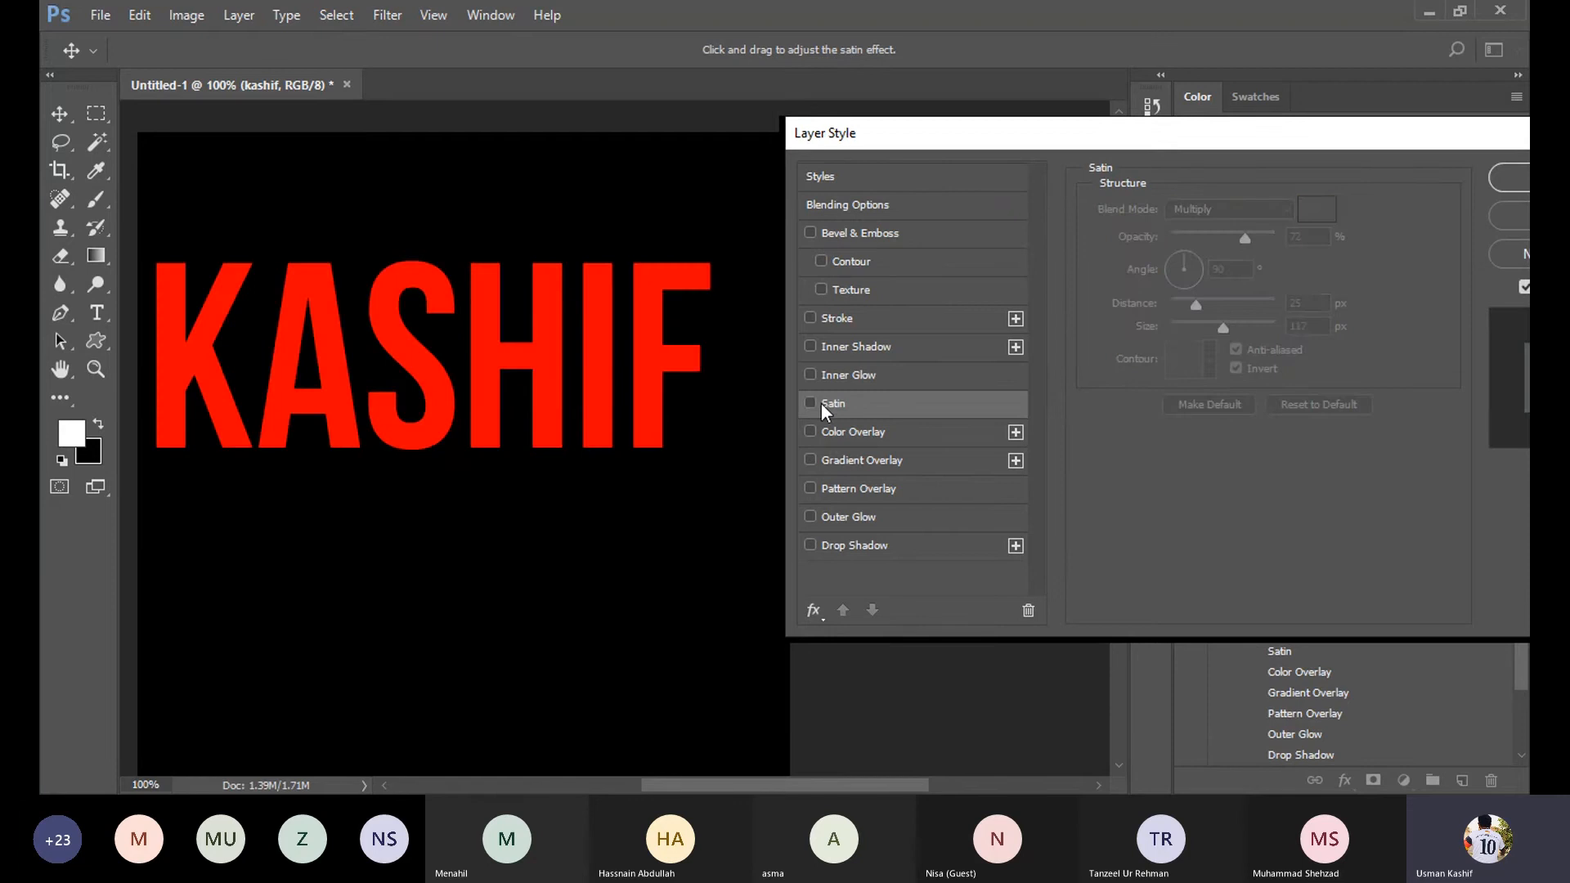
left_click(893, 375)
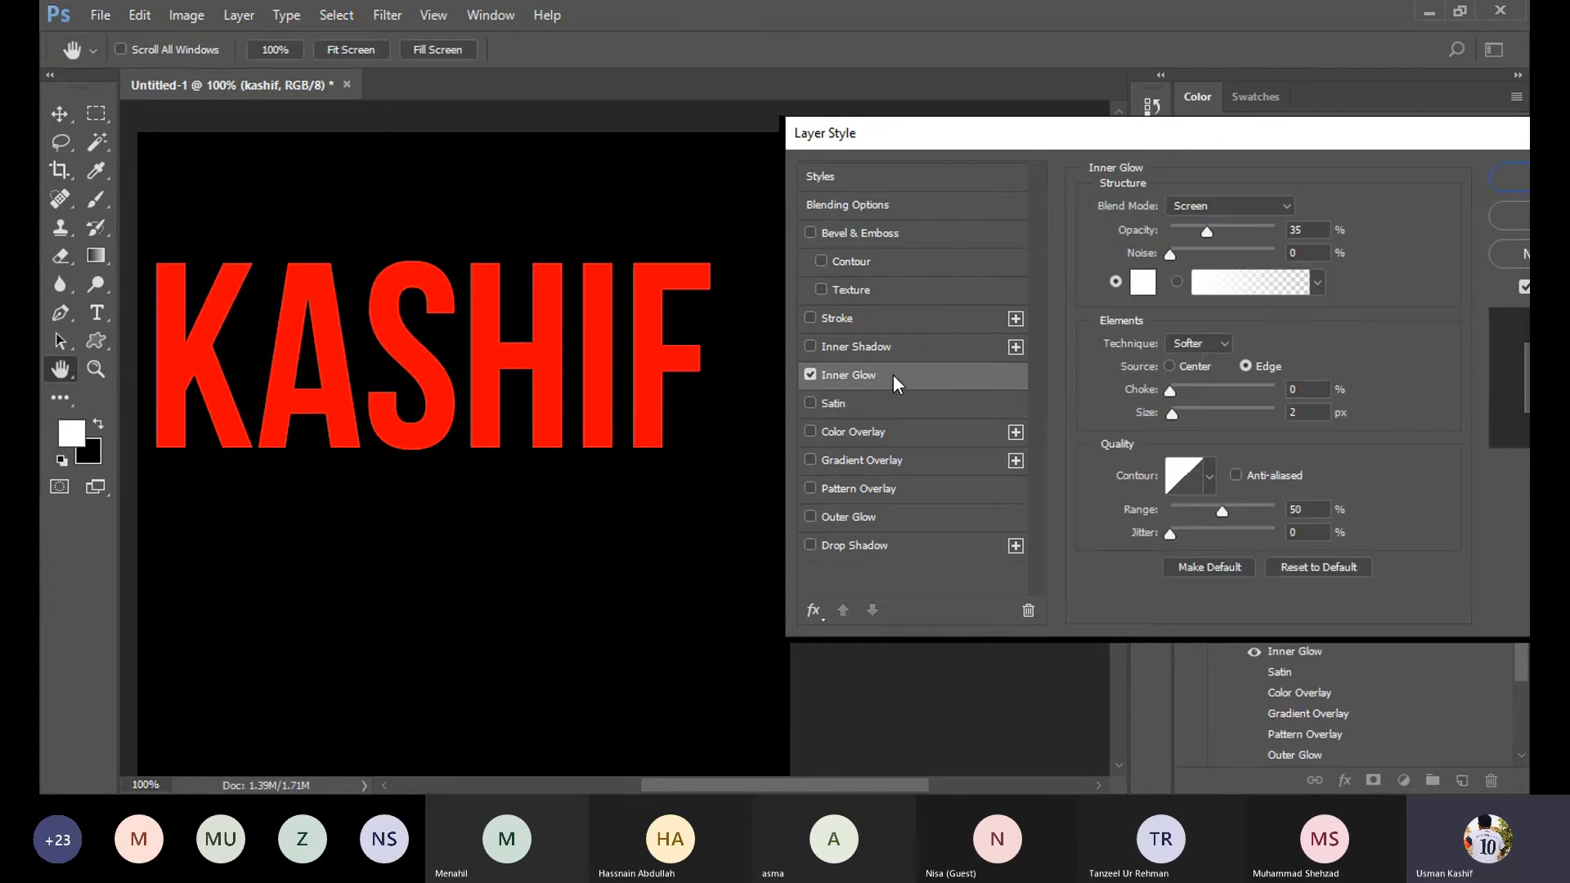
left_click(877, 520)
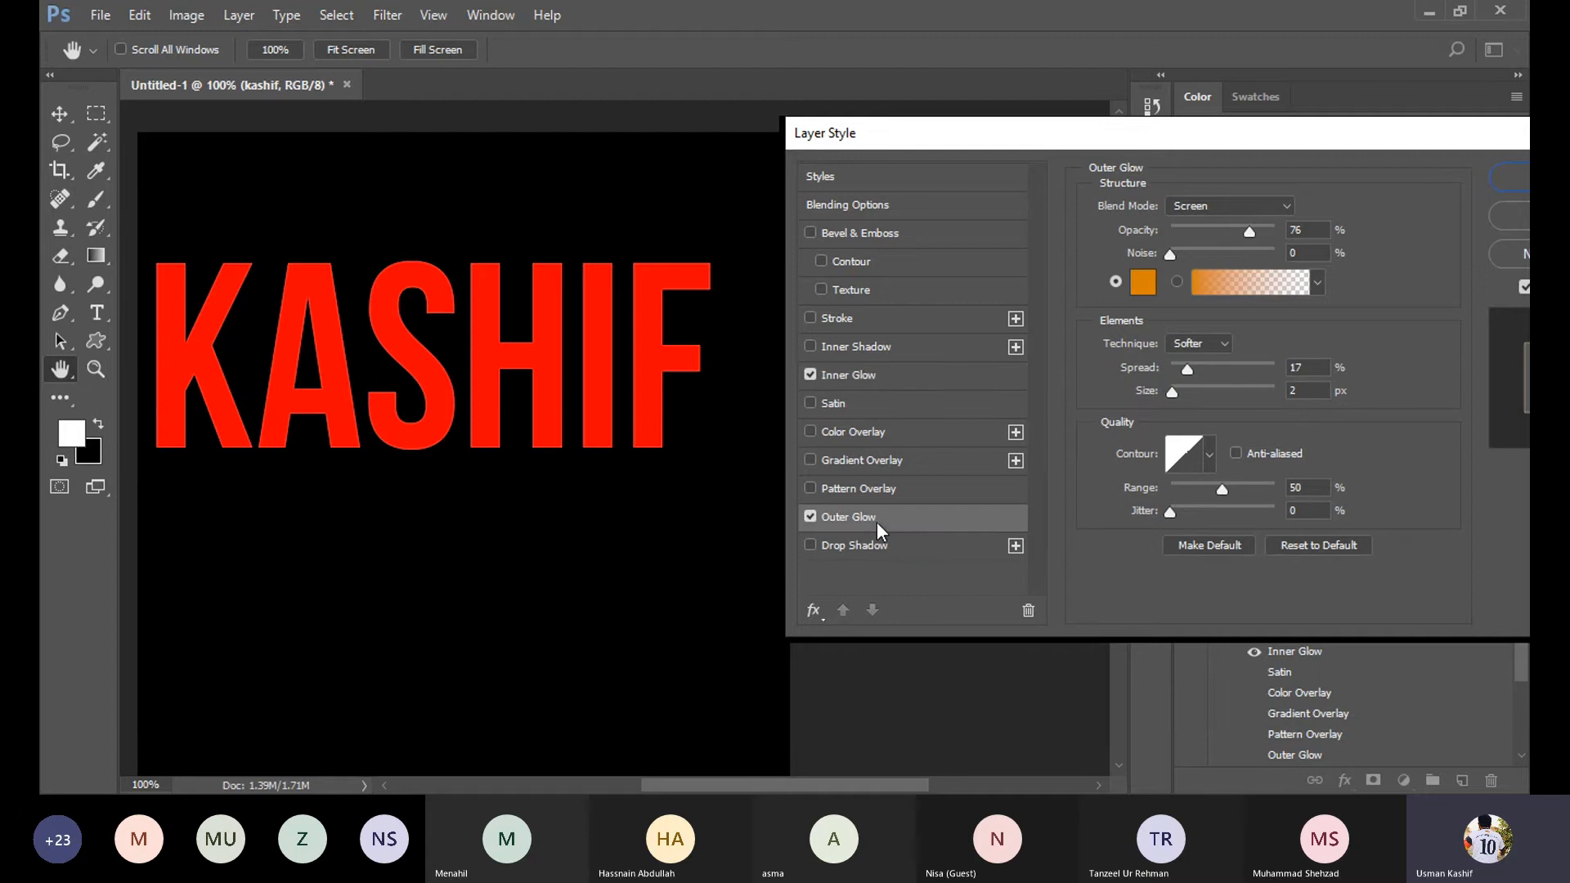
left_click(811, 516)
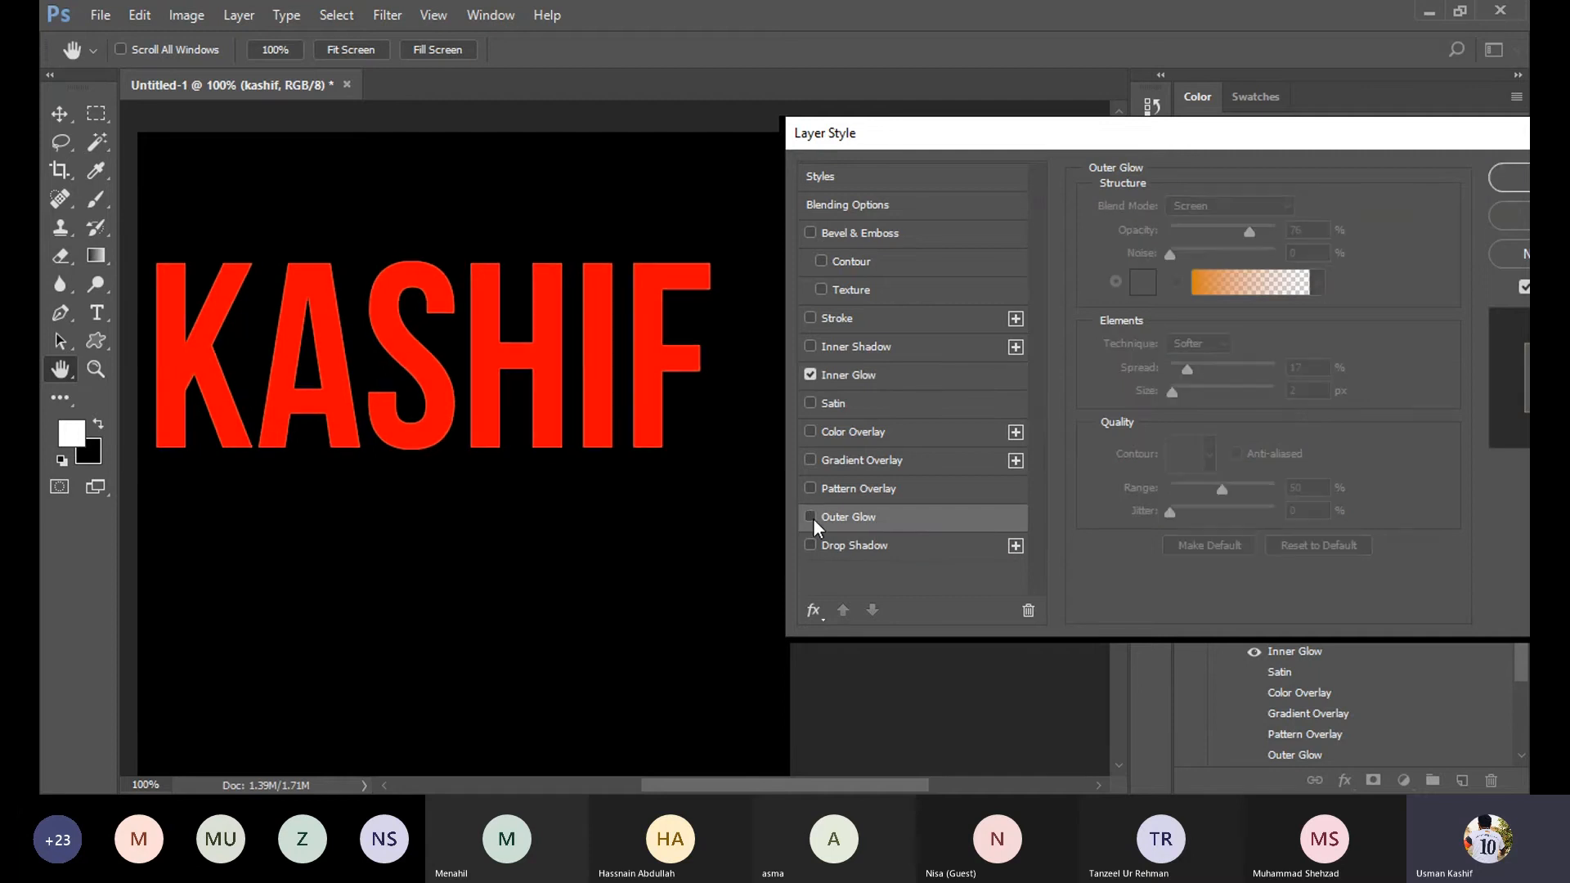
Set the Inner Glow size to 40 px and turn the effect off after previewing it.
left_click(907, 375)
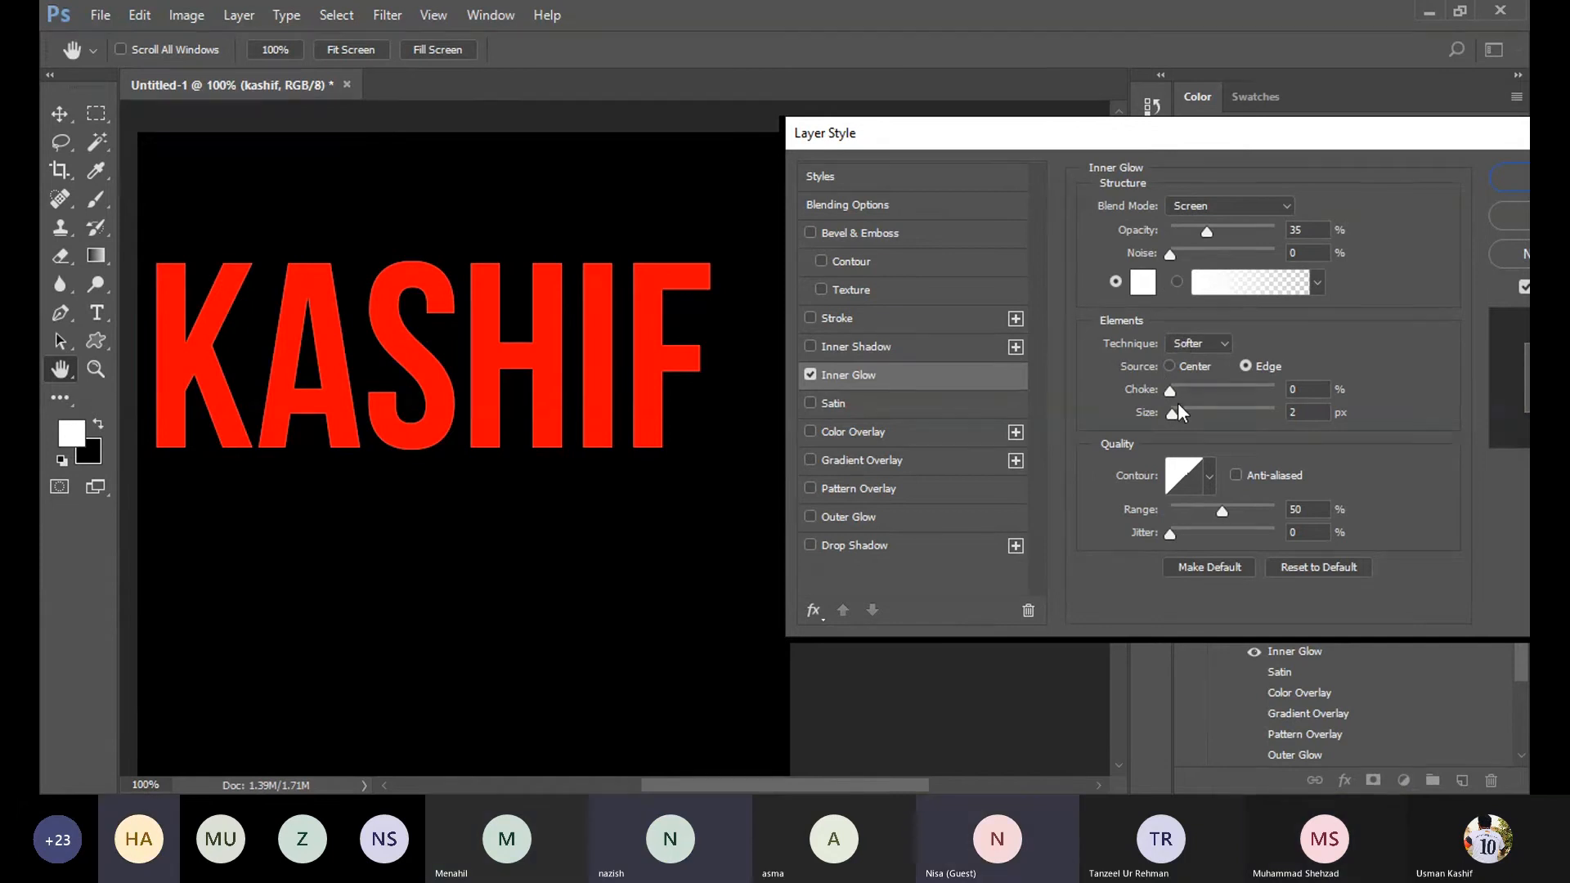
left_click_drag(1171, 414, 1192, 414)
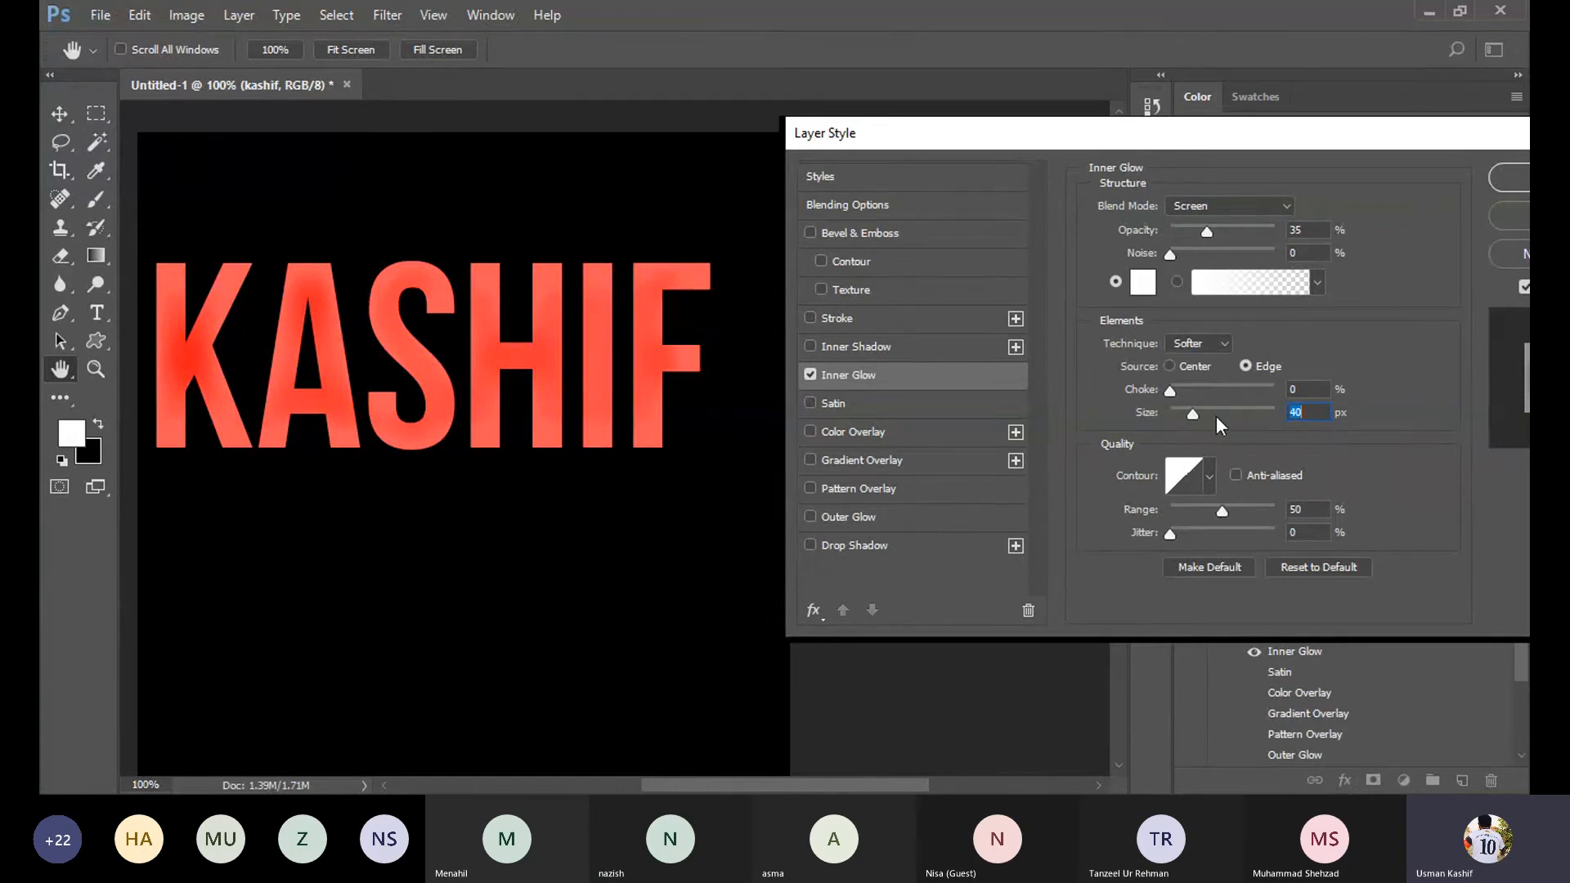
left_click(809, 374)
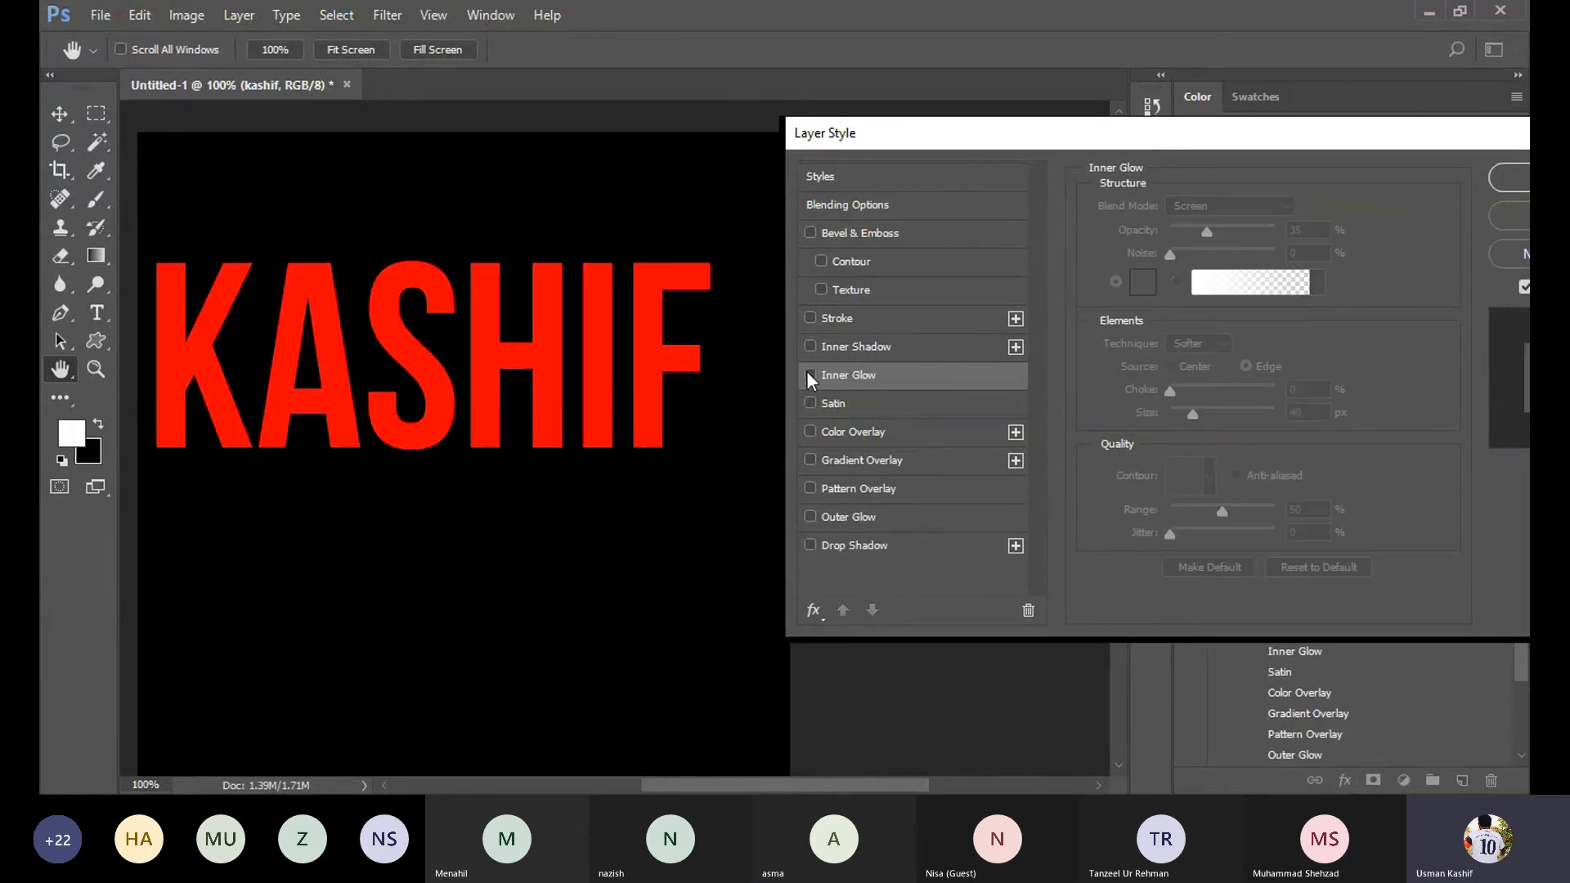
Apply an Inner Shadow to the text layer with a distance of 9 px and an angle of 176°.
left_click(867, 346)
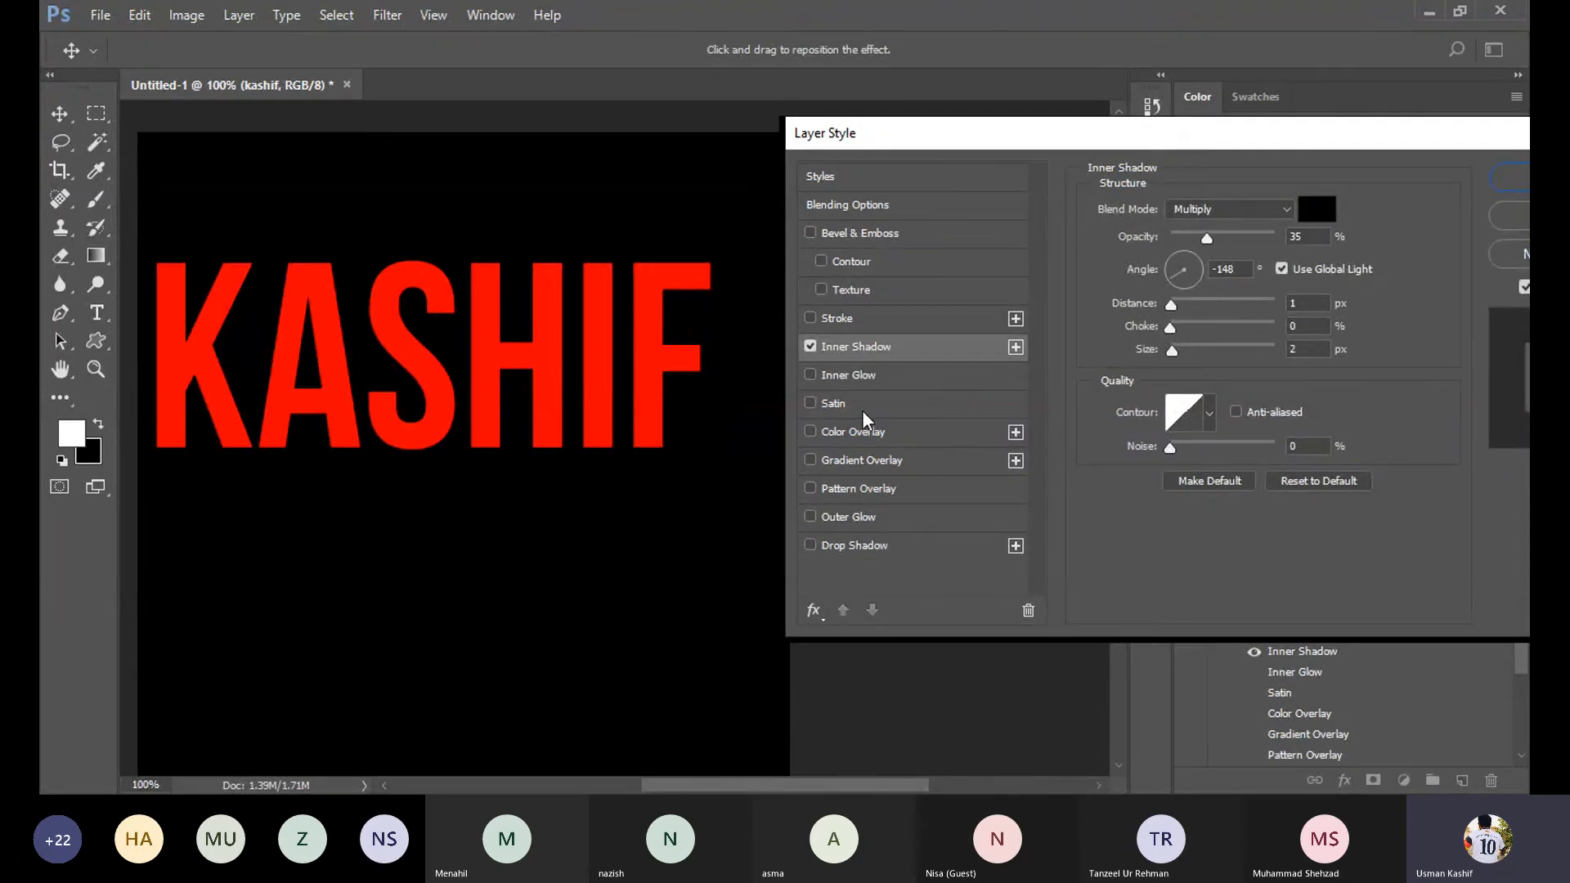
mouse_move(1177, 304)
left_mouse_down()
mouse_move(1208, 294)
mouse_move(1180, 298)
left_mouse_up()
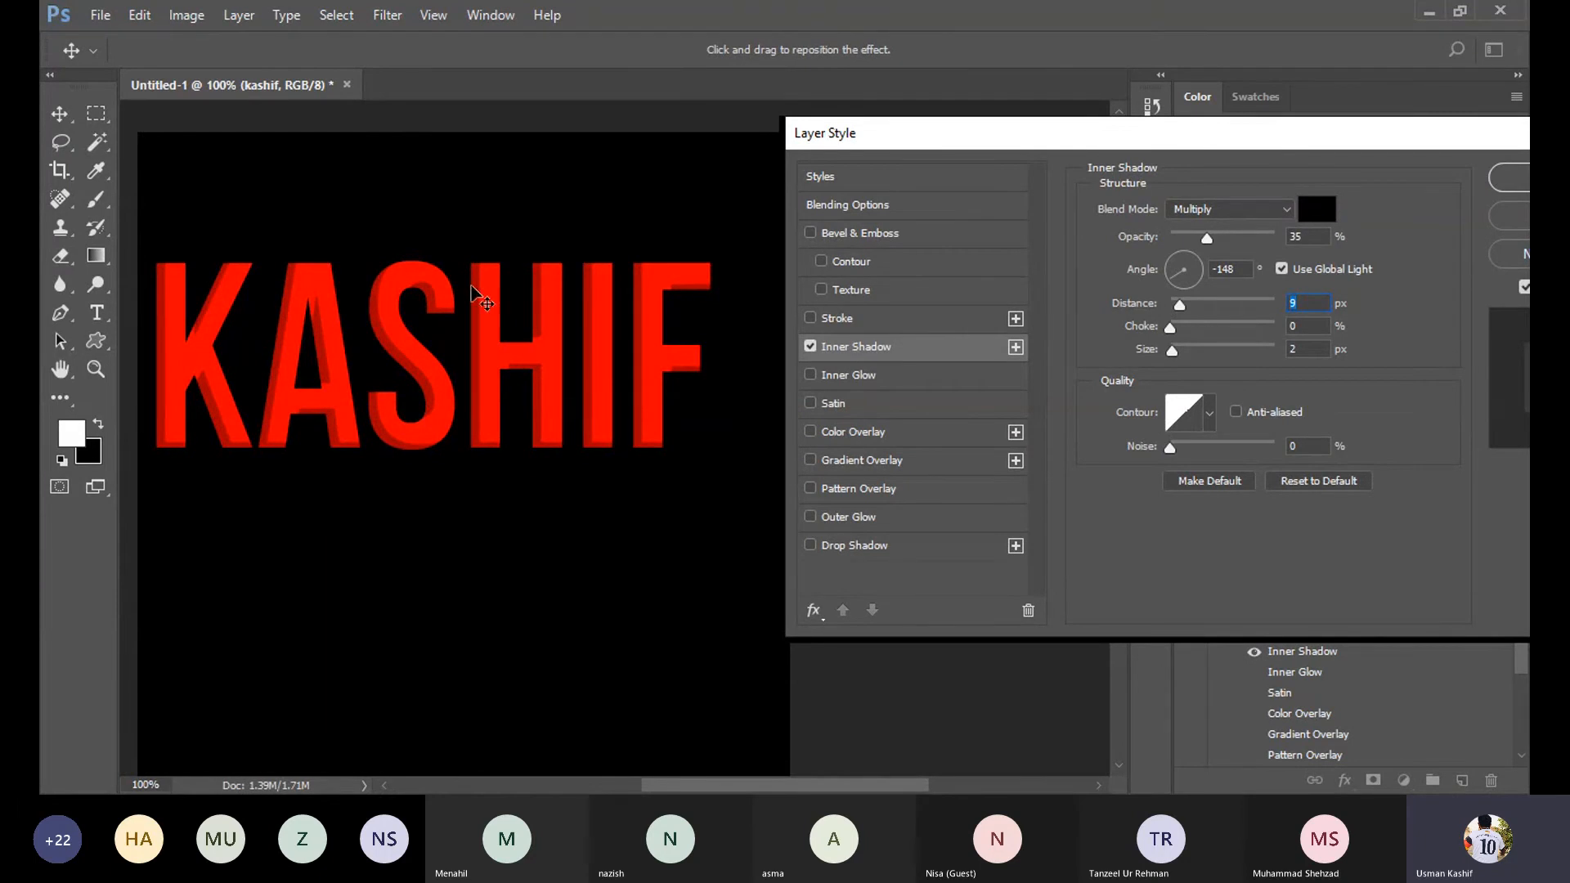
left_click(1167, 268)
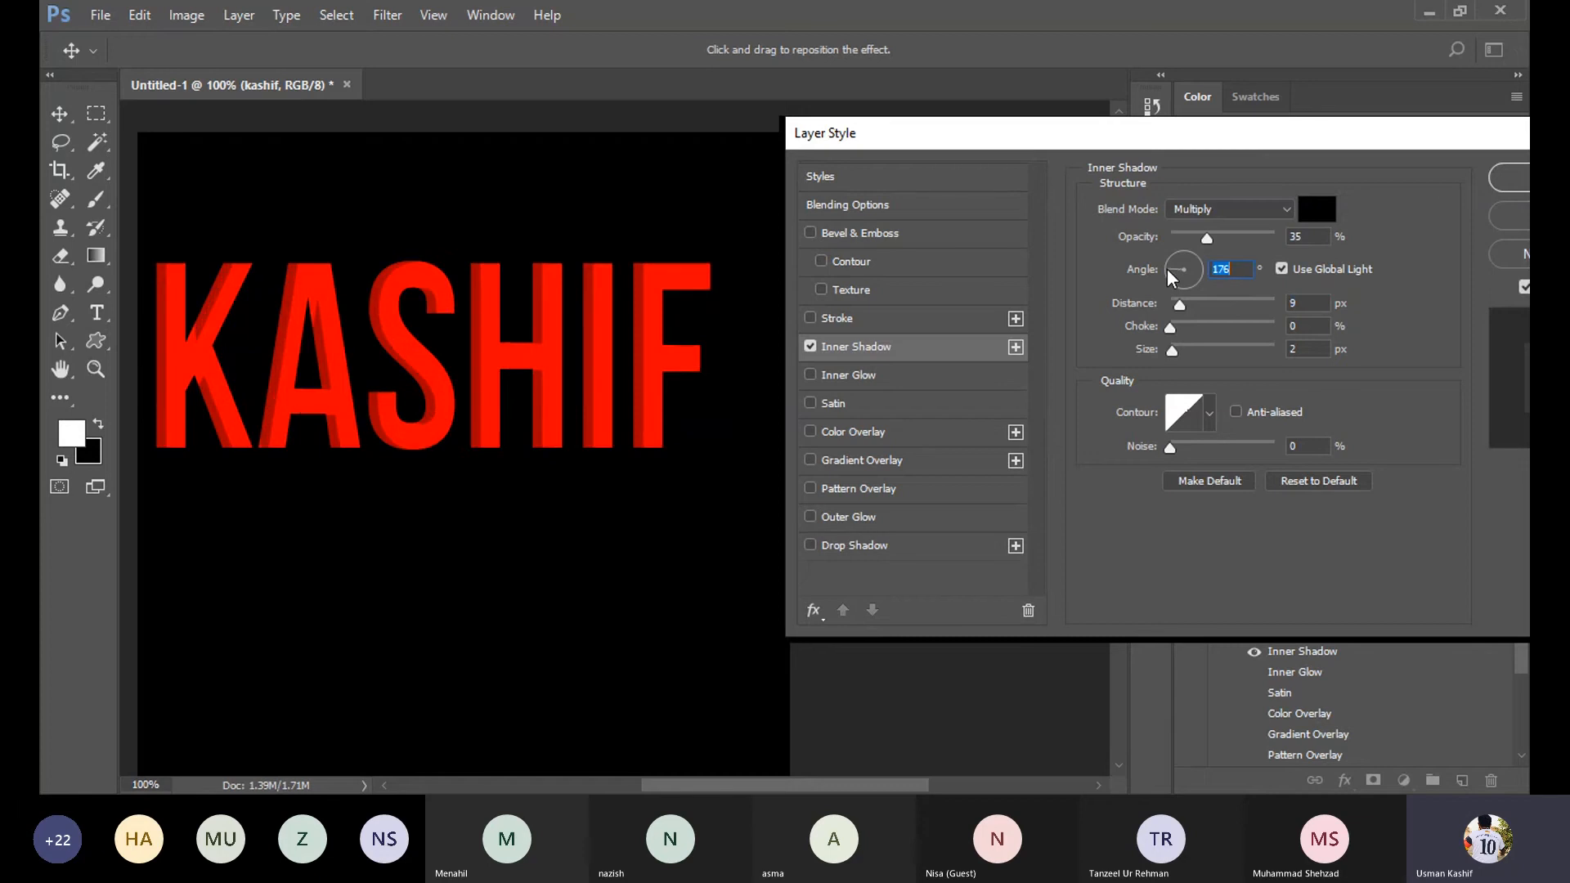
left_click(1508, 177)
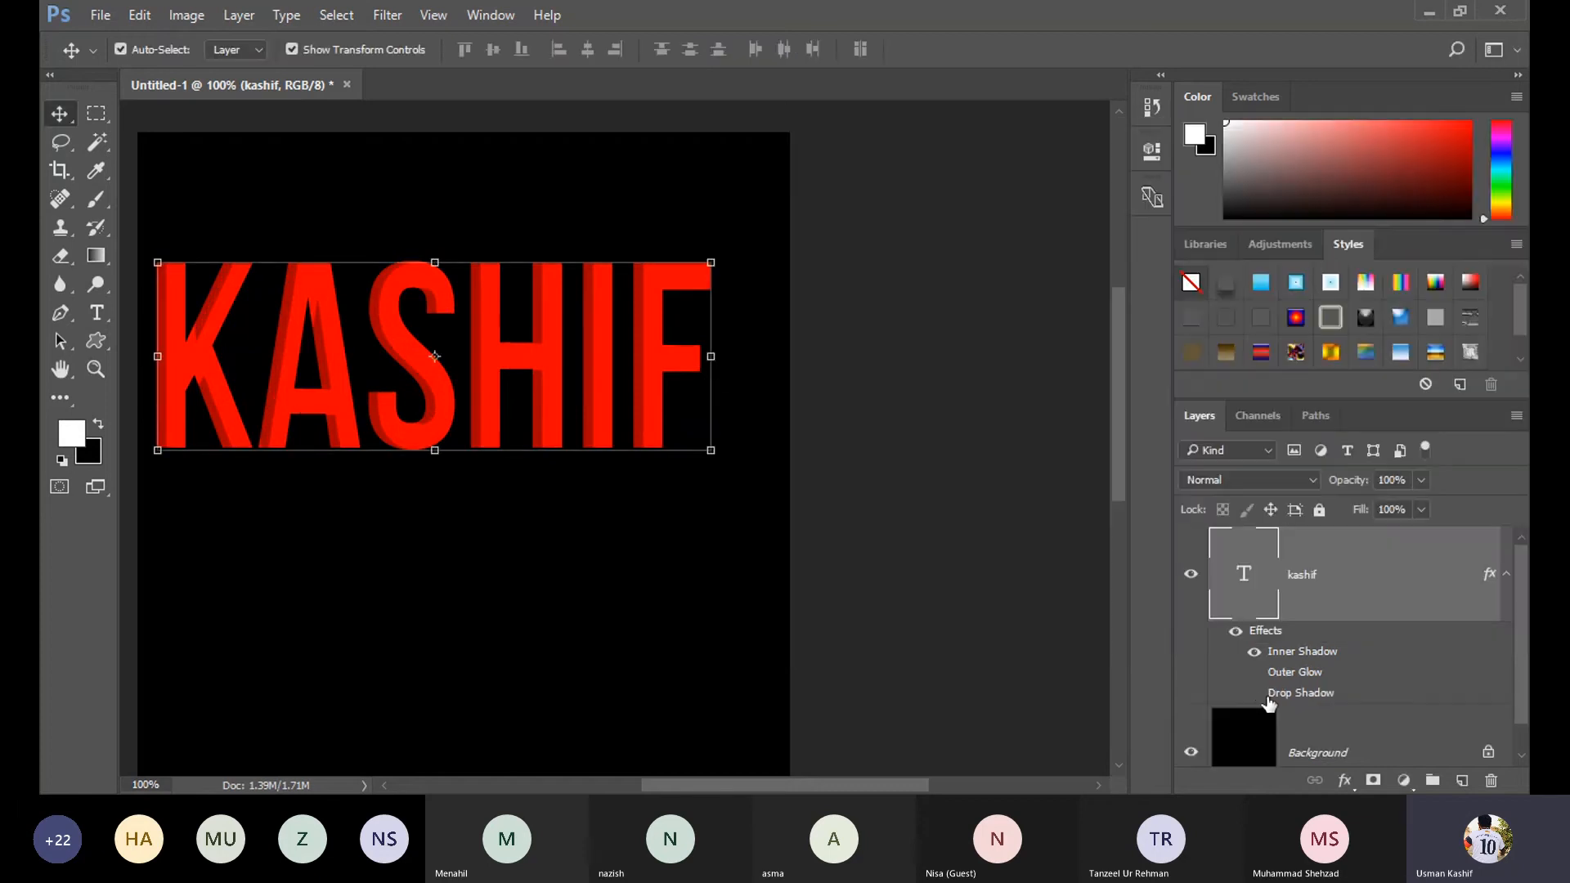
Toggle the text layer's Inner Shadow off and on to compare the lettering with and without it.
left_click(1255, 653)
left_click(1255, 653)
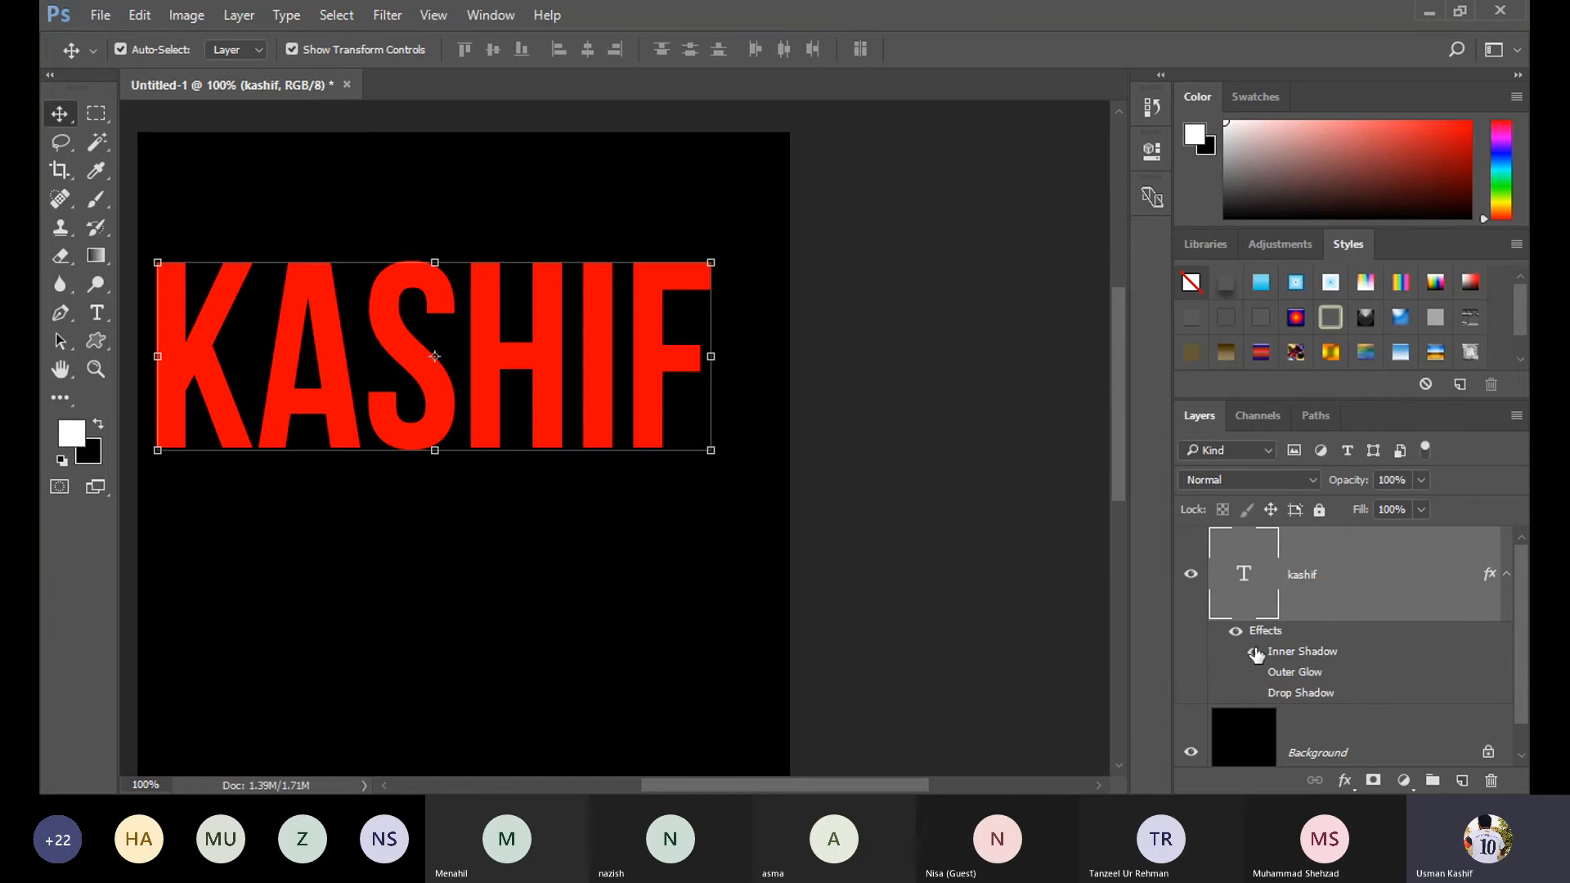
left_click(1255, 653)
left_click(1254, 652)
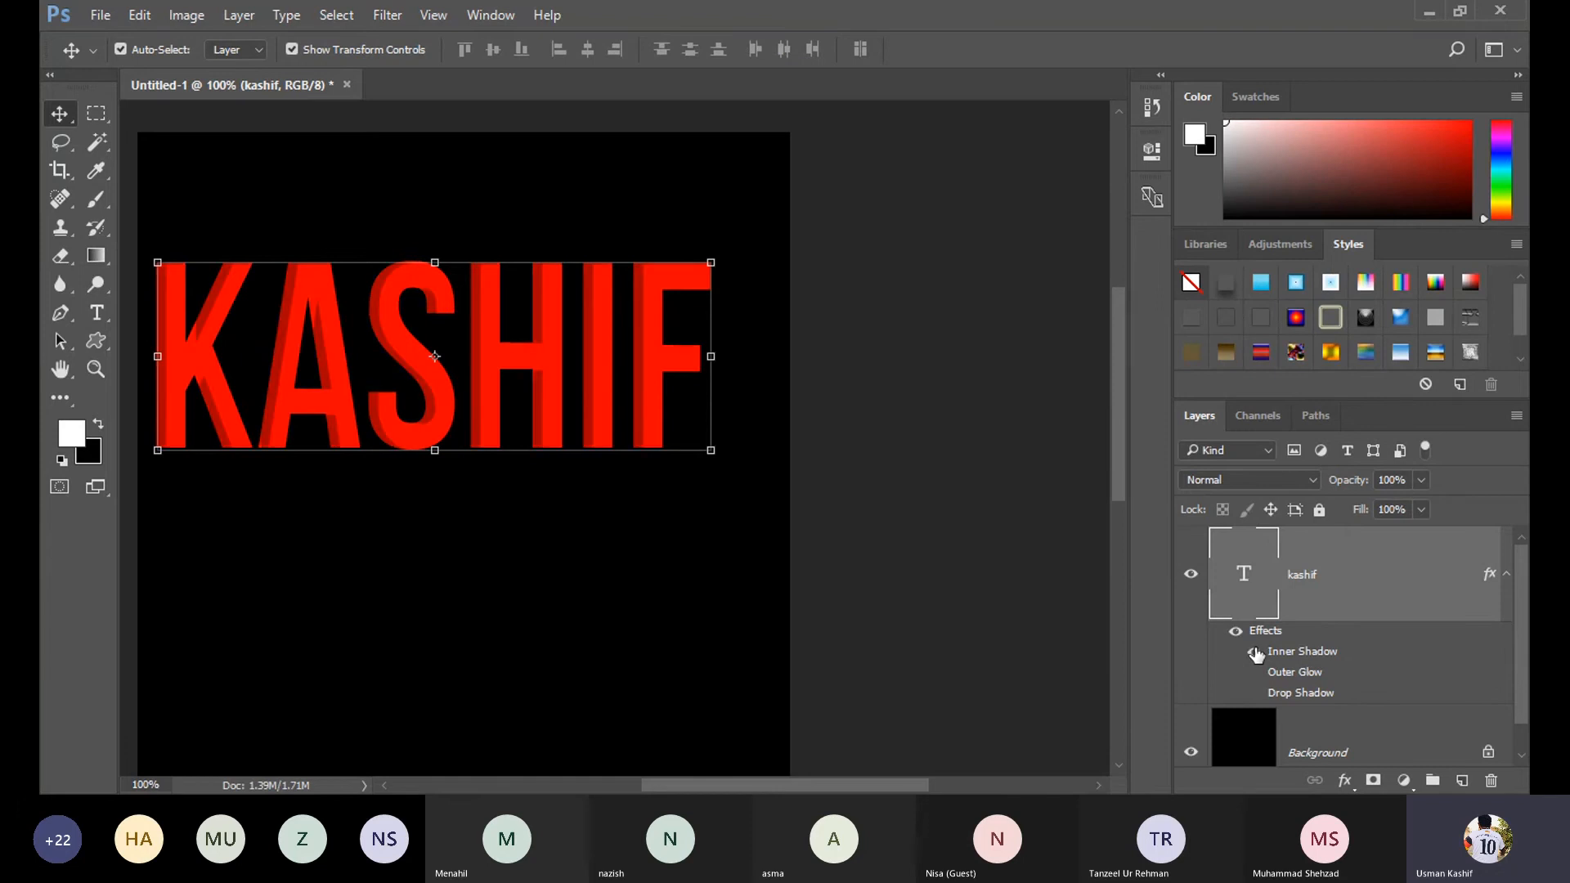
Replace the text layer's Inner Shadow with a Stroke effect coloured white ffffff.
double_click(1434, 590)
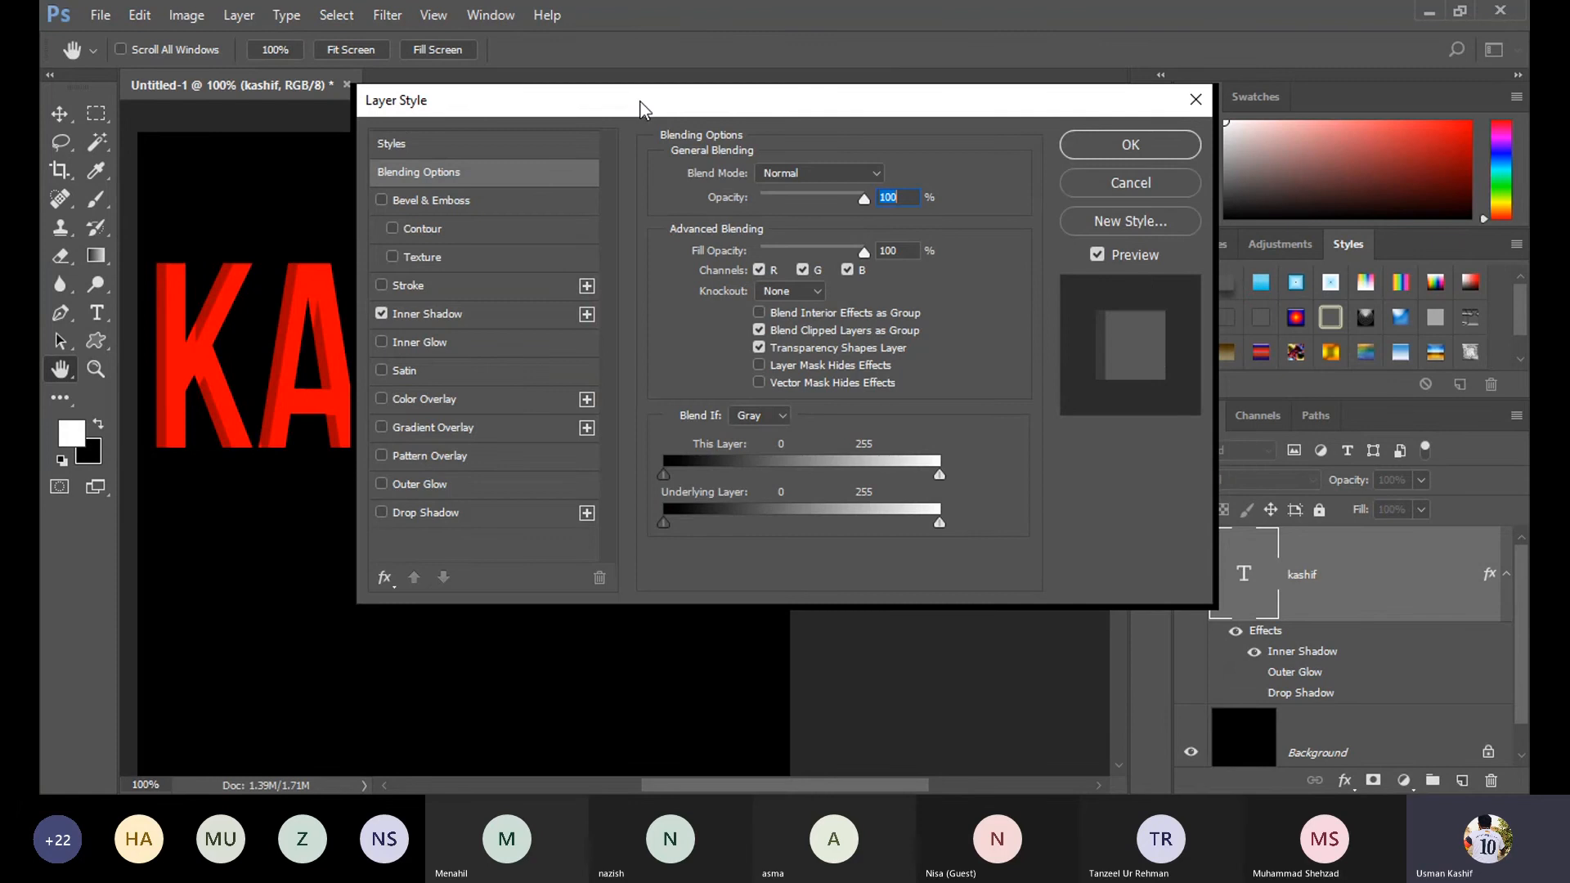
left_click_drag(643, 102, 1050, 210)
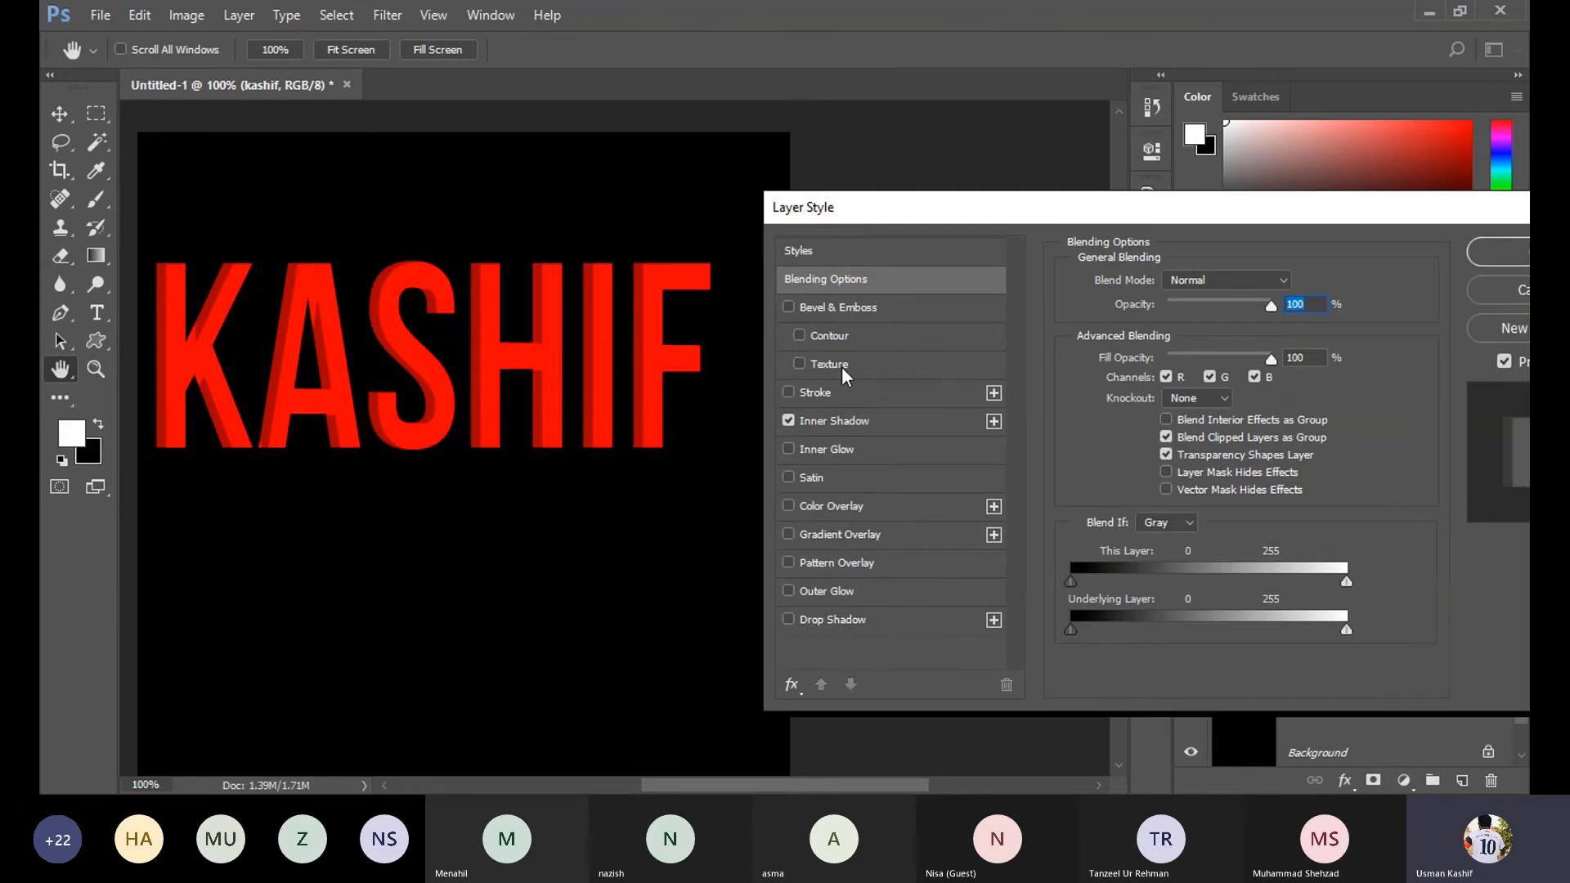
left_click(791, 420)
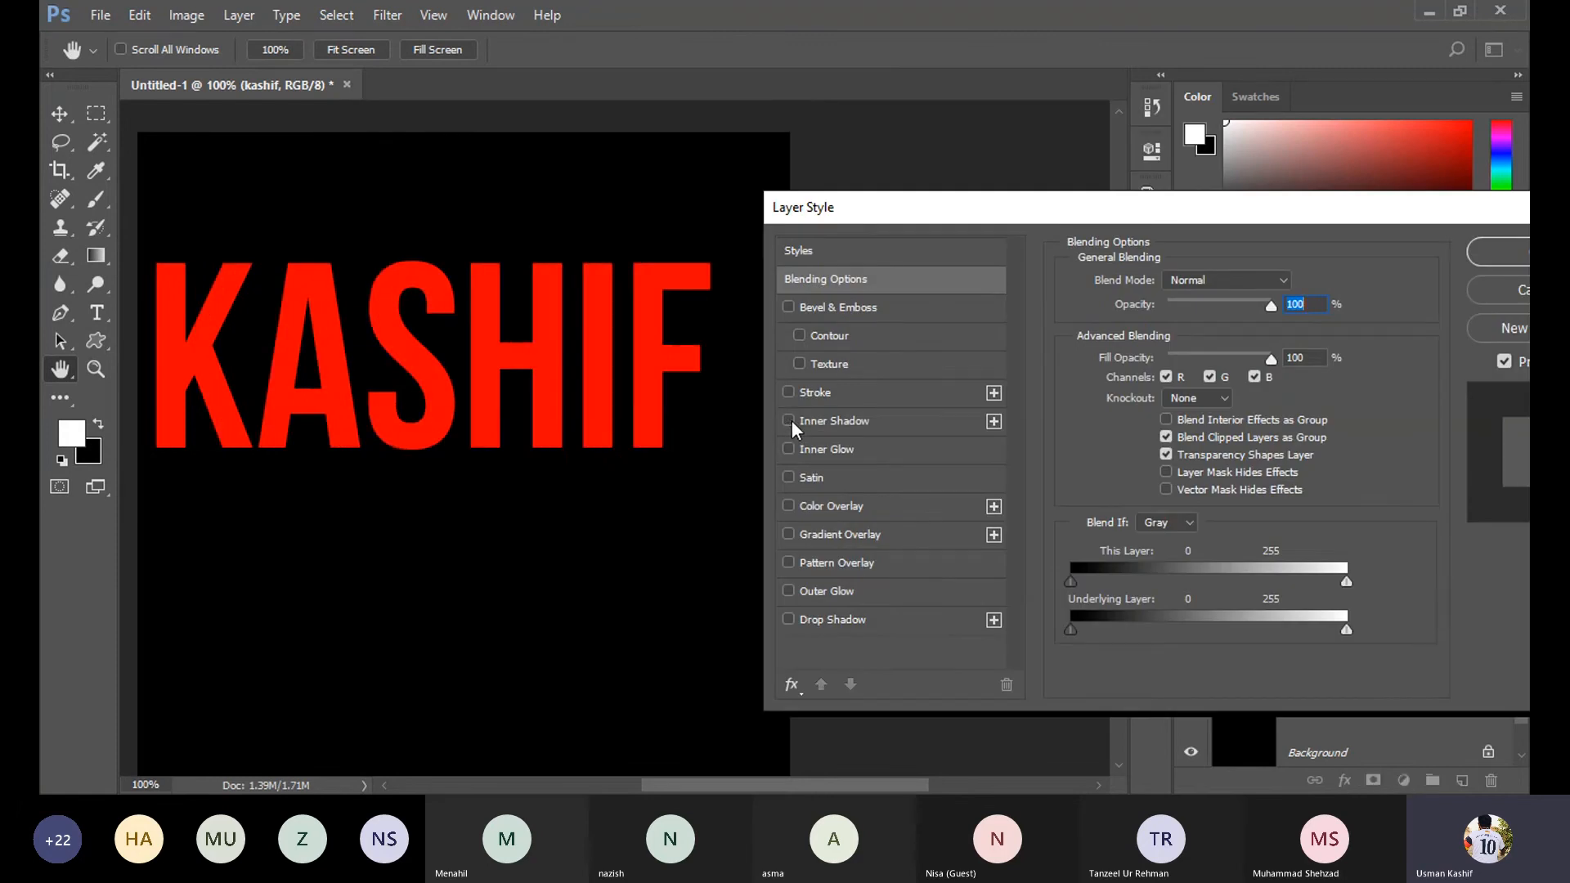
left_click(857, 395)
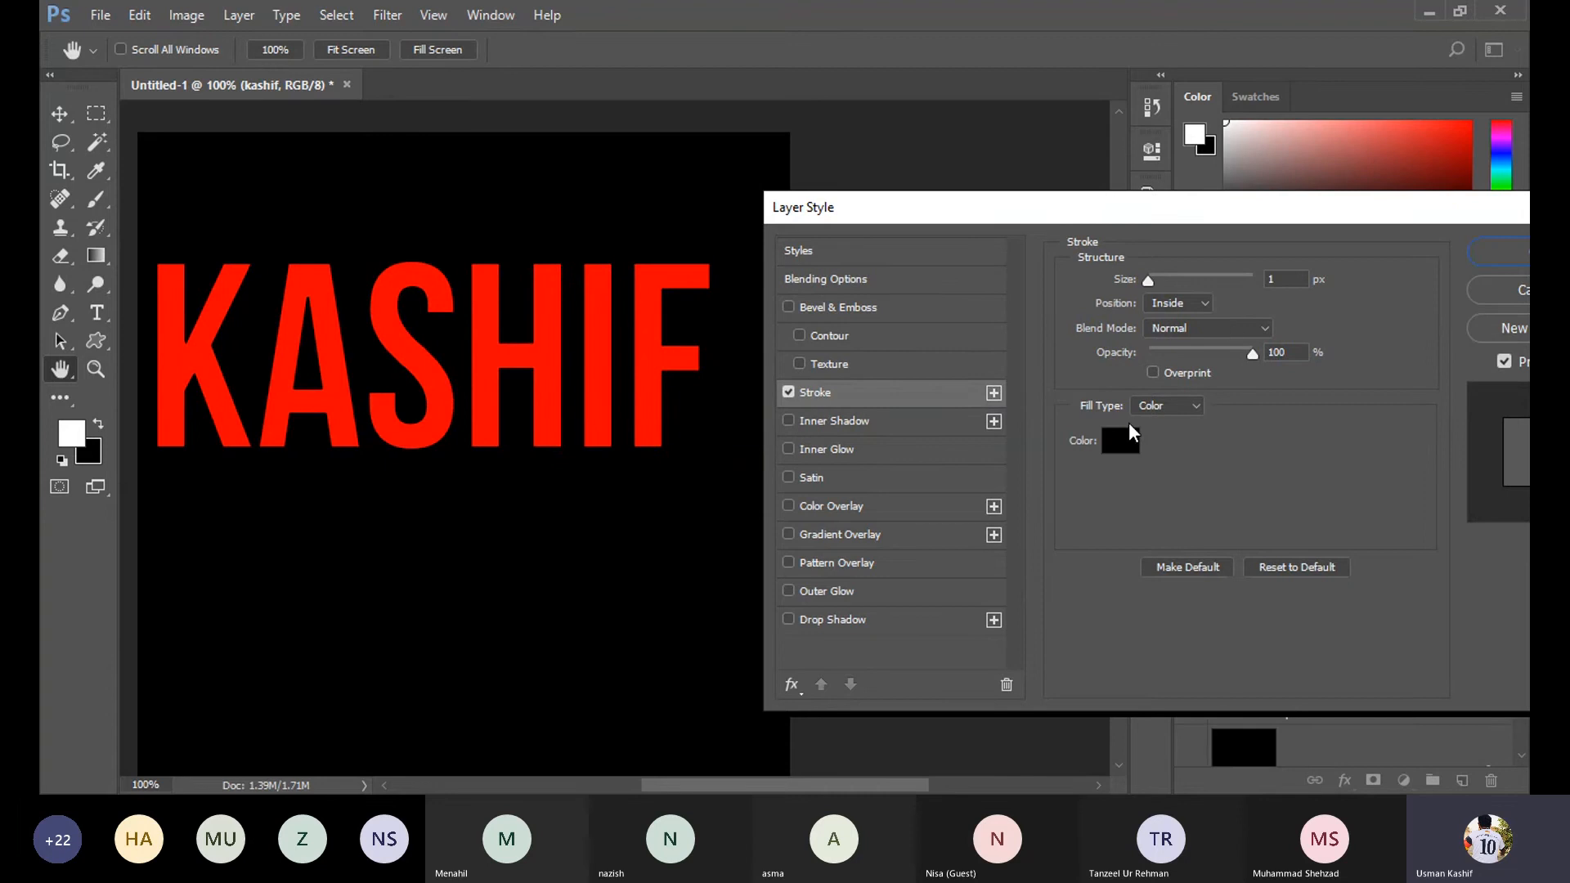
left_click(1121, 440)
type("ffffff")
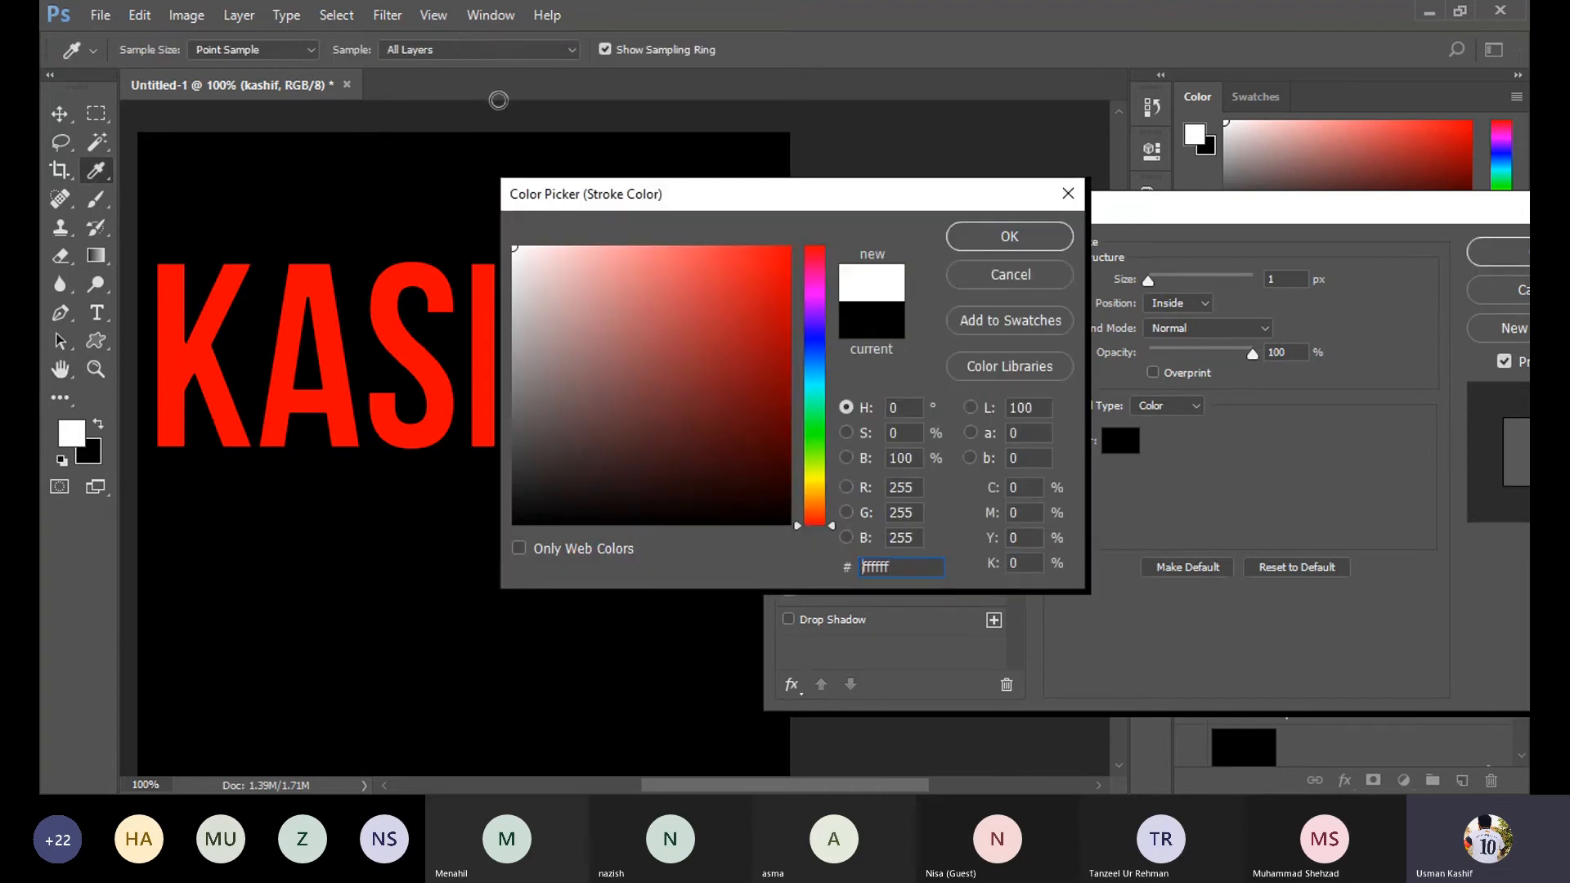
left_click(981, 240)
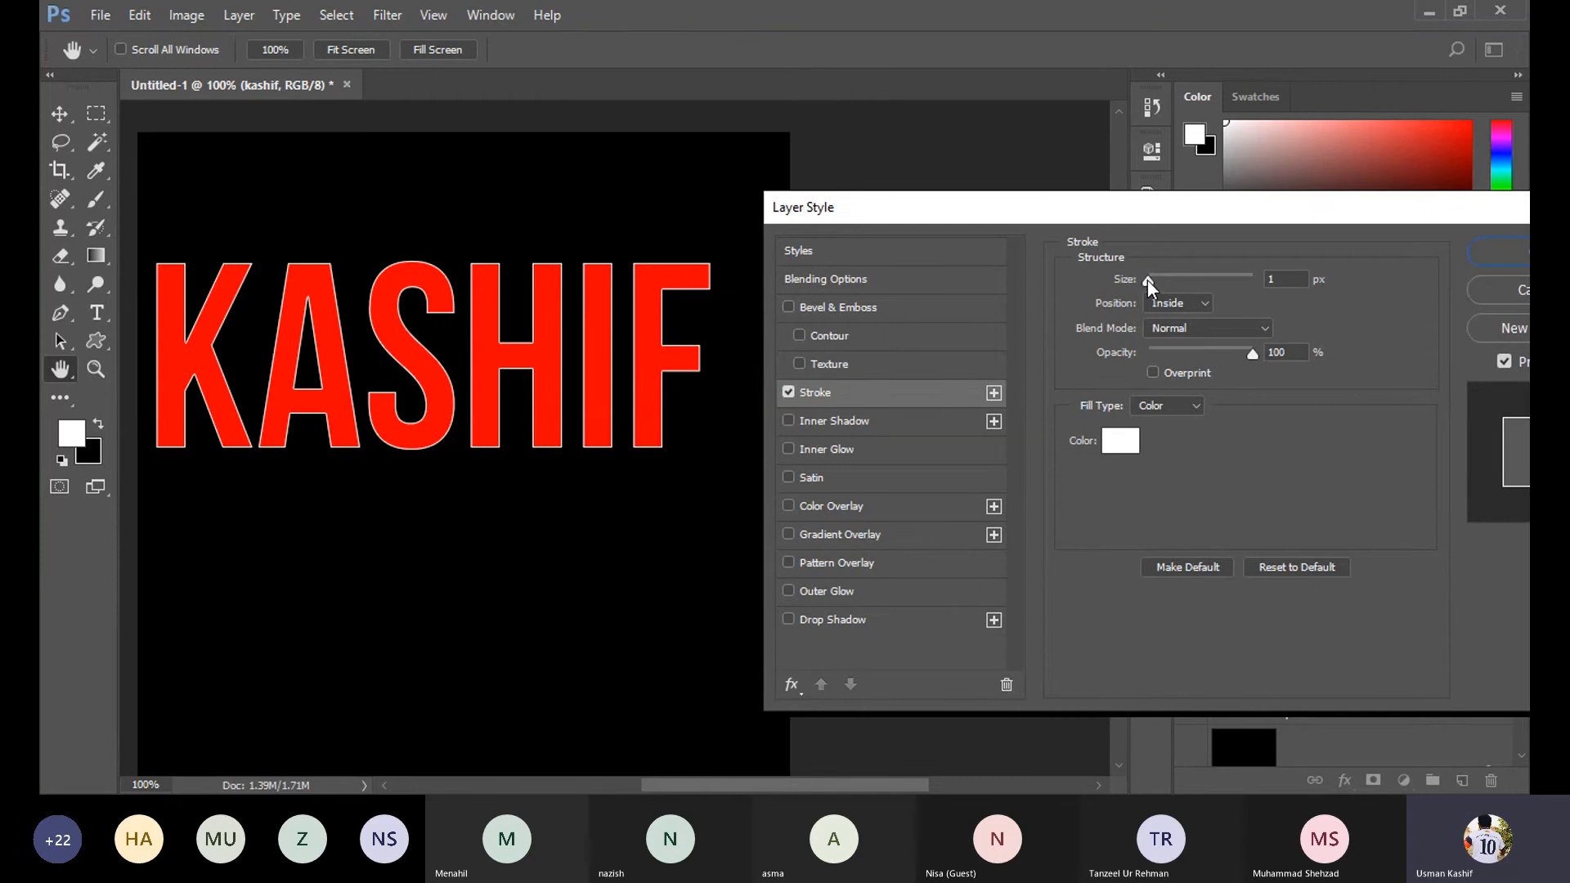
Try the Outside stroke position, choose Center, set the stroke size to 2 px and apply the layer style.
left_click_drag(1148, 278, 1131, 282)
left_click(1162, 299)
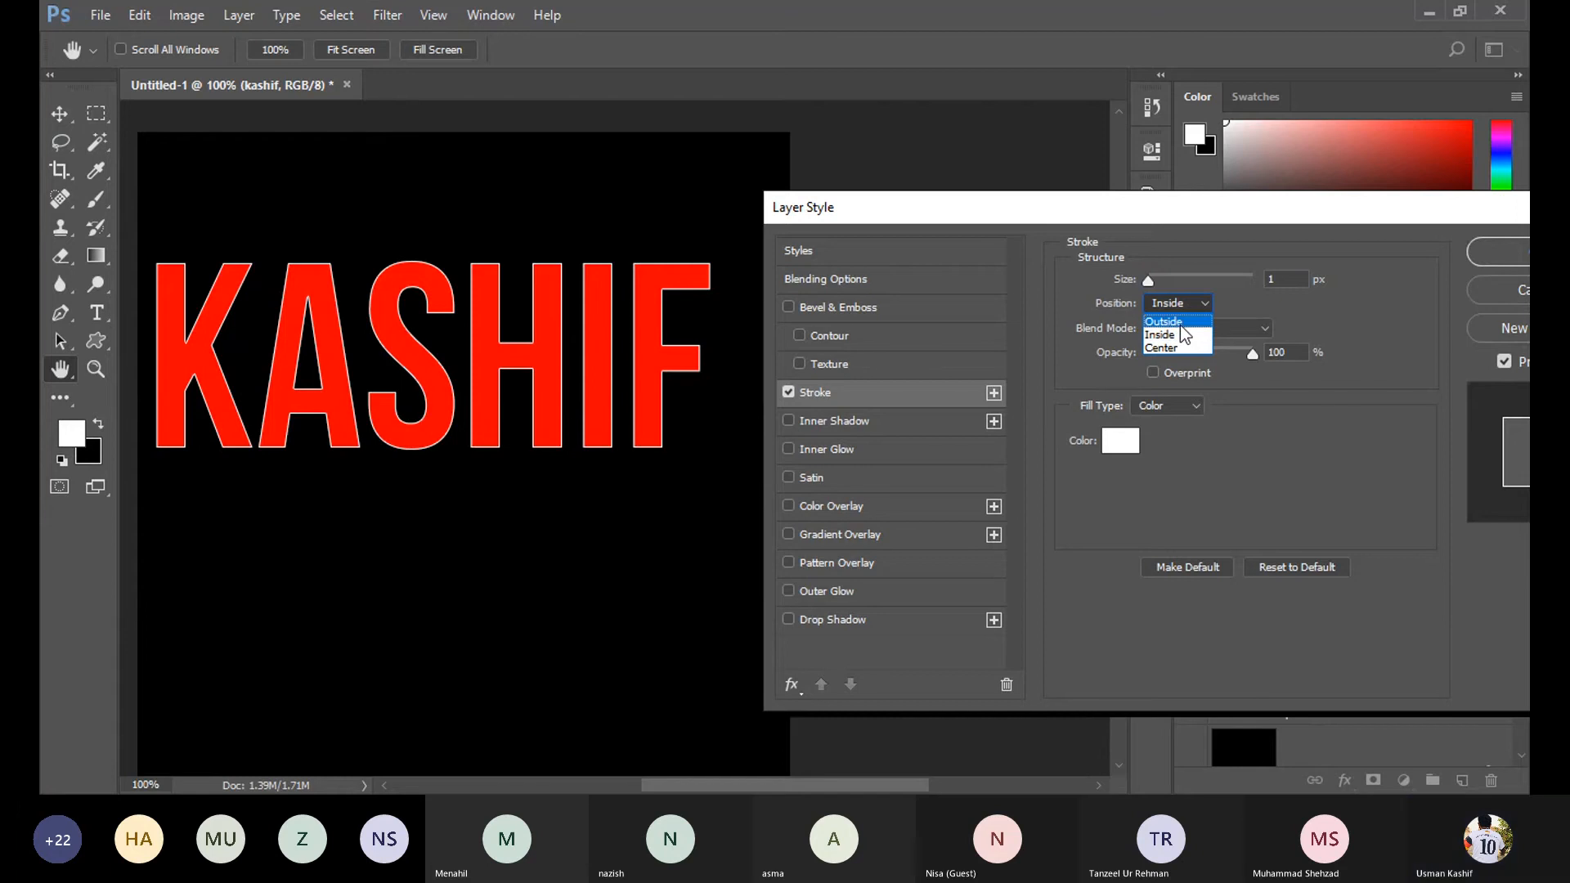
left_click(1178, 322)
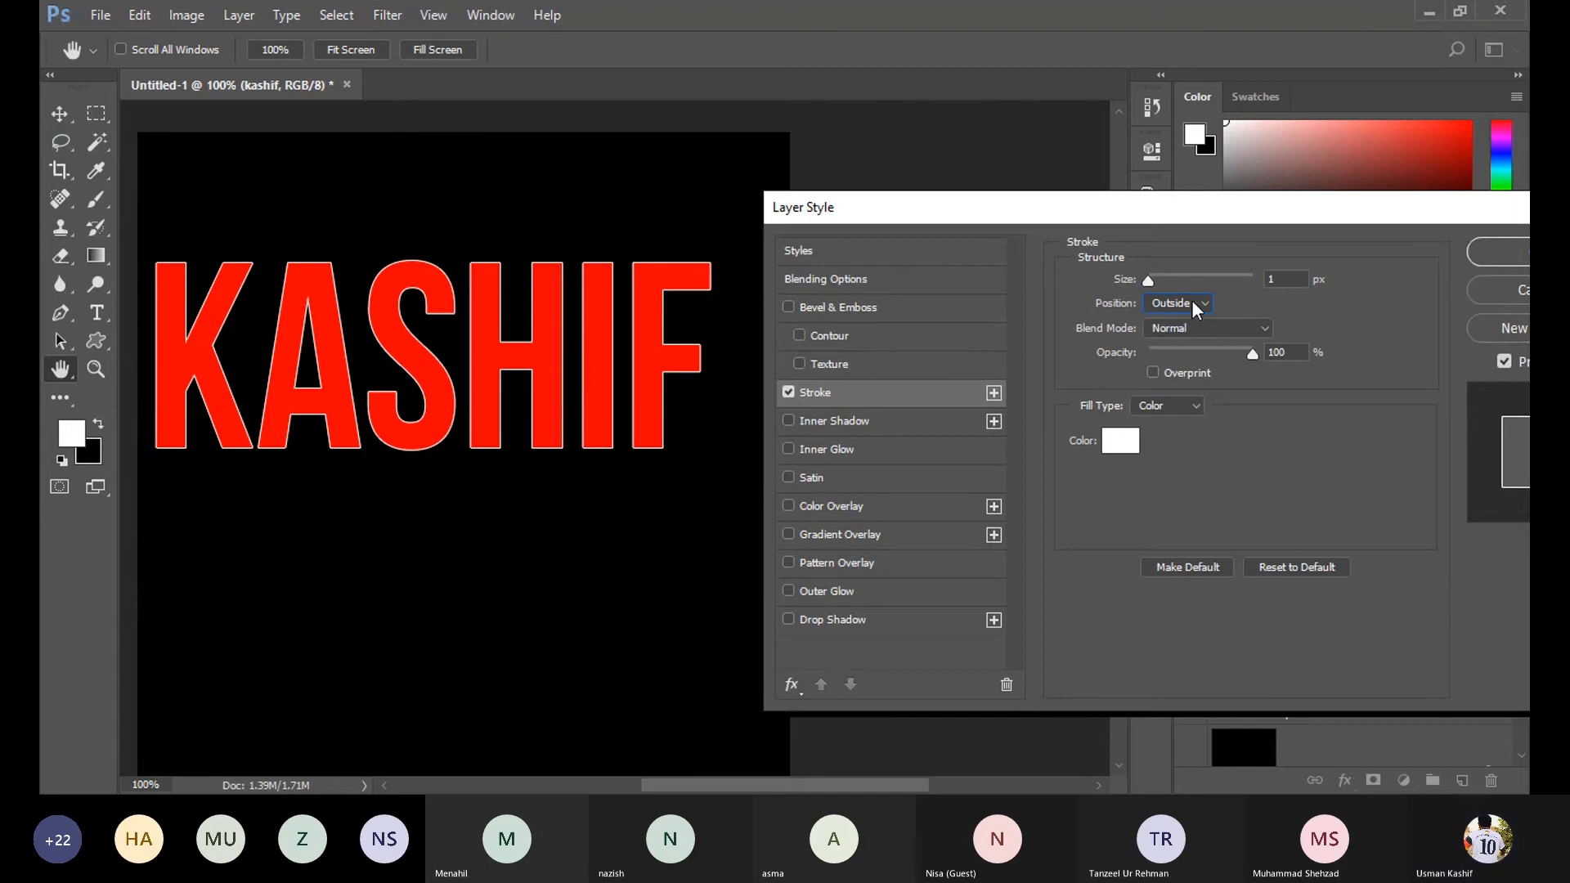
left_click(1180, 347)
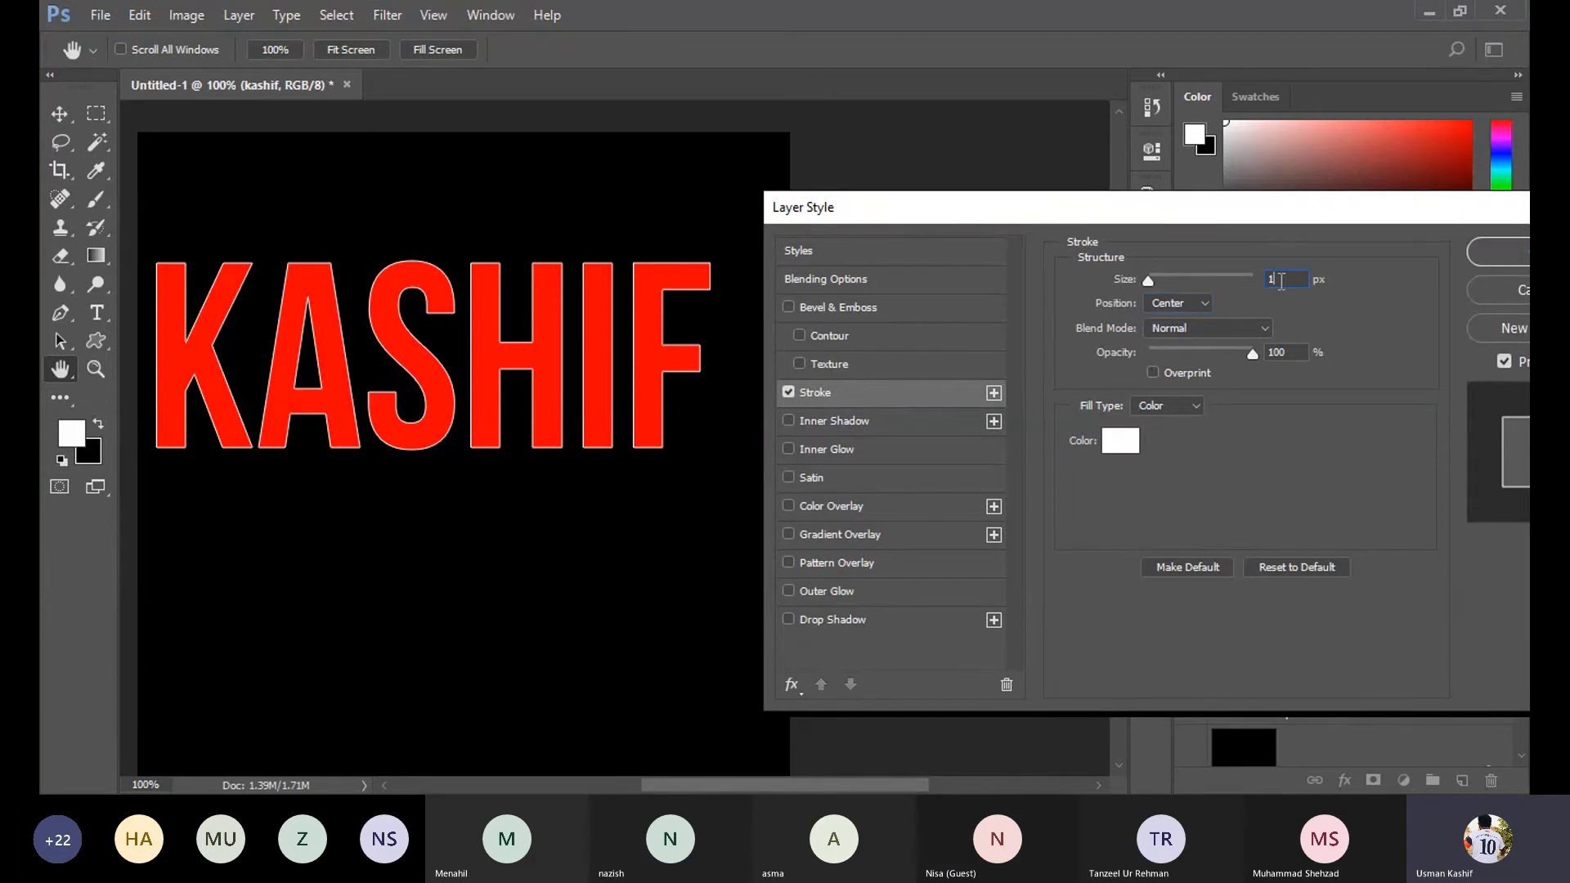
key("BackSpace")
type("3")
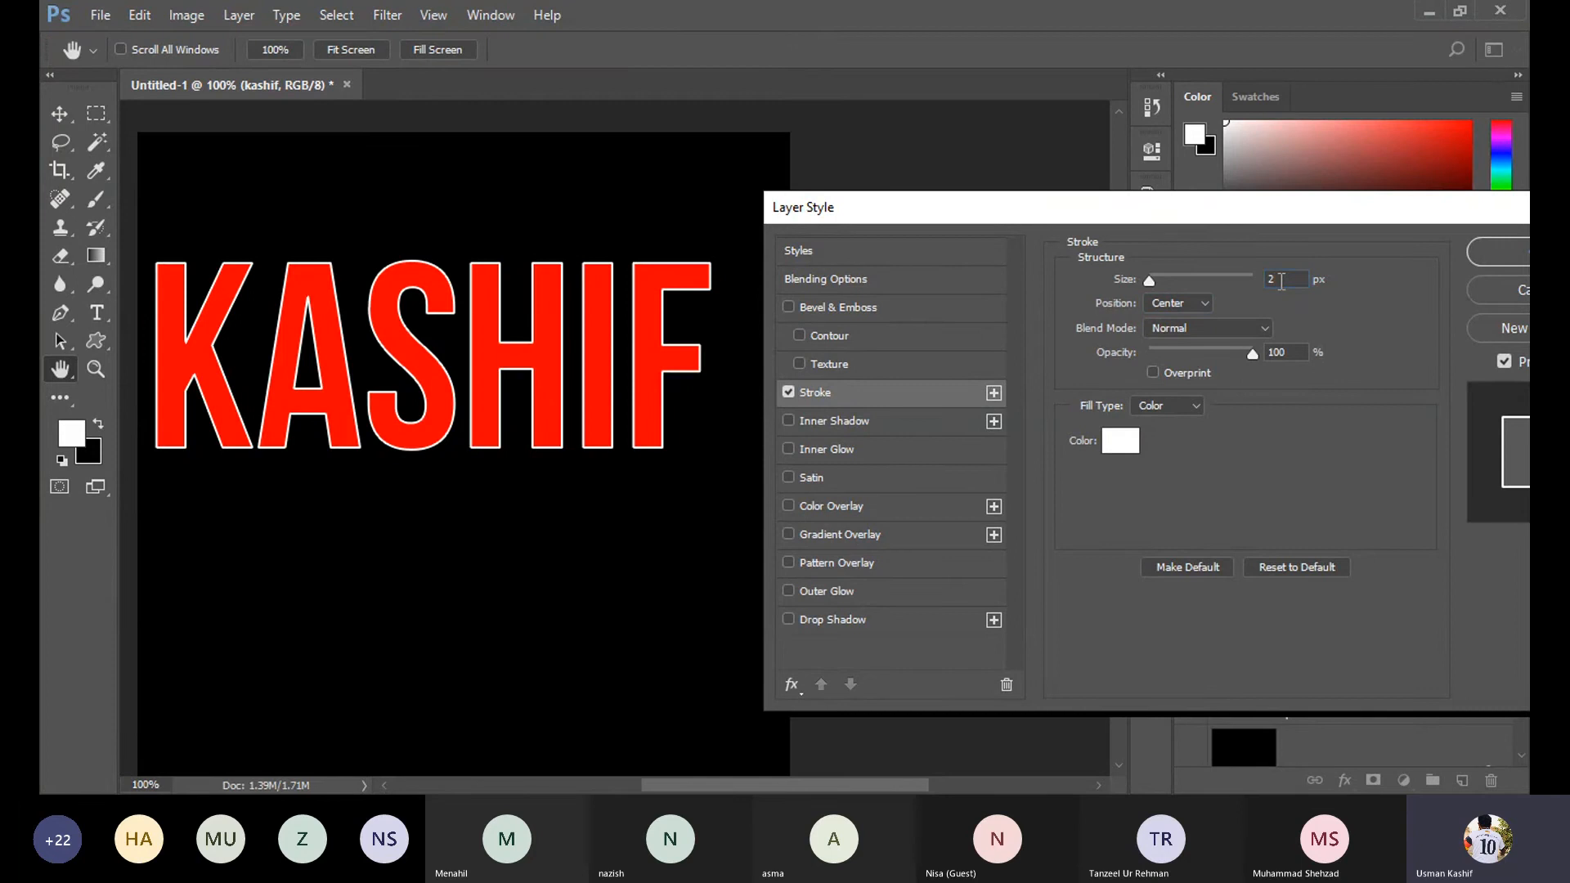
key("Return")
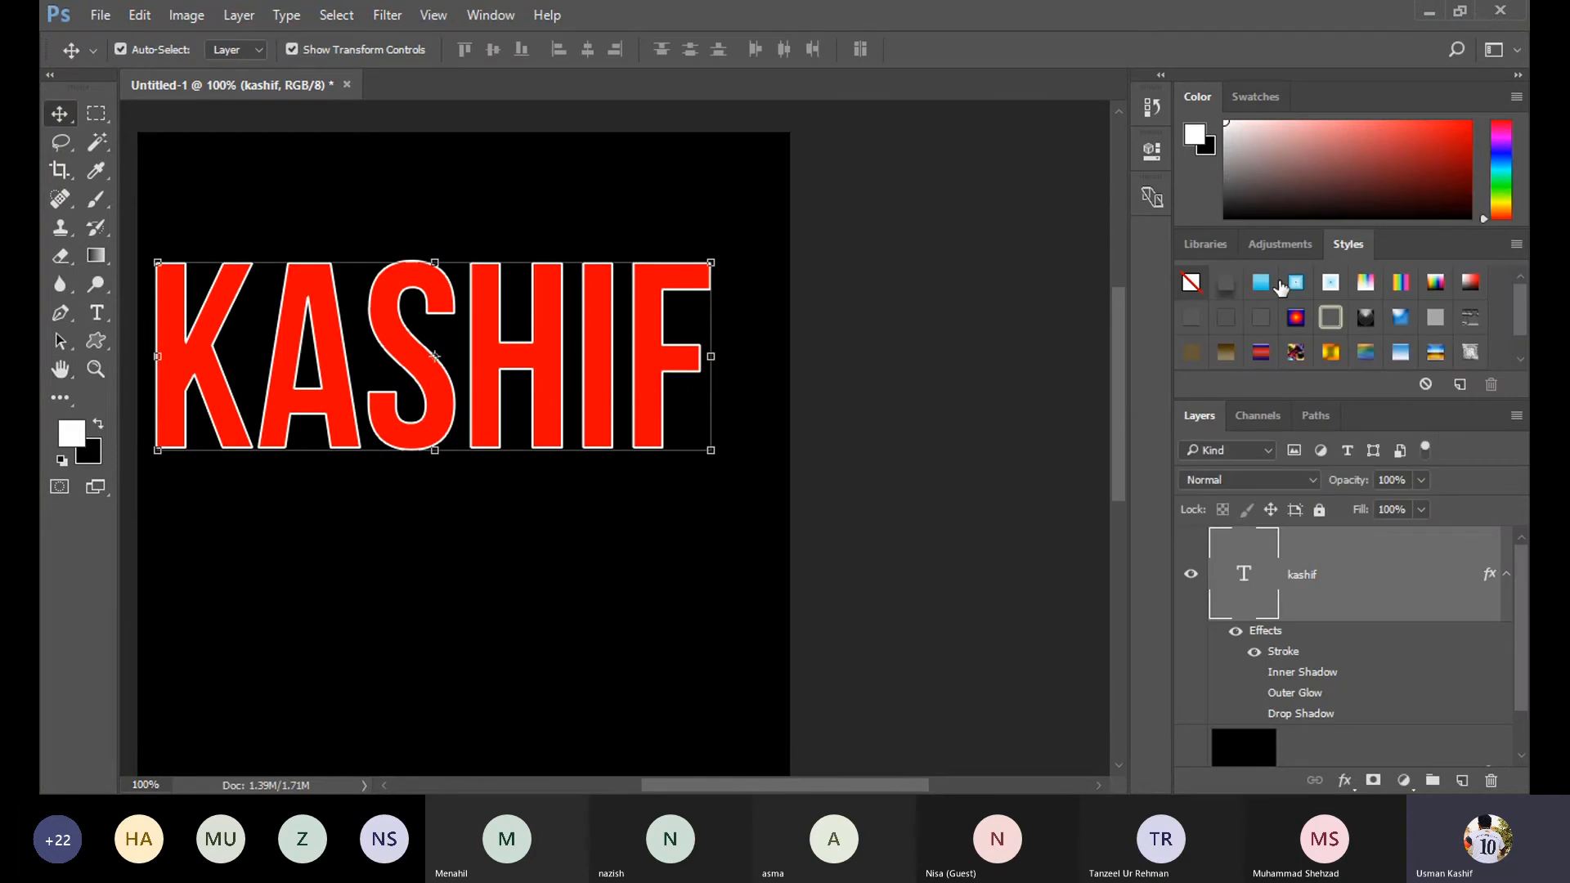
Add a second Stroke effect to the text layer and colour the lower one blue 0006ff.
double_click(1394, 563)
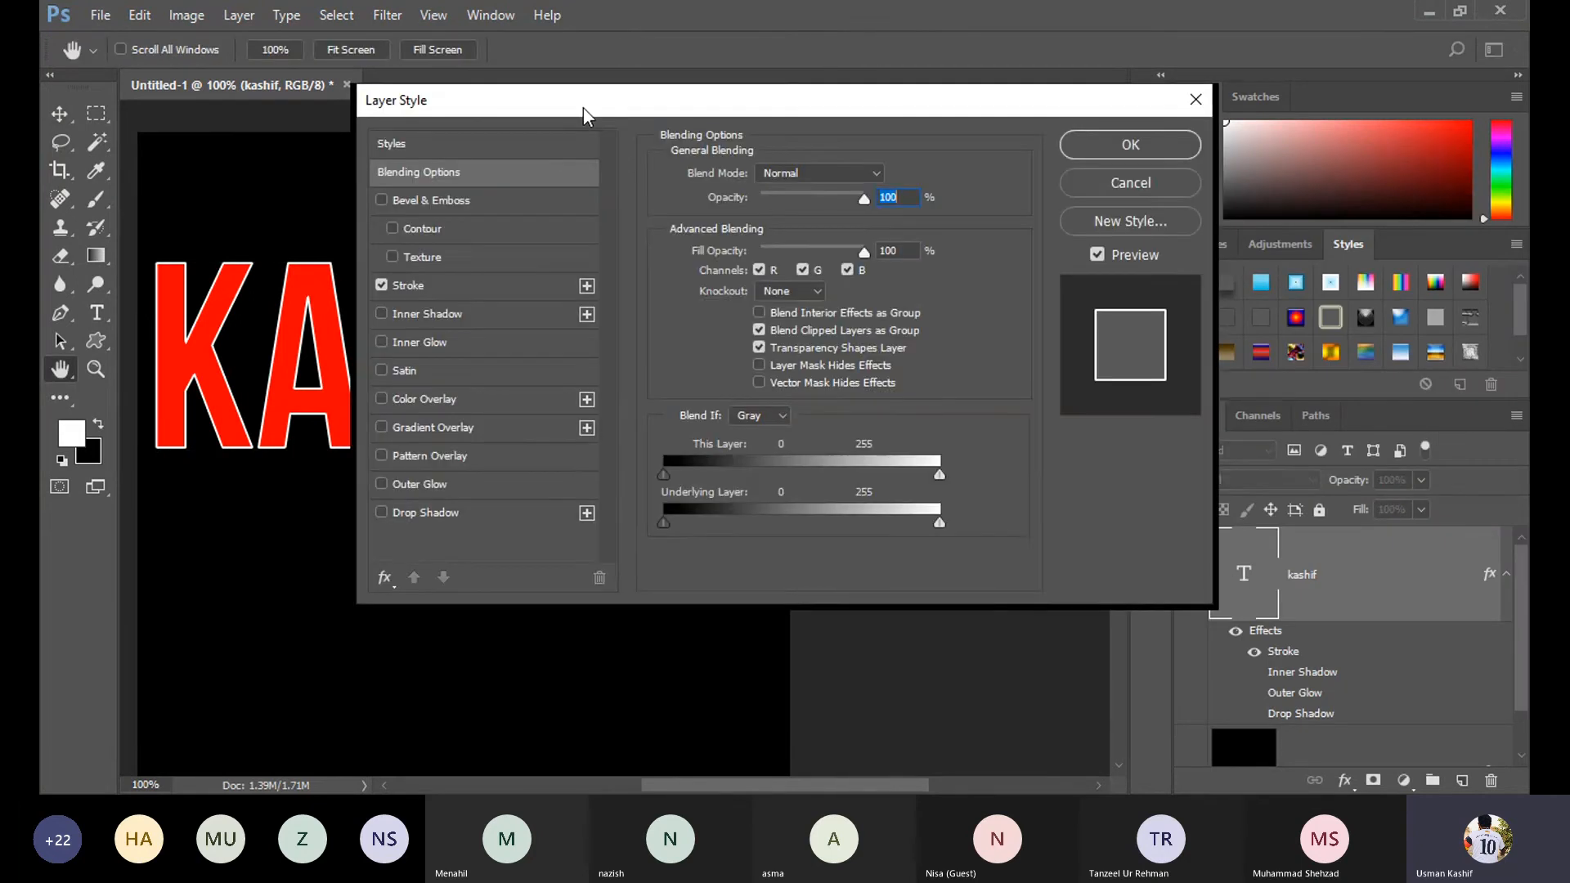
left_click_drag(582, 108, 867, 144)
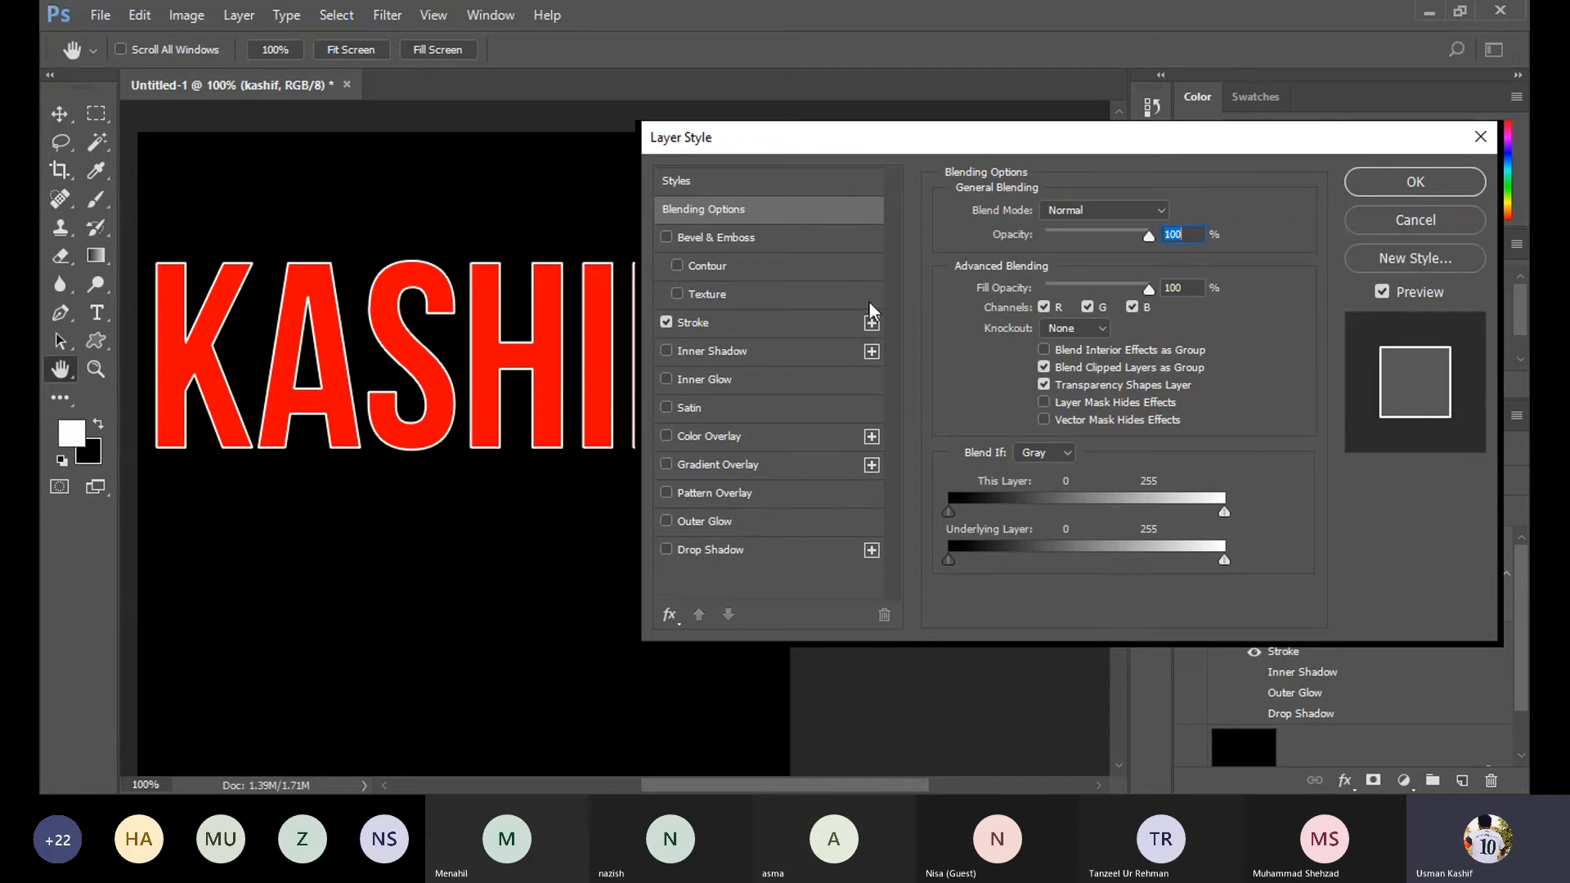
left_click(871, 323)
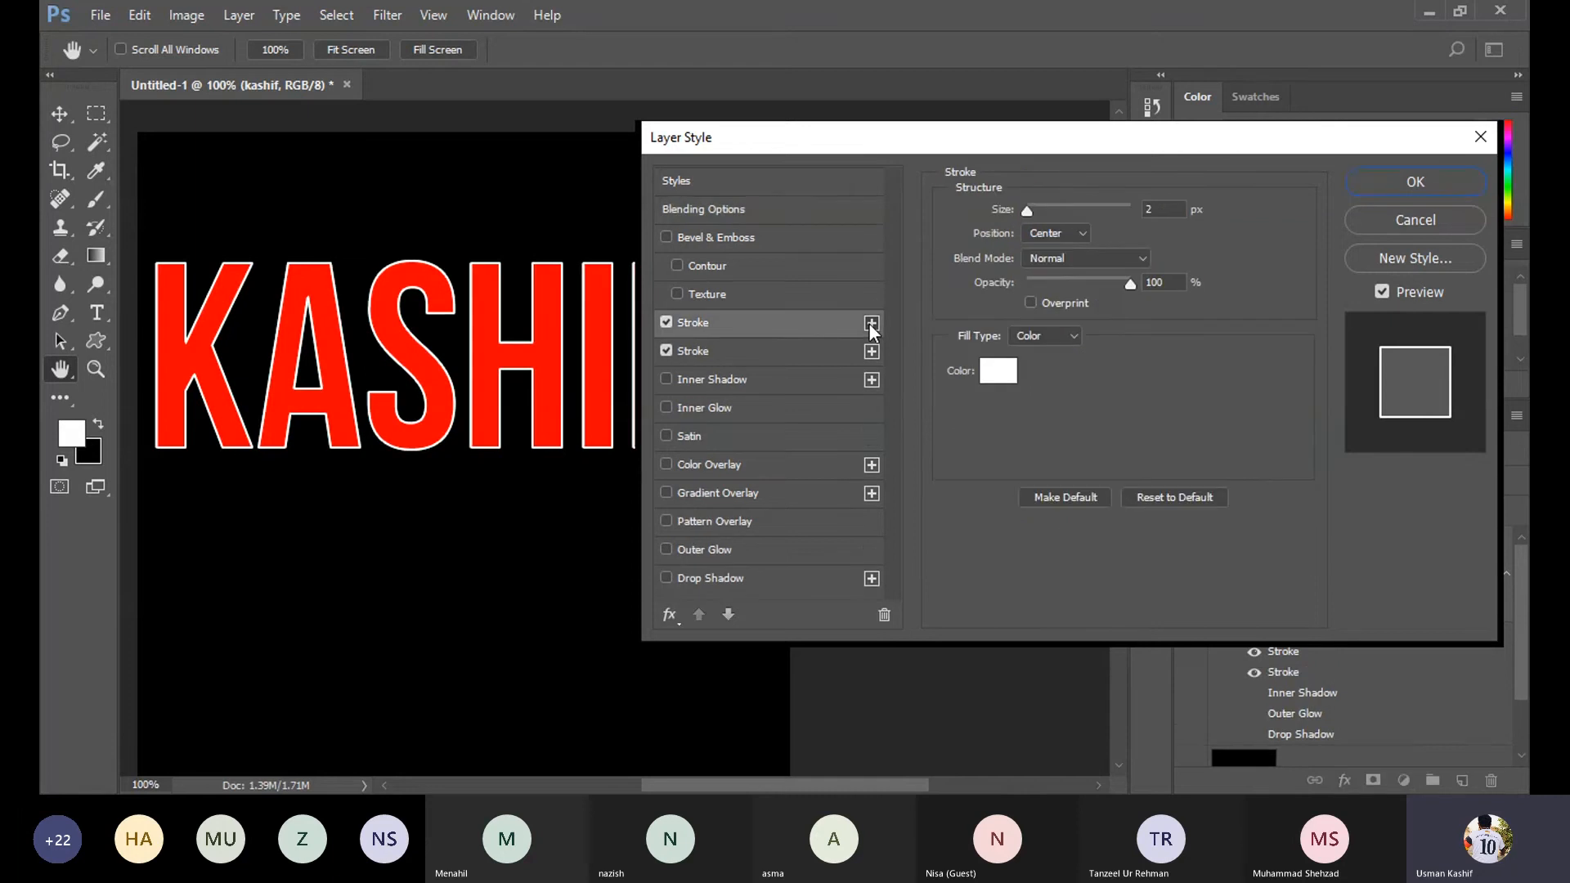
left_click(830, 352)
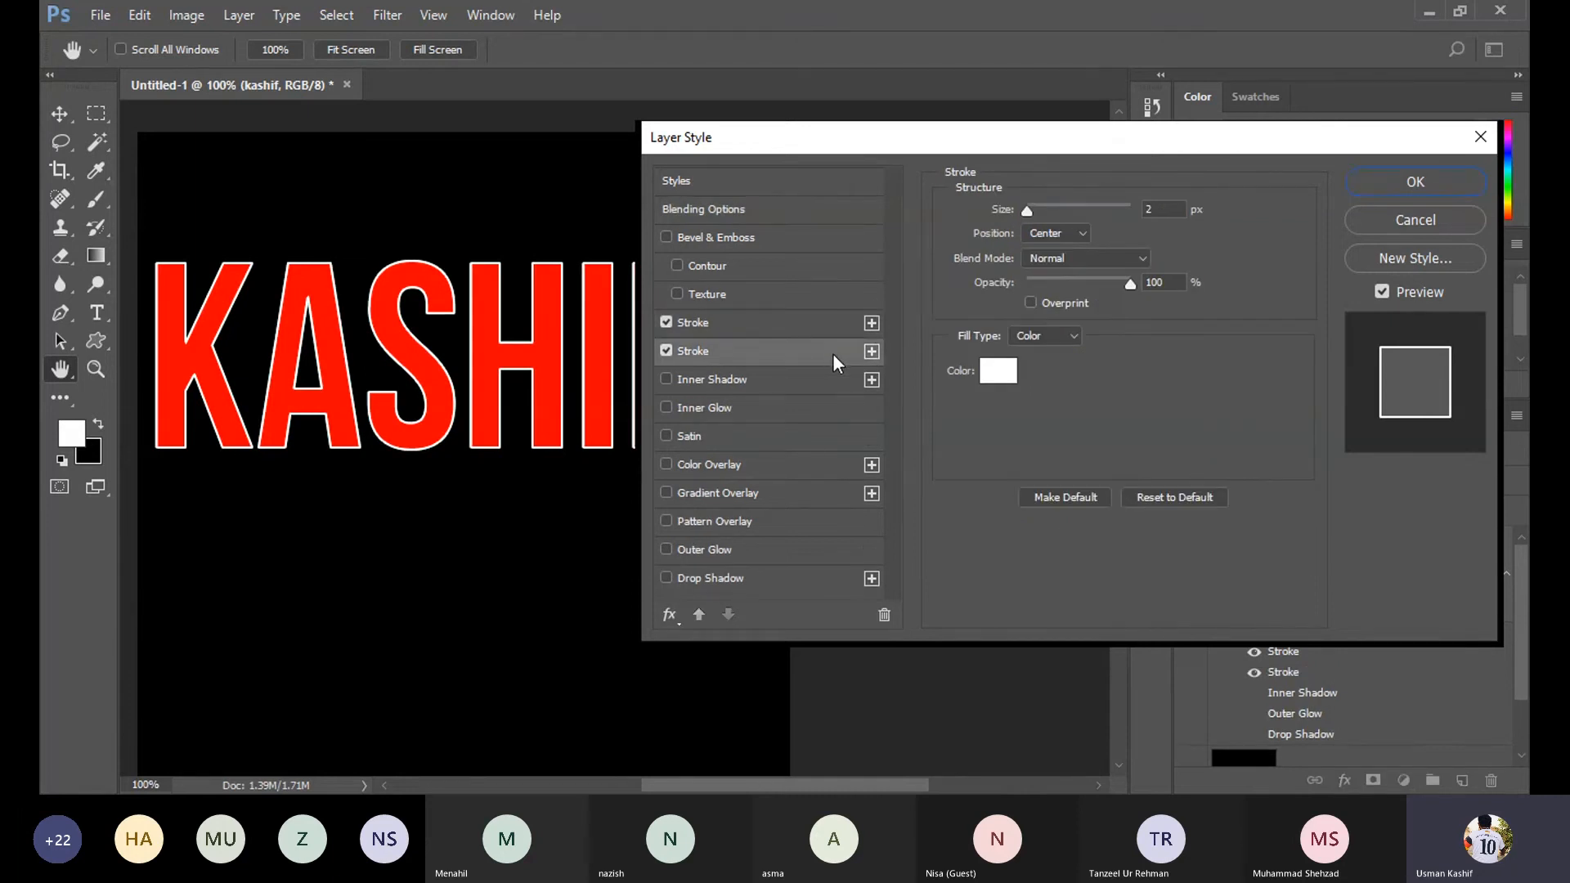
left_click(998, 373)
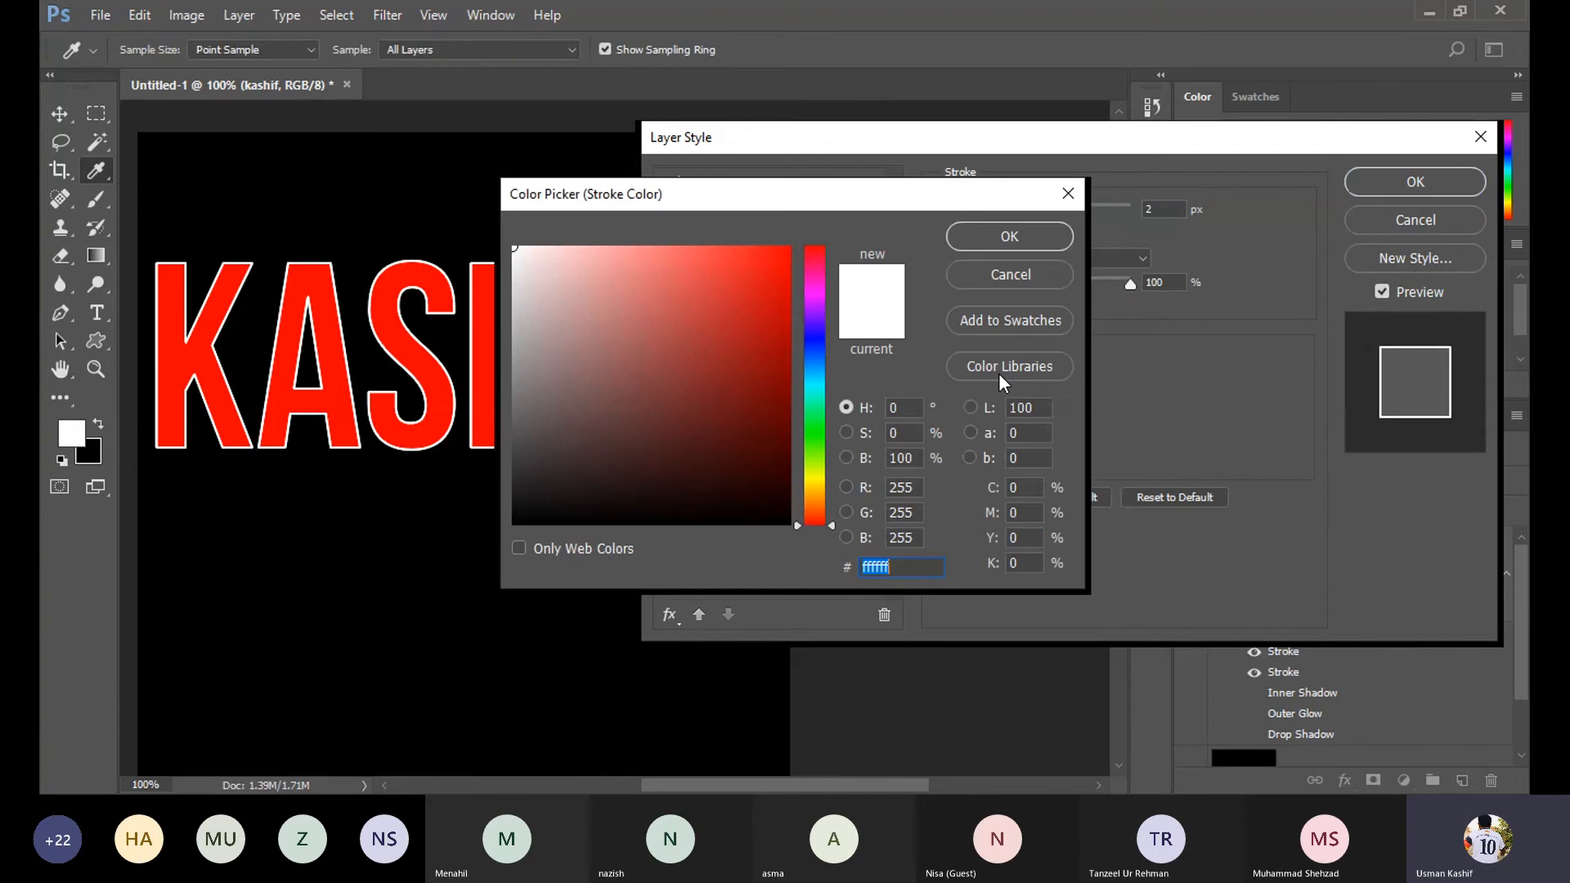
left_click(806, 340)
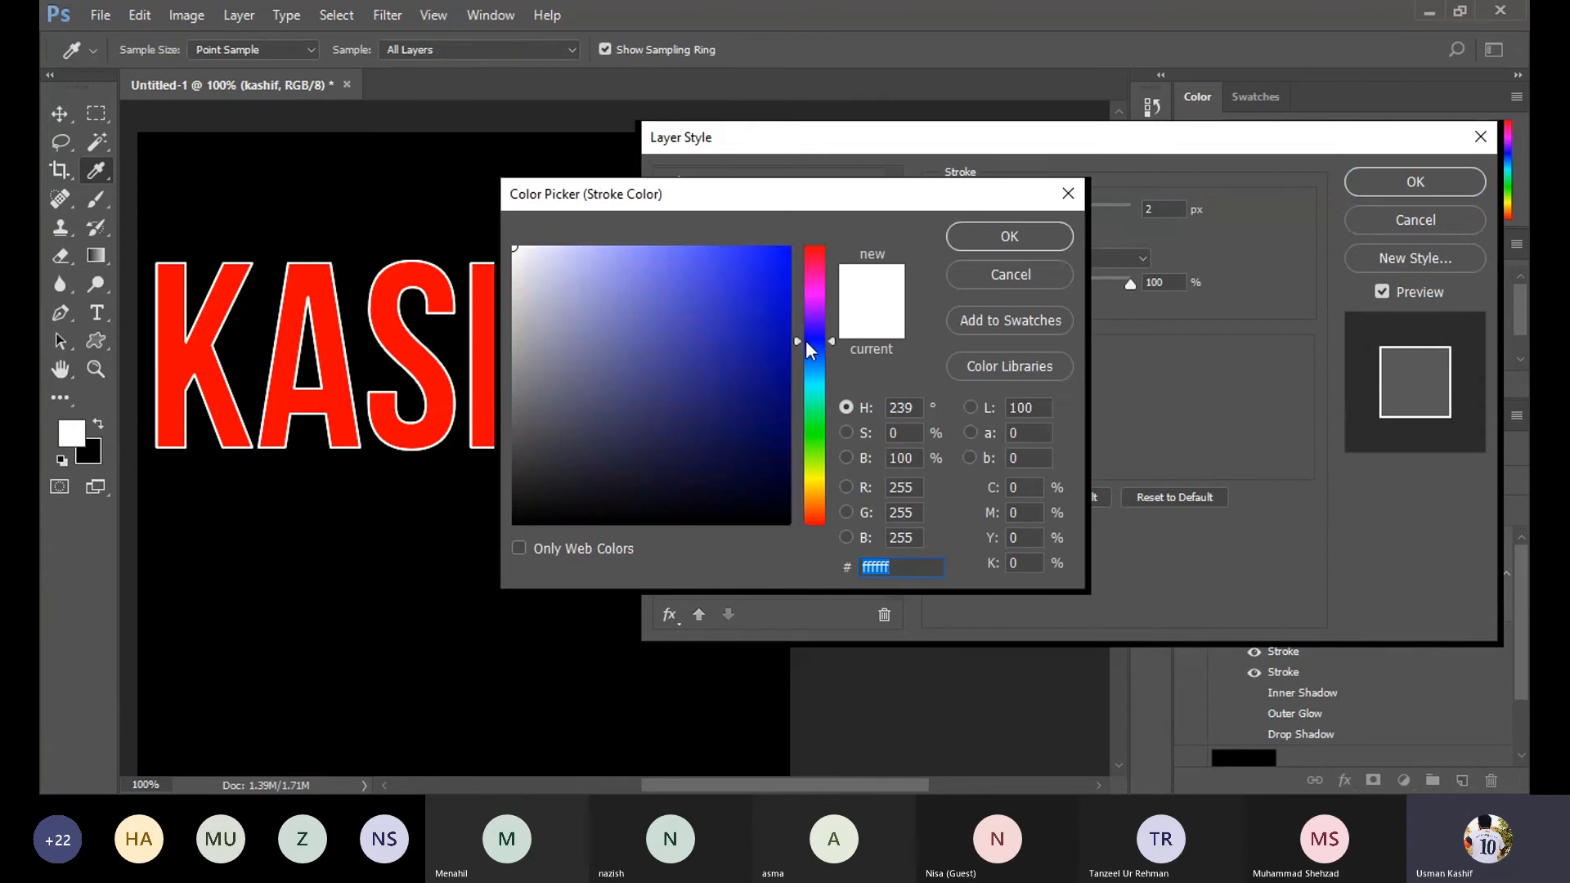
left_click_drag(785, 323, 791, 246)
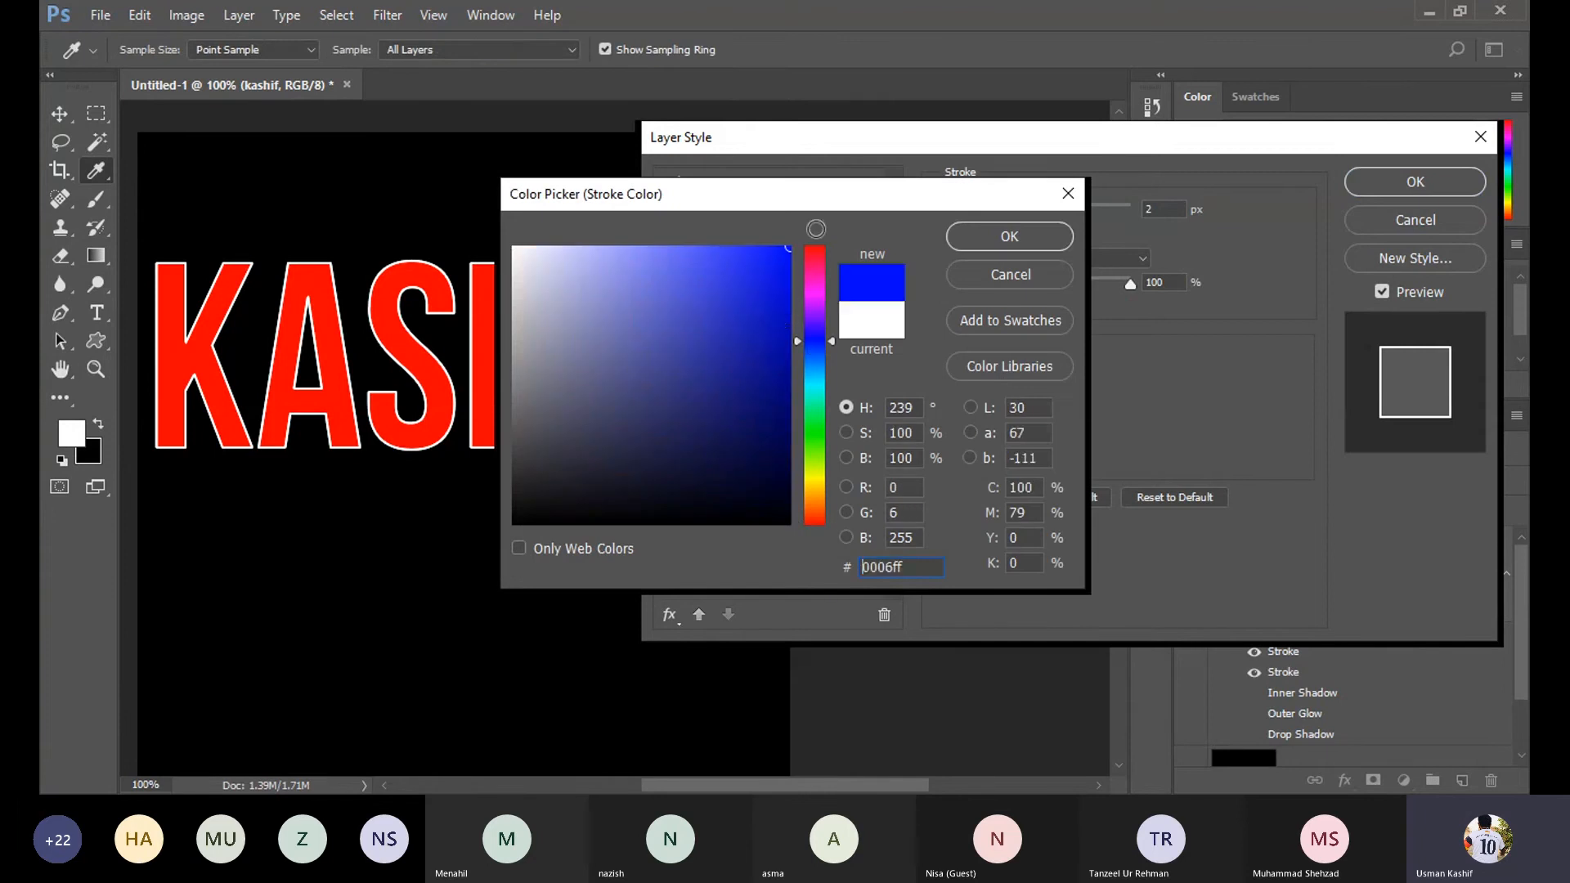
left_click(1010, 238)
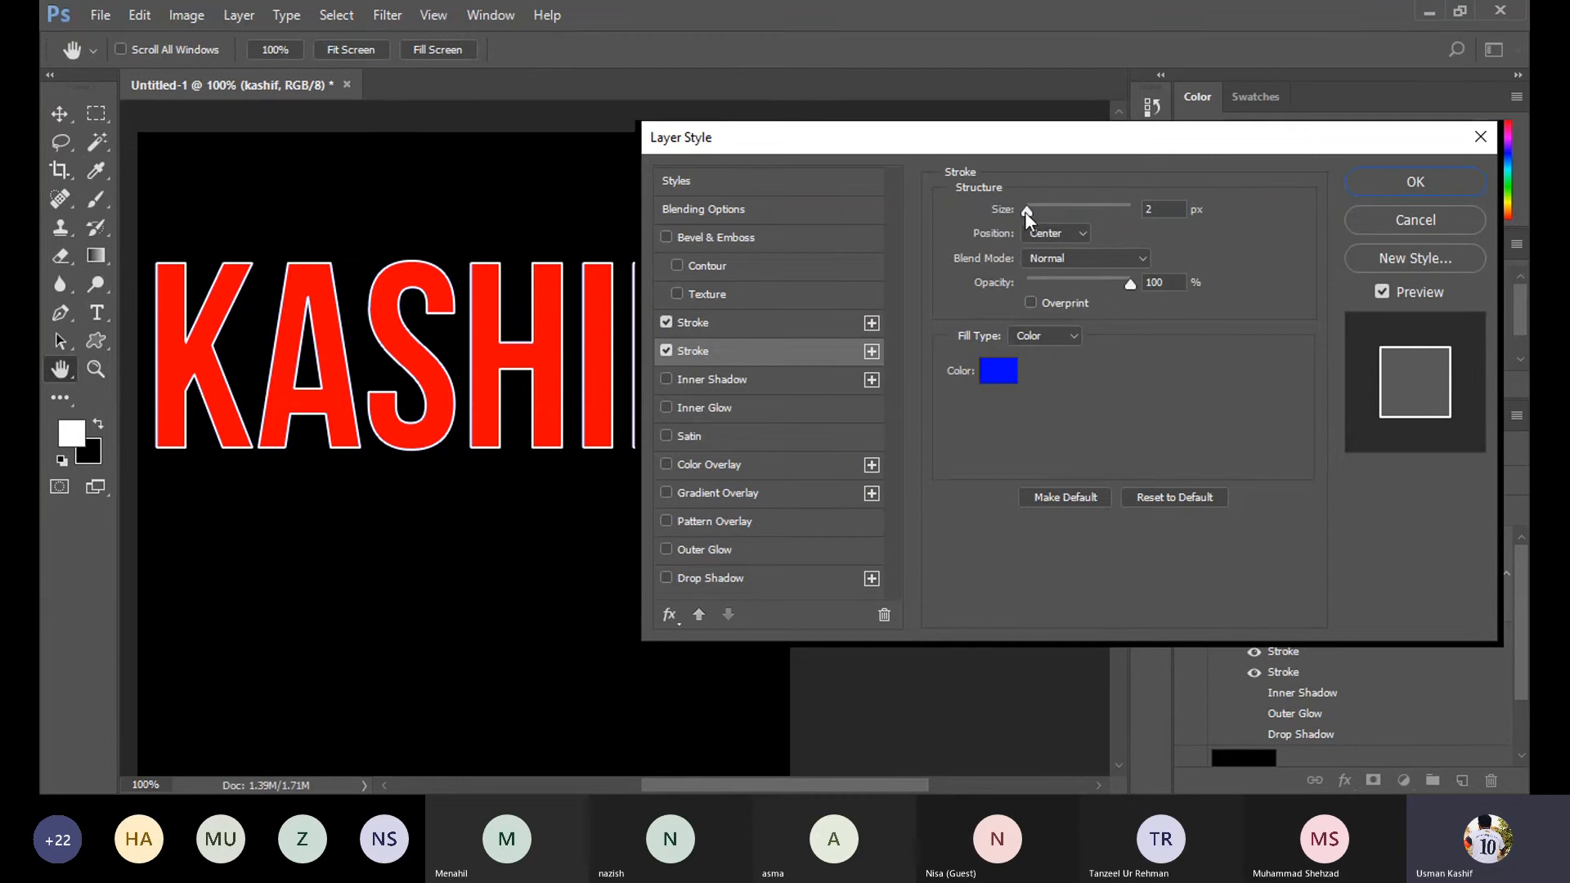
Set the blue stroke's size to 6 px and its position to Outside, and apply the layer style.
left_click_drag(1027, 212, 1032, 212)
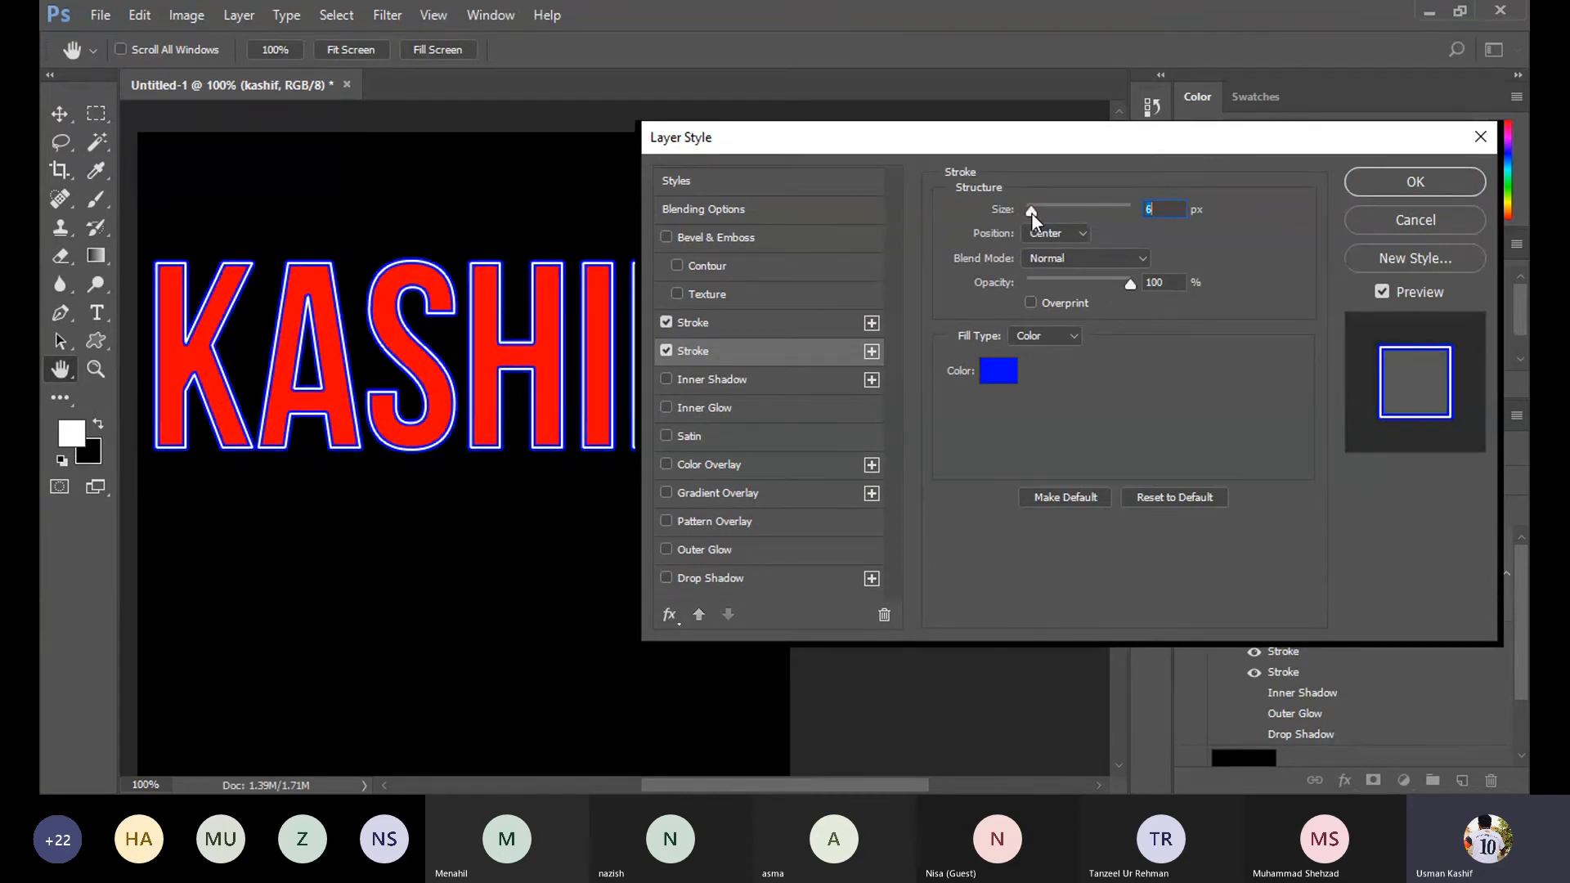
left_click(1037, 229)
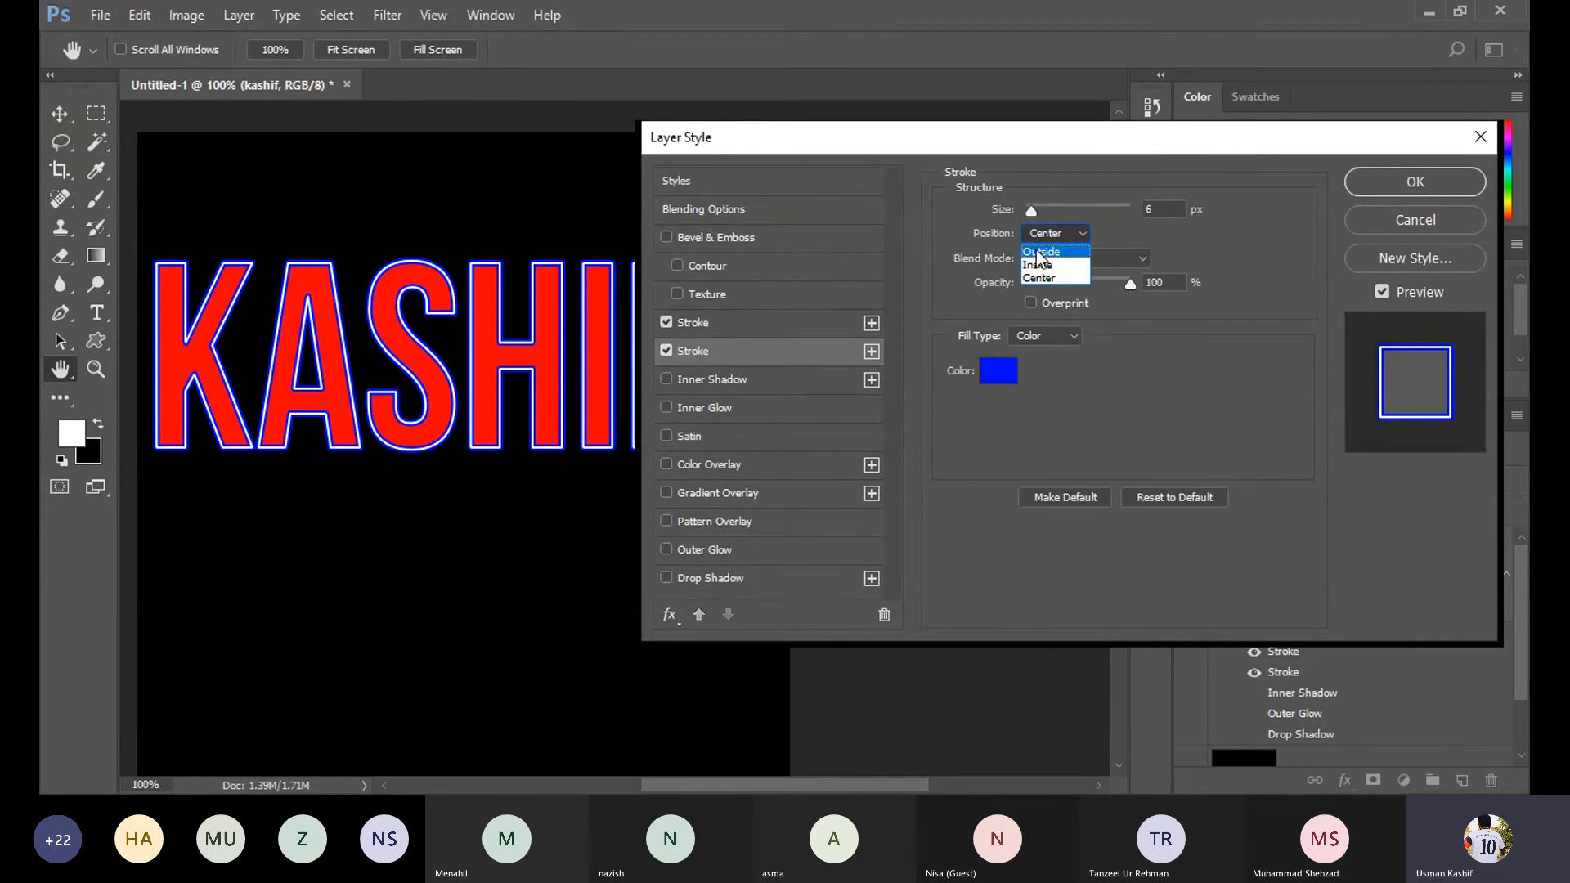
left_click(1037, 249)
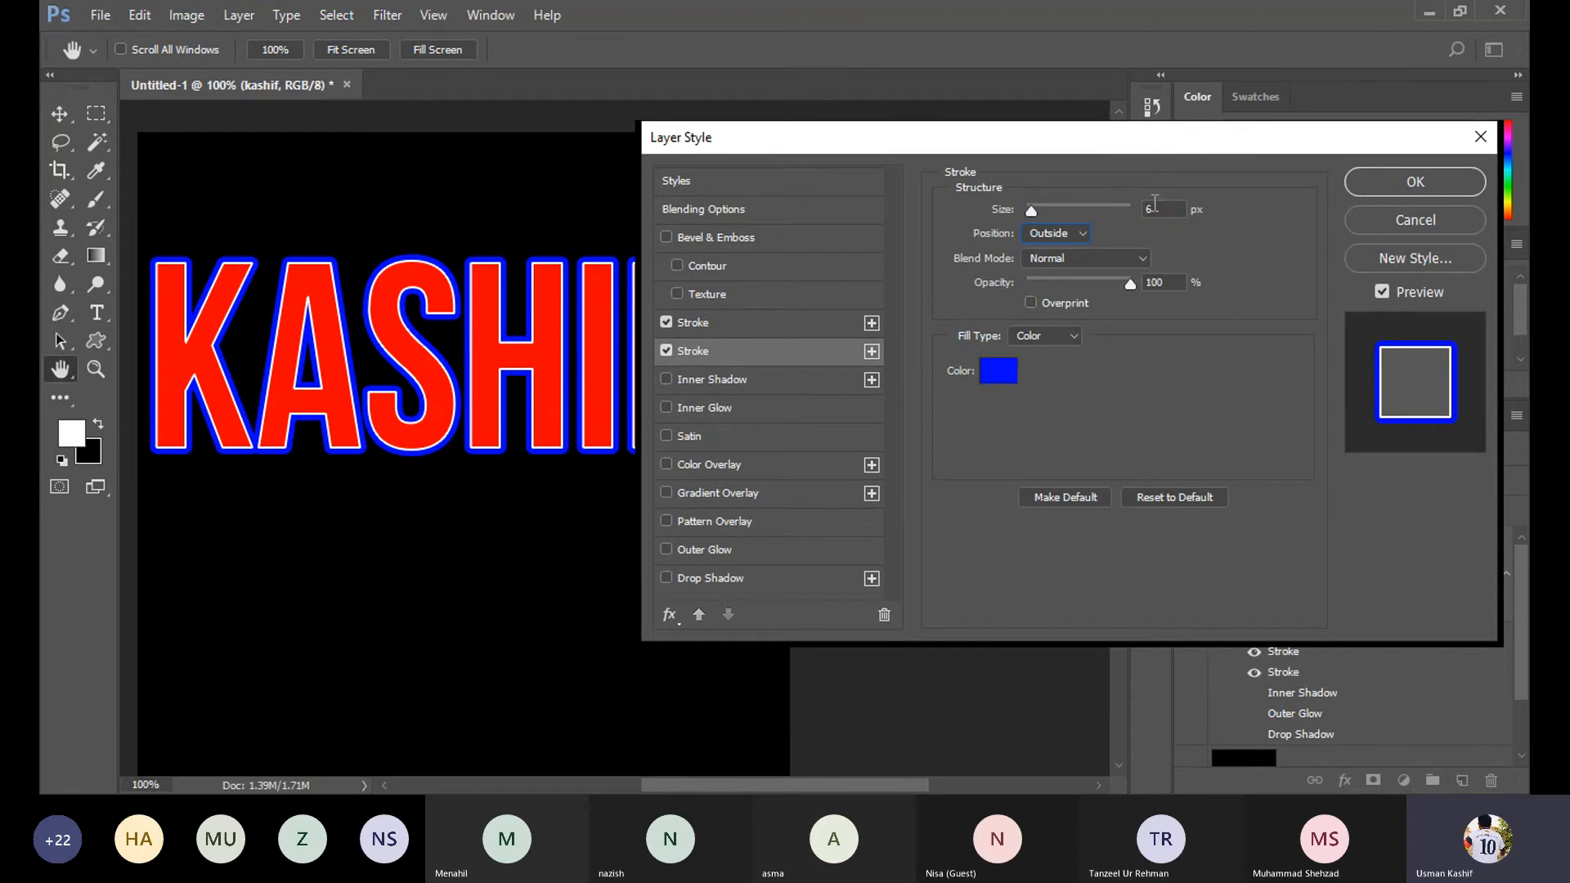
key("Return")
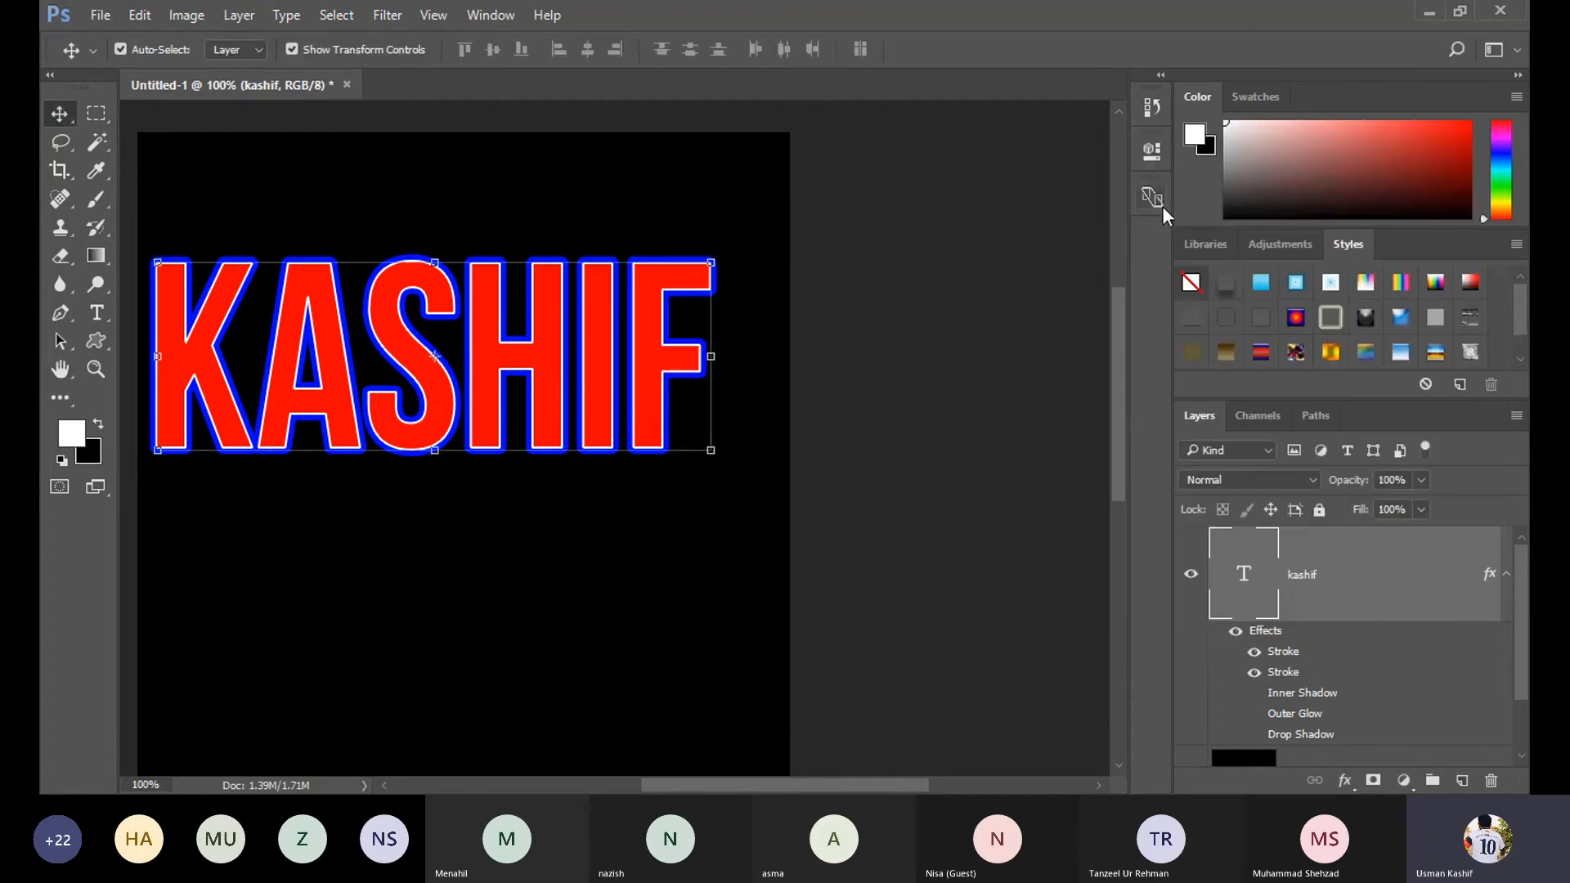
Delete the blue stroke from the text layer's style and set the white stroke's size to 5 px.
left_click(1063, 370)
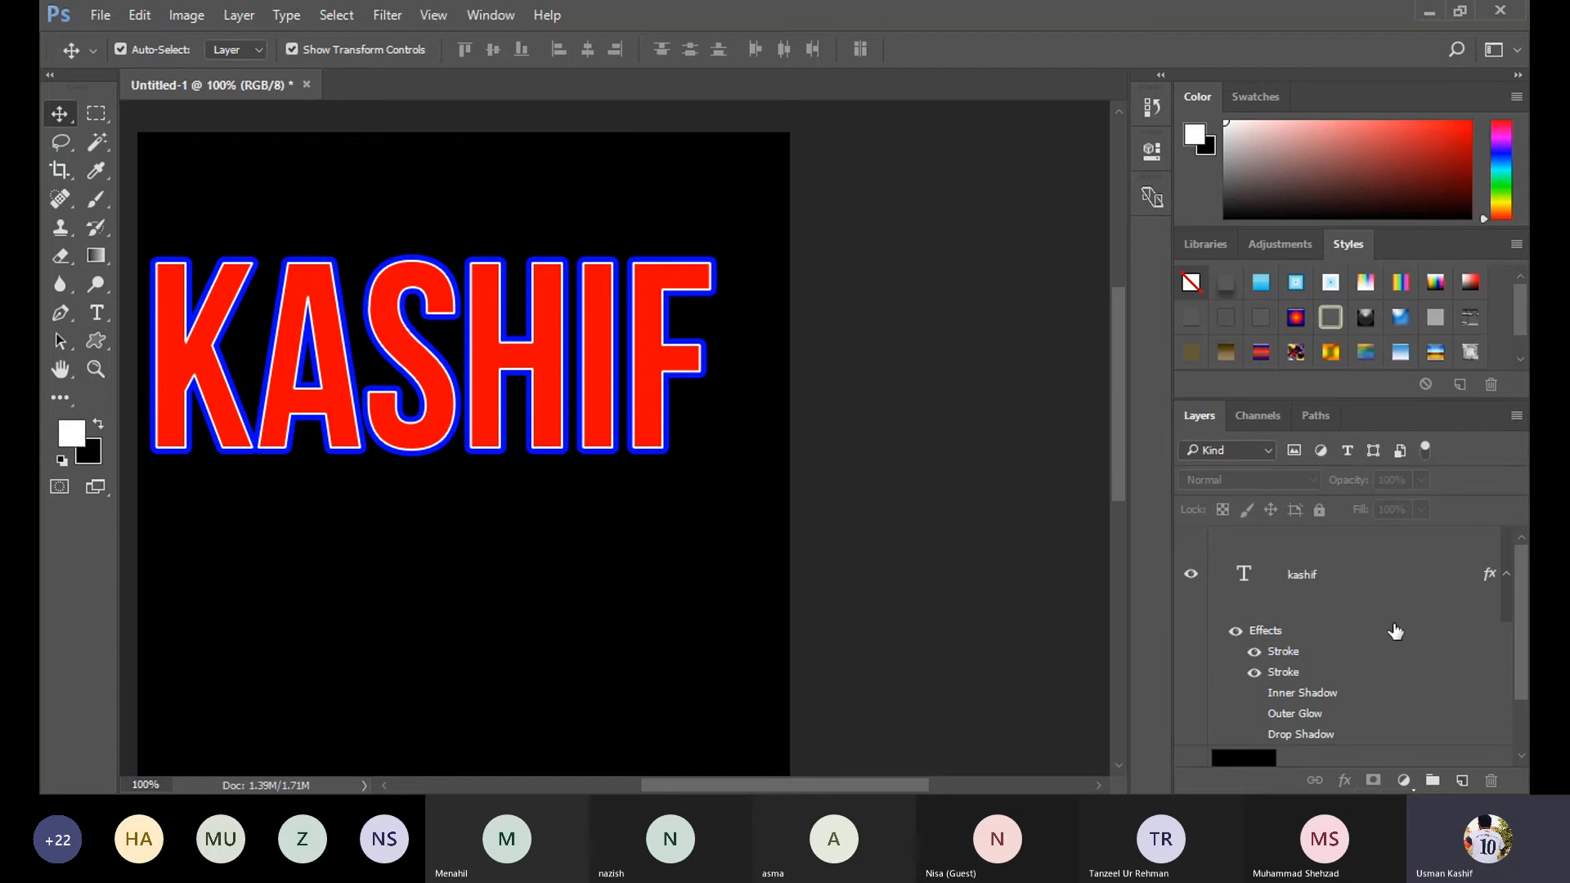
left_click(1374, 587)
double_click(1374, 587)
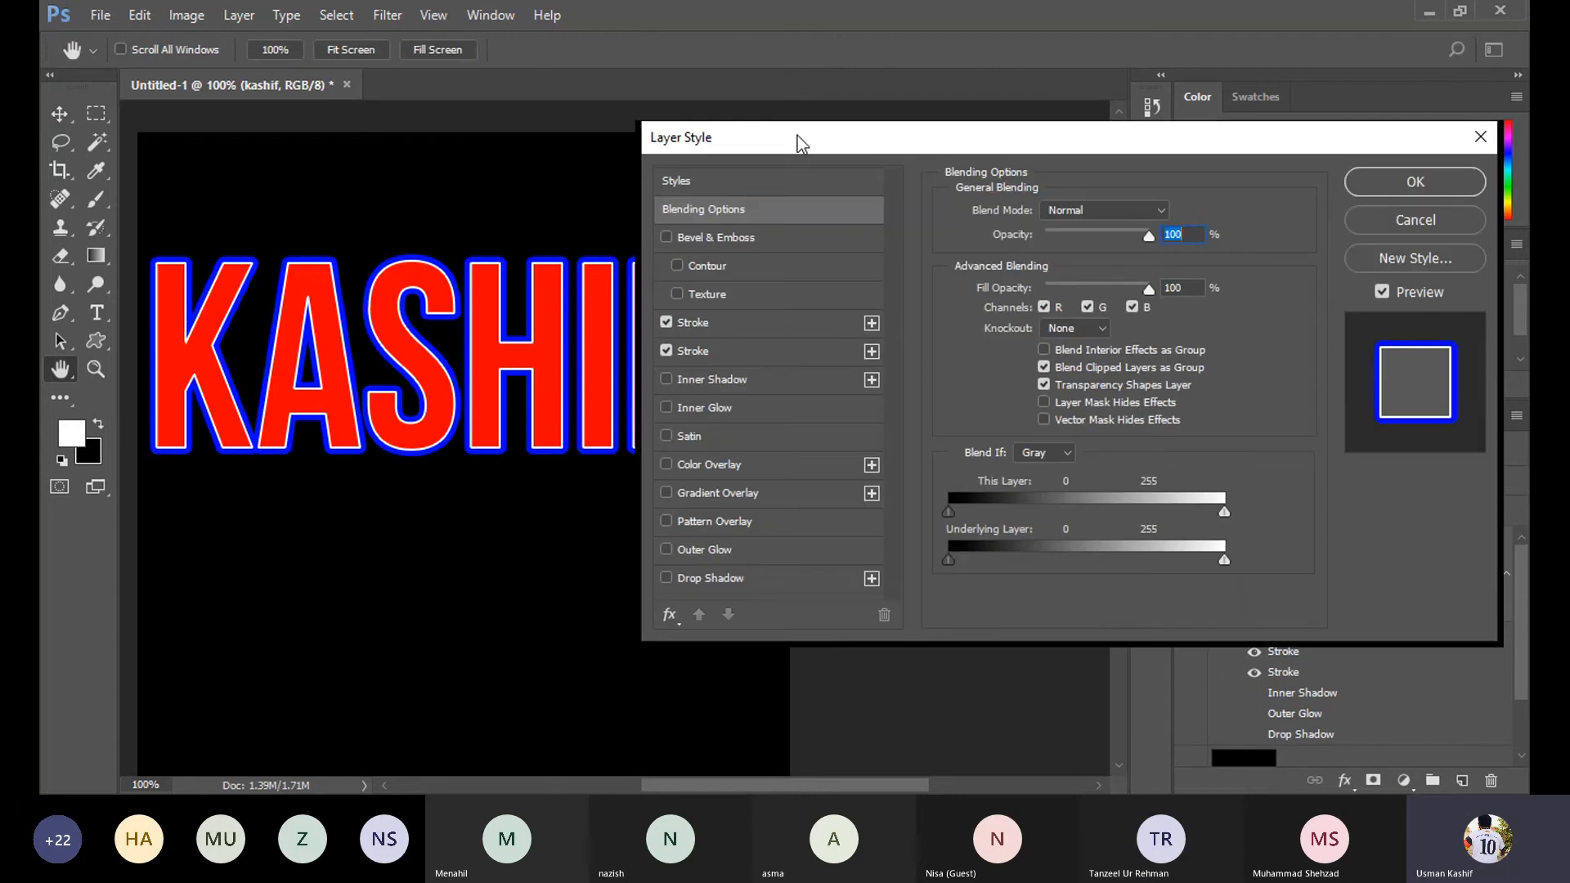
left_click_drag(798, 136, 960, 166)
left_click(891, 353)
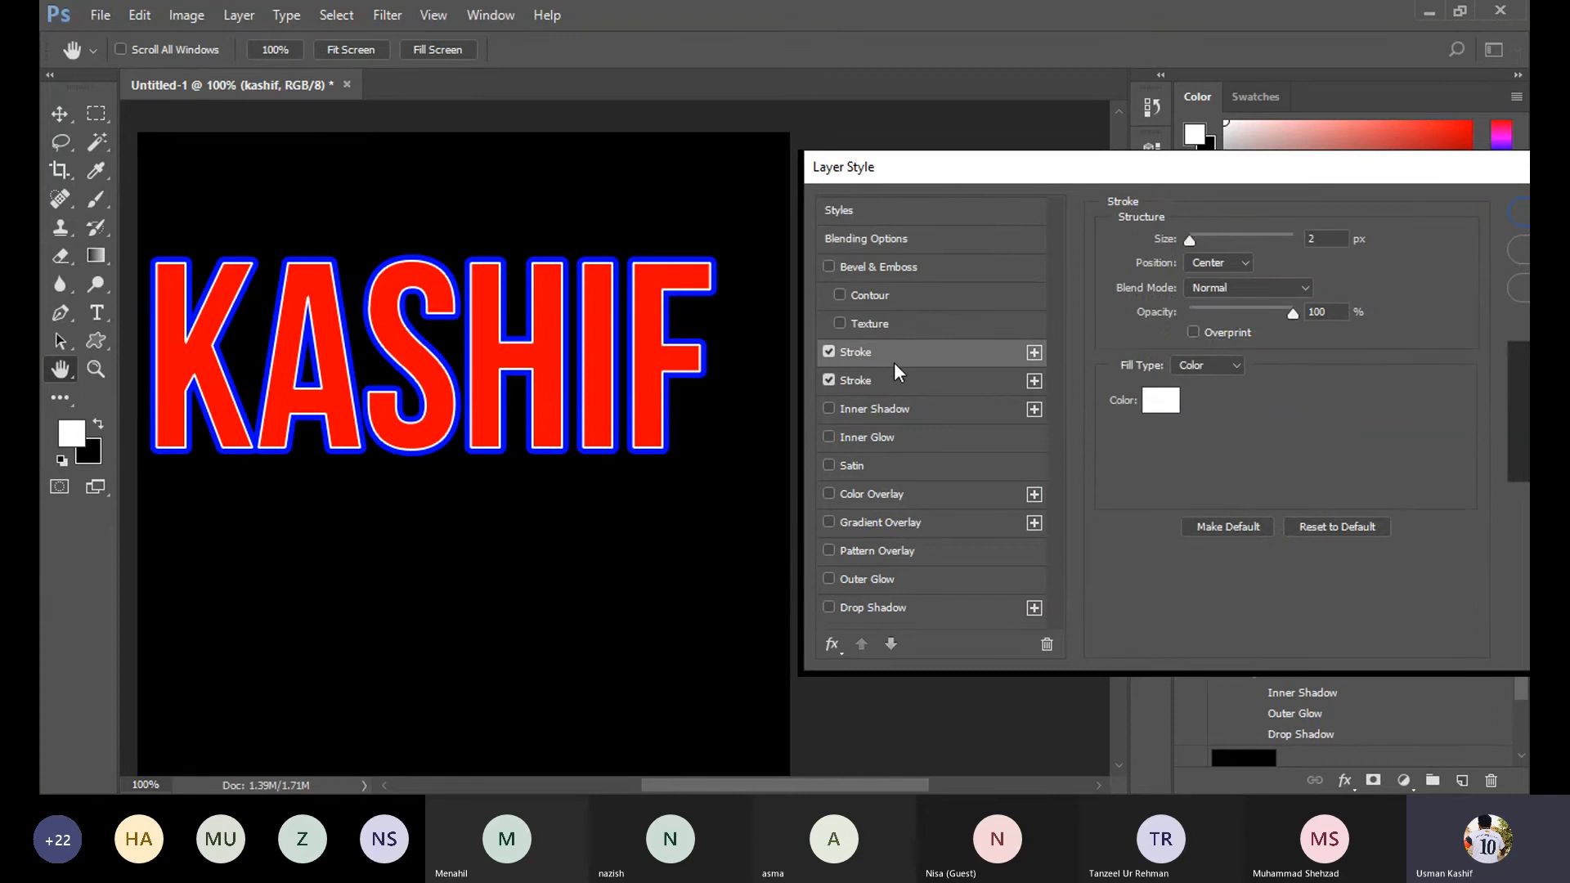
left_click(899, 380)
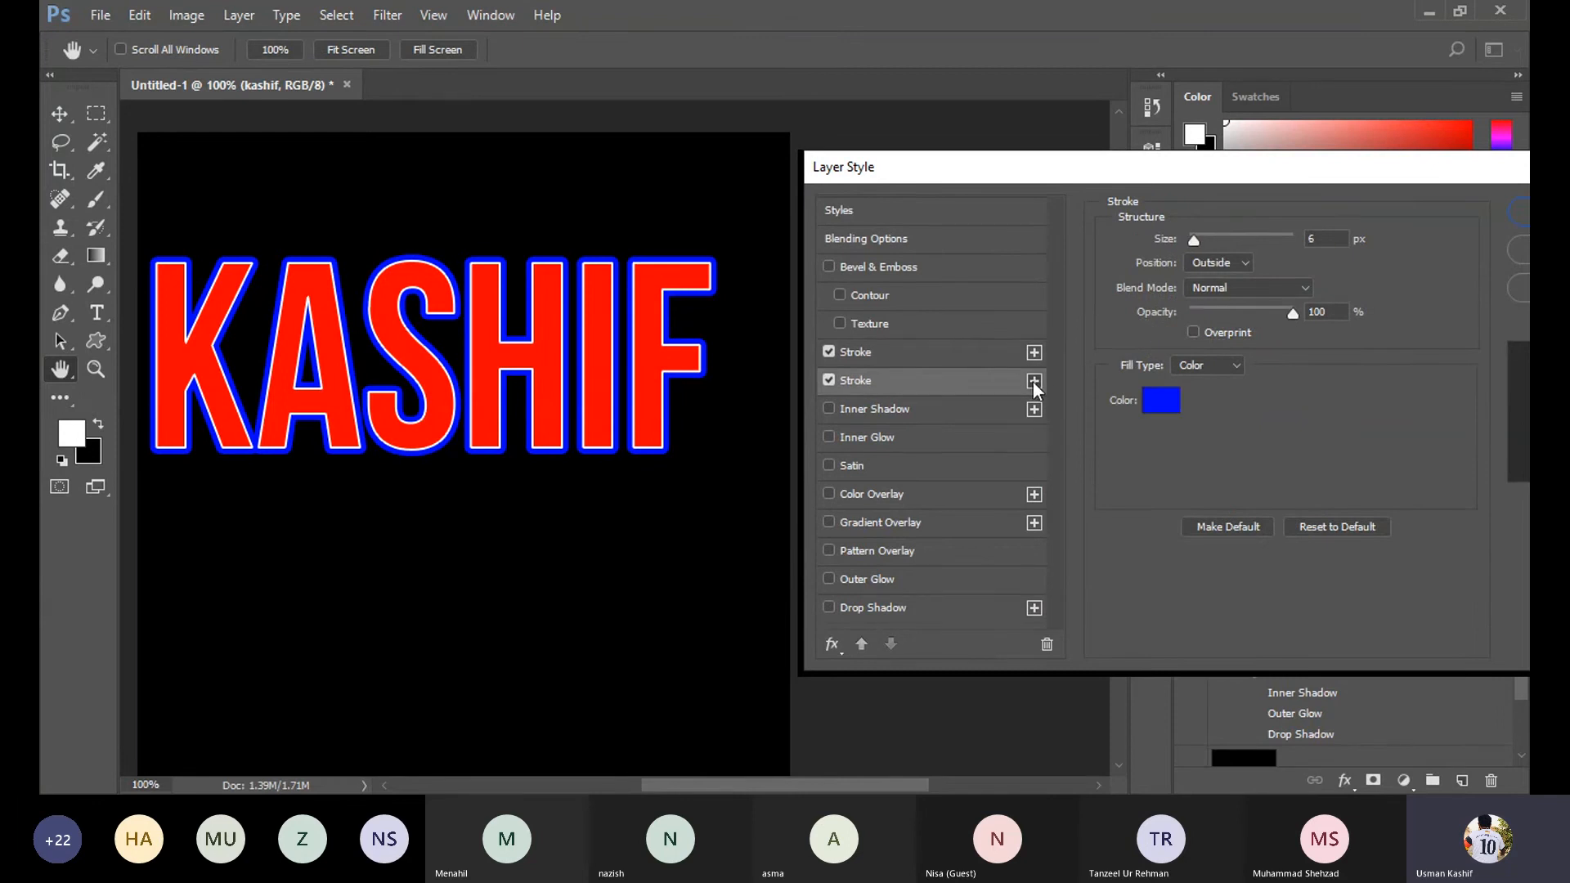
left_click(1046, 644)
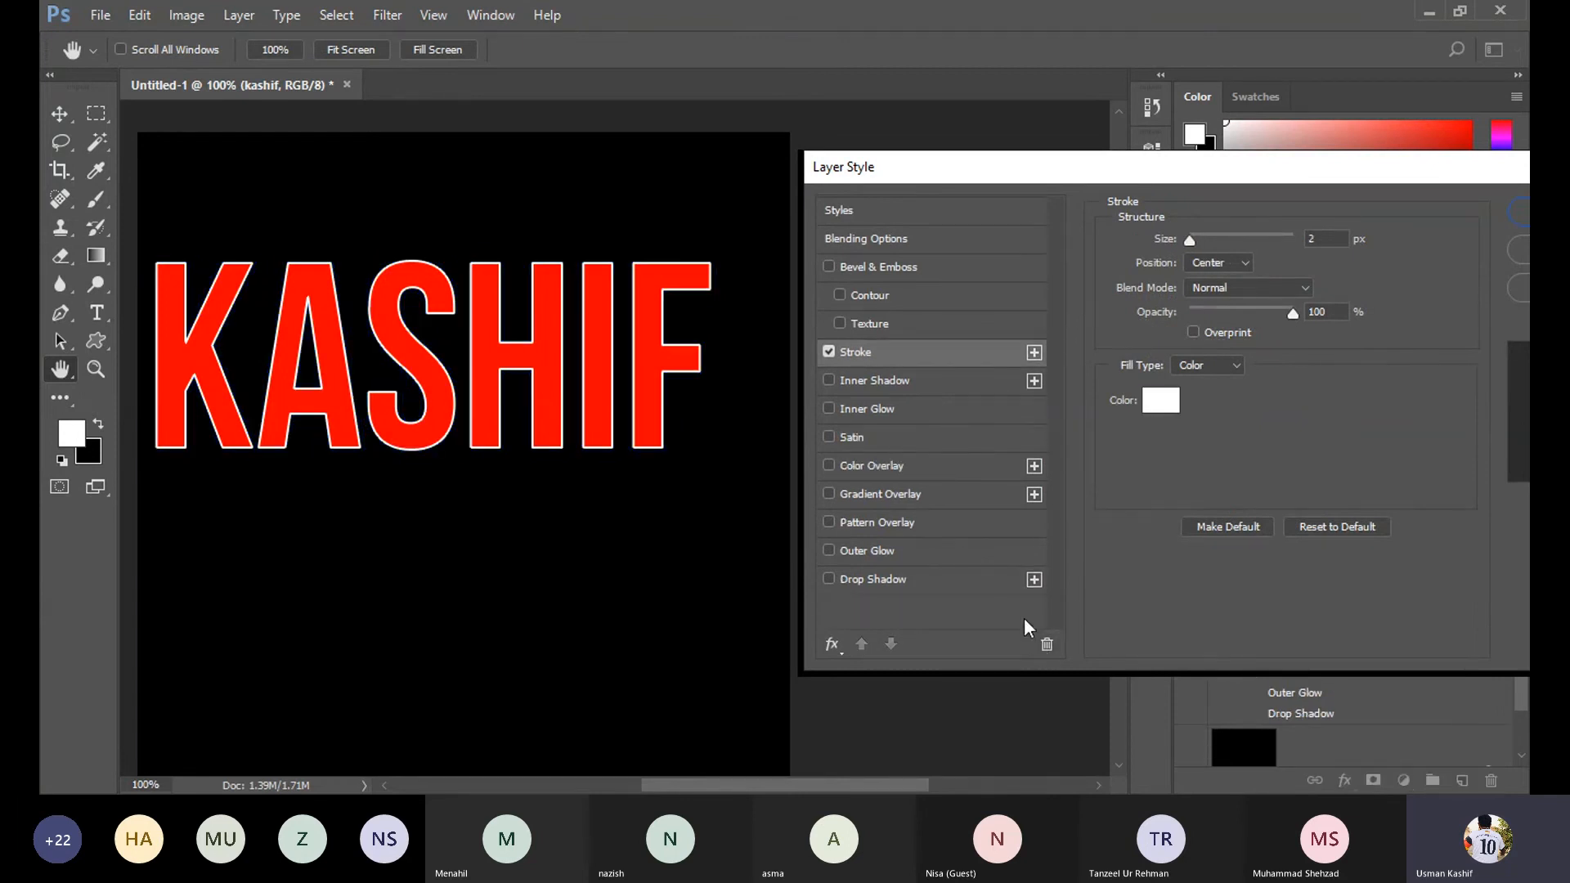
left_click(1194, 239)
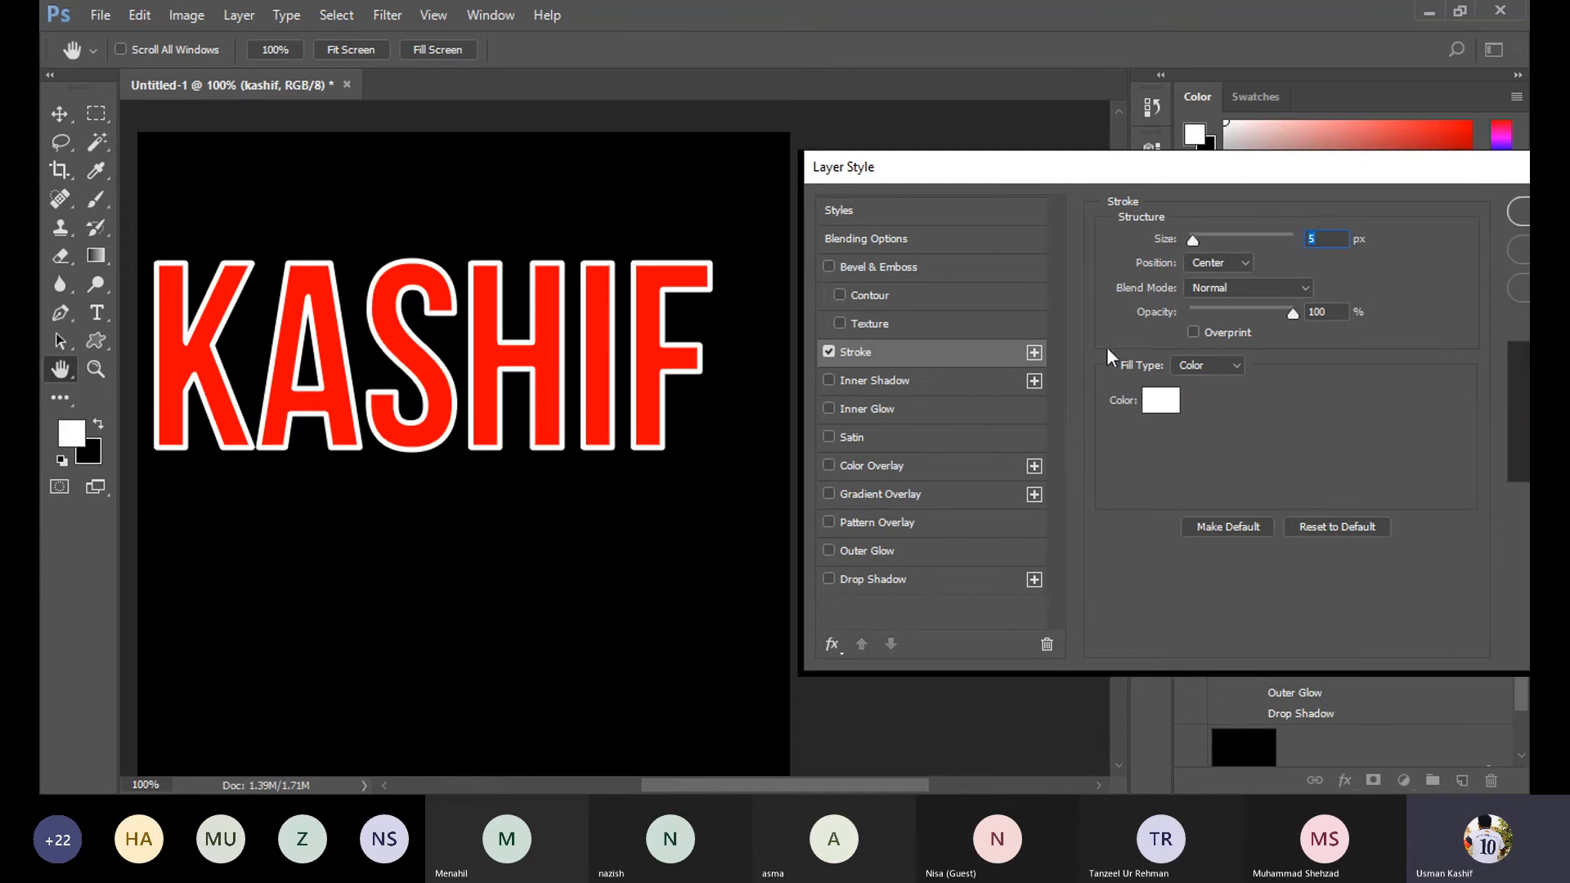
Try a gradient fill on the text's stroke, comparing the rainbow preset with the orange-yellow-orange preset.
left_click(1217, 367)
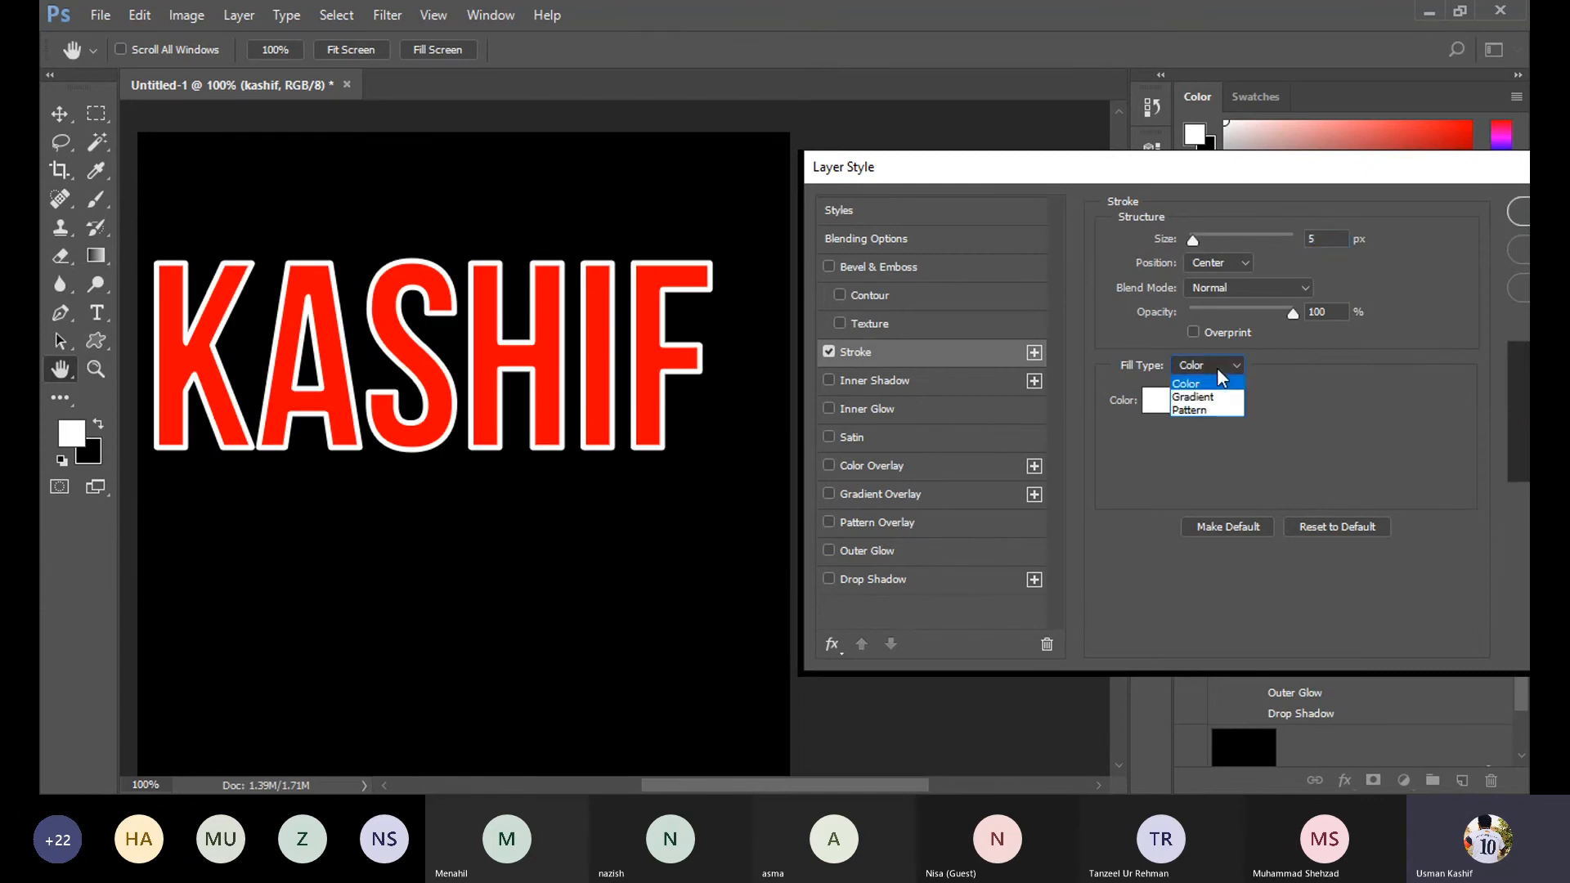
left_click(1199, 398)
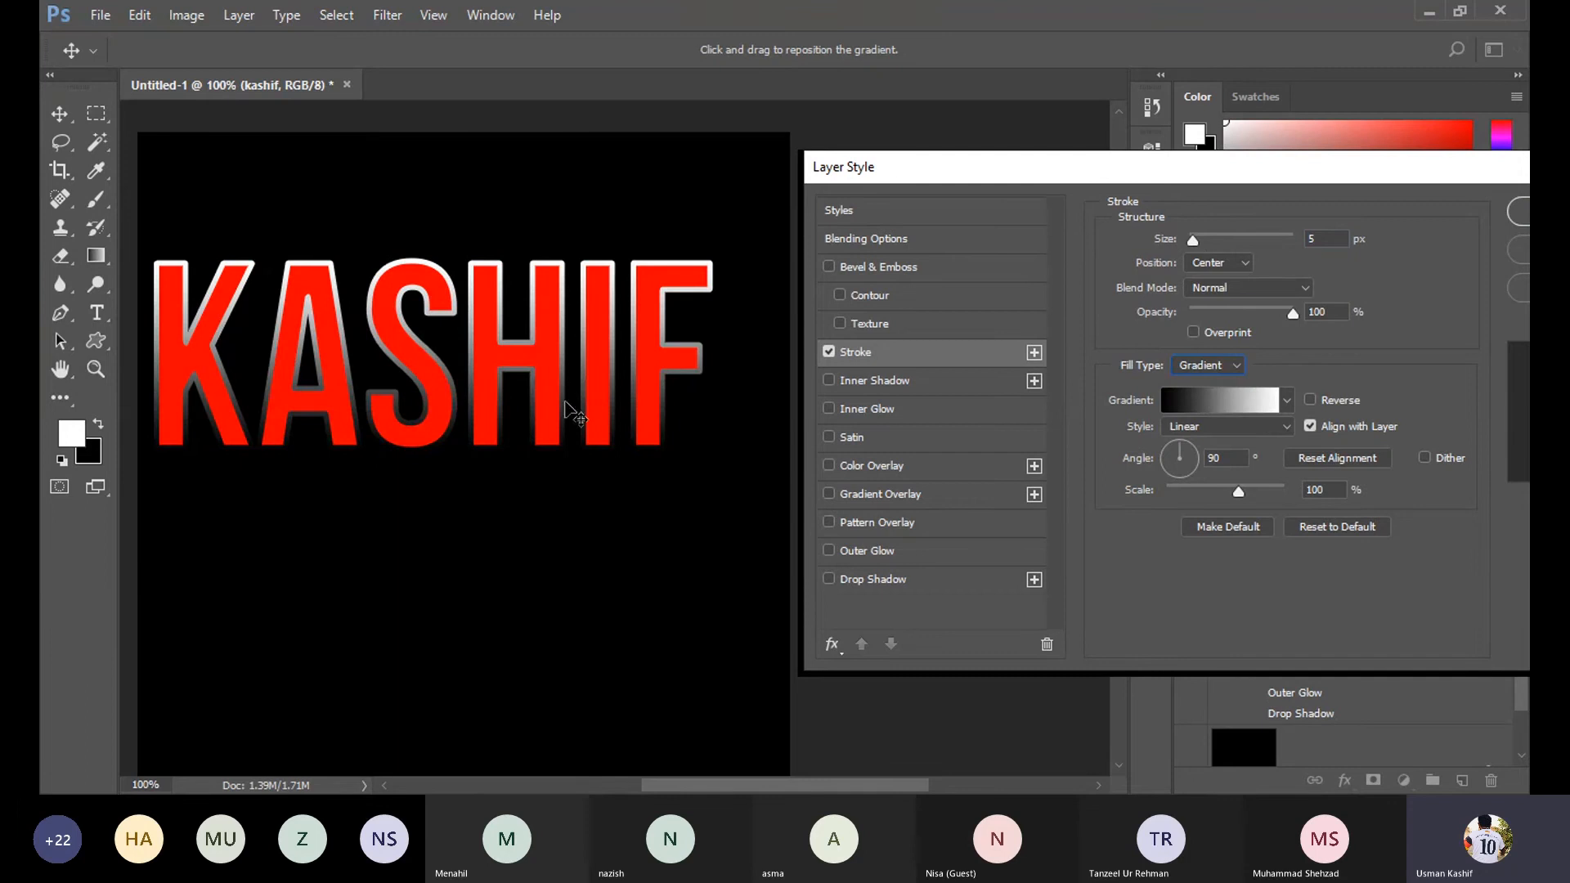
left_click(1287, 400)
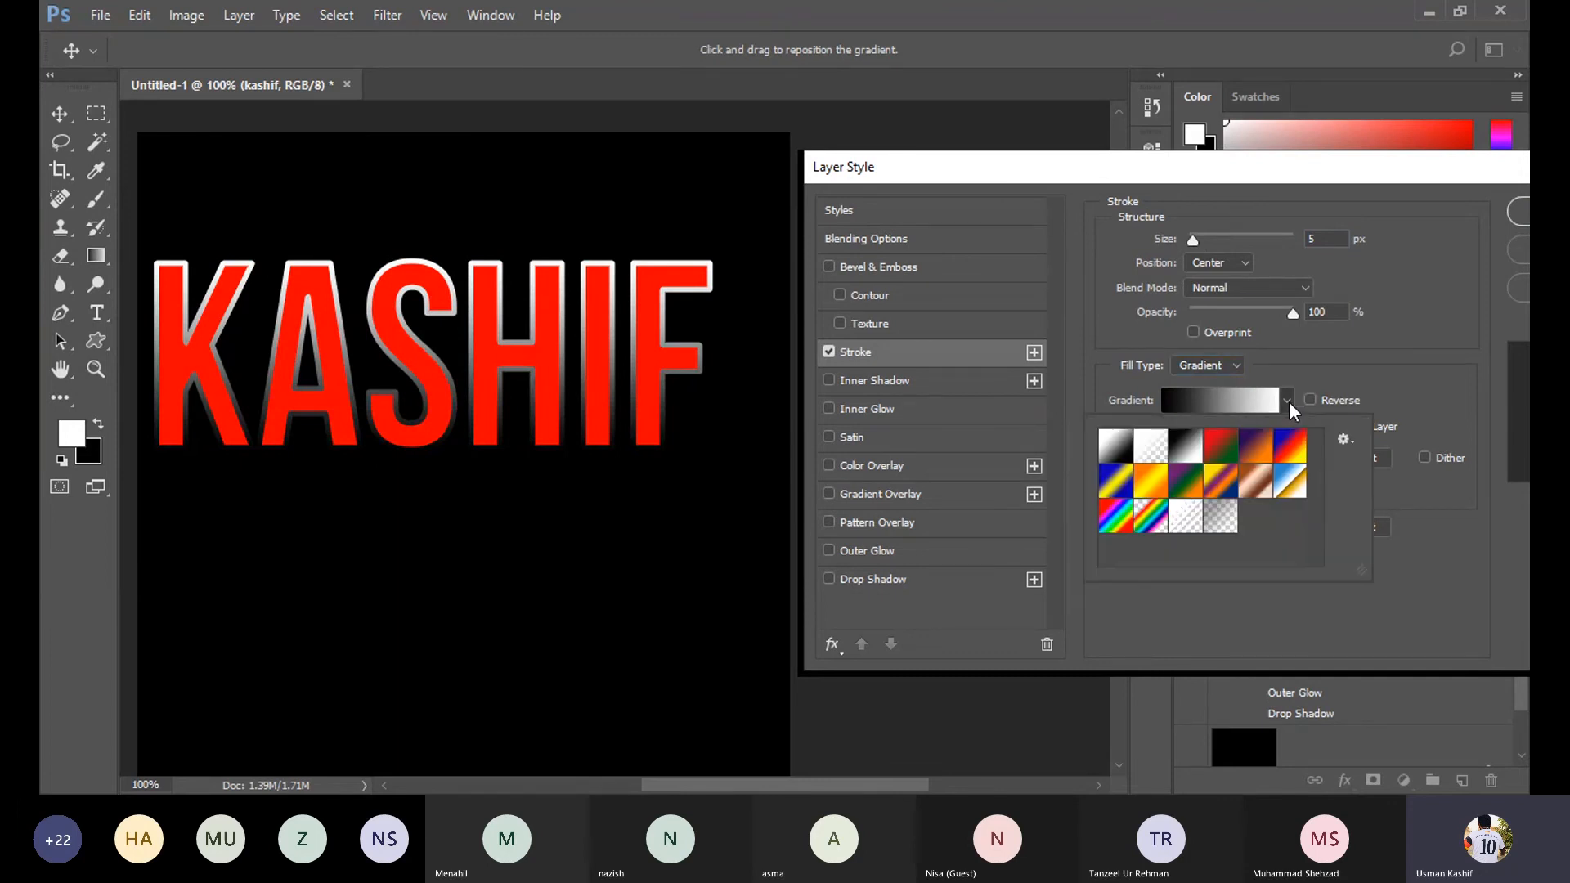
left_click(1146, 529)
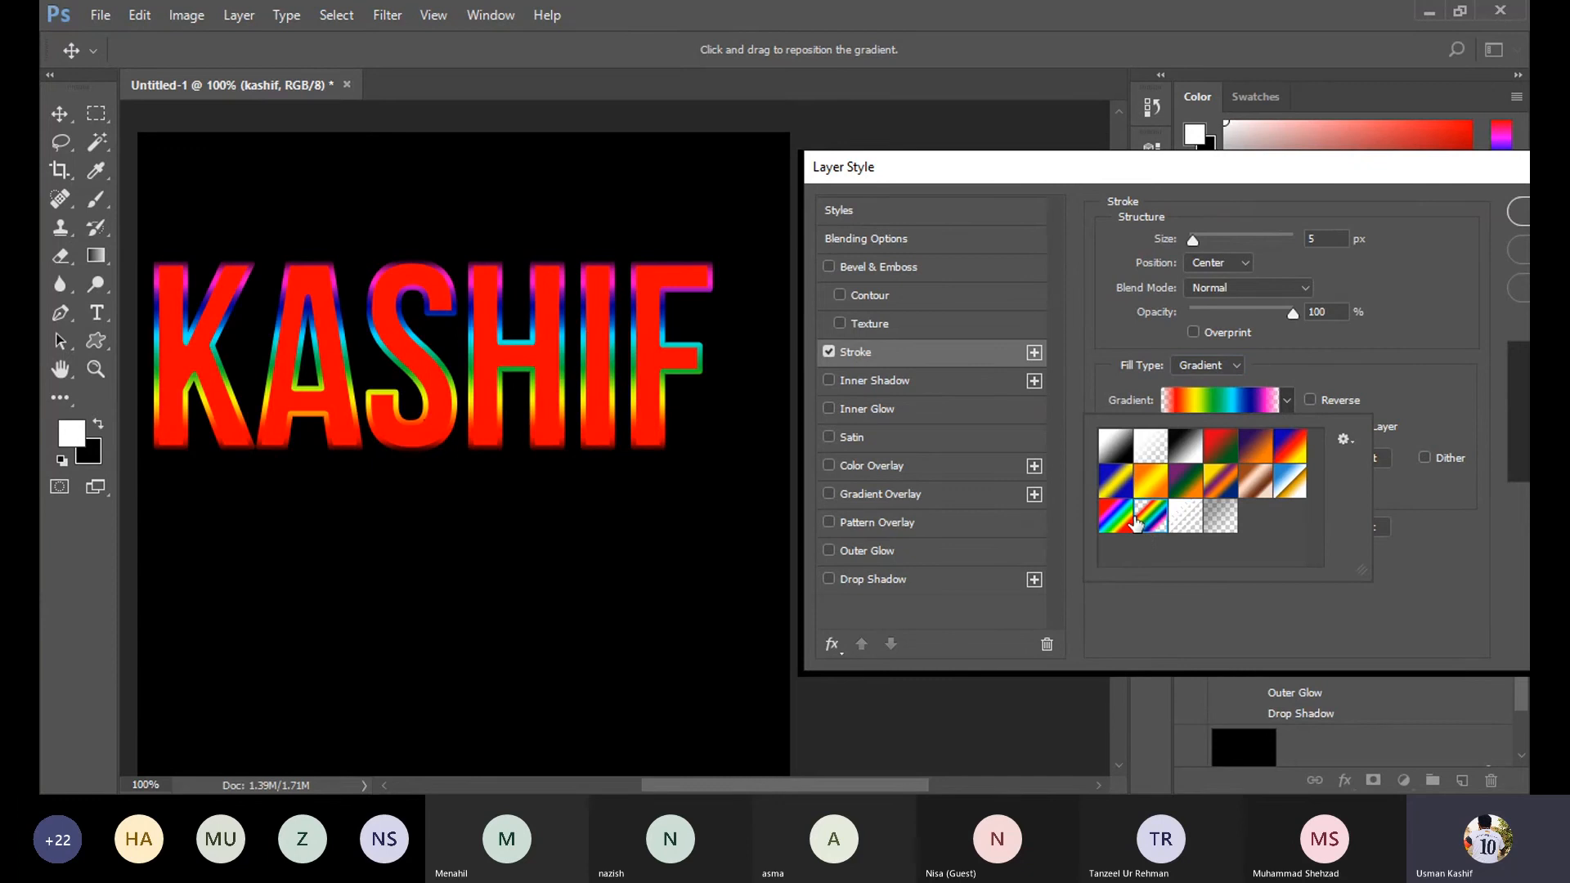
left_click(1148, 487)
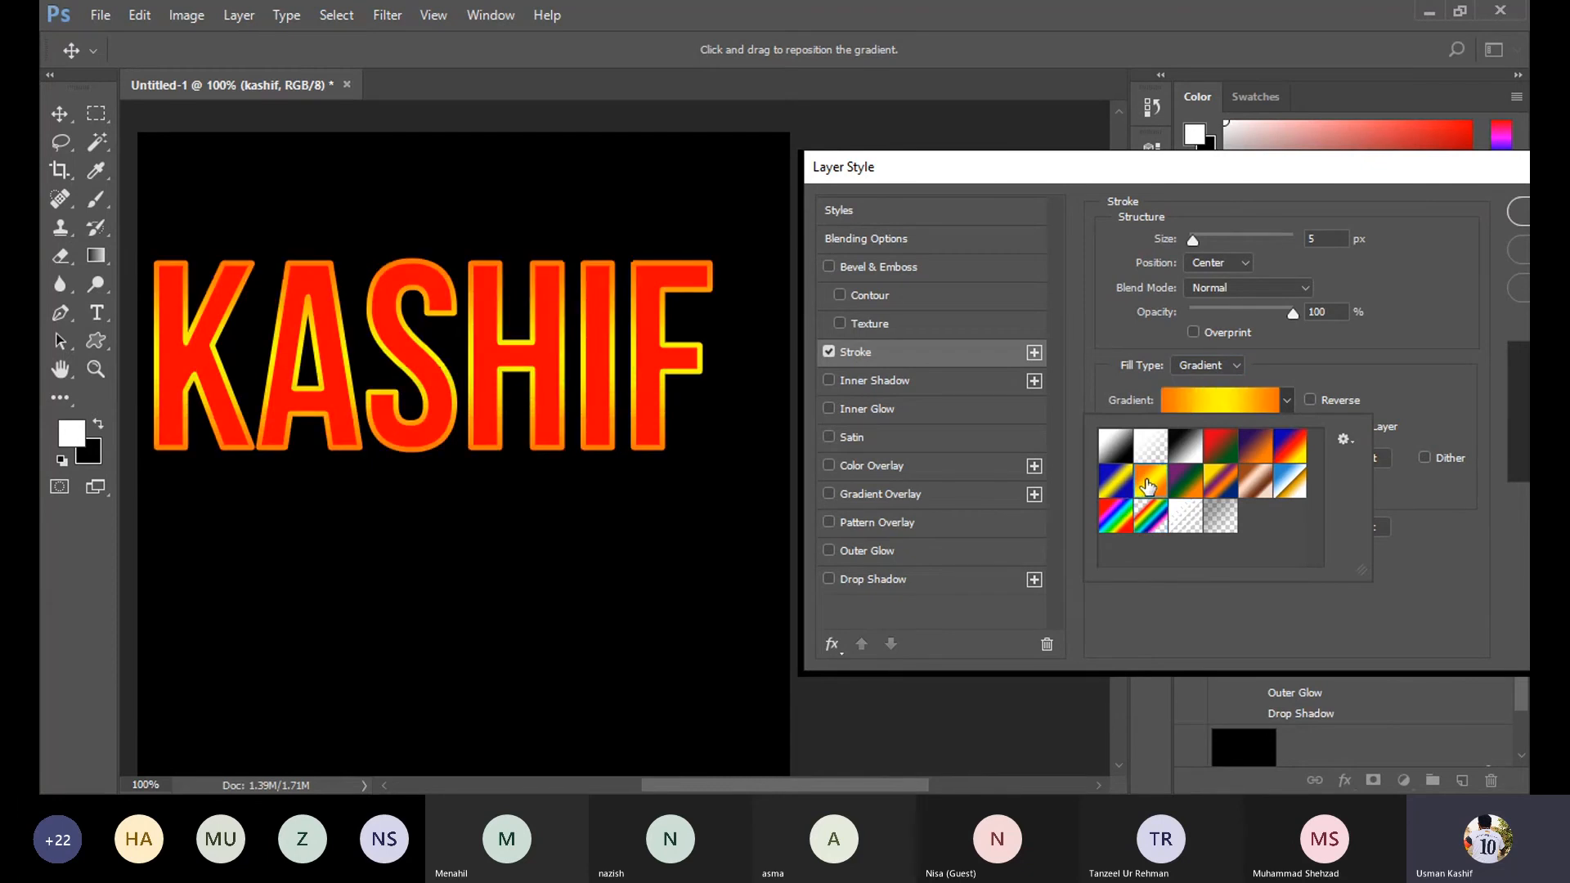
left_click(1352, 362)
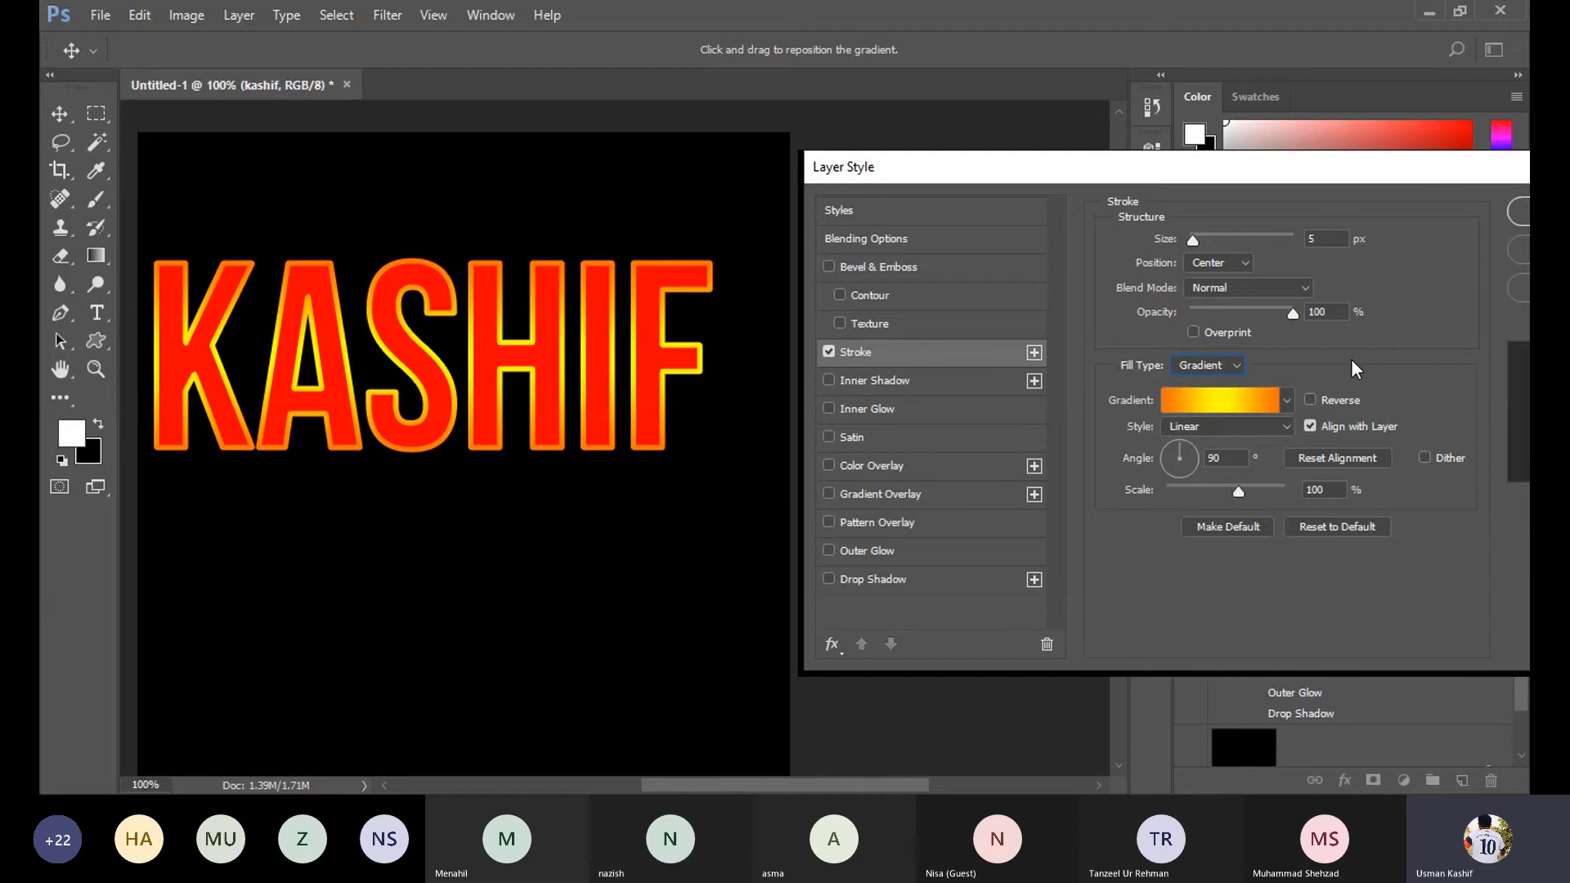
Change the stroke's fill type to Pattern and turn the Stroke effect off.
left_click(1233, 360)
left_click(1197, 408)
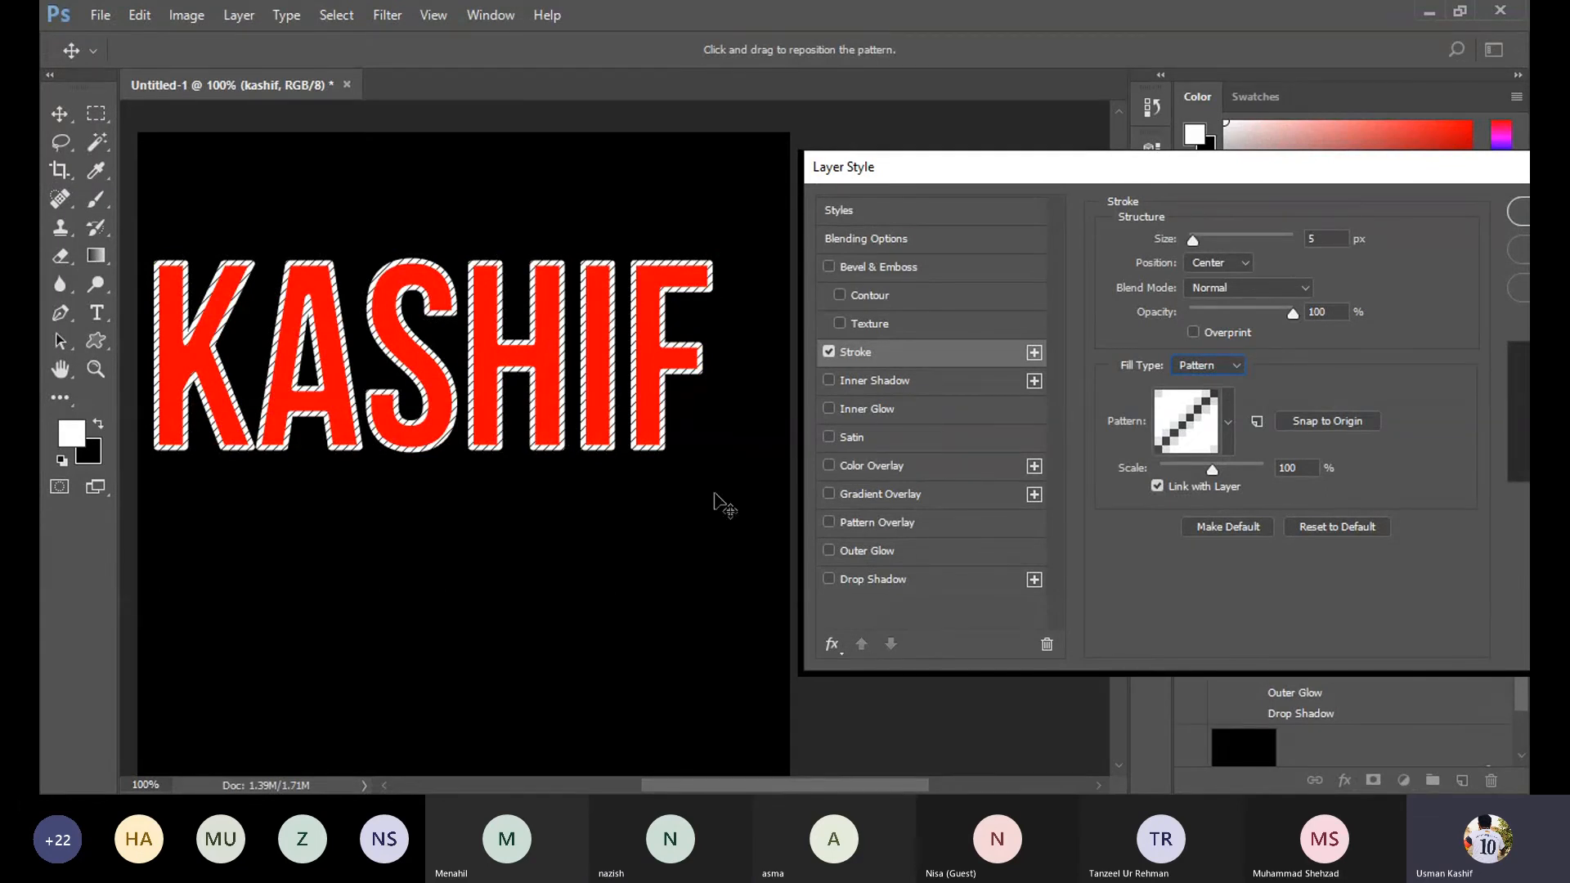
left_click(829, 351)
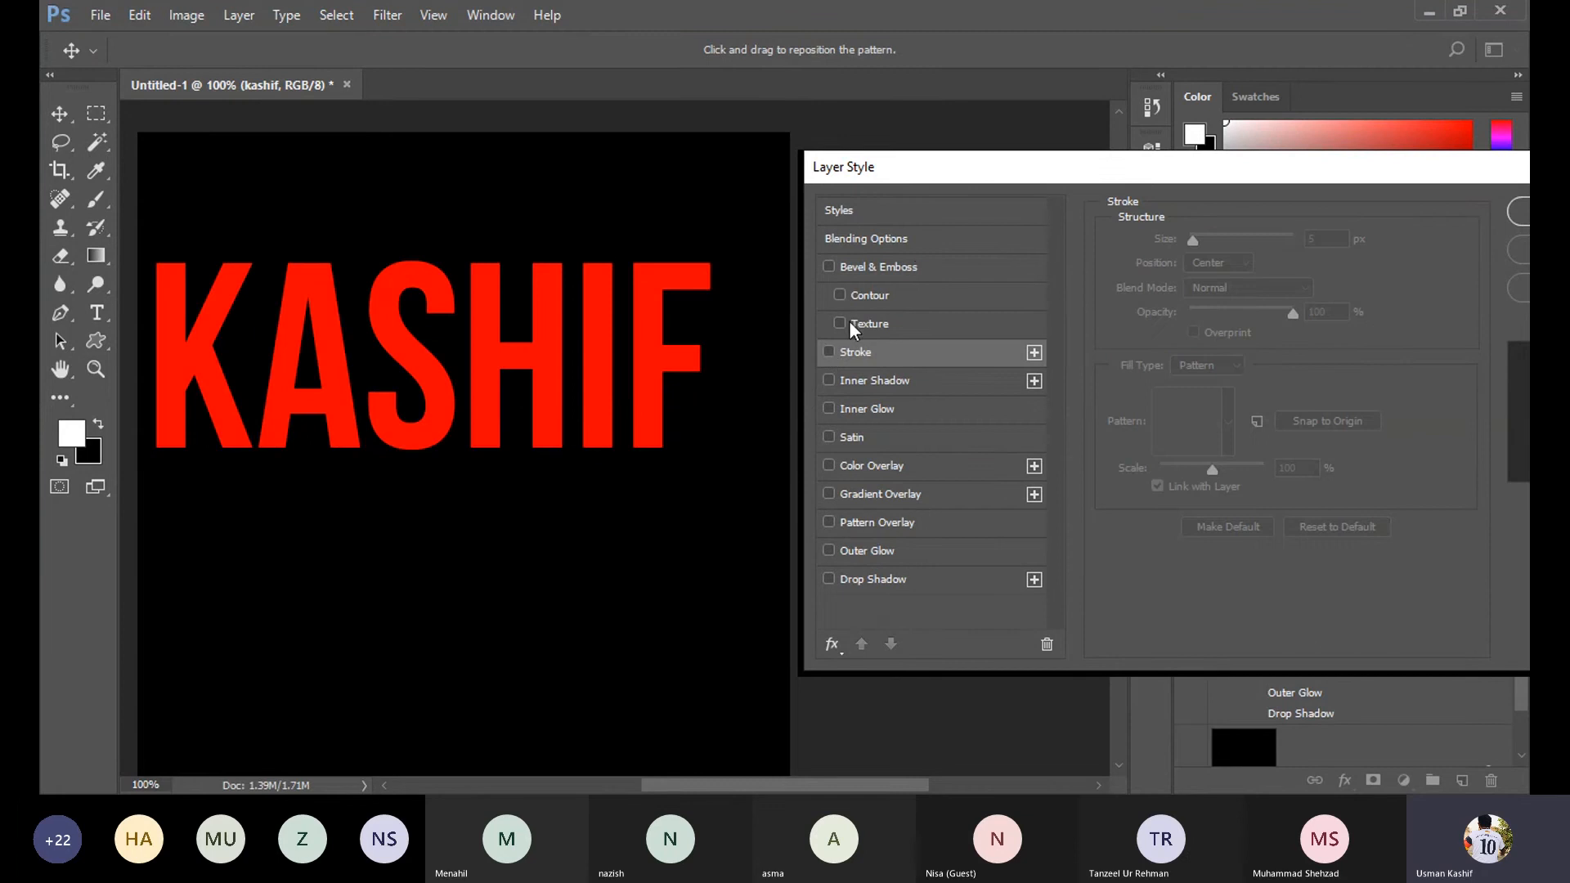
Enable Bevel & Emboss without Contour on the text, with size 18 px, soften 3 px and depth 917%.
left_click(921, 268)
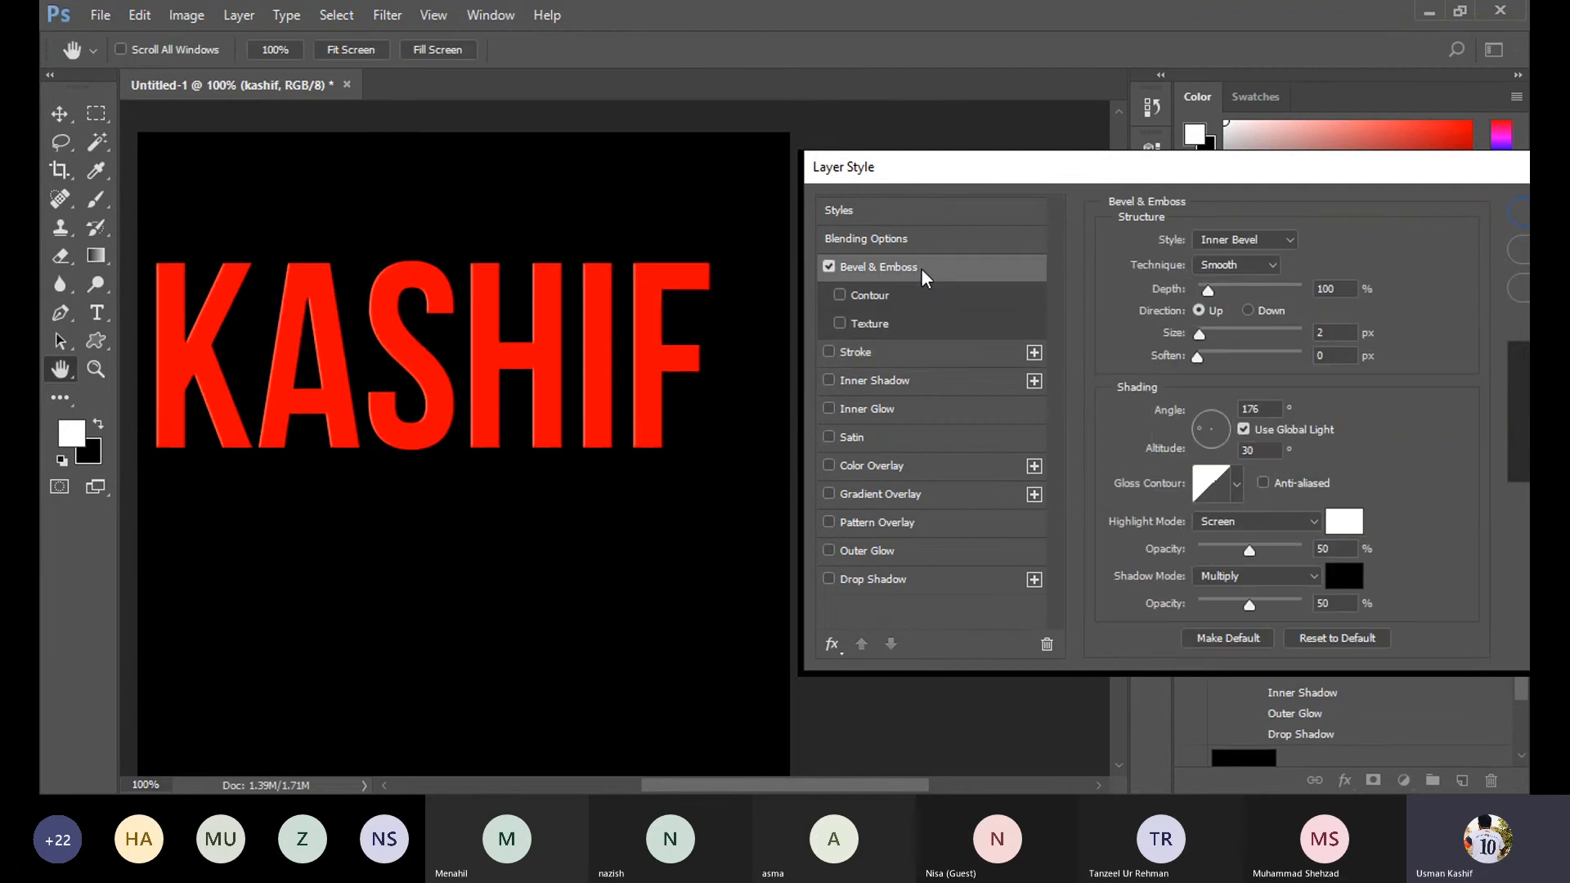
left_click(923, 303)
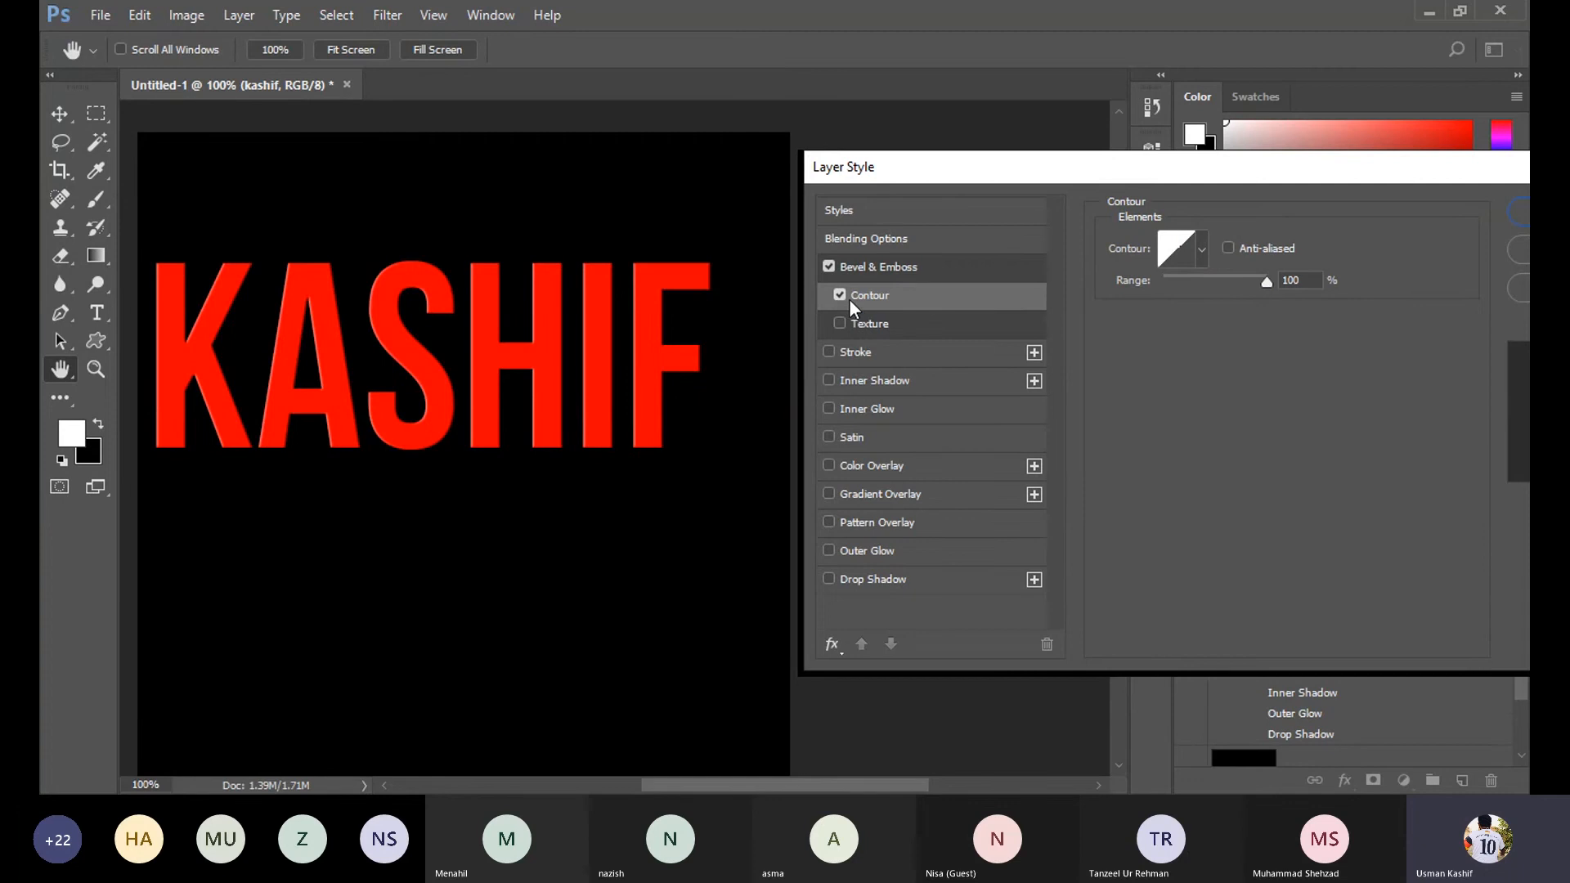
left_click(838, 301)
left_click(929, 263)
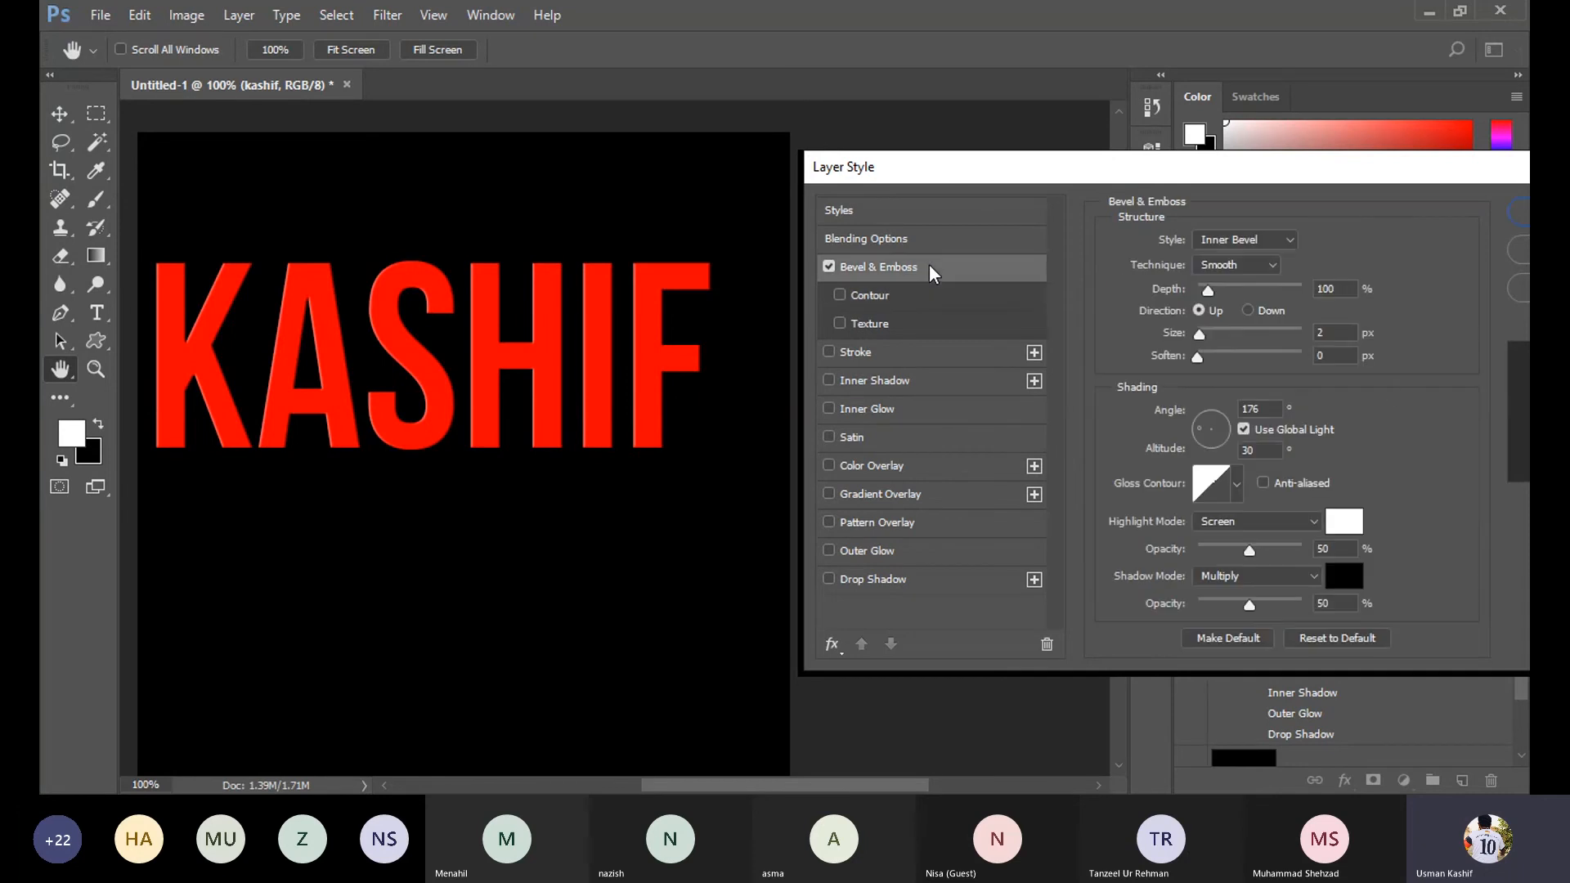
left_click_drag(1200, 335, 1212, 336)
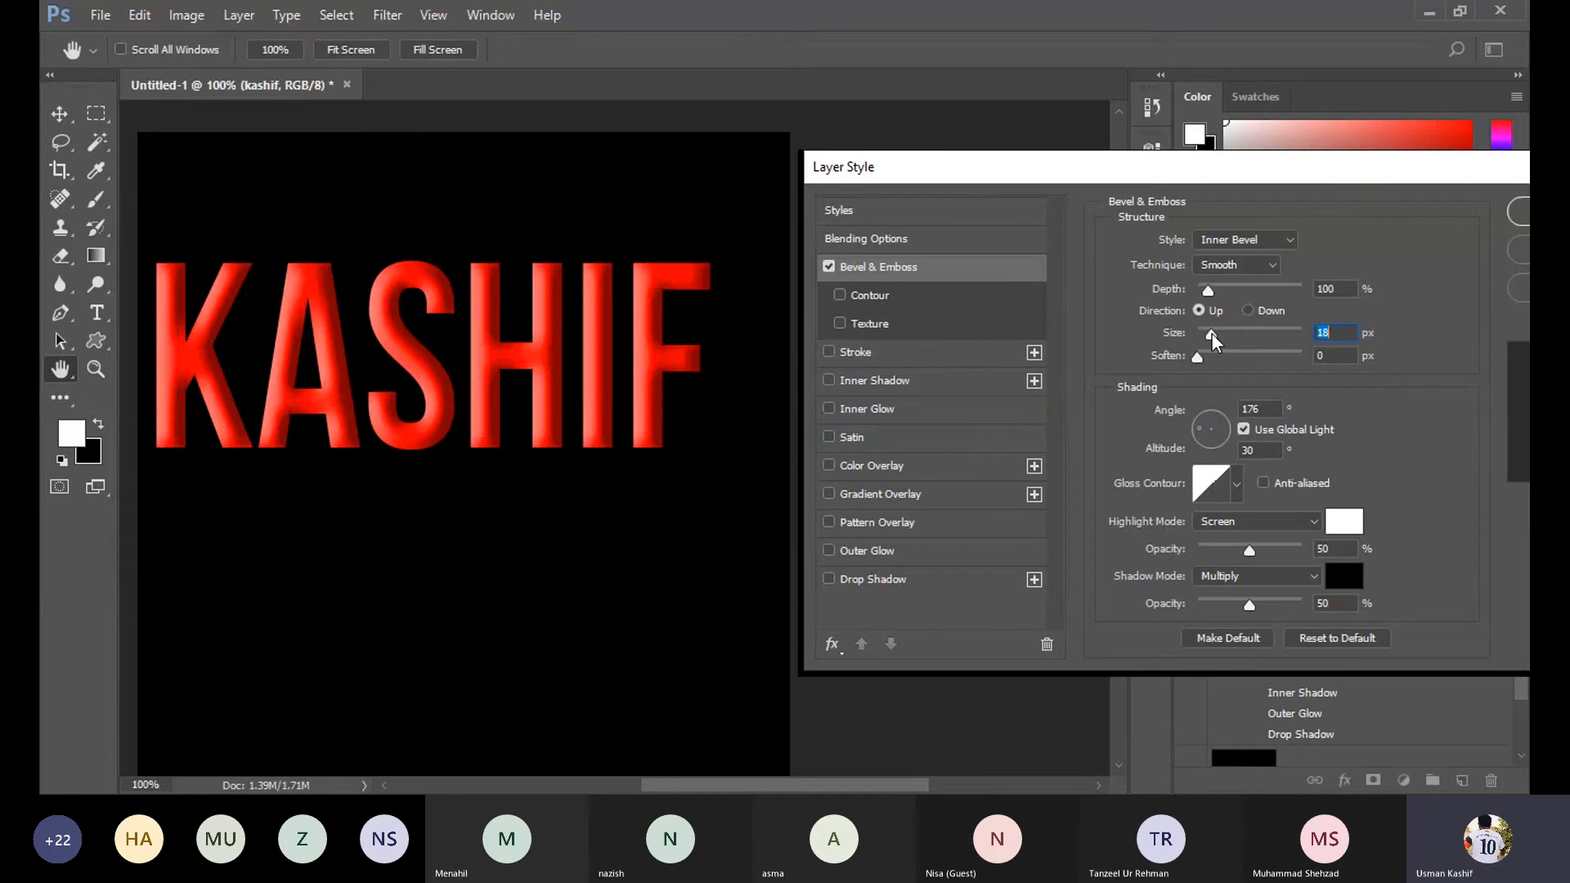
left_click_drag(1197, 358, 1215, 358)
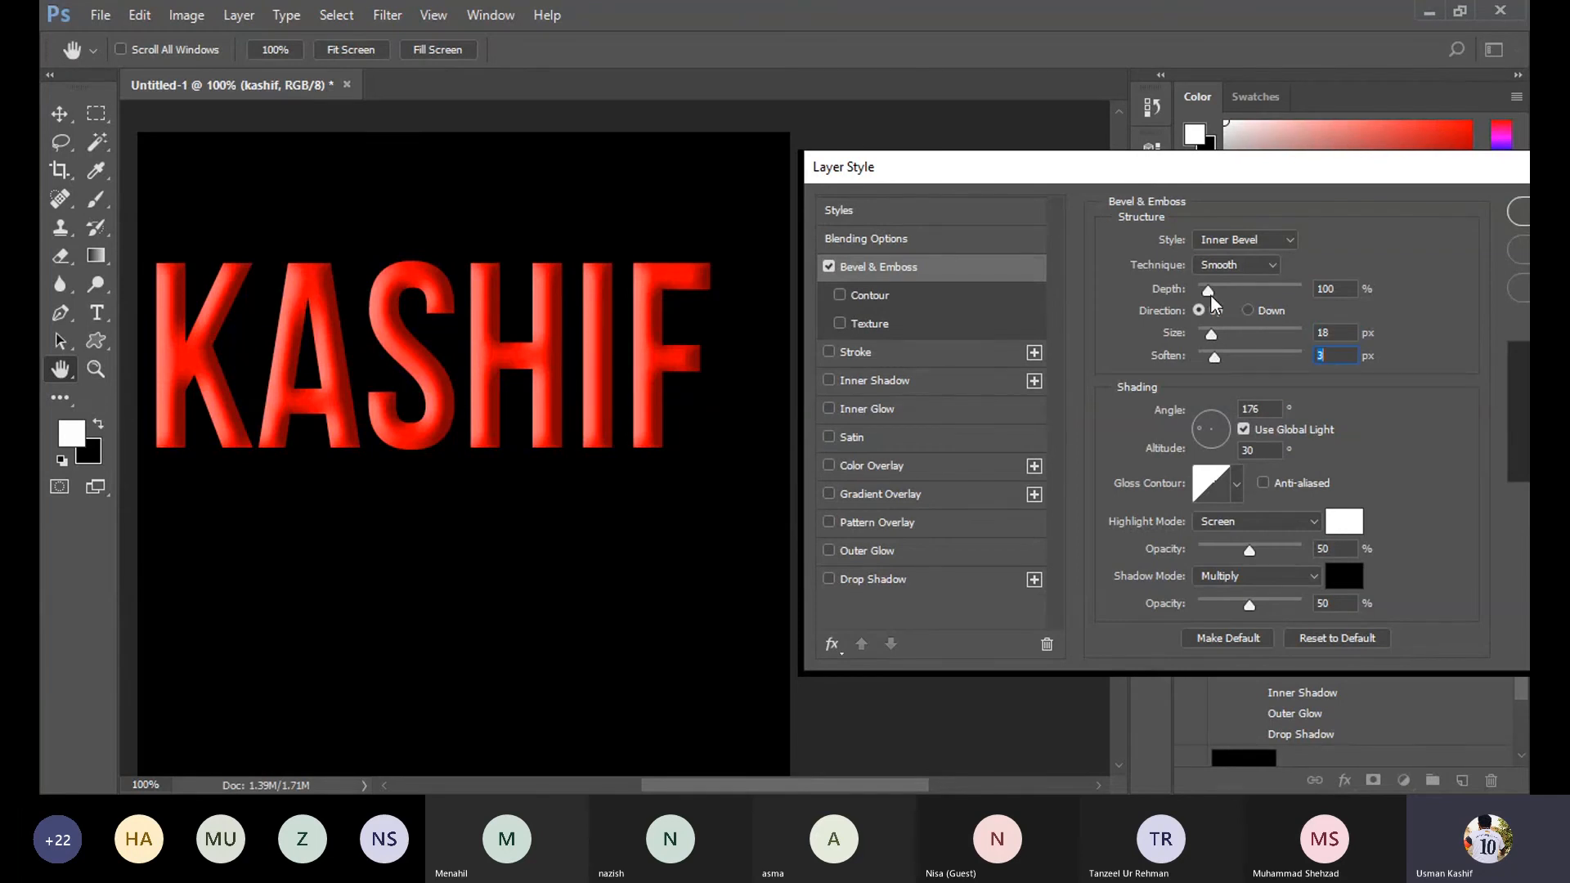
left_click_drag(1208, 291, 1296, 286)
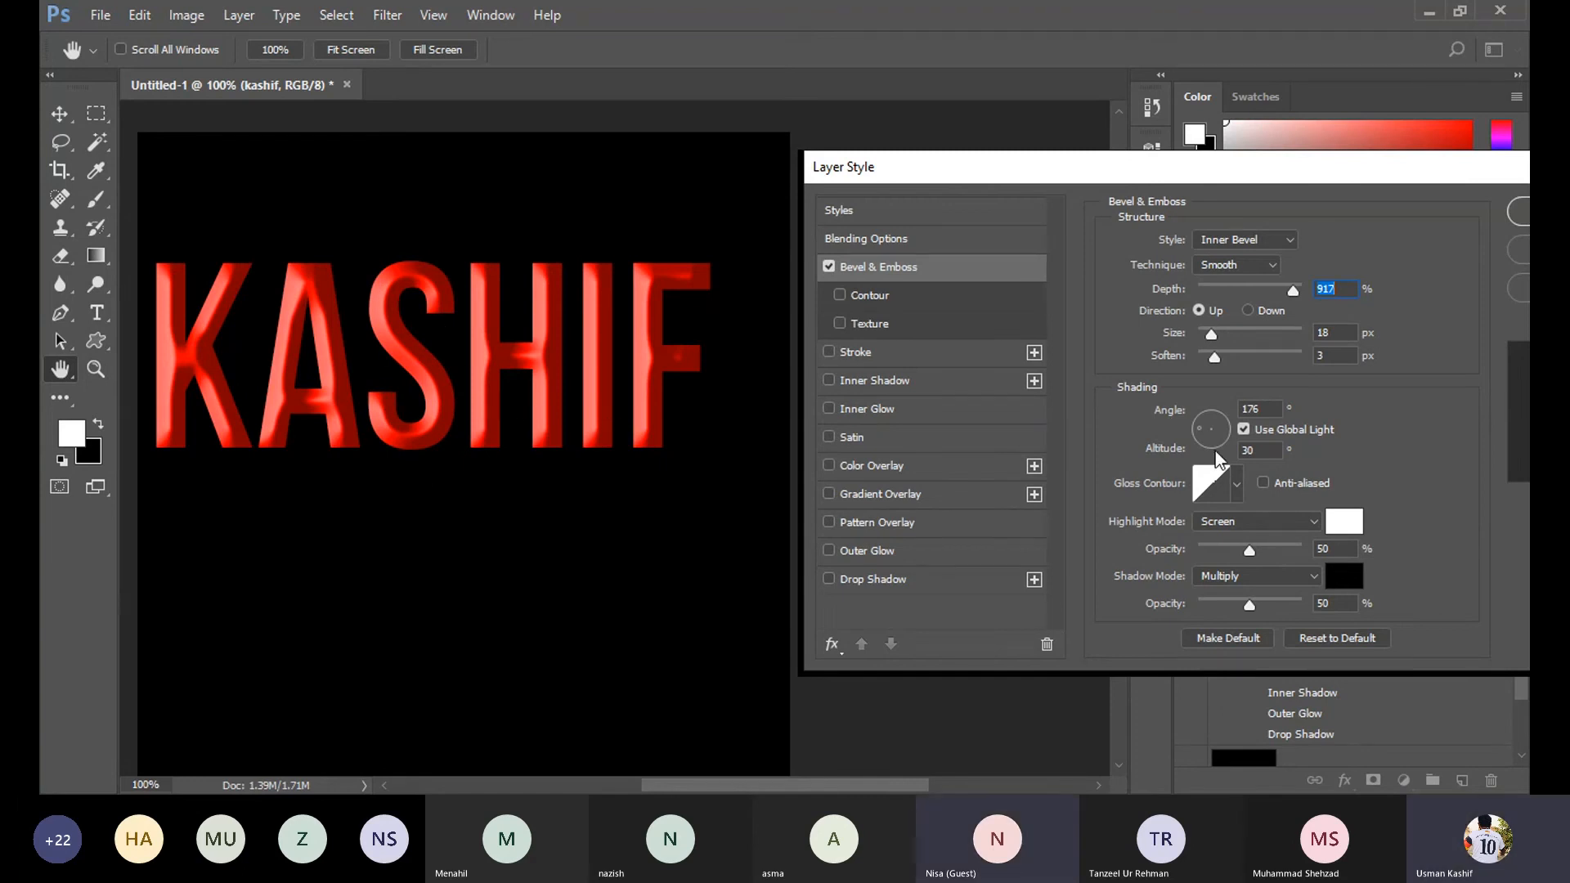
Set the bevel's light angle to 61° and altitude to 21°, highlight opacity to 75% and shadow opacity to 69%, and apply the layer style.
left_click_drag(1203, 442, 1219, 420)
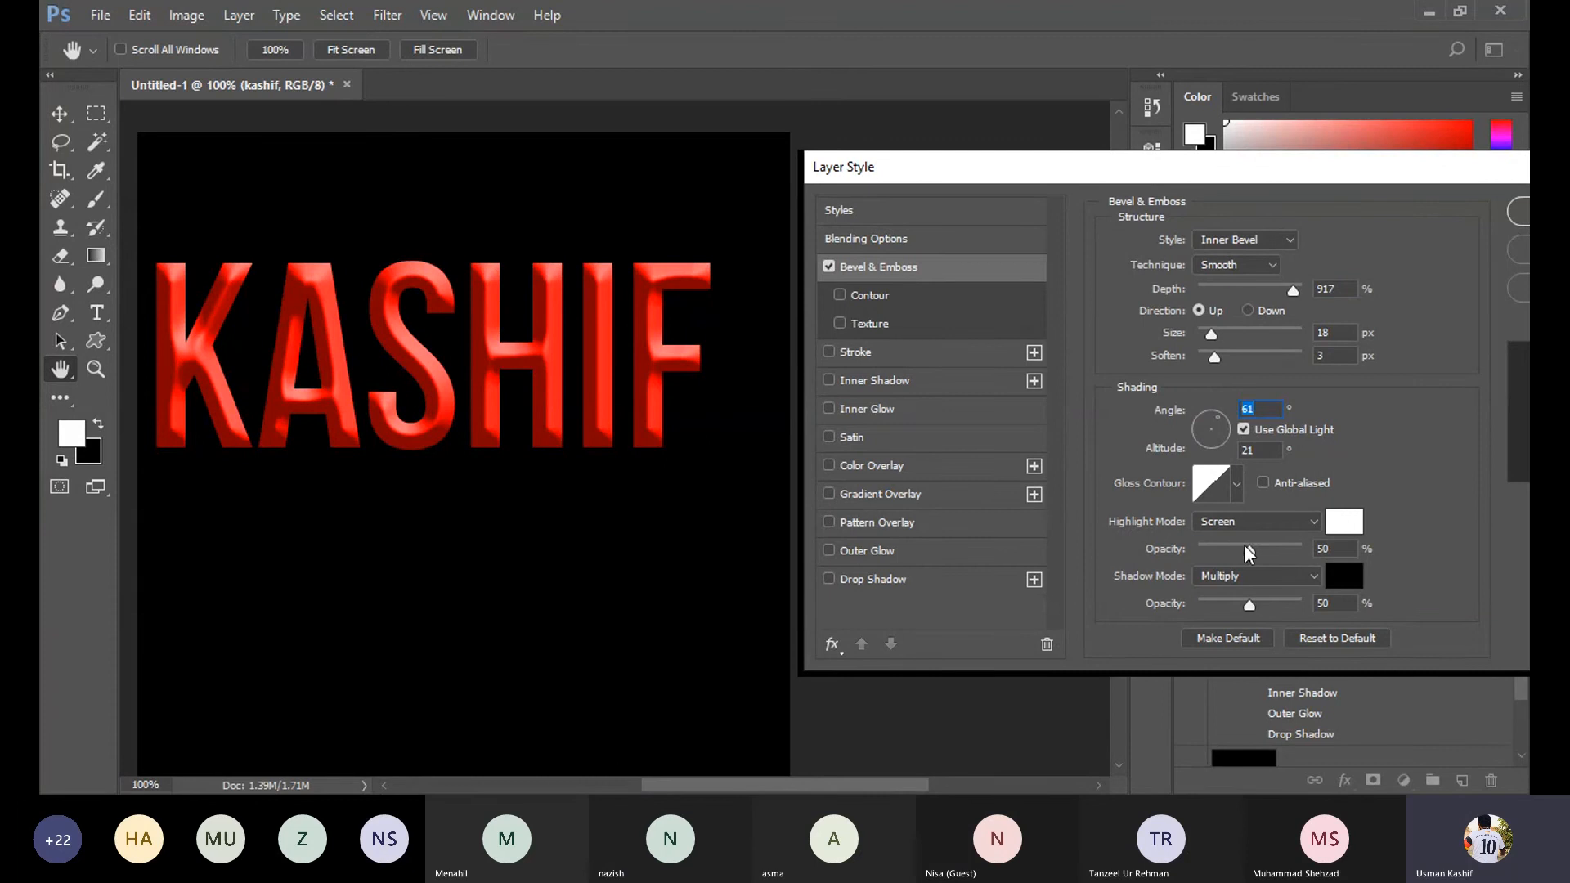
left_click_drag(1251, 549, 1270, 602)
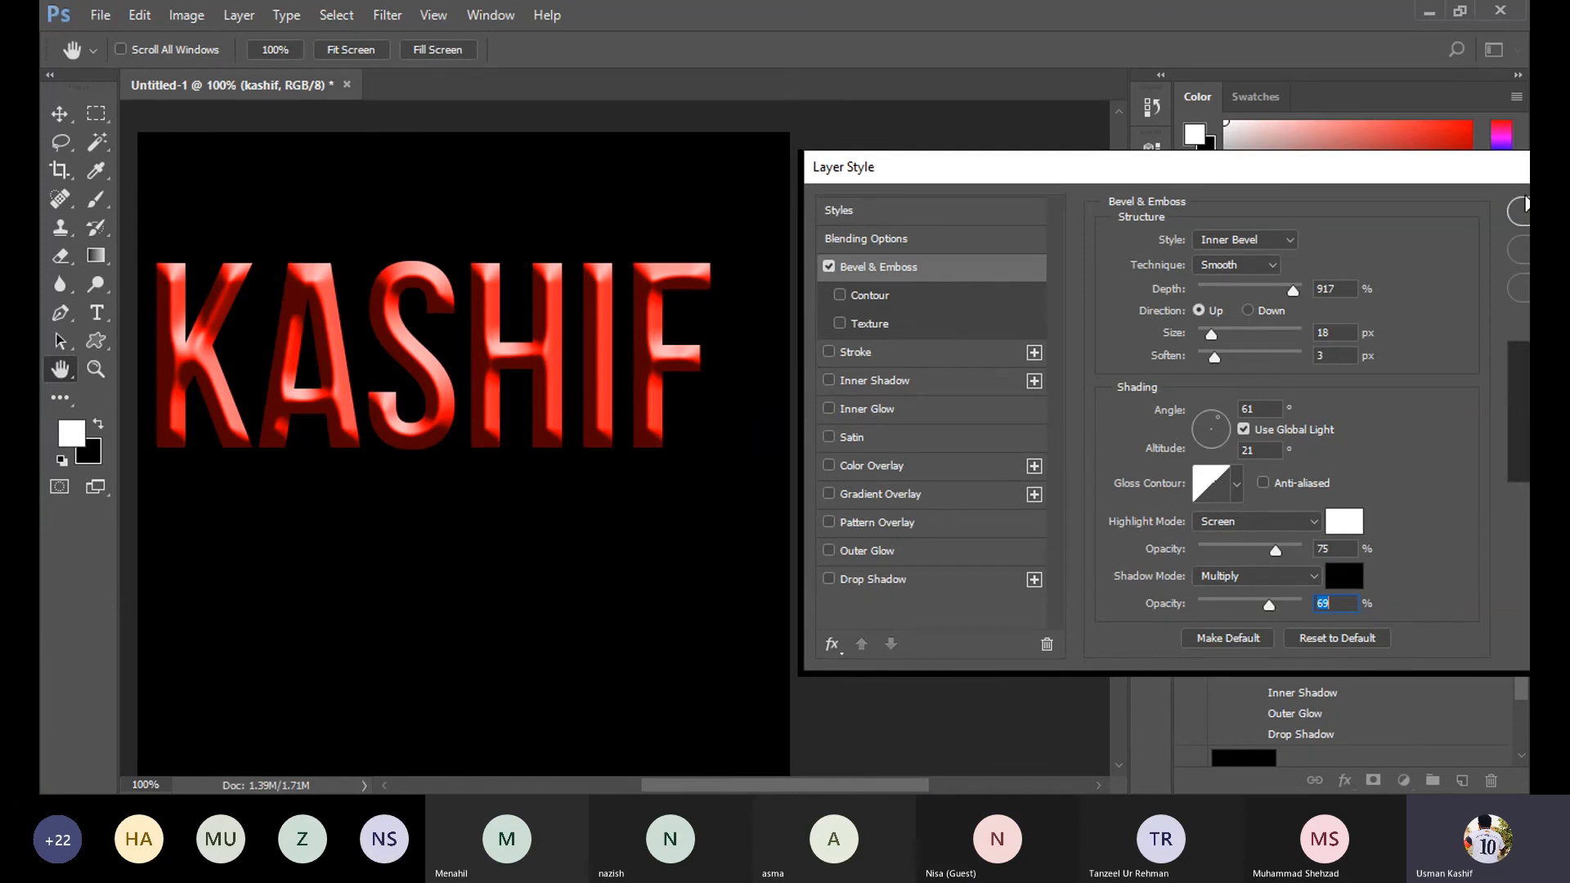
left_click(1518, 211)
key("v")
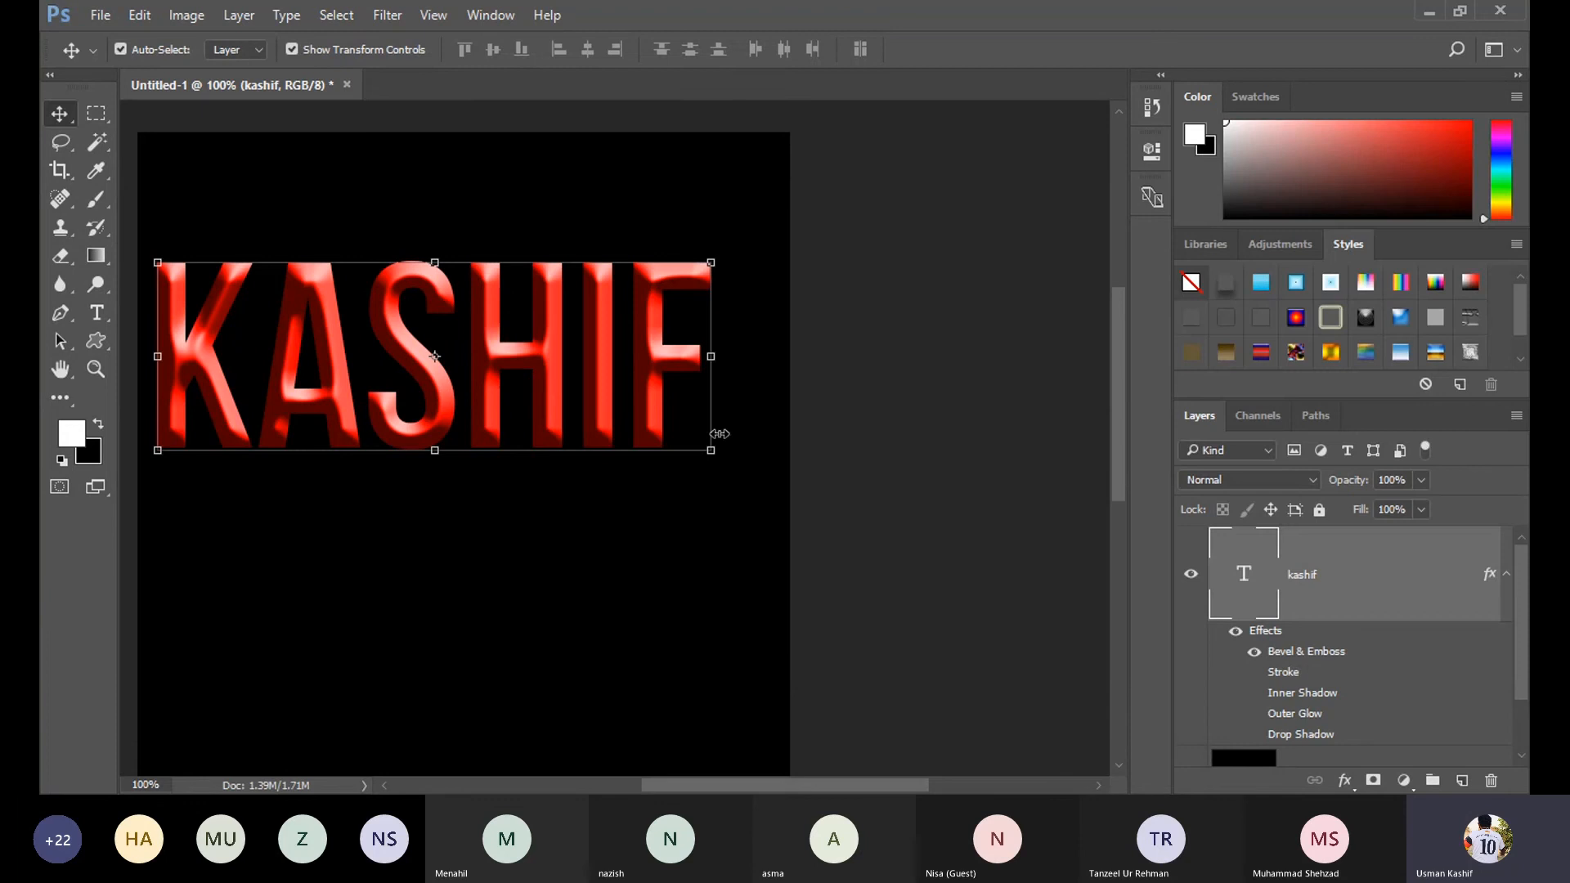
left_click(831, 462)
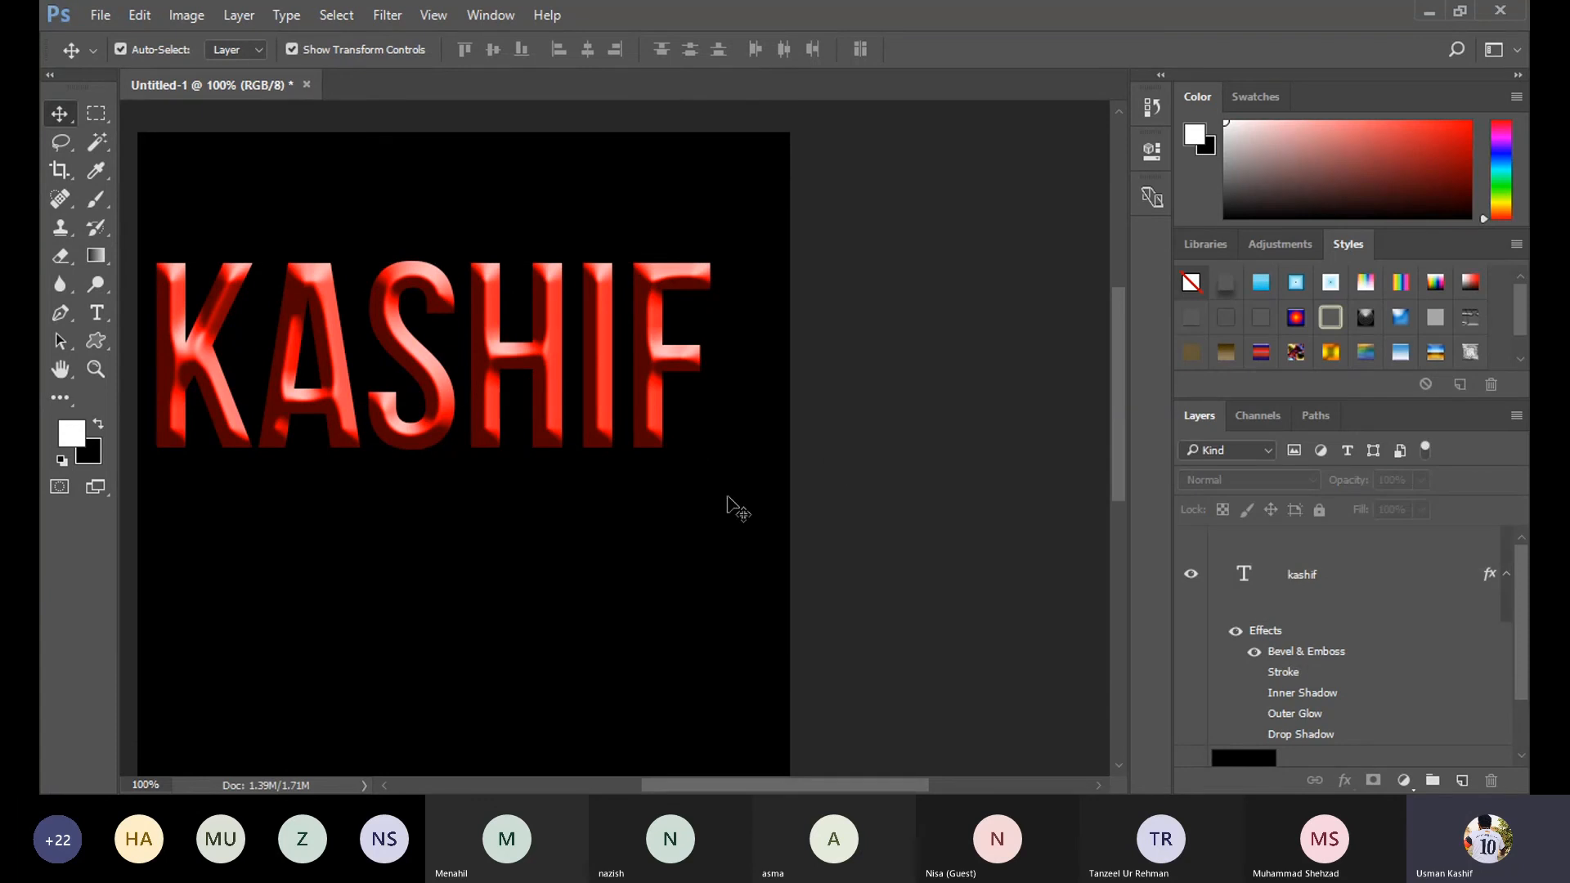
Show the text layer's Stroke, Inner Shadow, Outer Glow and Drop Shadow effects and hide all four again.
left_click(1263, 676)
left_click(1256, 673)
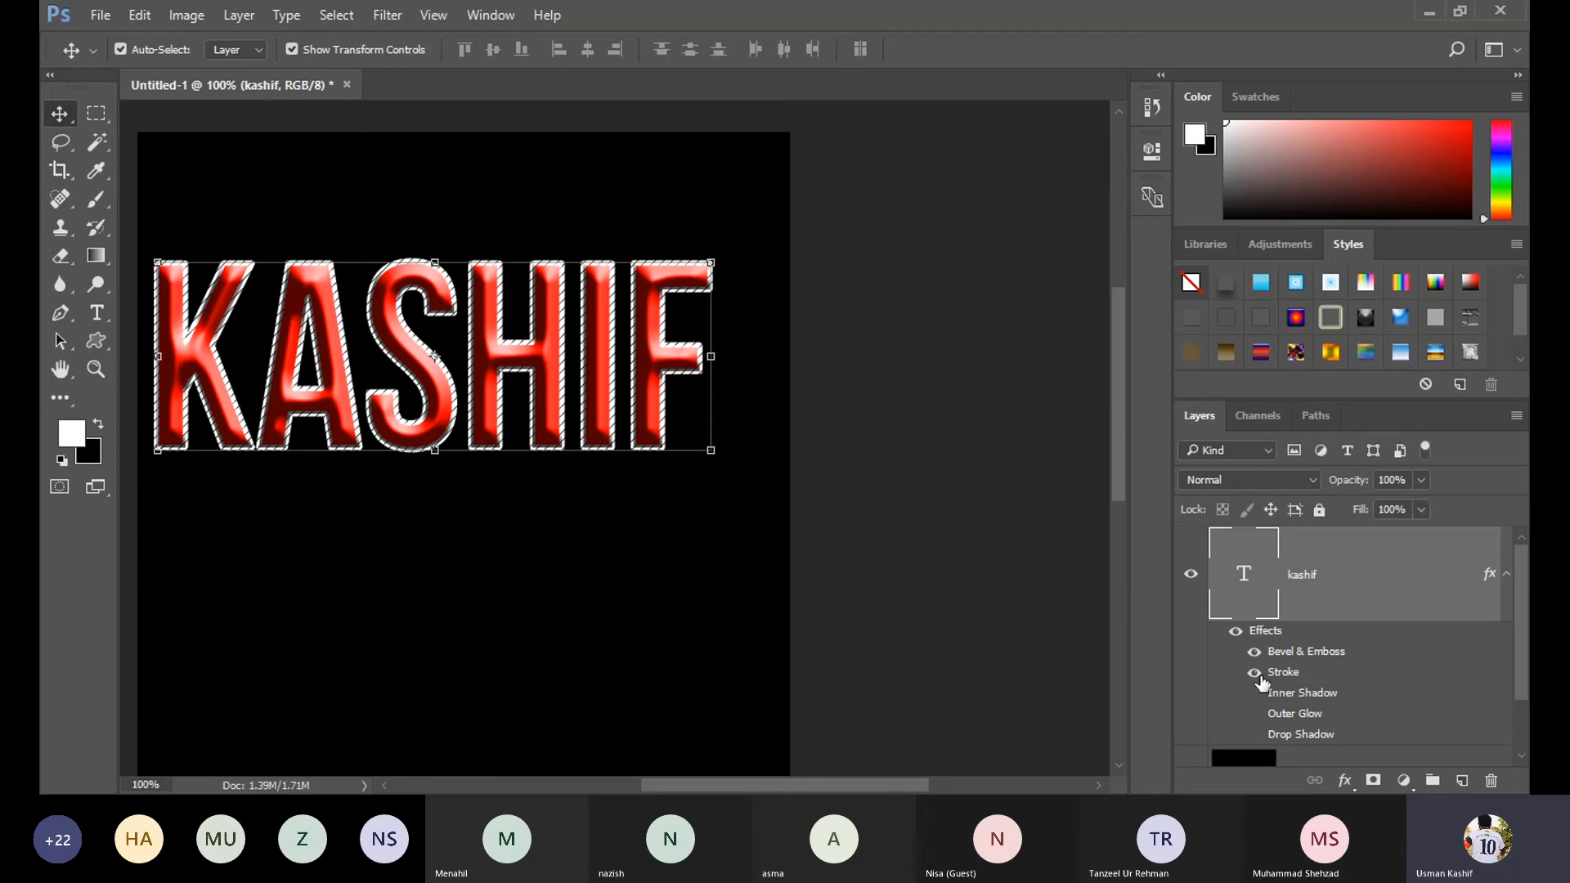
left_click(1254, 693)
left_click(1255, 715)
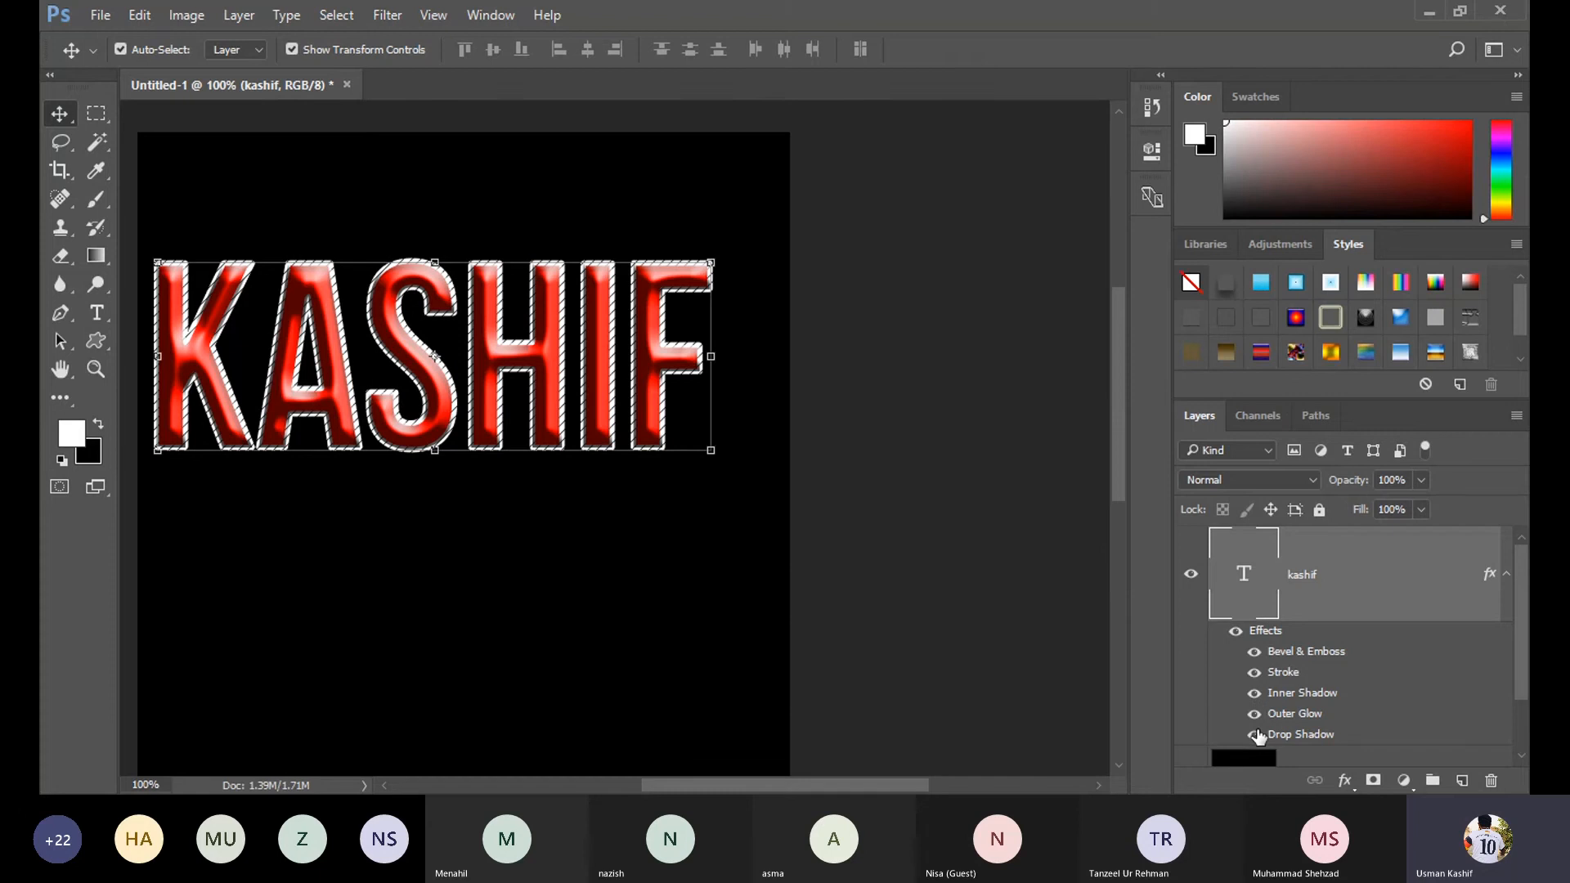
left_click(1254, 735)
left_click(1254, 714)
left_click(1255, 693)
left_click(1254, 673)
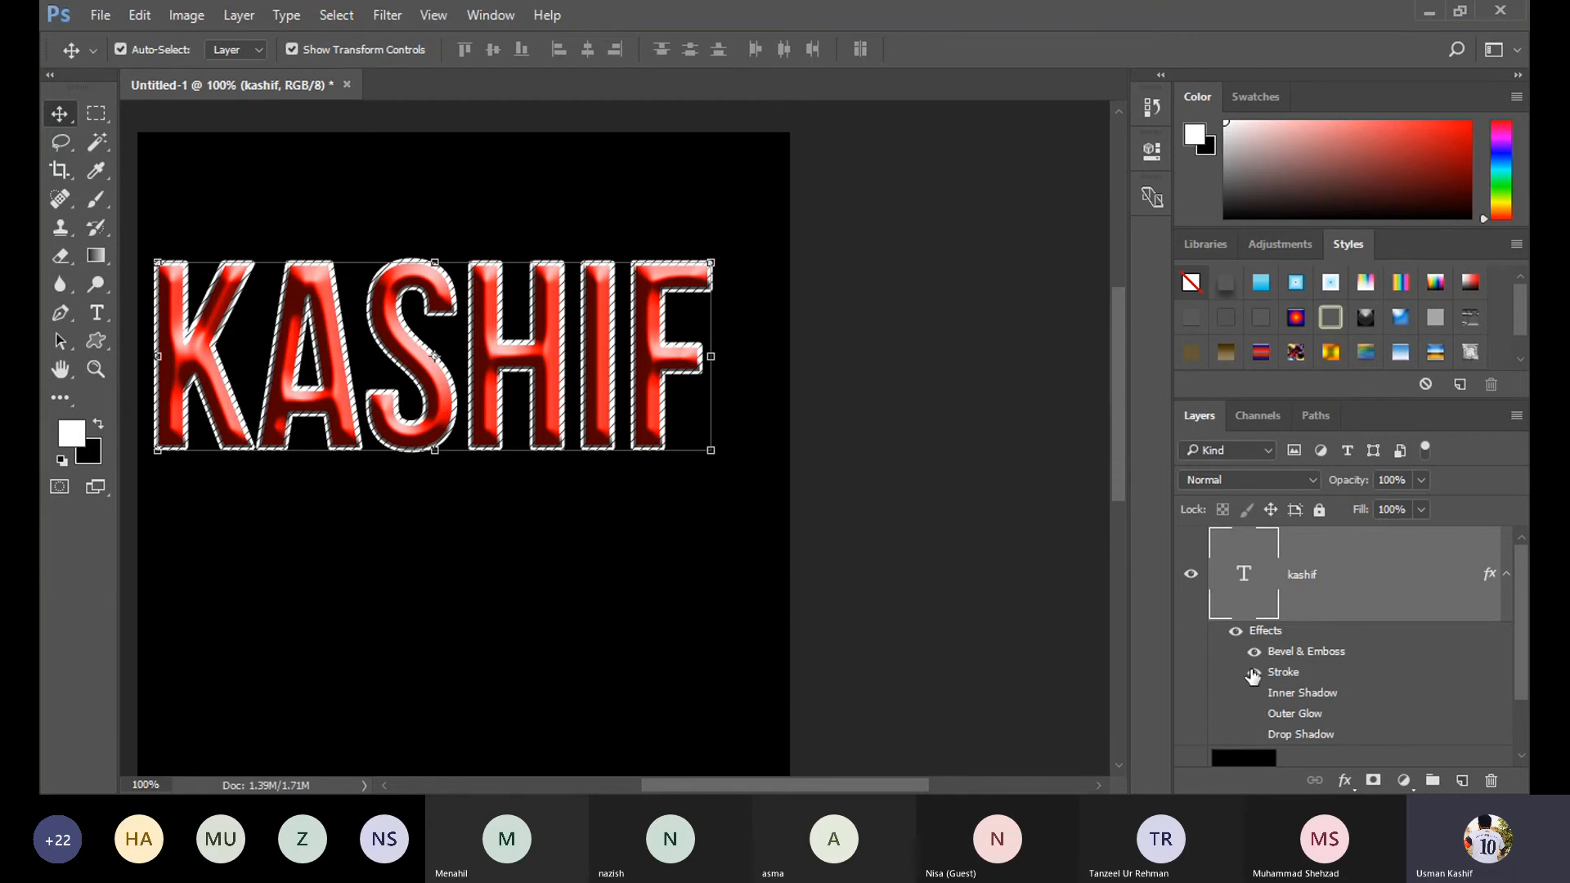
left_click(1254, 673)
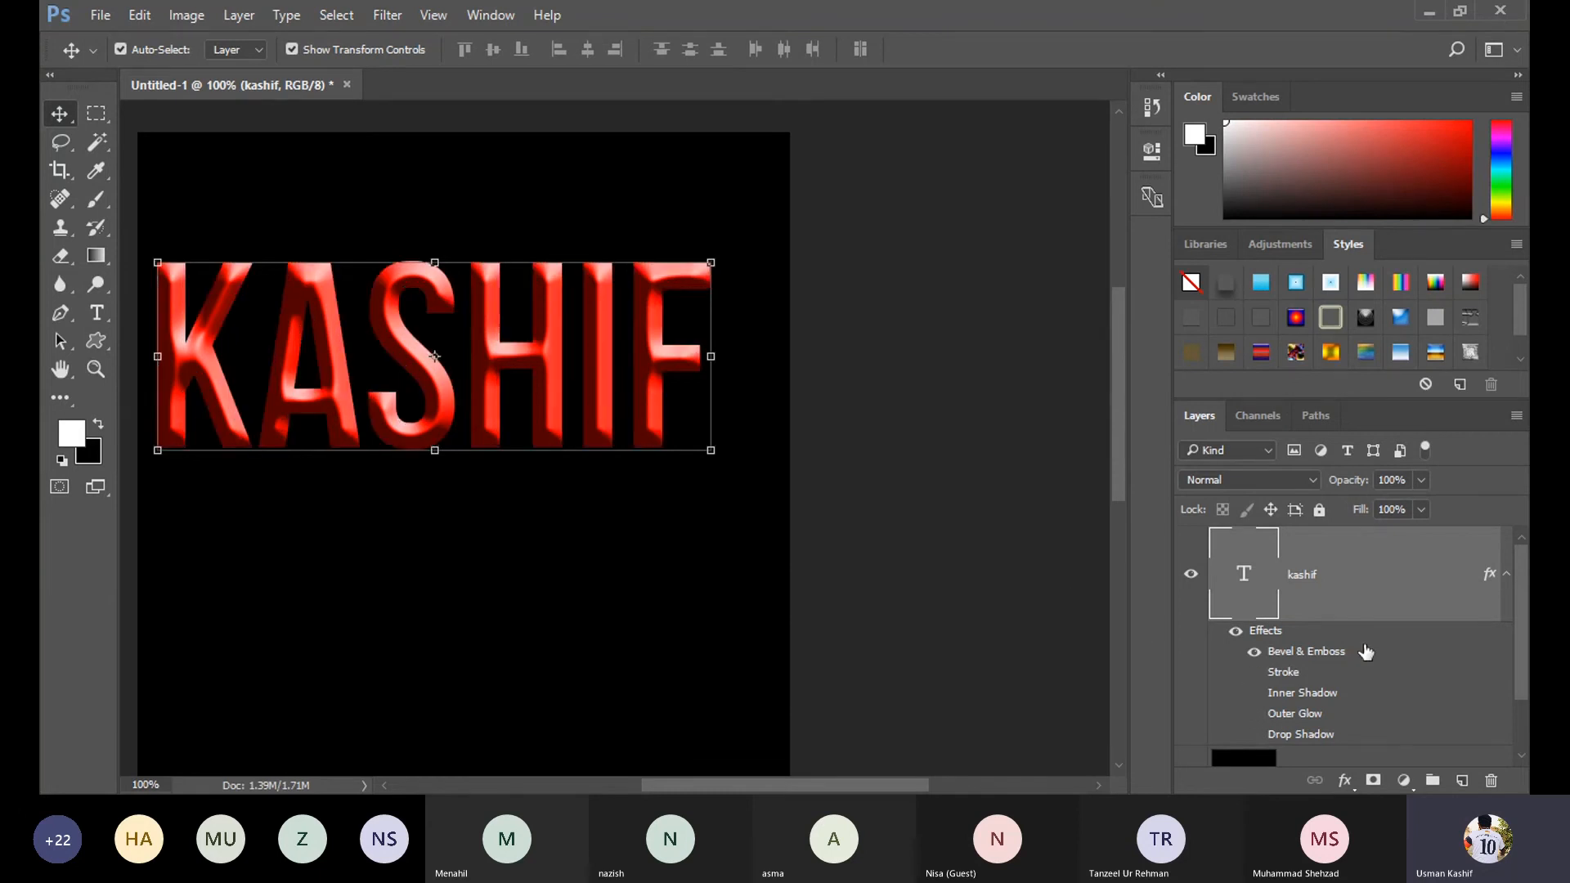
Open the text layer's style settings and compare the text with Bevel & Emboss off and on.
double_click(1404, 594)
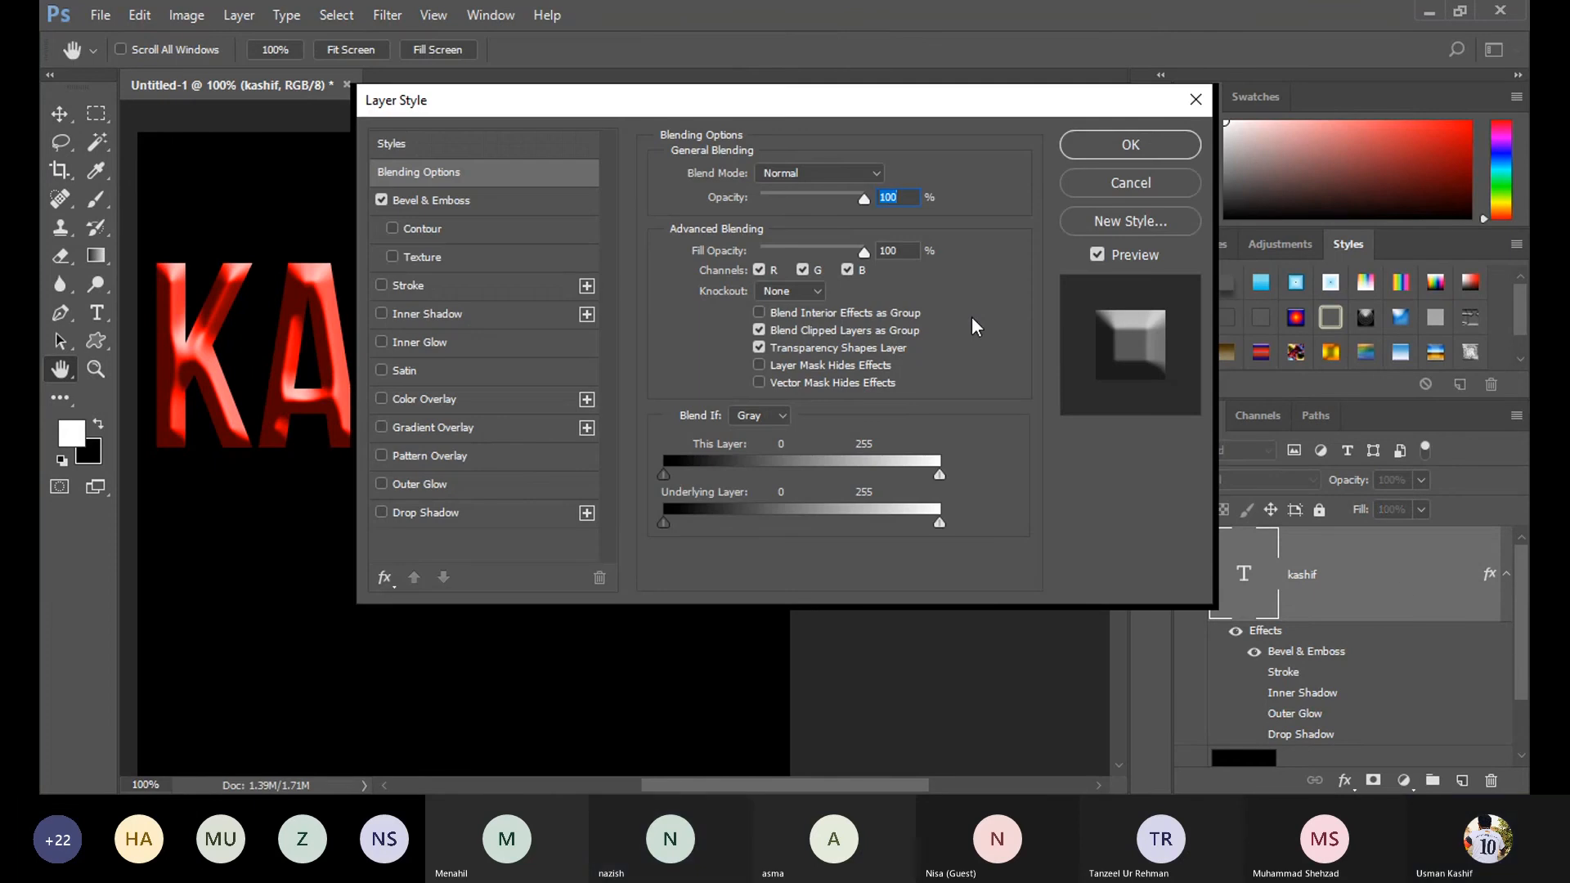
left_click_drag(879, 100, 1249, 213)
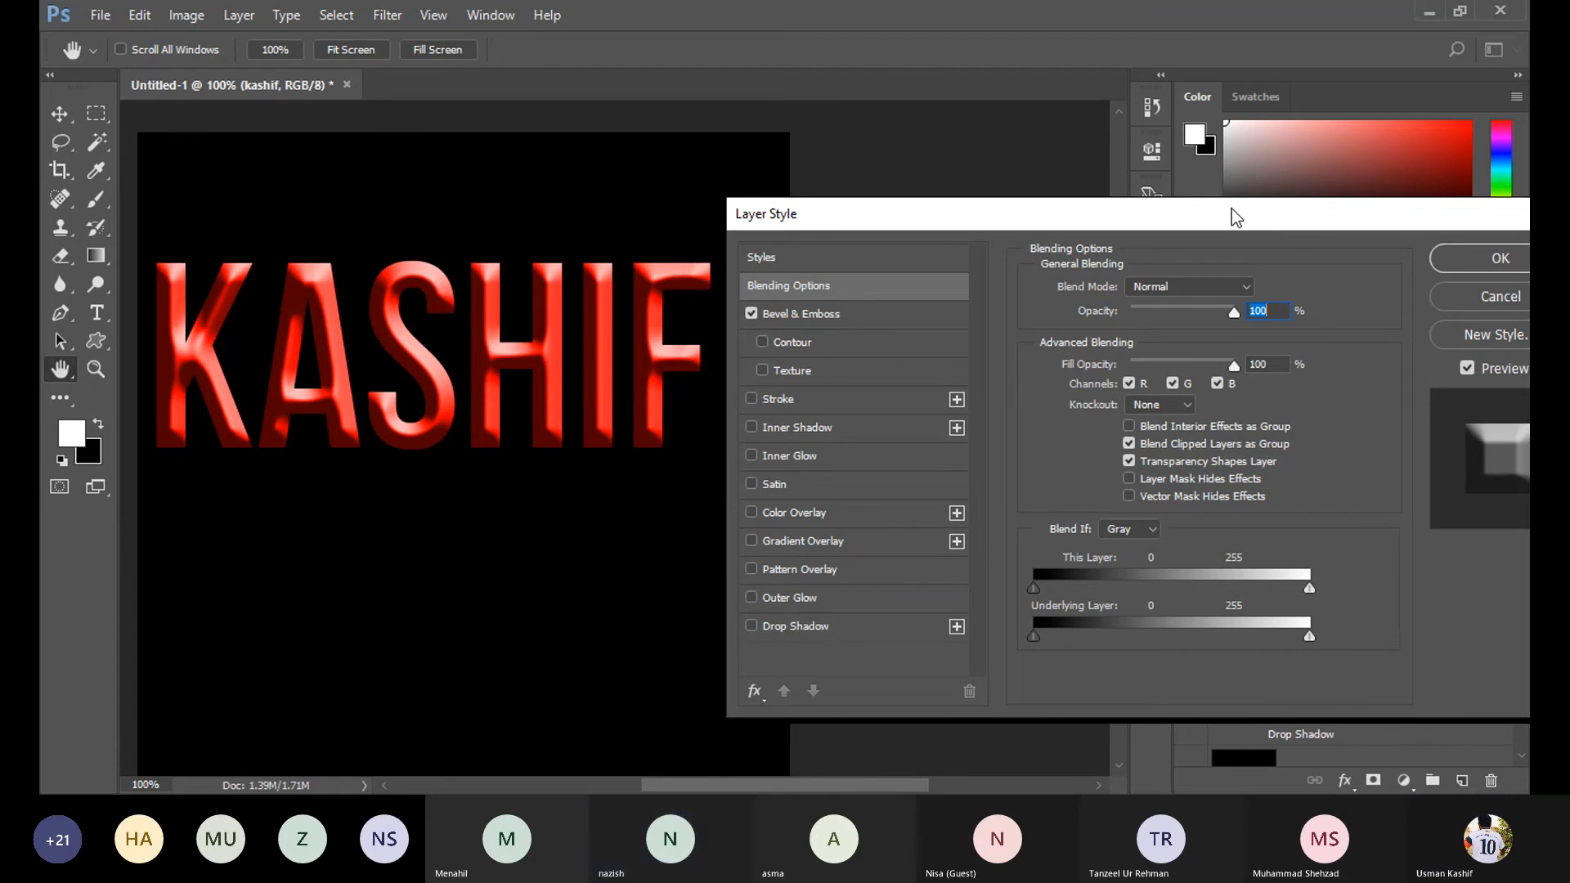
left_click_drag(1232, 208, 1218, 192)
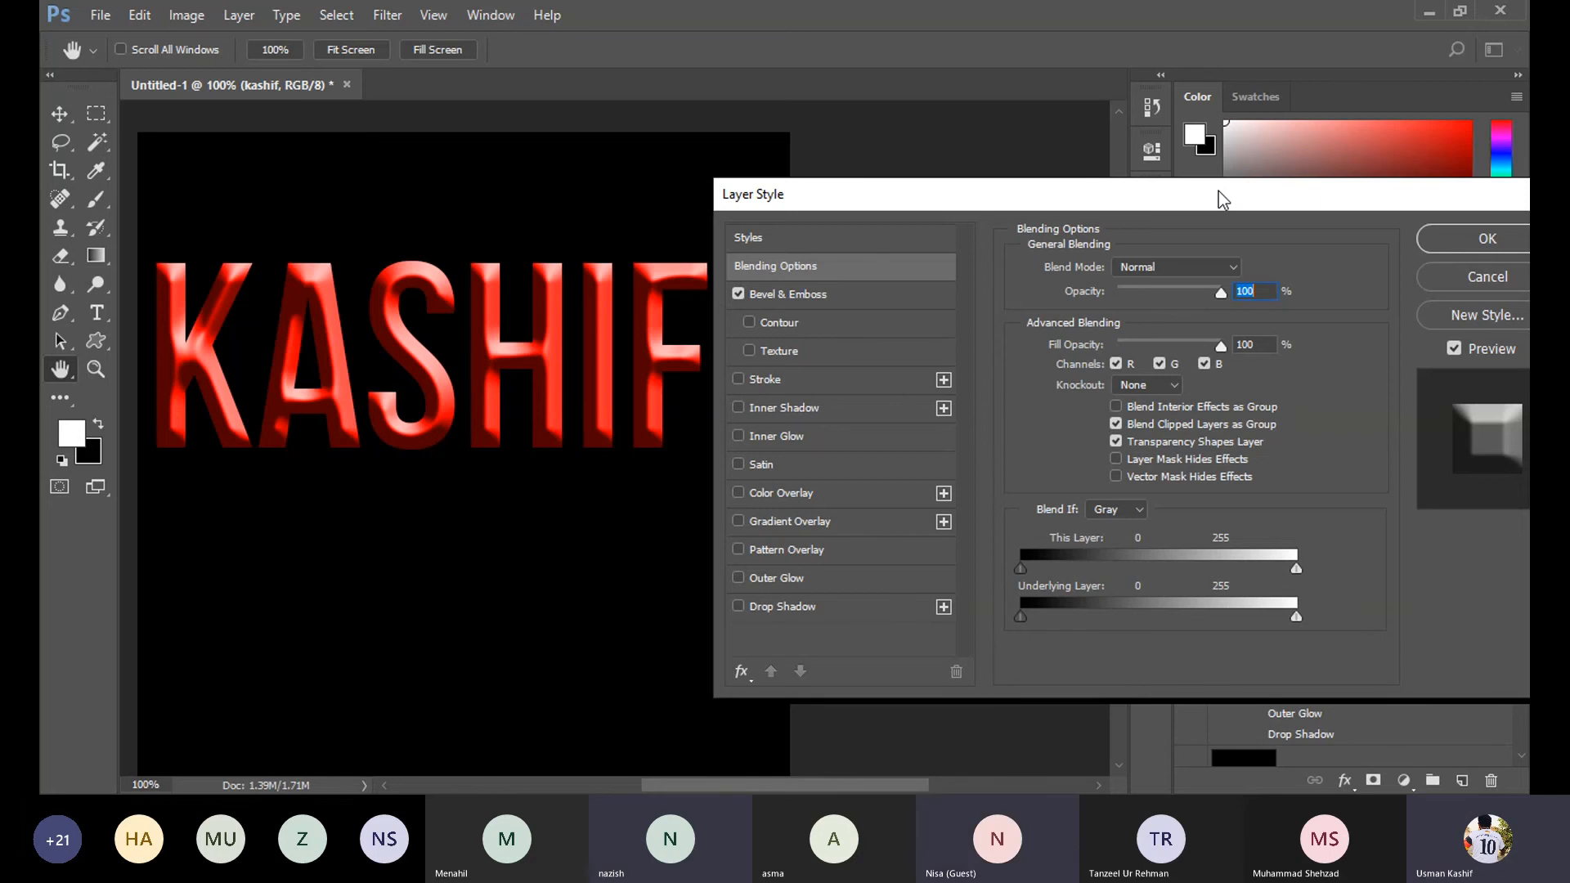
left_click(736, 295)
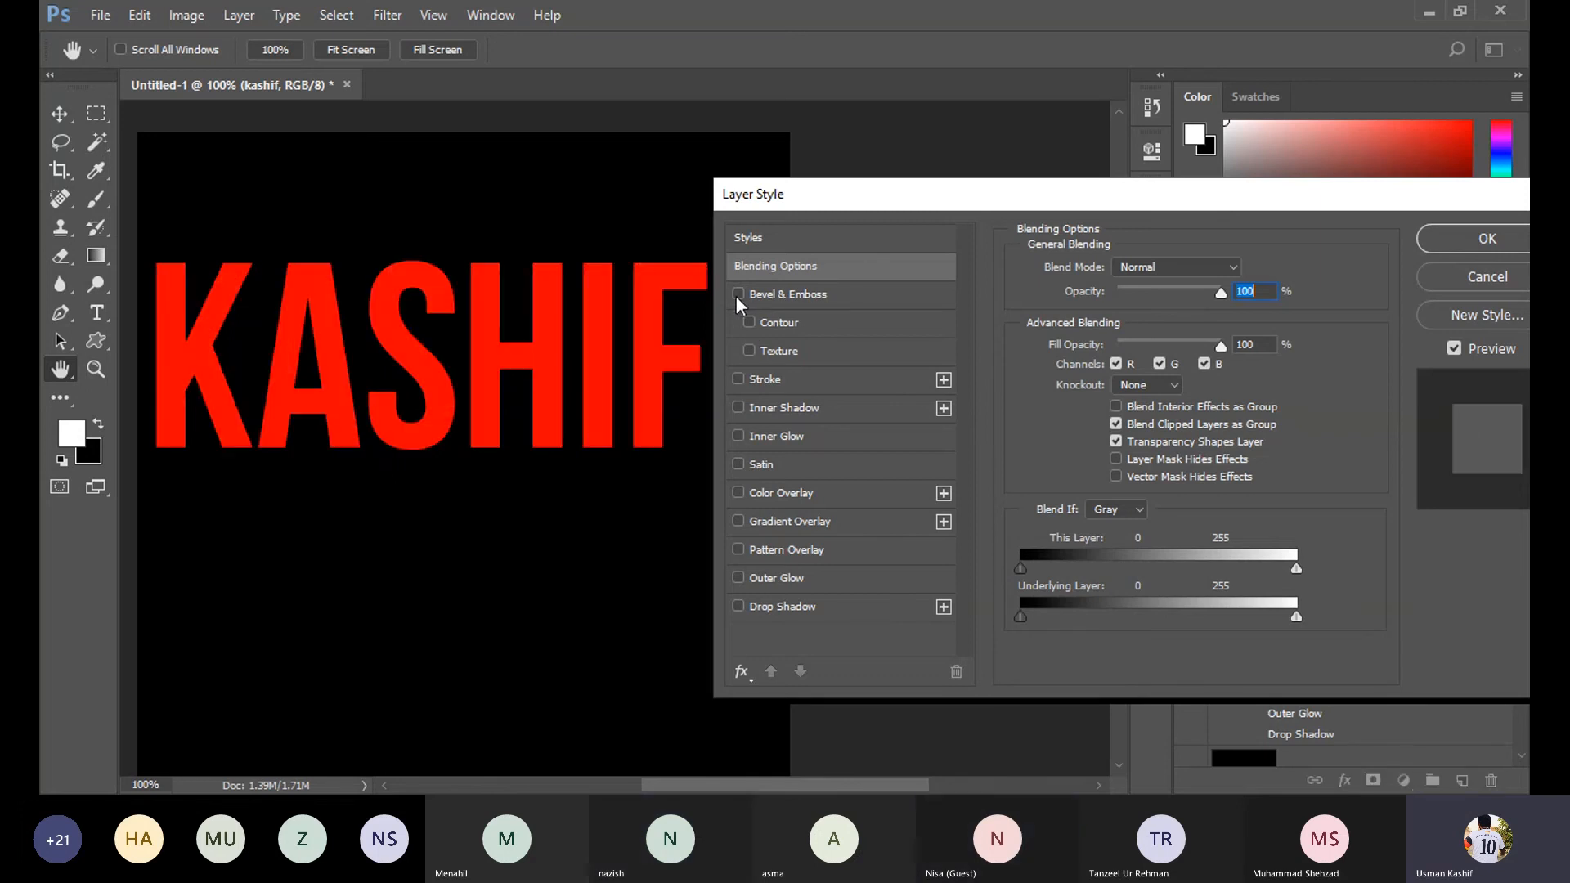
left_click(738, 295)
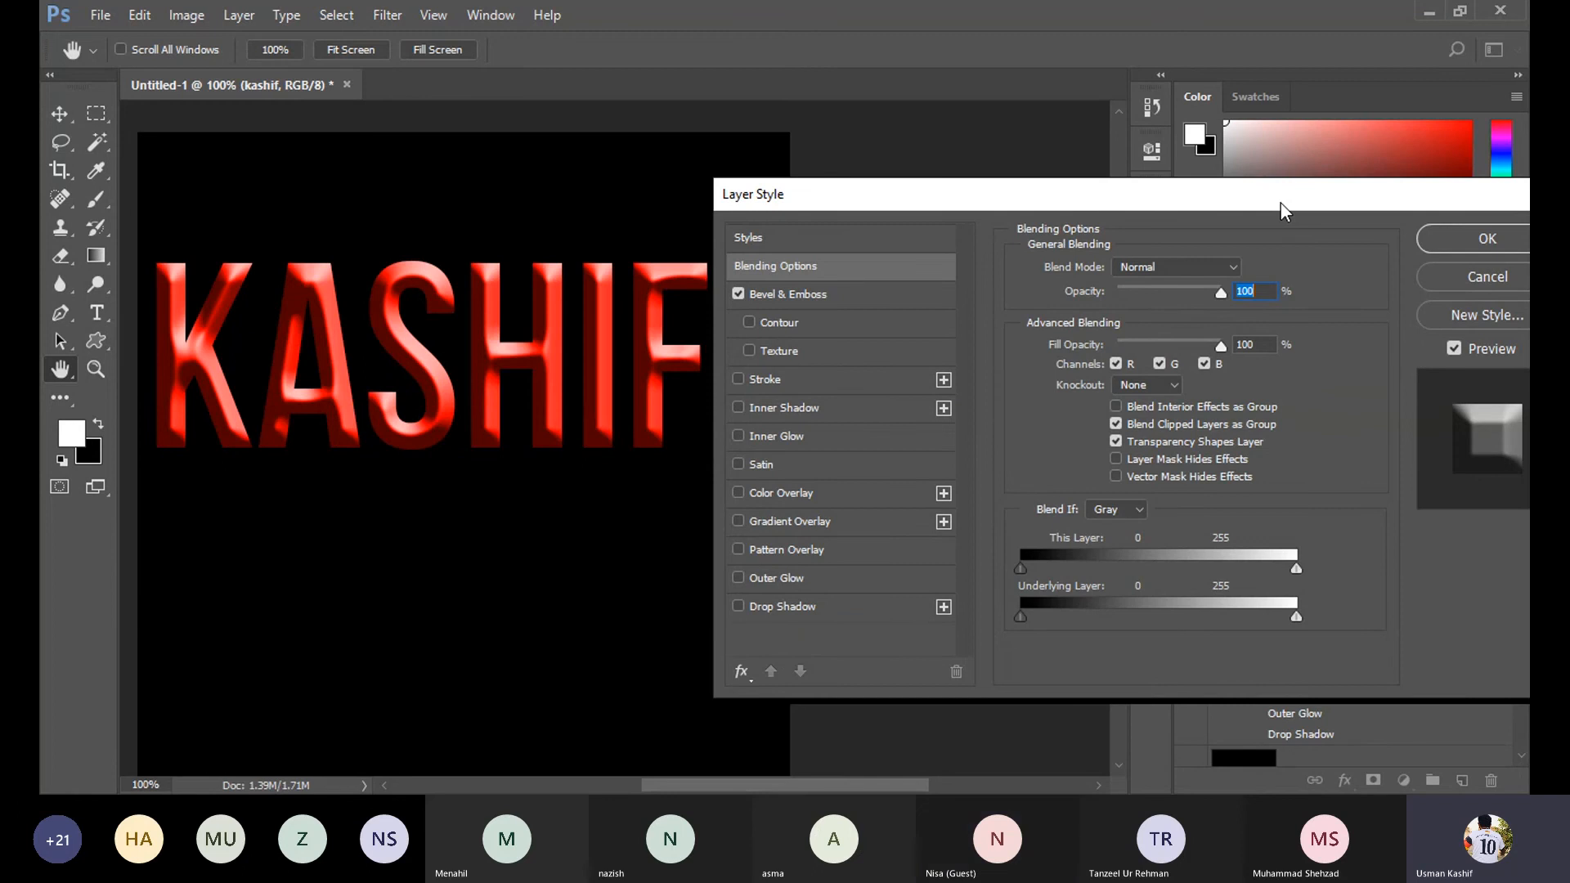
left_click_drag(1280, 203, 1243, 240)
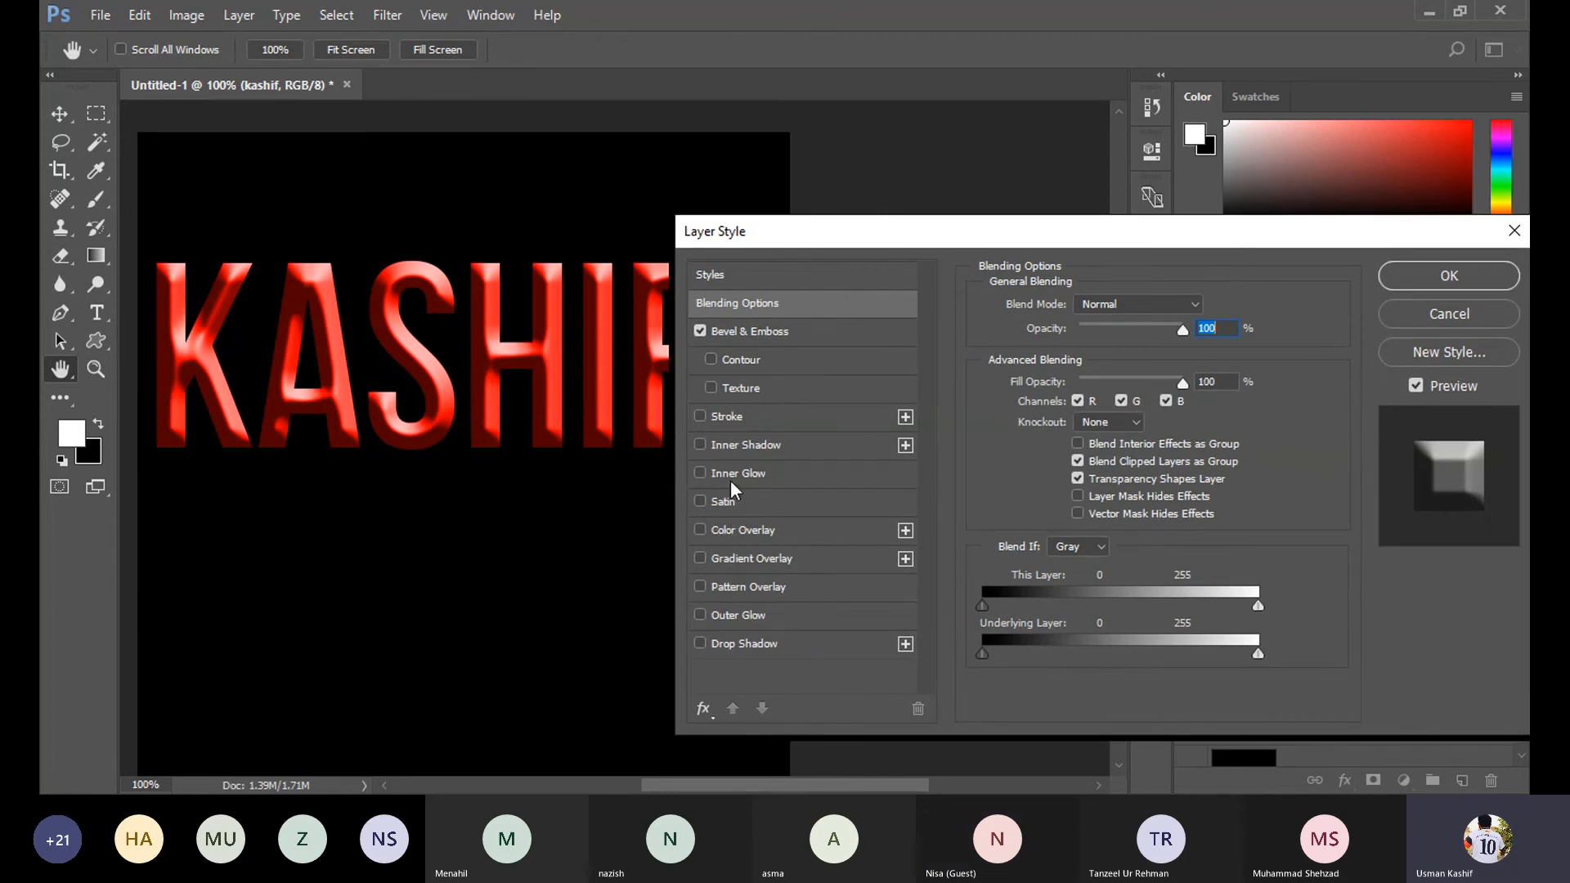
Enable the pattern stroke, save the combined effects as a new style named Apna Style, and cancel the layer style changes.
left_click(741, 415)
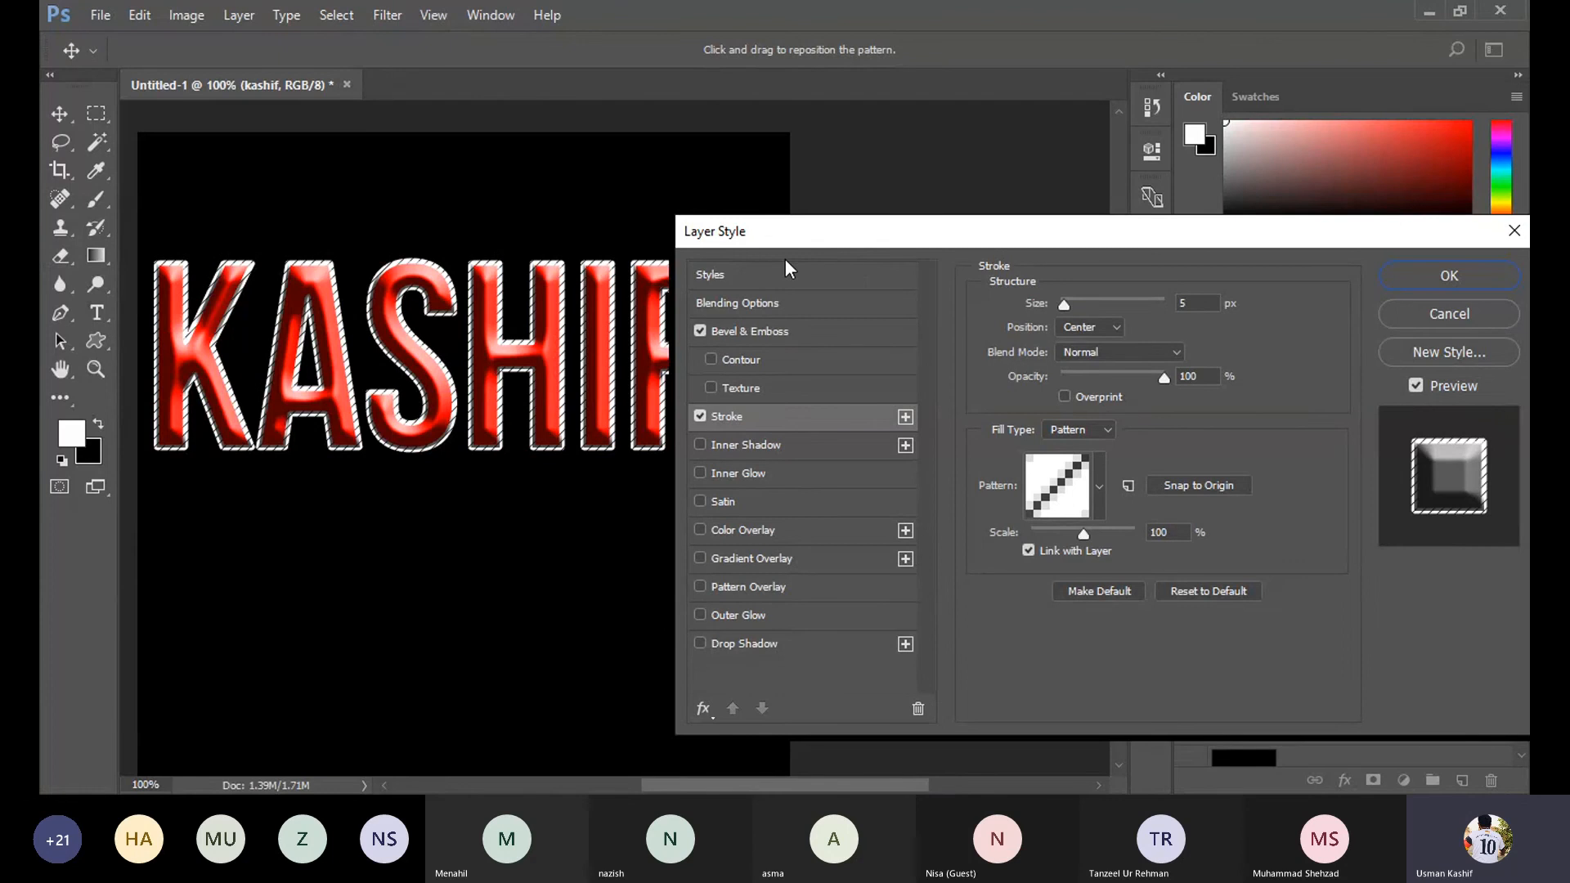
left_click(739, 273)
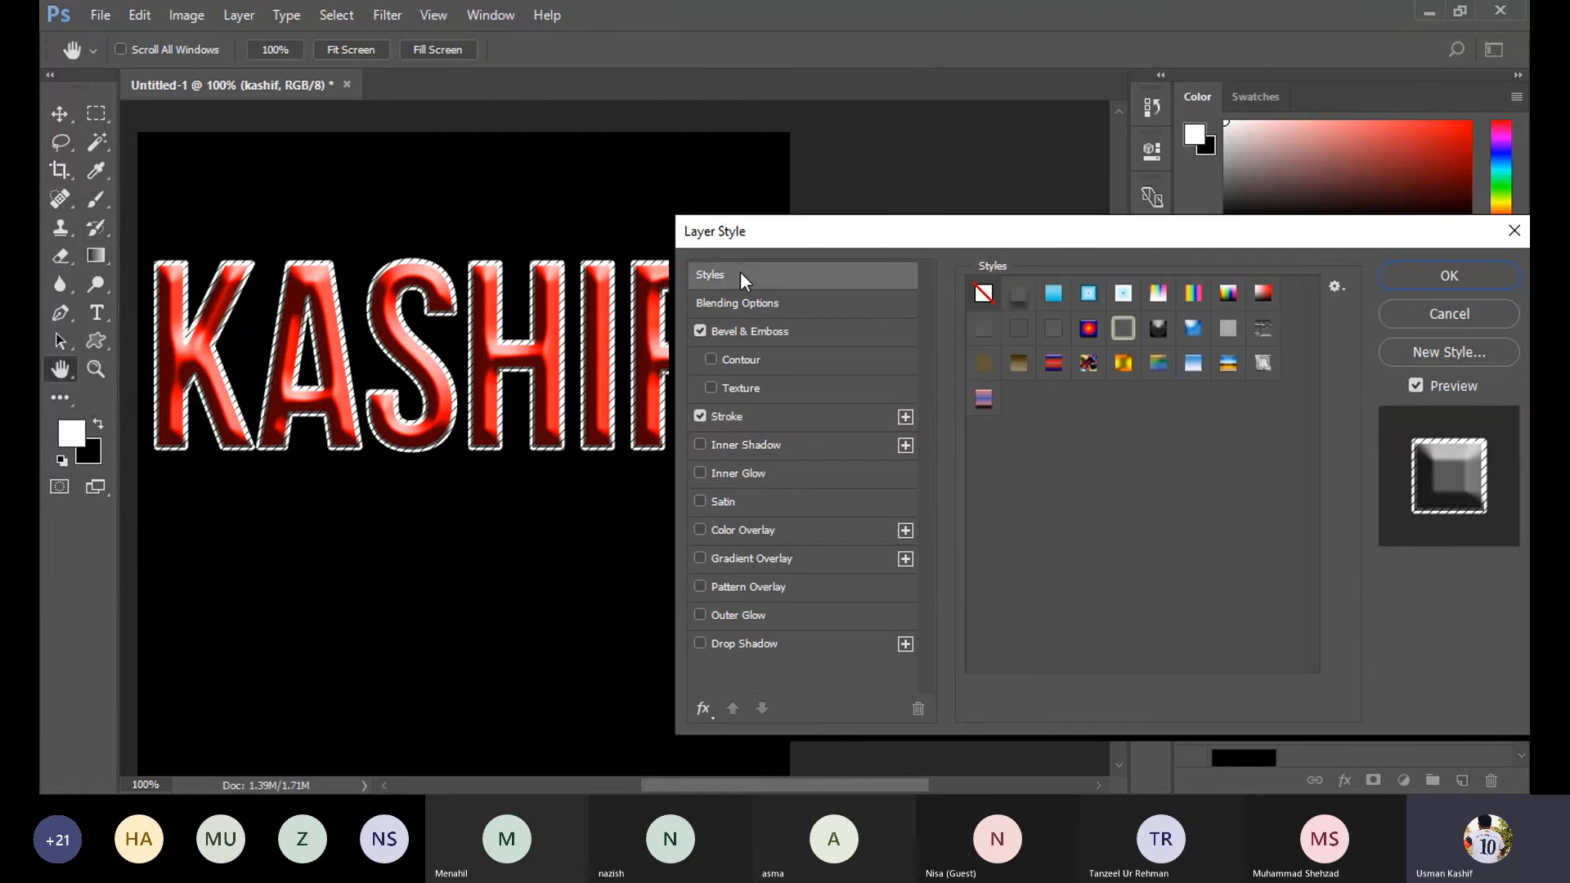
left_click(1447, 352)
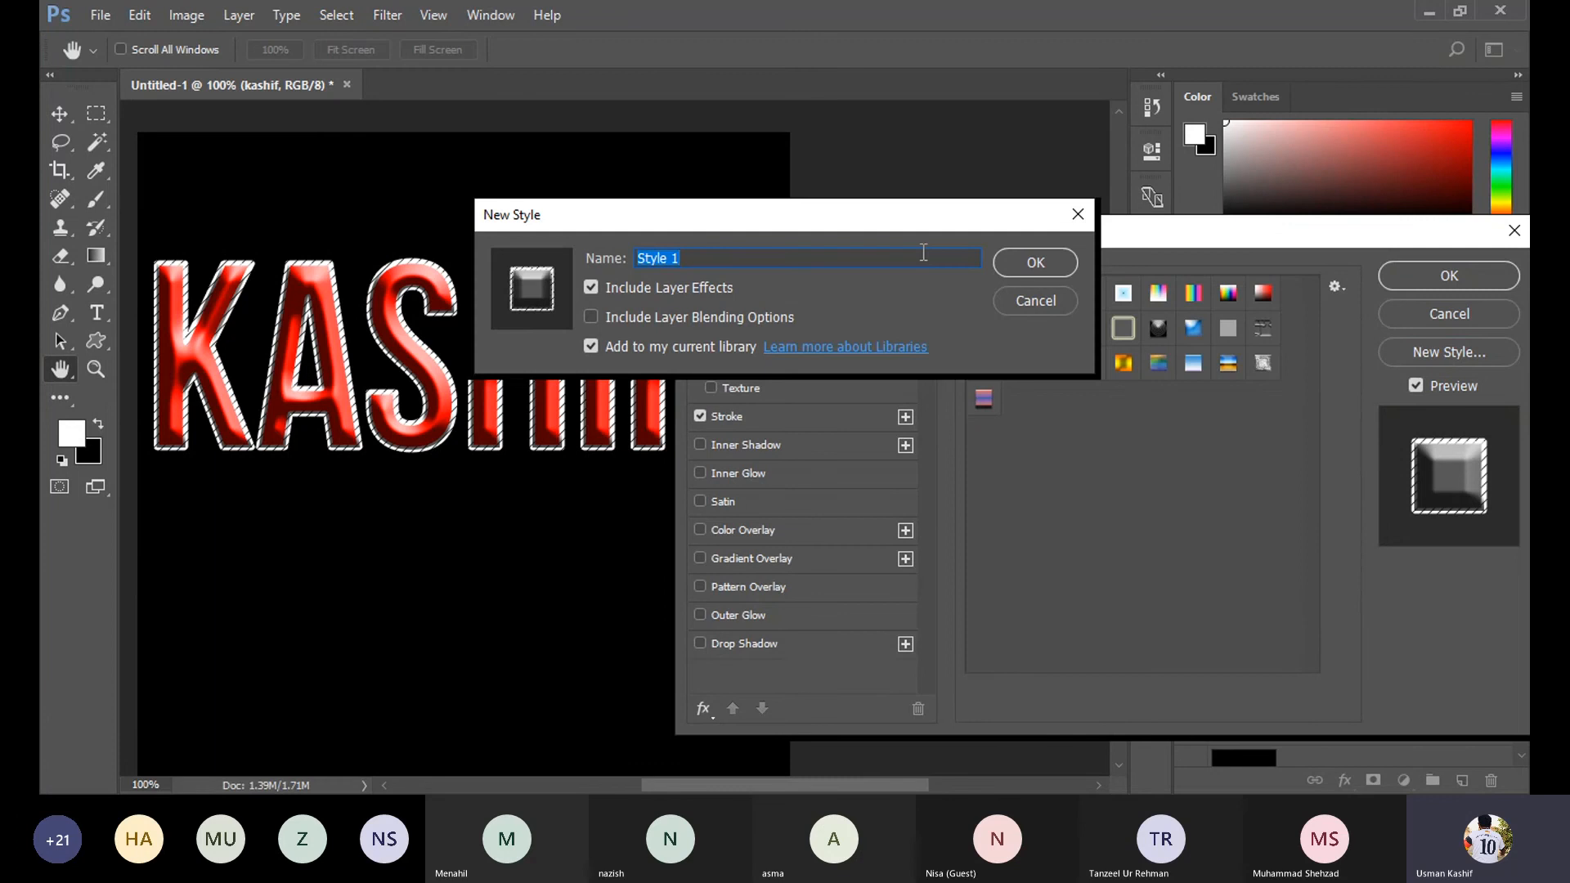
type("Apna Style")
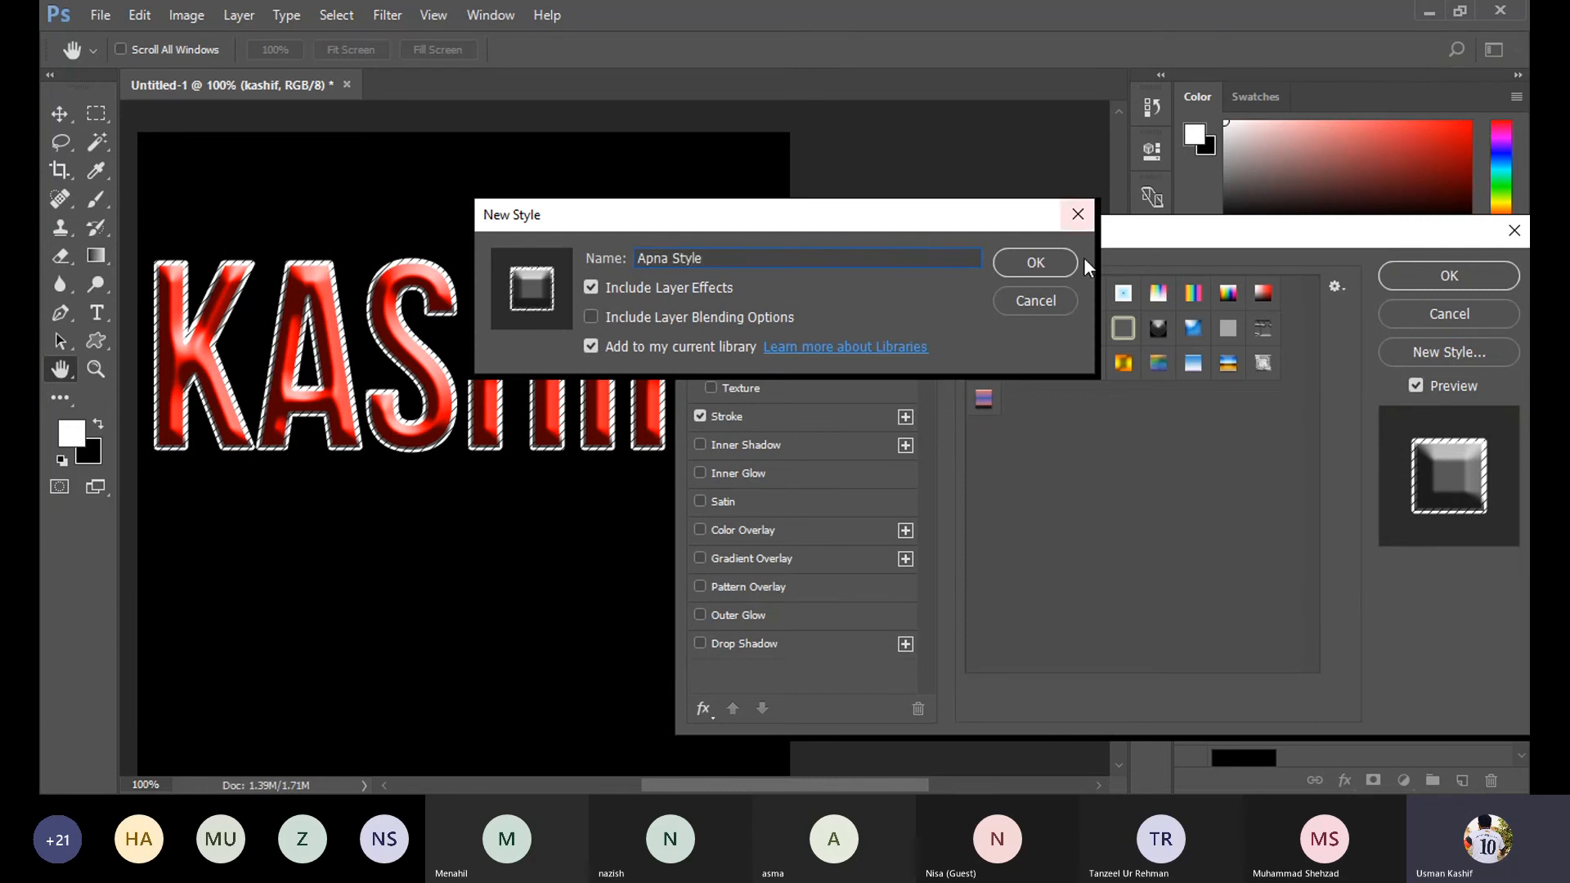
left_click(1052, 263)
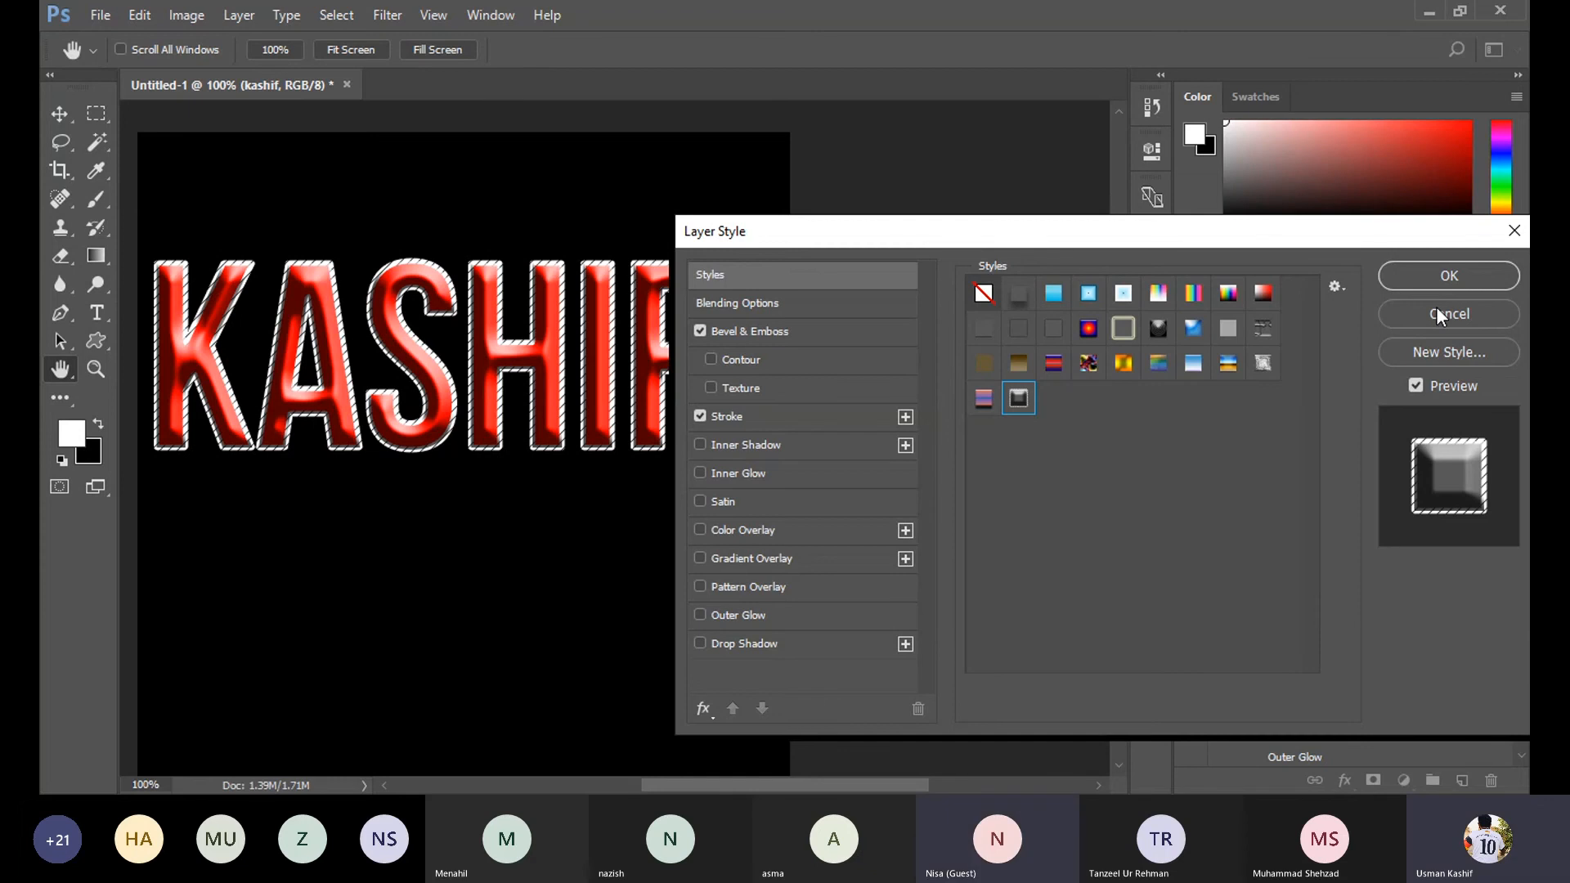
left_click(1436, 307)
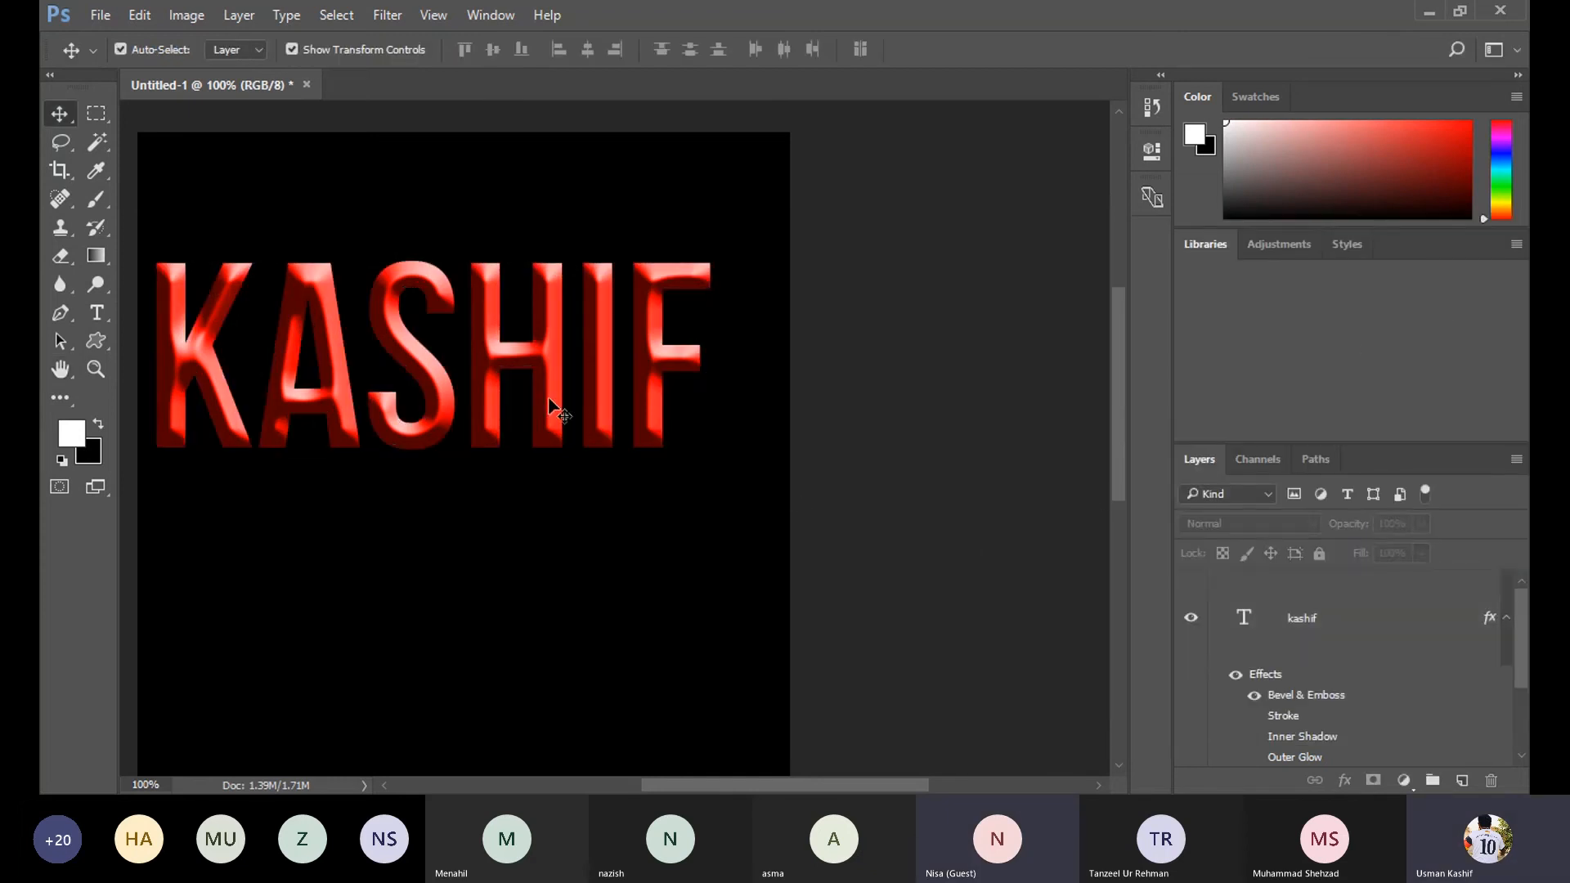
Move the beveled text straight up to near the canvas's upper edge.
left_click_drag(551, 410, 550, 299)
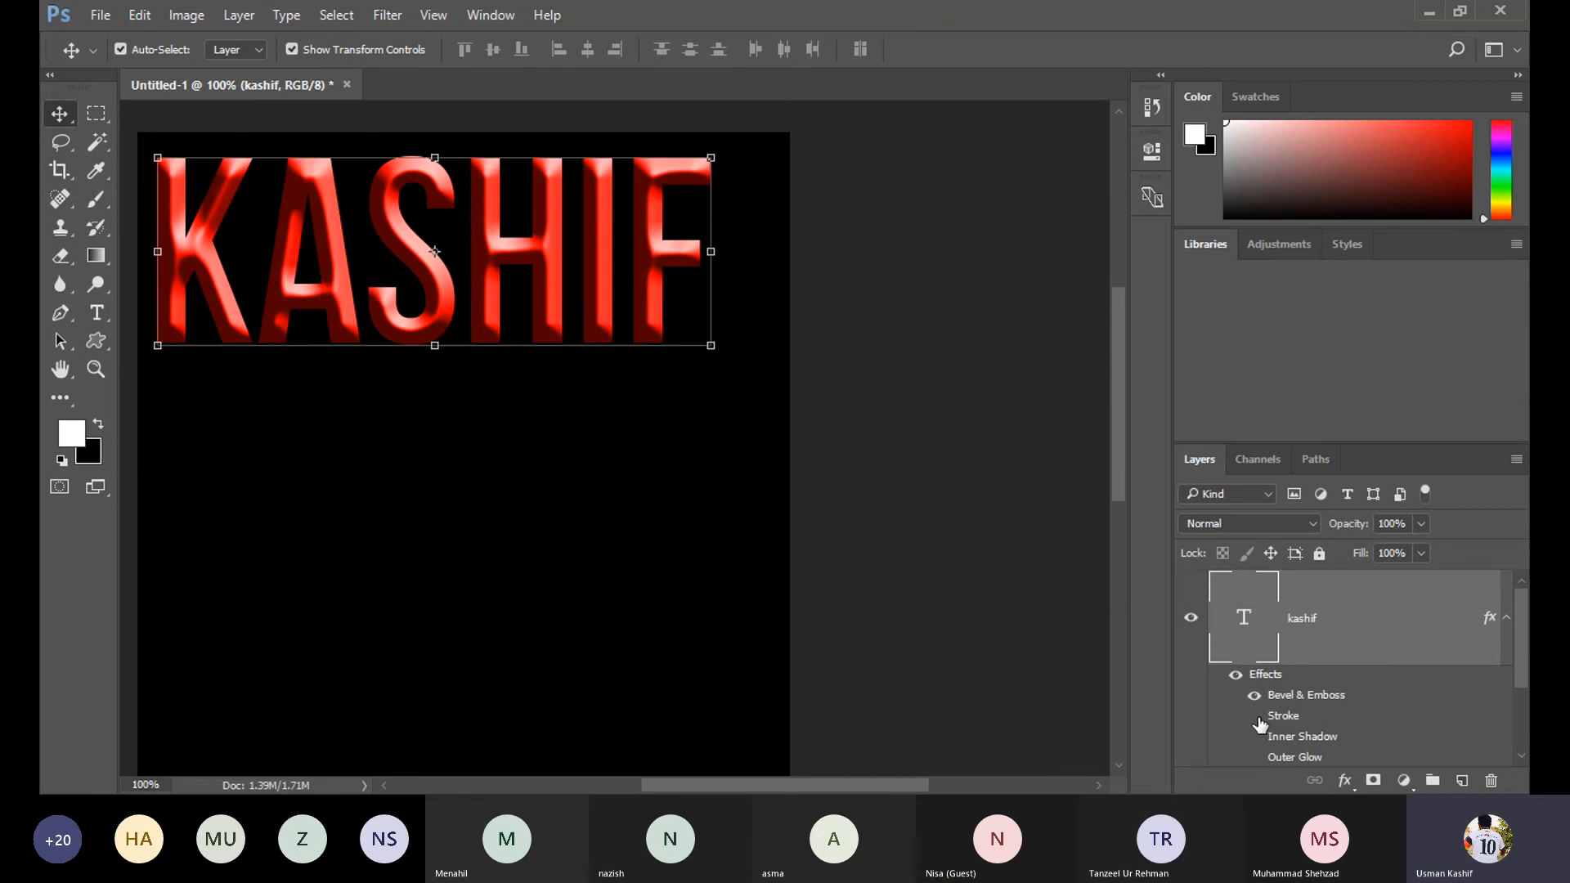
Turn the red beveled text's Stroke effect back on and delete that text layer.
left_click(1254, 717)
key("Delete")
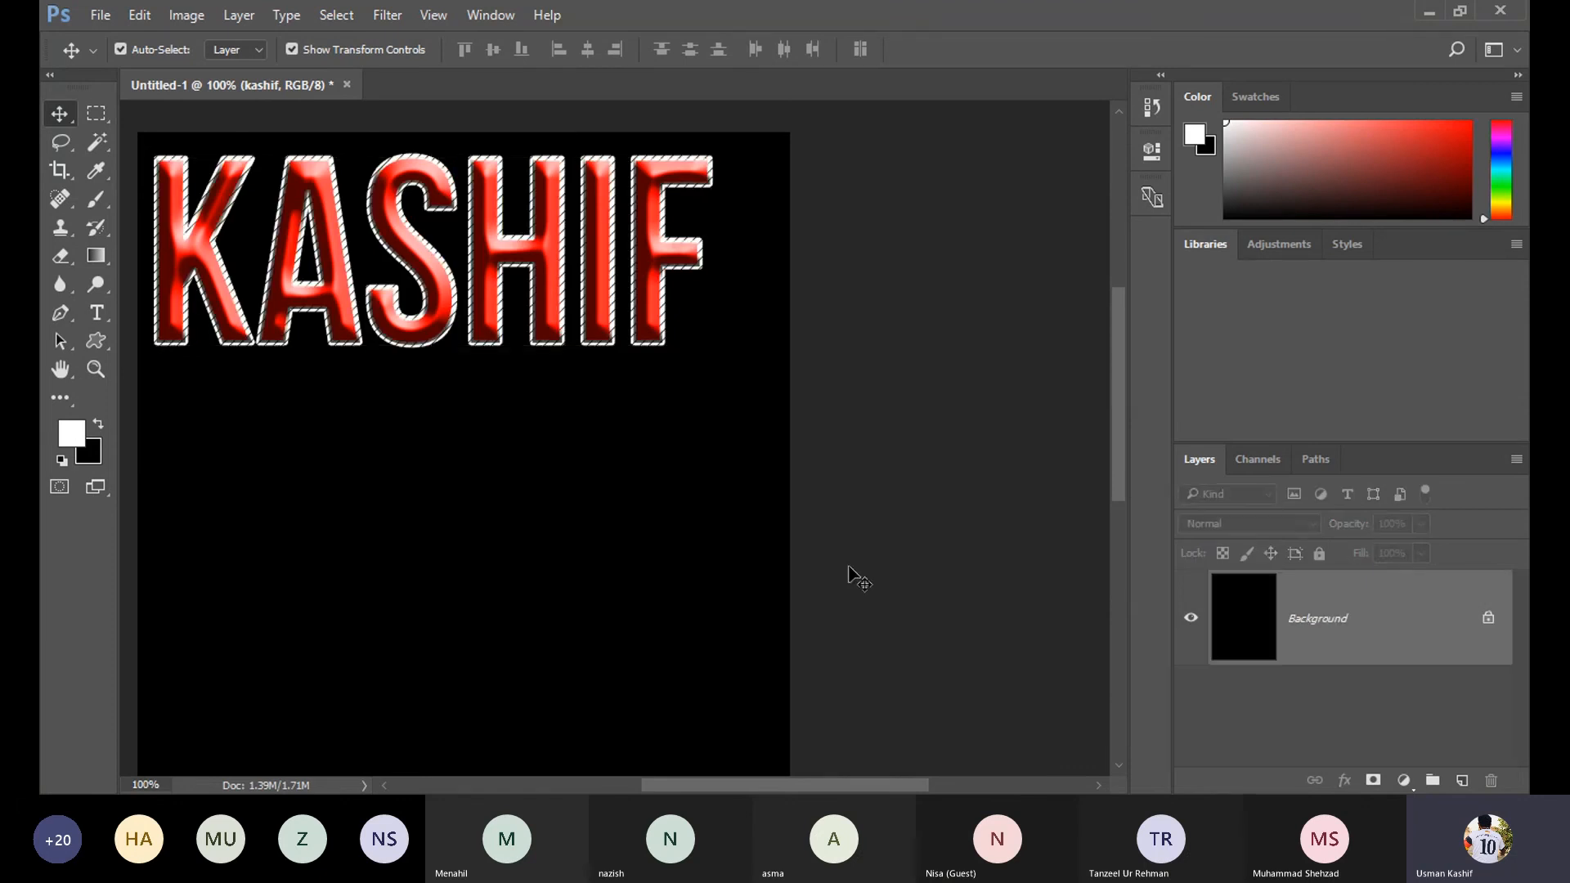
Add a first name as white Bebas Neue Bold text mid-canvas and scale it proportionally to about 1895%.
left_click(97, 313)
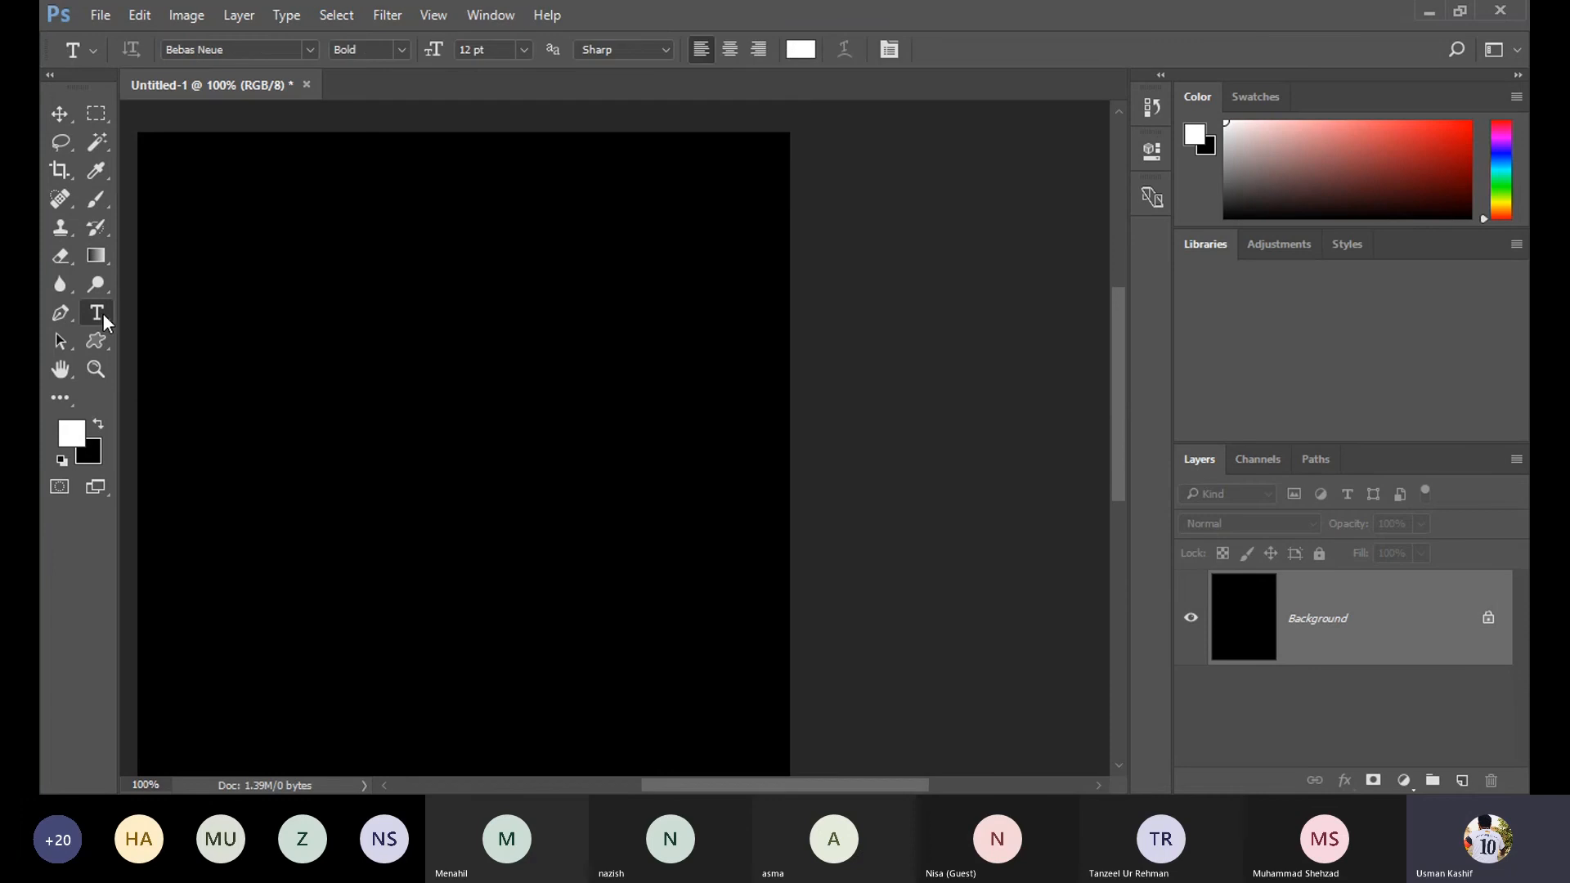
left_click(416, 446)
type("usman")
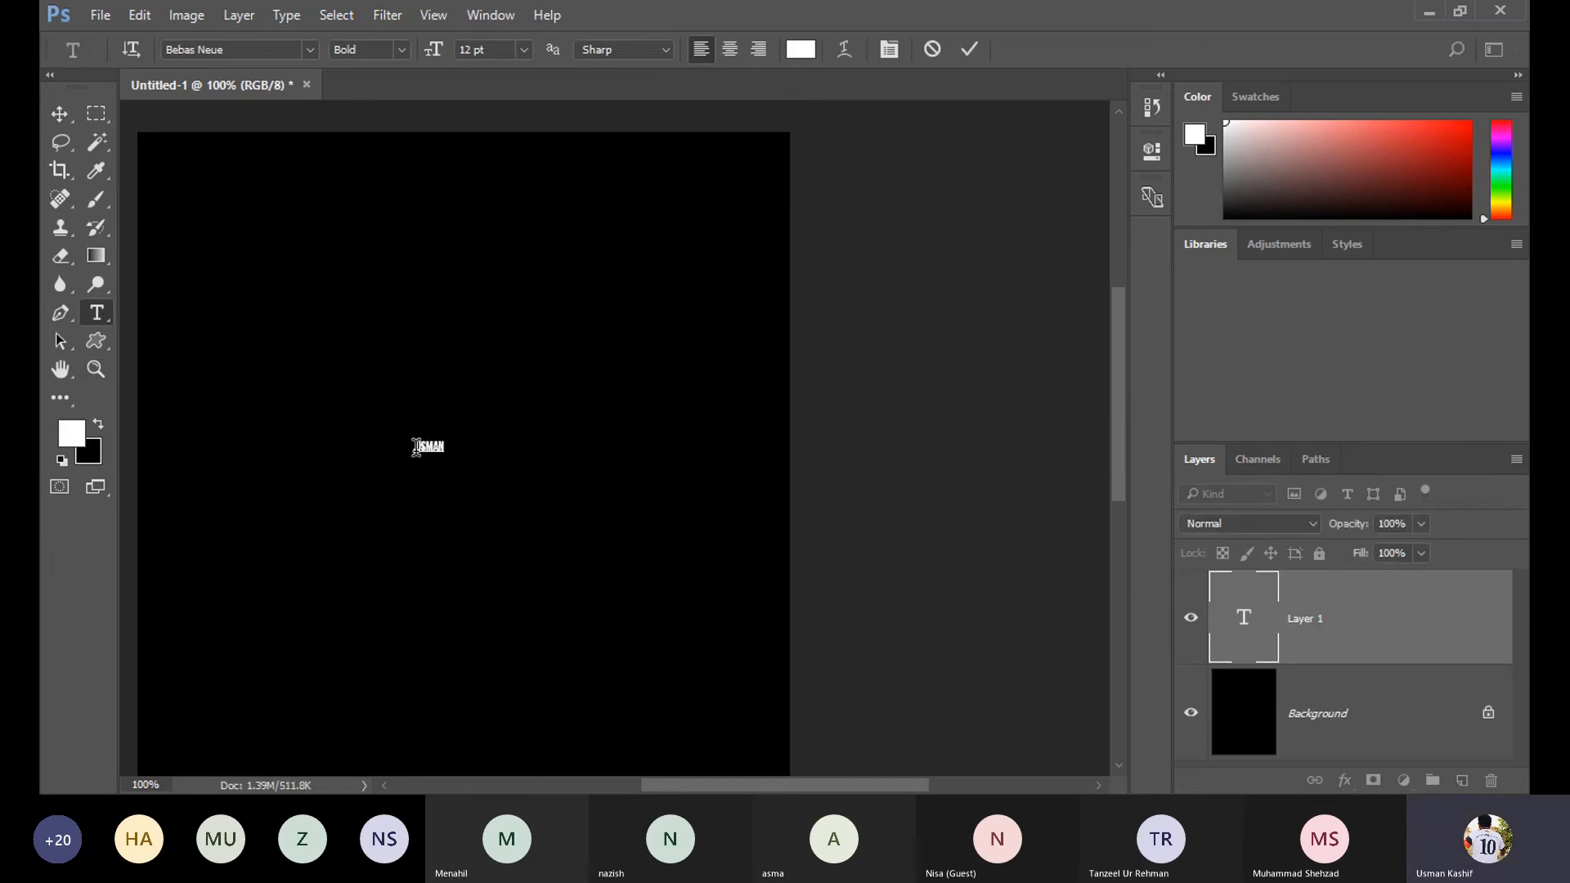
left_click(59, 121)
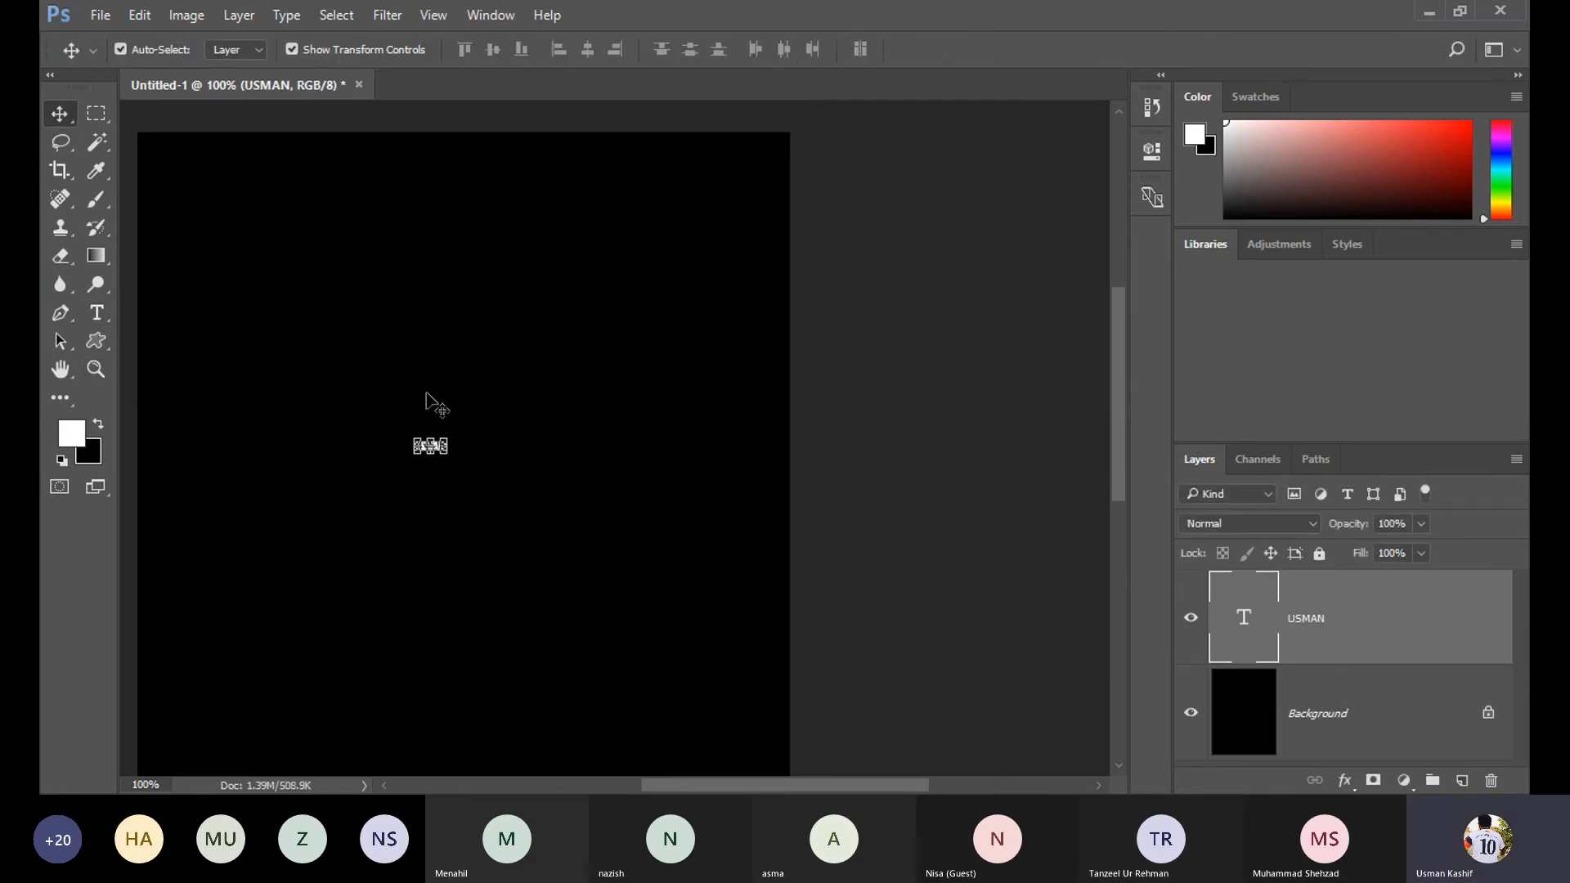
left_click_drag(445, 453, 687, 624)
key("ctrl+z")
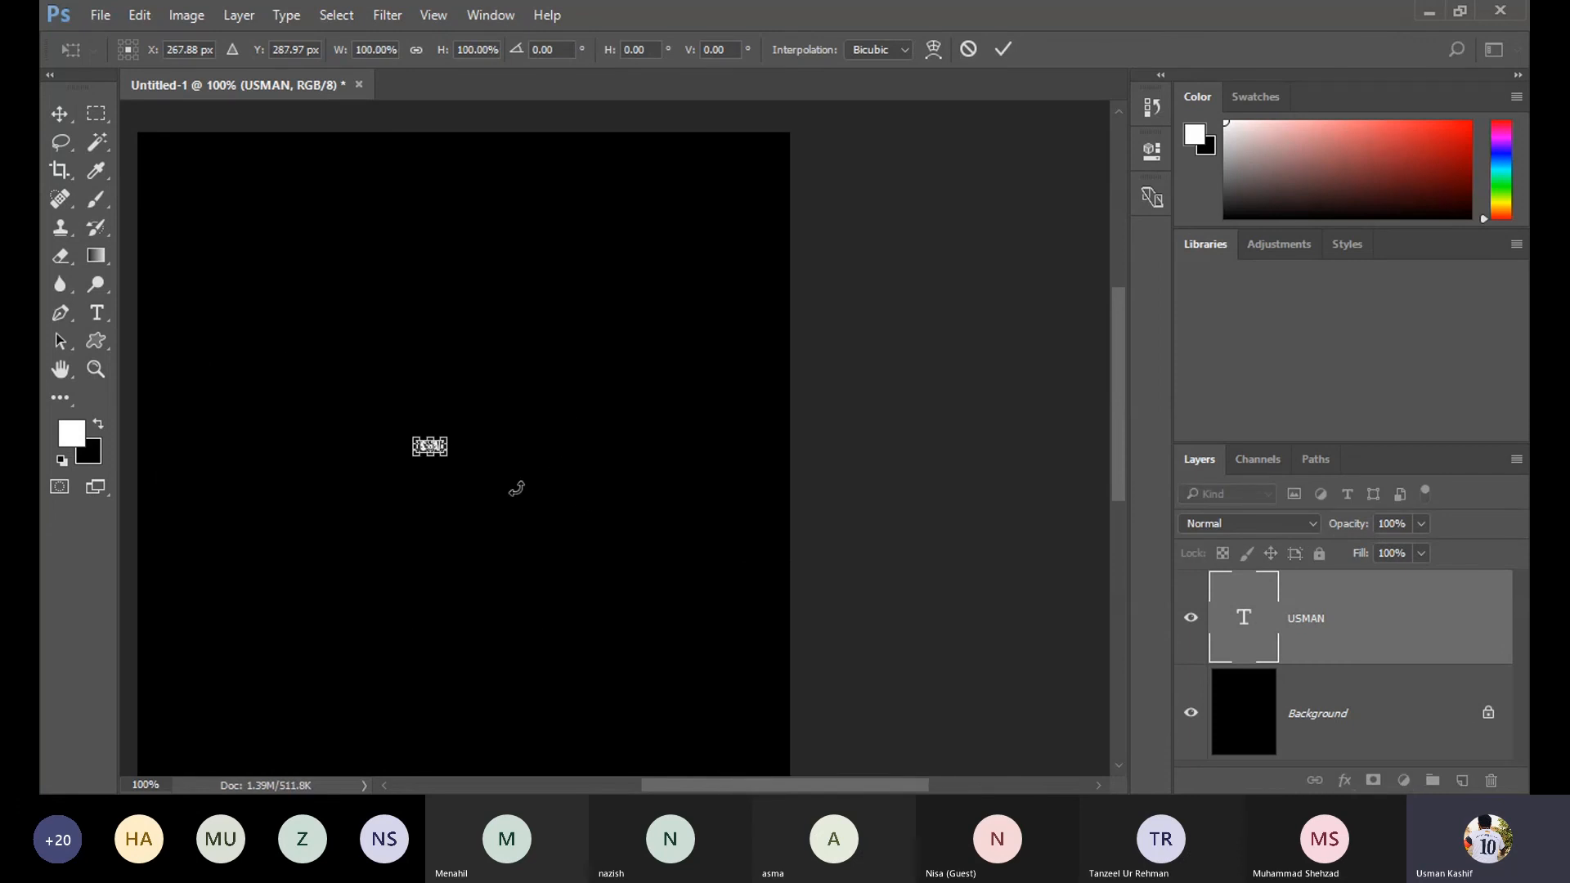
left_click_drag(447, 455, 687, 628)
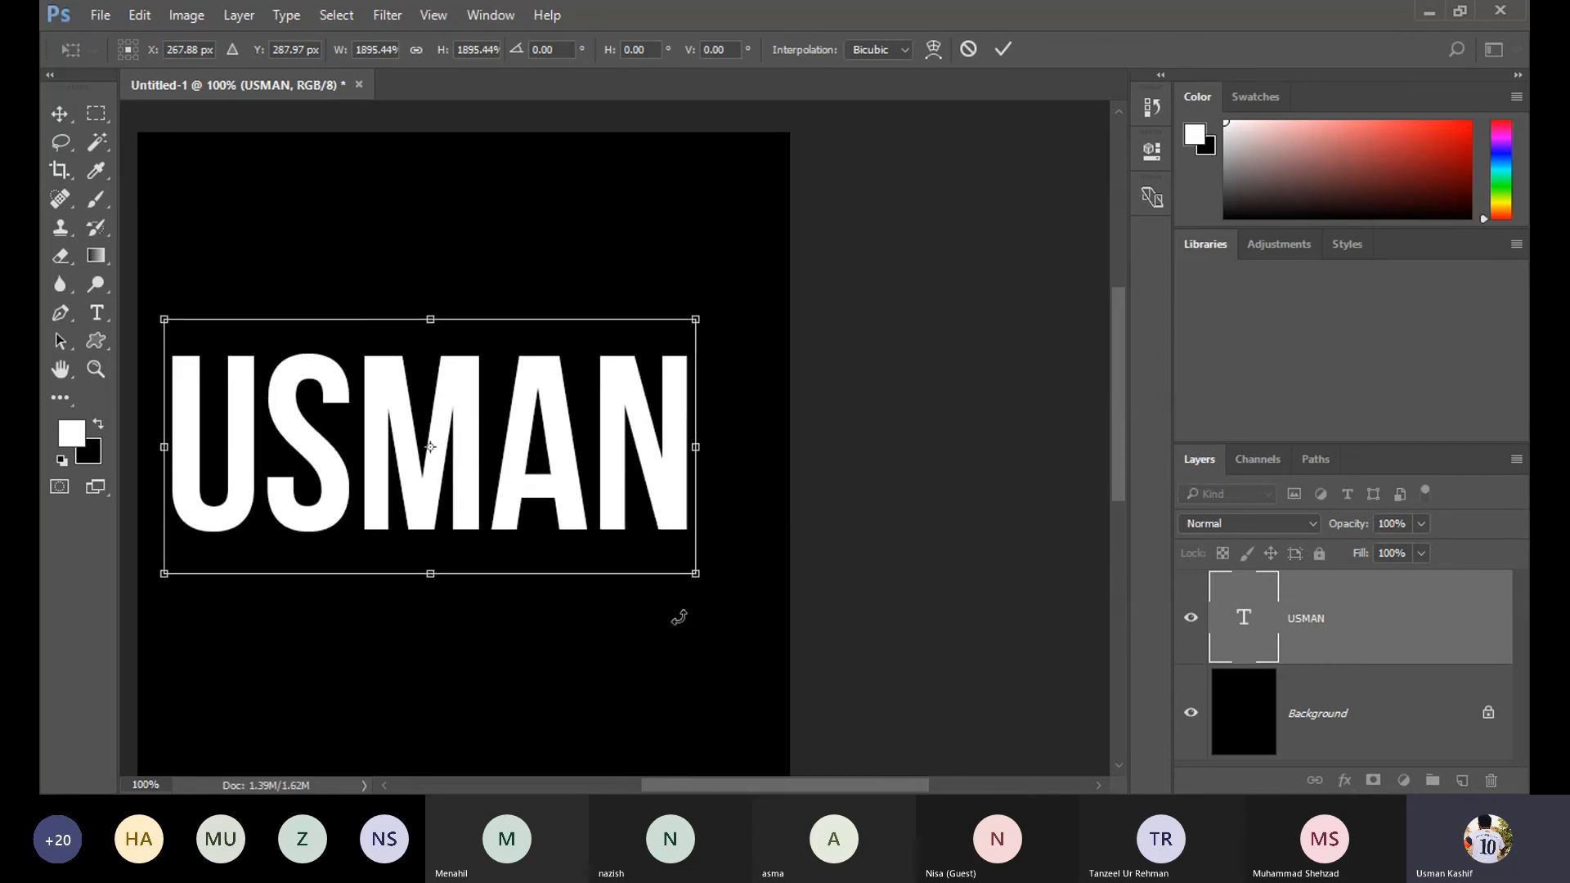
key("Return")
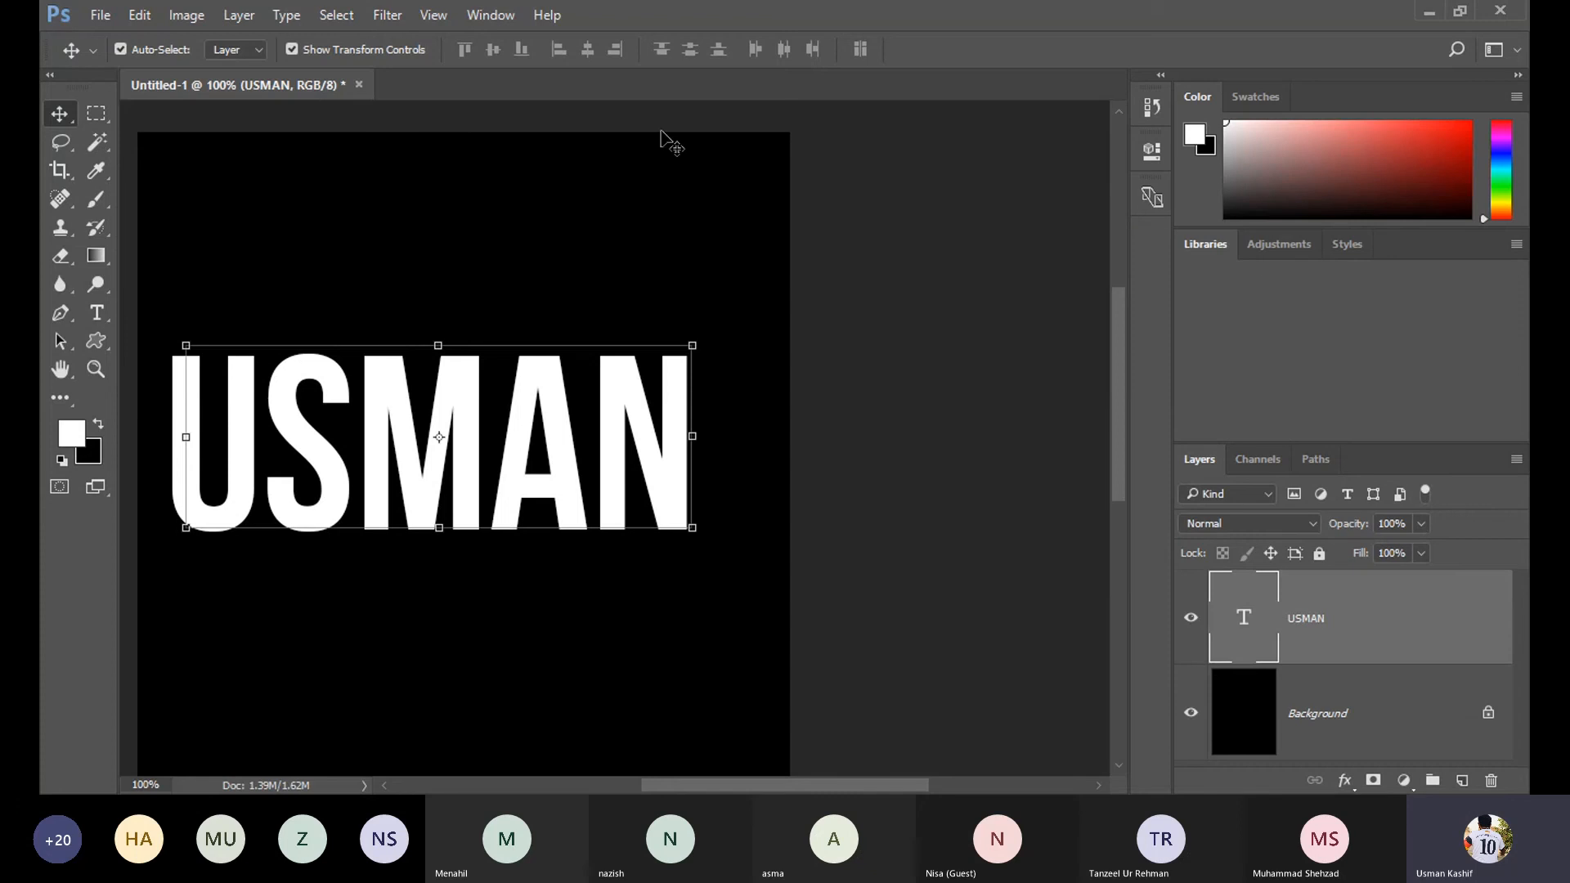
Apply the saved Apna Style to the white text and move it up near the canvas's upper edge.
left_click(490, 15)
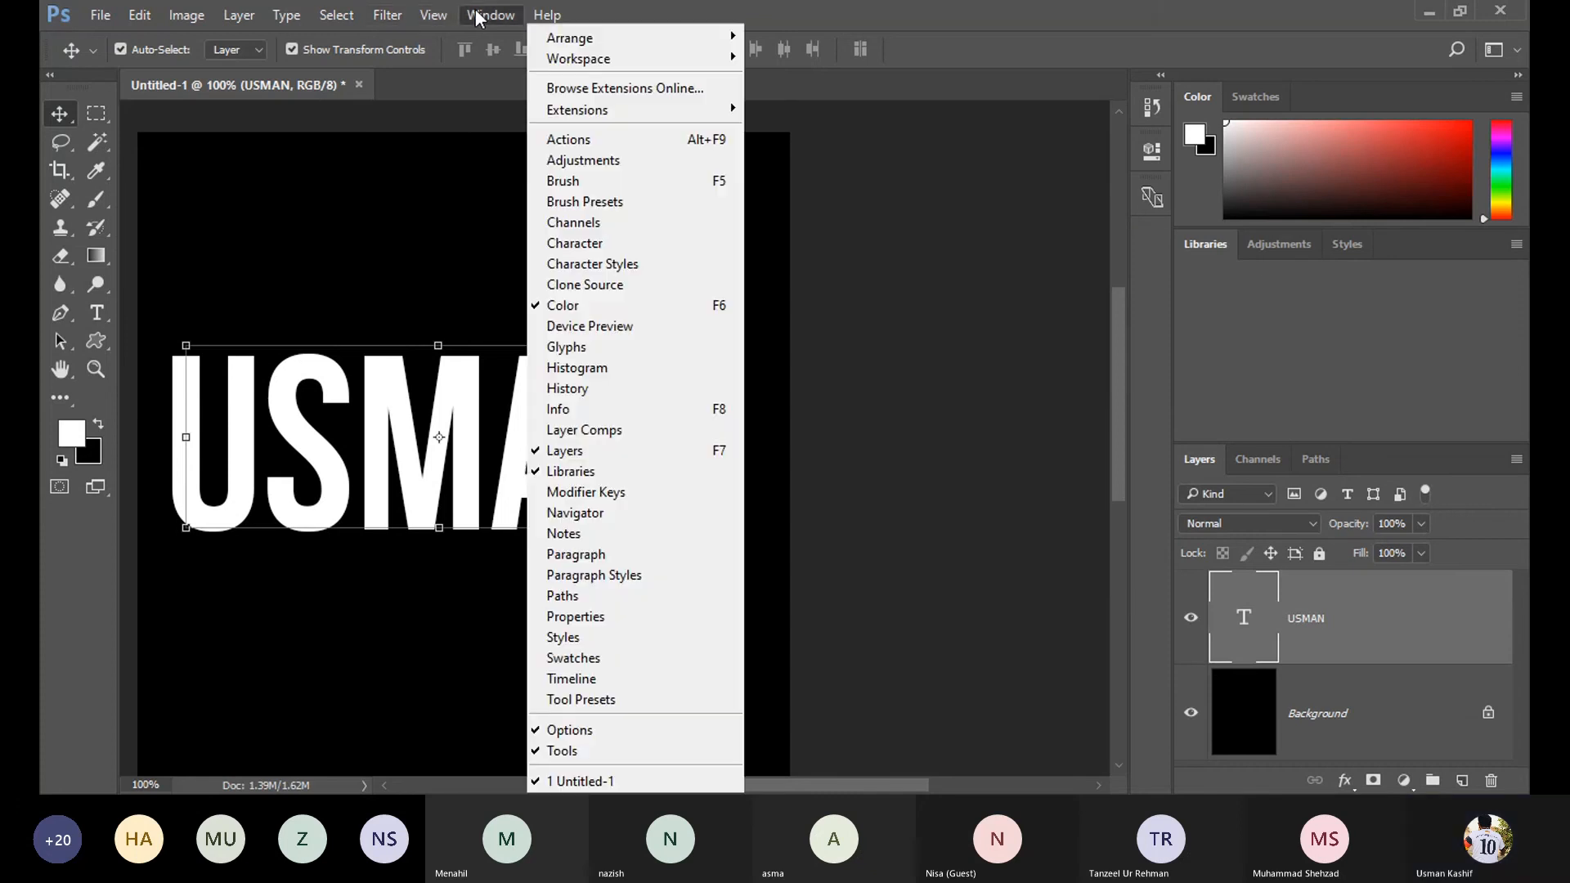
left_click(585, 638)
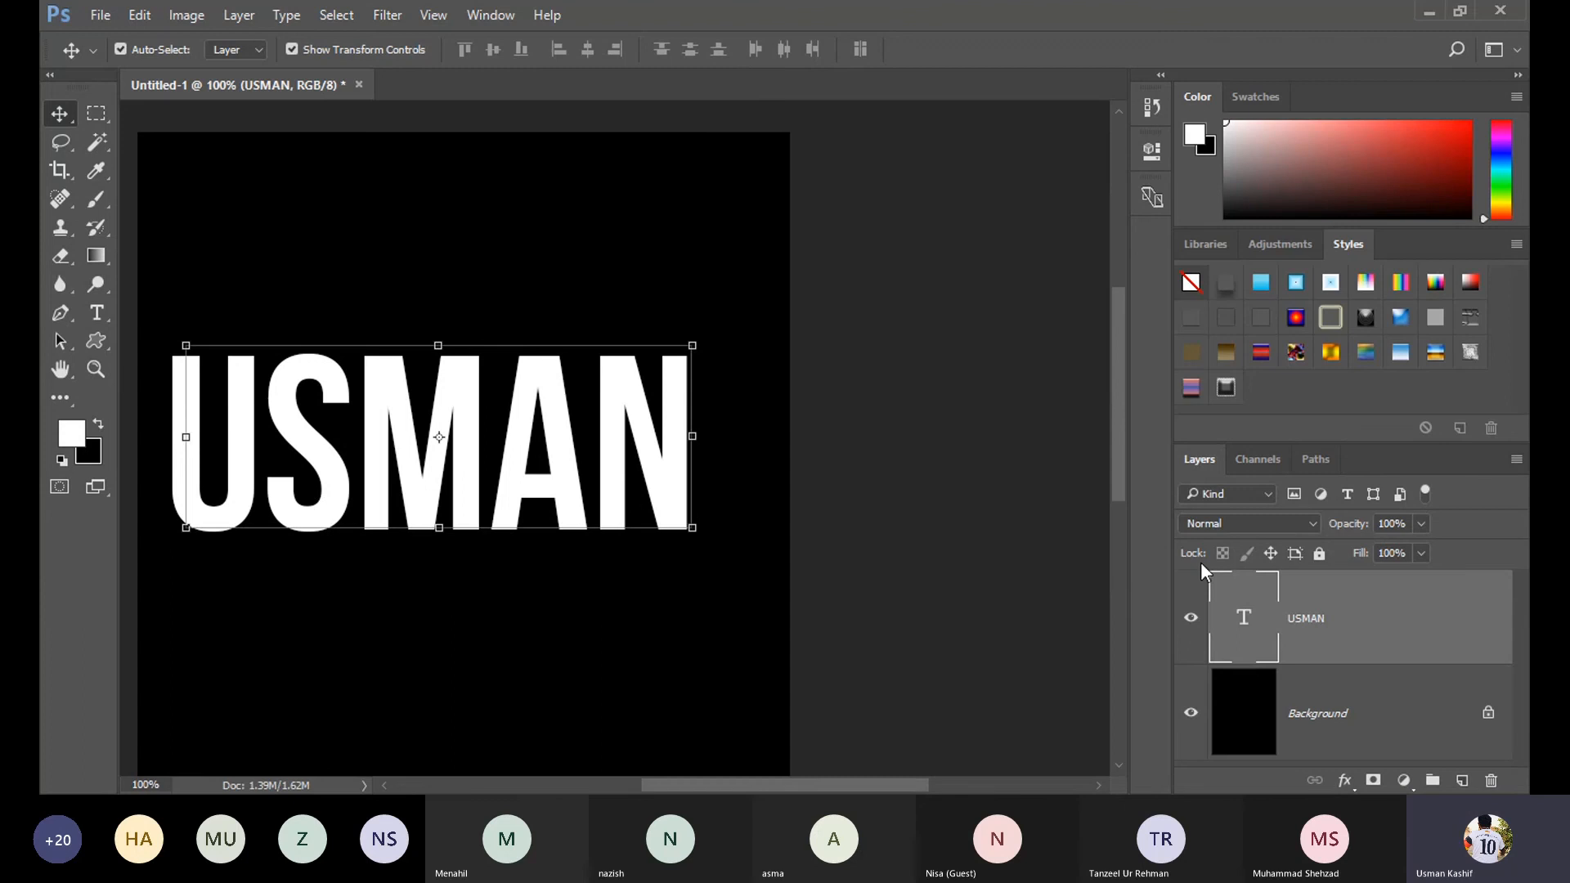
left_click(1226, 388)
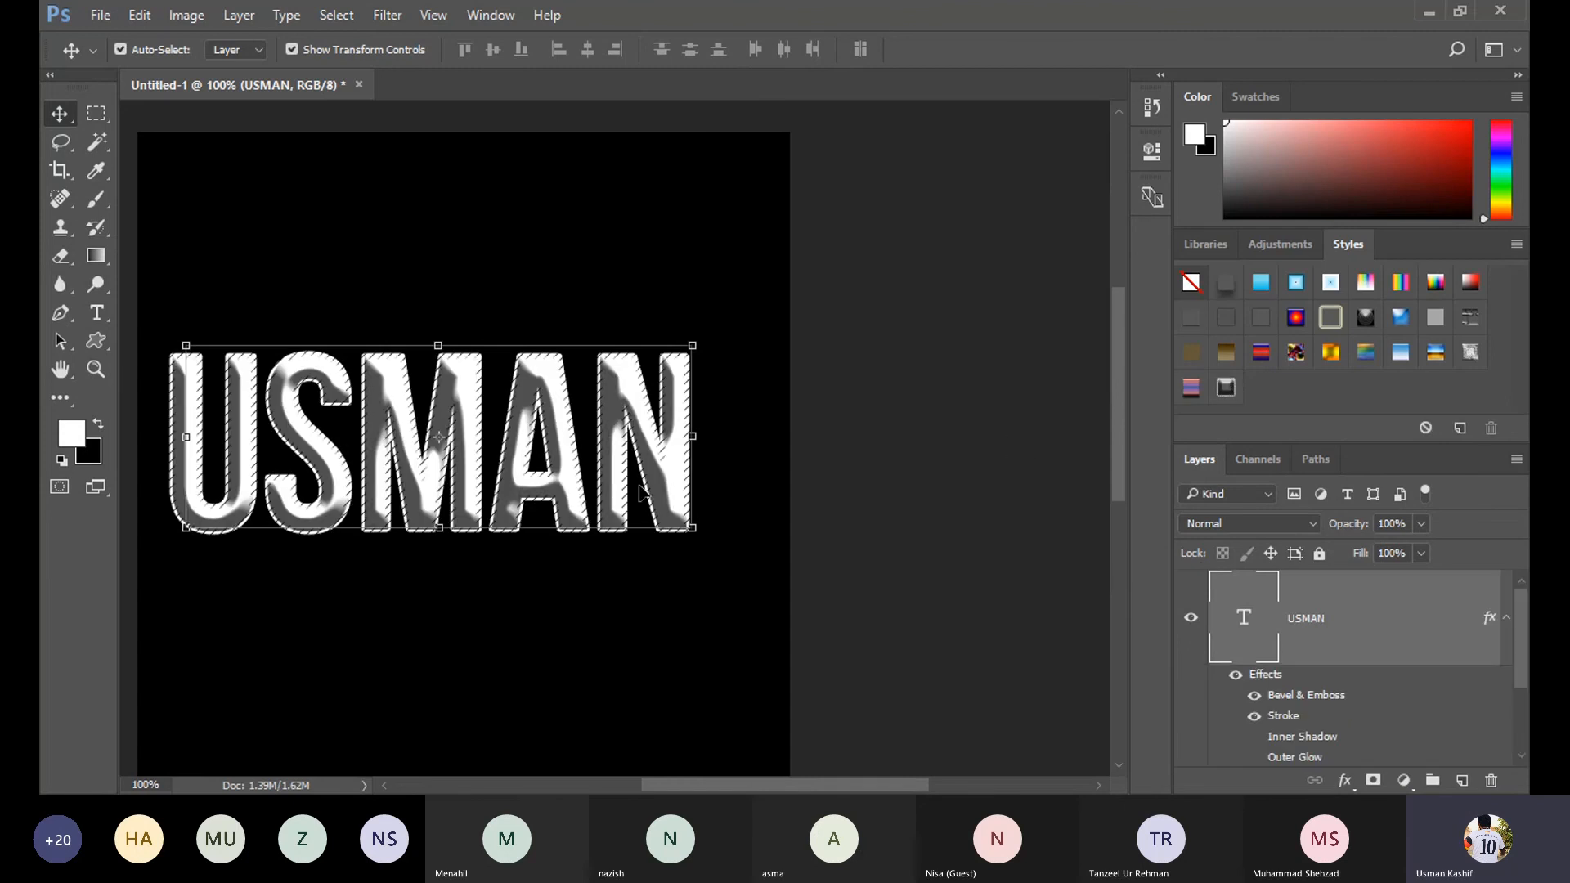
left_click(976, 548)
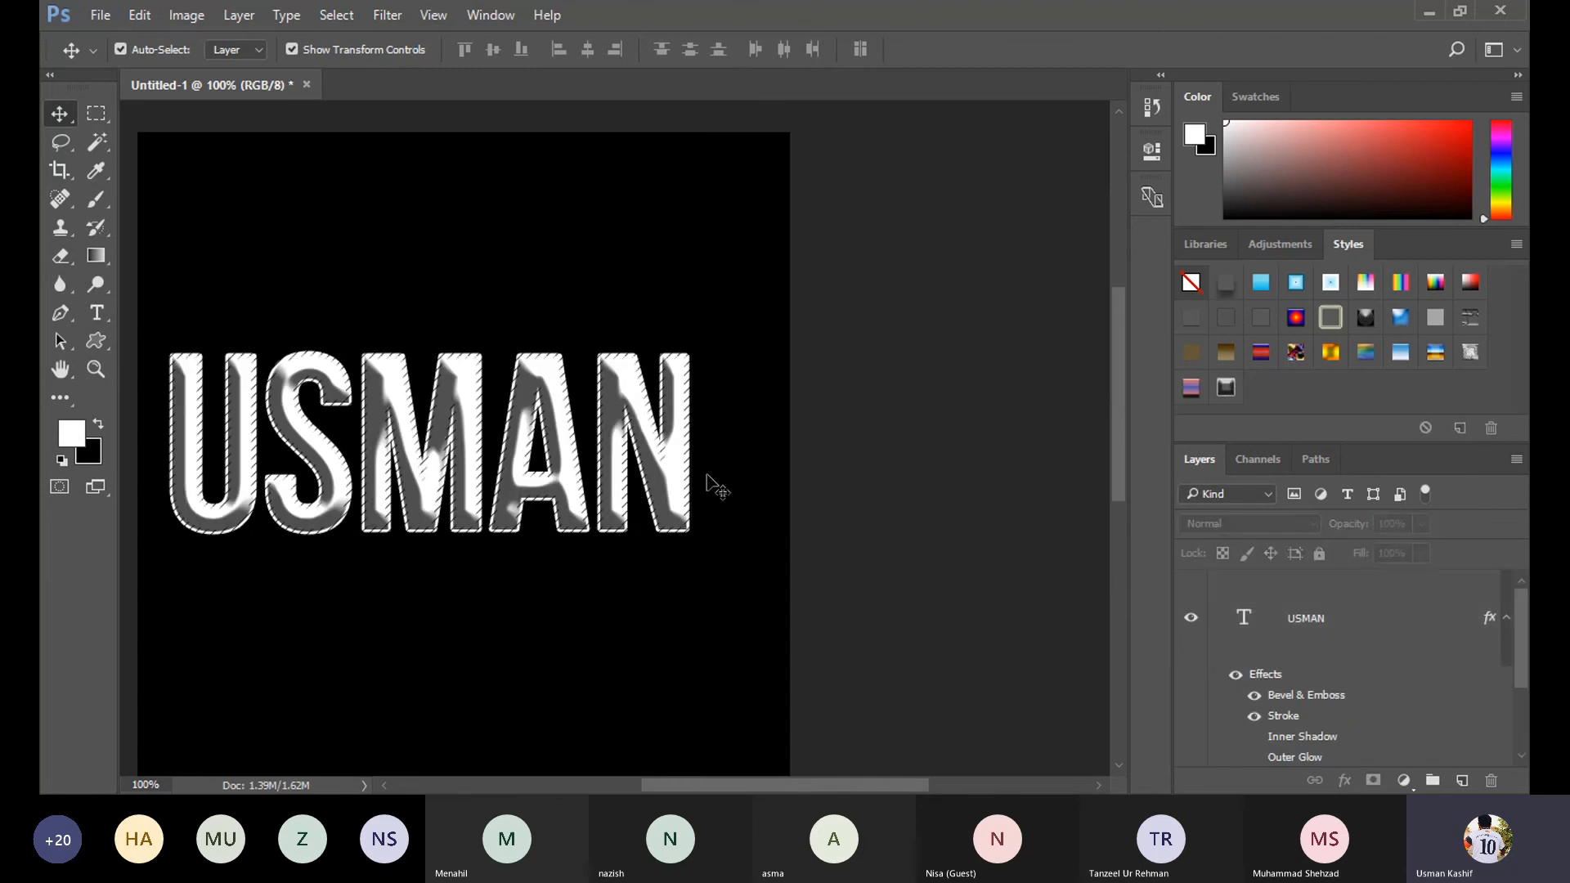
left_click_drag(647, 488, 648, 312)
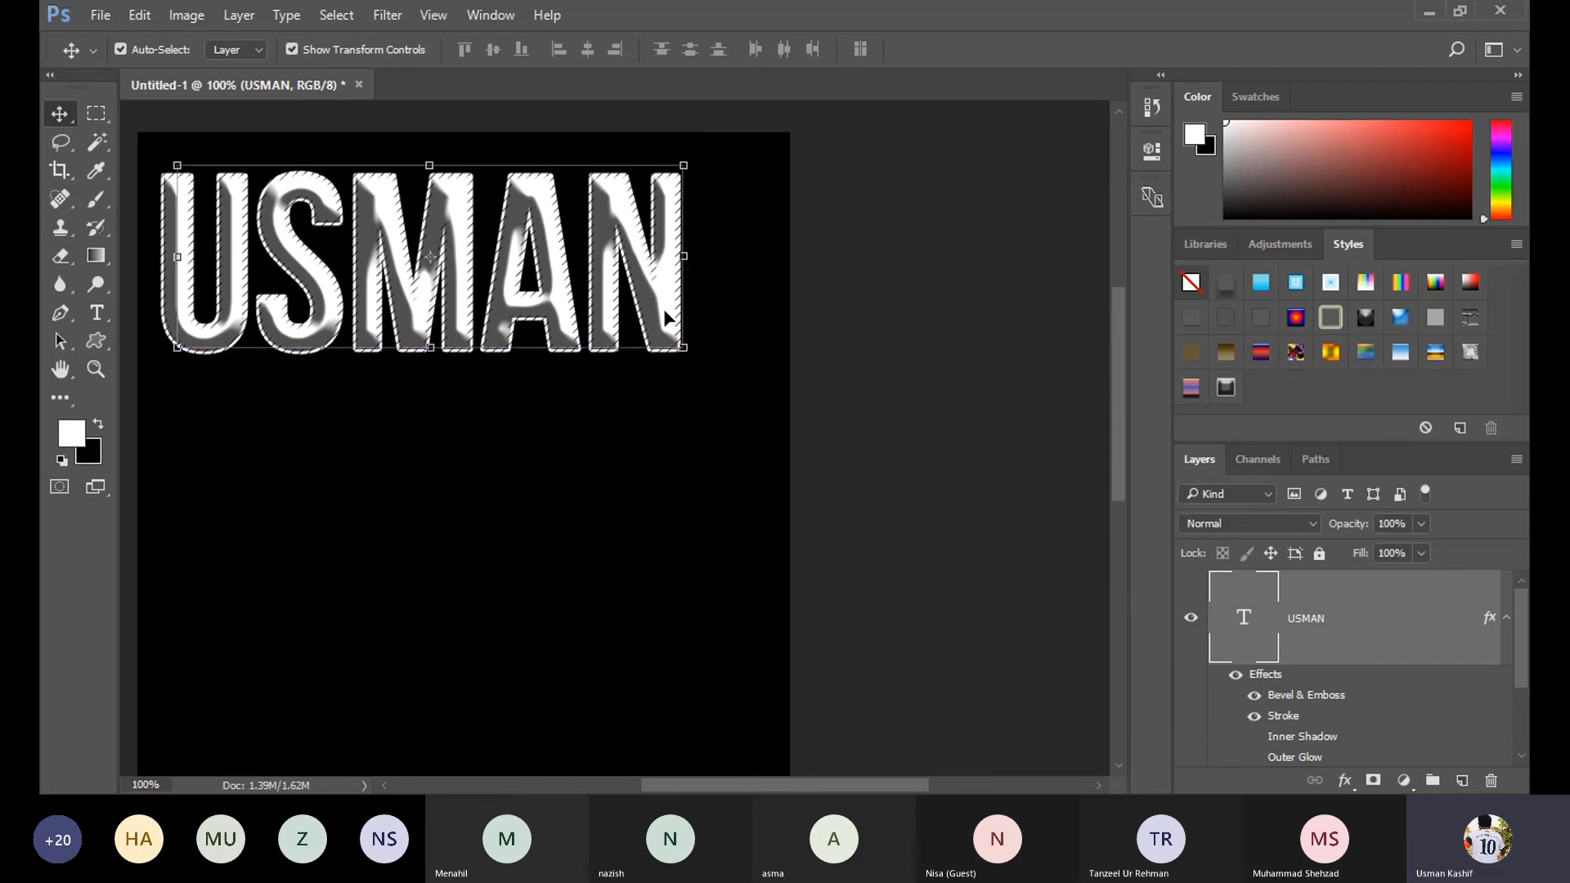
Add a second name as 12 pt text in the lower canvas area and colour it red, ff0000.
left_click(96, 312)
left_click(323, 647)
type("KASHIF")
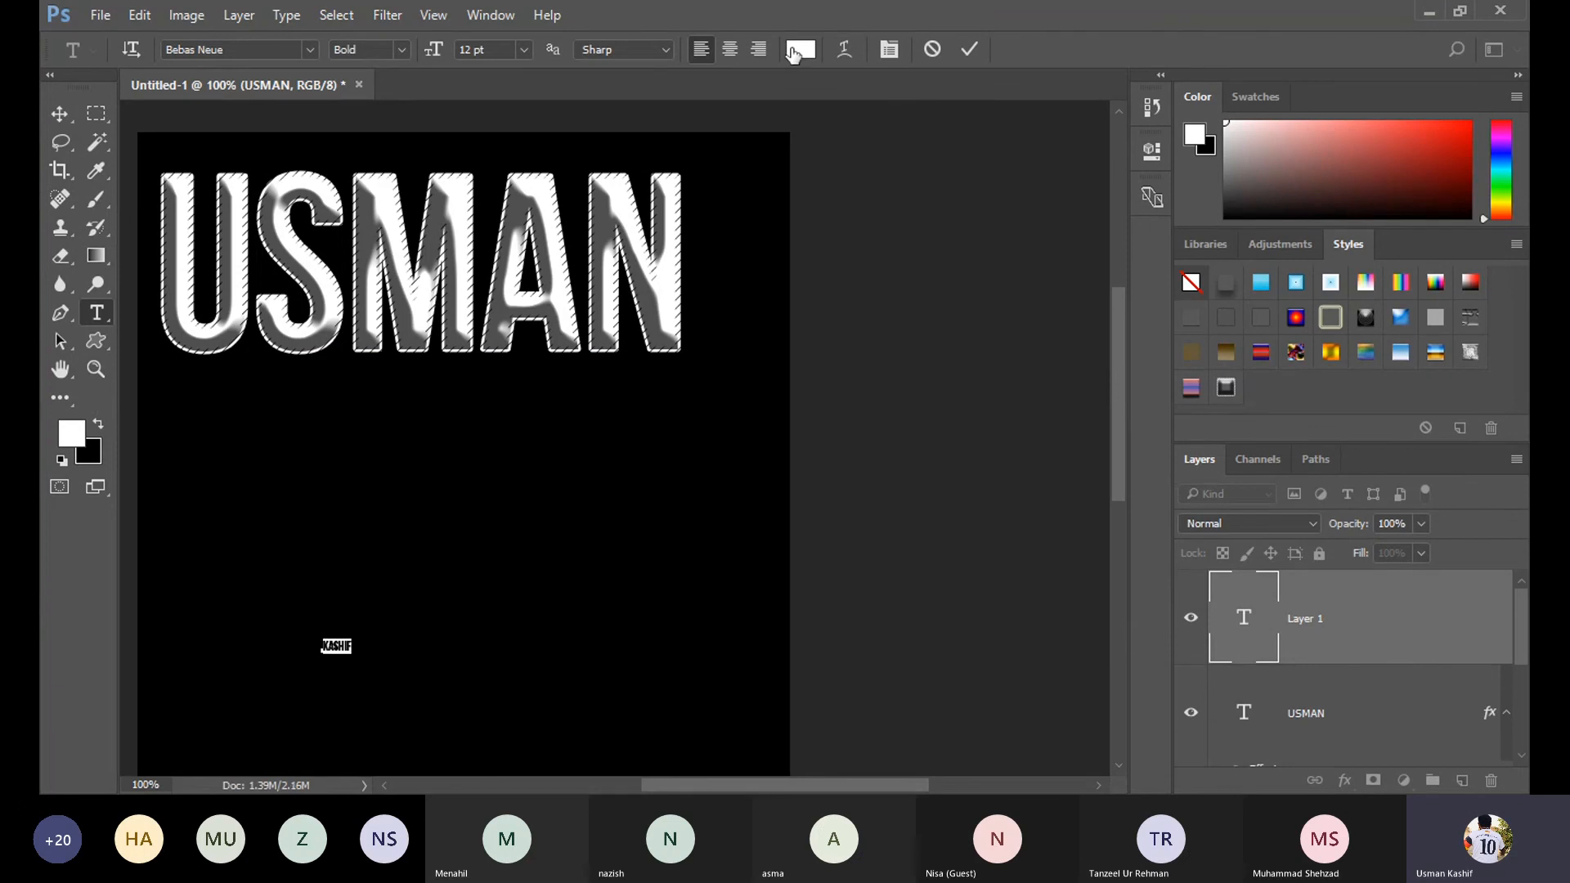
left_click(801, 49)
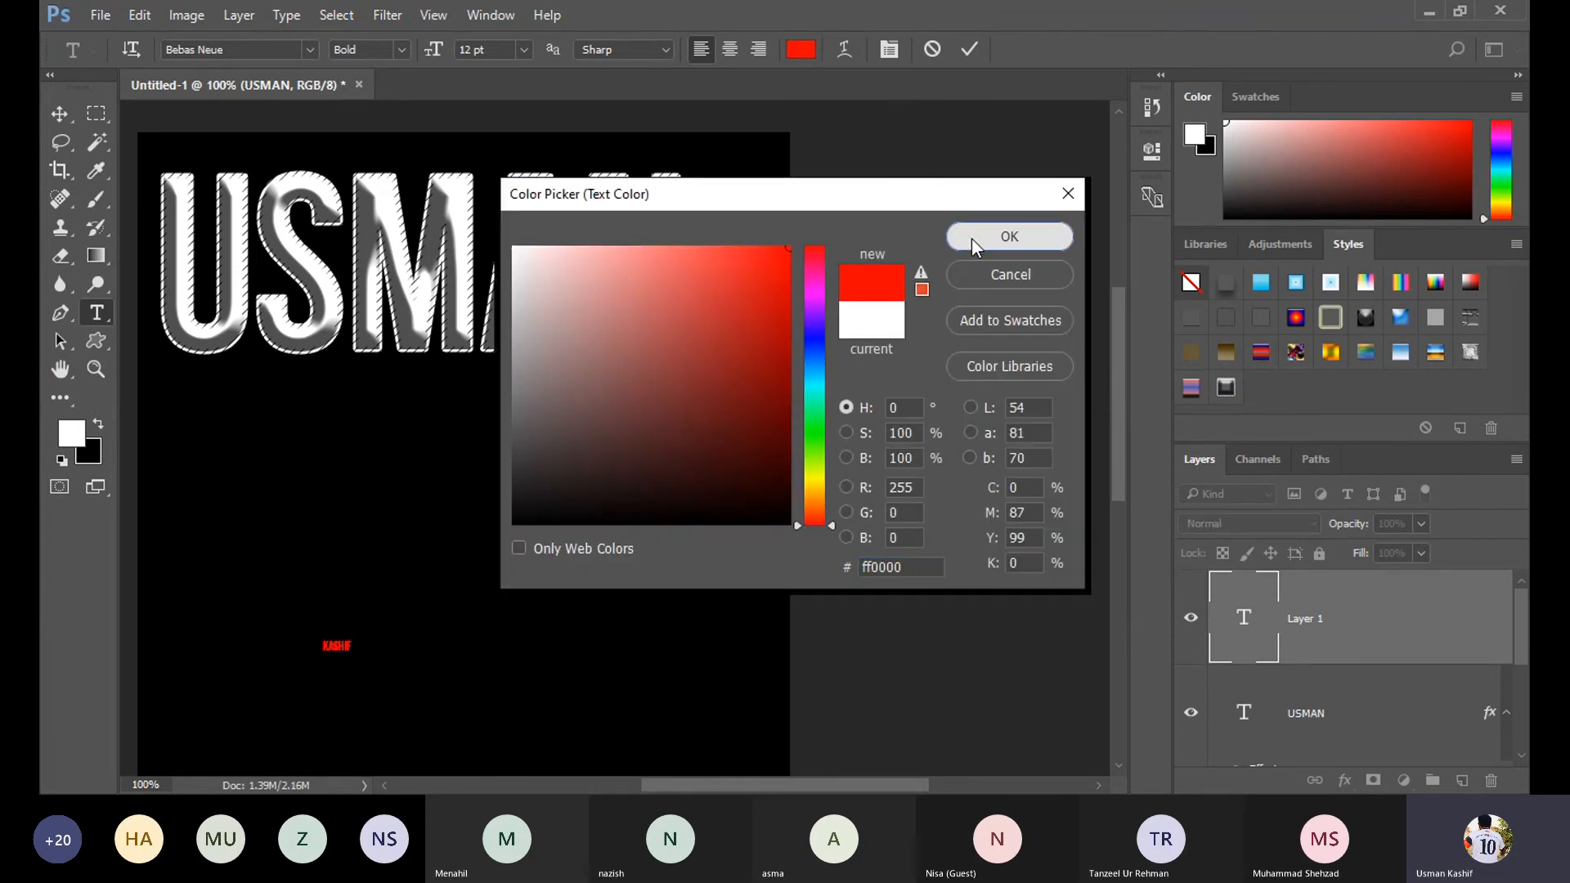
left_click(1010, 237)
Enlarge the red text and place it directly beneath the styled white text.
left_click(57, 115)
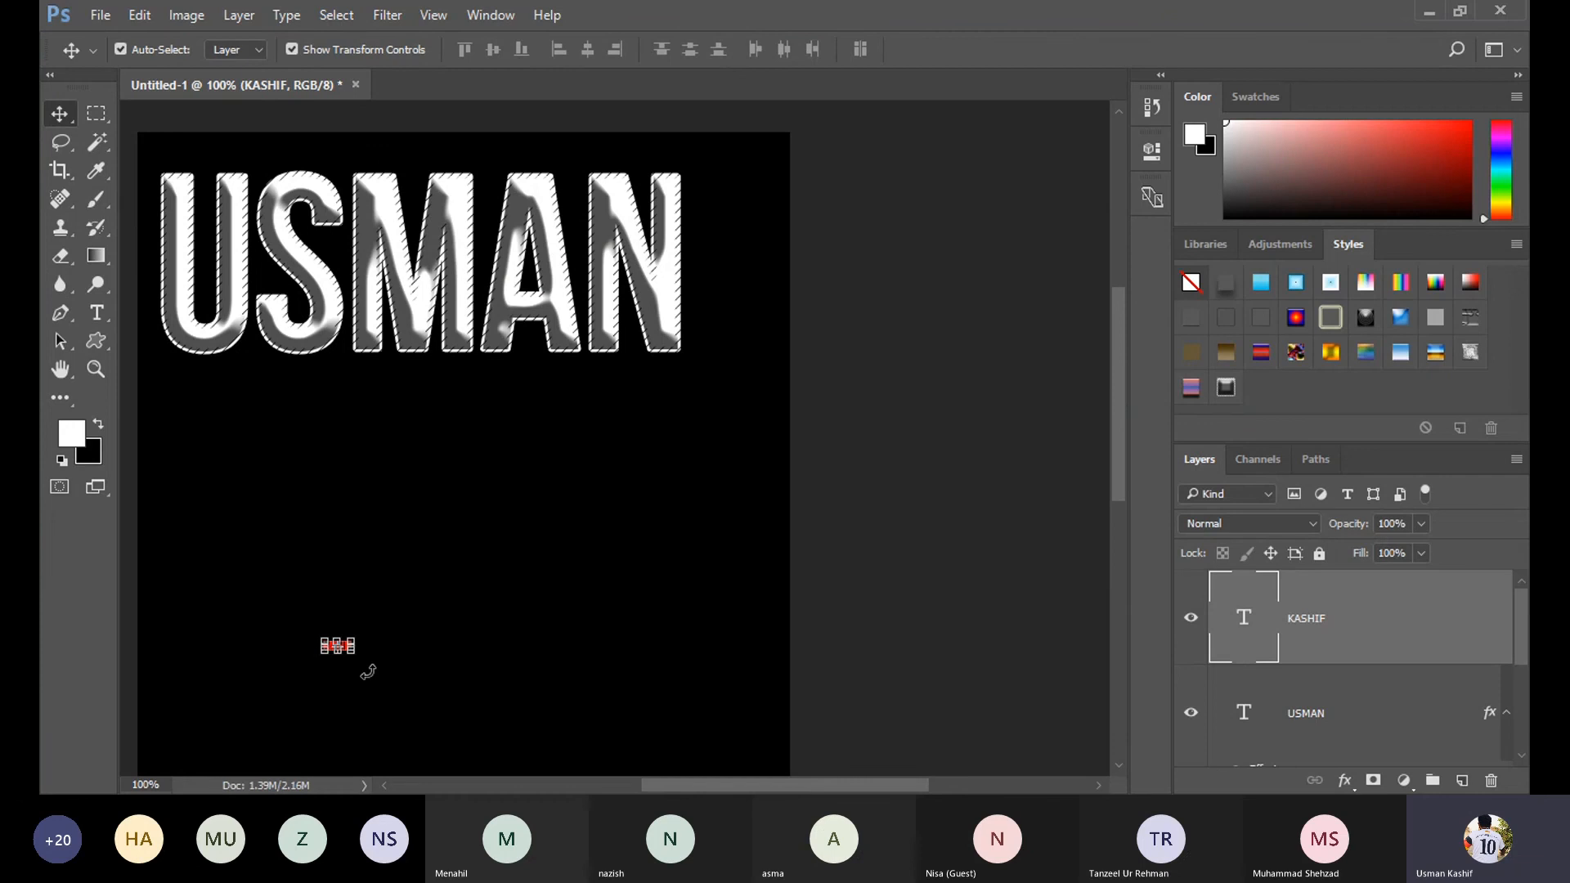
left_click_drag(356, 654, 573, 758)
left_click_drag(439, 654, 543, 526)
key("Return")
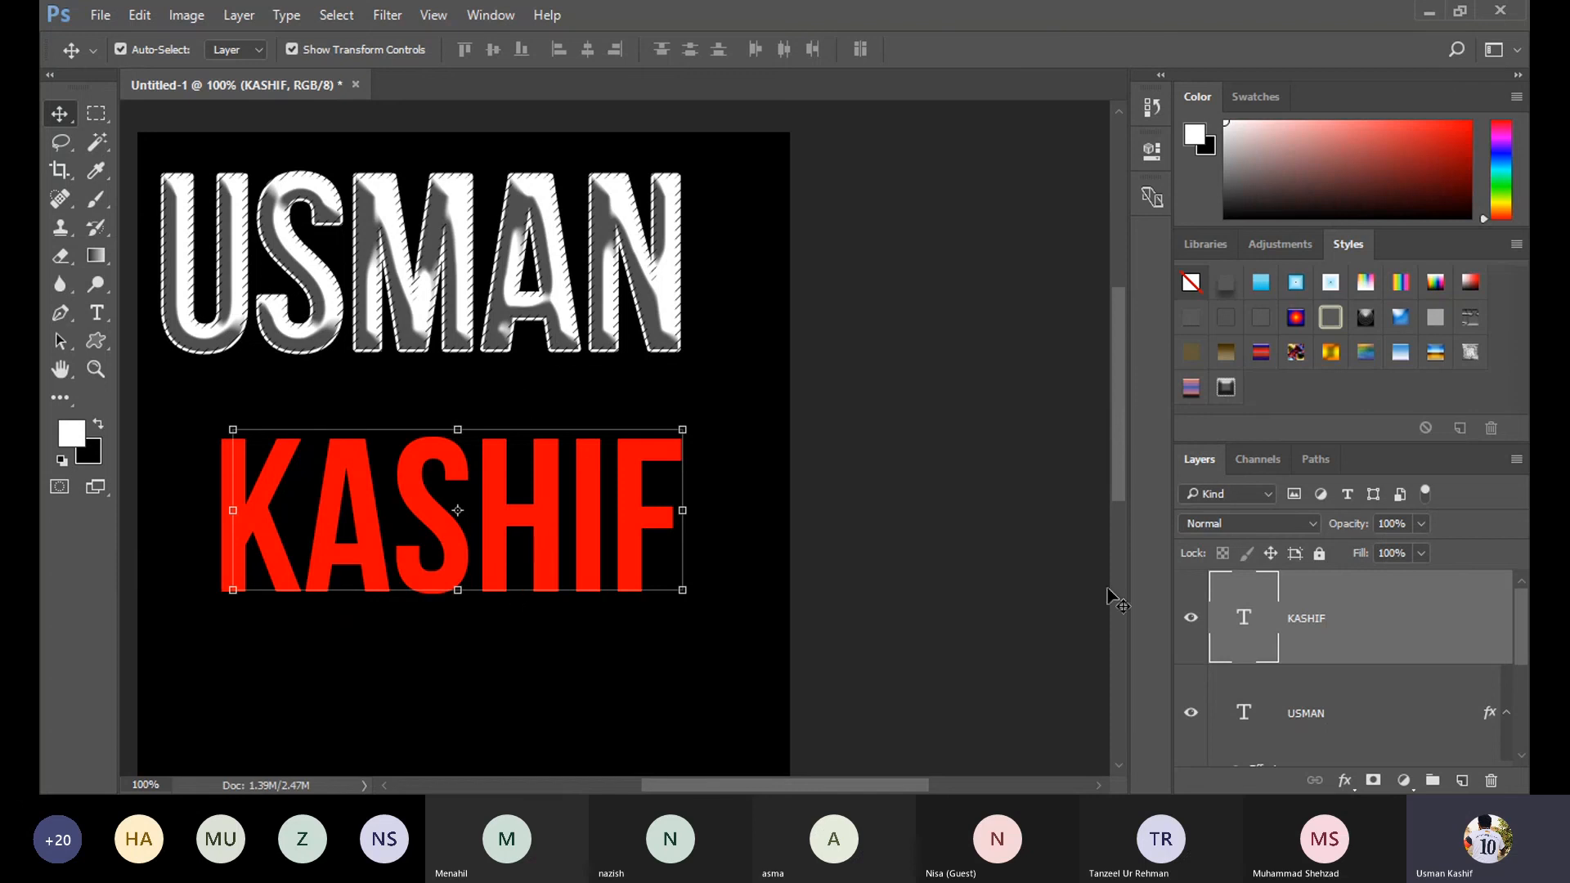
Try the saved custom style on the red text and undo it.
left_click(1236, 395)
key("ctrl+z")
Copy the layer style from the styled white text layer and paste it onto the red text layer.
left_click_drag(1526, 650, 1526, 690)
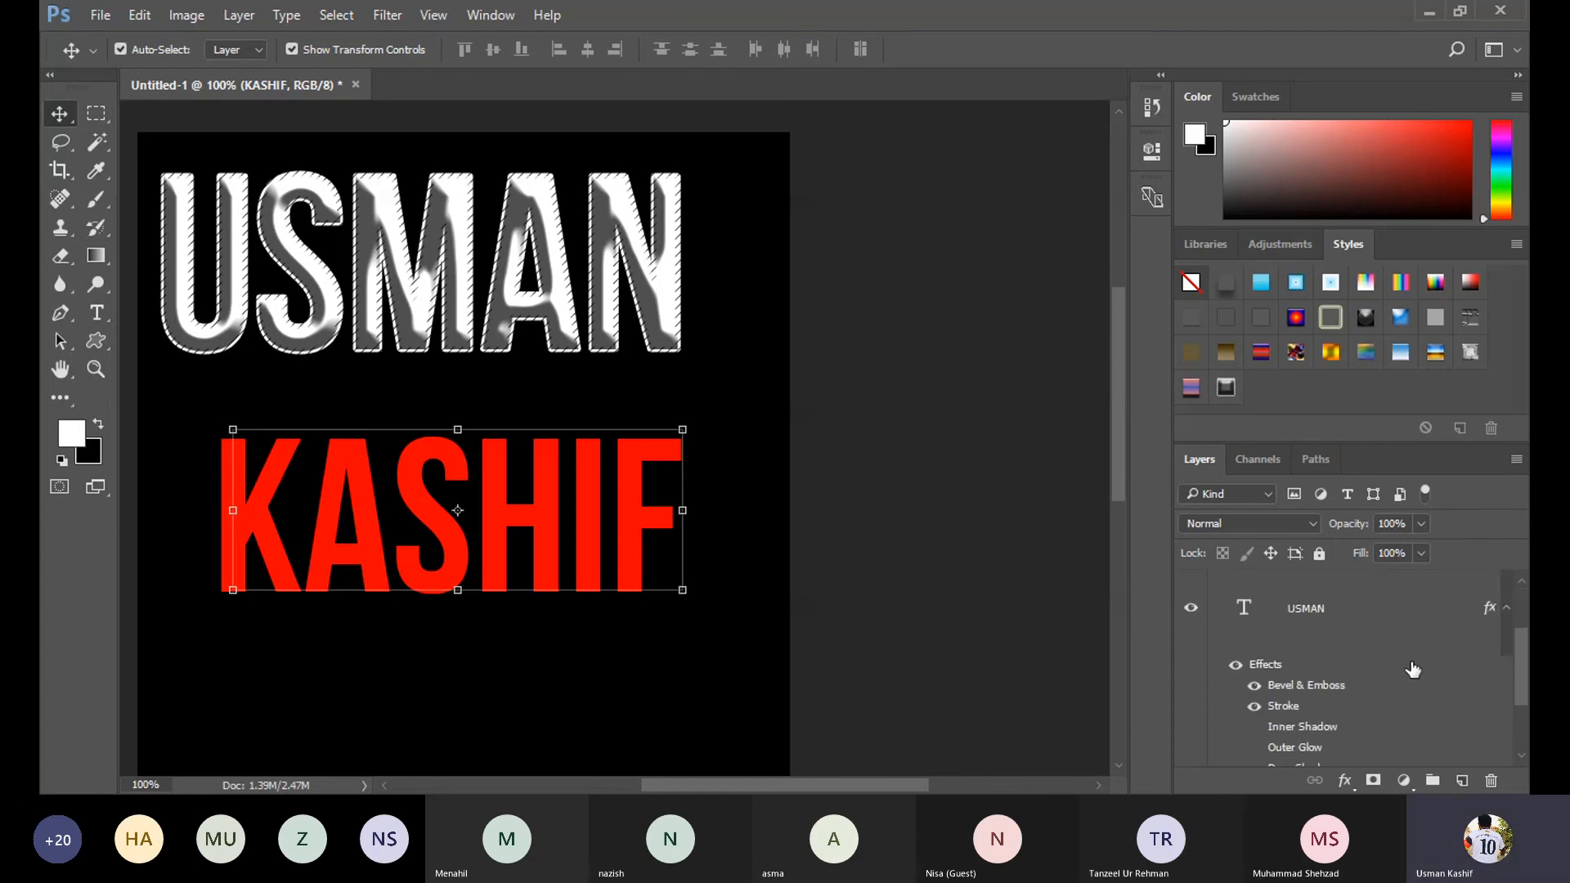
left_click(1366, 615)
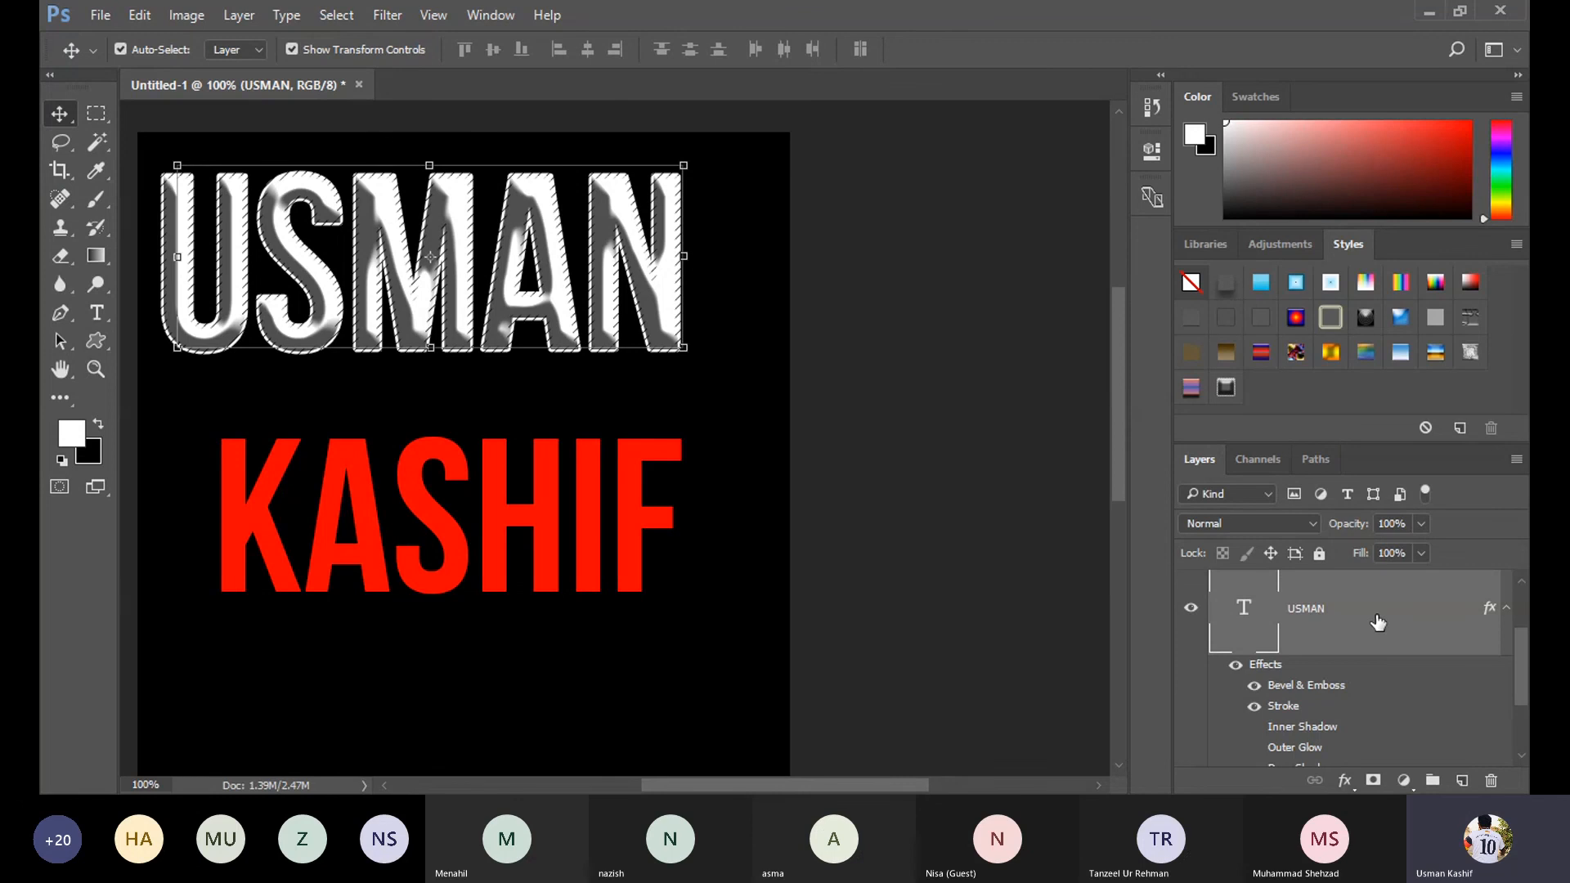
right_click(1376, 615)
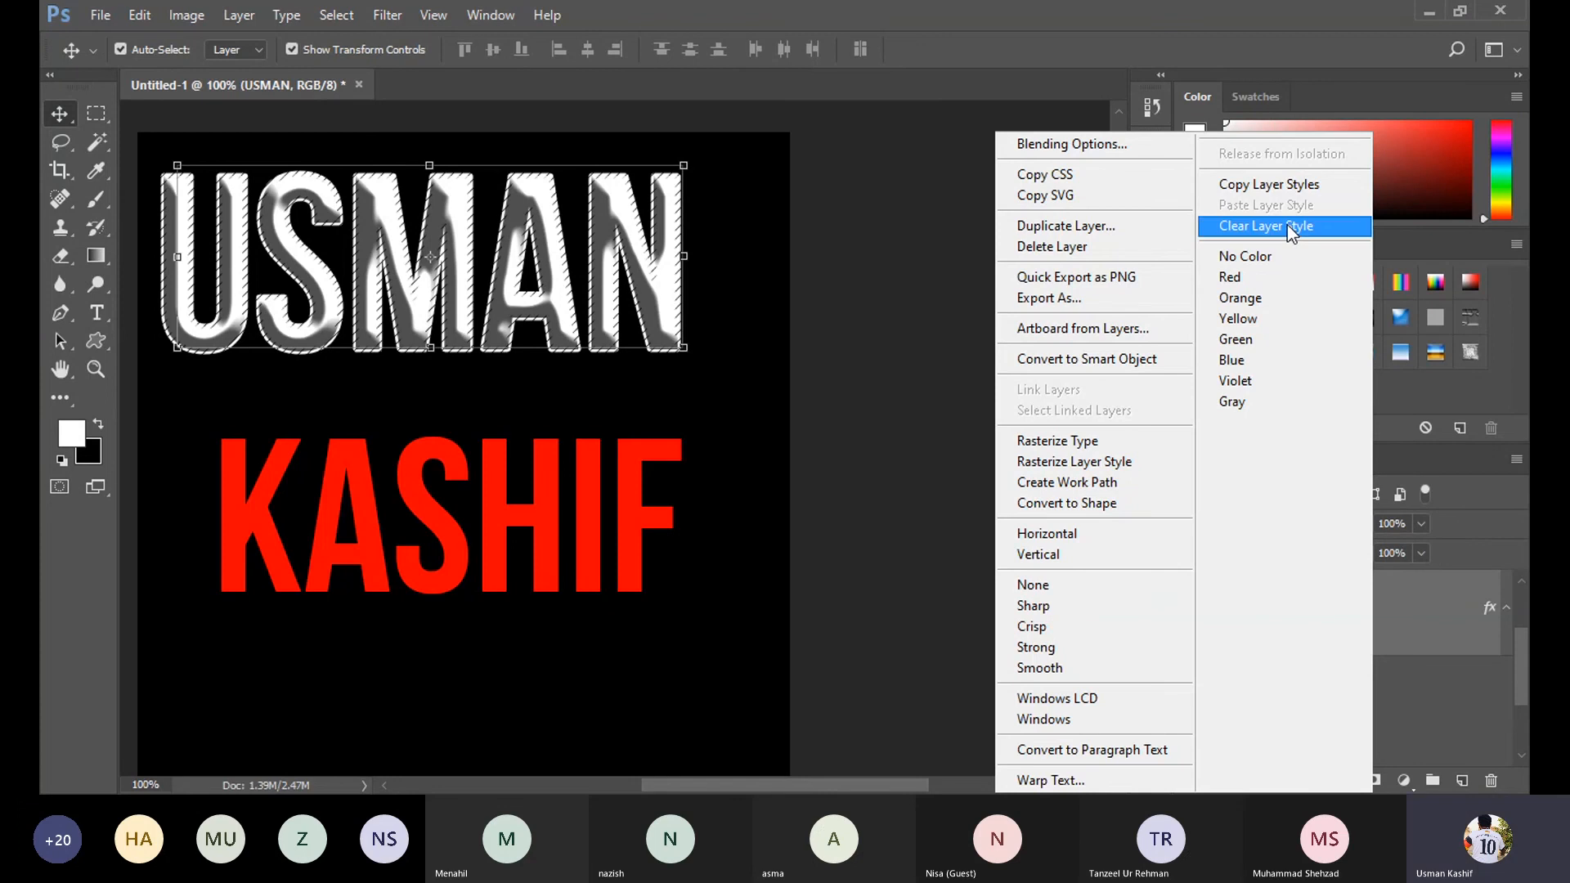
left_click(1259, 188)
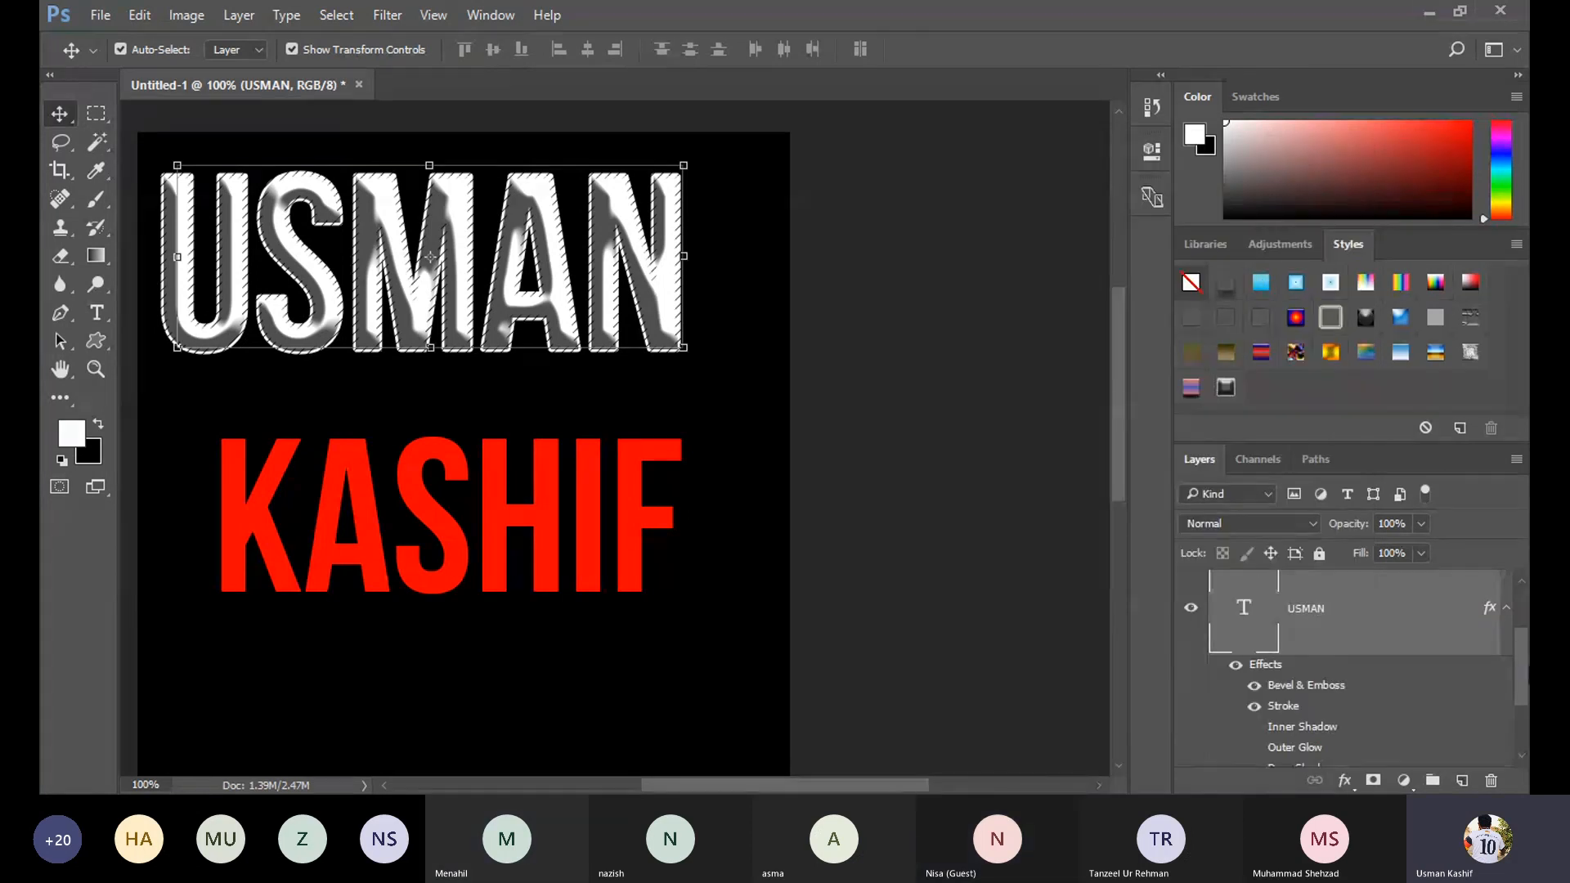
scroll(1523, 675, "up", 3)
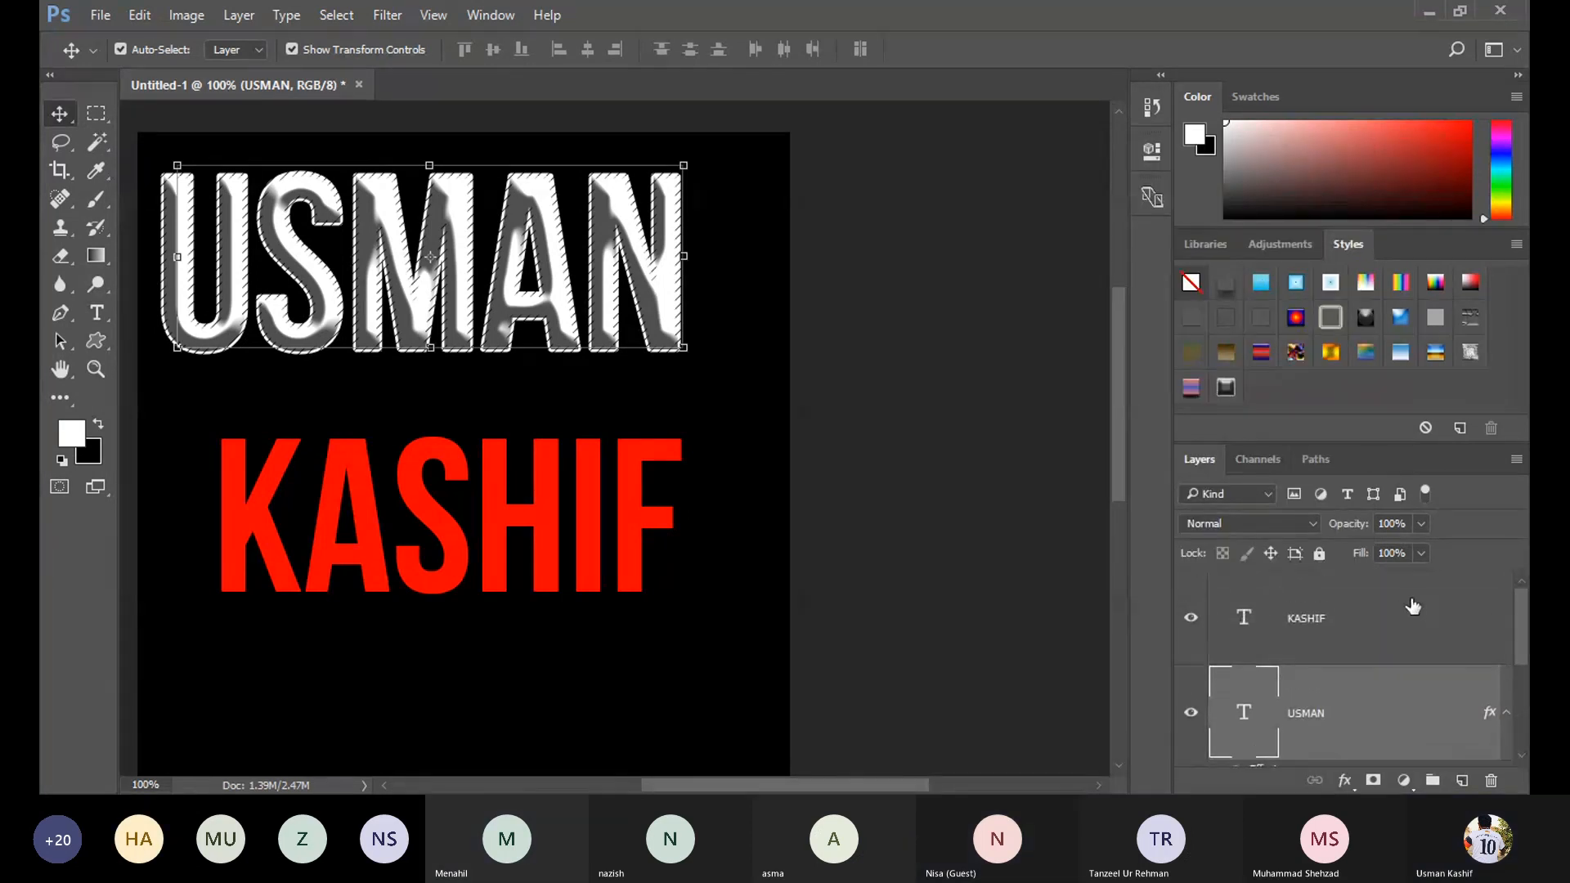
left_click(1376, 613)
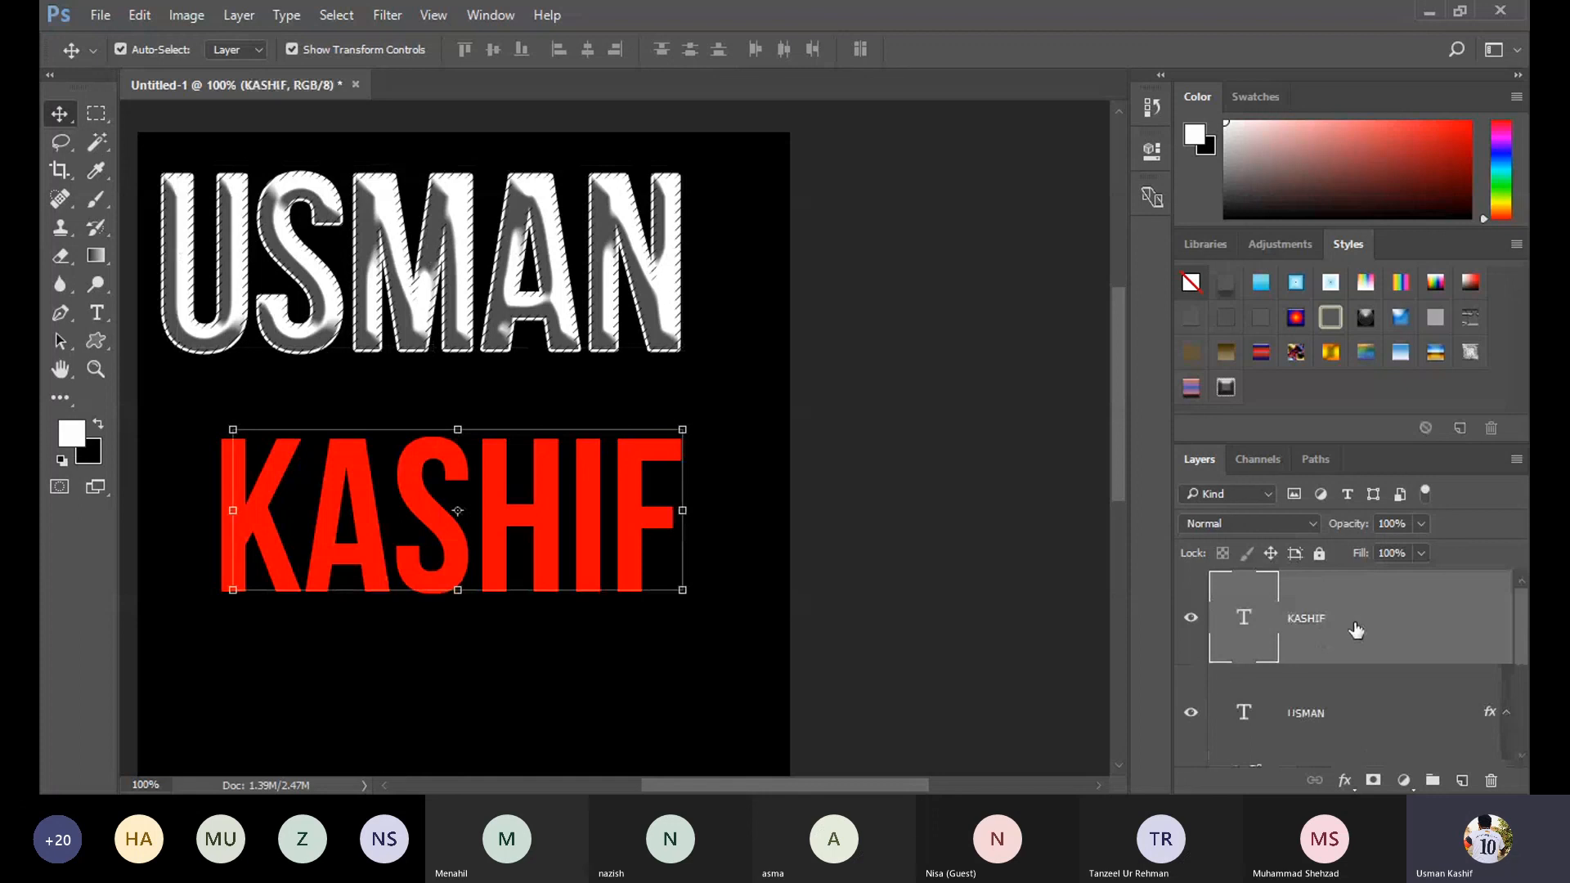
right_click(1354, 630)
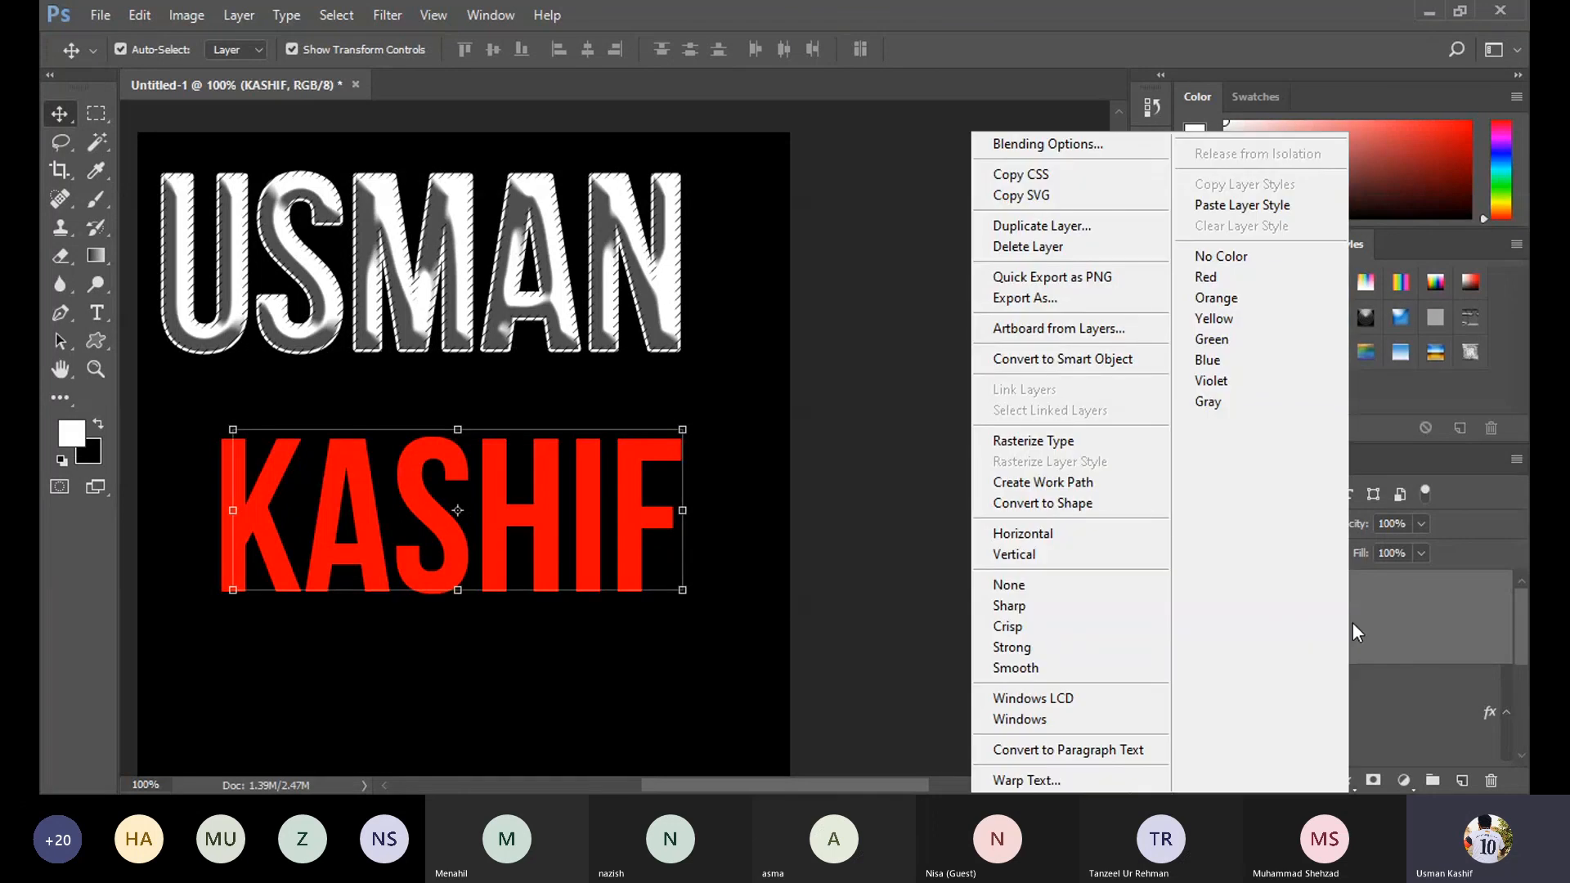
left_click(1297, 204)
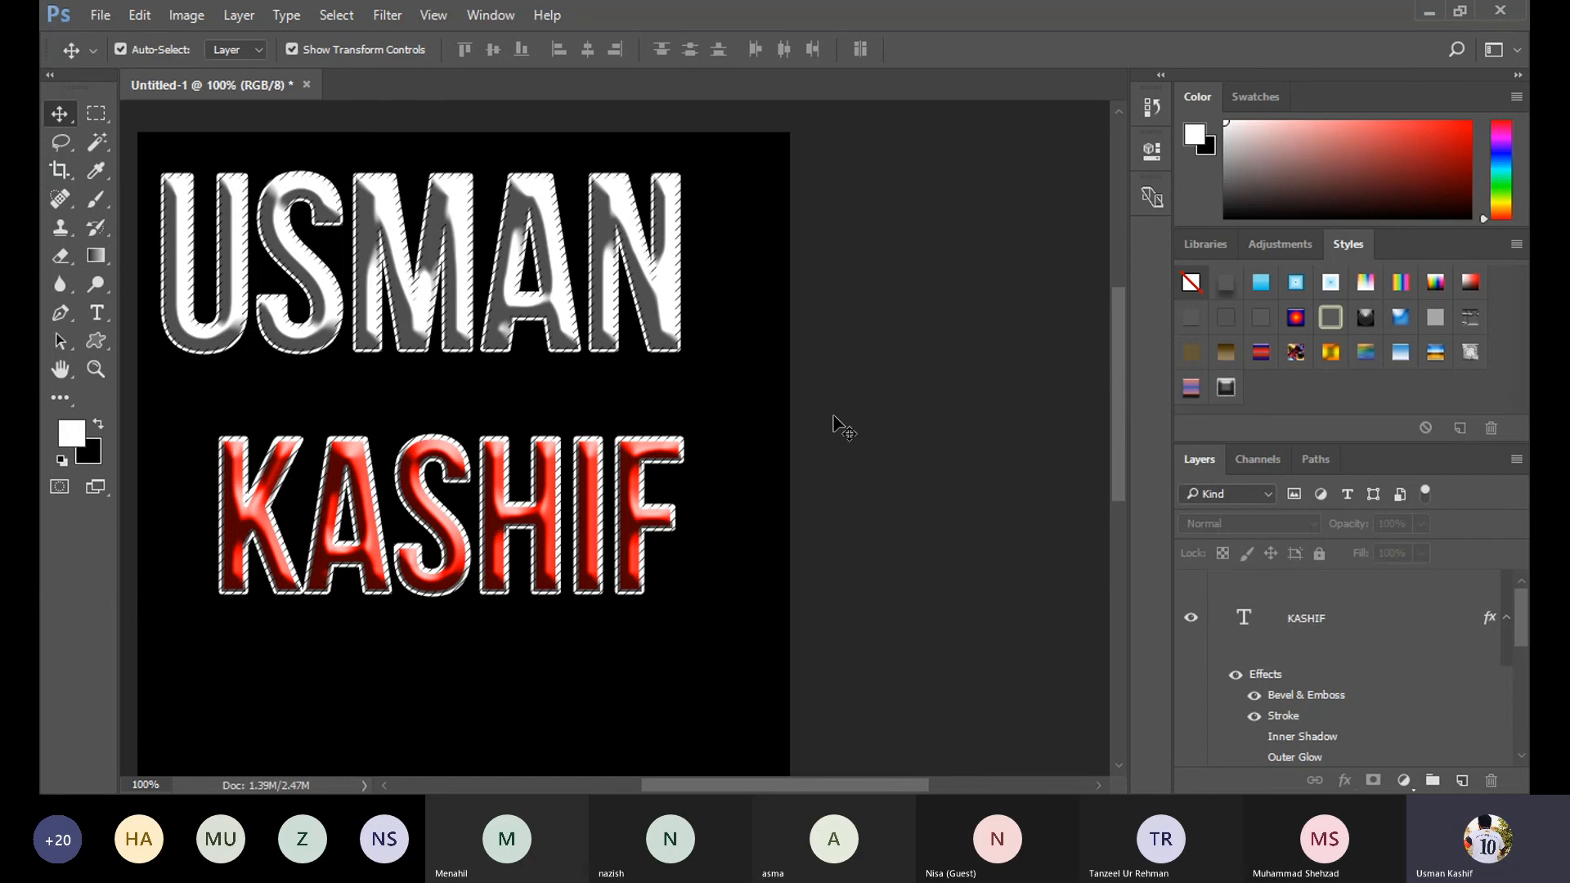